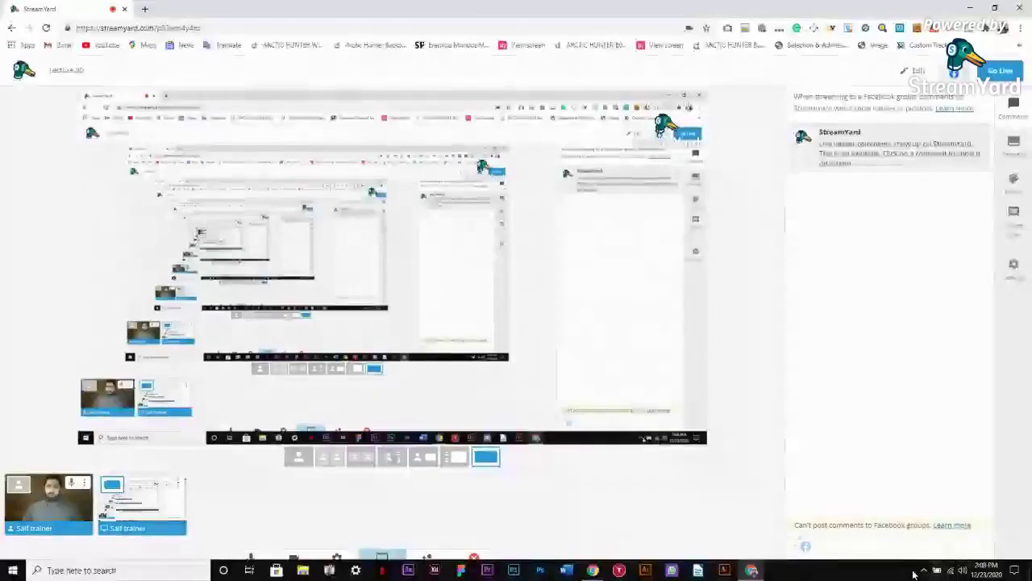
Step: Show the lecture-title banner on stream, turn off BD PROCHOT in ThrottleStop, and return to viewer comments
{"action": "left_click", "coordinate": [1014, 145]}
{"action": "left_click", "coordinate": [927, 185]}
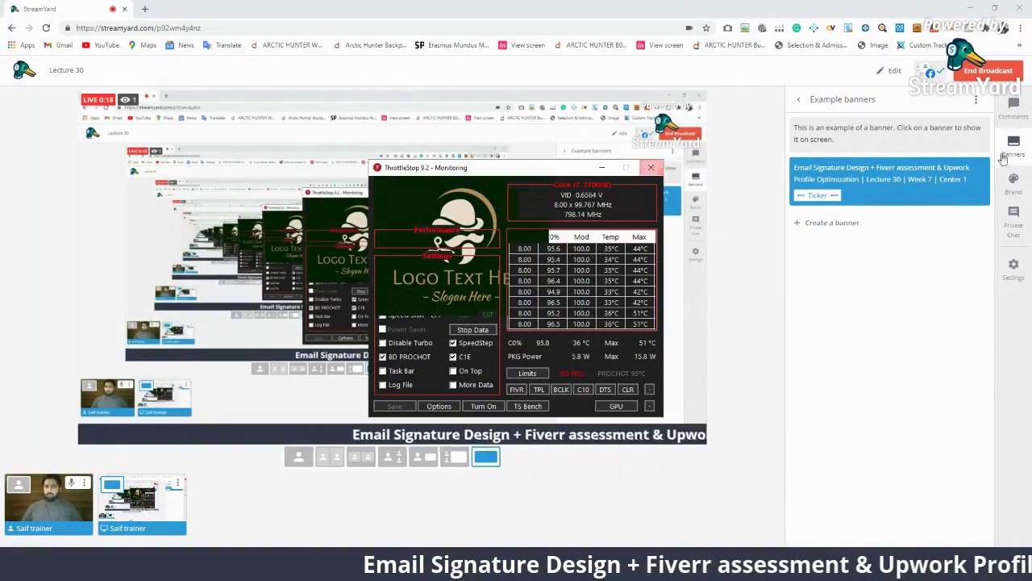
{"action": "left_click", "coordinate": [651, 166]}
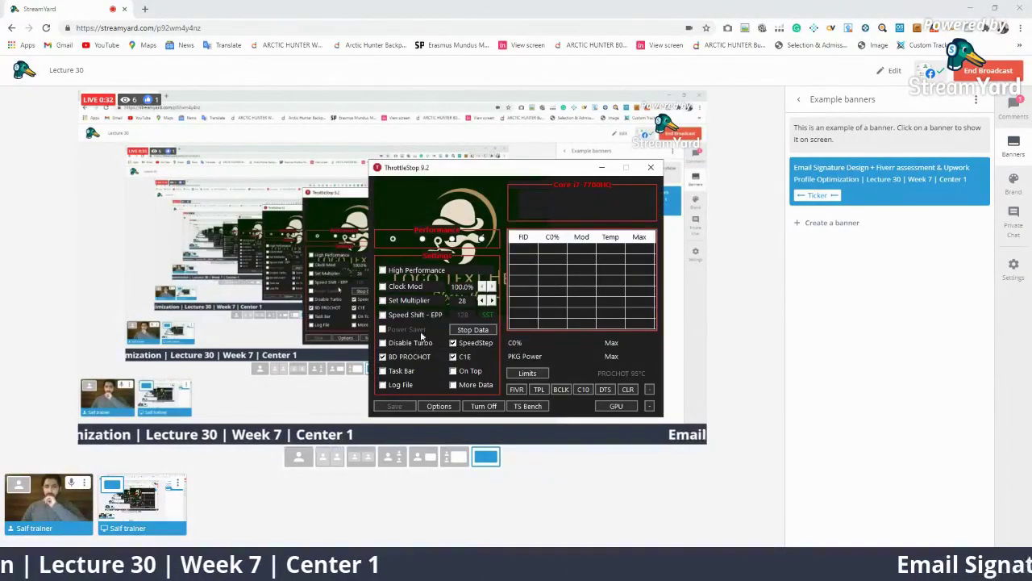
{"action": "left_click", "coordinate": [407, 360]}
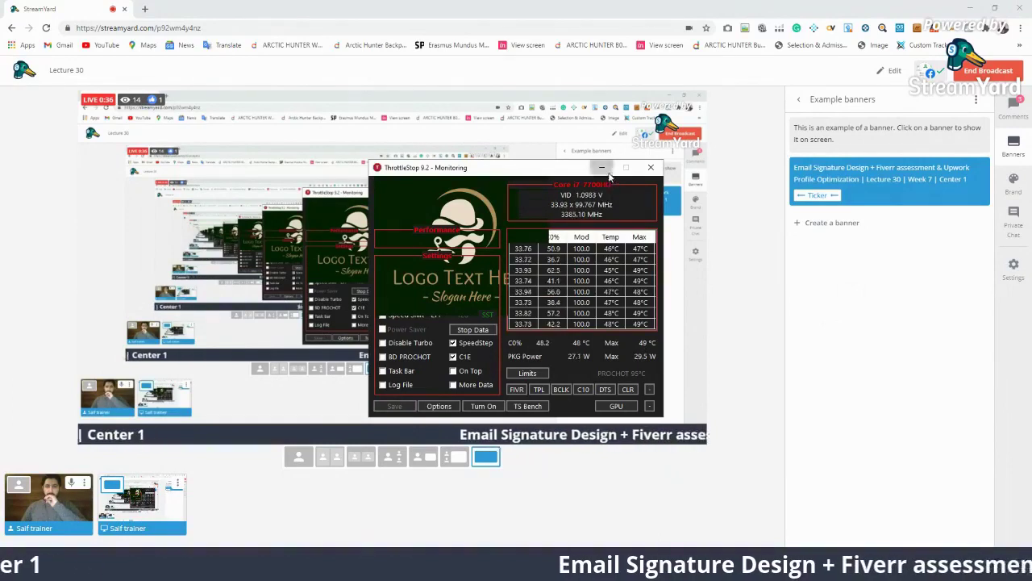
{"action": "left_click", "coordinate": [651, 167]}
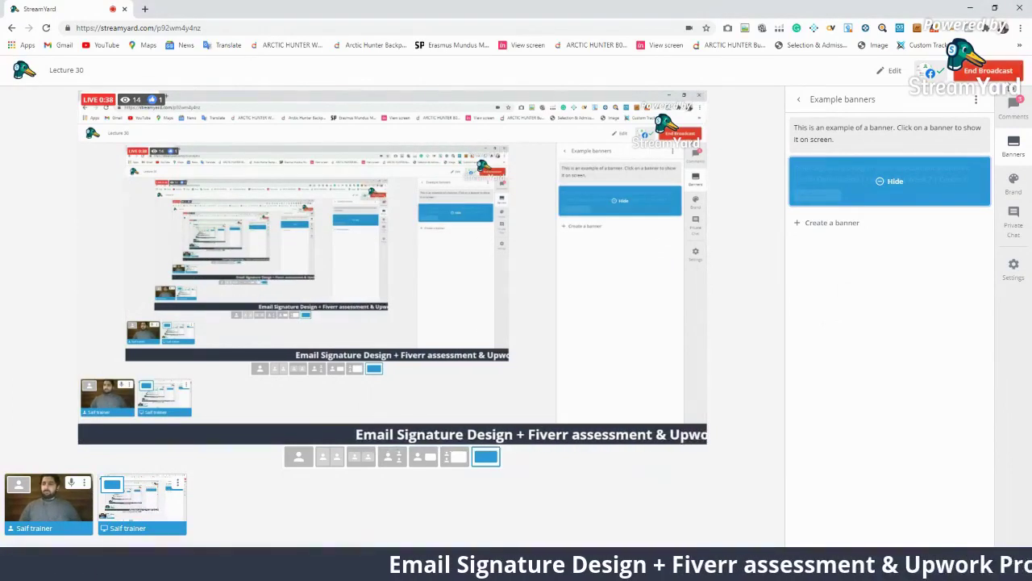
{"action": "left_click", "coordinate": [1013, 103]}
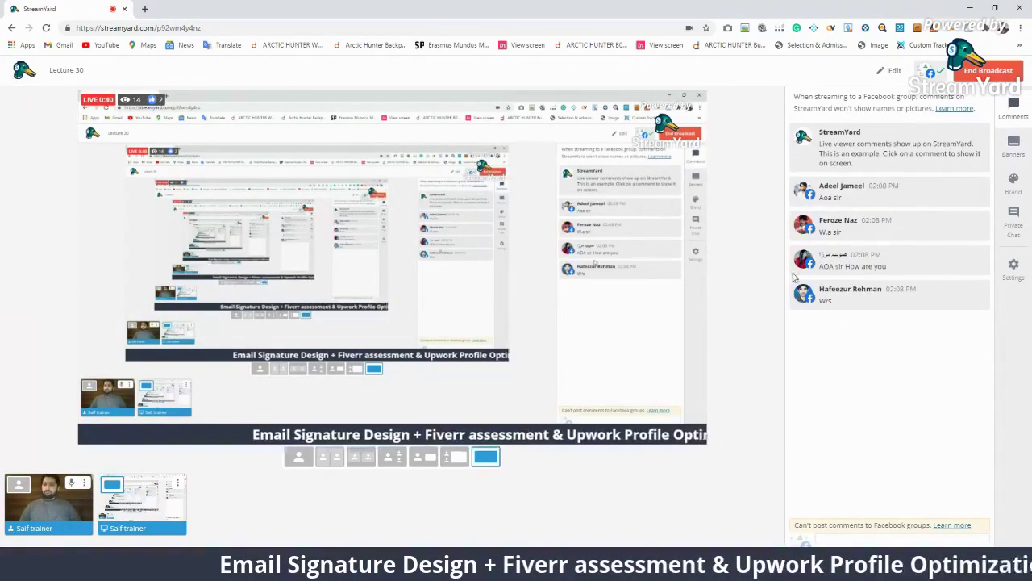
Step: Open the 'Attendance Creative Design Group-01' form from the 'atten' suggestion and select its full URL
{"action": "left_click", "coordinate": [144, 9]}
{"action": "type", "text": "a"}
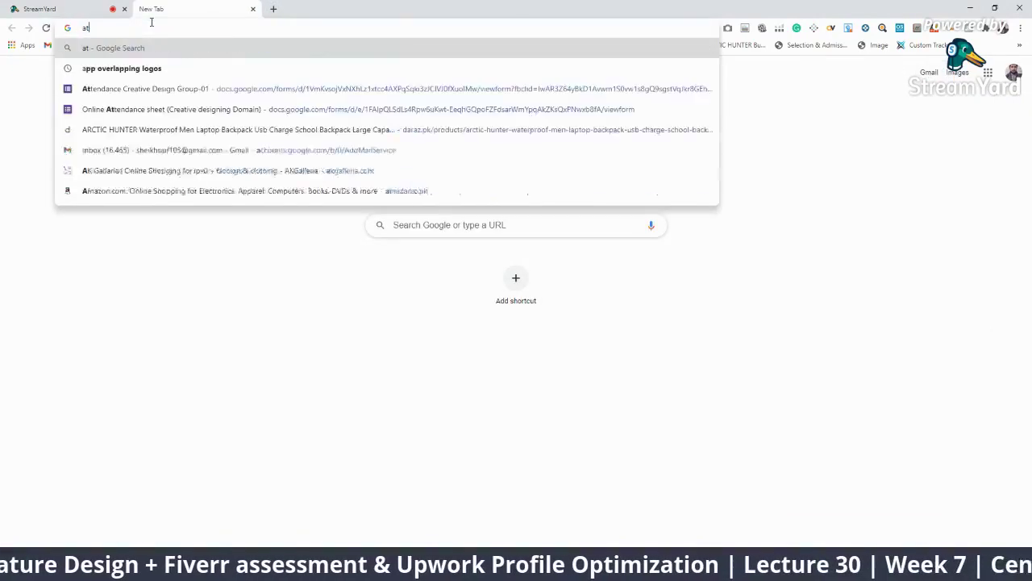
{"action": "type", "text": "tten"}
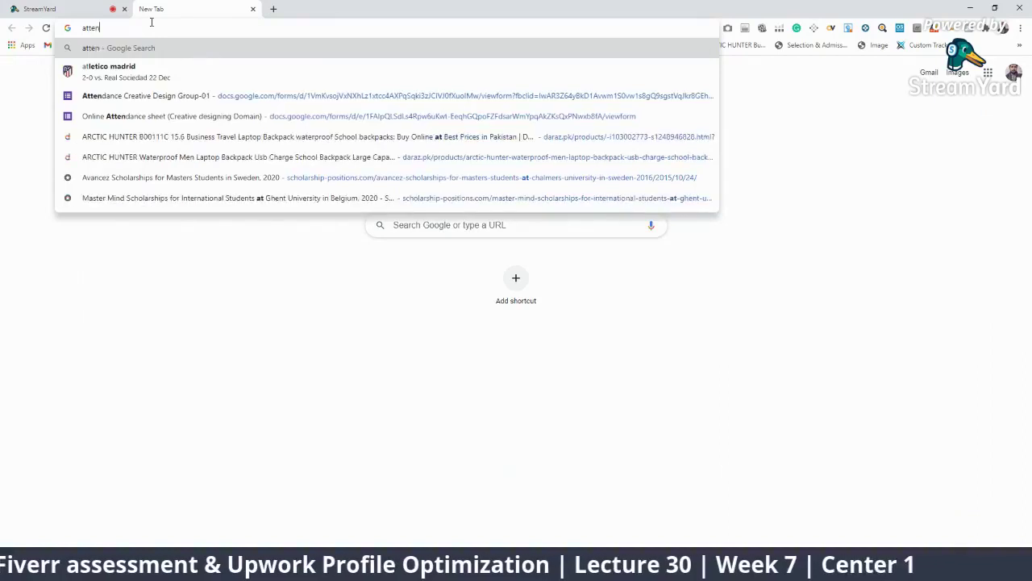
{"action": "key", "text": "Down"}
{"action": "key", "text": "Down"}
{"action": "key", "text": "Down"}
{"action": "key", "text": "Down"}
{"action": "key", "text": "Down"}
{"action": "key", "text": "Down"}
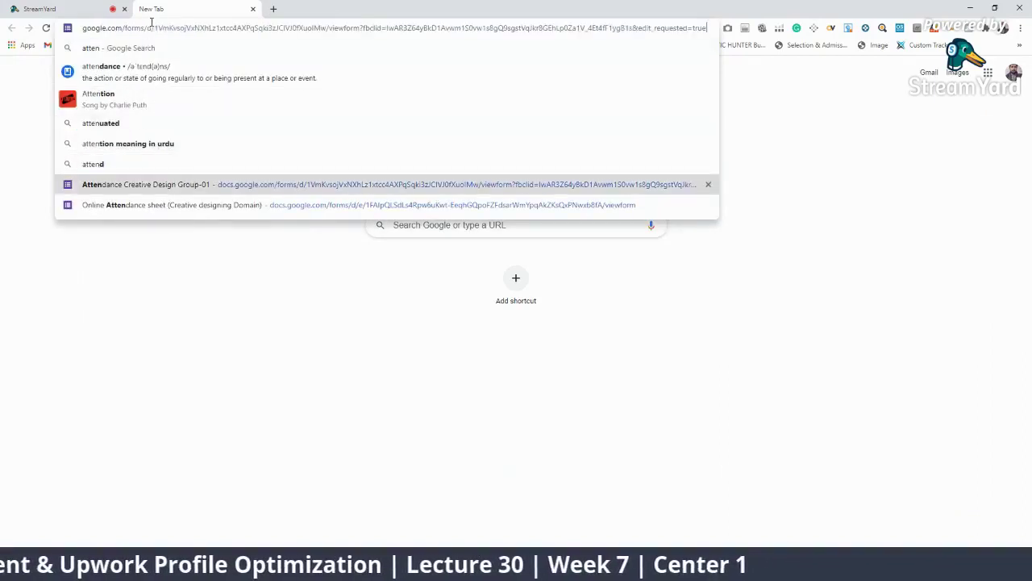
{"action": "key", "text": "Return"}
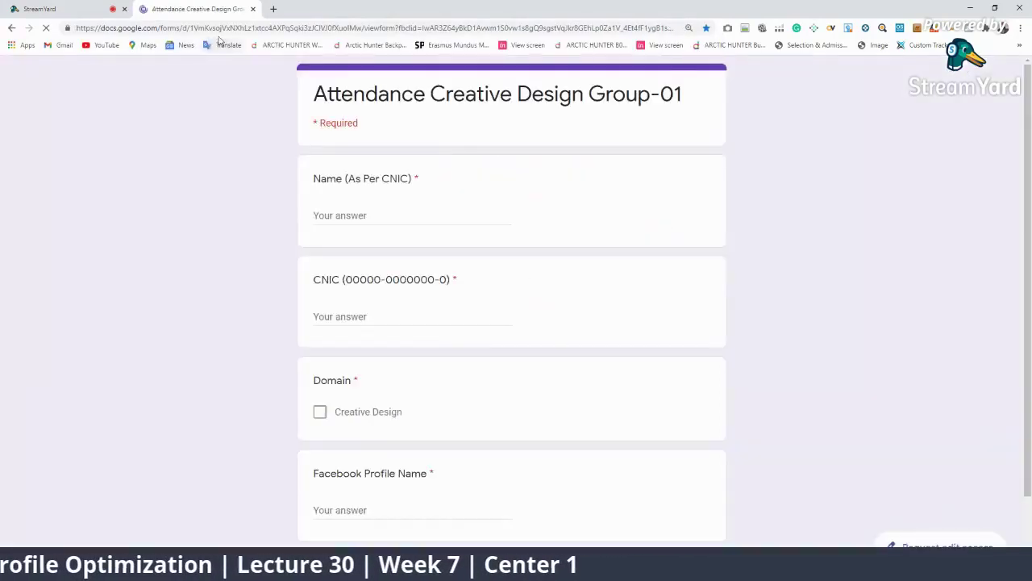
{"action": "left_click", "coordinate": [227, 28]}
{"action": "left_click", "coordinate": [48, 9]}
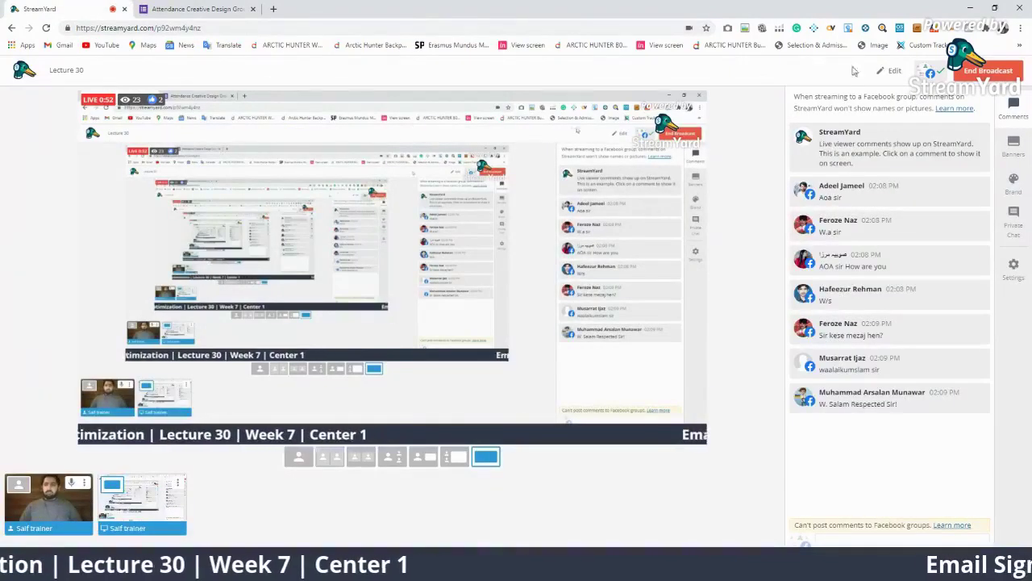
Step: Replace the short attendance link in the broadcast description with the full form URL
{"action": "left_click", "coordinate": [890, 70]}
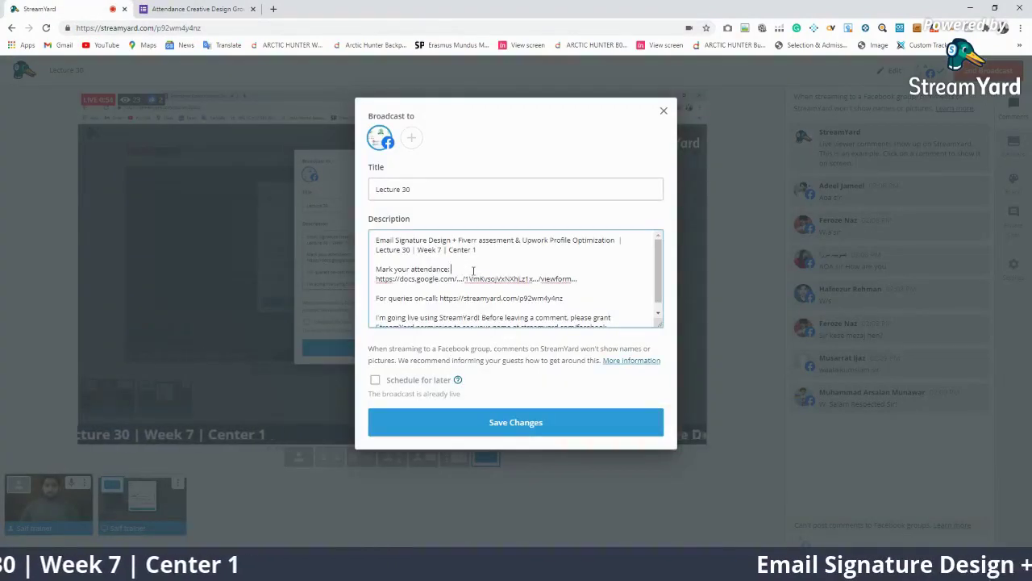
{"action": "mouse_move", "coordinate": [376, 278]}
{"action": "left_mouse_down"}
{"action": "mouse_move", "coordinate": [583, 288]}
{"action": "mouse_move", "coordinate": [376, 281]}
{"action": "left_mouse_up"}
{"action": "left_click", "coordinate": [593, 288]}
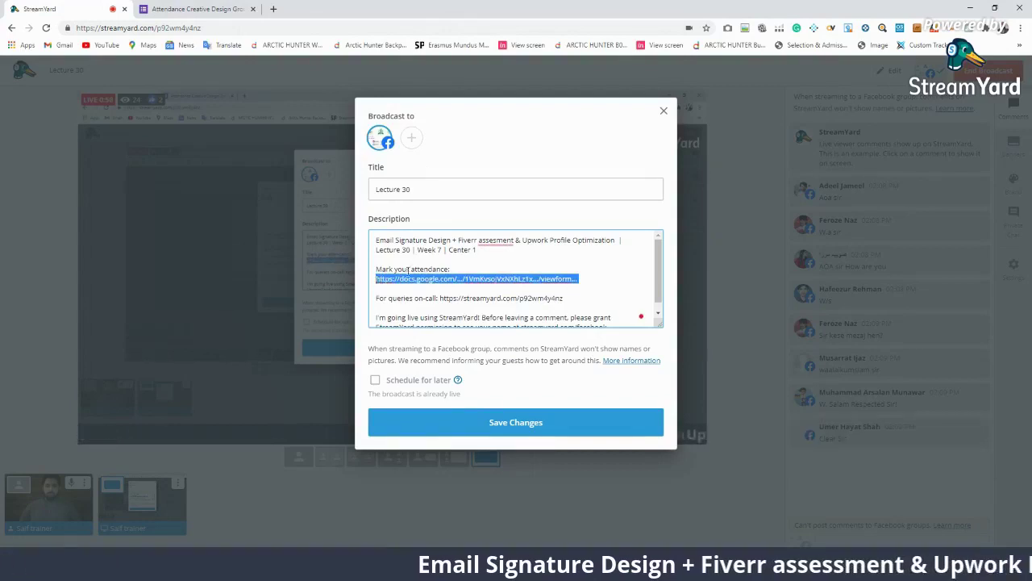
{"action": "key", "text": "ctrl+v"}
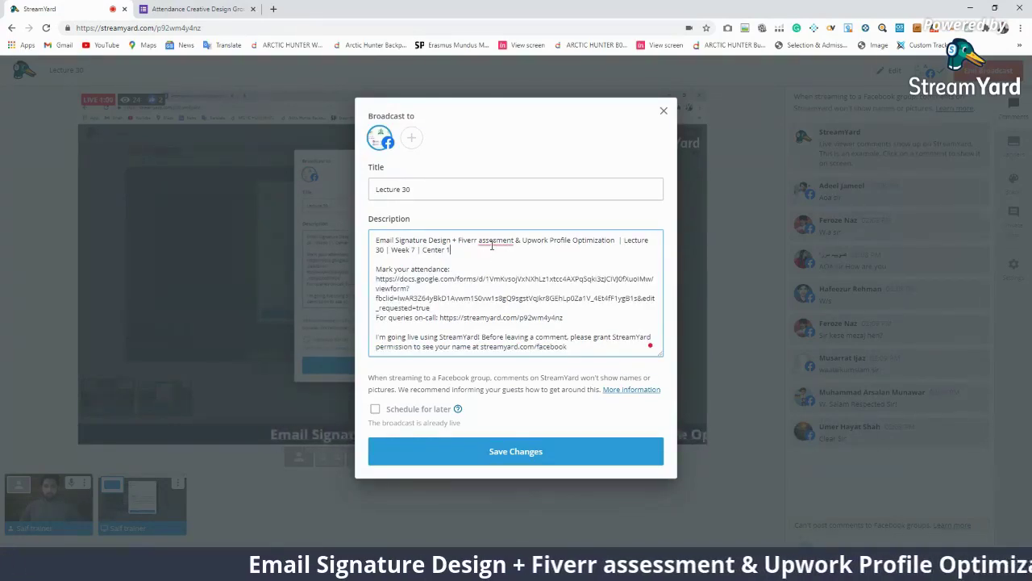
Step: Correct 'assesment' to 'assessment', add a blank line after the link, and save the details
{"action": "right_click", "coordinate": [492, 245]}
{"action": "left_click", "coordinate": [500, 260]}
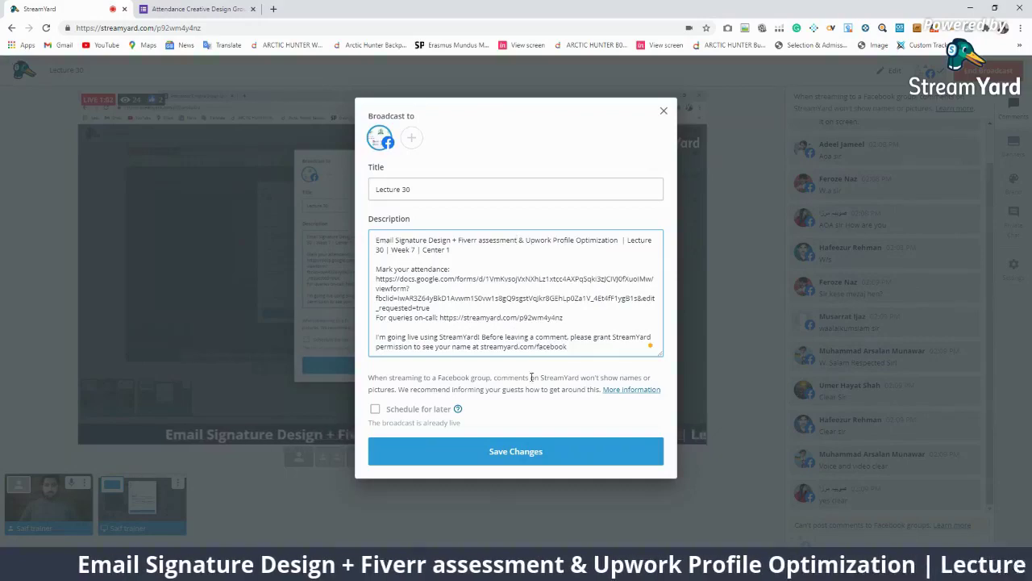
{"action": "key", "text": "Return"}
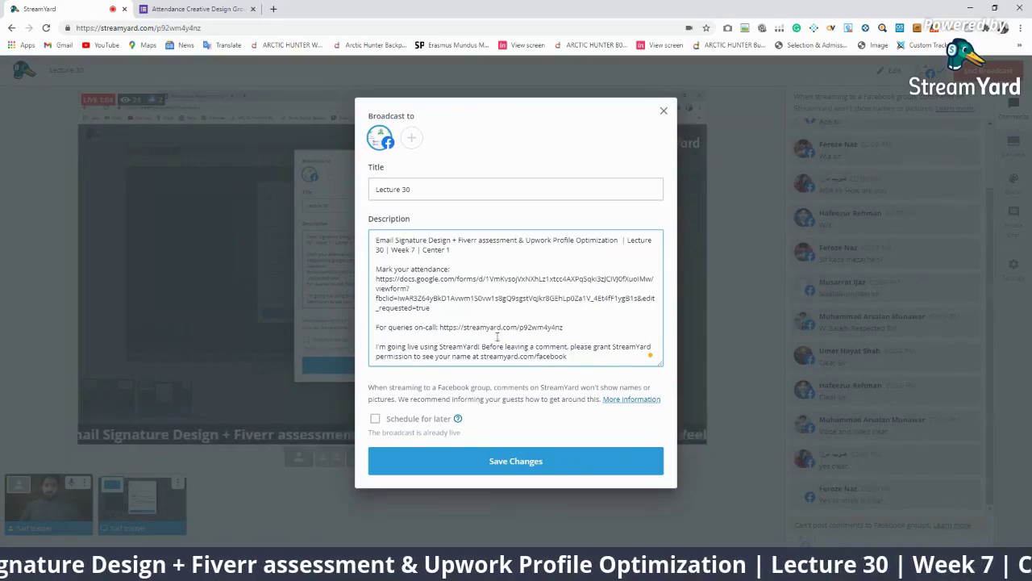
{"action": "left_click", "coordinate": [495, 460]}
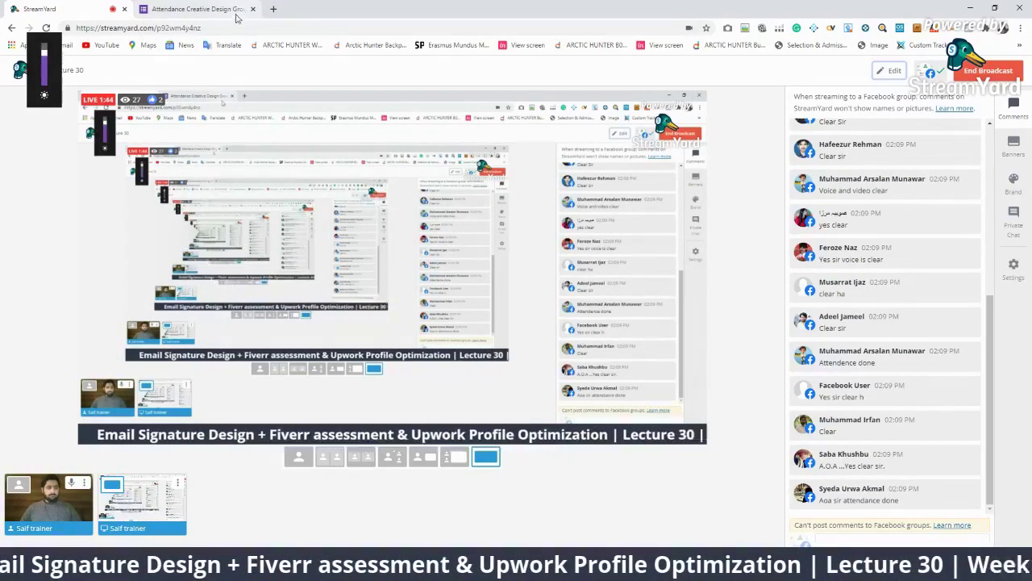
{"action": "left_click", "coordinate": [239, 9]}
{"action": "key", "text": "ctrl+Tab"}
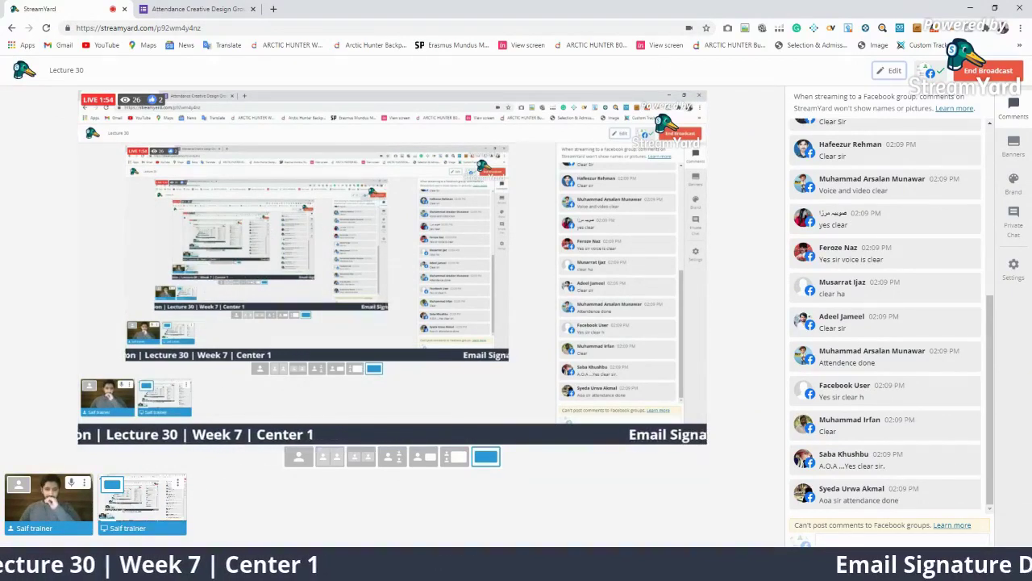
{"action": "left_click", "coordinate": [882, 72]}
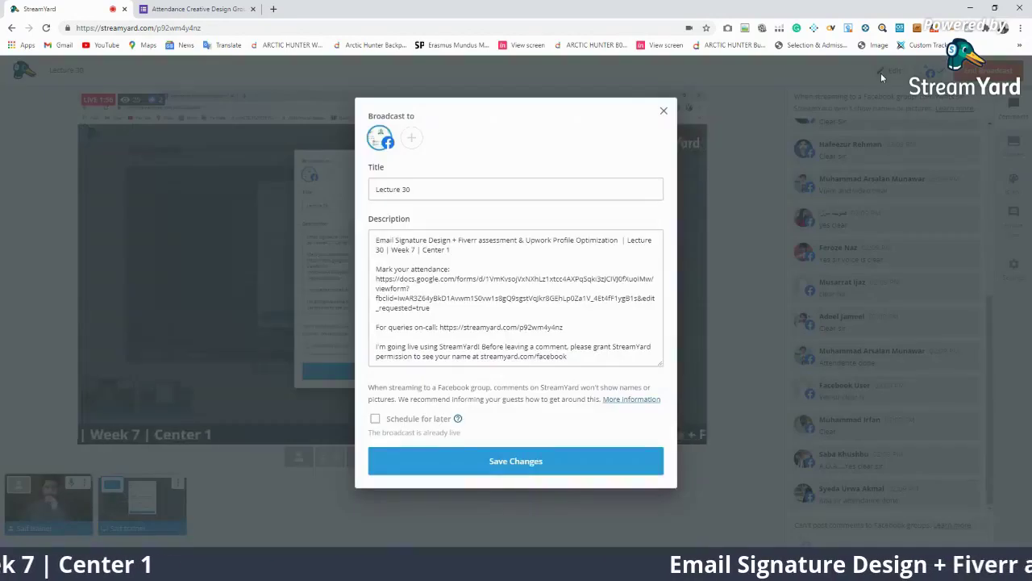
{"action": "left_click", "coordinate": [662, 112]}
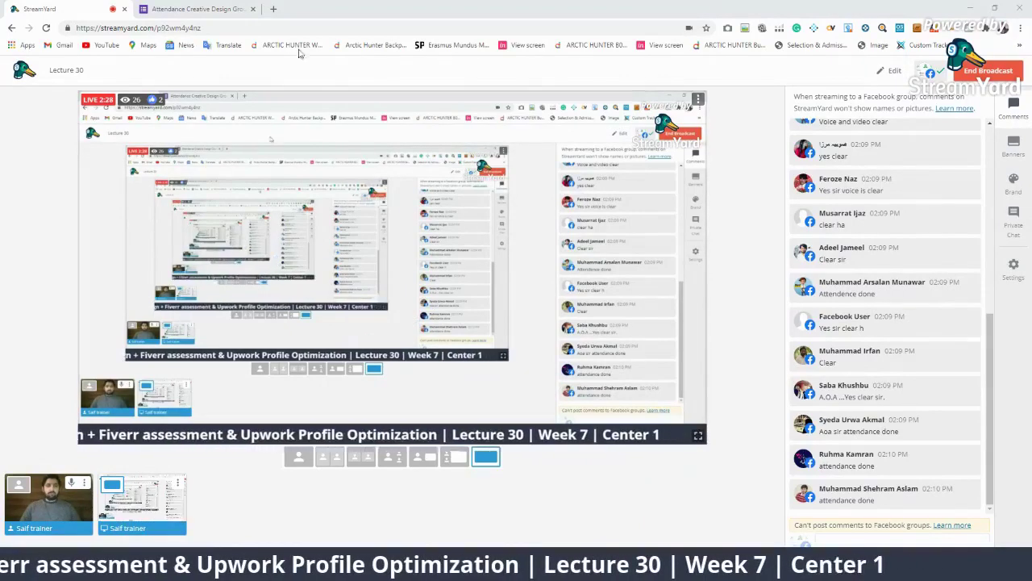
Step: Search 'email signature size' and highlight the recommended 300-600 px width on Mail-Signatures.com
{"action": "left_click", "coordinate": [272, 10]}
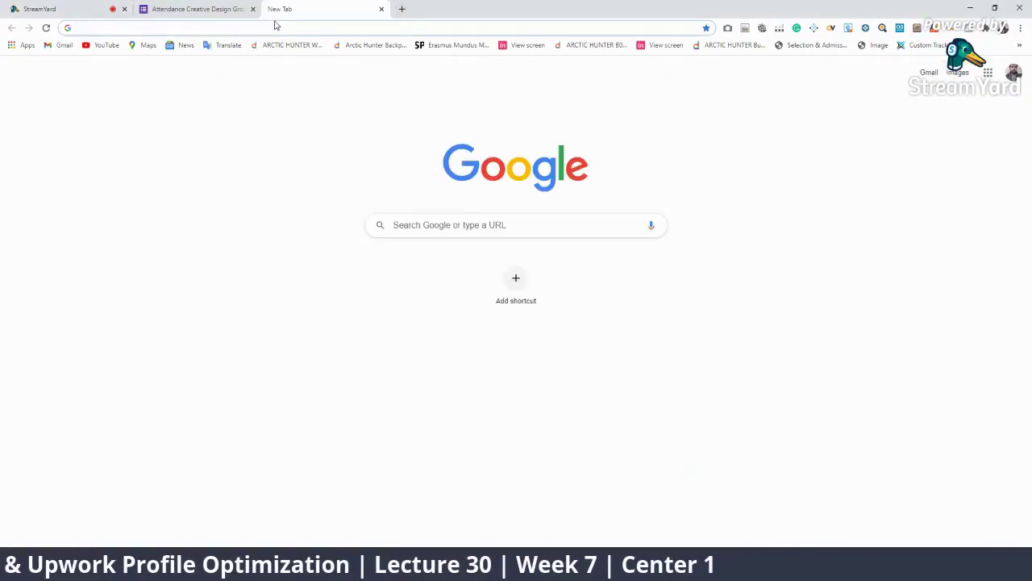
{"action": "type", "text": "email signa"}
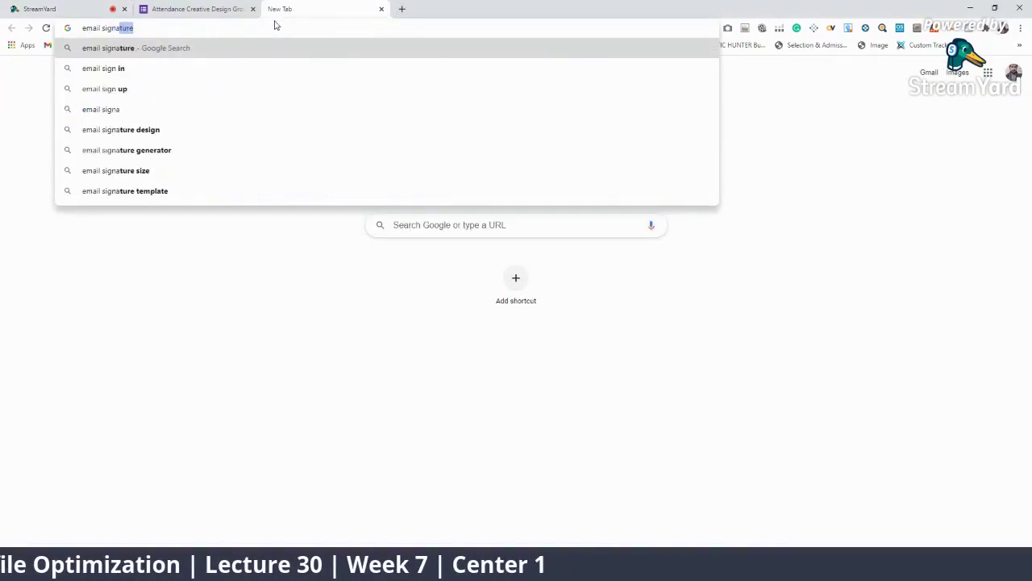
{"action": "type", "text": "ture size"}
{"action": "key", "text": "Return"}
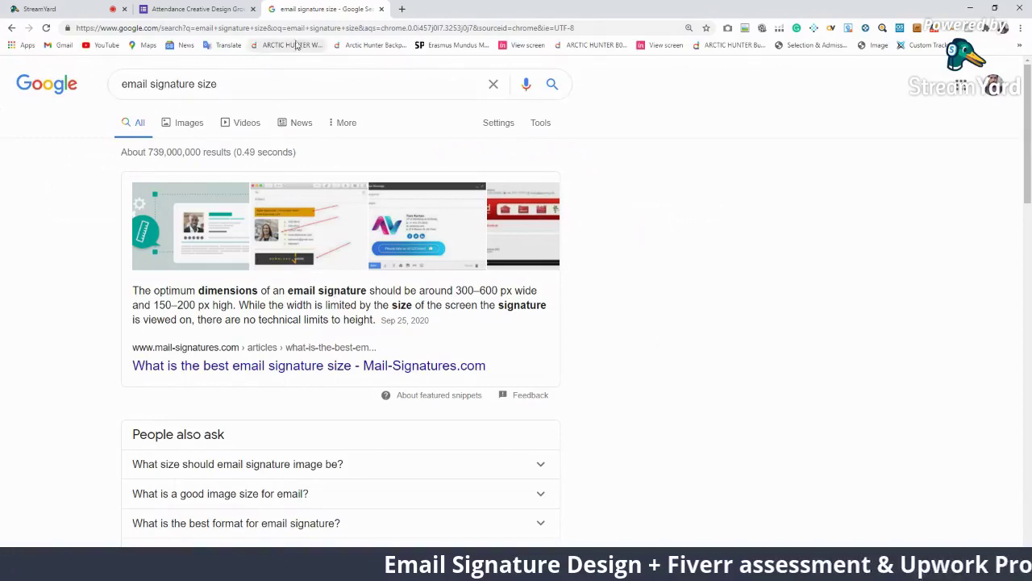
{"action": "scroll", "coordinate": [528, 265], "scroll_direction": "down", "scroll_amount": 3}
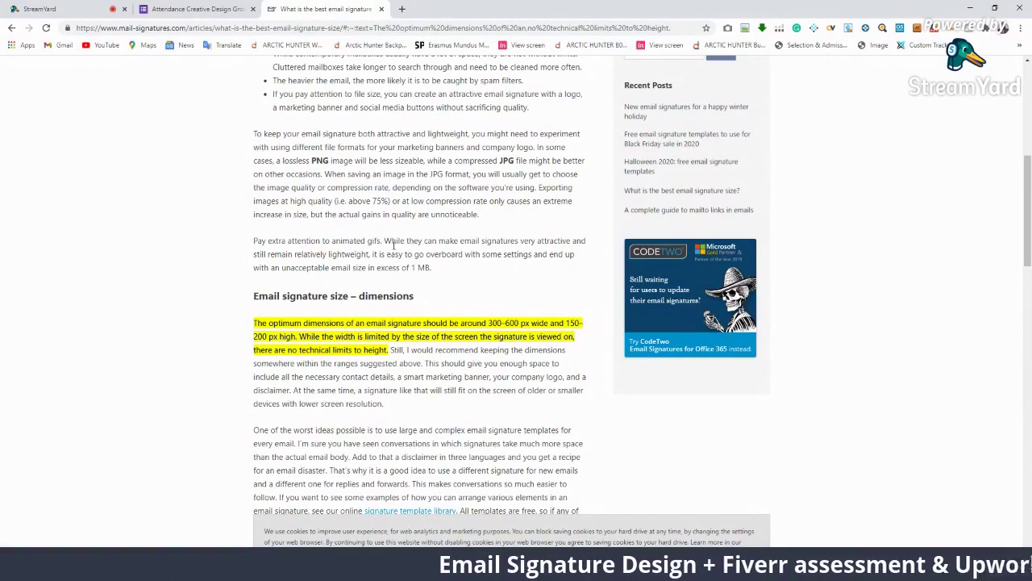
{"action": "left_click_drag", "start_coordinate": [487, 323], "coordinate": [519, 323]}
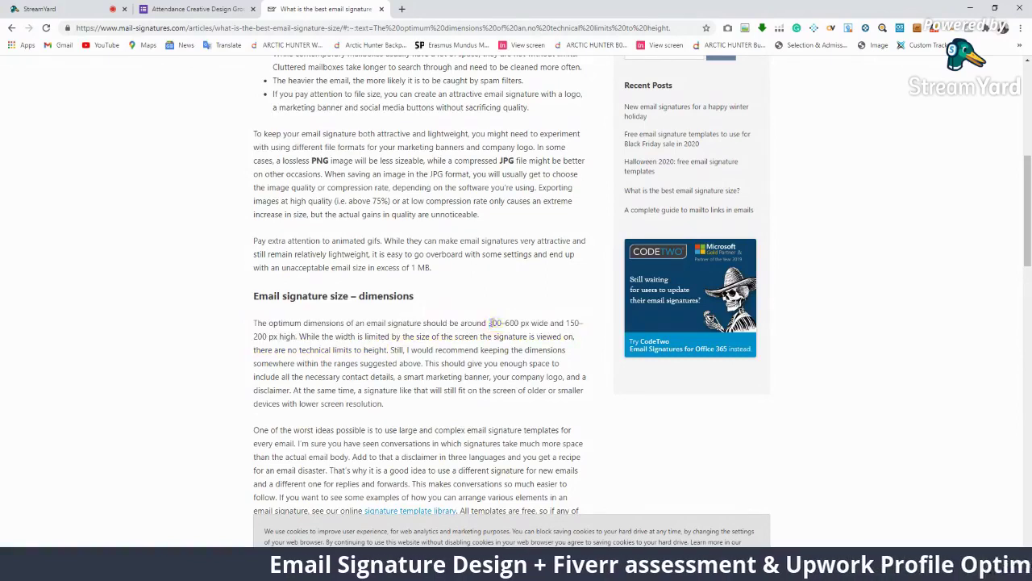
{"action": "left_click", "coordinate": [399, 8]}
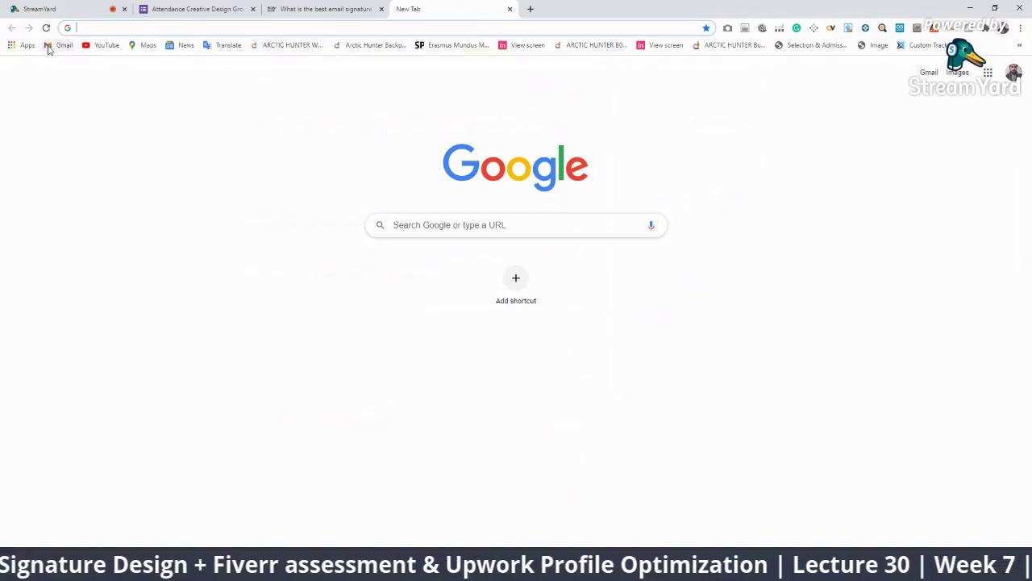
Step: Open Gmail and skim the 'Take 10% Off Everything' and $97 marketing programs emails
{"action": "left_click", "coordinate": [53, 45]}
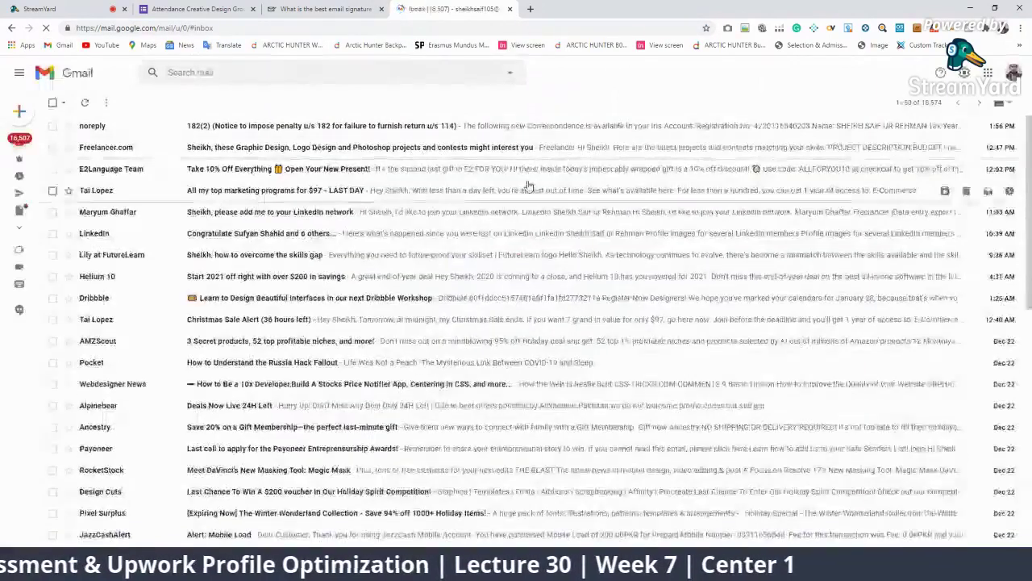
{"action": "left_click", "coordinate": [241, 169]}
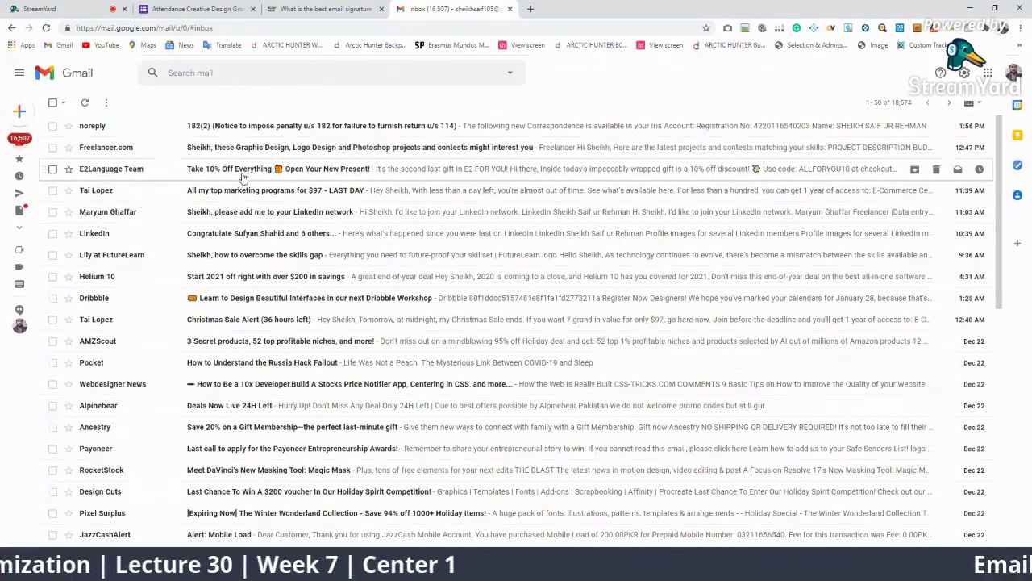
{"action": "scroll", "coordinate": [507, 256], "scroll_direction": "down", "scroll_amount": 2}
{"action": "scroll", "coordinate": [559, 296], "scroll_direction": "down", "scroll_amount": 2}
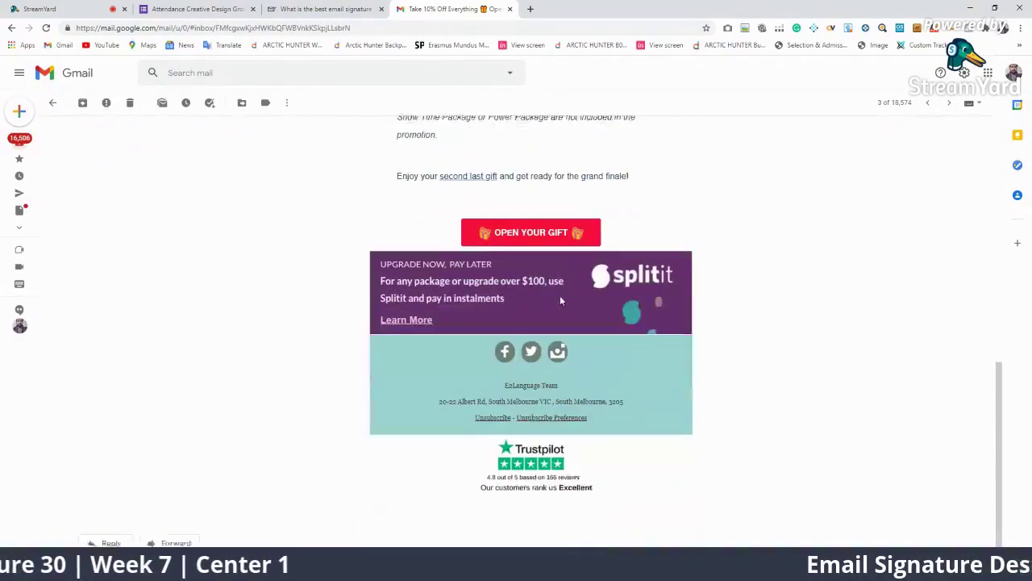
{"action": "scroll", "coordinate": [588, 362], "scroll_direction": "up", "scroll_amount": 4}
{"action": "scroll", "coordinate": [588, 363], "scroll_direction": "up", "scroll_amount": 5}
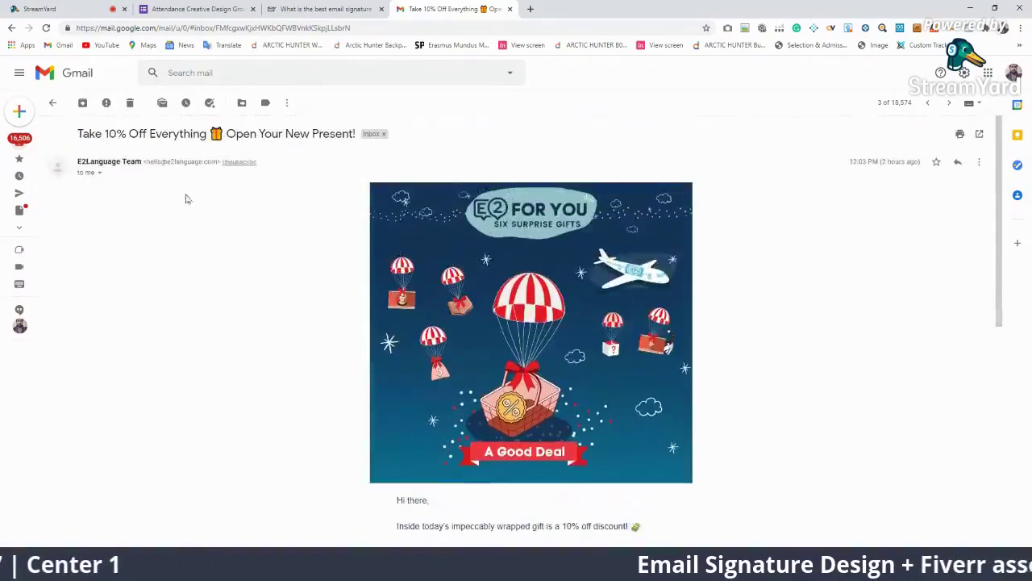
{"action": "left_click", "coordinate": [11, 29]}
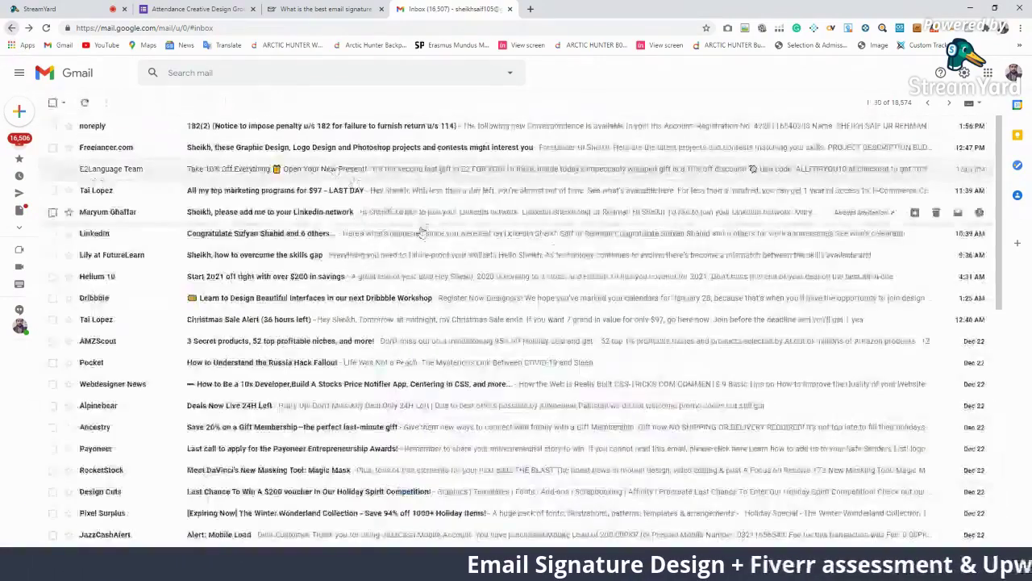
{"action": "scroll", "coordinate": [192, 265], "scroll_direction": "down", "scroll_amount": 2}
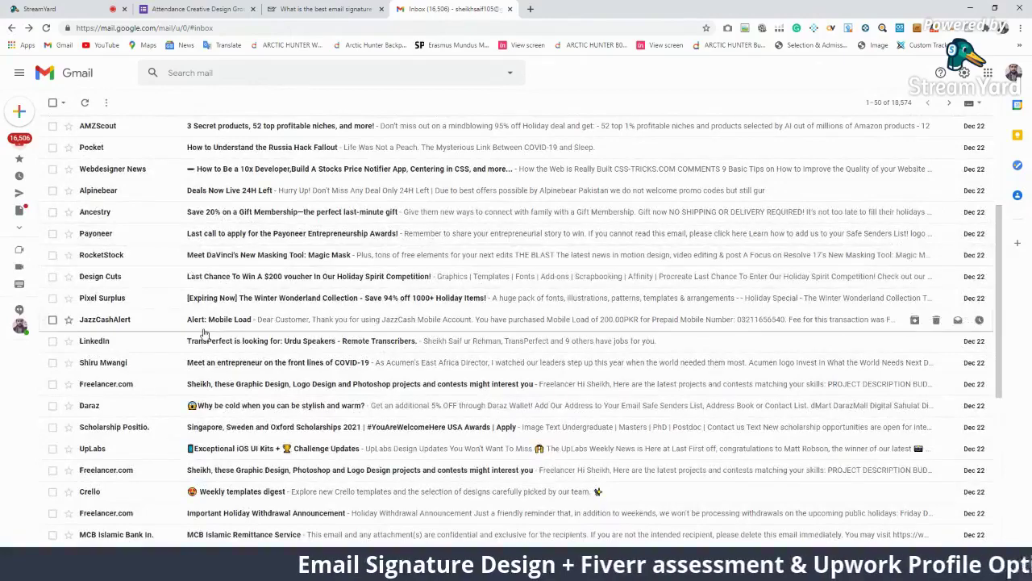
{"action": "scroll", "coordinate": [205, 331], "scroll_direction": "up", "scroll_amount": 3}
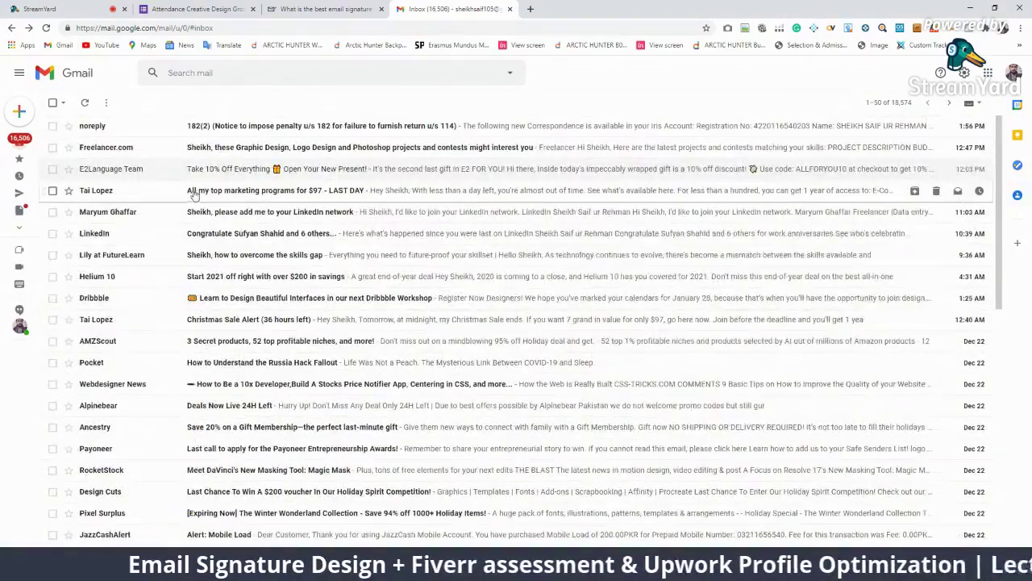
{"action": "left_click", "coordinate": [294, 197]}
{"action": "scroll", "coordinate": [379, 317], "scroll_direction": "down", "scroll_amount": 2}
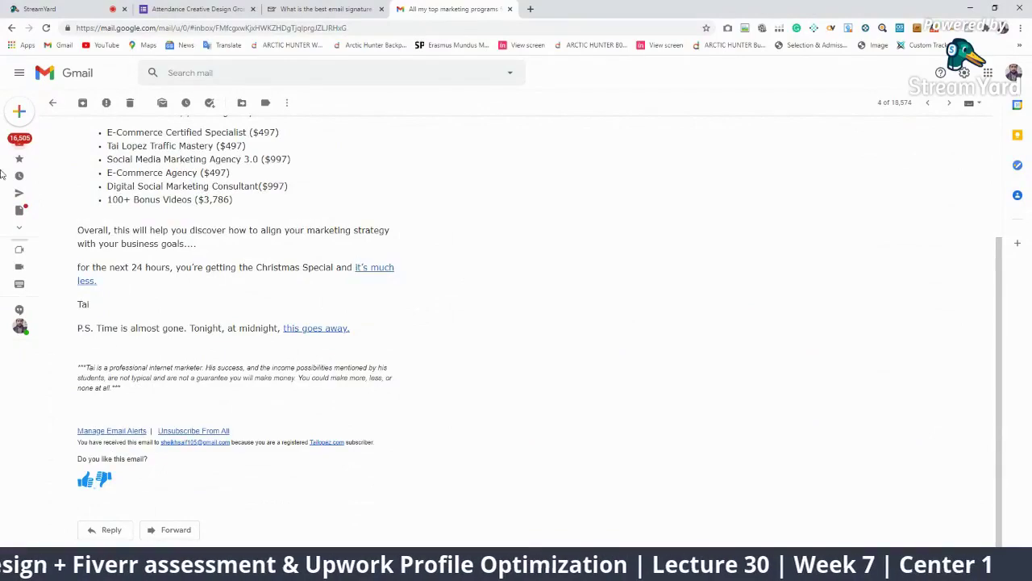
{"action": "left_click", "coordinate": [54, 102]}
Step: Scroll through the 'Deals Now Live 24H Left' email, then go back to the inbox
{"action": "scroll", "coordinate": [287, 276], "scroll_direction": "down", "scroll_amount": 2}
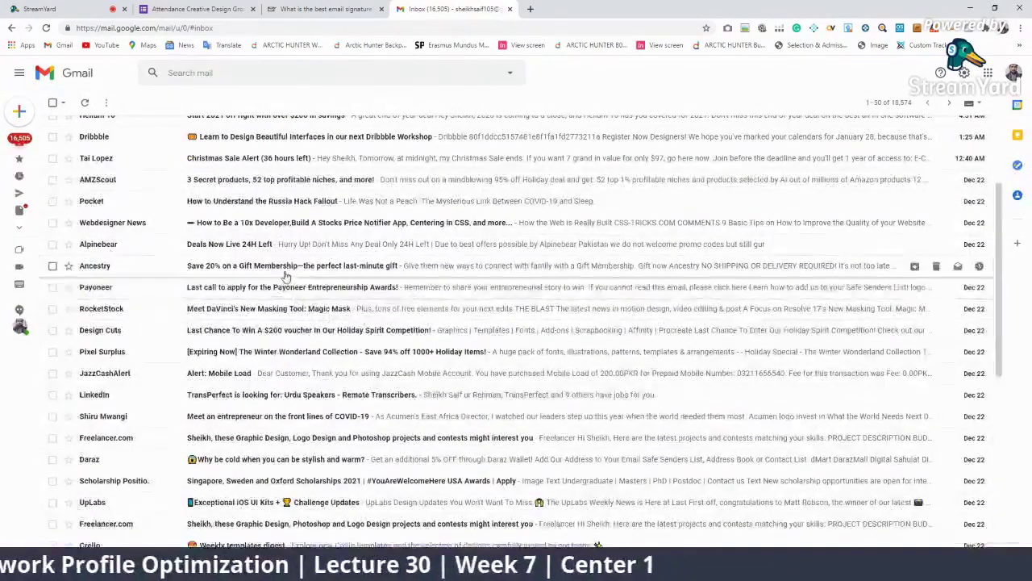
{"action": "left_click", "coordinate": [272, 244]}
{"action": "scroll", "coordinate": [412, 367], "scroll_direction": "down", "scroll_amount": 3}
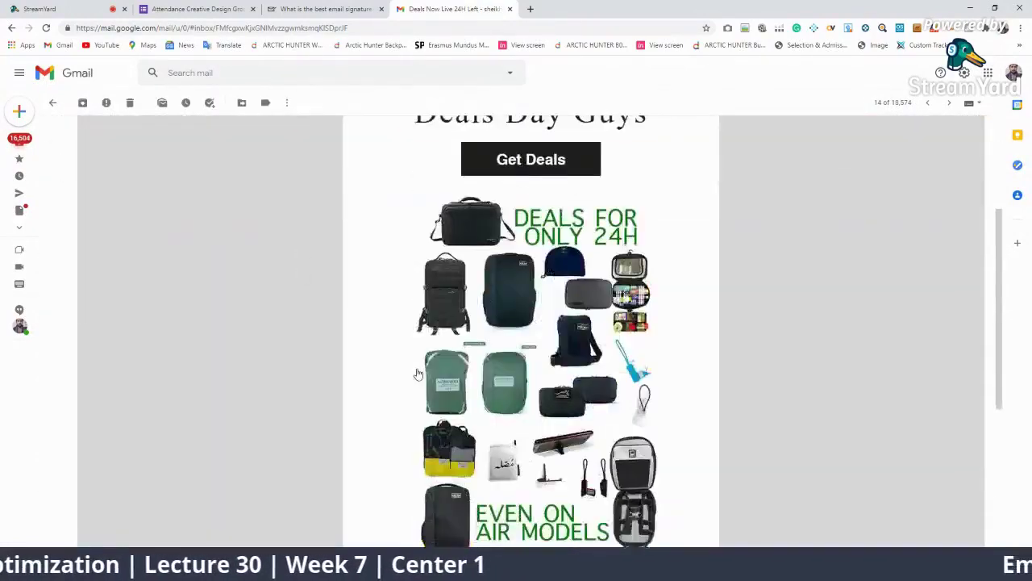
{"action": "scroll", "coordinate": [418, 373], "scroll_direction": "down", "scroll_amount": 4}
{"action": "scroll", "coordinate": [420, 374], "scroll_direction": "down", "scroll_amount": 2}
{"action": "scroll", "coordinate": [415, 396], "scroll_direction": "up", "scroll_amount": 4}
{"action": "scroll", "coordinate": [413, 415], "scroll_direction": "up", "scroll_amount": 4}
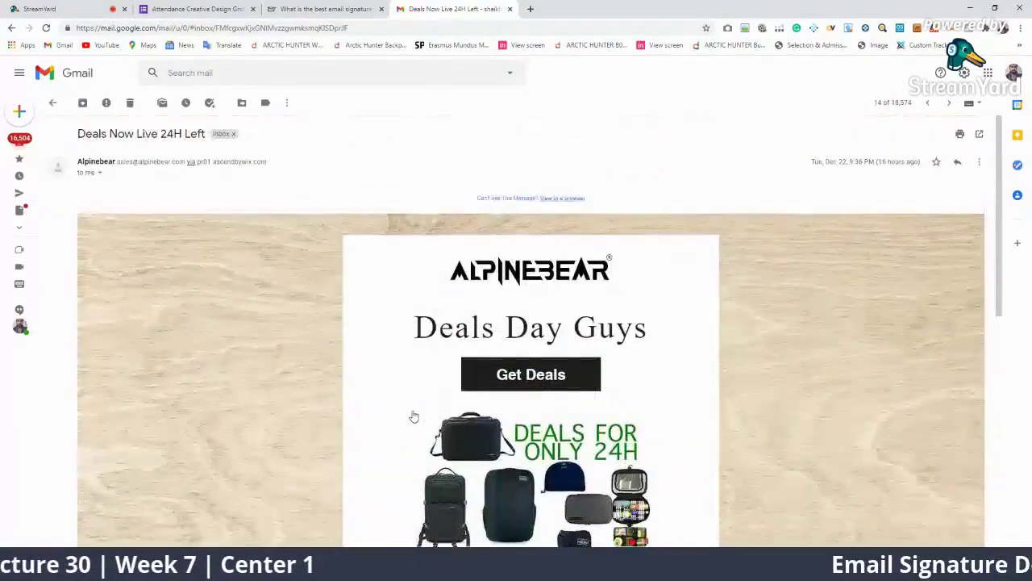
{"action": "scroll", "coordinate": [407, 405], "scroll_direction": "down", "scroll_amount": 3}
{"action": "scroll", "coordinate": [405, 404], "scroll_direction": "down", "scroll_amount": 4}
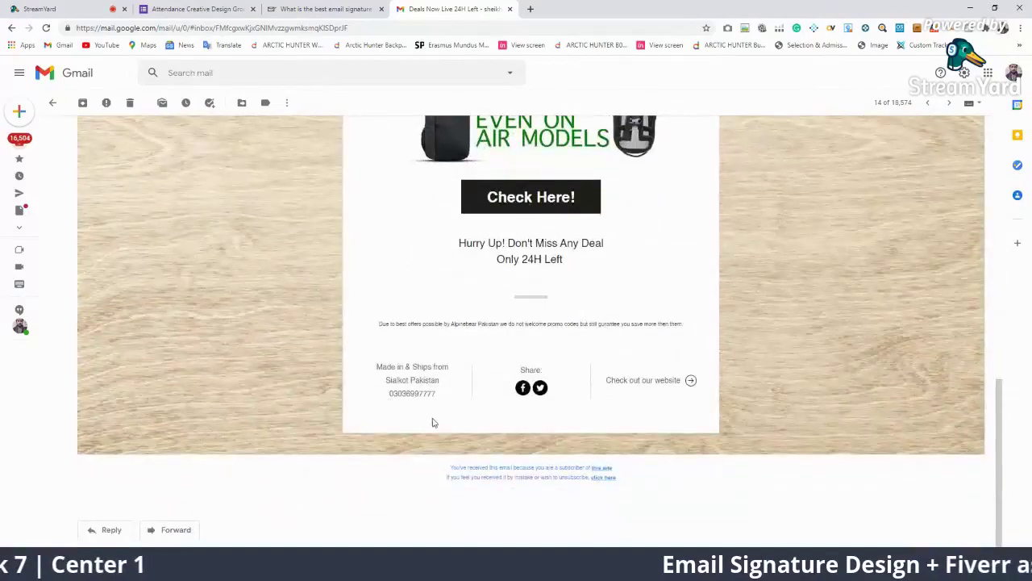
{"action": "scroll", "coordinate": [431, 419], "scroll_direction": "up", "scroll_amount": 3}
{"action": "scroll", "coordinate": [159, 317], "scroll_direction": "up", "scroll_amount": 5}
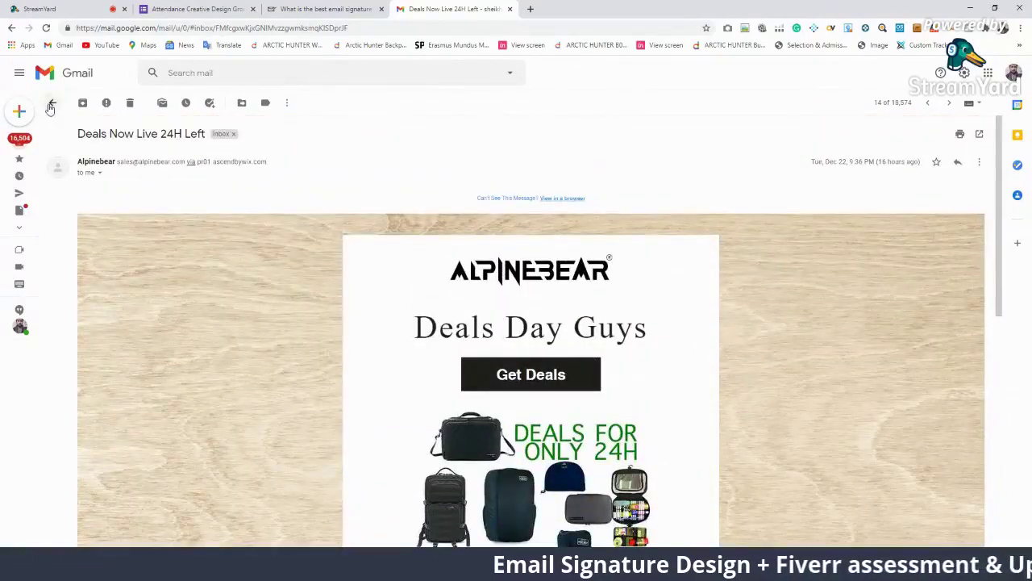
{"action": "left_click", "coordinate": [52, 103]}
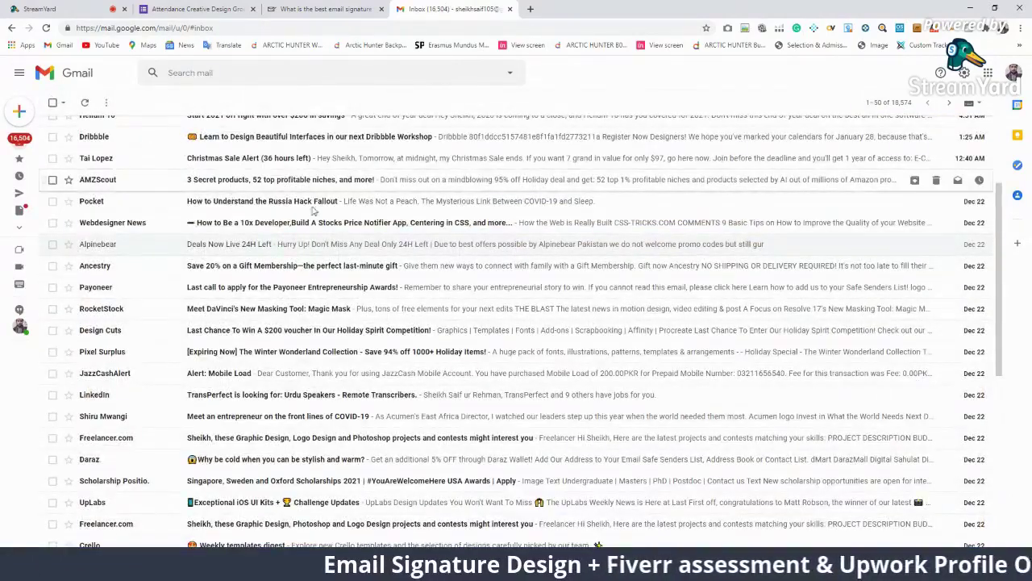
Step: Skim the AMZScout email about profitable niches
{"action": "left_click", "coordinate": [229, 180]}
{"action": "scroll", "coordinate": [651, 330], "scroll_direction": "down", "scroll_amount": 2}
{"action": "scroll", "coordinate": [299, 290], "scroll_direction": "up", "scroll_amount": 2}
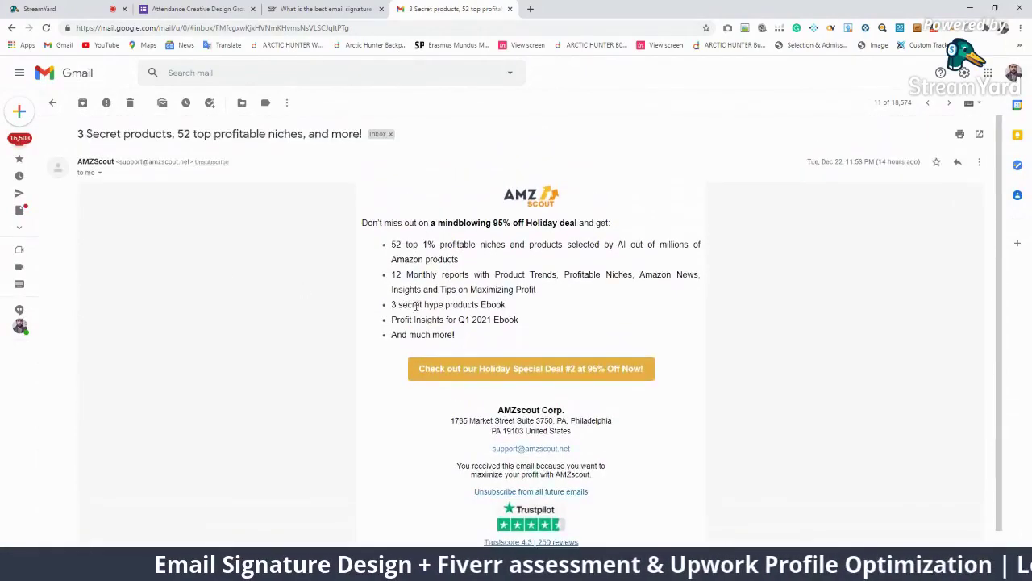
{"action": "scroll", "coordinate": [353, 318], "scroll_direction": "down", "scroll_amount": 2}
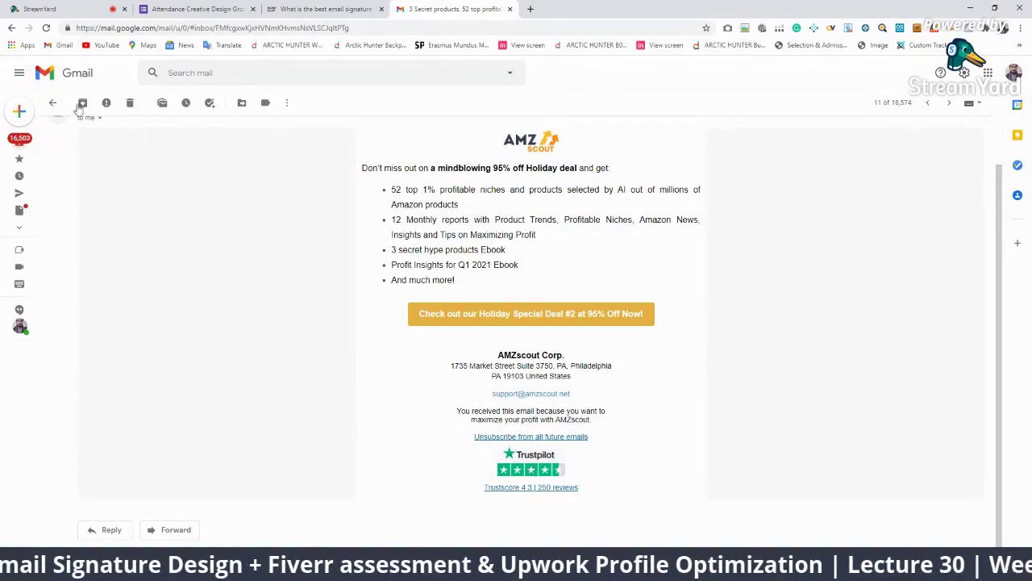
{"action": "left_click", "coordinate": [52, 102]}
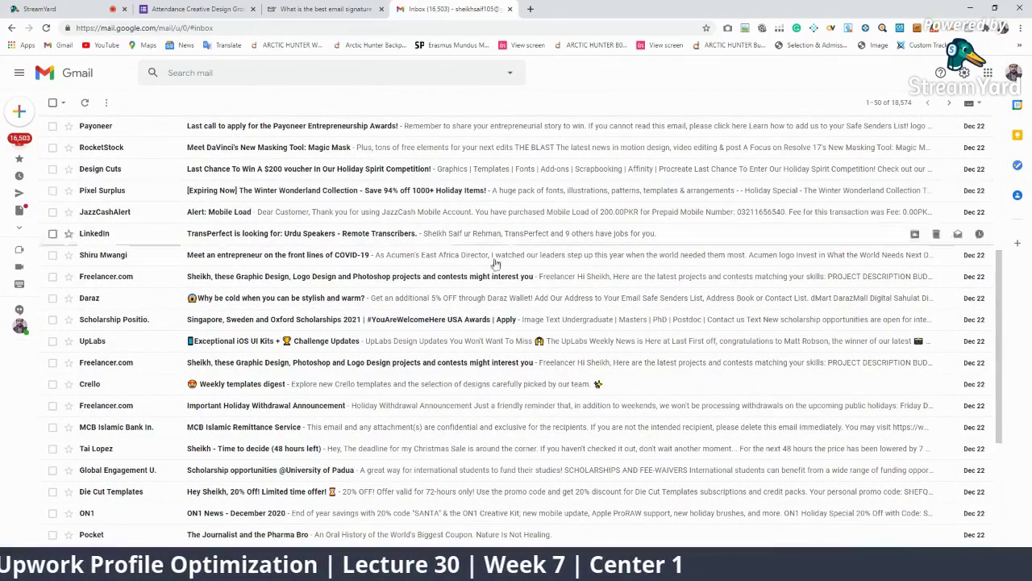
Step: Read through the Daraz winter styles promotional email from top to bottom
{"action": "scroll", "coordinate": [349, 288], "scroll_direction": "up", "scroll_amount": 3}
{"action": "scroll", "coordinate": [348, 288], "scroll_direction": "up", "scroll_amount": 2}
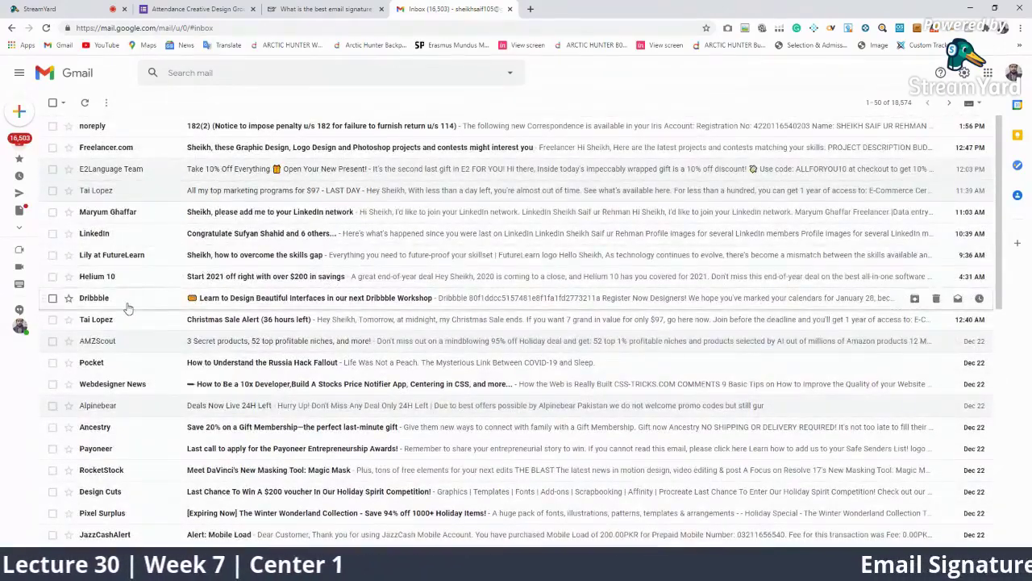
{"action": "scroll", "coordinate": [141, 323], "scroll_direction": "down", "scroll_amount": 3}
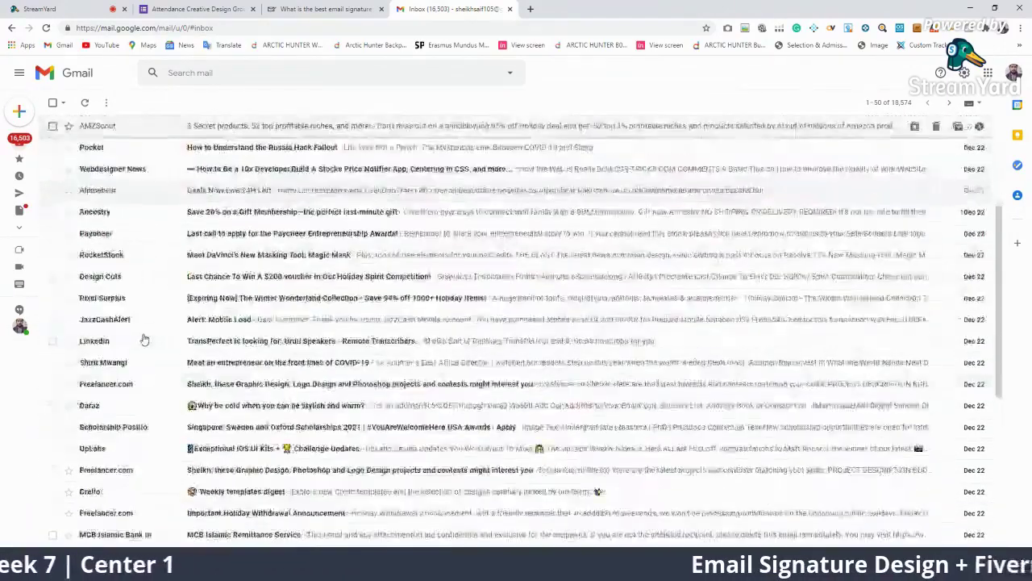
{"action": "scroll", "coordinate": [143, 338], "scroll_direction": "down", "scroll_amount": 2}
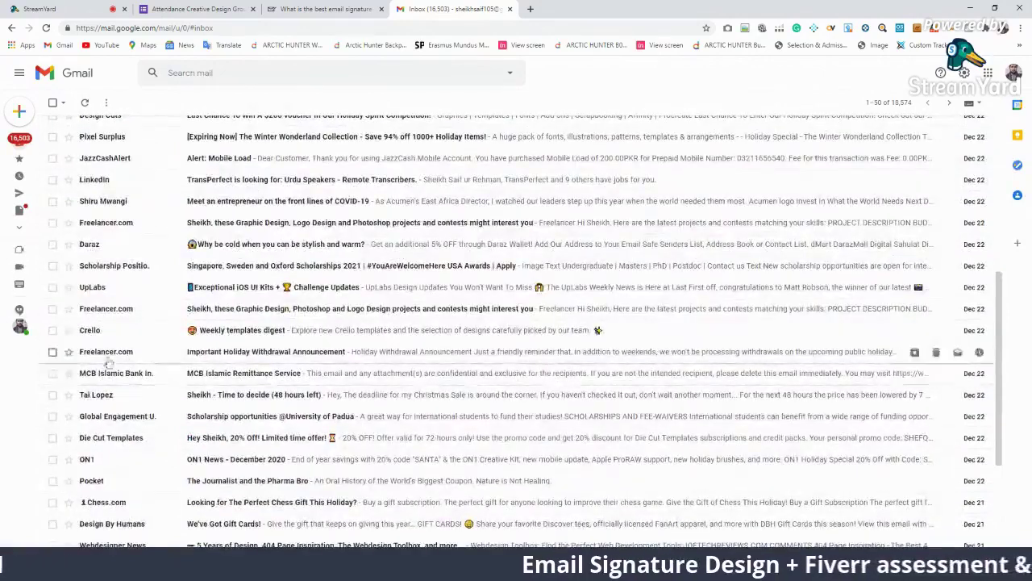
{"action": "left_click", "coordinate": [104, 252]}
{"action": "scroll", "coordinate": [500, 403], "scroll_direction": "down", "scroll_amount": 3}
{"action": "scroll", "coordinate": [562, 422], "scroll_direction": "up", "scroll_amount": 2}
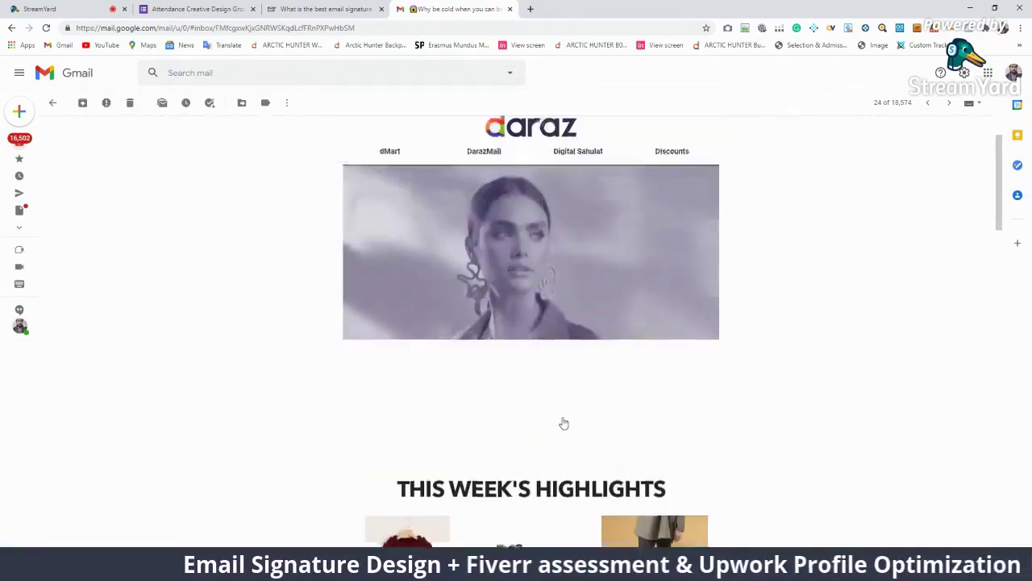
{"action": "scroll", "coordinate": [381, 164], "scroll_direction": "up", "scroll_amount": 1}
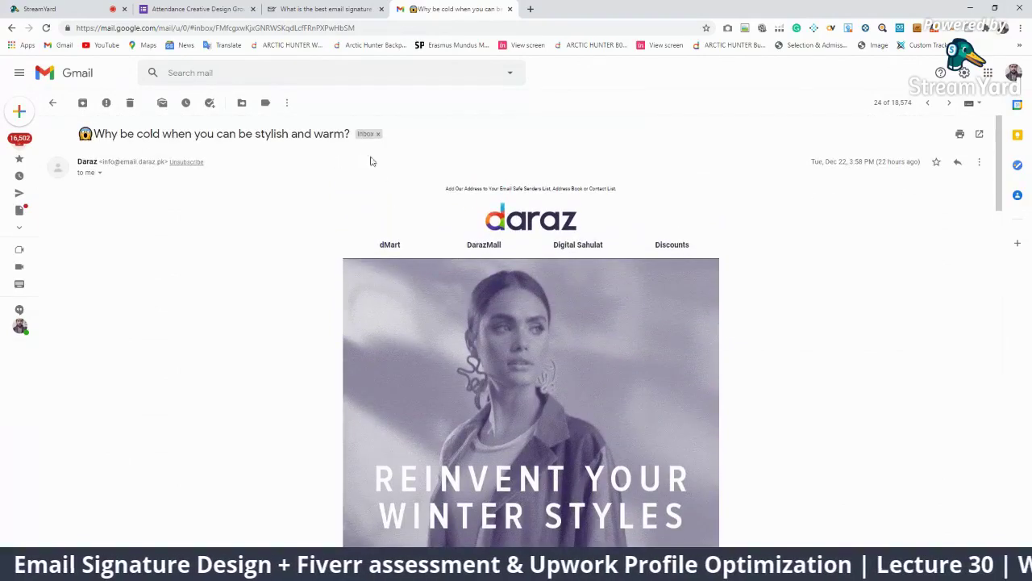
{"action": "scroll", "coordinate": [605, 398], "scroll_direction": "down", "scroll_amount": 3}
{"action": "scroll", "coordinate": [564, 395], "scroll_direction": "down", "scroll_amount": 3}
{"action": "scroll", "coordinate": [495, 392], "scroll_direction": "down", "scroll_amount": 3}
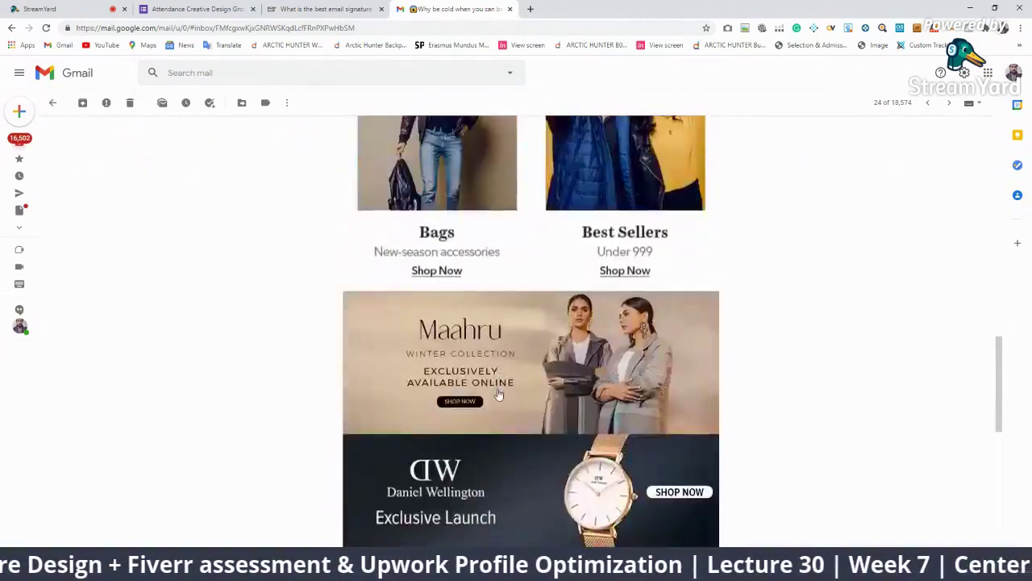
{"action": "scroll", "coordinate": [471, 399], "scroll_direction": "down", "scroll_amount": 3}
{"action": "scroll", "coordinate": [473, 398], "scroll_direction": "down", "scroll_amount": 3}
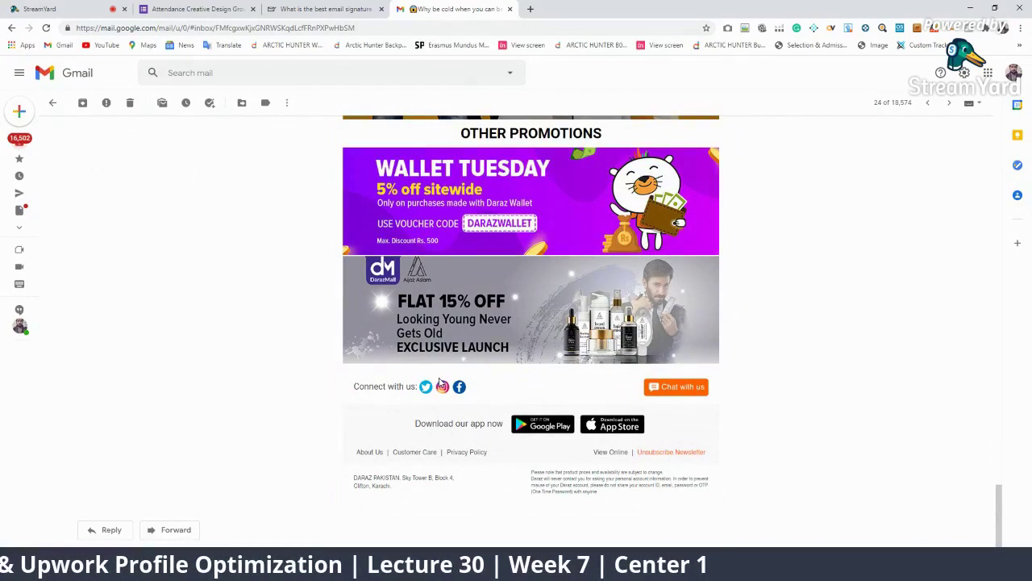
{"action": "scroll", "coordinate": [532, 391], "scroll_direction": "up", "scroll_amount": 5}
{"action": "scroll", "coordinate": [477, 374], "scroll_direction": "up", "scroll_amount": 5}
{"action": "scroll", "coordinate": [463, 374], "scroll_direction": "up", "scroll_amount": 5}
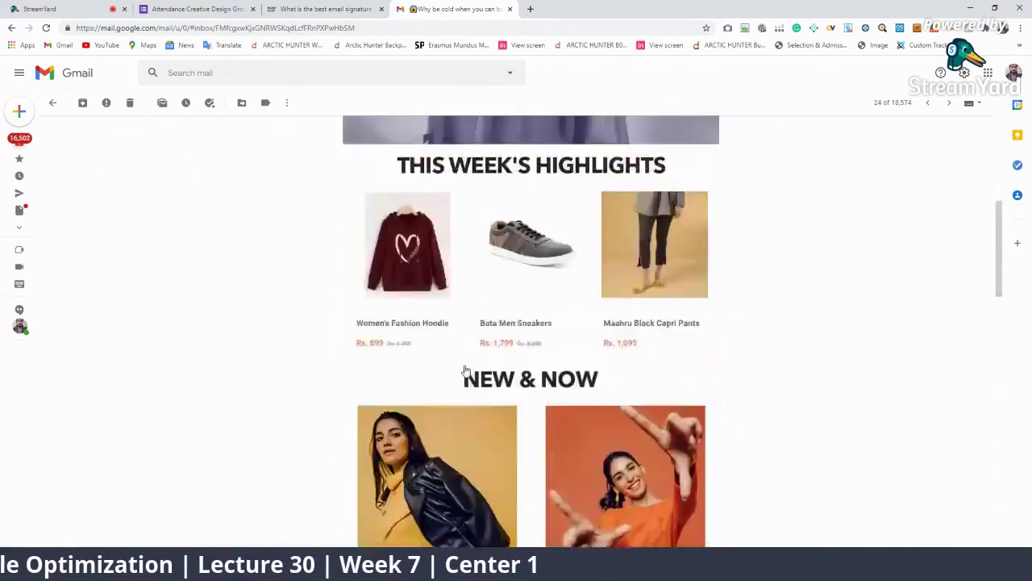
{"action": "scroll", "coordinate": [403, 346], "scroll_direction": "up", "scroll_amount": 5}
{"action": "scroll", "coordinate": [296, 317], "scroll_direction": "up", "scroll_amount": 2}
{"action": "scroll", "coordinate": [403, 363], "scroll_direction": "down", "scroll_amount": 1}
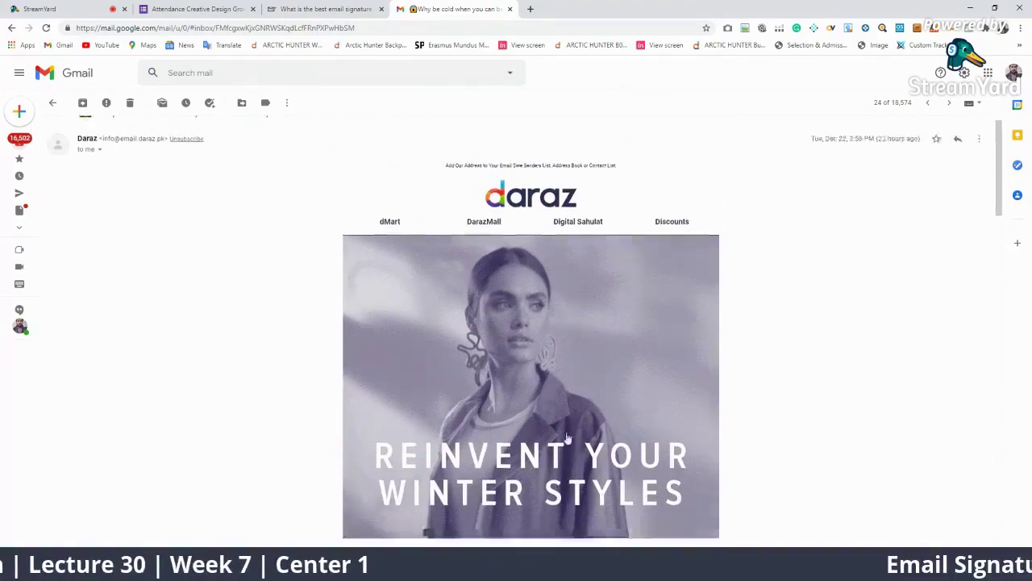
{"action": "scroll", "coordinate": [460, 439], "scroll_direction": "down", "scroll_amount": 5}
{"action": "scroll", "coordinate": [460, 439], "scroll_direction": "down", "scroll_amount": 4}
{"action": "scroll", "coordinate": [460, 439], "scroll_direction": "down", "scroll_amount": 5}
{"action": "scroll", "coordinate": [459, 439], "scroll_direction": "down", "scroll_amount": 3}
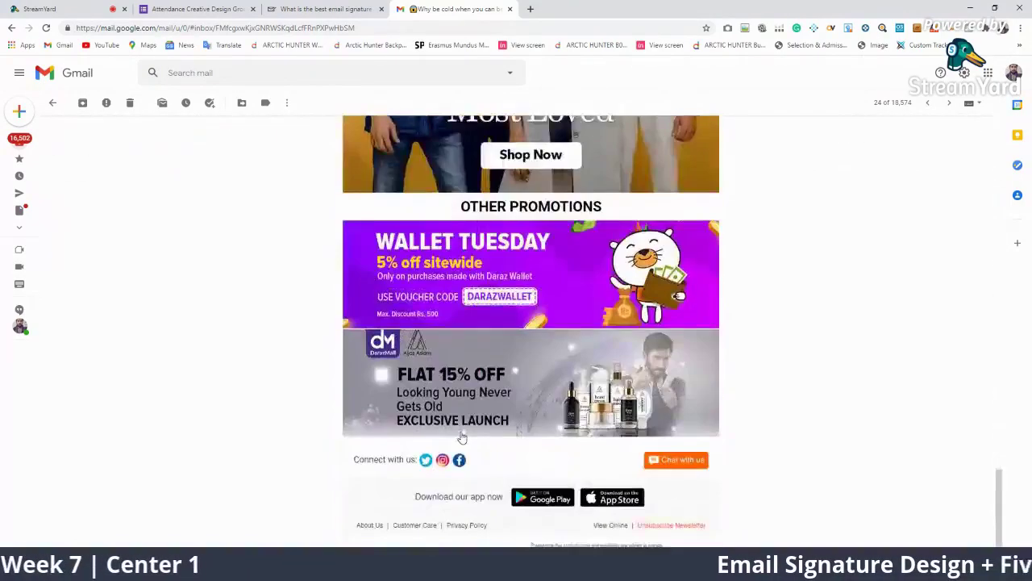
{"action": "scroll", "coordinate": [462, 433], "scroll_direction": "down", "scroll_amount": 1}
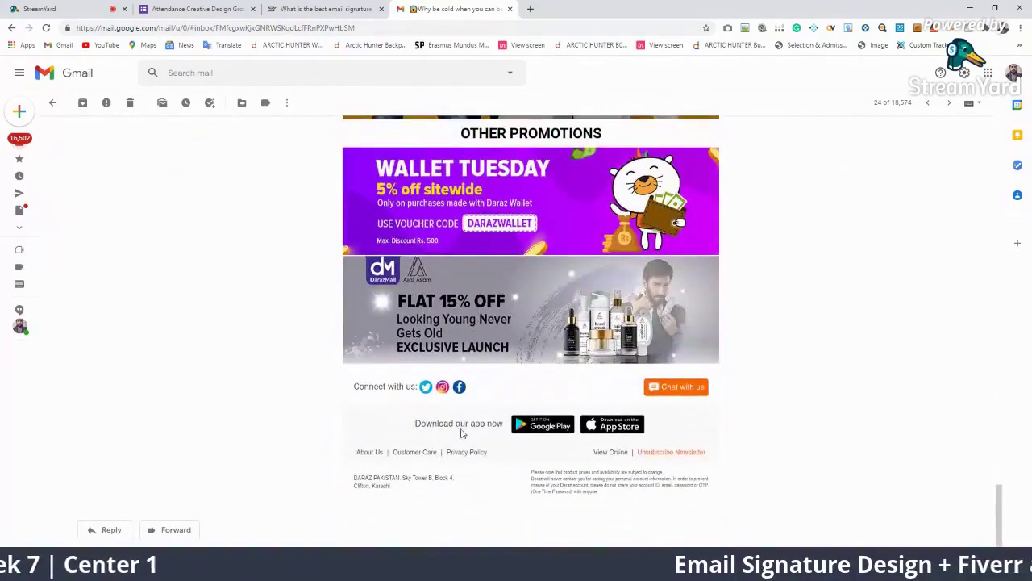
{"action": "left_click", "coordinate": [52, 100]}
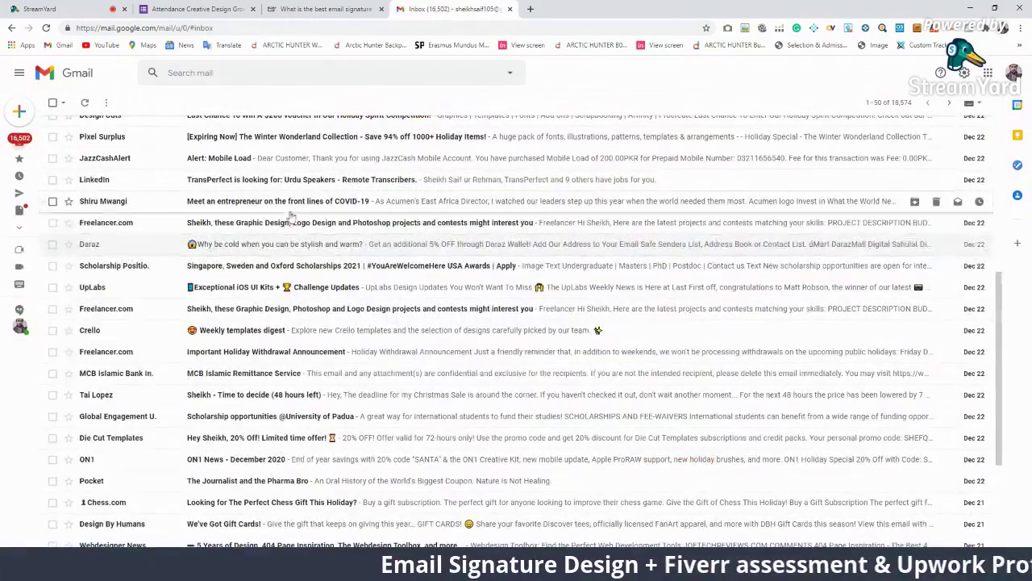
Step: Glance through the clothing order confirmation email
{"action": "scroll", "coordinate": [291, 241], "scroll_direction": "down", "scroll_amount": 2}
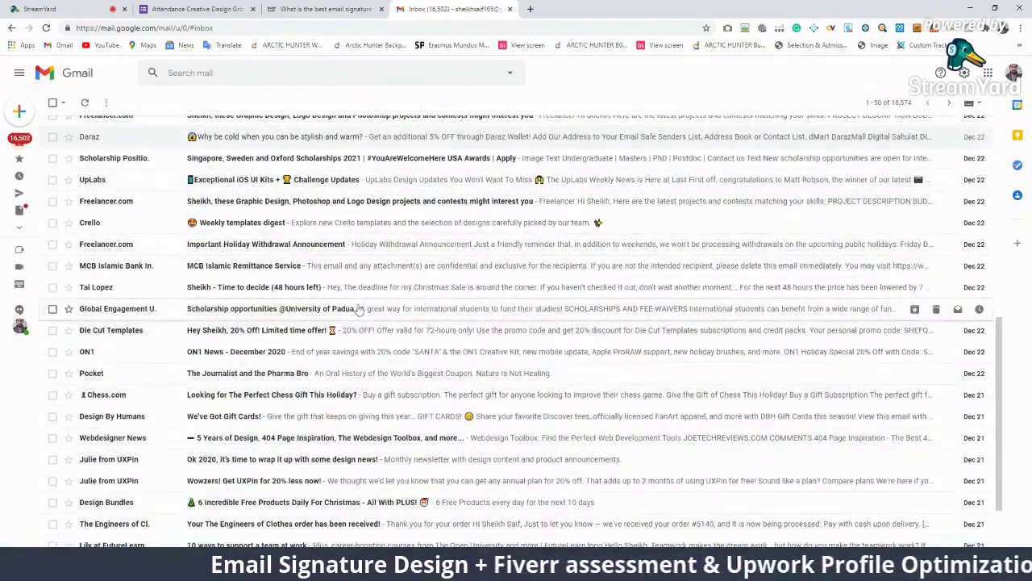
{"action": "scroll", "coordinate": [315, 333], "scroll_direction": "down", "scroll_amount": 3}
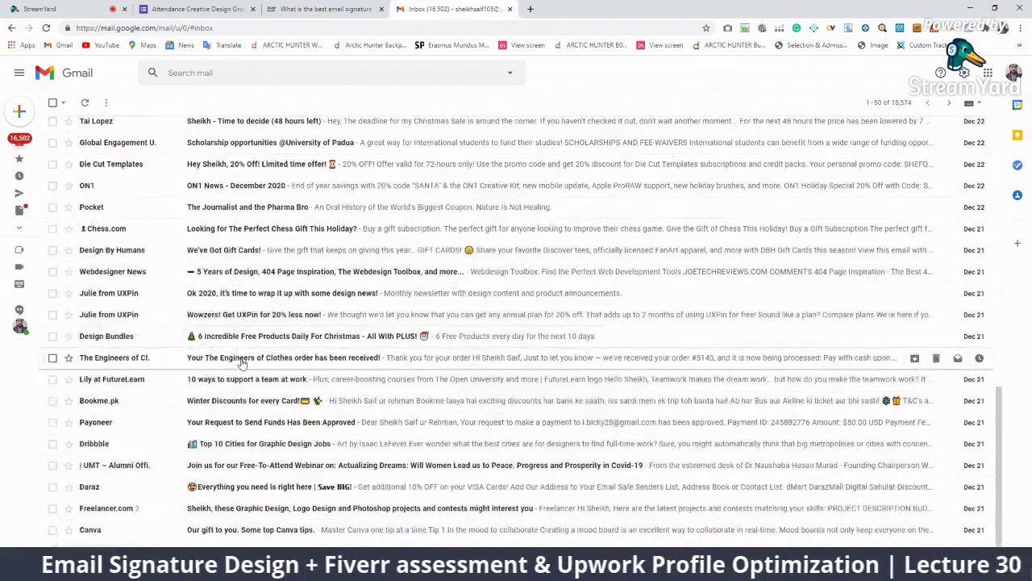
{"action": "left_click", "coordinate": [272, 367]}
{"action": "scroll", "coordinate": [363, 387], "scroll_direction": "down", "scroll_amount": 5}
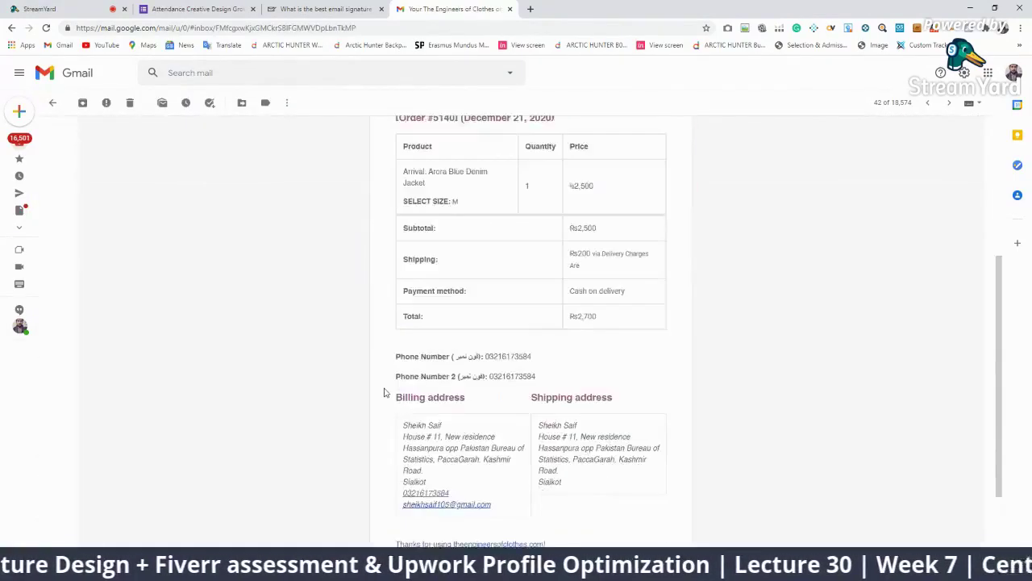
{"action": "scroll", "coordinate": [290, 355], "scroll_direction": "down", "scroll_amount": 3}
{"action": "left_click", "coordinate": [52, 103]}
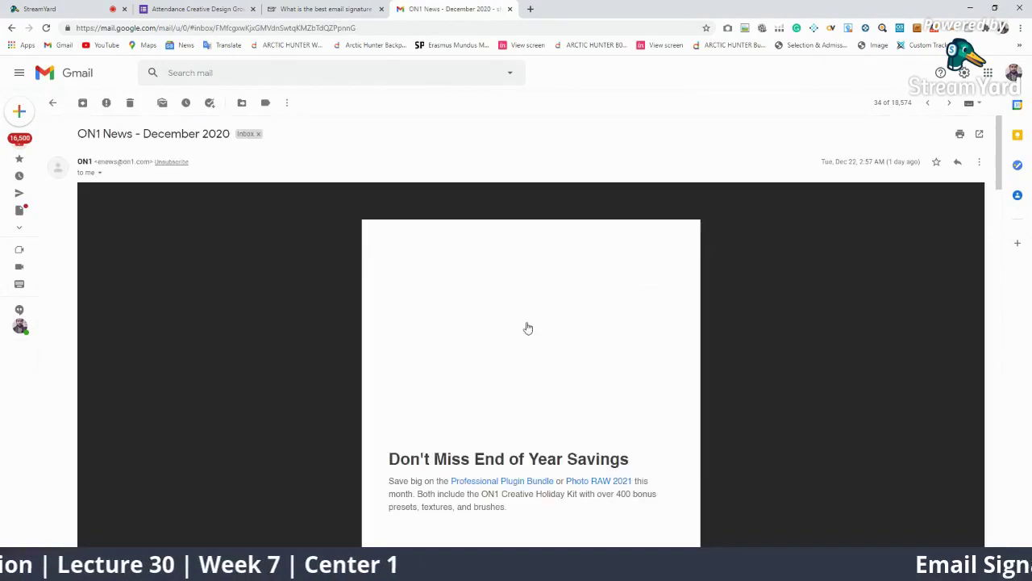
Step: Scroll through the ON1 News – December 2020 email
{"action": "left_click", "coordinate": [308, 191]}
{"action": "scroll", "coordinate": [526, 329], "scroll_direction": "down", "scroll_amount": 3}
{"action": "scroll", "coordinate": [526, 331], "scroll_direction": "down", "scroll_amount": 5}
{"action": "scroll", "coordinate": [527, 376], "scroll_direction": "down", "scroll_amount": 3}
{"action": "scroll", "coordinate": [499, 301], "scroll_direction": "up", "scroll_amount": 3}
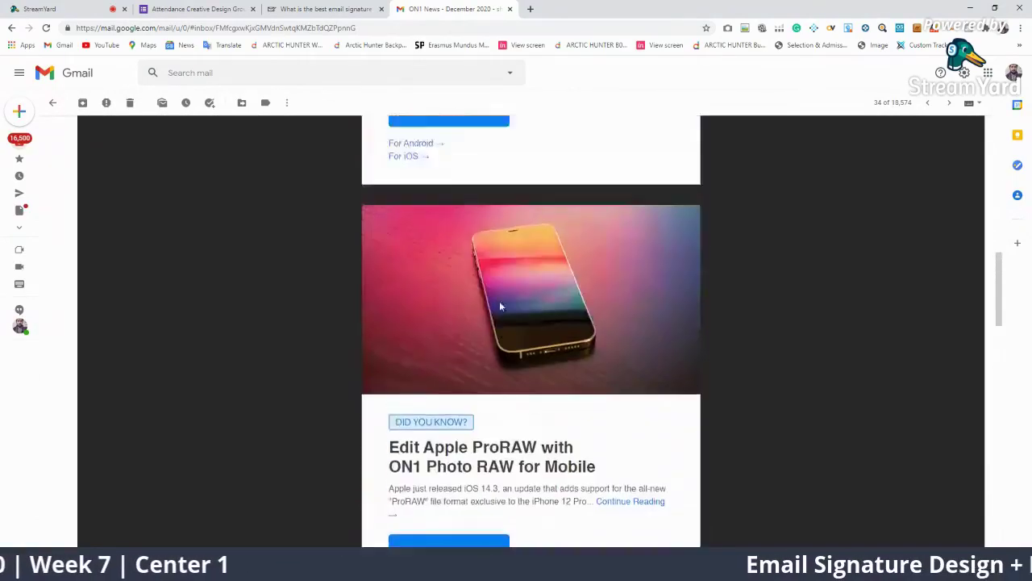
{"action": "scroll", "coordinate": [432, 290], "scroll_direction": "up", "scroll_amount": 3}
{"action": "scroll", "coordinate": [433, 290], "scroll_direction": "up", "scroll_amount": 5}
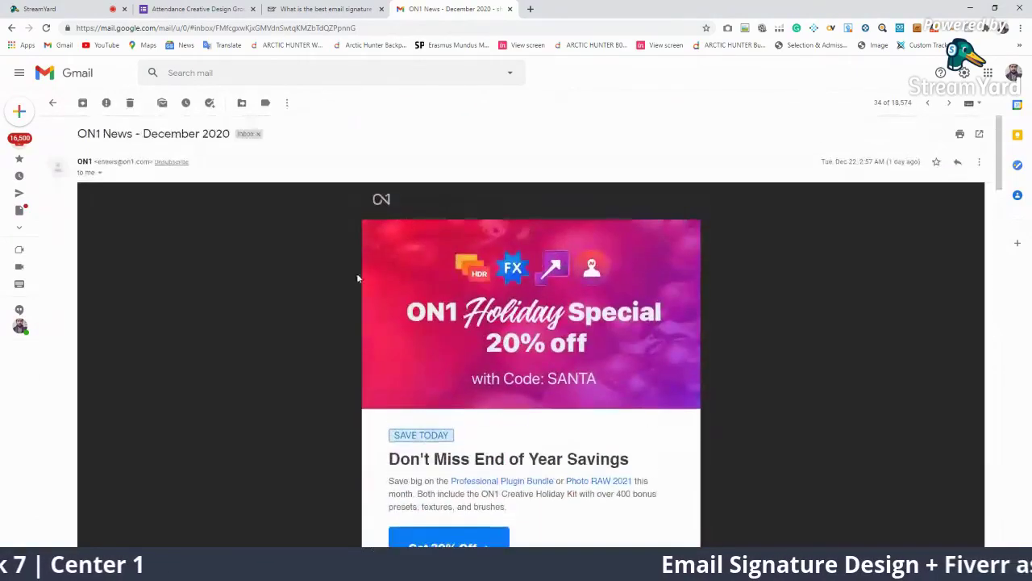
{"action": "left_click", "coordinate": [52, 103]}
Step: Reopen the Alpinebear deals email and scroll down to its footer contact block
{"action": "scroll", "coordinate": [253, 234], "scroll_direction": "up", "scroll_amount": 3}
{"action": "scroll", "coordinate": [194, 240], "scroll_direction": "up", "scroll_amount": 3}
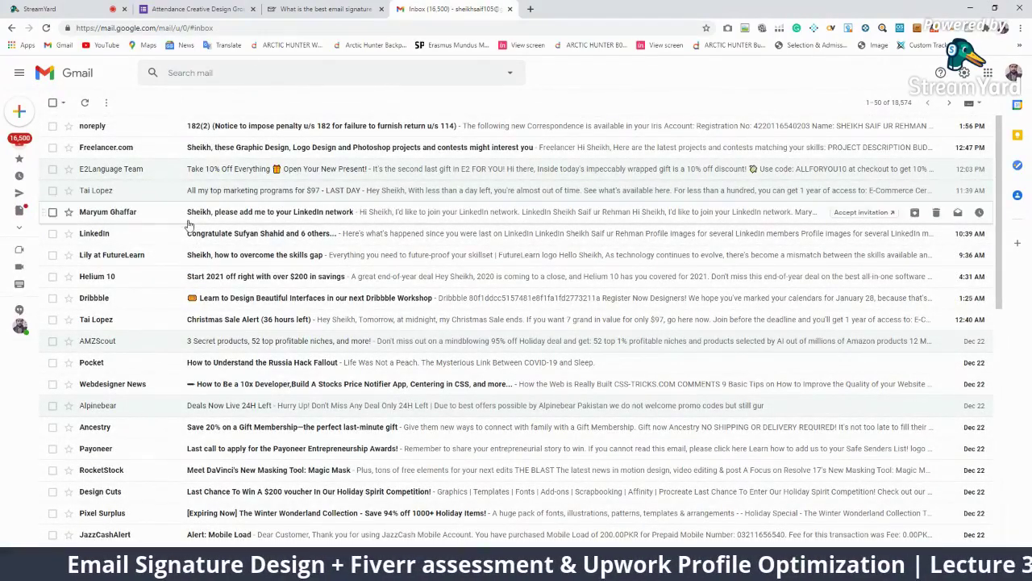
{"action": "left_click", "coordinate": [136, 405]}
{"action": "scroll", "coordinate": [452, 323], "scroll_direction": "down", "scroll_amount": 2}
{"action": "scroll", "coordinate": [431, 285], "scroll_direction": "down", "scroll_amount": 1}
{"action": "scroll", "coordinate": [509, 228], "scroll_direction": "up", "scroll_amount": 2}
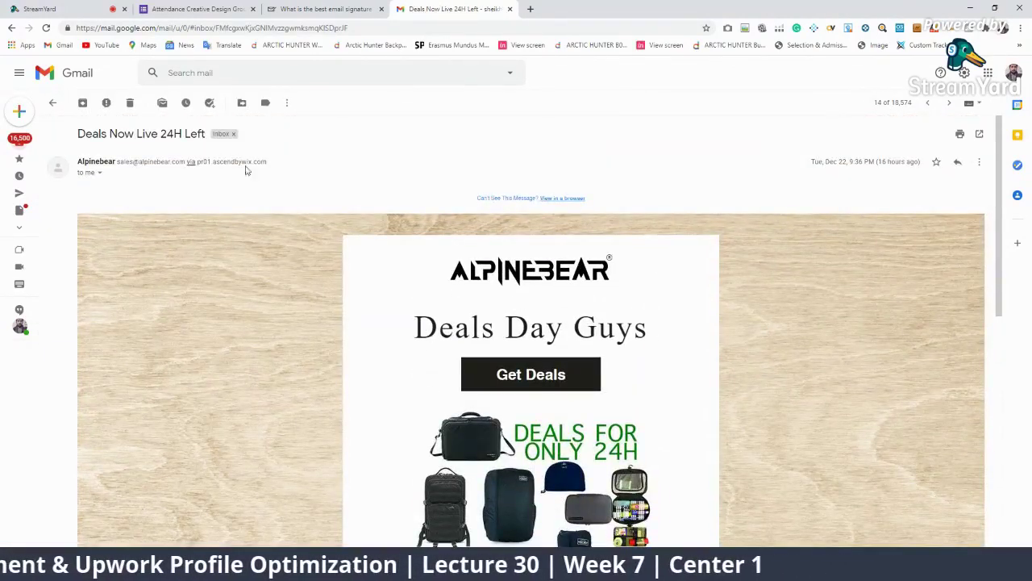
{"action": "left_click_drag", "start_coordinate": [219, 134], "coordinate": [70, 136]}
{"action": "scroll", "coordinate": [576, 262], "scroll_direction": "down", "scroll_amount": 2}
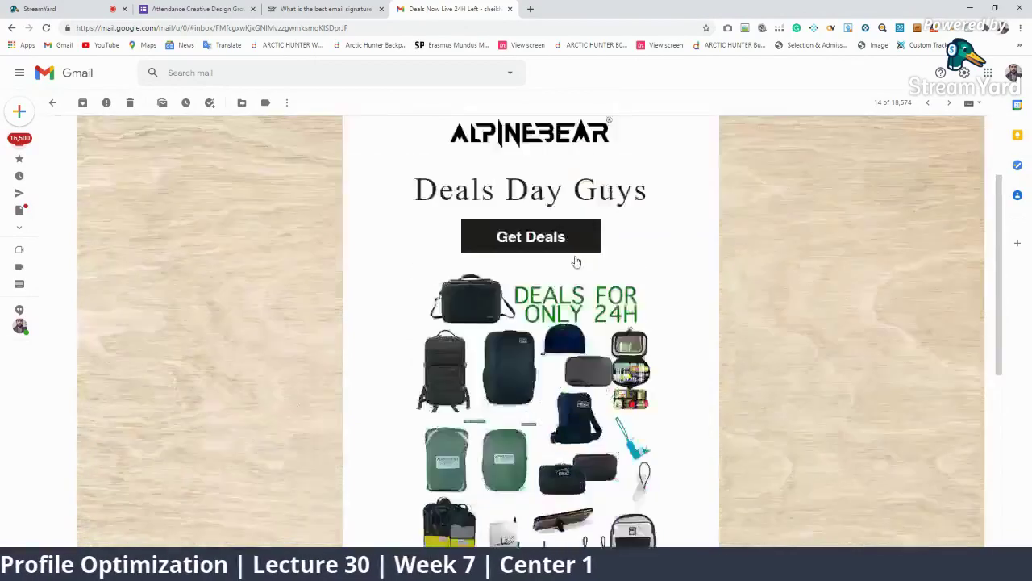
{"action": "scroll", "coordinate": [576, 261], "scroll_direction": "down", "scroll_amount": 5}
{"action": "scroll", "coordinate": [539, 282], "scroll_direction": "down", "scroll_amount": 1}
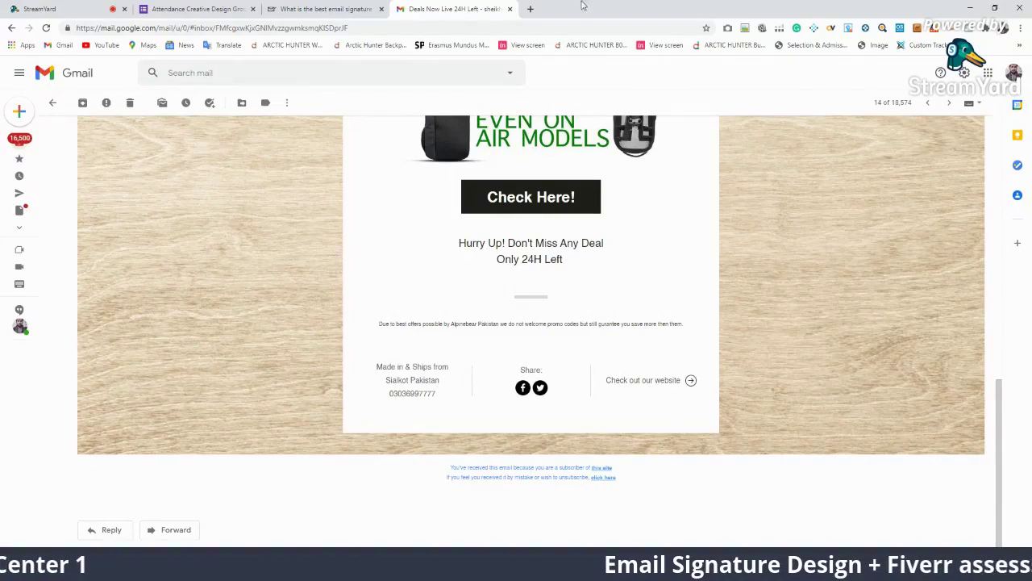
{"action": "double_click", "coordinate": [555, 8]}
{"action": "double_click", "coordinate": [699, 13]}
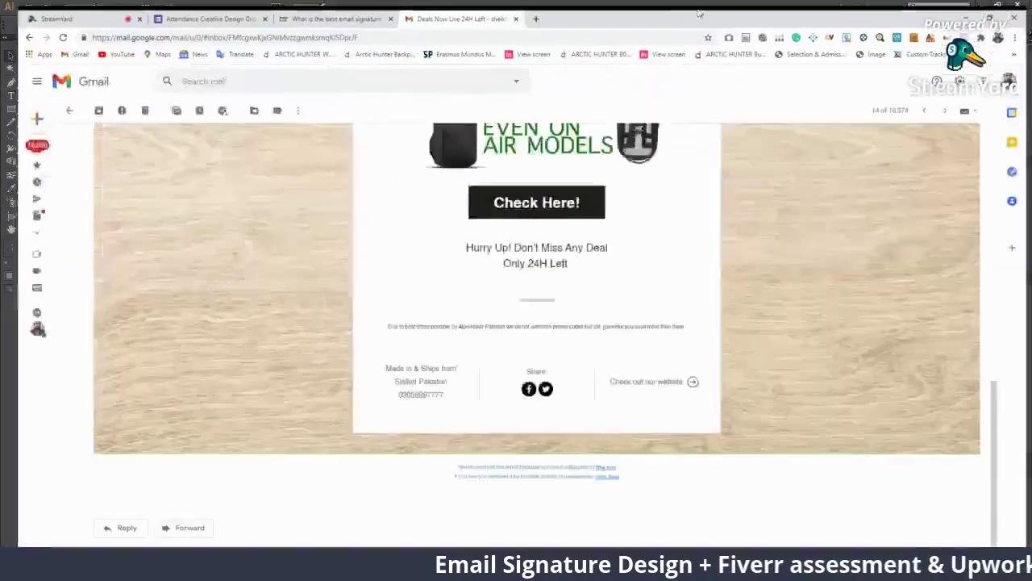
Step: Search image results for 'email signature design' and preview the Pinterest HTML signature example
{"action": "left_click", "coordinate": [532, 10]}
{"action": "type", "text": "e"}
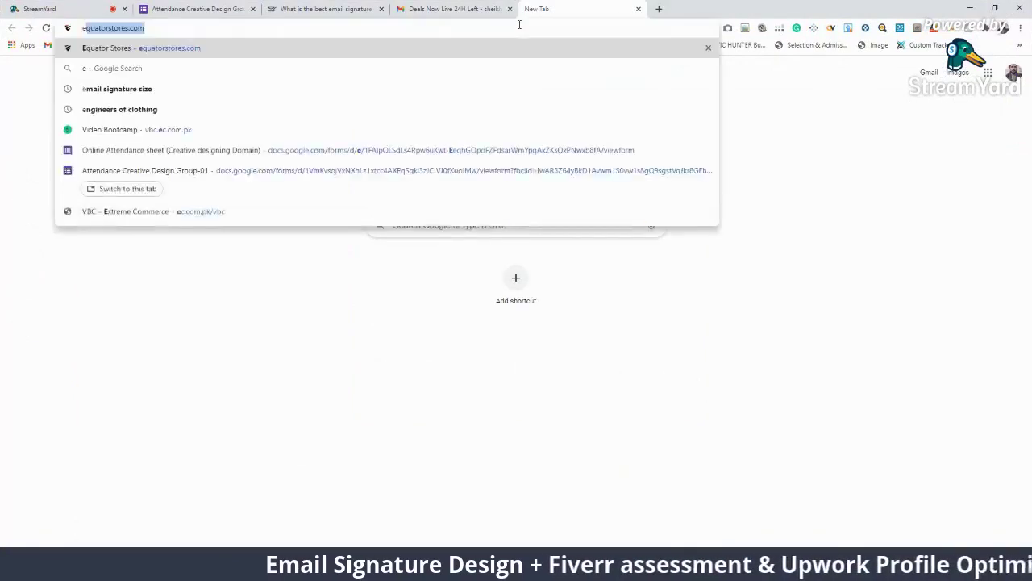
{"action": "type", "text": "mail signature "}
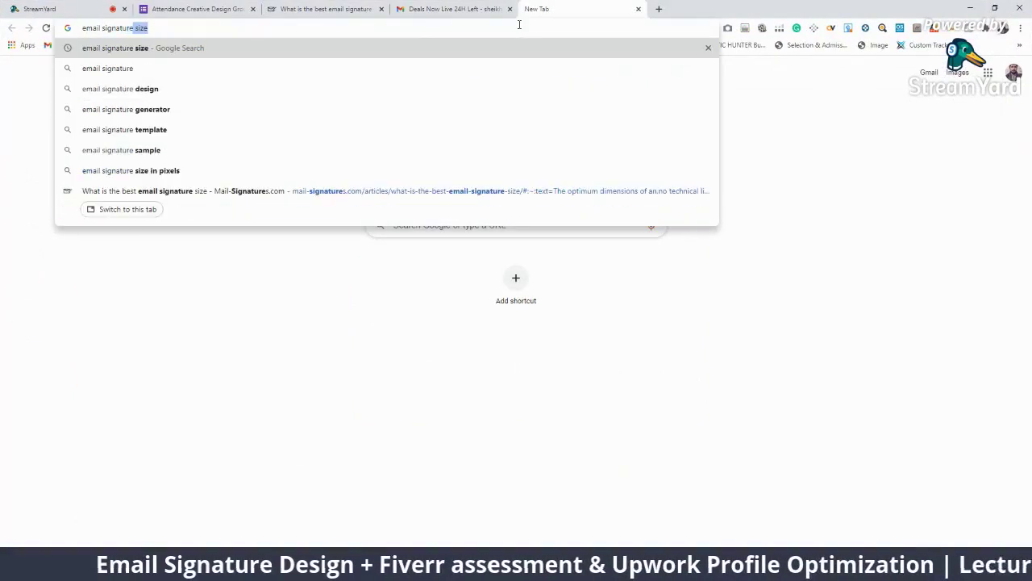
{"action": "type", "text": "design"}
{"action": "key", "text": "Return"}
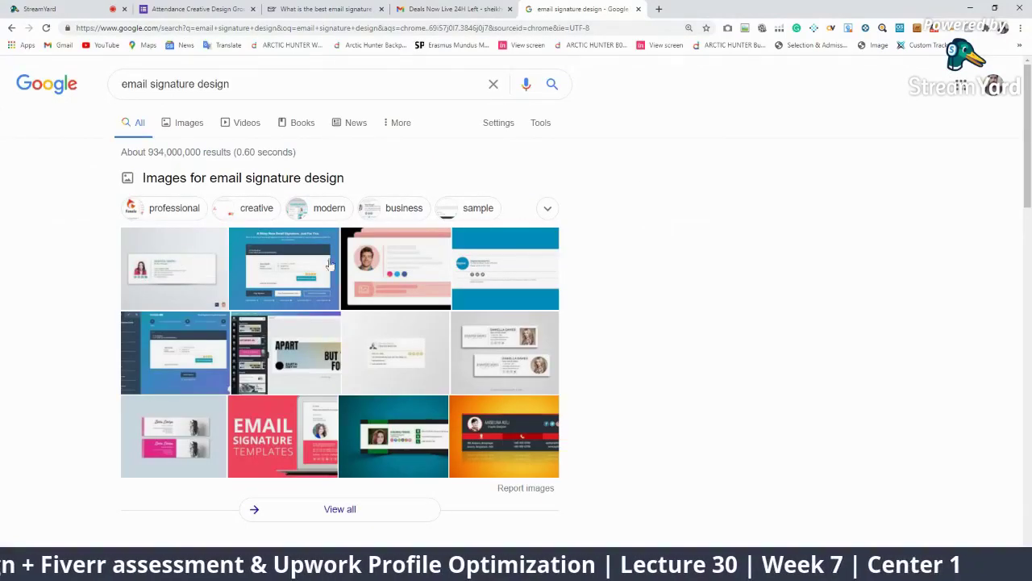
{"action": "left_click", "coordinate": [489, 274]}
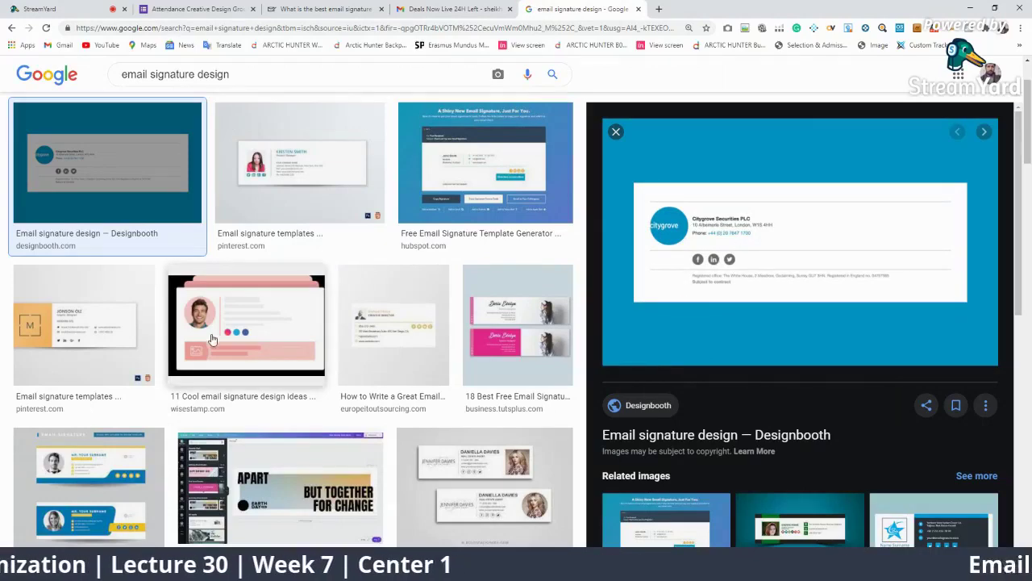
{"action": "scroll", "coordinate": [417, 442], "scroll_direction": "down", "scroll_amount": 2}
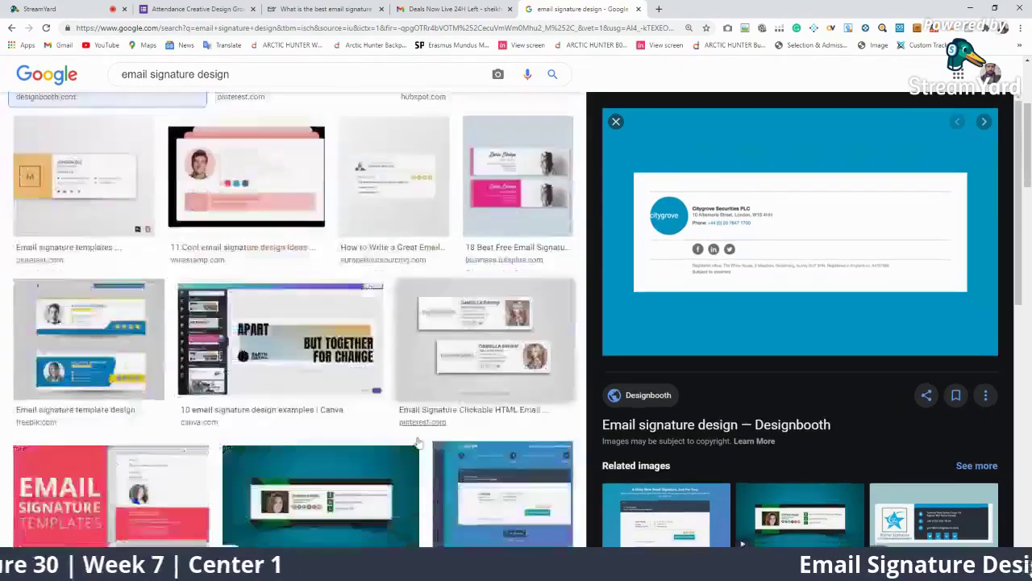
{"action": "left_click", "coordinate": [484, 327]}
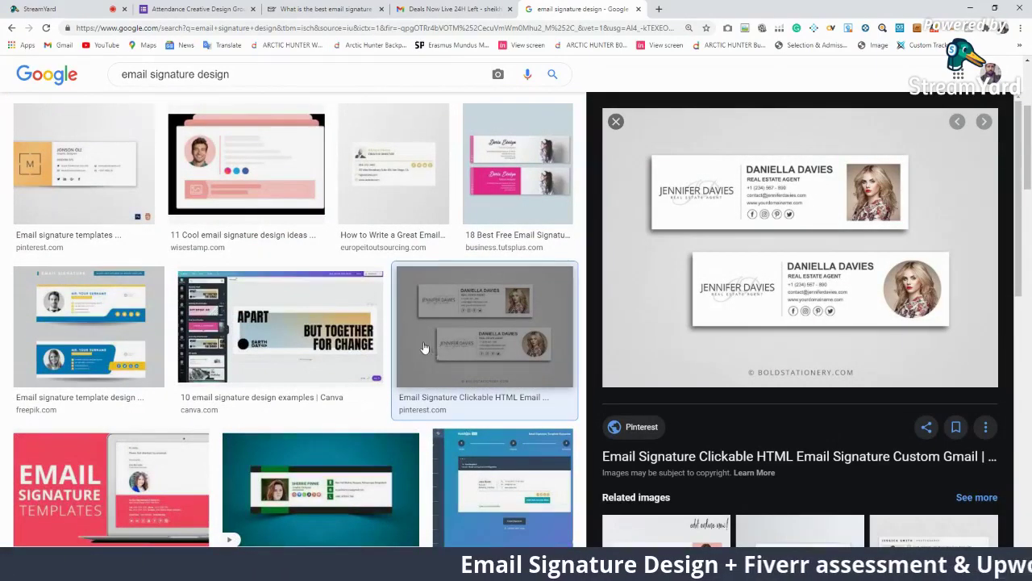
Step: Preview the PINKPOPS 'Your logo' signature template and copy its image
{"action": "scroll", "coordinate": [425, 347], "scroll_direction": "down", "scroll_amount": 5}
{"action": "scroll", "coordinate": [524, 310], "scroll_direction": "down", "scroll_amount": 3}
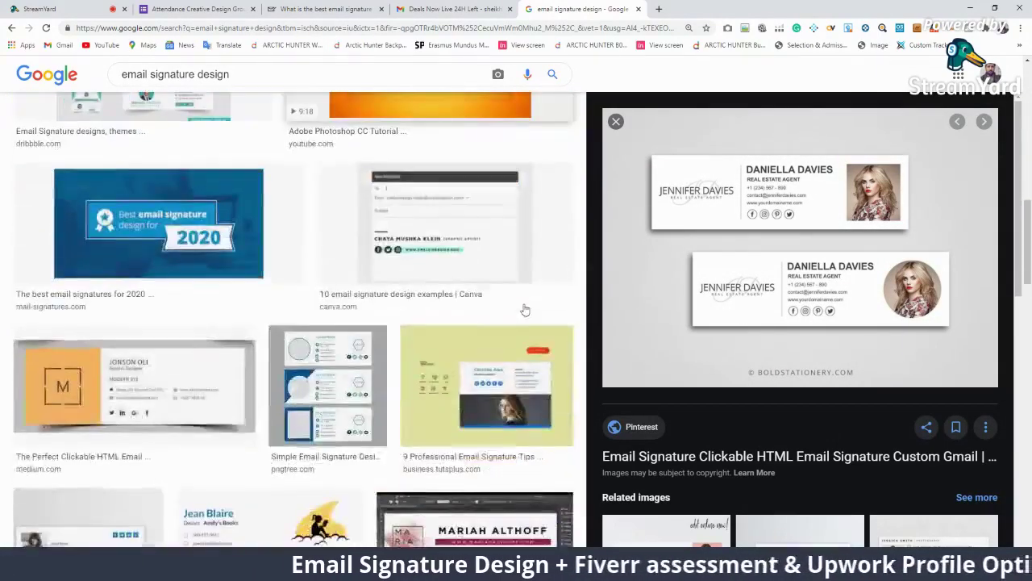
{"action": "scroll", "coordinate": [525, 308], "scroll_direction": "down", "scroll_amount": 3}
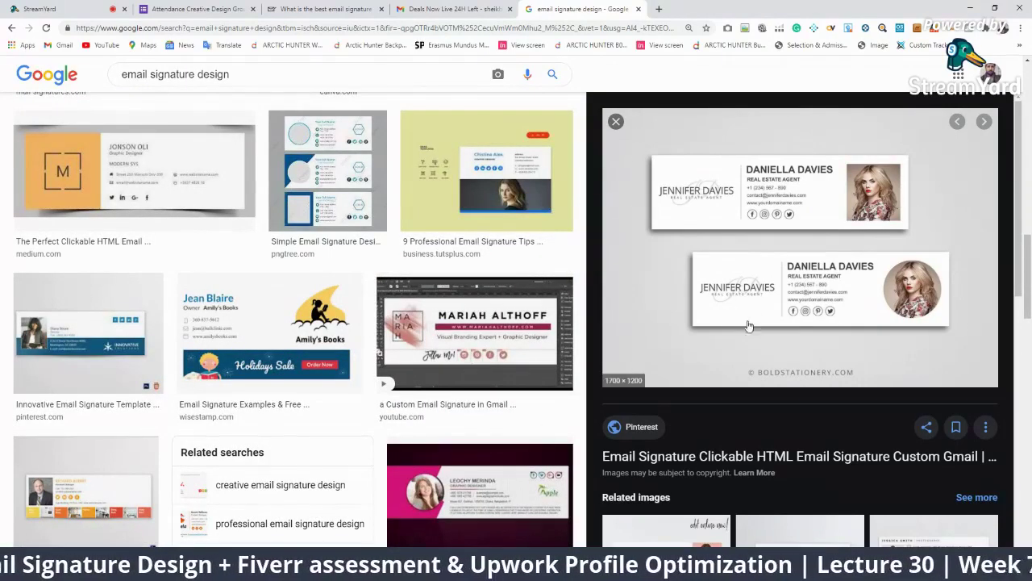
{"action": "scroll", "coordinate": [680, 242], "scroll_direction": "down", "scroll_amount": 3}
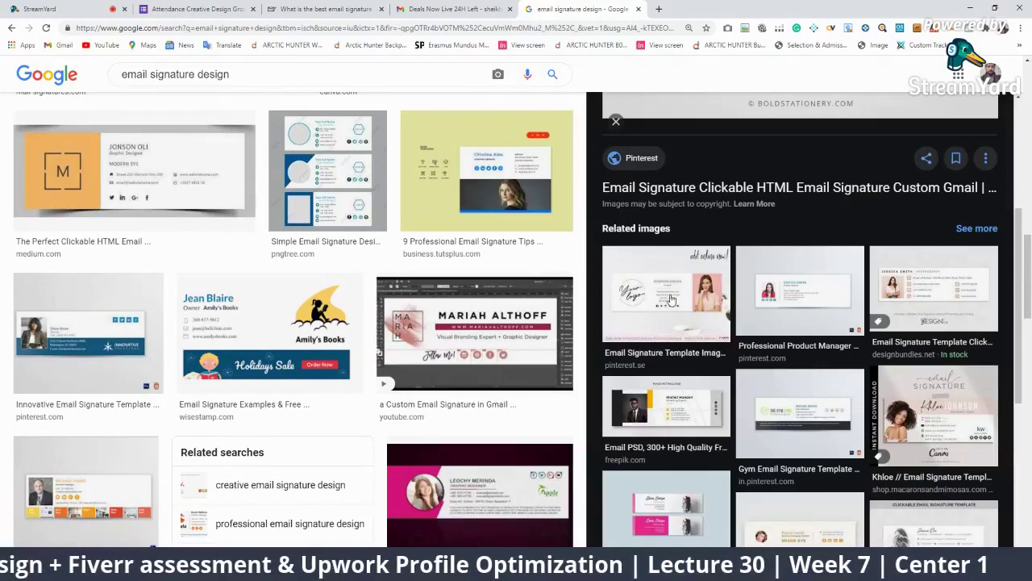
{"action": "left_click", "coordinate": [671, 300]}
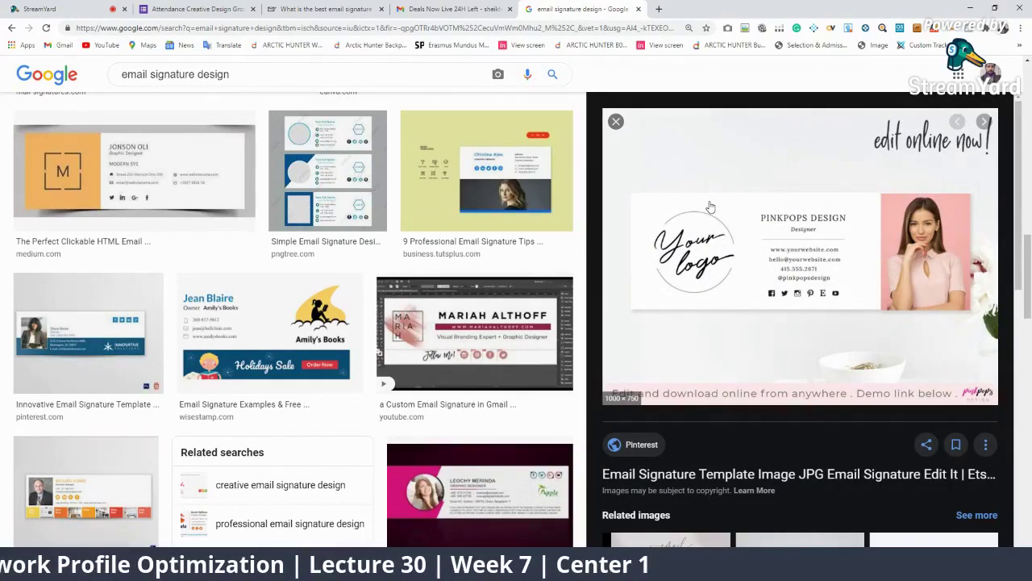
{"action": "scroll", "coordinate": [567, 265], "scroll_direction": "up", "scroll_amount": 2}
{"action": "scroll", "coordinate": [567, 265], "scroll_direction": "up", "scroll_amount": 2}
{"action": "scroll", "coordinate": [567, 264], "scroll_direction": "up", "scroll_amount": 2}
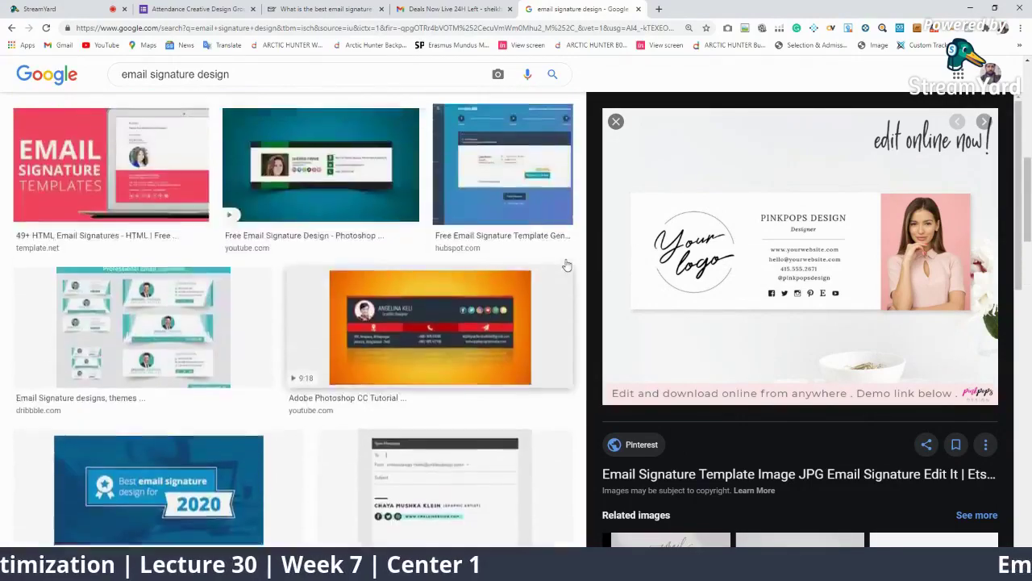
{"action": "scroll", "coordinate": [567, 265], "scroll_direction": "up", "scroll_amount": 3}
{"action": "right_click", "coordinate": [762, 237]}
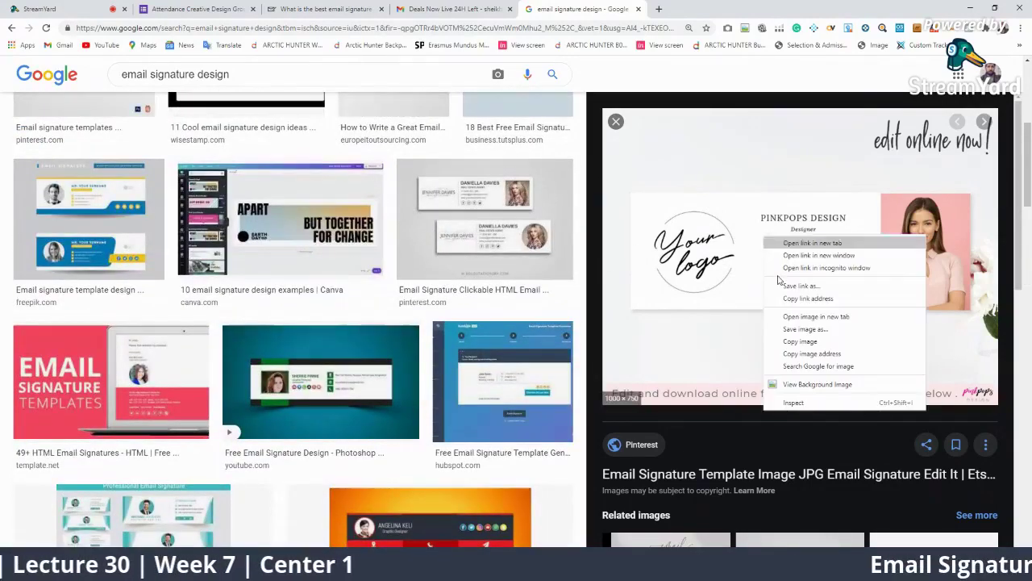
{"action": "left_click", "coordinate": [801, 342]}
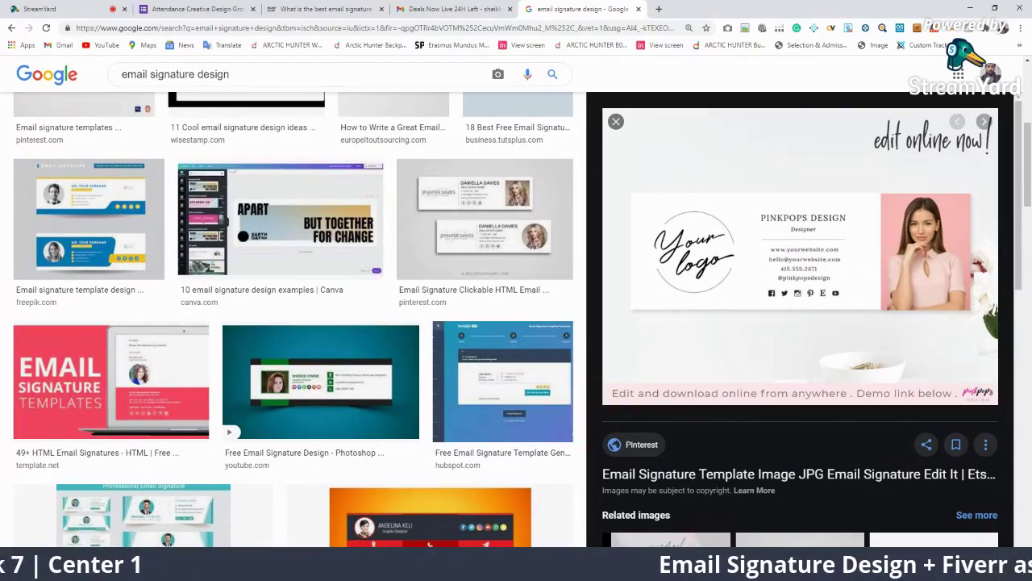
{"action": "key", "text": "alt+Tab"}
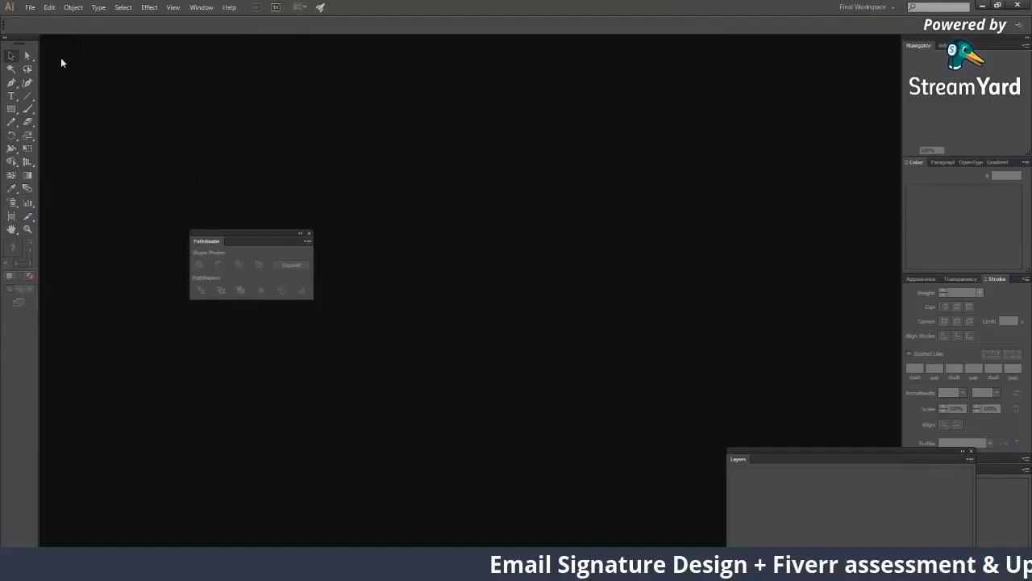
Step: Highlight the recommended 300-600 px width in the email signature size article
{"action": "left_click", "coordinate": [30, 7]}
{"action": "key", "text": "Escape"}
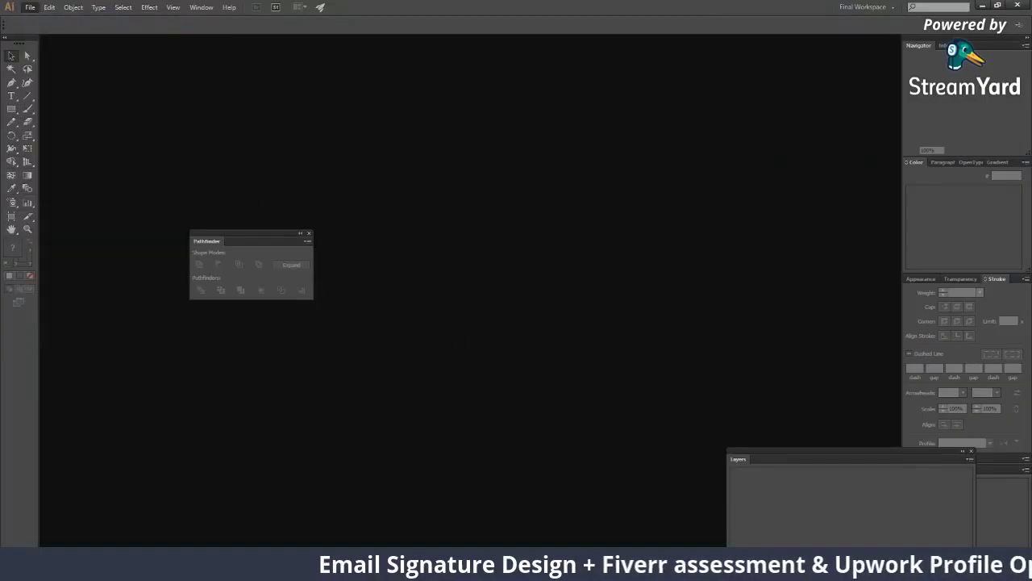
{"action": "key", "text": "alt+Tab"}
{"action": "left_click", "coordinate": [455, 9]}
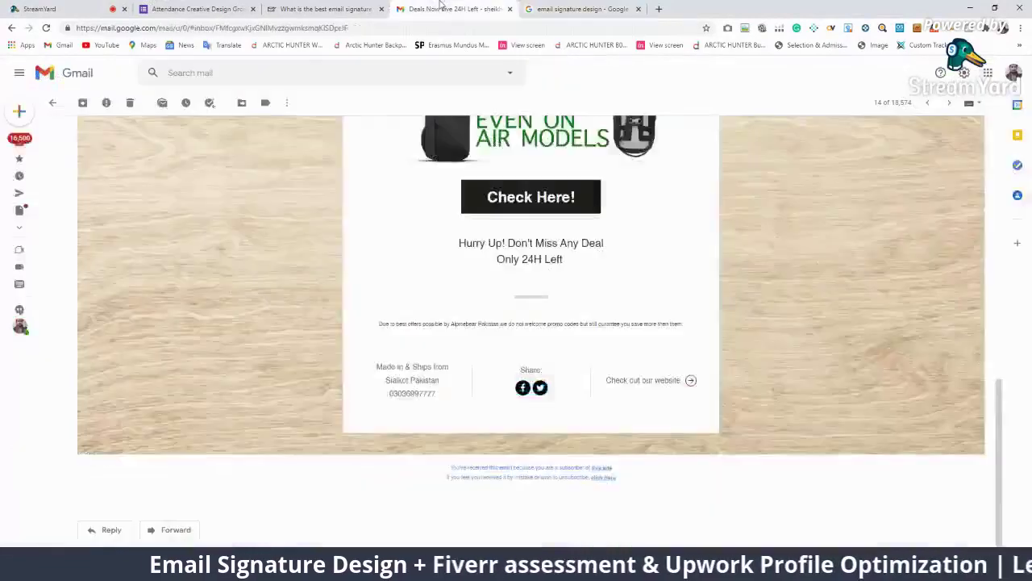
{"action": "left_click", "coordinate": [348, 11]}
{"action": "left_click", "coordinate": [535, 325]}
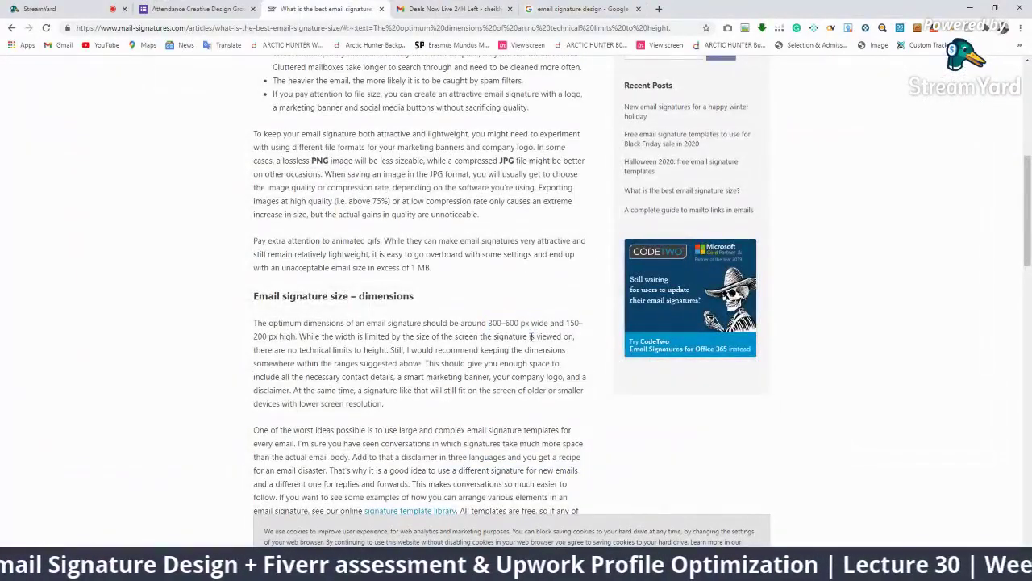
{"action": "left_click_drag", "start_coordinate": [492, 326], "coordinate": [525, 324]}
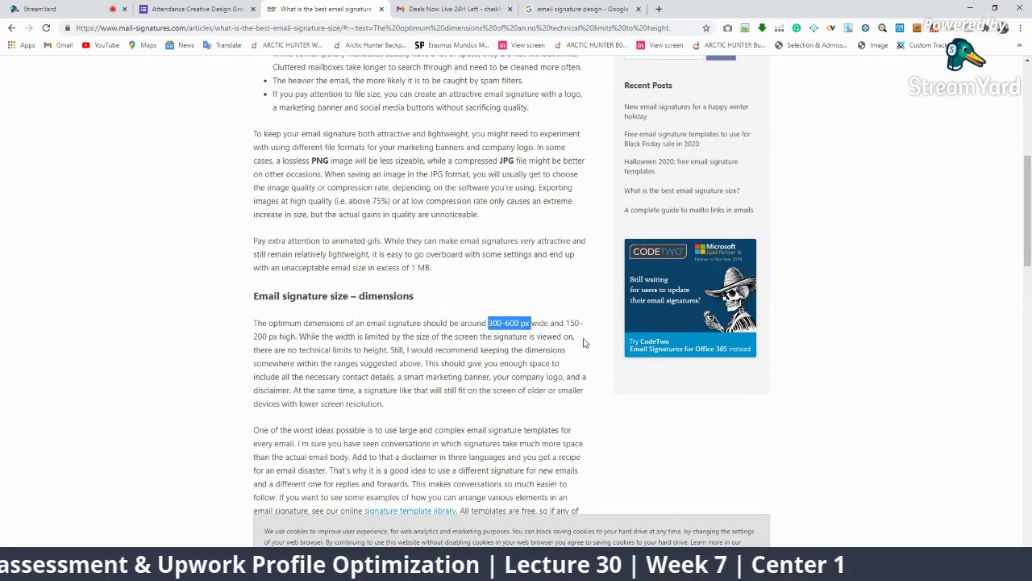
{"action": "left_click", "coordinate": [523, 338]}
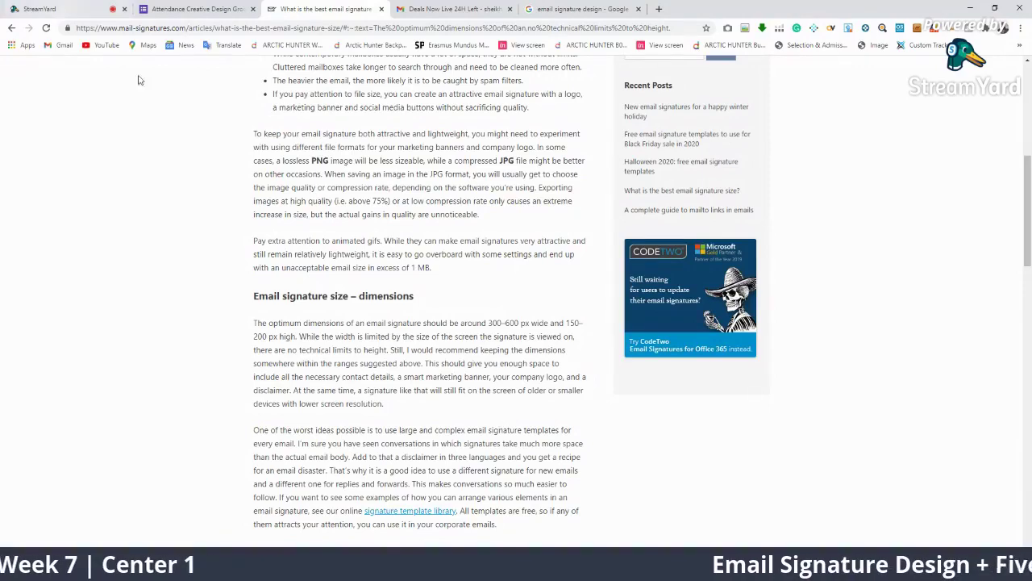
Step: Check the StreamYard comments and other tabs, then return to the signature size article
{"action": "left_click", "coordinate": [48, 9]}
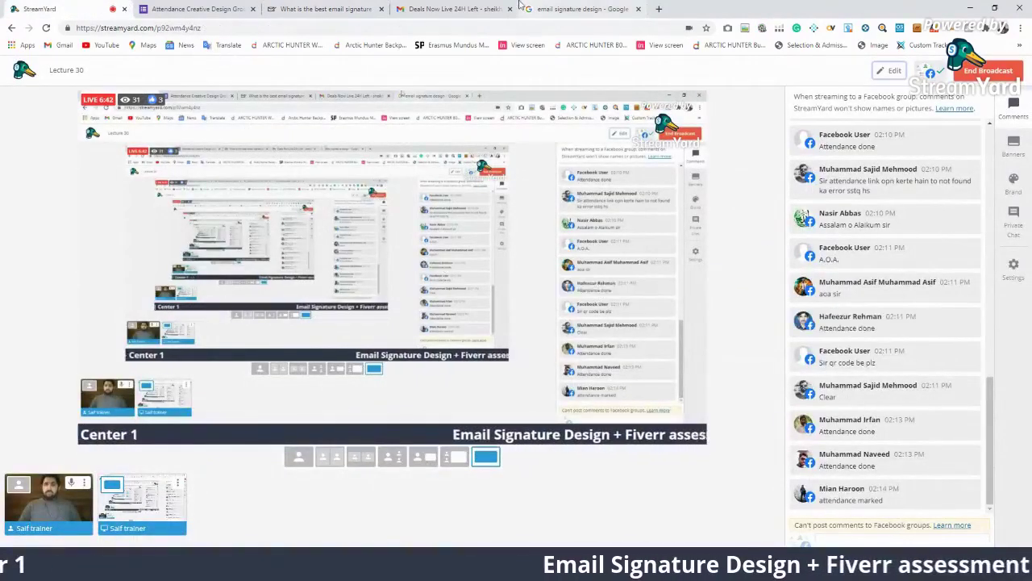
{"action": "left_click", "coordinate": [581, 9]}
{"action": "left_click", "coordinate": [453, 9]}
{"action": "left_click", "coordinate": [363, 6]}
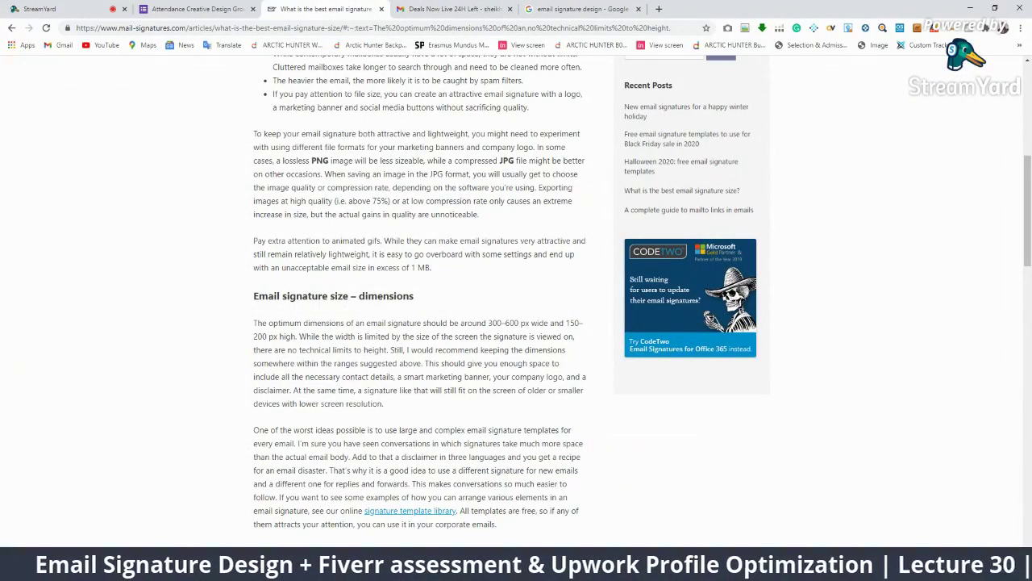
Step: Enter a 300 × 600 px size with High (300 ppi) raster effects for the new document
{"action": "key", "text": "alt+Tab"}
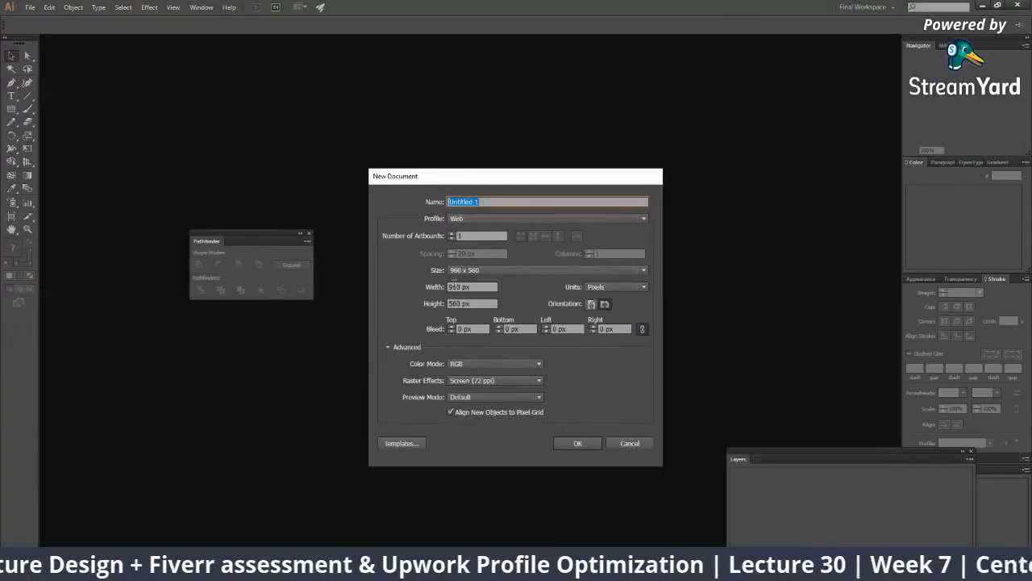
{"action": "double_click", "coordinate": [469, 286]}
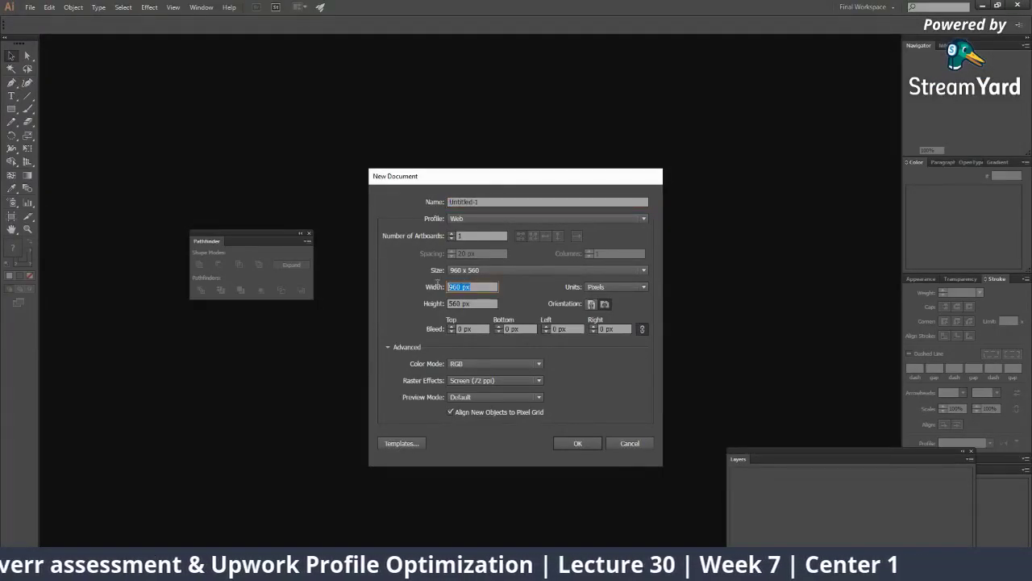
{"action": "type", "text": "300"}
{"action": "key", "text": "Tab"}
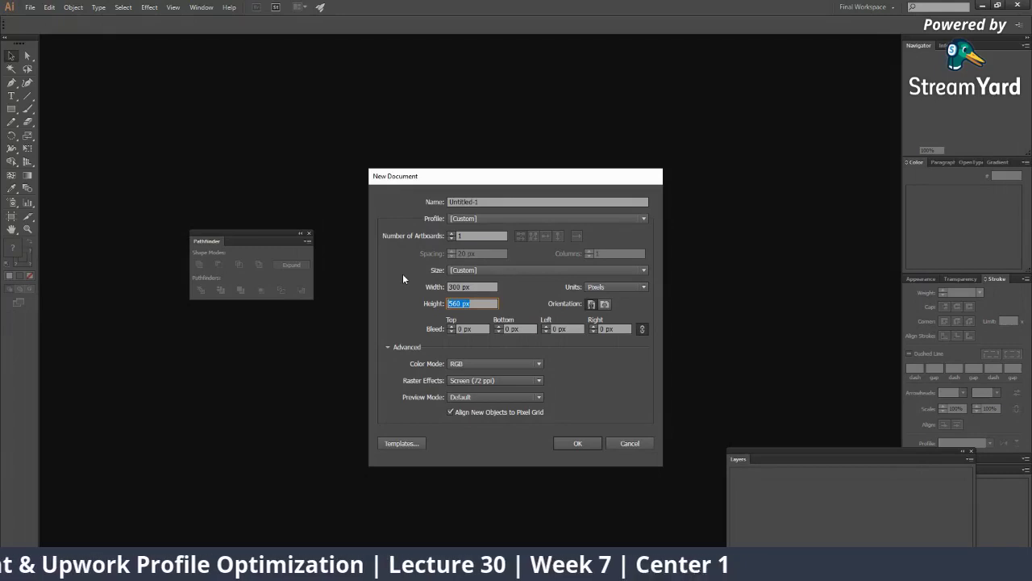
{"action": "type", "text": "600"}
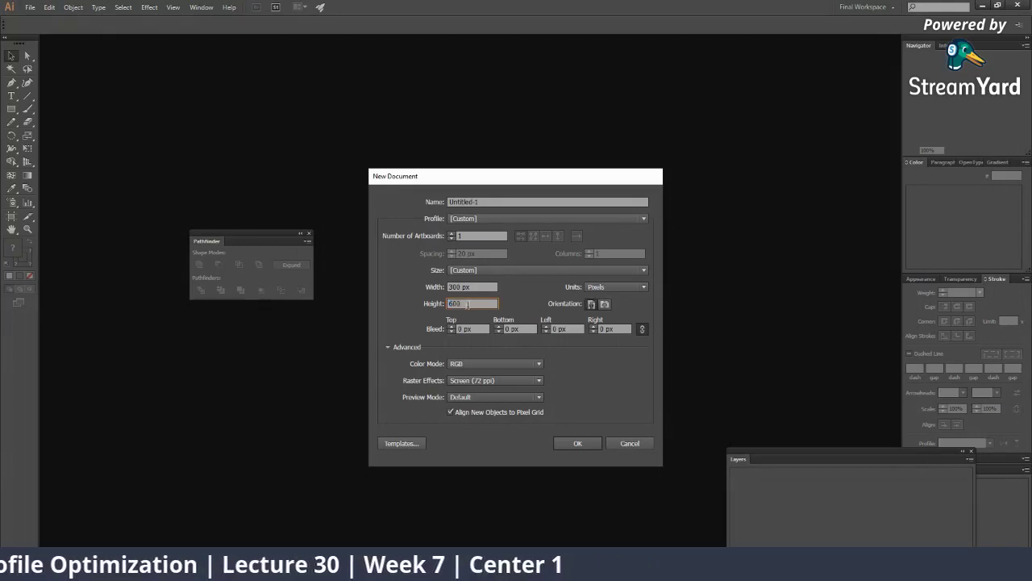
{"action": "left_click", "coordinate": [496, 380]}
{"action": "left_click", "coordinate": [483, 393]}
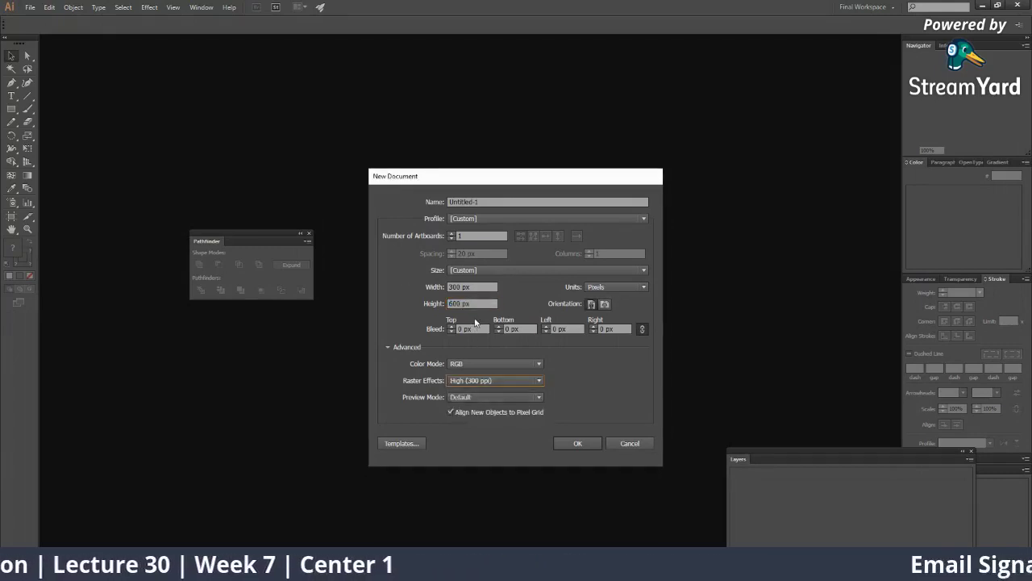
Step: Switch to the Web profile and re-enter the width, 600 px height and High (300 ppi) raster effects
{"action": "left_click", "coordinate": [483, 219]}
{"action": "left_click", "coordinate": [465, 257]}
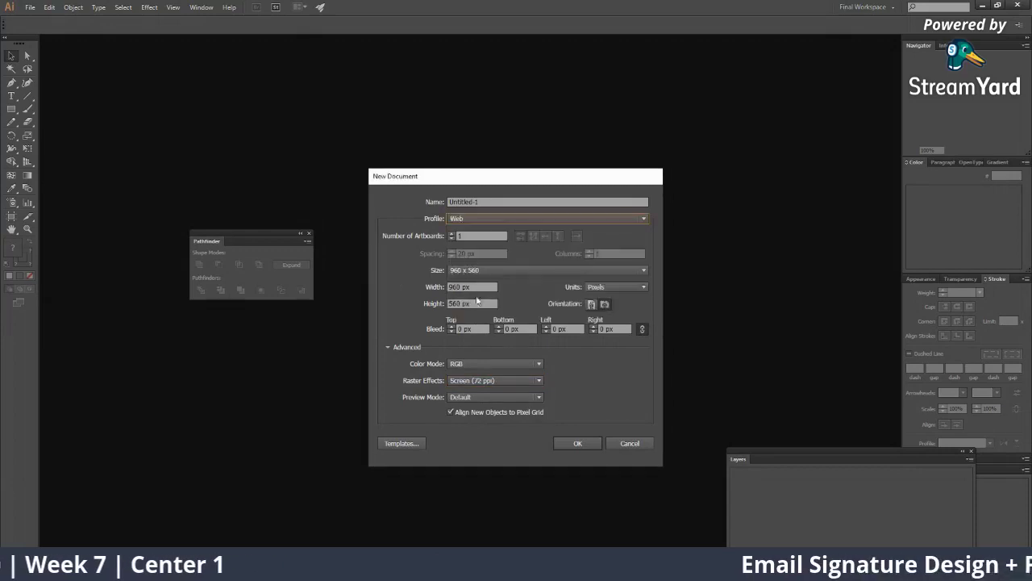
{"action": "double_click", "coordinate": [478, 287]}
{"action": "type", "text": "300"}
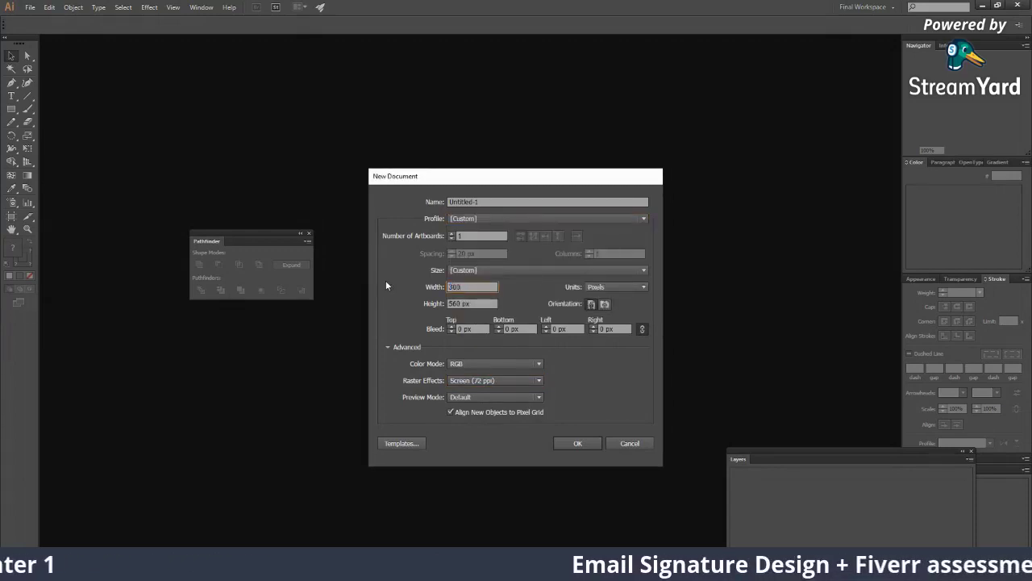
{"action": "key", "text": "Tab"}
{"action": "type", "text": "600"}
{"action": "key", "text": "Tab"}
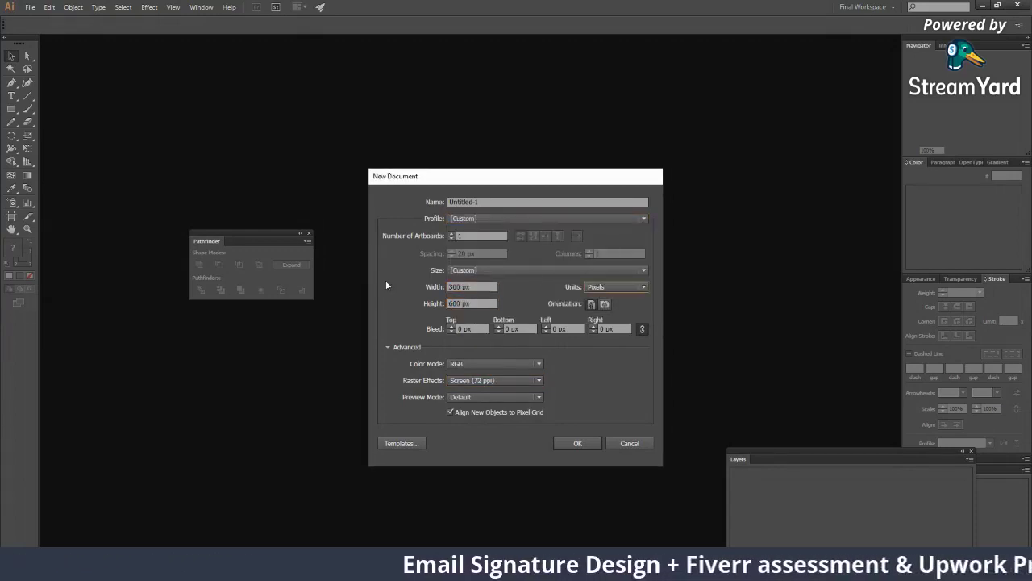
{"action": "left_click", "coordinate": [475, 379]}
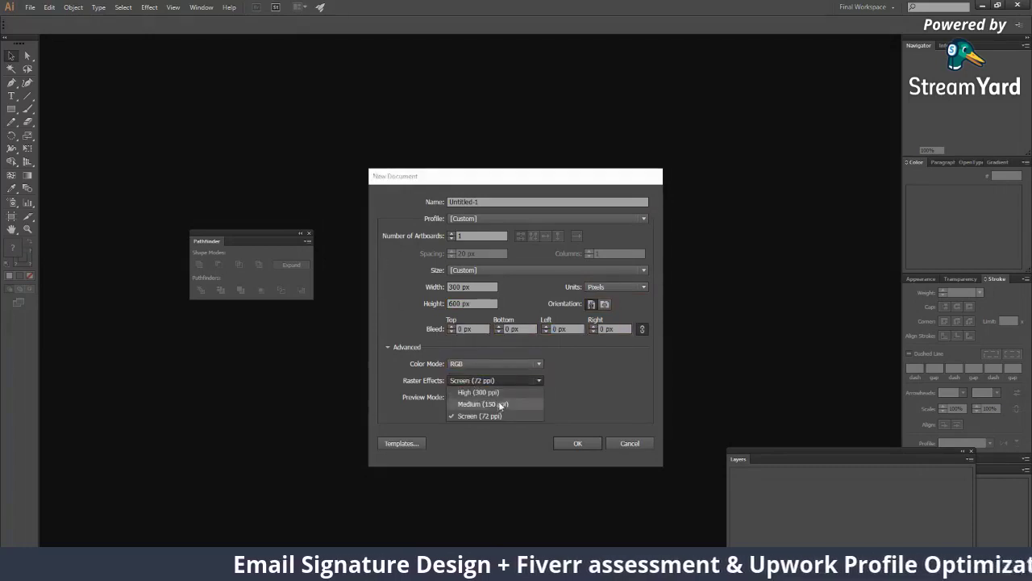
{"action": "left_click", "coordinate": [479, 392]}
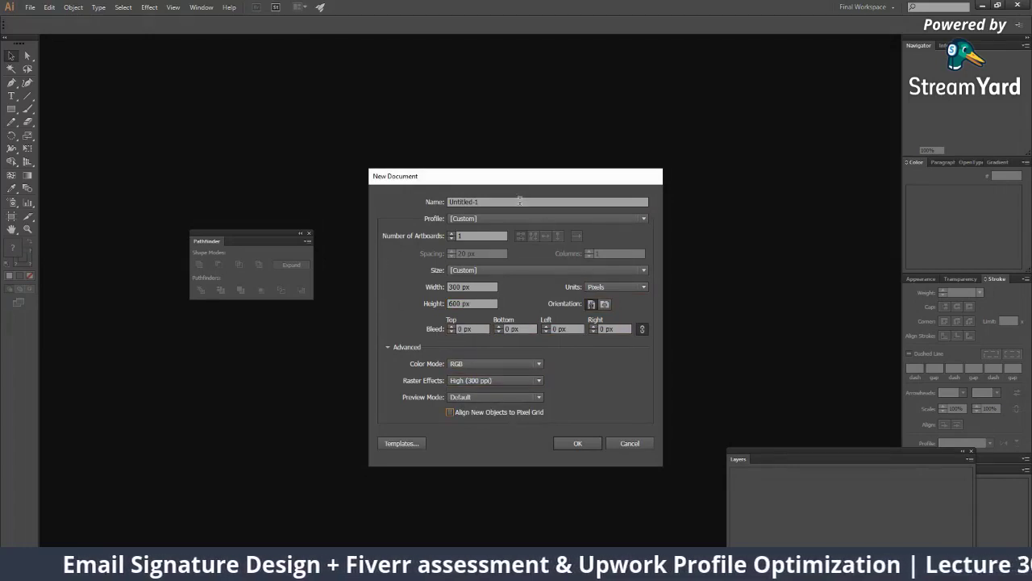
Step: Name the document 'Email Signature' and create it
{"action": "left_click", "coordinate": [519, 200]}
{"action": "type", "text": "Email Si"}
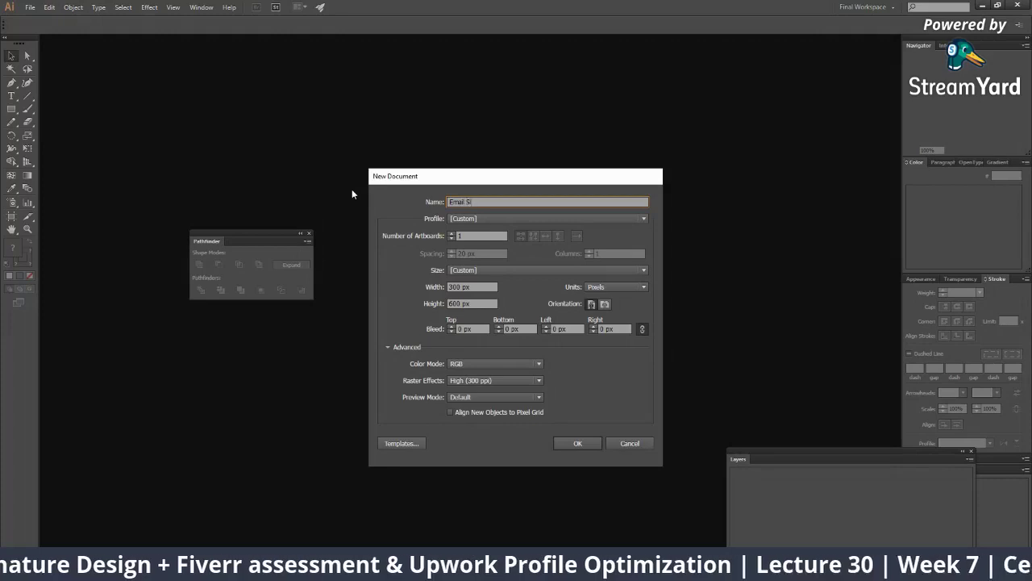
{"action": "type", "text": "gnature"}
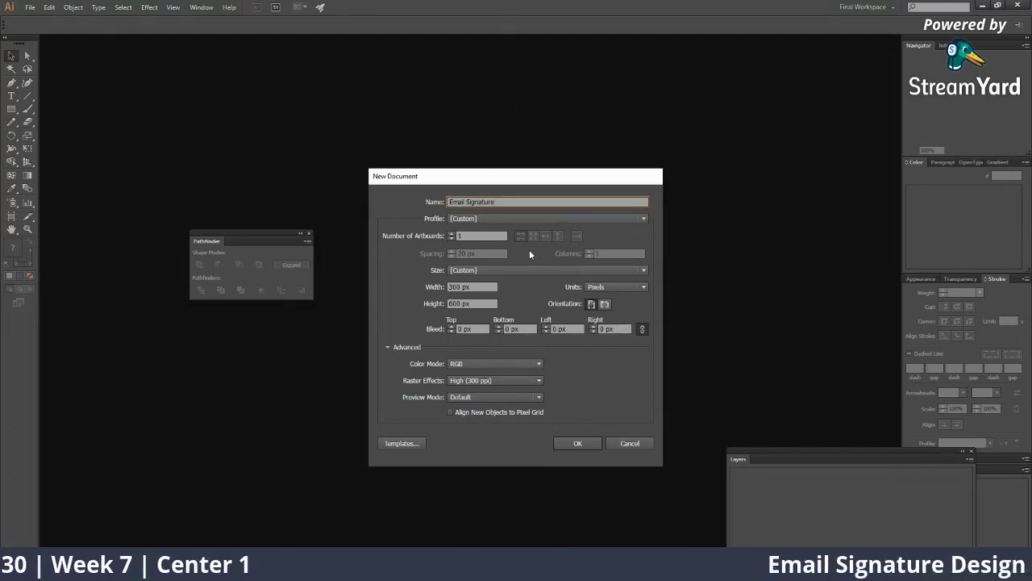
{"action": "left_click", "coordinate": [568, 442]}
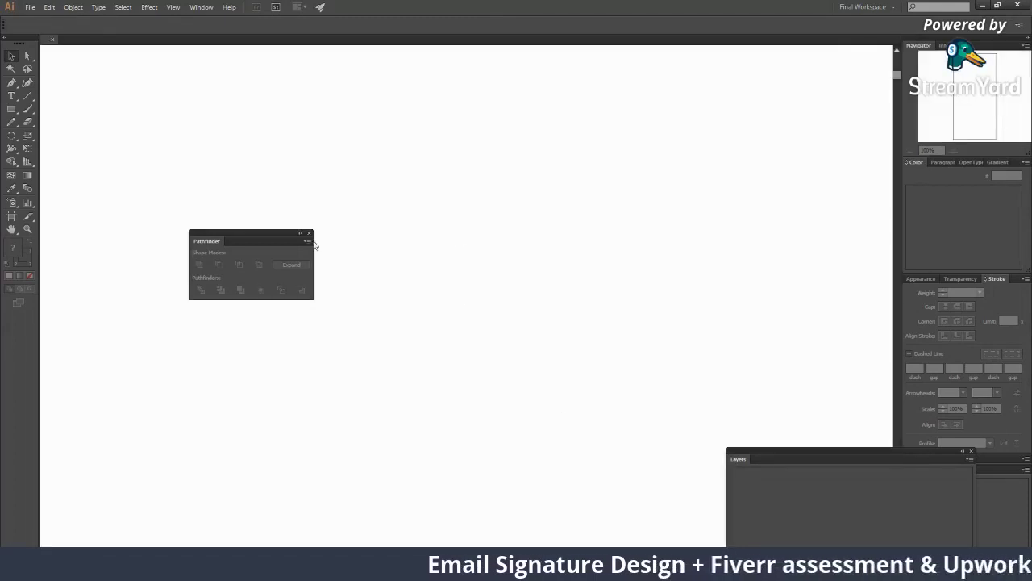
Step: Switch the Email Signature artboard to Landscape orientation with the Artboard tool
{"action": "key", "text": "z"}
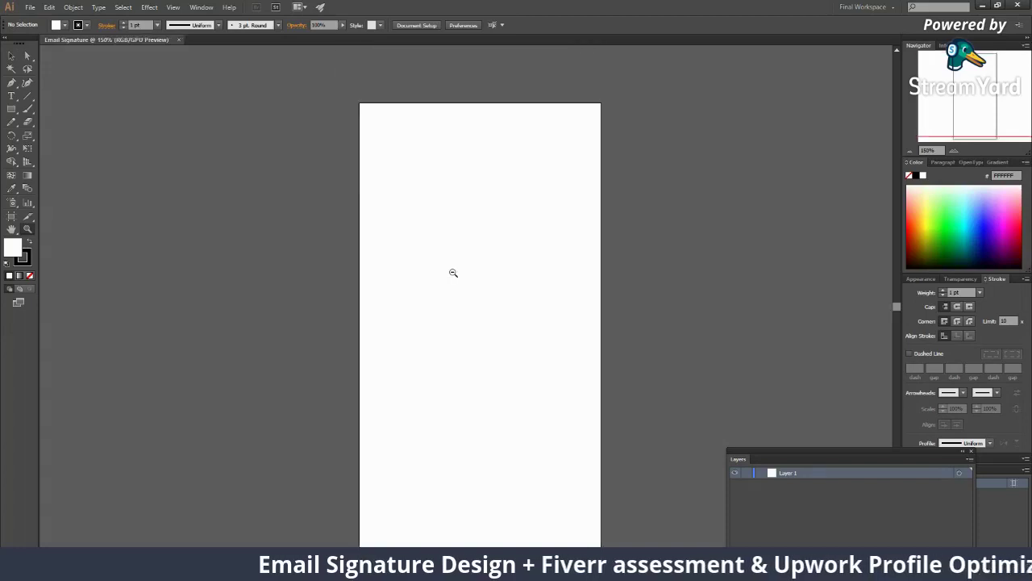
{"action": "left_click", "coordinate": [453, 272], "text": "alt"}
{"action": "left_click", "coordinate": [453, 272], "text": "alt"}
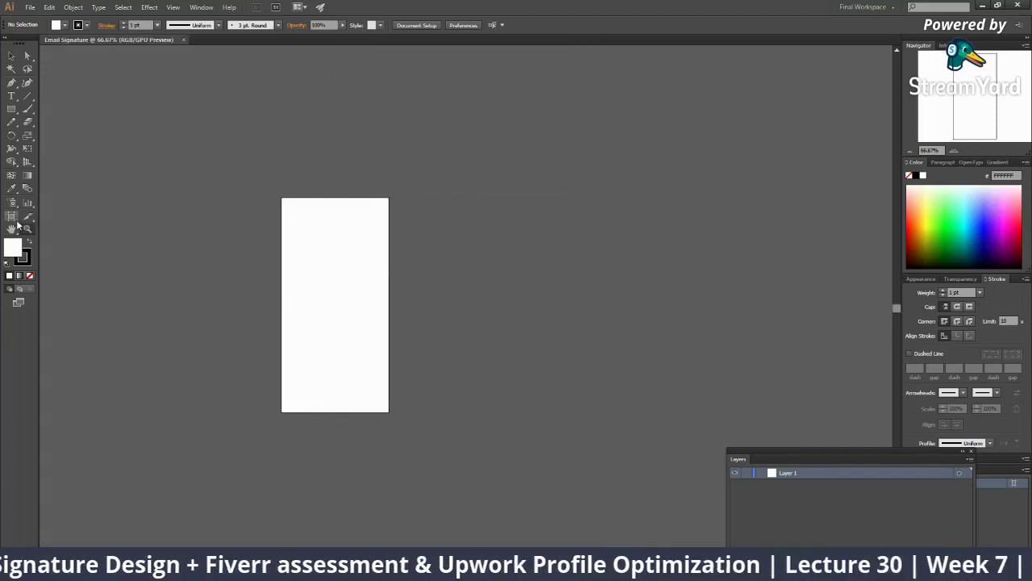
{"action": "left_click", "coordinate": [11, 217]}
{"action": "left_click", "coordinate": [171, 27]}
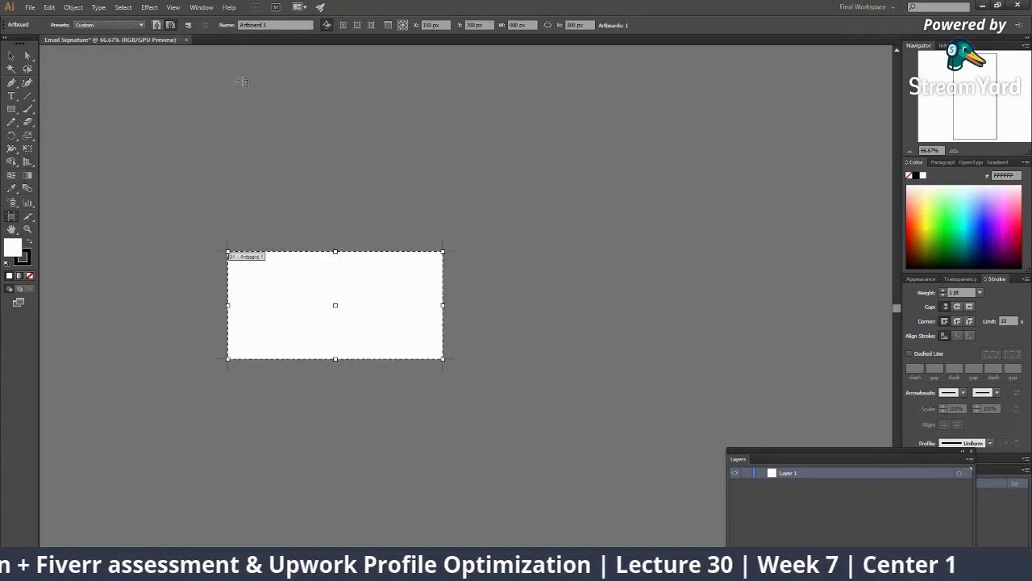
{"action": "key", "text": "Escape"}
{"action": "key", "text": "z"}
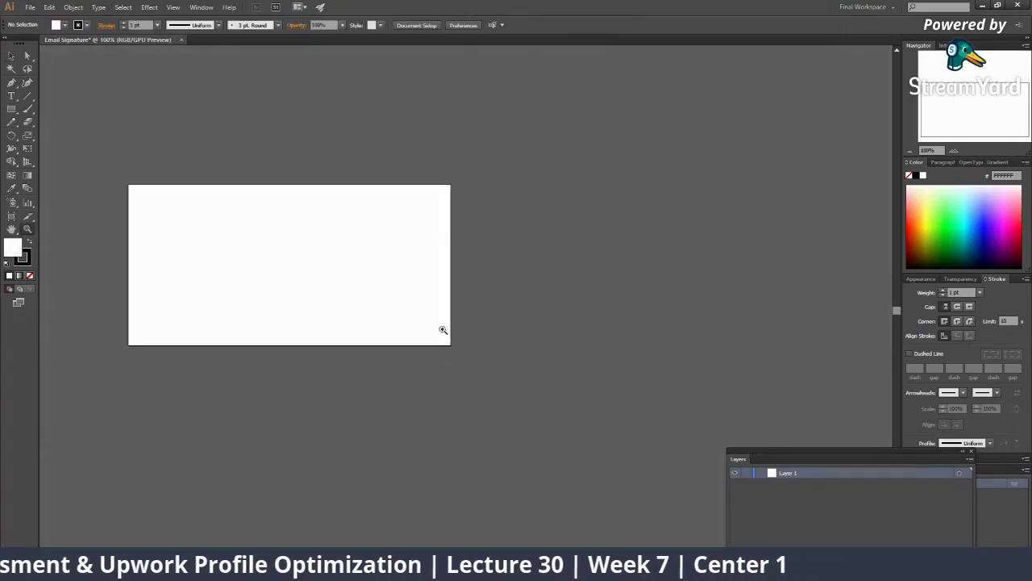
{"action": "left_click_drag", "start_coordinate": [498, 352], "coordinate": [516, 307]}
Step: Paste the PINKPOPS sample signature beside the artboard, inspect it up close, then bring up File Explorer
{"action": "key", "text": "ctrl+v"}
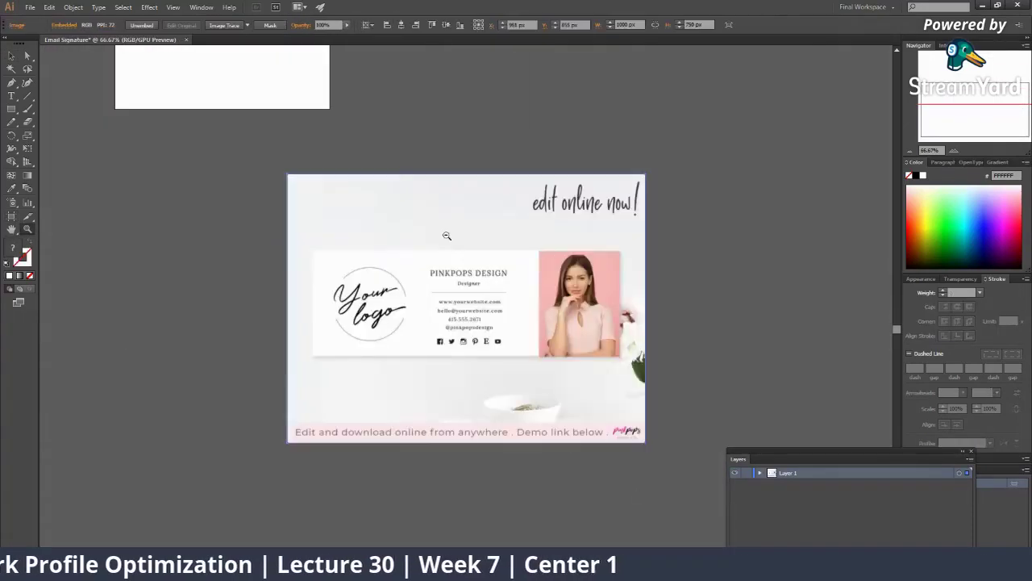
{"action": "key", "text": "v"}
{"action": "left_click_drag", "start_coordinate": [427, 384], "coordinate": [526, 132]}
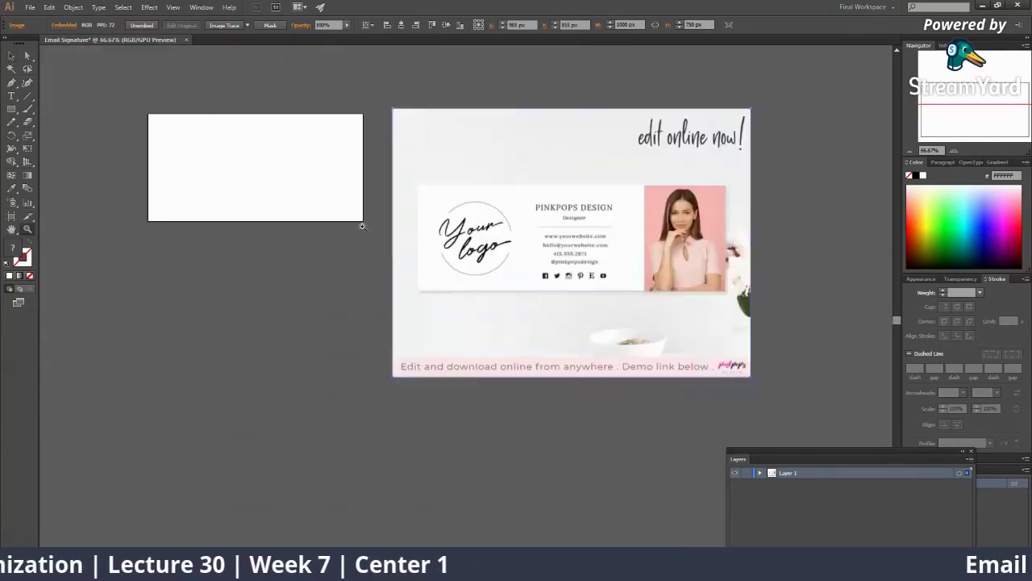
{"action": "left_click", "coordinate": [379, 235]}
{"action": "left_click", "coordinate": [267, 253]}
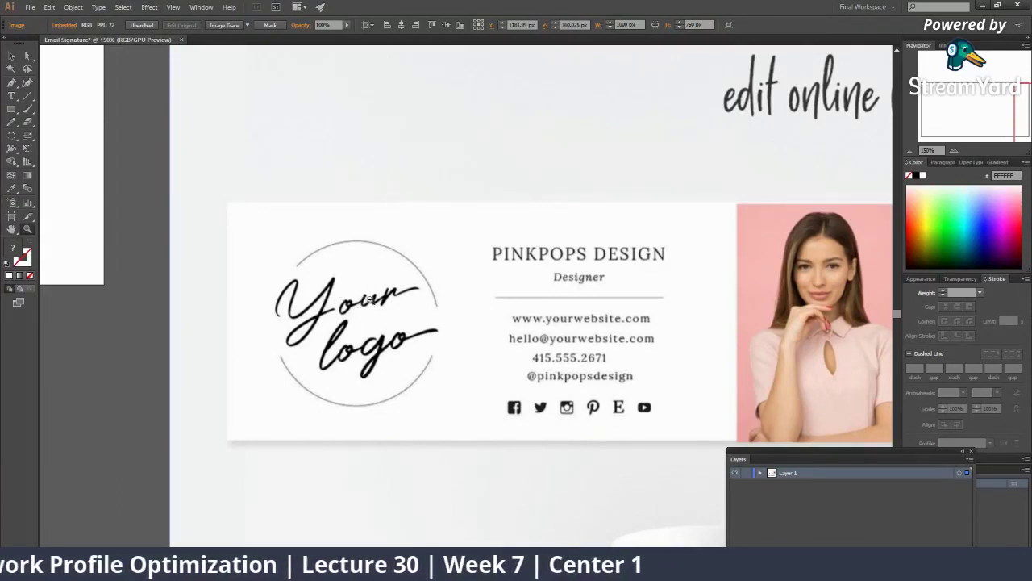
{"action": "key", "text": "ctrl+minus"}
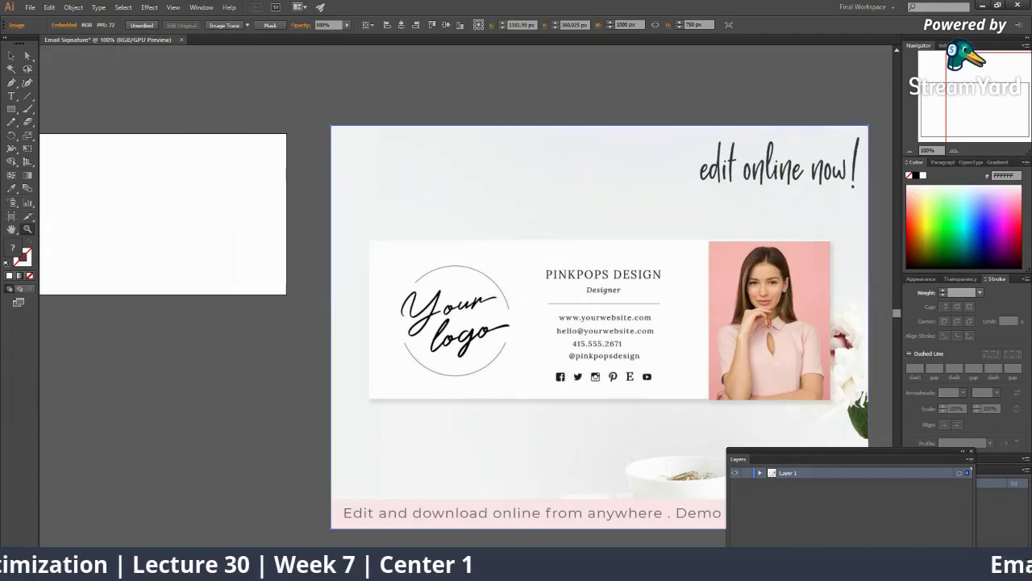
{"action": "key", "text": "super+e"}
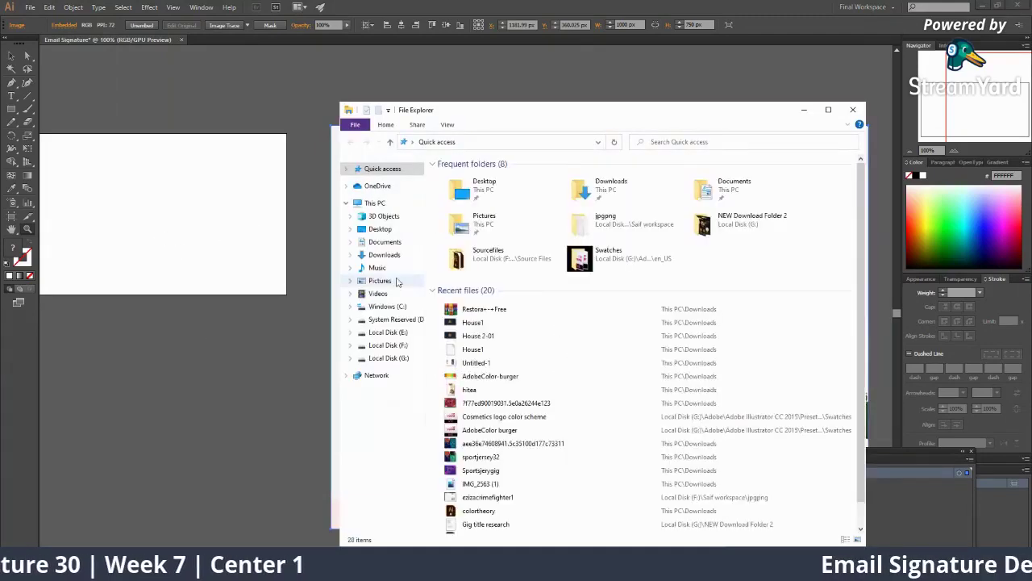
Step: Find Business-Card-Design in Downloads and drag it onto the Illustrator canvas
{"action": "left_click", "coordinate": [384, 255]}
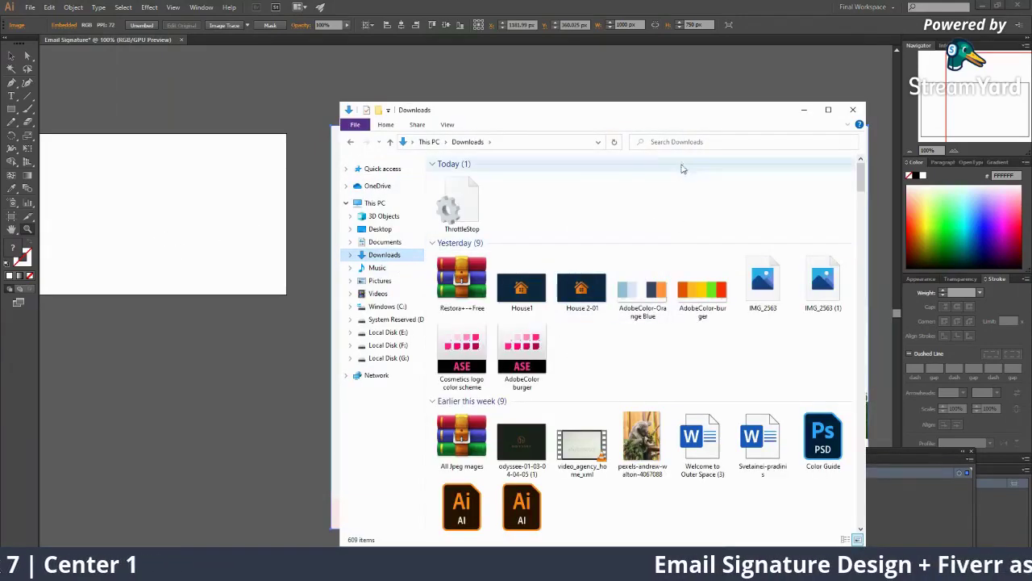
{"action": "scroll", "coordinate": [595, 433], "scroll_direction": "down", "scroll_amount": 3}
{"action": "scroll", "coordinate": [595, 433], "scroll_direction": "down", "scroll_amount": 5}
{"action": "left_click", "coordinate": [580, 326]}
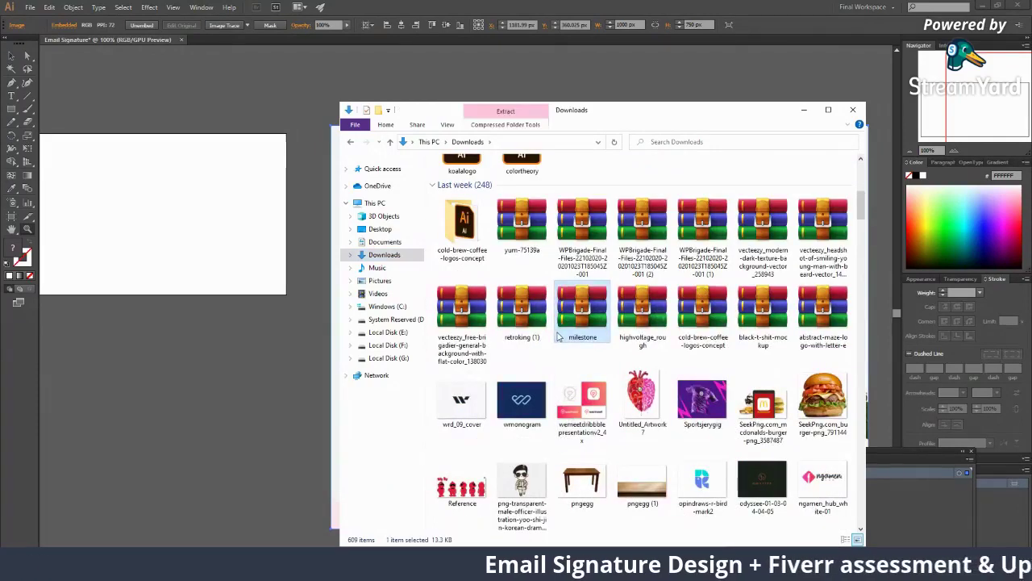
{"action": "scroll", "coordinate": [557, 337], "scroll_direction": "down", "scroll_amount": 3}
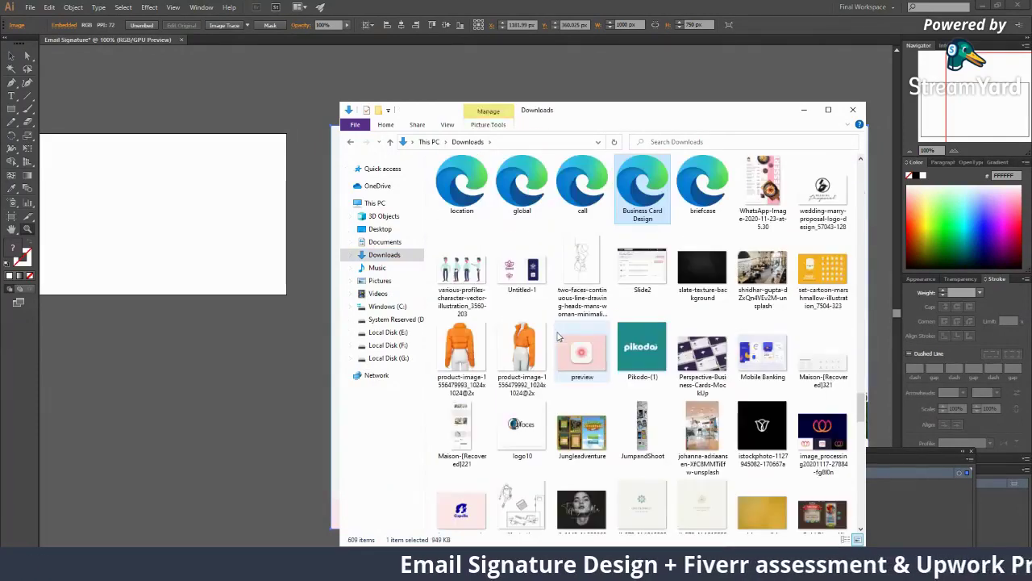
{"action": "left_click", "coordinate": [633, 342]}
{"action": "type", "text": "business"}
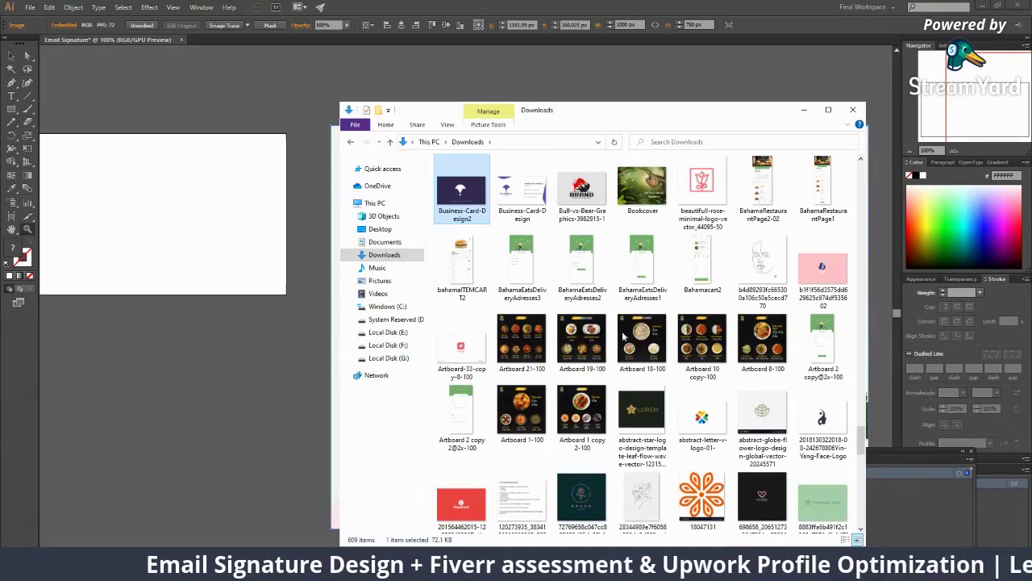
{"action": "left_click_drag", "start_coordinate": [534, 232], "coordinate": [234, 342]}
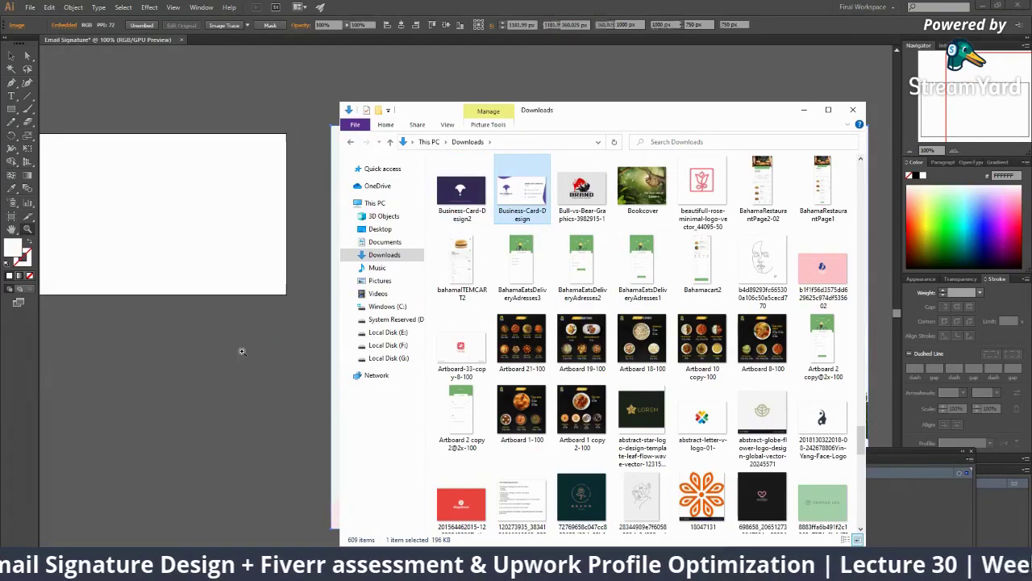
{"action": "left_click", "coordinate": [395, 311]}
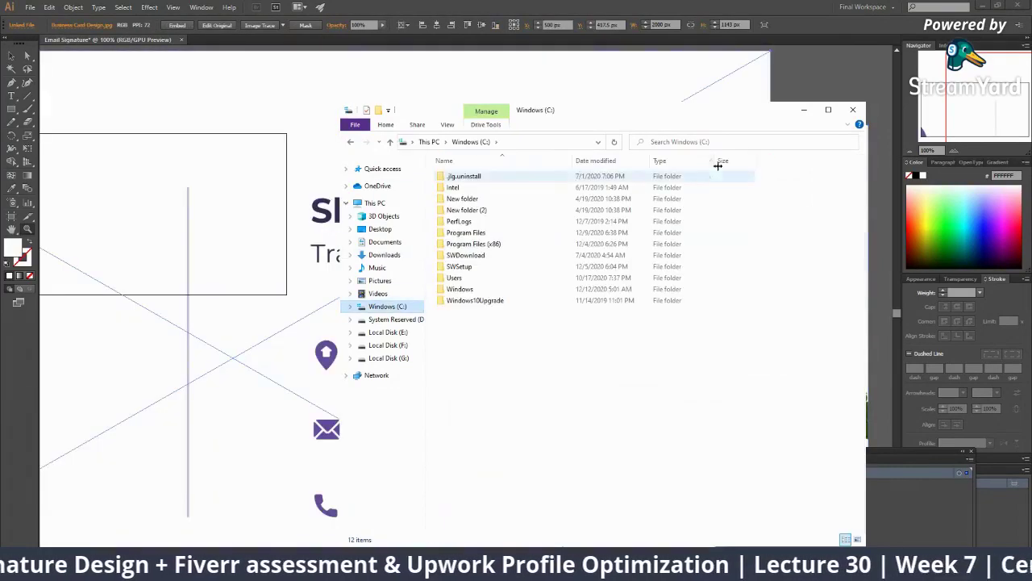
Step: Close File Explorer and shrink the Umbrella business card beside the PINKPOPS sample
{"action": "left_click", "coordinate": [853, 110]}
{"action": "key", "text": "ctrl+minus"}
{"action": "key", "text": "ctrl+minus"}
{"action": "key", "text": "ctrl+minus"}
{"action": "key", "text": "v"}
{"action": "left_click_drag", "start_coordinate": [522, 304], "coordinate": [661, 315]}
{"action": "left_click_drag", "start_coordinate": [449, 227], "coordinate": [531, 270]}
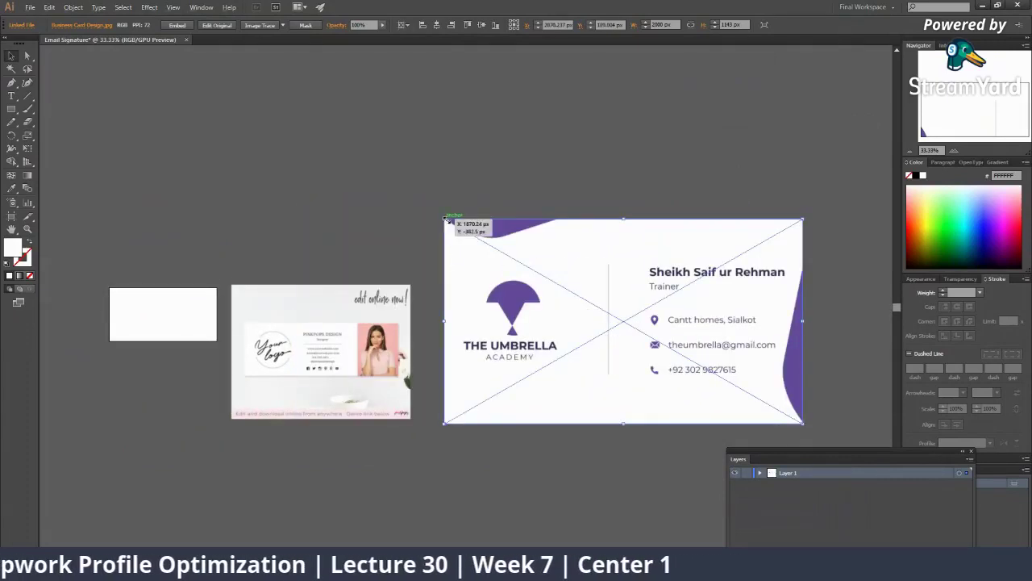
{"action": "mouse_move", "coordinate": [588, 336]}
{"action": "left_mouse_down"}
{"action": "mouse_move", "coordinate": [507, 331]}
{"action": "mouse_move", "coordinate": [508, 344]}
{"action": "left_mouse_up"}
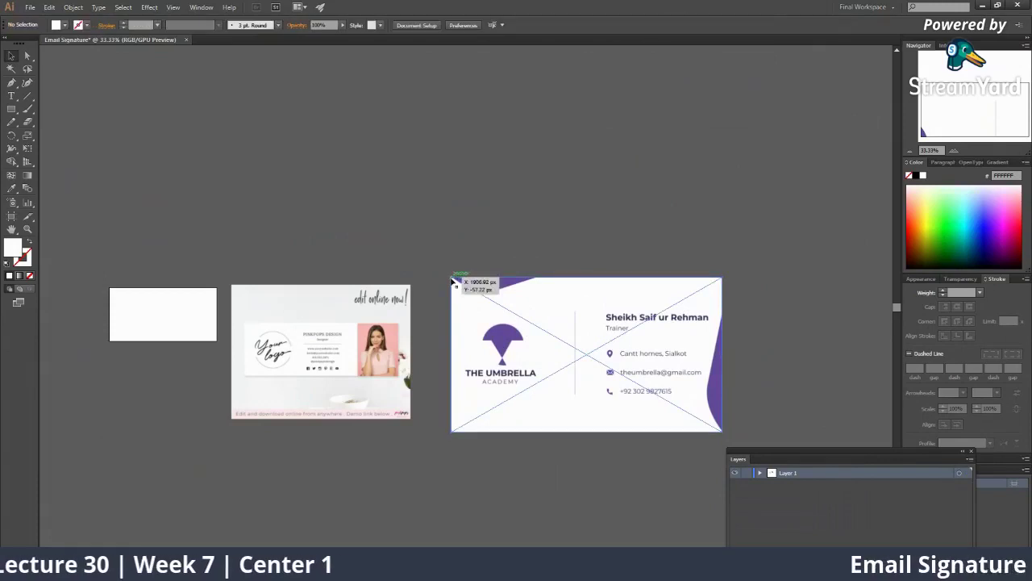
{"action": "left_click_drag", "start_coordinate": [453, 282], "coordinate": [496, 316]}
{"action": "left_click_drag", "start_coordinate": [500, 355], "coordinate": [468, 355]}
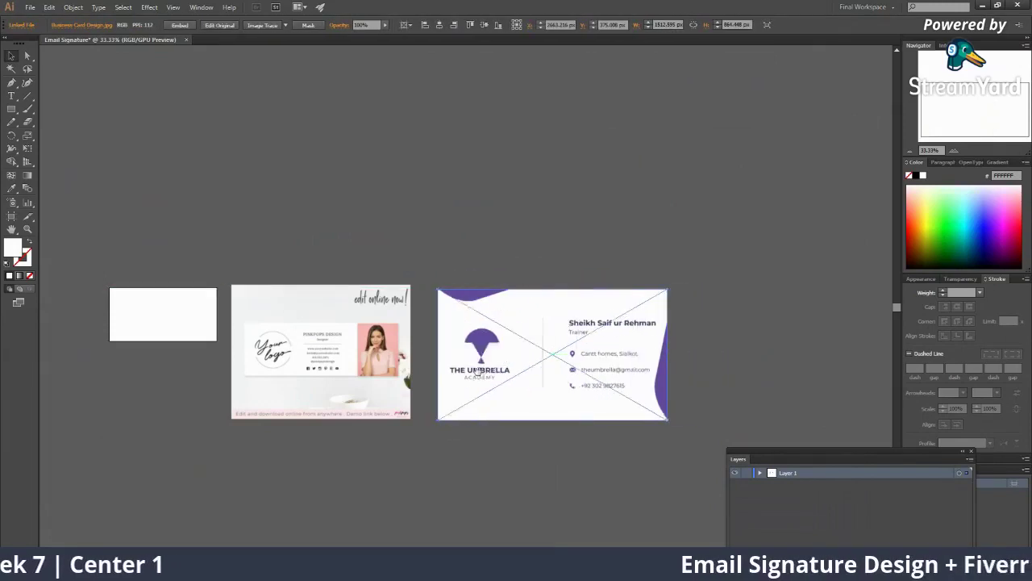
Step: Select and compare the Umbrella card and PINKPOPS sample, then deselect them
{"action": "scroll", "coordinate": [436, 395], "scroll_direction": "up", "scroll_amount": 2}
{"action": "left_click", "coordinate": [577, 260]}
{"action": "scroll", "coordinate": [578, 260], "scroll_direction": "right", "scroll_amount": 4}
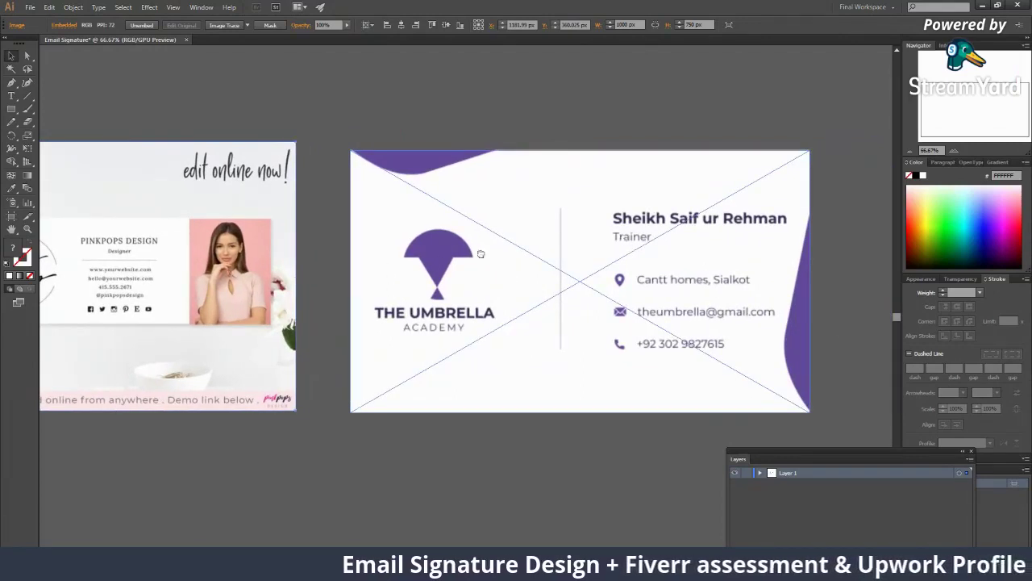
{"action": "scroll", "coordinate": [176, 248], "scroll_direction": "left", "scroll_amount": 2}
{"action": "scroll", "coordinate": [272, 254], "scroll_direction": "left", "scroll_amount": 4}
{"action": "left_click", "coordinate": [272, 255]}
{"action": "scroll", "coordinate": [351, 227], "scroll_direction": "right", "scroll_amount": 3}
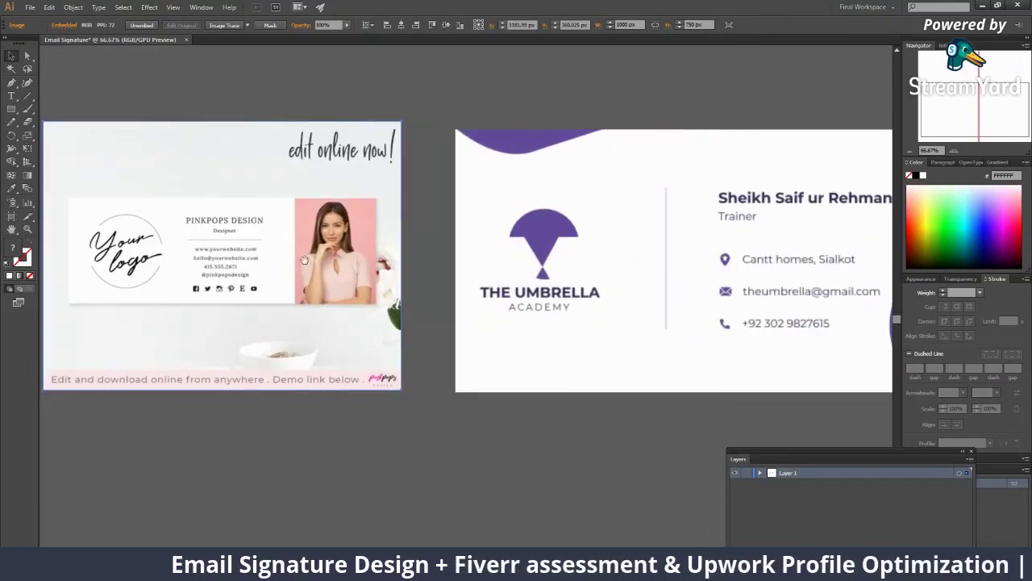
{"action": "left_click", "coordinate": [461, 232]}
{"action": "left_click", "coordinate": [514, 395]}
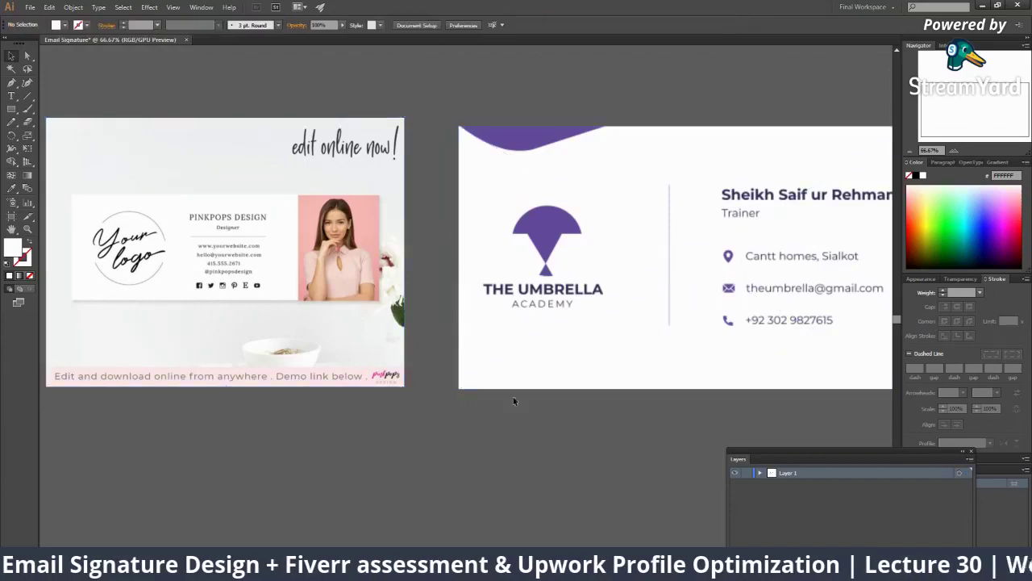
Step: Zoom in to study the Pinkpops reference signature and its contact lines
{"action": "key", "text": "z"}
{"action": "left_click", "coordinate": [275, 205]}
{"action": "left_click", "coordinate": [275, 205]}
{"action": "scroll", "coordinate": [306, 229], "scroll_direction": "right", "scroll_amount": 1}
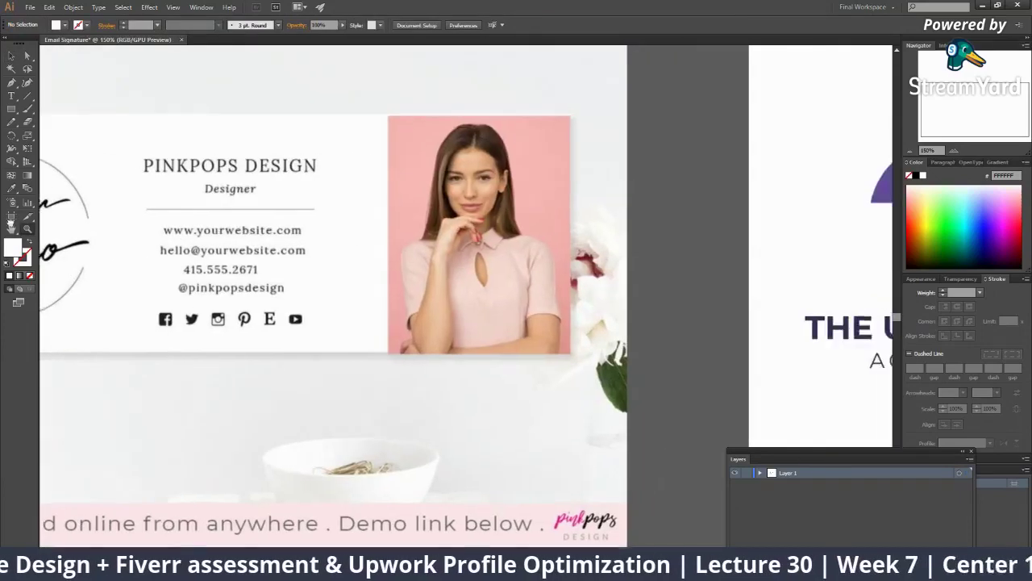
{"action": "scroll", "coordinate": [410, 210], "scroll_direction": "right", "scroll_amount": 8}
{"action": "scroll", "coordinate": [452, 249], "scroll_direction": "right", "scroll_amount": 2}
{"action": "left_click", "coordinate": [398, 264], "text": "alt"}
{"action": "left_click", "coordinate": [397, 265], "text": "alt"}
{"action": "scroll", "coordinate": [397, 265], "scroll_direction": "left", "scroll_amount": 2}
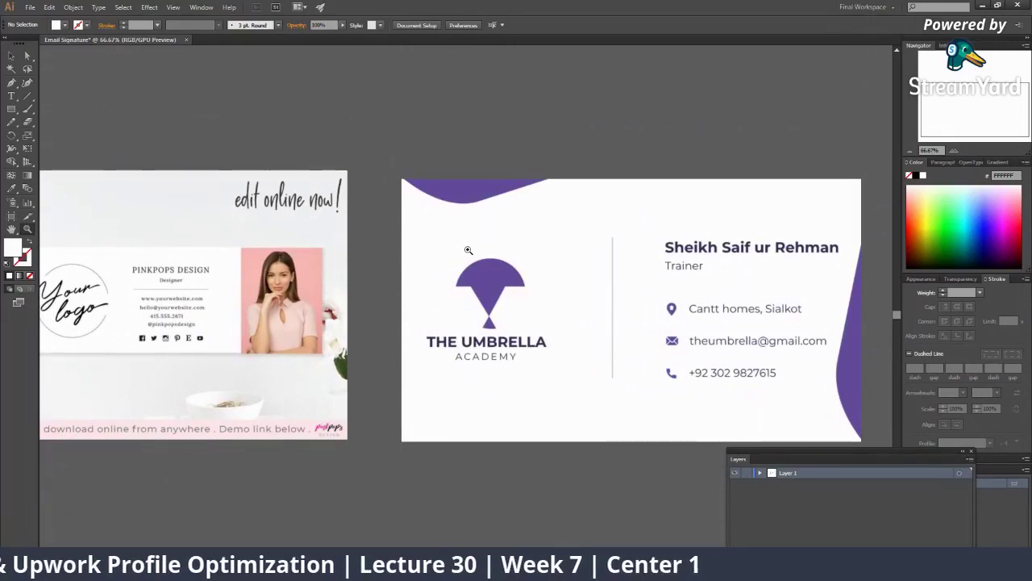
{"action": "left_click", "coordinate": [379, 292]}
{"action": "scroll", "coordinate": [470, 350], "scroll_direction": "right", "scroll_amount": 5}
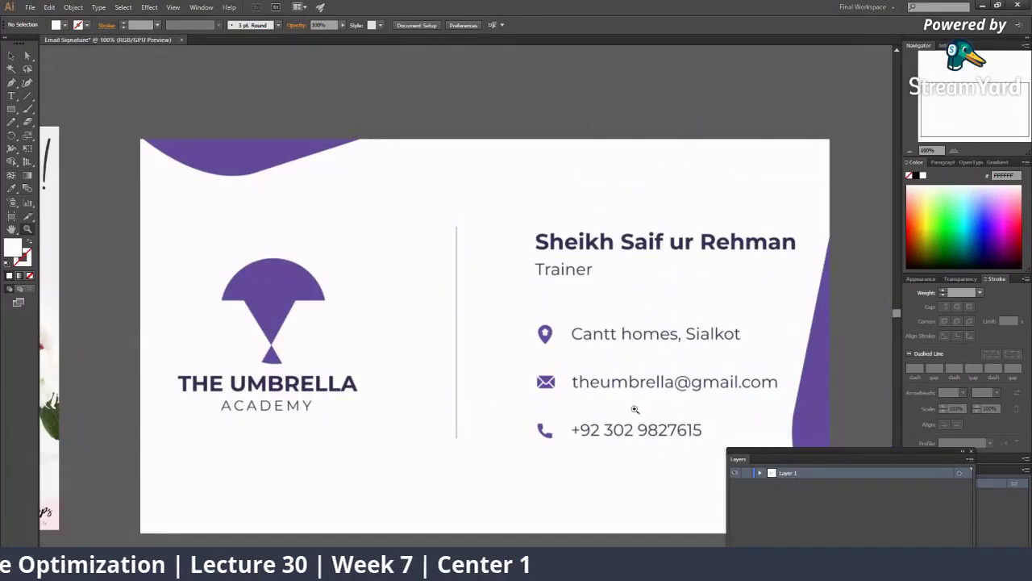
{"action": "scroll", "coordinate": [583, 313], "scroll_direction": "left", "scroll_amount": 3}
{"action": "scroll", "coordinate": [583, 313], "scroll_direction": "left", "scroll_amount": 3}
{"action": "left_click", "coordinate": [280, 292]}
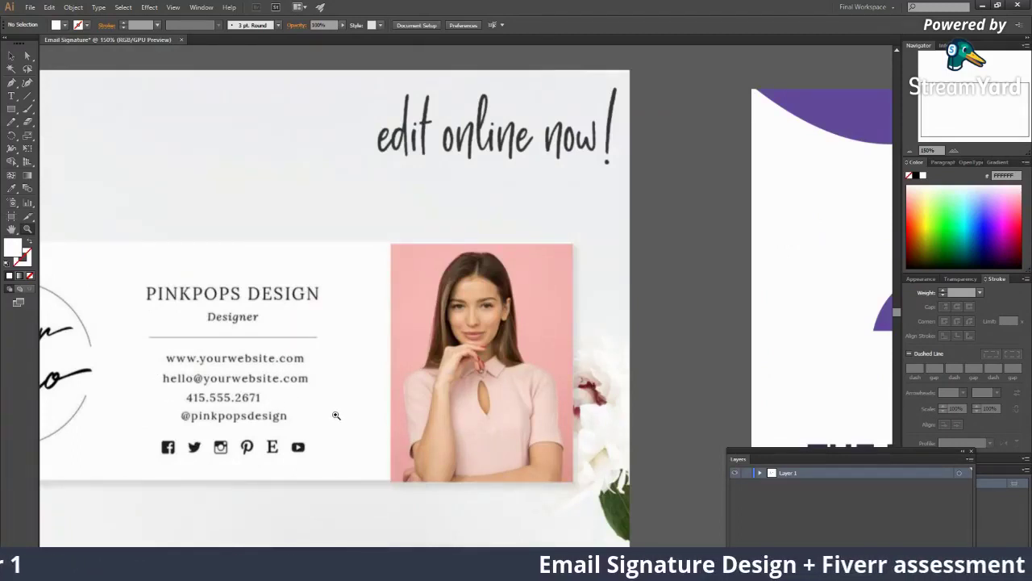
{"action": "scroll", "coordinate": [209, 416], "scroll_direction": "down", "scroll_amount": 2}
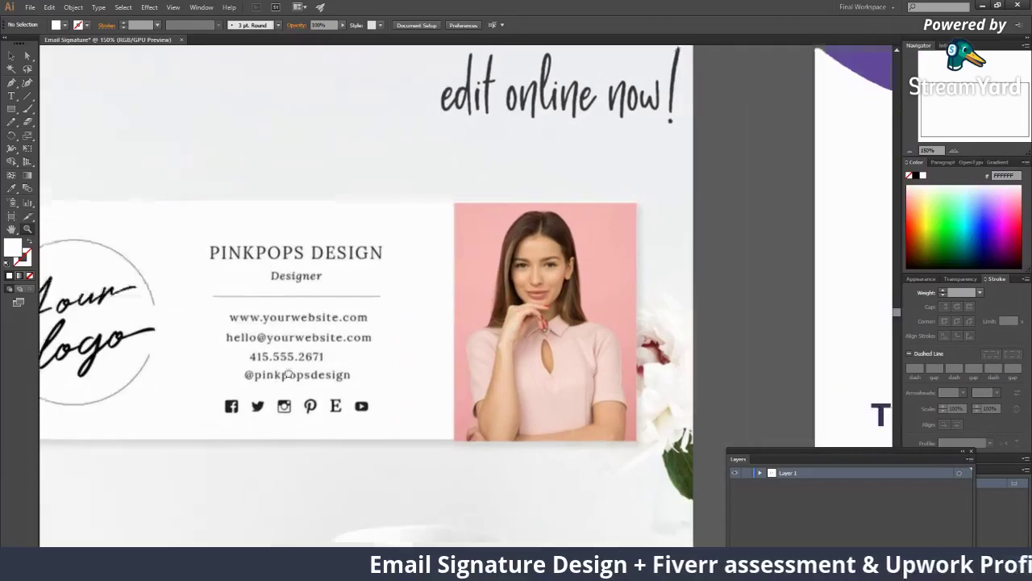
{"action": "scroll", "coordinate": [242, 371], "scroll_direction": "left", "scroll_amount": 3}
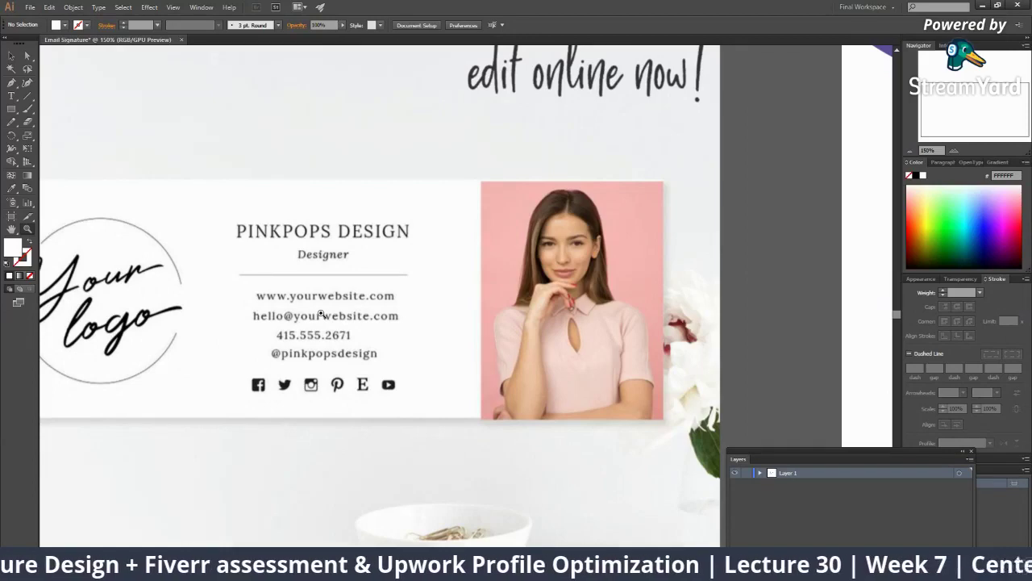
{"action": "scroll", "coordinate": [321, 313], "scroll_direction": "right", "scroll_amount": 5}
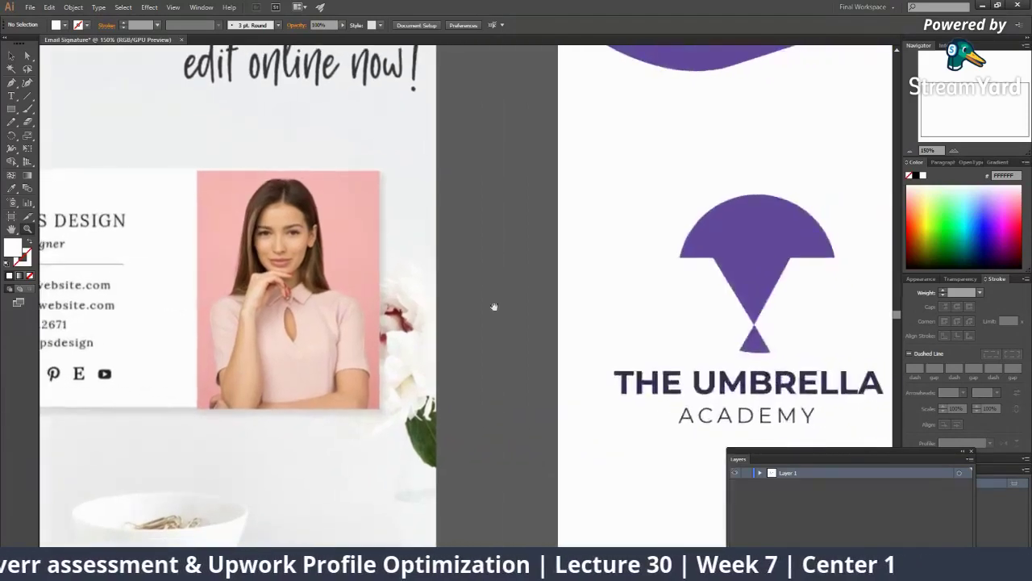
{"action": "scroll", "coordinate": [490, 304], "scroll_direction": "right", "scroll_amount": 10}
{"action": "scroll", "coordinate": [558, 224], "scroll_direction": "left", "scroll_amount": 8}
{"action": "scroll", "coordinate": [670, 244], "scroll_direction": "left", "scroll_amount": 10}
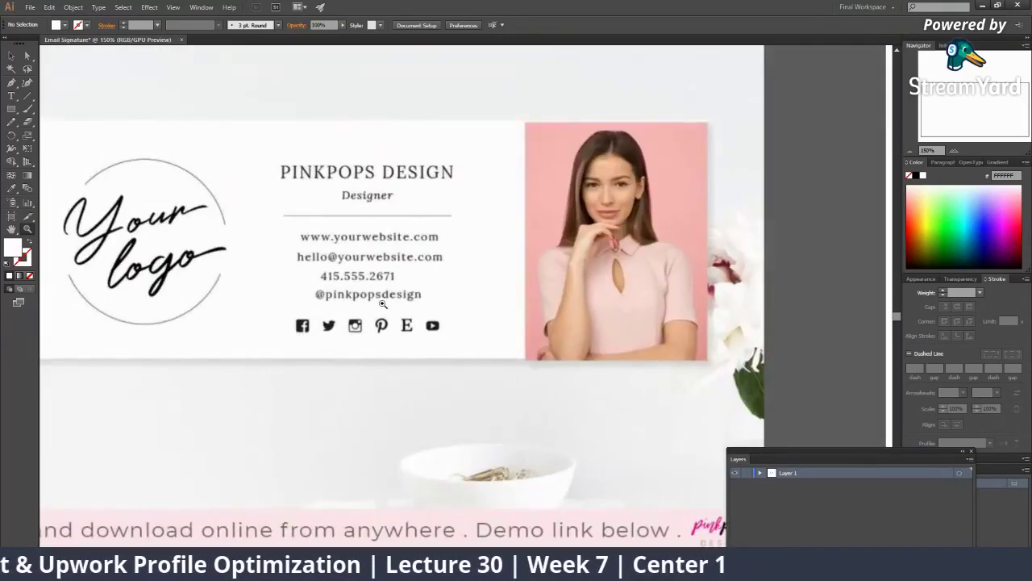
{"action": "key", "text": "ctrl+plus"}
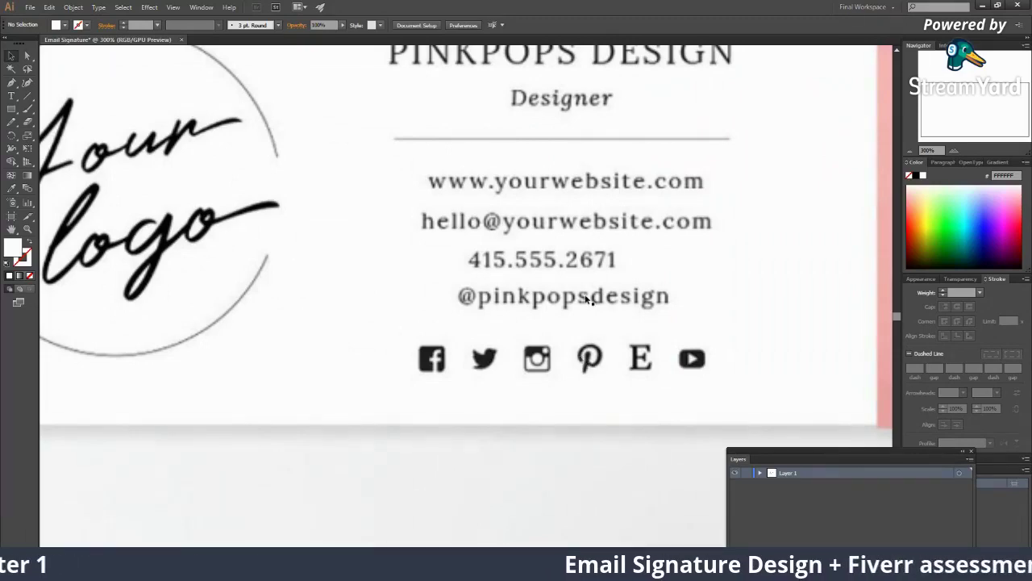
Step: Zoom out over all artboards, then zoom into the blank left artboard at 200%
{"action": "key", "text": "z"}
{"action": "left_click", "coordinate": [515, 341], "text": "alt"}
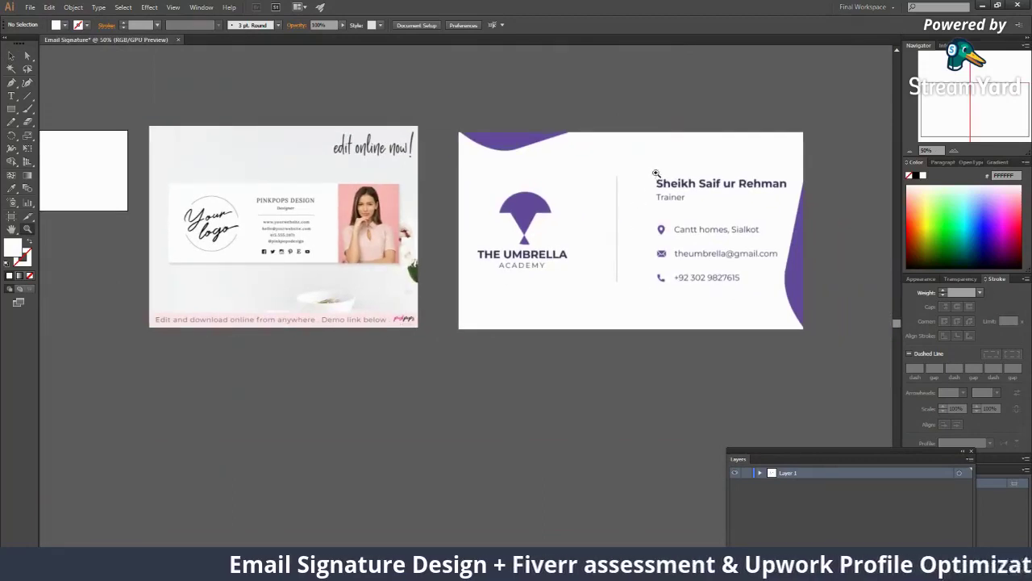
{"action": "left_click", "coordinate": [293, 237]}
{"action": "left_click", "coordinate": [508, 305]}
{"action": "key", "text": "v"}
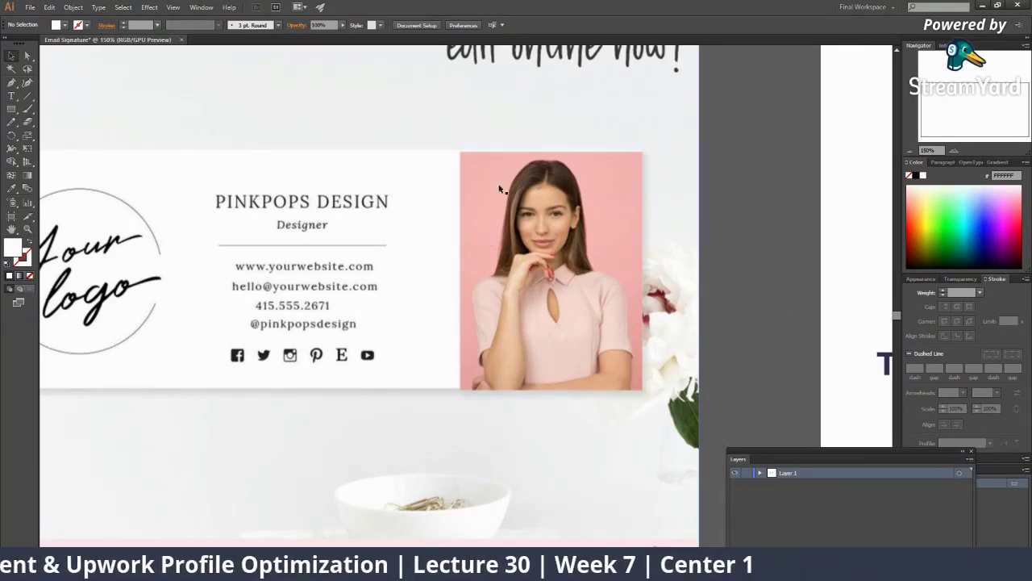
{"action": "key", "text": "z"}
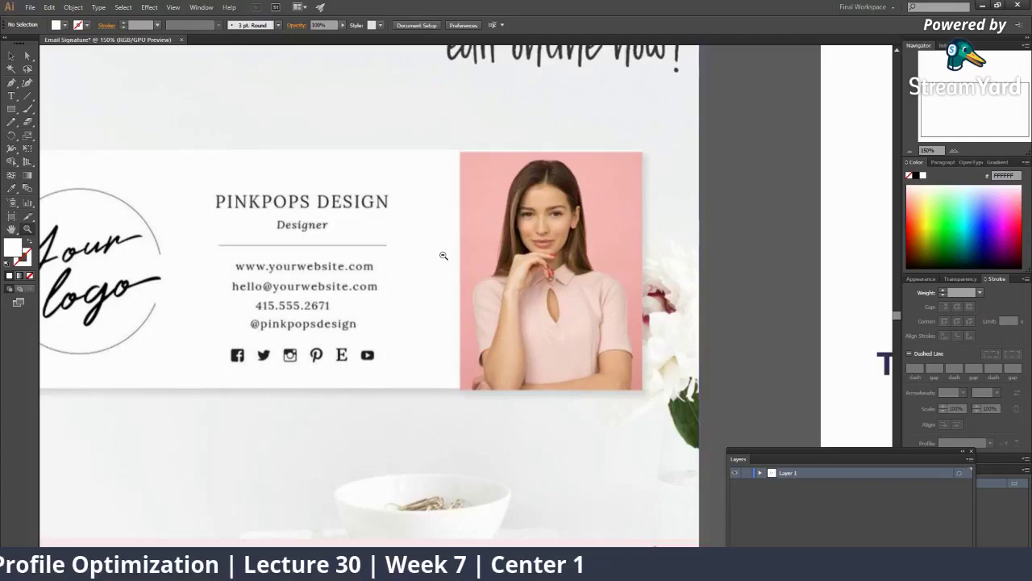
{"action": "left_click", "coordinate": [440, 240], "text": "alt"}
{"action": "left_click_drag", "start_coordinate": [298, 294], "coordinate": [490, 316]}
{"action": "left_click", "coordinate": [329, 272]}
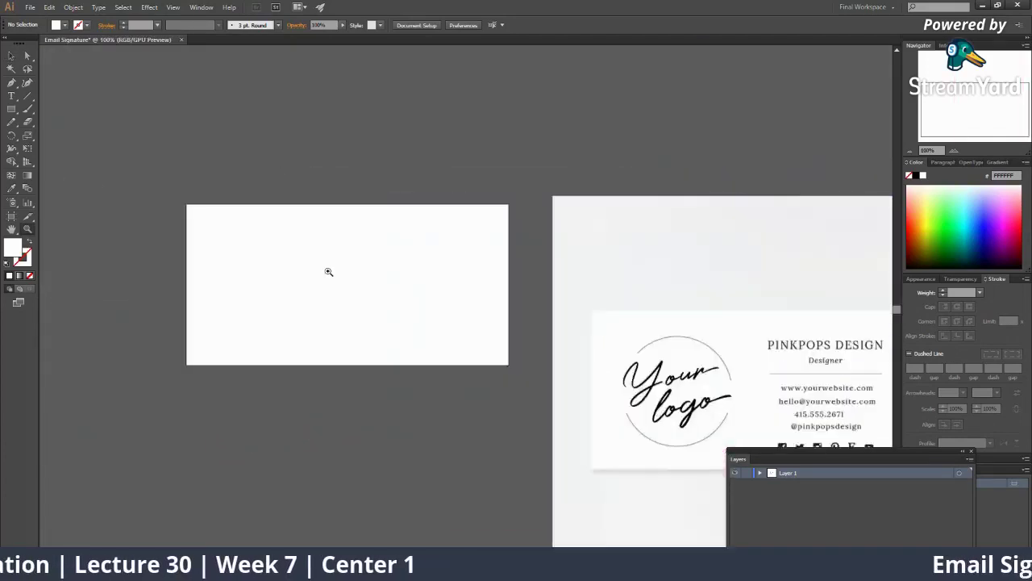
{"action": "left_click", "coordinate": [381, 320]}
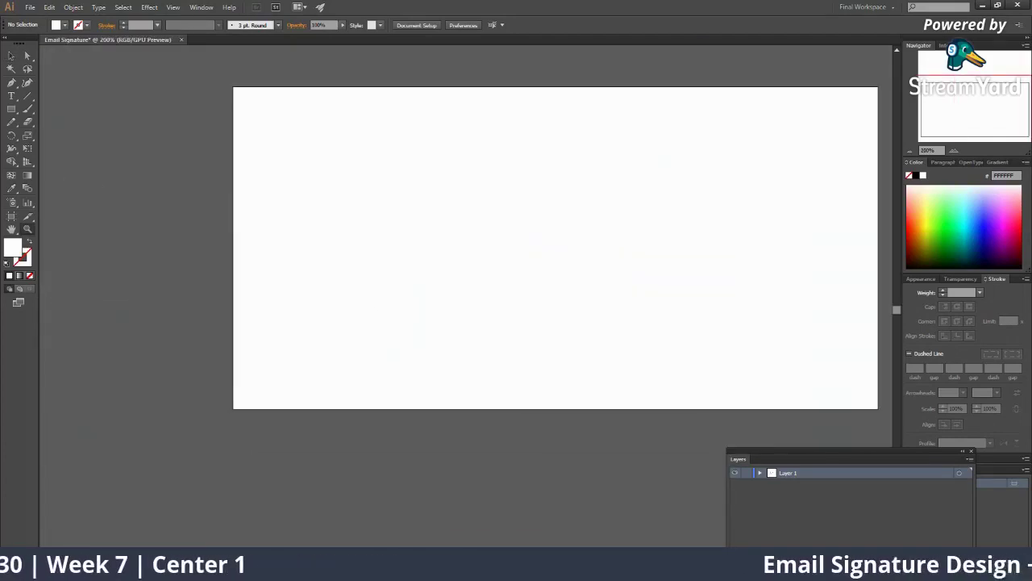
{"action": "key", "text": "alt+Tab"}
Step: Search Google Images for 'watercolor logo png'
{"action": "left_click", "coordinate": [574, 10]}
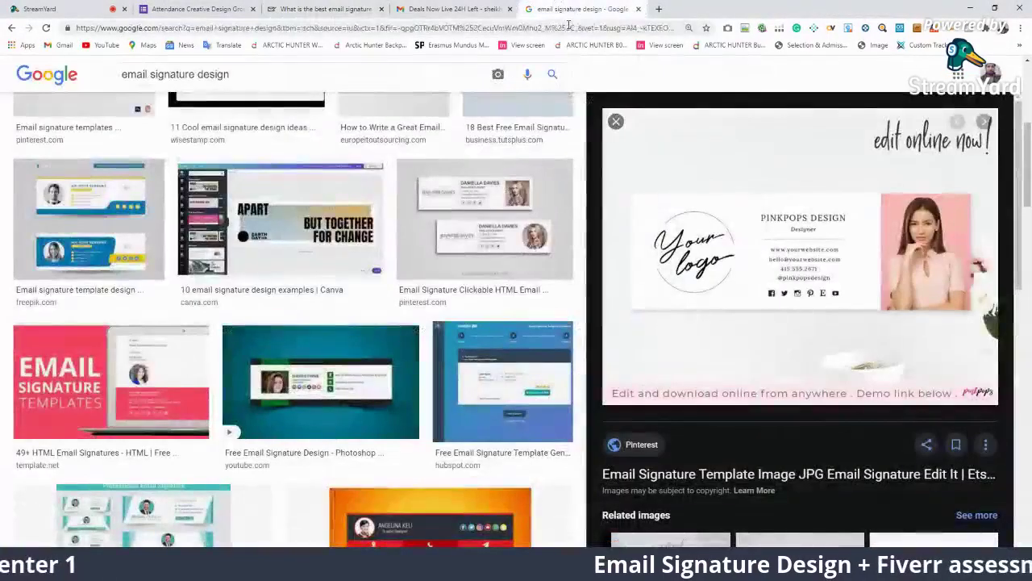
{"action": "left_click", "coordinate": [568, 27]}
{"action": "key", "text": "BackSpace"}
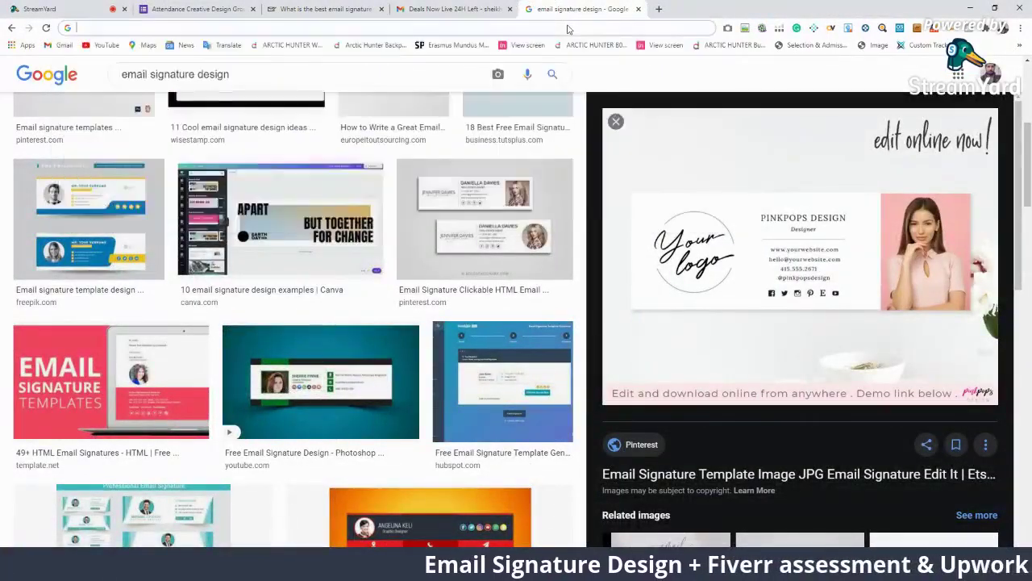
{"action": "type", "text": "freewat"}
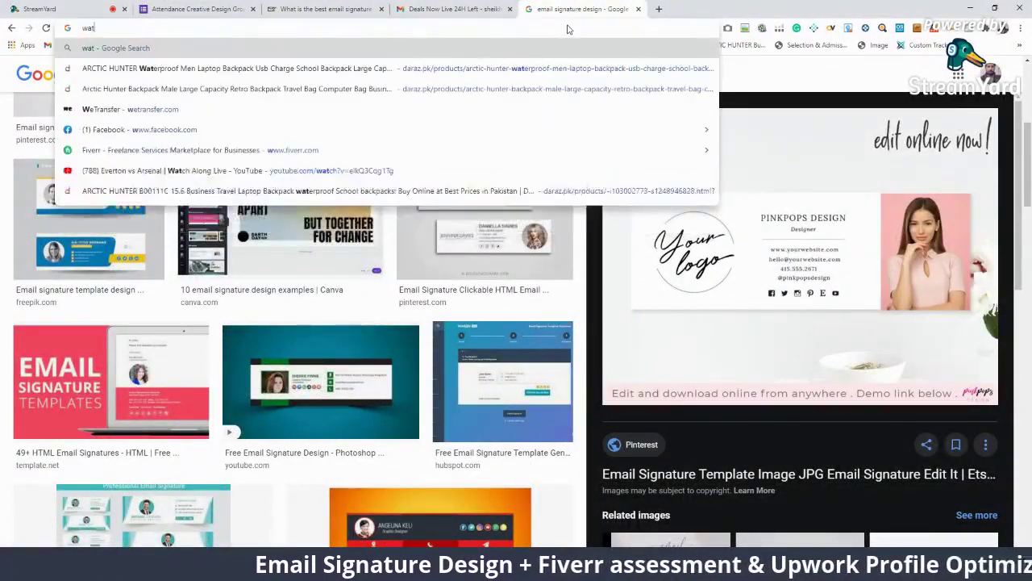
{"action": "type", "text": "ercolor logo pn"}
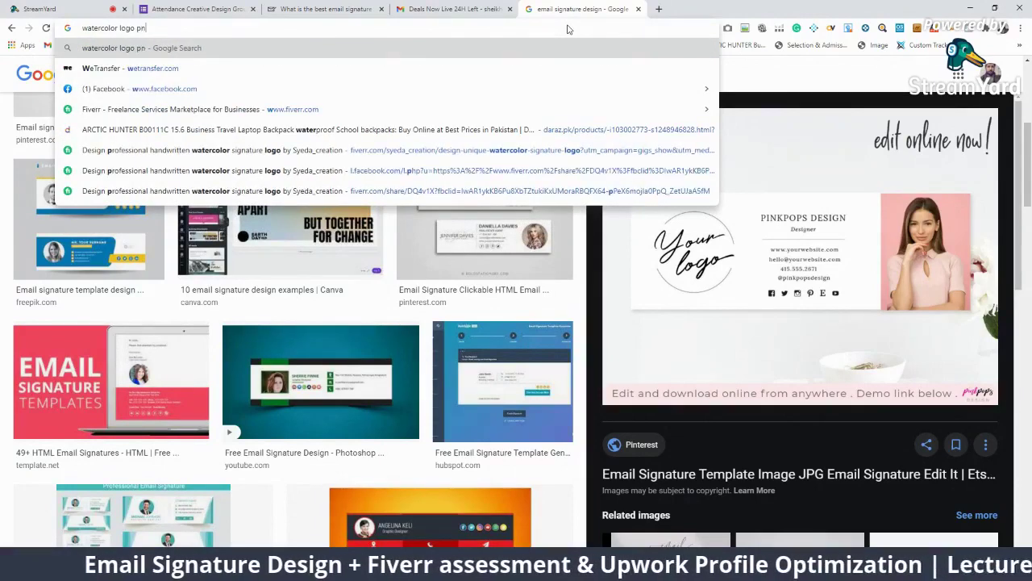
{"action": "type", "text": "g"}
{"action": "key", "text": "Return"}
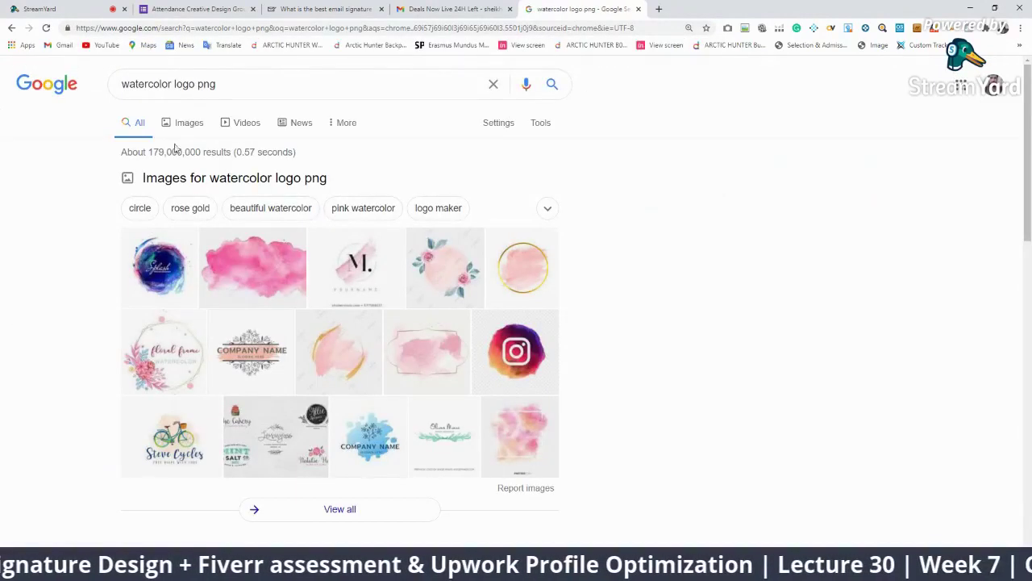
{"action": "left_click", "coordinate": [184, 125]}
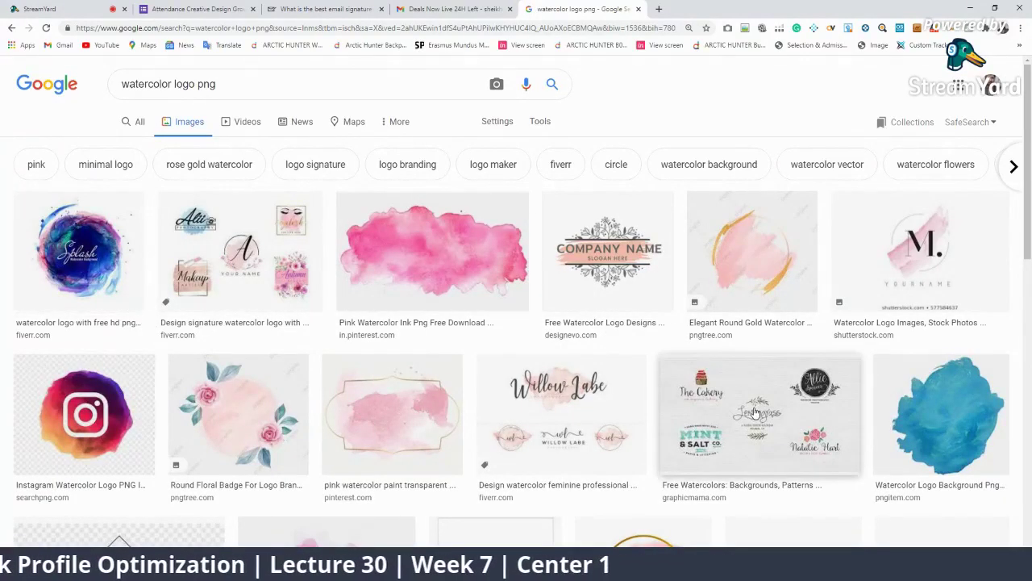
Step: Preview the pink watercolor photography logo and open its CleanPNG source page in a new tab
{"action": "scroll", "coordinate": [722, 409], "scroll_direction": "down", "scroll_amount": 3}
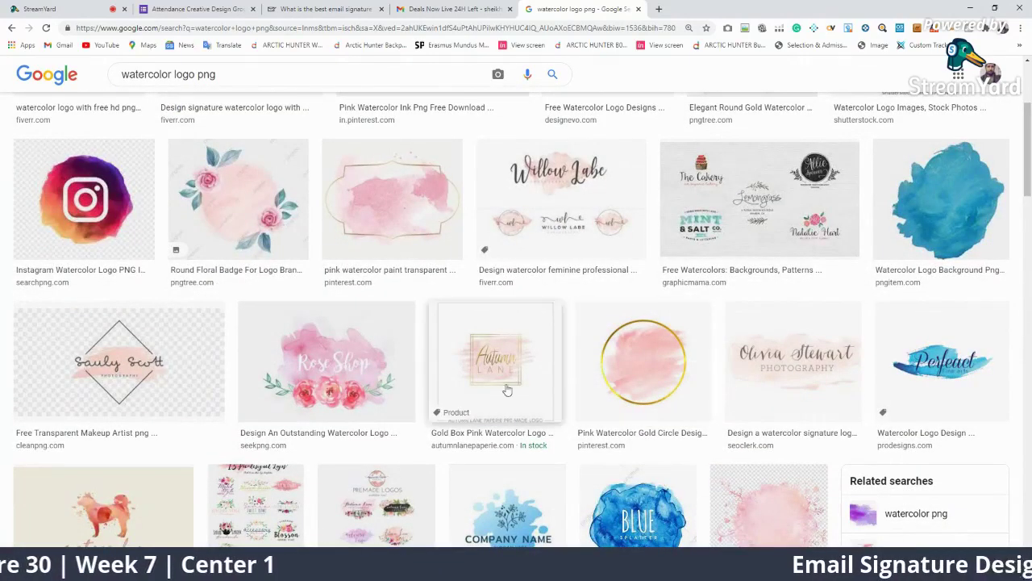
{"action": "left_click", "coordinate": [145, 363]}
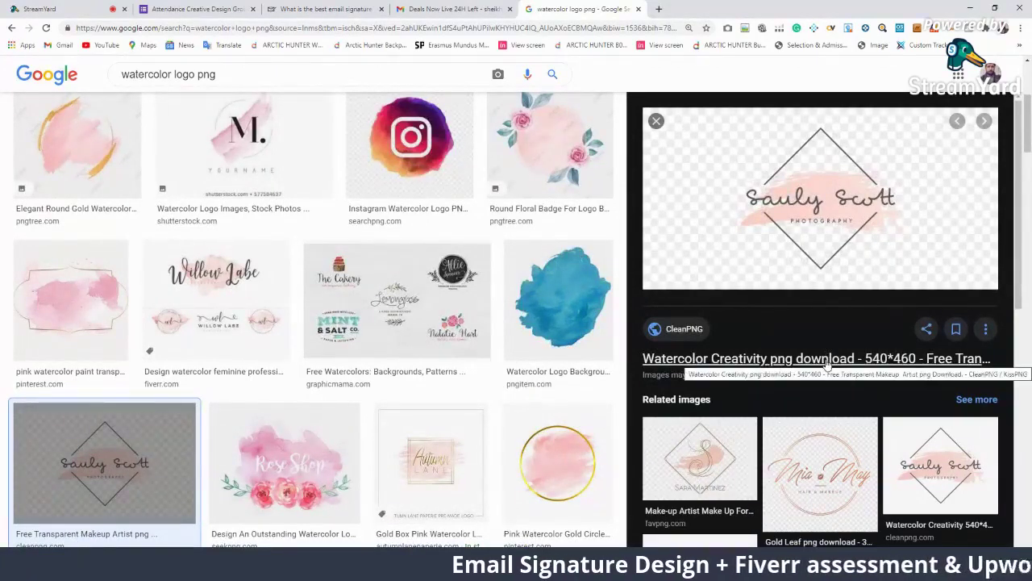
{"action": "right_click", "coordinate": [834, 540]}
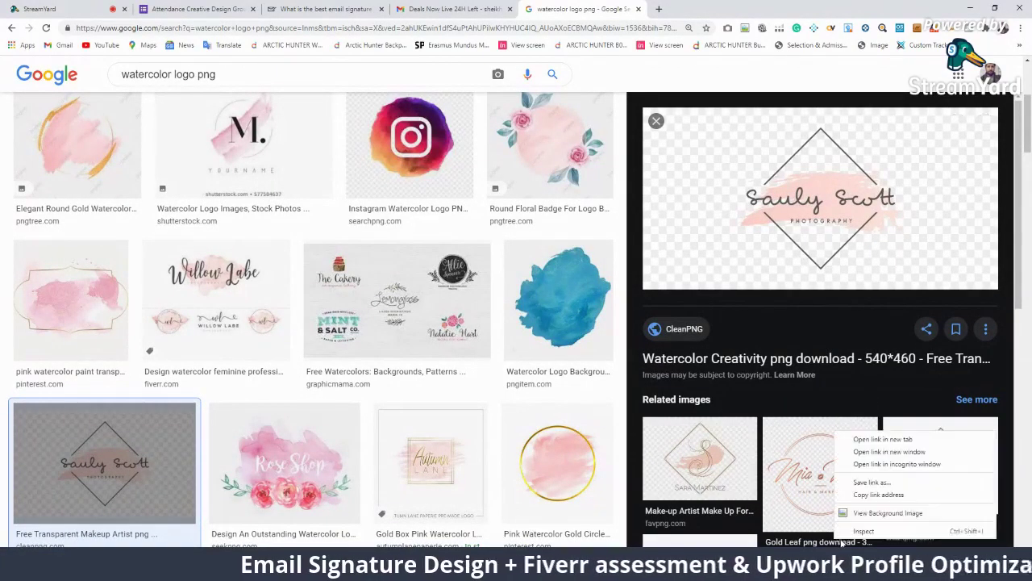
{"action": "right_click", "coordinate": [798, 370]}
{"action": "left_click", "coordinate": [831, 384]}
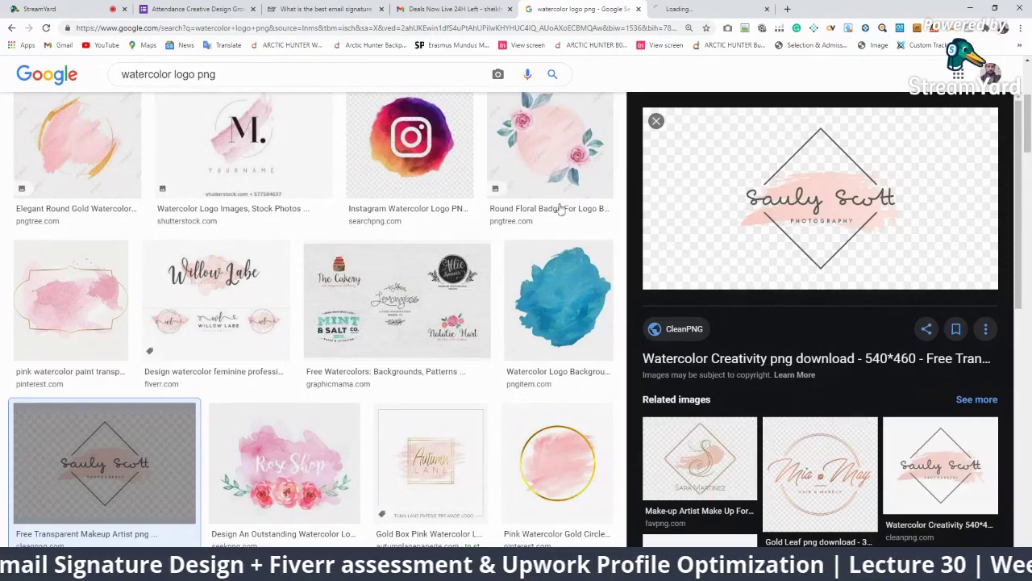
{"action": "left_click", "coordinate": [660, 9]}
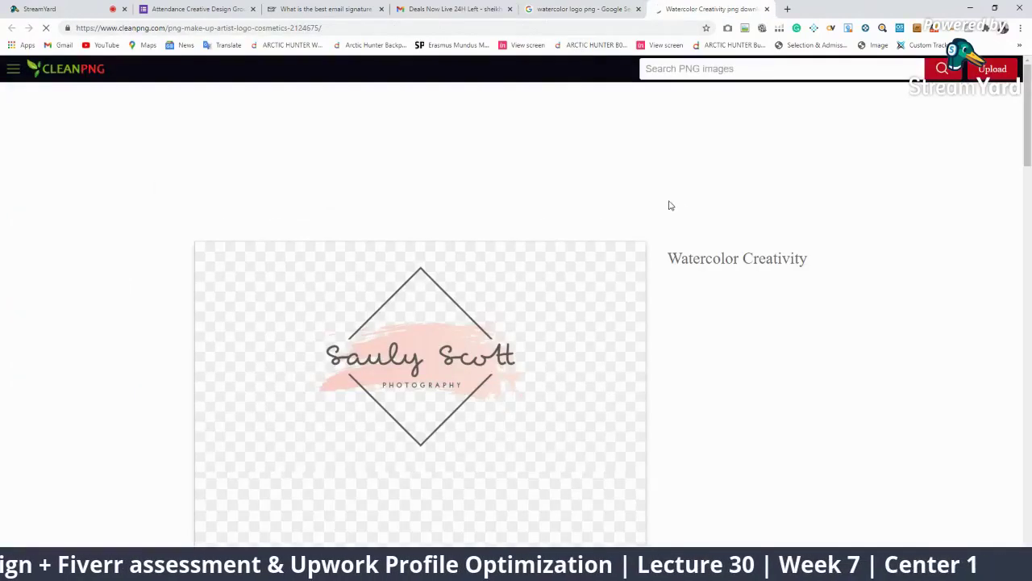
Step: Start the CleanPNG free download and tick the reCAPTCHA
{"action": "scroll", "coordinate": [553, 277], "scroll_direction": "down", "scroll_amount": 4}
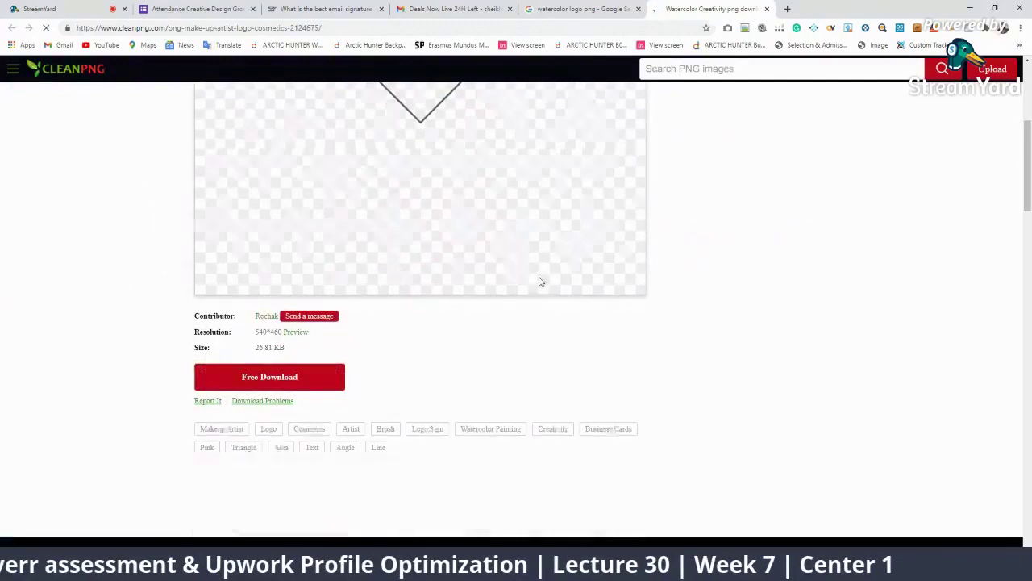
{"action": "left_click", "coordinate": [285, 376]}
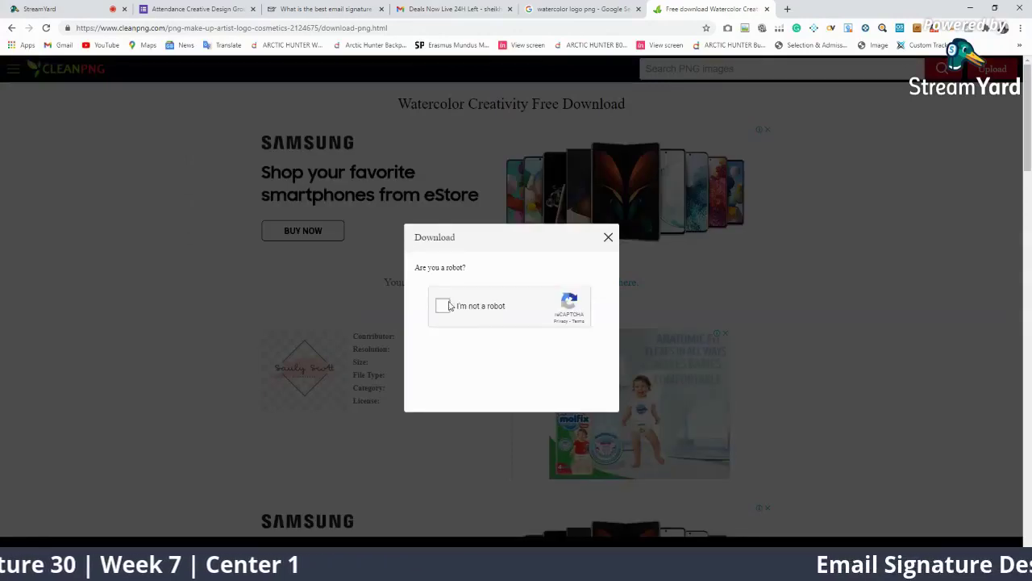
{"action": "left_click", "coordinate": [445, 304]}
{"action": "right_click", "coordinate": [449, 304]}
{"action": "left_click", "coordinate": [517, 285]}
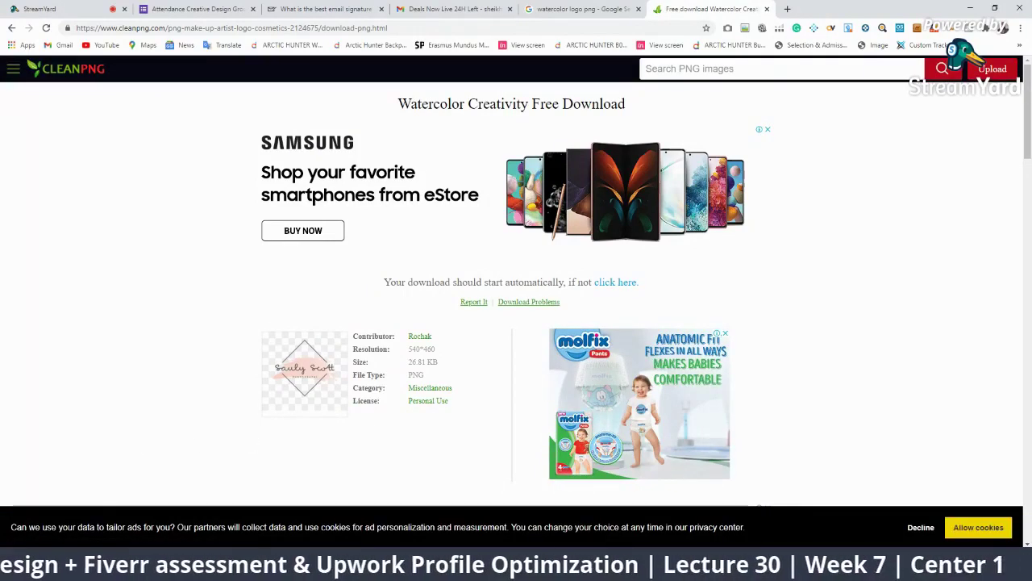
{"action": "key", "text": "alt+Tab"}
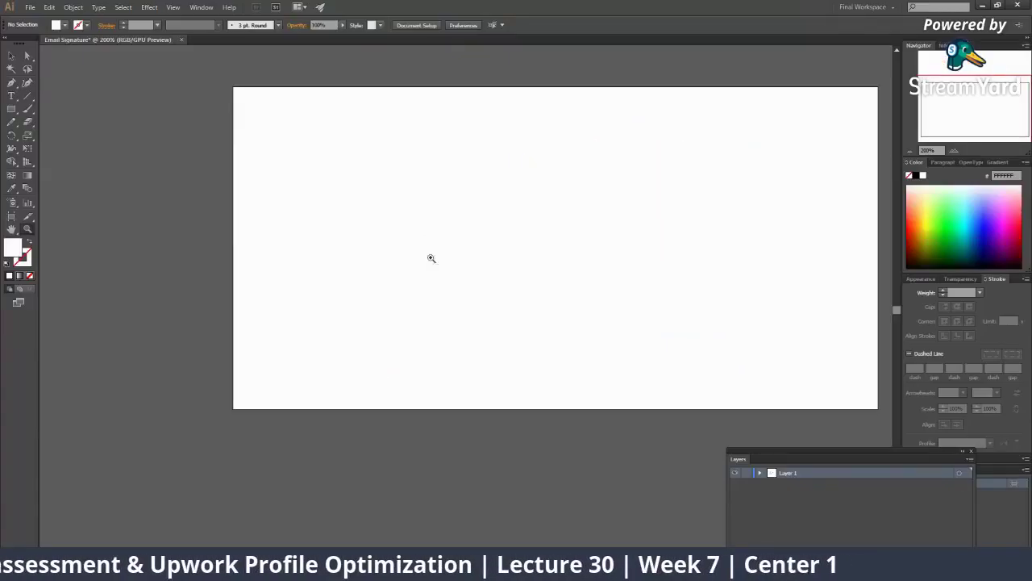
Step: Paste the watercolor logo, shrink it and move it to the artboard's left side
{"action": "key", "text": "ctrl+v"}
{"action": "scroll", "coordinate": [642, 305], "scroll_direction": "down", "scroll_amount": 2}
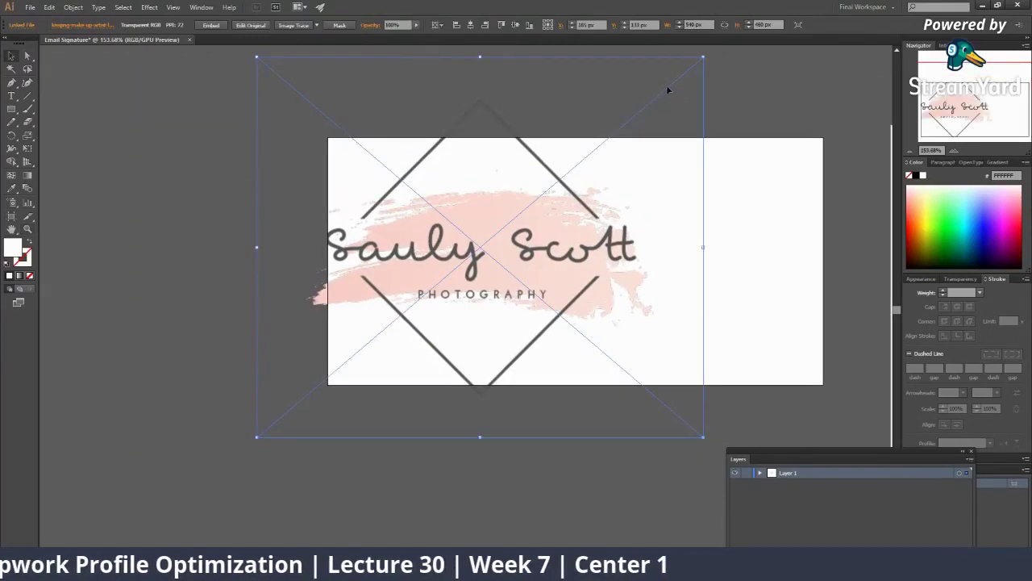
{"action": "left_click_drag", "start_coordinate": [701, 65], "coordinate": [558, 186]}
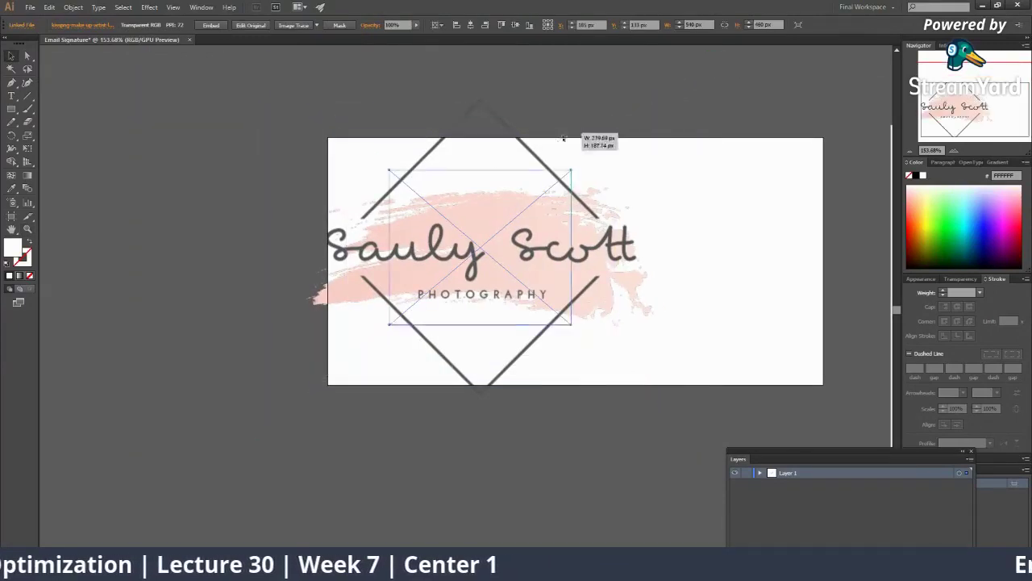
{"action": "left_click_drag", "start_coordinate": [516, 220], "coordinate": [469, 230]}
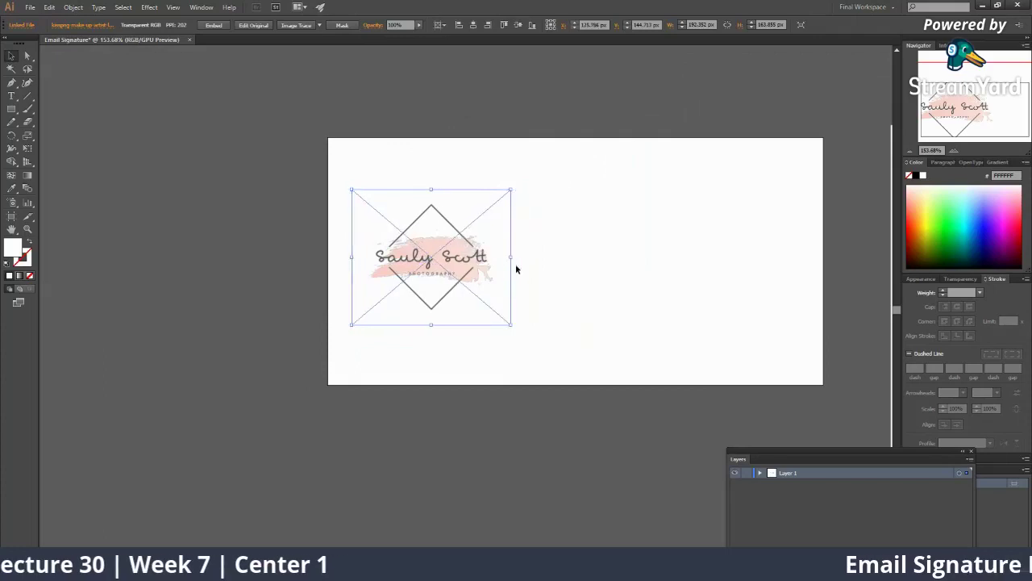
{"action": "left_click", "coordinate": [516, 270]}
Step: Zoom to the signature artboard and enlarge the logo slightly
{"action": "key", "text": "ctrl+1"}
{"action": "left_click_drag", "start_coordinate": [555, 295], "coordinate": [404, 269]}
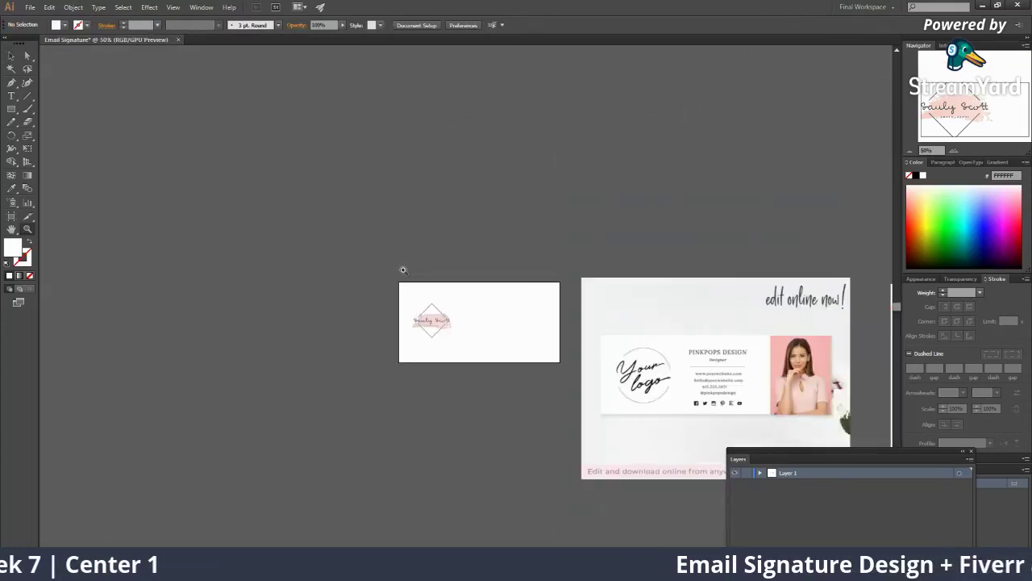
{"action": "left_click", "coordinate": [540, 335]}
{"action": "key", "text": "v"}
{"action": "left_click", "coordinate": [417, 334]}
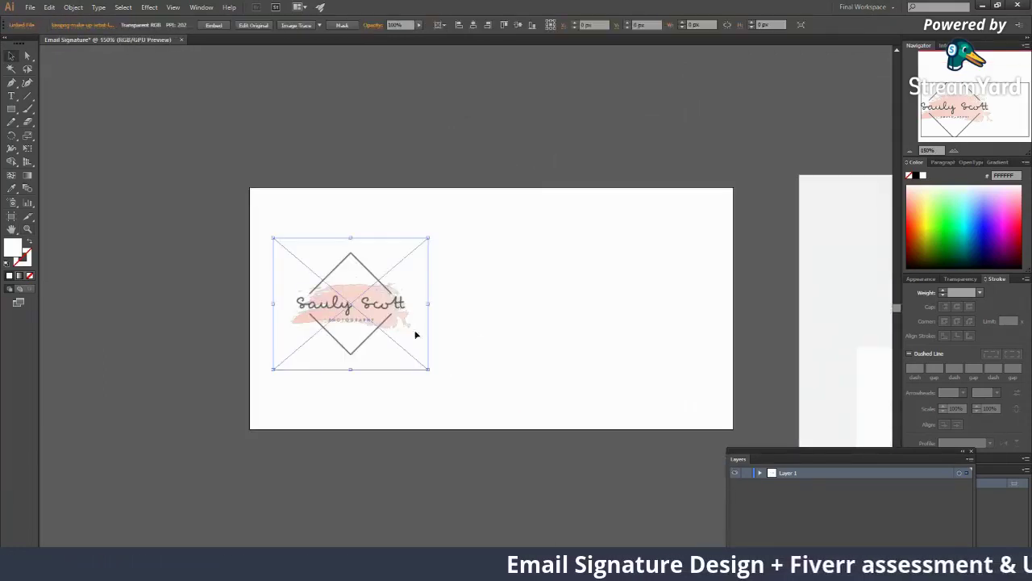
{"action": "left_click_drag", "start_coordinate": [431, 370], "coordinate": [461, 386]}
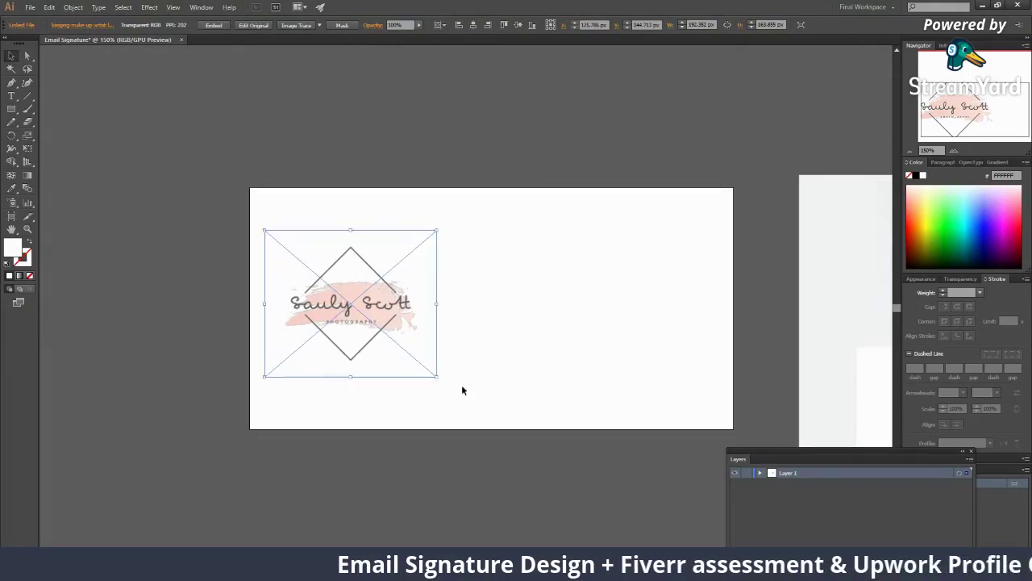
{"action": "left_click", "coordinate": [461, 385]}
Step: Zoom in to check the logo's placement and size, then deselect it
{"action": "left_click_drag", "start_coordinate": [411, 324], "coordinate": [456, 288]}
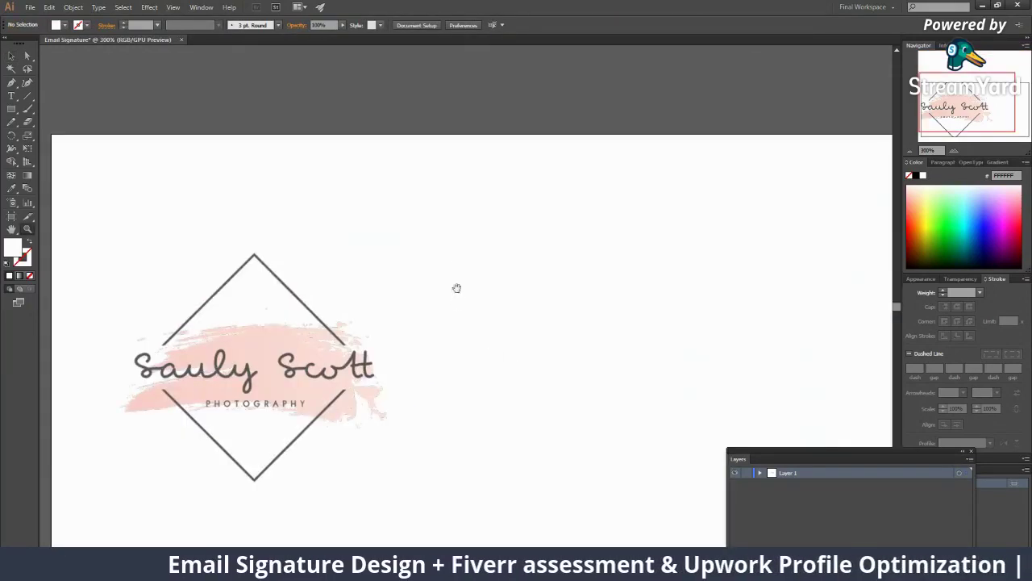
{"action": "key", "text": "ctrl+minus"}
{"action": "key", "text": "v"}
{"action": "left_click", "coordinate": [241, 315]}
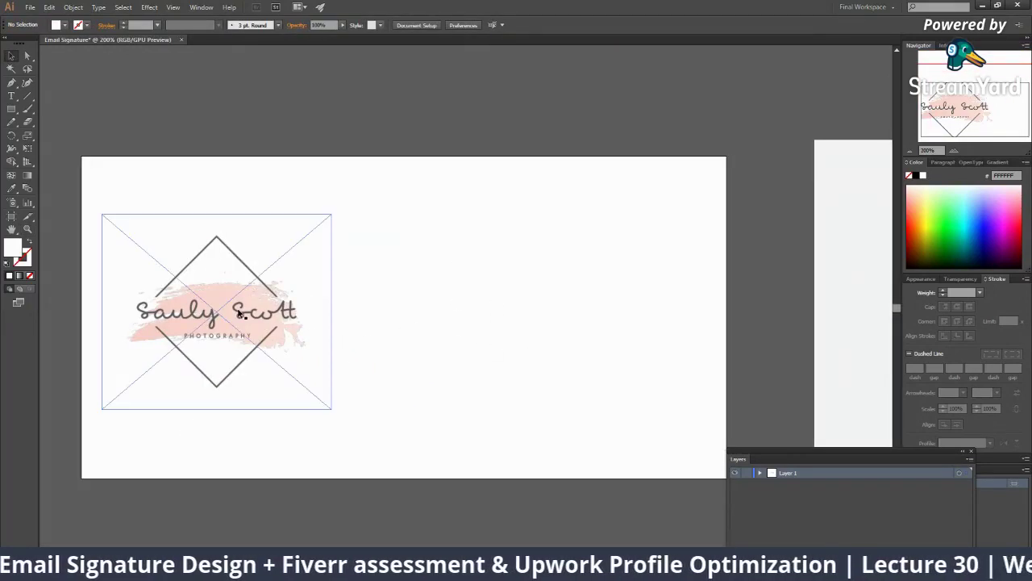
{"action": "left_click", "coordinate": [241, 314]}
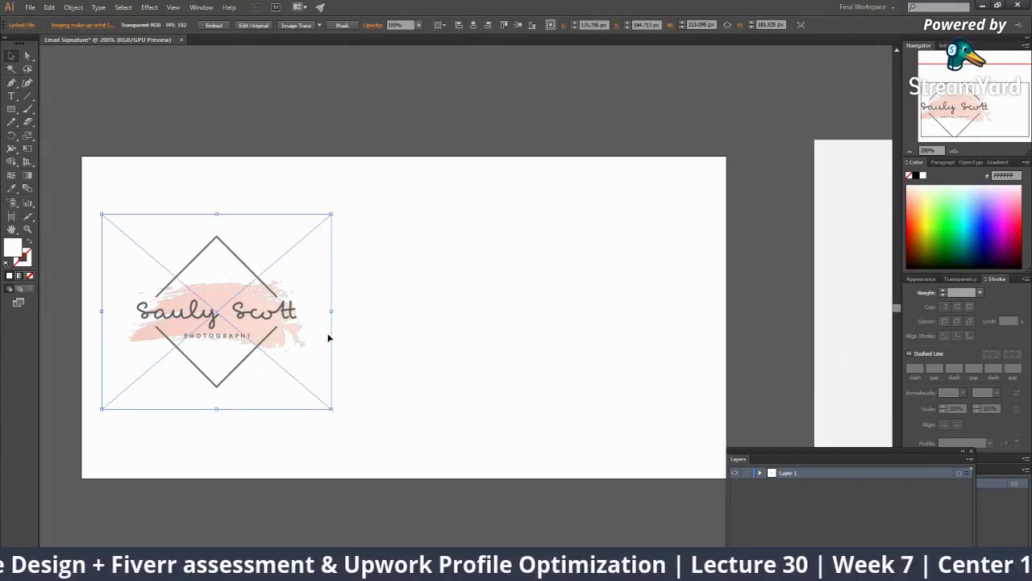
{"action": "left_click", "coordinate": [362, 250]}
Step: Type the person's name as a new text line to the right of the logo
{"action": "left_click", "coordinate": [11, 95]}
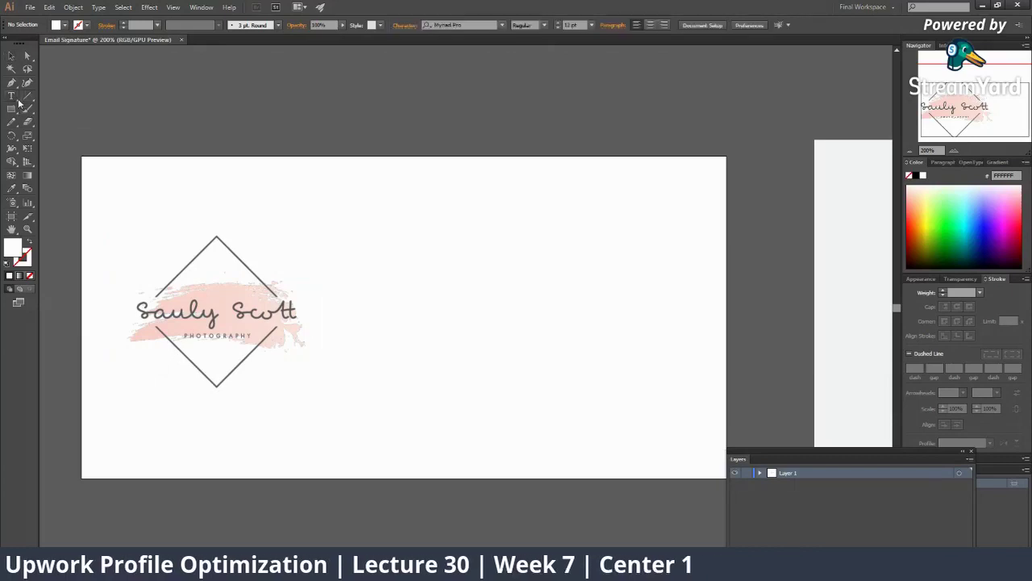
{"action": "left_click", "coordinate": [442, 246]}
{"action": "type", "text": "Sauly Scott"}
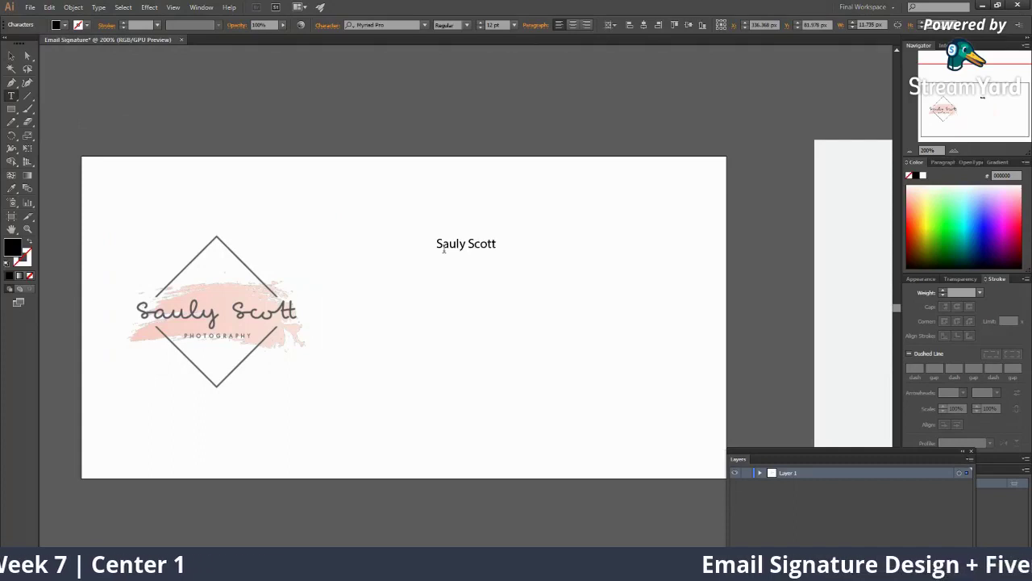
{"action": "left_click", "coordinate": [11, 55]}
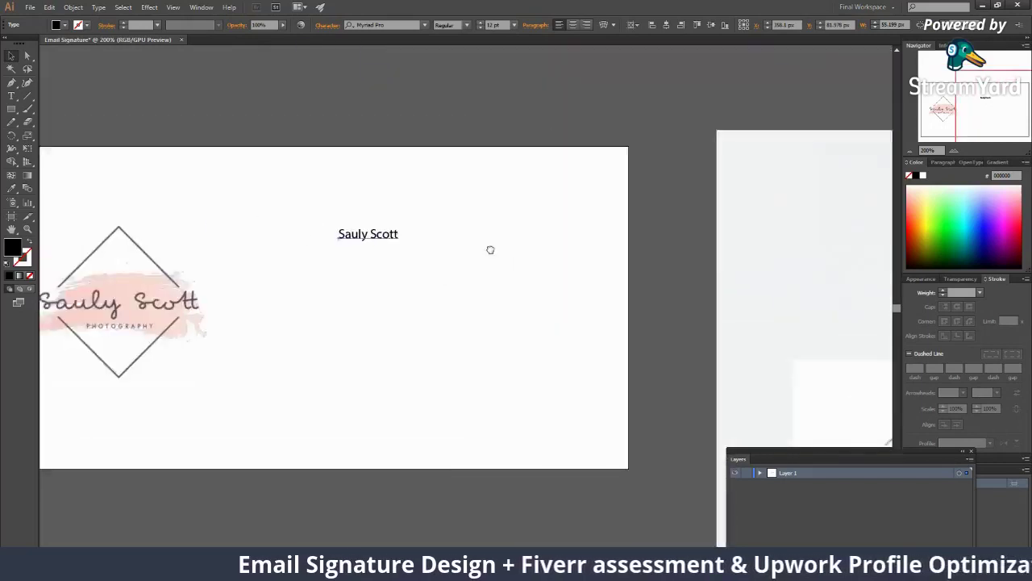
{"action": "mouse_move", "coordinate": [436, 193]}
{"action": "left_mouse_down"}
{"action": "mouse_move", "coordinate": [495, 199]}
{"action": "mouse_move", "coordinate": [477, 218]}
{"action": "left_mouse_up"}
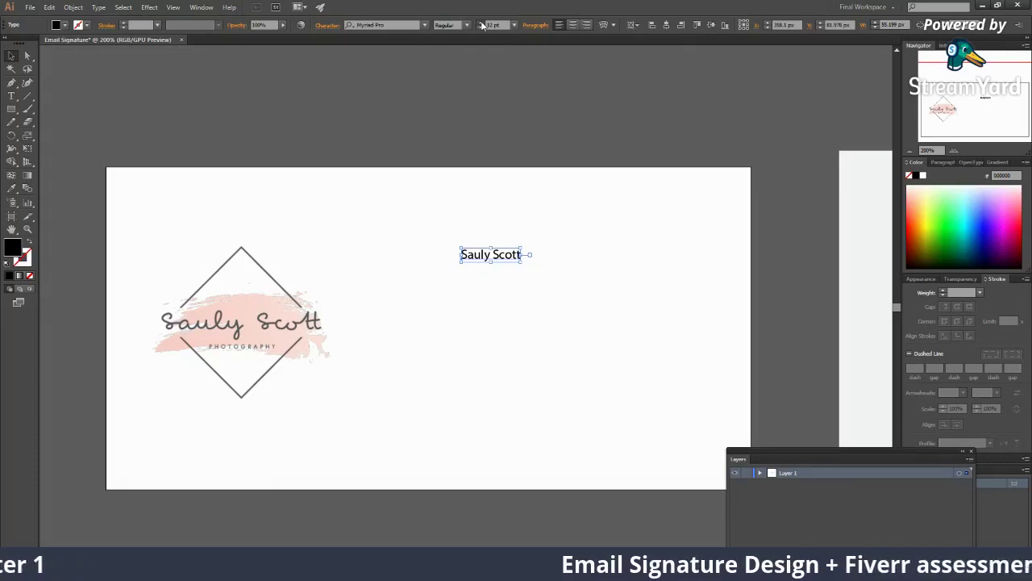
Step: Step the name's font size up about ten increments to make it larger
{"action": "left_click", "coordinate": [480, 23]}
{"action": "left_click", "coordinate": [480, 23]}
{"action": "left_click", "coordinate": [480, 23]}
{"action": "left_click", "coordinate": [481, 23]}
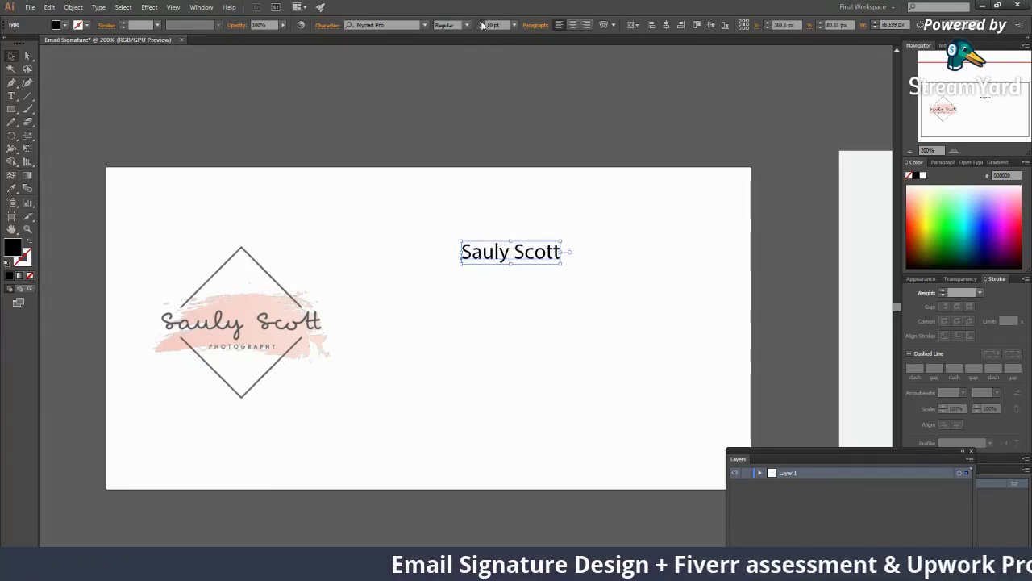
{"action": "left_click", "coordinate": [480, 23]}
{"action": "left_click", "coordinate": [481, 23]}
{"action": "left_click", "coordinate": [480, 24]}
{"action": "left_click", "coordinate": [480, 24]}
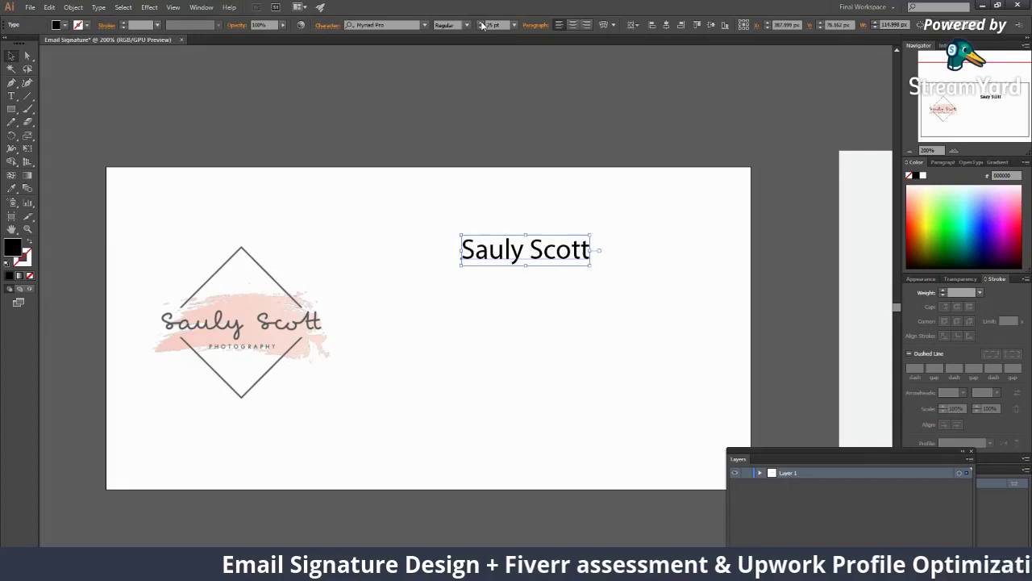
{"action": "left_click", "coordinate": [481, 23]}
{"action": "left_click", "coordinate": [481, 24]}
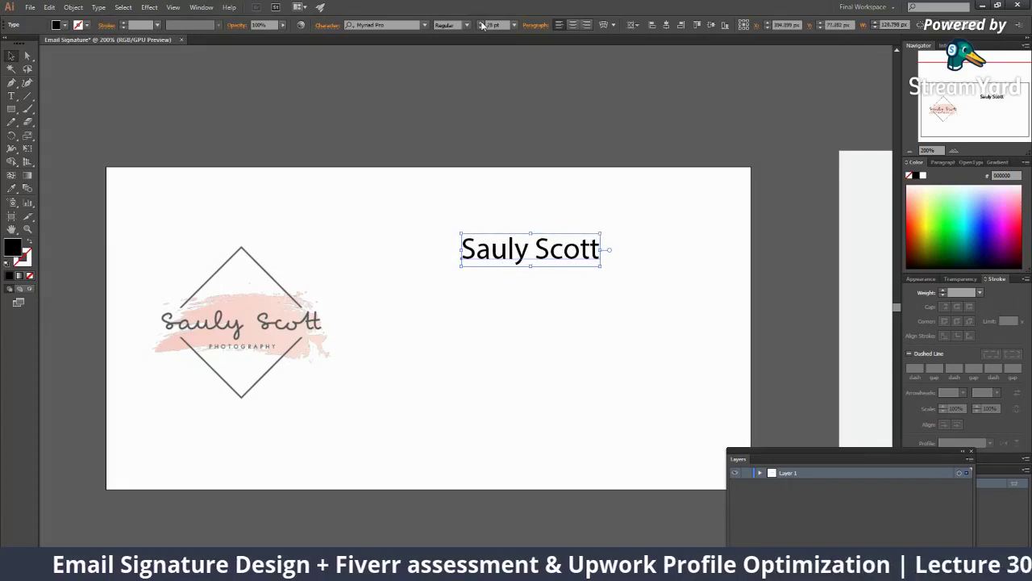
{"action": "left_click", "coordinate": [482, 27]}
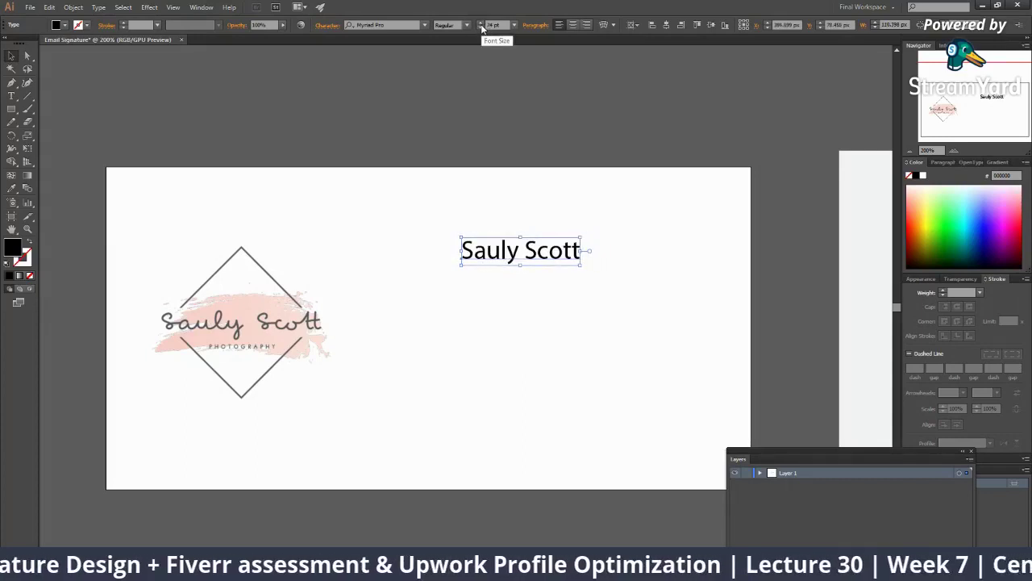
{"action": "left_click", "coordinate": [481, 24]}
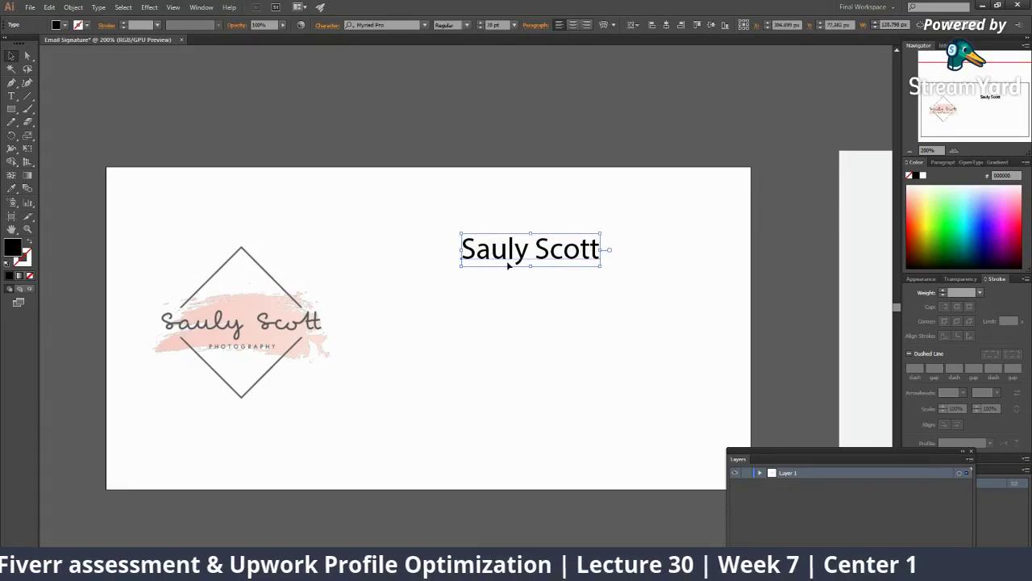
Step: Nudge the name line slightly upward toward the artboard's top
{"action": "left_click", "coordinate": [549, 298]}
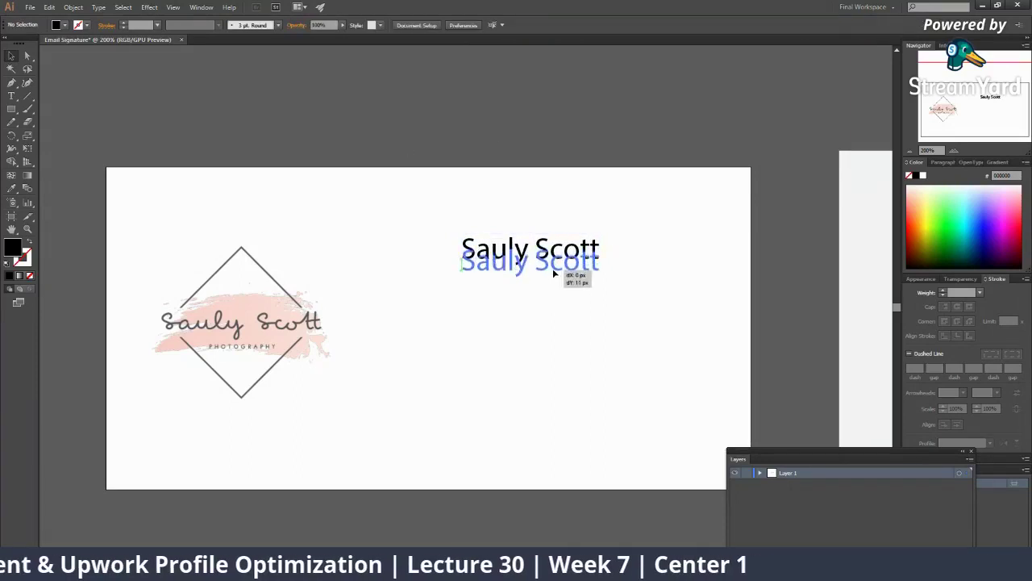
{"action": "key", "text": "ctrl+minus"}
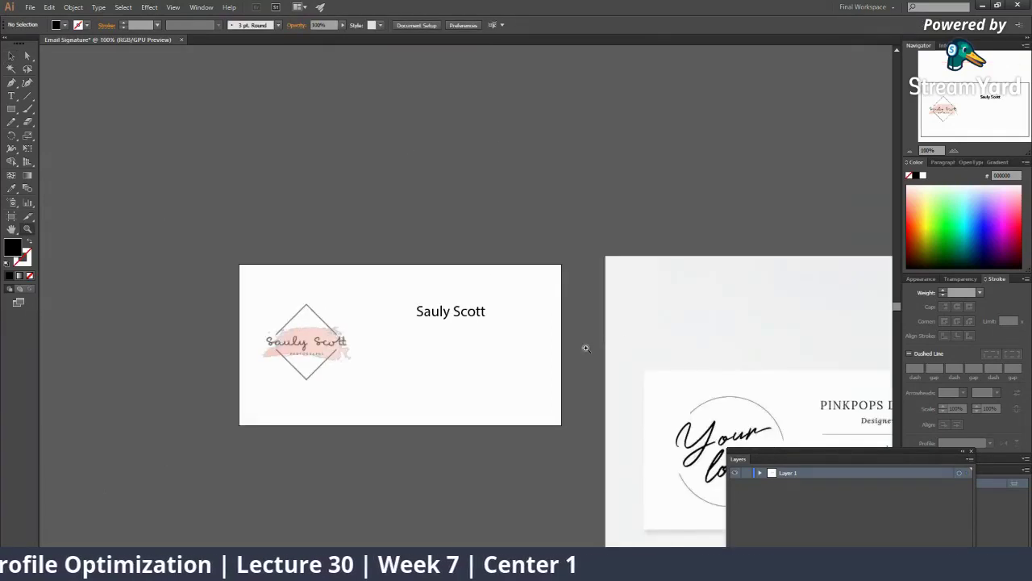
{"action": "left_click", "coordinate": [459, 324]}
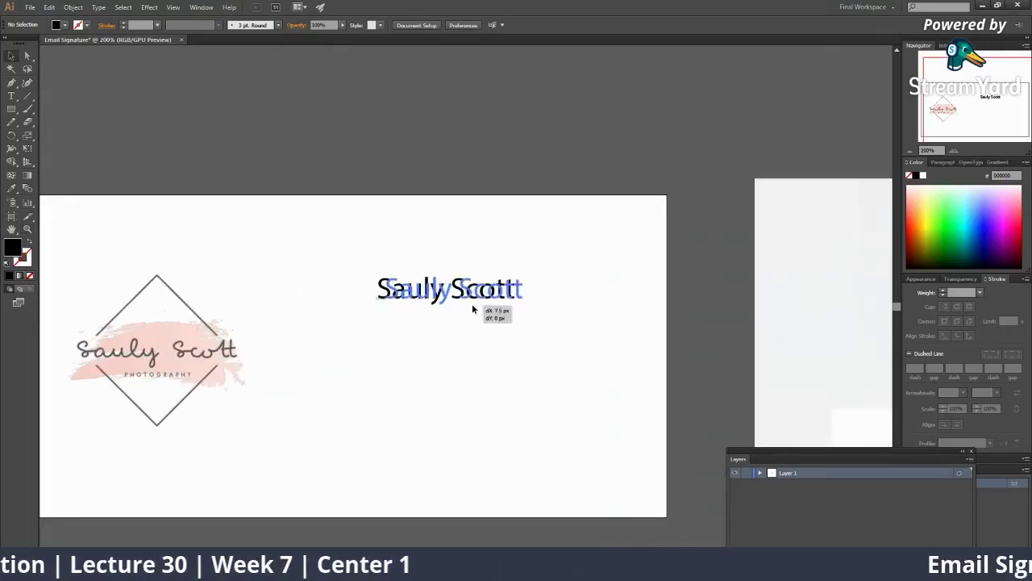
{"action": "left_click_drag", "start_coordinate": [469, 297], "coordinate": [468, 292]}
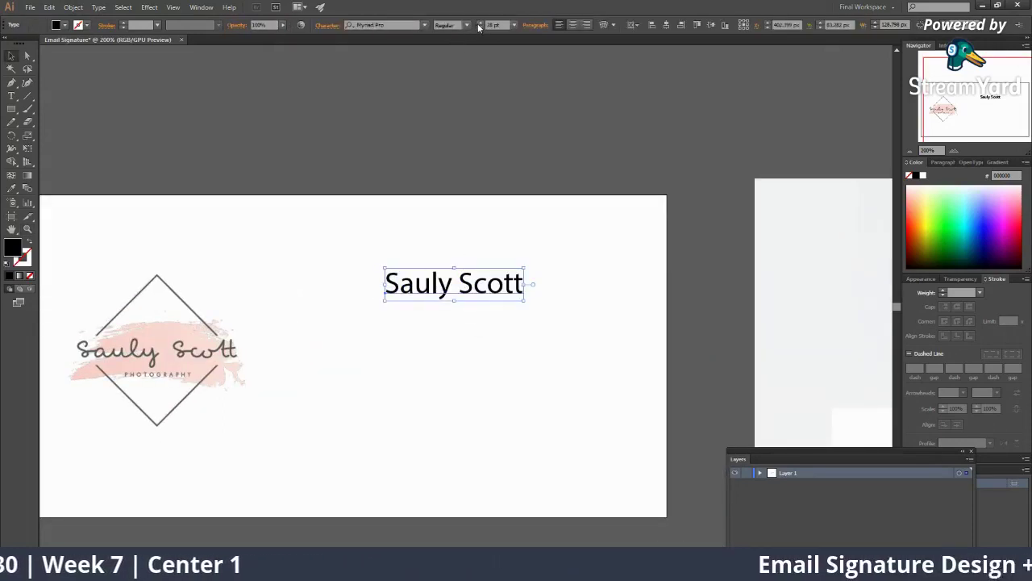
Step: Set the name to 30 pt in the Muthiara script font and shift it slightly left
{"action": "left_click", "coordinate": [479, 23]}
{"action": "left_click", "coordinate": [479, 23]}
{"action": "left_click", "coordinate": [423, 25]}
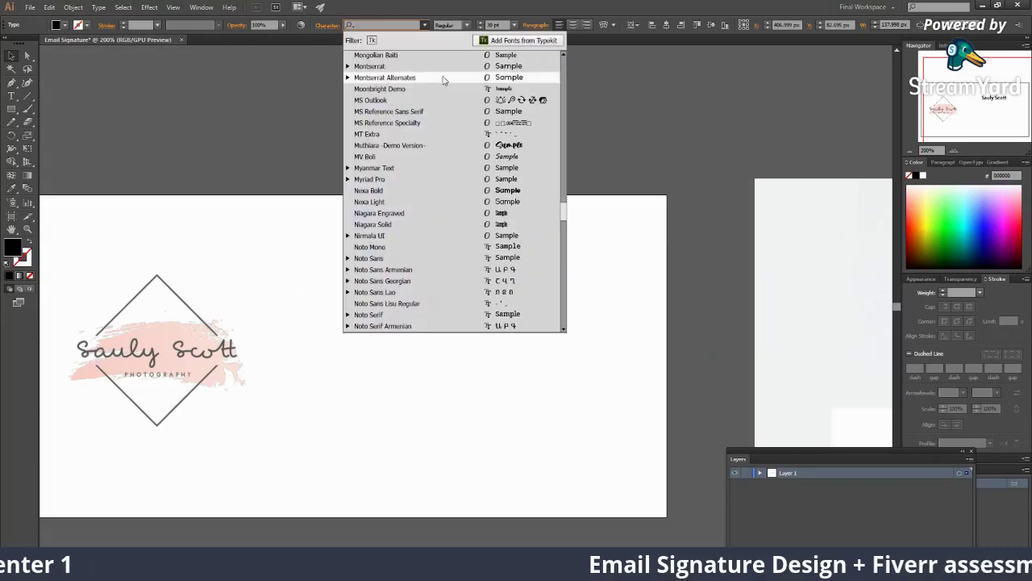
{"action": "left_click", "coordinate": [471, 144]}
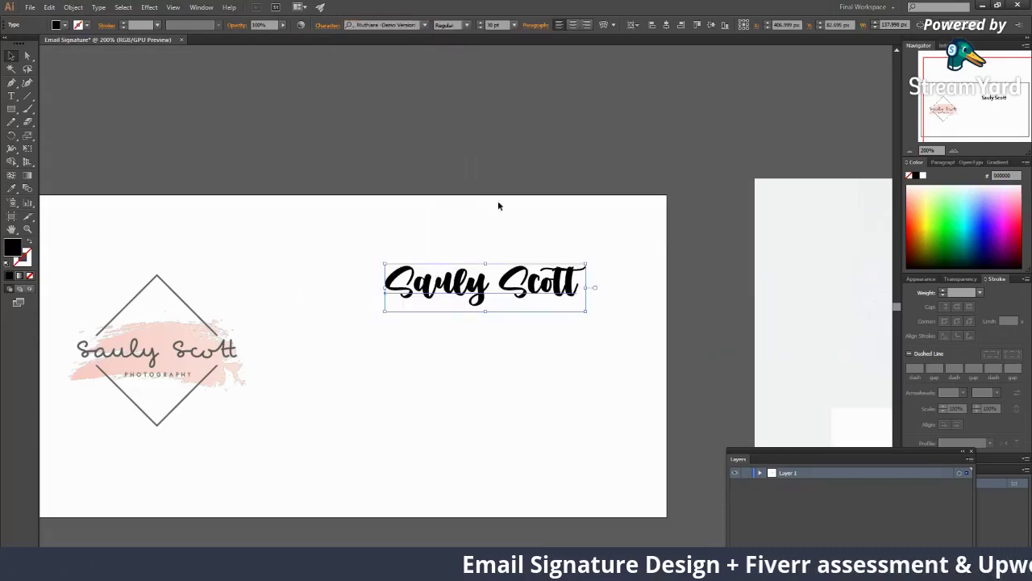
{"action": "left_click", "coordinate": [556, 347]}
{"action": "left_click_drag", "start_coordinate": [541, 304], "coordinate": [518, 305]}
Step: Colour the name with the logo's pink using the Eyedropper
{"action": "left_click", "coordinate": [531, 333]}
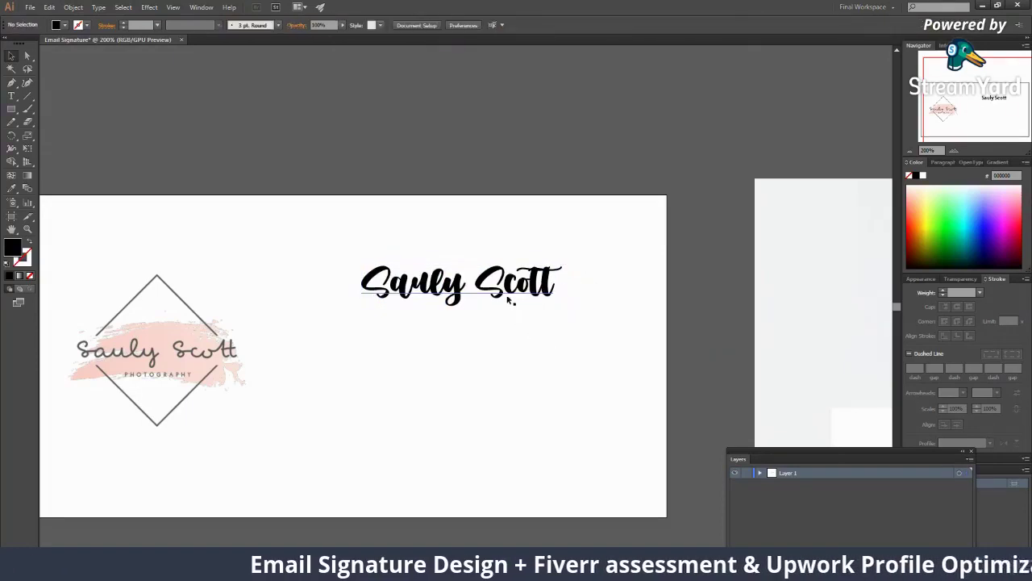
{"action": "left_click", "coordinate": [508, 300]}
{"action": "key", "text": "z"}
{"action": "left_click", "coordinate": [282, 289]}
{"action": "key", "text": "i"}
{"action": "left_click", "coordinate": [311, 379]}
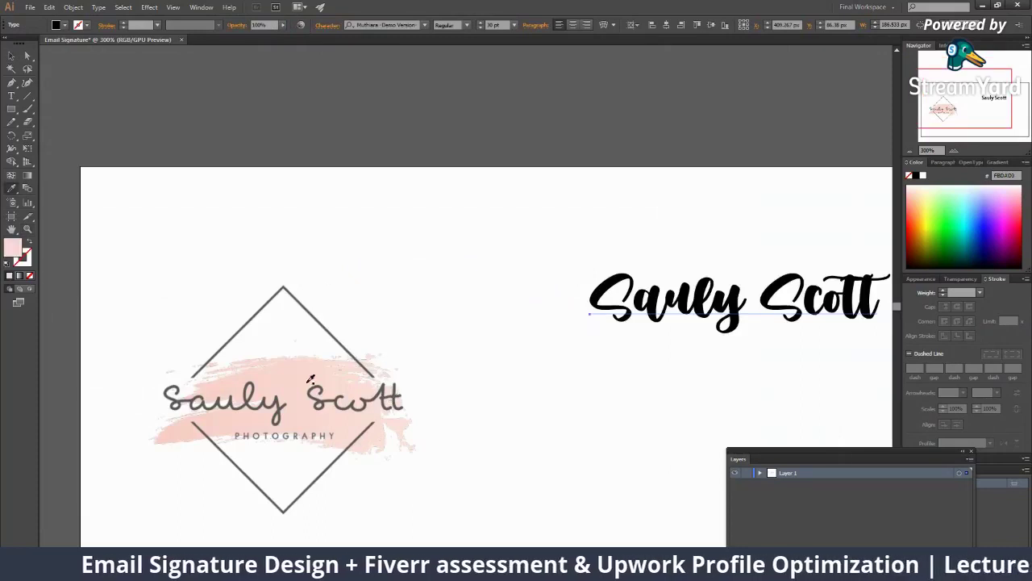
Step: Duplicate the name below, retype it as 'Photographer', and sample the logo's grey 575759 onto it
{"action": "left_click_drag", "start_coordinate": [310, 379], "coordinate": [113, 367]}
{"action": "key", "text": "v"}
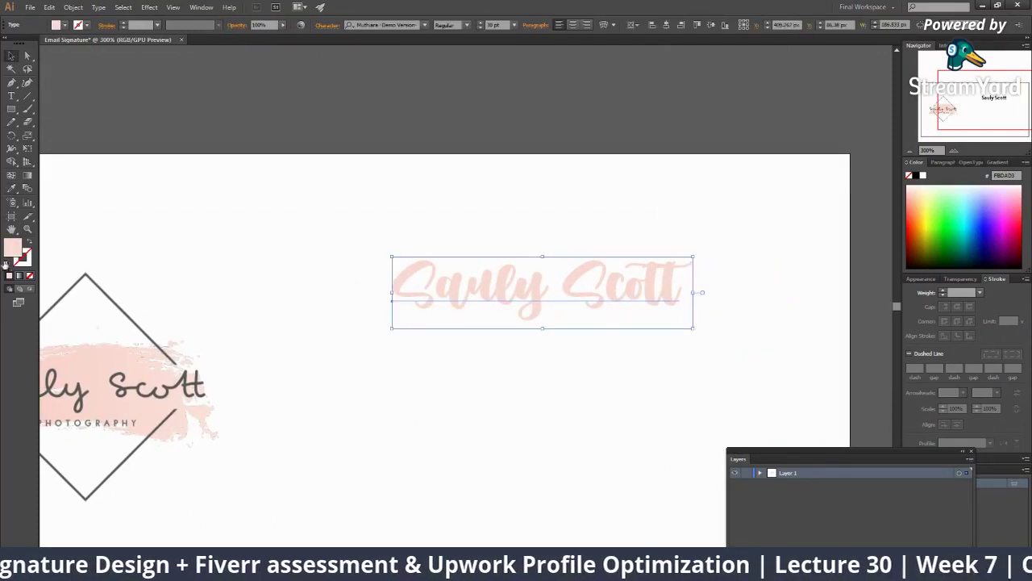
{"action": "left_click", "coordinate": [386, 419]}
{"action": "left_click_drag", "start_coordinate": [514, 304], "coordinate": [514, 372], "text": "alt"}
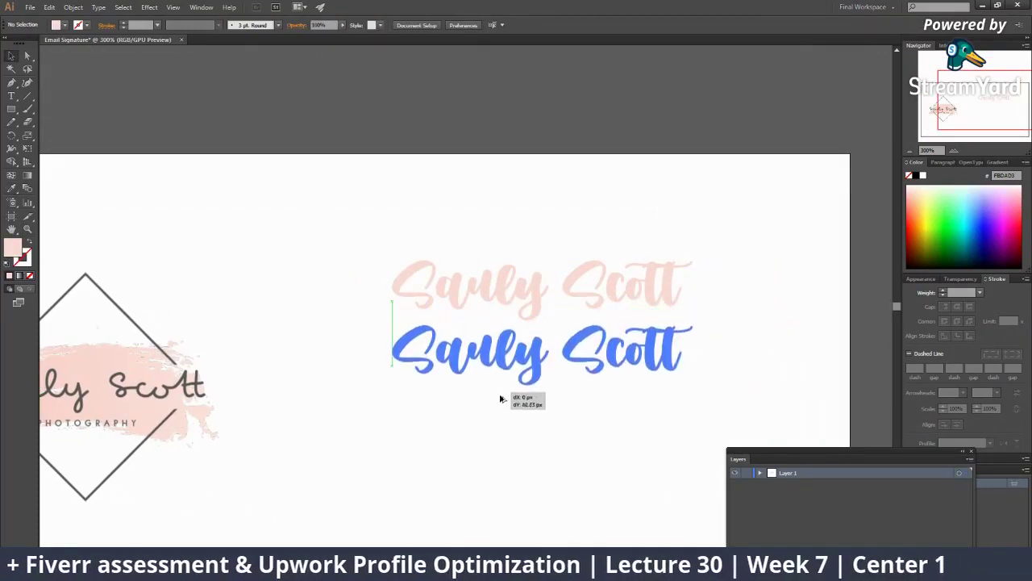
{"action": "double_click", "coordinate": [513, 370]}
{"action": "key", "text": "ctrl+a"}
{"action": "type", "text": "P"}
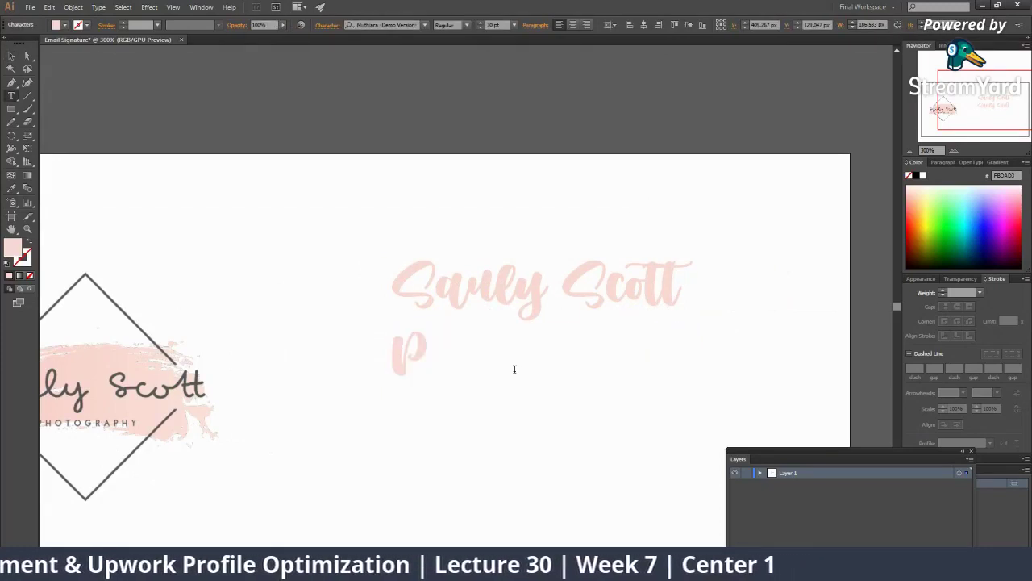
{"action": "type", "text": "hotograp"}
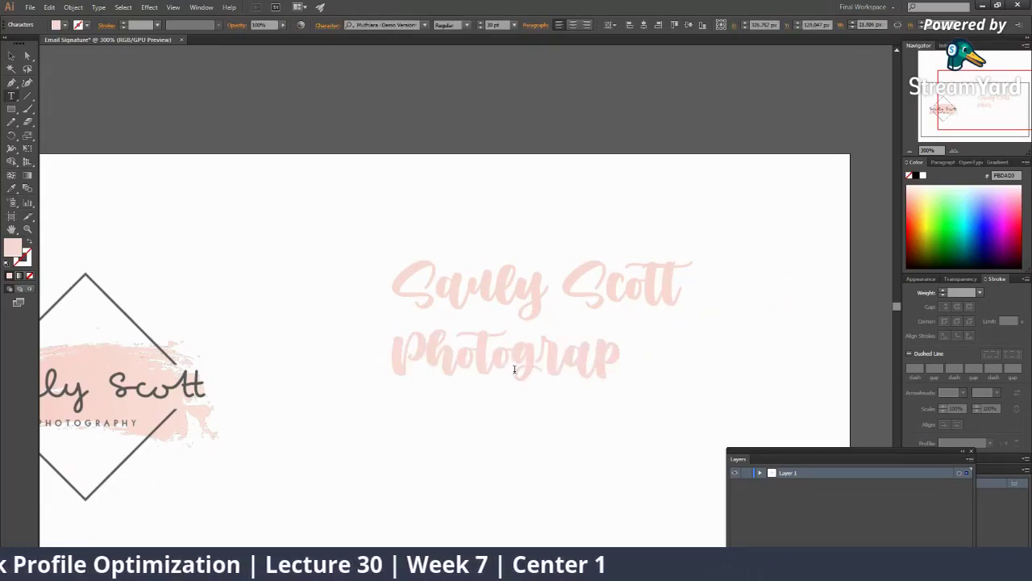
{"action": "type", "text": "her"}
{"action": "key", "text": "Escape"}
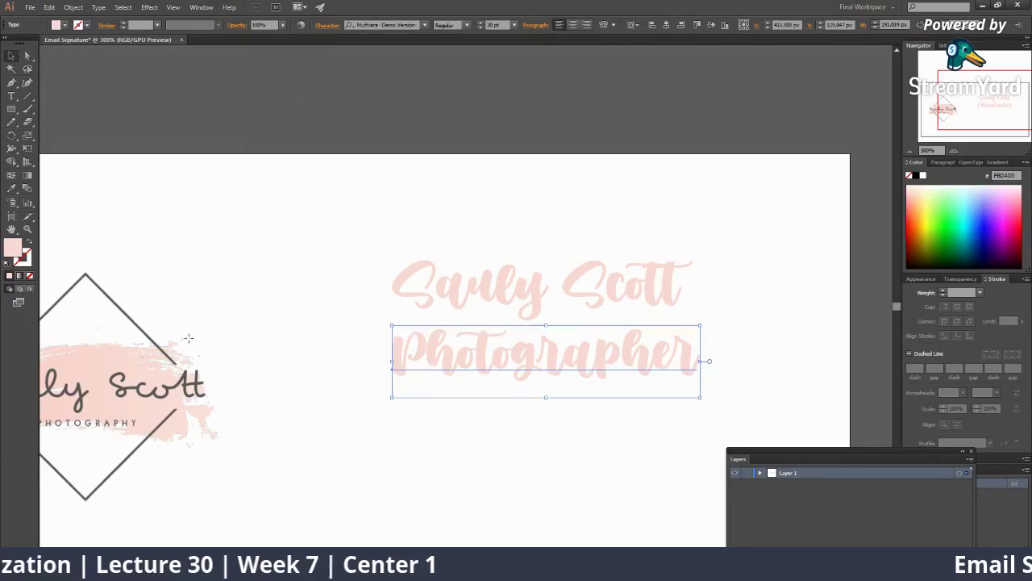
{"action": "key", "text": "i"}
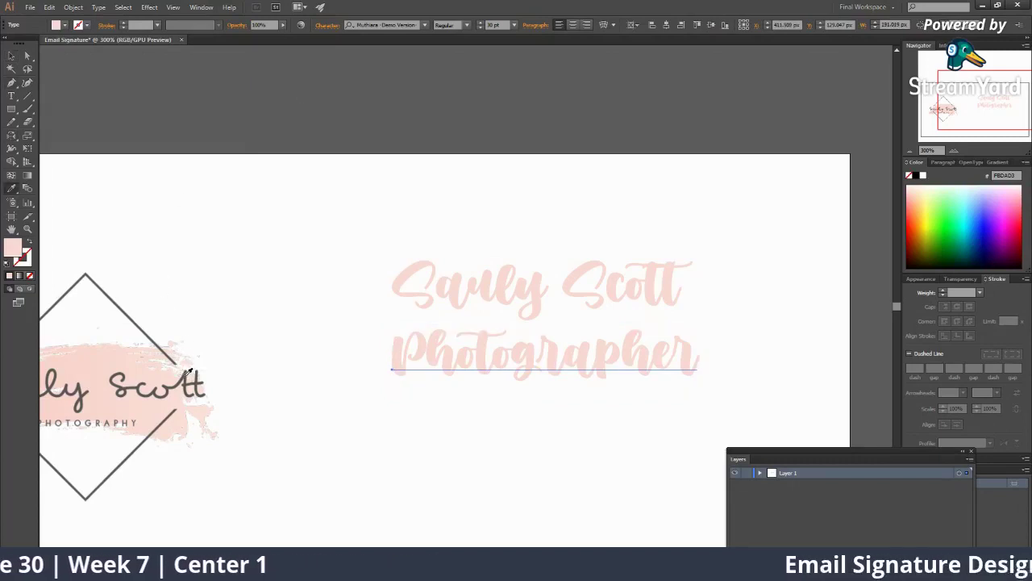
{"action": "left_click", "coordinate": [187, 374]}
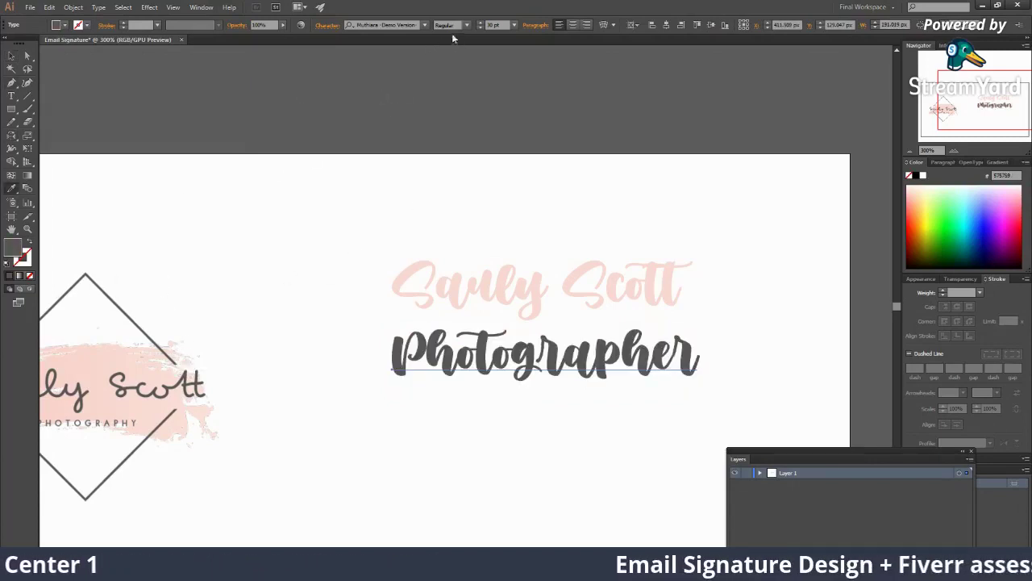
Step: Set Photographer in Poppins Light and shrink the text slightly
{"action": "left_click", "coordinate": [423, 27]}
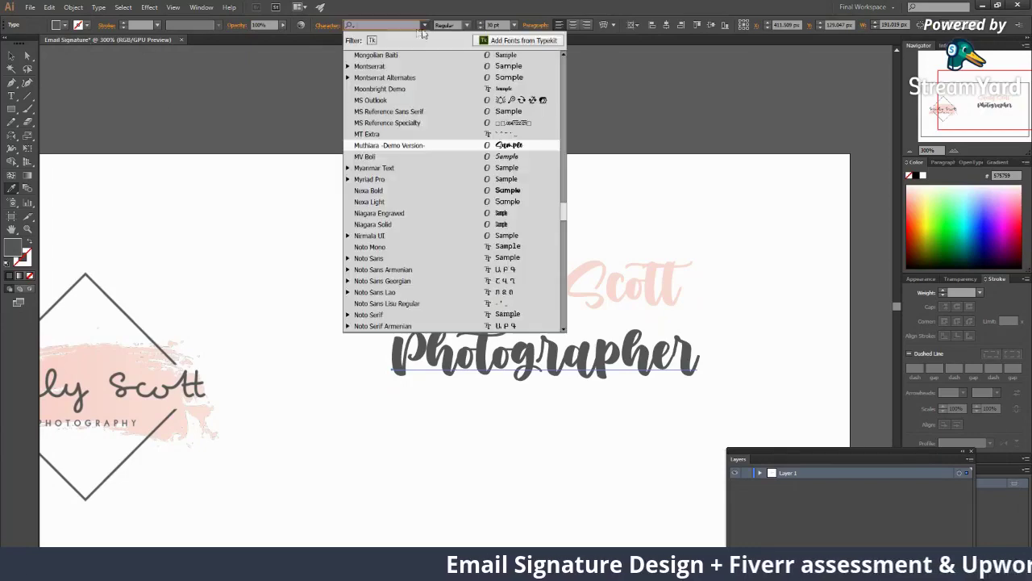
{"action": "type", "text": "mon"}
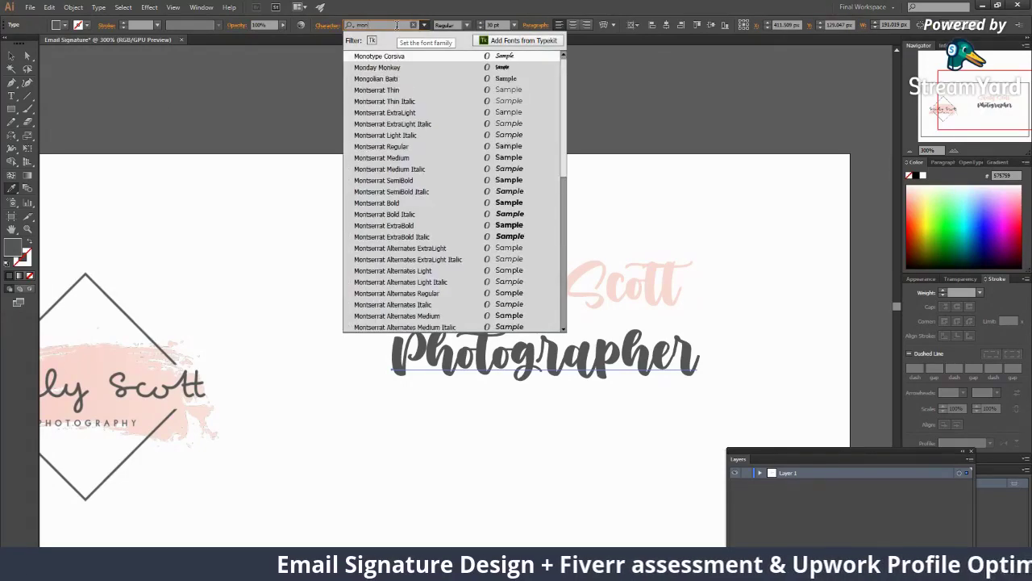
{"action": "key", "text": "BackSpace"}
{"action": "key", "text": "BackSpace"}
{"action": "key", "text": "BackSpace"}
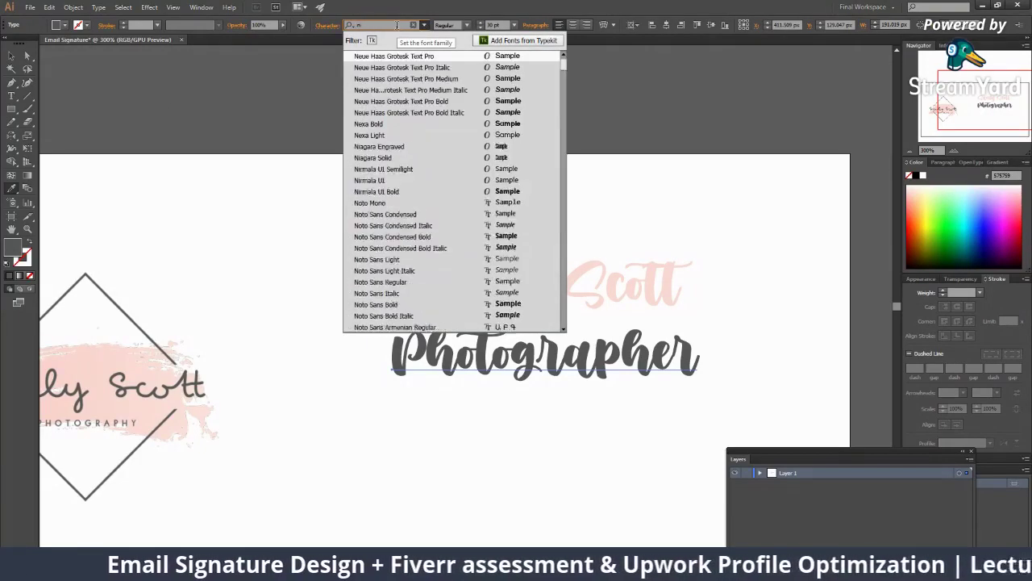
{"action": "type", "text": "poppi"}
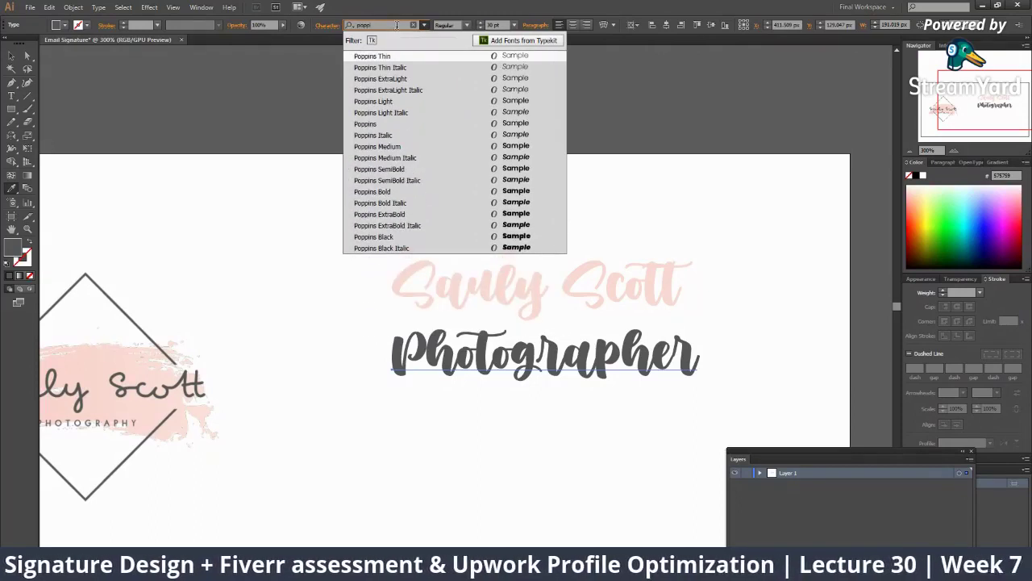
{"action": "left_click", "coordinate": [388, 104]}
{"action": "key", "text": "Escape"}
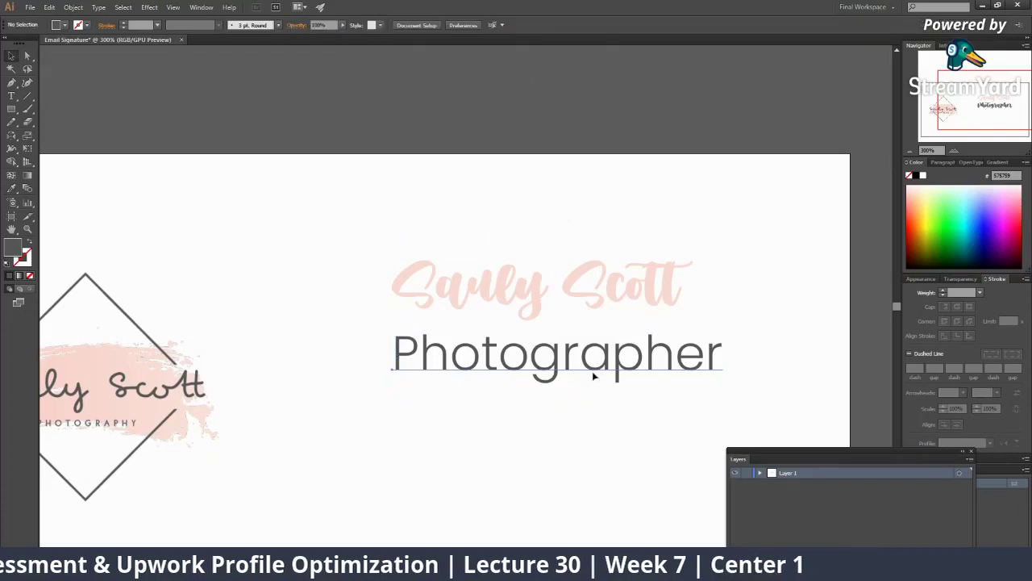
{"action": "left_click_drag", "start_coordinate": [722, 397], "coordinate": [681, 387]}
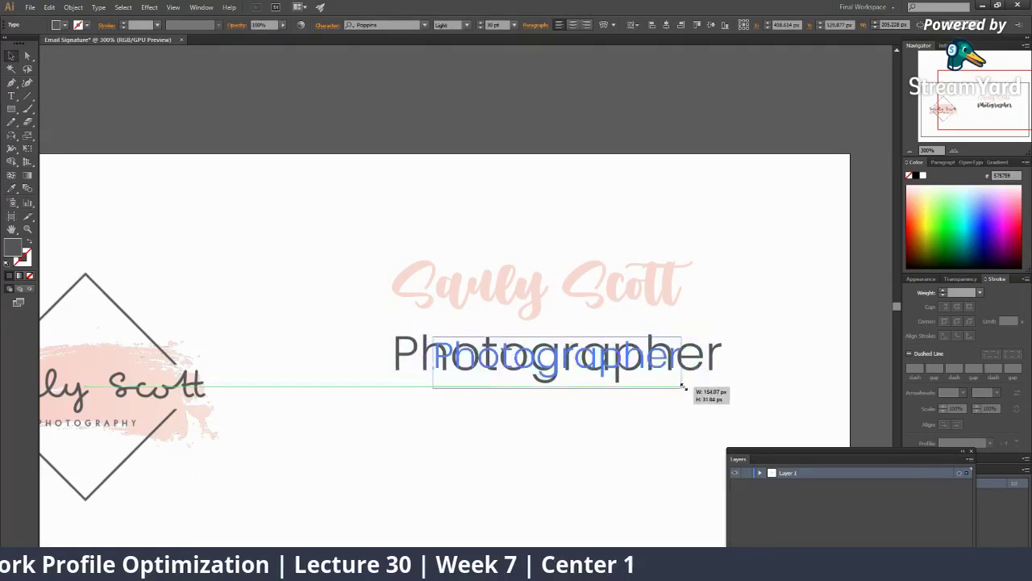
Step: Make Photographer All Caps with wider tracking and scale it down
{"action": "left_click", "coordinate": [320, 26]}
{"action": "left_click", "coordinate": [225, 153]}
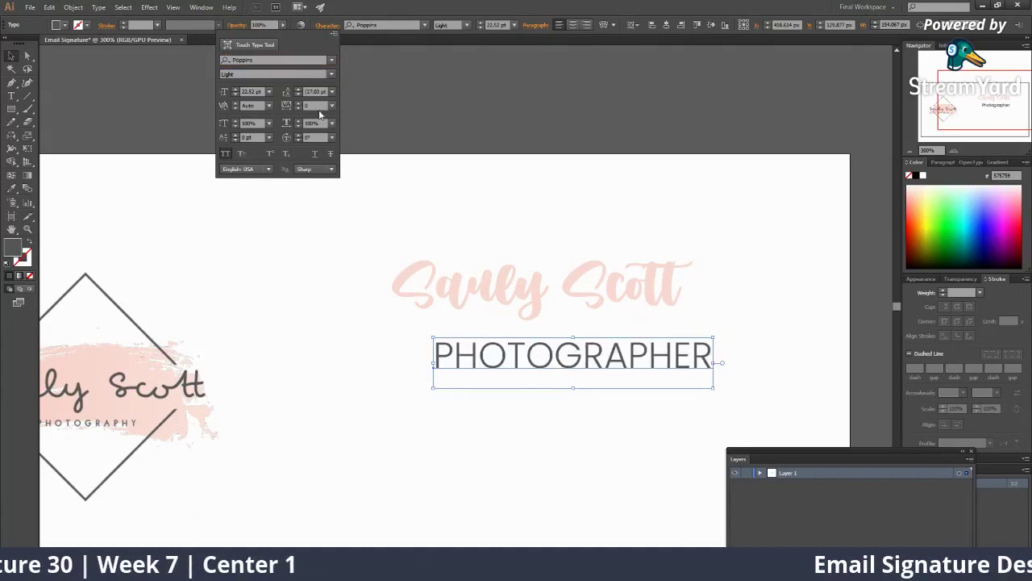
{"action": "left_click", "coordinate": [319, 105]}
{"action": "type", "text": "200"}
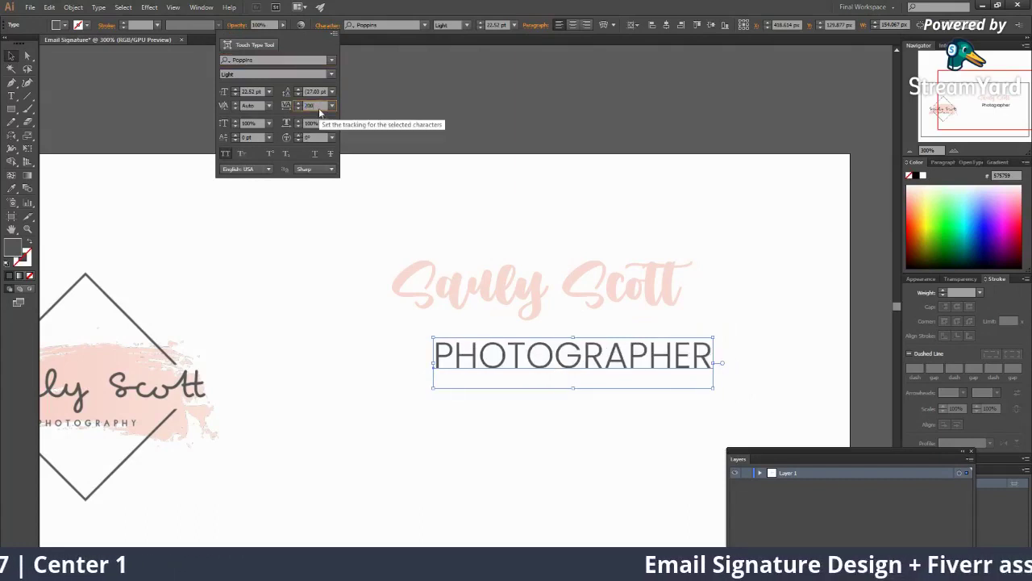
{"action": "key", "text": "Return"}
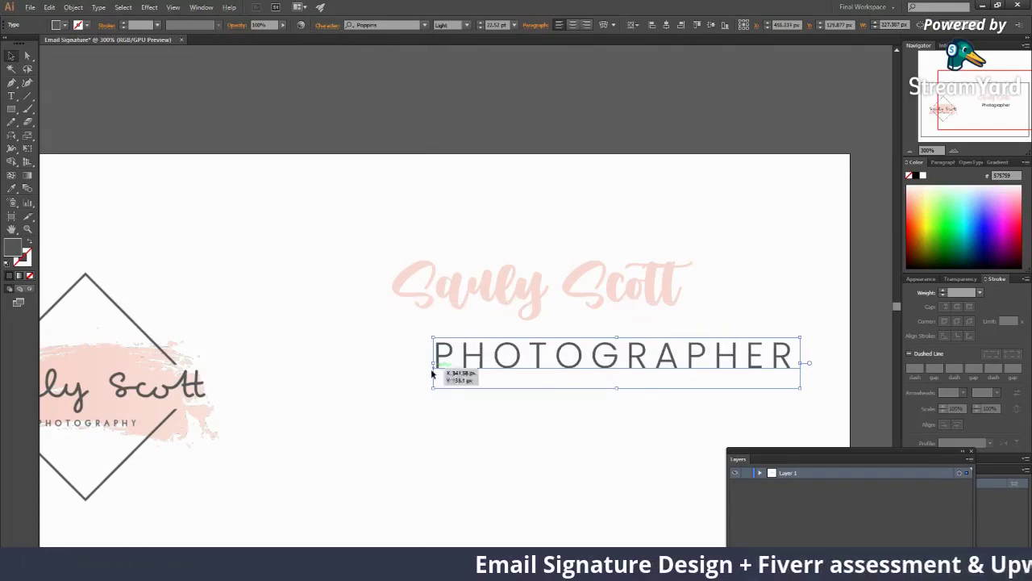
{"action": "left_click_drag", "start_coordinate": [430, 388], "coordinate": [500, 381]}
Step: Shrink PHOTOGRAPHER and place it directly beneath the script name
{"action": "mouse_move", "coordinate": [577, 363]}
{"action": "left_mouse_down"}
{"action": "mouse_move", "coordinate": [507, 364]}
{"action": "mouse_move", "coordinate": [508, 347]}
{"action": "left_mouse_up"}
{"action": "left_click", "coordinate": [536, 287]}
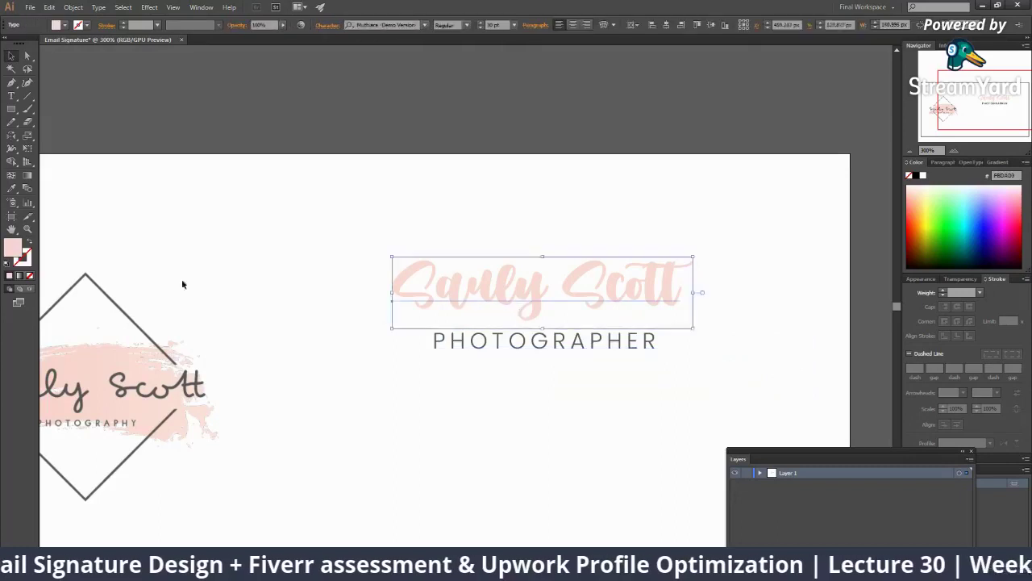
{"action": "key", "text": "z"}
{"action": "left_click", "coordinate": [495, 375], "text": "alt"}
{"action": "left_click", "coordinate": [495, 375], "text": "alt"}
{"action": "key", "text": "v"}
Step: Change the script name's fill to the deeper pink EFC2BB
{"action": "left_click", "coordinate": [452, 265], "text": "ctrl"}
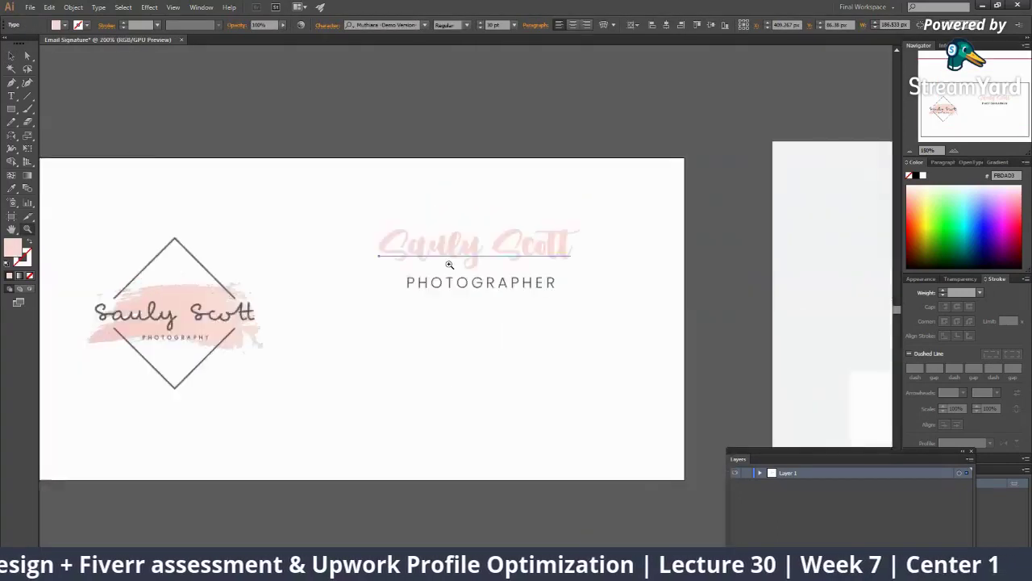
{"action": "double_click", "coordinate": [15, 248]}
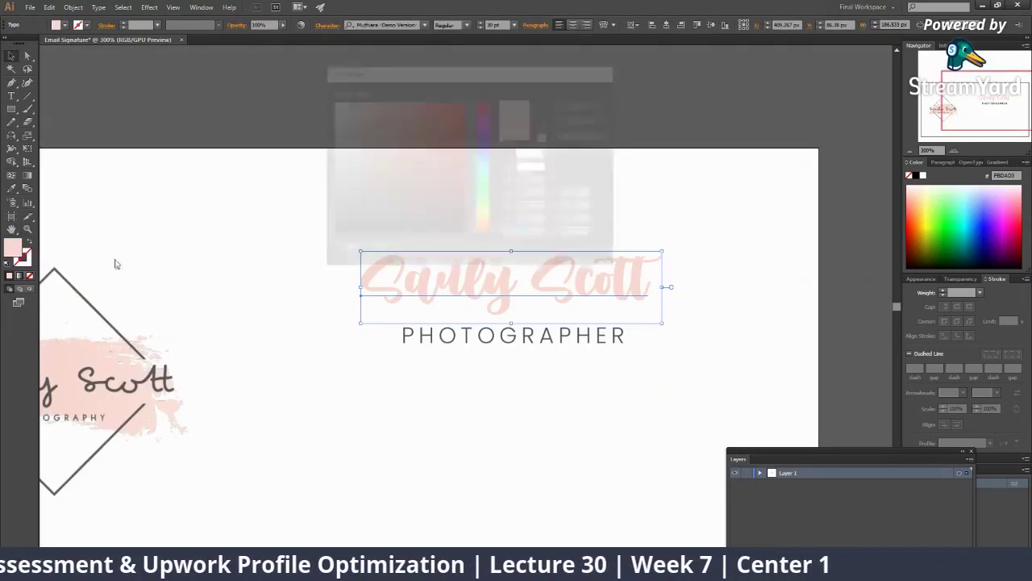
{"action": "left_click_drag", "start_coordinate": [347, 113], "coordinate": [359, 108]}
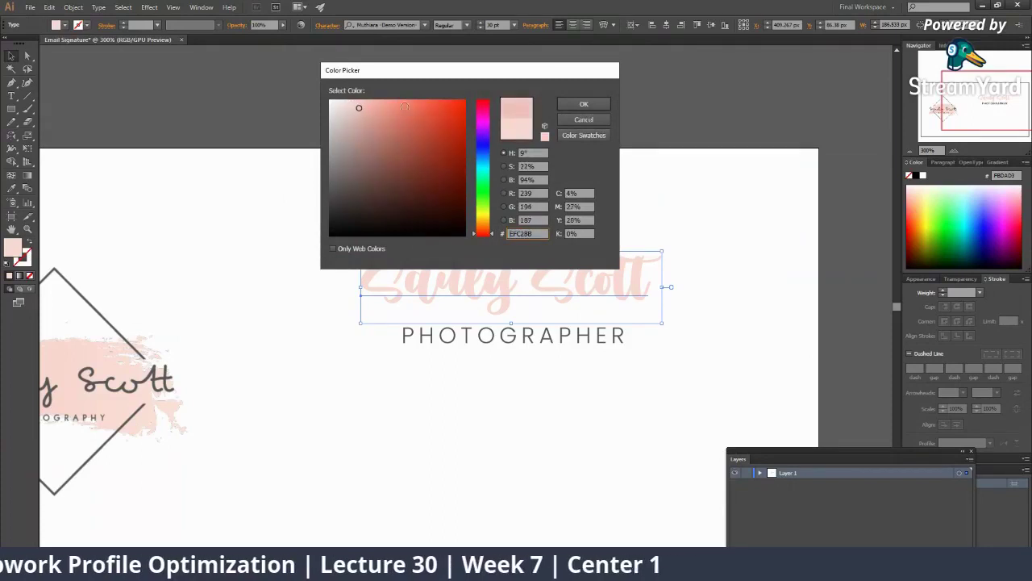
{"action": "left_click", "coordinate": [584, 104]}
{"action": "left_click", "coordinate": [506, 175]}
{"action": "left_click", "coordinate": [530, 350], "text": "alt"}
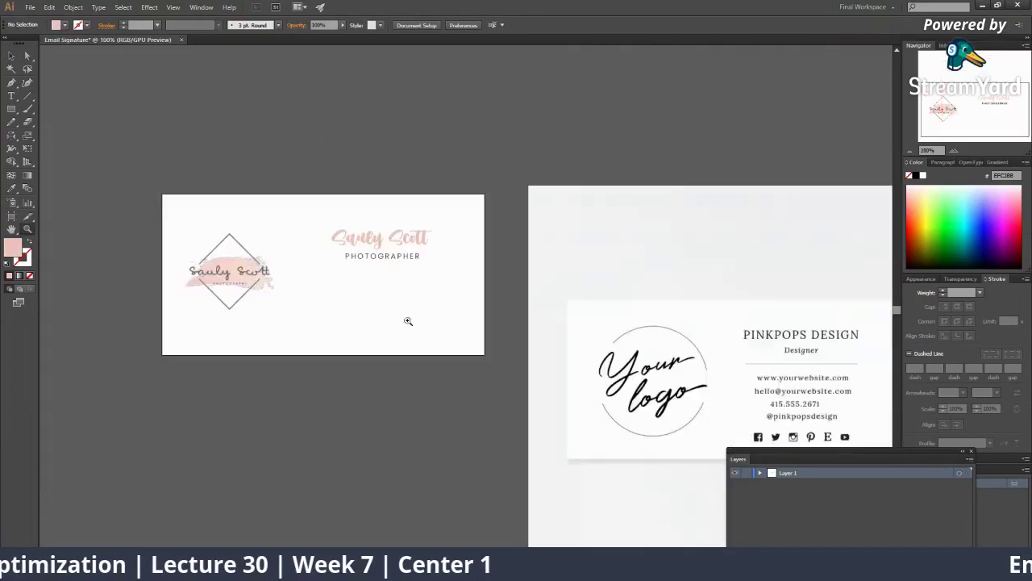
{"action": "left_click", "coordinate": [406, 320], "text": "ctrl"}
{"action": "left_click", "coordinate": [510, 302]}
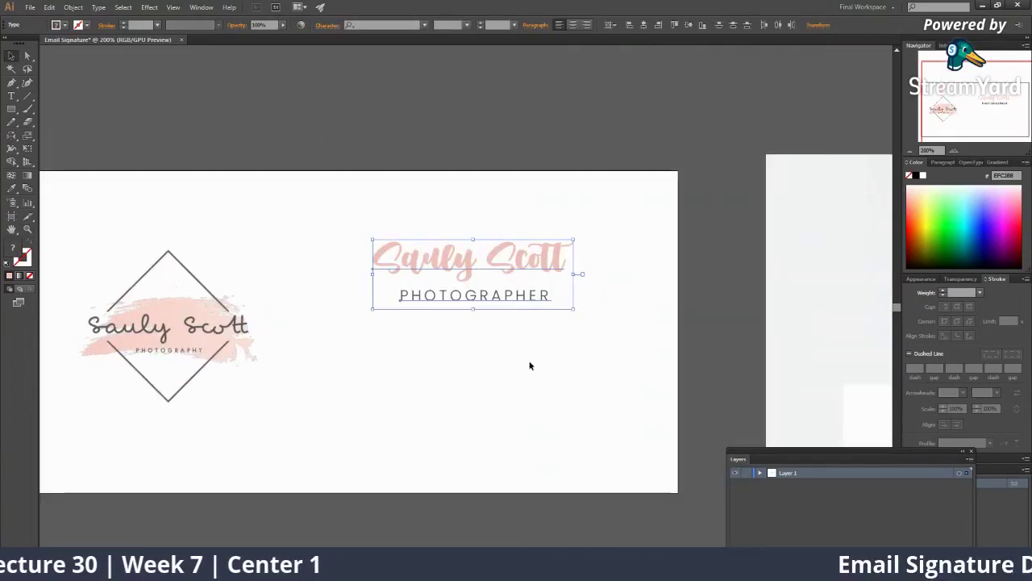
{"action": "left_click", "coordinate": [498, 338]}
{"action": "key", "text": "ctrl+1"}
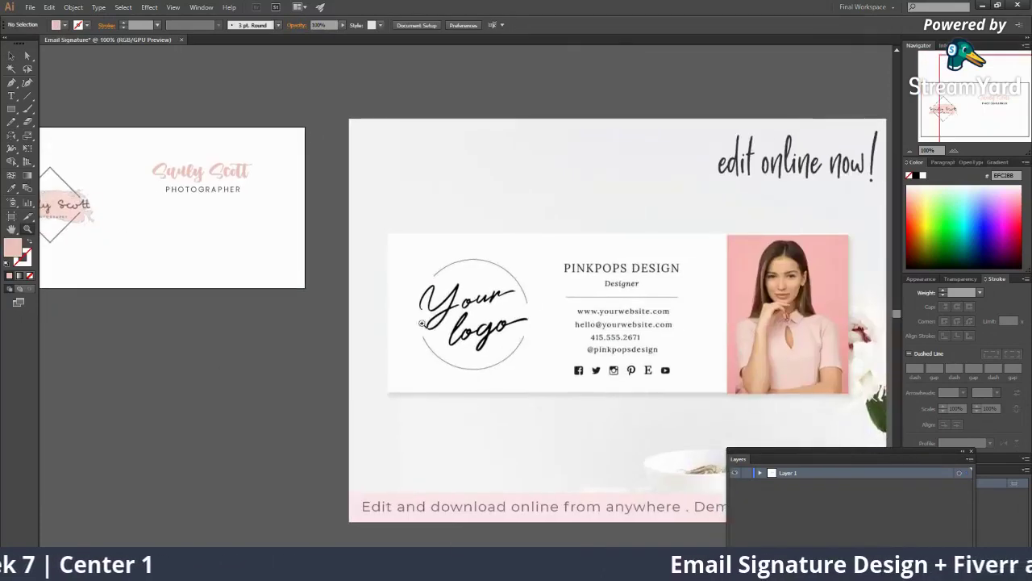
Step: Draw a horizontal line with the Pen tool below PHOTOGRAPHER
{"action": "left_click", "coordinate": [319, 153]}
{"action": "left_click", "coordinate": [319, 154]}
{"action": "left_click", "coordinate": [266, 168]}
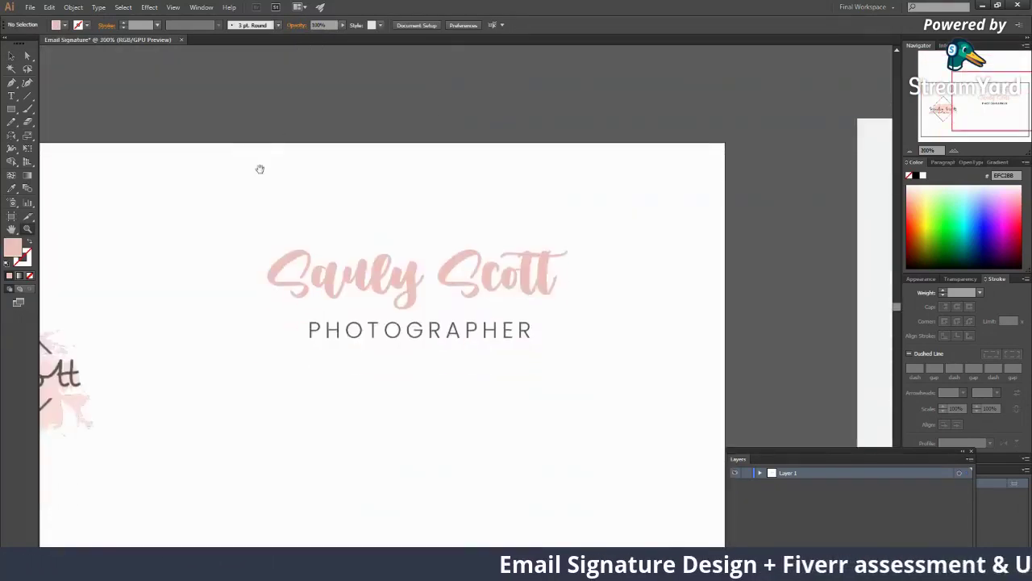
{"action": "left_click_drag", "start_coordinate": [259, 169], "coordinate": [311, 119]}
{"action": "key", "text": "p"}
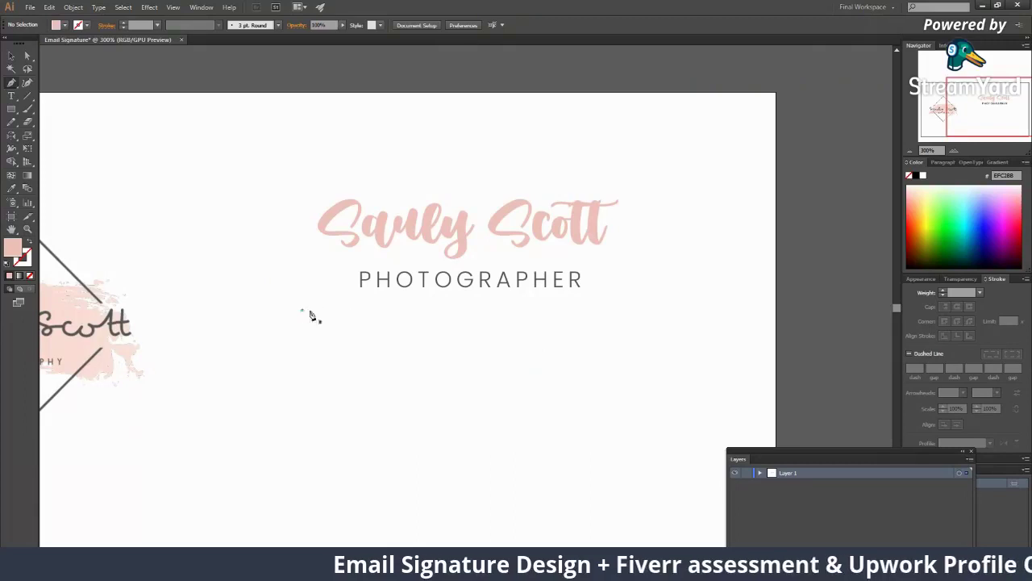
{"action": "left_click", "coordinate": [627, 310]}
{"action": "left_click", "coordinate": [517, 381], "text": "ctrl"}
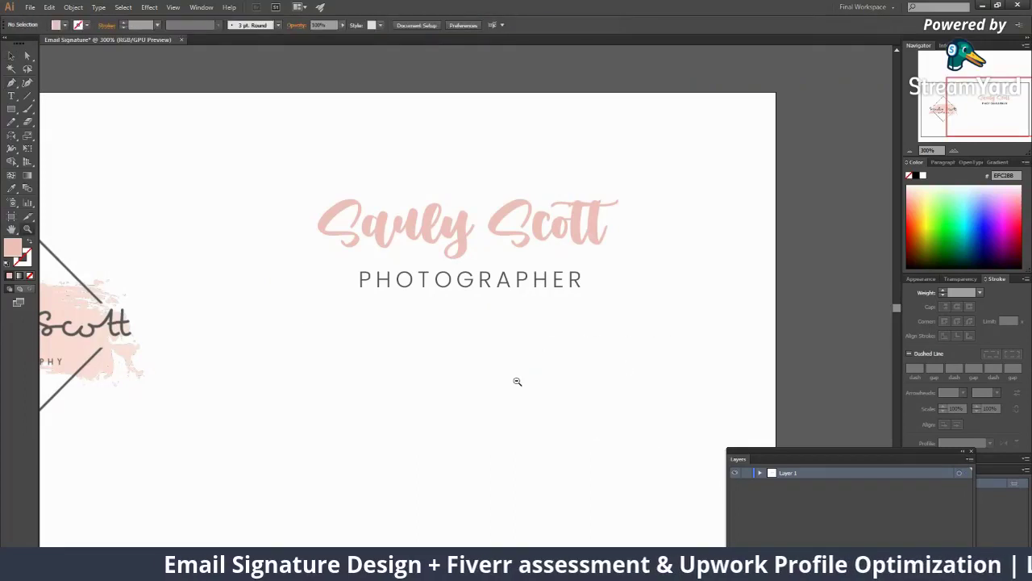
{"action": "left_click", "coordinate": [517, 381]}
{"action": "key", "text": "v"}
Step: Swap the line's fill to a 1 pt stroke so it shows as a pink divider
{"action": "left_click_drag", "start_coordinate": [566, 305], "coordinate": [461, 219]}
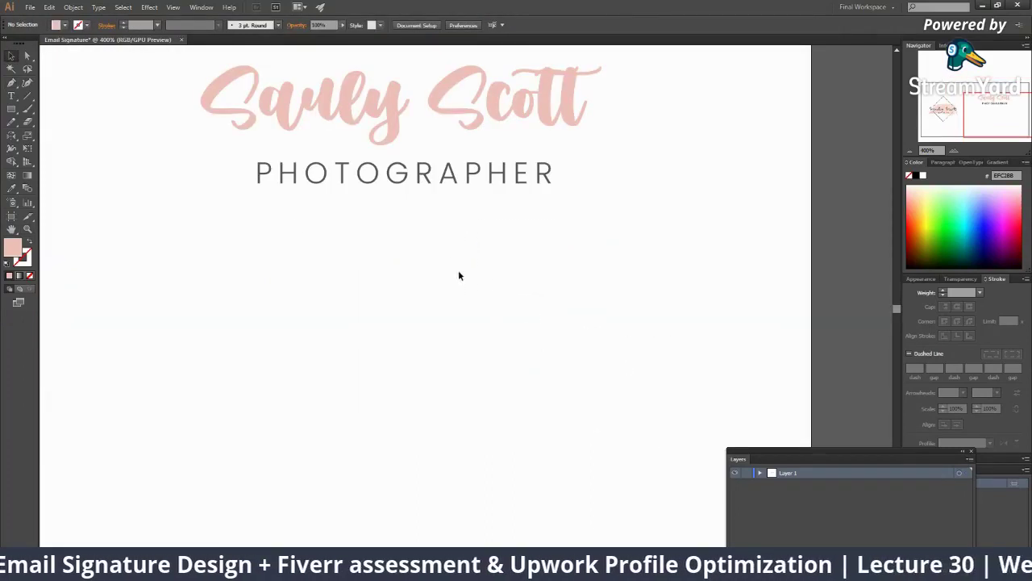
{"action": "left_click_drag", "start_coordinate": [459, 276], "coordinate": [378, 212]}
{"action": "scroll", "coordinate": [479, 306], "scroll_direction": "down", "scroll_amount": 2}
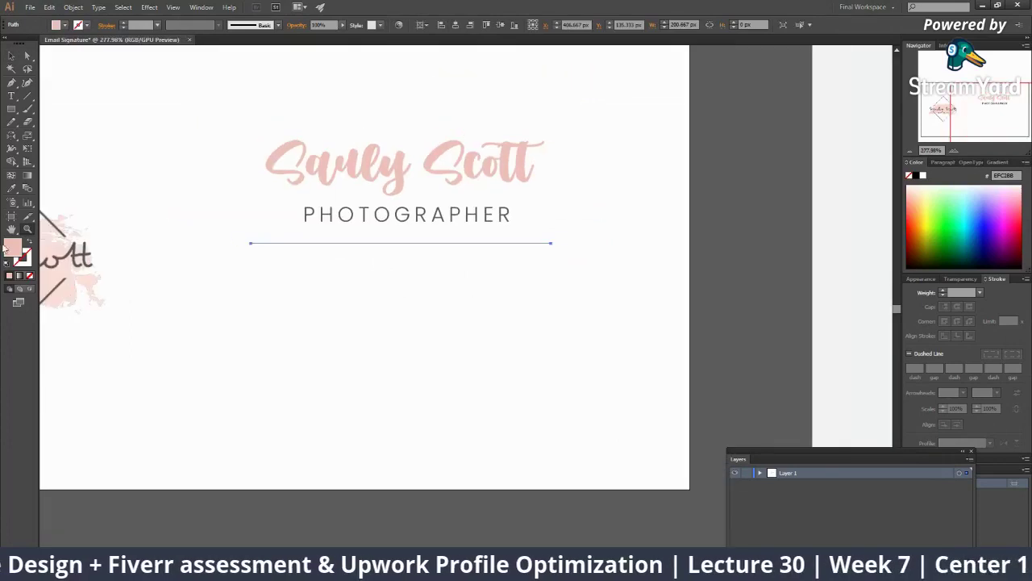
{"action": "left_click", "coordinate": [22, 247]}
{"action": "left_click", "coordinate": [374, 335]}
{"action": "key", "text": "ctrl+minus"}
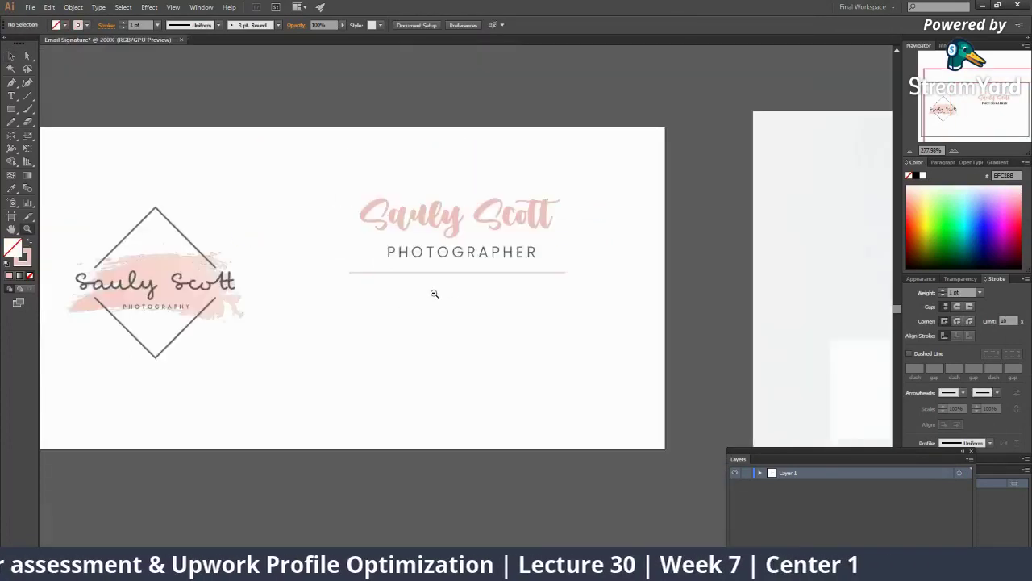
{"action": "key", "text": "ctrl+equal"}
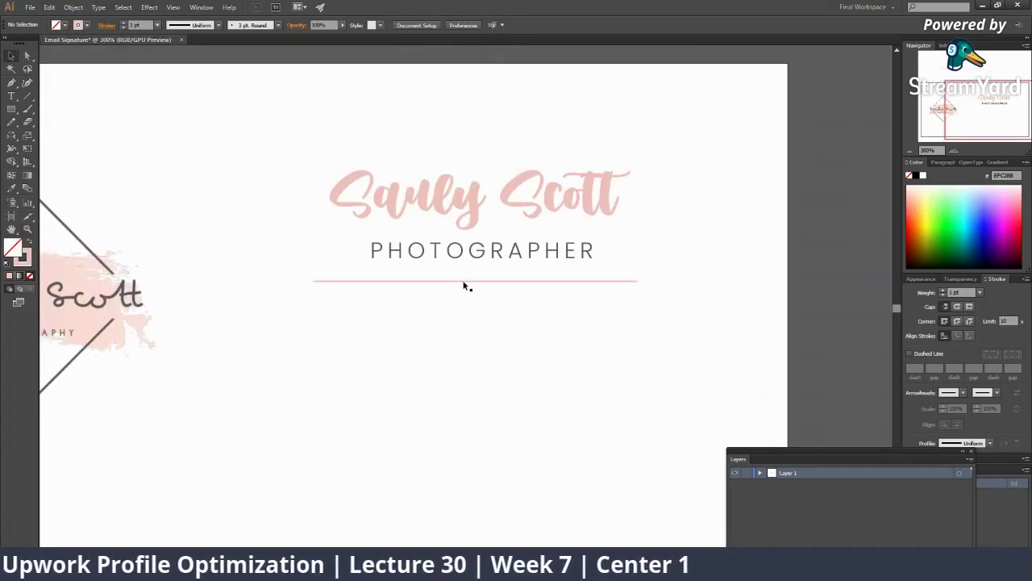
Step: Recolour the divider line dark grey 575759
{"action": "left_click", "coordinate": [464, 285]}
{"action": "key", "text": "z"}
{"action": "left_click", "coordinate": [444, 302], "text": "alt"}
{"action": "left_click", "coordinate": [445, 301], "text": "alt"}
{"action": "left_click", "coordinate": [505, 339], "text": "alt"}
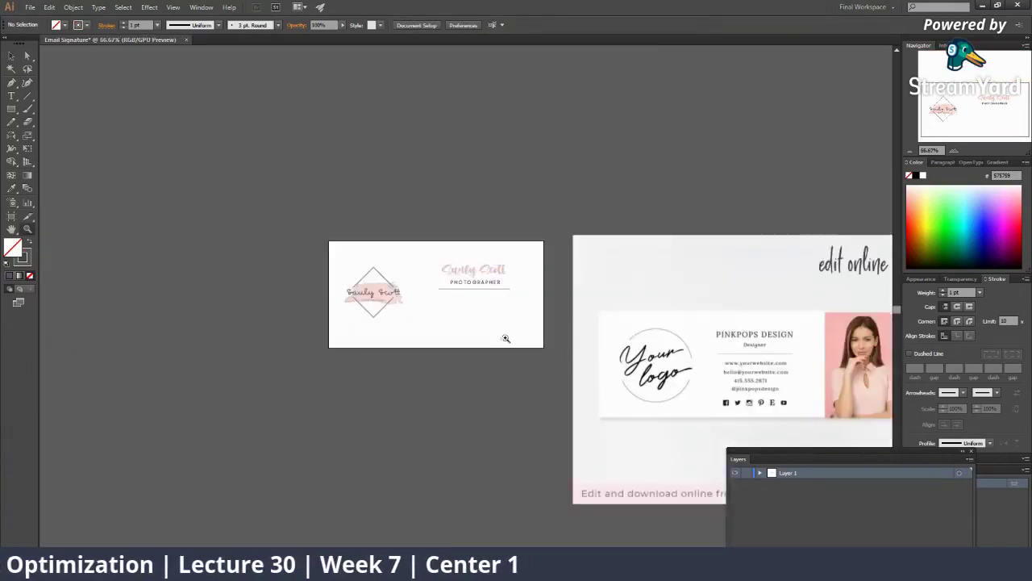
{"action": "left_click", "coordinate": [418, 304], "text": "alt"}
Step: Zoom in to 300% on the name, title and divider
{"action": "left_click", "coordinate": [376, 287]}
{"action": "left_click", "coordinate": [406, 242], "text": "alt"}
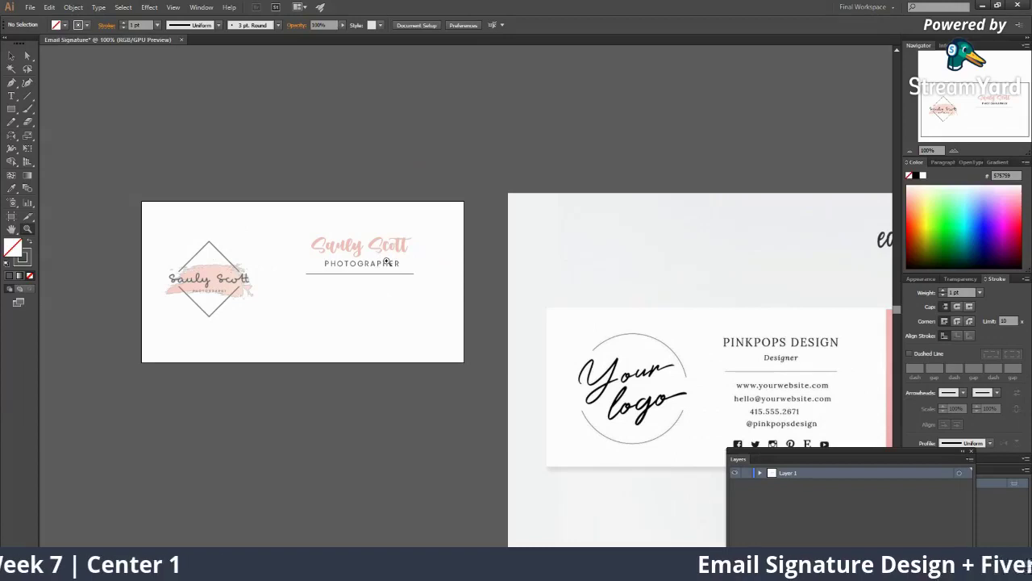
{"action": "left_click", "coordinate": [411, 292]}
{"action": "left_click", "coordinate": [428, 300]}
{"action": "left_click", "coordinate": [460, 310], "text": "alt"}
{"action": "left_click", "coordinate": [492, 315], "text": "alt"}
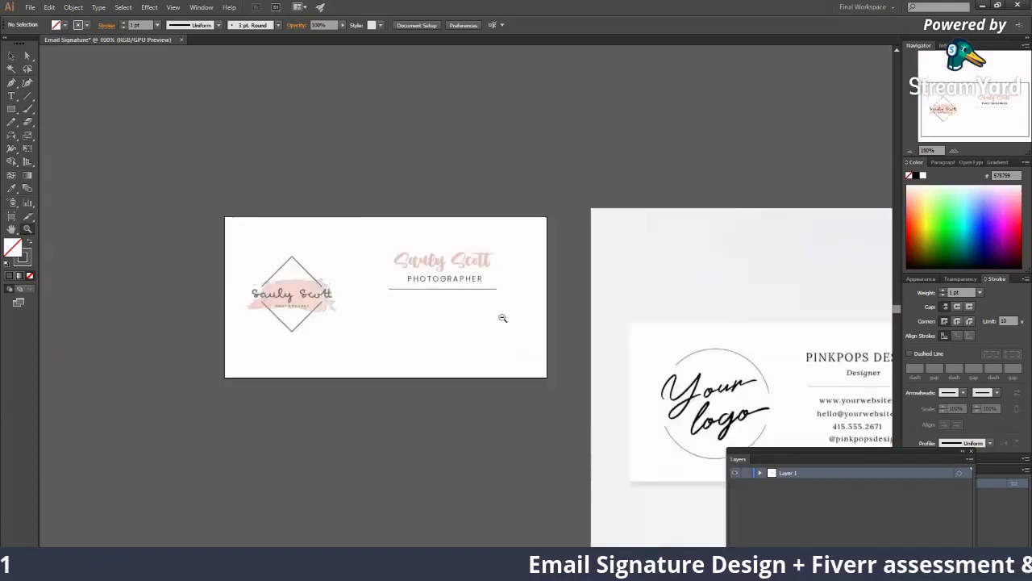
{"action": "left_click", "coordinate": [496, 316], "text": "alt"}
{"action": "left_click", "coordinate": [480, 308], "text": "alt"}
{"action": "left_click", "coordinate": [480, 308]}
{"action": "left_click", "coordinate": [299, 286]}
{"action": "left_click", "coordinate": [253, 271]}
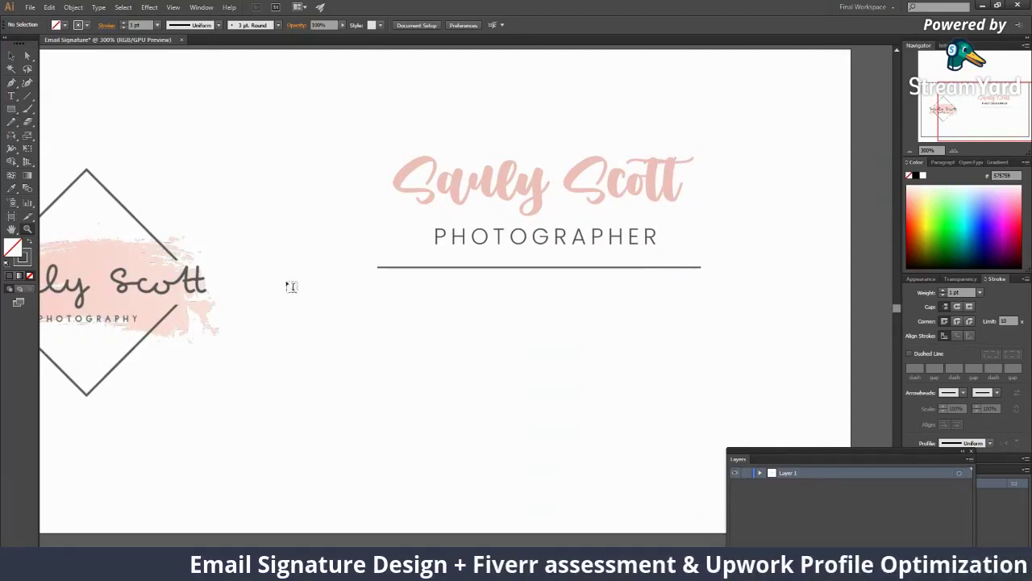
Step: Type the website address as a new line below the divider and move it lower
{"action": "key", "text": "t"}
{"action": "left_click", "coordinate": [387, 306]}
{"action": "type", "text": "W"}
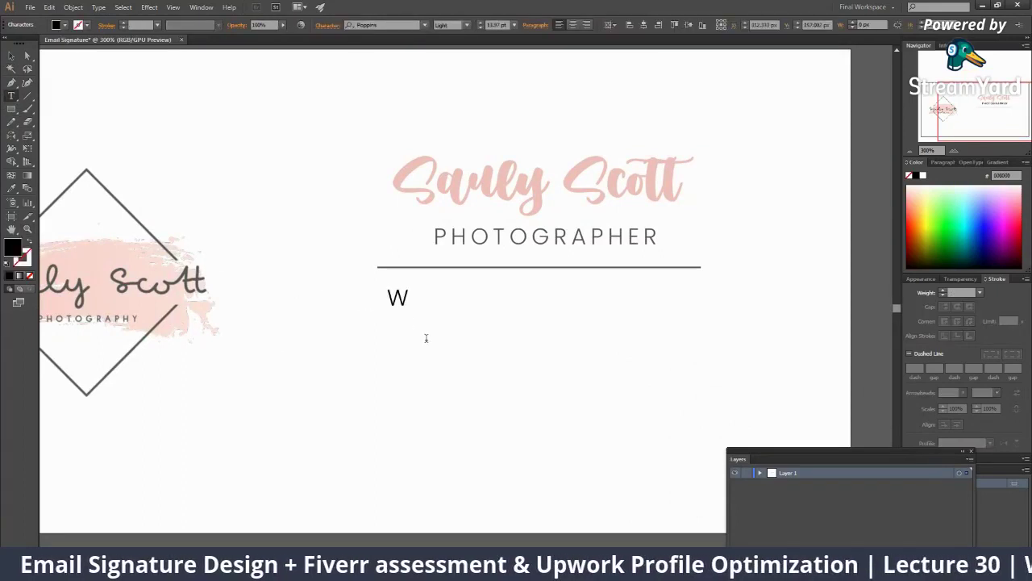
{"action": "type", "text": "WW.S"}
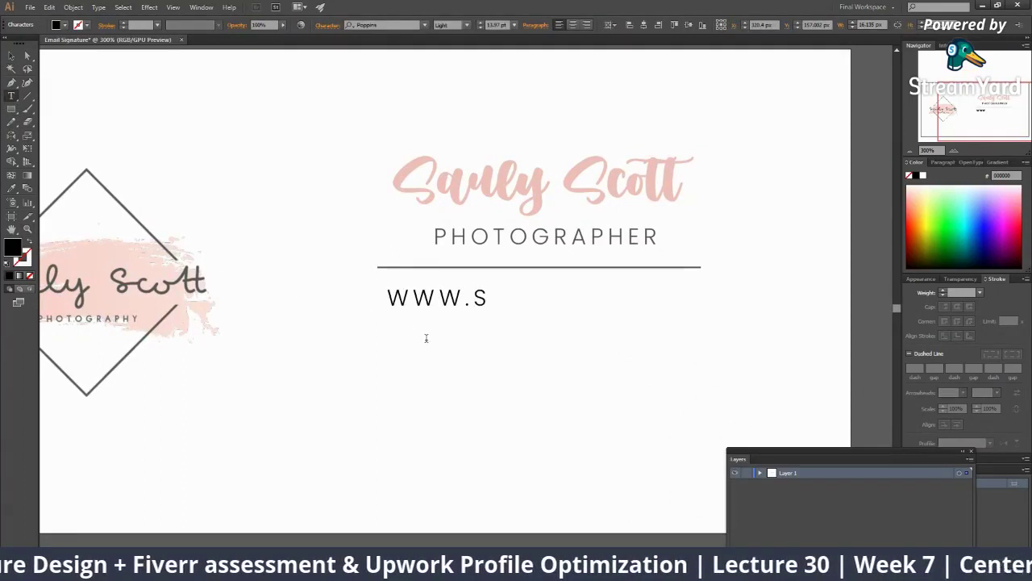
{"action": "type", "text": "AULYSCO"}
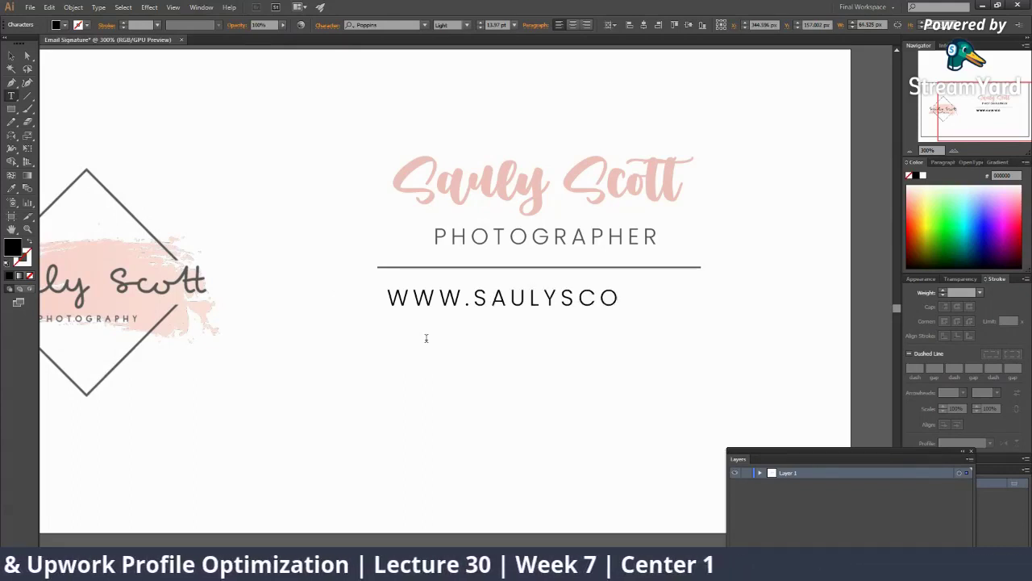
{"action": "type", "text": "CP"}
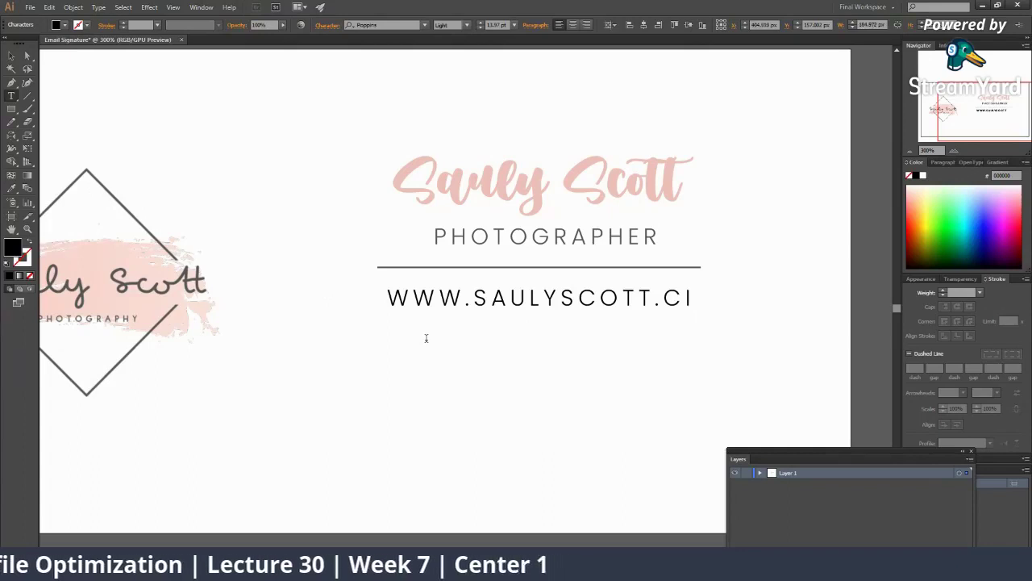
{"action": "key", "text": "BackSpace"}
{"action": "key", "text": "BackSpace"}
{"action": "type", "text": "OM"}
{"action": "key", "text": "Escape"}
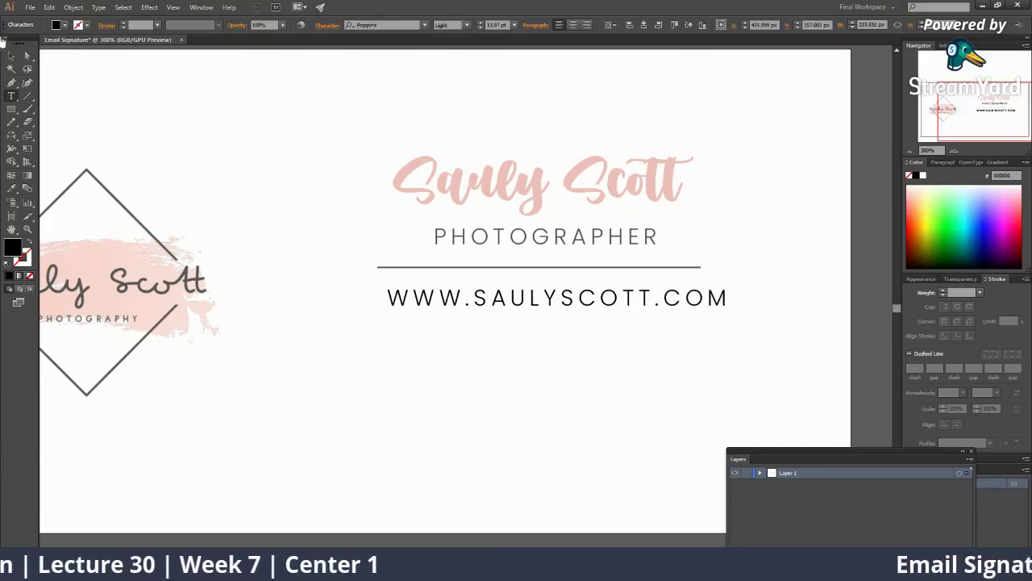
{"action": "left_click_drag", "start_coordinate": [391, 301], "coordinate": [380, 325]}
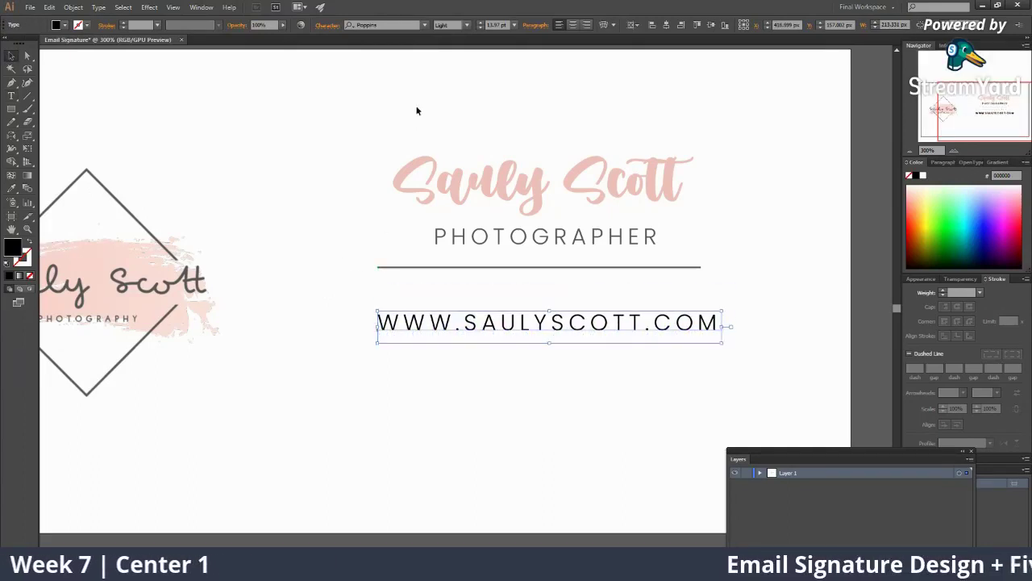
Step: Set PHOTOGRAPHER to 12 pt and recentre it
{"action": "left_click", "coordinate": [535, 233]}
{"action": "left_click", "coordinate": [481, 27]}
{"action": "left_click", "coordinate": [481, 27]}
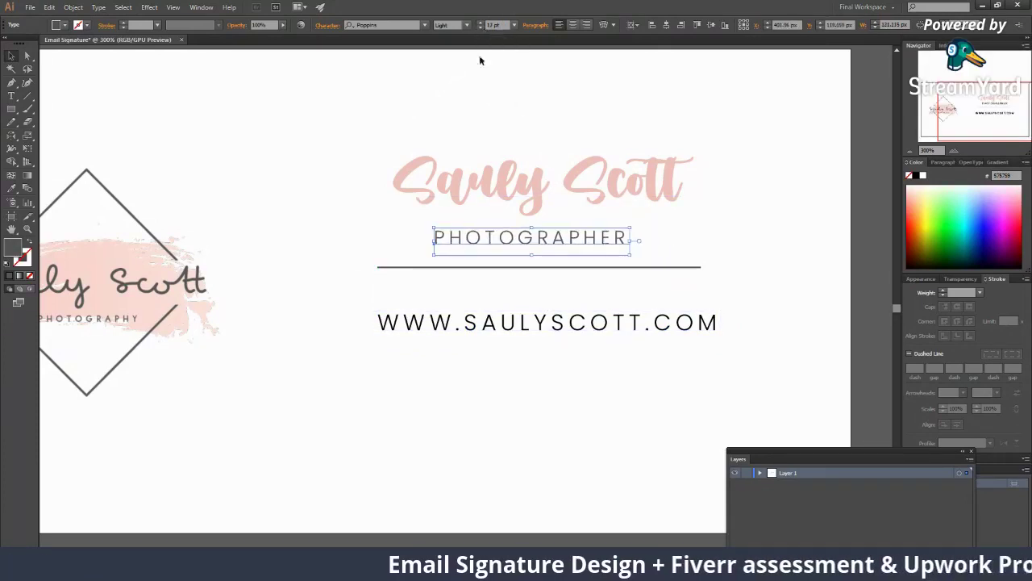
{"action": "left_click_drag", "start_coordinate": [550, 239], "coordinate": [557, 240]}
Step: Reduce the website line's font size four steps and move it up slightly
{"action": "left_click", "coordinate": [480, 332]}
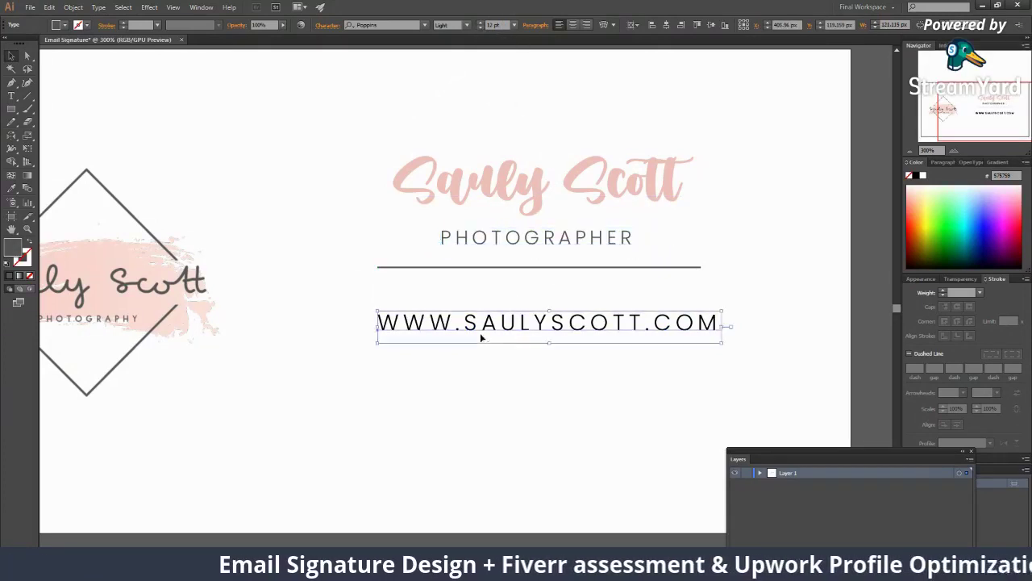
{"action": "left_click", "coordinate": [480, 29]}
{"action": "left_click", "coordinate": [481, 29]}
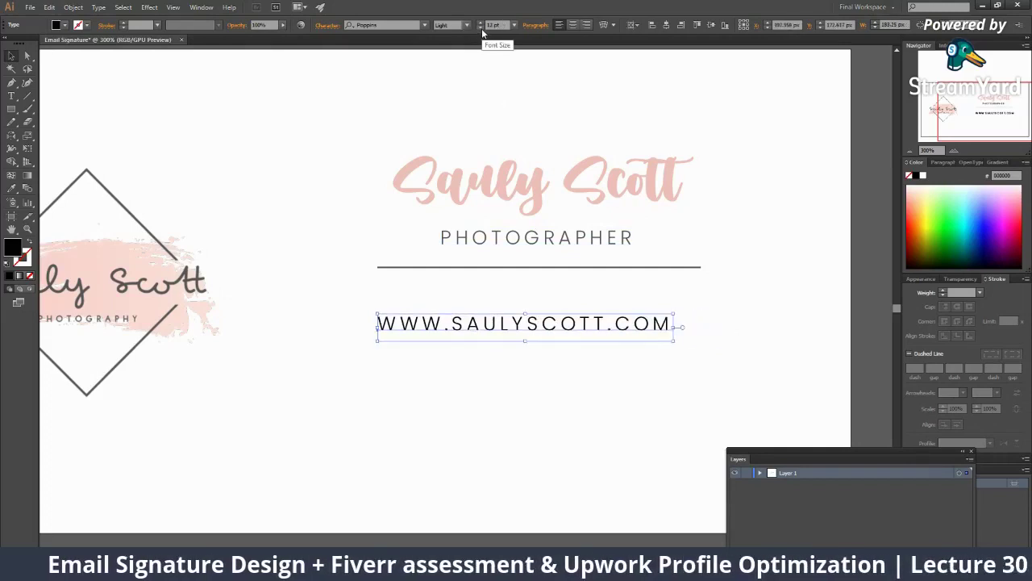
{"action": "left_click", "coordinate": [481, 29]}
{"action": "left_click", "coordinate": [481, 28]}
{"action": "left_click", "coordinate": [538, 405]}
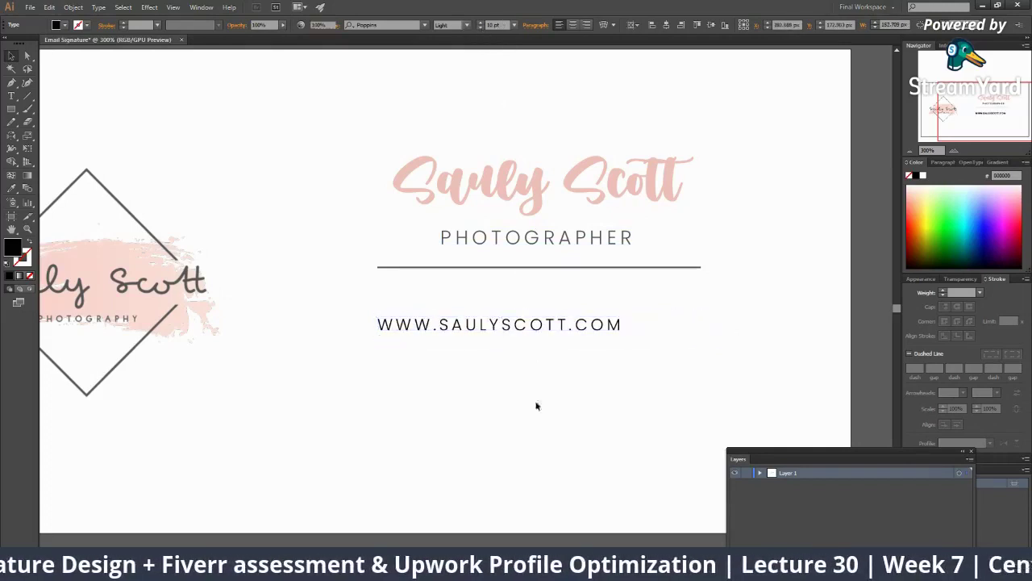
{"action": "left_click_drag", "start_coordinate": [514, 334], "coordinate": [517, 330]}
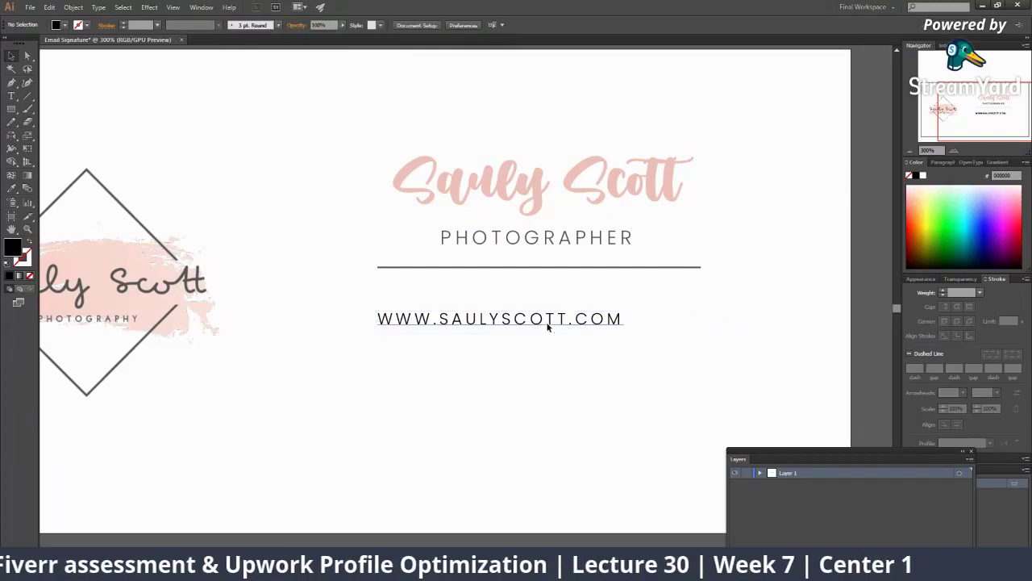
Step: Duplicate the website line below and turn off All Caps on the lines
{"action": "mouse_move", "coordinate": [523, 336]}
{"action": "left_mouse_down"}
{"action": "mouse_move", "coordinate": [579, 414]}
{"action": "mouse_move", "coordinate": [564, 395]}
{"action": "left_mouse_up"}
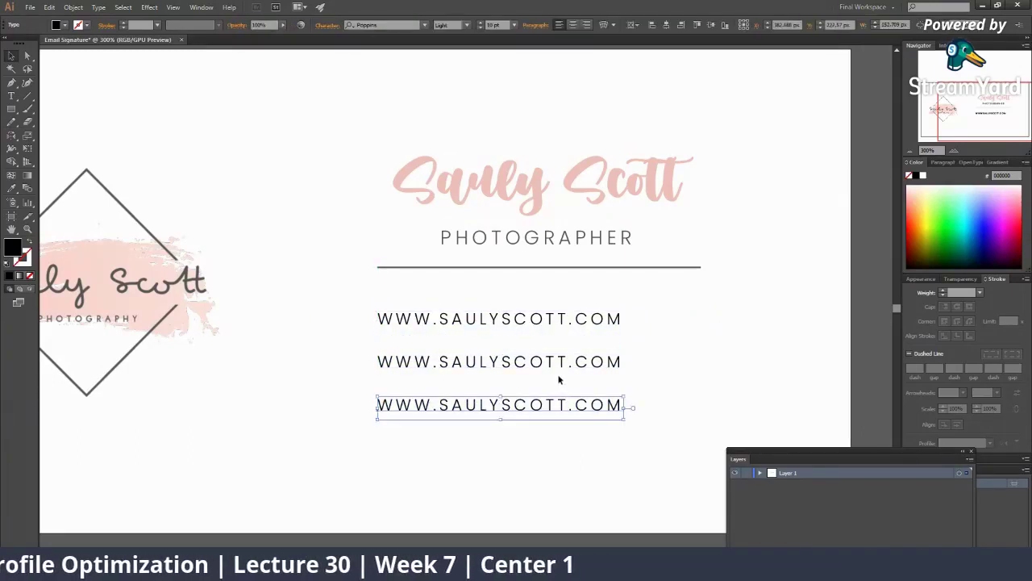
{"action": "left_click", "coordinate": [552, 363], "text": "shift"}
{"action": "left_click", "coordinate": [553, 323], "text": "shift"}
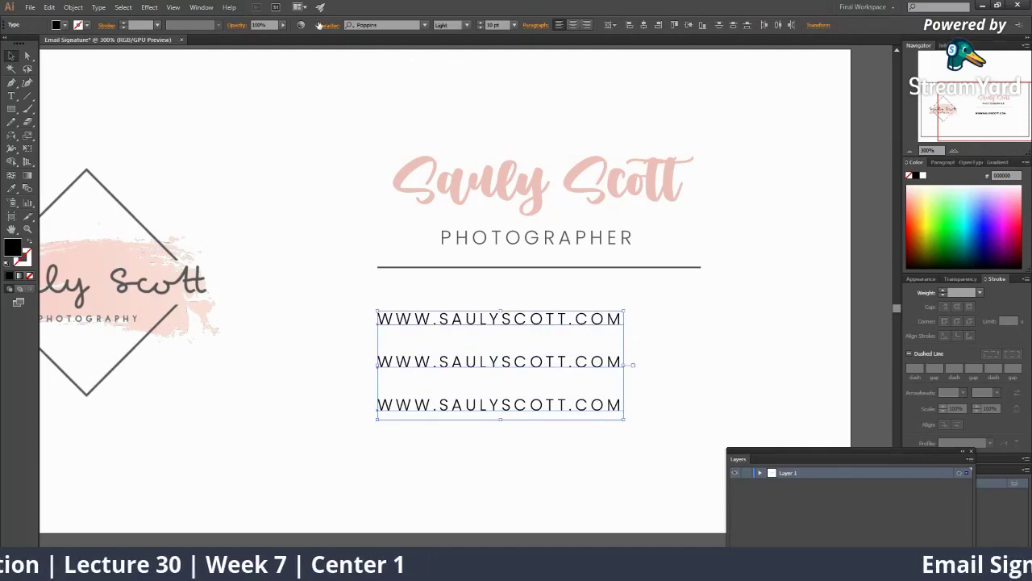
{"action": "left_click", "coordinate": [327, 25]}
{"action": "left_click", "coordinate": [227, 159]}
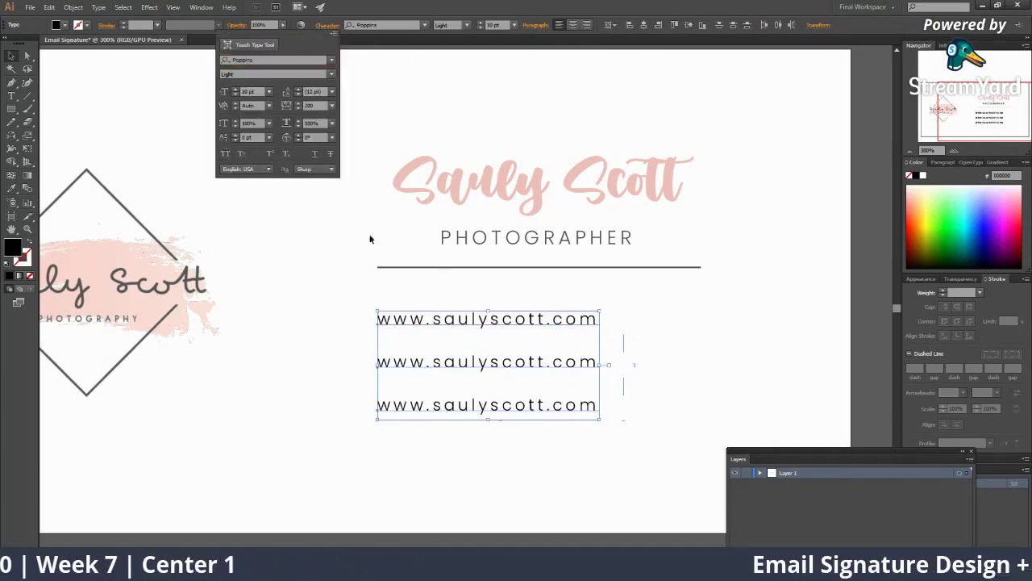
{"action": "left_click", "coordinate": [524, 284]}
{"action": "left_click", "coordinate": [524, 284]}
Step: Set the letter spacing of all three website lines to 0
{"action": "left_click", "coordinate": [521, 321]}
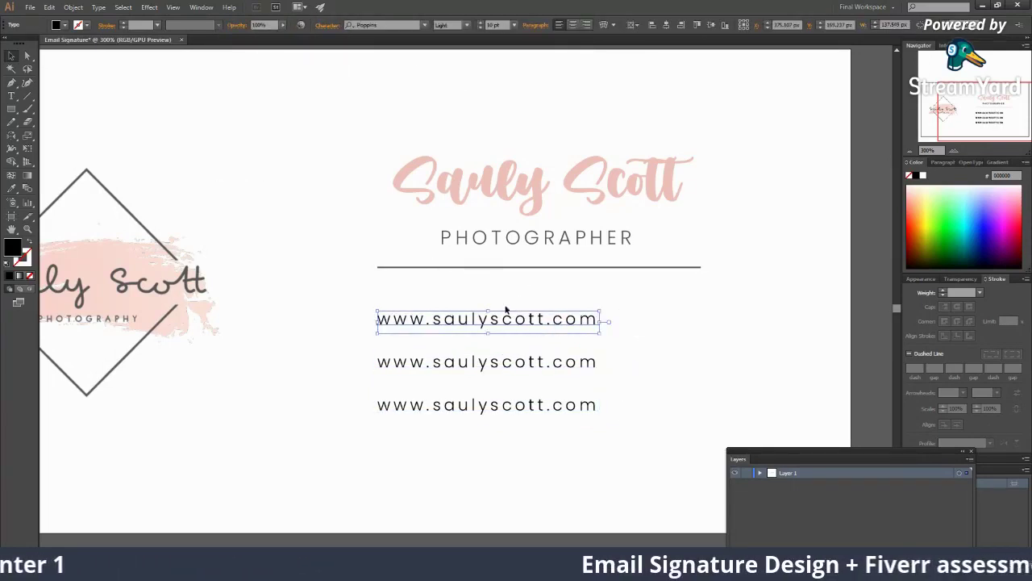
{"action": "left_click", "coordinate": [517, 365], "text": "shift"}
{"action": "left_click", "coordinate": [534, 406], "text": "shift"}
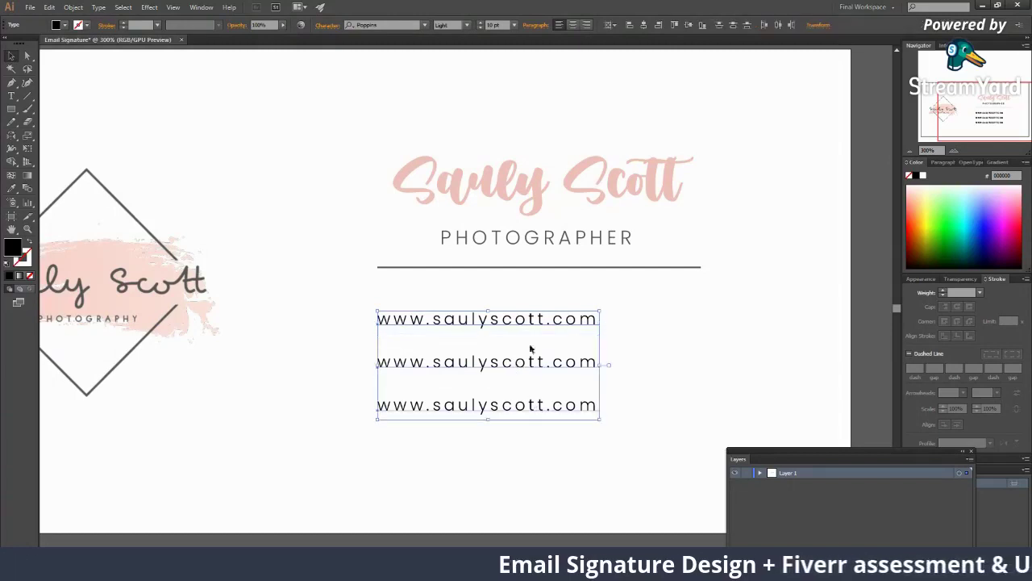
{"action": "left_click", "coordinate": [327, 25]}
{"action": "left_click", "coordinate": [331, 106]}
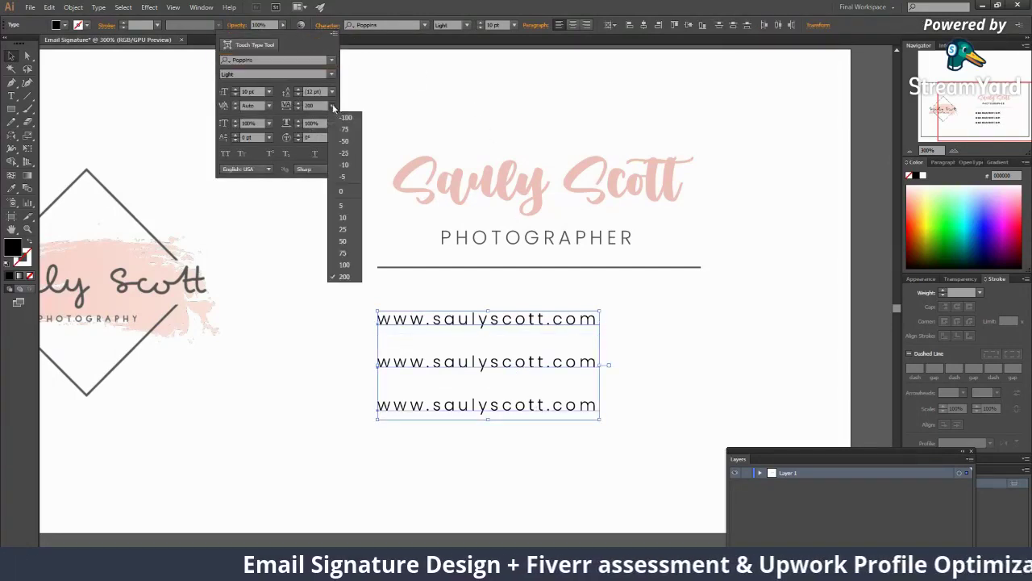
{"action": "left_click", "coordinate": [356, 188]}
{"action": "left_click", "coordinate": [581, 368]}
{"action": "left_click", "coordinate": [581, 369]}
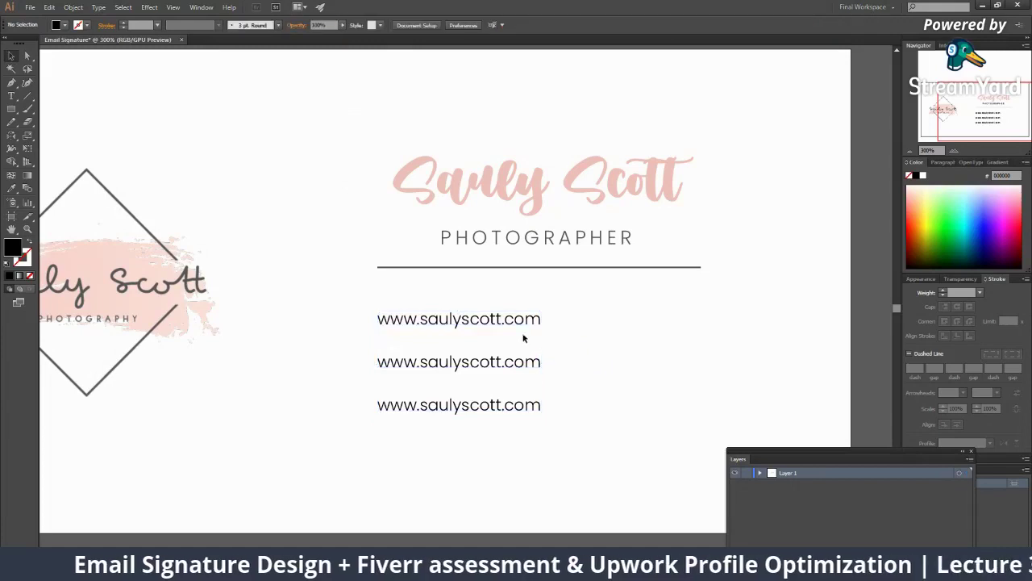
Step: Enlarge all three website lines to 12 pt
{"action": "left_click", "coordinate": [516, 322]}
{"action": "left_click", "coordinate": [499, 360], "text": "shift"}
{"action": "left_click", "coordinate": [502, 407], "text": "shift"}
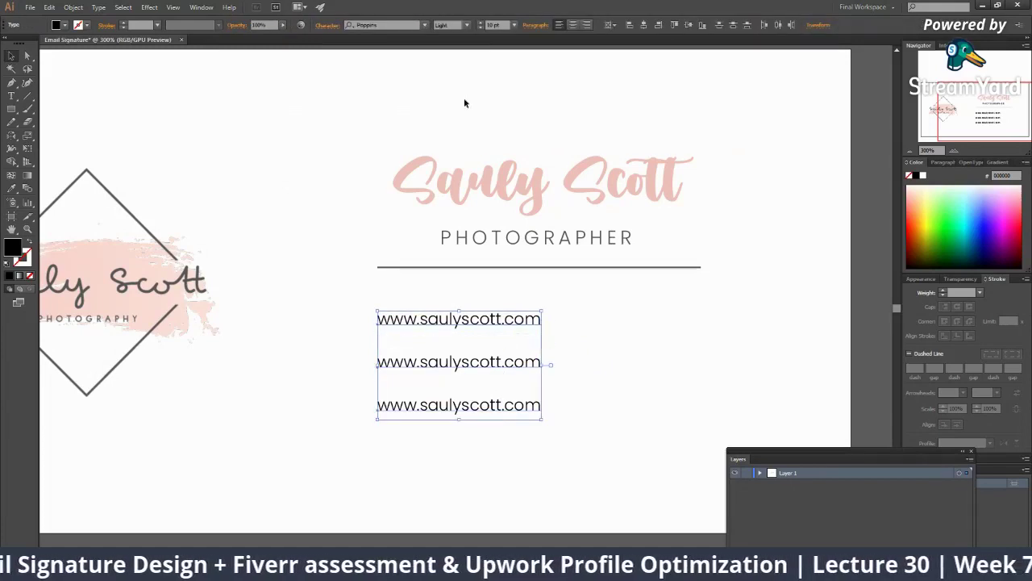
{"action": "left_click", "coordinate": [482, 25]}
{"action": "left_click", "coordinate": [481, 25]}
{"action": "left_click", "coordinate": [596, 302]}
Step: Lower the third website line and distribute the three website lines vertically by center
{"action": "left_click_drag", "start_coordinate": [513, 403], "coordinate": [513, 430]}
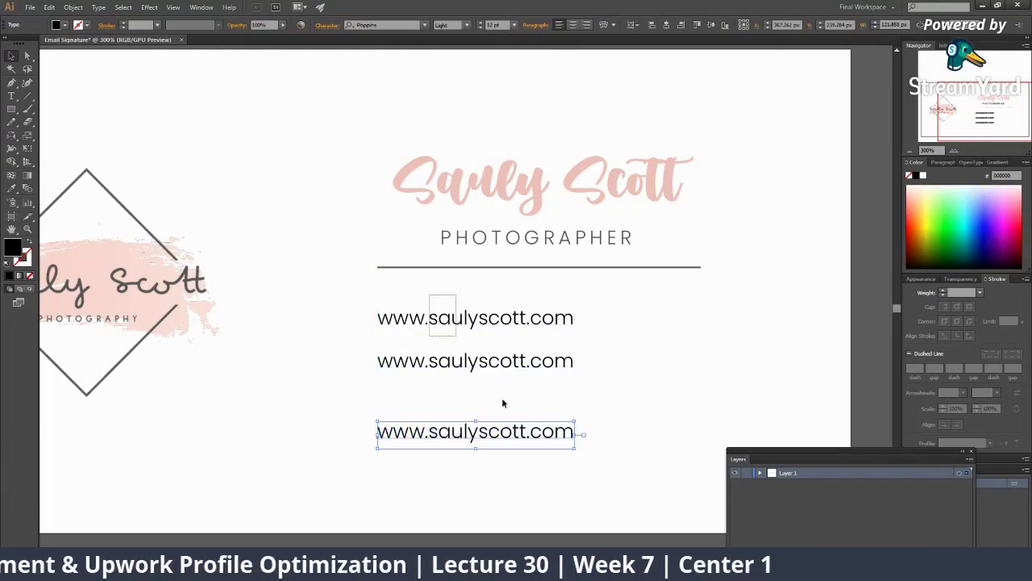
{"action": "left_click", "coordinate": [505, 361], "text": "shift"}
{"action": "left_click", "coordinate": [507, 318], "text": "shift"}
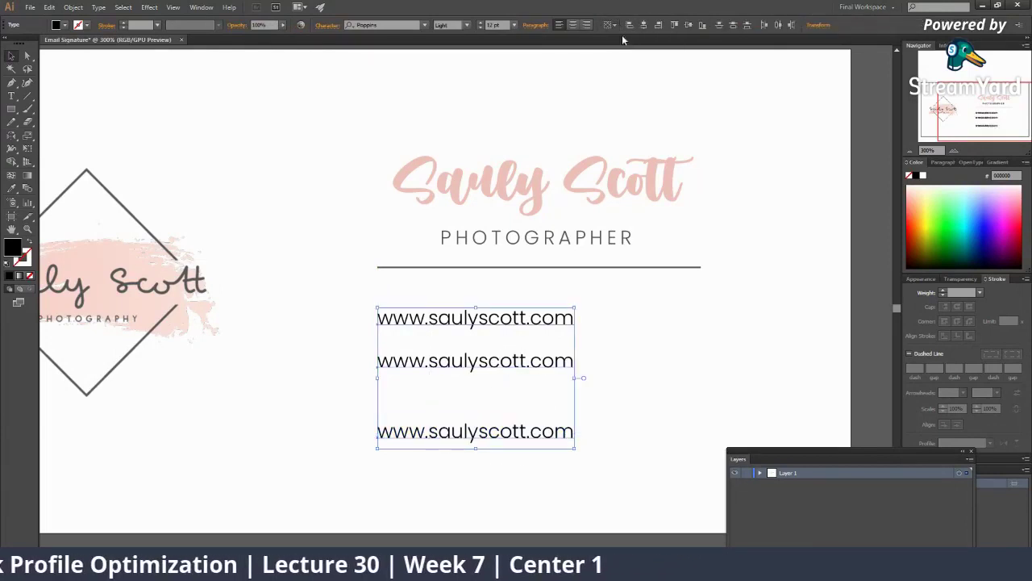
{"action": "left_click", "coordinate": [733, 25]}
{"action": "left_click", "coordinate": [585, 391]}
{"action": "left_click_drag", "start_coordinate": [585, 391], "coordinate": [589, 323]}
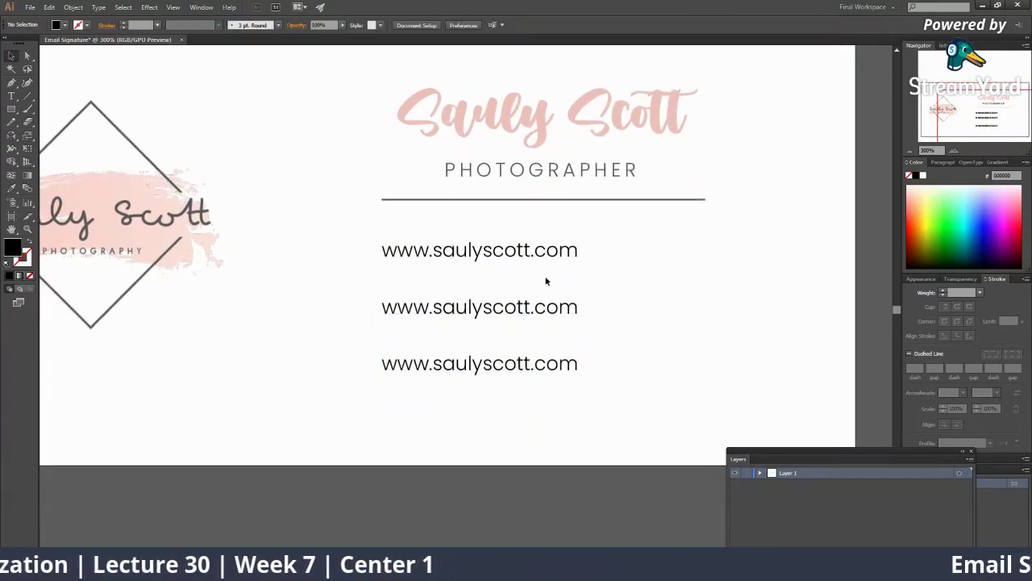
Step: Increase the tracking of all three website lines by two steps
{"action": "key", "text": "t"}
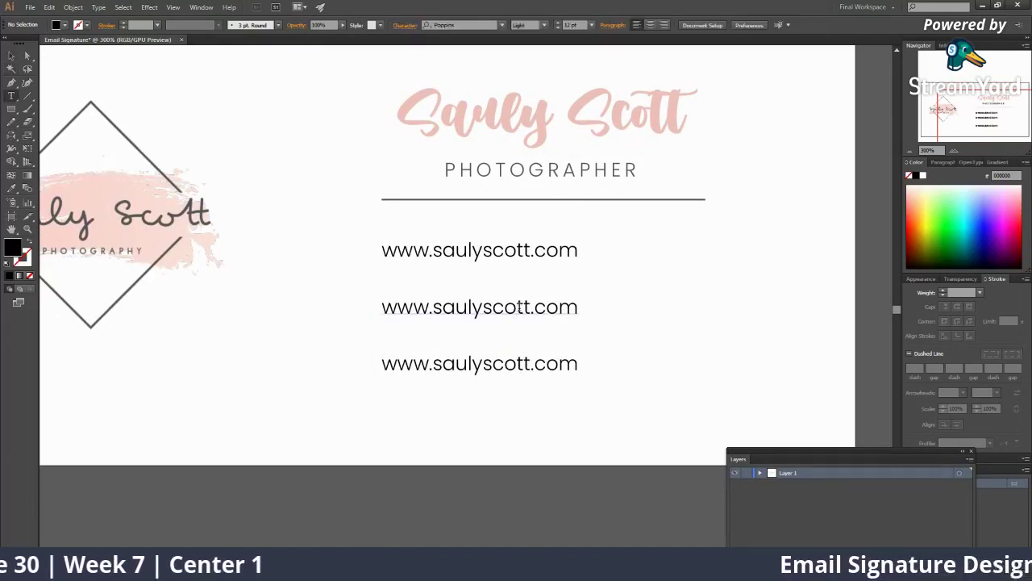
{"action": "key", "text": "v"}
{"action": "left_click", "coordinate": [529, 256]}
{"action": "left_click", "coordinate": [533, 313], "text": "shift"}
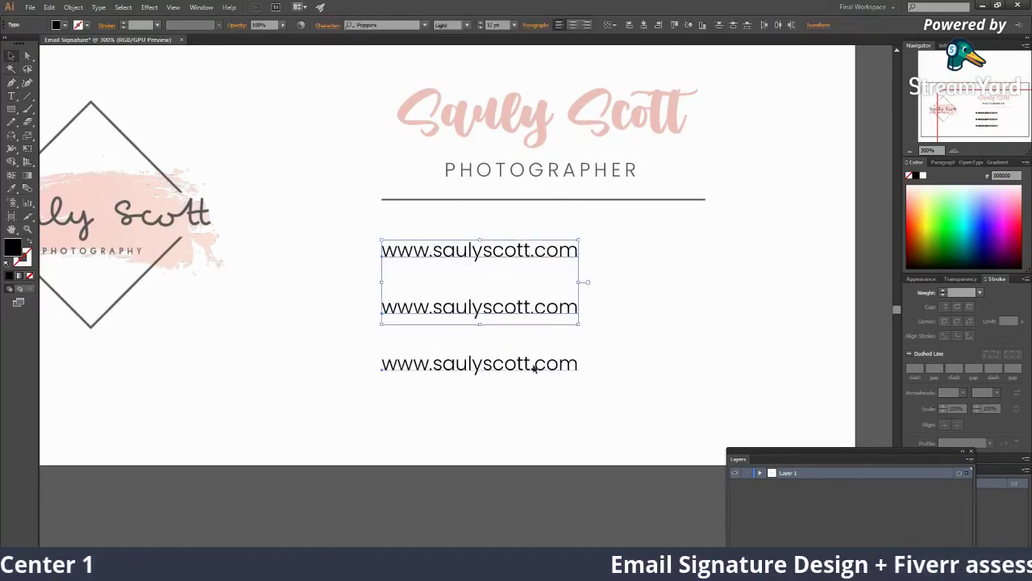
{"action": "left_click", "coordinate": [533, 364], "text": "shift"}
{"action": "left_click", "coordinate": [326, 25]}
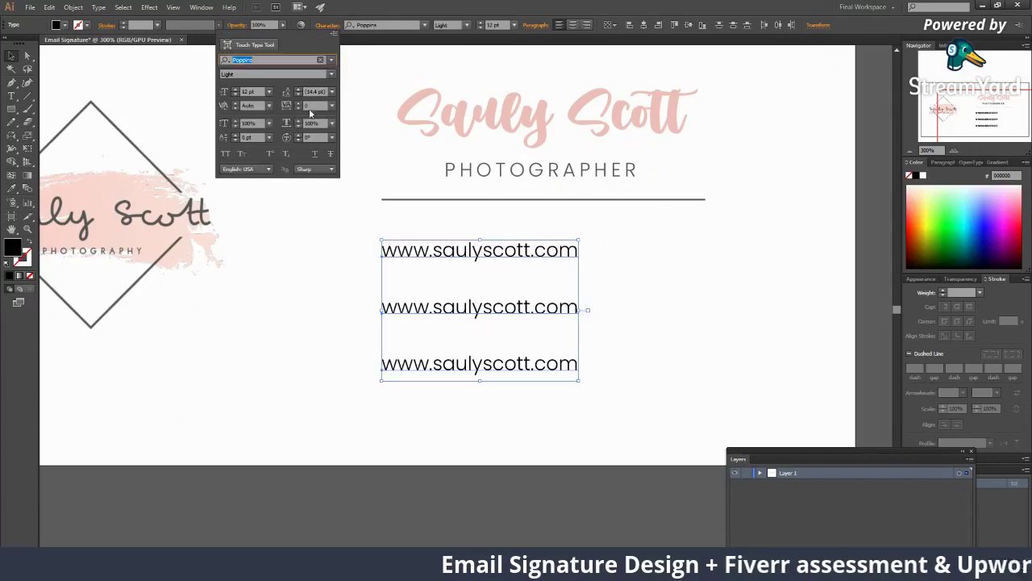
{"action": "left_click", "coordinate": [303, 106]}
{"action": "key", "text": "Up"}
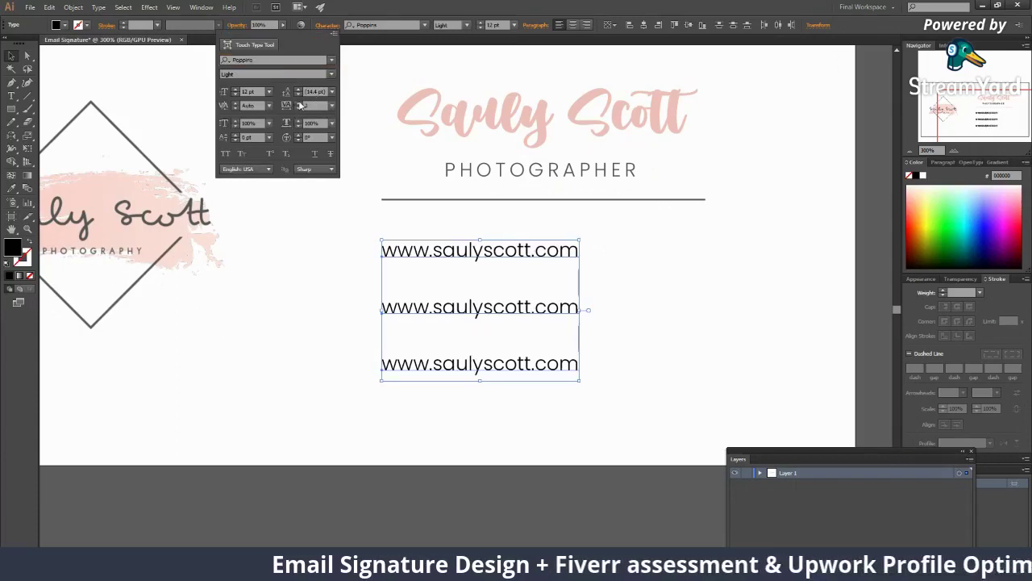
{"action": "key", "text": "Up"}
{"action": "key", "text": "Up"}
{"action": "key", "text": "Up"}
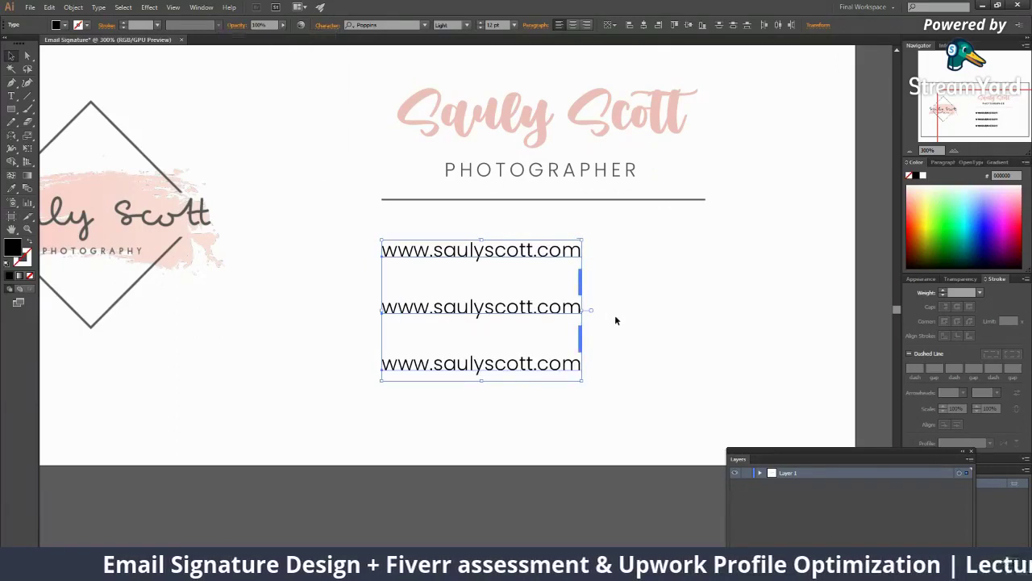
{"action": "left_click", "coordinate": [615, 315]}
{"action": "left_click", "coordinate": [522, 256]}
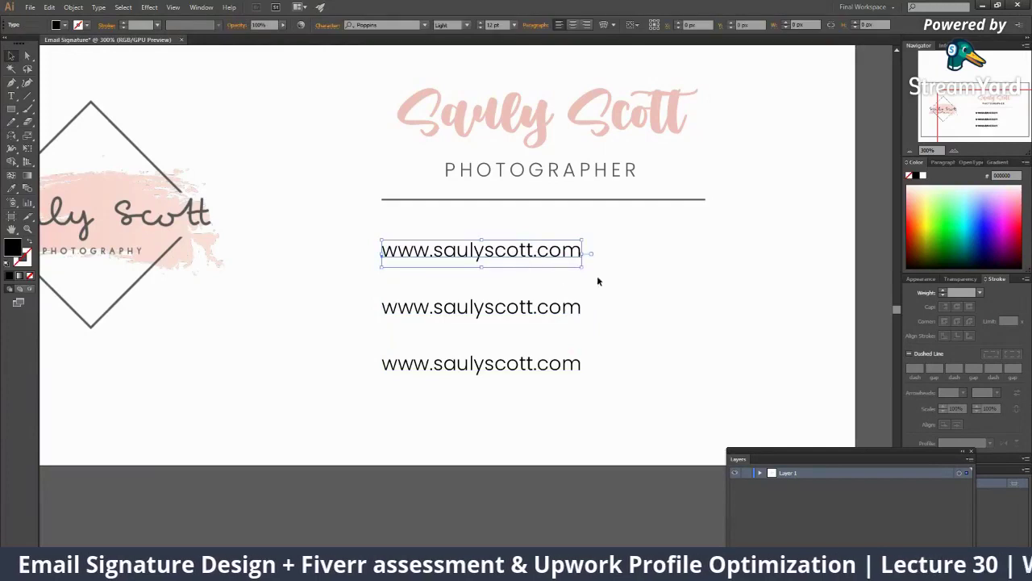
{"action": "left_click", "coordinate": [532, 310]}
{"action": "double_click", "coordinate": [532, 309]}
{"action": "key", "text": "BackSpace"}
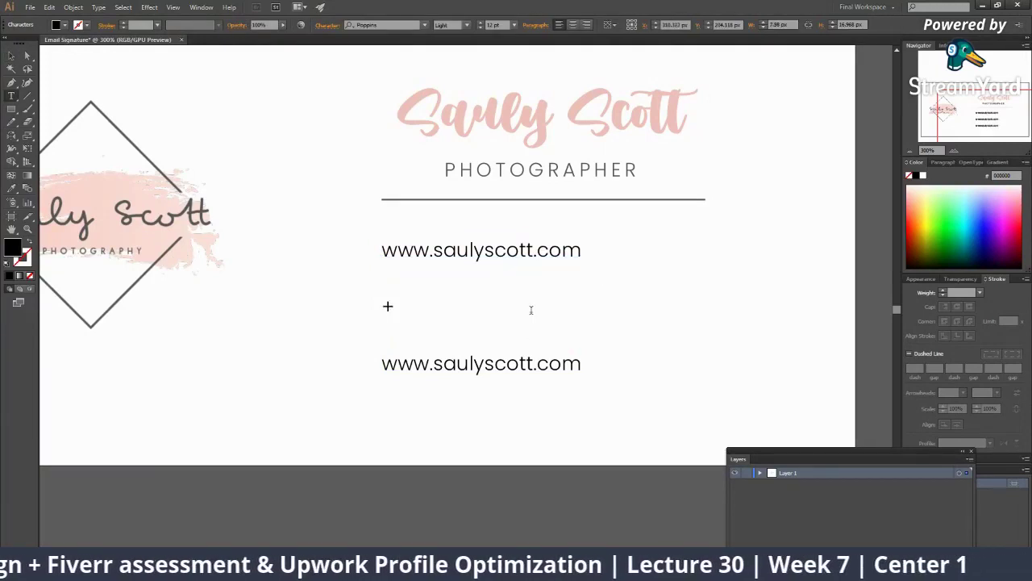
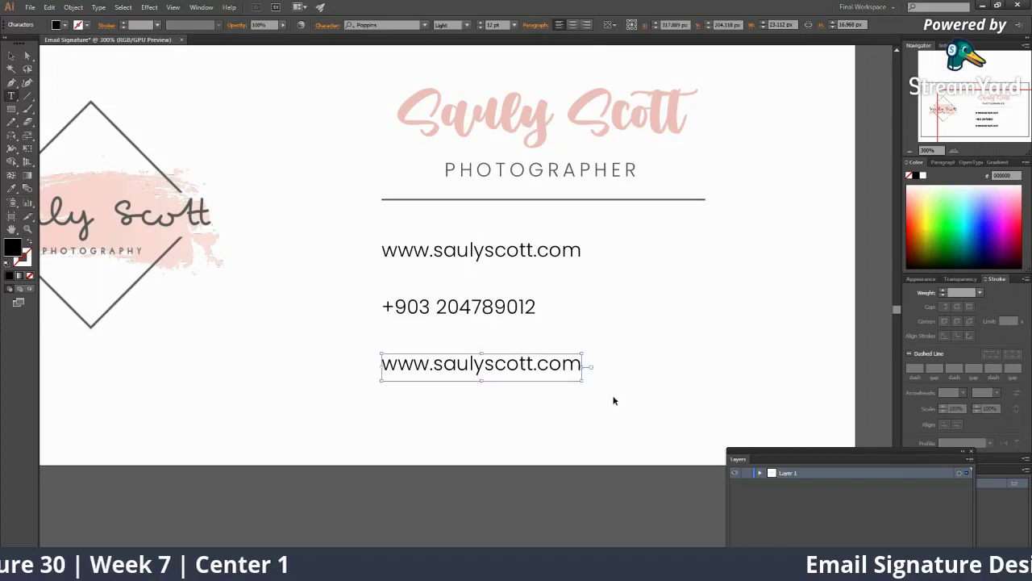
Step: Replace the repeated website line with the email address
{"action": "key", "text": "Return"}
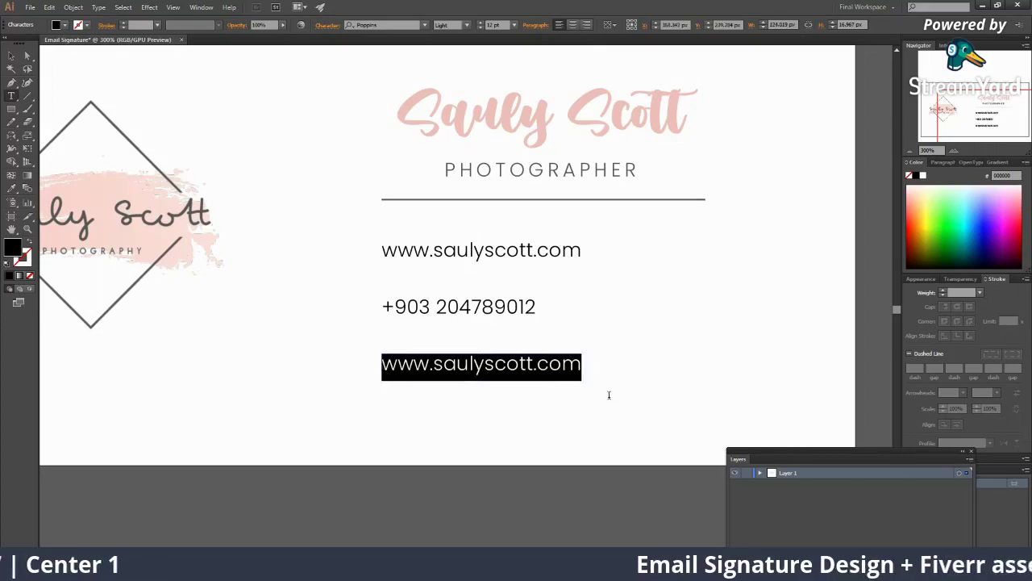
{"action": "type", "text": "Sa"}
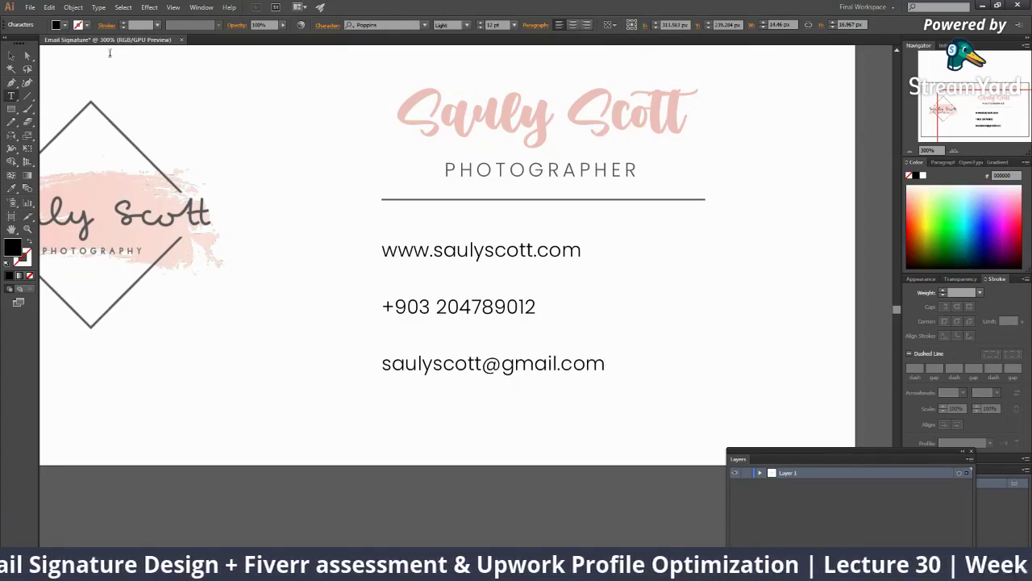
{"action": "left_click", "coordinate": [26, 56]}
{"action": "left_click", "coordinate": [533, 386]}
Step: Shift the heading, divider and contact lines slightly upward on the card
{"action": "scroll", "coordinate": [505, 336], "scroll_direction": "down", "scroll_amount": 3}
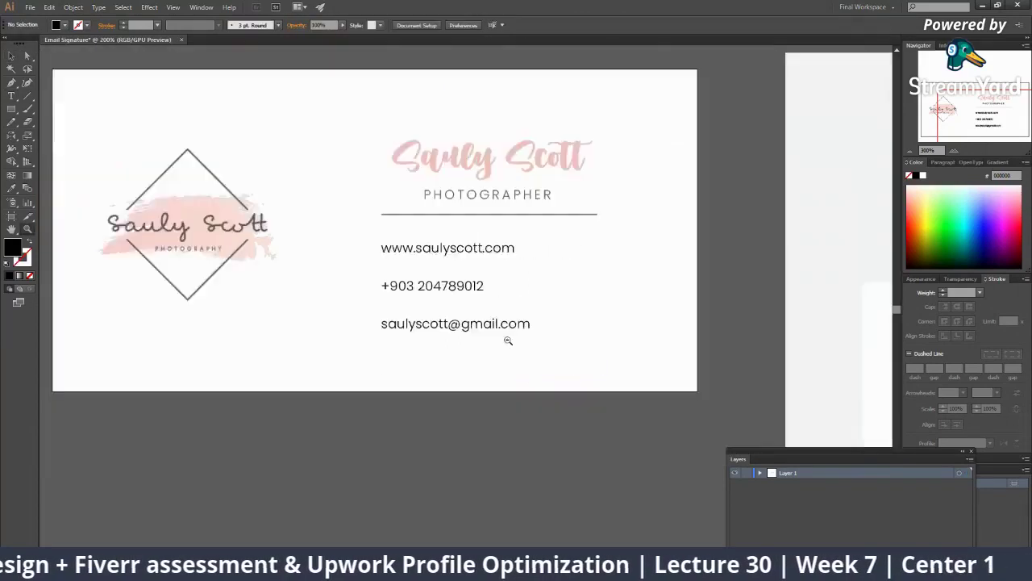
{"action": "scroll", "coordinate": [320, 164], "scroll_direction": "up", "scroll_amount": 3}
{"action": "left_click_drag", "start_coordinate": [290, 118], "coordinate": [433, 286]}
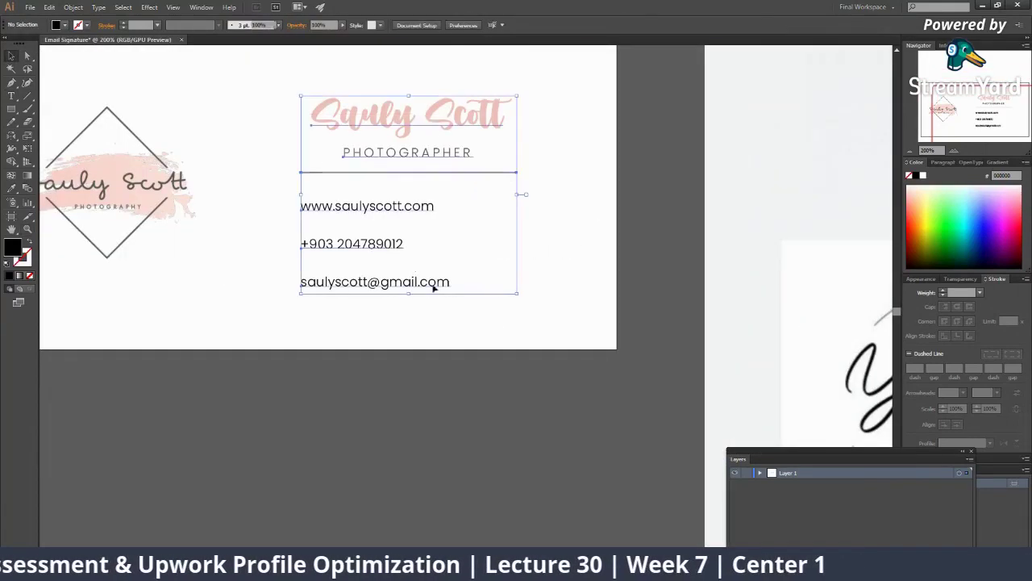
{"action": "left_click_drag", "start_coordinate": [390, 247], "coordinate": [387, 237]}
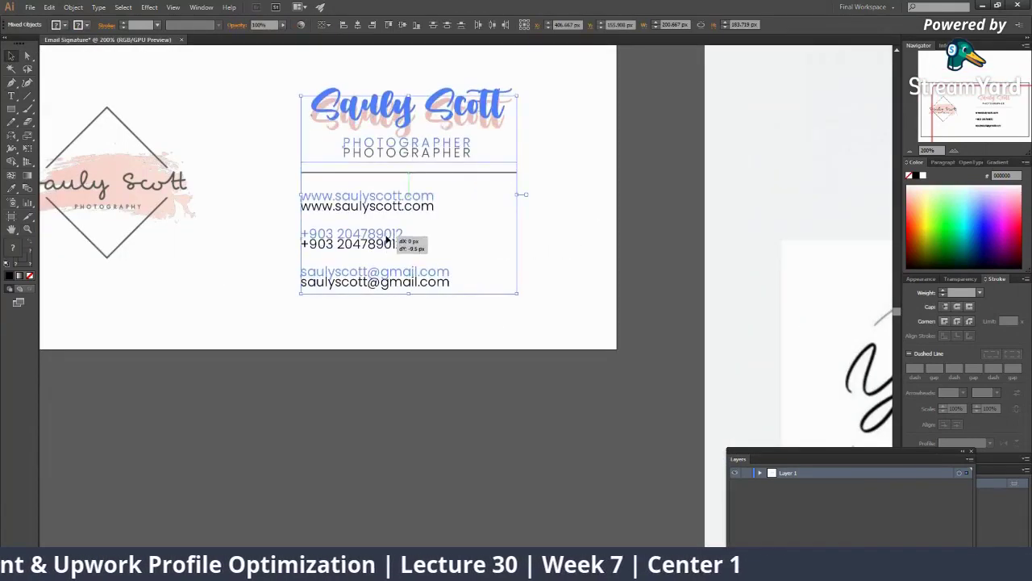
{"action": "left_click", "coordinate": [509, 336]}
{"action": "scroll", "coordinate": [509, 336], "scroll_direction": "down", "scroll_amount": 1}
{"action": "scroll", "coordinate": [438, 288], "scroll_direction": "down", "scroll_amount": 1}
{"action": "left_click_drag", "start_coordinate": [438, 288], "coordinate": [379, 300]}
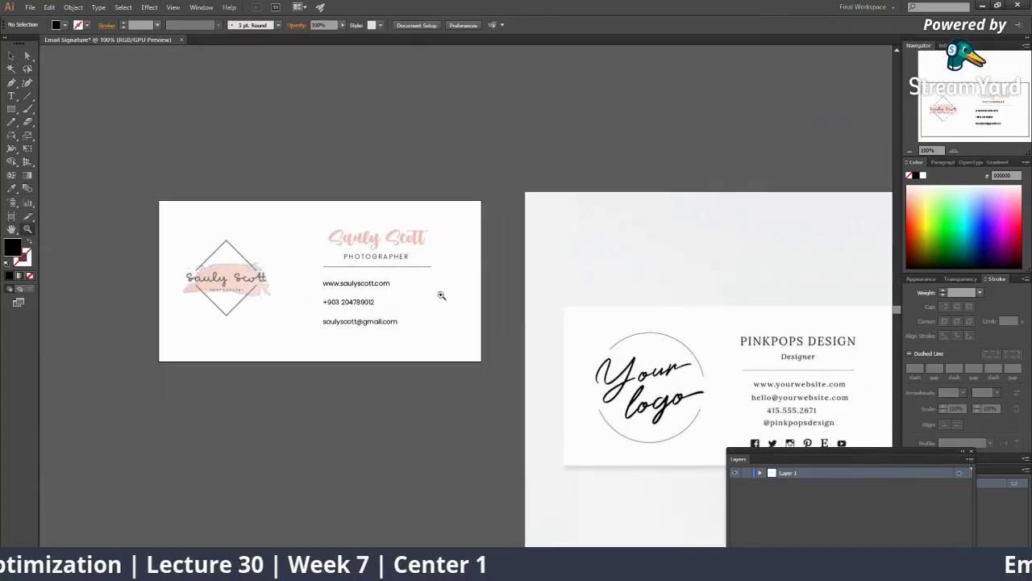
{"action": "scroll", "coordinate": [441, 295], "scroll_direction": "up", "scroll_amount": 1}
{"action": "scroll", "coordinate": [368, 260], "scroll_direction": "down", "scroll_amount": 2}
{"action": "scroll", "coordinate": [371, 301], "scroll_direction": "down", "scroll_amount": 1}
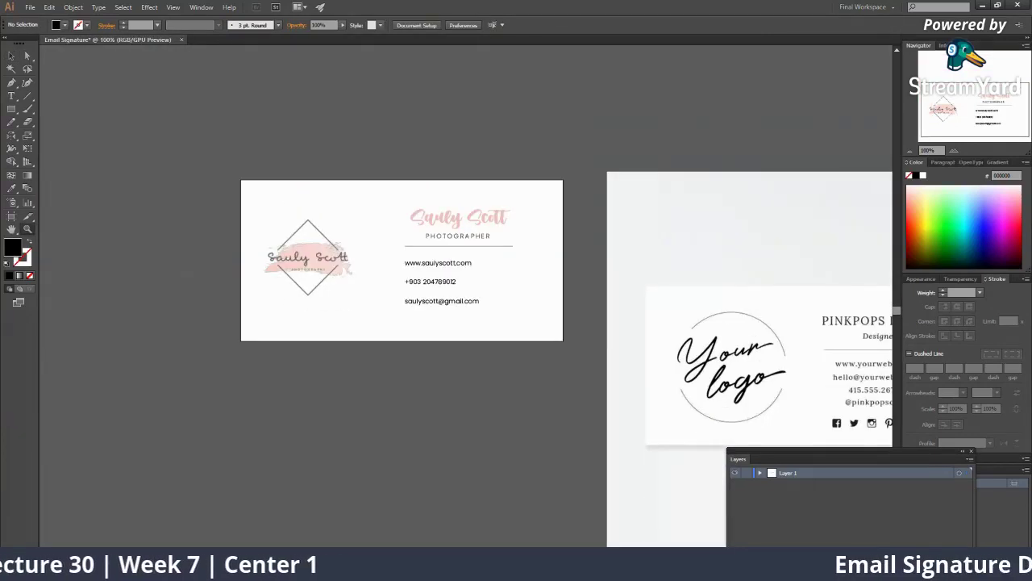
{"action": "key", "text": "alt+Tab"}
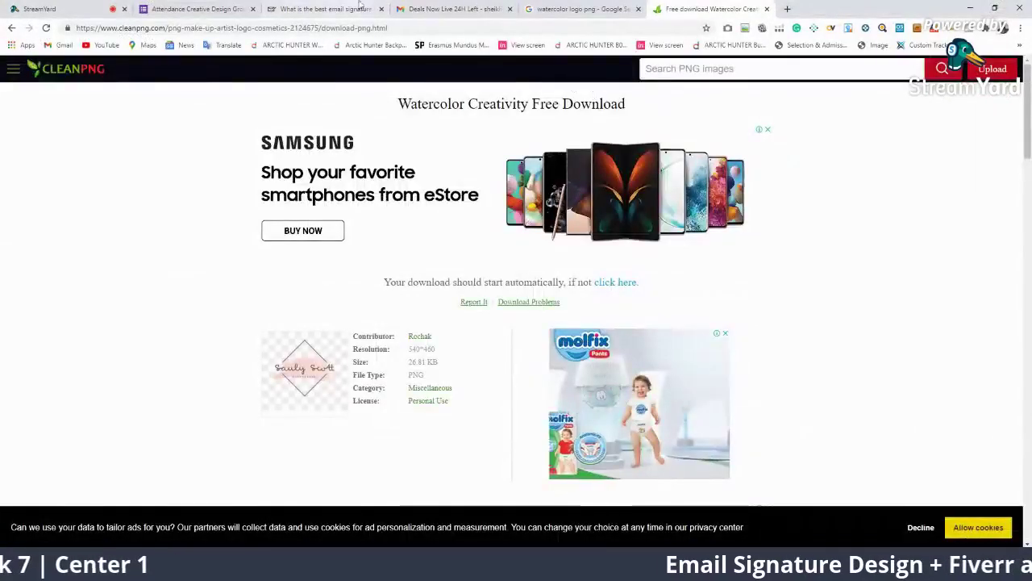
Step: Browse to freepik.com and look at its resource type filters
{"action": "left_click", "coordinate": [322, 9]}
{"action": "left_click", "coordinate": [443, 9]}
{"action": "left_click", "coordinate": [443, 24]}
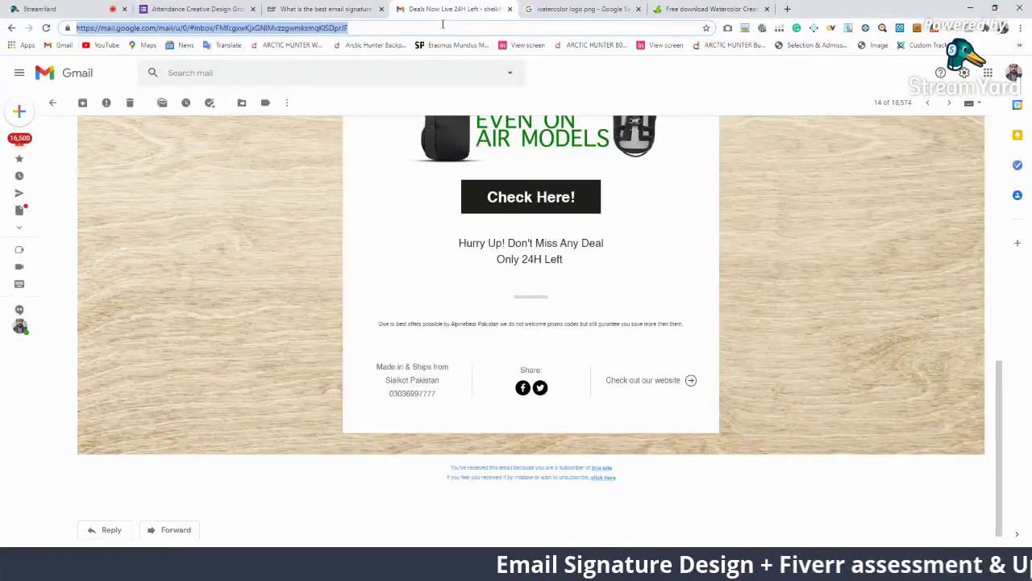
{"action": "left_click", "coordinate": [576, 9]}
{"action": "left_click", "coordinate": [470, 30]}
{"action": "type", "text": "freepik.com"}
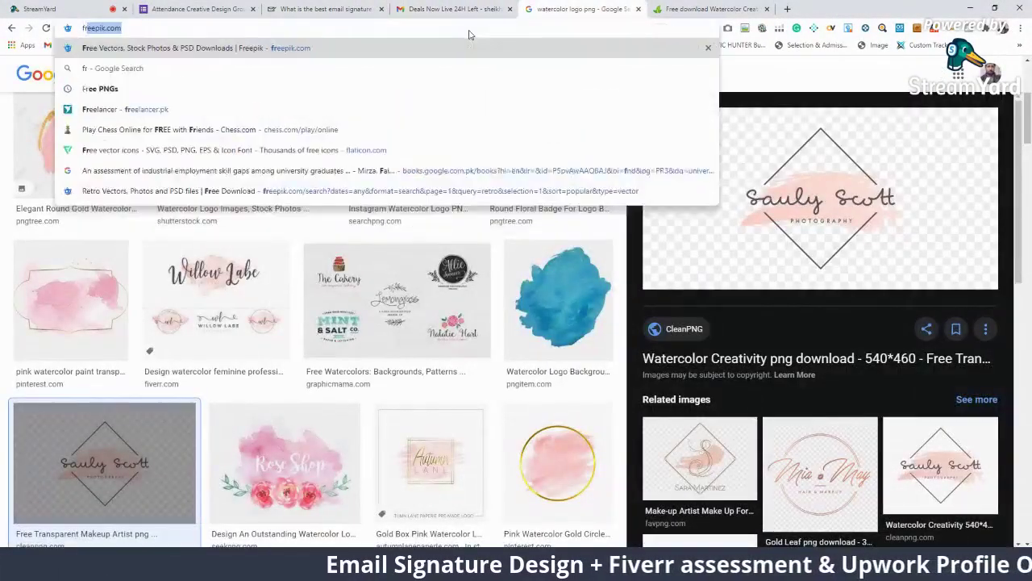
{"action": "key", "text": "Return"}
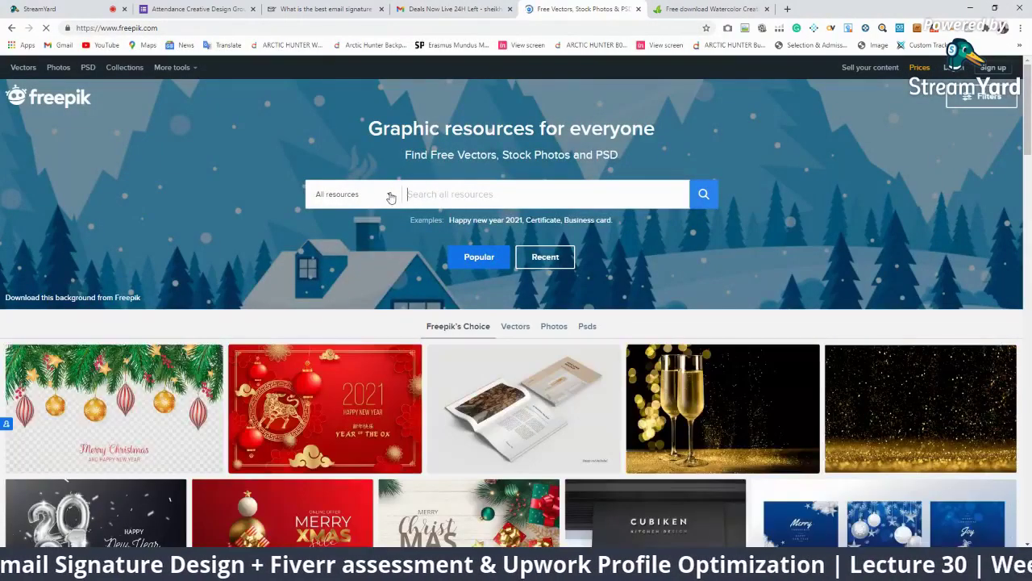
{"action": "left_click", "coordinate": [390, 195]}
Step: Go to flaticon.com and enter 'social media' in the icon search
{"action": "left_click", "coordinate": [573, 27]}
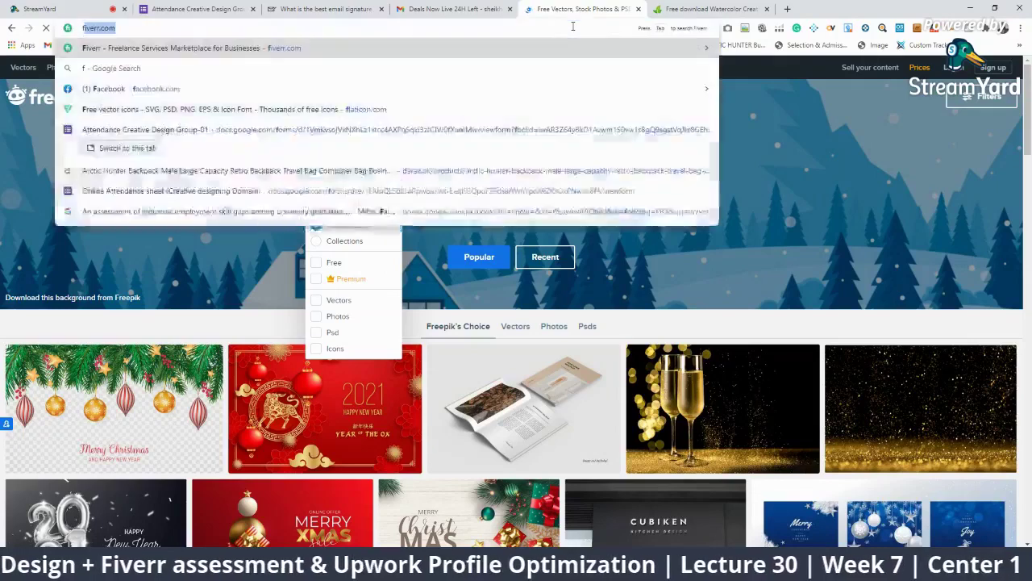
{"action": "type", "text": "flat ic"}
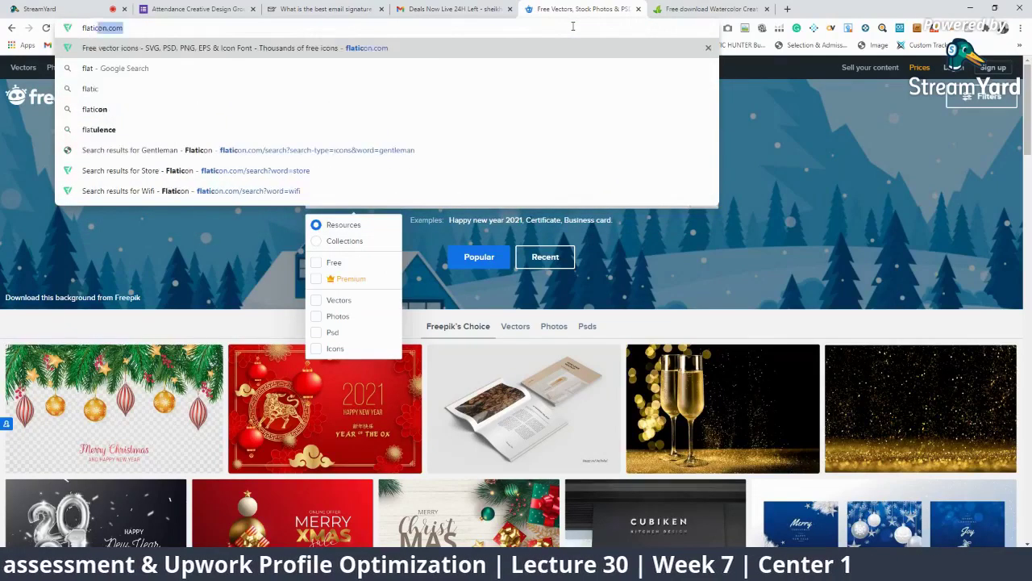
{"action": "type", "text": "on"}
{"action": "key", "text": "Return"}
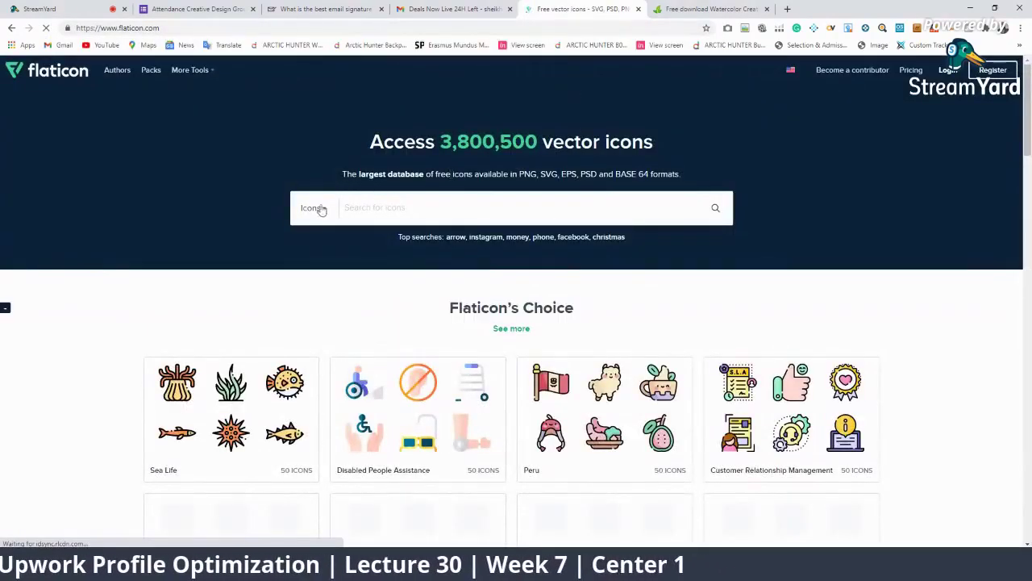
{"action": "left_click", "coordinate": [367, 207]}
{"action": "type", "text": "social "}
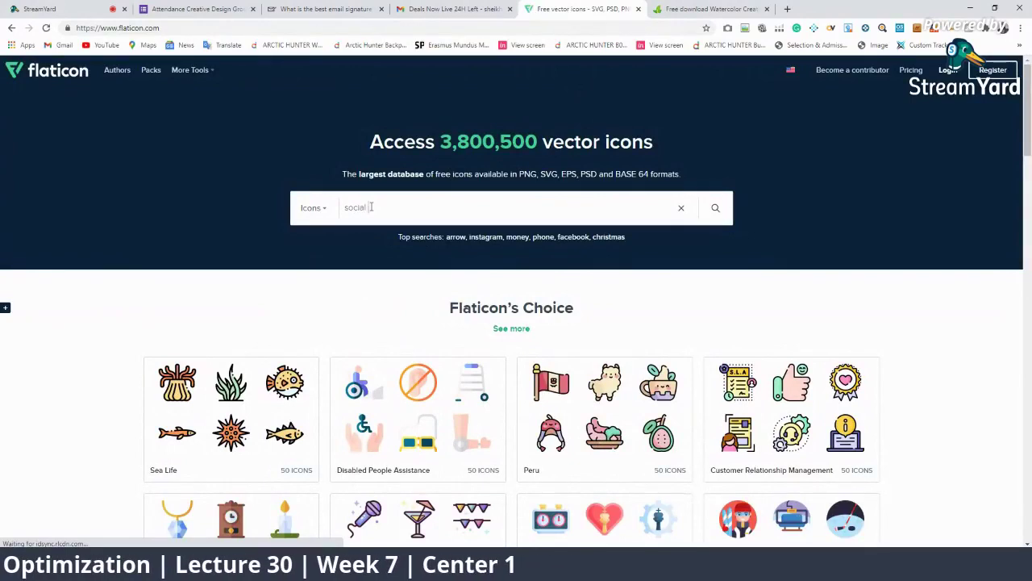
{"action": "type", "text": "media"}
Step: Run the 'social media' search and download the WhatsApp icon as SVG
{"action": "left_click", "coordinate": [331, 223]}
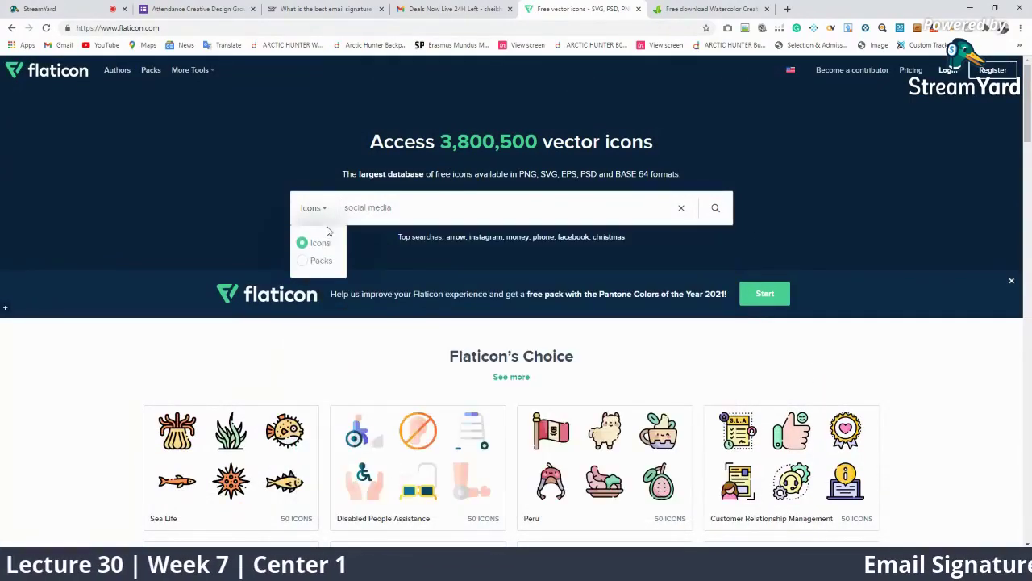
{"action": "left_click", "coordinate": [715, 209]}
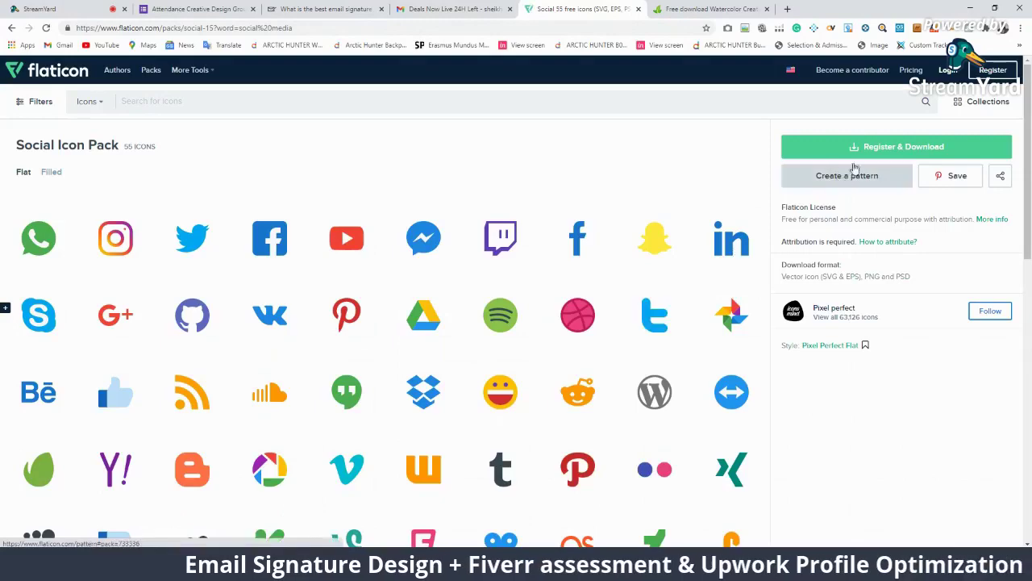
{"action": "mouse_move", "coordinate": [38, 286]}
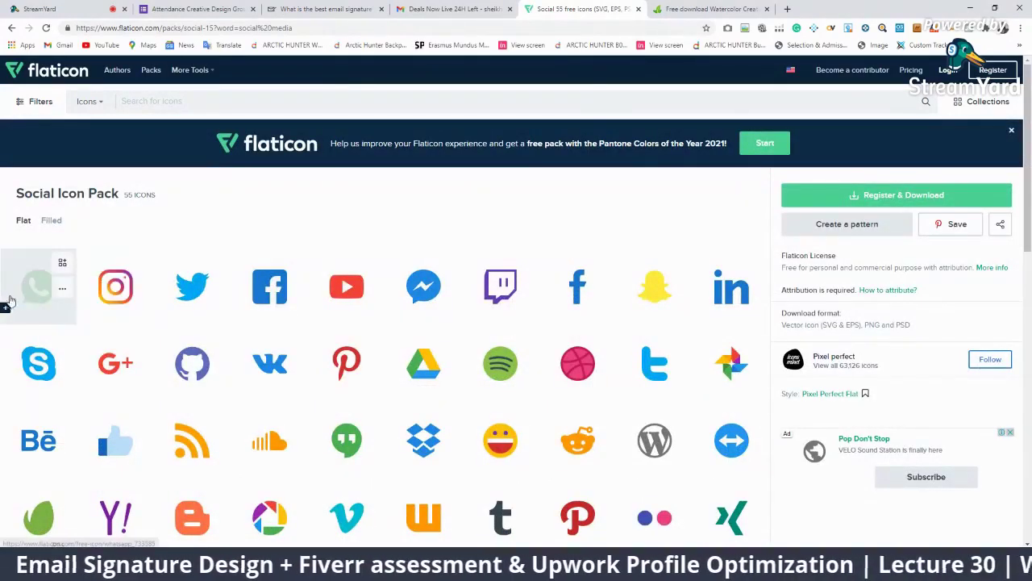
{"action": "left_click", "coordinate": [62, 292]}
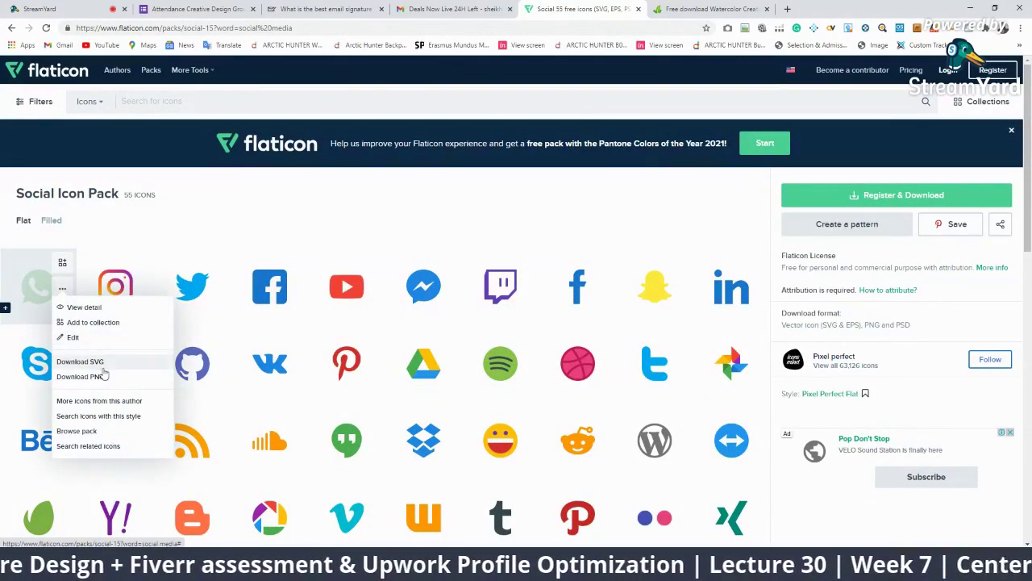
{"action": "left_click", "coordinate": [102, 362]}
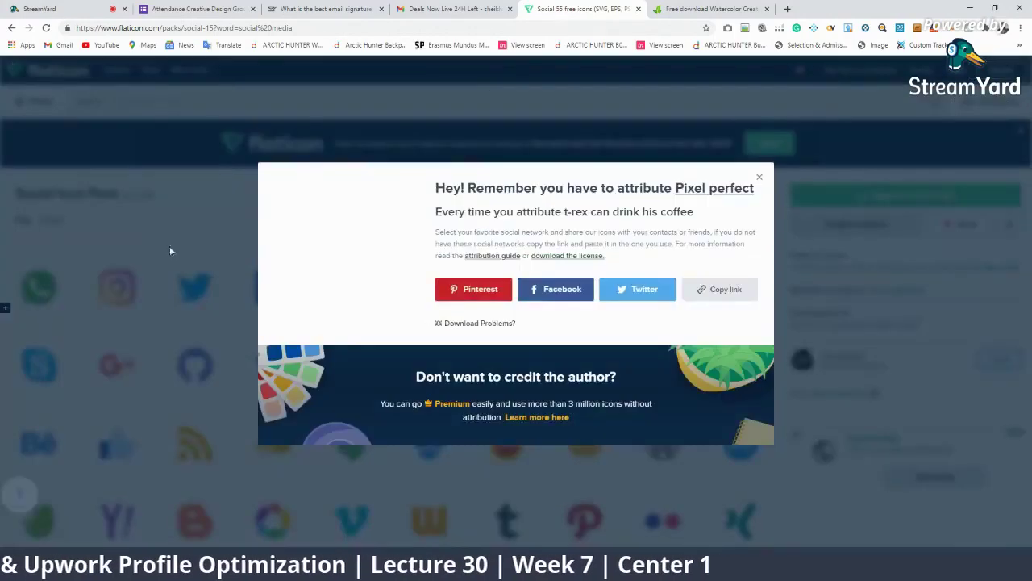
{"action": "left_click", "coordinate": [759, 175]}
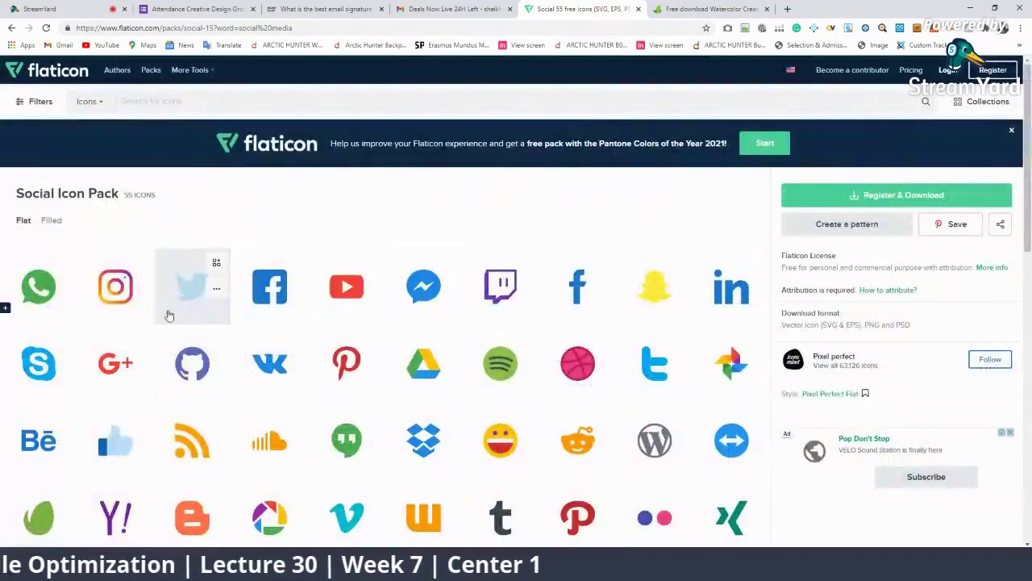
Step: Download the Instagram icon for free from its details page
{"action": "left_click", "coordinate": [141, 307]}
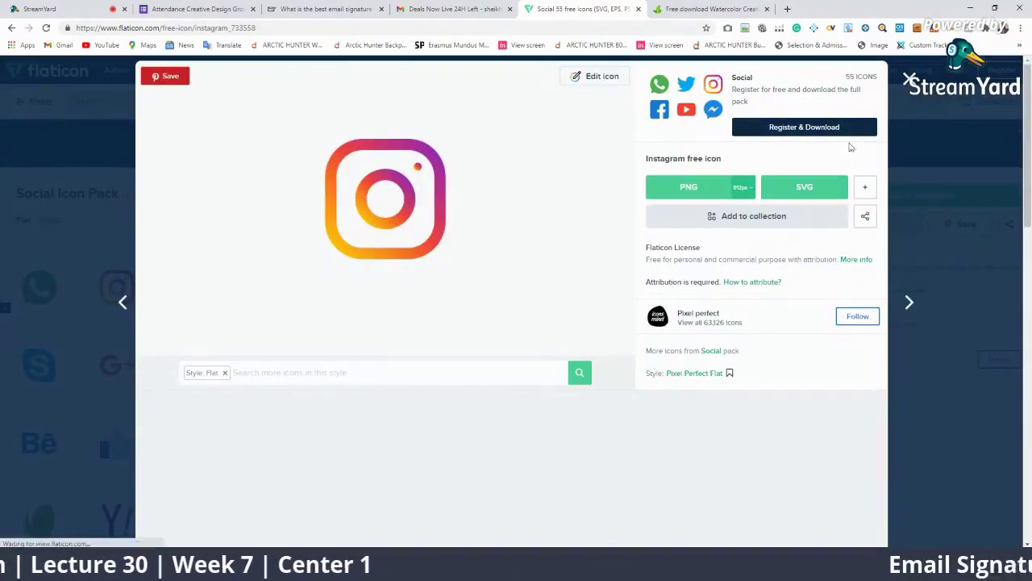
{"action": "left_click", "coordinate": [911, 78]}
{"action": "left_click", "coordinate": [113, 292]}
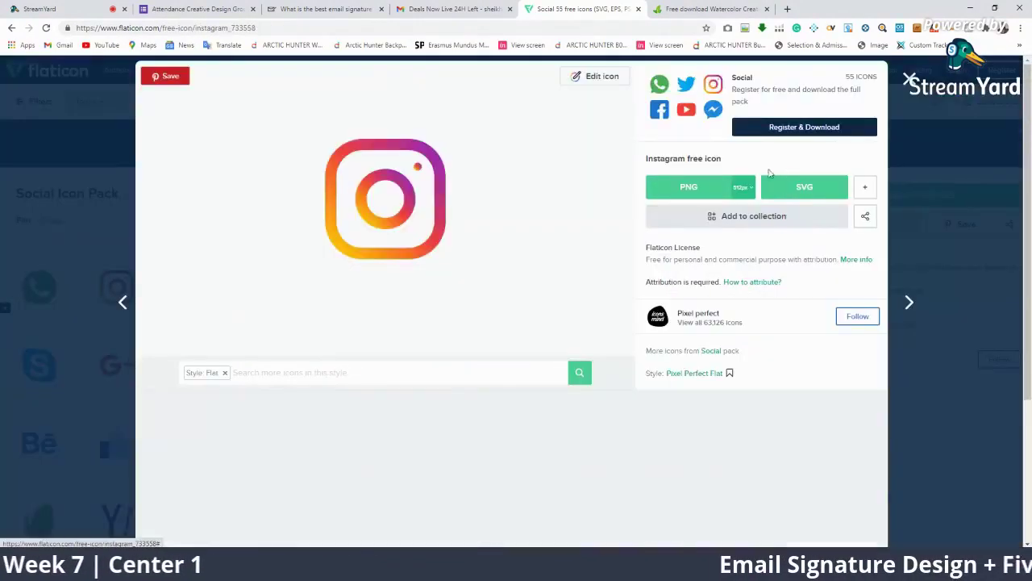
{"action": "left_click", "coordinate": [788, 187]}
{"action": "left_click", "coordinate": [655, 268]}
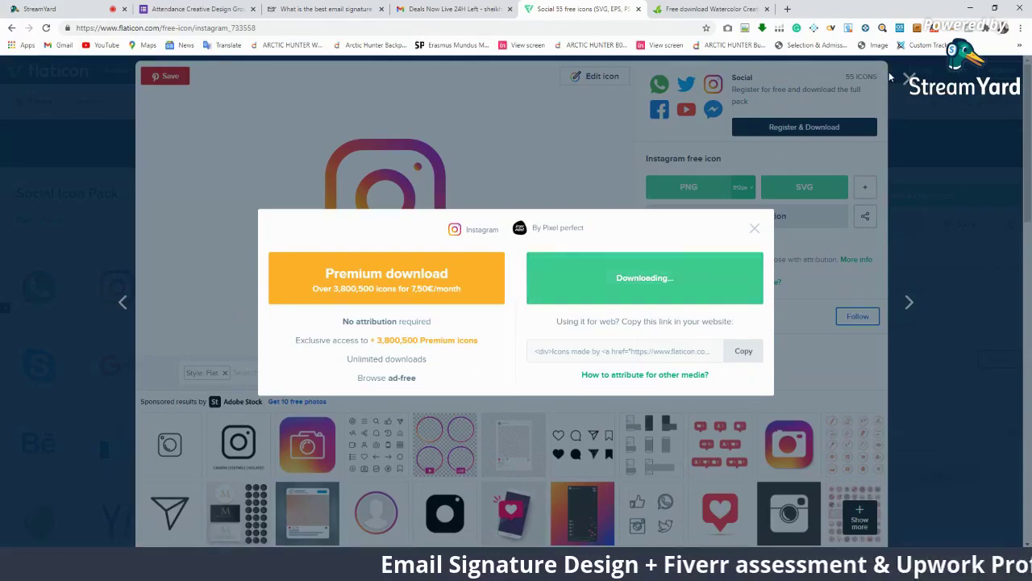
{"action": "left_click", "coordinate": [78, 9]}
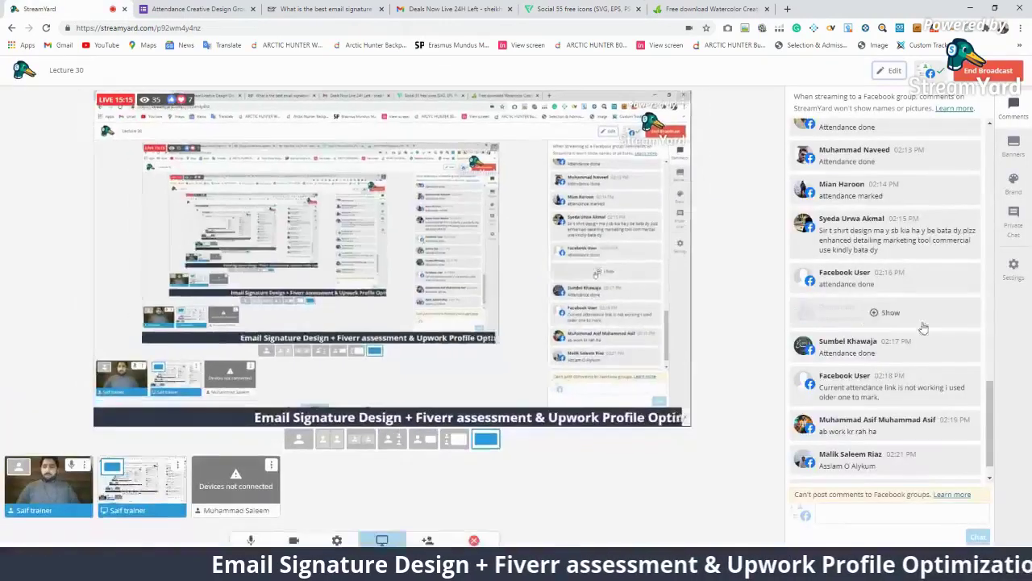
Step: Reveal the hidden attendance comment in the StreamYard chat, toggling it off and back on
{"action": "left_click", "coordinate": [975, 369]}
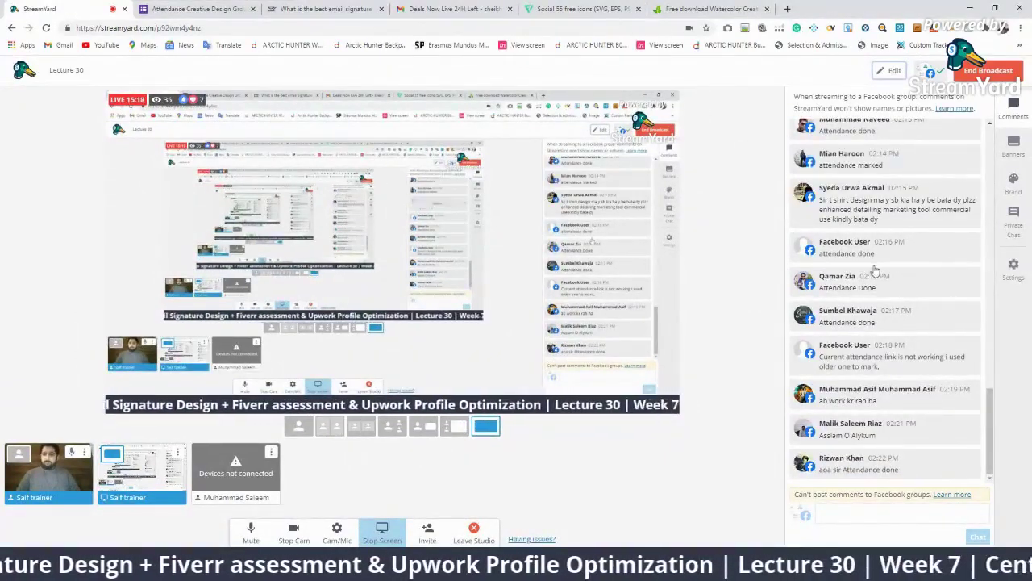
{"action": "left_click", "coordinate": [805, 165]}
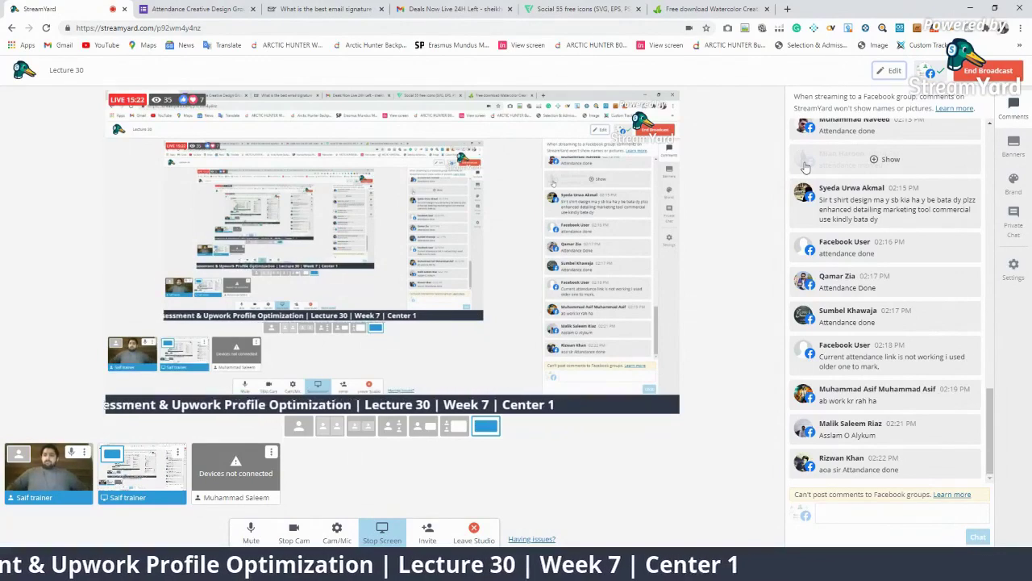
{"action": "left_click", "coordinate": [805, 166]}
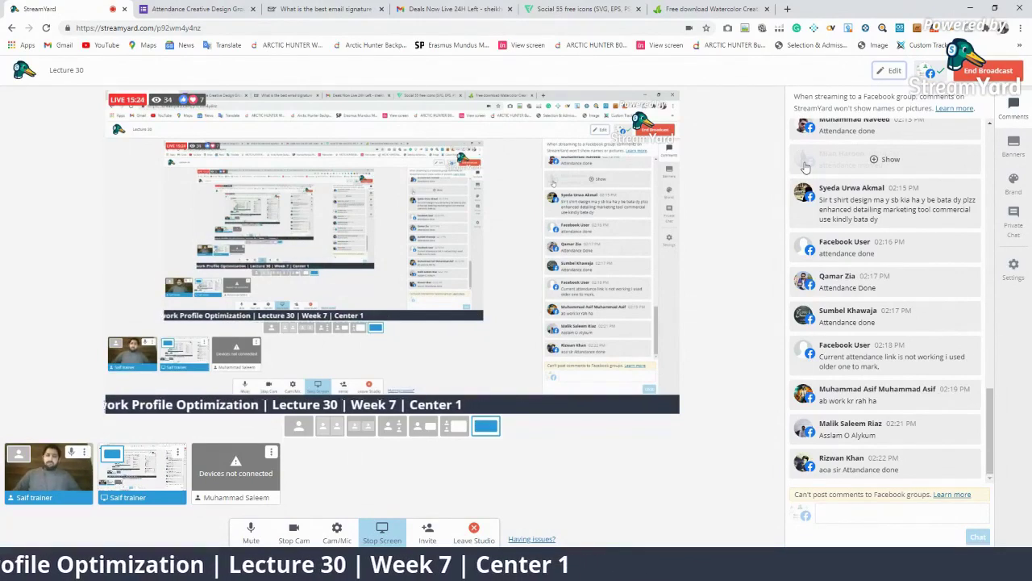
{"action": "left_click", "coordinate": [702, 8]}
Step: Download the Facebook icon from the Social Icon Pack, as SVG and via Free download
{"action": "left_click", "coordinate": [533, 7]}
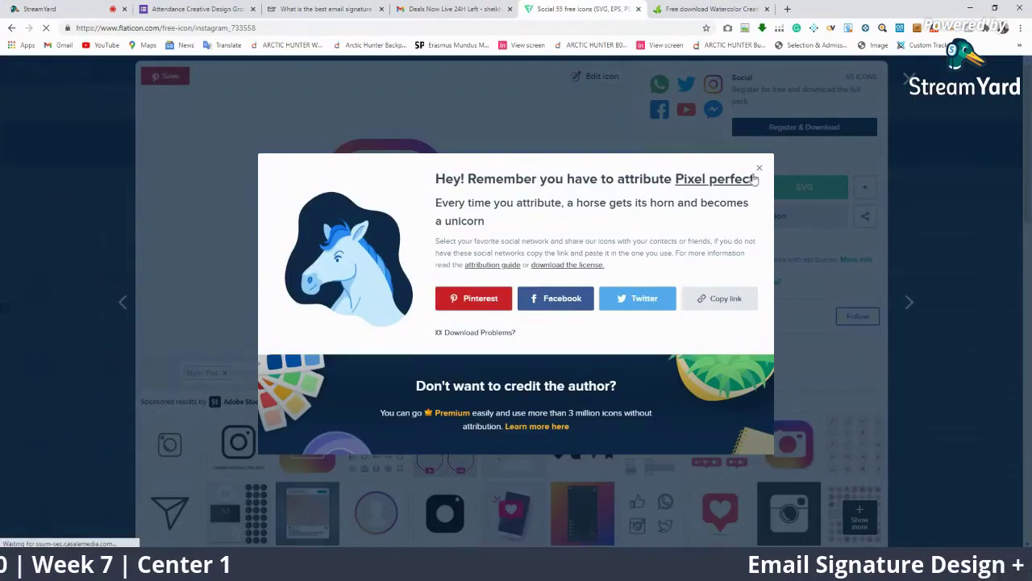
{"action": "left_click", "coordinate": [759, 168]}
{"action": "left_click", "coordinate": [834, 92]}
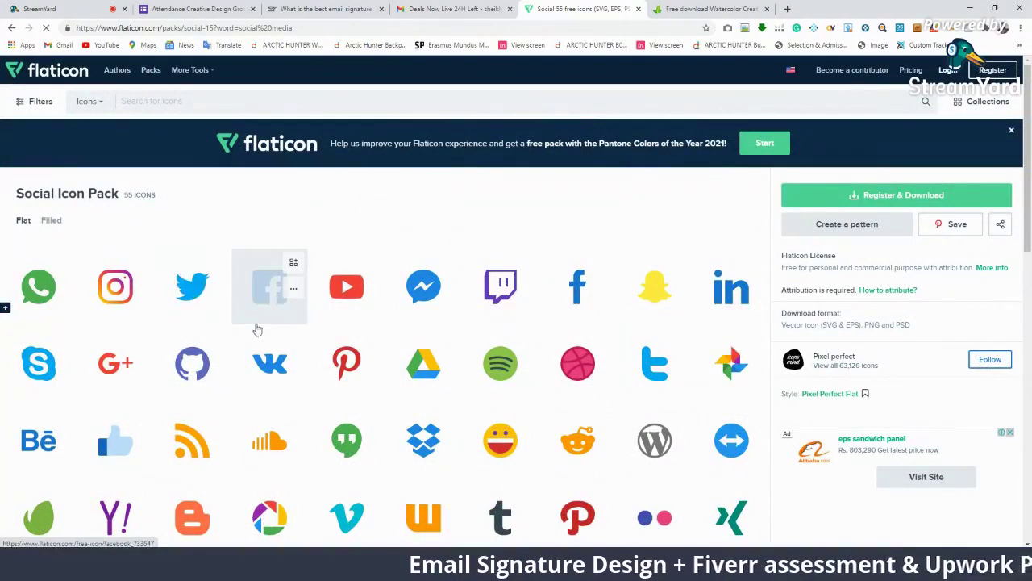
{"action": "left_click", "coordinate": [216, 288]}
{"action": "left_click", "coordinate": [134, 360]}
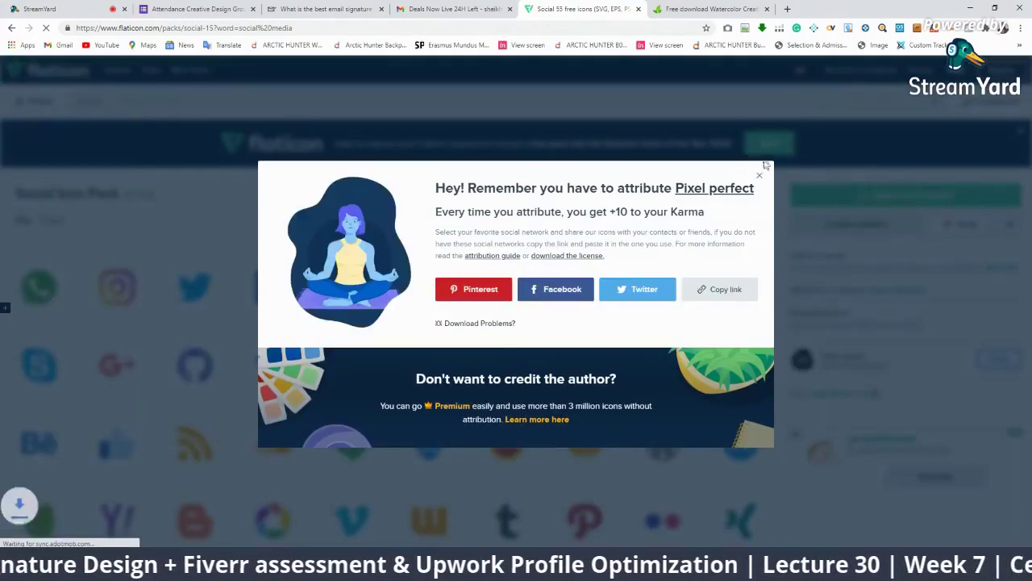
{"action": "left_click", "coordinate": [759, 172]}
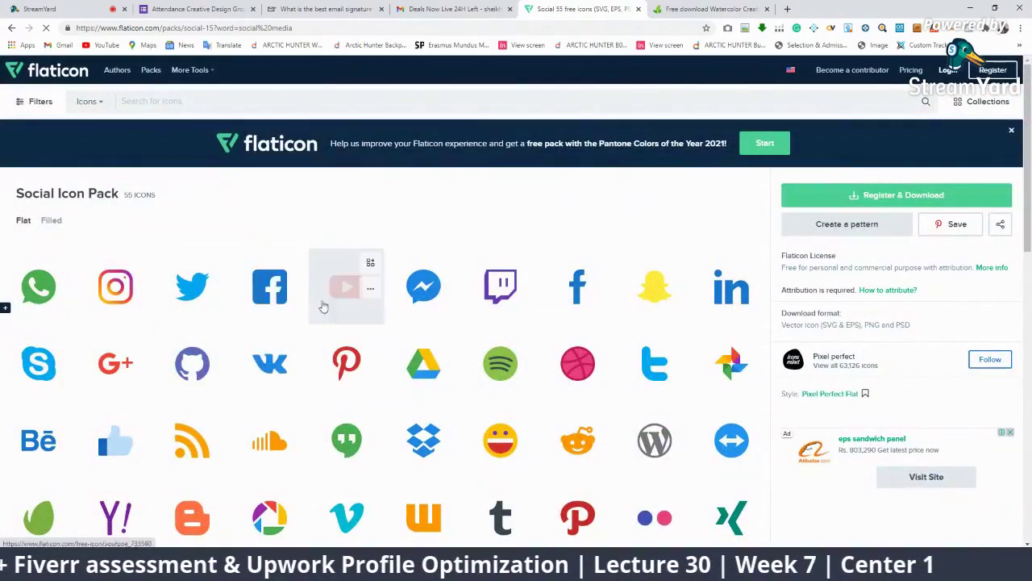
{"action": "left_click", "coordinate": [295, 290]}
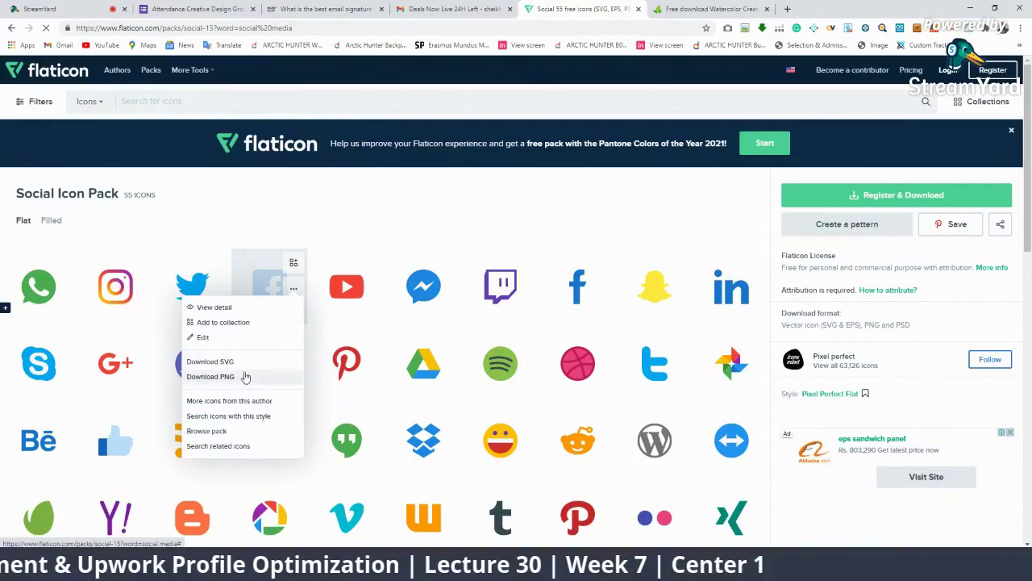
{"action": "left_click", "coordinate": [248, 369]}
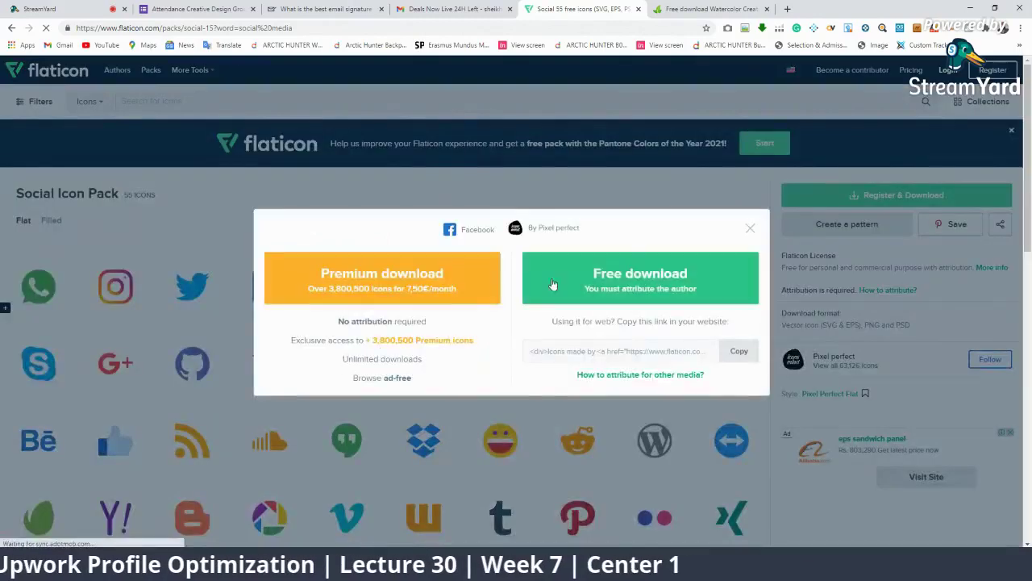
{"action": "left_click", "coordinate": [717, 261]}
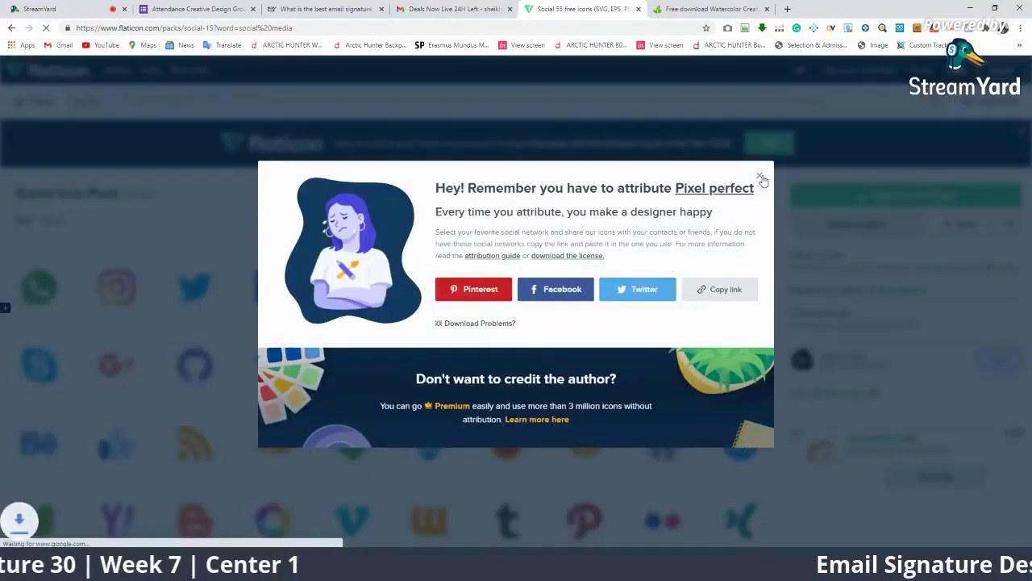
{"action": "left_click", "coordinate": [760, 178]}
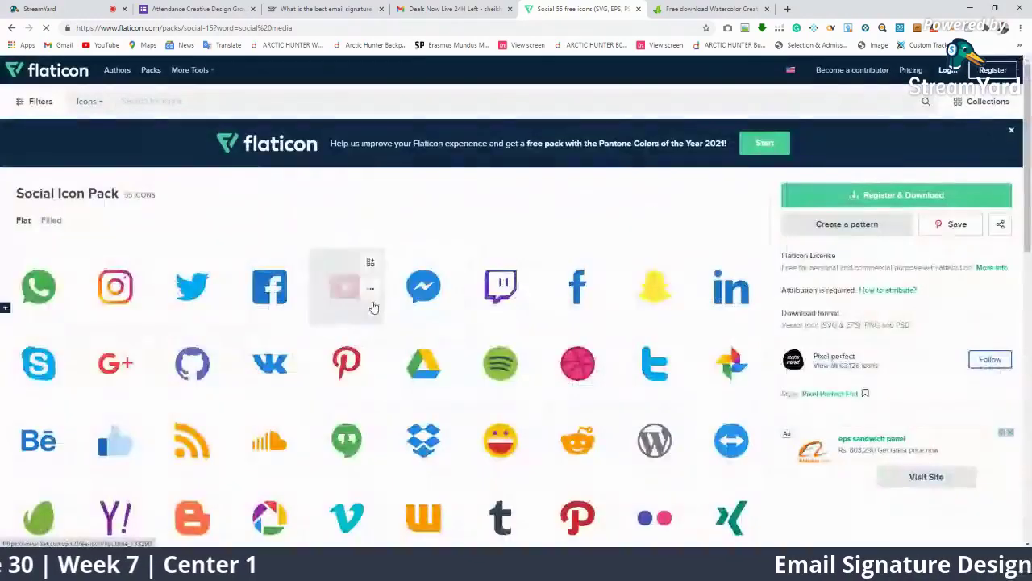
Step: Download the Messenger icon for free and dismiss the attribution reminder
{"action": "left_click", "coordinate": [447, 300]}
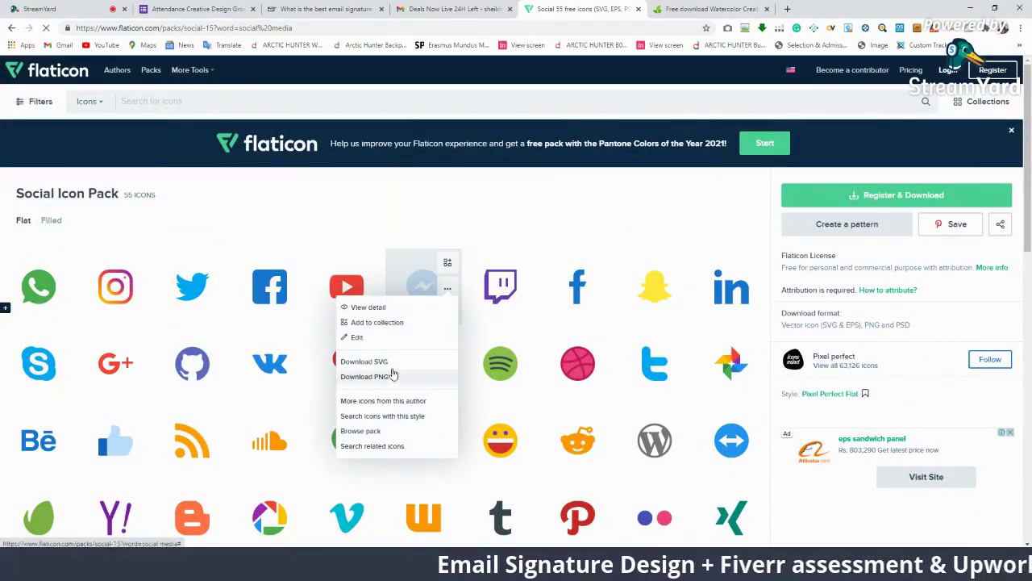
{"action": "left_click", "coordinate": [394, 364]}
{"action": "left_click", "coordinate": [685, 288]}
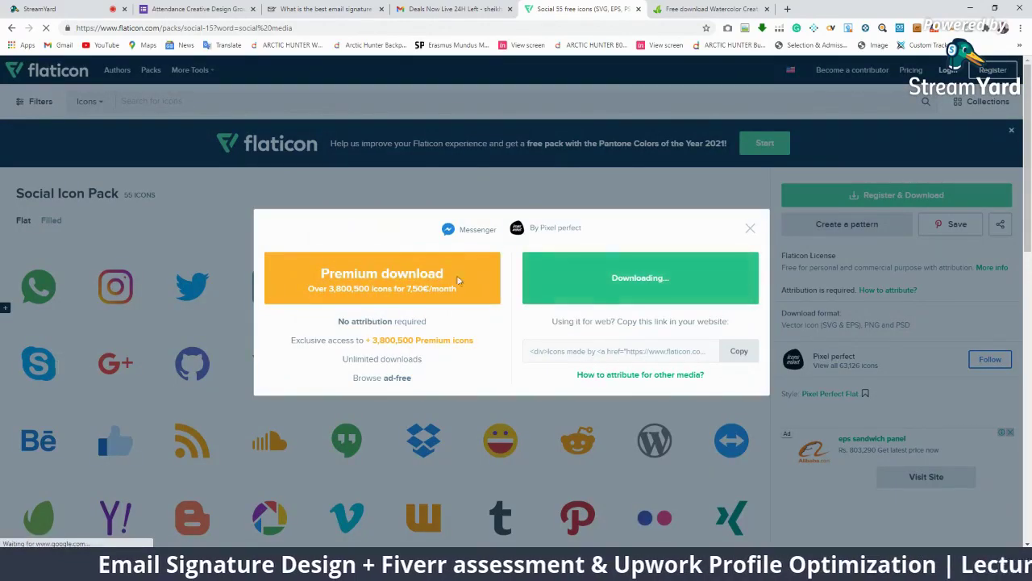
{"action": "key", "text": "Escape"}
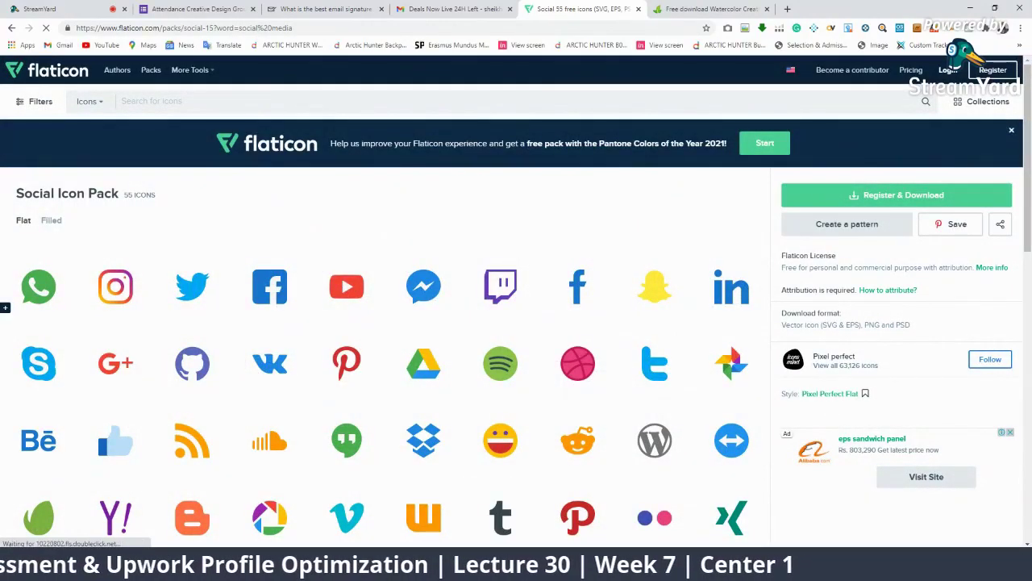
{"action": "key", "text": "alt+Tab"}
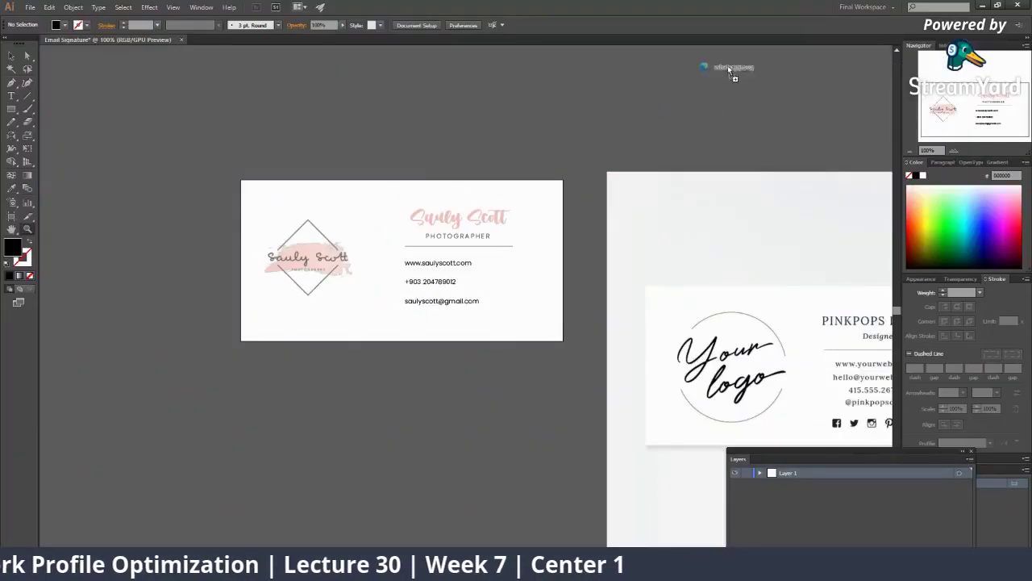
Step: Open whatsapp.svg and cut the phone out of the bubble with Pathfinder Minus Front
{"action": "left_click_drag", "start_coordinate": [702, 30], "coordinate": [686, 46]}
{"action": "left_click", "coordinate": [426, 225]}
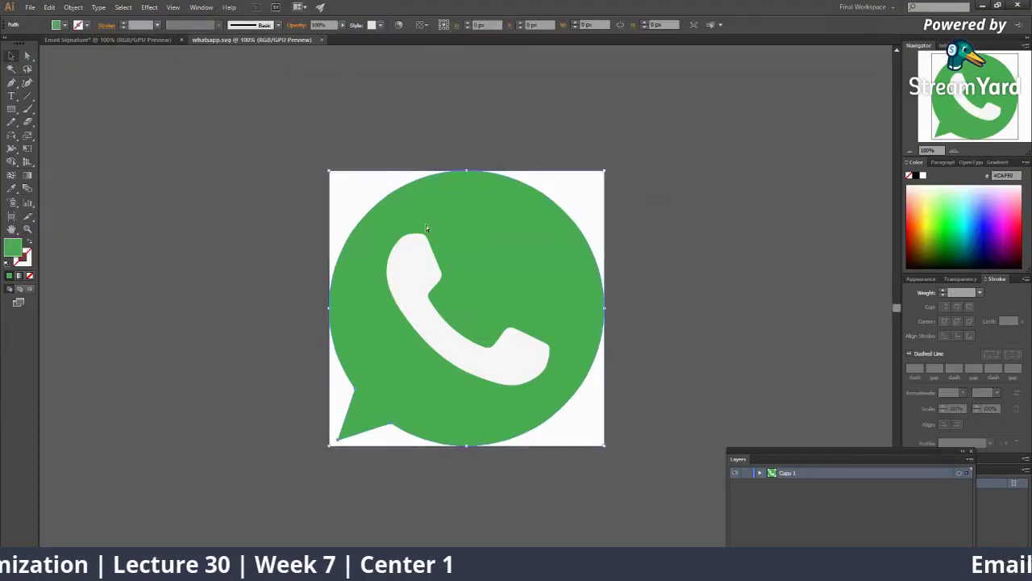
{"action": "left_click", "coordinate": [101, 40]}
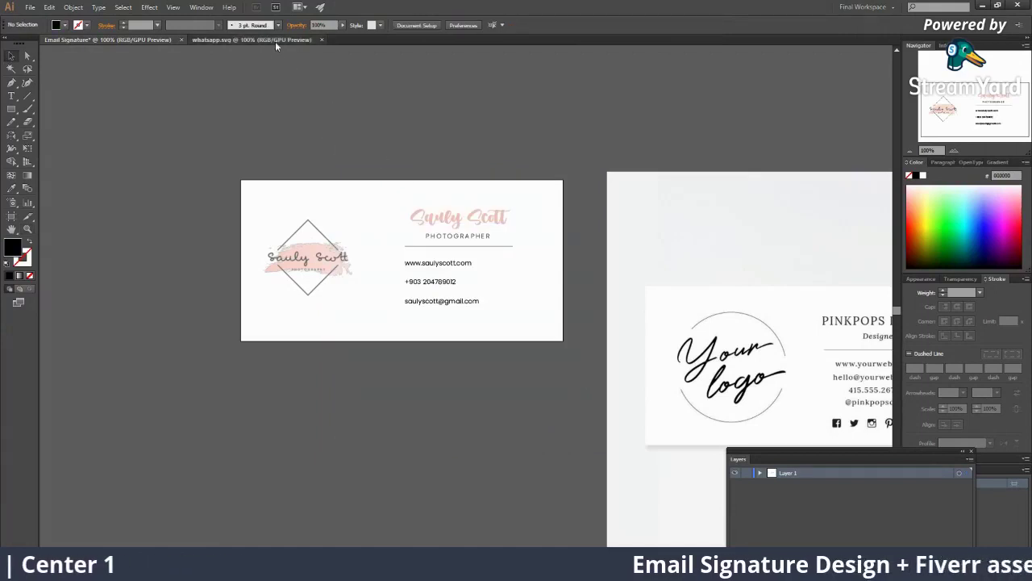
{"action": "left_click", "coordinate": [275, 44]}
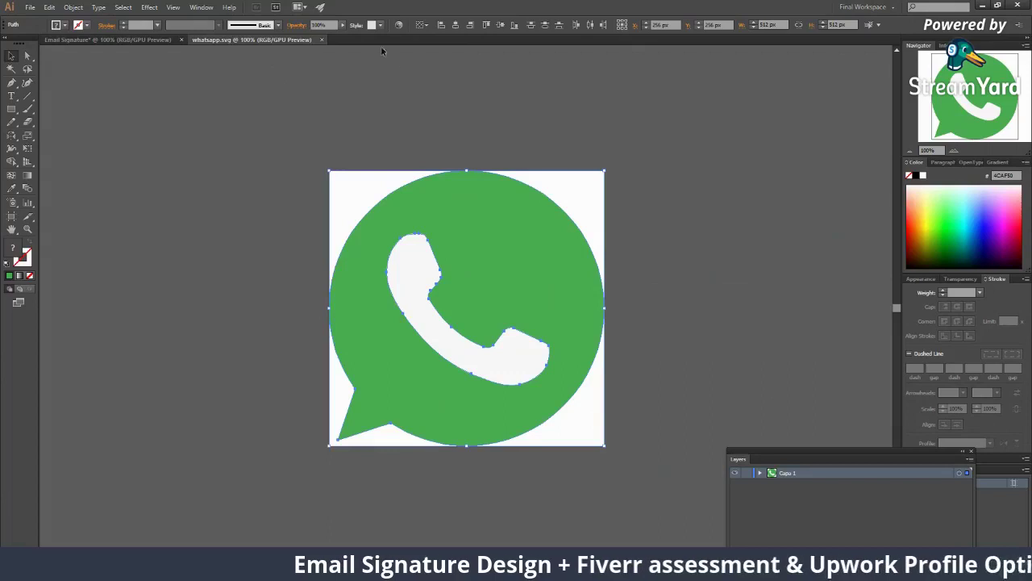
{"action": "left_click", "coordinate": [202, 7]}
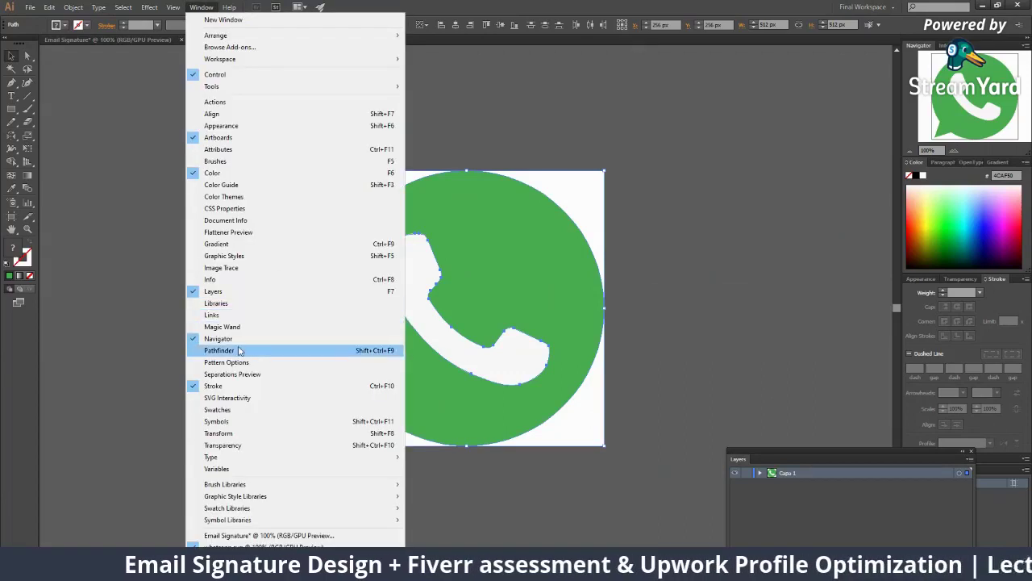
{"action": "left_click", "coordinate": [239, 350]}
{"action": "left_click", "coordinate": [219, 265]}
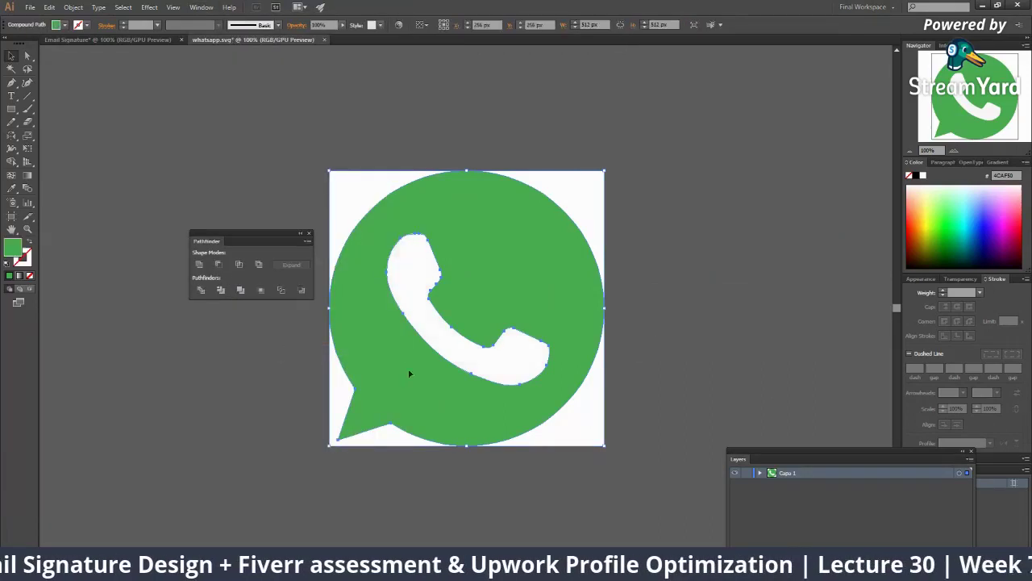
Step: Drop the WhatsApp icon into Email Signature just beneath the email address
{"action": "left_click_drag", "start_coordinate": [435, 314], "coordinate": [150, 63]}
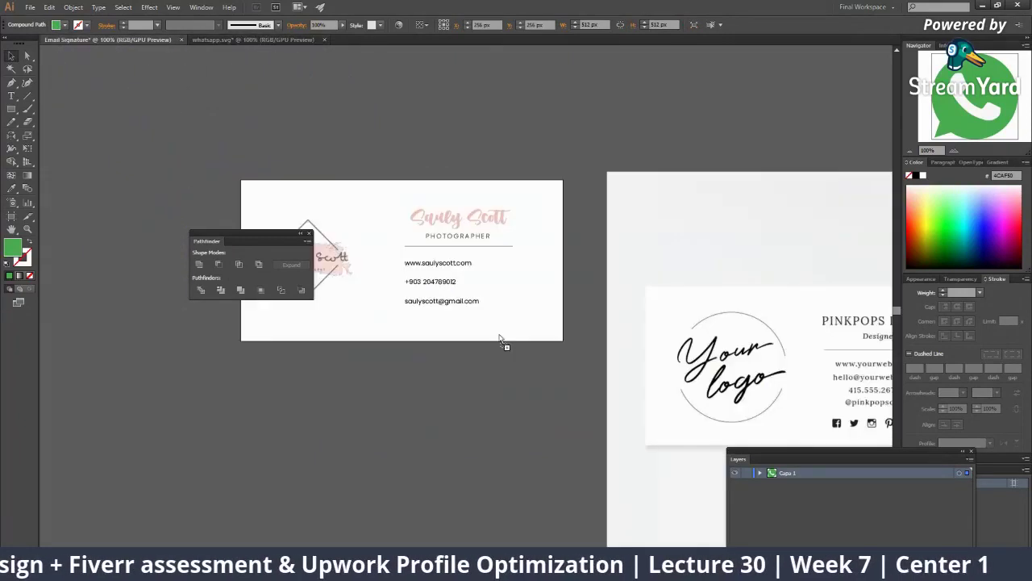
{"action": "mouse_move", "coordinate": [136, 40]}
{"action": "left_mouse_down"}
{"action": "mouse_move", "coordinate": [544, 251]}
{"action": "mouse_move", "coordinate": [464, 307]}
{"action": "left_mouse_up"}
{"action": "key", "text": "ctrl+plus"}
{"action": "key", "text": "ctrl+plus"}
{"action": "key", "text": "ctrl+plus"}
{"action": "key", "text": "ctrl+plus"}
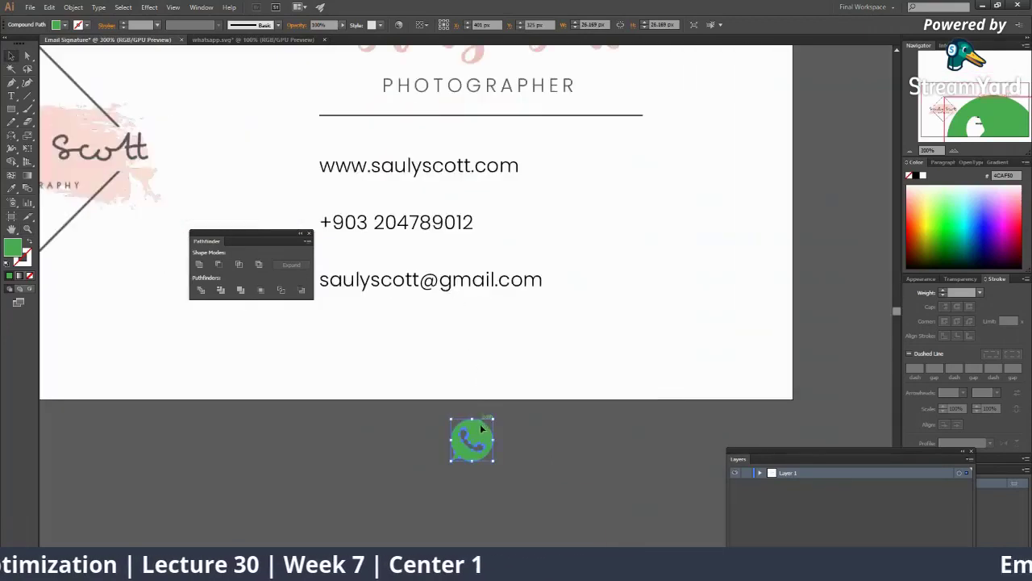
{"action": "left_click_drag", "start_coordinate": [480, 427], "coordinate": [349, 318]}
{"action": "scroll", "coordinate": [425, 164], "scroll_direction": "up", "scroll_amount": 3}
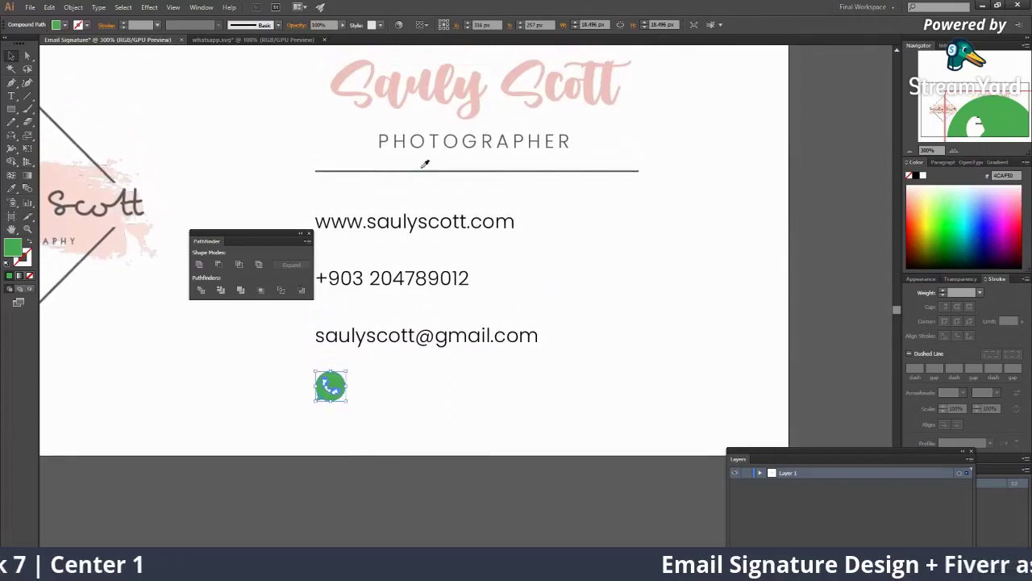
Step: Eyedrop the card's pink onto the WhatsApp icon and shrink it to about 45 px
{"action": "left_click", "coordinate": [452, 89]}
{"action": "key", "text": "ctrl+plus"}
{"action": "left_click", "coordinate": [408, 323], "text": "ctrl"}
{"action": "key", "text": "ctrl+plus"}
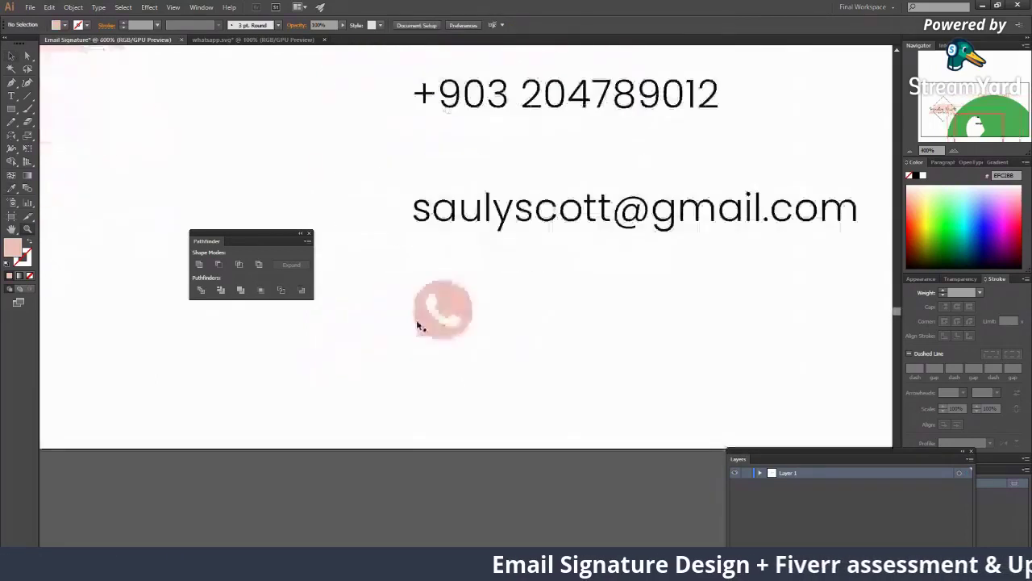
{"action": "left_click", "coordinate": [443, 309]}
{"action": "left_click", "coordinate": [462, 317]}
{"action": "left_click_drag", "start_coordinate": [477, 280], "coordinate": [435, 313]}
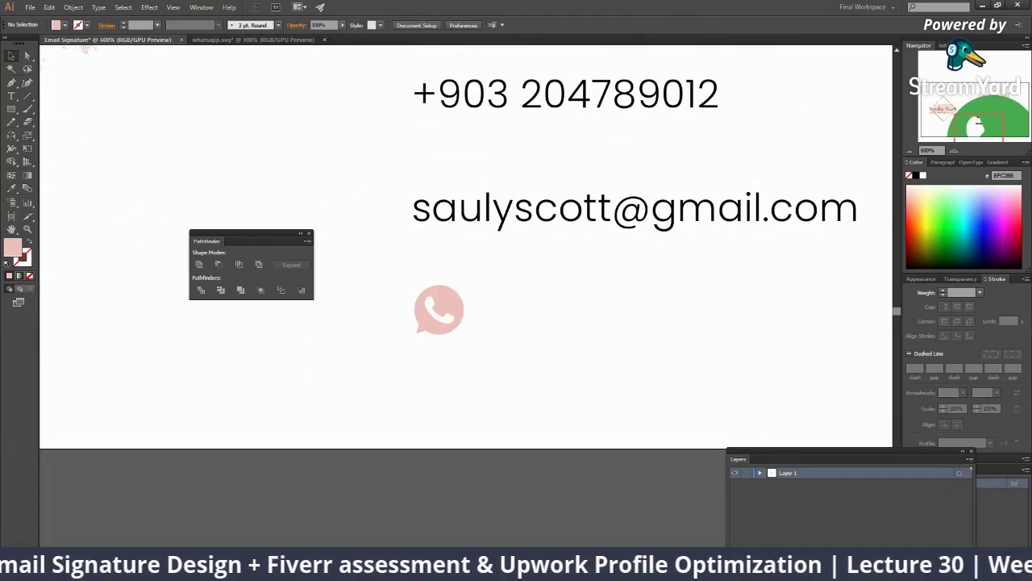
{"action": "key", "text": "alt+Tab"}
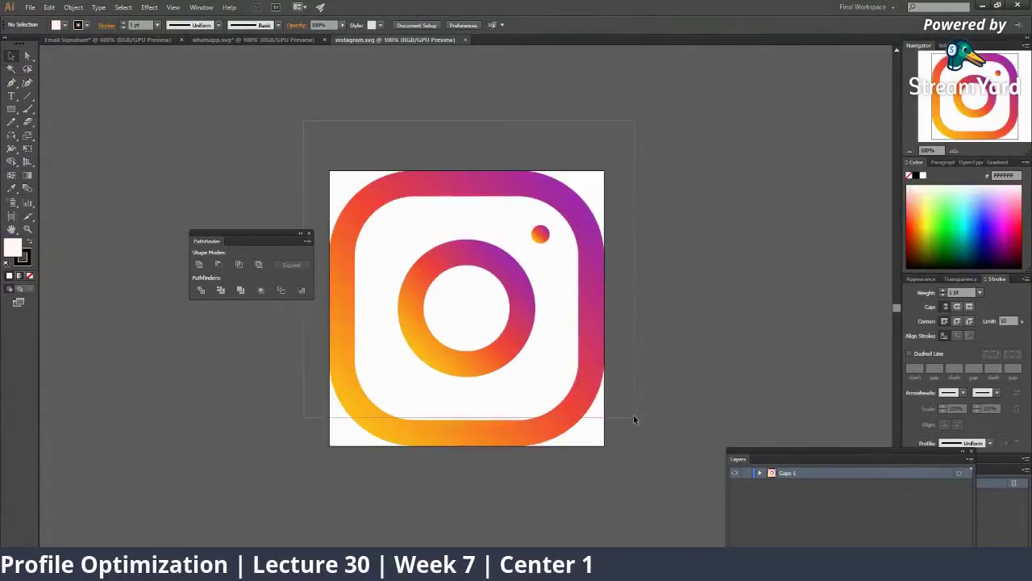
Step: Paste the Instagram icon into Email Signature and shrink it to a tiny size
{"action": "left_click_drag", "start_coordinate": [321, 123], "coordinate": [634, 418]}
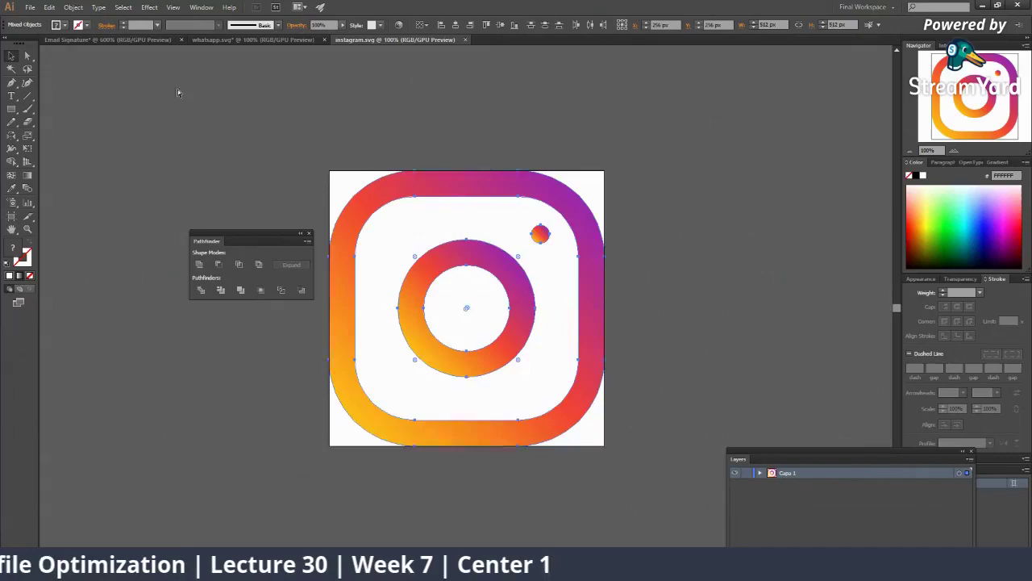
{"action": "left_click", "coordinate": [128, 39]}
{"action": "key", "text": "ctrl+v"}
{"action": "scroll", "coordinate": [486, 250], "scroll_direction": "down", "scroll_amount": 6}
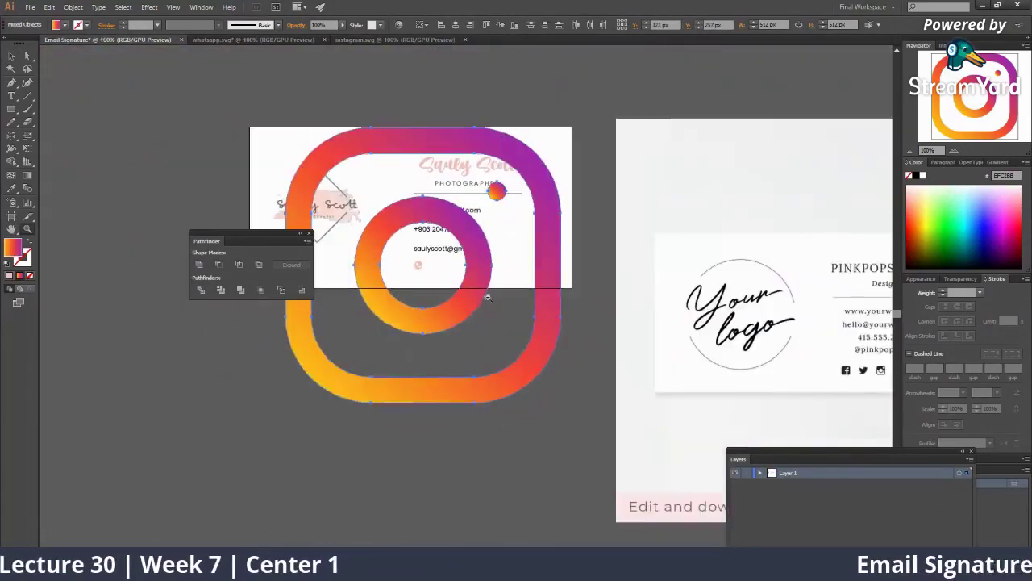
{"action": "key", "text": "ctrl+g"}
{"action": "key", "text": "v"}
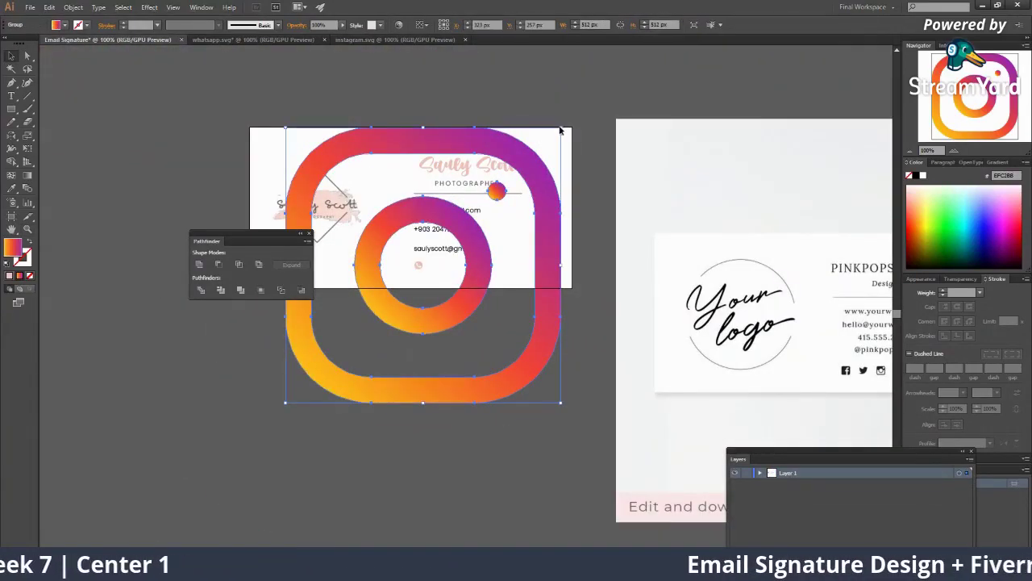
{"action": "left_click_drag", "start_coordinate": [562, 128], "coordinate": [433, 243]}
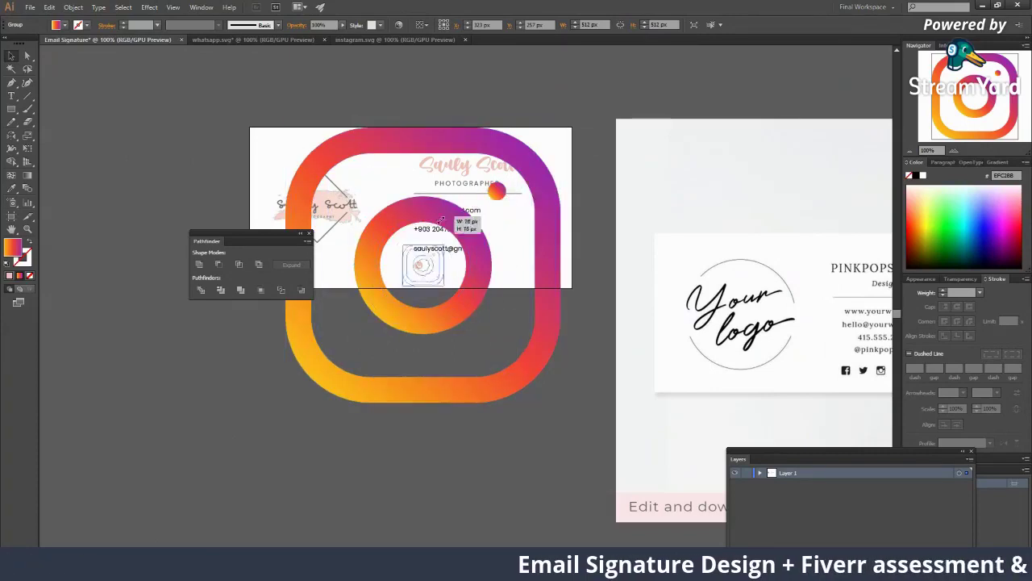
{"action": "scroll", "coordinate": [422, 274], "scroll_direction": "up", "scroll_amount": 5}
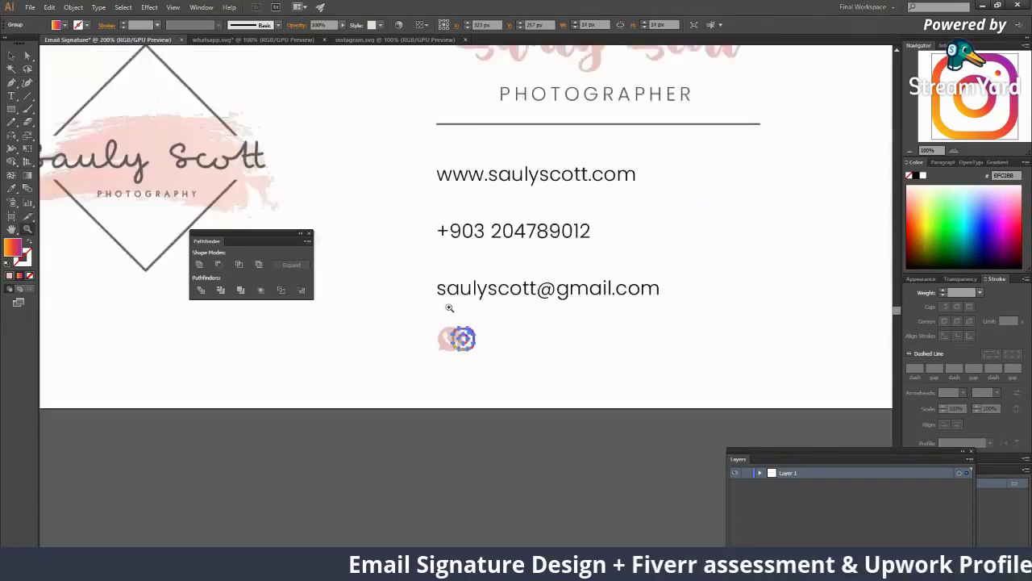
Step: Place the Instagram icon beside the WhatsApp icon and eyedrop the same pink onto it
{"action": "mouse_move", "coordinate": [509, 357]}
{"action": "left_mouse_down"}
{"action": "mouse_move", "coordinate": [490, 355]}
{"action": "mouse_move", "coordinate": [510, 355]}
{"action": "left_mouse_up"}
{"action": "key", "text": "i"}
{"action": "left_click", "coordinate": [483, 347]}
{"action": "key", "text": "v"}
{"action": "left_click", "coordinate": [520, 346]}
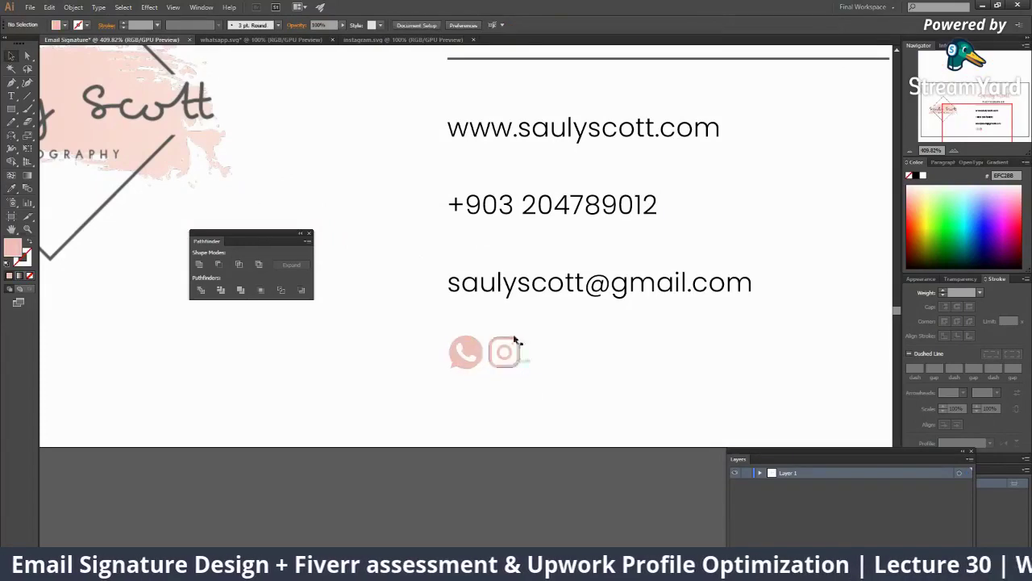
{"action": "scroll", "coordinate": [493, 330], "scroll_direction": "up", "scroll_amount": 3}
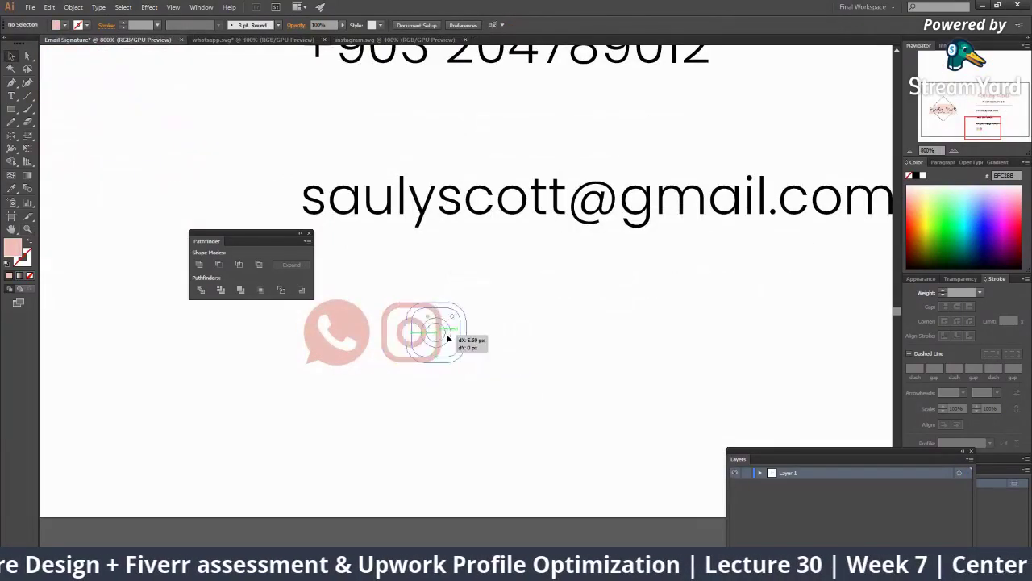
{"action": "left_click", "coordinate": [451, 330]}
{"action": "scroll", "coordinate": [464, 315], "scroll_direction": "down", "scroll_amount": 5}
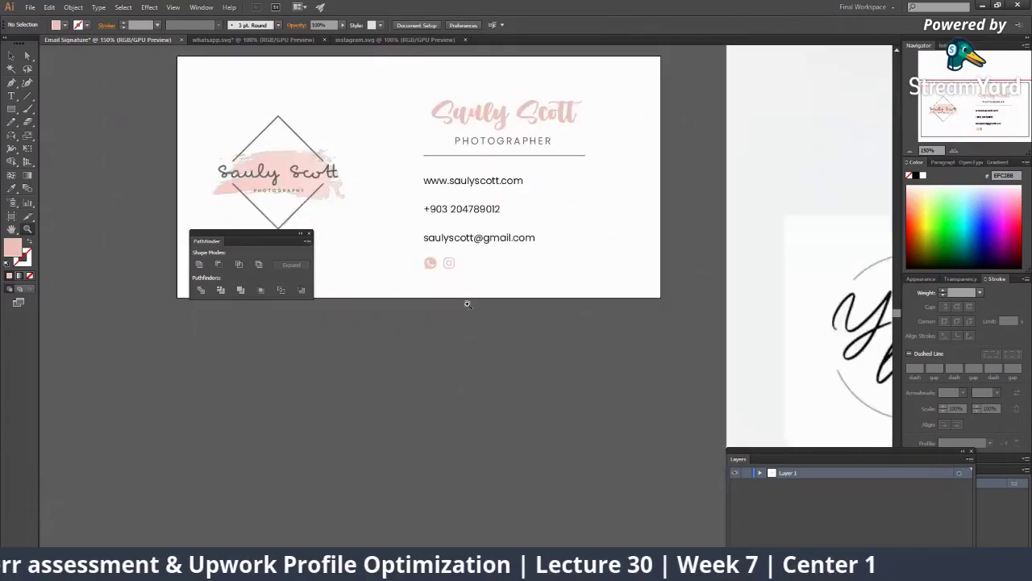
{"action": "scroll", "coordinate": [471, 314], "scroll_direction": "up", "scroll_amount": 1}
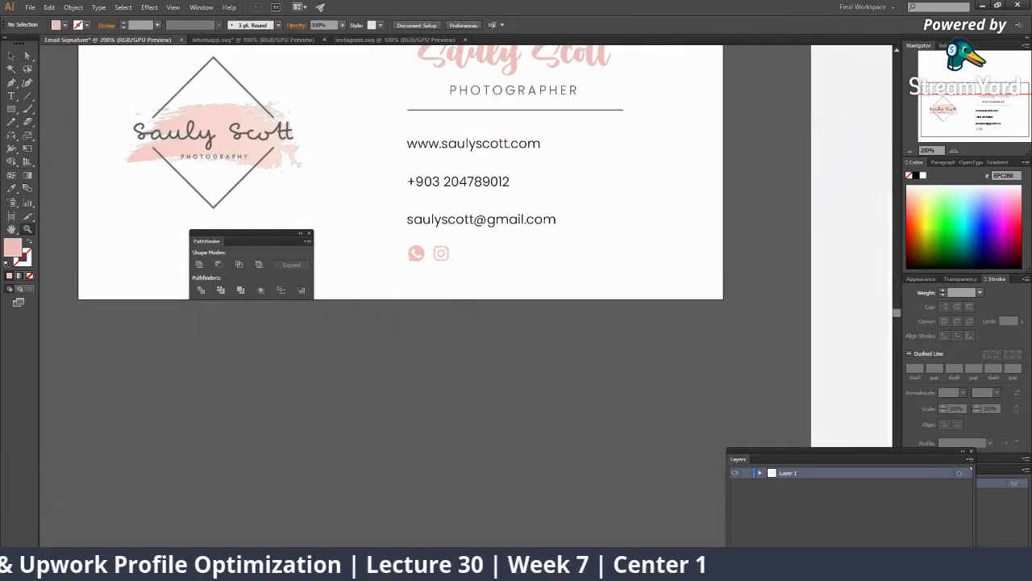
{"action": "left_click", "coordinate": [981, 5]}
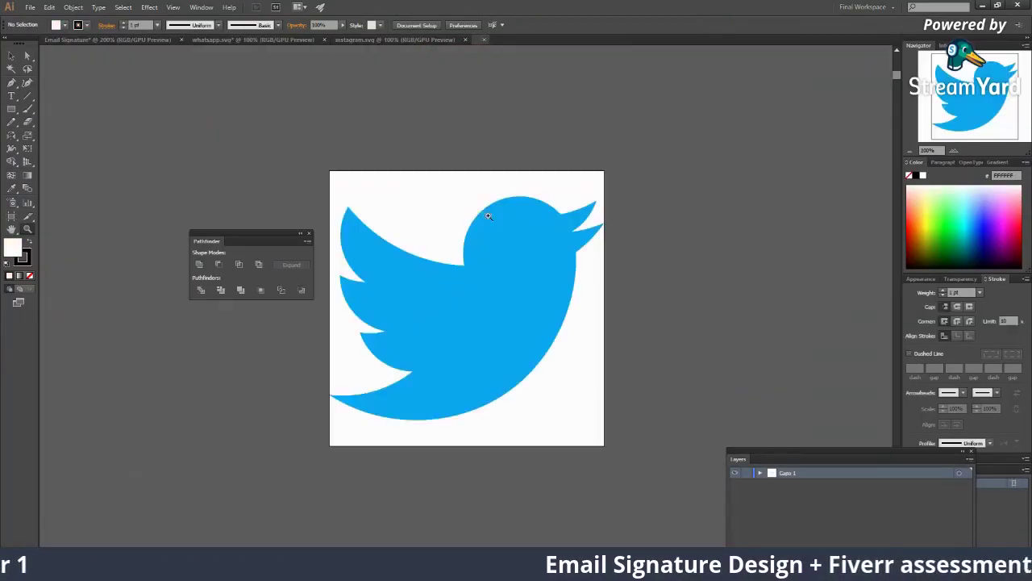
Step: Paste the Twitter bird into the signature, shrink it and move it up near the icons
{"action": "key", "text": "ctrl+a"}
{"action": "key", "text": "ctrl+c"}
{"action": "left_click", "coordinate": [130, 41]}
{"action": "key", "text": "ctrl+v"}
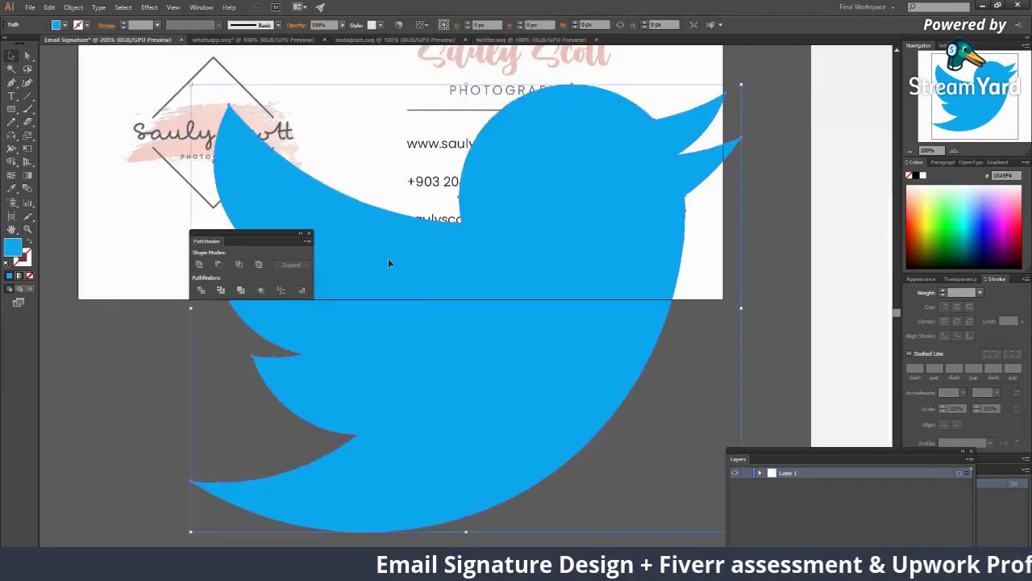
{"action": "key", "text": "ctrl+minus"}
{"action": "key", "text": "ctrl+minus"}
{"action": "left_click_drag", "start_coordinate": [349, 234], "coordinate": [478, 336]}
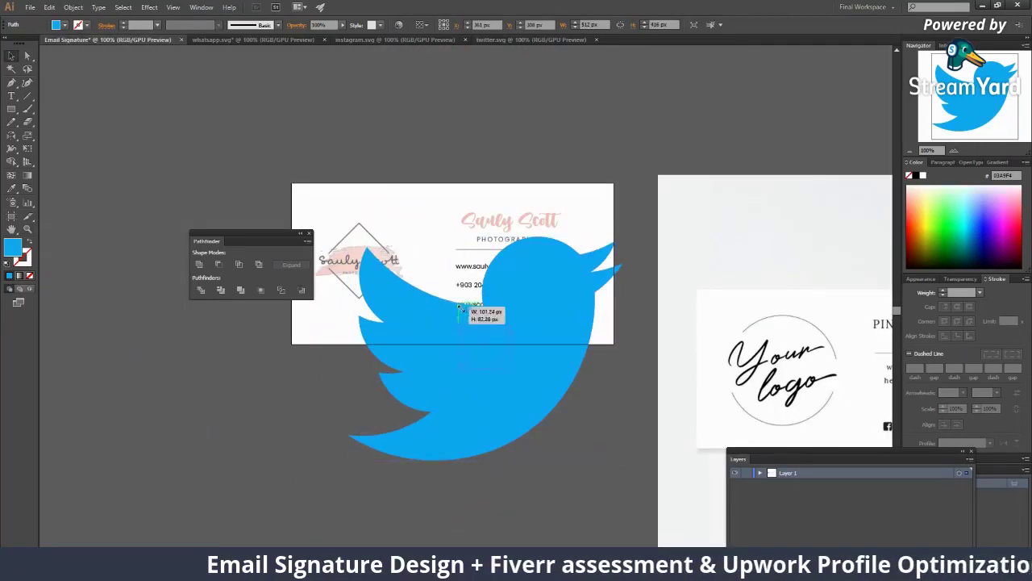
{"action": "left_click", "coordinate": [478, 335]}
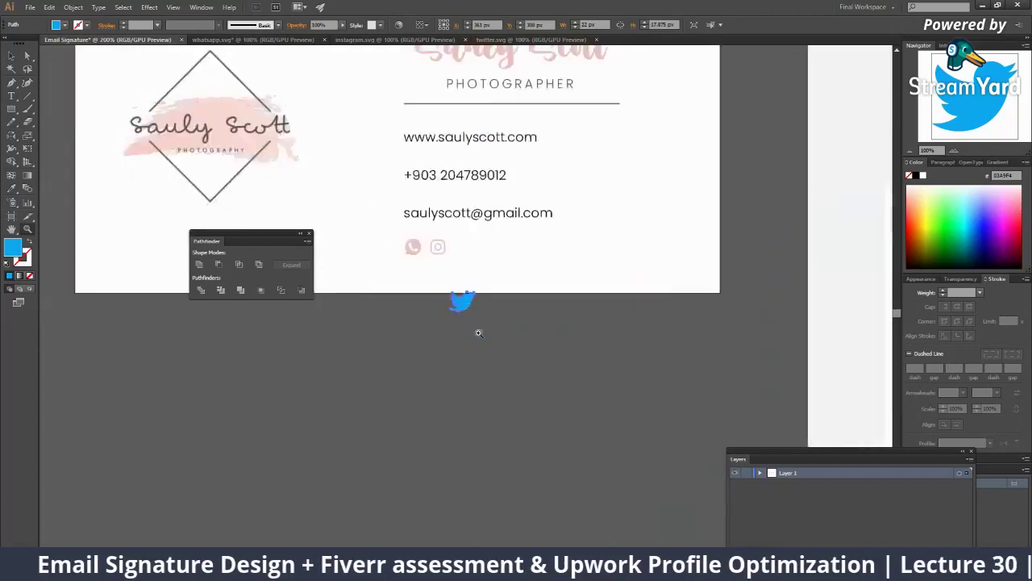
{"action": "left_click", "coordinate": [477, 330]}
{"action": "left_click", "coordinate": [477, 330]}
{"action": "mouse_move", "coordinate": [502, 410]}
{"action": "left_mouse_down"}
{"action": "mouse_move", "coordinate": [537, 255]}
{"action": "mouse_move", "coordinate": [523, 269]}
{"action": "mouse_move", "coordinate": [533, 269]}
{"action": "left_mouse_up"}
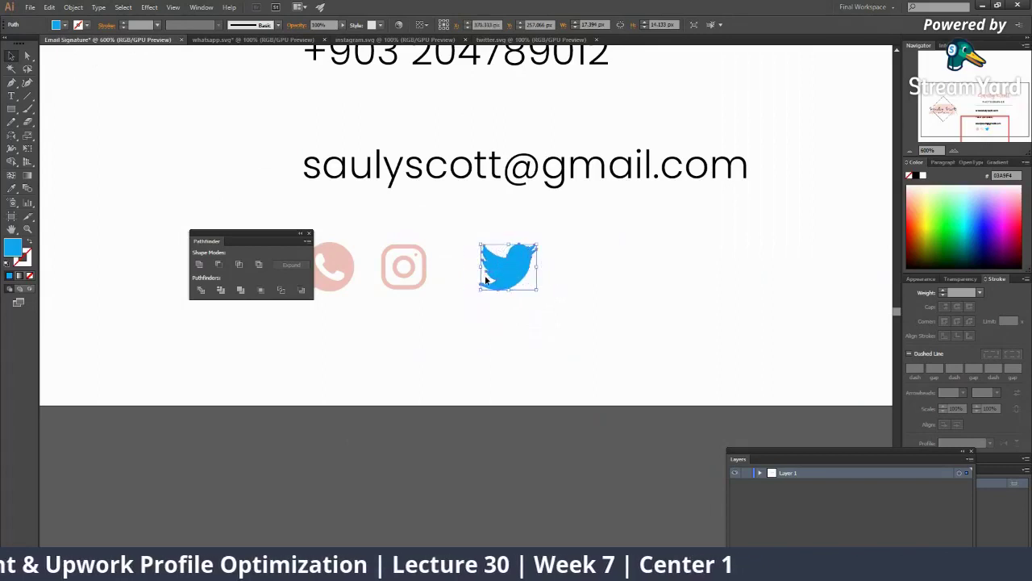
Step: Eyedrop the Instagram pink onto the Twitter bird and resize the Instagram icon to 14 px
{"action": "key", "text": "i"}
{"action": "left_click", "coordinate": [425, 271]}
{"action": "key", "text": "v"}
{"action": "left_click", "coordinate": [423, 274]}
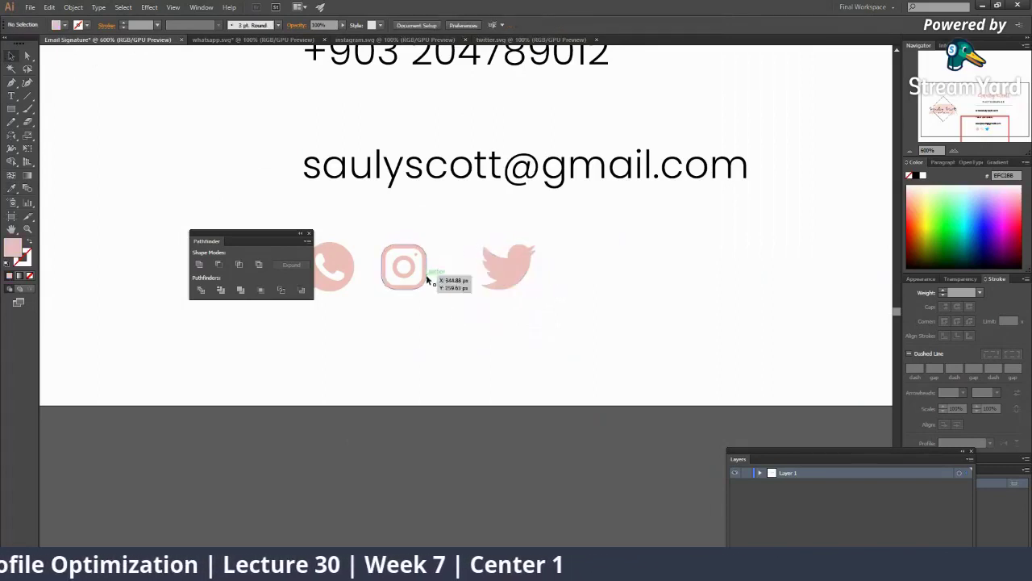
{"action": "left_click_drag", "start_coordinate": [428, 289], "coordinate": [448, 293]}
{"action": "left_click", "coordinate": [465, 314]}
{"action": "key", "text": "ctrl+minus"}
{"action": "key", "text": "ctrl+minus"}
{"action": "key", "text": "ctrl+minus"}
{"action": "left_click", "coordinate": [472, 287]}
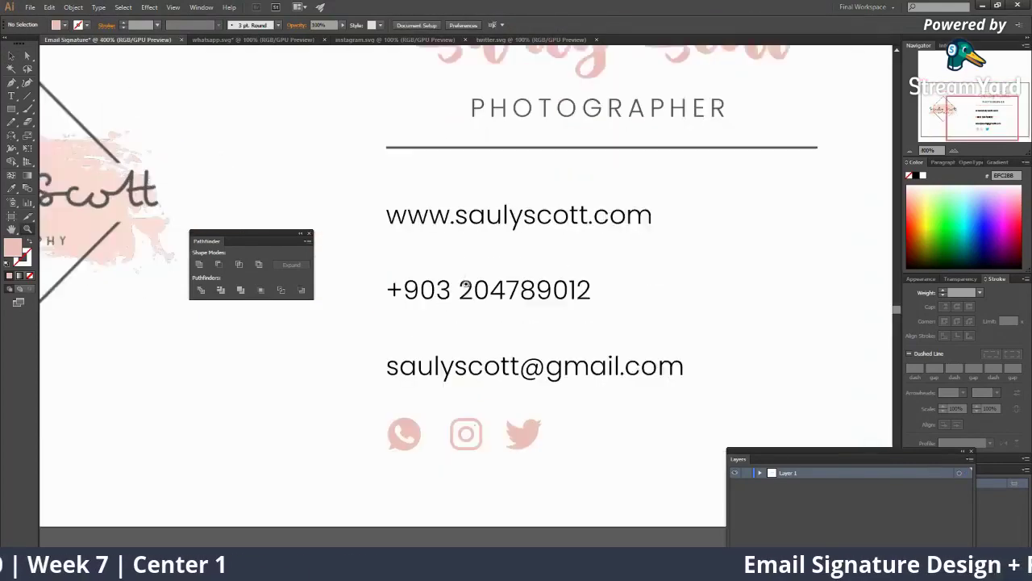
{"action": "key", "text": "v"}
{"action": "left_click", "coordinate": [565, 331]}
Step: Nudge the phone number line upward and select all three contact lines
{"action": "key", "text": "ctrl+minus"}
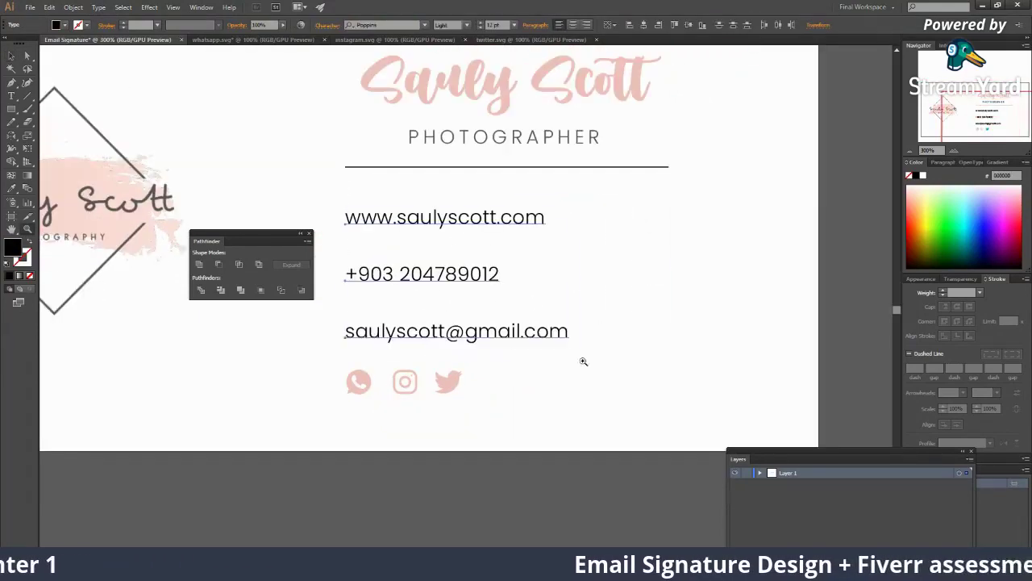
{"action": "left_click", "coordinate": [583, 362]}
{"action": "left_click_drag", "start_coordinate": [334, 258], "coordinate": [559, 351]}
{"action": "left_click", "coordinate": [541, 305]}
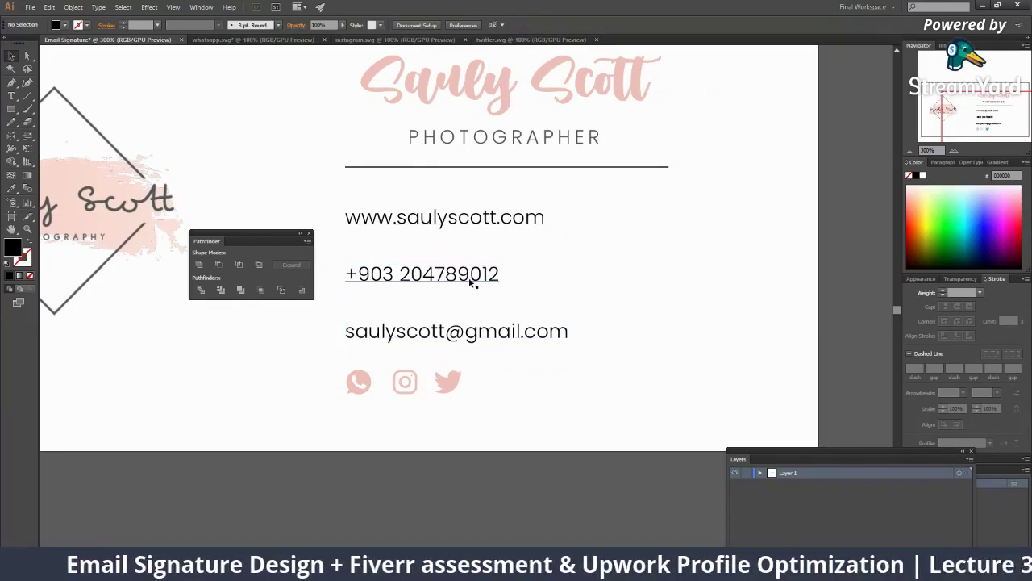
{"action": "mouse_move", "coordinate": [472, 278]}
{"action": "left_mouse_down"}
{"action": "mouse_move", "coordinate": [473, 265]}
{"action": "mouse_move", "coordinate": [436, 270]}
{"action": "left_mouse_up"}
{"action": "left_click", "coordinate": [361, 202]}
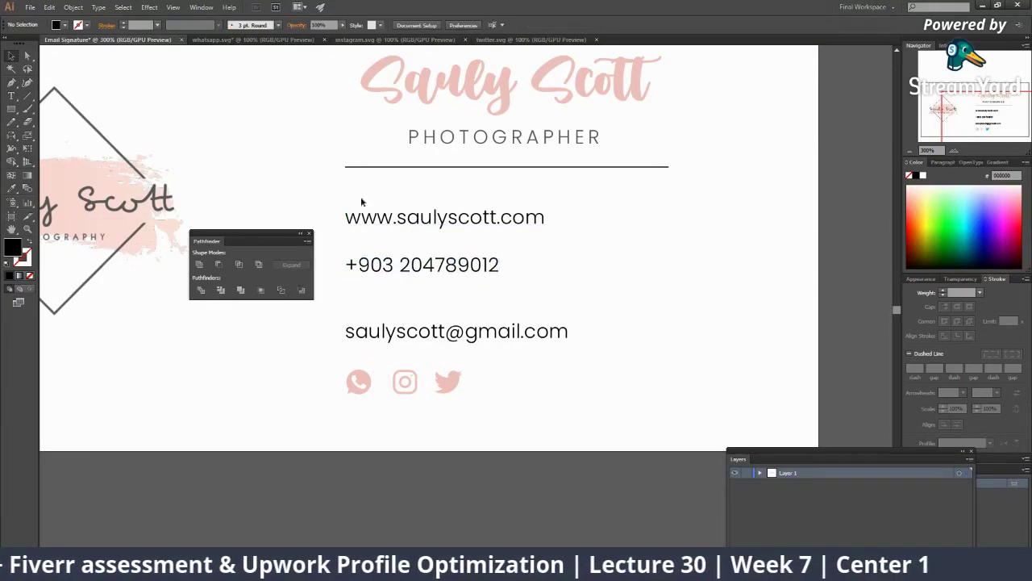
{"action": "left_click_drag", "start_coordinate": [361, 202], "coordinate": [573, 349]}
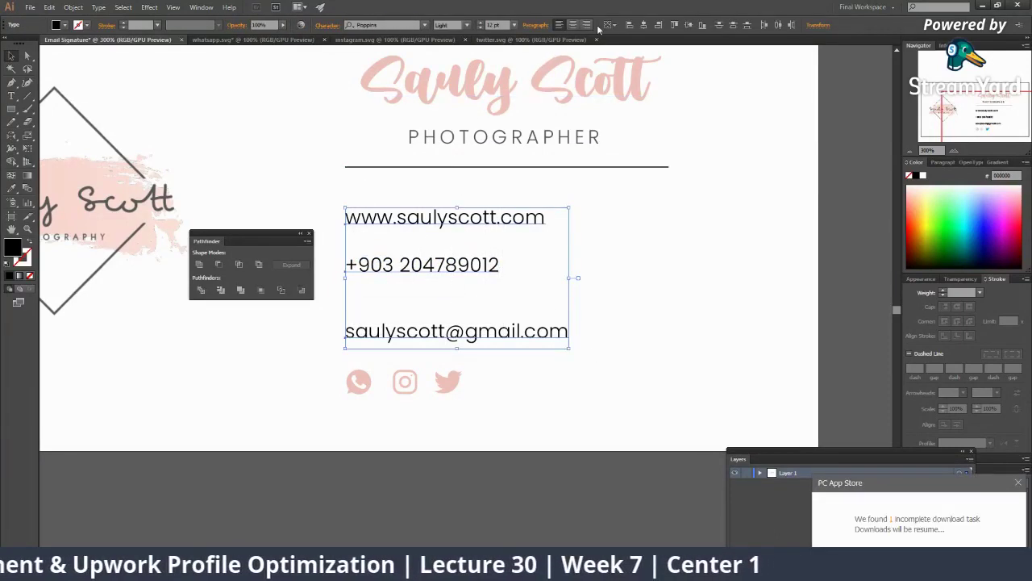
{"action": "left_click", "coordinate": [1017, 481]}
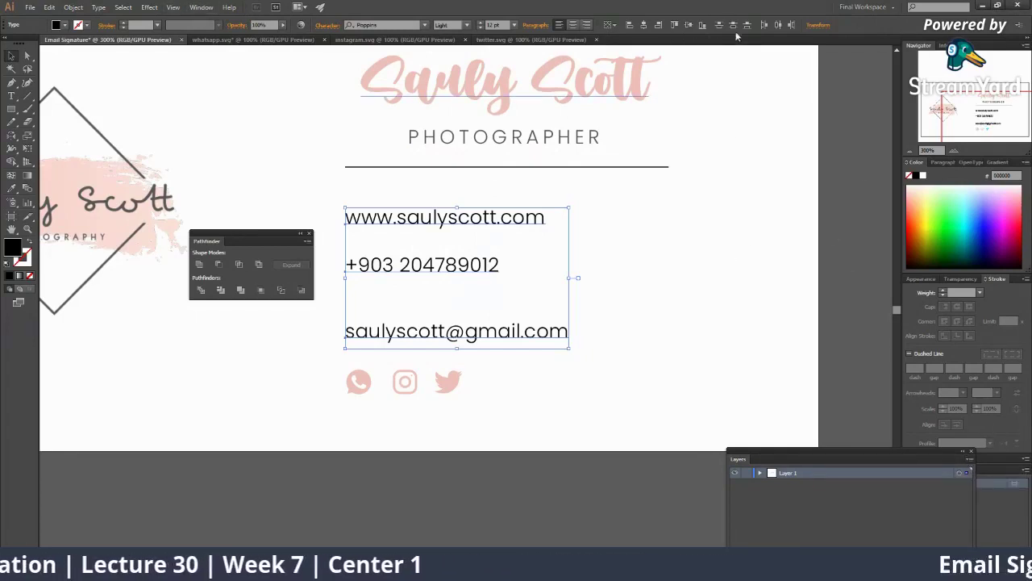
Step: Vertically distribute the website, phone and email lines by center, aligned to selection
{"action": "left_click", "coordinate": [202, 7]}
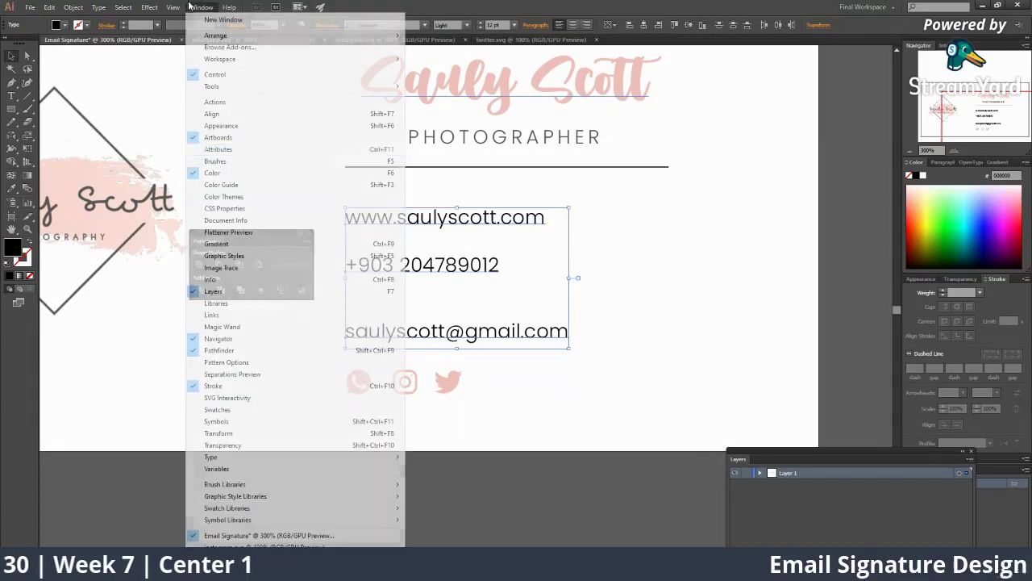
{"action": "left_click", "coordinate": [228, 115]}
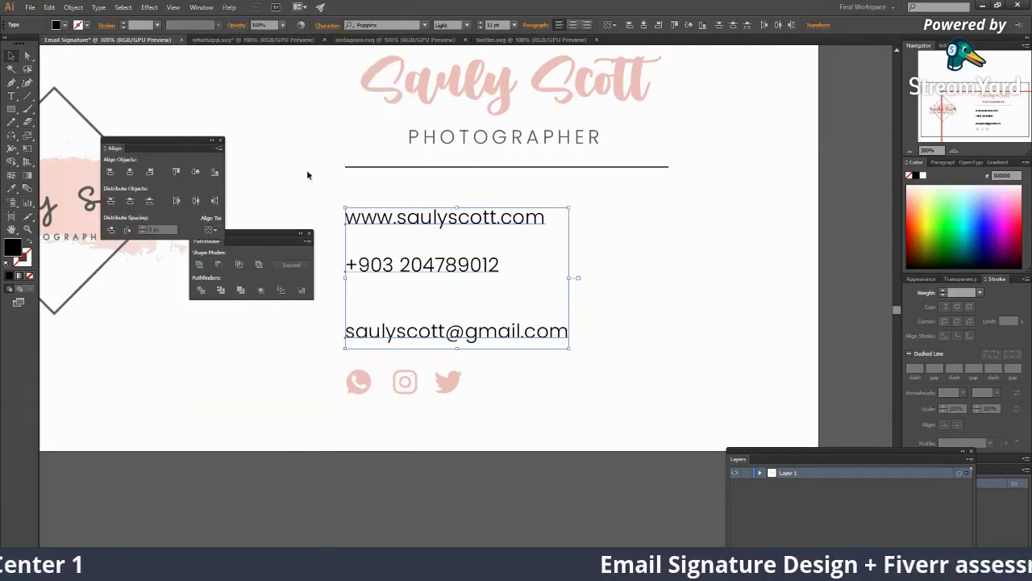
{"action": "left_click_drag", "start_coordinate": [178, 149], "coordinate": [656, 163]}
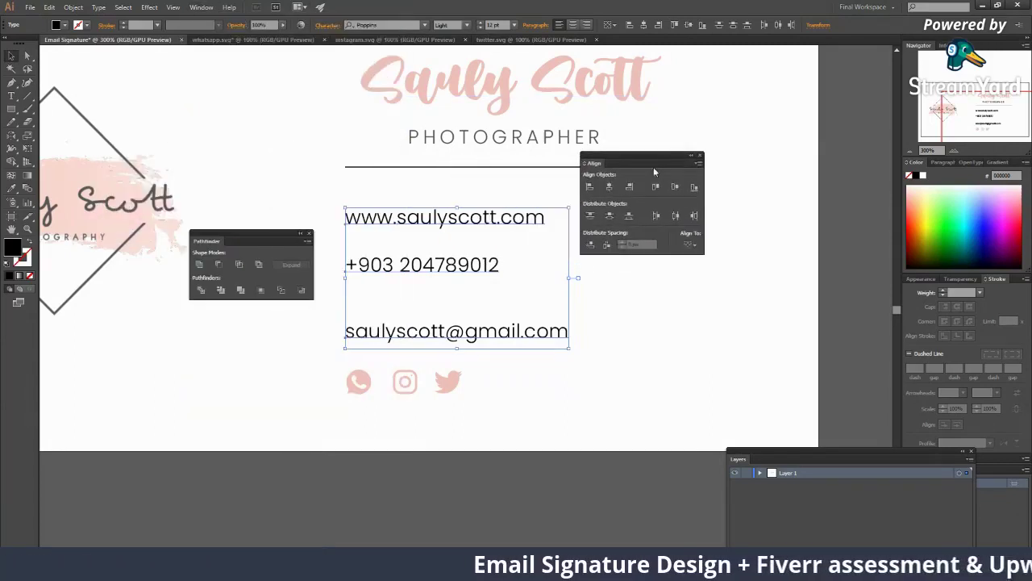
{"action": "left_click", "coordinate": [690, 244]}
{"action": "left_click", "coordinate": [698, 259]}
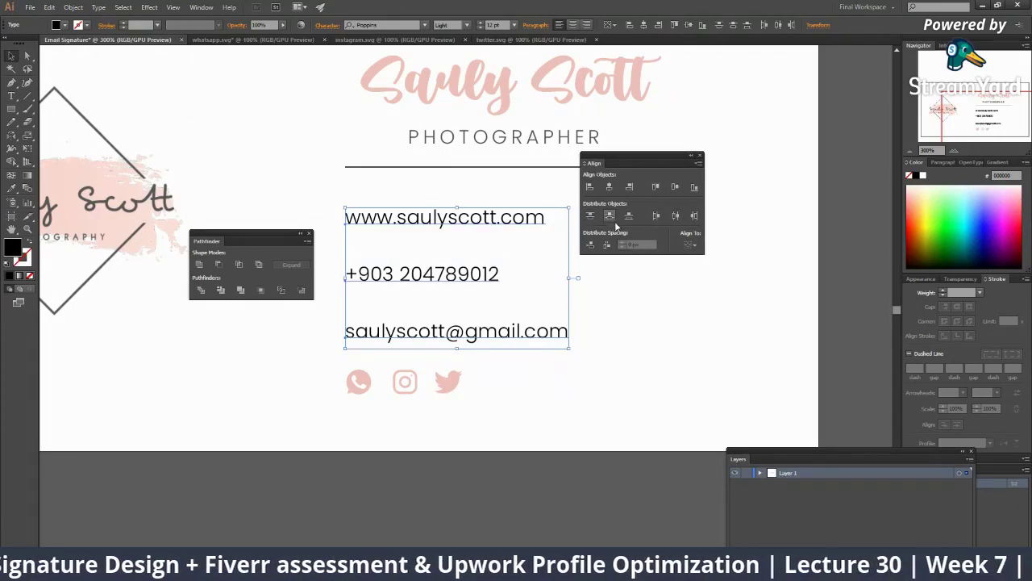
{"action": "left_click", "coordinate": [609, 215]}
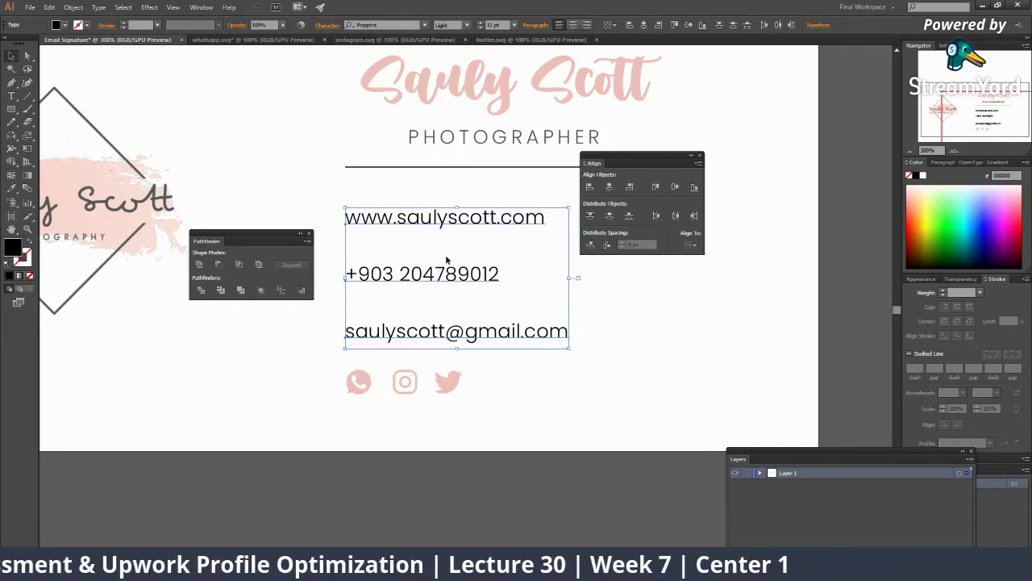
{"action": "left_click", "coordinate": [561, 305]}
{"action": "mouse_move", "coordinate": [451, 275]}
{"action": "left_mouse_down"}
{"action": "mouse_move", "coordinate": [451, 254]}
{"action": "mouse_move", "coordinate": [469, 290]}
{"action": "mouse_move", "coordinate": [458, 298]}
{"action": "left_mouse_up"}
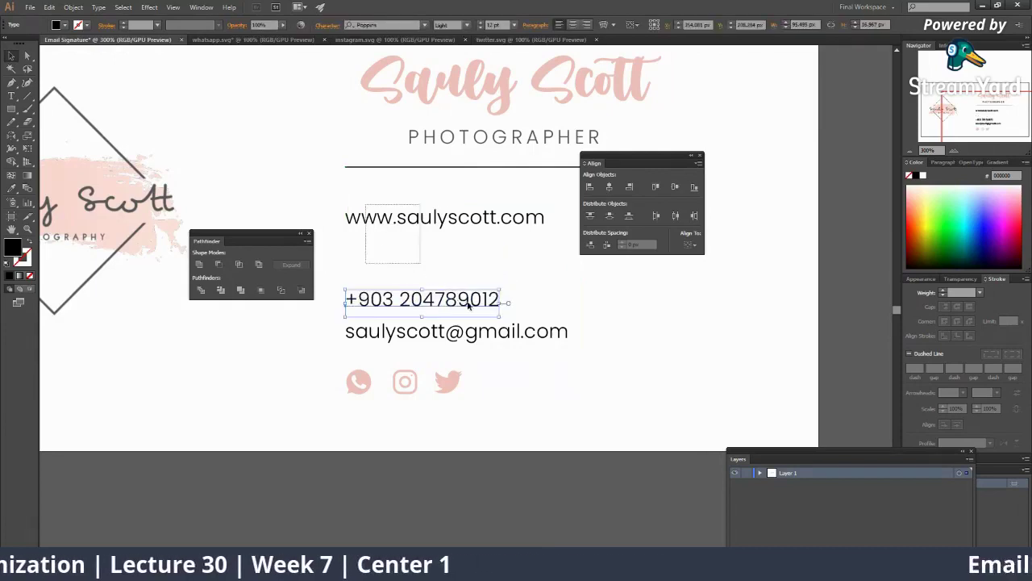
{"action": "left_click_drag", "start_coordinate": [421, 208], "coordinate": [367, 335]}
{"action": "left_click", "coordinate": [609, 215]}
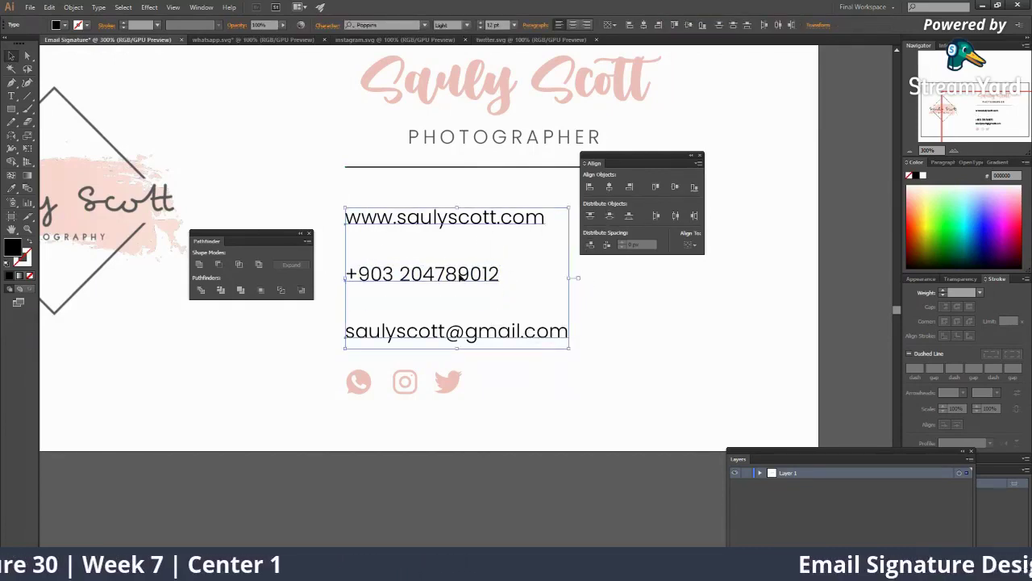
Step: Nudge the Twitter bird right, then distribute the three social icons evenly relative to the selection
{"action": "left_click", "coordinate": [623, 389]}
{"action": "scroll", "coordinate": [460, 343], "scroll_direction": "down", "scroll_amount": 2}
{"action": "scroll", "coordinate": [435, 306], "scroll_direction": "up", "scroll_amount": 1, "text": "alt"}
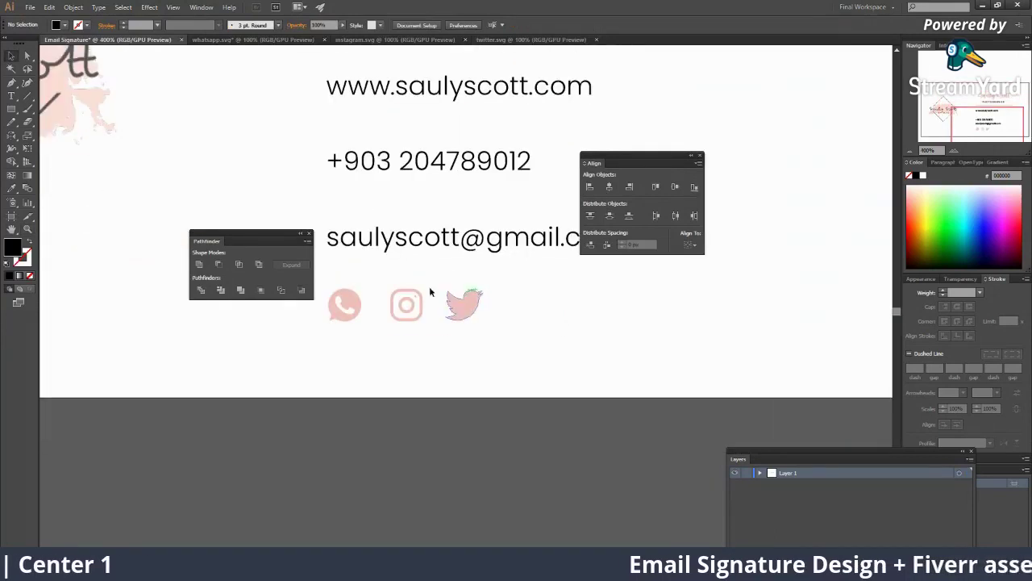
{"action": "left_click_drag", "start_coordinate": [465, 321], "coordinate": [471, 324]}
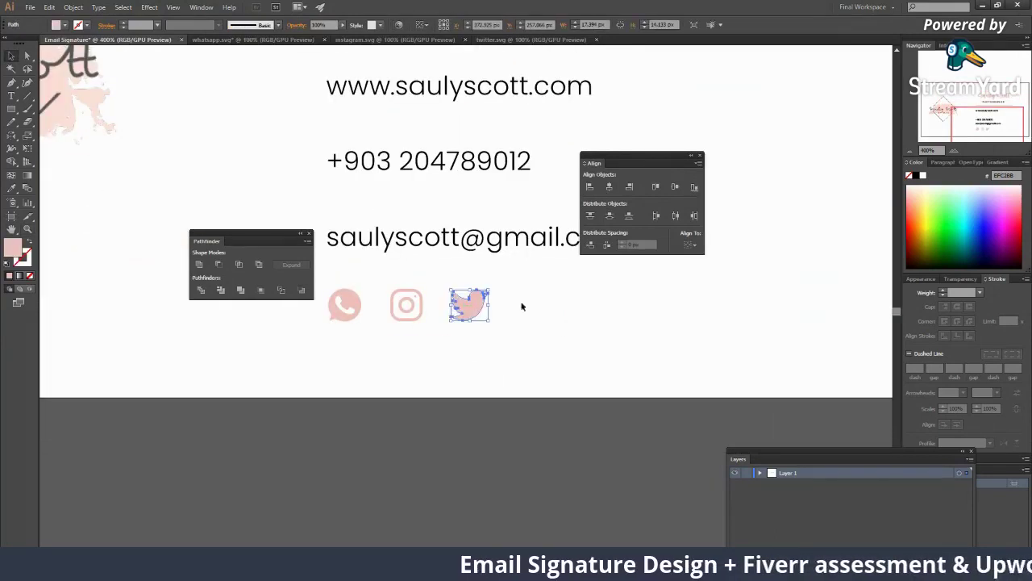
{"action": "left_click_drag", "start_coordinate": [322, 280], "coordinate": [493, 333]}
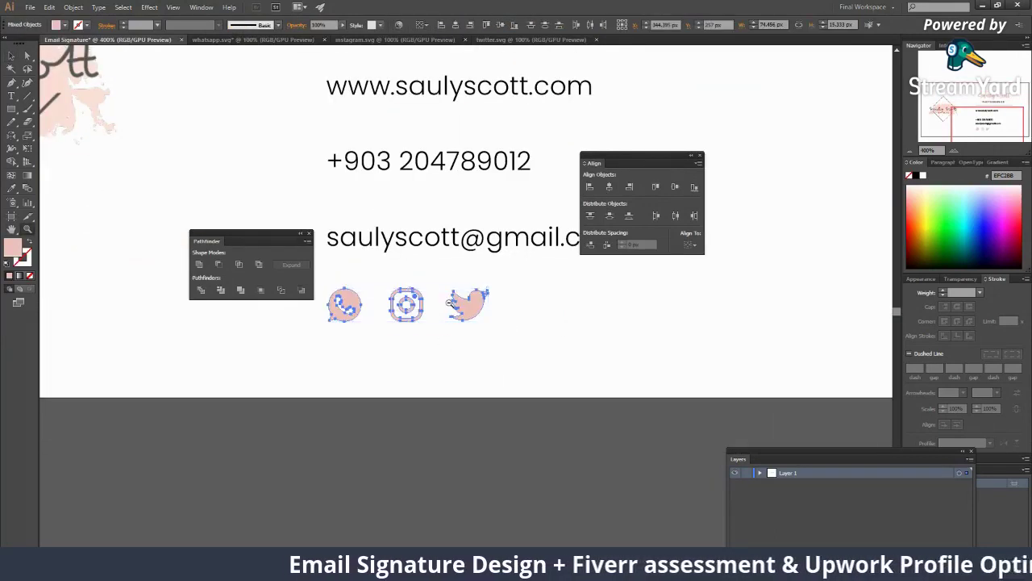
{"action": "key", "text": "ctrl+plus"}
{"action": "left_click", "coordinate": [688, 245]}
{"action": "left_click", "coordinate": [700, 257]}
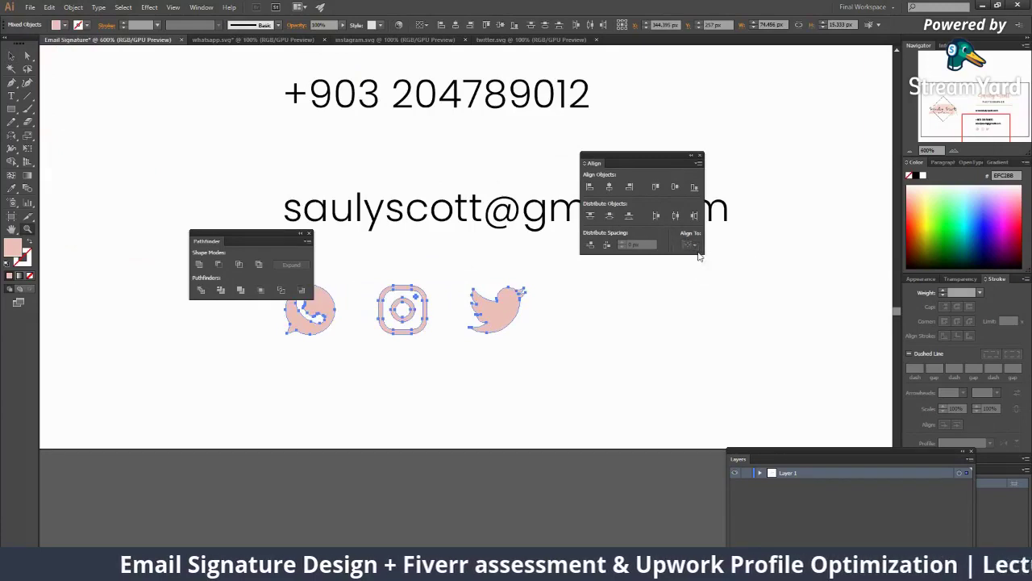
{"action": "left_click", "coordinate": [677, 218]}
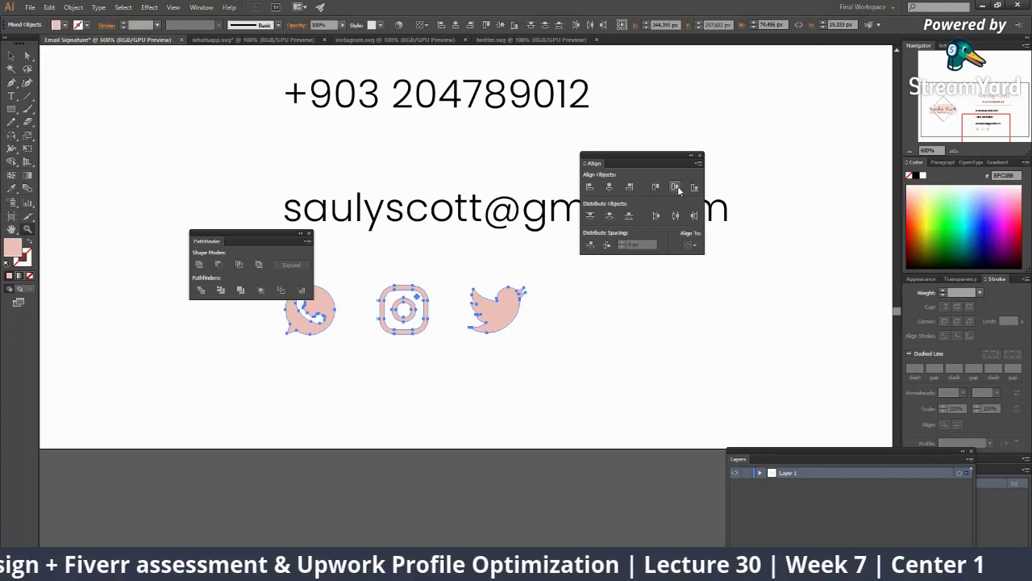
{"action": "left_click", "coordinate": [615, 189]}
{"action": "key", "text": "ctrl+z"}
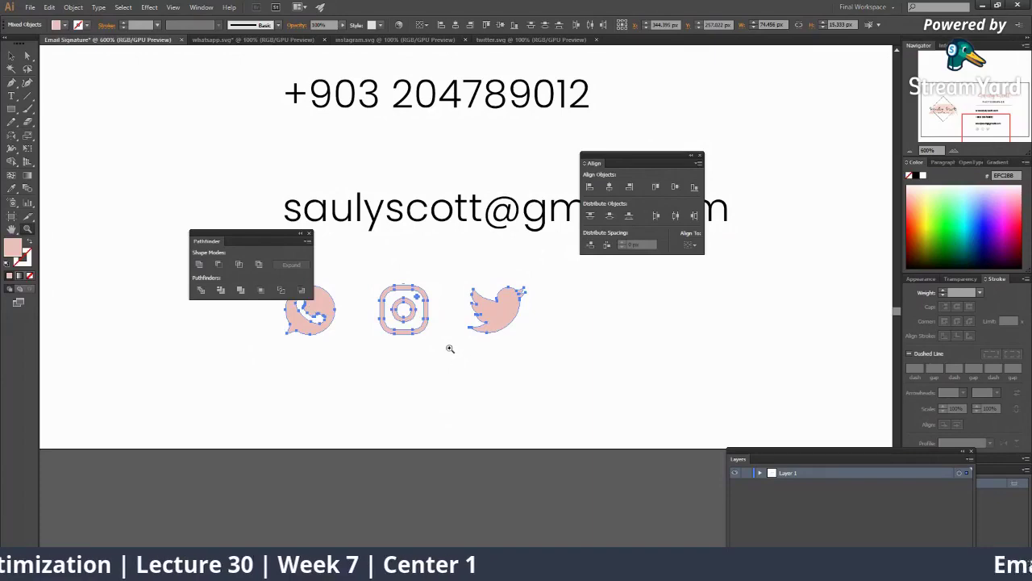
{"action": "scroll", "coordinate": [451, 348], "scroll_direction": "down", "scroll_amount": 1}
{"action": "scroll", "coordinate": [450, 349], "scroll_direction": "down", "scroll_amount": 2}
{"action": "scroll", "coordinate": [464, 331], "scroll_direction": "down", "scroll_amount": 2}
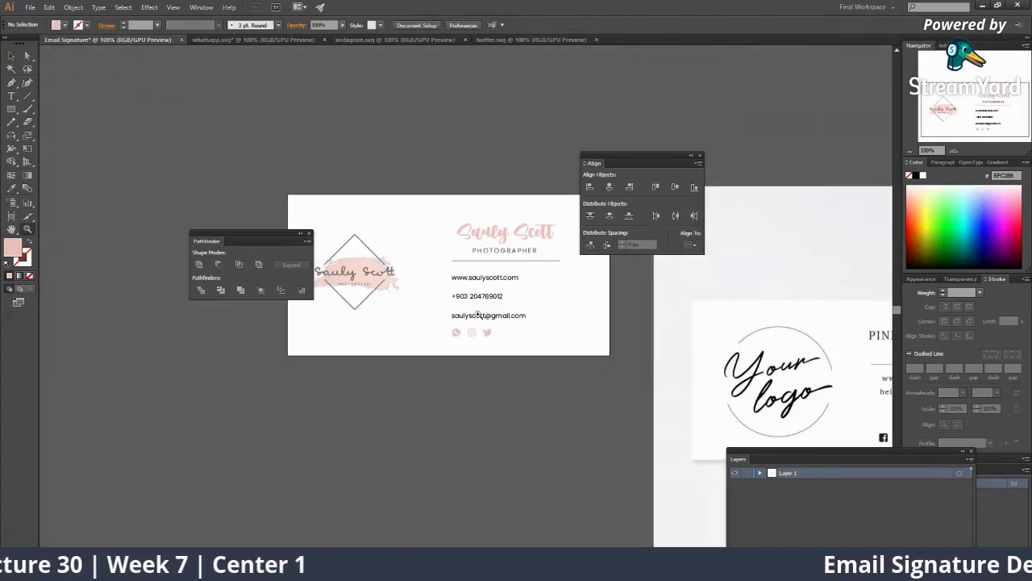
{"action": "scroll", "coordinate": [478, 314], "scroll_direction": "up", "scroll_amount": 2}
{"action": "scroll", "coordinate": [481, 364], "scroll_direction": "down", "scroll_amount": 2}
{"action": "scroll", "coordinate": [430, 298], "scroll_direction": "up", "scroll_amount": 1}
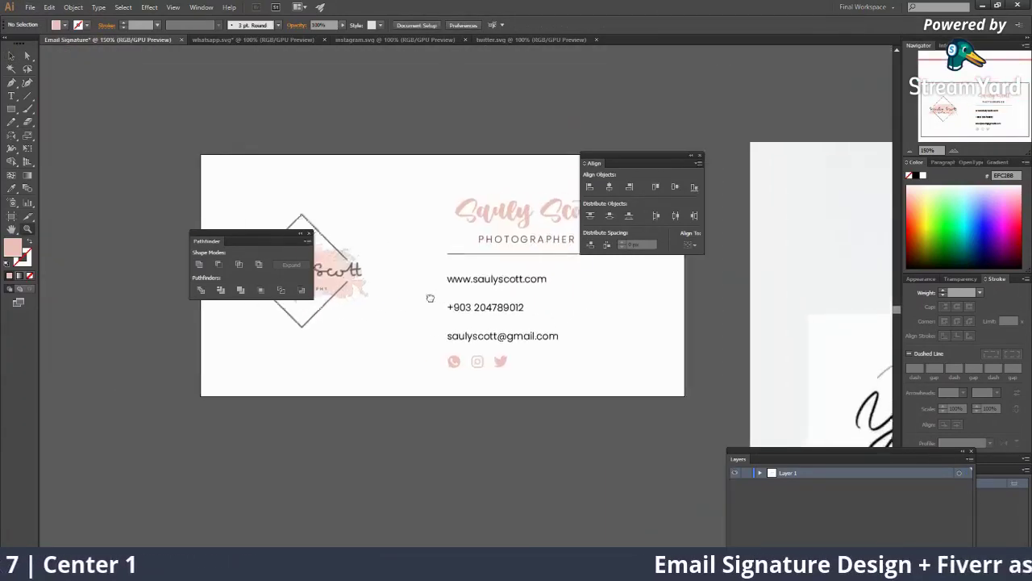
{"action": "left_click_drag", "start_coordinate": [430, 299], "coordinate": [390, 304]}
{"action": "left_click_drag", "start_coordinate": [503, 242], "coordinate": [482, 248]}
{"action": "left_click", "coordinate": [580, 391]}
Step: Close the Pathfinder and Align panels and zoom out to show the other artboards
{"action": "scroll", "coordinate": [581, 391], "scroll_direction": "down", "scroll_amount": 1}
{"action": "scroll", "coordinate": [456, 325], "scroll_direction": "down", "scroll_amount": 2}
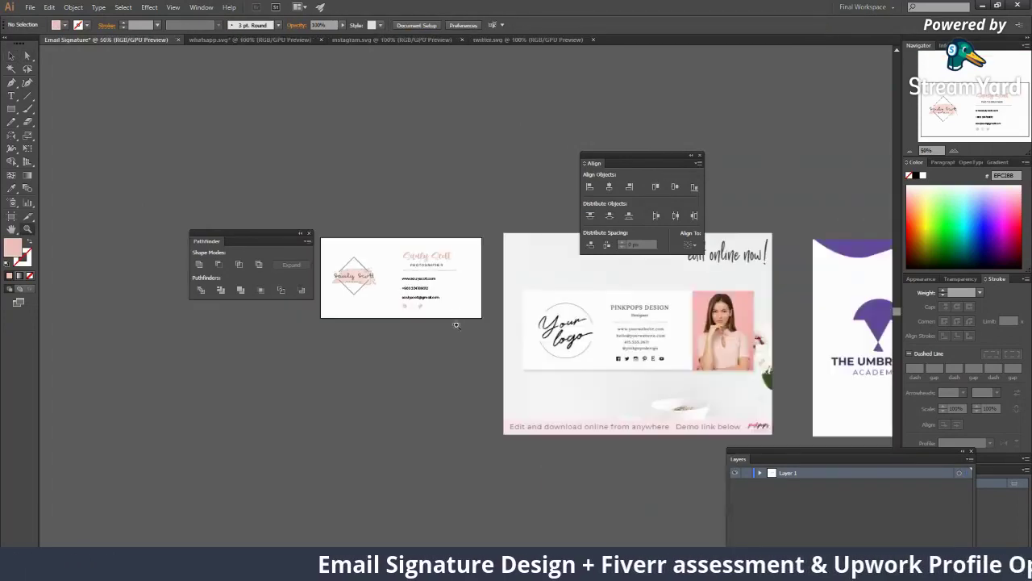
{"action": "scroll", "coordinate": [455, 325], "scroll_direction": "up", "scroll_amount": 2}
{"action": "scroll", "coordinate": [476, 322], "scroll_direction": "up", "scroll_amount": 1}
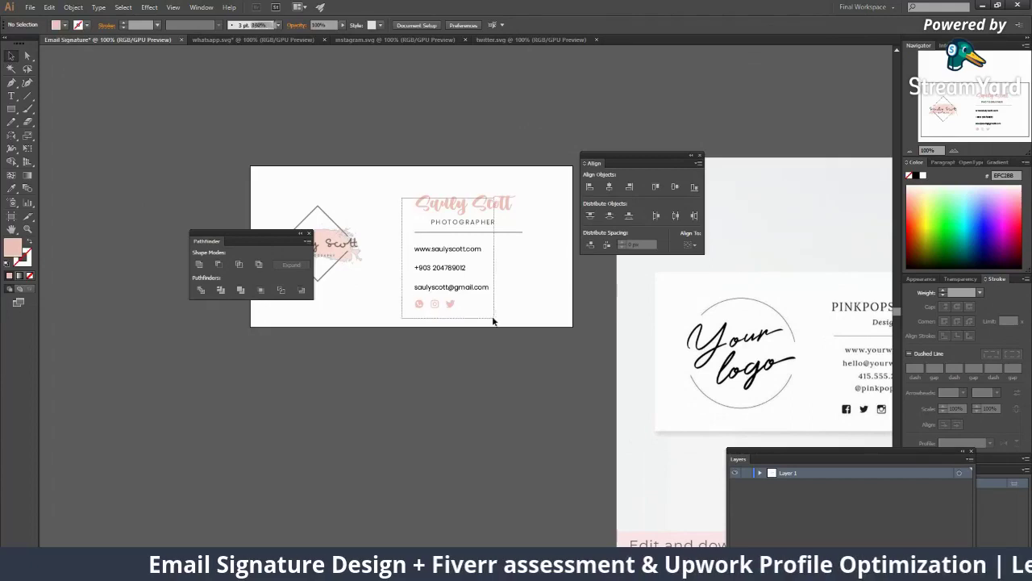
{"action": "left_click_drag", "start_coordinate": [494, 321], "coordinate": [492, 320]}
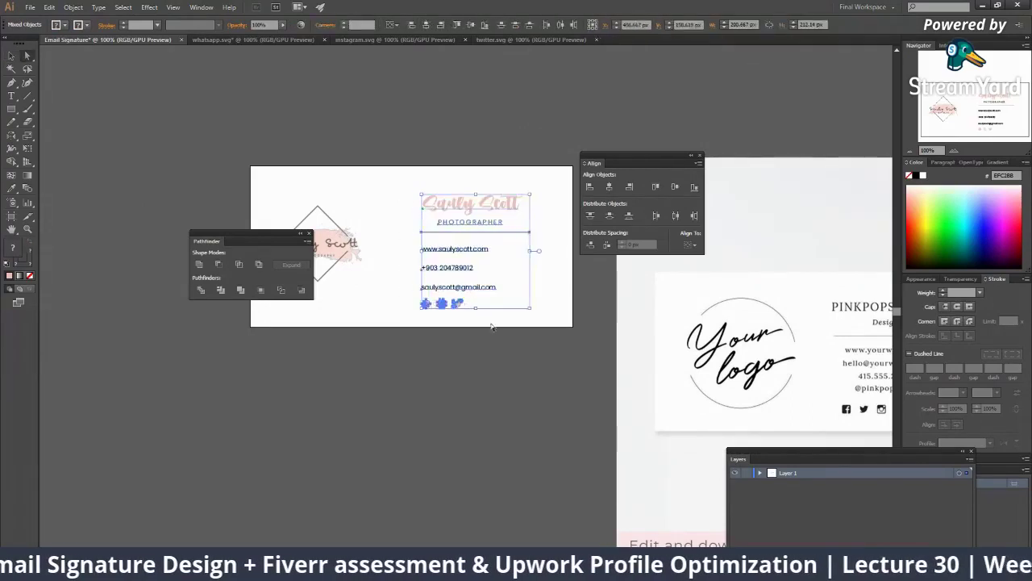
{"action": "key", "text": "ctrl+shift+a"}
{"action": "scroll", "coordinate": [453, 269], "scroll_direction": "down", "scroll_amount": 1}
{"action": "scroll", "coordinate": [452, 268], "scroll_direction": "up", "scroll_amount": 2}
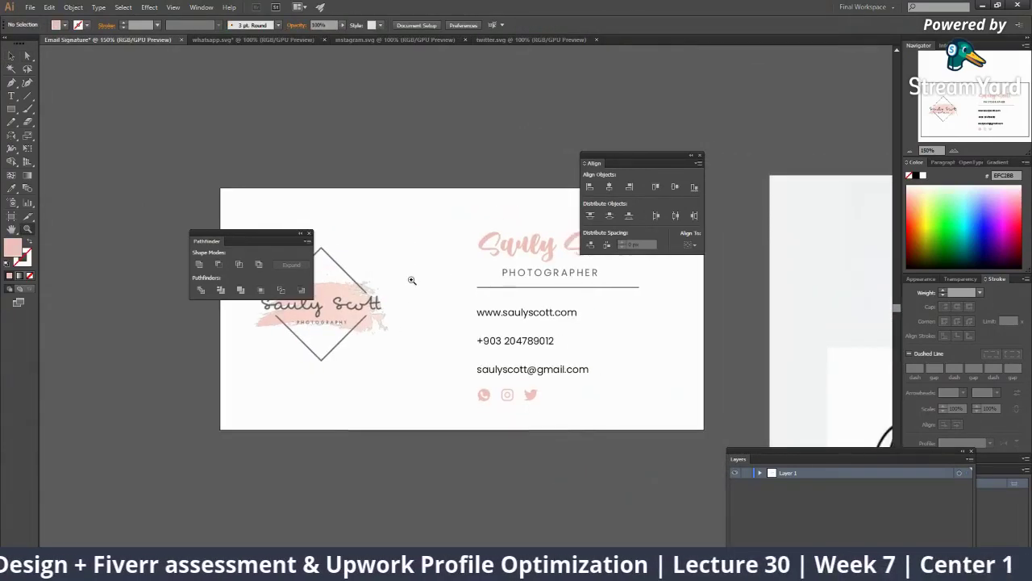
{"action": "scroll", "coordinate": [411, 279], "scroll_direction": "down", "scroll_amount": 1}
{"action": "scroll", "coordinate": [347, 266], "scroll_direction": "up", "scroll_amount": 1}
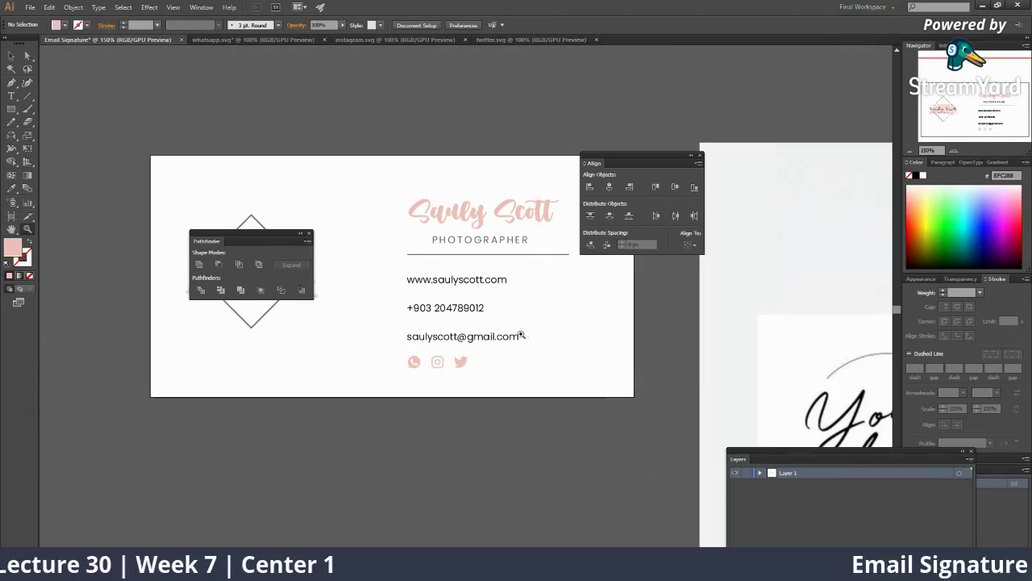
{"action": "left_click", "coordinate": [310, 234]}
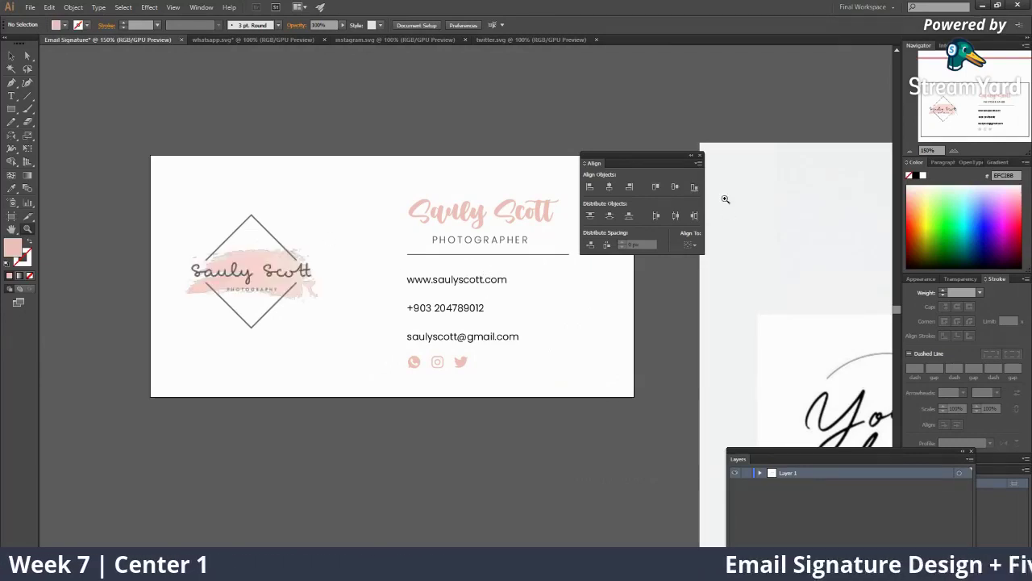
{"action": "left_click", "coordinate": [700, 155]}
{"action": "left_click", "coordinate": [599, 226], "text": "alt"}
{"action": "left_click", "coordinate": [572, 286], "text": "alt"}
{"action": "key", "text": "v"}
{"action": "left_click", "coordinate": [635, 365]}
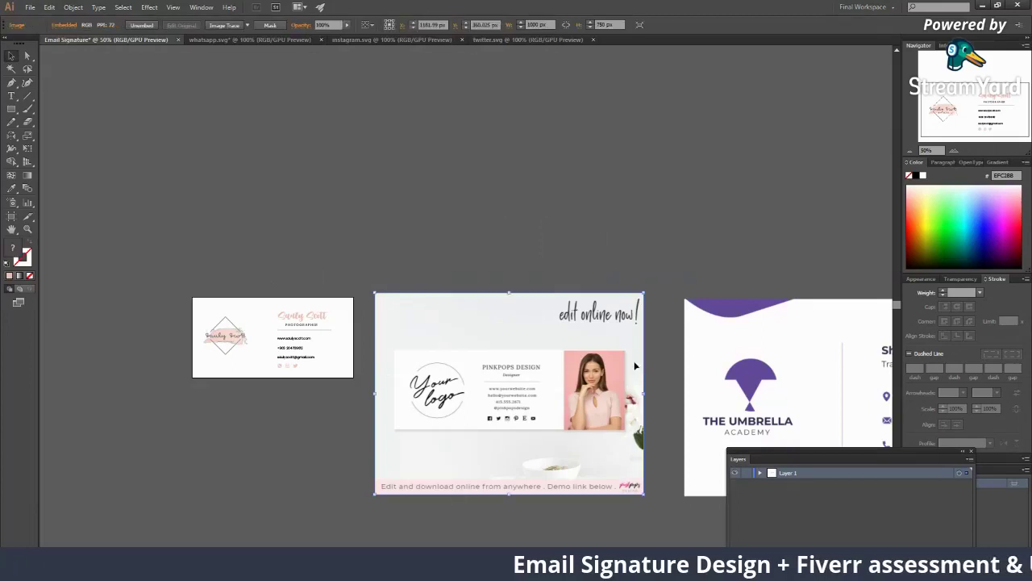
{"action": "key", "text": "Delete"}
{"action": "left_click", "coordinate": [774, 379]}
{"action": "key", "text": "Delete"}
{"action": "key", "text": "z"}
{"action": "left_click", "coordinate": [343, 307]}
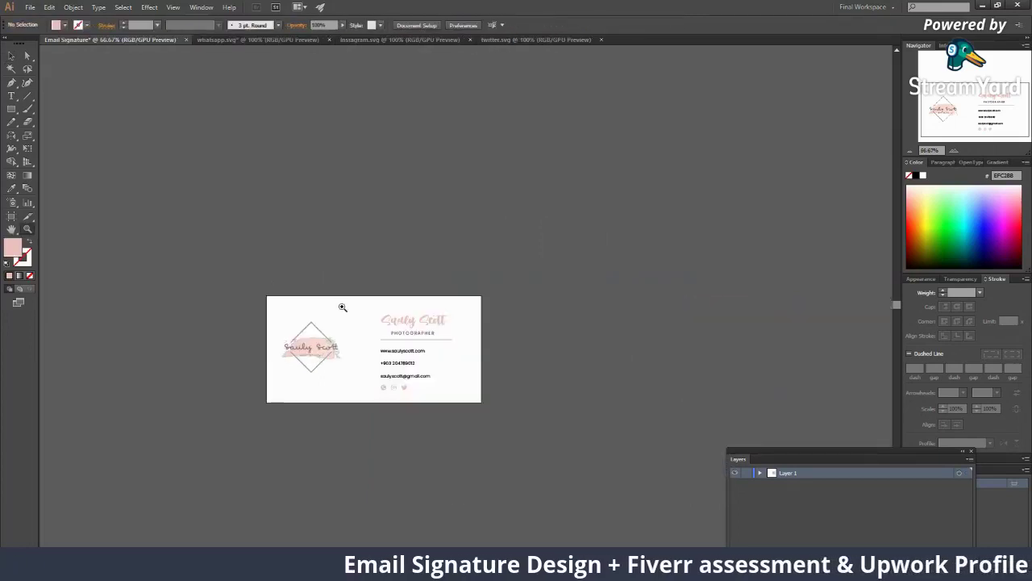
{"action": "double_click", "coordinate": [343, 307]}
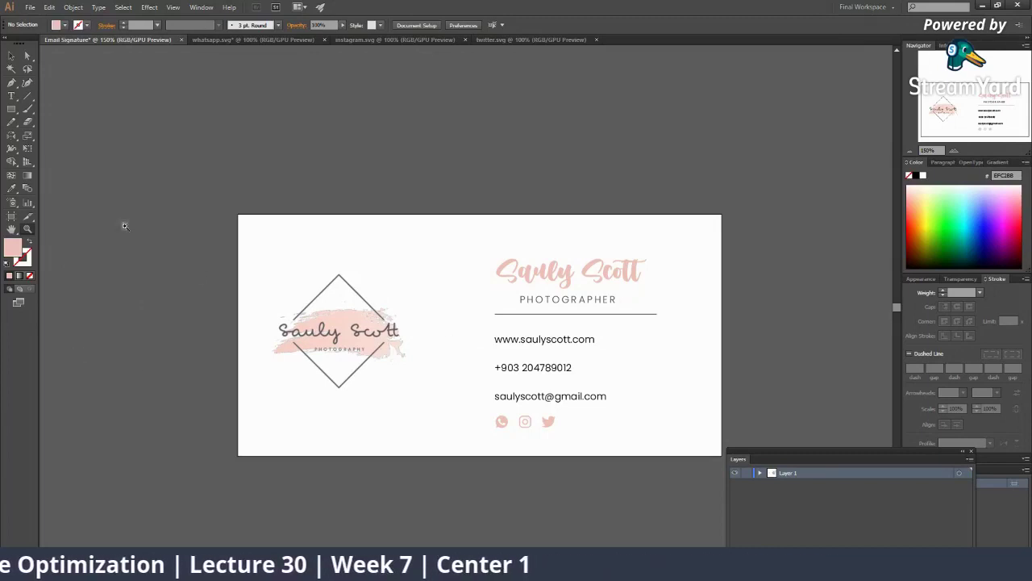
{"action": "left_click", "coordinate": [23, 10]}
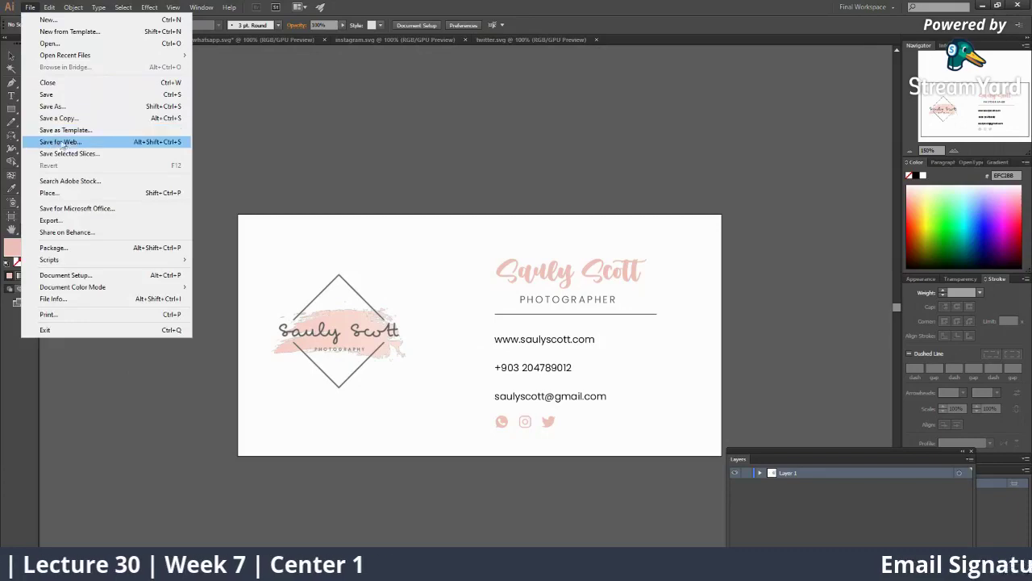
{"action": "left_click", "coordinate": [89, 139]}
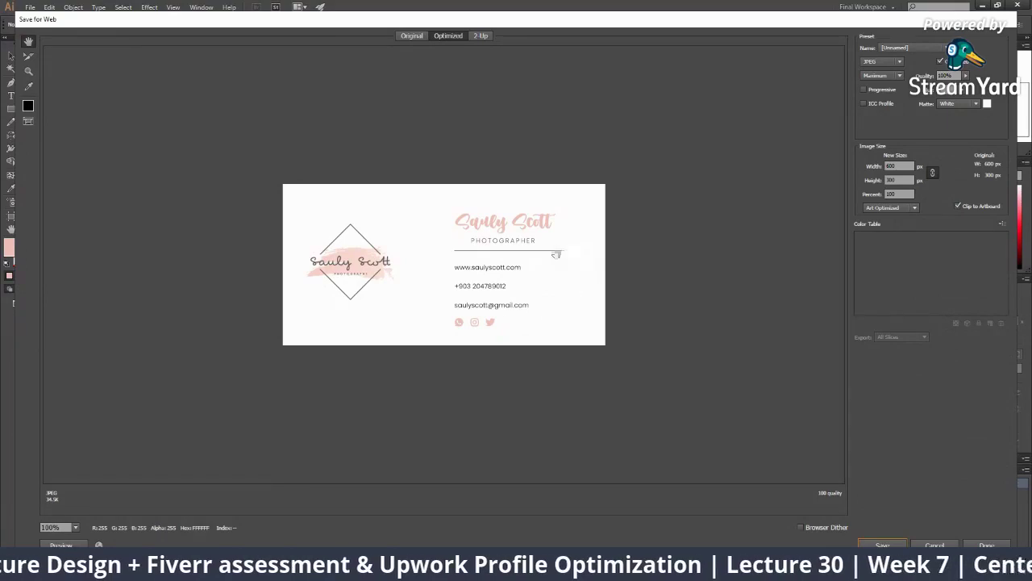
{"action": "key", "text": "Escape"}
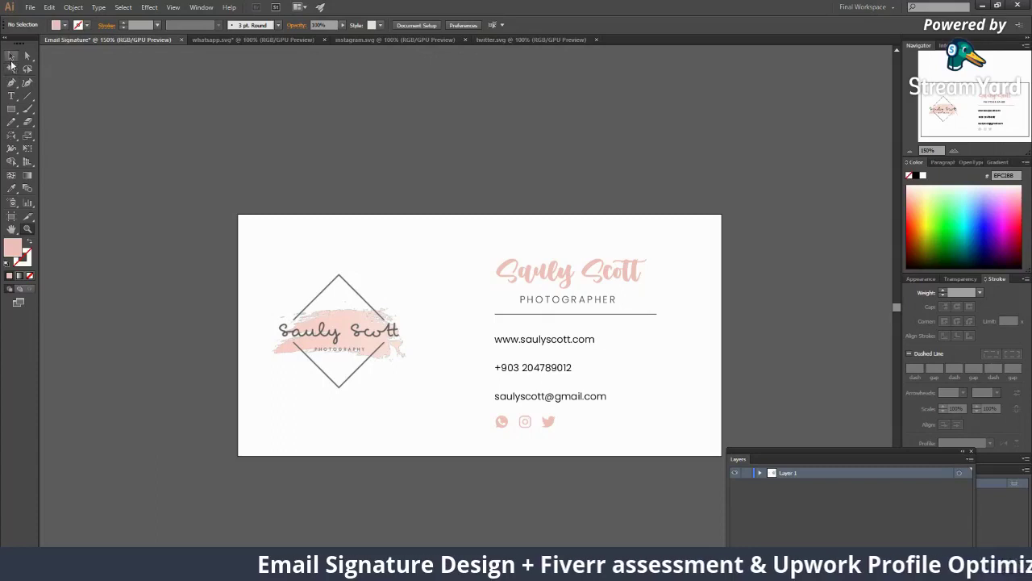
Step: Try moving PHOTOGRAPHER left under the name, then undo so it stays centred
{"action": "left_click", "coordinate": [11, 55]}
{"action": "left_click", "coordinate": [555, 271]}
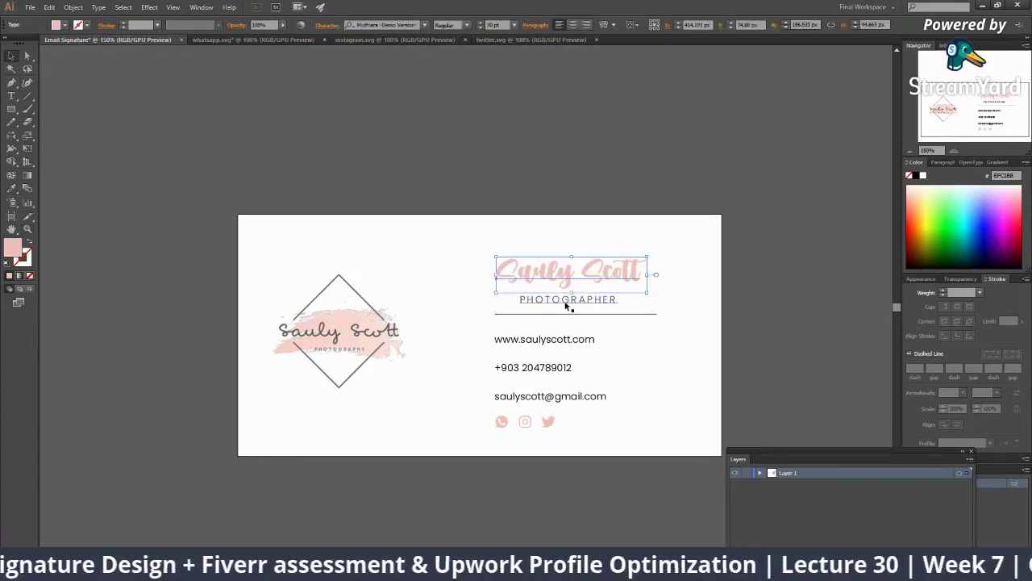
{"action": "left_click_drag", "start_coordinate": [572, 299], "coordinate": [541, 301]}
{"action": "left_click", "coordinate": [720, 309]}
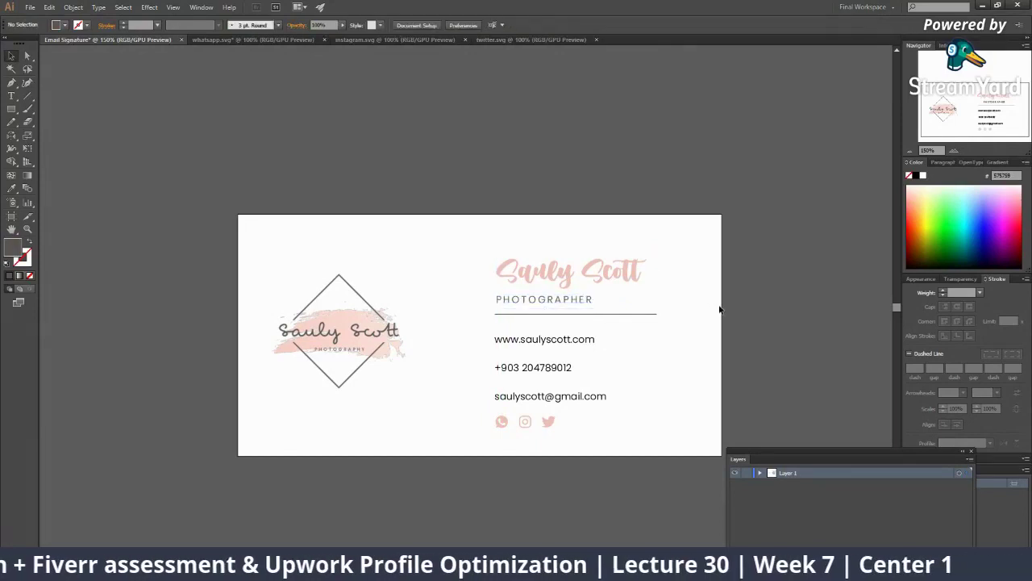
{"action": "key", "text": "ctrl+z"}
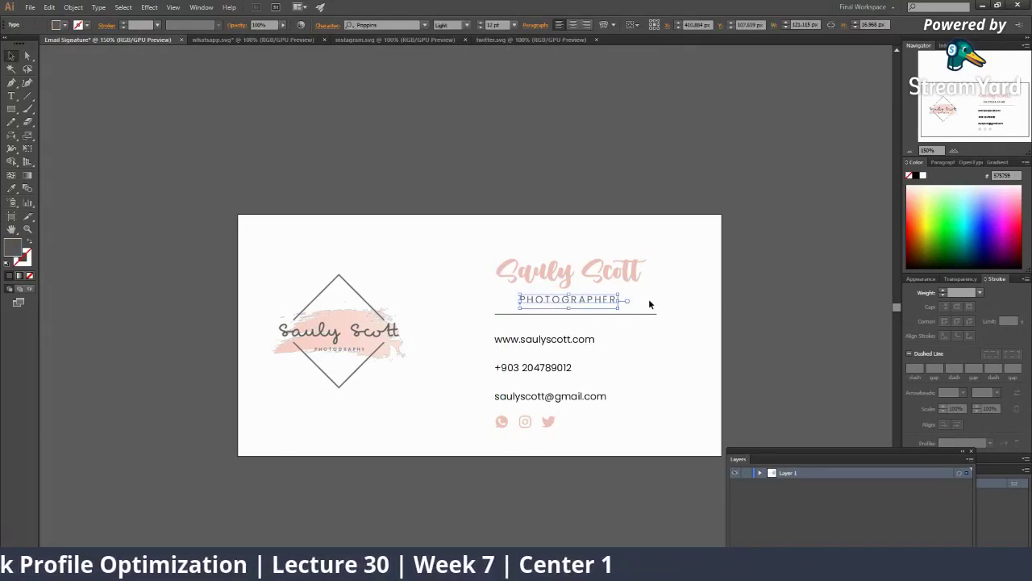
Step: Zoom in on the contact details and bring up the Slice Tool flyout
{"action": "key", "text": "z"}
{"action": "left_click", "coordinate": [428, 322]}
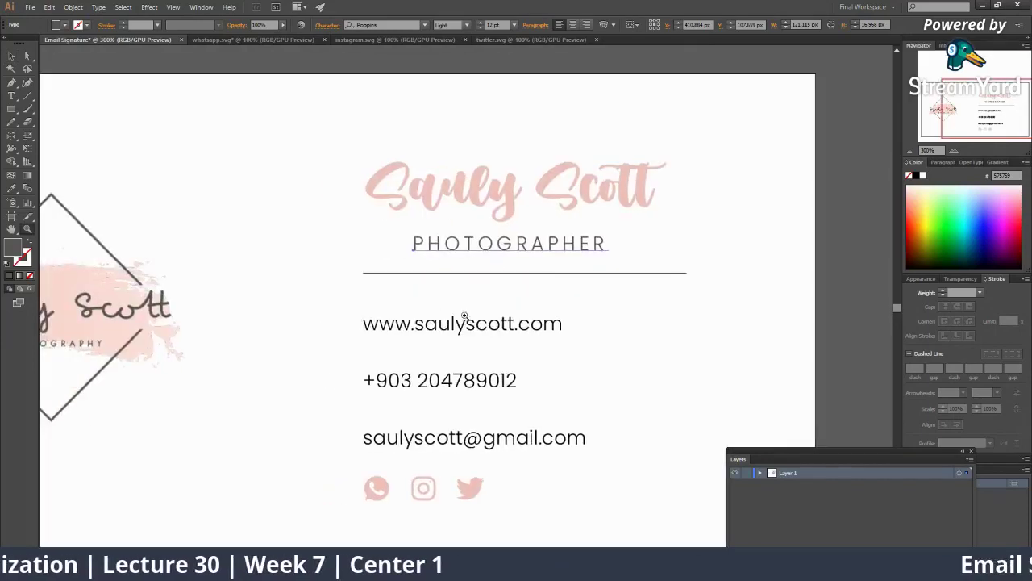
{"action": "left_click", "coordinate": [440, 314], "text": "alt"}
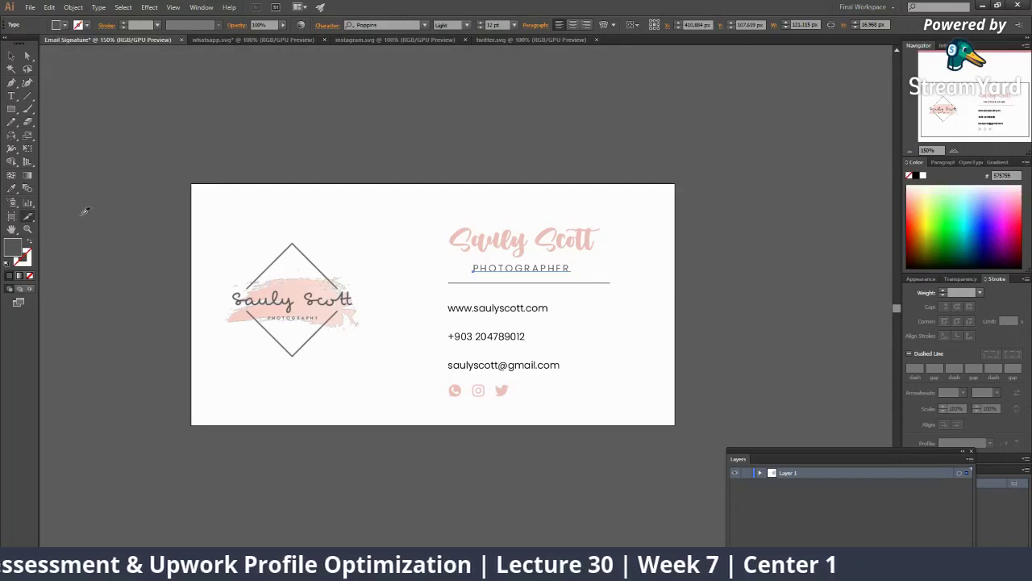
{"action": "left_click", "coordinate": [28, 219]}
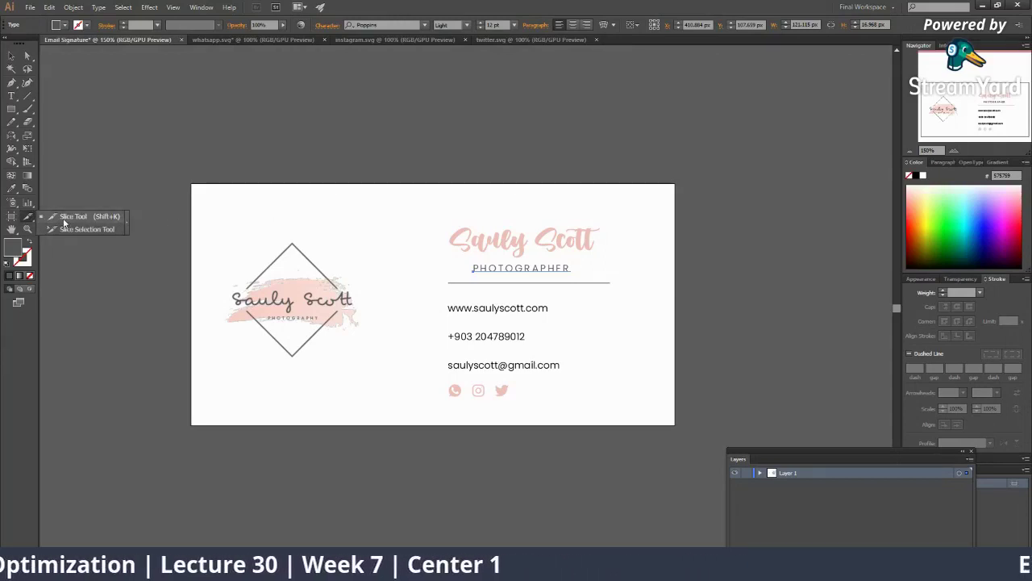
Step: Draw a first slice over the logo area, check its corner, then undo the misplaced slice
{"action": "left_click", "coordinate": [65, 226]}
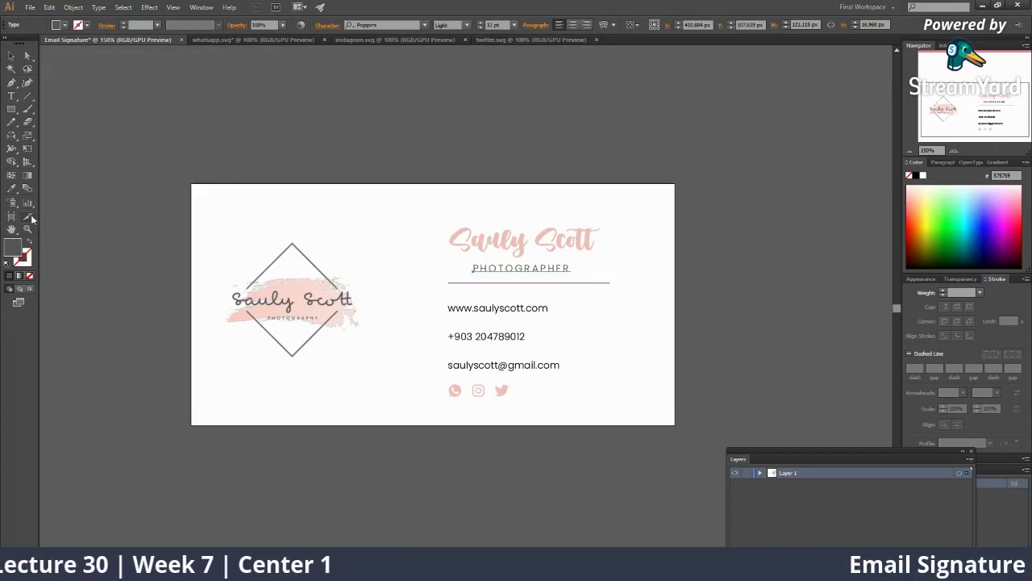
{"action": "left_click", "coordinate": [27, 218]}
{"action": "left_click", "coordinate": [50, 217]}
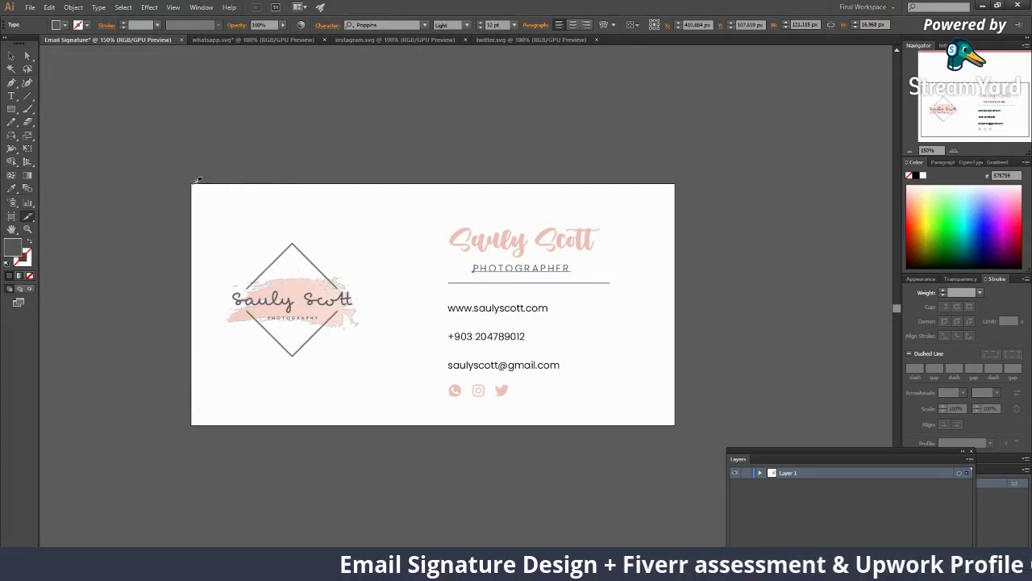
{"action": "left_click_drag", "start_coordinate": [193, 185], "coordinate": [363, 334]}
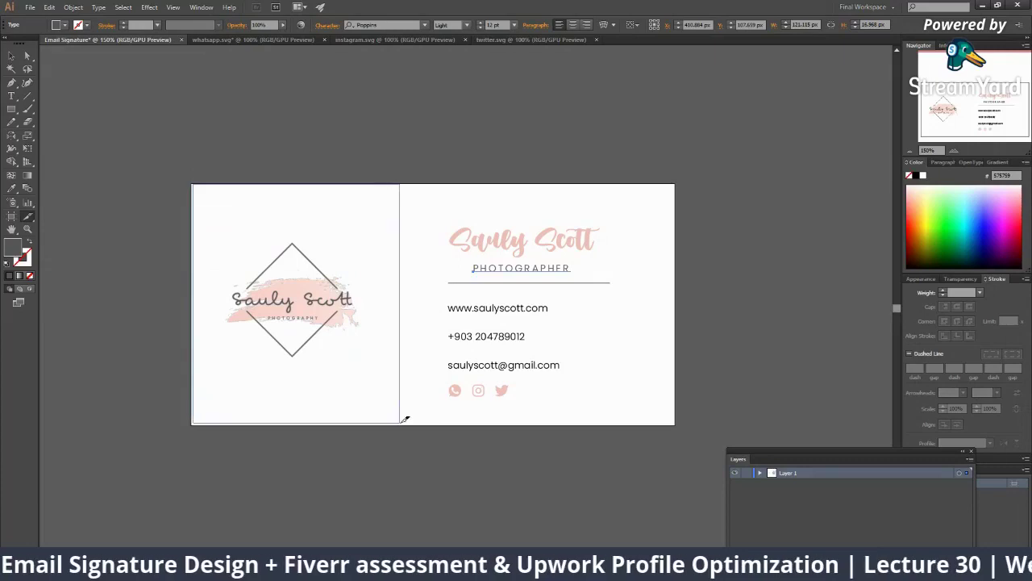
{"action": "left_click_drag", "start_coordinate": [364, 334], "coordinate": [401, 425]}
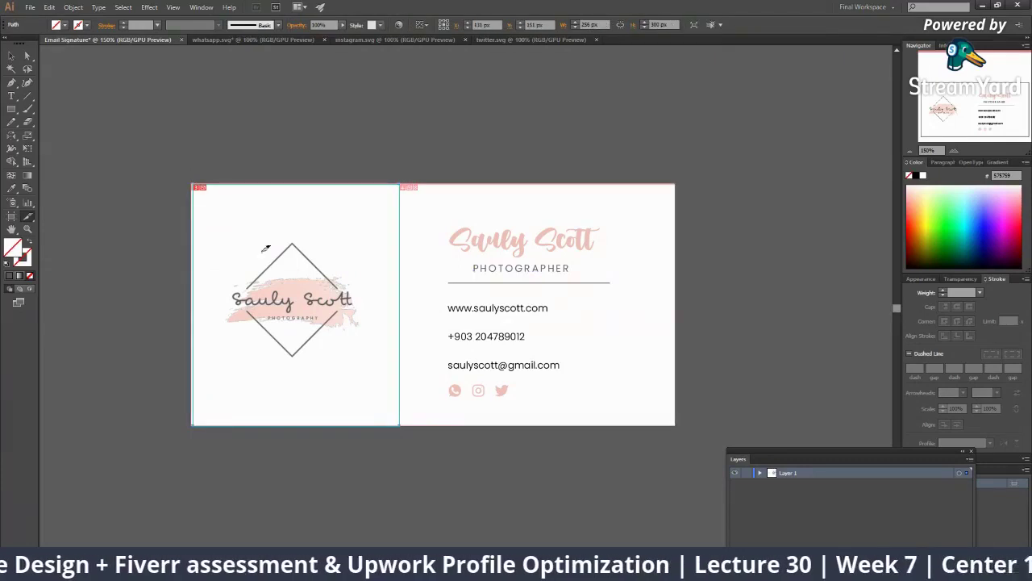
{"action": "key", "text": "z"}
{"action": "left_click", "coordinate": [373, 266]}
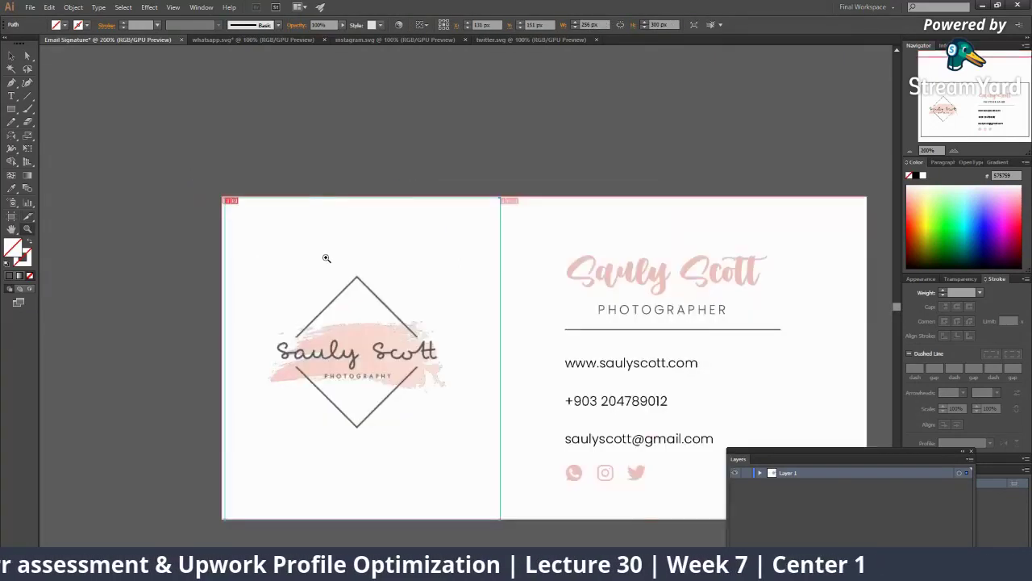
{"action": "left_click", "coordinate": [325, 258]}
{"action": "left_click", "coordinate": [401, 281]}
{"action": "key", "text": "ctrl+z"}
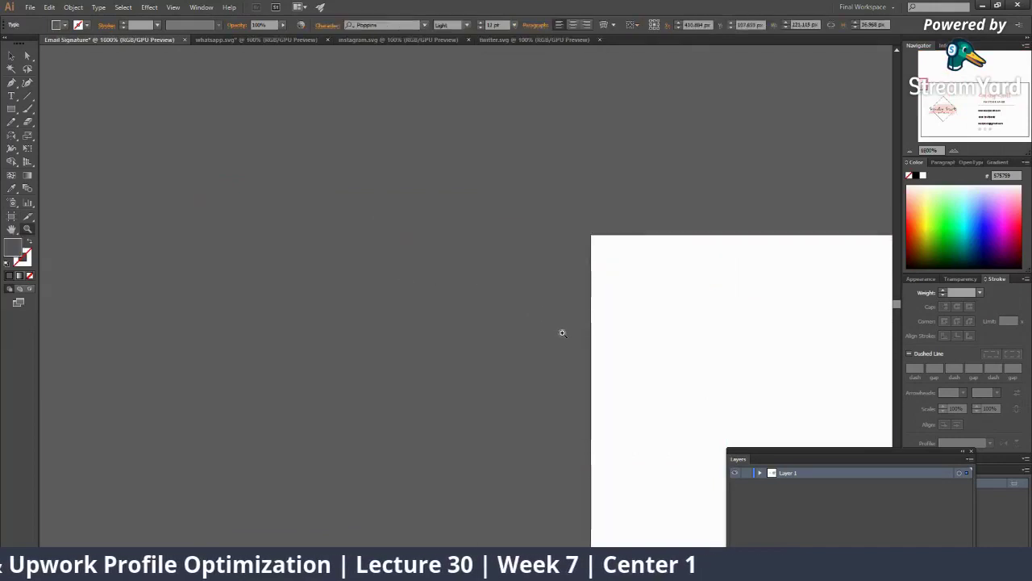
{"action": "key", "text": "ctrl+minus"}
{"action": "key", "text": "ctrl+minus"}
{"action": "key", "text": "ctrl+minus"}
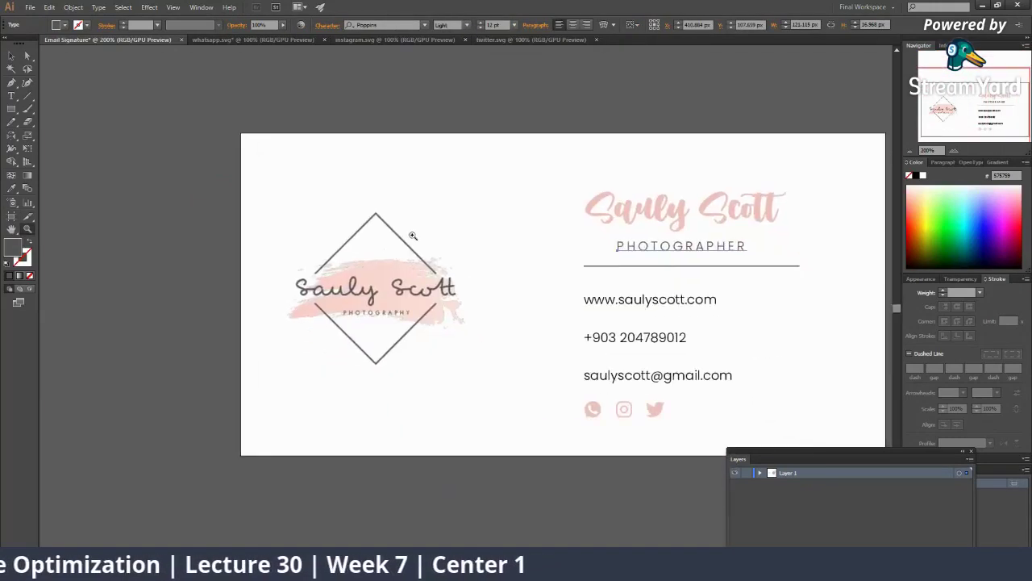
Step: Redraw the logo-half slice starting at the card's top-left corner and zoom to verify it
{"action": "left_click", "coordinate": [28, 216]}
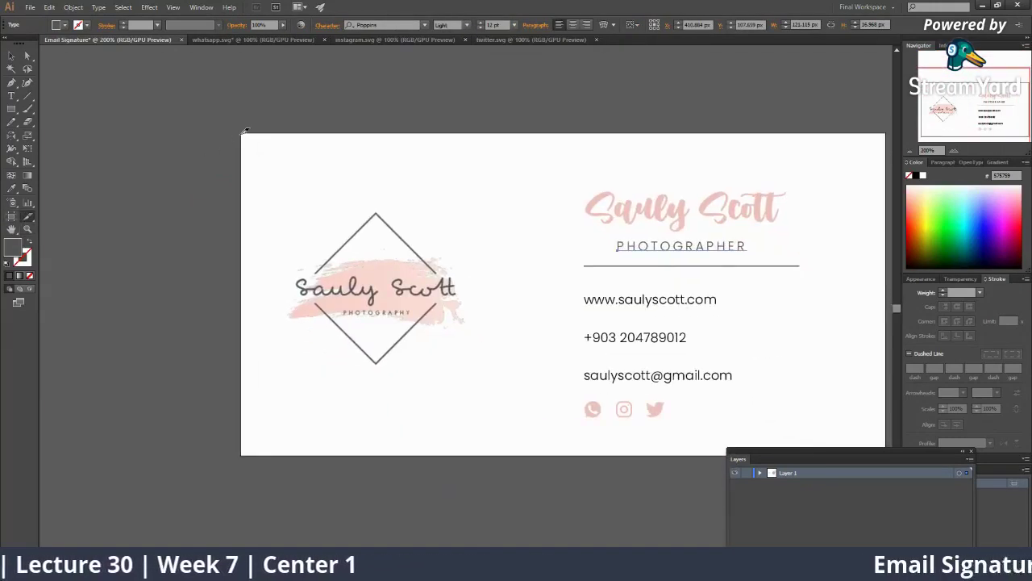
{"action": "left_click_drag", "start_coordinate": [241, 133], "coordinate": [544, 450]}
{"action": "key", "text": "z"}
{"action": "mouse_move", "coordinate": [315, 207]}
{"action": "left_mouse_down"}
{"action": "mouse_move", "coordinate": [367, 237]}
{"action": "mouse_move", "coordinate": [450, 331]}
{"action": "left_mouse_up"}
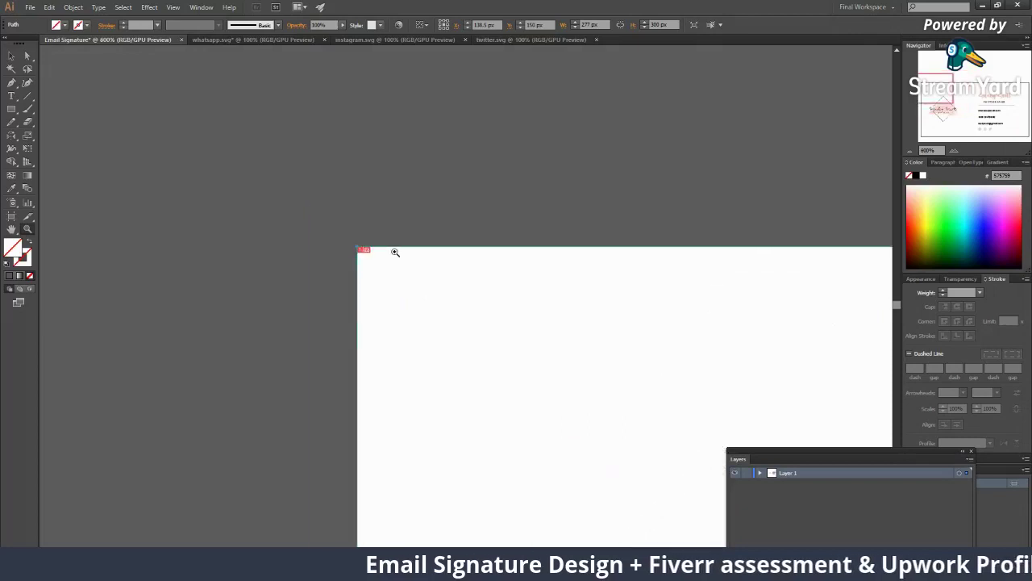
{"action": "left_click", "coordinate": [450, 331]}
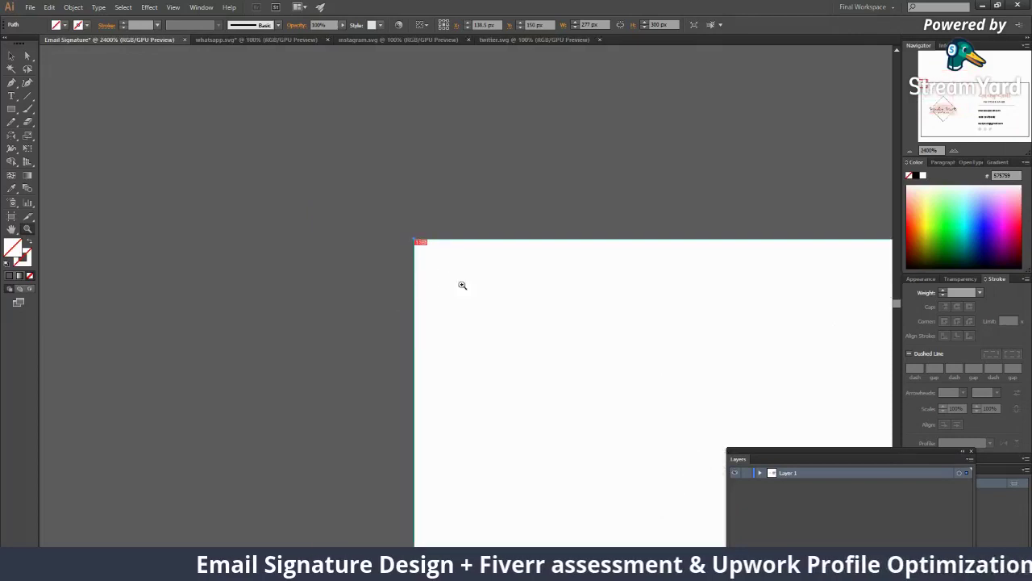
{"action": "left_click", "coordinate": [462, 285], "text": "alt"}
{"action": "left_click", "coordinate": [484, 317], "text": "alt"}
{"action": "left_click", "coordinate": [519, 379], "text": "alt"}
{"action": "left_click", "coordinate": [461, 352], "text": "alt"}
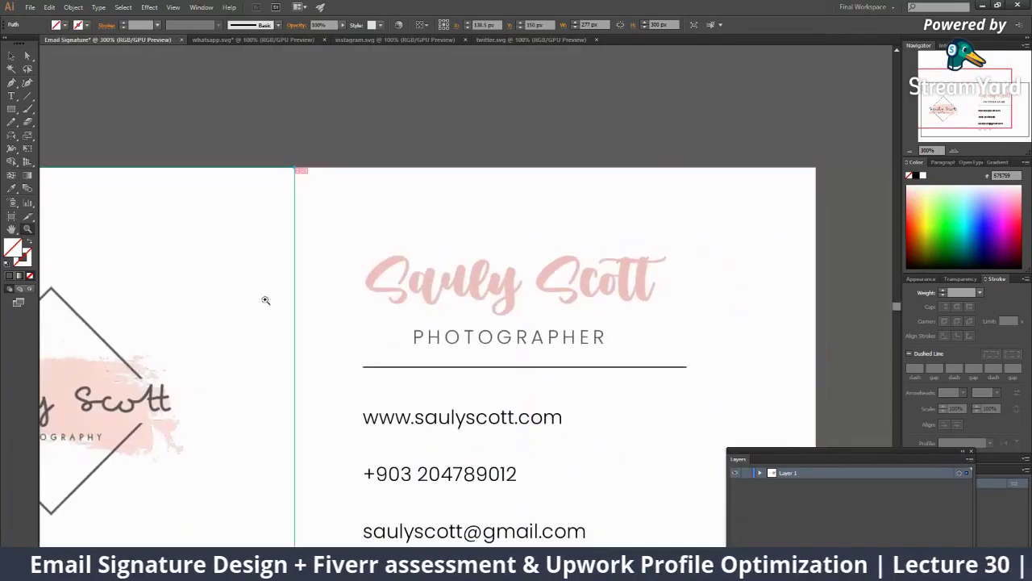
{"action": "scroll", "coordinate": [468, 229], "scroll_direction": "down", "scroll_amount": 3}
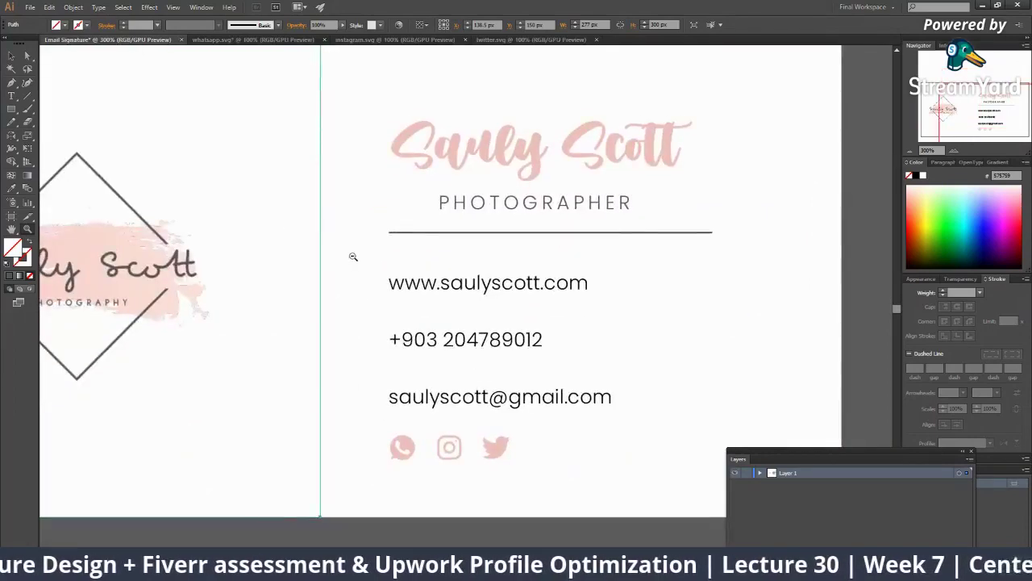
{"action": "key", "text": "ctrl+minus"}
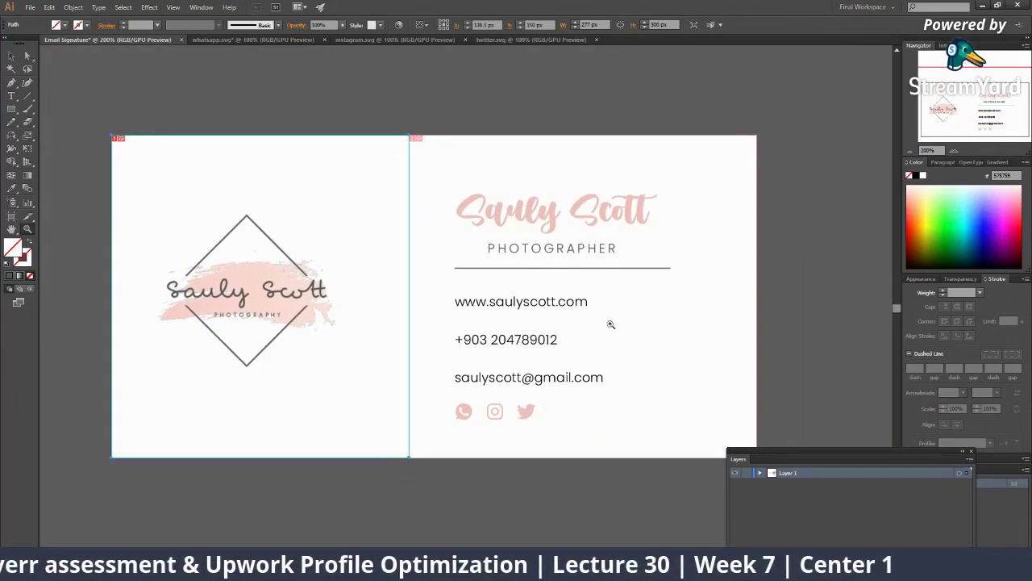
{"action": "left_click", "coordinate": [517, 276]}
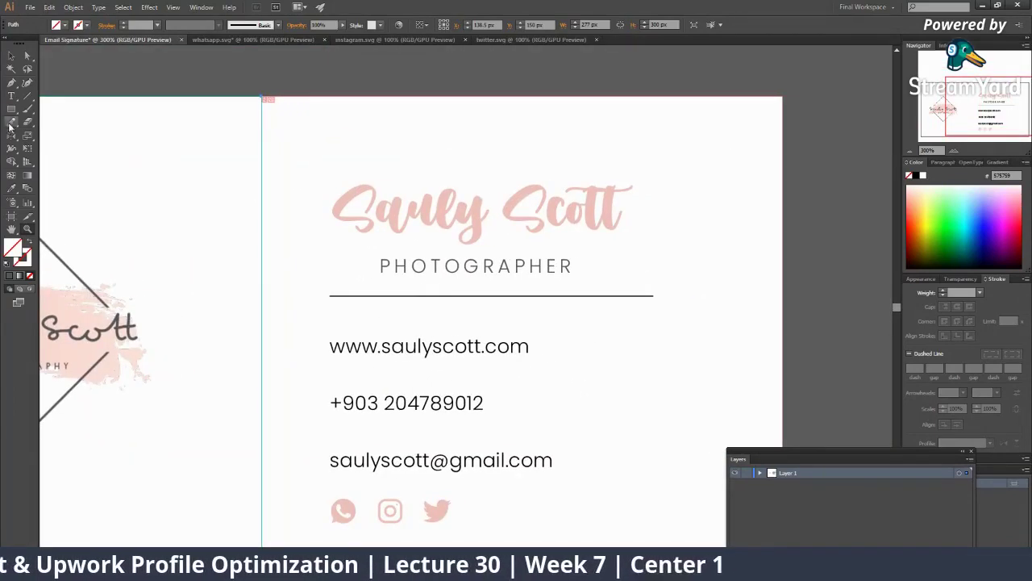
{"action": "left_click", "coordinate": [28, 216]}
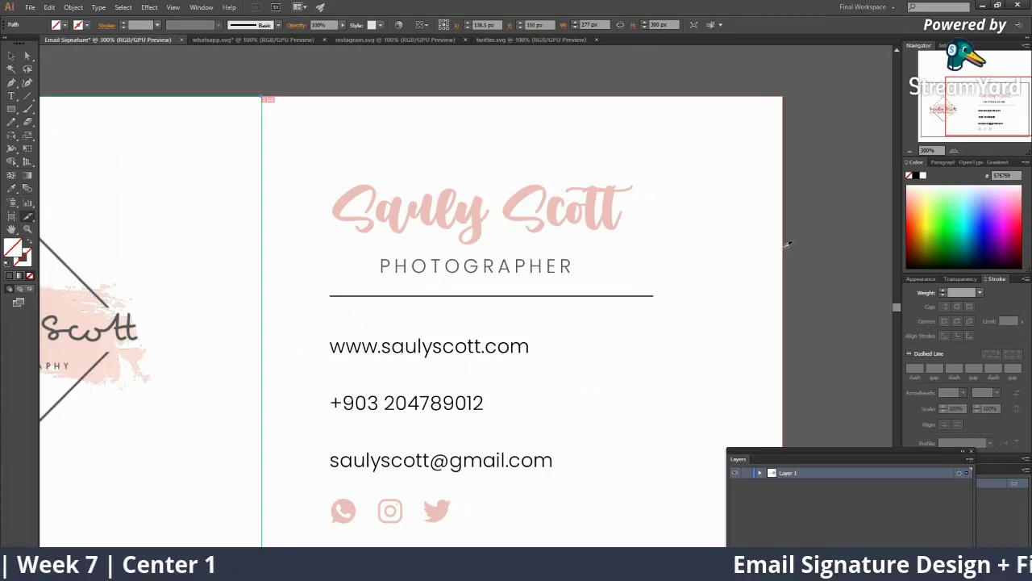
Step: Slice the name band up to the card top, the PHOTOGRAPHER band and the divider band
{"action": "left_click_drag", "start_coordinate": [788, 244], "coordinate": [279, 144]}
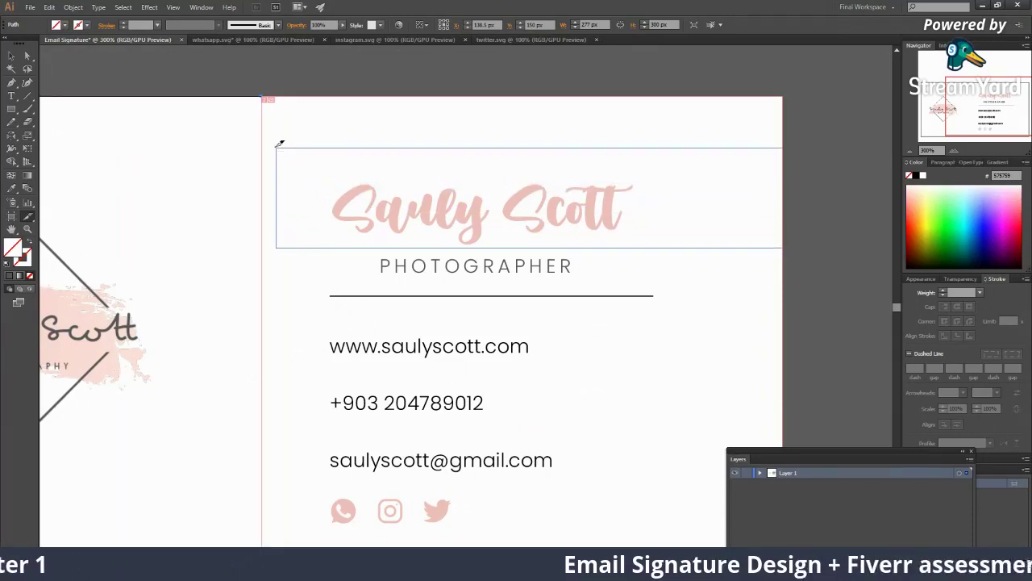
{"action": "left_click_drag", "start_coordinate": [279, 144], "coordinate": [262, 97]}
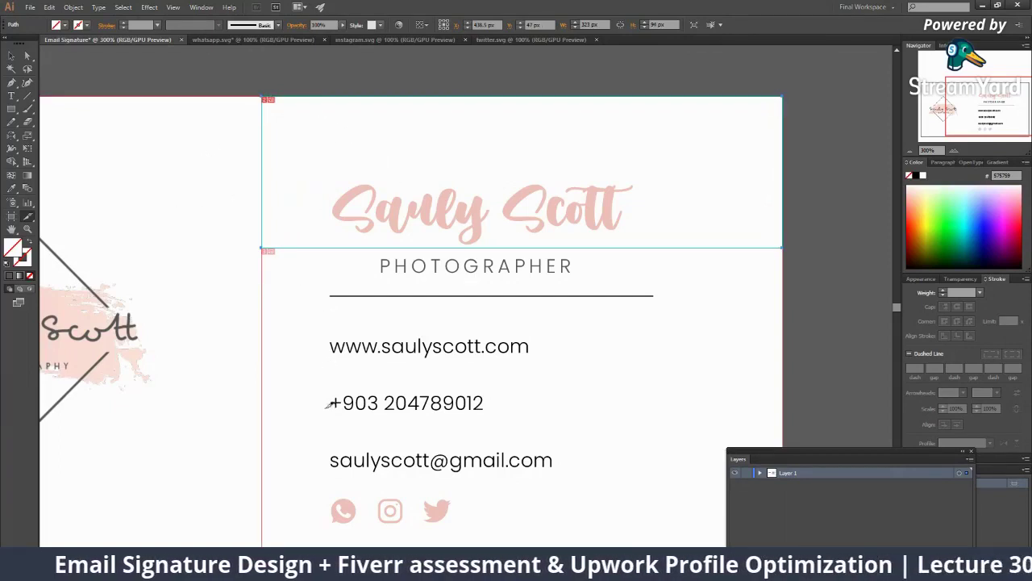
{"action": "scroll", "coordinate": [421, 208], "scroll_direction": "down", "scroll_amount": 3}
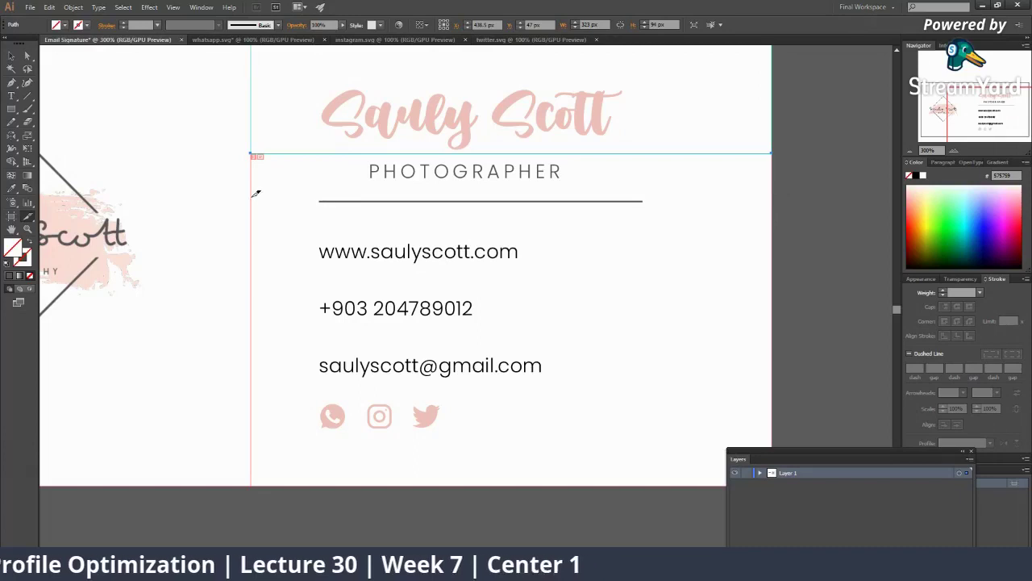
{"action": "mouse_move", "coordinate": [255, 193]}
{"action": "left_mouse_down"}
{"action": "mouse_move", "coordinate": [776, 164]}
{"action": "mouse_move", "coordinate": [772, 153]}
{"action": "left_mouse_up"}
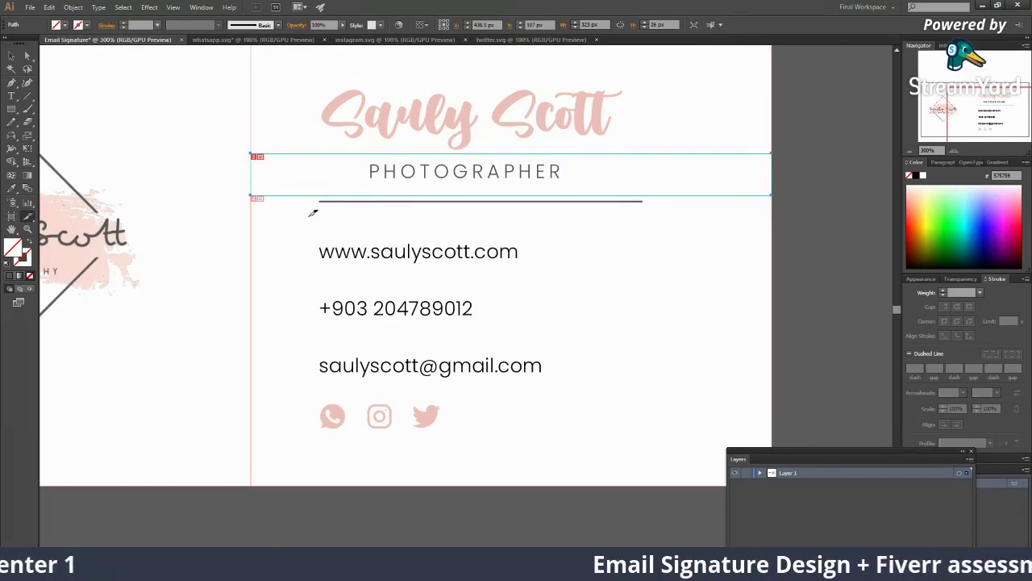
{"action": "left_click_drag", "start_coordinate": [256, 211], "coordinate": [772, 187]}
Step: Slice the website, phone and email rows as separate bands
{"action": "scroll", "coordinate": [305, 145], "scroll_direction": "up", "scroll_amount": 3}
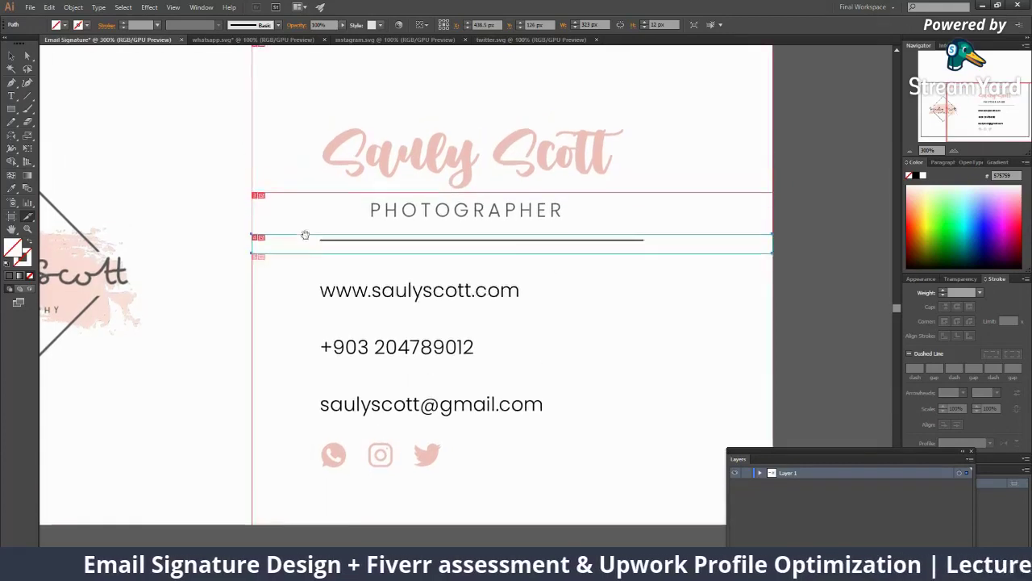
{"action": "scroll", "coordinate": [303, 169], "scroll_direction": "left", "scroll_amount": 5}
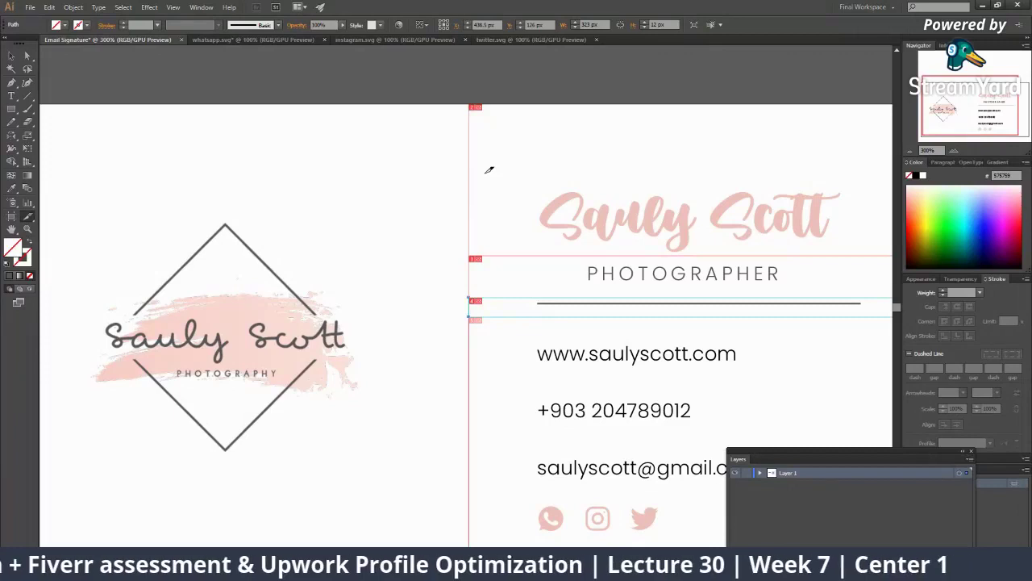
{"action": "scroll", "coordinate": [508, 307], "scroll_direction": "down", "scroll_amount": 2}
{"action": "scroll", "coordinate": [484, 304], "scroll_direction": "right", "scroll_amount": 3}
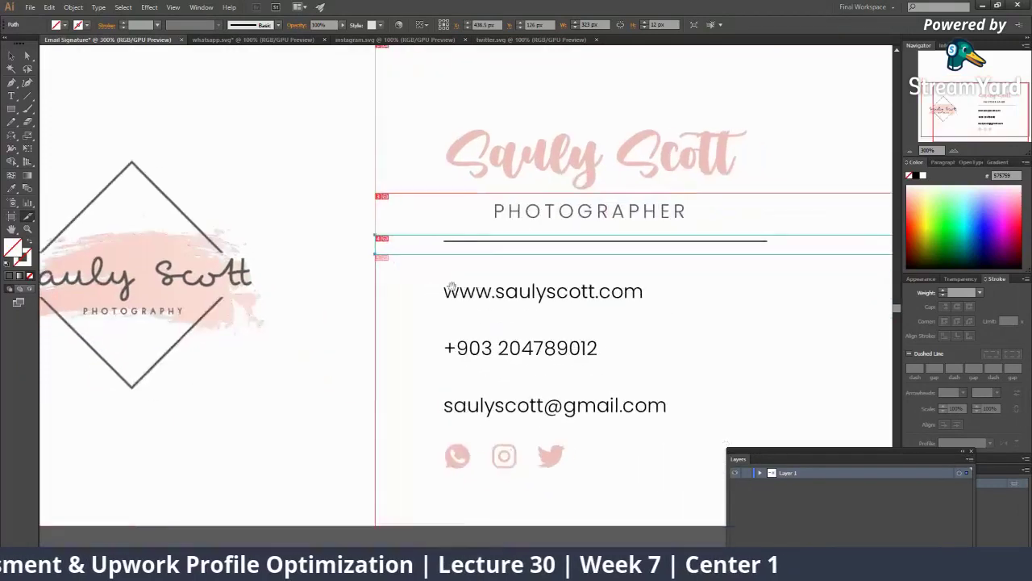
{"action": "scroll", "coordinate": [368, 297], "scroll_direction": "right", "scroll_amount": 2}
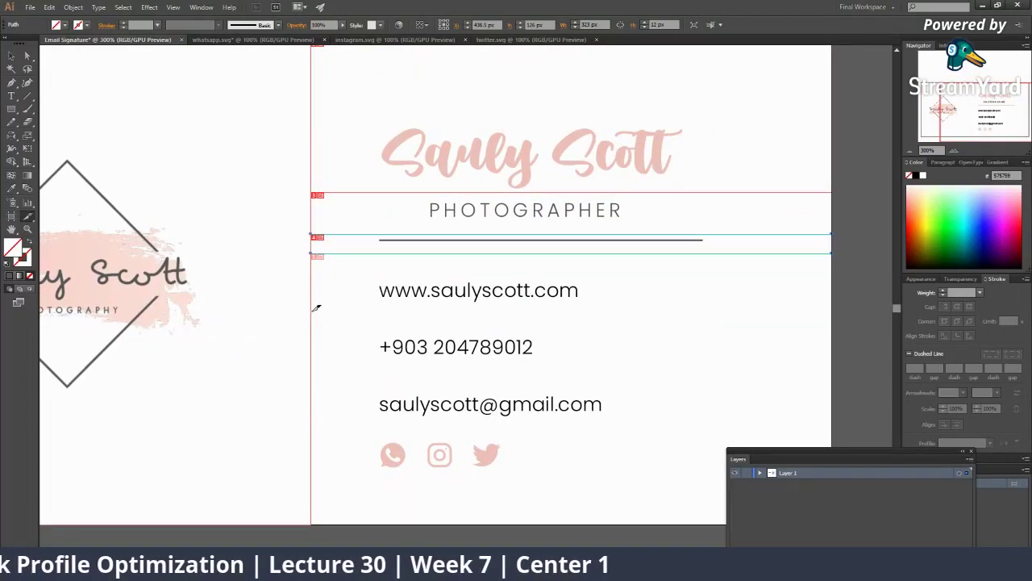
{"action": "left_click_drag", "start_coordinate": [317, 308], "coordinate": [837, 257]}
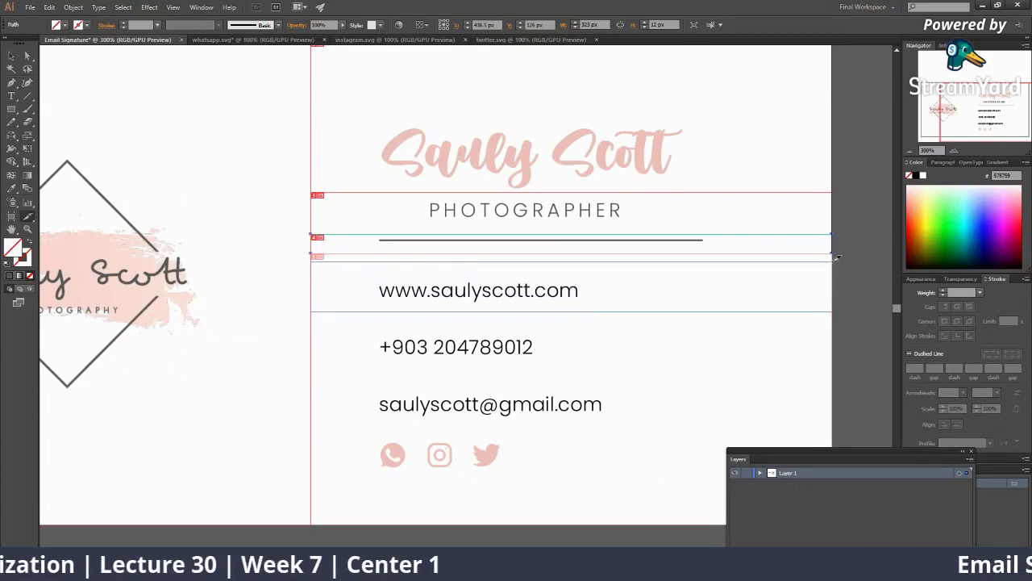
{"action": "scroll", "coordinate": [452, 302], "scroll_direction": "down", "scroll_amount": 2}
{"action": "scroll", "coordinate": [363, 310], "scroll_direction": "right", "scroll_amount": 1}
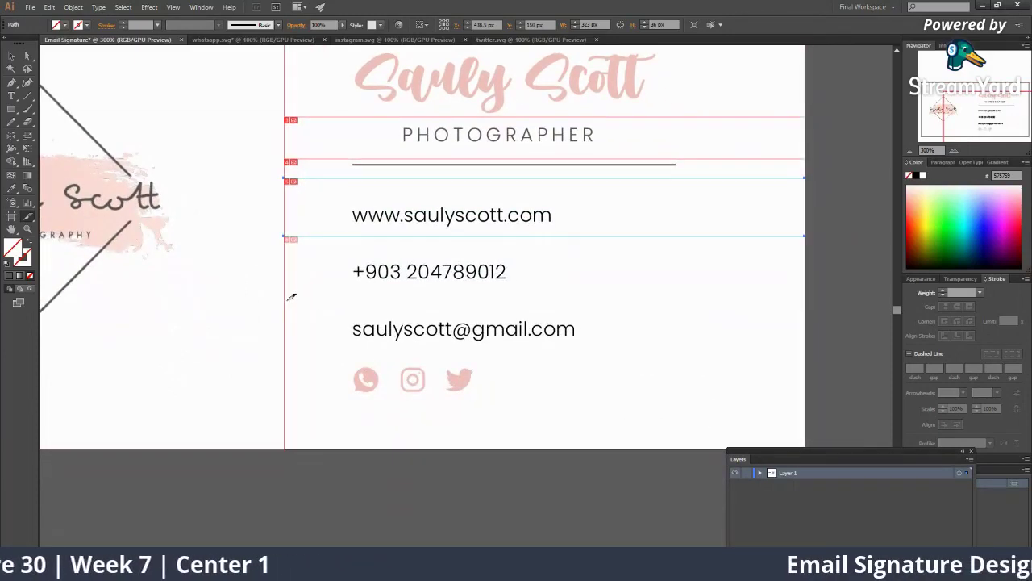
{"action": "left_click_drag", "start_coordinate": [289, 293], "coordinate": [810, 235]}
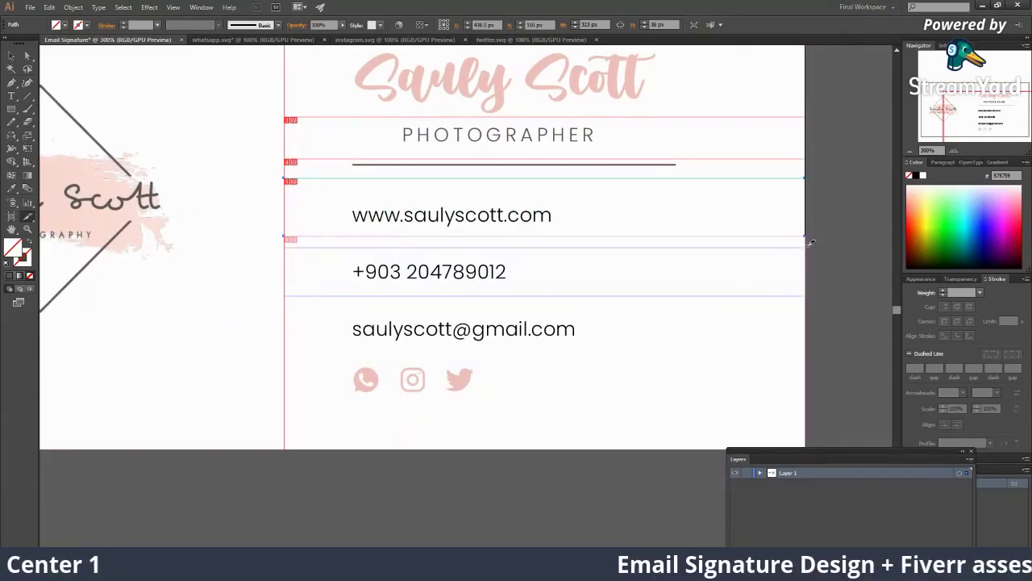
{"action": "scroll", "coordinate": [310, 293], "scroll_direction": "down", "scroll_amount": 2}
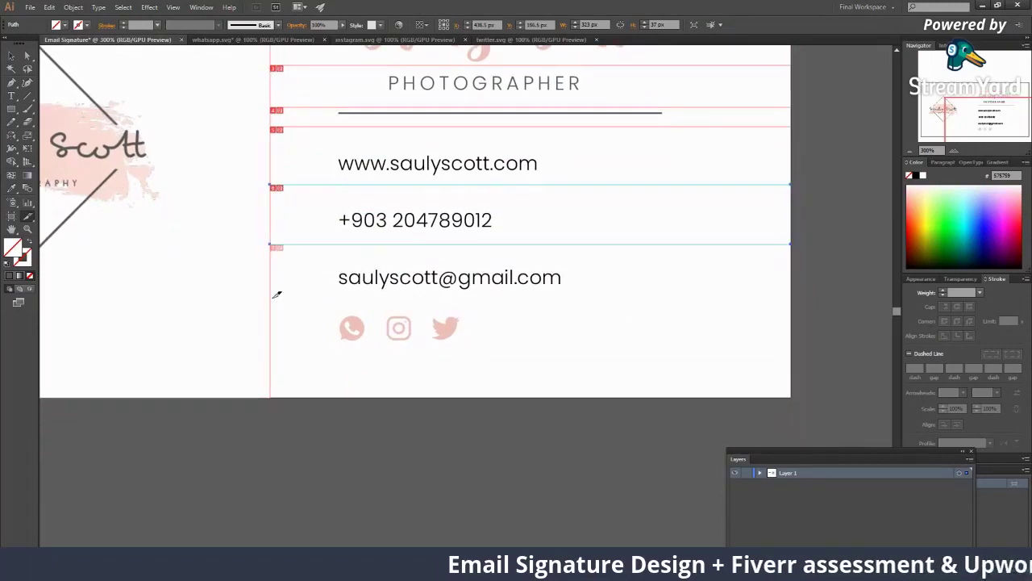
{"action": "left_click_drag", "start_coordinate": [274, 298], "coordinate": [794, 245]}
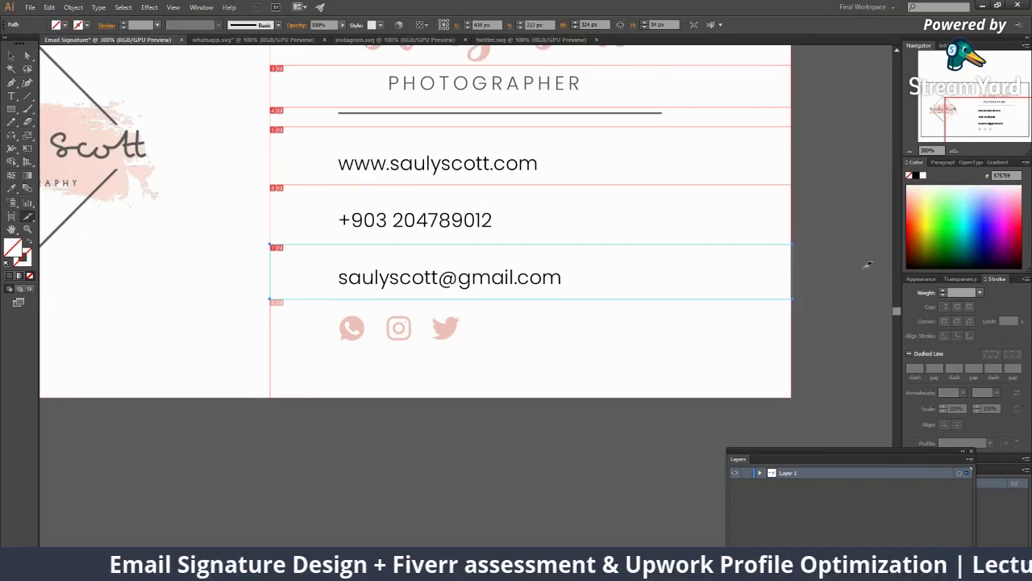
Step: Slice the WhatsApp, Instagram and Twitter icons individually, then zoom out to the whole card
{"action": "scroll", "coordinate": [499, 299], "scroll_direction": "down", "scroll_amount": 2}
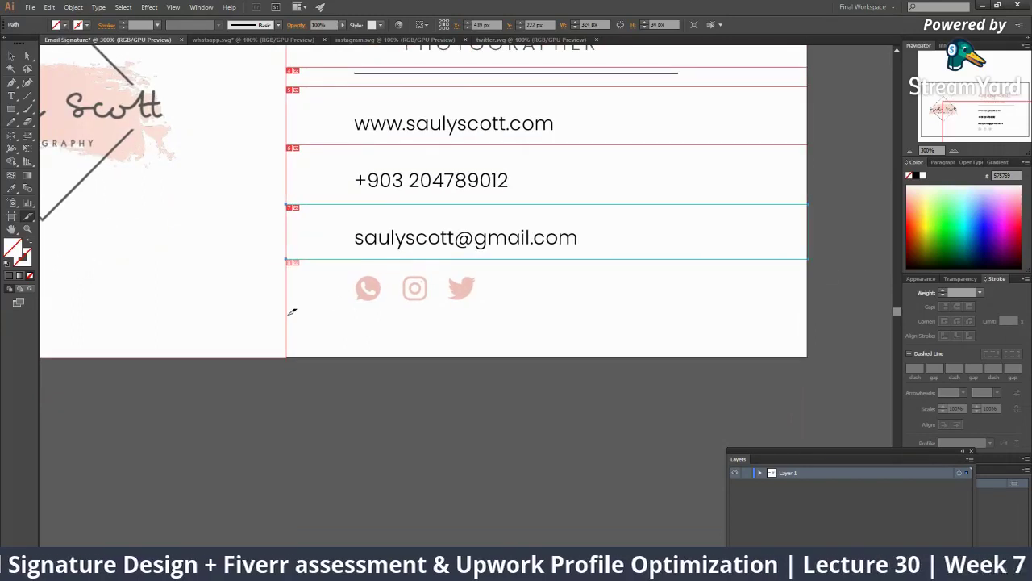
{"action": "mouse_move", "coordinate": [288, 313]}
{"action": "left_mouse_down"}
{"action": "mouse_move", "coordinate": [393, 271]}
{"action": "mouse_move", "coordinate": [385, 262]}
{"action": "left_mouse_up"}
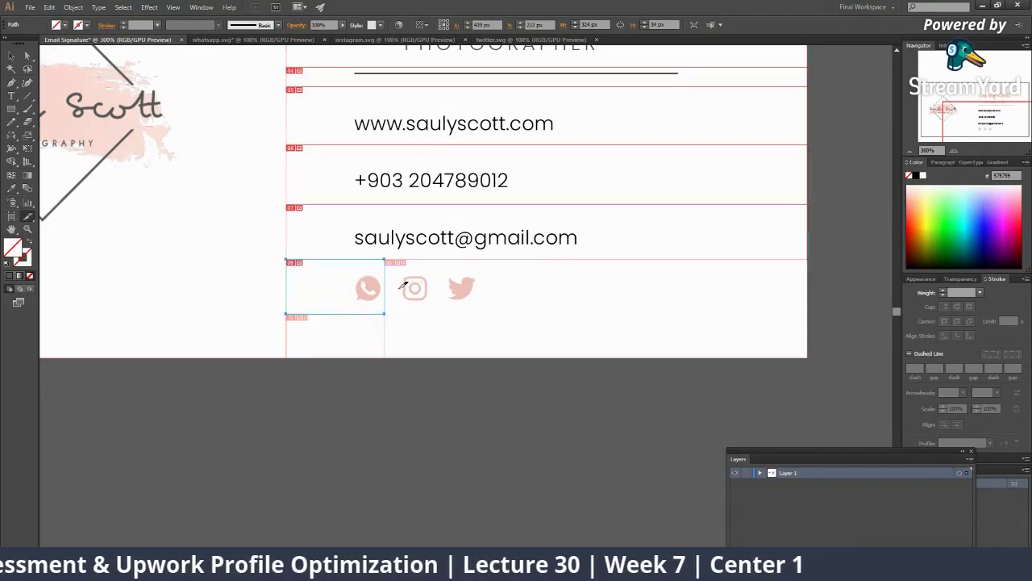
{"action": "left_click_drag", "start_coordinate": [384, 314], "coordinate": [437, 260]}
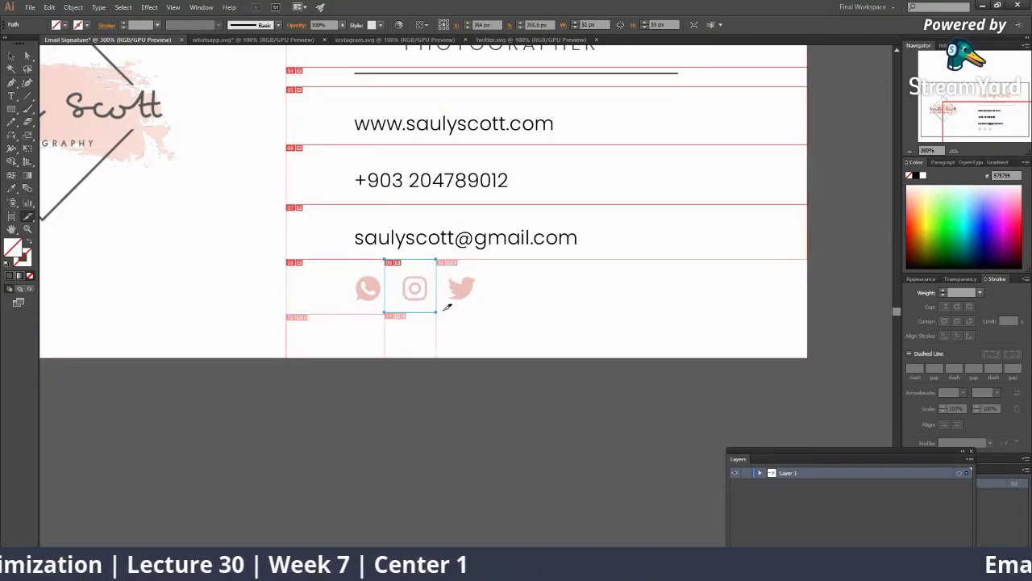
{"action": "left_click_drag", "start_coordinate": [440, 309], "coordinate": [487, 260]}
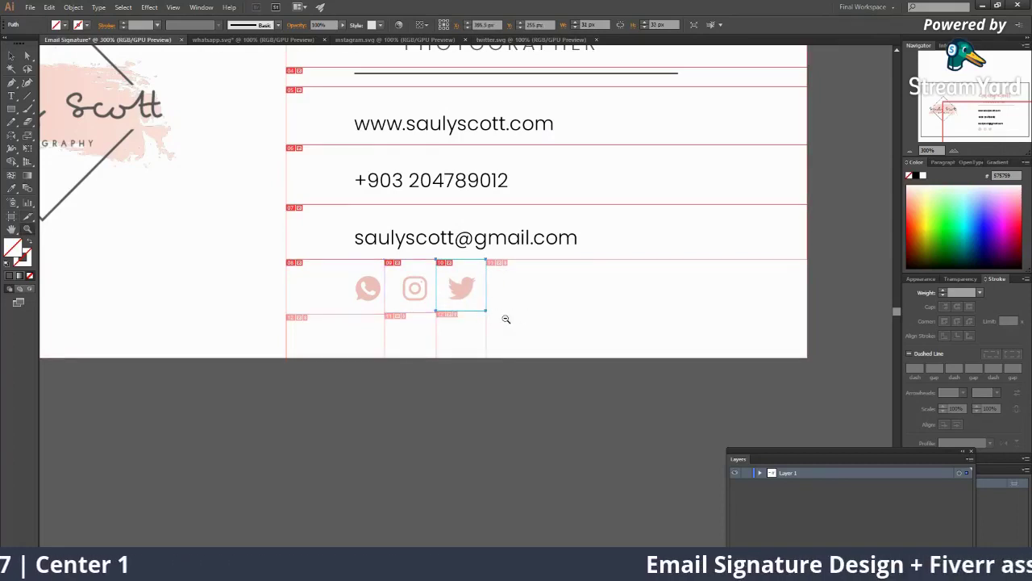
{"action": "key", "text": "ctrl+minus"}
{"action": "key", "text": "ctrl+minus"}
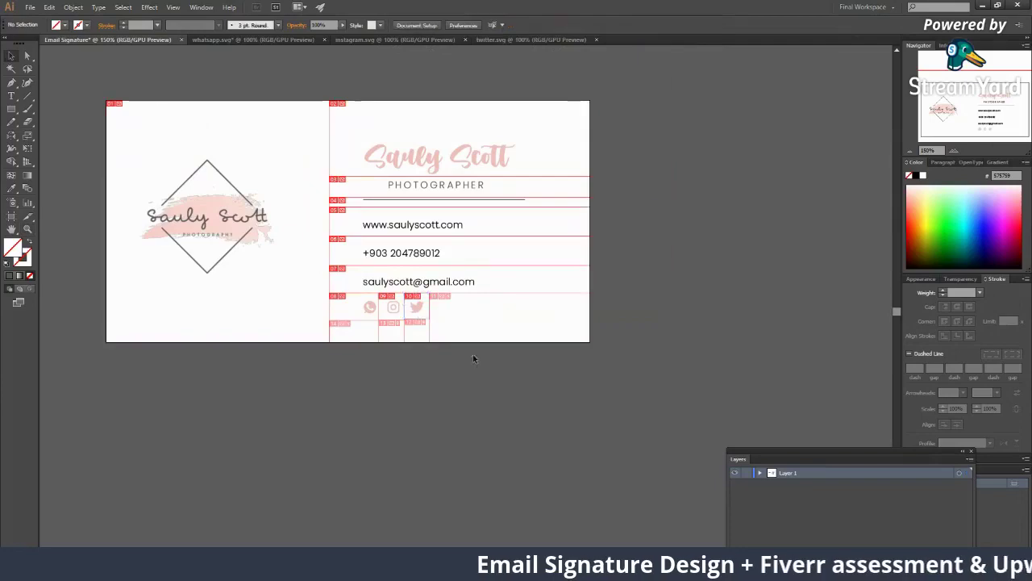
Step: Zoom in and out around the card to inspect the new slices
{"action": "left_click_drag", "start_coordinate": [419, 306], "coordinate": [608, 315]}
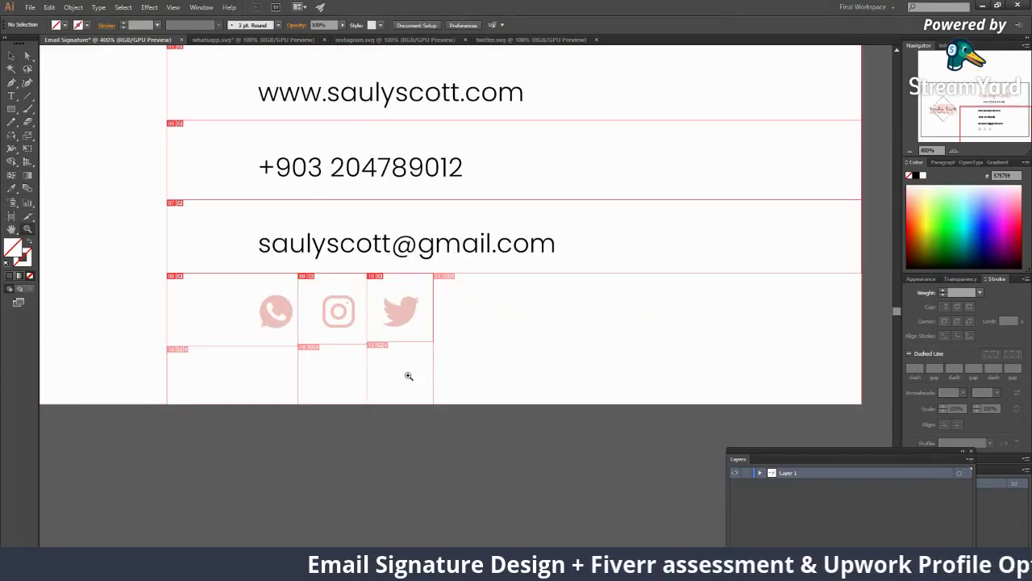
{"action": "mouse_move", "coordinate": [429, 312]}
{"action": "left_mouse_down"}
{"action": "mouse_move", "coordinate": [434, 265]}
{"action": "mouse_move", "coordinate": [499, 310]}
{"action": "left_mouse_up"}
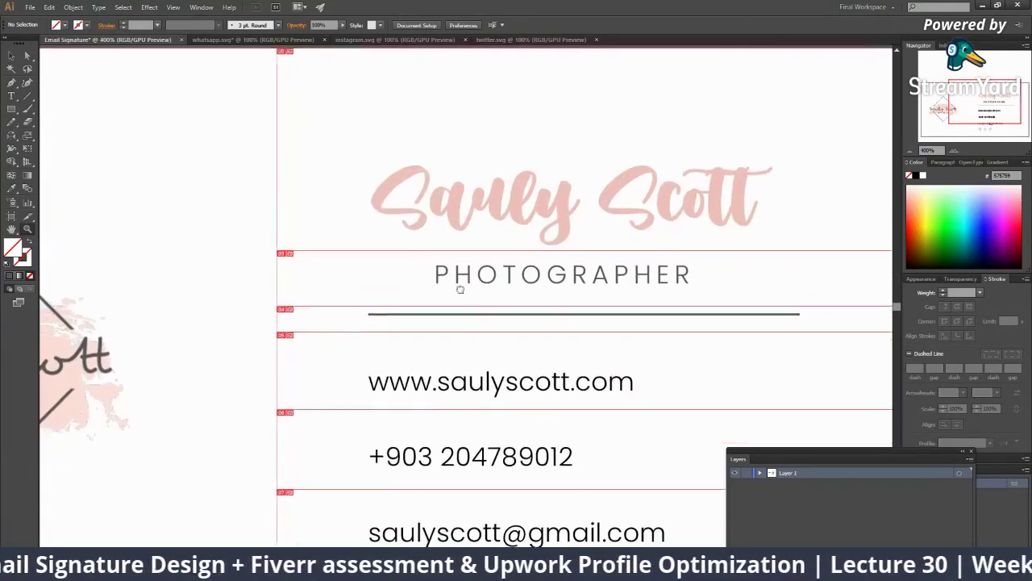
{"action": "left_click", "coordinate": [499, 311], "text": "alt"}
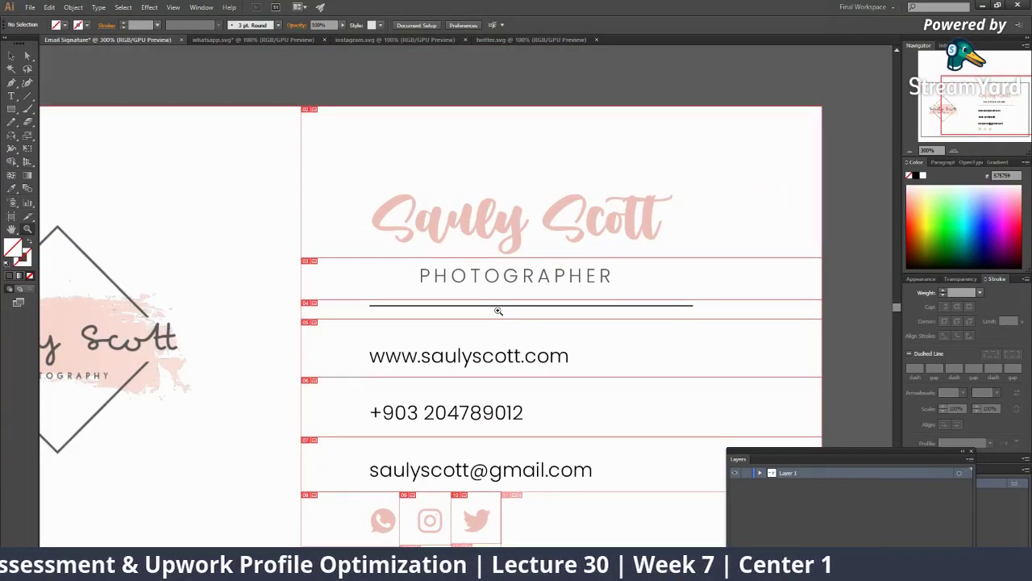
{"action": "left_click", "coordinate": [524, 216], "text": "alt"}
{"action": "left_click", "coordinate": [457, 267], "text": "alt"}
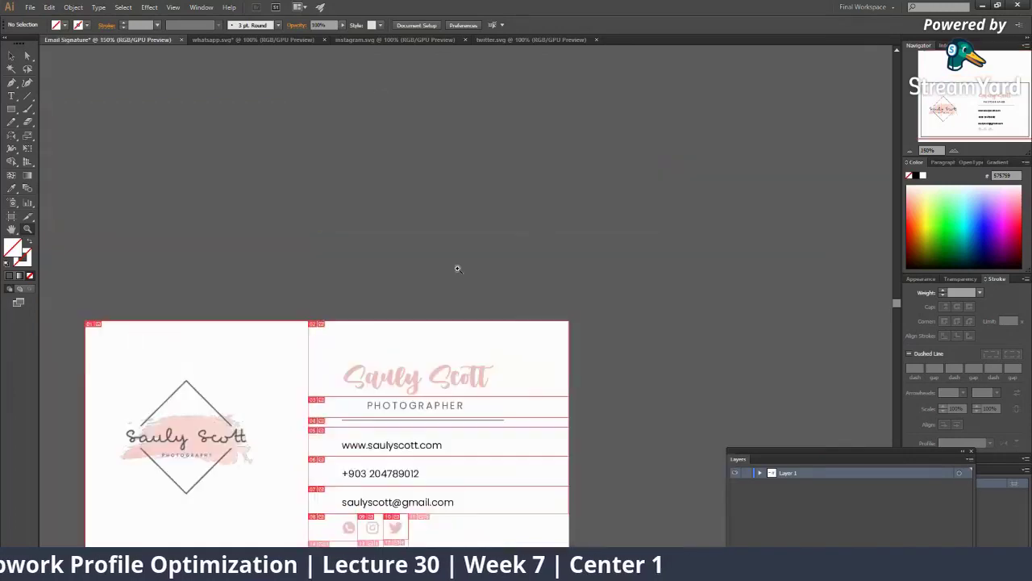
{"action": "left_click", "coordinate": [408, 355]}
{"action": "key", "text": "v"}
{"action": "left_click", "coordinate": [403, 376]}
{"action": "key", "text": "z"}
{"action": "left_click", "coordinate": [417, 398], "text": "alt"}
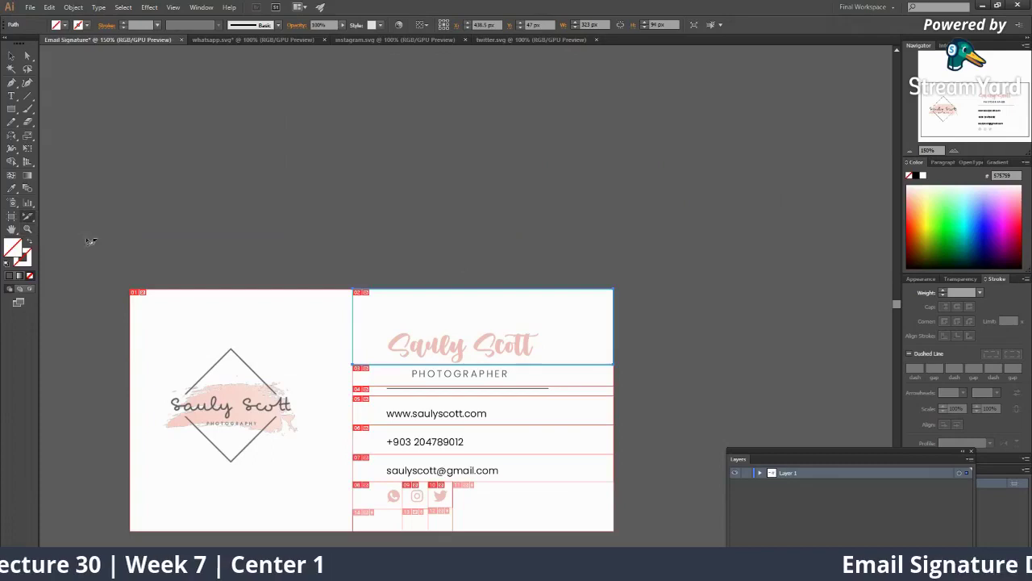
{"action": "left_click", "coordinate": [411, 315]}
{"action": "key", "text": "v"}
Step: With the Slice Select tool, keep the name slice's top edge at the card top
{"action": "left_click", "coordinate": [26, 216]}
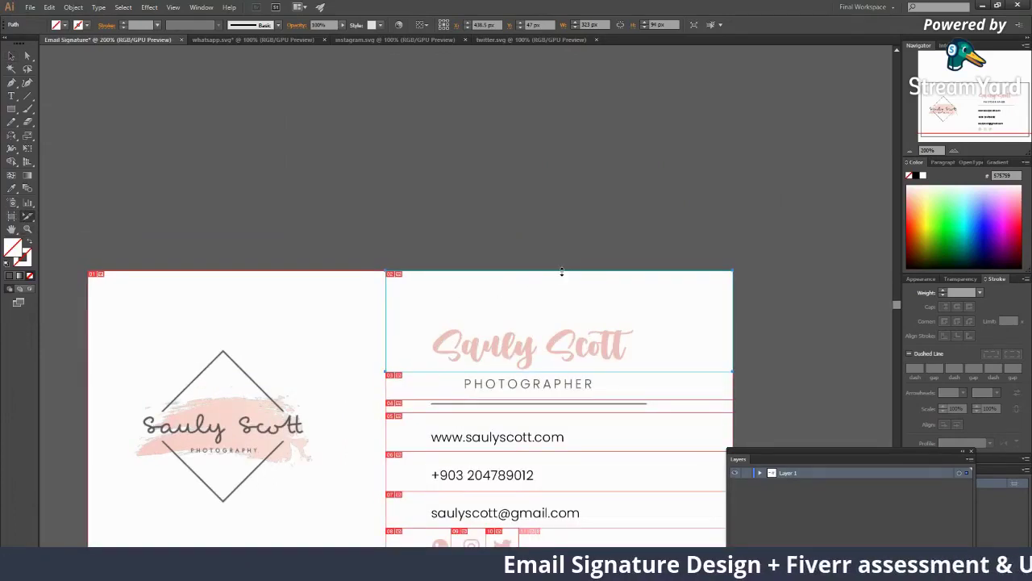
{"action": "mouse_move", "coordinate": [563, 273]}
{"action": "left_mouse_down"}
{"action": "mouse_move", "coordinate": [563, 299]}
{"action": "mouse_move", "coordinate": [563, 272]}
{"action": "left_mouse_up"}
{"action": "mouse_move", "coordinate": [531, 302]}
{"action": "left_mouse_down"}
{"action": "mouse_move", "coordinate": [478, 204]}
{"action": "mouse_move", "coordinate": [507, 215]}
{"action": "left_mouse_up"}
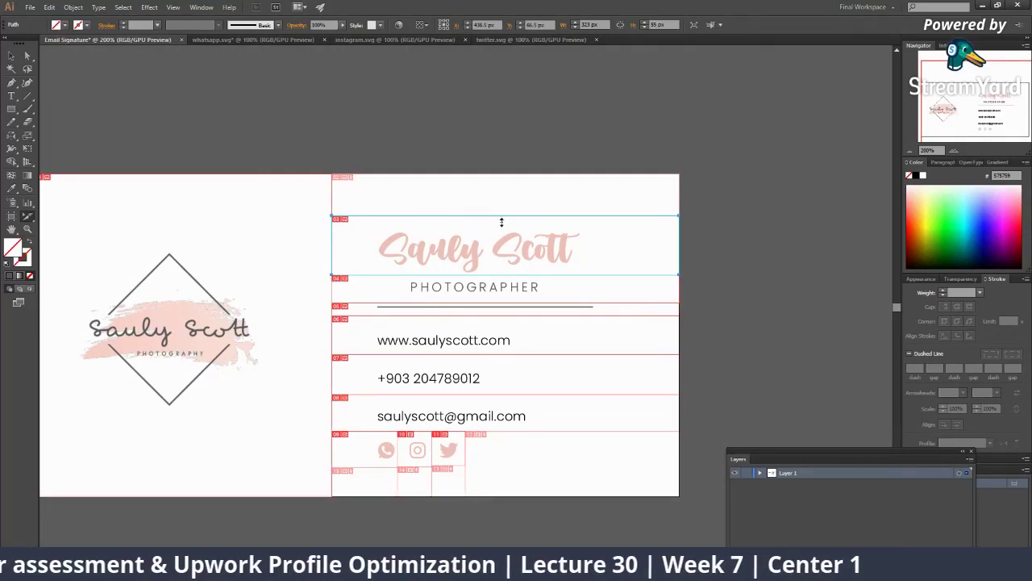
{"action": "left_click_drag", "start_coordinate": [496, 273], "coordinate": [480, 201]}
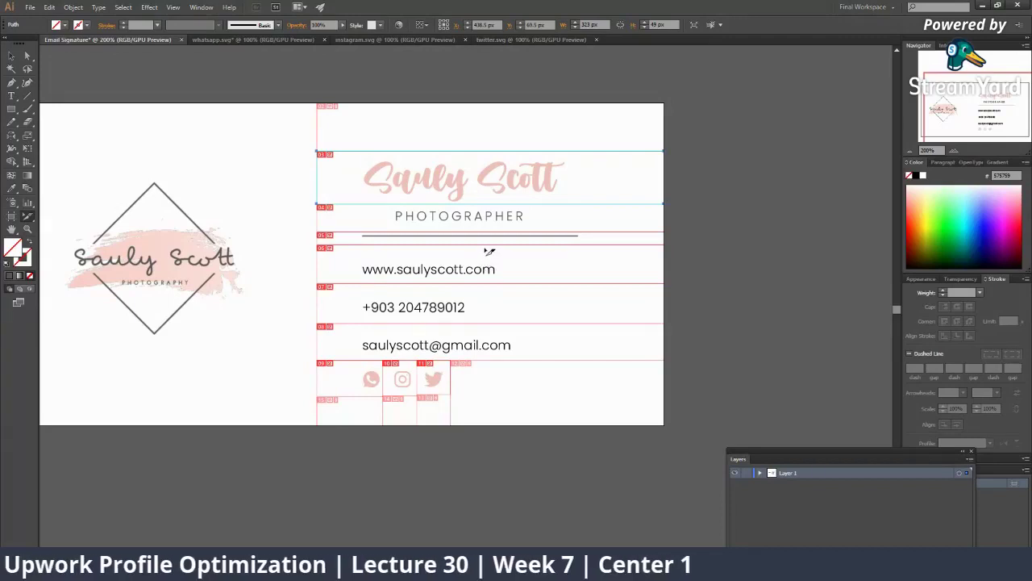
Step: Trim the PHOTOGRAPHER slice's bottom edge and fit the divider slice snugly around the line
{"action": "left_click", "coordinate": [478, 231]}
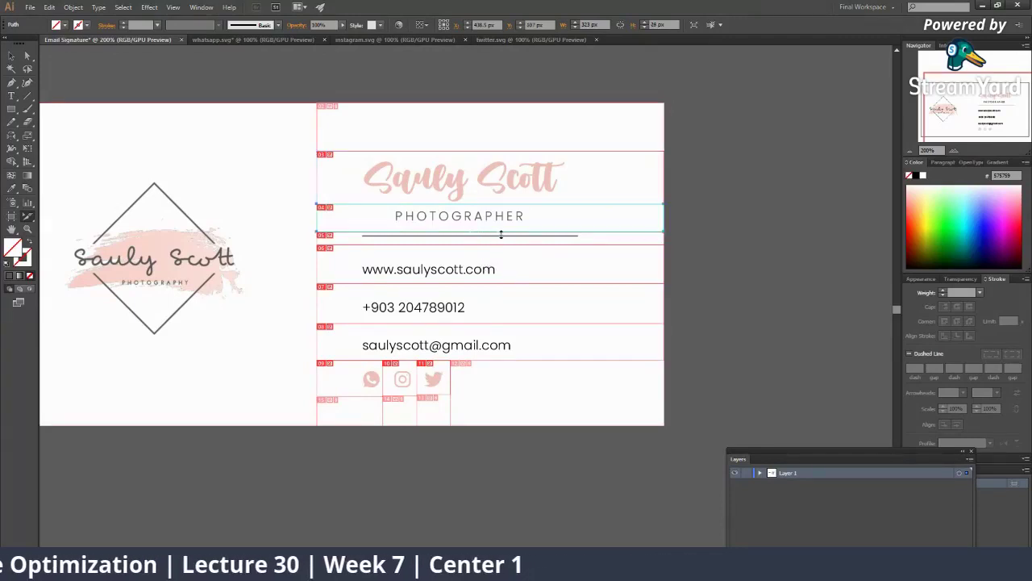
{"action": "left_click_drag", "start_coordinate": [474, 233], "coordinate": [474, 226]}
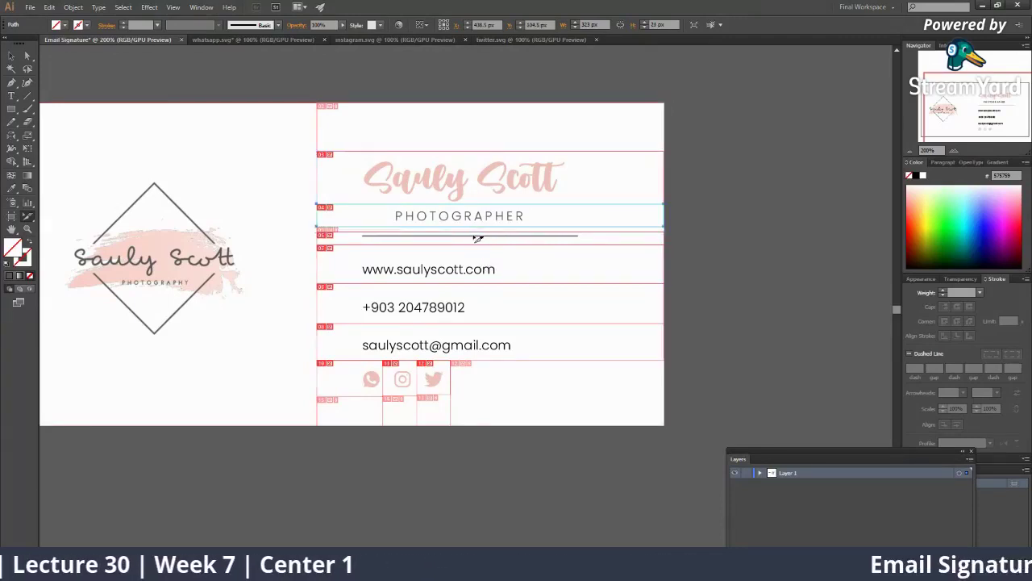
{"action": "left_click", "coordinate": [476, 236]}
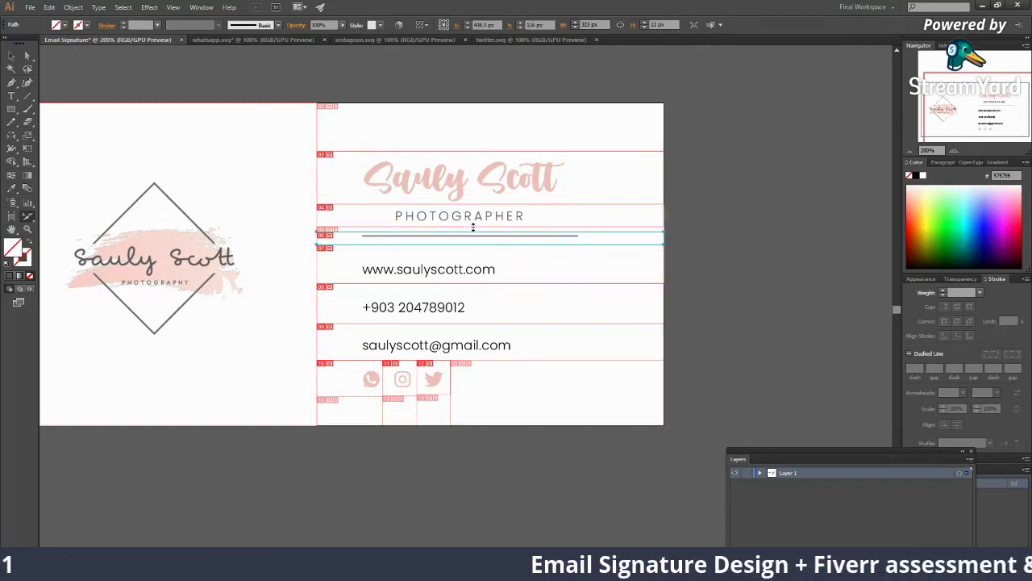
{"action": "left_click_drag", "start_coordinate": [474, 231], "coordinate": [473, 225]}
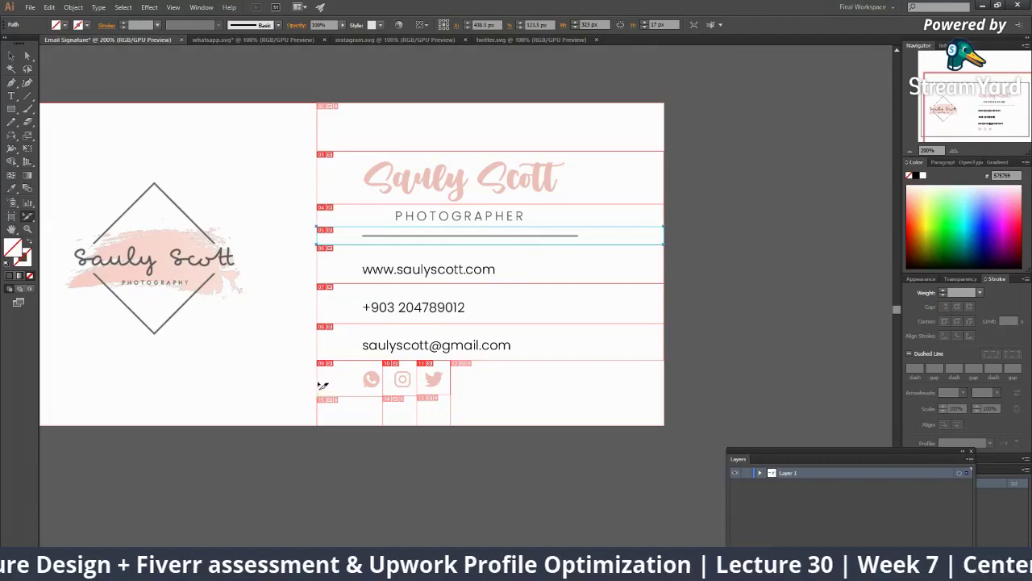
{"action": "key", "text": "z"}
{"action": "left_click", "coordinate": [445, 323], "text": "alt"}
{"action": "left_click", "coordinate": [444, 306]}
{"action": "left_click", "coordinate": [426, 240]}
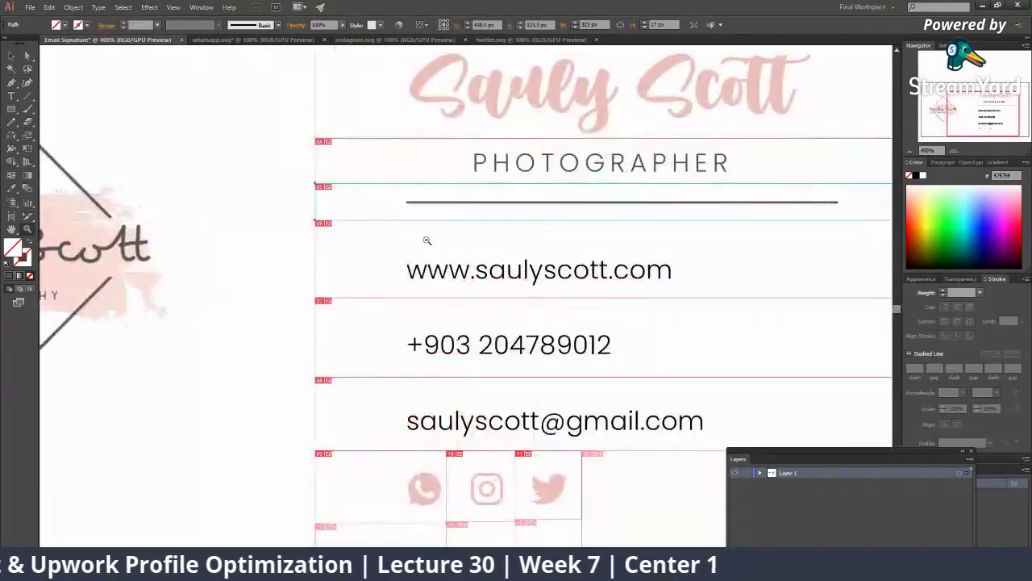
{"action": "left_click", "coordinate": [427, 240], "text": "alt"}
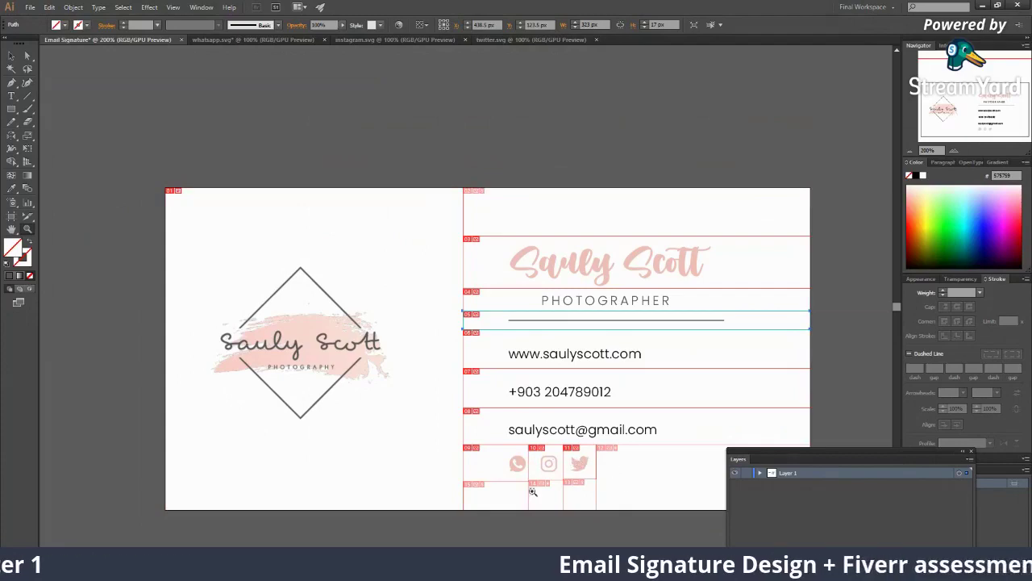
{"action": "left_click", "coordinate": [554, 385], "text": "alt"}
{"action": "left_click", "coordinate": [445, 242], "text": "alt"}
{"action": "left_click", "coordinate": [434, 326]}
{"action": "left_click", "coordinate": [434, 325]}
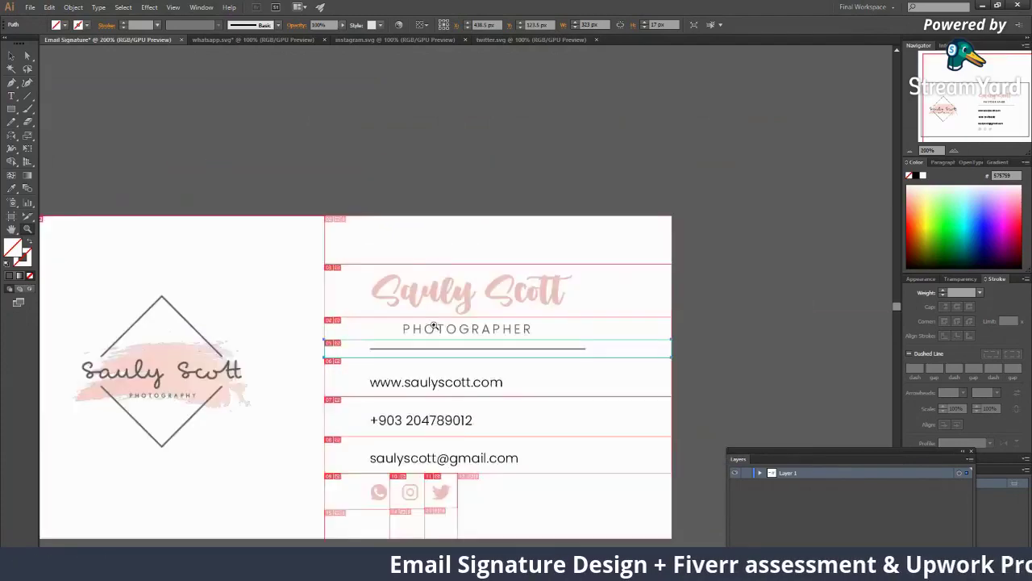
{"action": "left_click", "coordinate": [434, 326], "text": "alt"}
{"action": "left_click", "coordinate": [434, 326], "text": "alt"}
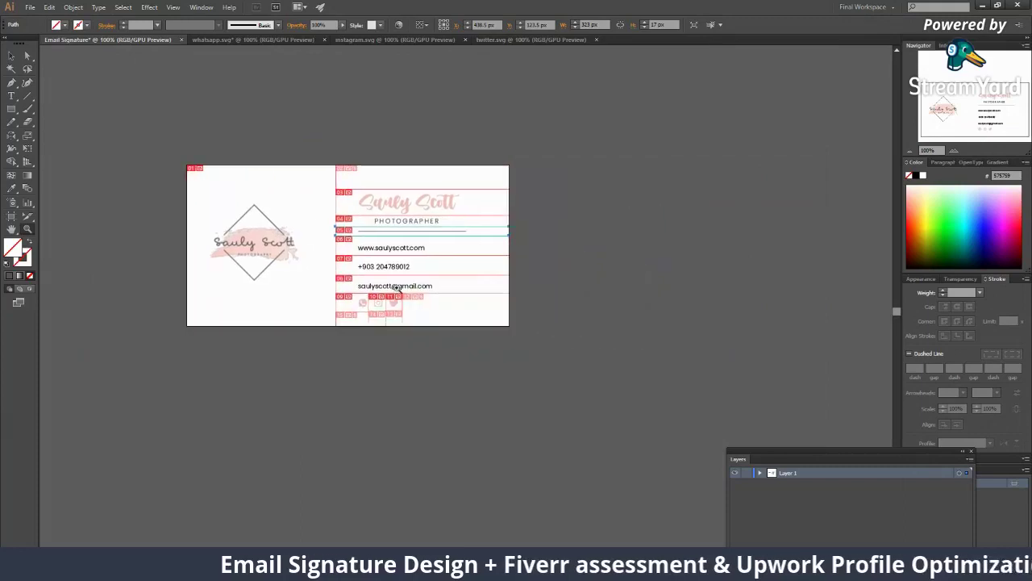
{"action": "left_click", "coordinate": [397, 288]}
{"action": "left_click", "coordinate": [387, 287]}
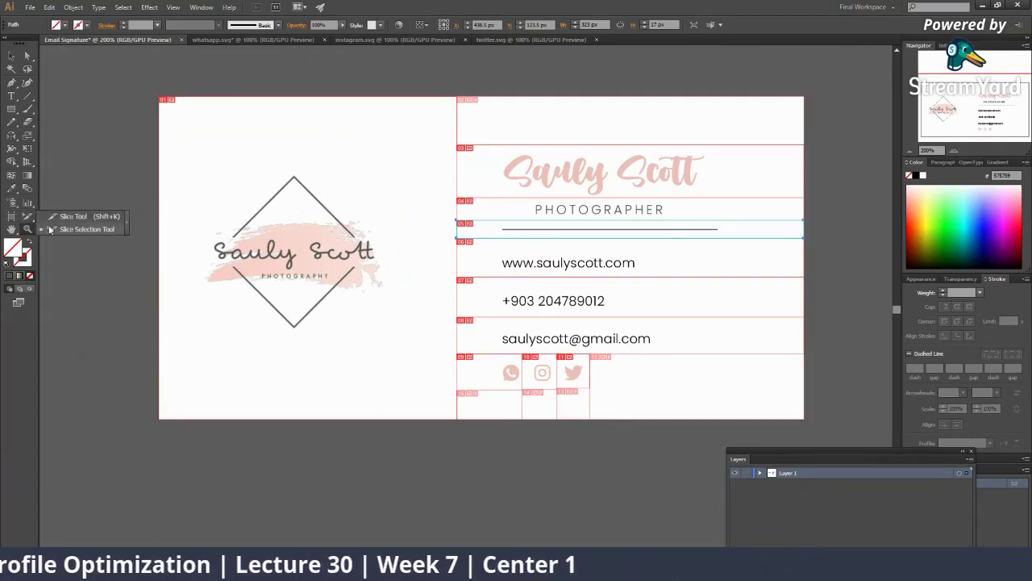
{"action": "left_click_drag", "start_coordinate": [37, 218], "coordinate": [81, 214]}
{"action": "left_click_drag", "start_coordinate": [163, 239], "coordinate": [198, 239]}
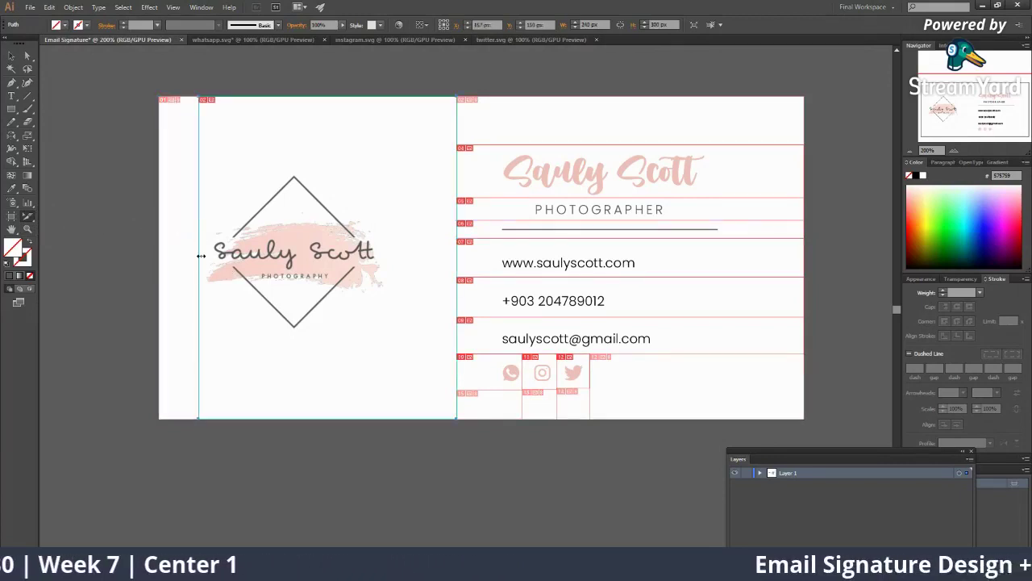
{"action": "left_click_drag", "start_coordinate": [198, 252], "coordinate": [257, 242]}
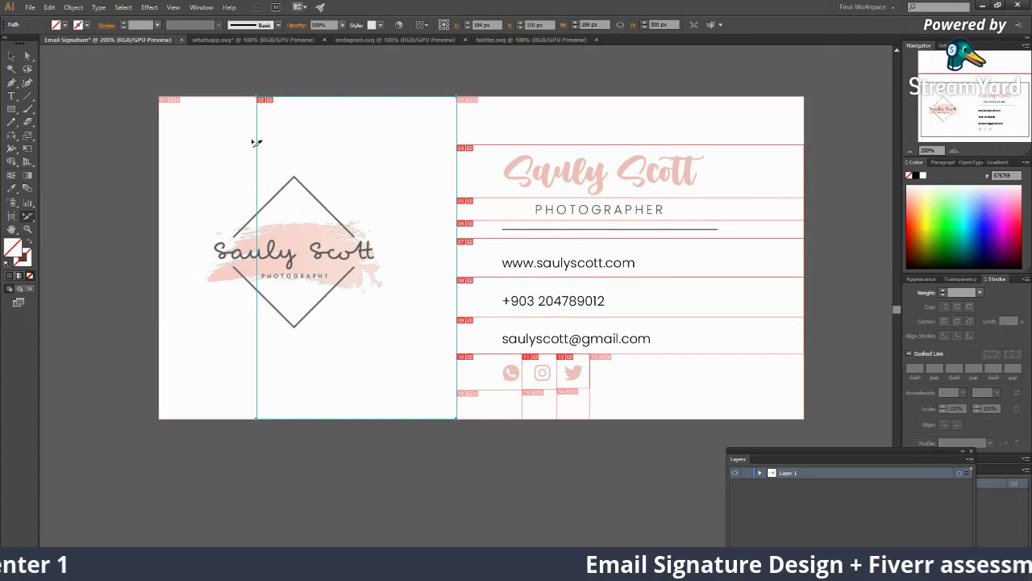
{"action": "key", "text": "ctrl+z"}
{"action": "key", "text": "ctrl+z"}
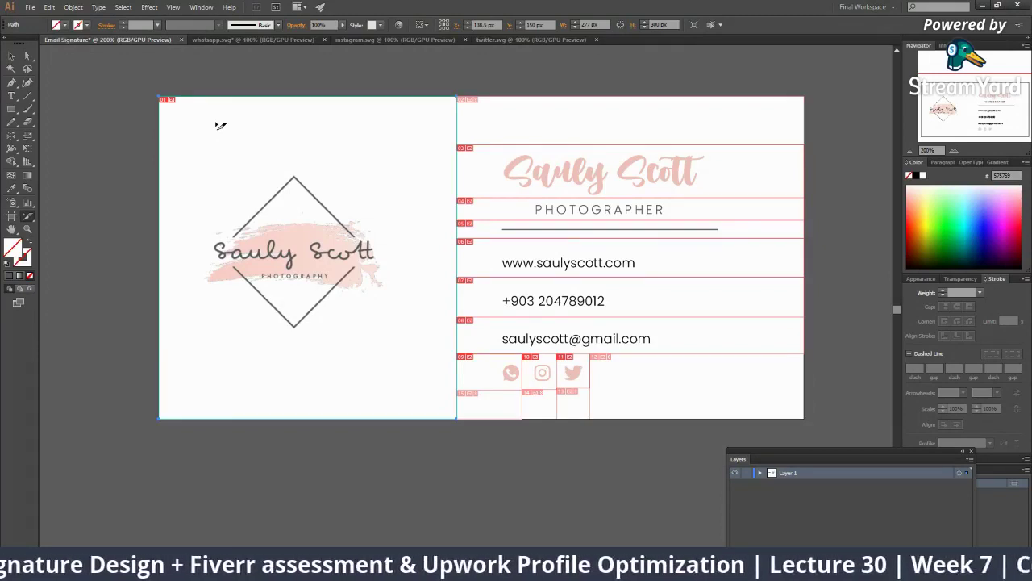
{"action": "left_click", "coordinate": [506, 101]}
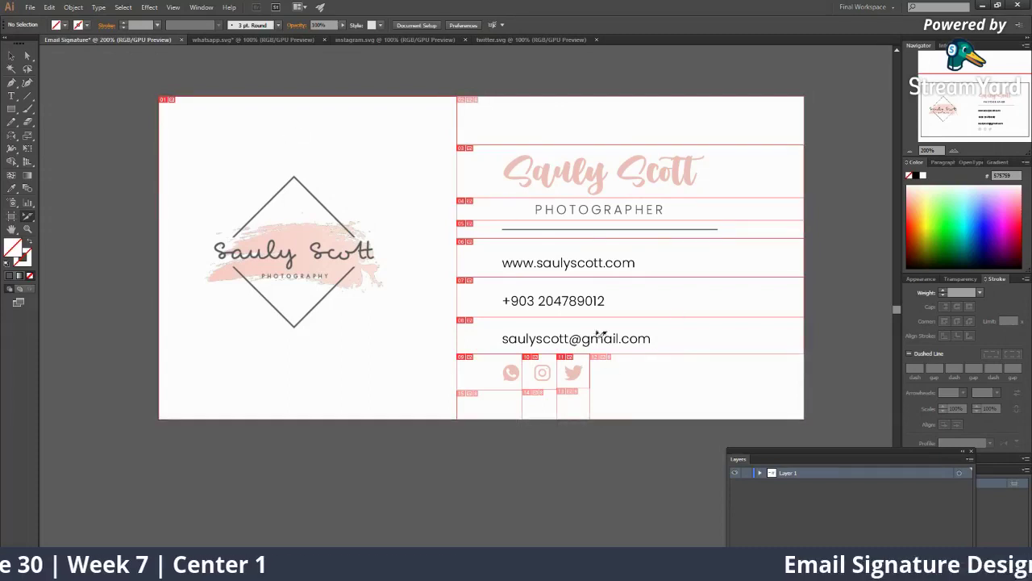
Step: Attempt exporting selected slices, dismiss the no-slice-selected warning, and reframe the card
{"action": "left_click", "coordinate": [30, 7]}
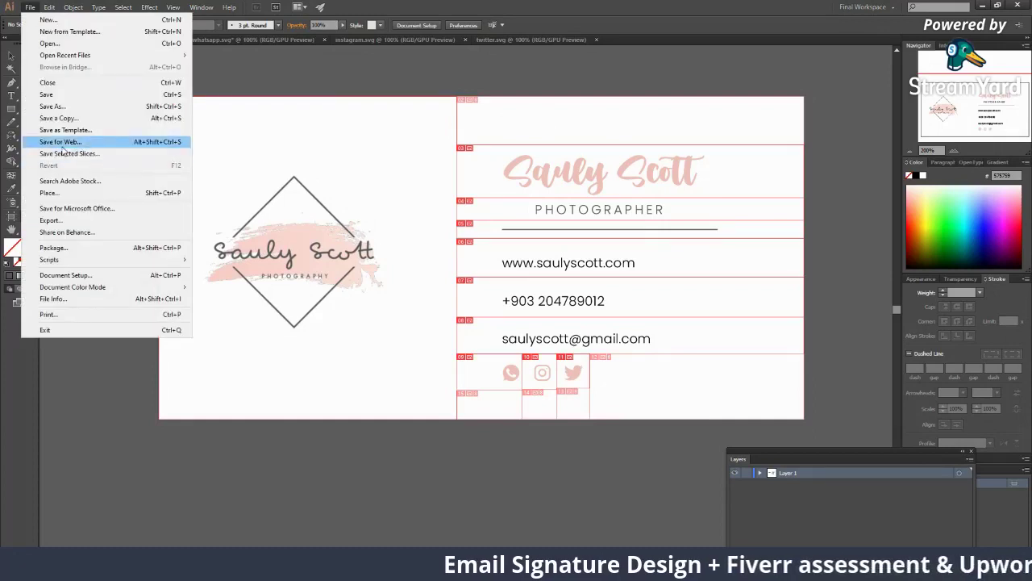
{"action": "left_click", "coordinate": [96, 153]}
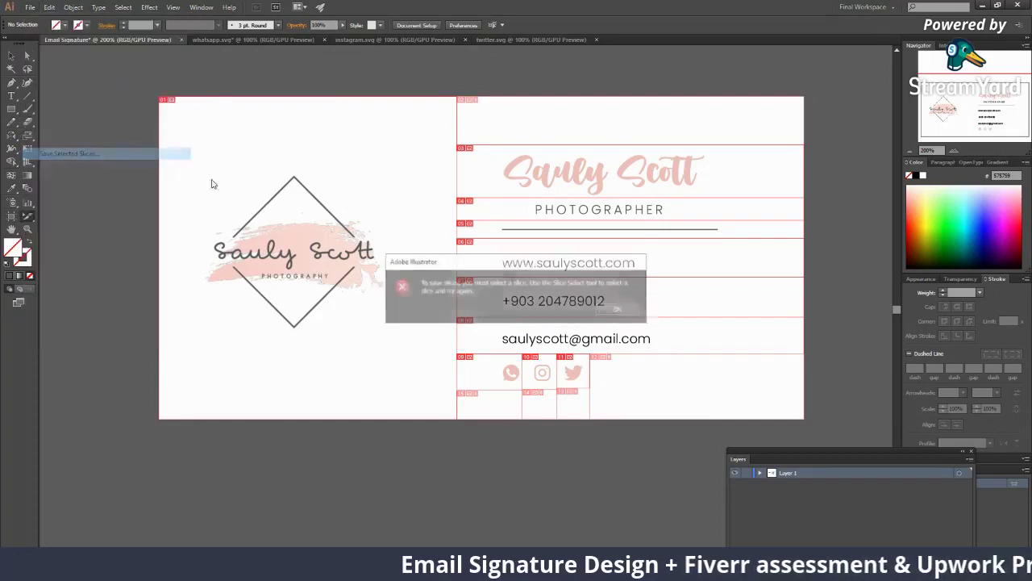
{"action": "left_click", "coordinate": [618, 310]}
{"action": "key", "text": "ctrl+minus"}
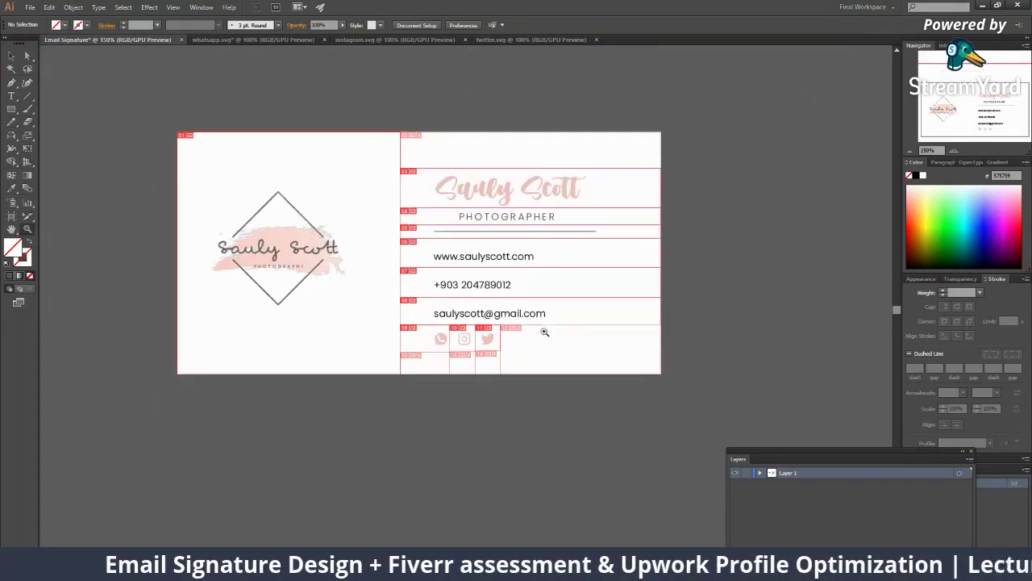
{"action": "key", "text": "ctrl+plus"}
{"action": "left_click_drag", "start_coordinate": [457, 280], "coordinate": [474, 299]}
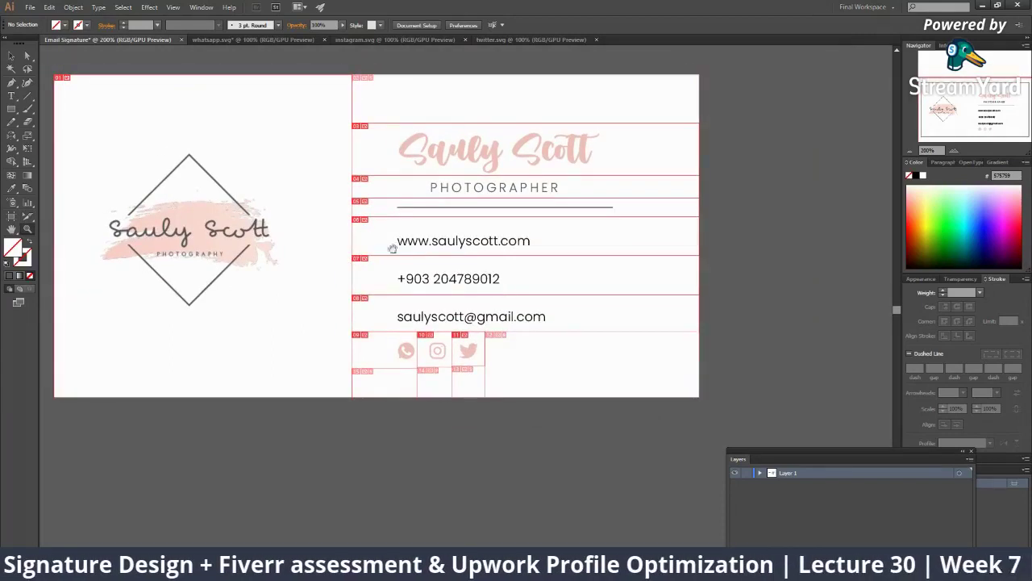
{"action": "left_click_drag", "start_coordinate": [392, 249], "coordinate": [413, 271]}
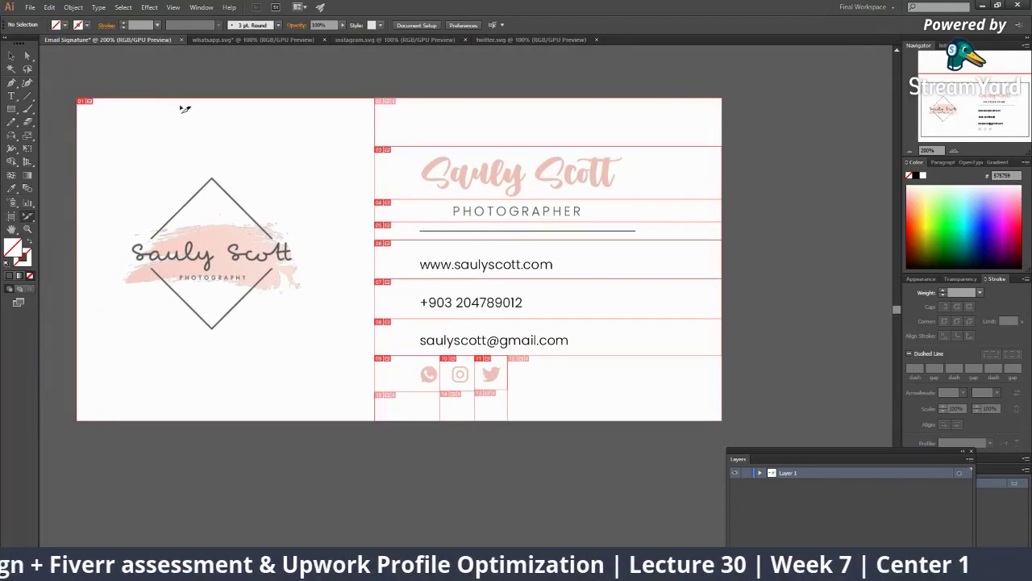
Step: Select the logo, name, WhatsApp, Instagram and Twitter slices together
{"action": "left_click", "coordinate": [218, 101]}
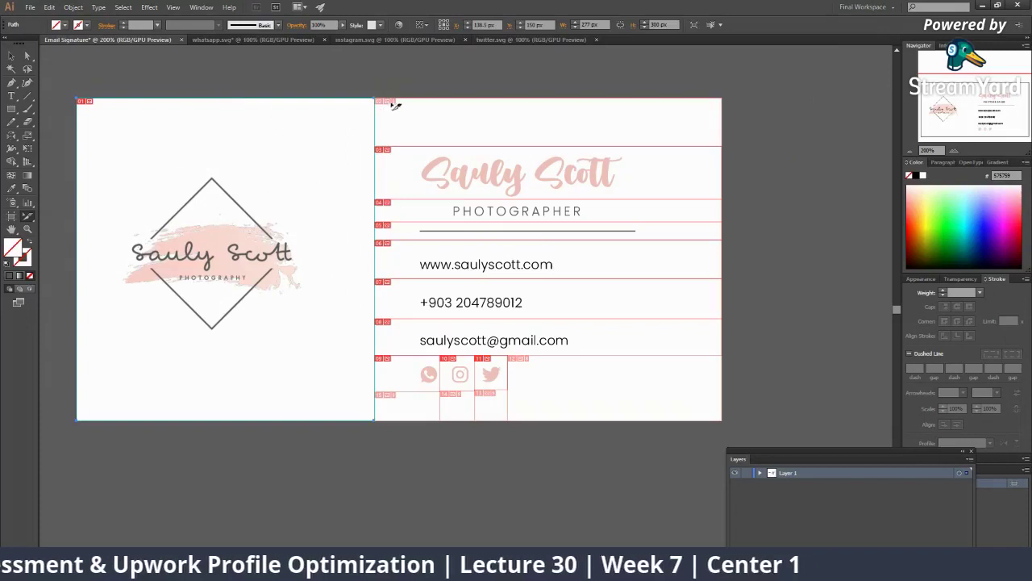
{"action": "left_click", "coordinate": [434, 149]}
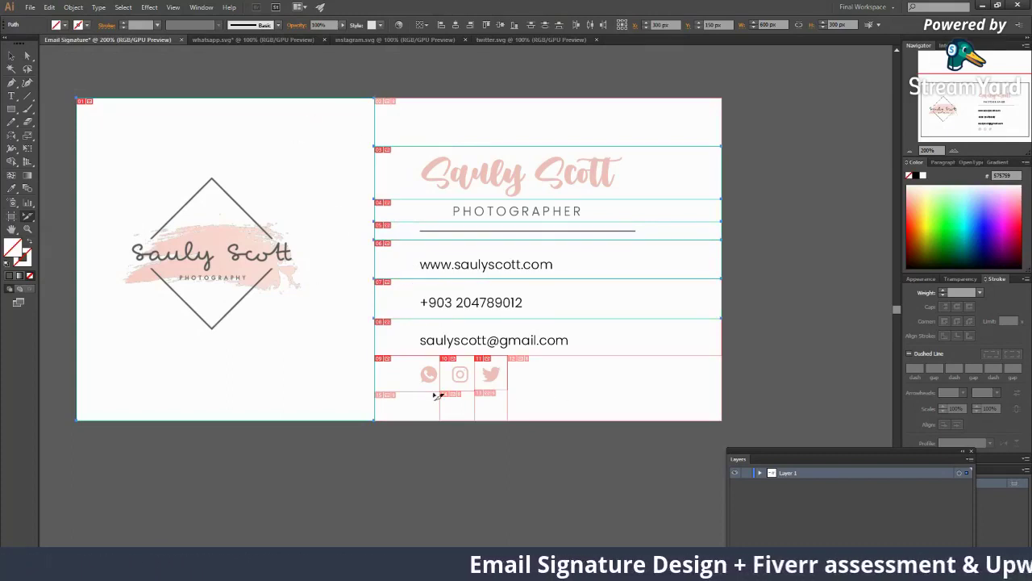
{"action": "left_click", "coordinate": [389, 365]}
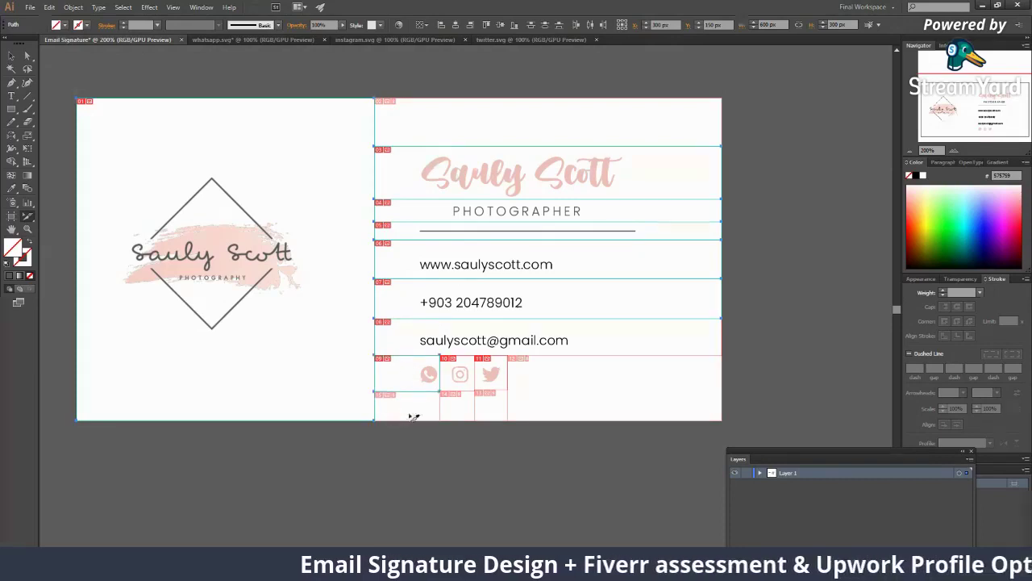
{"action": "left_click", "coordinate": [450, 374]}
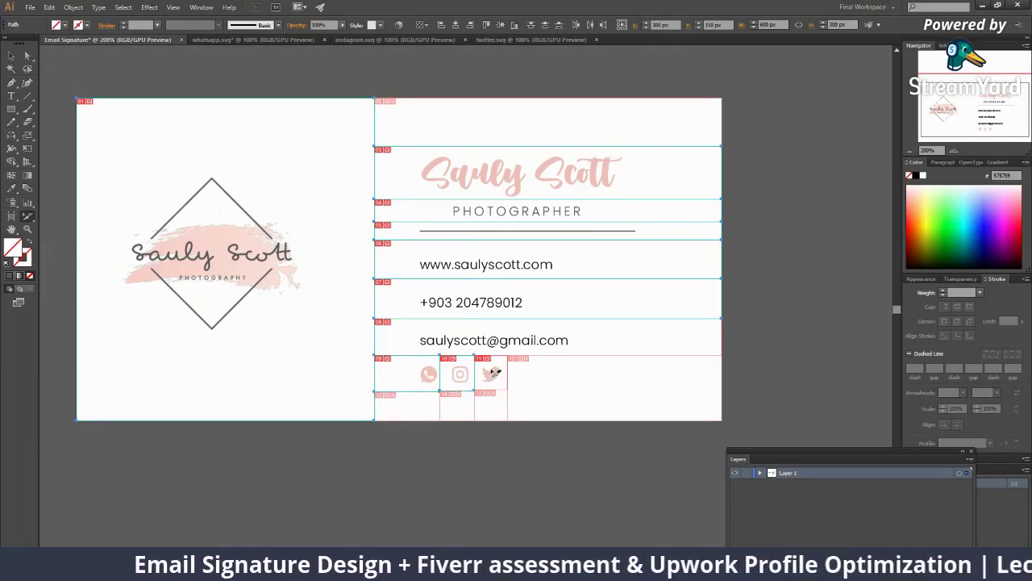
{"action": "left_click", "coordinate": [494, 373]}
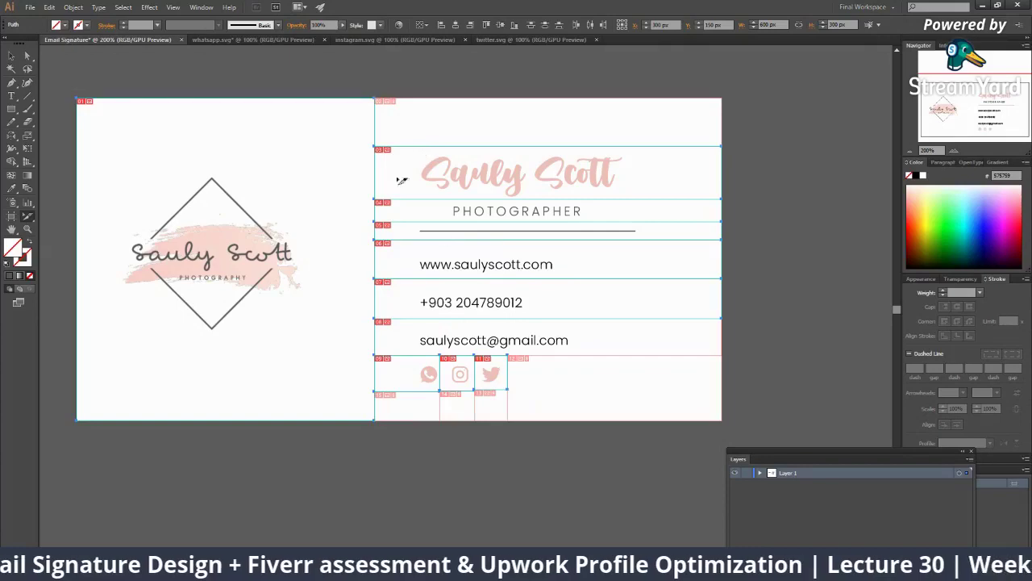
Step: Save the selected slices for web as JPEG named Email-Signature in Downloads, then minimize Illustrator
{"action": "left_click", "coordinate": [30, 7]}
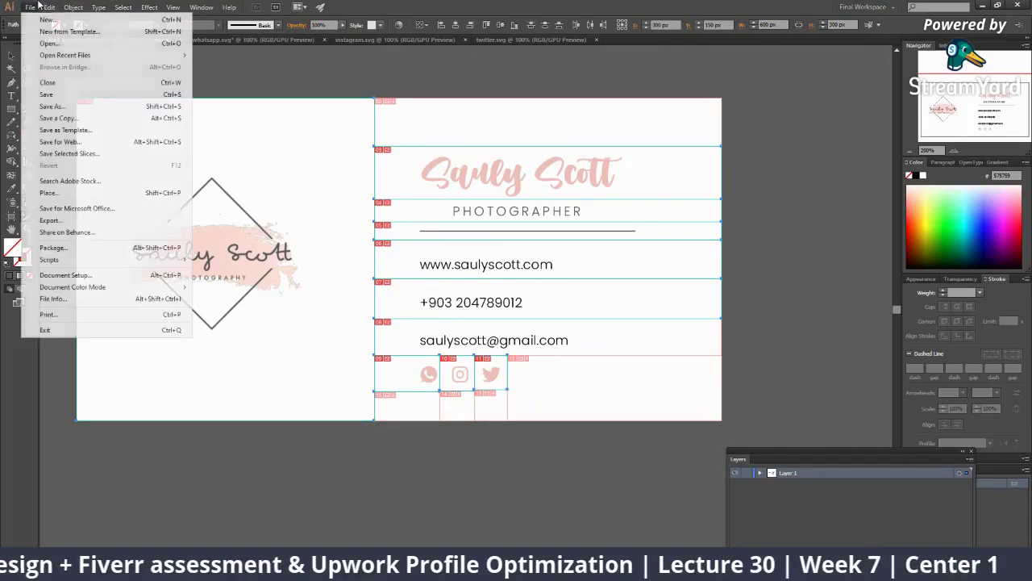
{"action": "left_click", "coordinate": [60, 141]}
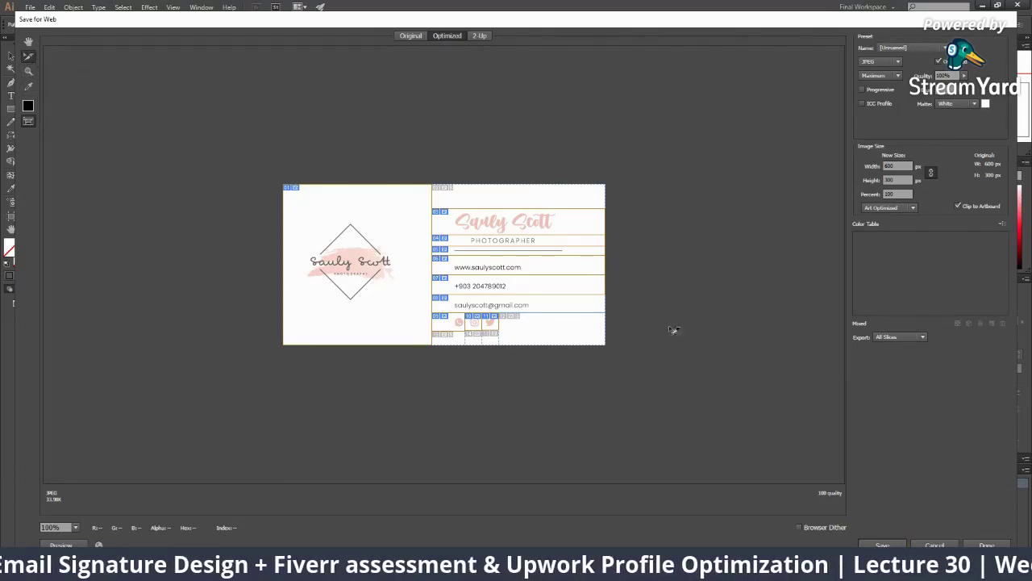
{"action": "left_click", "coordinate": [883, 545]}
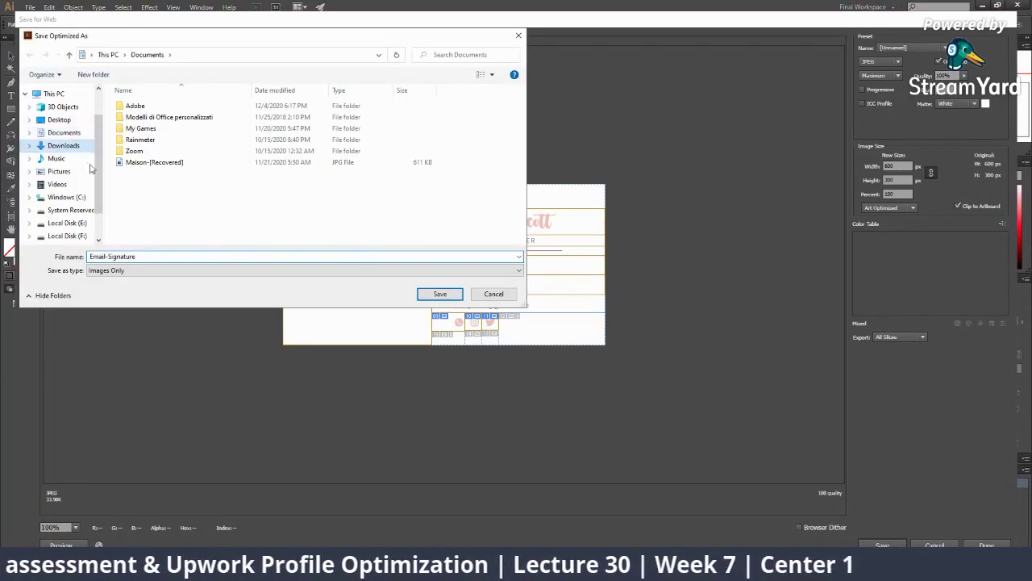
{"action": "left_click", "coordinate": [440, 293]}
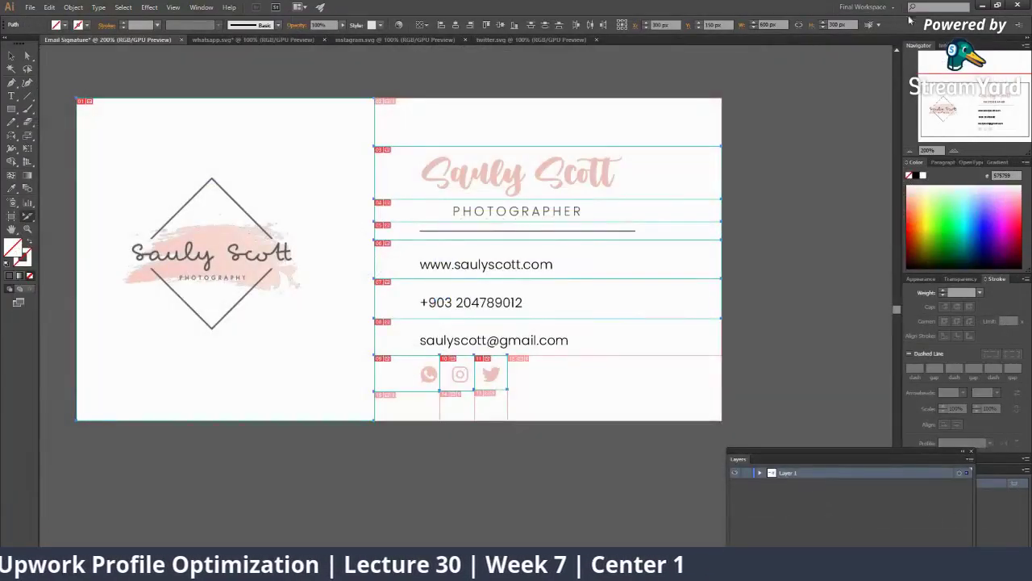
{"action": "left_click", "coordinate": [981, 7]}
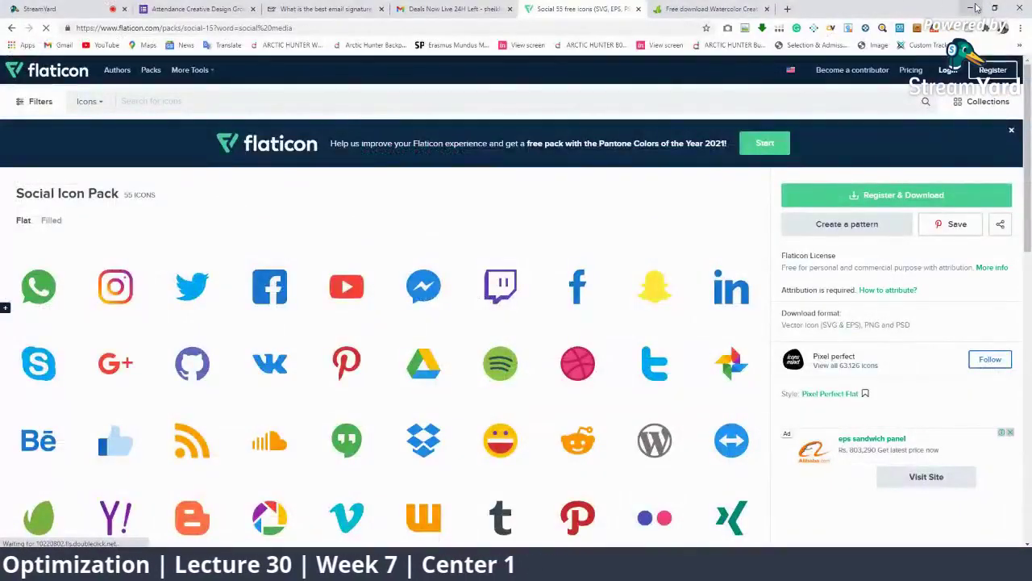
Step: Browse to Downloads\images in File Explorer and open Email-Signature_01.jpg in Photos
{"action": "left_click", "coordinate": [940, 6]}
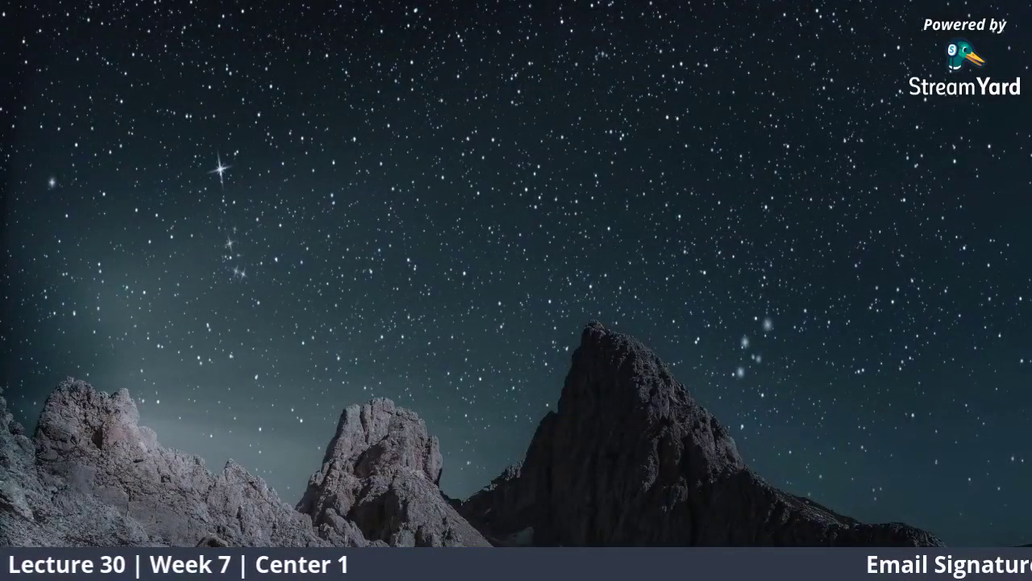
{"action": "key", "text": "super+e"}
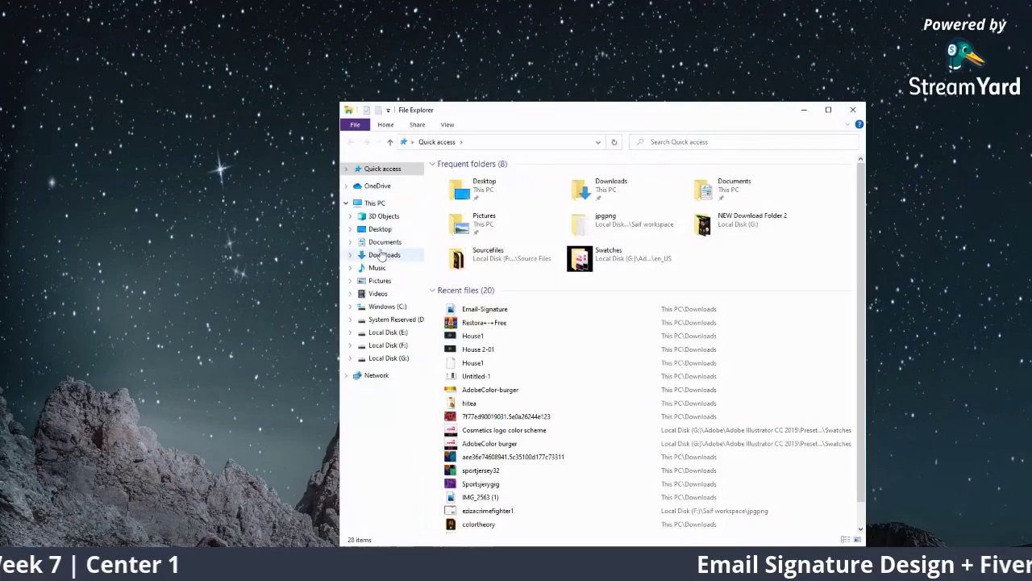
{"action": "left_click", "coordinate": [379, 254]}
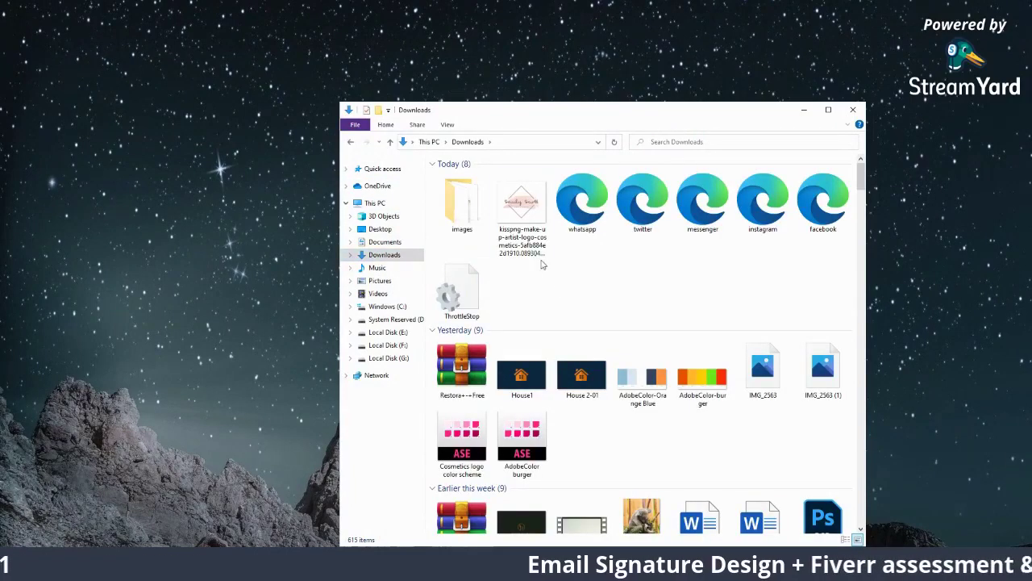
{"action": "double_click", "coordinate": [472, 214]}
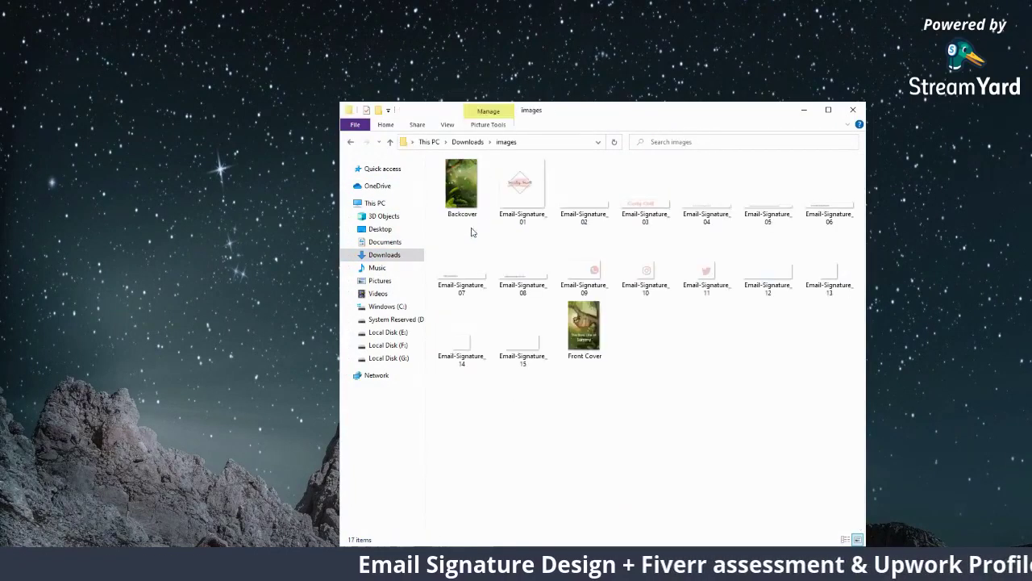
{"action": "left_click", "coordinate": [594, 349]}
{"action": "left_click", "coordinate": [460, 193], "text": "ctrl"}
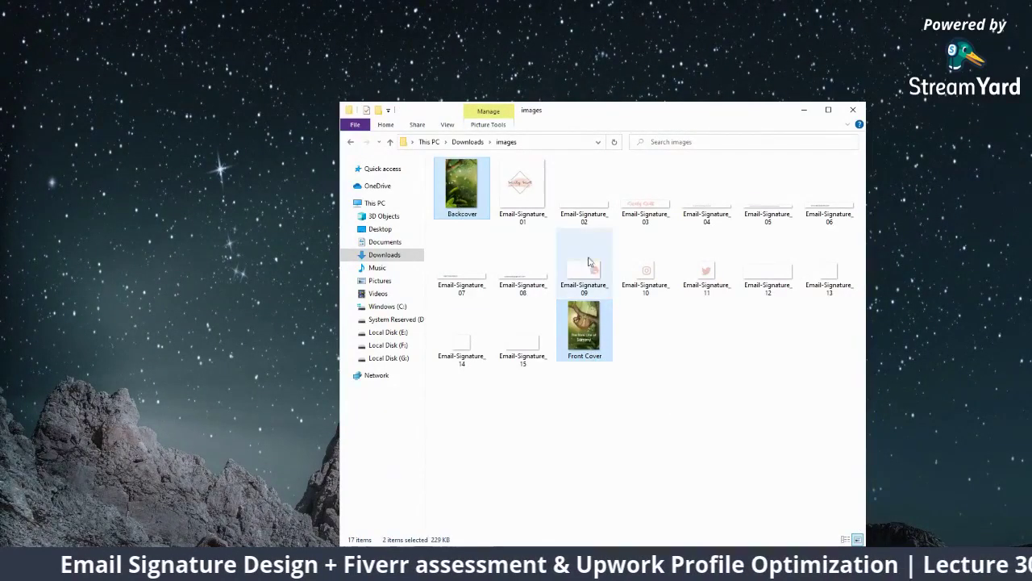
{"action": "left_click", "coordinate": [644, 347]}
{"action": "double_click", "coordinate": [530, 201]}
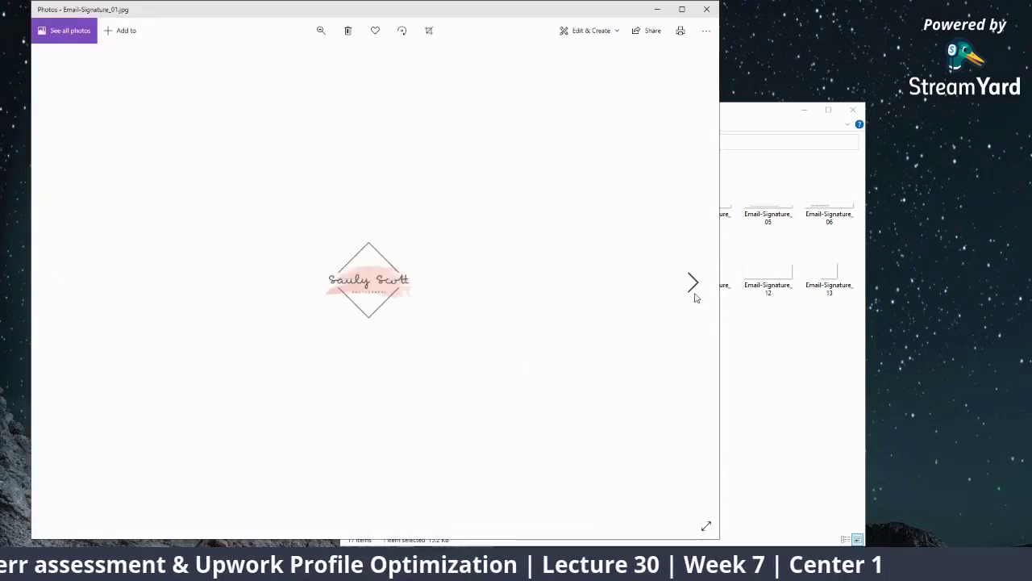
Step: Page through the exported slices up to Email-Signature_13.jpg, then close Photos
{"action": "left_click", "coordinate": [693, 290]}
{"action": "left_click", "coordinate": [694, 284]}
{"action": "left_click", "coordinate": [694, 284]}
{"action": "left_click", "coordinate": [693, 284]}
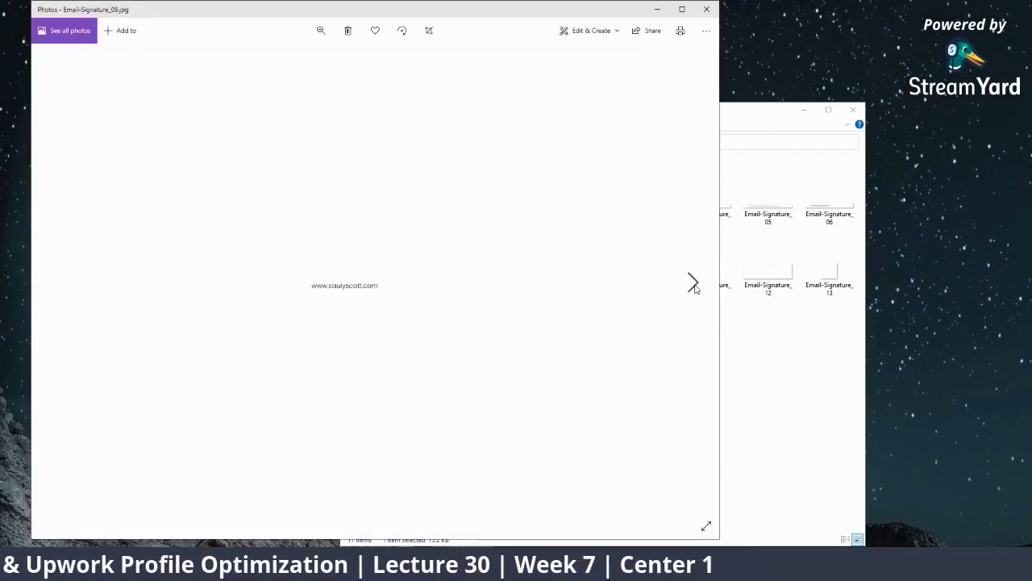
{"action": "left_click", "coordinate": [694, 284]}
{"action": "left_click", "coordinate": [694, 284]}
{"action": "left_click", "coordinate": [694, 284]}
{"action": "left_click", "coordinate": [693, 284]}
{"action": "left_click", "coordinate": [694, 284]}
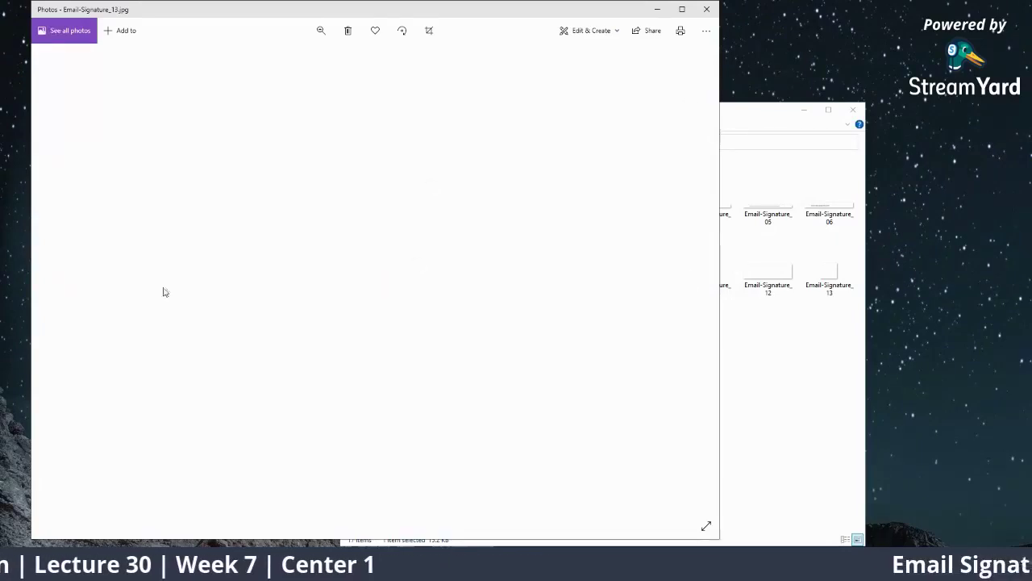
{"action": "left_click", "coordinate": [706, 9]}
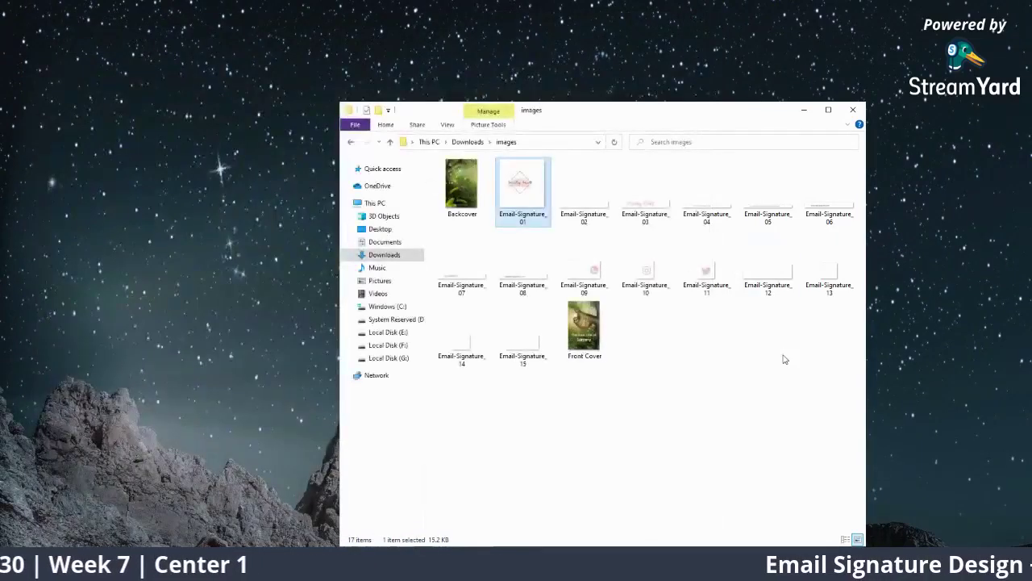
Step: Delete the blank slices Email-Signature_12 through Email-Signature_15 from the images folder
{"action": "left_click", "coordinate": [768, 266]}
{"action": "left_click", "coordinate": [820, 278], "text": "ctrl"}
{"action": "left_click", "coordinate": [472, 342], "text": "ctrl"}
{"action": "left_click", "coordinate": [520, 346], "text": "ctrl"}
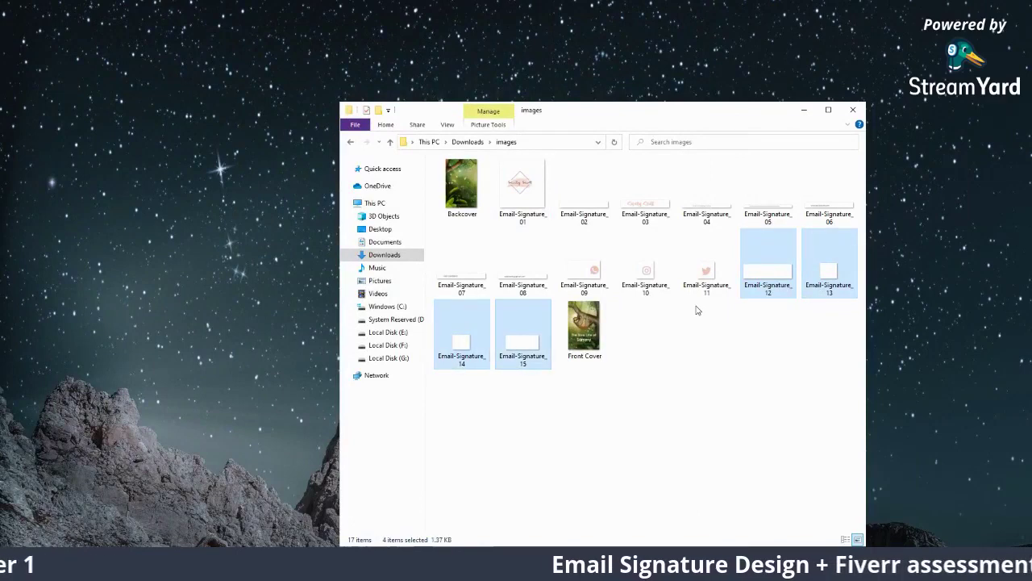
{"action": "key", "text": "BackSpace"}
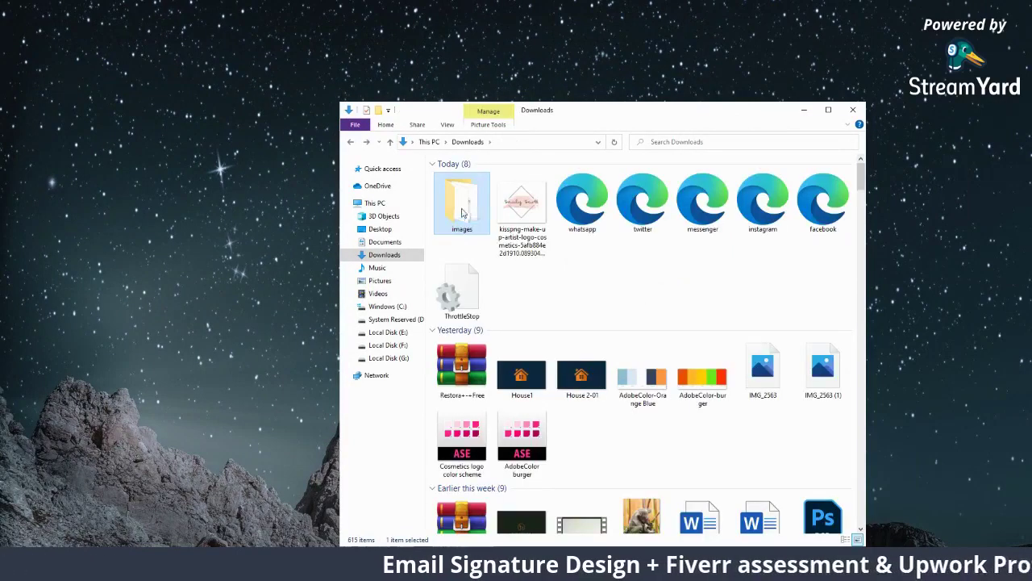
{"action": "double_click", "coordinate": [465, 211]}
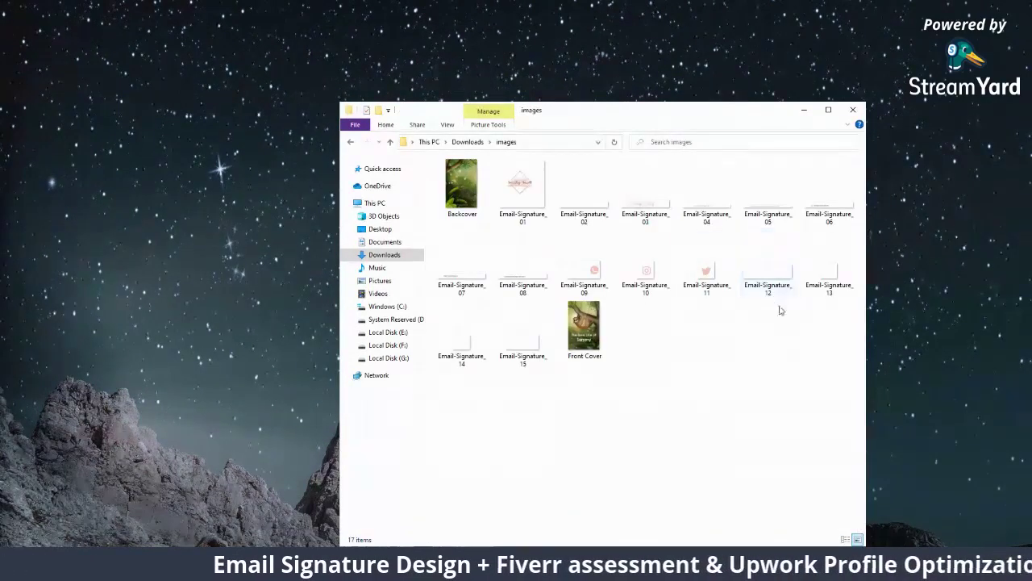
{"action": "left_click_drag", "start_coordinate": [779, 306], "coordinate": [839, 267]}
{"action": "left_click", "coordinate": [484, 346], "text": "ctrl"}
{"action": "left_click", "coordinate": [521, 352], "text": "ctrl"}
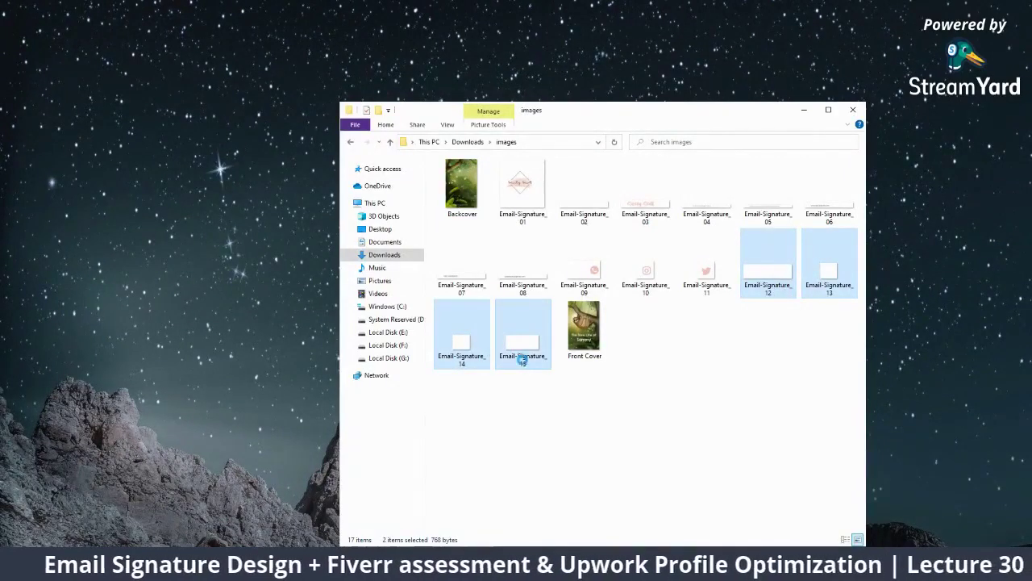
{"action": "right_click", "coordinate": [522, 360]}
{"action": "left_click", "coordinate": [404, 312]}
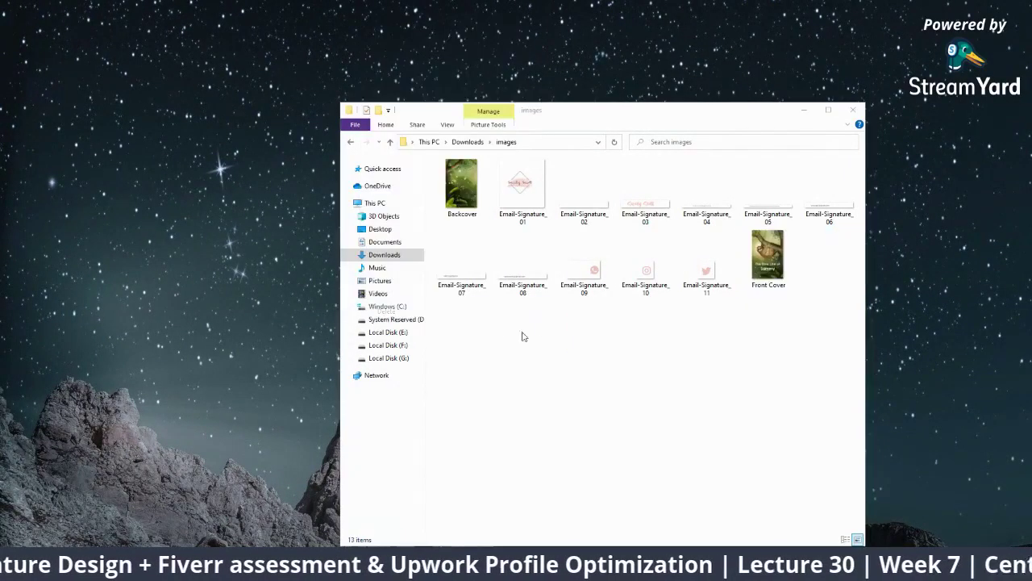
Step: Delete the blank Email-Signature_02 slice and preview Email-Signature_01
{"action": "left_click", "coordinate": [522, 187]}
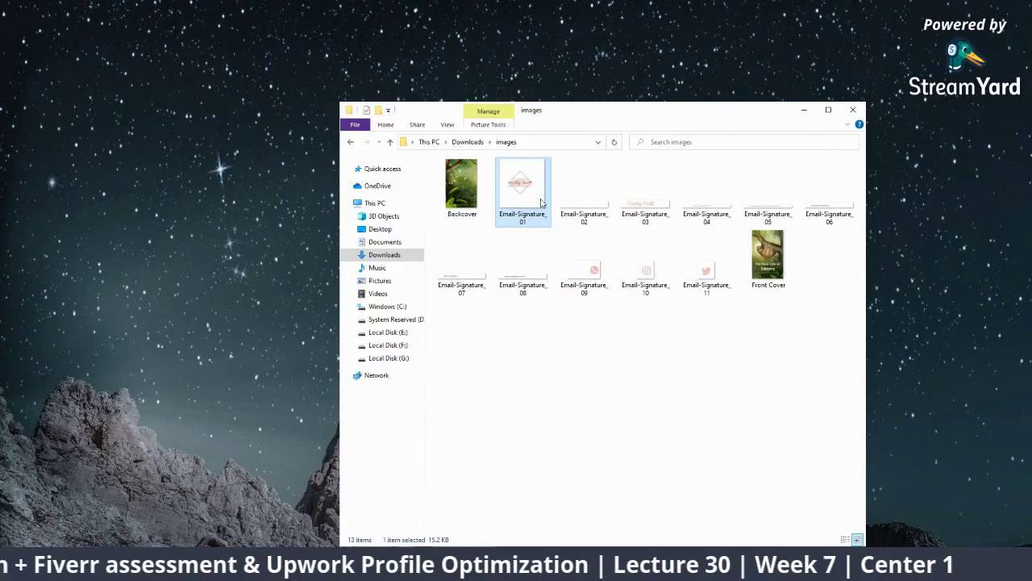
{"action": "right_click", "coordinate": [589, 208]}
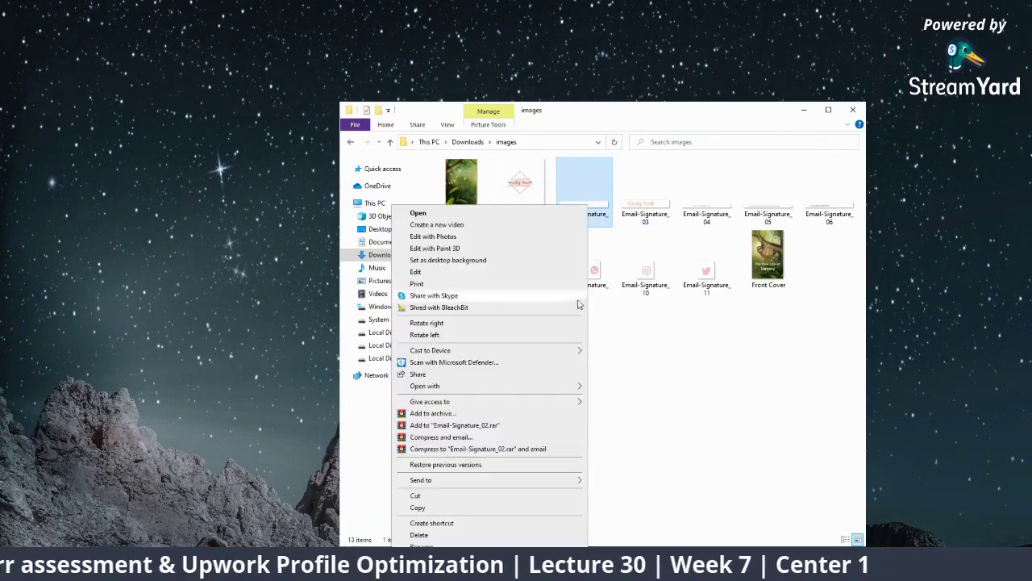
{"action": "left_click", "coordinate": [419, 534]}
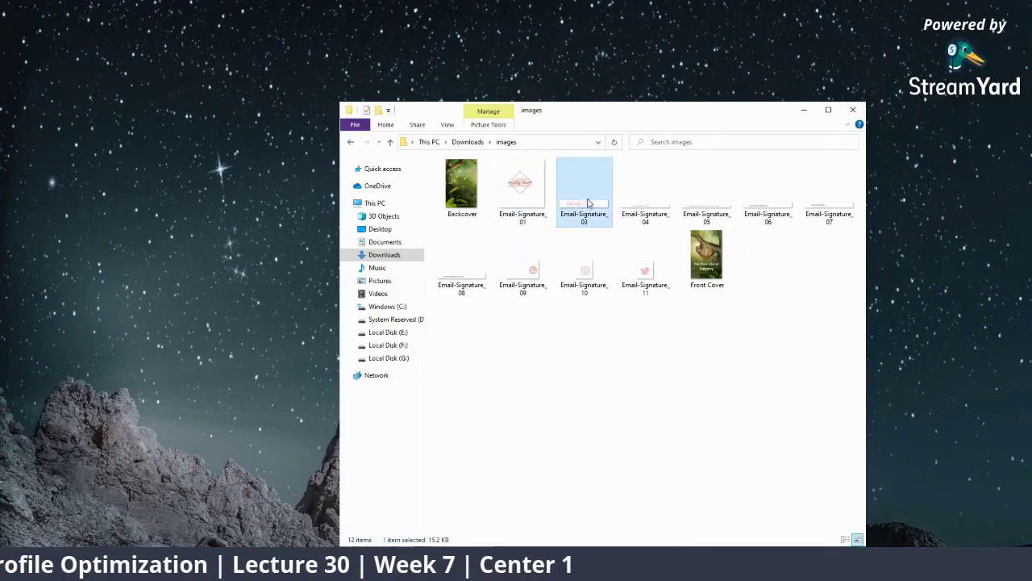
{"action": "key", "text": "Right"}
{"action": "key", "text": "Right"}
{"action": "key", "text": "Right"}
{"action": "key", "text": "Right"}
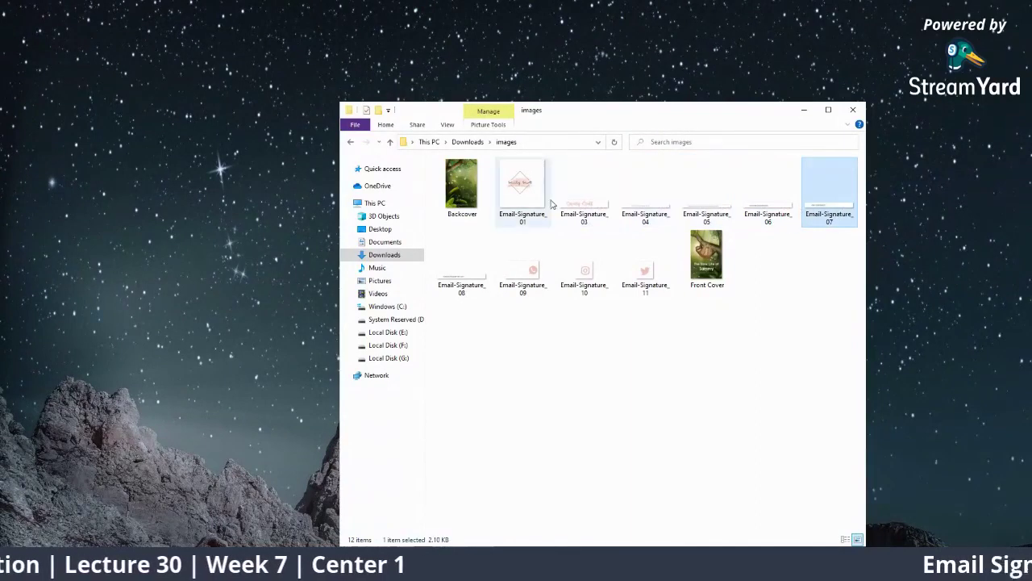
{"action": "double_click", "coordinate": [548, 200]}
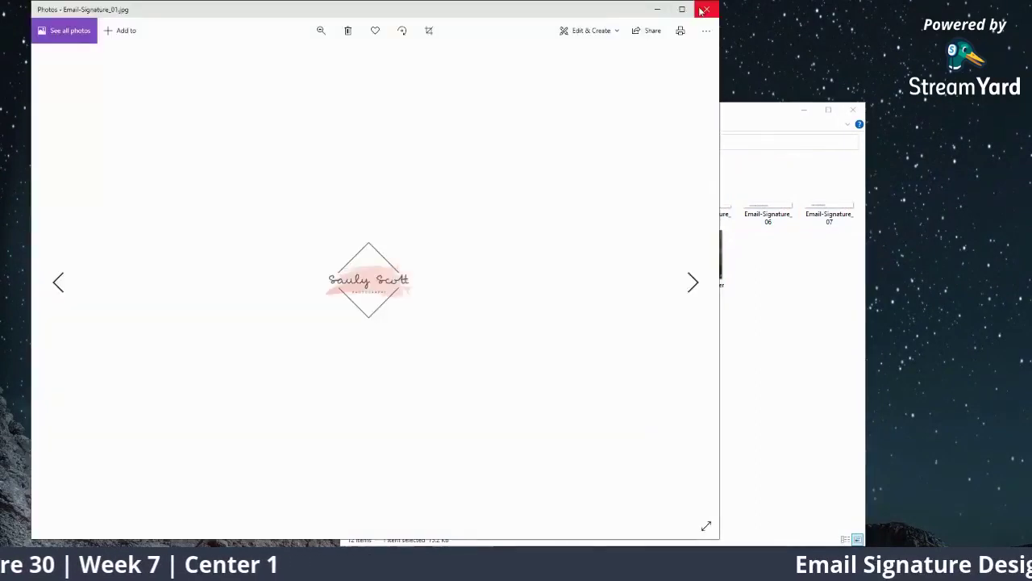
{"action": "left_click", "coordinate": [704, 8]}
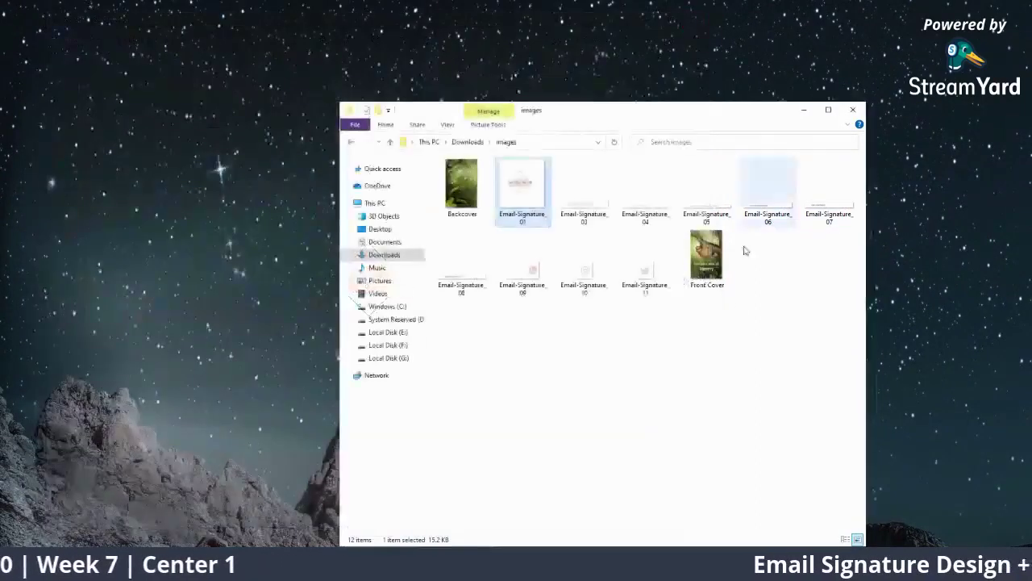
Step: Zip the ten remaining slice images into a compressed folder named Email-Signature
{"action": "right_click", "coordinate": [573, 305]}
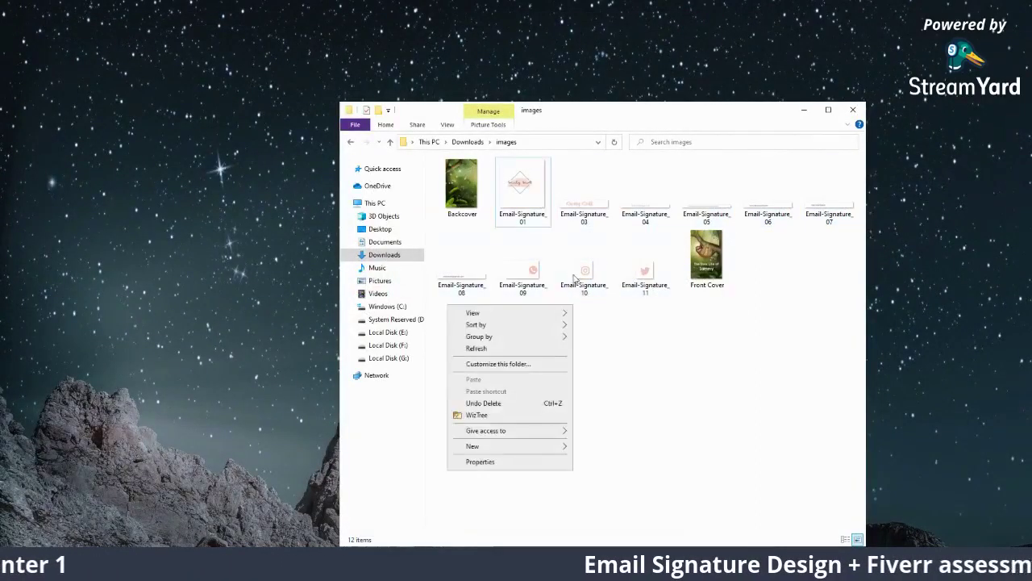
{"action": "left_click", "coordinate": [532, 240]}
{"action": "left_click", "coordinate": [536, 209]}
{"action": "left_click", "coordinate": [645, 277], "text": "shift"}
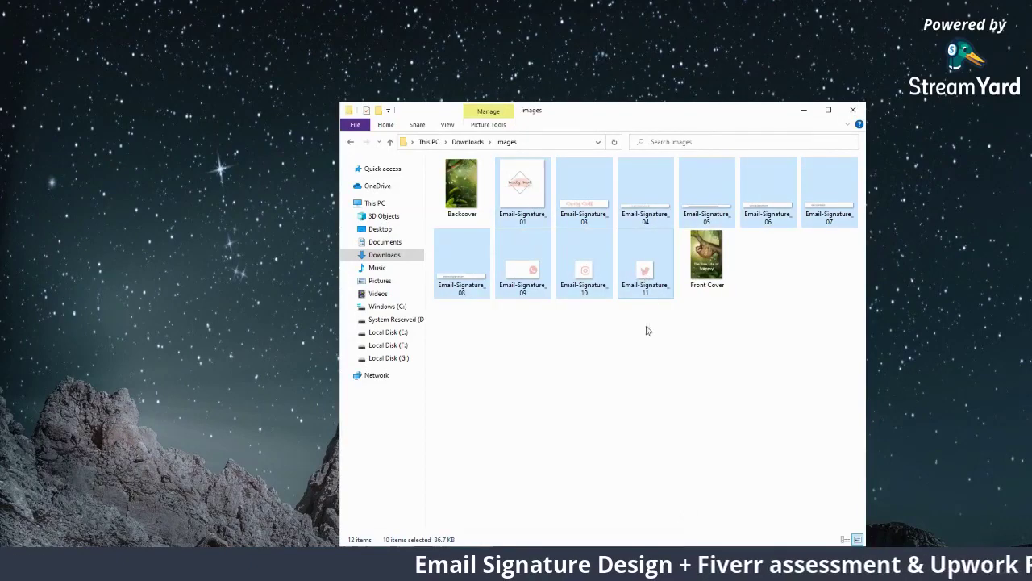
{"action": "right_click", "coordinate": [482, 266]}
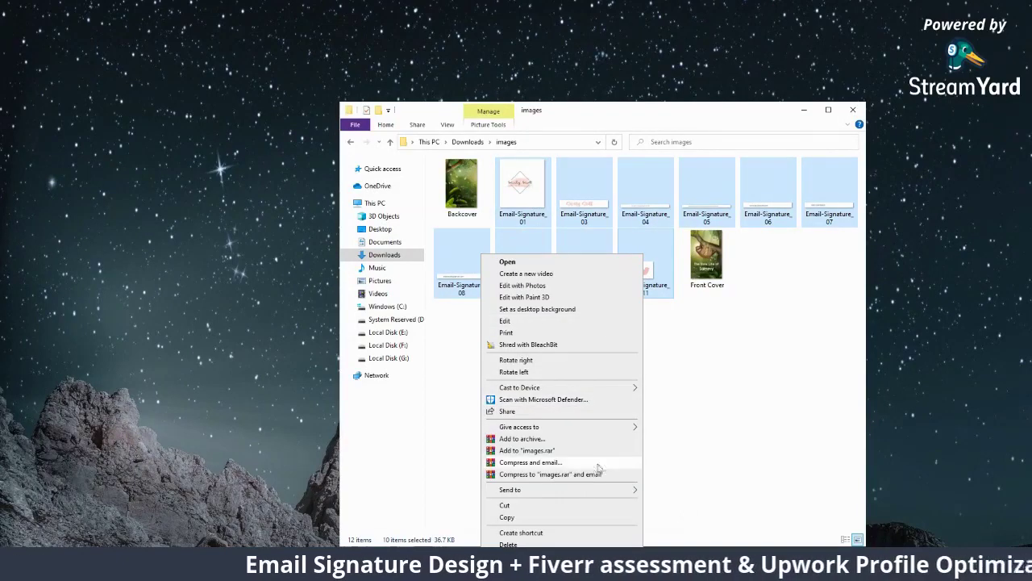
{"action": "mouse_move", "coordinate": [509, 490]}
{"action": "left_click", "coordinate": [715, 503]}
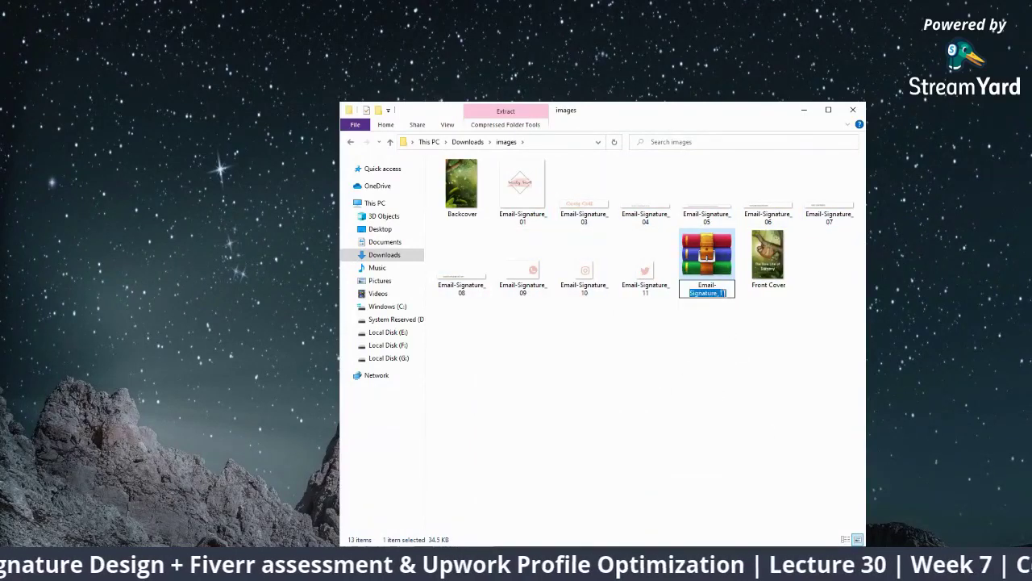
{"action": "left_click", "coordinate": [726, 293]}
{"action": "key", "text": "BackSpace"}
{"action": "key", "text": "BackSpace"}
{"action": "key", "text": "BackSpace"}
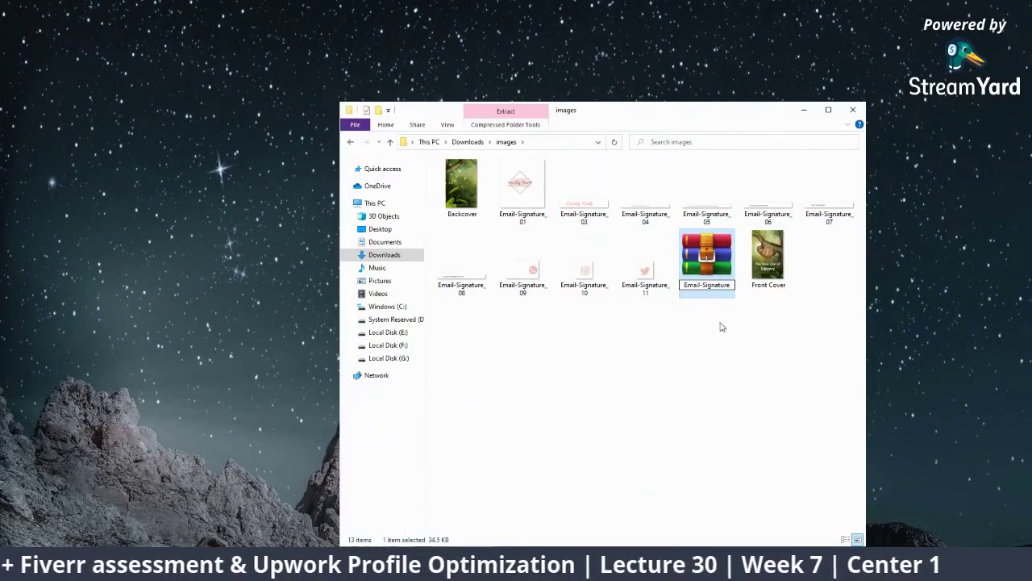
{"action": "key", "text": "Return"}
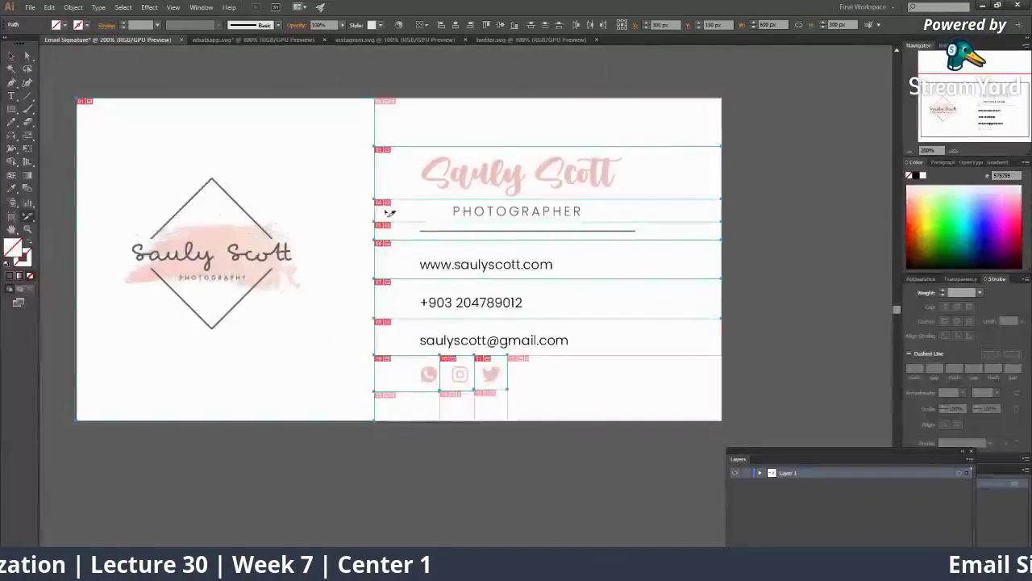
Step: Select the logo, name, title, divider, phone, email and Instagram icon slices together
{"action": "left_click", "coordinate": [348, 107]}
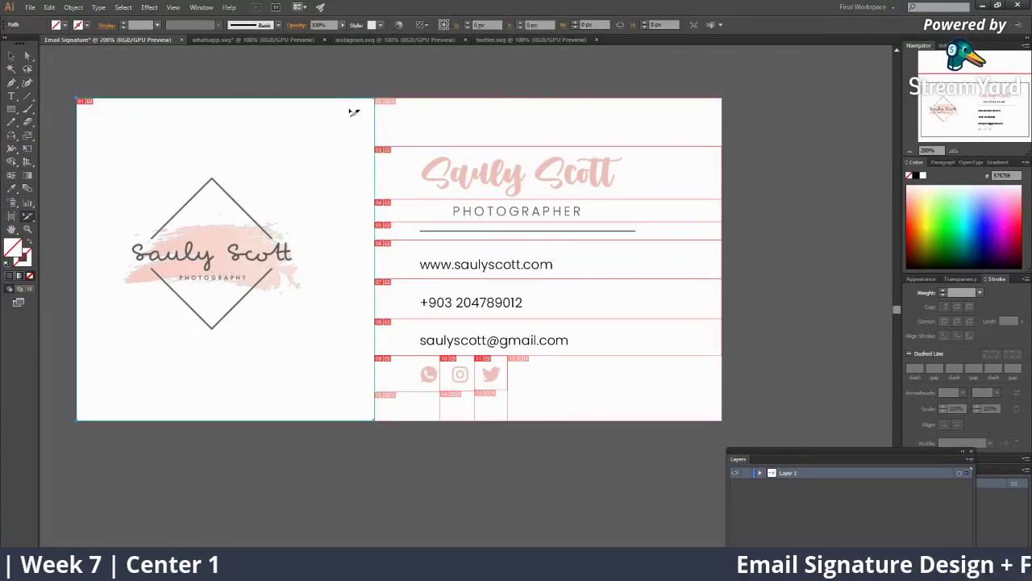
{"action": "left_click", "coordinate": [394, 207], "text": "shift"}
{"action": "left_click", "coordinate": [404, 231], "text": "shift"}
{"action": "left_click", "coordinate": [408, 267], "text": "shift"}
{"action": "left_click", "coordinate": [406, 313], "text": "shift"}
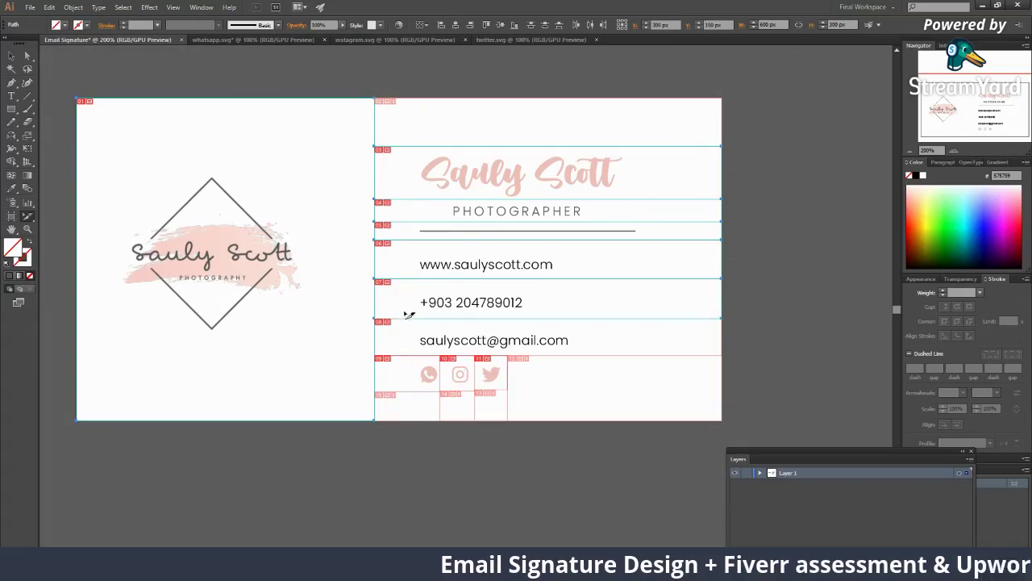
{"action": "left_click", "coordinate": [420, 339], "text": "shift"}
{"action": "left_click", "coordinate": [462, 373], "text": "shift"}
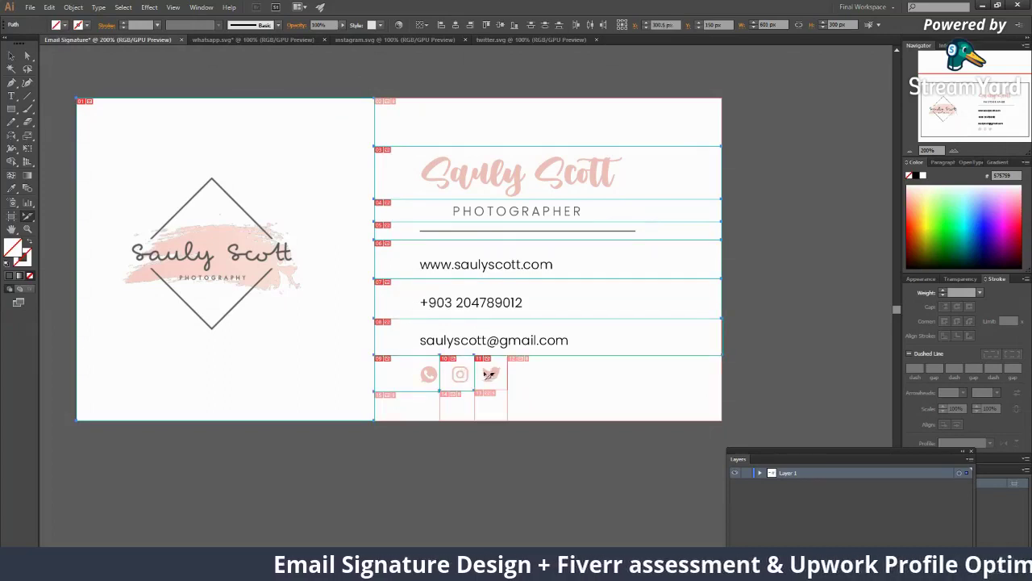
Step: Save the selected slices as Email-Signature2 with Save Selected Slices
{"action": "left_click", "coordinate": [30, 7]}
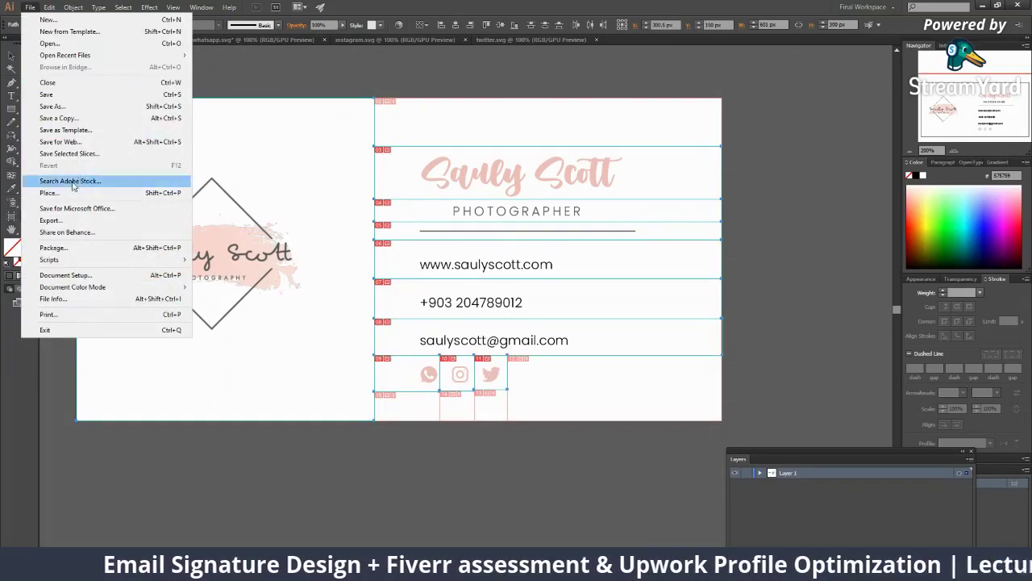
{"action": "left_click", "coordinate": [89, 141]}
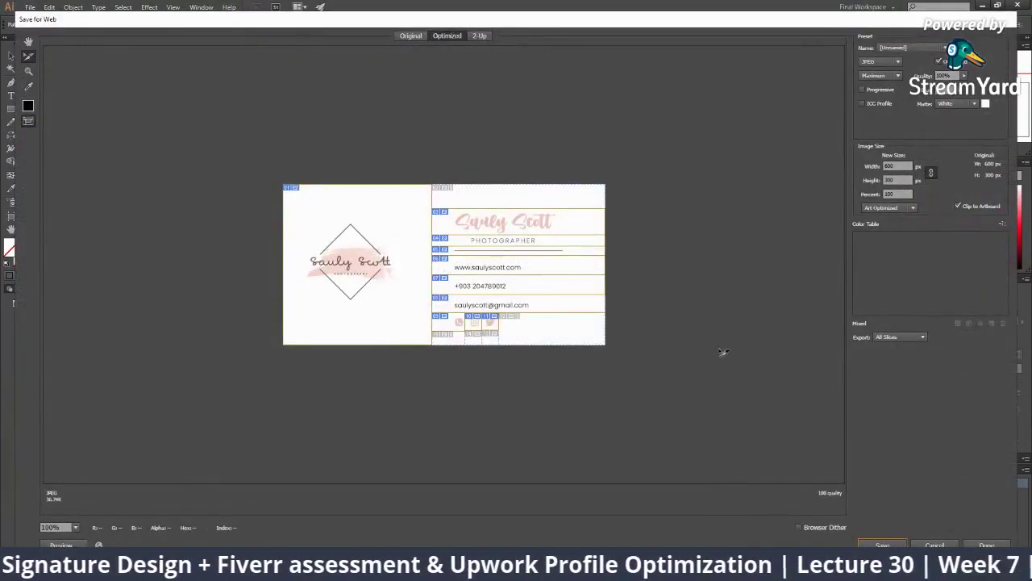
{"action": "left_click", "coordinate": [935, 545]}
{"action": "left_click", "coordinate": [30, 7]}
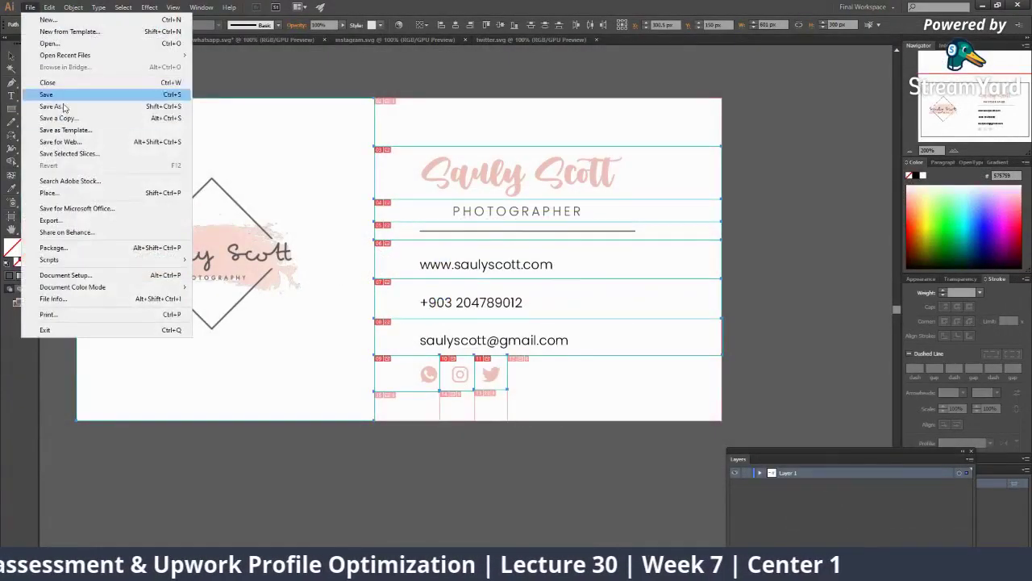
{"action": "left_click", "coordinate": [69, 153]}
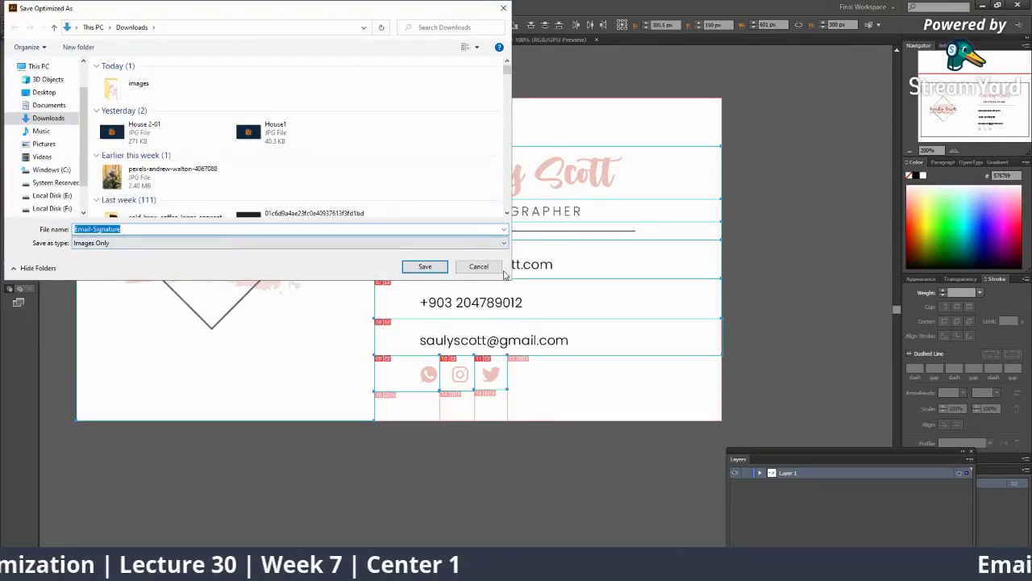
{"action": "key", "text": "Return"}
{"action": "left_click", "coordinate": [88, 143]}
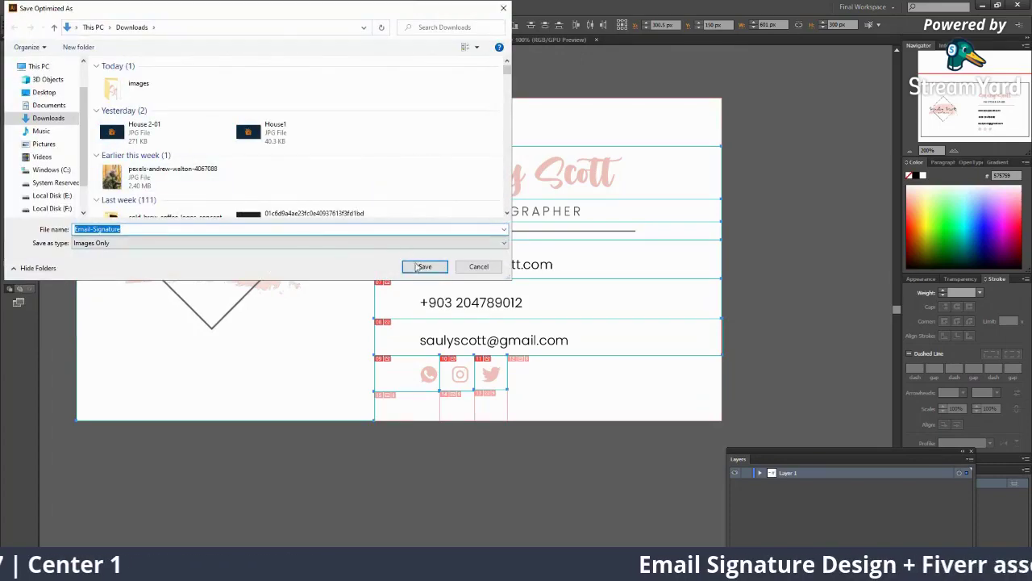
{"action": "key", "text": "End"}
{"action": "type", "text": "2"}
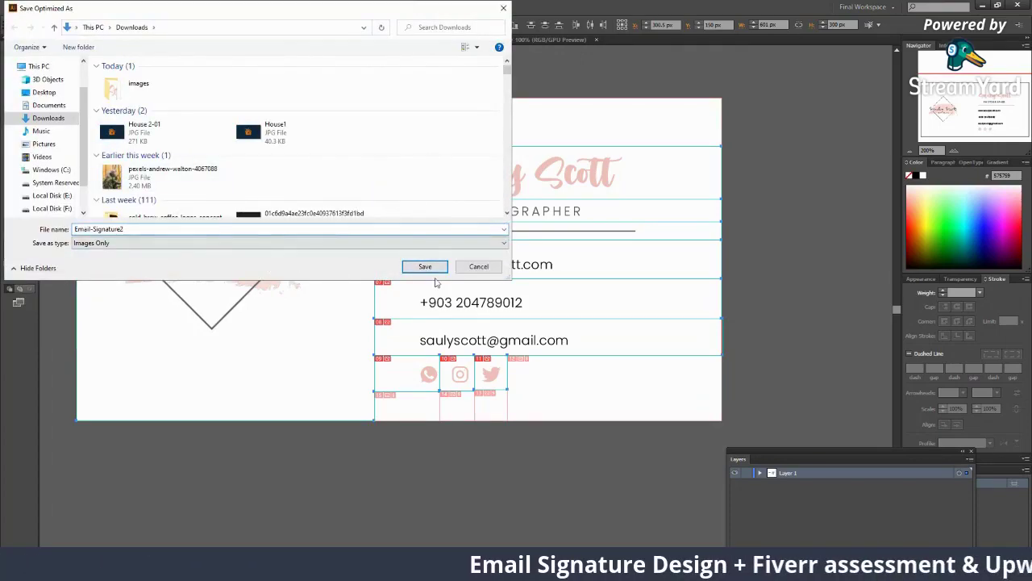
{"action": "left_click", "coordinate": [426, 267]}
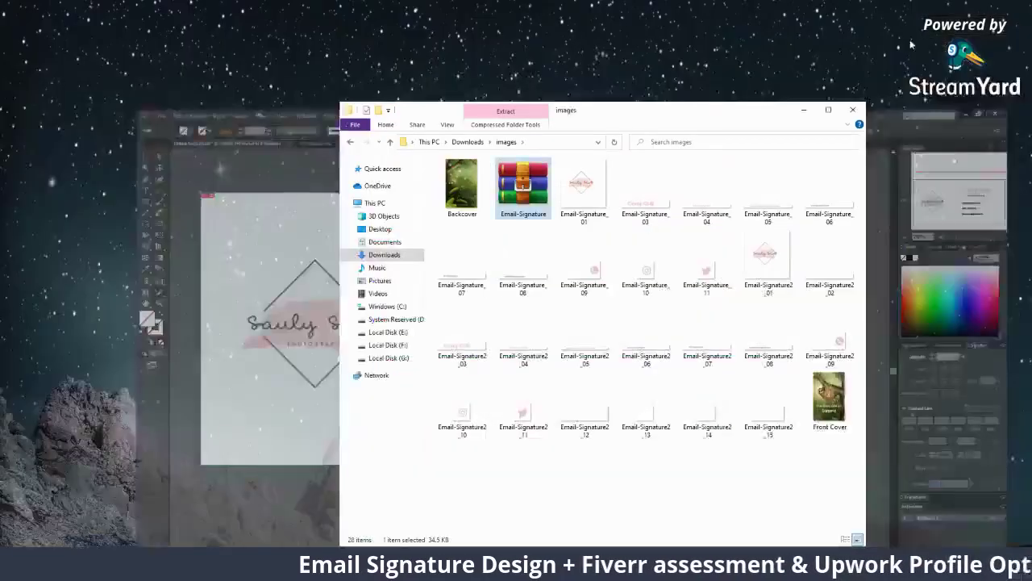
Step: Reopen Downloads\images to review both slice sets, then return to Illustrator
{"action": "left_click", "coordinate": [351, 143]}
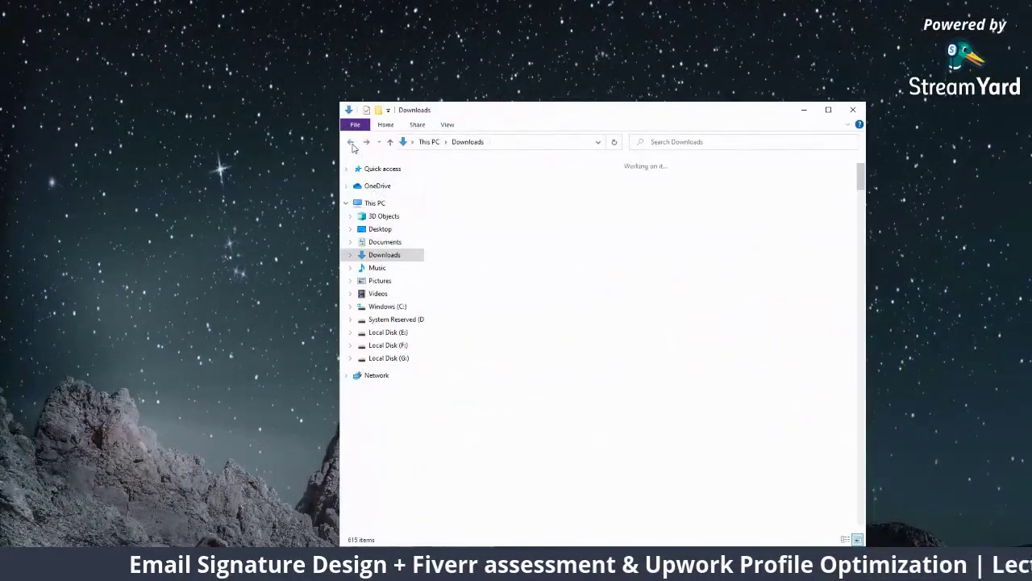
{"action": "double_click", "coordinate": [466, 214]}
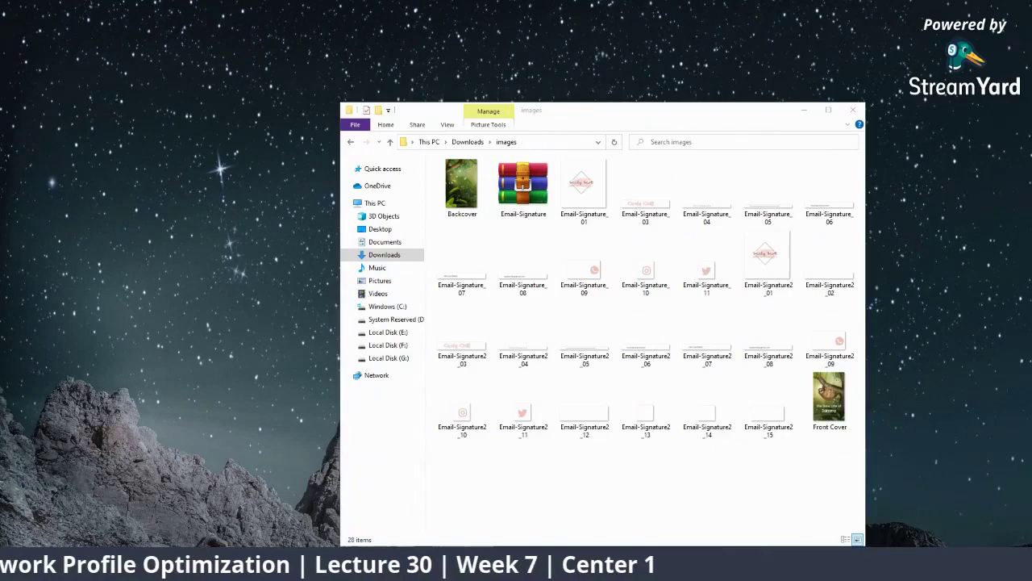
{"action": "key", "text": "alt+Tab"}
{"action": "left_click", "coordinate": [30, 7]}
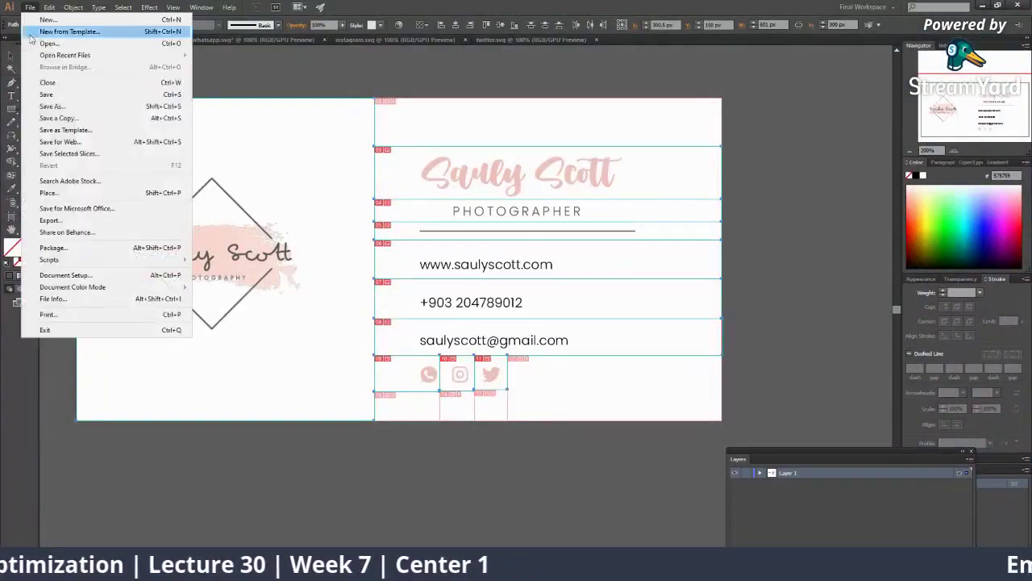
Step: Create a new folder named Email Signature in Downloads from the save dialog
{"action": "left_click", "coordinate": [99, 154]}
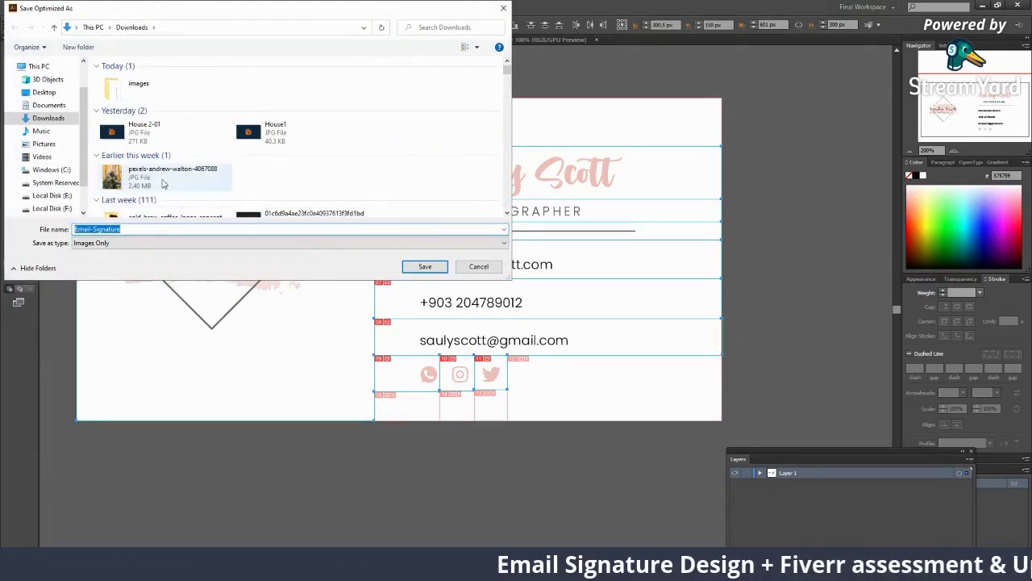
{"action": "scroll", "coordinate": [162, 184], "scroll_direction": "down", "scroll_amount": 3}
{"action": "scroll", "coordinate": [253, 179], "scroll_direction": "up", "scroll_amount": 2}
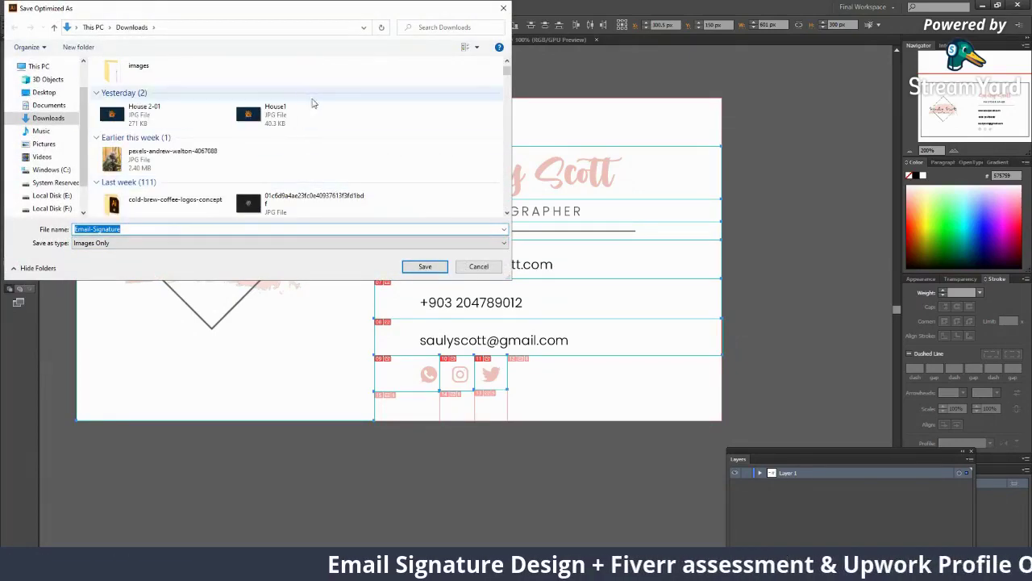
{"action": "left_click", "coordinate": [137, 113]}
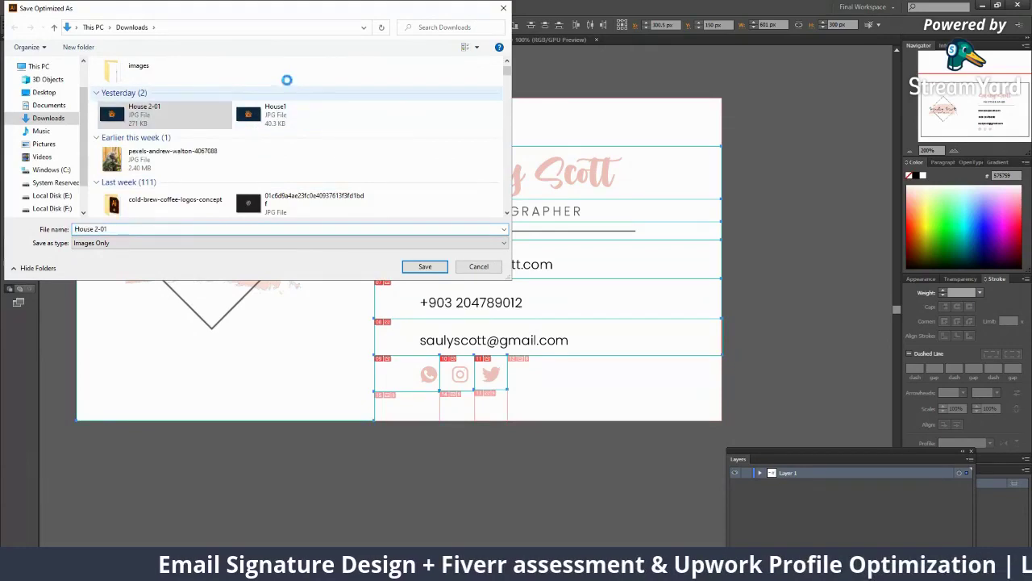
{"action": "right_click", "coordinate": [168, 80]}
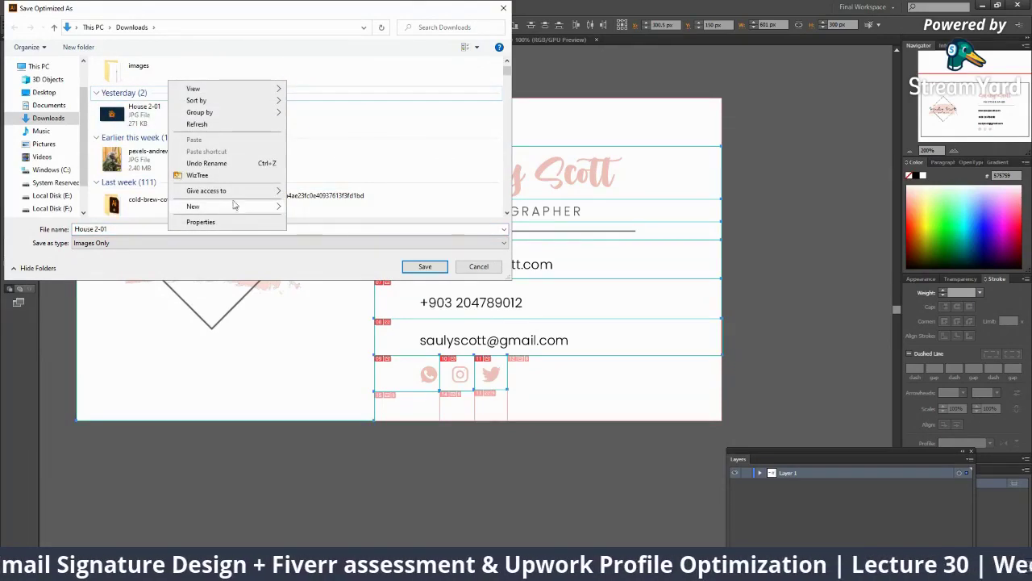
{"action": "mouse_move", "coordinate": [193, 205]}
{"action": "left_click", "coordinate": [306, 206]}
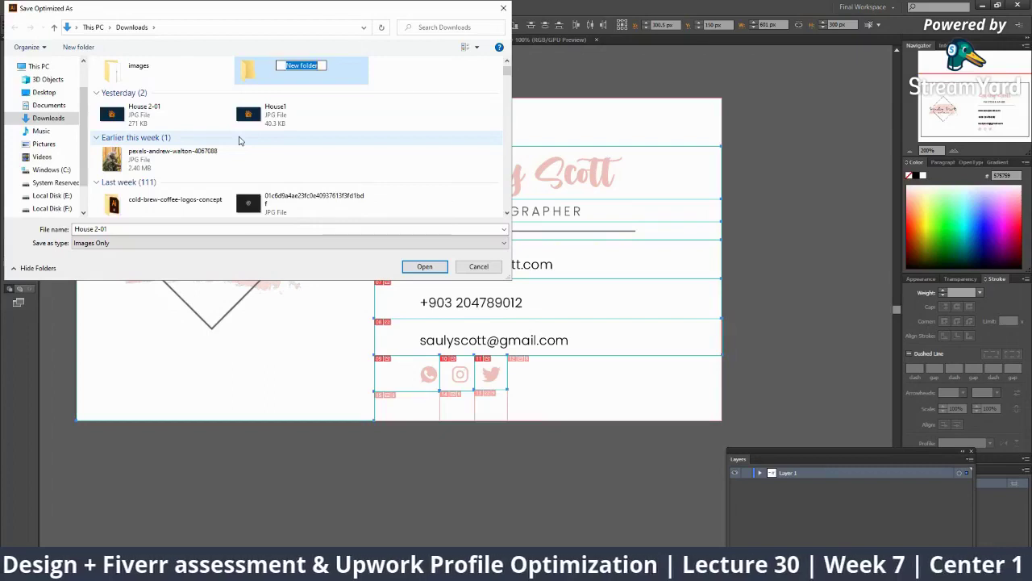
{"action": "type", "text": "Email Signature"}
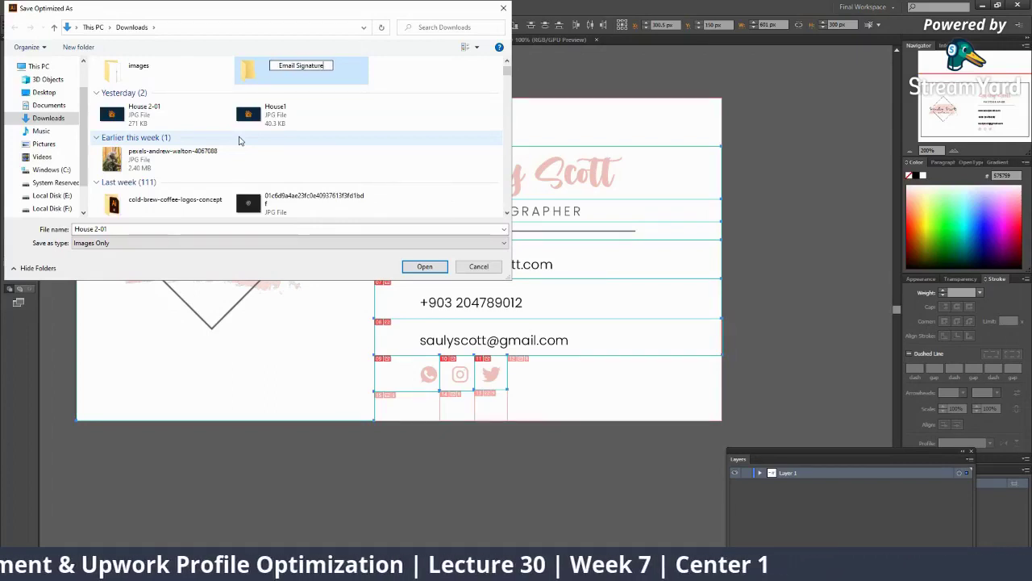
{"action": "key", "text": "Return"}
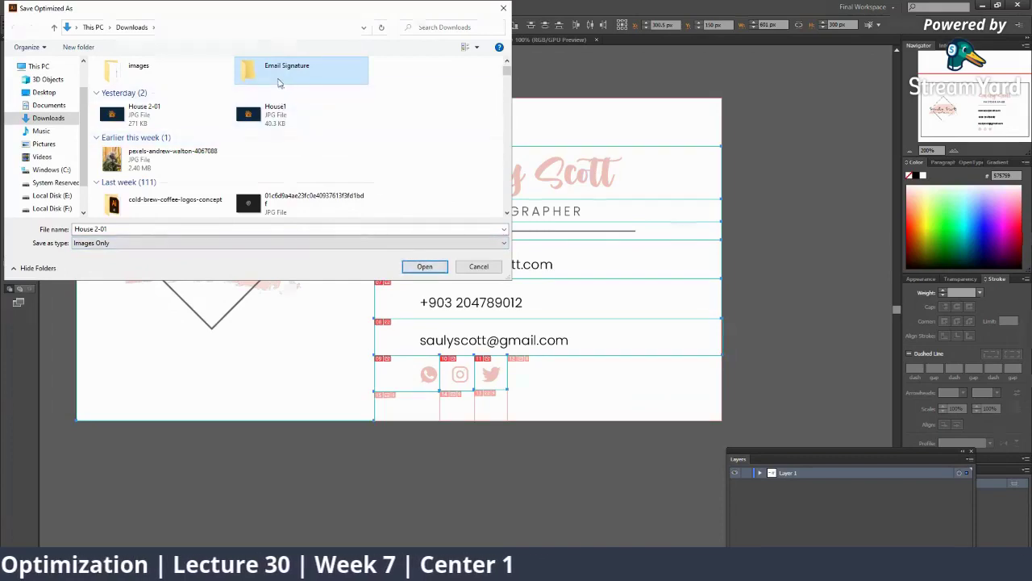
{"action": "left_click", "coordinate": [435, 268]}
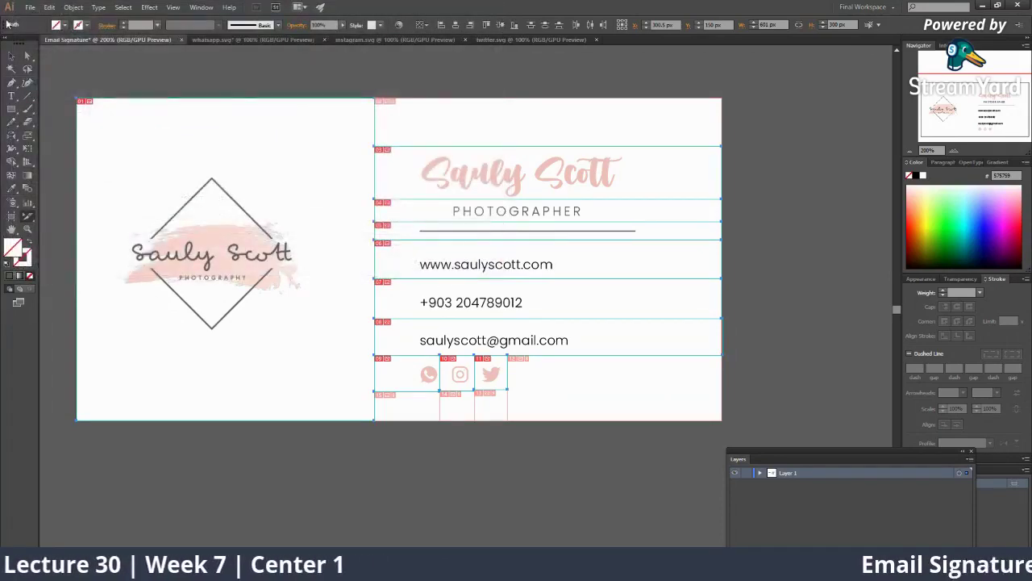
Step: Save the selected slices into the Email Signature folder
{"action": "left_click", "coordinate": [29, 7]}
{"action": "left_click", "coordinate": [58, 154]}
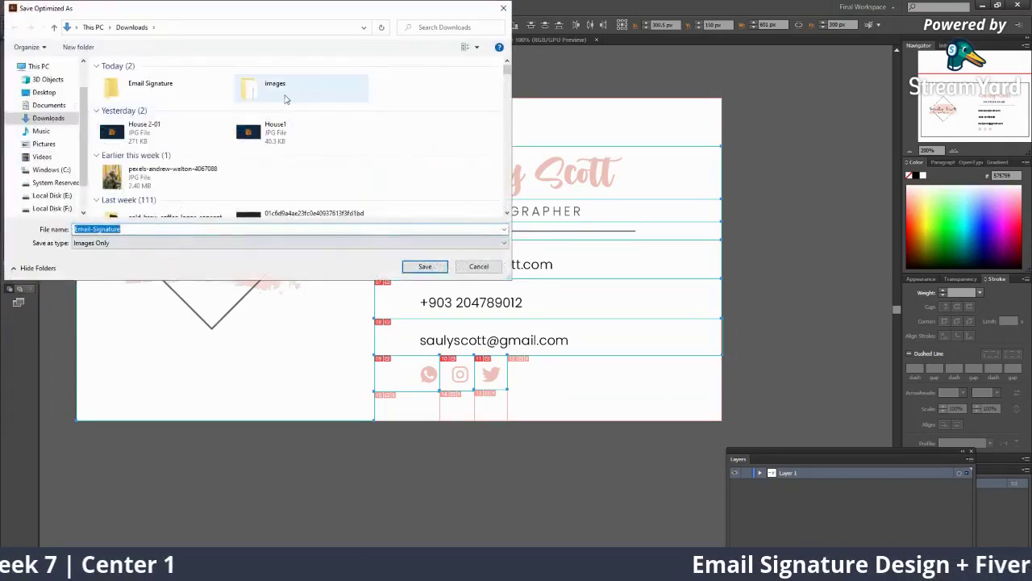
{"action": "left_click", "coordinate": [173, 87]}
{"action": "left_click", "coordinate": [436, 270]}
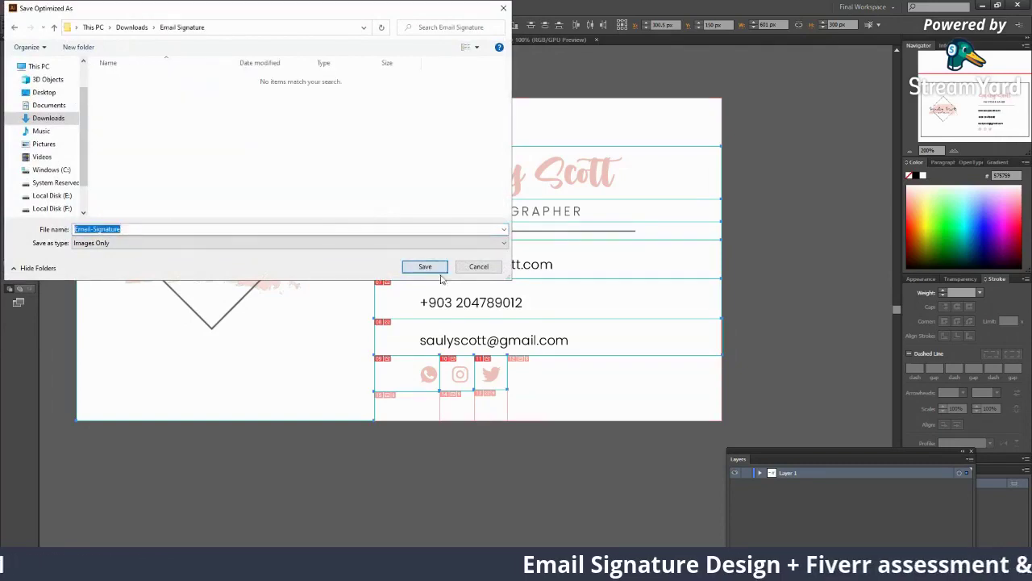
{"action": "left_click", "coordinate": [435, 271]}
Step: Open Downloads\Email Signature\images, check the sizes of slices _12 and _13, then return to Illustrator
{"action": "left_click", "coordinate": [983, 7]}
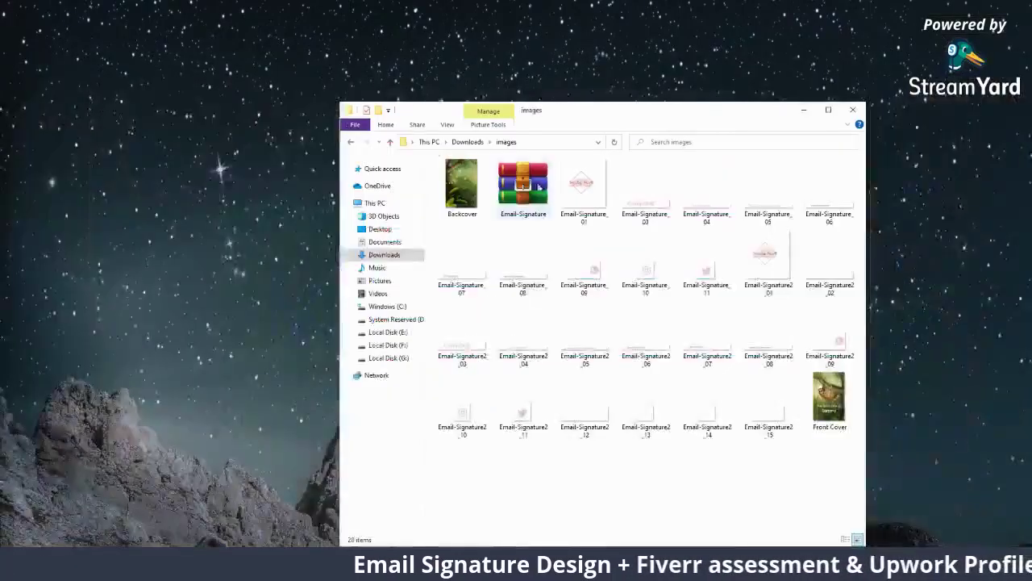
{"action": "left_click", "coordinate": [347, 142]}
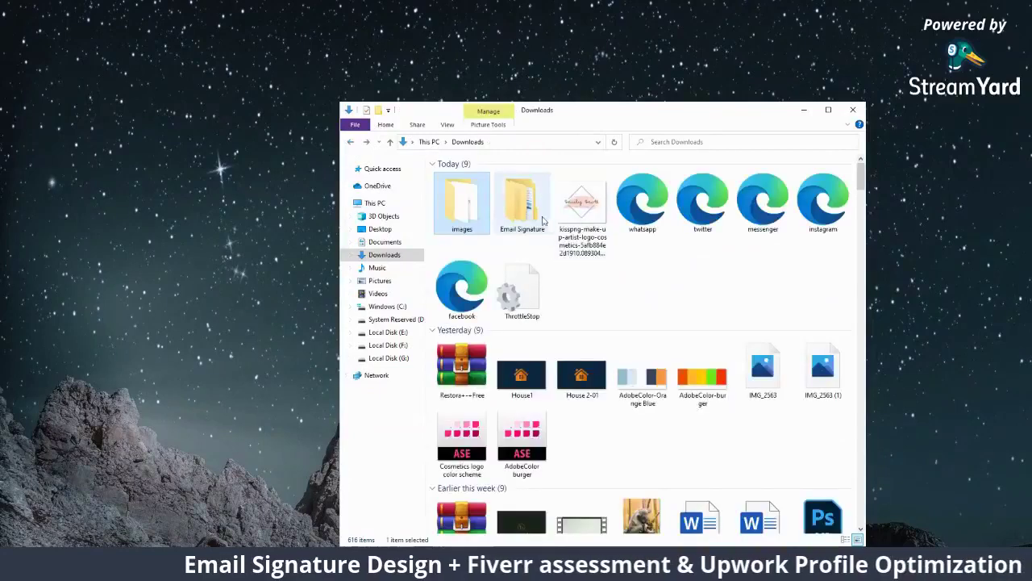
{"action": "double_click", "coordinate": [523, 201]}
{"action": "double_click", "coordinate": [472, 185]}
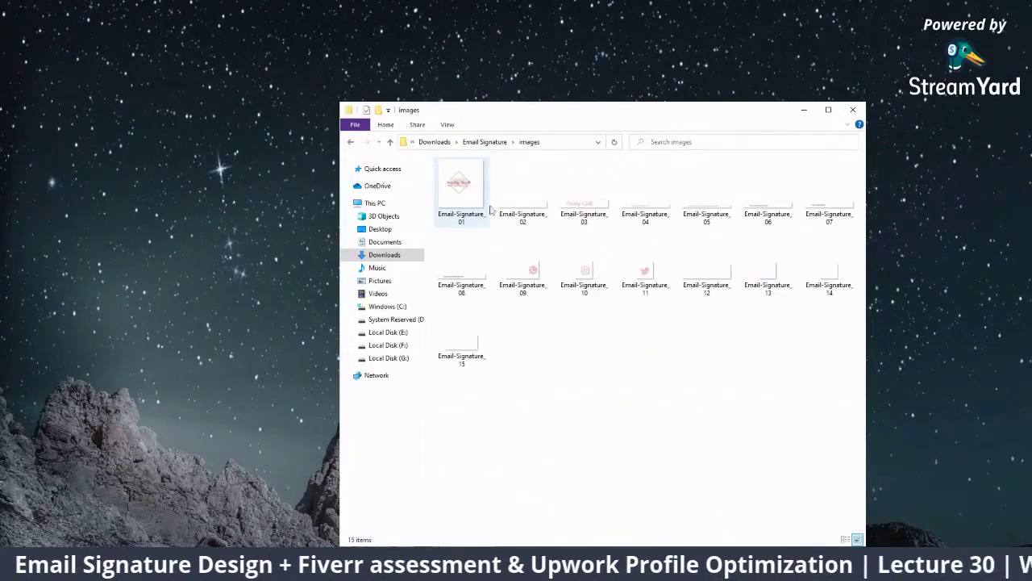
{"action": "left_click", "coordinate": [716, 291]}
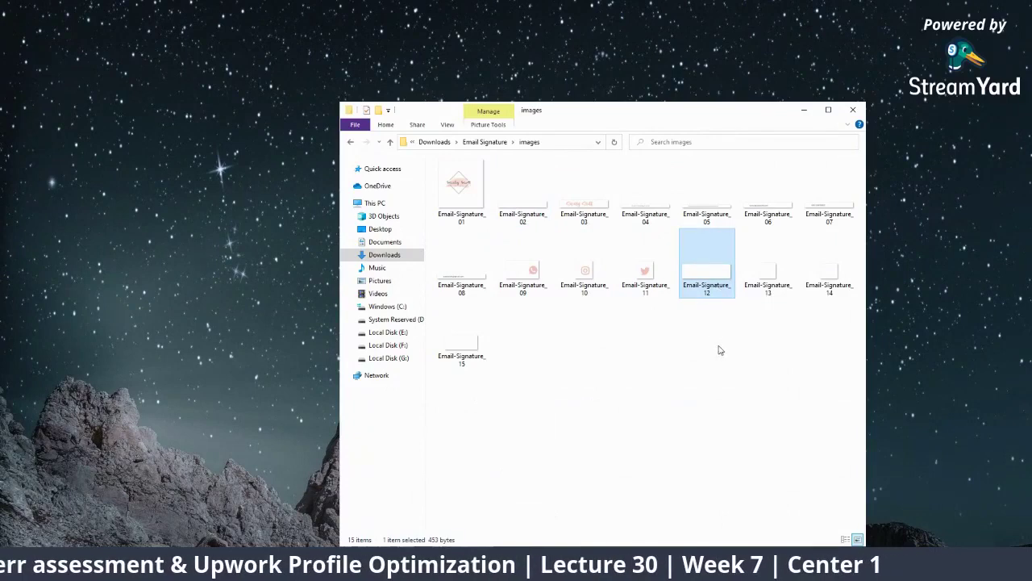
{"action": "left_click", "coordinate": [759, 279]}
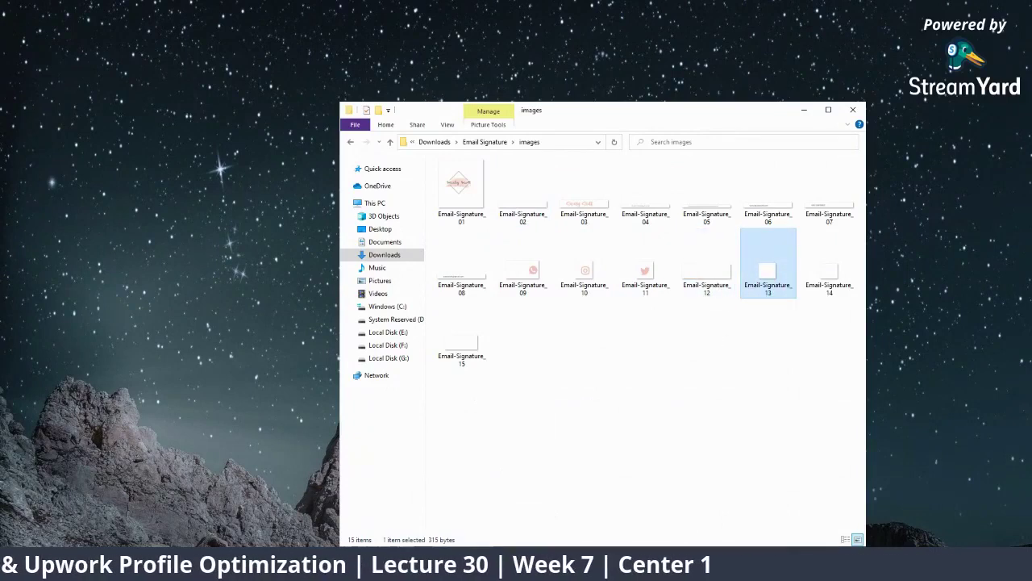
{"action": "key", "text": "alt+Tab"}
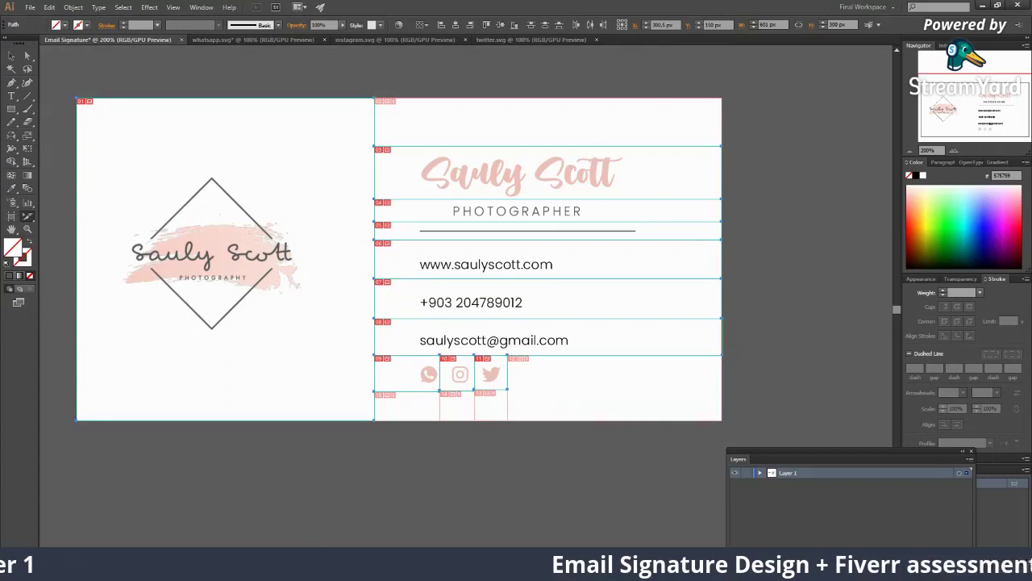
Step: Delete the five blank slices Email-Signature_12, _13, _14, _15 and _02
{"action": "key", "text": "alt+Tab"}
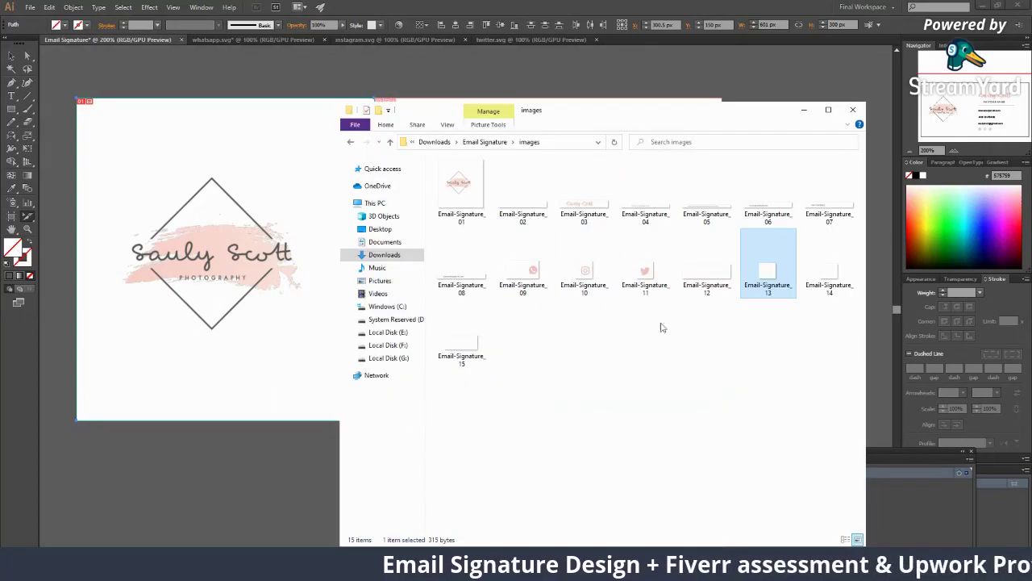
{"action": "left_click", "coordinate": [686, 279]}
{"action": "key", "text": "shift+Right"}
{"action": "key", "text": "shift+Right"}
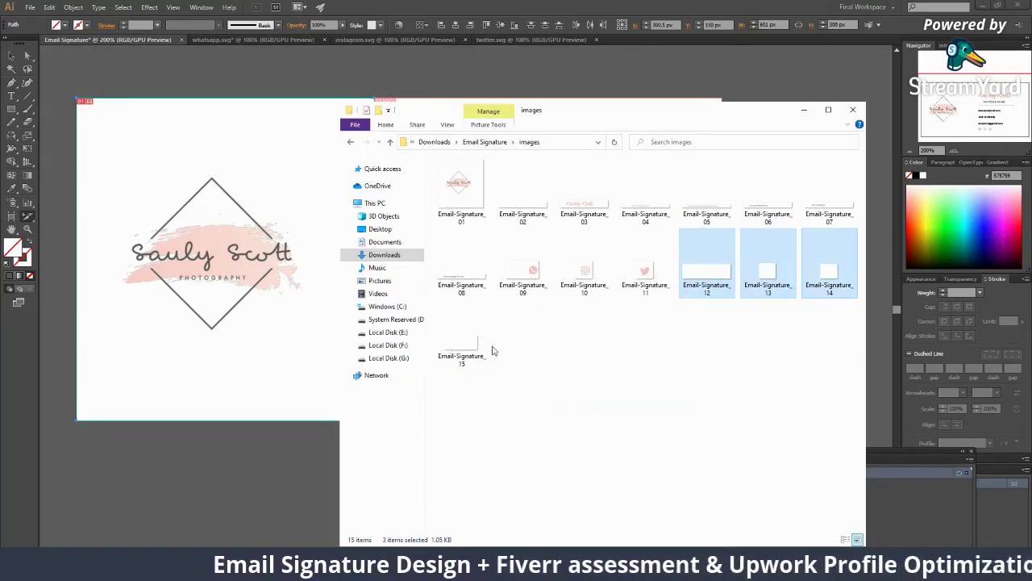
{"action": "left_click", "coordinate": [480, 348], "text": "ctrl"}
{"action": "left_click", "coordinate": [512, 227], "text": "ctrl"}
{"action": "right_click", "coordinate": [527, 205]}
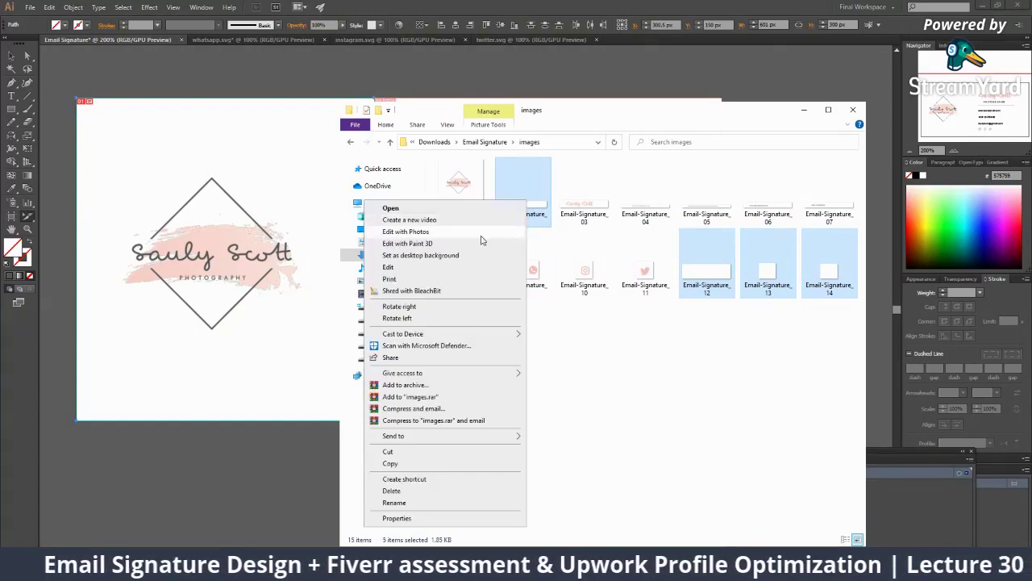
{"action": "left_click", "coordinate": [391, 490]}
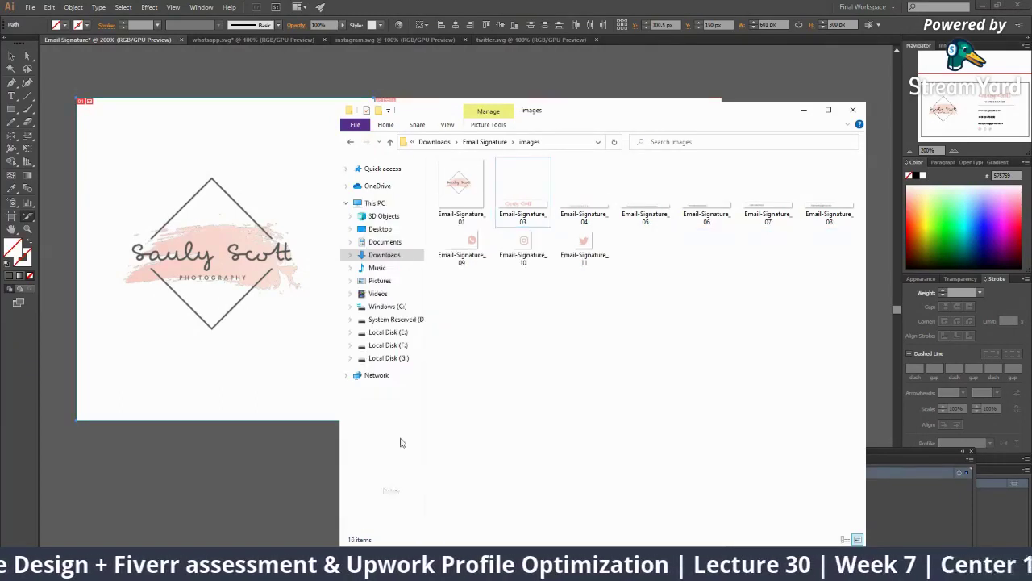
Step: Review the ten remaining images, then back in Illustrator zoom the artboard to 300%
{"action": "left_click", "coordinate": [460, 189]}
{"action": "left_click", "coordinate": [583, 247]}
{"action": "left_click_drag", "start_coordinate": [732, 287], "coordinate": [436, 158]}
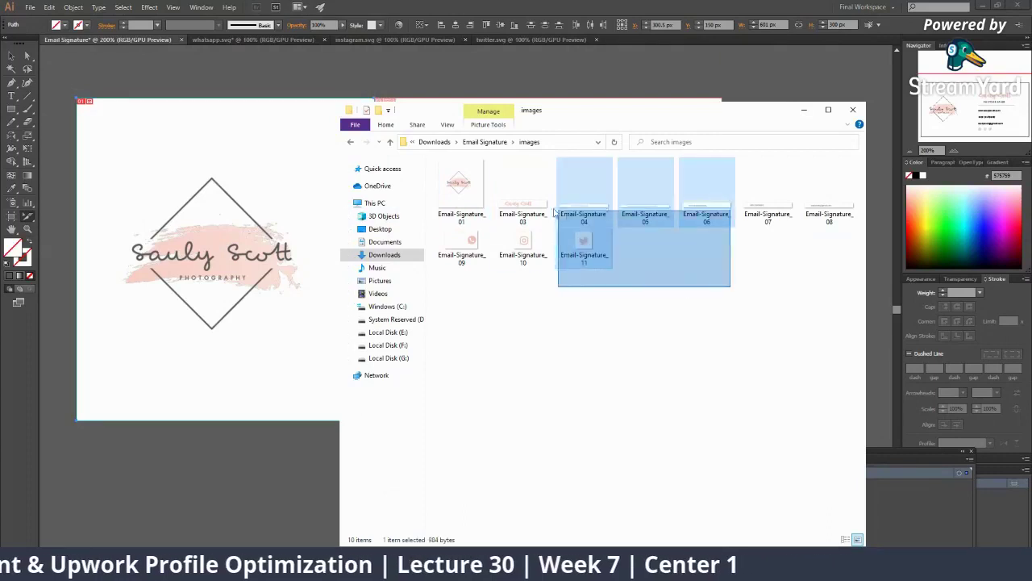
{"action": "left_click", "coordinate": [613, 368]}
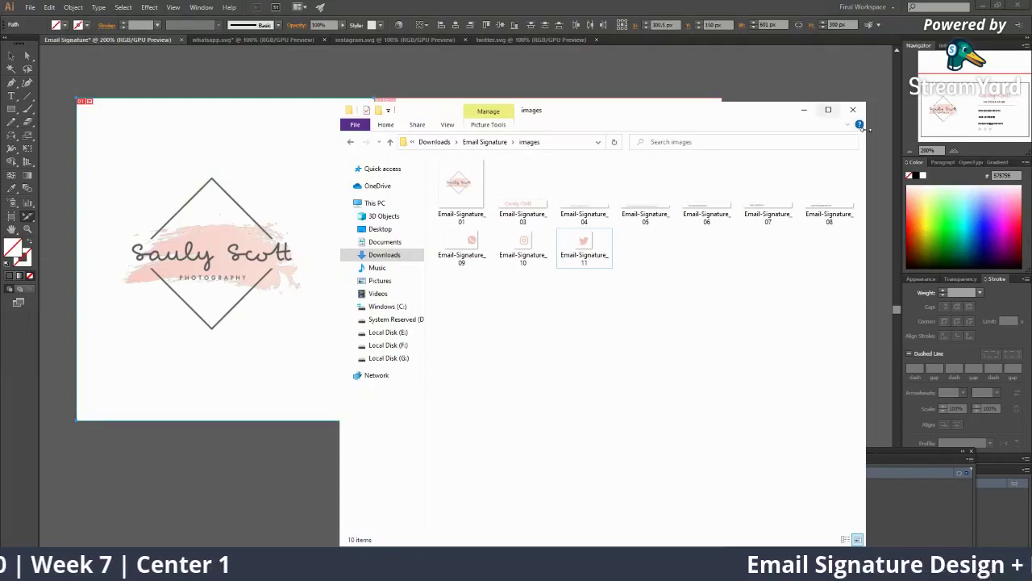
{"action": "left_click", "coordinate": [803, 109]}
{"action": "key", "text": "z"}
{"action": "left_click", "coordinate": [287, 254]}
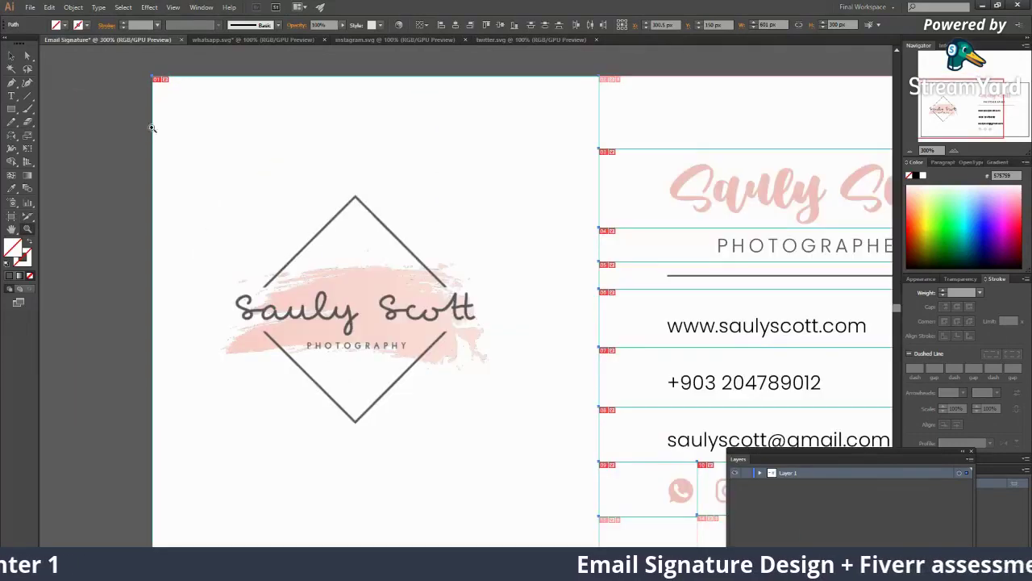
{"action": "left_click_drag", "start_coordinate": [396, 335], "coordinate": [403, 179]}
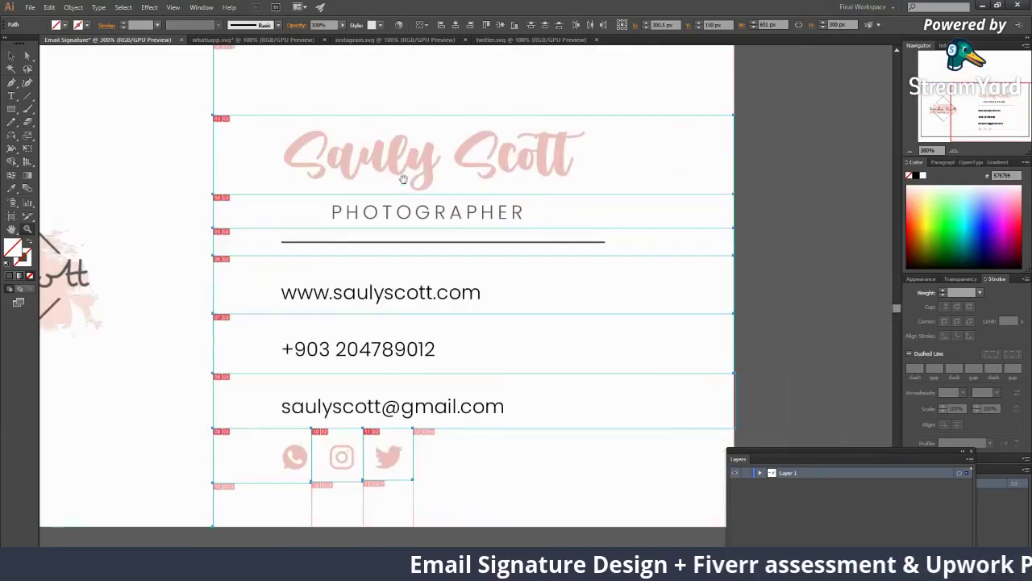
{"action": "left_click", "coordinate": [496, 313], "text": "alt"}
{"action": "left_click", "coordinate": [539, 375], "text": "alt"}
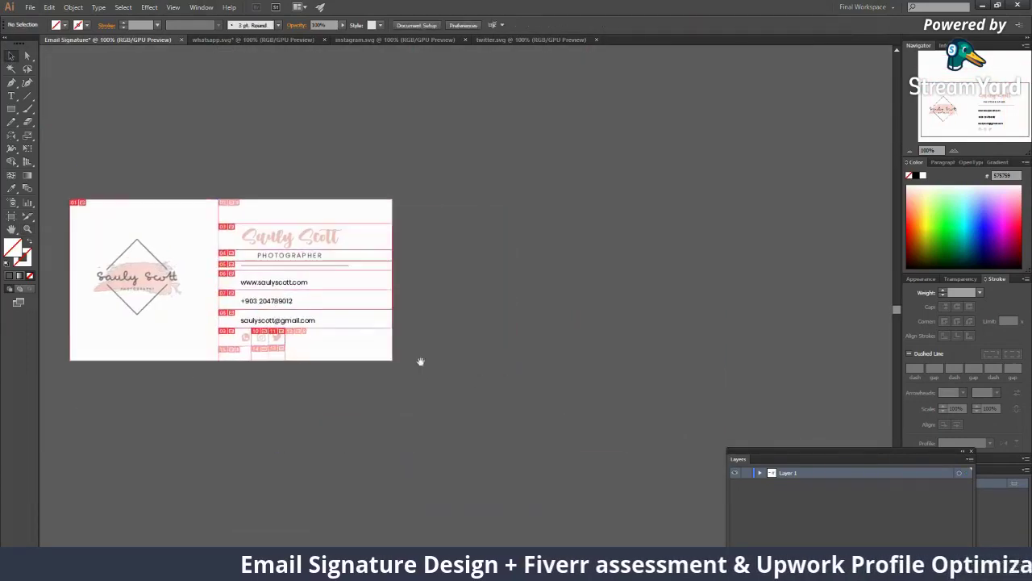
{"action": "left_click", "coordinate": [408, 330], "text": "alt"}
{"action": "left_click", "coordinate": [398, 288]}
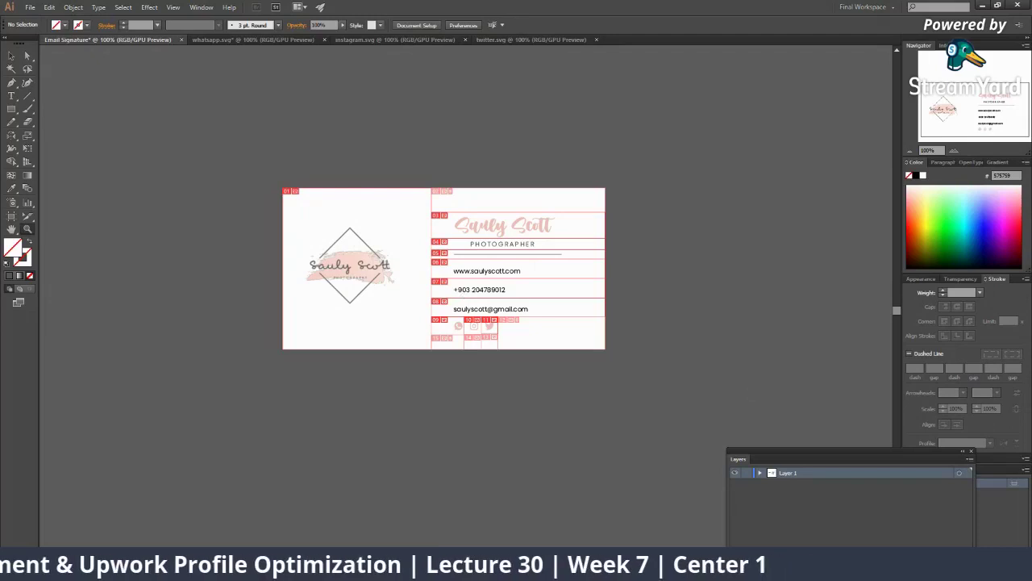
{"action": "left_click_drag", "start_coordinate": [472, 243], "coordinate": [428, 329]}
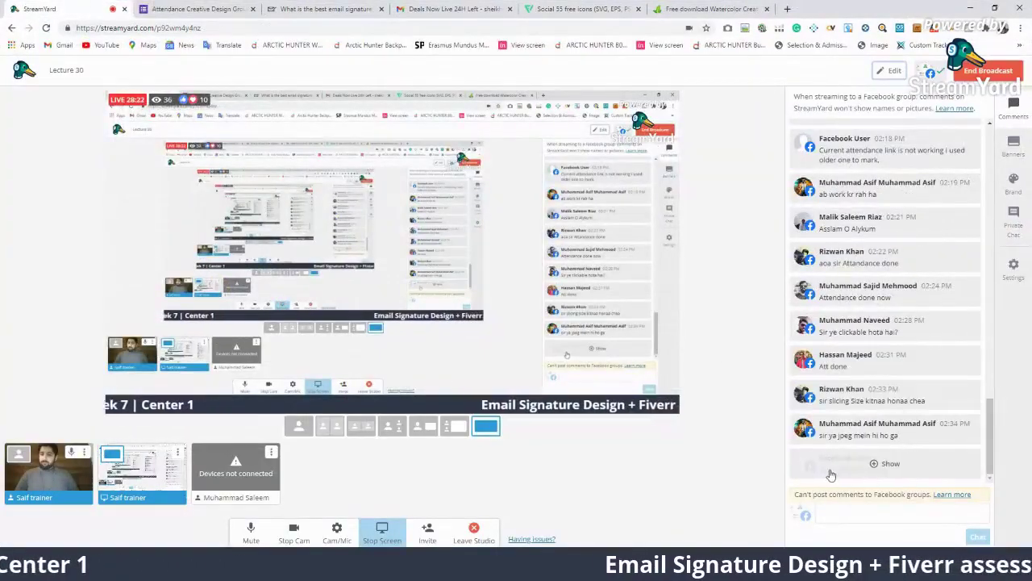
{"action": "left_click", "coordinate": [884, 461]}
{"action": "left_click", "coordinate": [888, 429]}
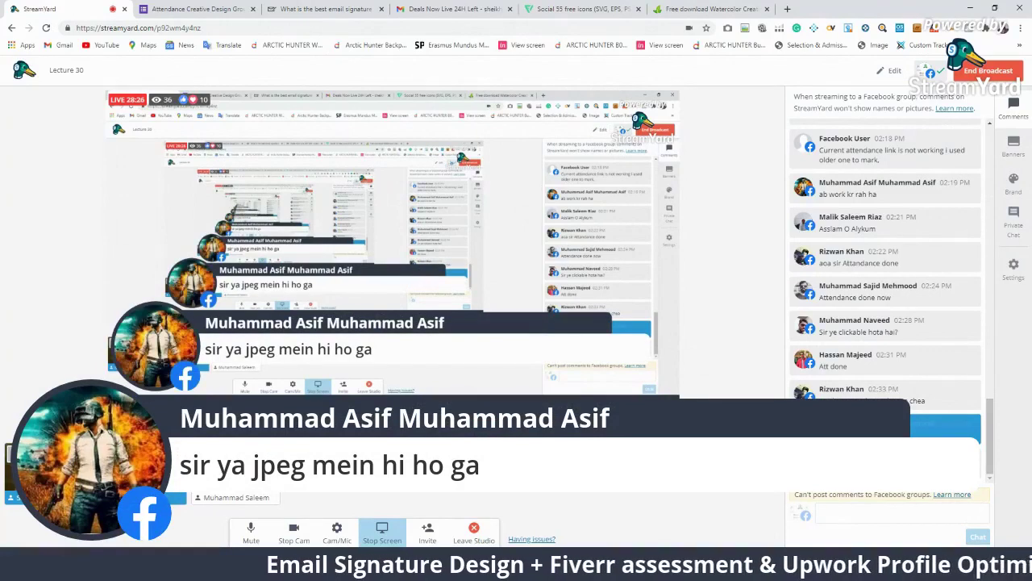
{"action": "key", "text": "alt+Tab"}
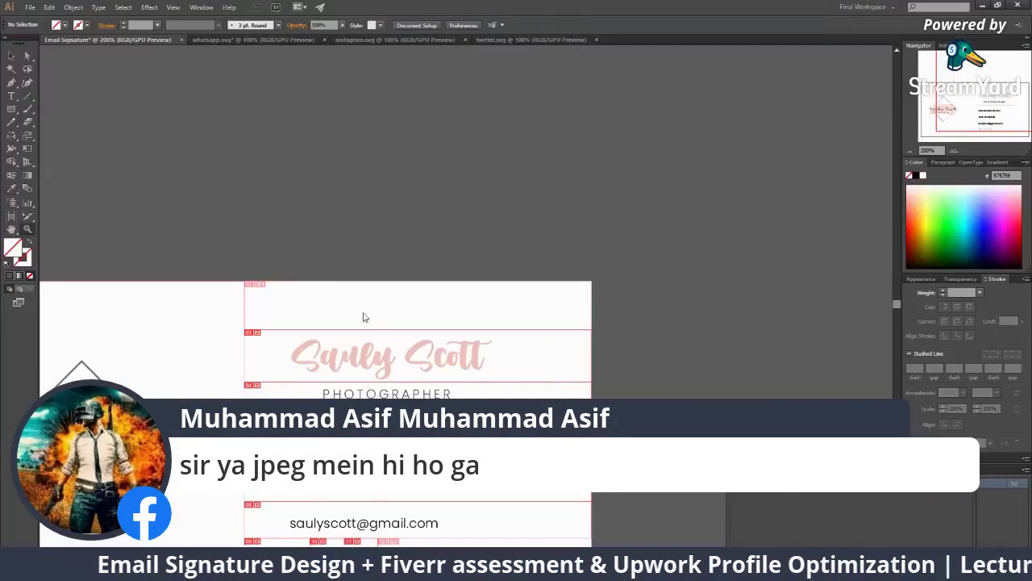
Step: Compare JPEG, PNG-8 and PNG-24 in Save for Web, cancel, and minimize Illustrator
{"action": "key", "text": "ctrl+minus"}
{"action": "left_click", "coordinate": [30, 8]}
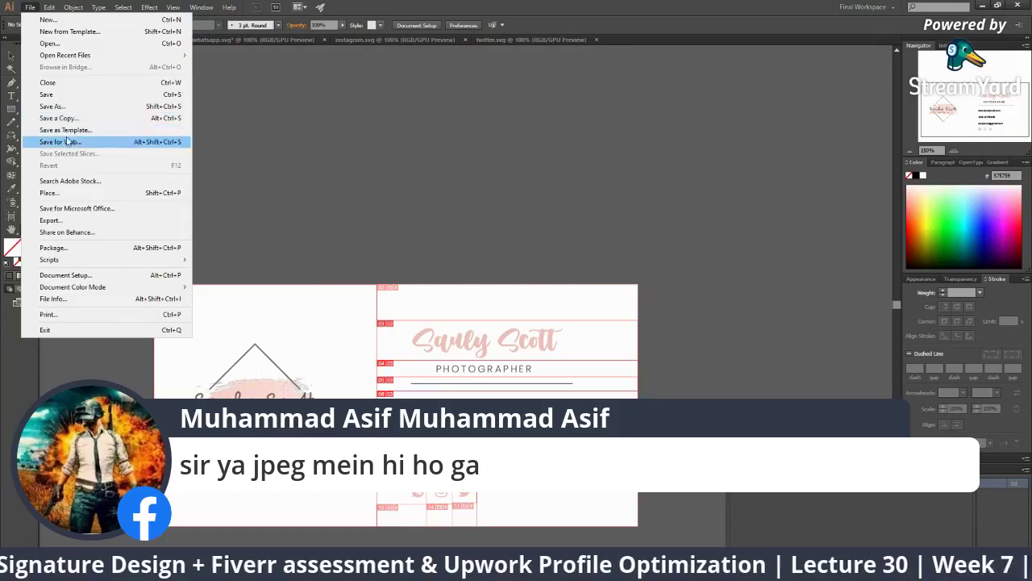
{"action": "left_click", "coordinate": [67, 142]}
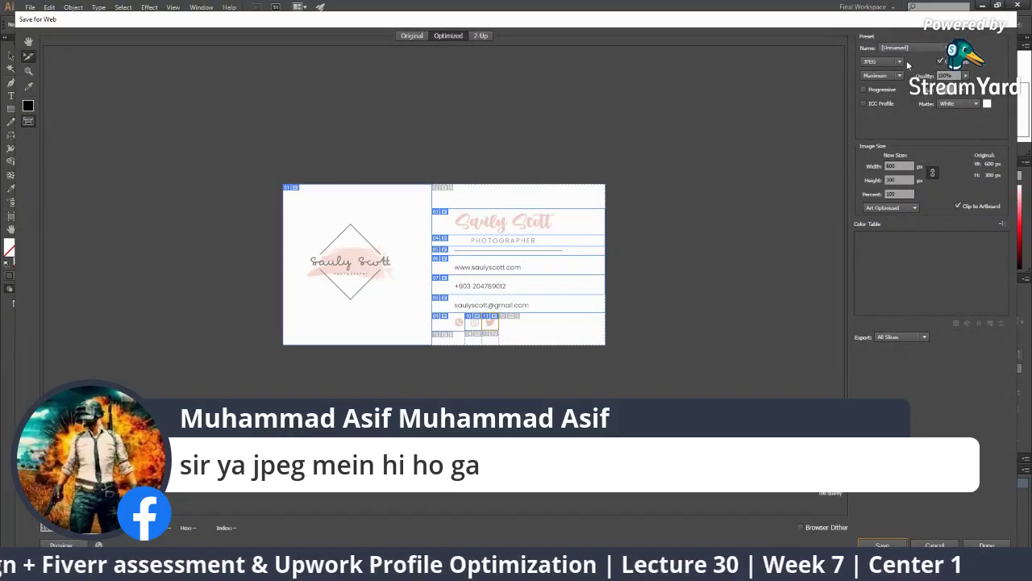
{"action": "left_click", "coordinate": [898, 62]}
{"action": "left_click", "coordinate": [881, 83]}
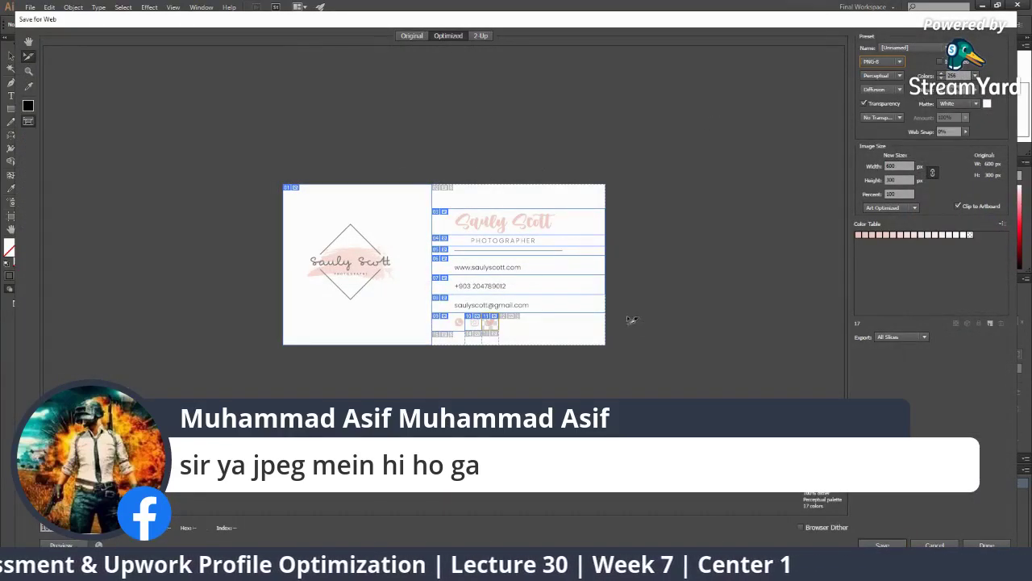
{"action": "left_click", "coordinate": [898, 62]}
{"action": "left_click", "coordinate": [881, 97]}
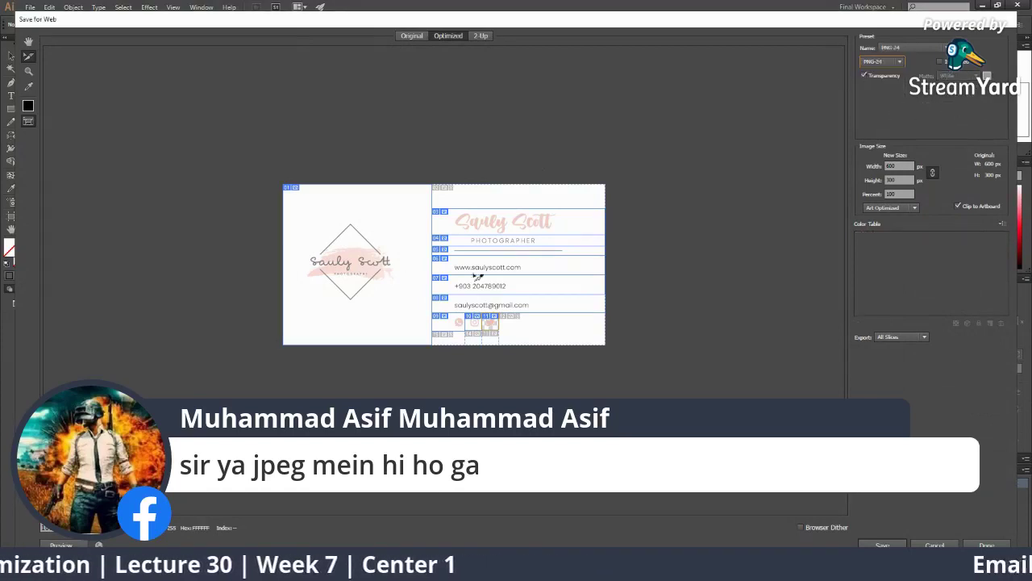
{"action": "key", "text": "Escape"}
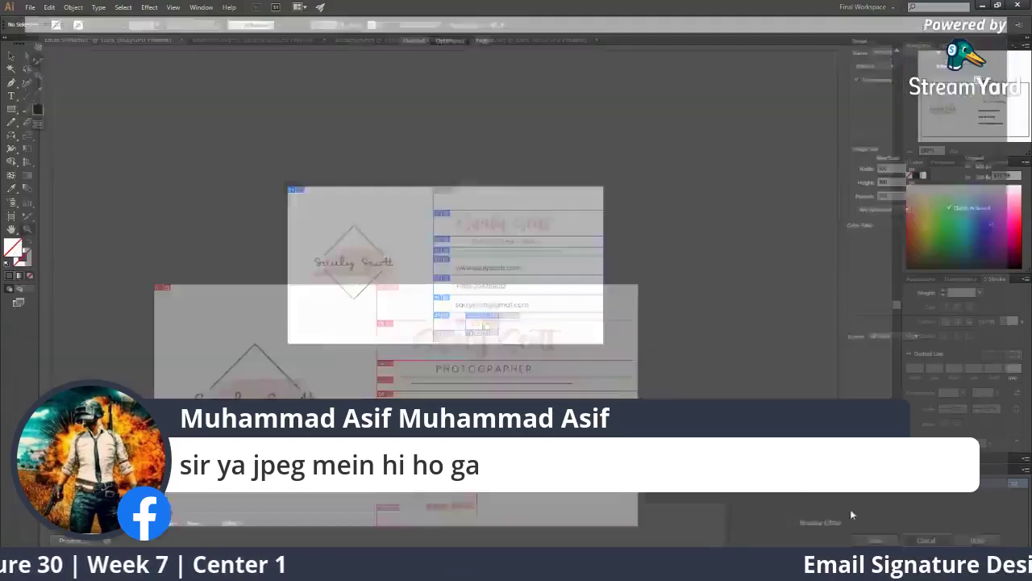
{"action": "left_click", "coordinate": [983, 7]}
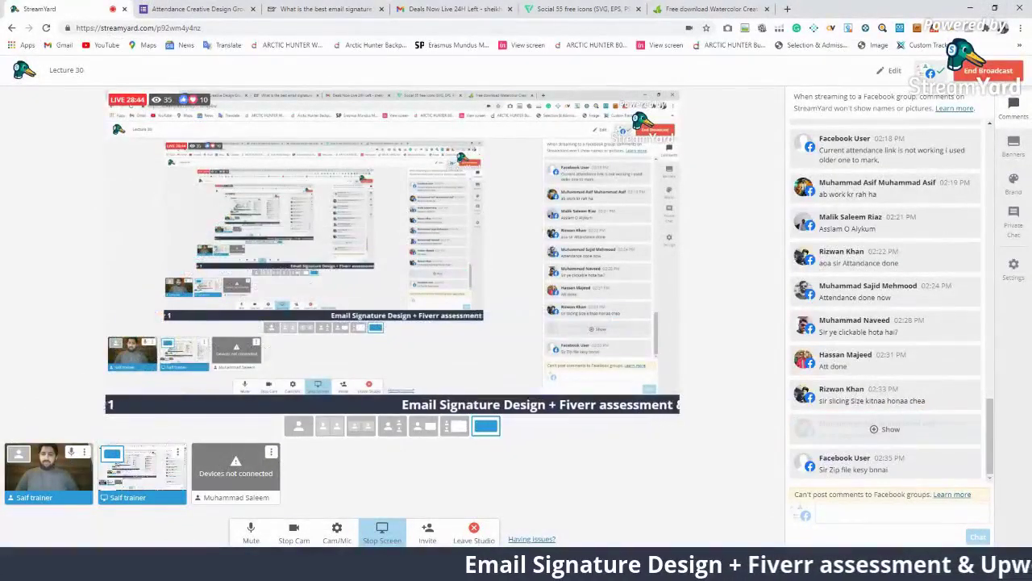
Step: Select all ten slice images in Email Signature\images and zip them into Email-Signature_11
{"action": "key", "text": "alt+Tab"}
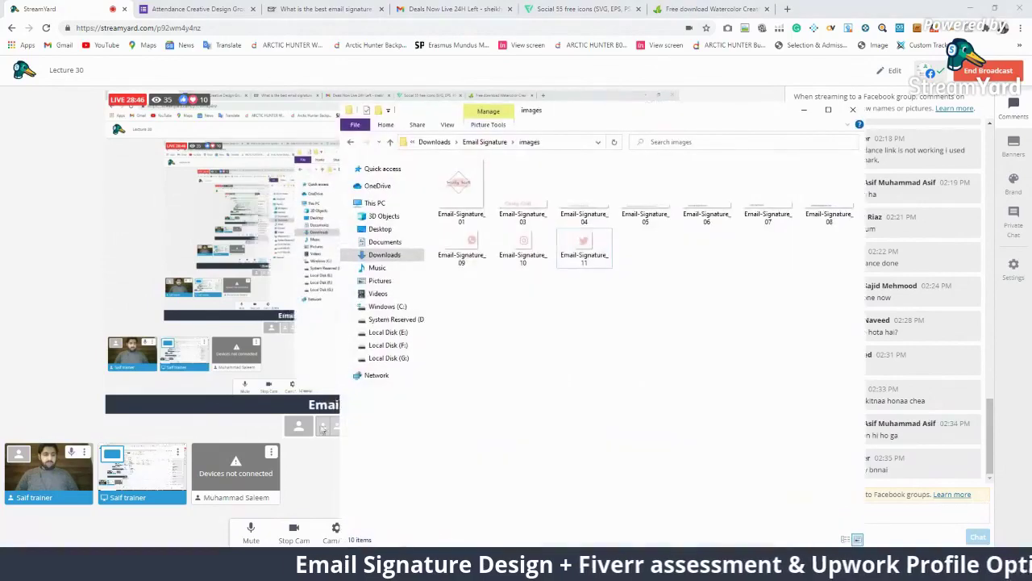
{"action": "left_click_drag", "start_coordinate": [651, 290], "coordinate": [476, 197]}
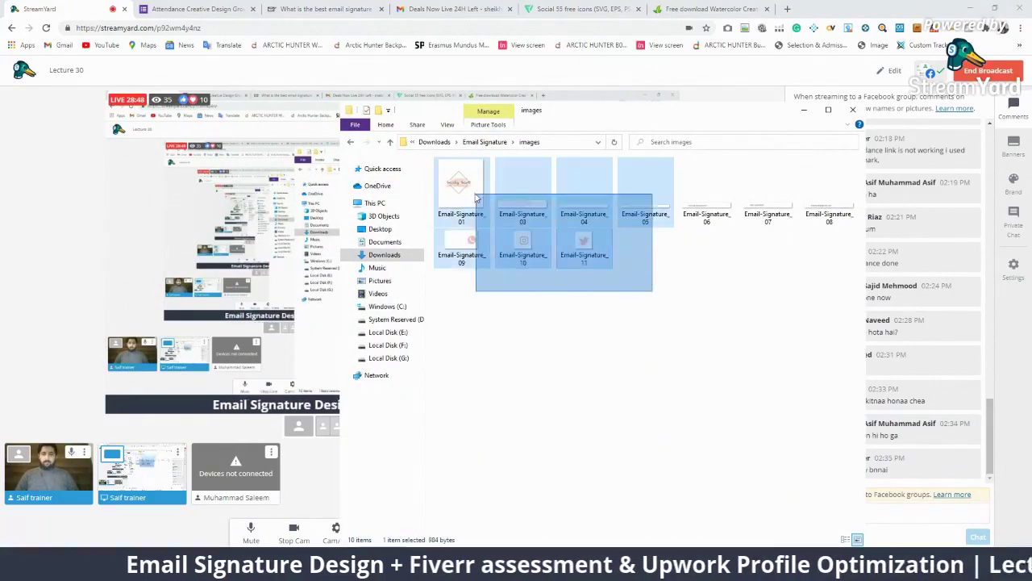
{"action": "left_click", "coordinate": [462, 190]}
{"action": "left_click", "coordinate": [599, 257], "text": "shift"}
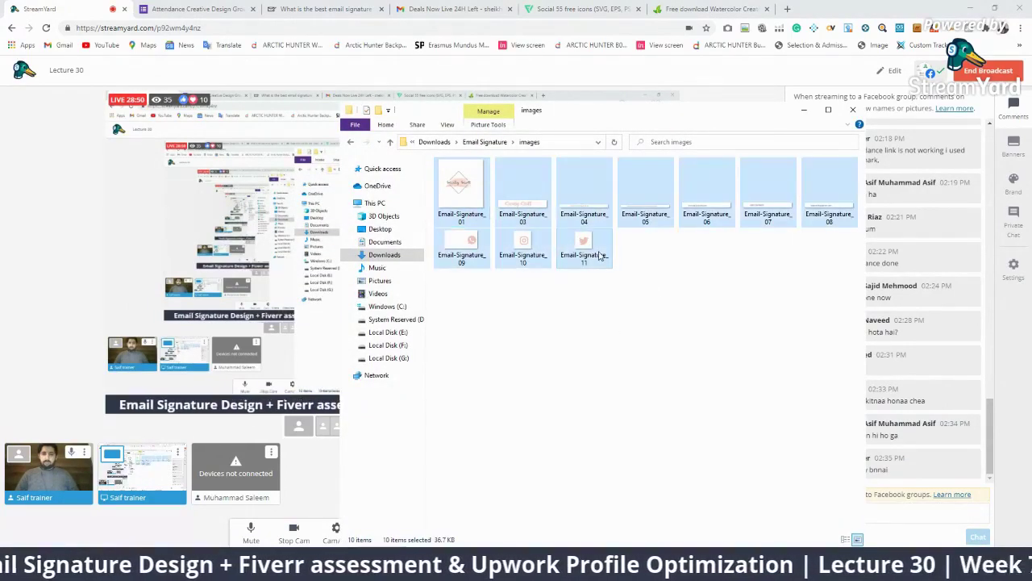
{"action": "right_click", "coordinate": [599, 257]}
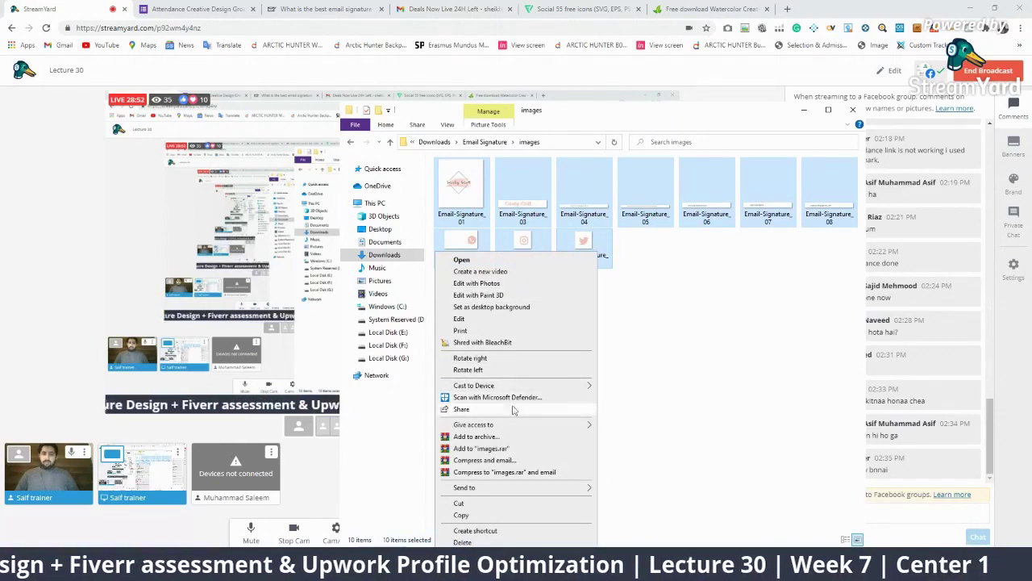
{"action": "mouse_move", "coordinate": [465, 487]}
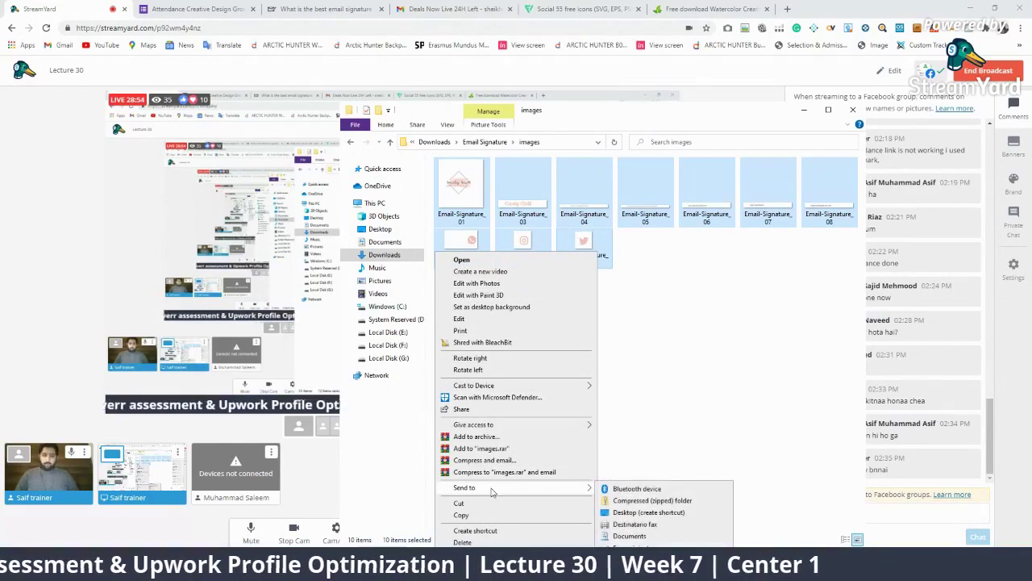
{"action": "left_click", "coordinate": [626, 501]}
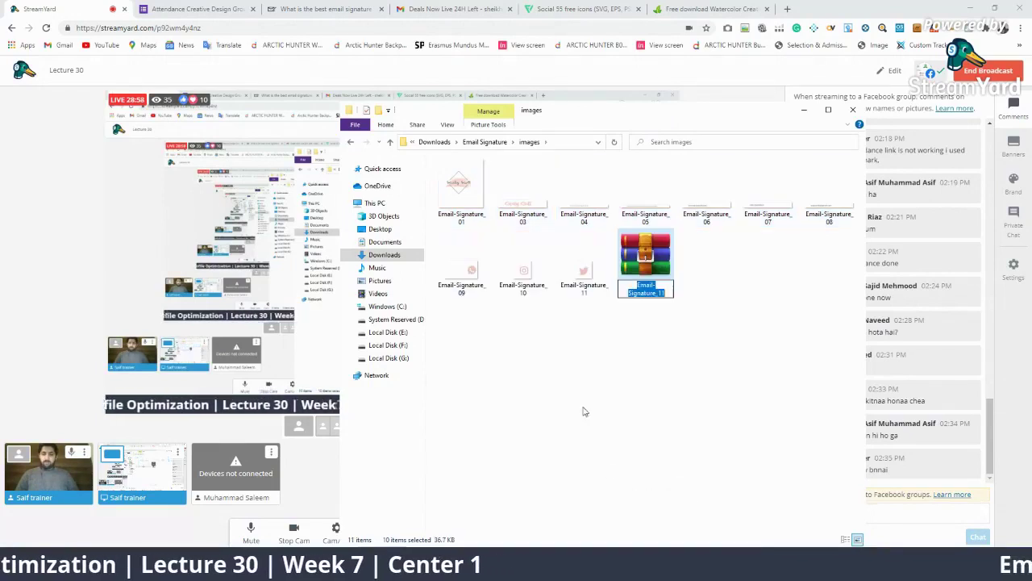
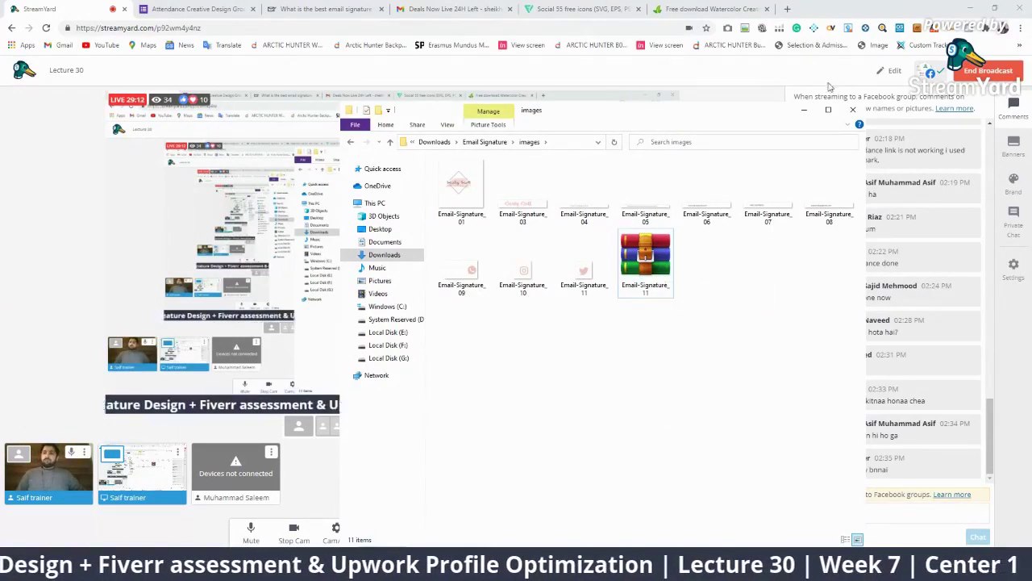
Step: Minimize the images folder and switch back to the Illustrator Email Signature design
{"action": "left_click", "coordinate": [806, 110]}
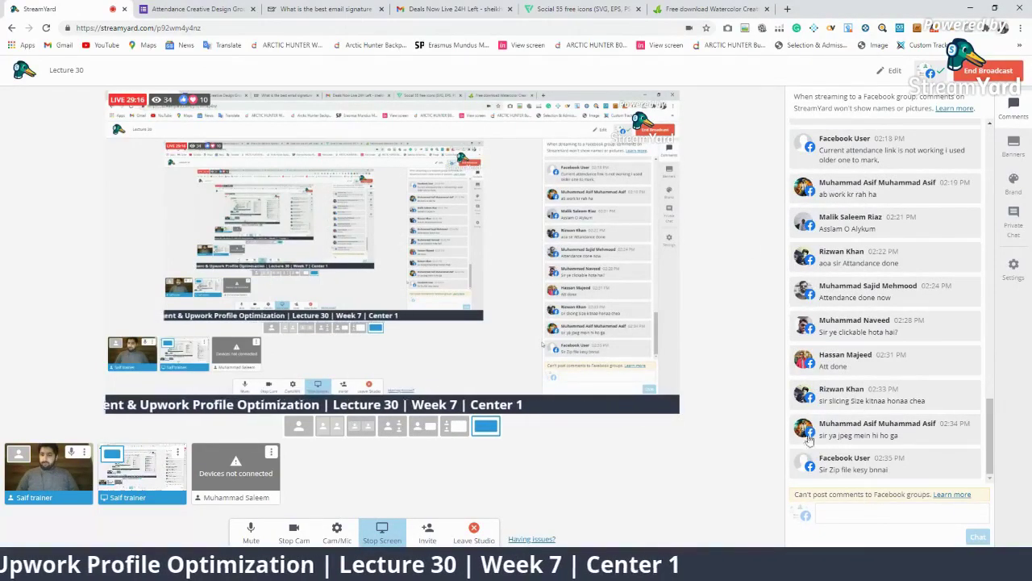
{"action": "left_click", "coordinate": [886, 394]}
{"action": "left_click", "coordinate": [886, 394]}
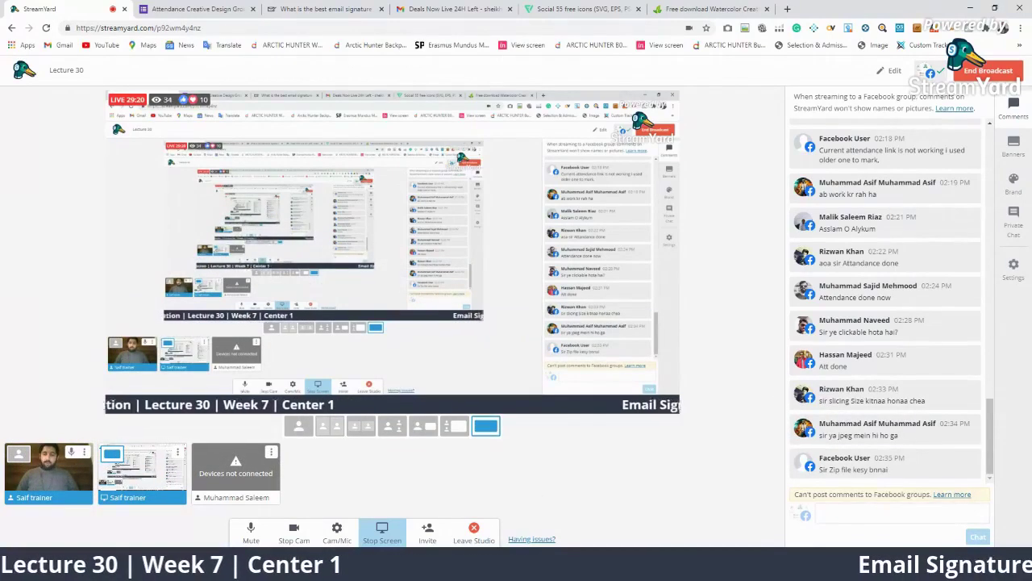
{"action": "left_click", "coordinate": [674, 518]}
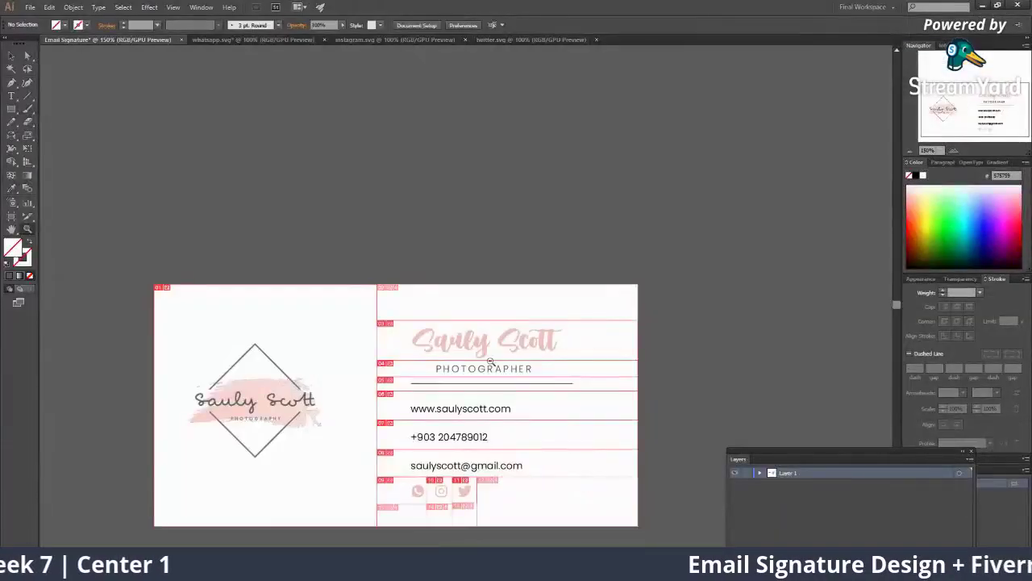
Step: Zoom in and pan across the Sauly Scott heading, then zoom back out
{"action": "left_click", "coordinate": [483, 348]}
{"action": "left_click", "coordinate": [451, 314]}
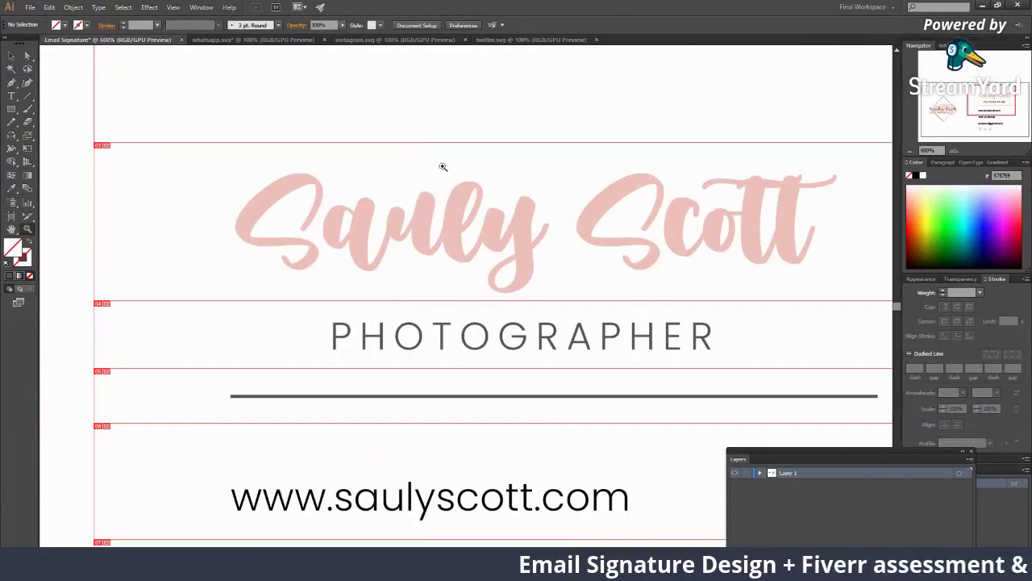
{"action": "left_click_drag", "start_coordinate": [474, 222], "coordinate": [389, 226]}
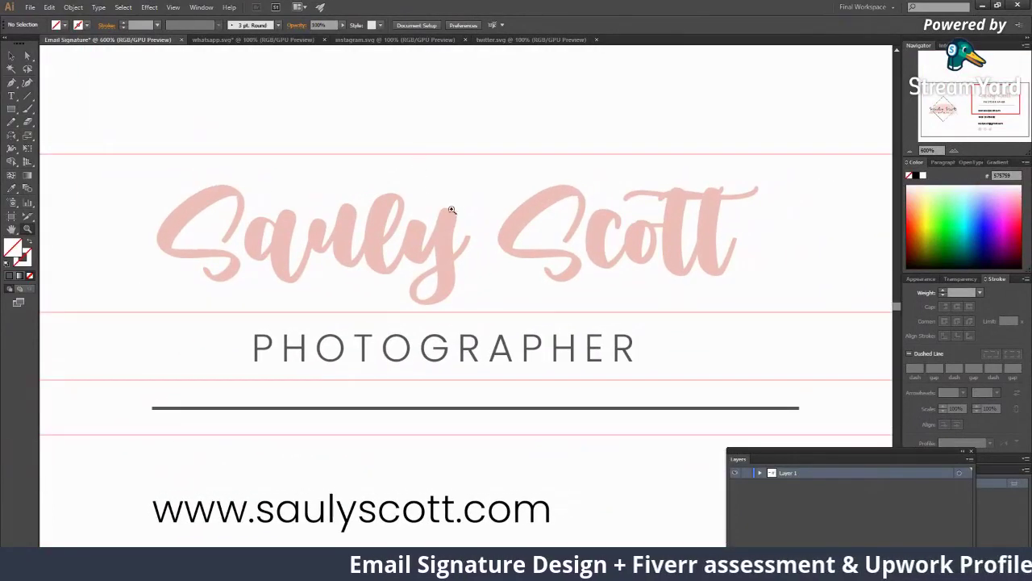
{"action": "left_click_drag", "start_coordinate": [596, 195], "coordinate": [496, 193]}
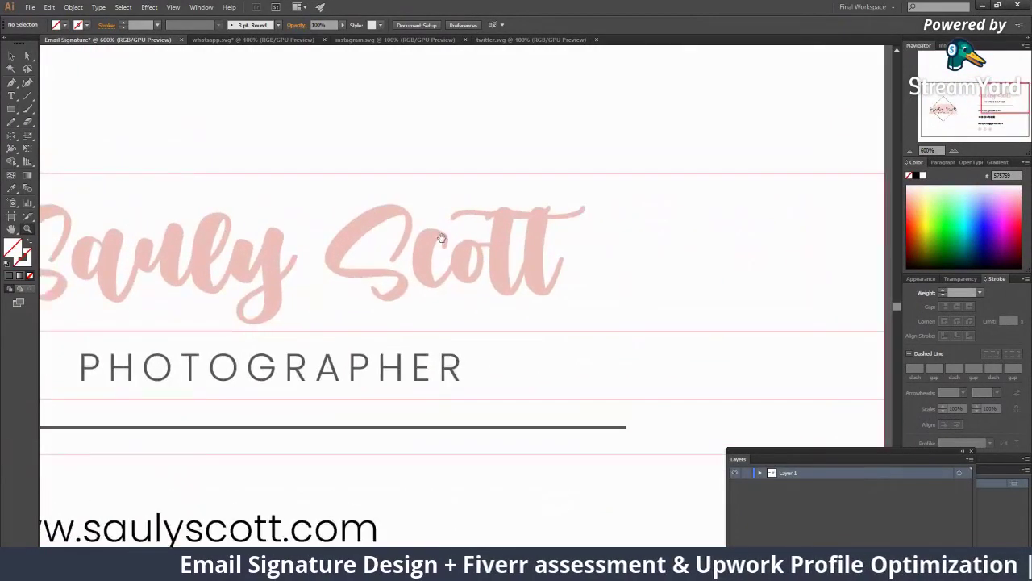
{"action": "left_click_drag", "start_coordinate": [392, 204], "coordinate": [501, 266]}
{"action": "left_click", "coordinate": [497, 282], "text": "alt"}
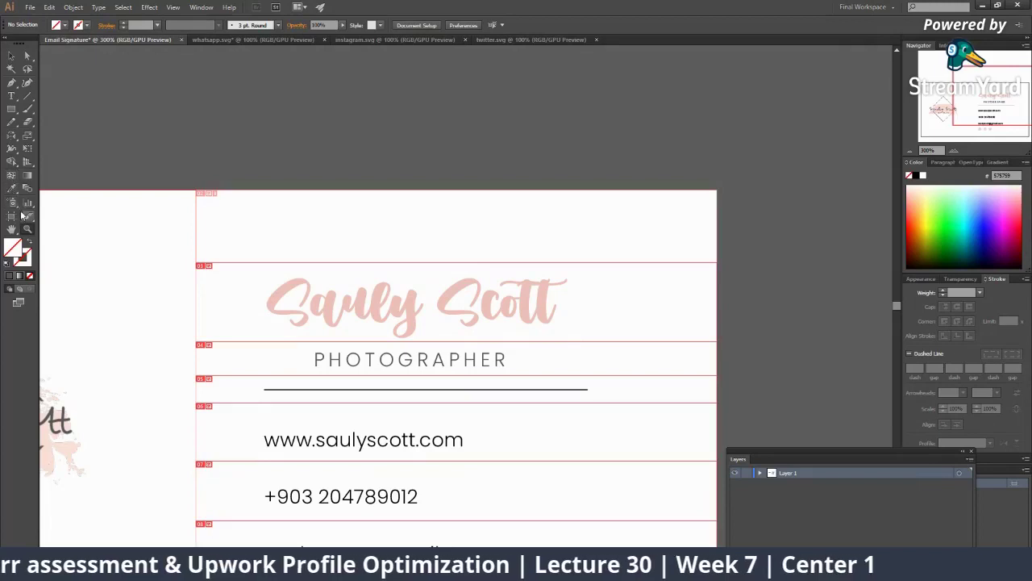
{"action": "left_click_drag", "start_coordinate": [27, 220], "coordinate": [76, 229]}
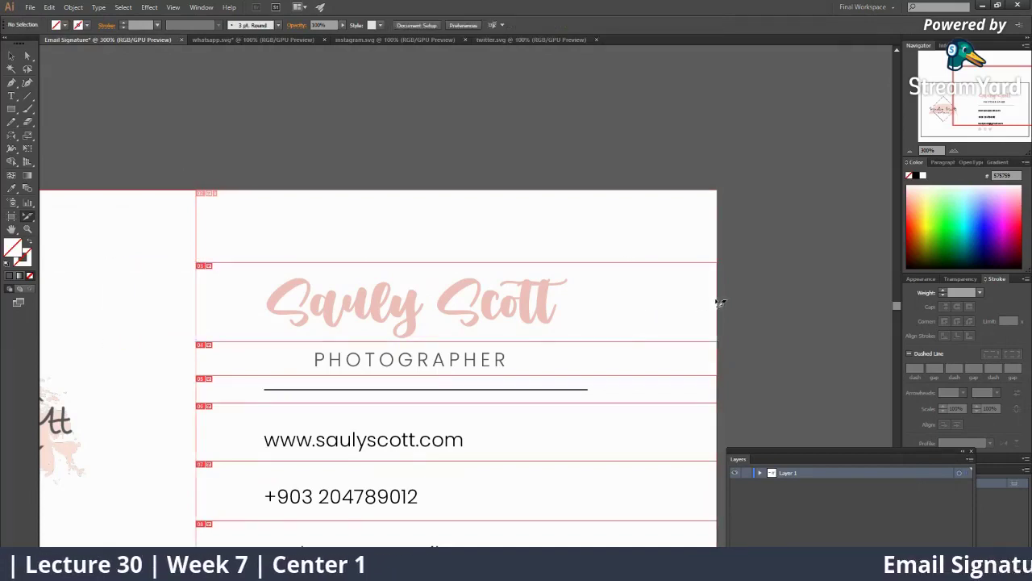
{"action": "left_click", "coordinate": [718, 300]}
{"action": "left_click_drag", "start_coordinate": [719, 299], "coordinate": [575, 296]}
{"action": "key", "text": "ctrl+z"}
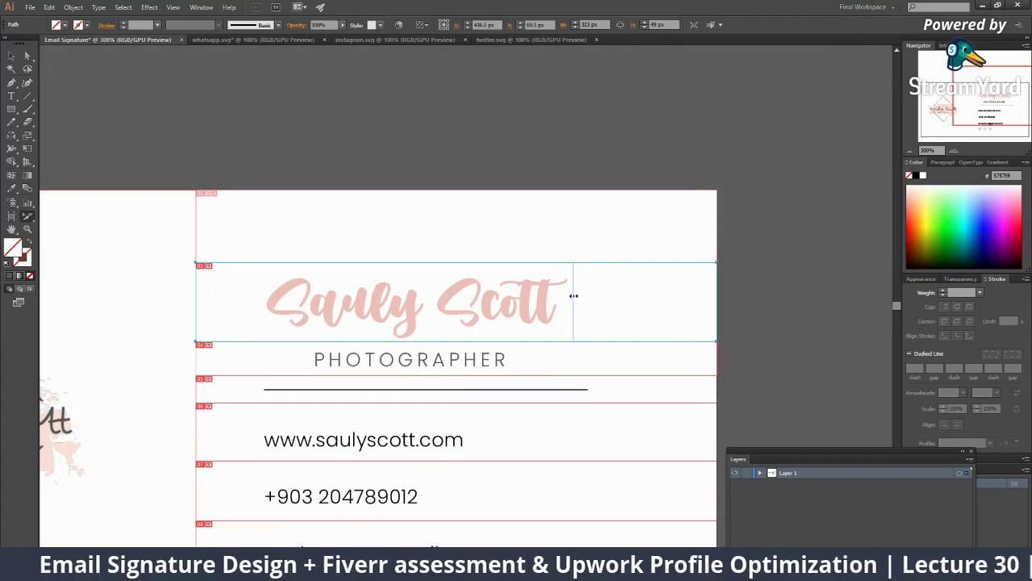
{"action": "left_click_drag", "start_coordinate": [573, 296], "coordinate": [571, 296]}
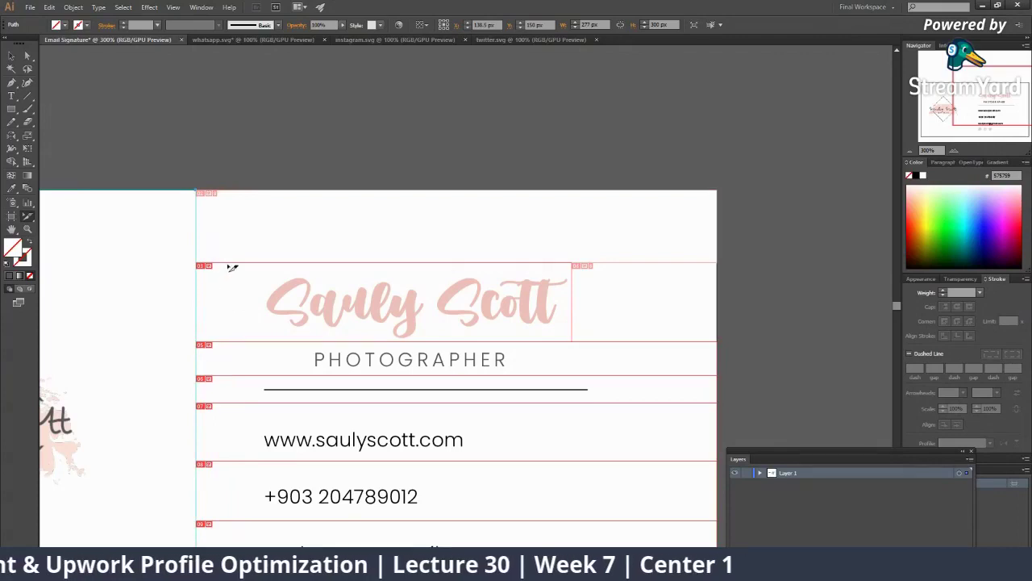
{"action": "left_click", "coordinate": [230, 266]}
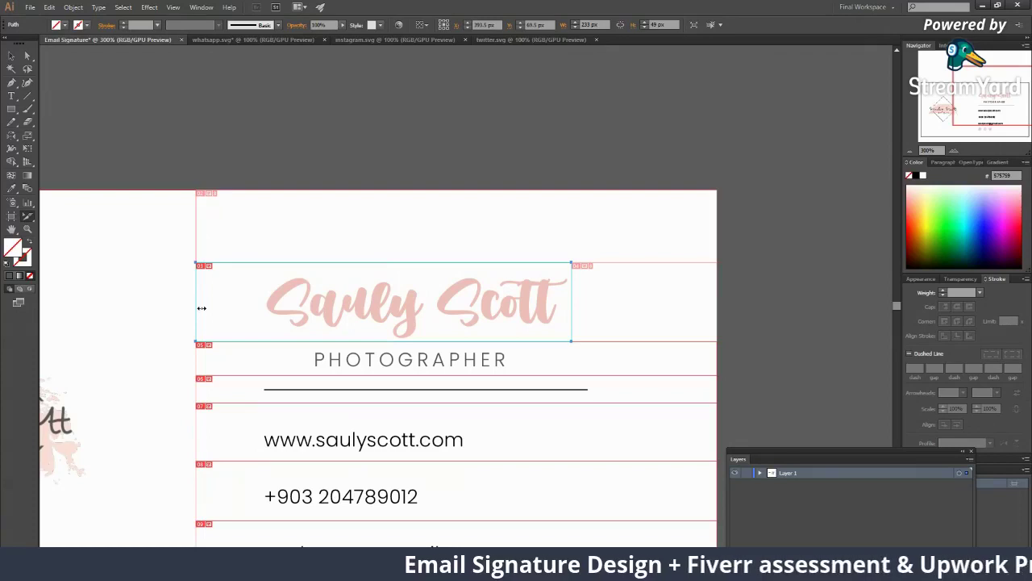
{"action": "left_click_drag", "start_coordinate": [201, 307], "coordinate": [266, 308]}
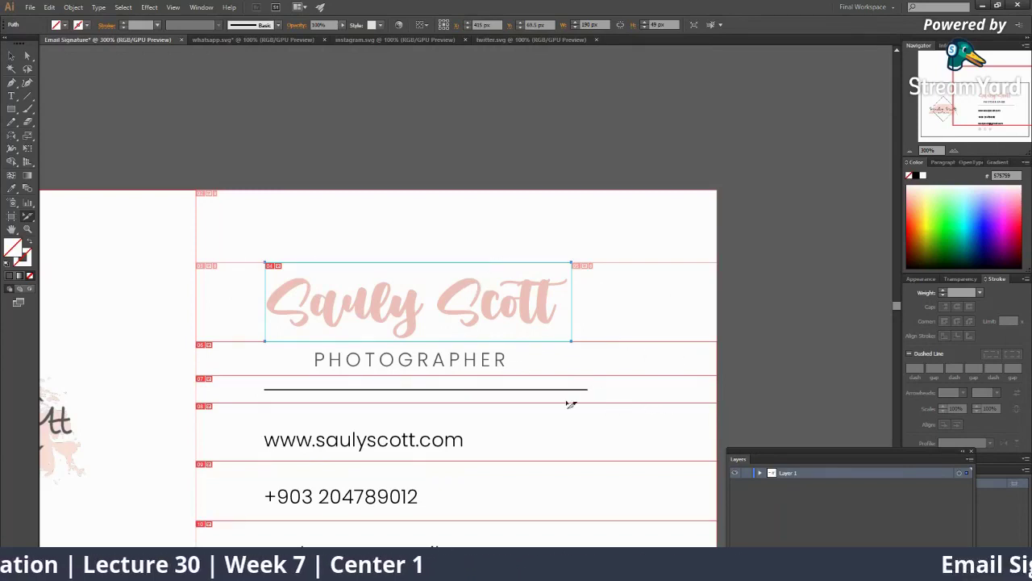
Step: Pull the right edges of the website, phone and email slices in to their text
{"action": "left_click", "coordinate": [718, 425]}
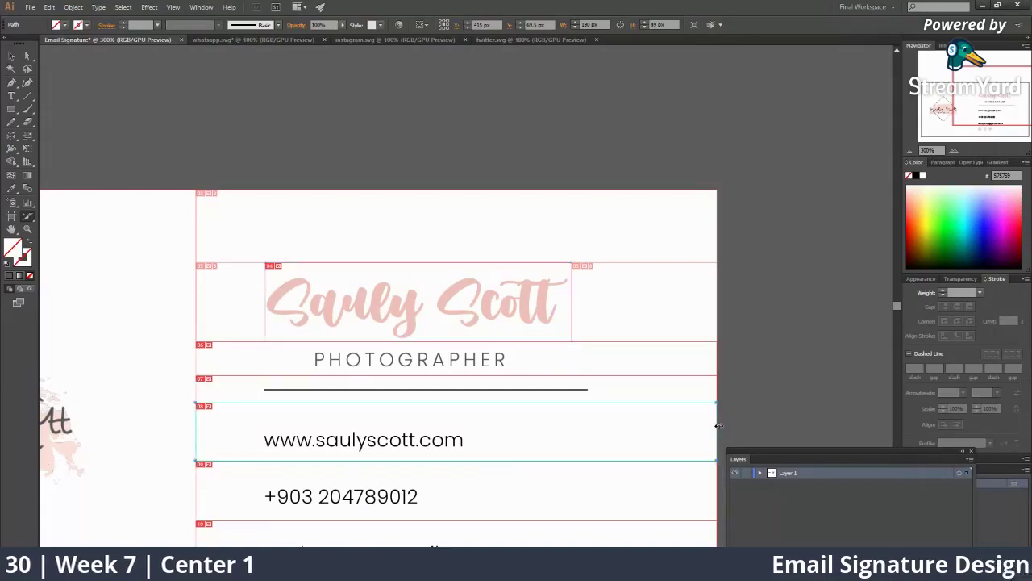
{"action": "left_click_drag", "start_coordinate": [717, 425], "coordinate": [478, 426]}
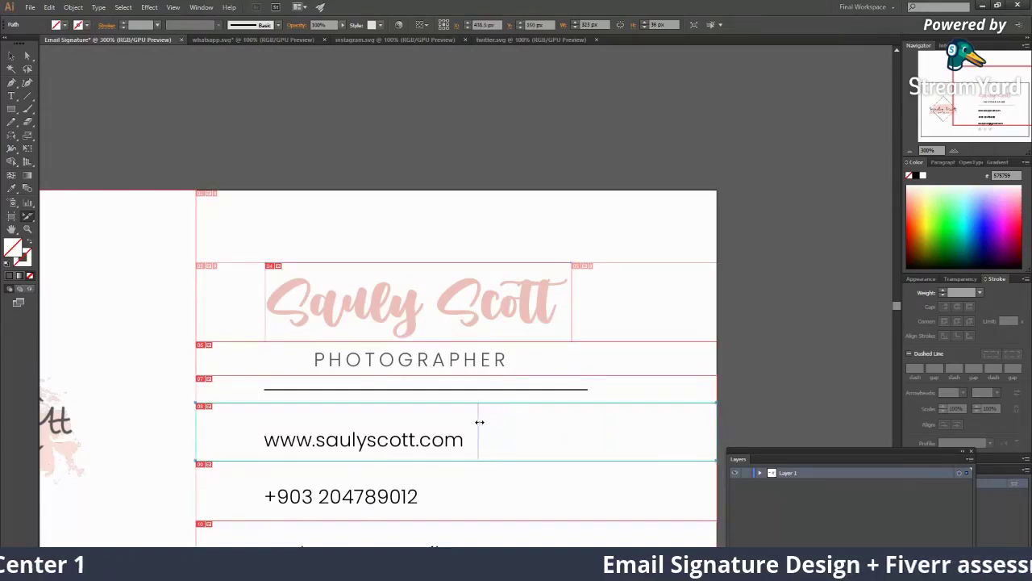
{"action": "scroll", "coordinate": [499, 427], "scroll_direction": "down", "scroll_amount": 2}
{"action": "scroll", "coordinate": [560, 414], "scroll_direction": "down", "scroll_amount": 2}
{"action": "scroll", "coordinate": [553, 352], "scroll_direction": "down", "scroll_amount": 1}
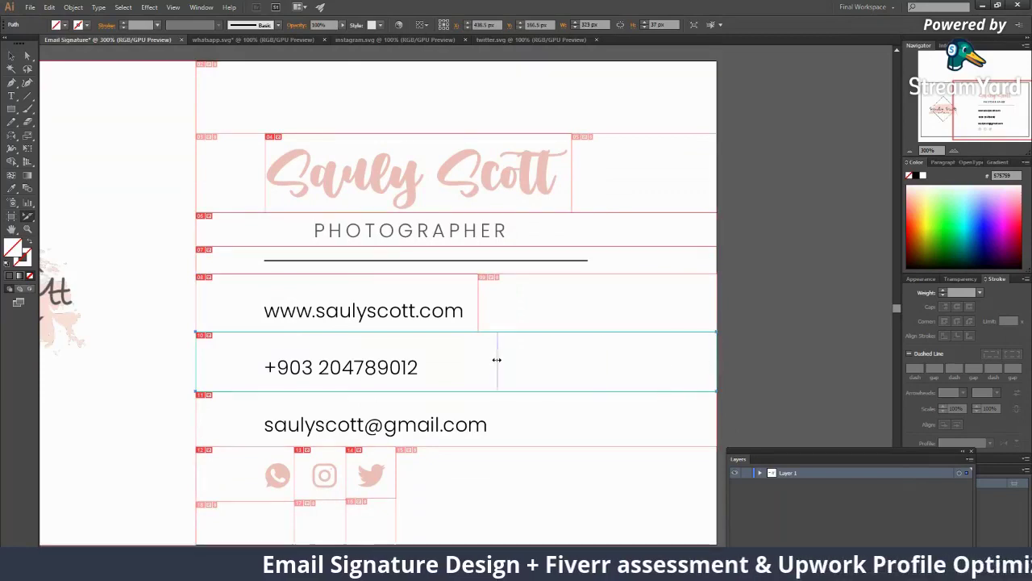
{"action": "left_click_drag", "start_coordinate": [718, 367], "coordinate": [478, 367]}
{"action": "left_click", "coordinate": [691, 433]}
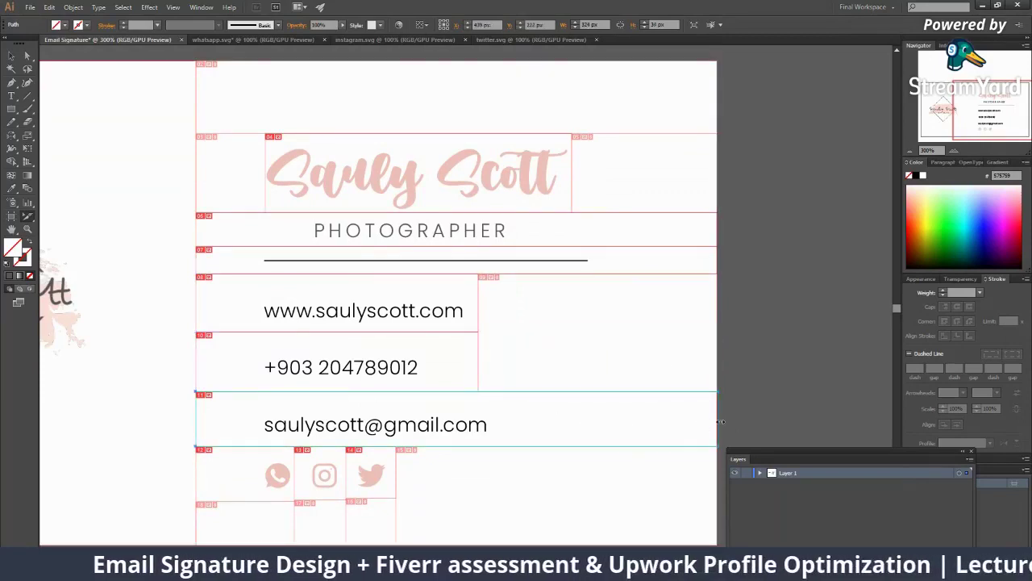
{"action": "left_click_drag", "start_coordinate": [718, 420], "coordinate": [492, 420]}
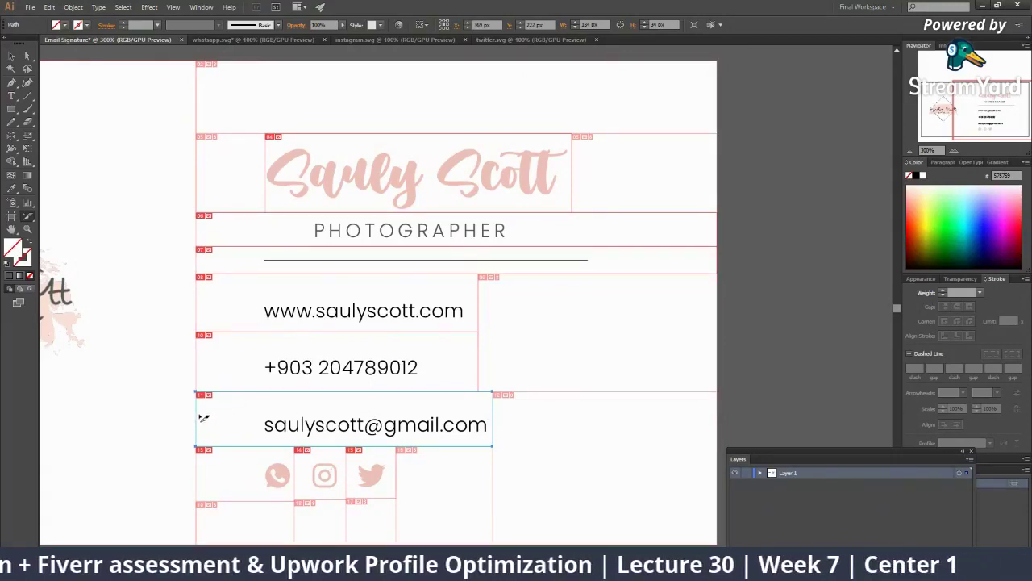
Step: Move the left edges of the email, phone, website, divider and WhatsApp slices to their content
{"action": "left_click_drag", "start_coordinate": [201, 419], "coordinate": [256, 415]}
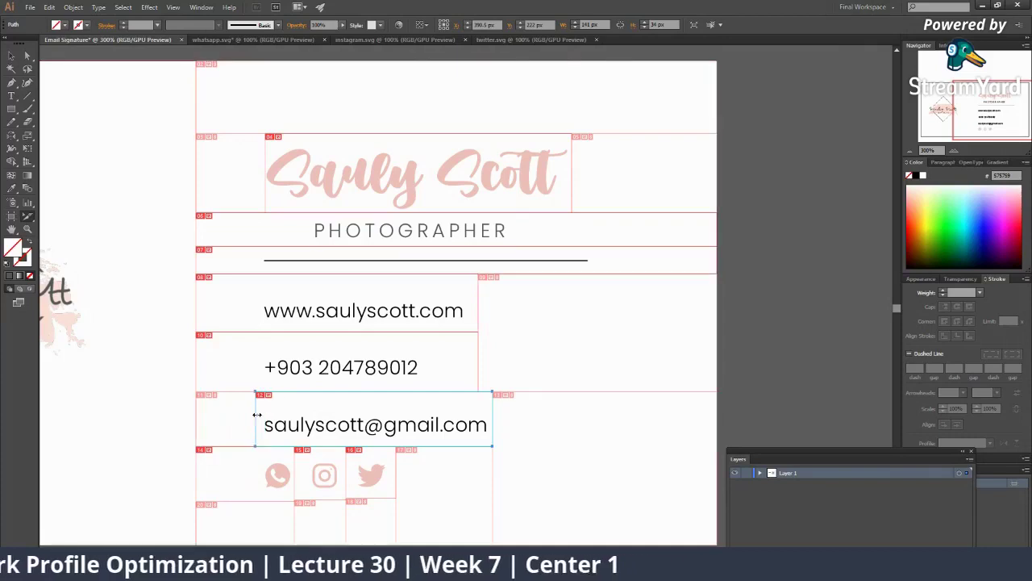
{"action": "left_click", "coordinate": [219, 362]}
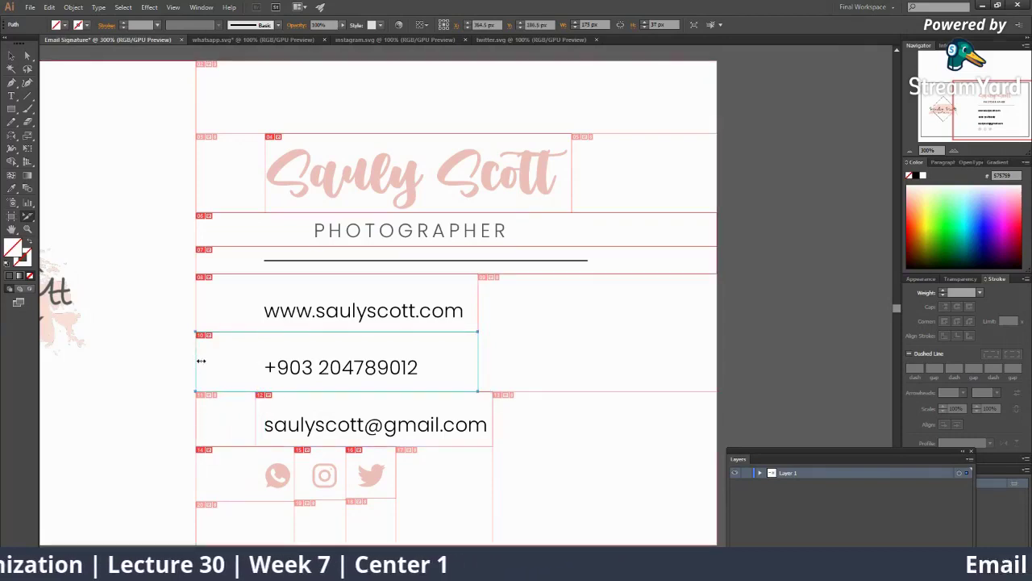
{"action": "left_click_drag", "start_coordinate": [201, 361], "coordinate": [260, 368]}
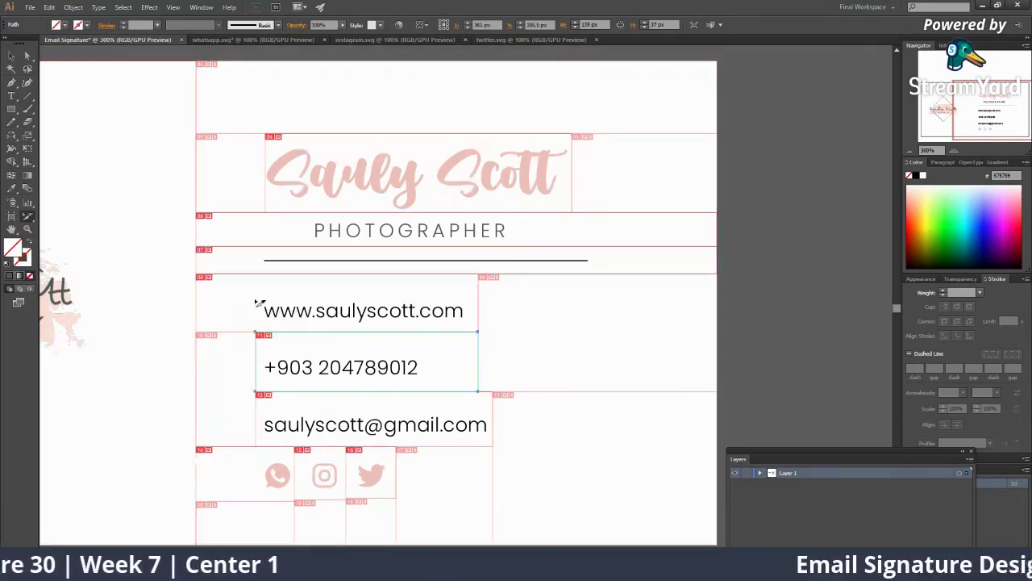
{"action": "left_click", "coordinate": [242, 305]}
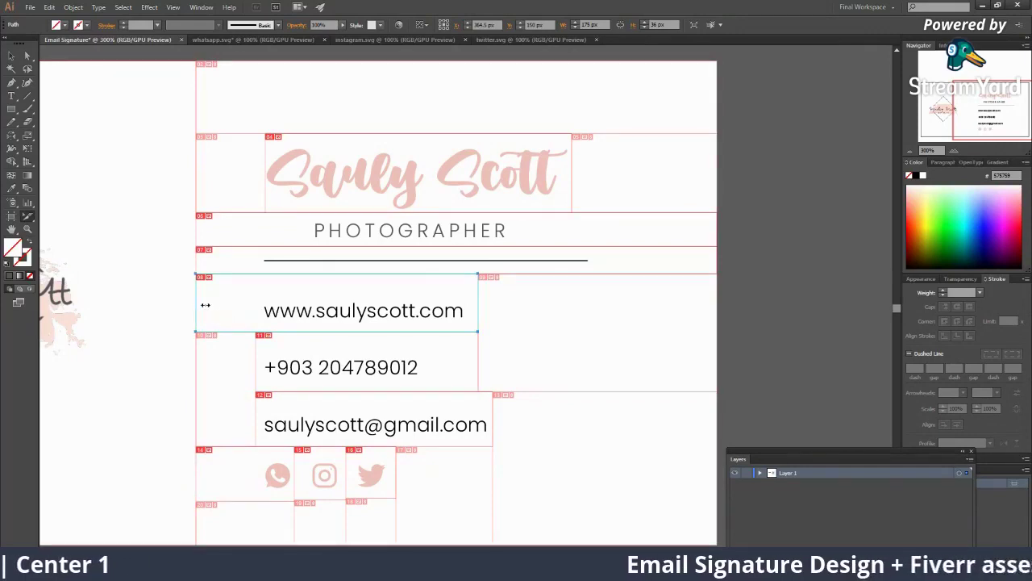
{"action": "left_click_drag", "start_coordinate": [206, 305], "coordinate": [256, 306]}
{"action": "left_click", "coordinate": [247, 263]}
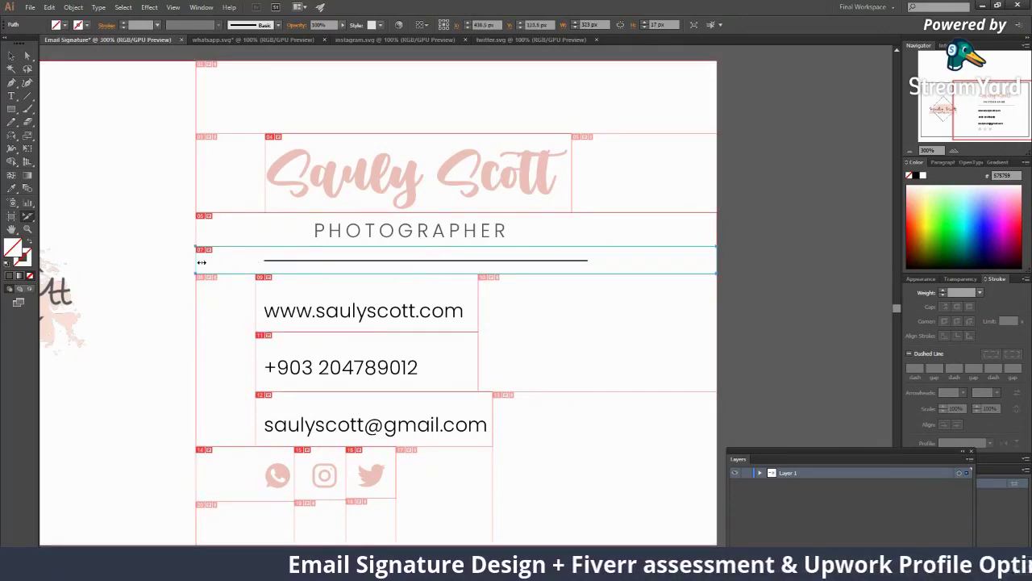
{"action": "left_click_drag", "start_coordinate": [201, 262], "coordinate": [255, 266]}
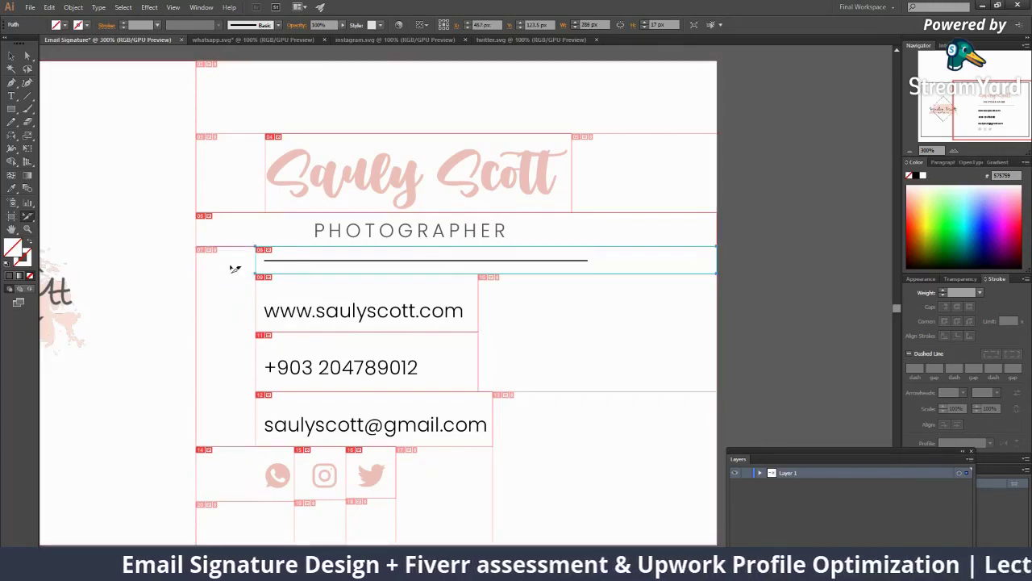
{"action": "left_click", "coordinate": [233, 477]}
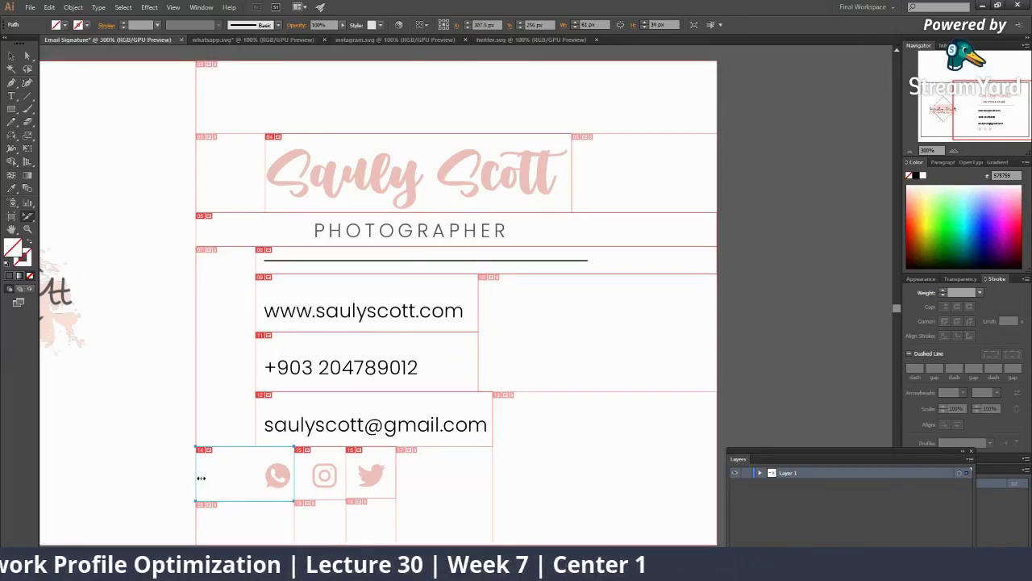
{"action": "left_click_drag", "start_coordinate": [207, 478], "coordinate": [257, 479]}
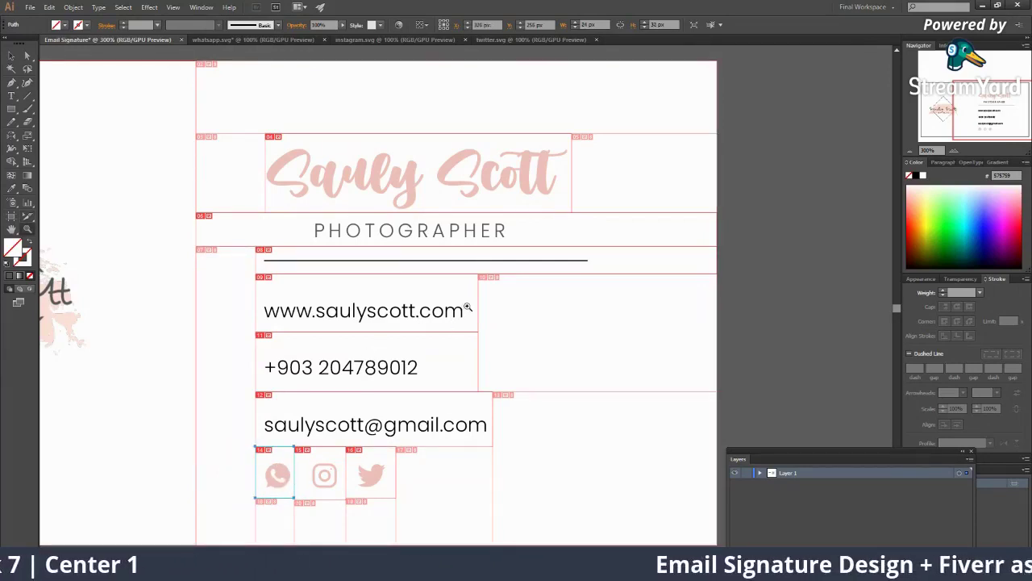
Step: Trim the PHOTOGRAPHER slice's right and left edges to fit the word
{"action": "key", "text": "ctrl+minus"}
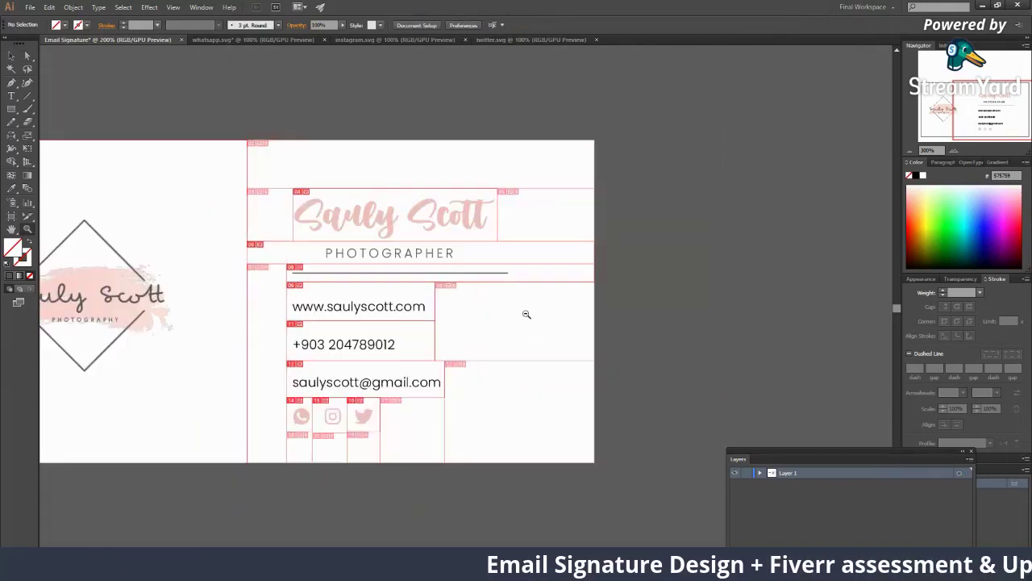
{"action": "key", "text": "ctrl+plus"}
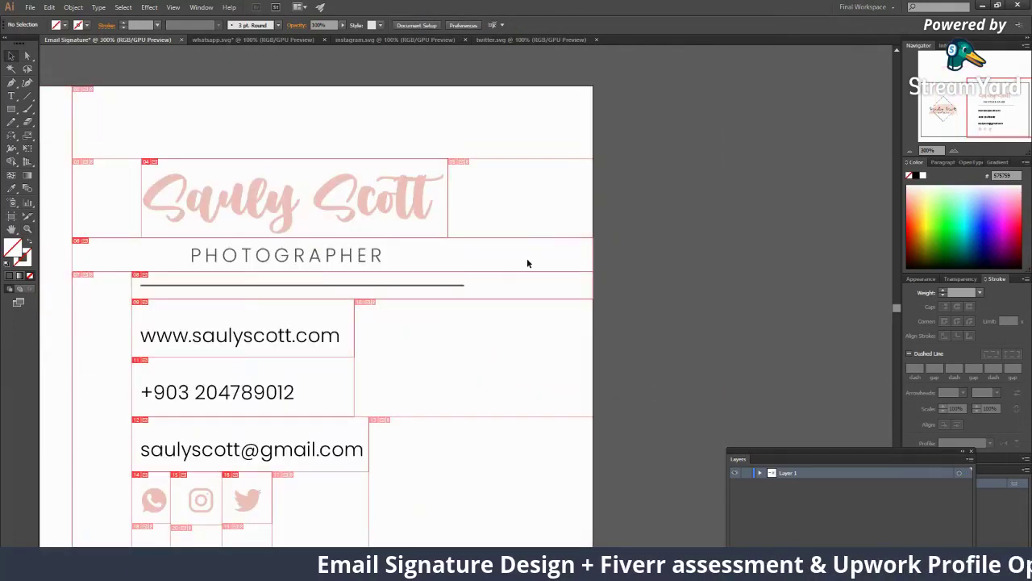
{"action": "left_click", "coordinate": [27, 215]}
{"action": "left_click", "coordinate": [587, 263]}
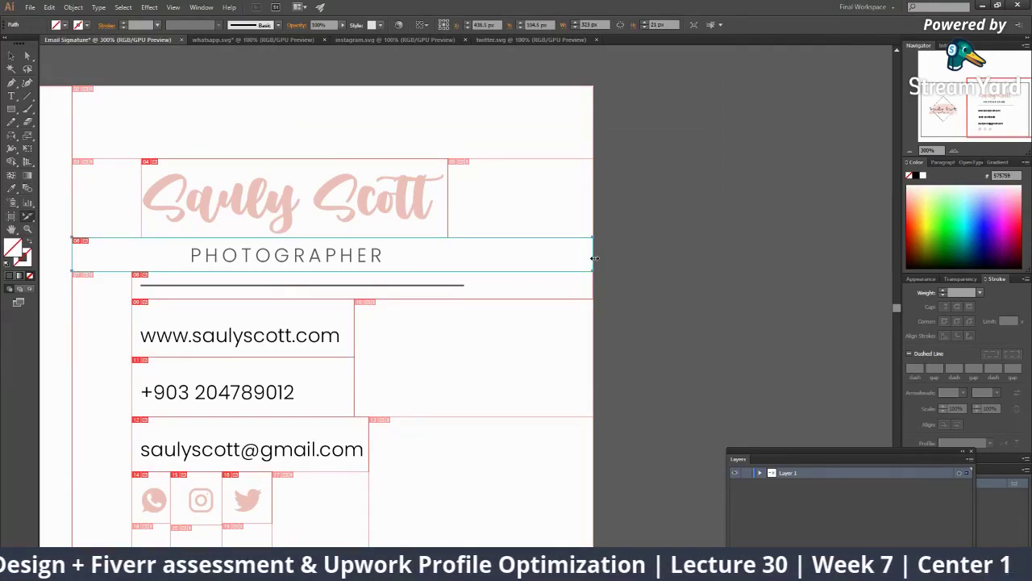
{"action": "left_click_drag", "start_coordinate": [594, 258], "coordinate": [447, 260]}
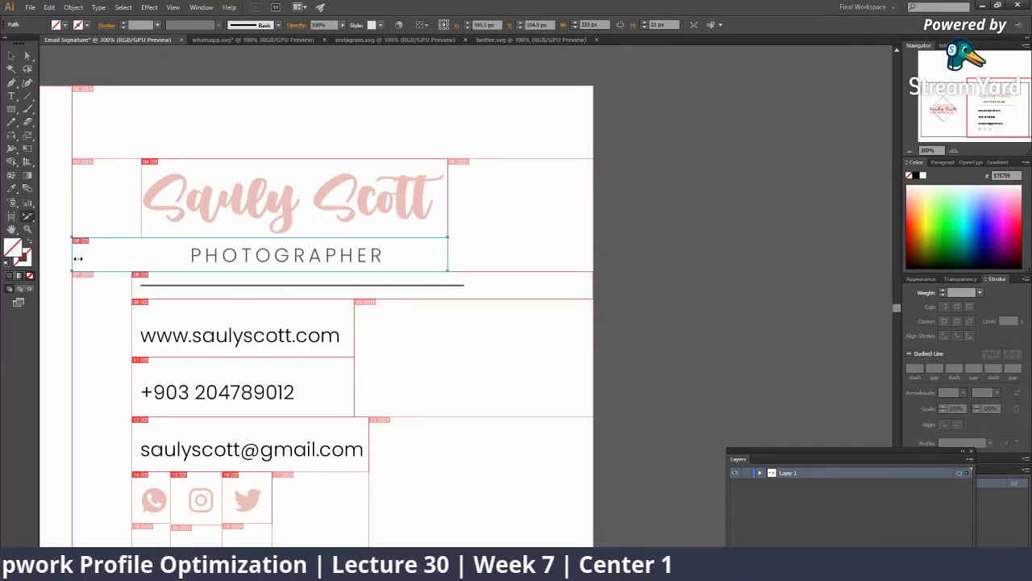
{"action": "left_click_drag", "start_coordinate": [78, 258], "coordinate": [142, 260]}
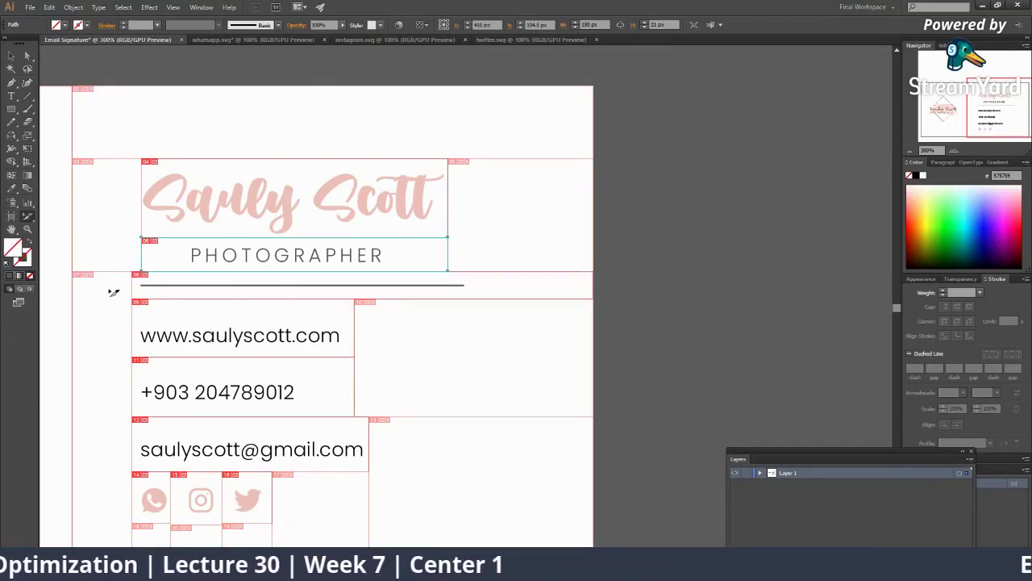
{"action": "left_click", "coordinate": [105, 262]}
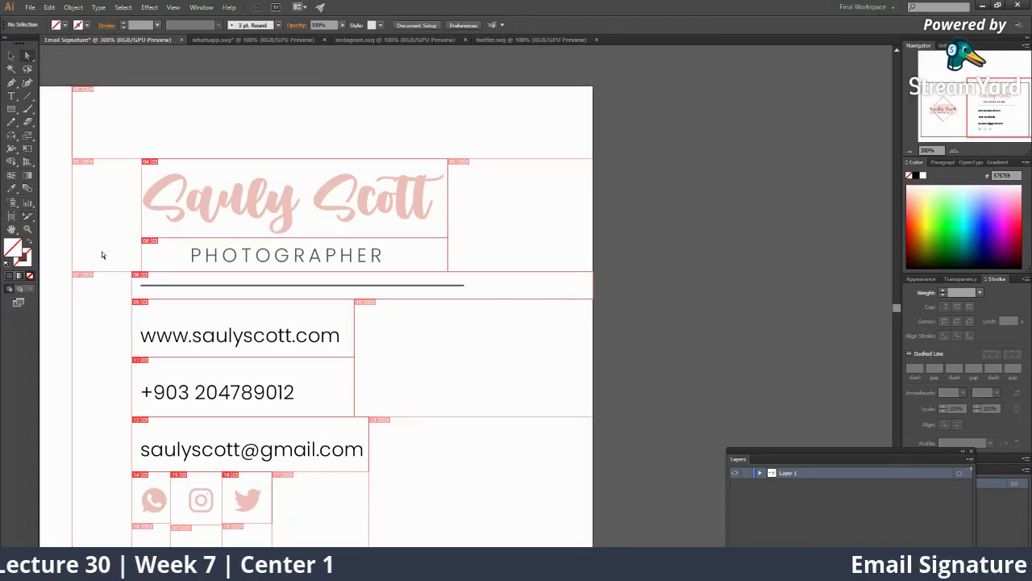
Step: Shrink slice 08 so its right edge ends at the divider line's end
{"action": "key", "text": "ctrl+minus"}
{"action": "key", "text": "ctrl+minus"}
{"action": "scroll", "coordinate": [484, 322], "scroll_direction": "up", "scroll_amount": 1}
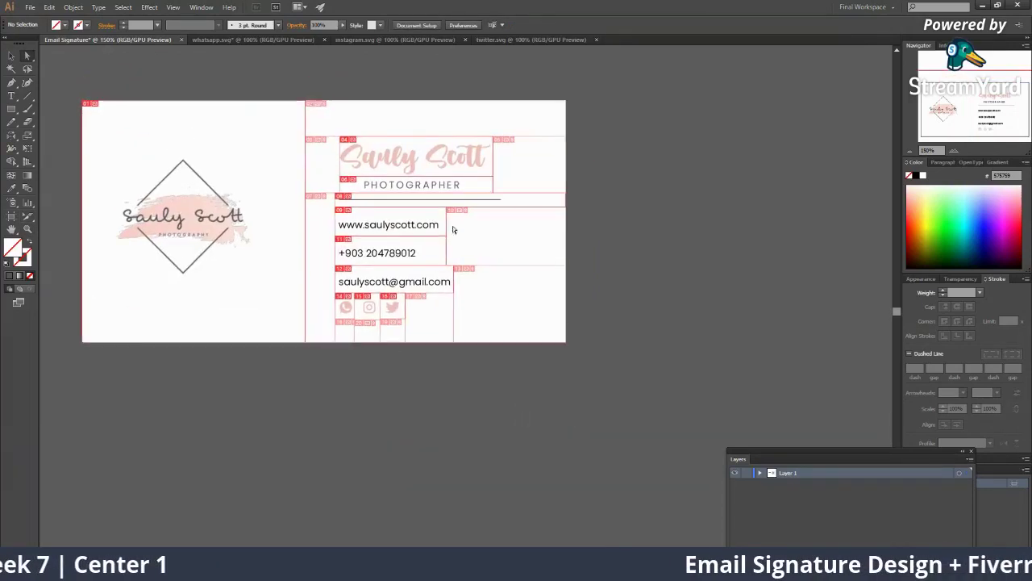
{"action": "left_click", "coordinate": [456, 210]}
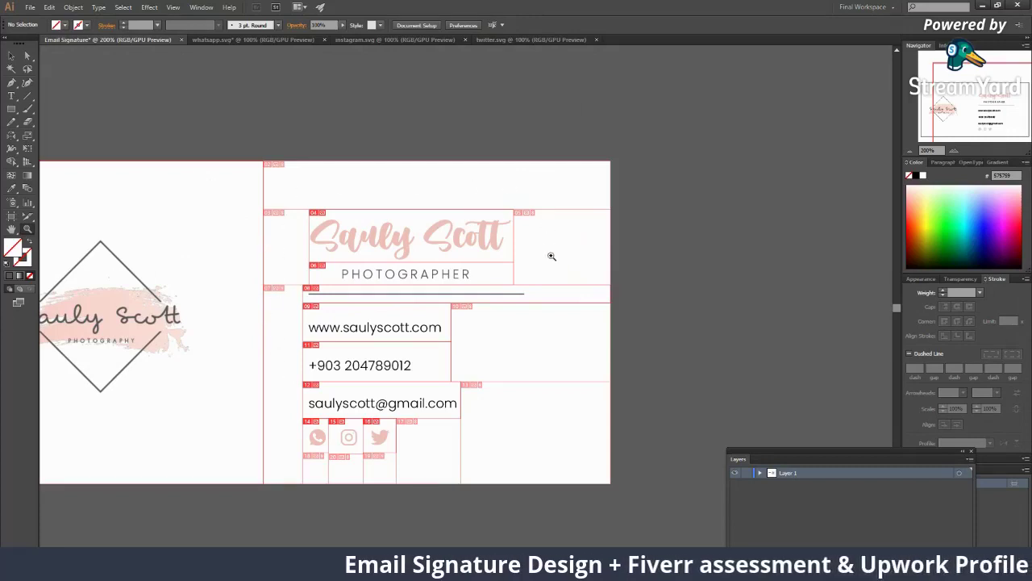
{"action": "left_click", "coordinate": [27, 216]}
{"action": "left_click", "coordinate": [576, 299]}
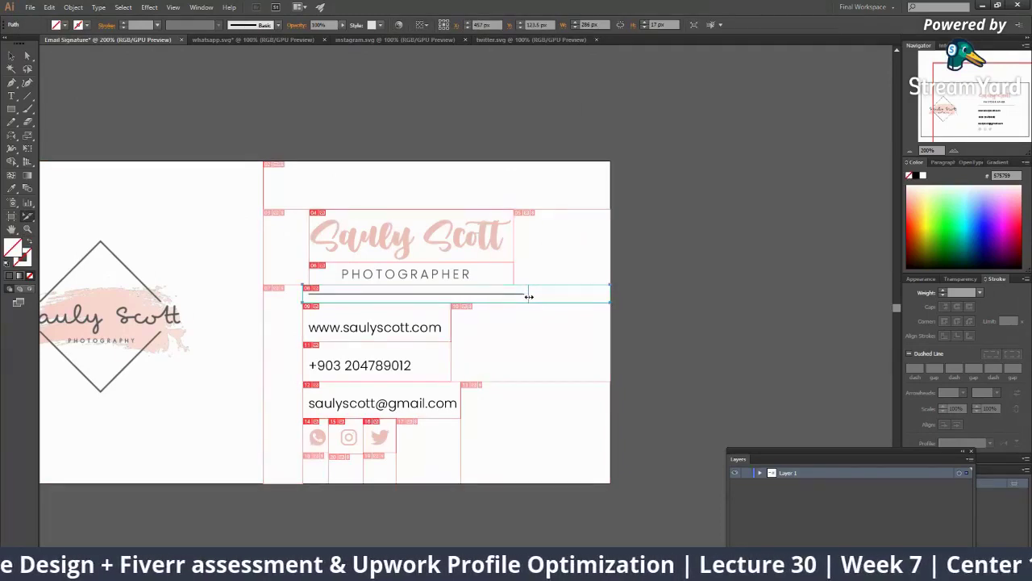
{"action": "left_click_drag", "start_coordinate": [529, 297], "coordinate": [529, 297]}
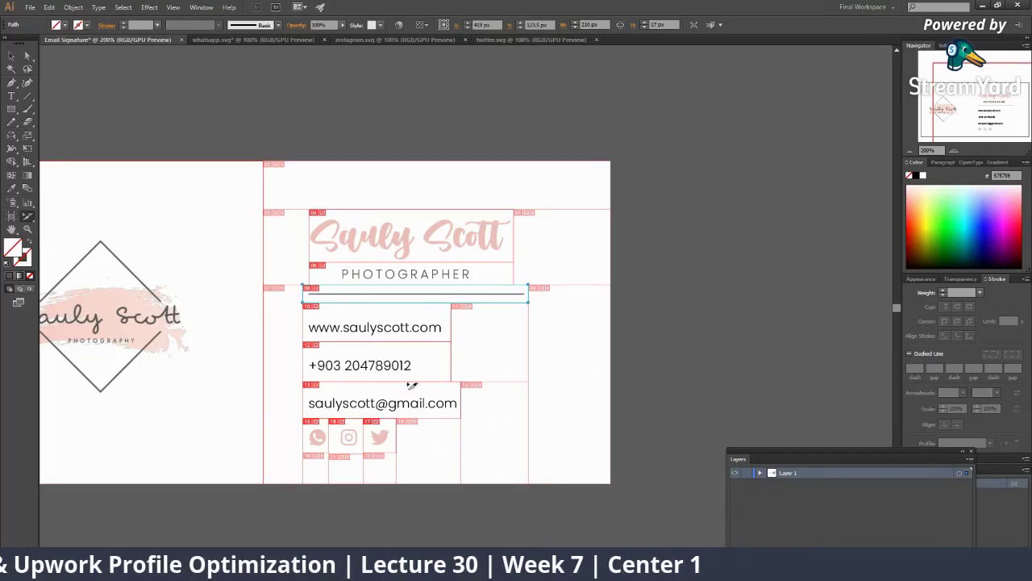
Step: Zoom out to the full artboard and switch to the streaming studio
{"action": "scroll", "coordinate": [364, 309], "scroll_direction": "left", "scroll_amount": 3}
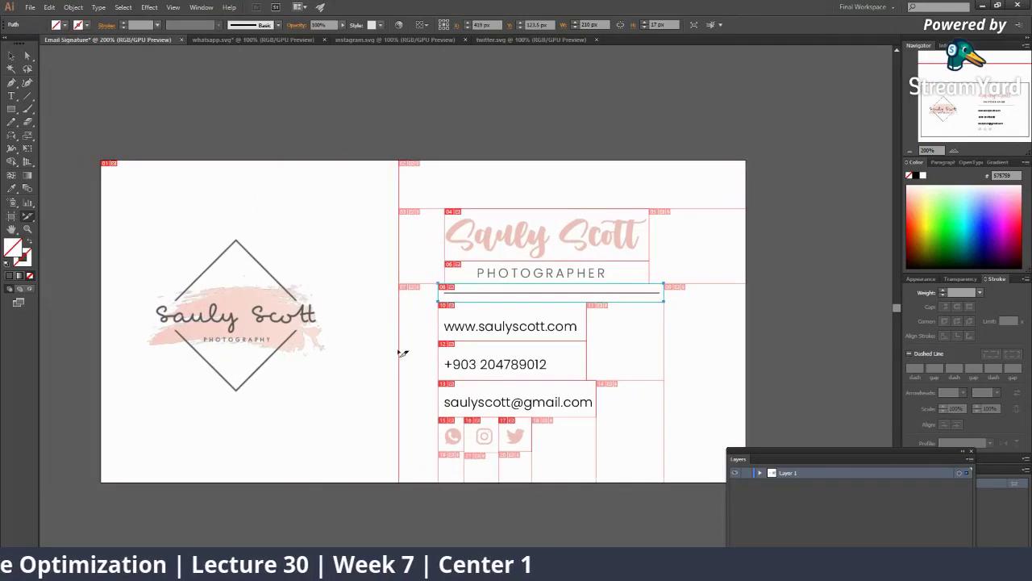
{"action": "key", "text": "z"}
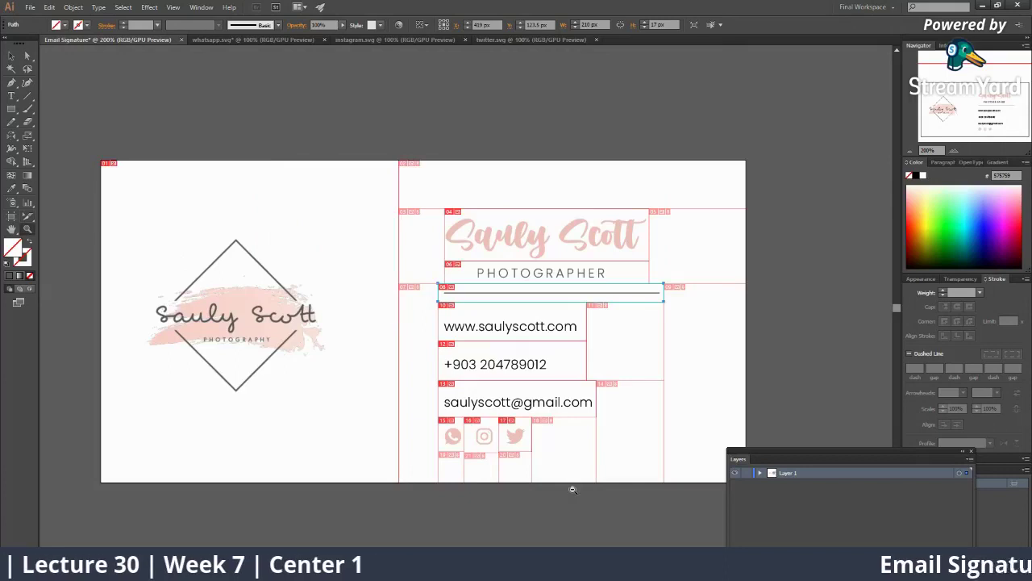
{"action": "left_click", "coordinate": [488, 288], "text": "alt"}
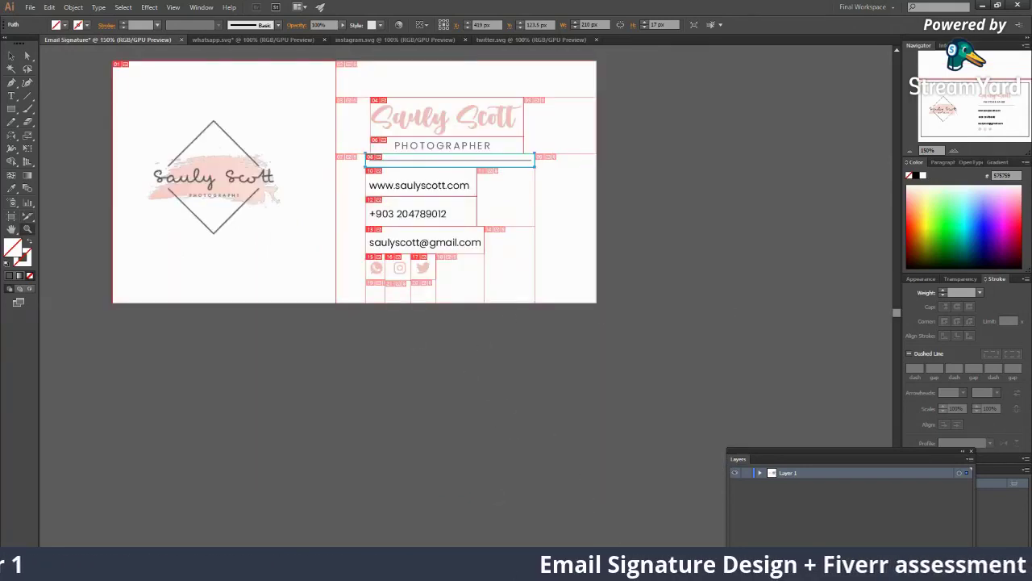
{"action": "key", "text": "alt+Tab"}
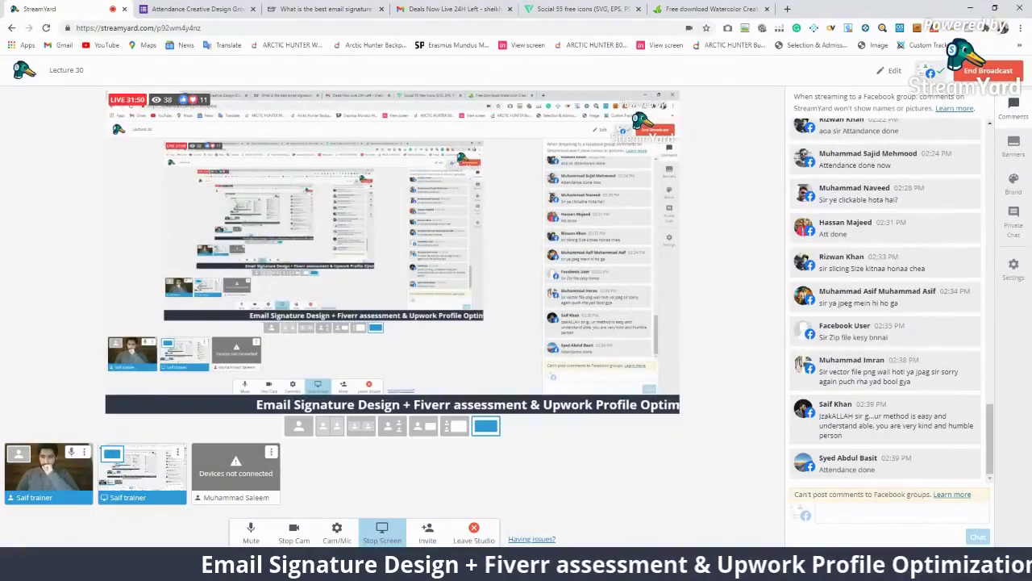
Step: Feature several viewer comments on the StreamYard broadcast, clear the banner, then bring up the images folder
{"action": "left_click", "coordinate": [862, 424]}
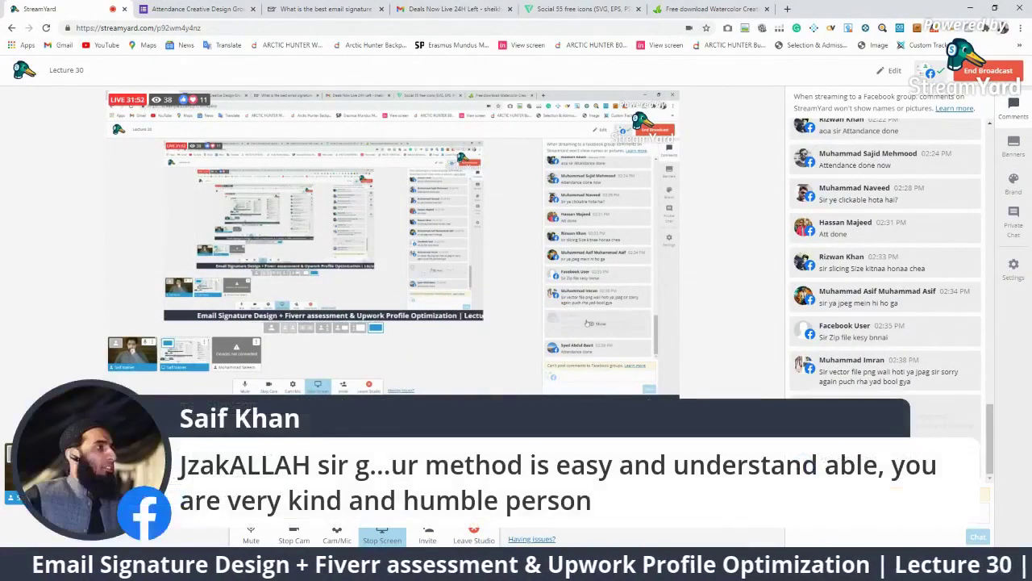
{"action": "left_click", "coordinate": [862, 426]}
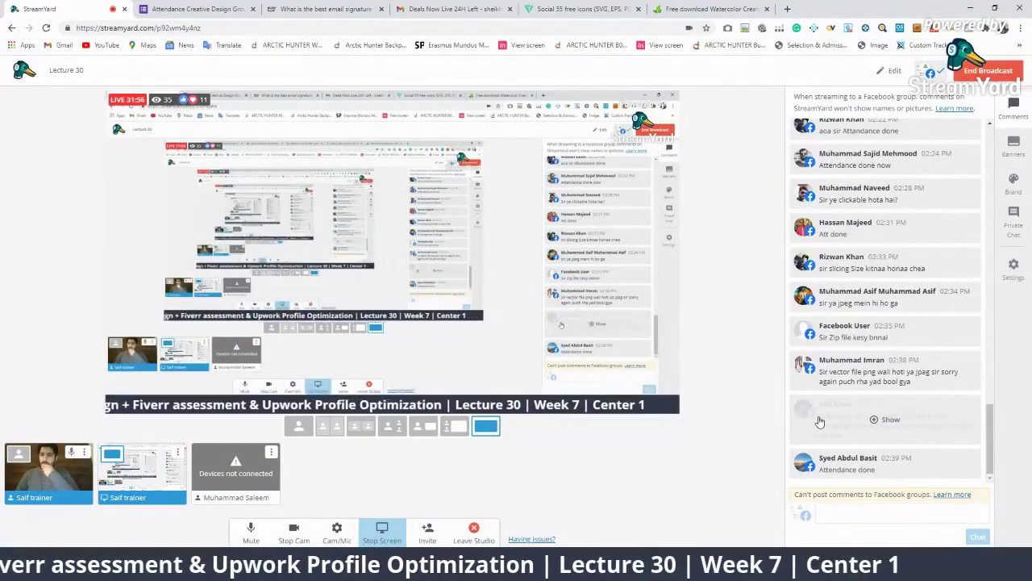
{"action": "left_click", "coordinate": [886, 372]}
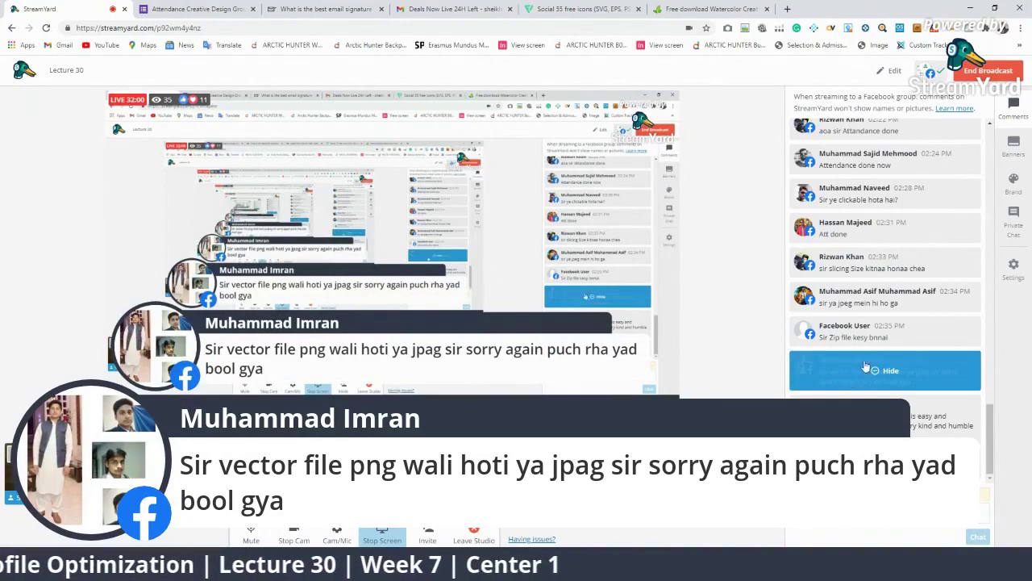
{"action": "scroll", "coordinate": [869, 355], "scroll_direction": "down", "scroll_amount": 1}
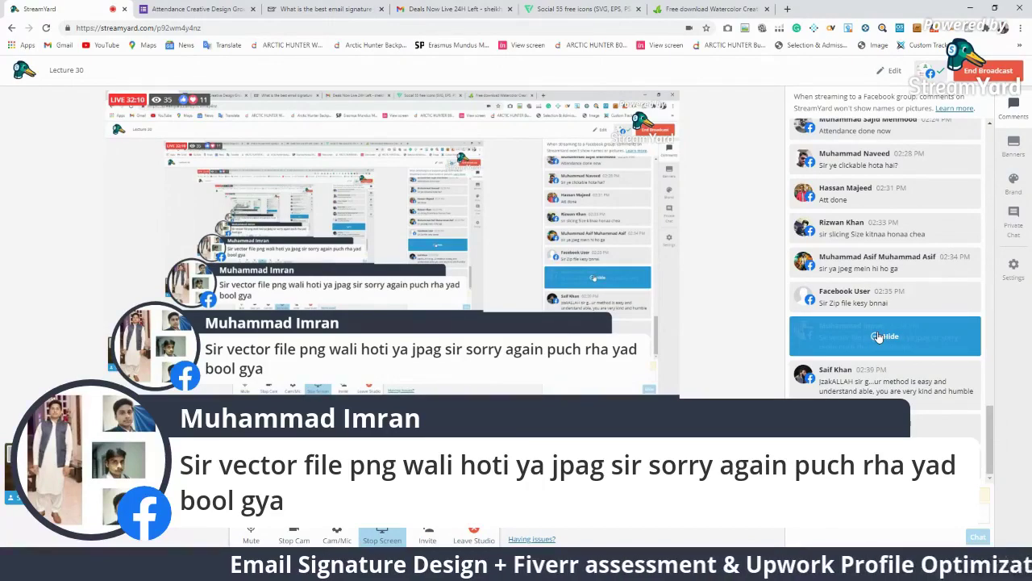
{"action": "left_click", "coordinate": [879, 338]}
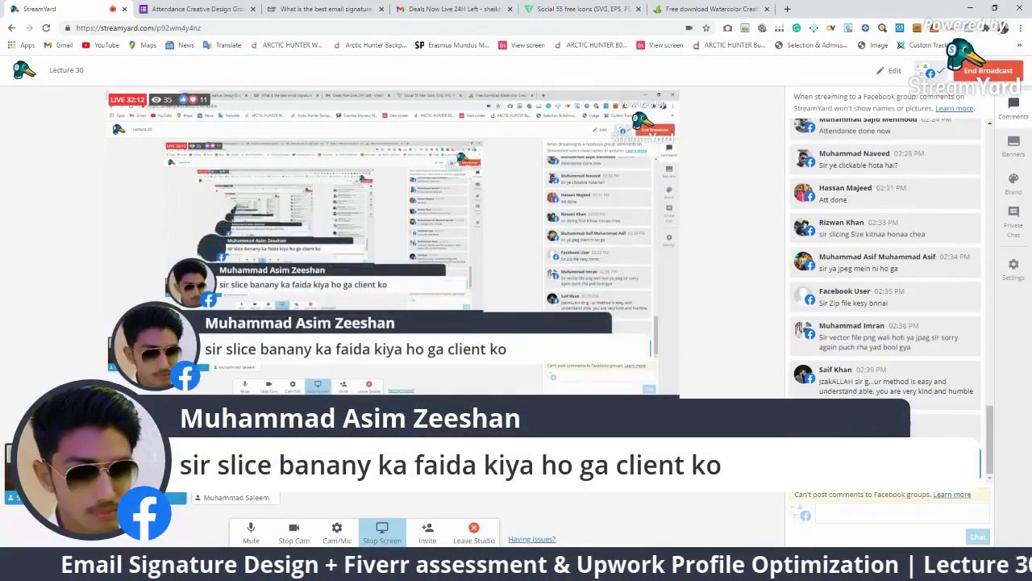
{"action": "left_click", "coordinate": [887, 461]}
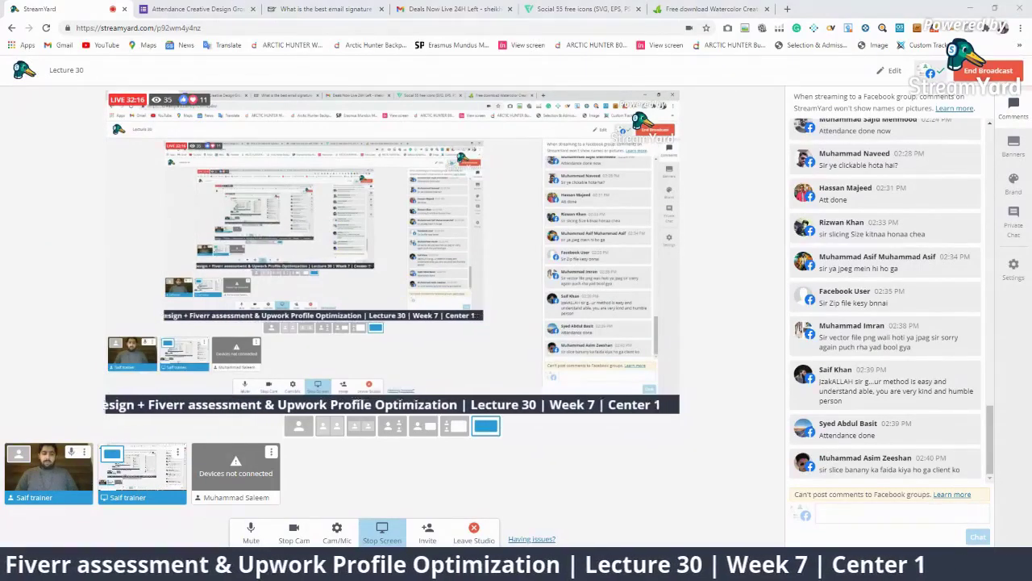
{"action": "key", "text": "alt+Tab"}
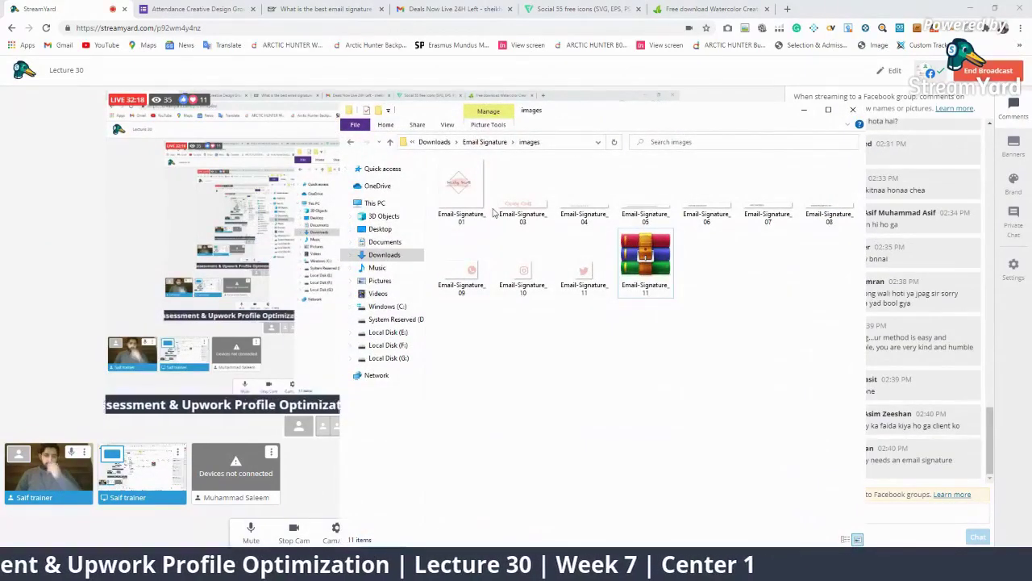
{"action": "left_click", "coordinate": [516, 194]}
{"action": "double_click", "coordinate": [521, 194]}
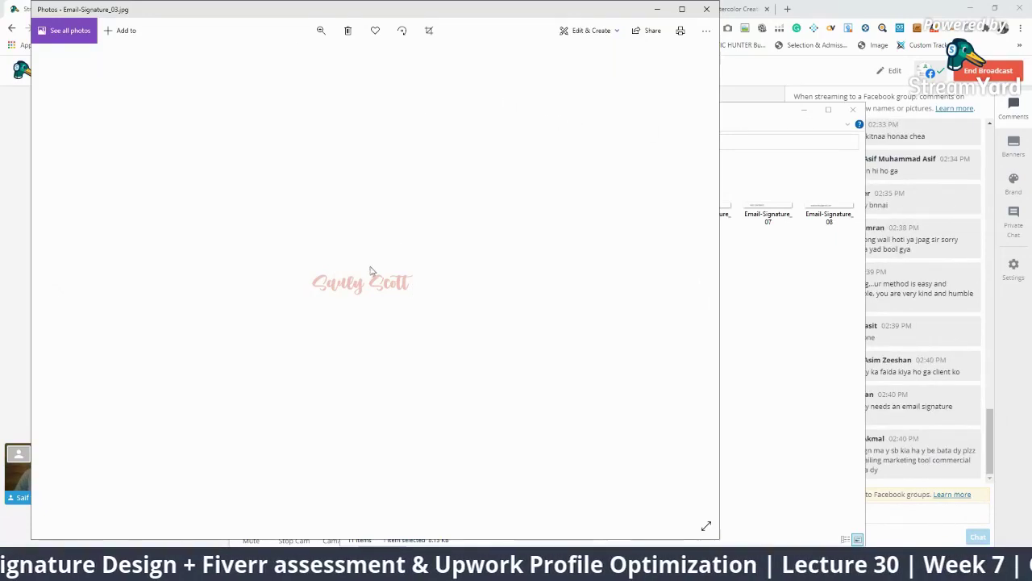
{"action": "left_click", "coordinate": [321, 30]}
{"action": "left_click", "coordinate": [335, 58]}
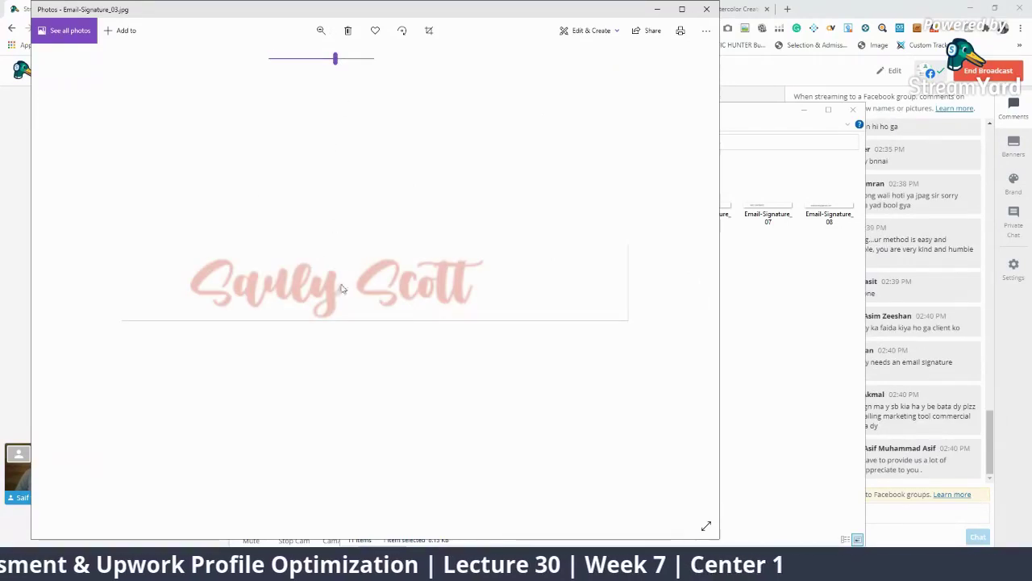
{"action": "left_click", "coordinate": [706, 9]}
{"action": "left_click", "coordinate": [574, 208]}
{"action": "double_click", "coordinate": [573, 211]}
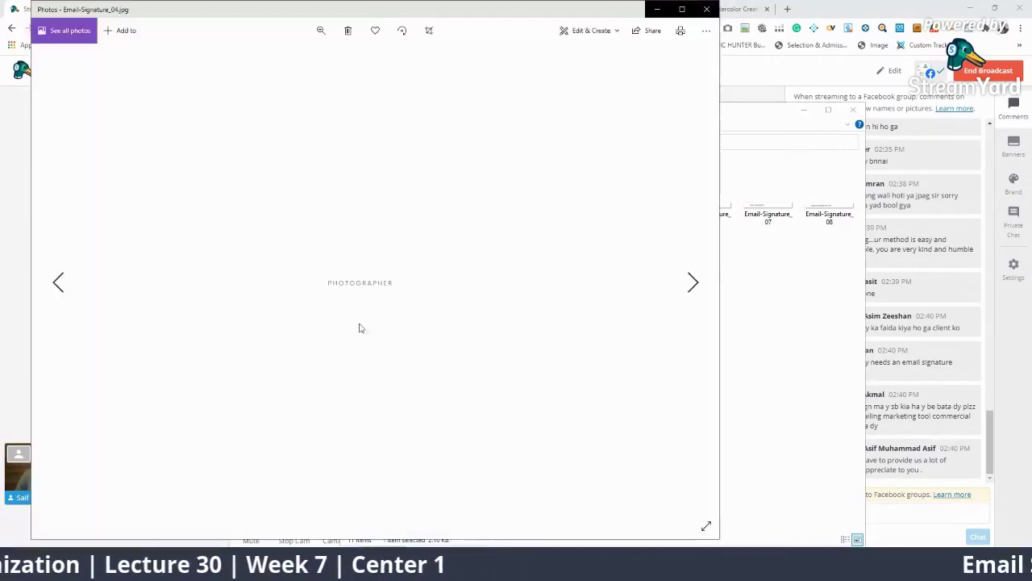
{"action": "left_click", "coordinate": [321, 30]}
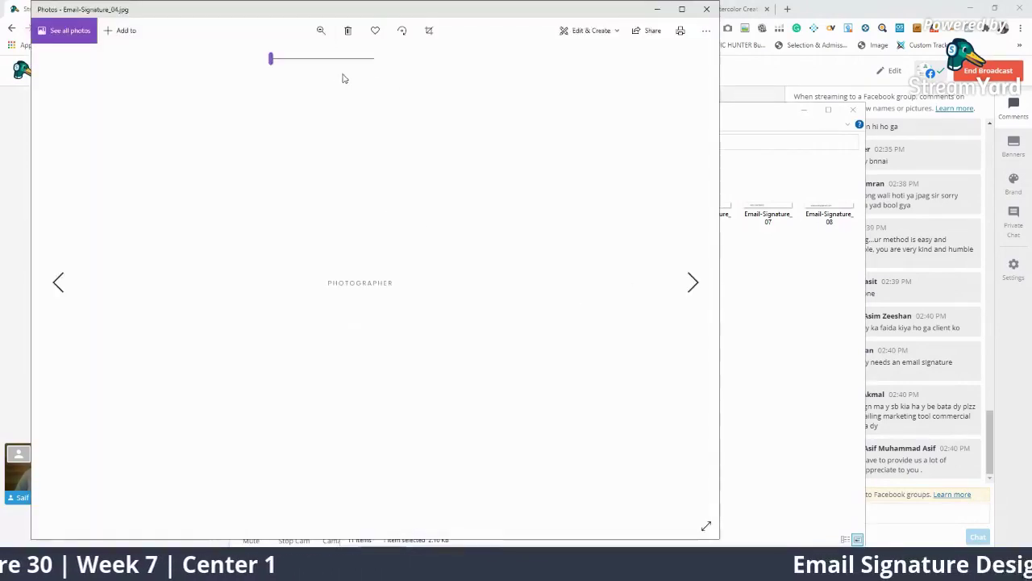
{"action": "left_click", "coordinate": [338, 58]}
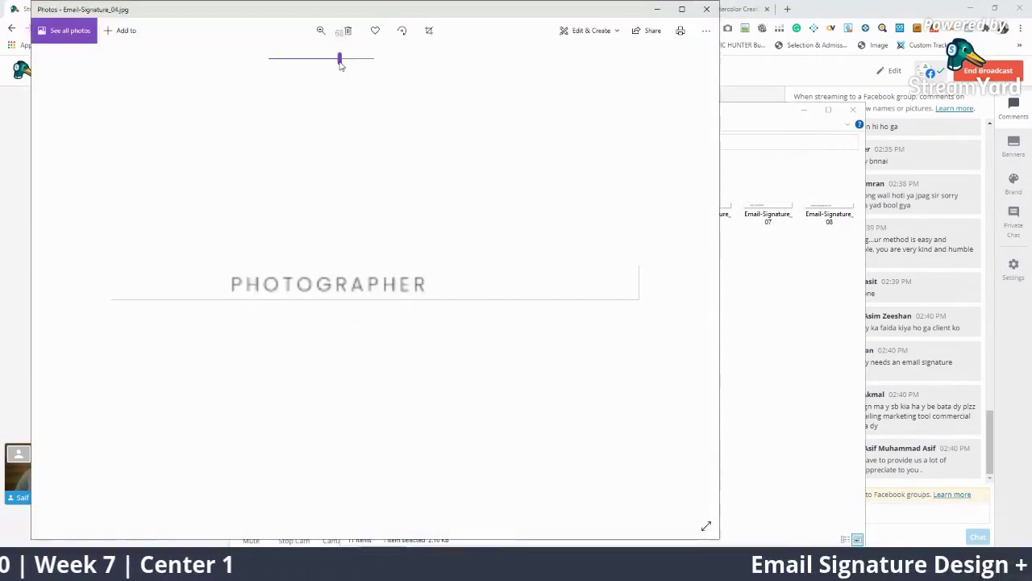
{"action": "left_click", "coordinate": [706, 9]}
{"action": "double_click", "coordinate": [522, 194]}
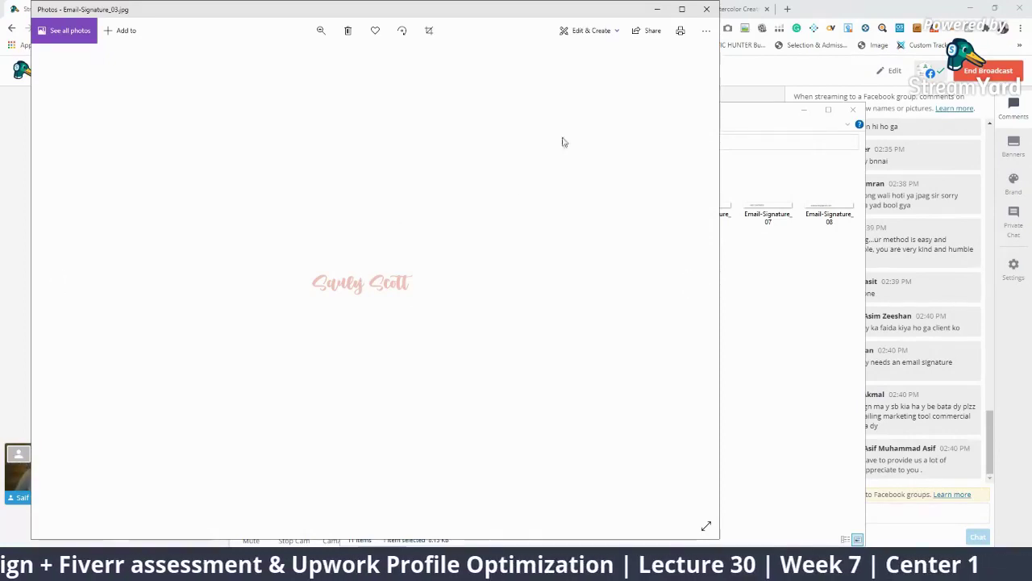
{"action": "left_click", "coordinate": [707, 9]}
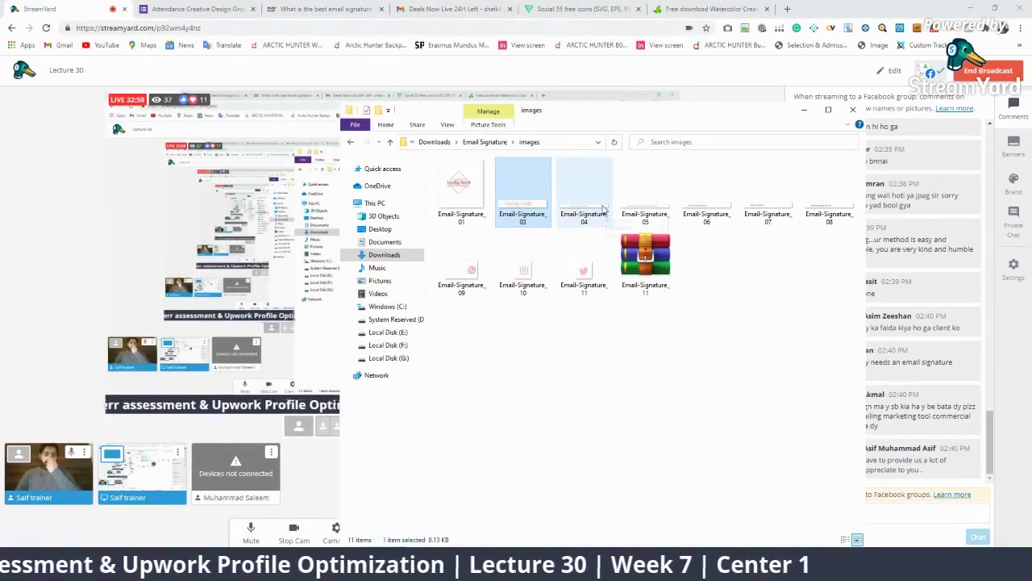
Step: Hide the images folder and open YouTube in a new private browser window
{"action": "left_click", "coordinate": [804, 111]}
{"action": "left_click", "coordinate": [754, 7]}
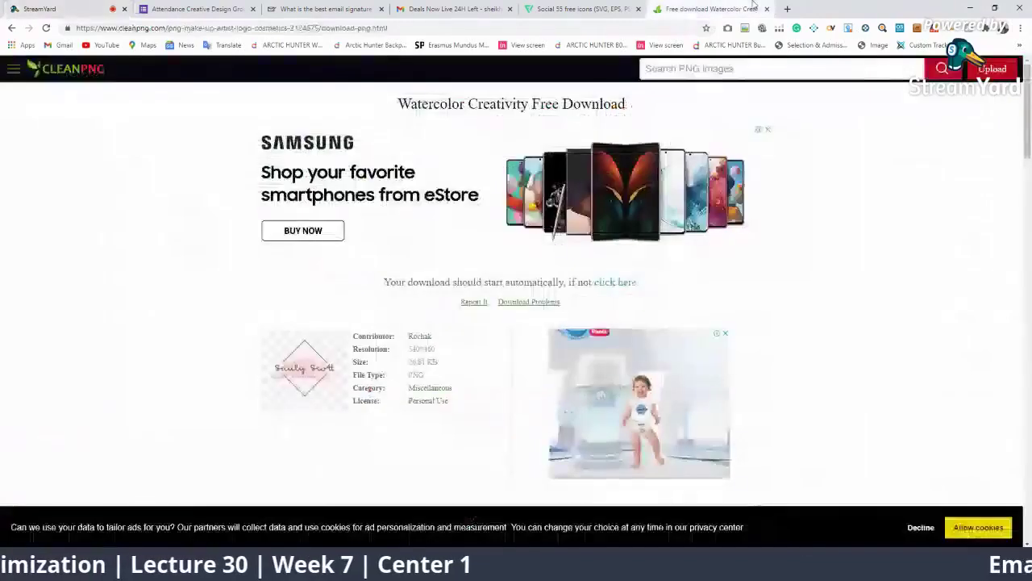
{"action": "left_click", "coordinate": [787, 9]}
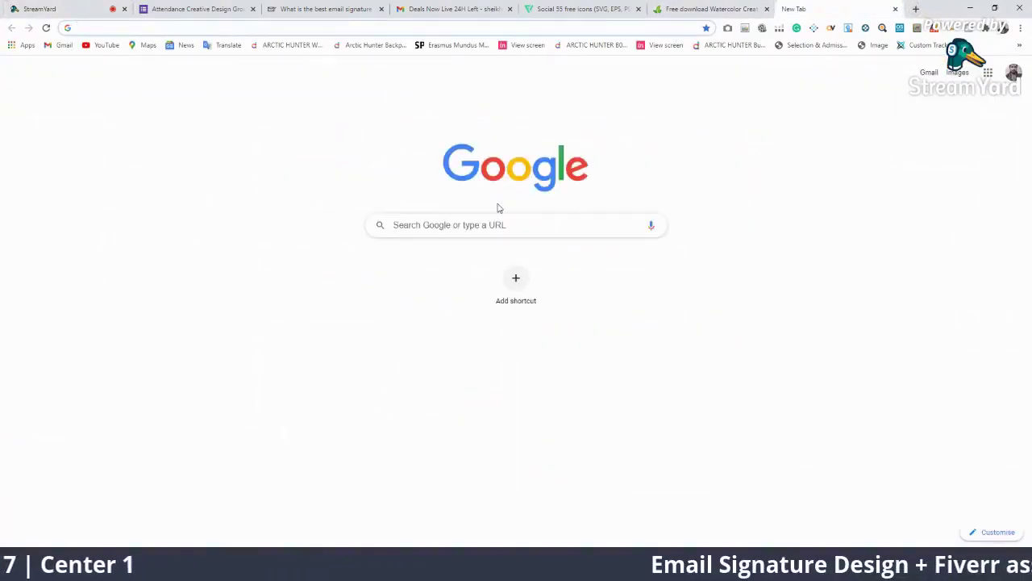
{"action": "left_click", "coordinate": [1020, 28]}
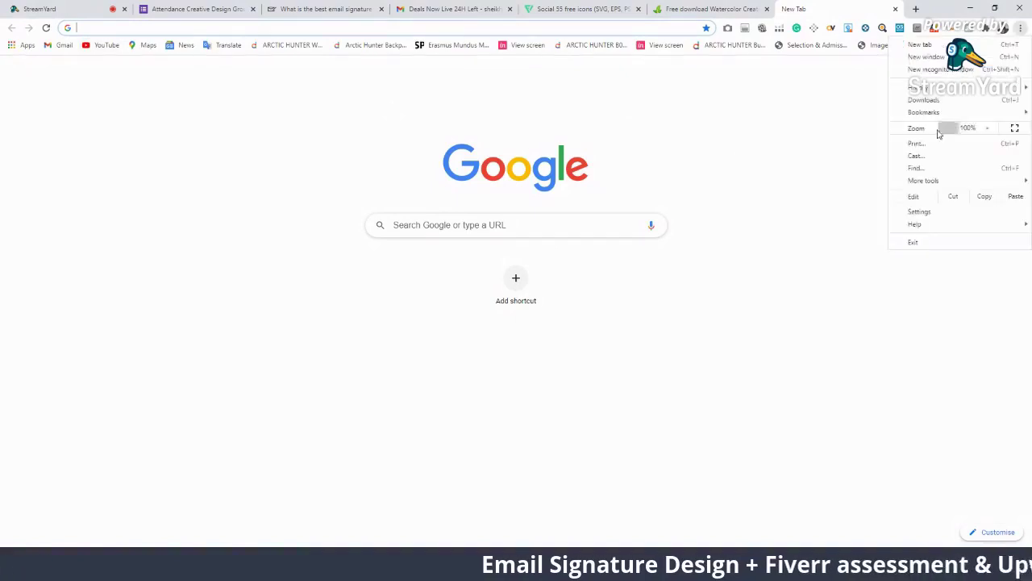
{"action": "left_click", "coordinate": [955, 70]}
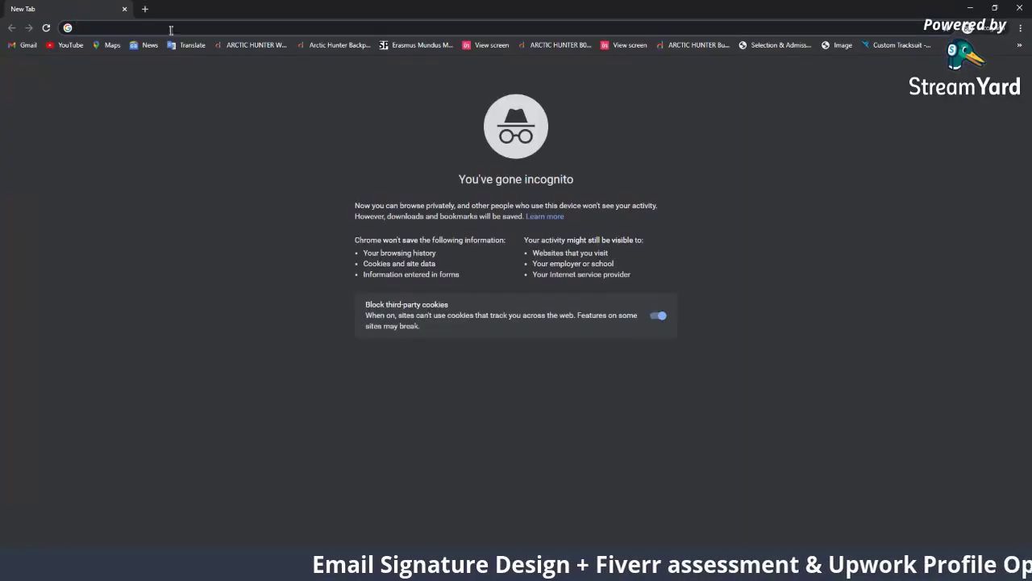
{"action": "left_click", "coordinate": [71, 46]}
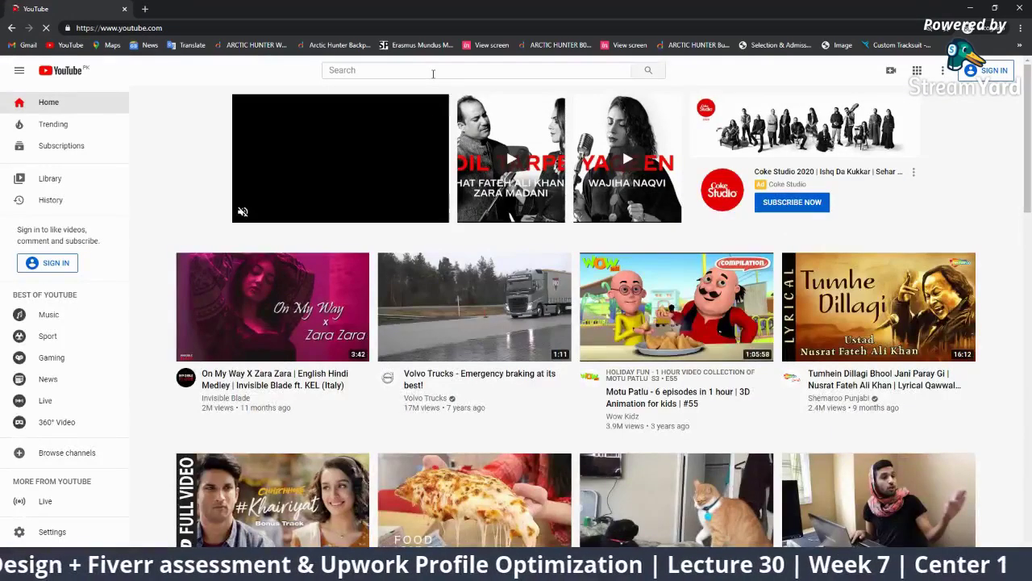
Step: Search YouTube for 'how to add email signature in gmail'
{"action": "scroll", "coordinate": [435, 81], "scroll_direction": "down", "scroll_amount": 3}
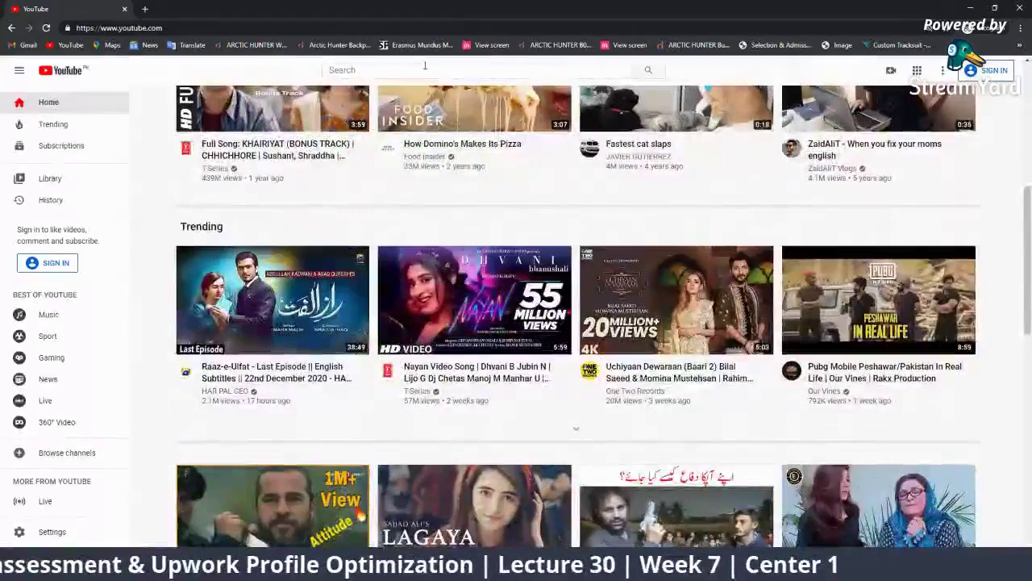
{"action": "left_click", "coordinate": [407, 72]}
{"action": "type", "text": "h"}
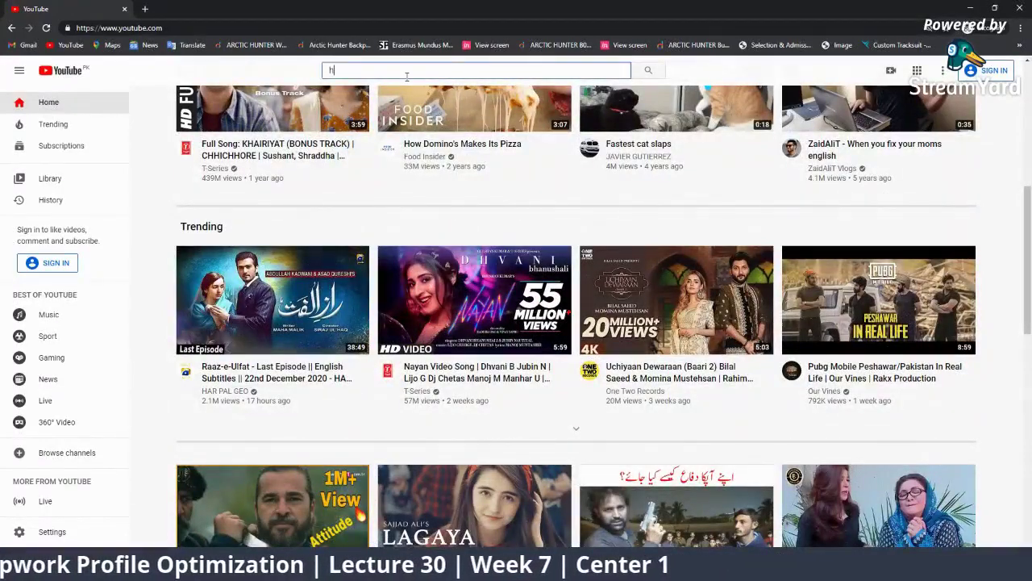
{"action": "type", "text": "ow to add"}
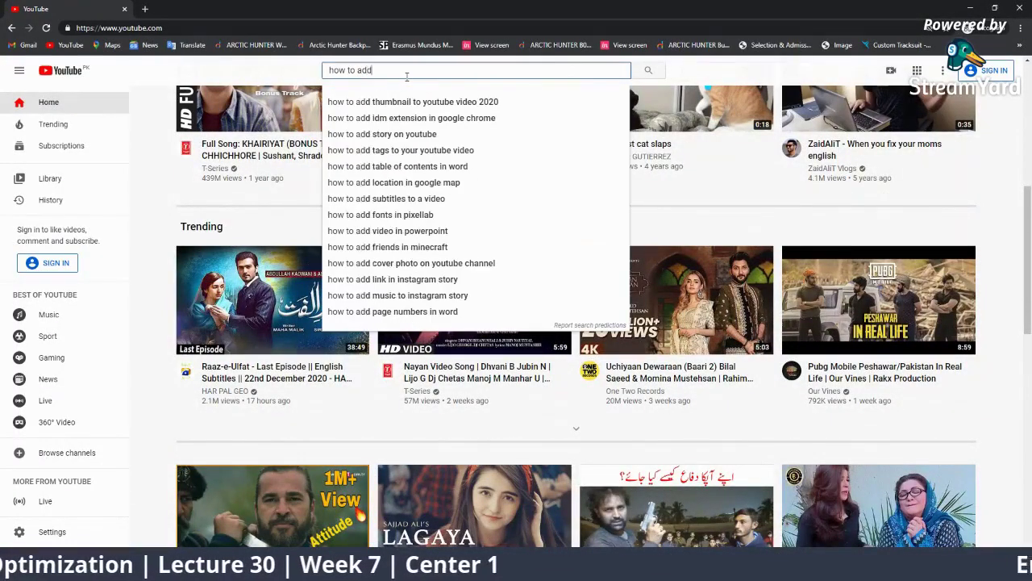
{"action": "type", "text": " em"}
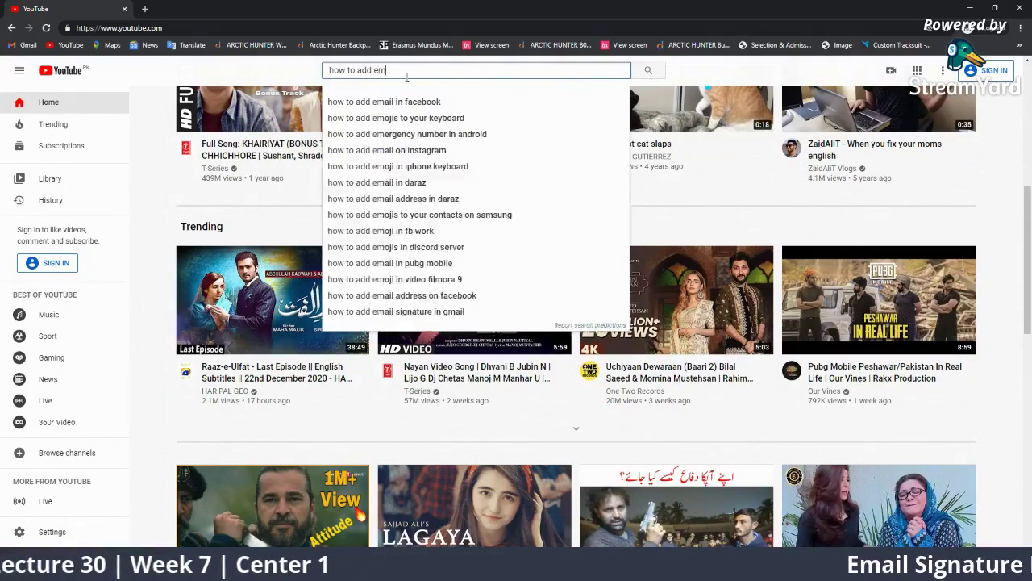
{"action": "type", "text": "ail"}
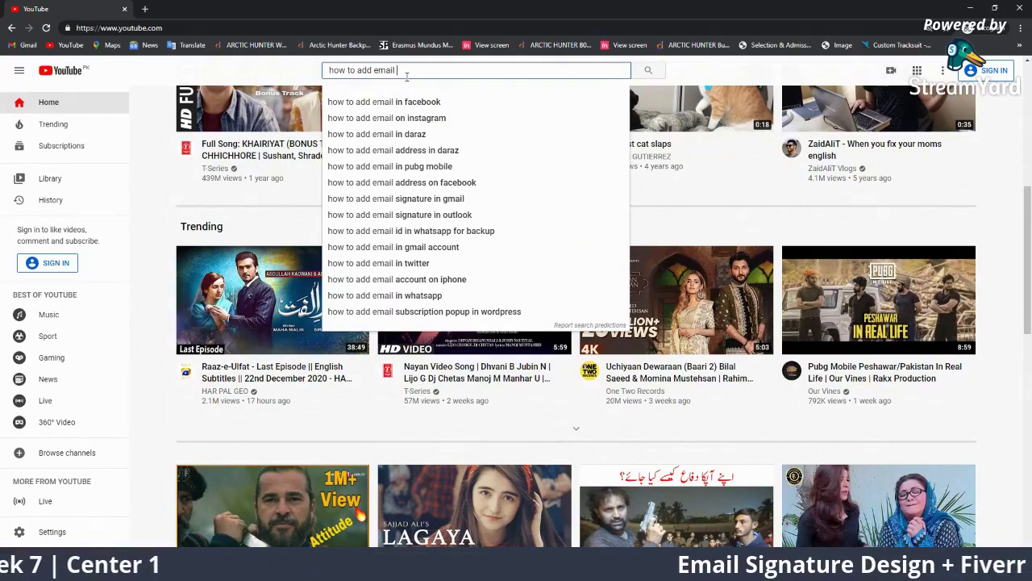
{"action": "type", "text": " sign"}
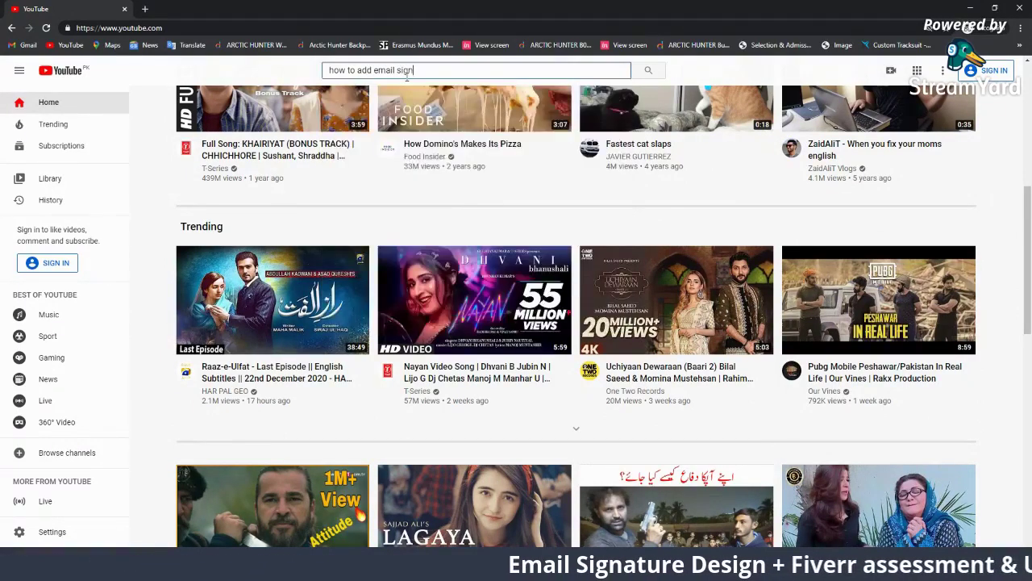
{"action": "type", "text": "ature"}
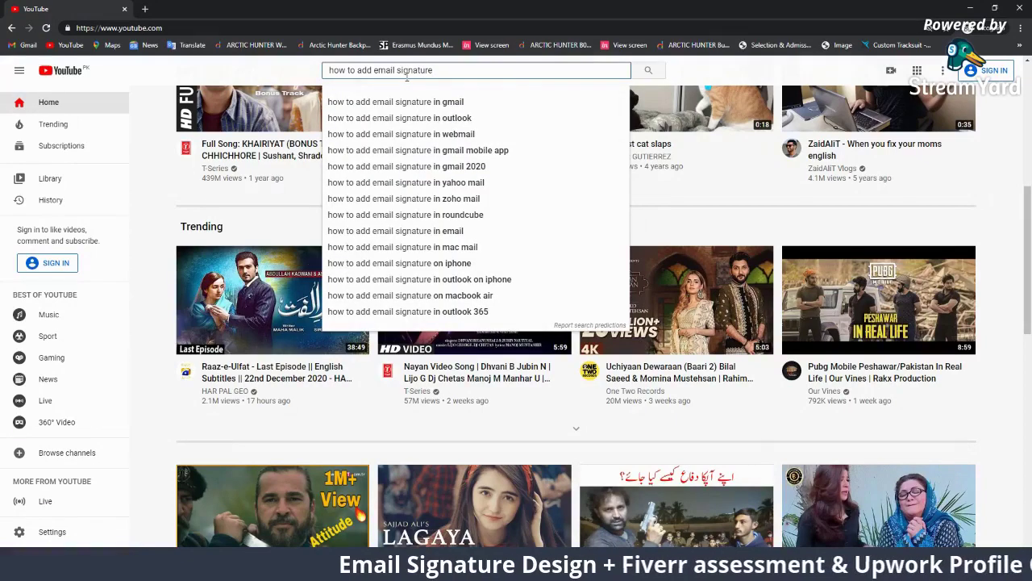
{"action": "key", "text": "Down"}
{"action": "key", "text": "Return"}
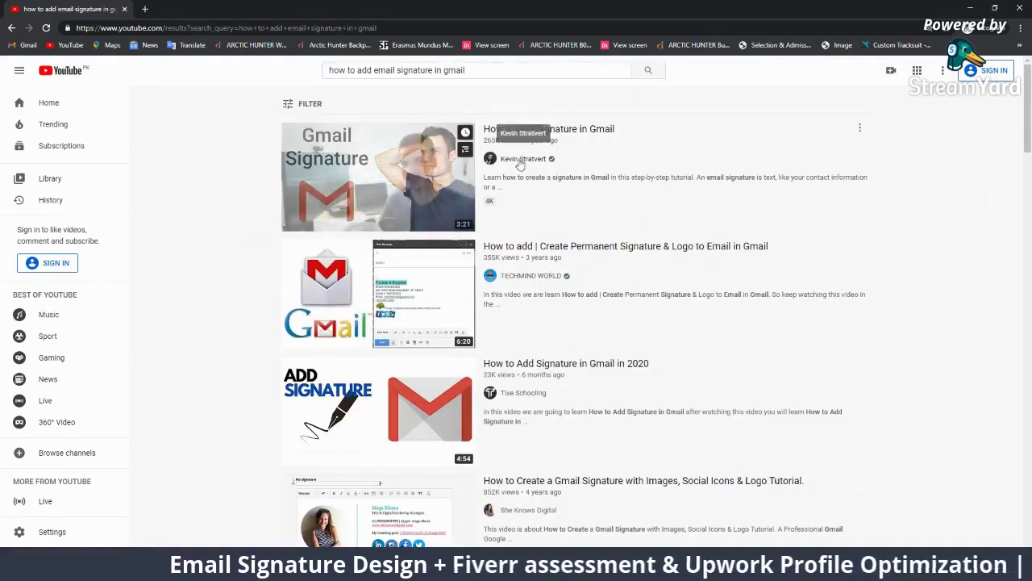
Step: Open the 'How to Design a Custom Email Signature in Gmail' video from the results and pause it
{"action": "scroll", "coordinate": [533, 302], "scroll_direction": "down", "scroll_amount": 3}
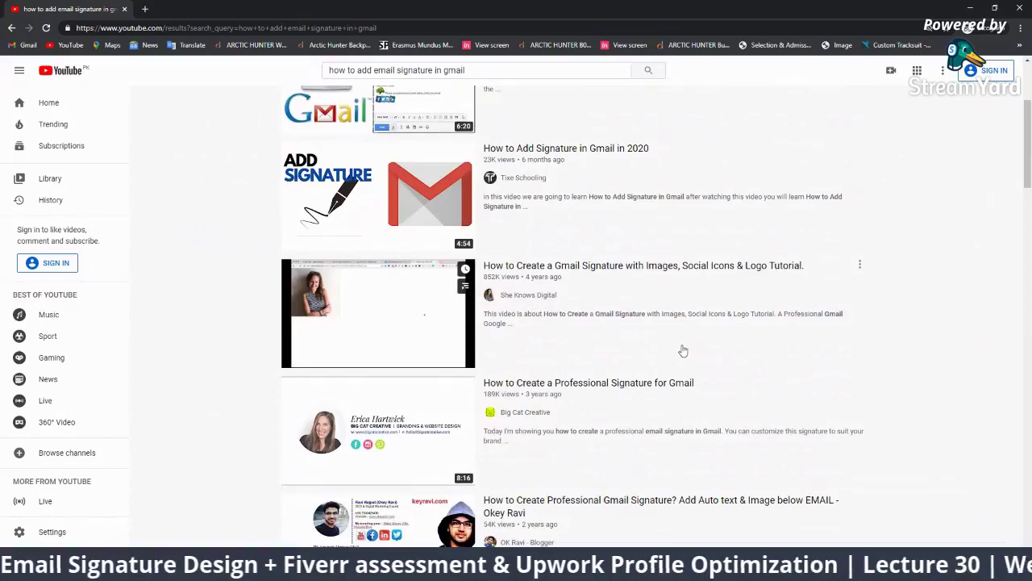
{"action": "scroll", "coordinate": [682, 351], "scroll_direction": "up", "scroll_amount": 2}
{"action": "scroll", "coordinate": [417, 209], "scroll_direction": "up", "scroll_amount": 1}
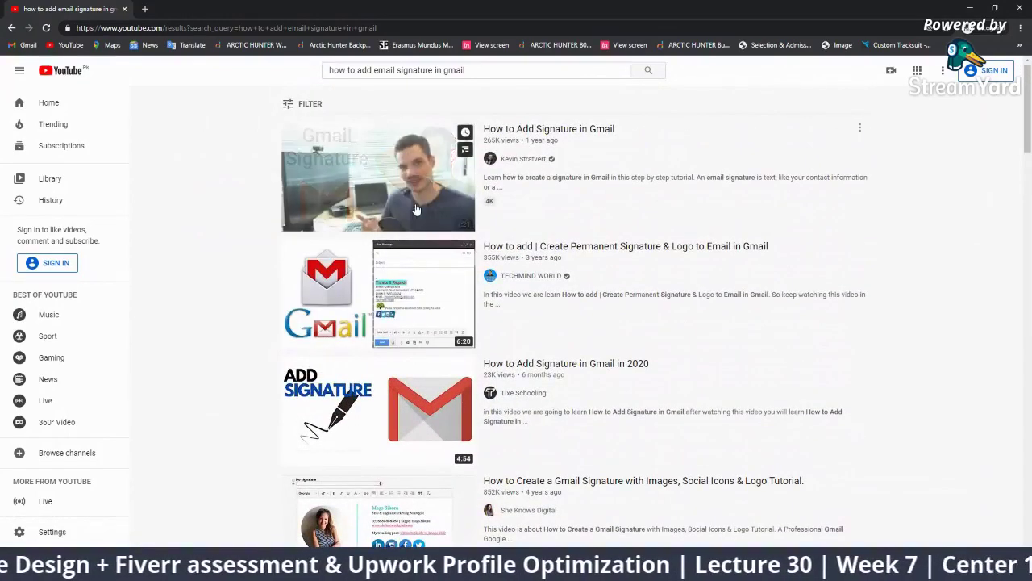
{"action": "scroll", "coordinate": [439, 425], "scroll_direction": "down", "scroll_amount": 3}
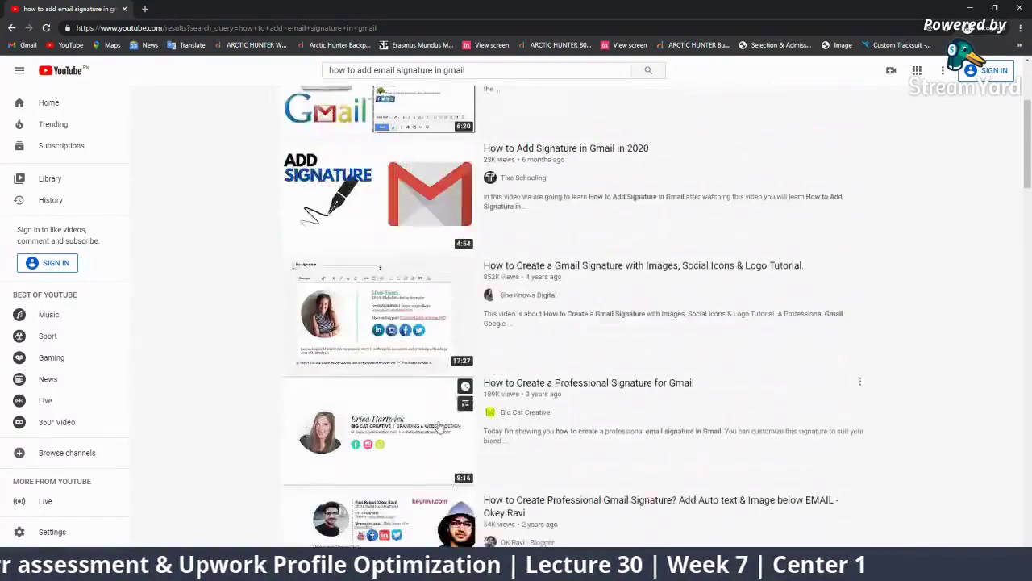
{"action": "scroll", "coordinate": [484, 448], "scroll_direction": "down", "scroll_amount": 3}
{"action": "scroll", "coordinate": [549, 475], "scroll_direction": "down", "scroll_amount": 1}
{"action": "scroll", "coordinate": [585, 480], "scroll_direction": "down", "scroll_amount": 3}
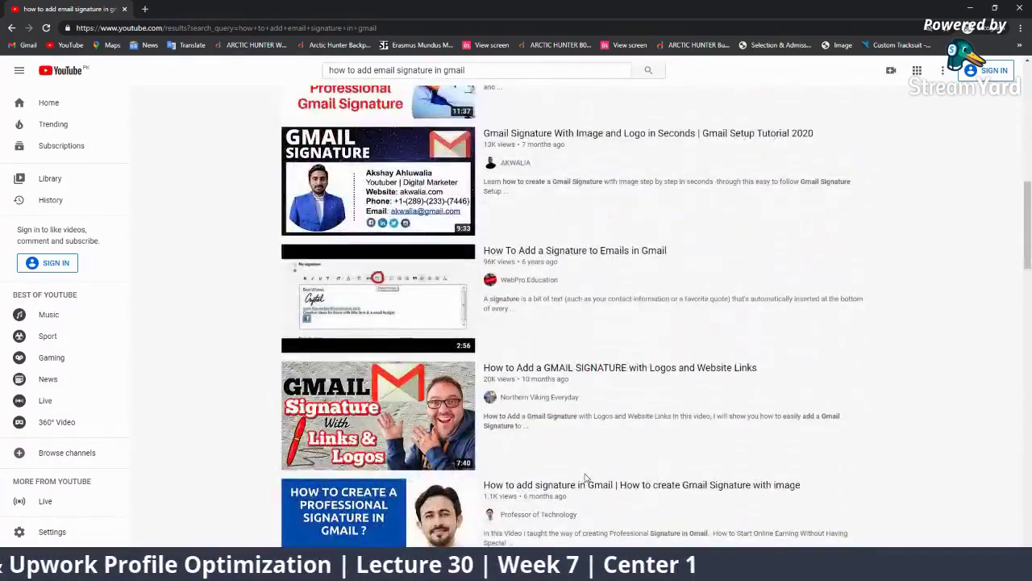
{"action": "scroll", "coordinate": [586, 478], "scroll_direction": "down", "scroll_amount": 5}
{"action": "scroll", "coordinate": [611, 470], "scroll_direction": "down", "scroll_amount": 2}
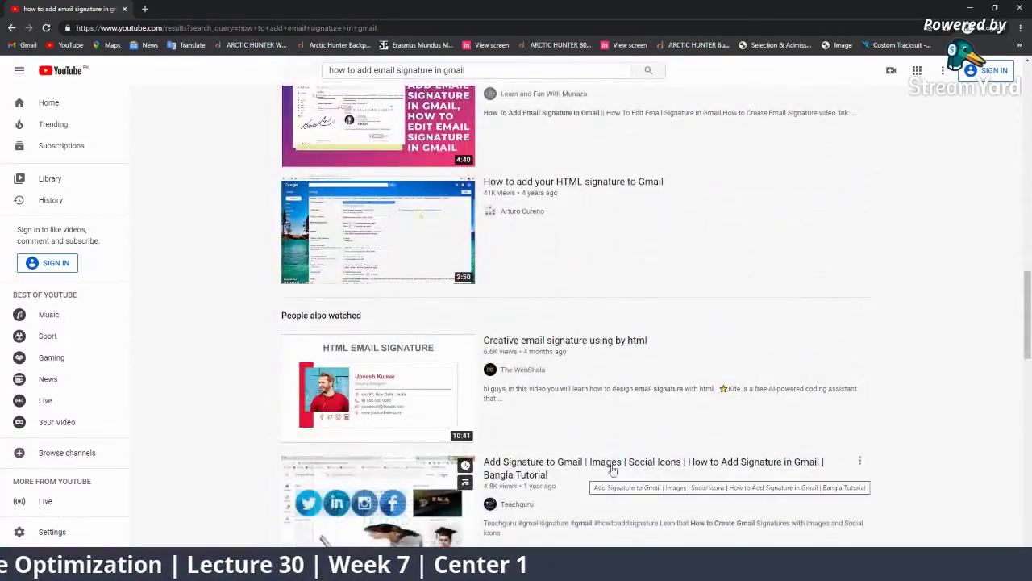
{"action": "scroll", "coordinate": [737, 456], "scroll_direction": "down", "scroll_amount": 1}
{"action": "scroll", "coordinate": [737, 457], "scroll_direction": "down", "scroll_amount": 2}
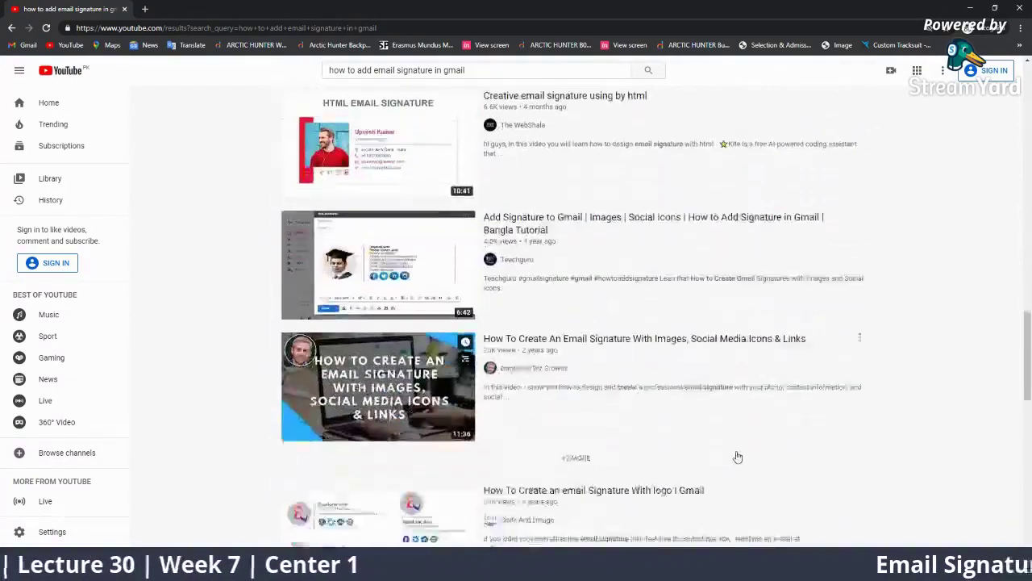
{"action": "scroll", "coordinate": [737, 456], "scroll_direction": "down", "scroll_amount": 3}
{"action": "scroll", "coordinate": [738, 455], "scroll_direction": "down", "scroll_amount": 2}
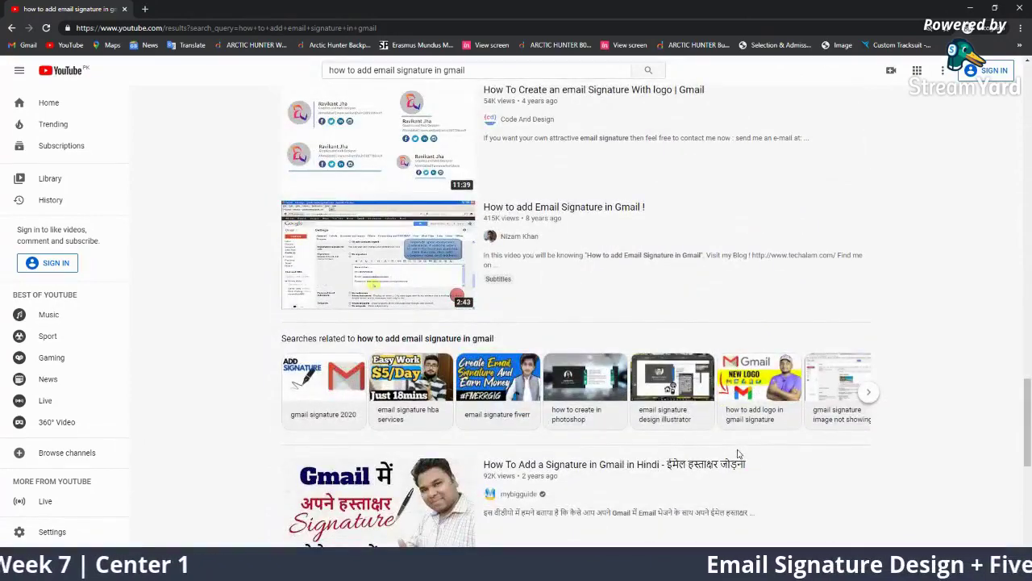
{"action": "mouse_move", "coordinate": [377, 254]}
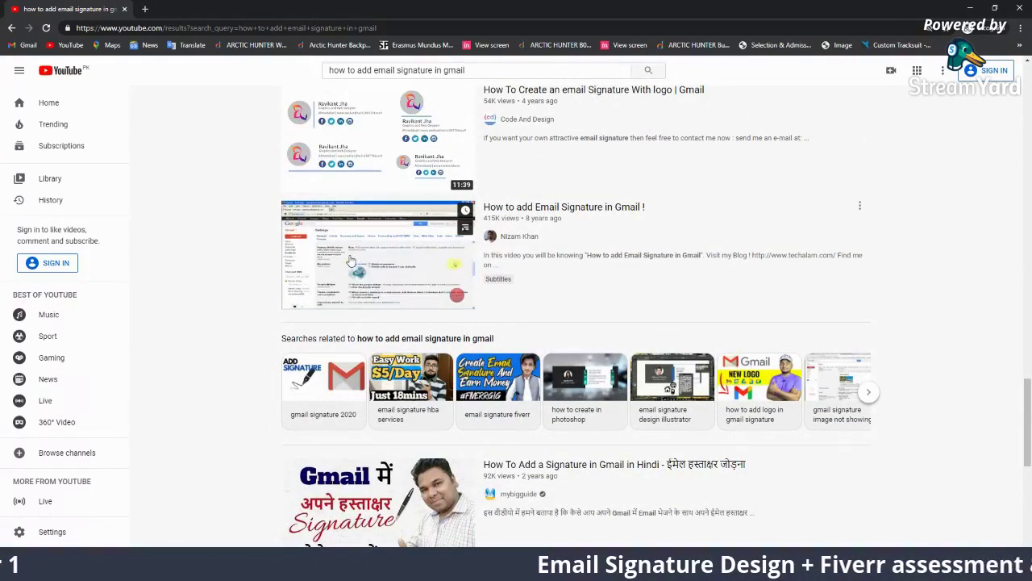
{"action": "scroll", "coordinate": [514, 331], "scroll_direction": "down", "scroll_amount": 3}
{"action": "scroll", "coordinate": [523, 363], "scroll_direction": "down", "scroll_amount": 3}
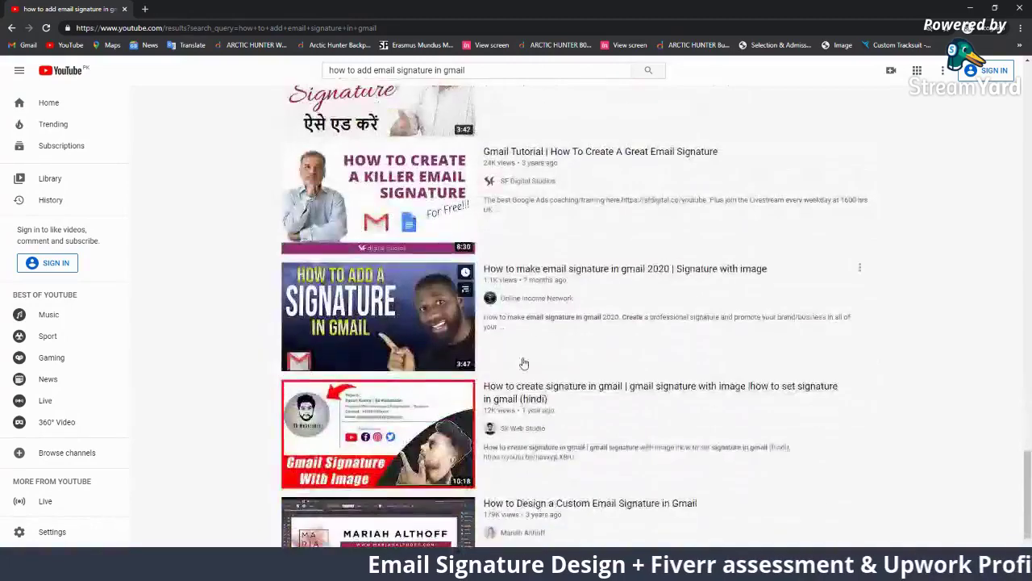
{"action": "scroll", "coordinate": [523, 363], "scroll_direction": "down", "scroll_amount": 2}
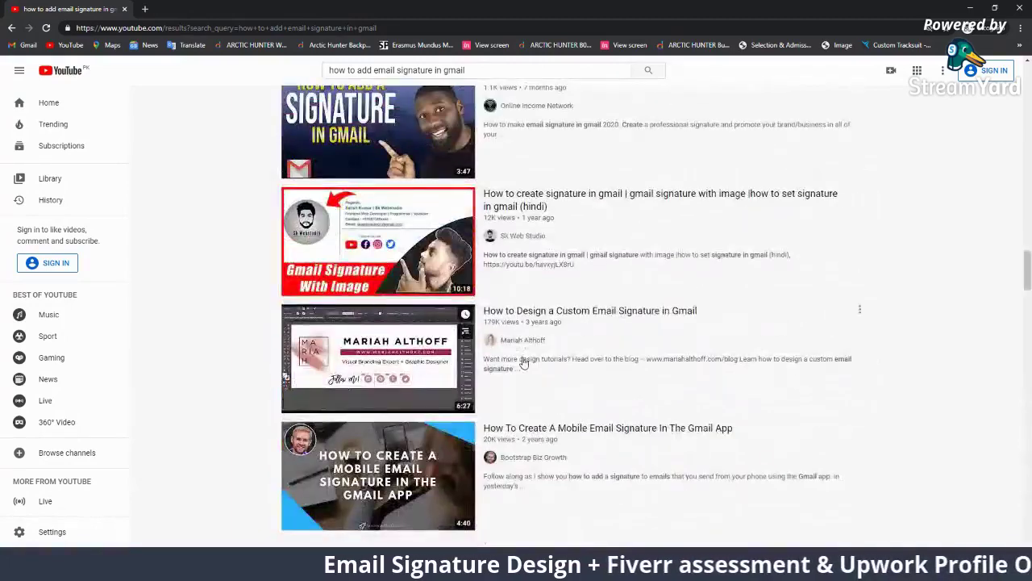
{"action": "left_click", "coordinate": [386, 349]}
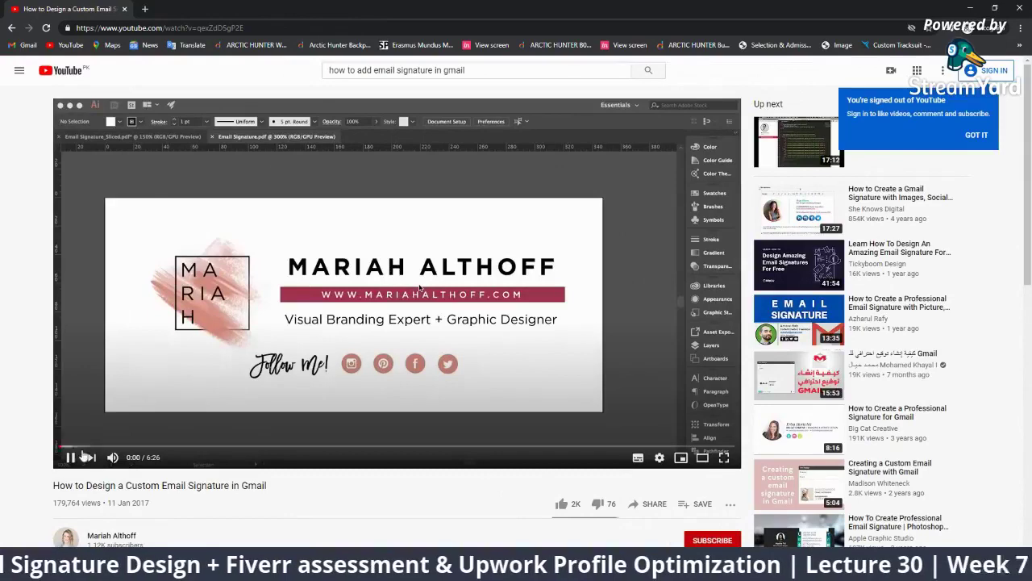
{"action": "left_click", "coordinate": [84, 457]}
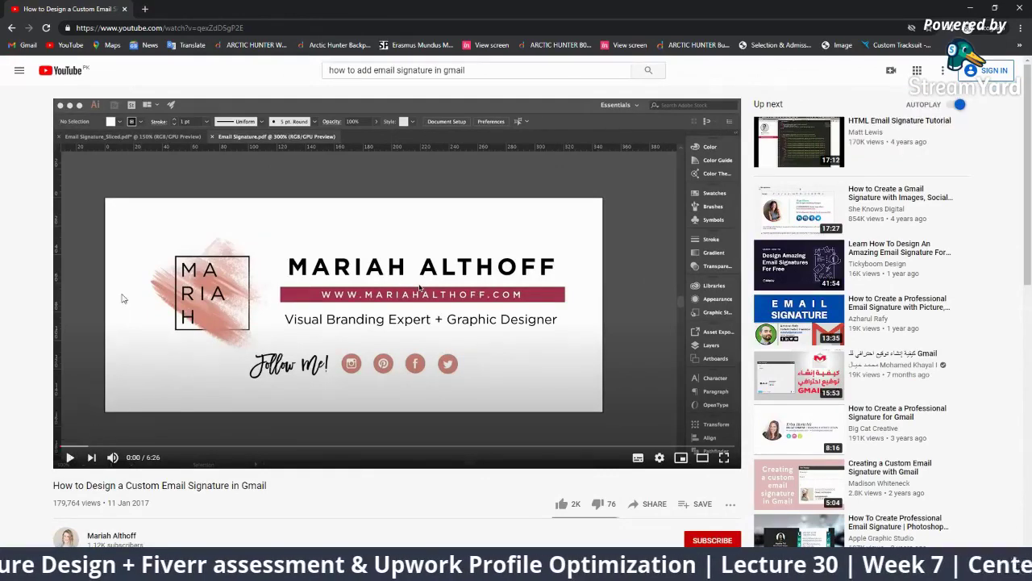
Step: Return to StreamYard, stop the camera, and briefly show a viewer's slicing question
{"action": "left_click", "coordinate": [971, 7]}
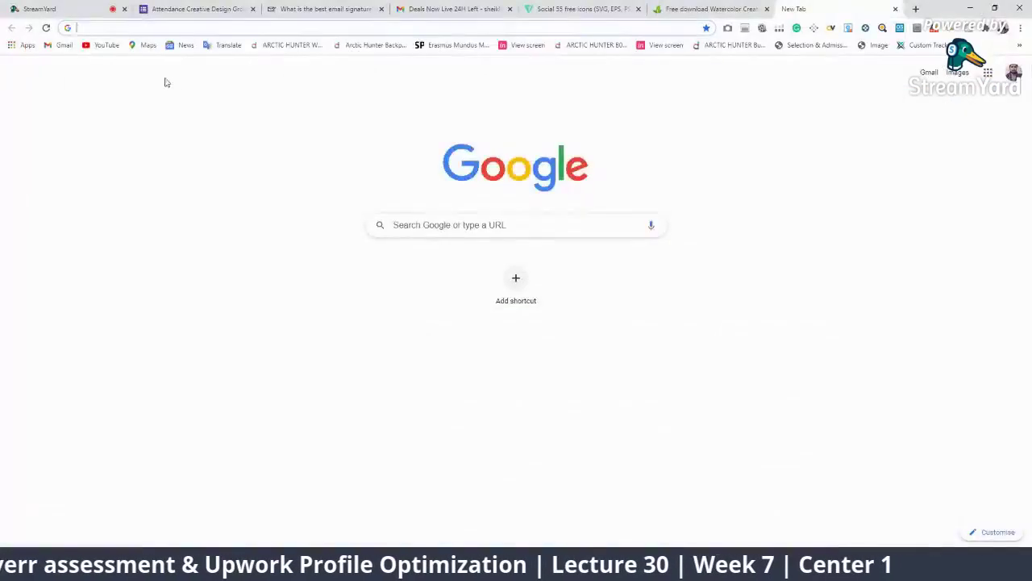
{"action": "left_click", "coordinate": [49, 9]}
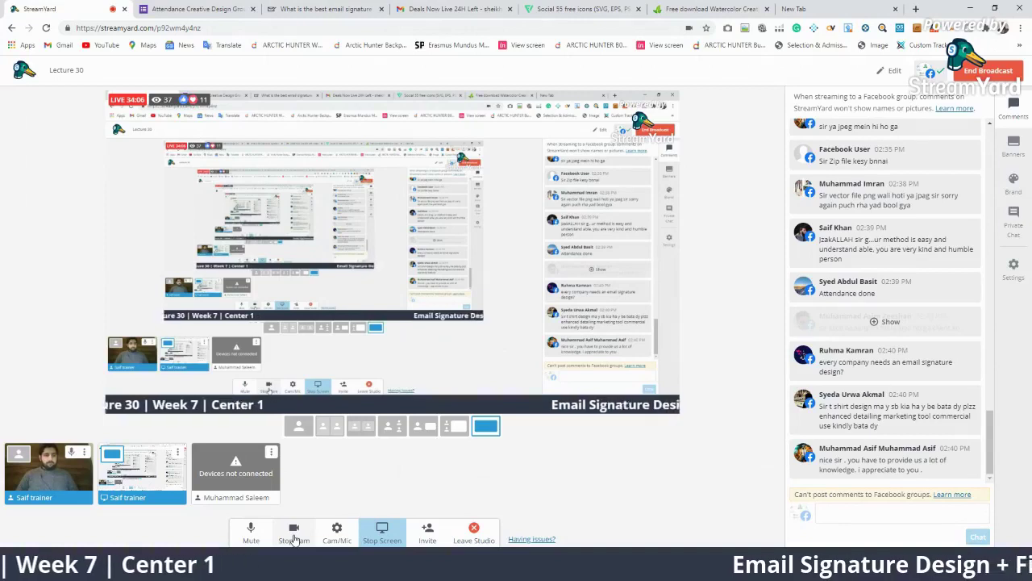
{"action": "left_click", "coordinate": [294, 535]}
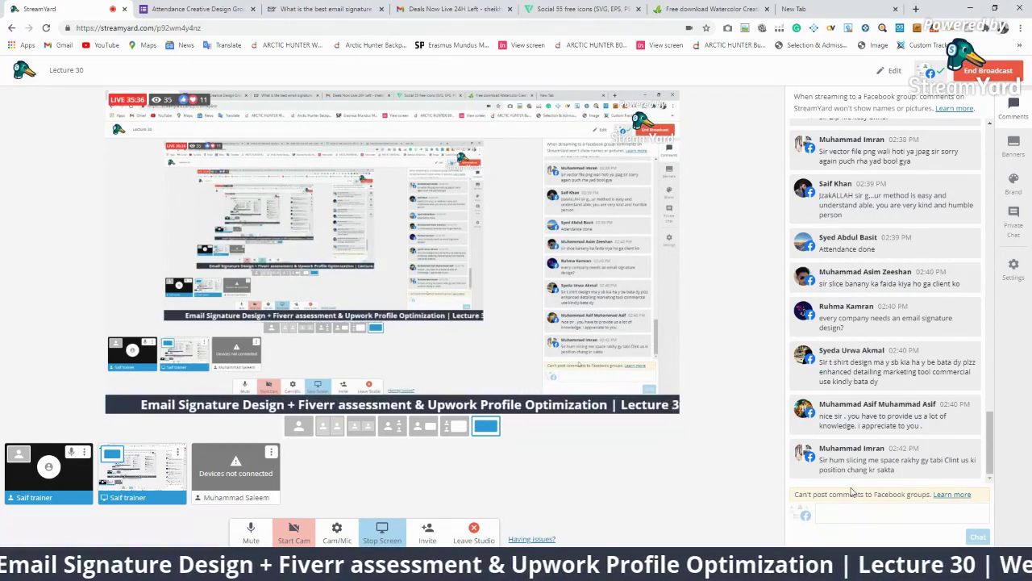
{"action": "left_click", "coordinate": [898, 456]}
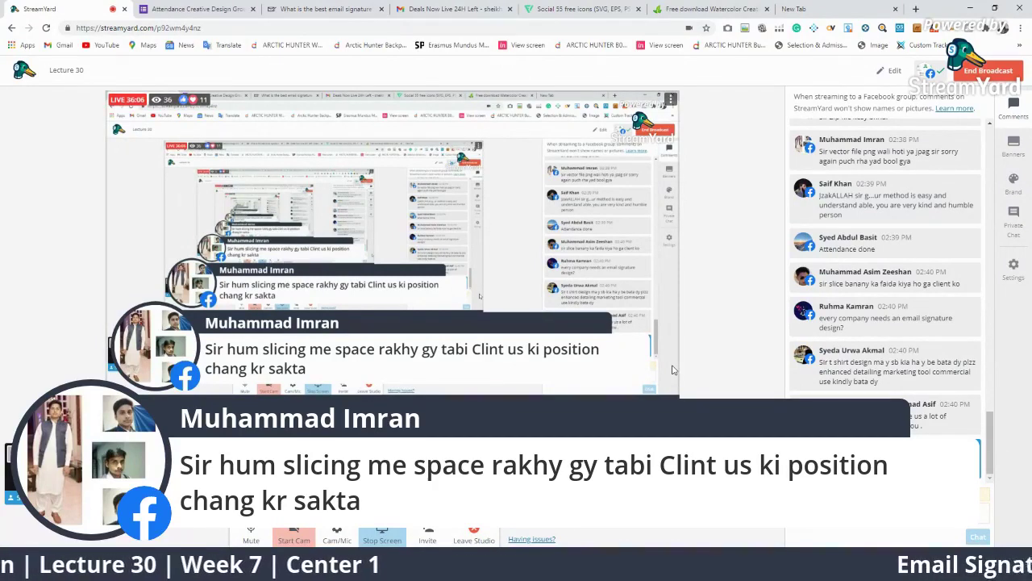
{"action": "left_click", "coordinate": [887, 458]}
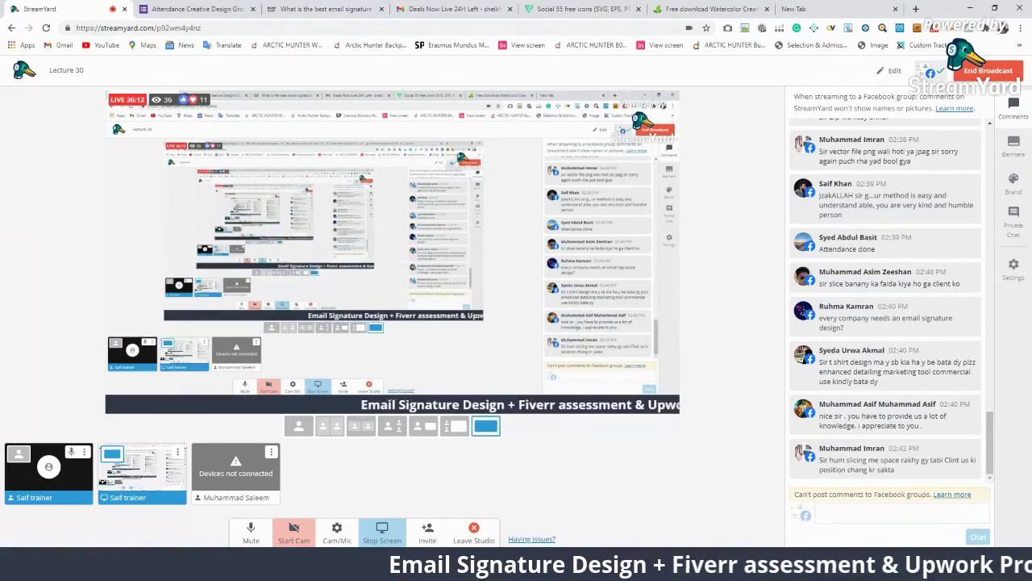
Step: Scroll through the 'Deals Now Live 24H Left' Gmail email, then move to a blank new tab
{"action": "left_click", "coordinate": [701, 9]}
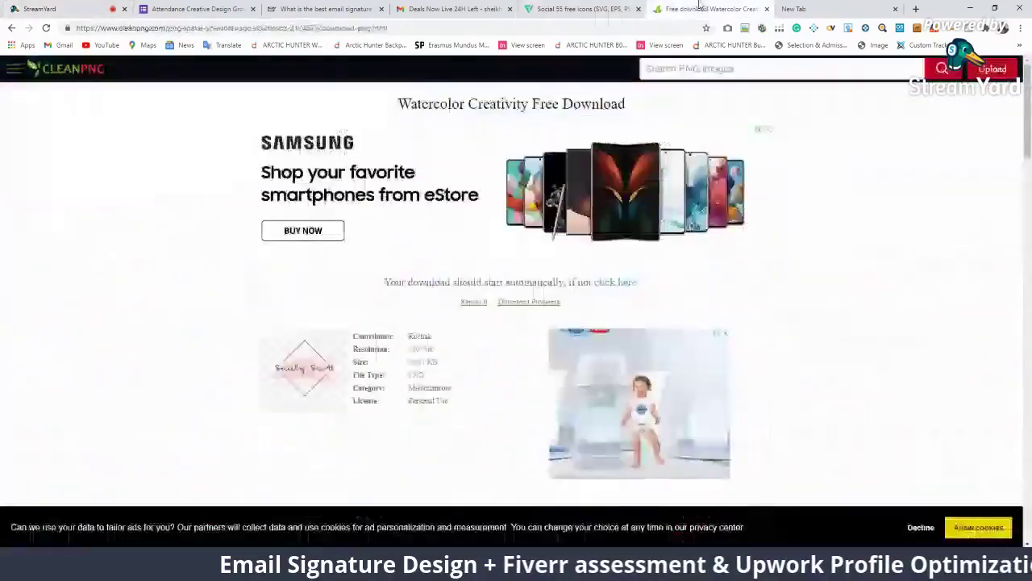
{"action": "left_click", "coordinate": [440, 9]}
{"action": "left_click", "coordinate": [327, 9]}
{"action": "left_click", "coordinate": [452, 9]}
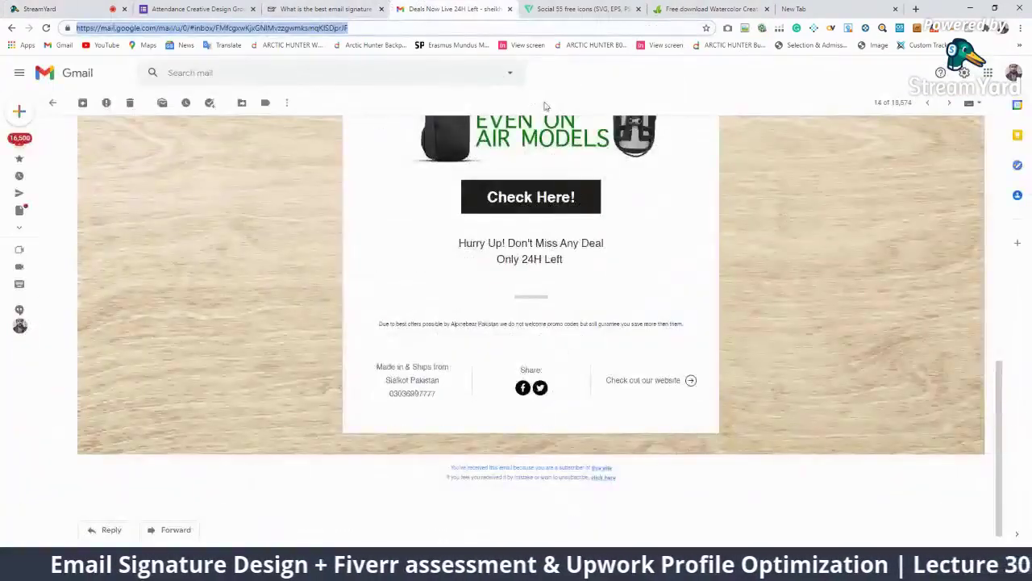
{"action": "scroll", "coordinate": [592, 232], "scroll_direction": "up", "scroll_amount": 2}
{"action": "scroll", "coordinate": [592, 232], "scroll_direction": "up", "scroll_amount": 5}
{"action": "scroll", "coordinate": [571, 280], "scroll_direction": "up", "scroll_amount": 2}
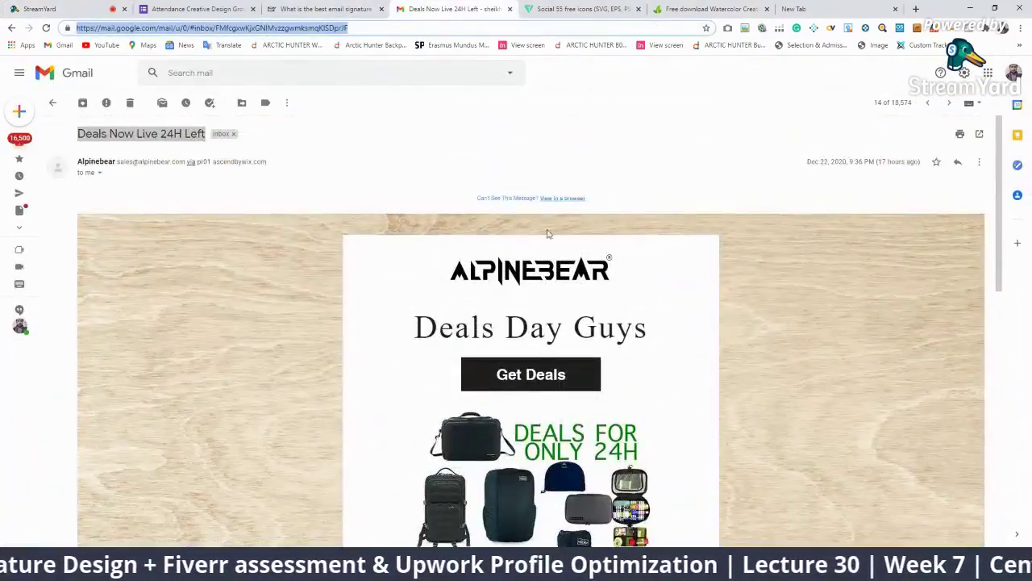
{"action": "scroll", "coordinate": [571, 280], "scroll_direction": "down", "scroll_amount": 2}
{"action": "scroll", "coordinate": [548, 274], "scroll_direction": "down", "scroll_amount": 3}
{"action": "scroll", "coordinate": [502, 272], "scroll_direction": "down", "scroll_amount": 4}
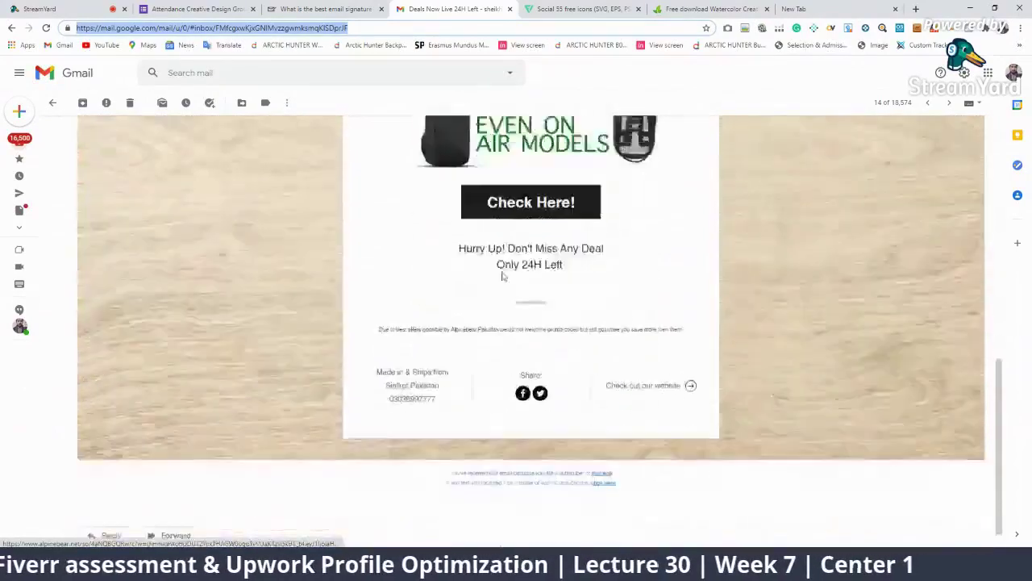
{"action": "left_click", "coordinate": [791, 8]}
{"action": "left_click", "coordinate": [537, 27]}
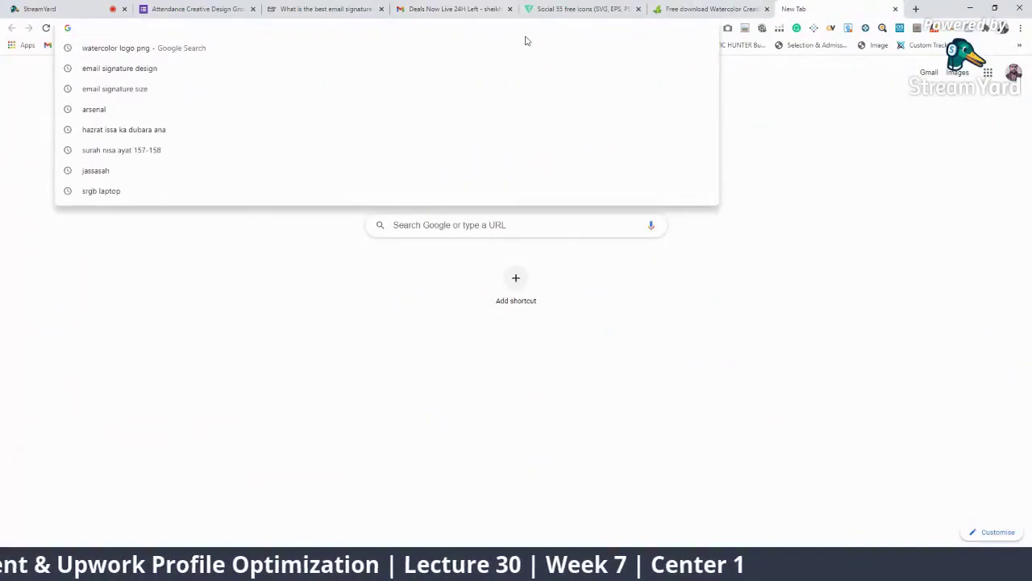
Step: Search Google for 'email newsletter design size'
{"action": "type", "text": "email design "}
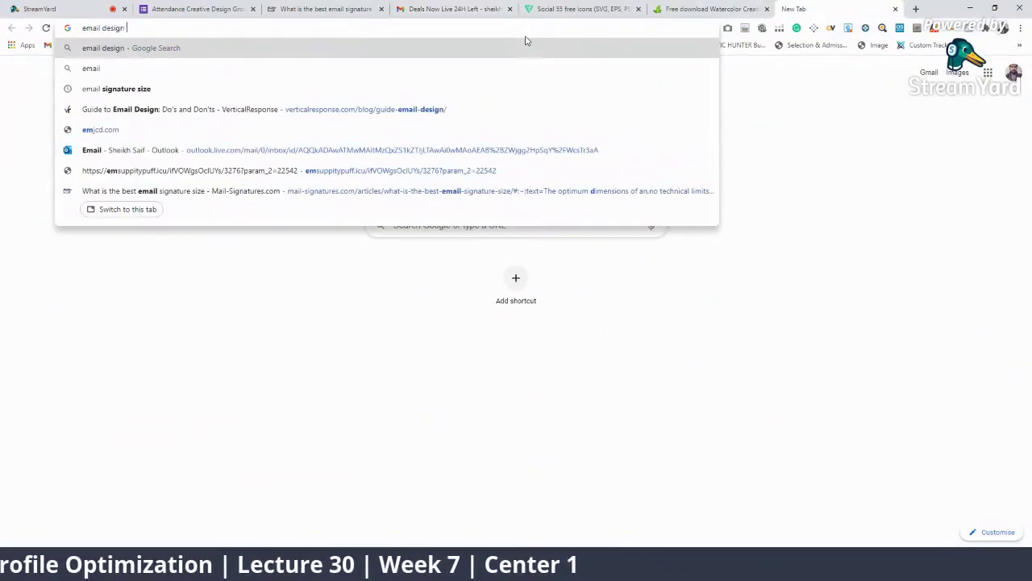
{"action": "type", "text": "szi"}
{"action": "key", "text": "BackSpace"}
{"action": "key", "text": "BackSpace"}
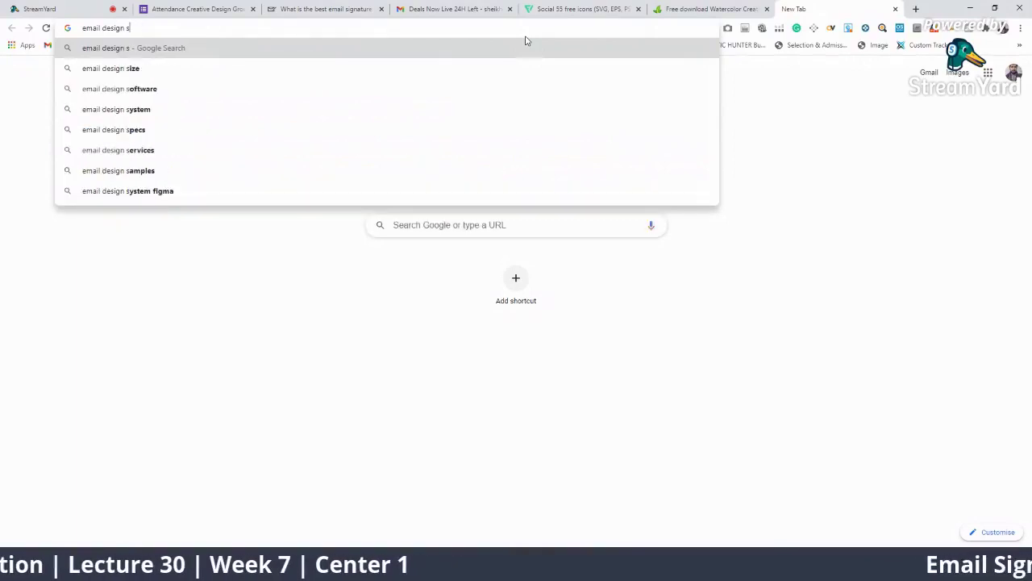
{"action": "type", "text": "ize"}
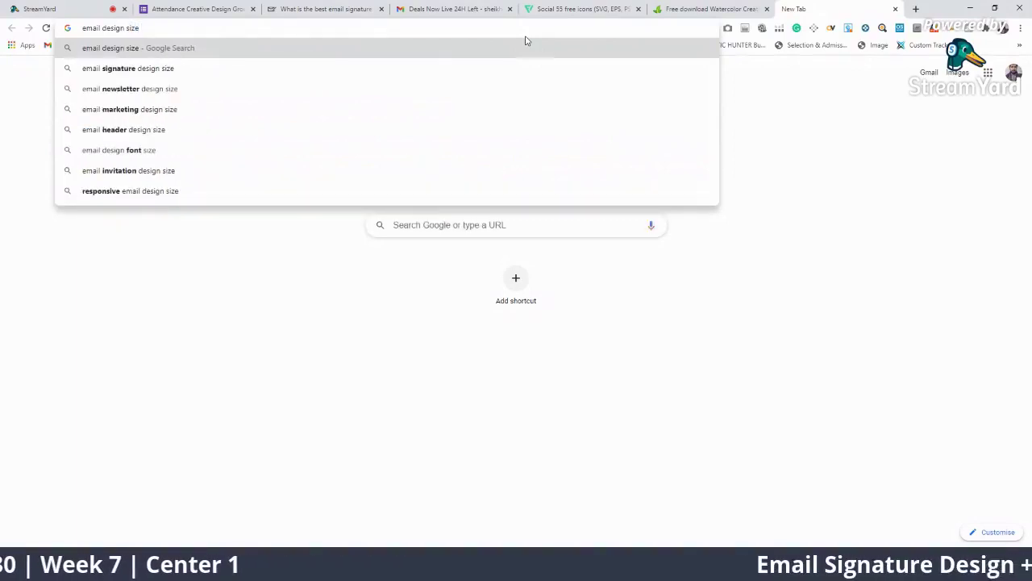
{"action": "key", "text": "Down"}
{"action": "key", "text": "Down"}
{"action": "key", "text": "Return"}
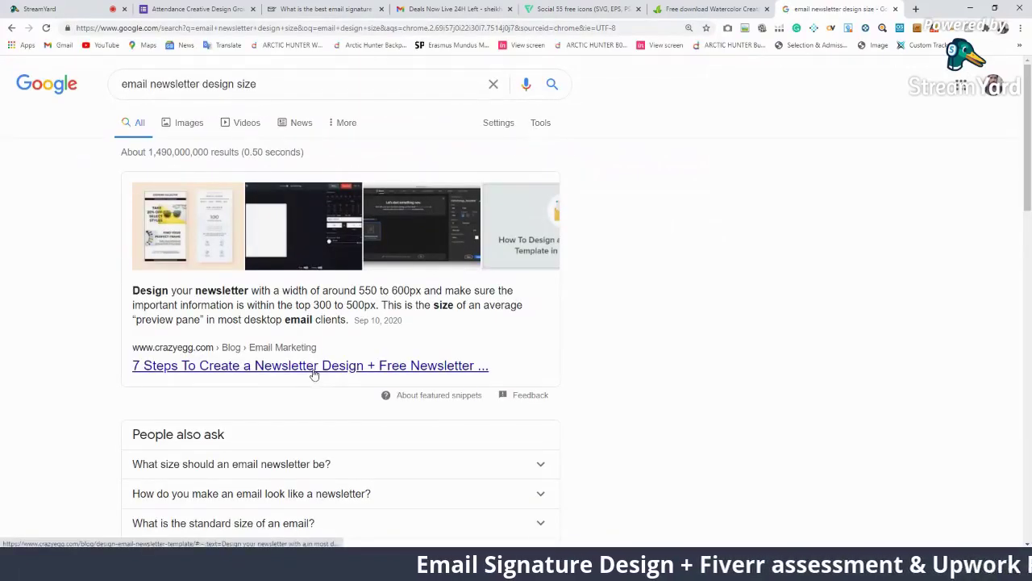
Step: Open the crazyegg newsletter-design result in a new tab and read down through it
{"action": "right_click", "coordinate": [246, 364]}
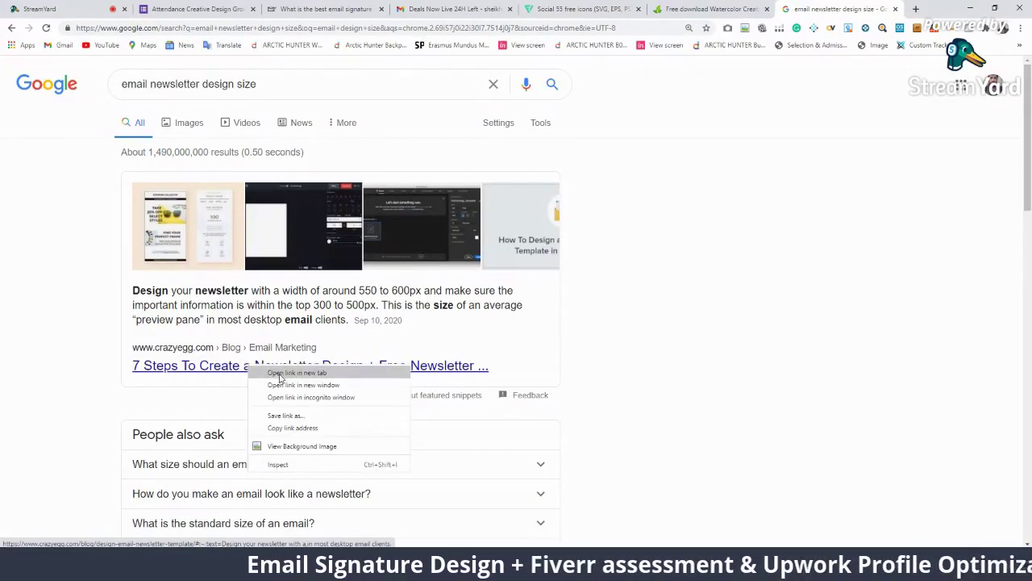
{"action": "left_click", "coordinate": [280, 374]}
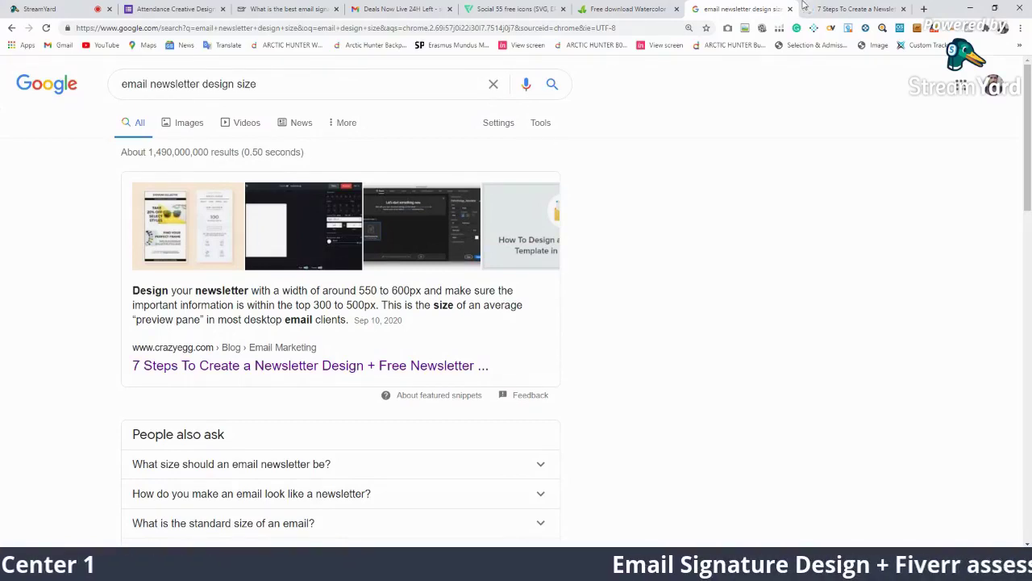
{"action": "left_click", "coordinate": [804, 7]}
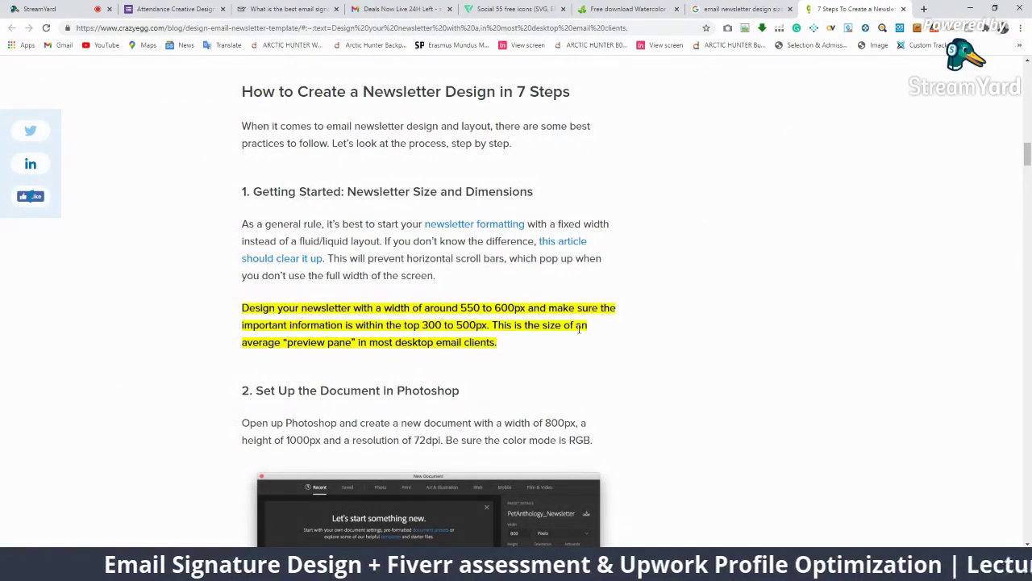
{"action": "scroll", "coordinate": [686, 270], "scroll_direction": "down", "scroll_amount": 1}
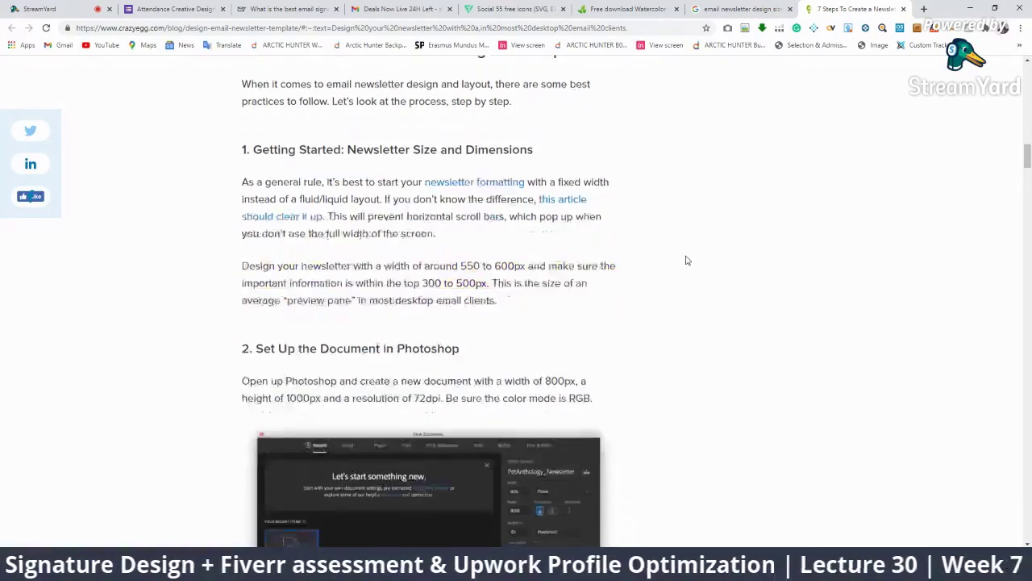
{"action": "scroll", "coordinate": [686, 274], "scroll_direction": "down", "scroll_amount": 2}
{"action": "scroll", "coordinate": [689, 292], "scroll_direction": "down", "scroll_amount": 4}
{"action": "scroll", "coordinate": [690, 292], "scroll_direction": "up", "scroll_amount": 1}
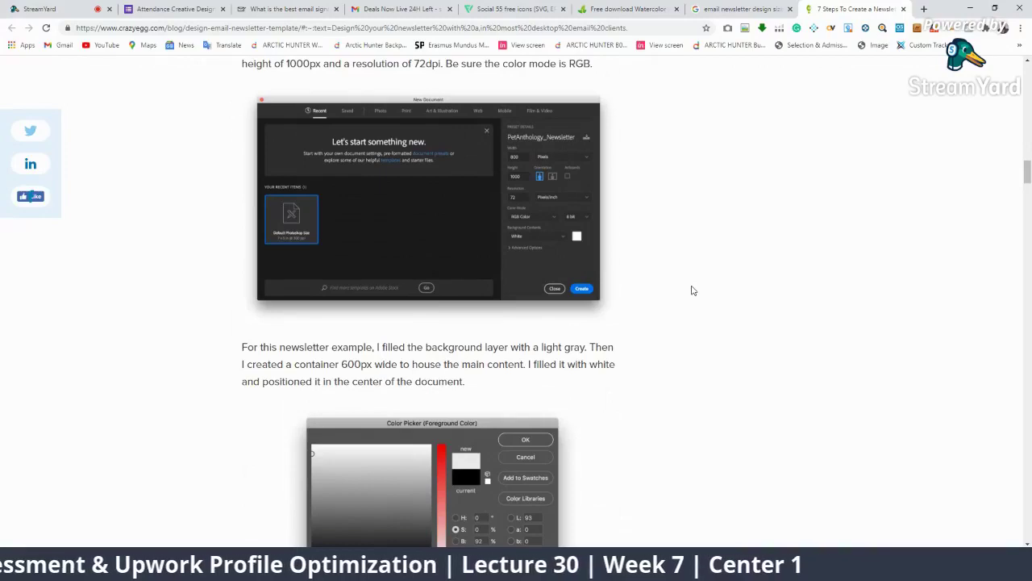
{"action": "scroll", "coordinate": [691, 291], "scroll_direction": "up", "scroll_amount": 1}
{"action": "scroll", "coordinate": [691, 290], "scroll_direction": "down", "scroll_amount": 3}
{"action": "scroll", "coordinate": [691, 290], "scroll_direction": "down", "scroll_amount": 3}
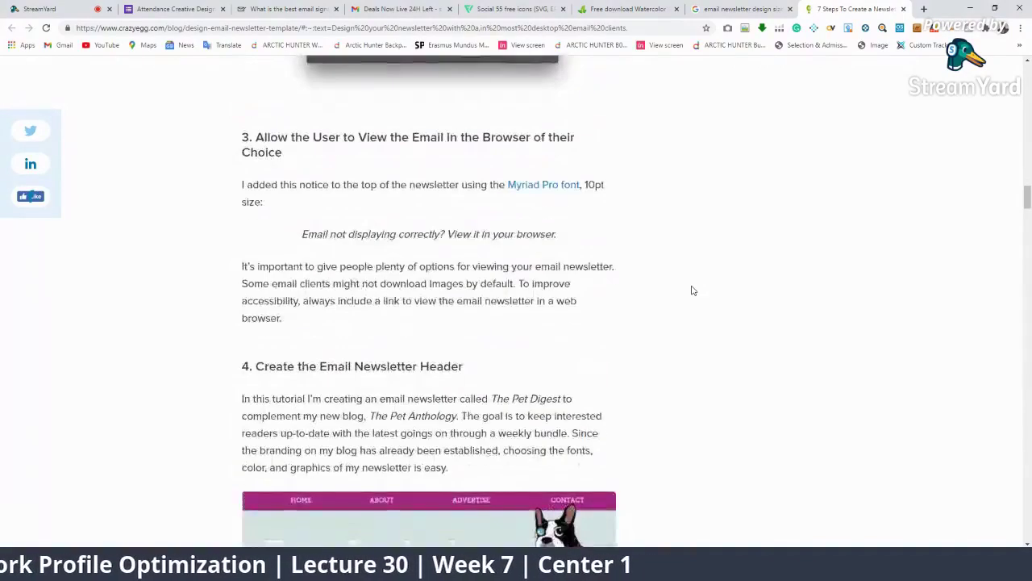
{"action": "scroll", "coordinate": [692, 290], "scroll_direction": "down", "scroll_amount": 3}
{"action": "scroll", "coordinate": [692, 291], "scroll_direction": "down", "scroll_amount": 3}
{"action": "scroll", "coordinate": [691, 291], "scroll_direction": "down", "scroll_amount": 3}
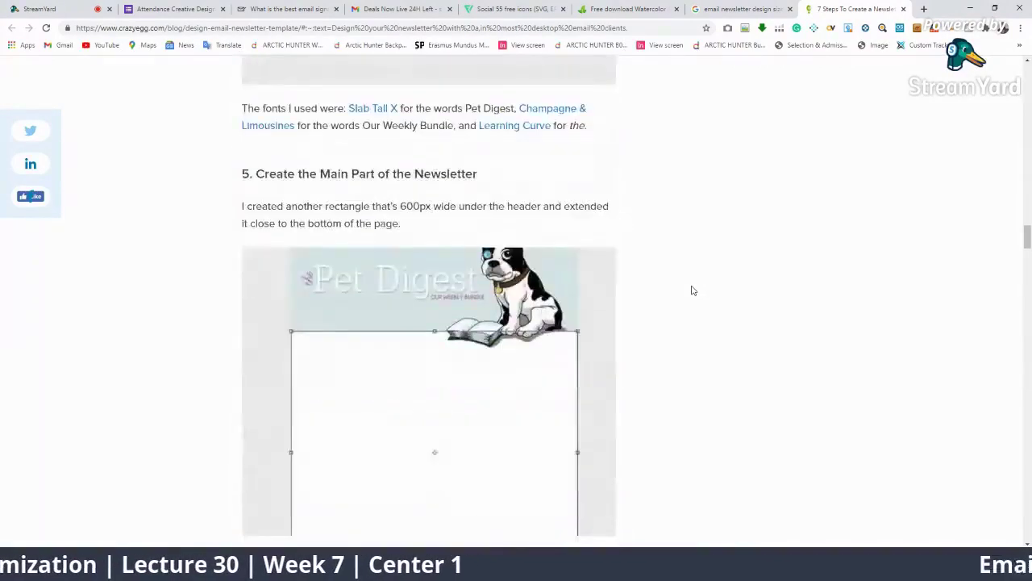
{"action": "scroll", "coordinate": [691, 290], "scroll_direction": "down", "scroll_amount": 3}
{"action": "scroll", "coordinate": [692, 290], "scroll_direction": "down", "scroll_amount": 4}
{"action": "scroll", "coordinate": [691, 290], "scroll_direction": "down", "scroll_amount": 5}
{"action": "scroll", "coordinate": [691, 290], "scroll_direction": "down", "scroll_amount": 4}
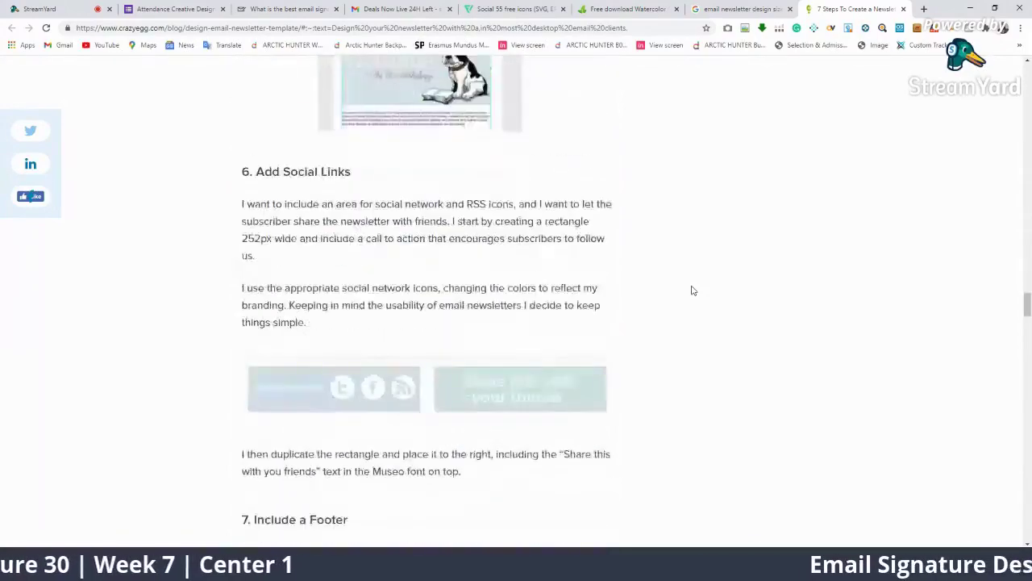
{"action": "scroll", "coordinate": [691, 291], "scroll_direction": "down", "scroll_amount": 3}
{"action": "scroll", "coordinate": [691, 290], "scroll_direction": "down", "scroll_amount": 3}
{"action": "scroll", "coordinate": [691, 291], "scroll_direction": "down", "scroll_amount": 4}
Step: Scroll back to the top of the crazyegg article and return to the Google results
{"action": "scroll", "coordinate": [570, 318], "scroll_direction": "up", "scroll_amount": 6}
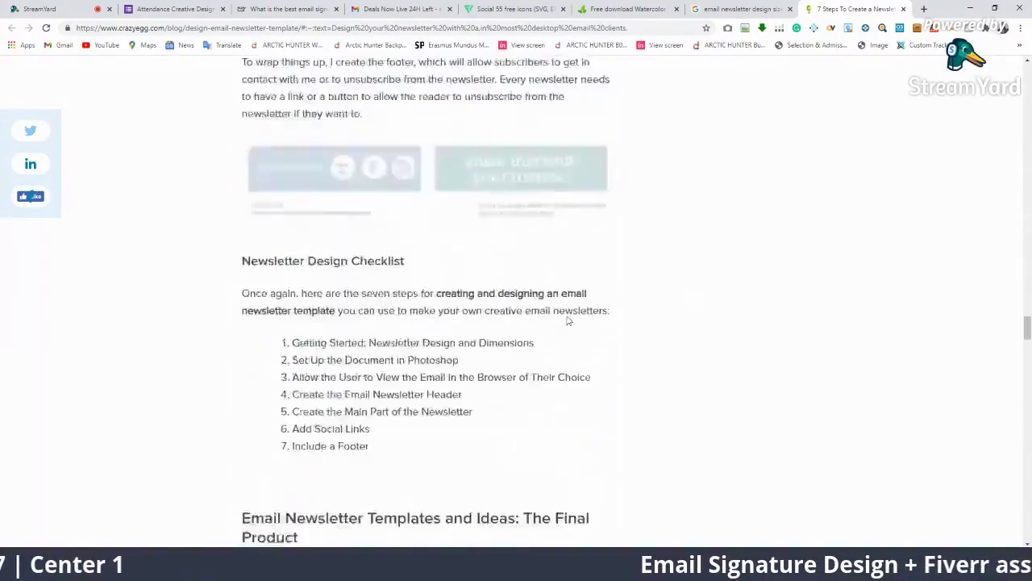
{"action": "scroll", "coordinate": [583, 320], "scroll_direction": "up", "scroll_amount": 2}
{"action": "scroll", "coordinate": [585, 324], "scroll_direction": "up", "scroll_amount": 3}
{"action": "scroll", "coordinate": [583, 325], "scroll_direction": "up", "scroll_amount": 2}
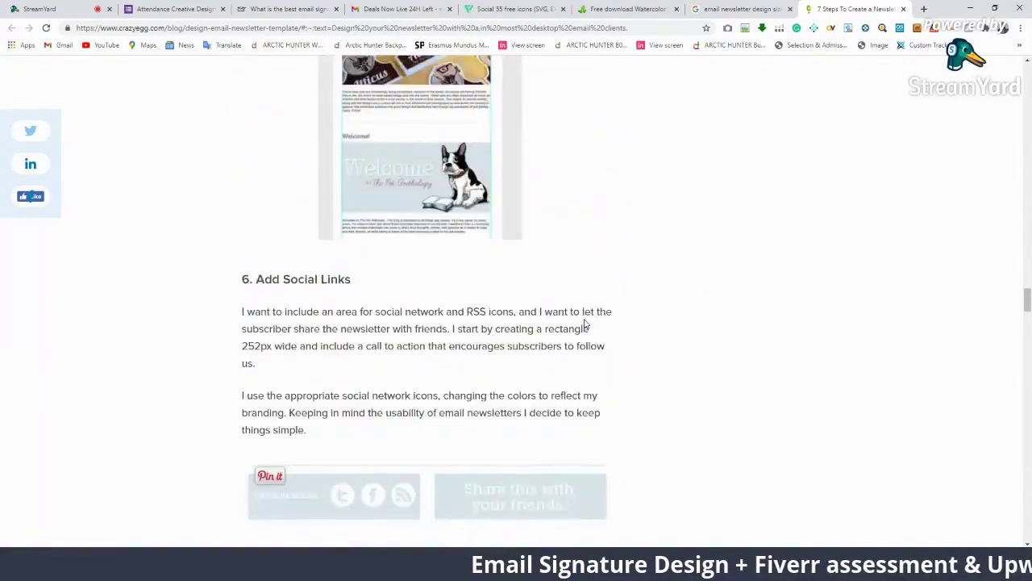
{"action": "scroll", "coordinate": [584, 324], "scroll_direction": "up", "scroll_amount": 5}
{"action": "scroll", "coordinate": [593, 323], "scroll_direction": "up", "scroll_amount": 4}
{"action": "scroll", "coordinate": [597, 323], "scroll_direction": "up", "scroll_amount": 2}
{"action": "scroll", "coordinate": [725, 363], "scroll_direction": "up", "scroll_amount": 3}
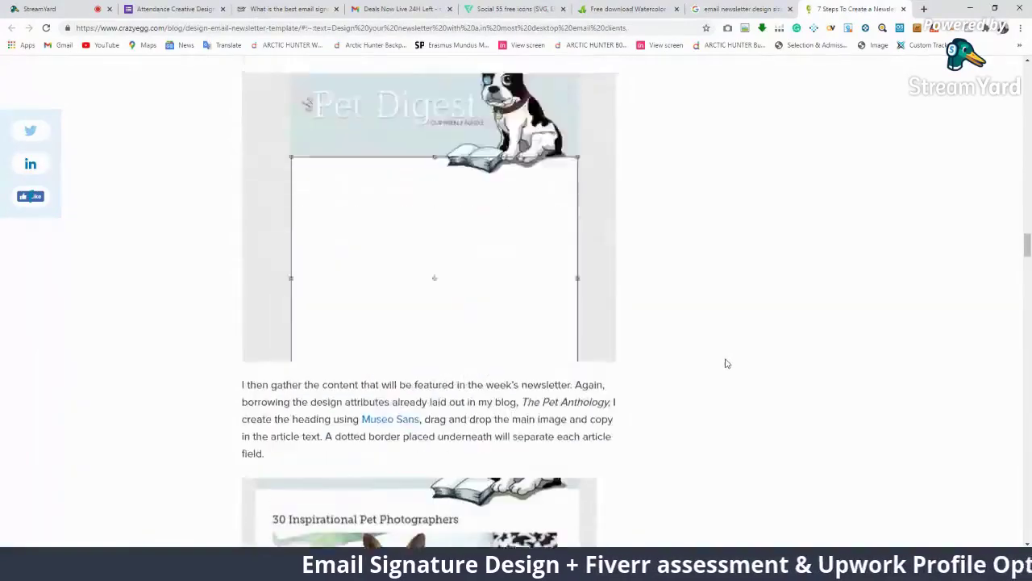
{"action": "scroll", "coordinate": [725, 363], "scroll_direction": "up", "scroll_amount": 3}
{"action": "scroll", "coordinate": [725, 363], "scroll_direction": "up", "scroll_amount": 1}
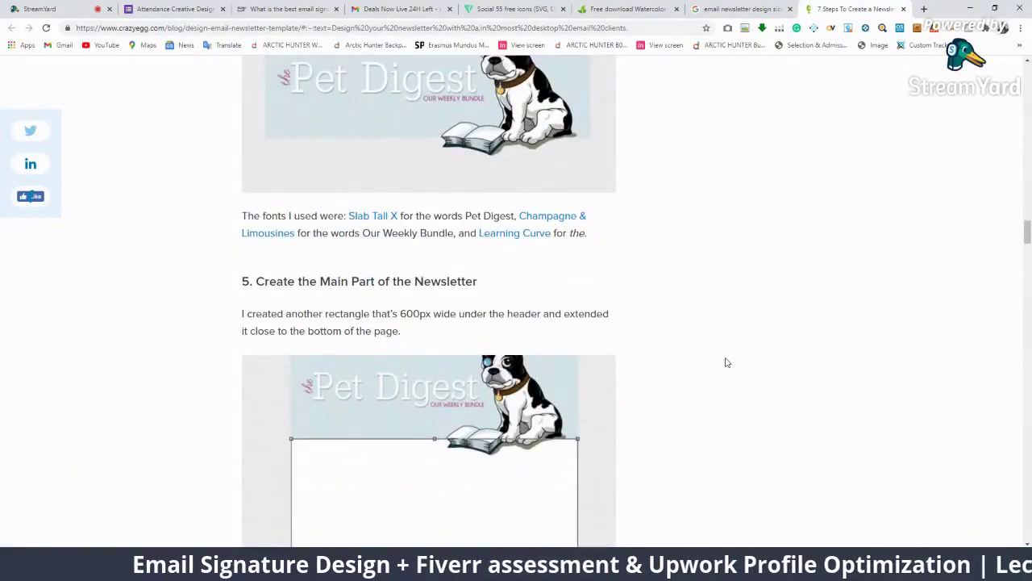
{"action": "scroll", "coordinate": [726, 363], "scroll_direction": "up", "scroll_amount": 3}
{"action": "scroll", "coordinate": [725, 363], "scroll_direction": "up", "scroll_amount": 3}
{"action": "scroll", "coordinate": [725, 363], "scroll_direction": "up", "scroll_amount": 1}
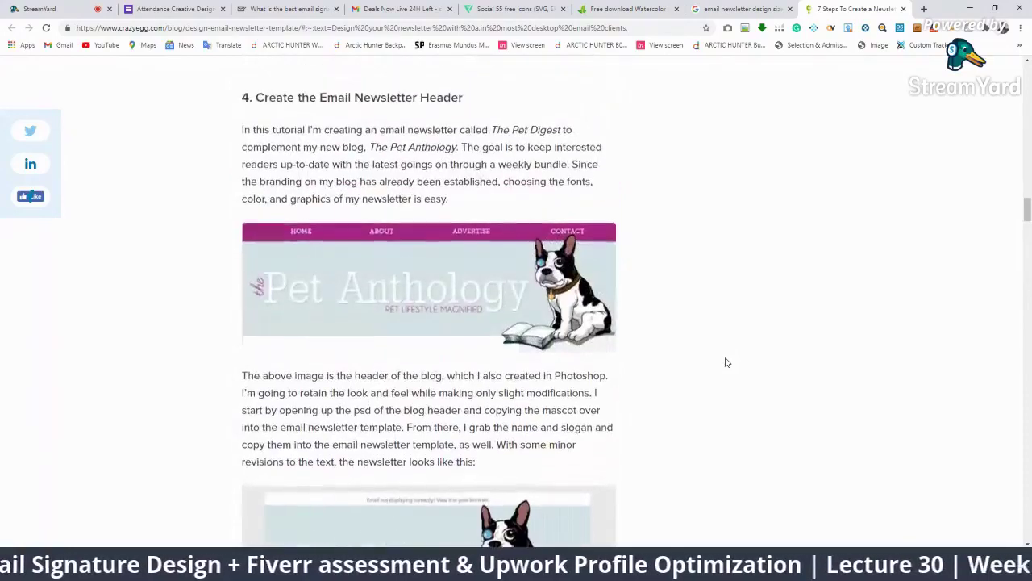
{"action": "scroll", "coordinate": [725, 363], "scroll_direction": "up", "scroll_amount": 2}
{"action": "scroll", "coordinate": [726, 362], "scroll_direction": "up", "scroll_amount": 4}
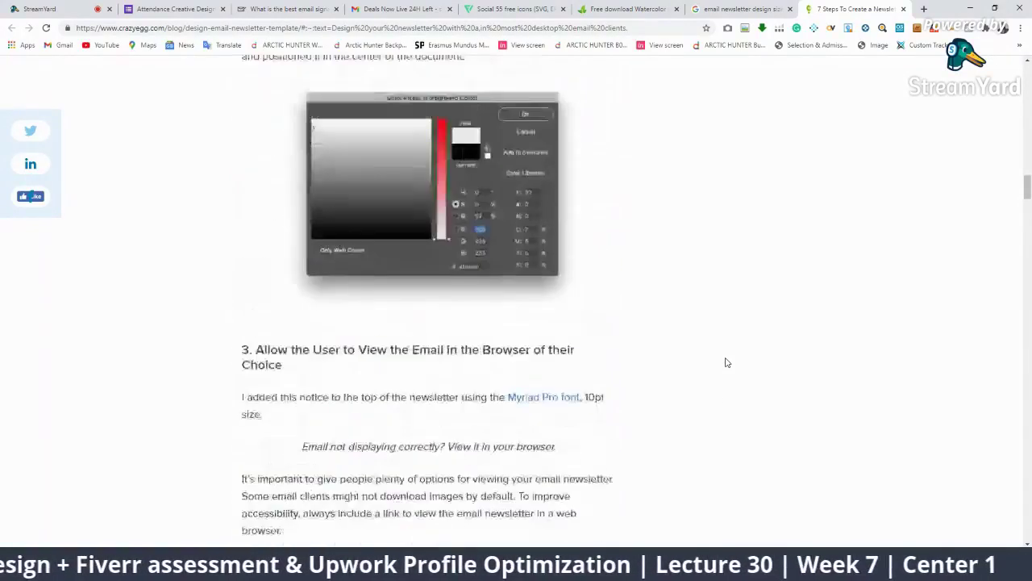
{"action": "scroll", "coordinate": [705, 364], "scroll_direction": "up", "scroll_amount": 2}
{"action": "scroll", "coordinate": [733, 202], "scroll_direction": "down", "scroll_amount": 2}
{"action": "key", "text": "ctrl+shift+Tab"}
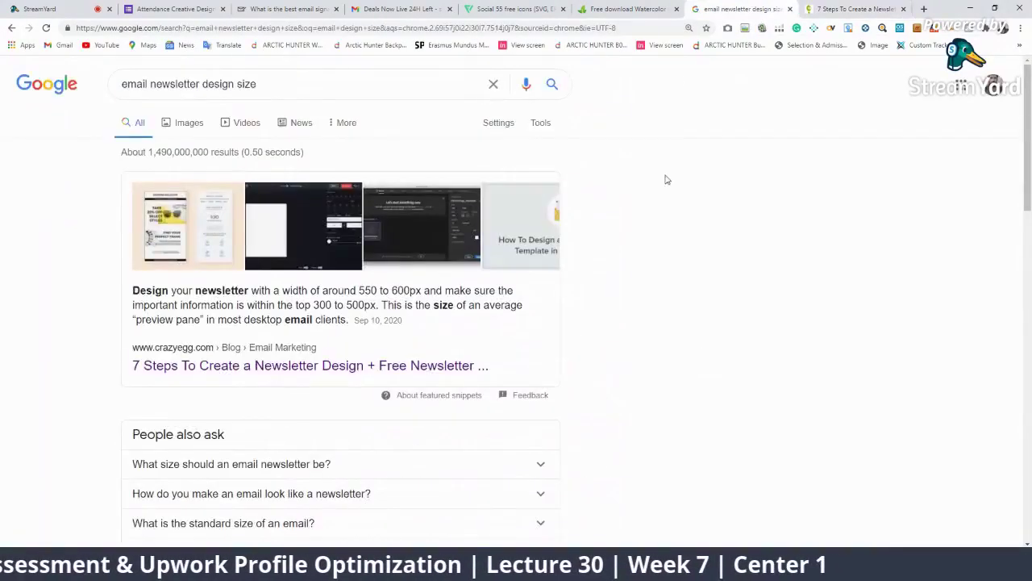
{"action": "key", "text": "ctrl+shift+Tab"}
{"action": "key", "text": "ctrl+shift+Tab"}
Step: Scroll through the layout of the 'Deals Now Live 24H Left' promo email in Gmail
{"action": "left_click", "coordinate": [442, 7]}
{"action": "scroll", "coordinate": [516, 202], "scroll_direction": "up", "scroll_amount": 3}
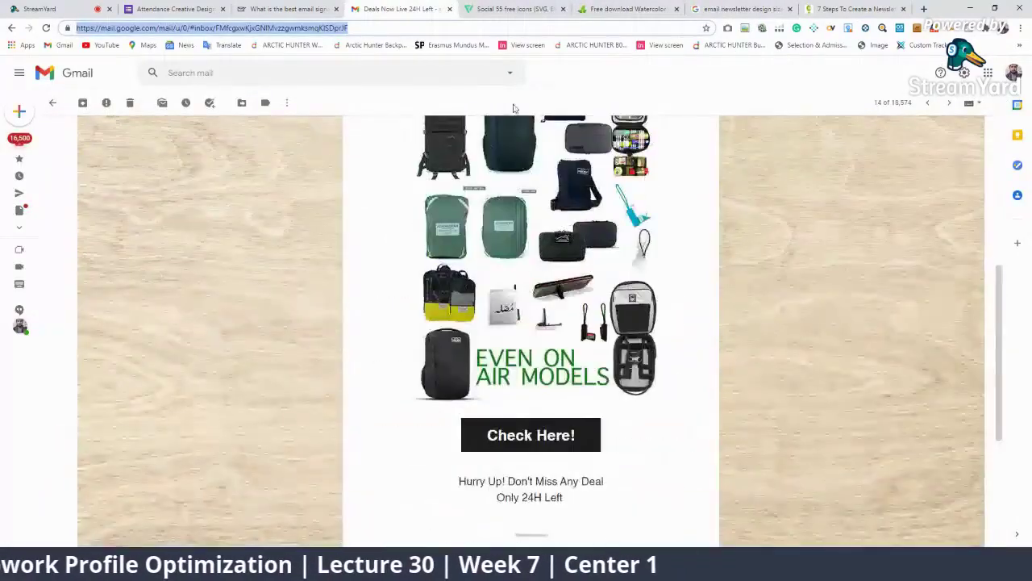
{"action": "scroll", "coordinate": [666, 191], "scroll_direction": "down", "scroll_amount": 2}
{"action": "scroll", "coordinate": [700, 255], "scroll_direction": "down", "scroll_amount": 2}
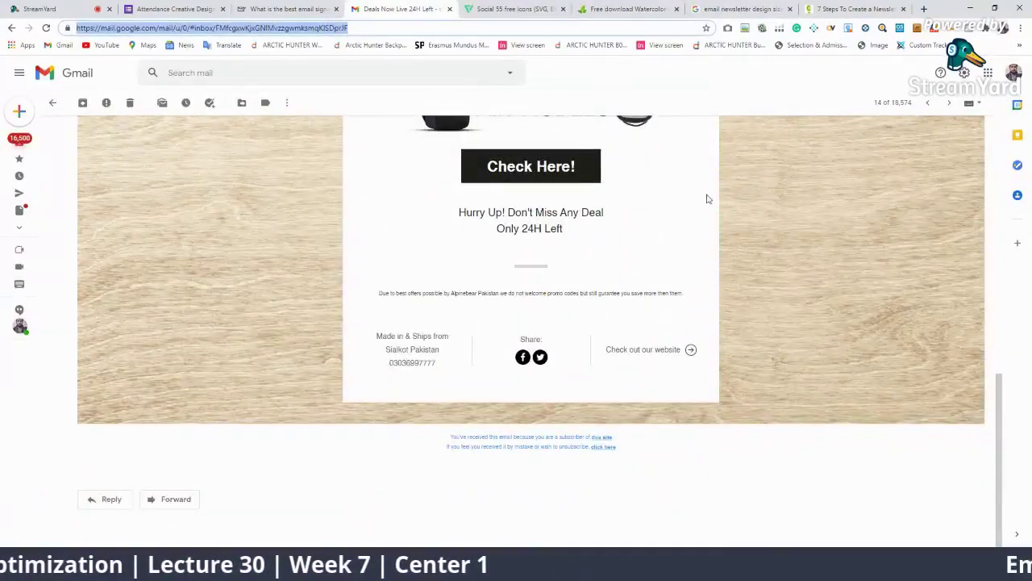
{"action": "scroll", "coordinate": [702, 331], "scroll_direction": "up", "scroll_amount": 3}
{"action": "scroll", "coordinate": [703, 332], "scroll_direction": "up", "scroll_amount": 7}
{"action": "scroll", "coordinate": [694, 318], "scroll_direction": "up", "scroll_amount": 2}
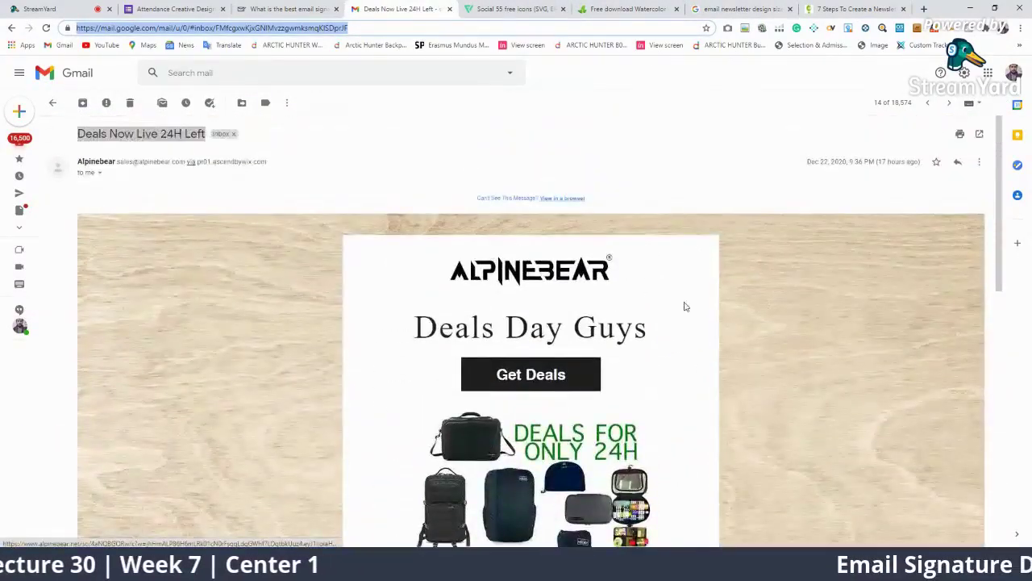
Step: Go back to the crazyegg newsletter article and scroll down to its example newsletters
{"action": "left_click", "coordinate": [814, 8]}
{"action": "left_click", "coordinate": [746, 6]}
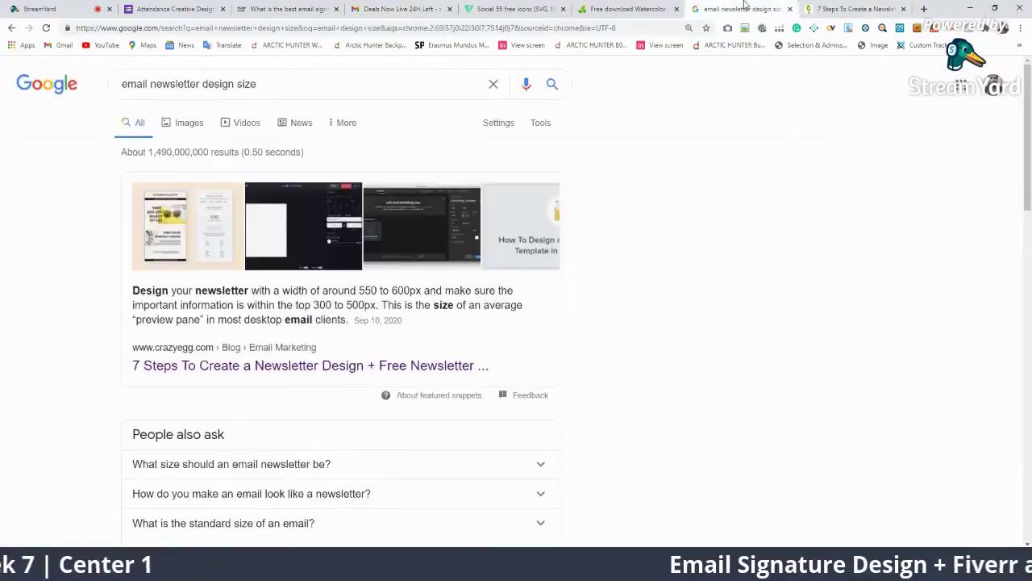
{"action": "left_click", "coordinate": [862, 6]}
{"action": "scroll", "coordinate": [581, 341], "scroll_direction": "down", "scroll_amount": 3}
{"action": "scroll", "coordinate": [580, 342], "scroll_direction": "down", "scroll_amount": 4}
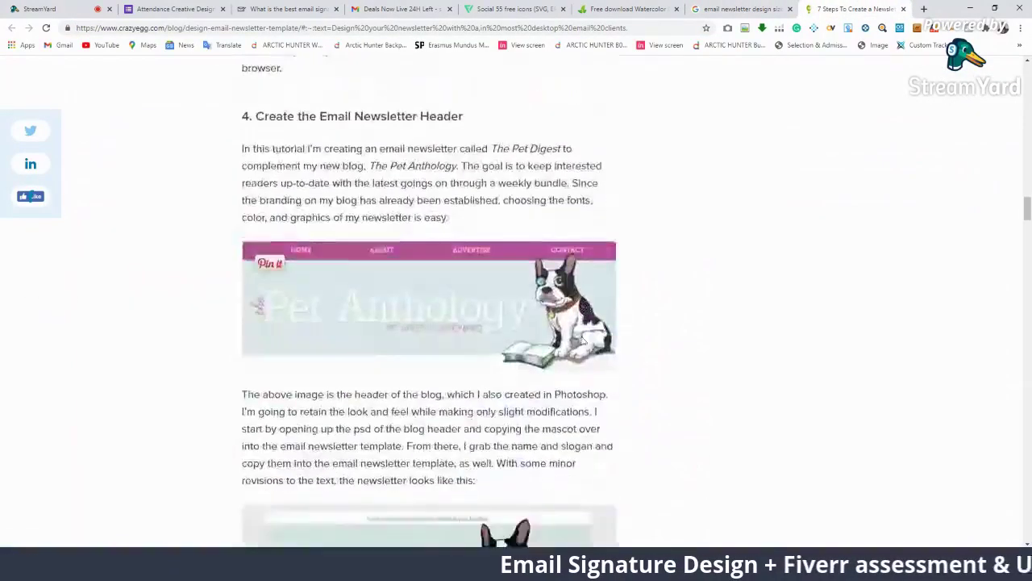
{"action": "scroll", "coordinate": [582, 340], "scroll_direction": "down", "scroll_amount": 5}
{"action": "scroll", "coordinate": [582, 341], "scroll_direction": "down", "scroll_amount": 5}
{"action": "scroll", "coordinate": [582, 341], "scroll_direction": "down", "scroll_amount": 3}
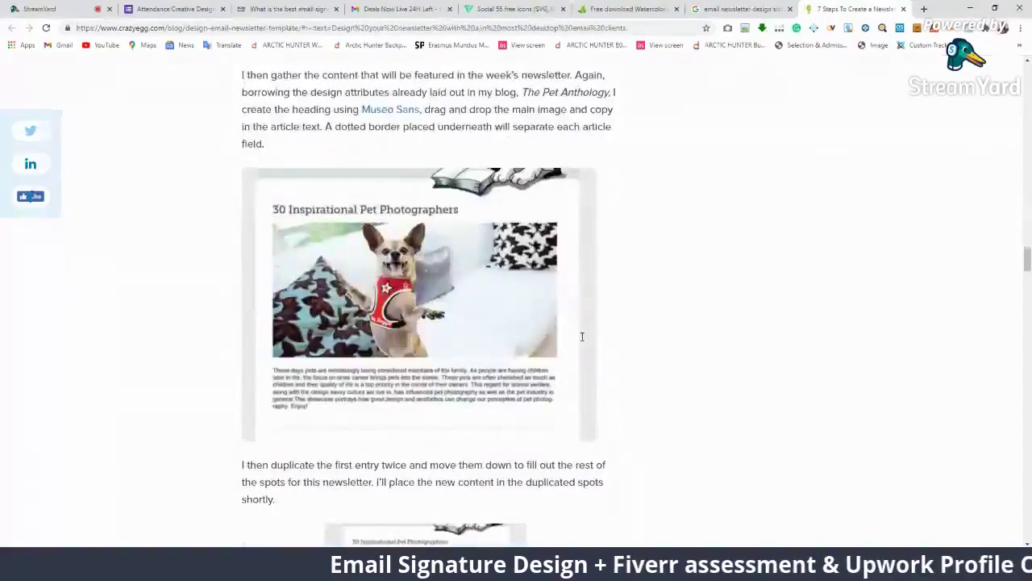
{"action": "scroll", "coordinate": [582, 341], "scroll_direction": "down", "scroll_amount": 3}
{"action": "scroll", "coordinate": [582, 341], "scroll_direction": "down", "scroll_amount": 3}
{"action": "scroll", "coordinate": [584, 342], "scroll_direction": "down", "scroll_amount": 3}
{"action": "scroll", "coordinate": [583, 341], "scroll_direction": "down", "scroll_amount": 3}
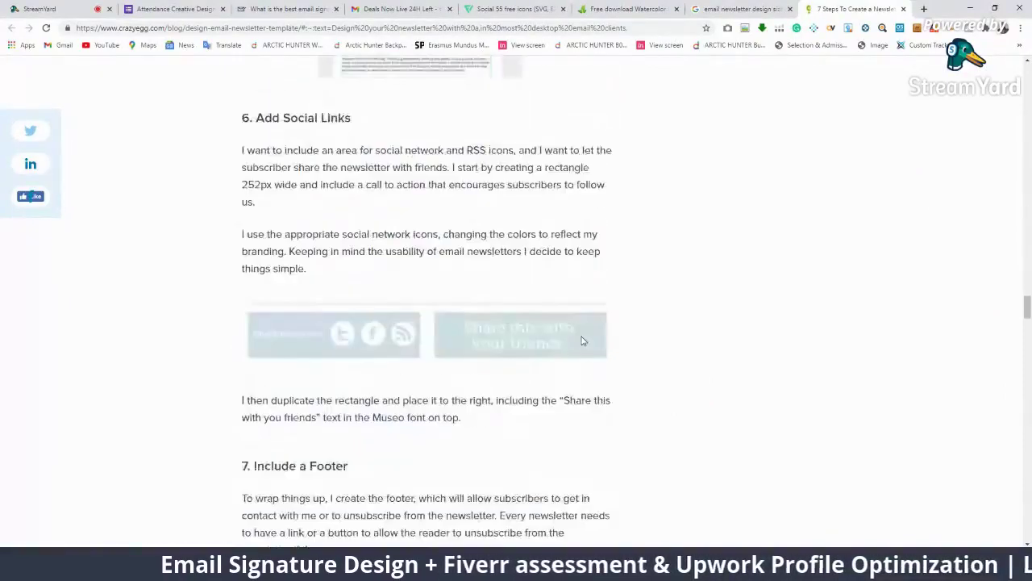
{"action": "scroll", "coordinate": [582, 340], "scroll_direction": "down", "scroll_amount": 3}
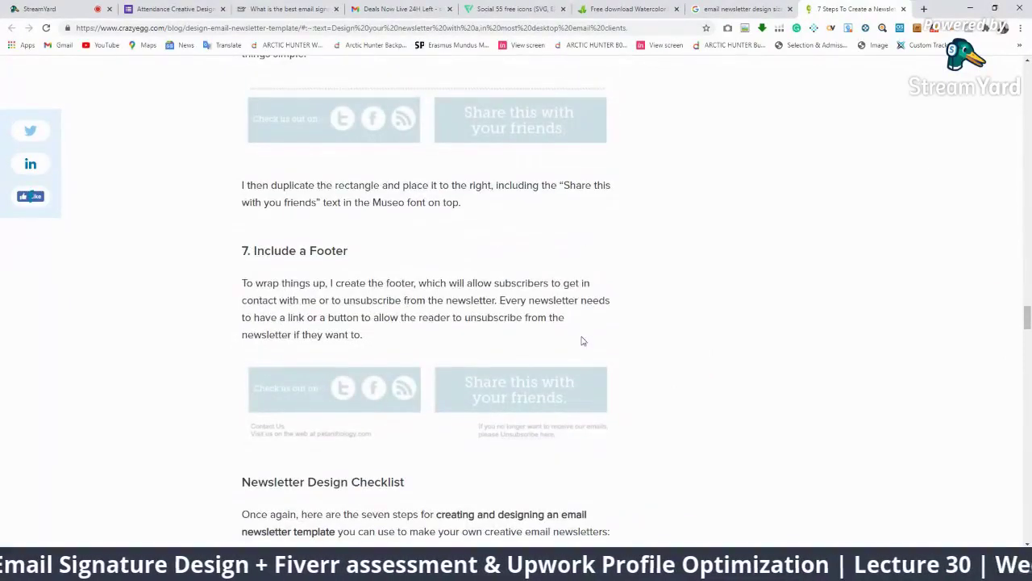
{"action": "scroll", "coordinate": [582, 341], "scroll_direction": "down", "scroll_amount": 3}
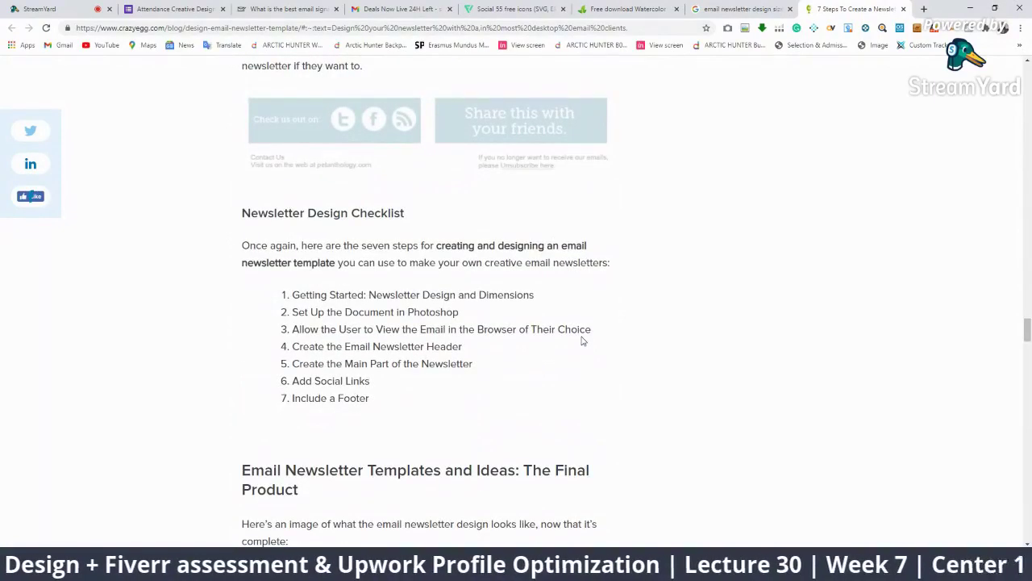
{"action": "scroll", "coordinate": [582, 341], "scroll_direction": "down", "scroll_amount": 4}
{"action": "scroll", "coordinate": [569, 337], "scroll_direction": "down", "scroll_amount": 3}
{"action": "scroll", "coordinate": [556, 334], "scroll_direction": "down", "scroll_amount": 2}
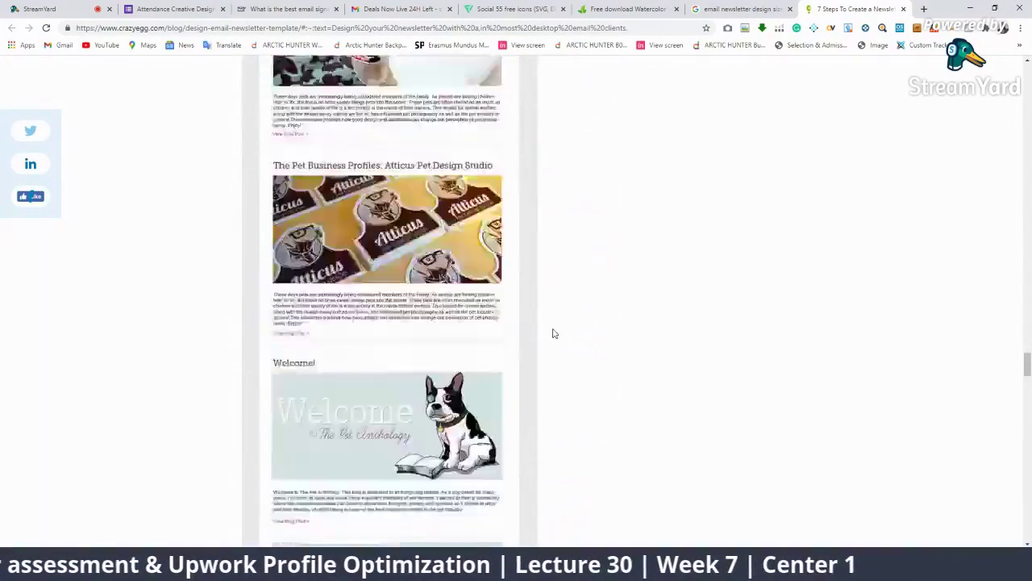
{"action": "scroll", "coordinate": [553, 333], "scroll_direction": "down", "scroll_amount": 3}
{"action": "scroll", "coordinate": [553, 333], "scroll_direction": "down", "scroll_amount": 3}
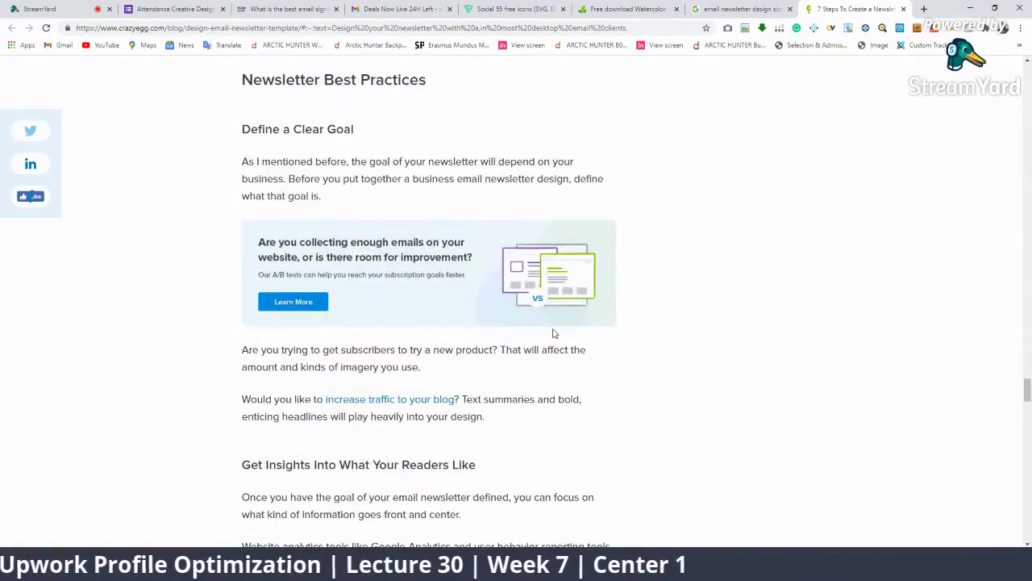
{"action": "scroll", "coordinate": [553, 333], "scroll_direction": "down", "scroll_amount": 3}
{"action": "scroll", "coordinate": [550, 330], "scroll_direction": "down", "scroll_amount": 4}
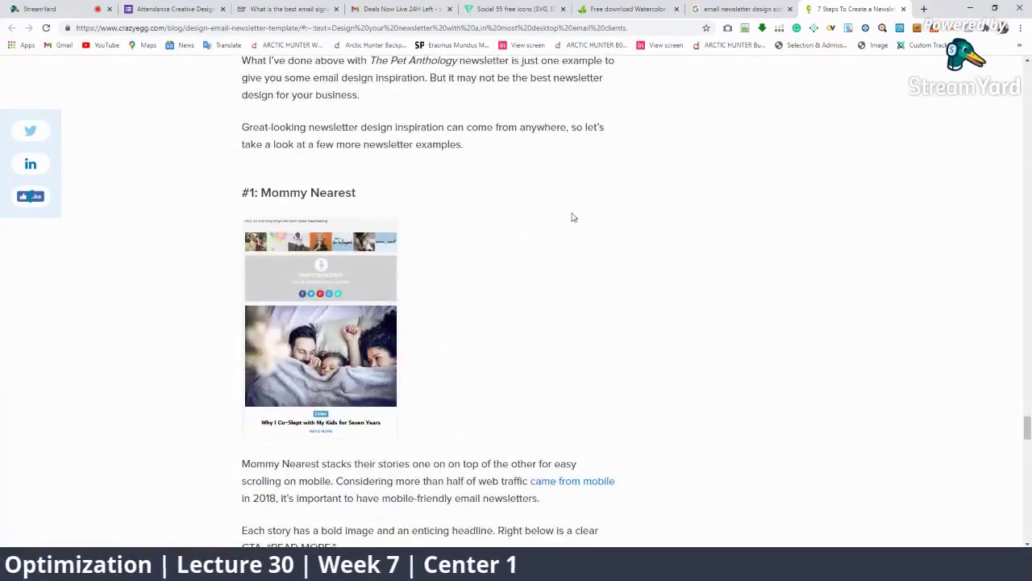
{"action": "scroll", "coordinate": [618, 247], "scroll_direction": "down", "scroll_amount": 3}
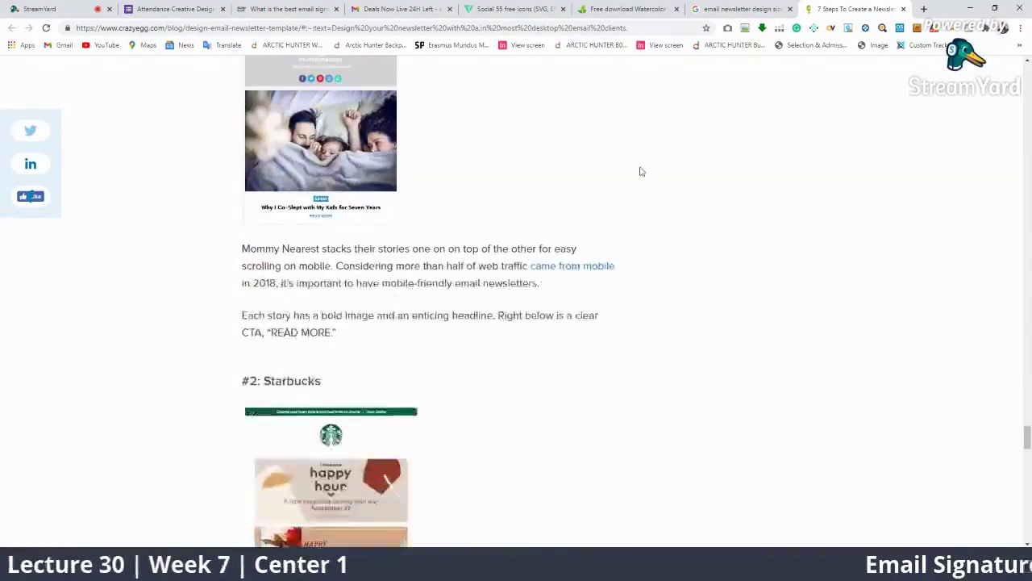
Step: Switch to the Flaticon 55-icon Social Icon Pack page
{"action": "left_click", "coordinate": [741, 9]}
{"action": "left_click", "coordinate": [628, 9]}
{"action": "left_click", "coordinate": [513, 9]}
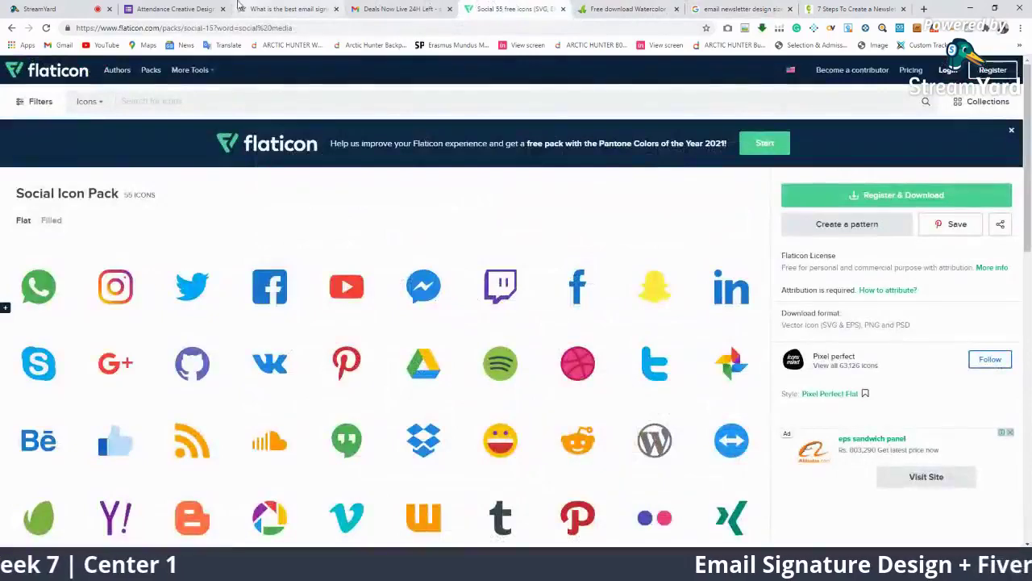
Step: In StreamYard, show a viewer's chat comment on the live stream, then remove it
{"action": "left_click", "coordinate": [333, 9]}
{"action": "left_click", "coordinate": [48, 9]}
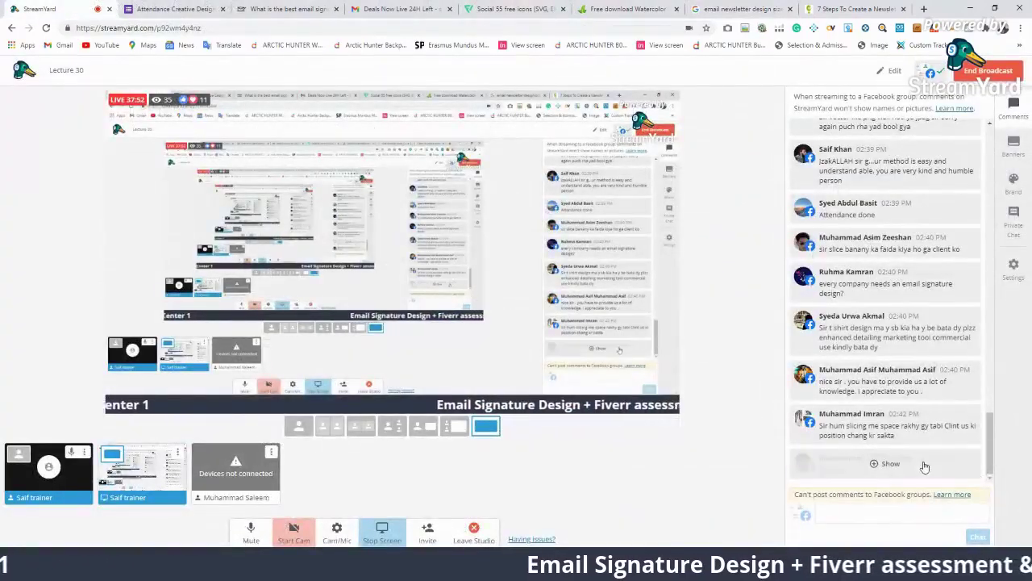
{"action": "left_click", "coordinate": [887, 464]}
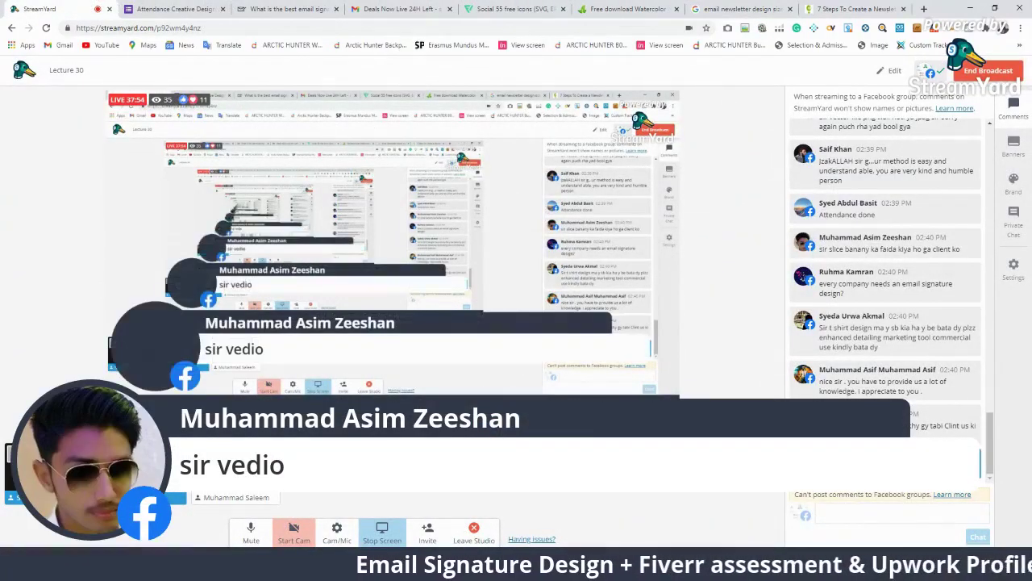
{"action": "left_click", "coordinate": [885, 409]}
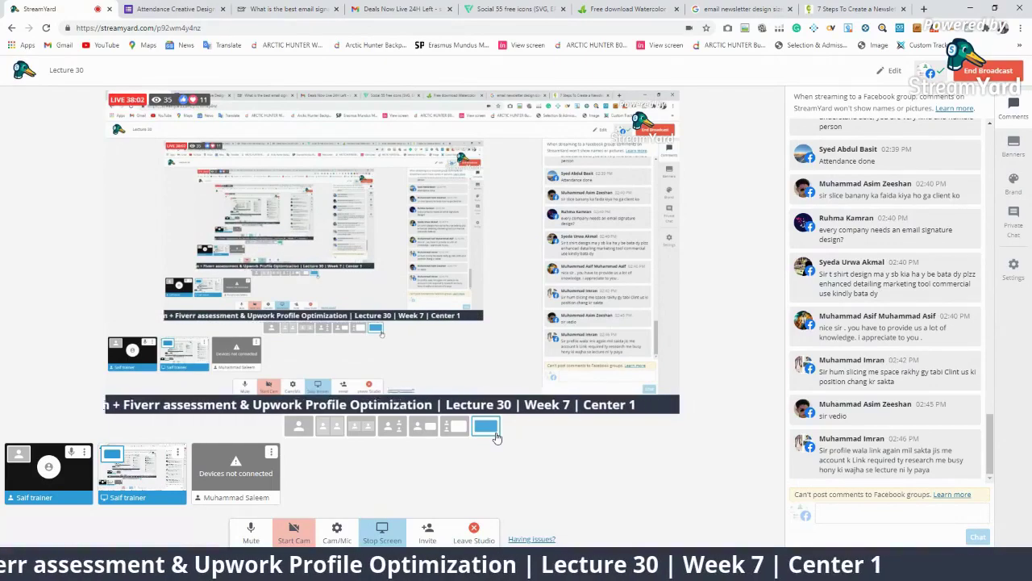
Step: Feature another viewer comment, then switch back to the crazyegg newsletter article
{"action": "left_click", "coordinate": [887, 461]}
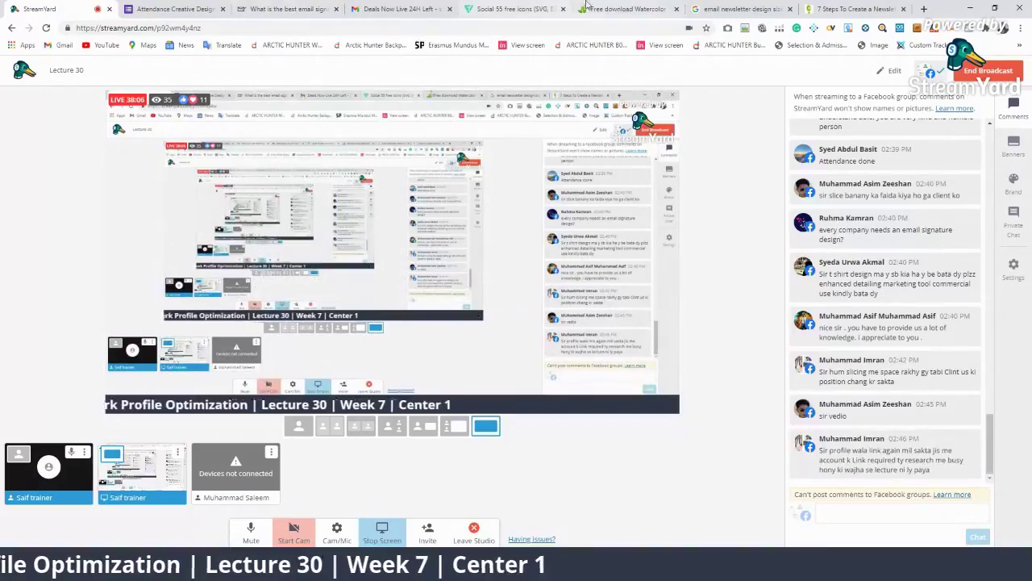
{"action": "left_click", "coordinate": [730, 9]}
{"action": "left_click", "coordinate": [623, 27]}
Step: In a new tab, open My Drive via the 'google drive' suggestion and switch to the other account
{"action": "left_click", "coordinate": [851, 8]}
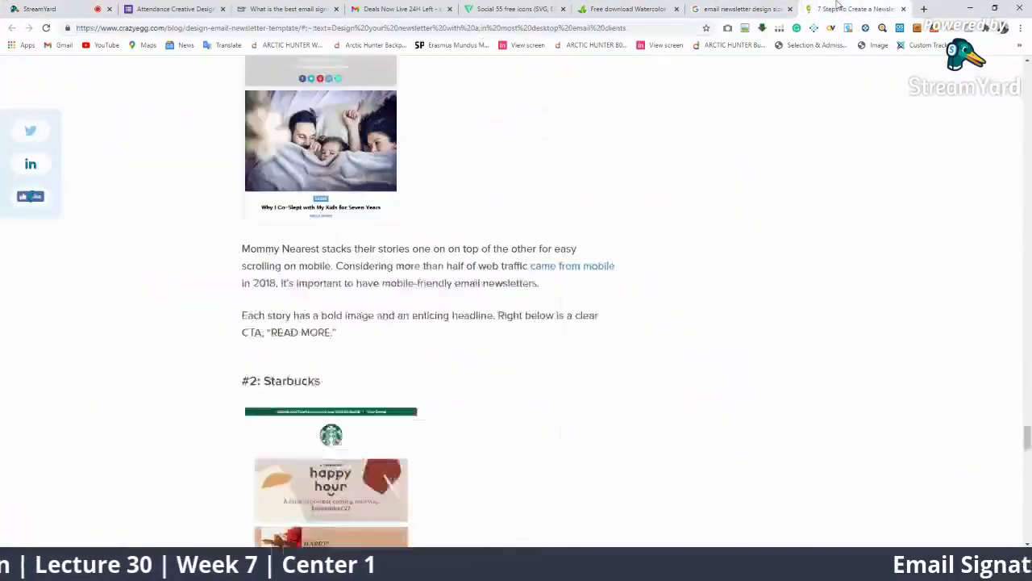
{"action": "left_click", "coordinate": [926, 8]}
{"action": "left_click", "coordinate": [624, 28]}
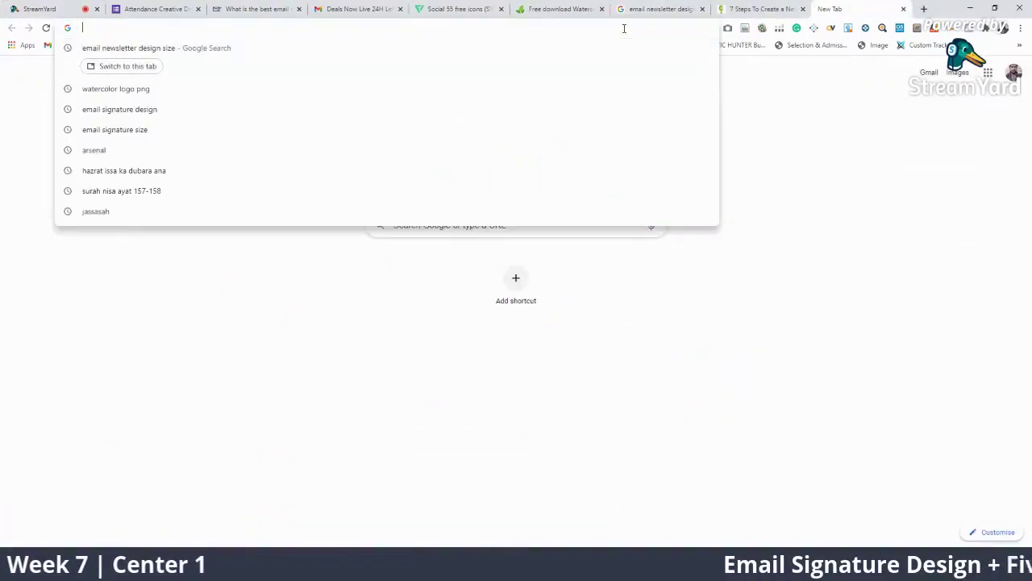
{"action": "type", "text": "google "}
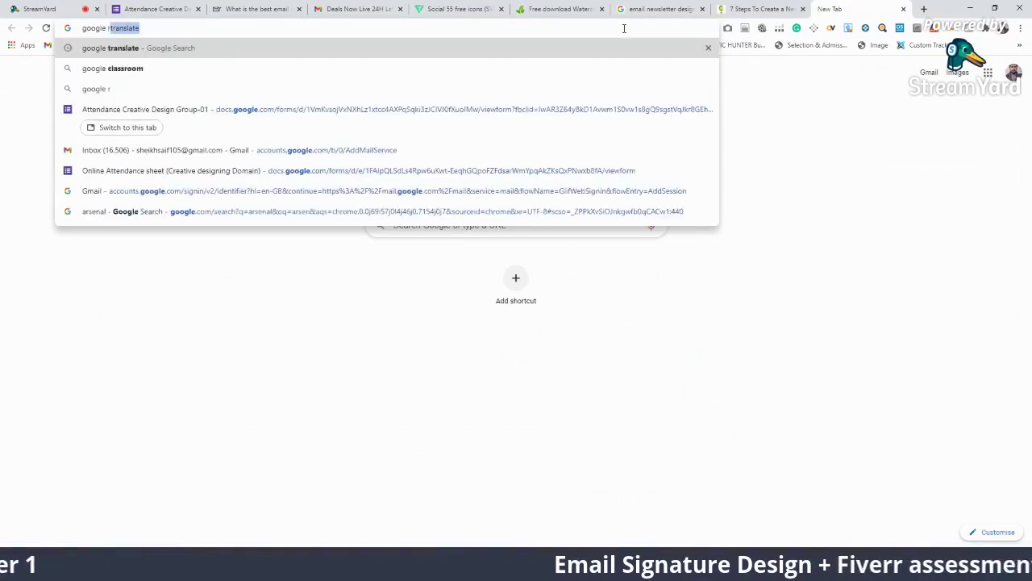
{"action": "type", "text": "dri"}
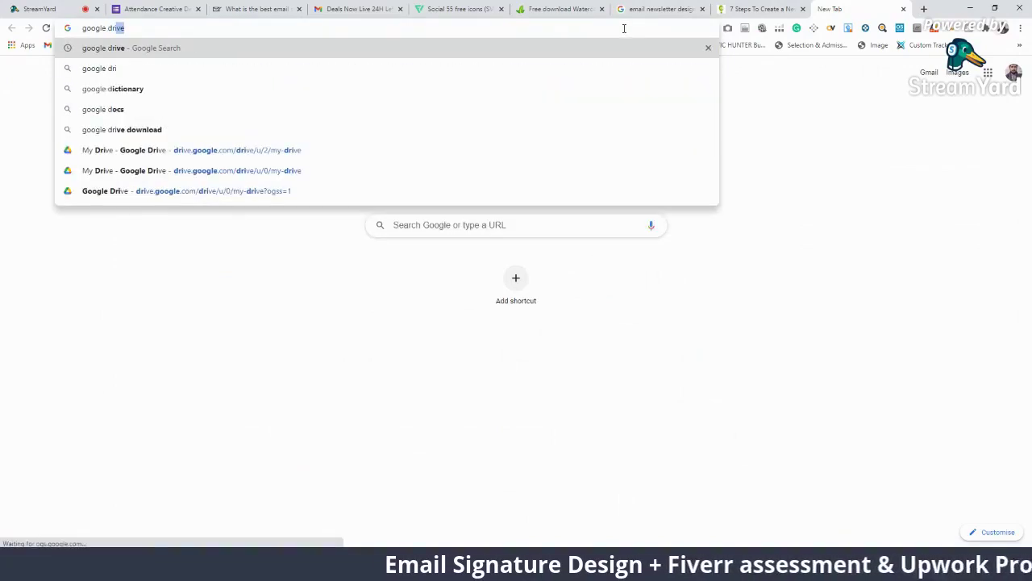
{"action": "type", "text": "ve"}
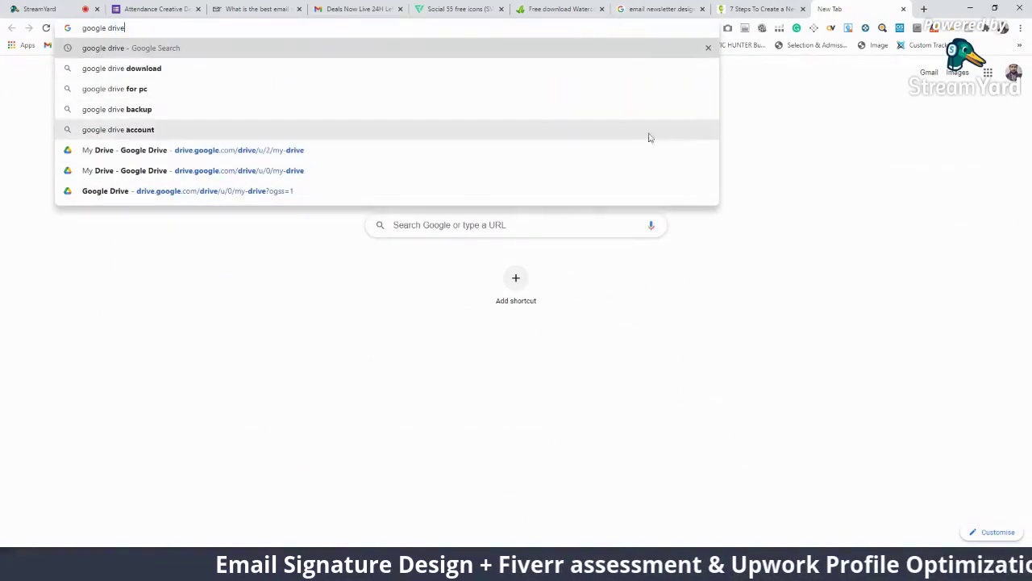
{"action": "left_click", "coordinate": [476, 148]}
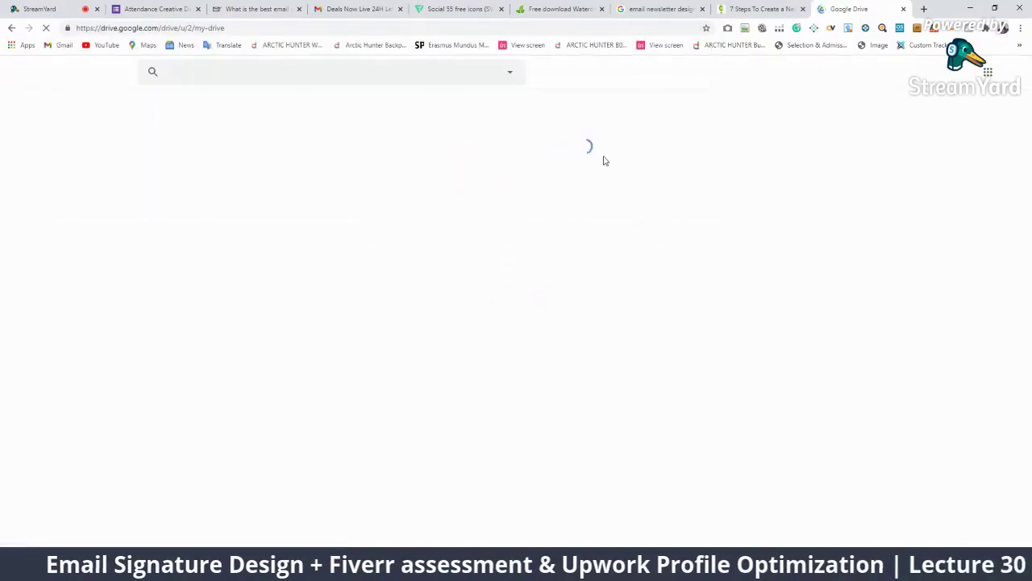
{"action": "left_click", "coordinate": [1012, 73]}
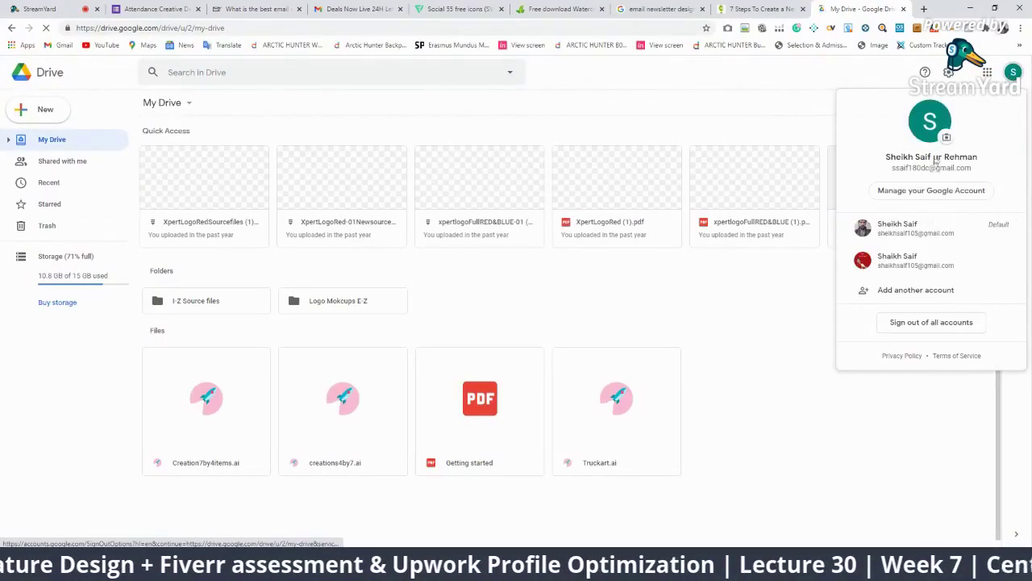
{"action": "left_click", "coordinate": [887, 241]}
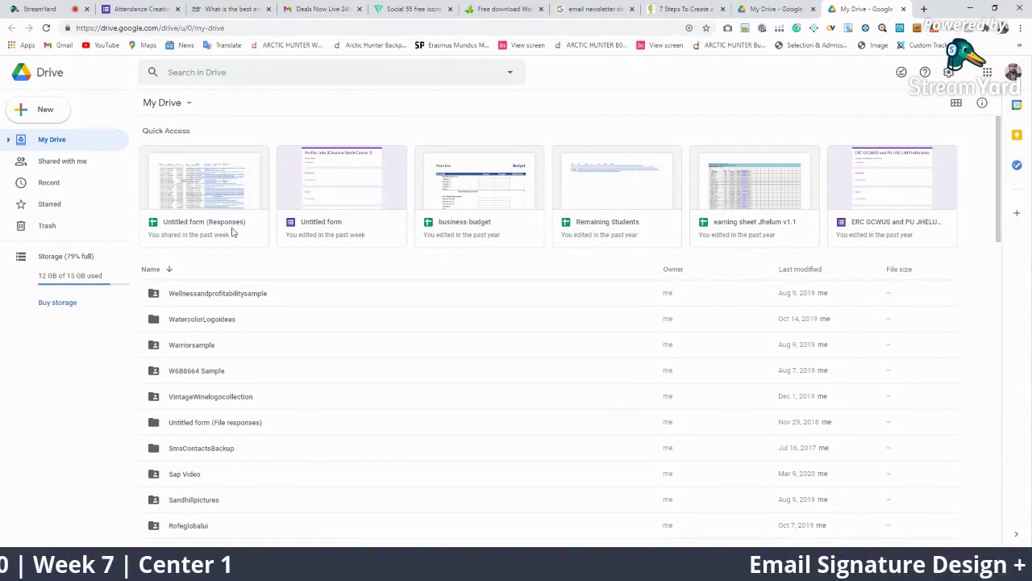
Step: Open the Untitled form and copy its shortened share link
{"action": "double_click", "coordinate": [377, 228]}
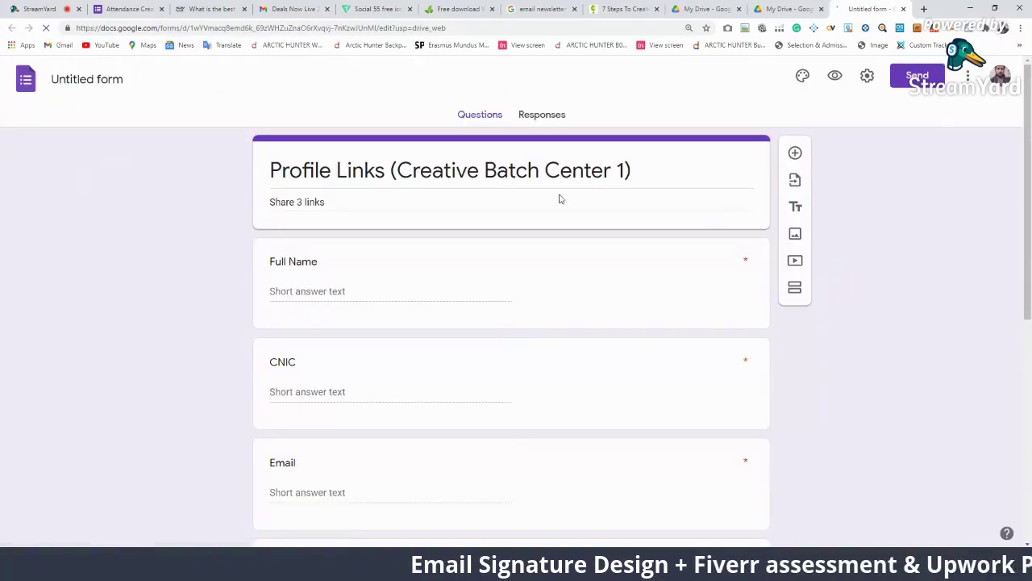
{"action": "left_click", "coordinate": [551, 118]}
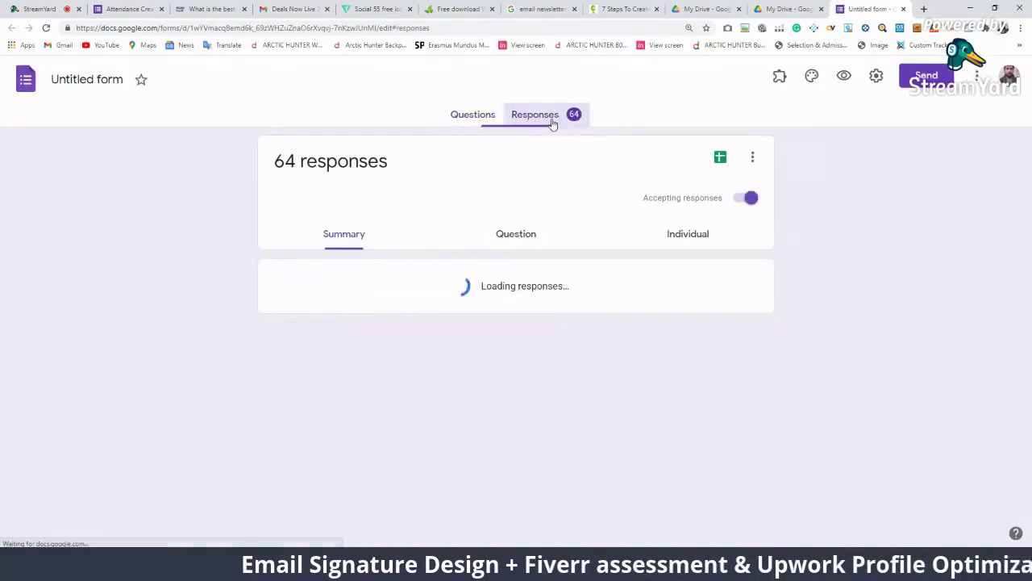
{"action": "left_click", "coordinate": [917, 75]}
{"action": "left_click", "coordinate": [464, 178]}
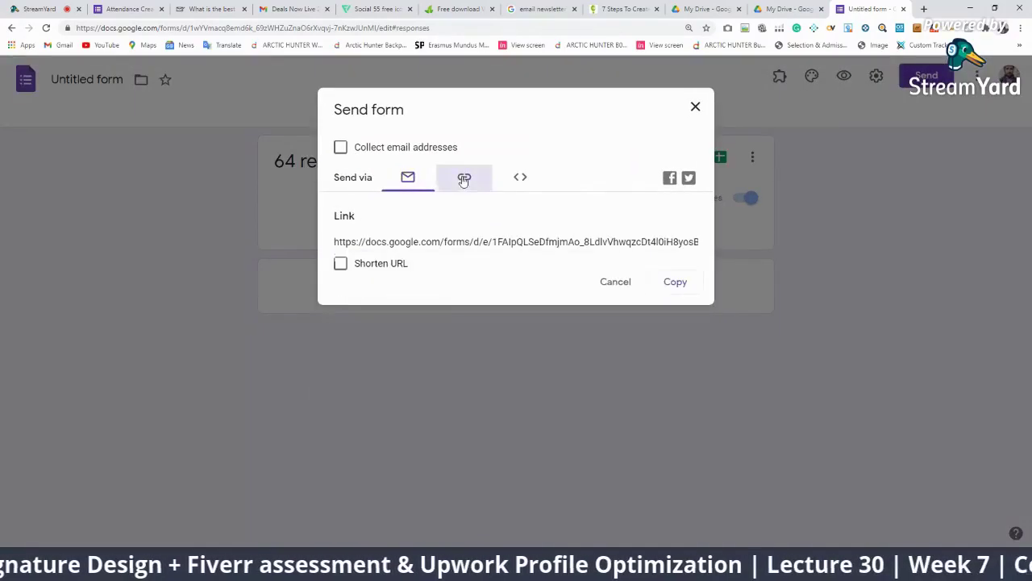
{"action": "left_click", "coordinate": [373, 266]}
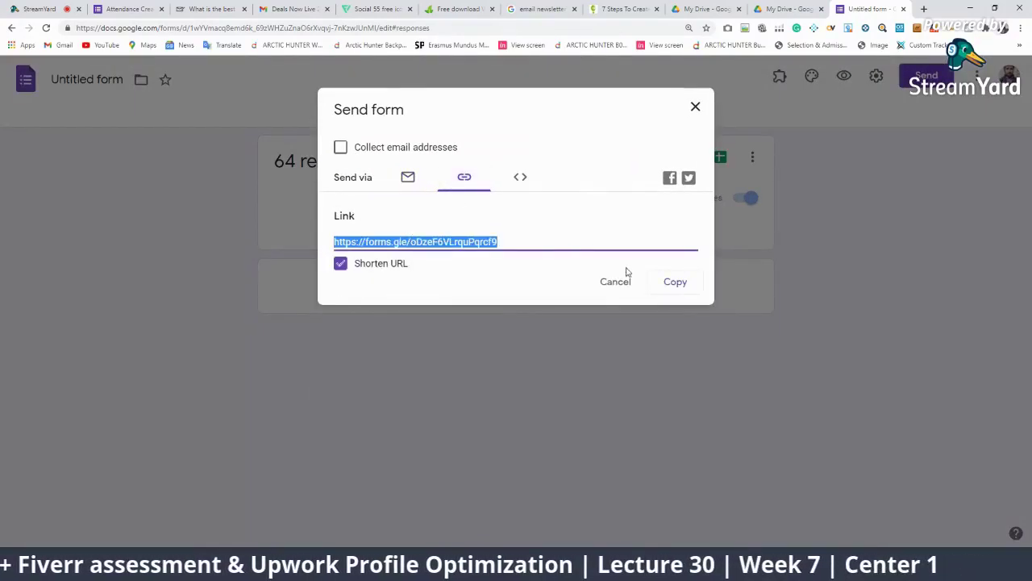
{"action": "left_click", "coordinate": [670, 288]}
{"action": "left_click", "coordinate": [696, 108]}
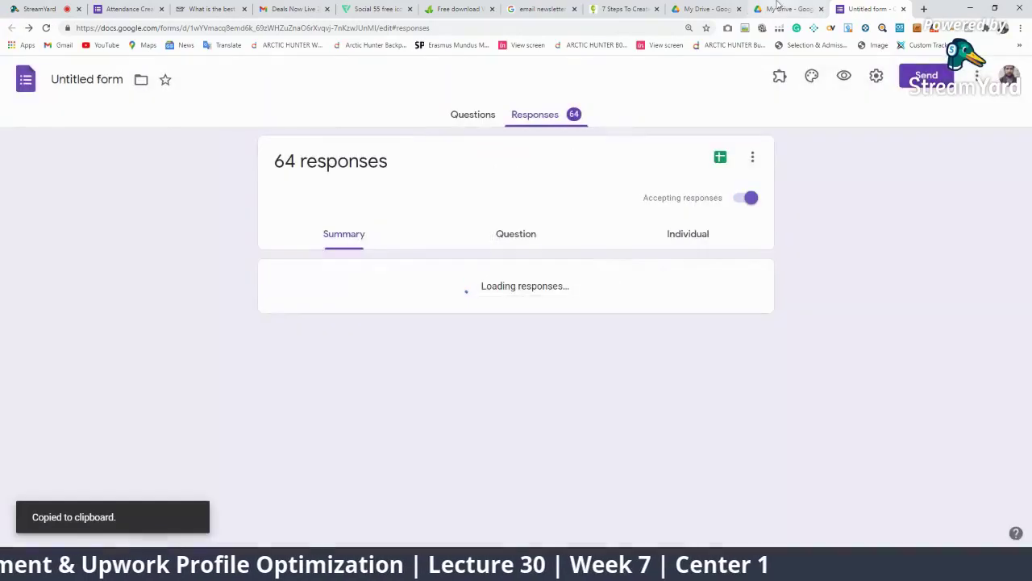
Step: Browse the summary of the form's 64 responses, then return to the StreamYard studio
{"action": "left_click", "coordinate": [467, 115]}
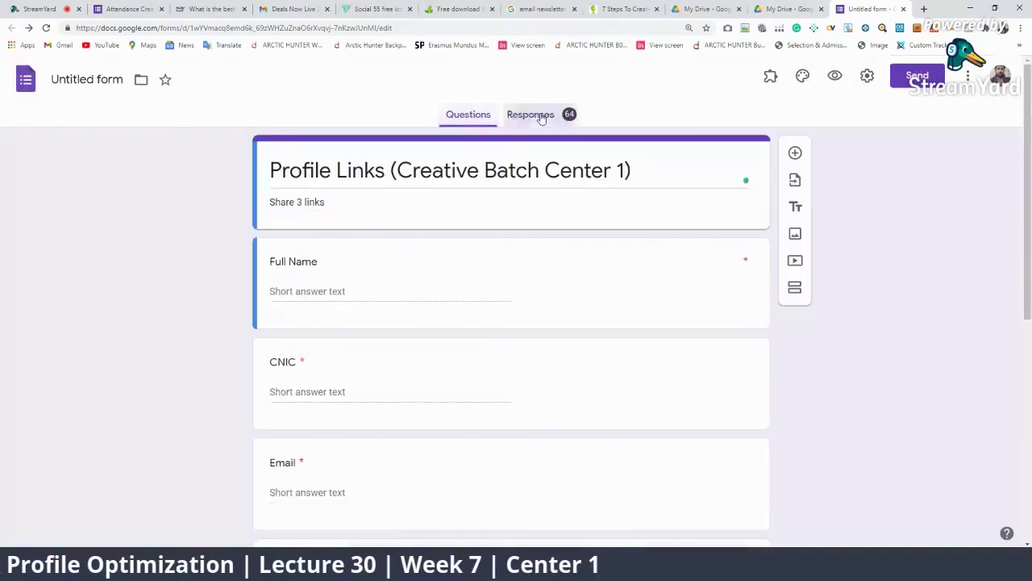
{"action": "left_click", "coordinate": [532, 114]}
{"action": "scroll", "coordinate": [480, 335], "scroll_direction": "down", "scroll_amount": 3}
{"action": "scroll", "coordinate": [403, 291], "scroll_direction": "down", "scroll_amount": 3}
{"action": "scroll", "coordinate": [395, 298], "scroll_direction": "down", "scroll_amount": 5}
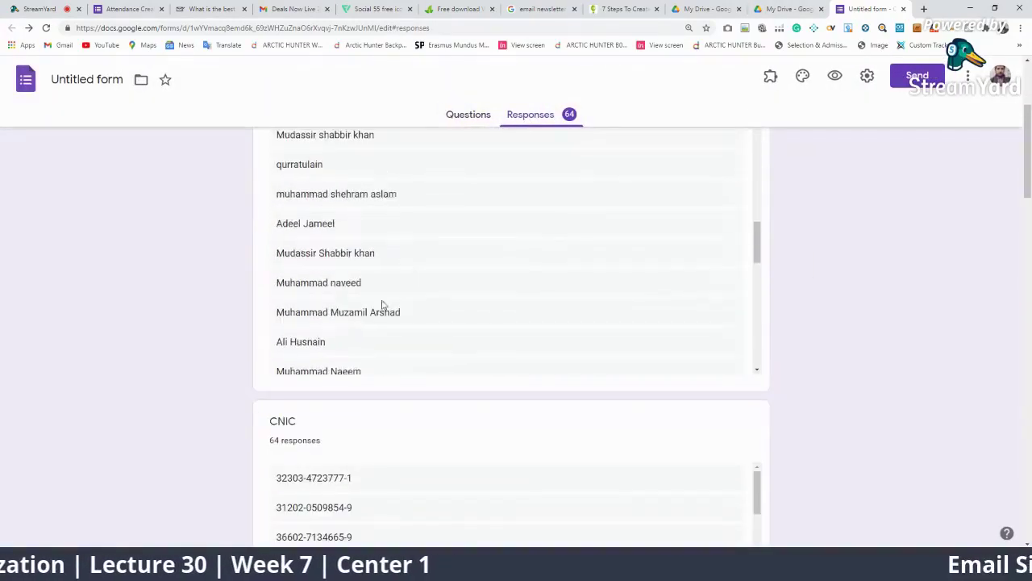
{"action": "scroll", "coordinate": [383, 306], "scroll_direction": "down", "scroll_amount": 5}
{"action": "scroll", "coordinate": [410, 239], "scroll_direction": "down", "scroll_amount": 5}
{"action": "scroll", "coordinate": [467, 388], "scroll_direction": "down", "scroll_amount": 3}
{"action": "scroll", "coordinate": [482, 320], "scroll_direction": "up", "scroll_amount": 2}
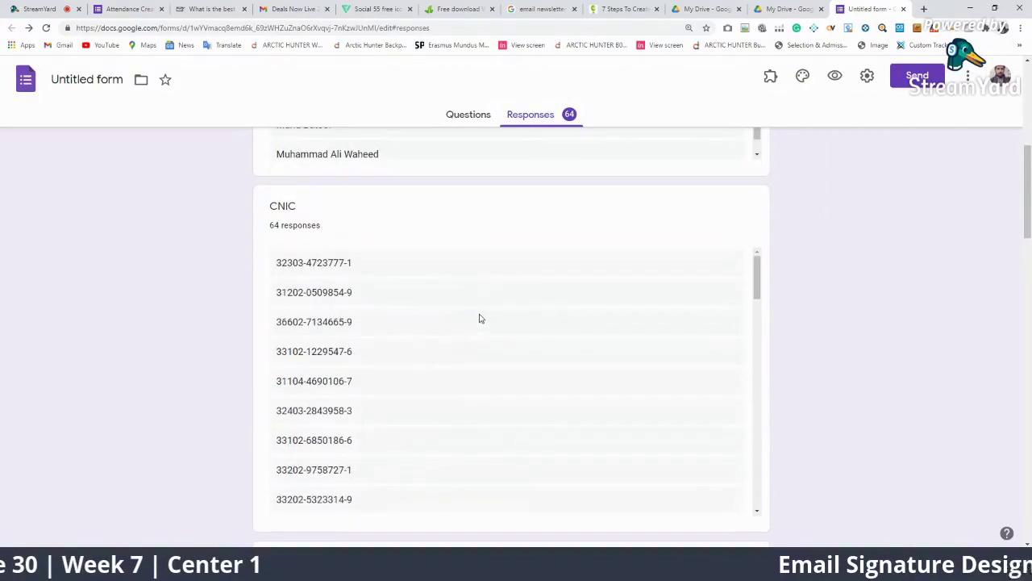
{"action": "scroll", "coordinate": [482, 320], "scroll_direction": "up", "scroll_amount": 3}
{"action": "scroll", "coordinate": [401, 218], "scroll_direction": "up", "scroll_amount": 2}
{"action": "scroll", "coordinate": [399, 254], "scroll_direction": "down", "scroll_amount": 5}
{"action": "scroll", "coordinate": [396, 247], "scroll_direction": "down", "scroll_amount": 5}
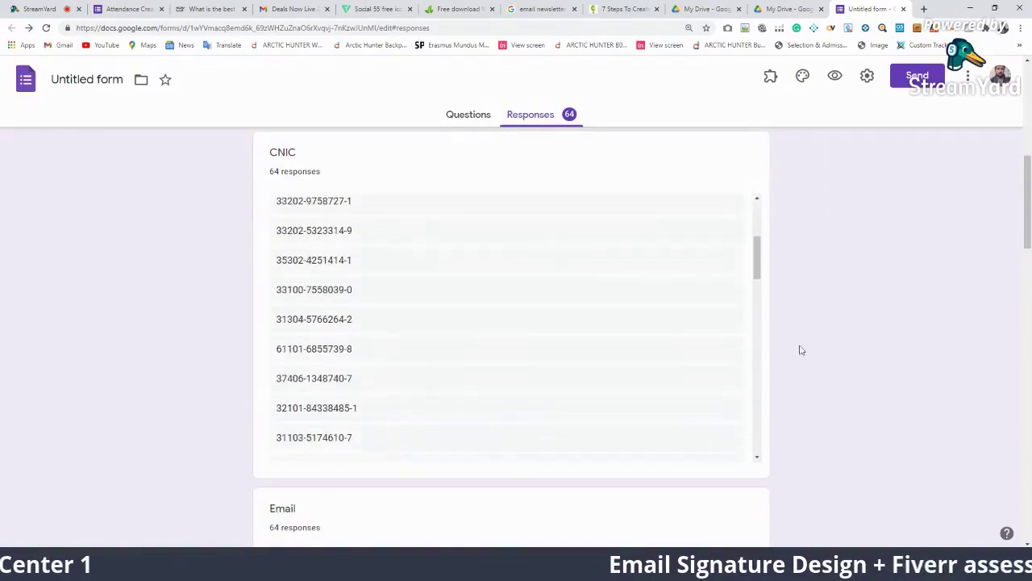
{"action": "scroll", "coordinate": [806, 351], "scroll_direction": "up", "scroll_amount": 4}
{"action": "scroll", "coordinate": [835, 356], "scroll_direction": "up", "scroll_amount": 3}
{"action": "scroll", "coordinate": [557, 306], "scroll_direction": "down", "scroll_amount": 3}
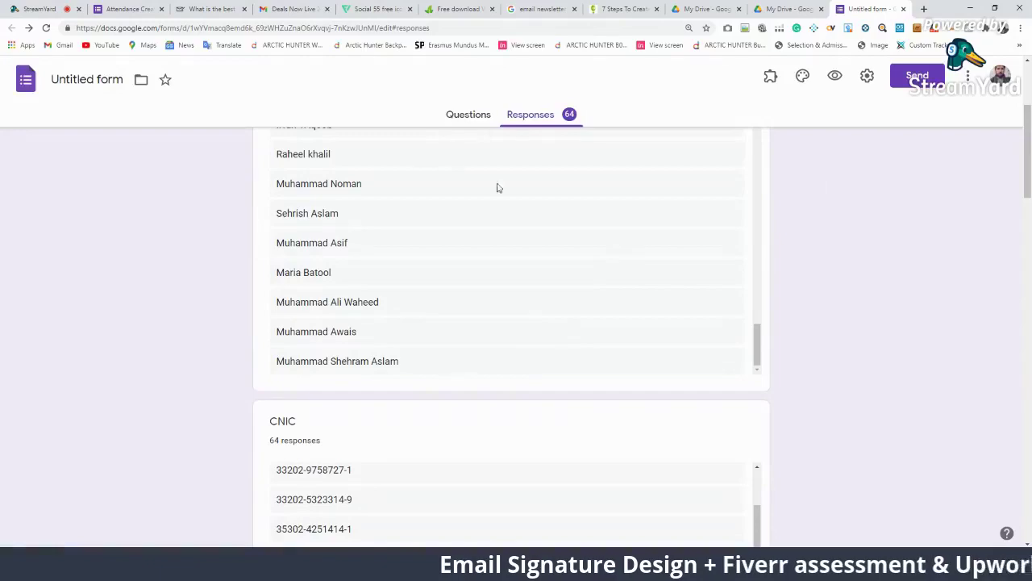
{"action": "left_click", "coordinate": [470, 117]}
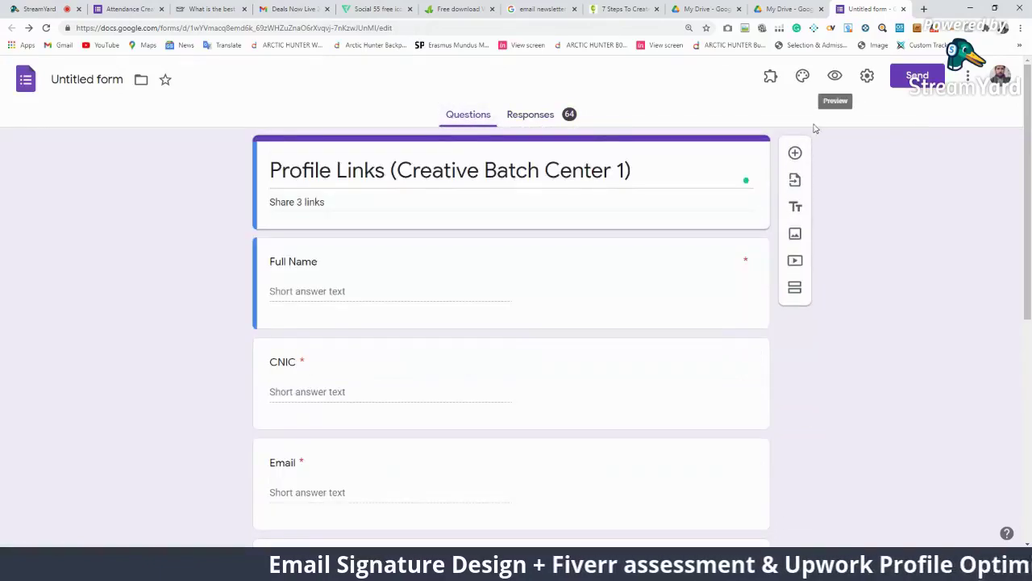
{"action": "left_click", "coordinate": [54, 8]}
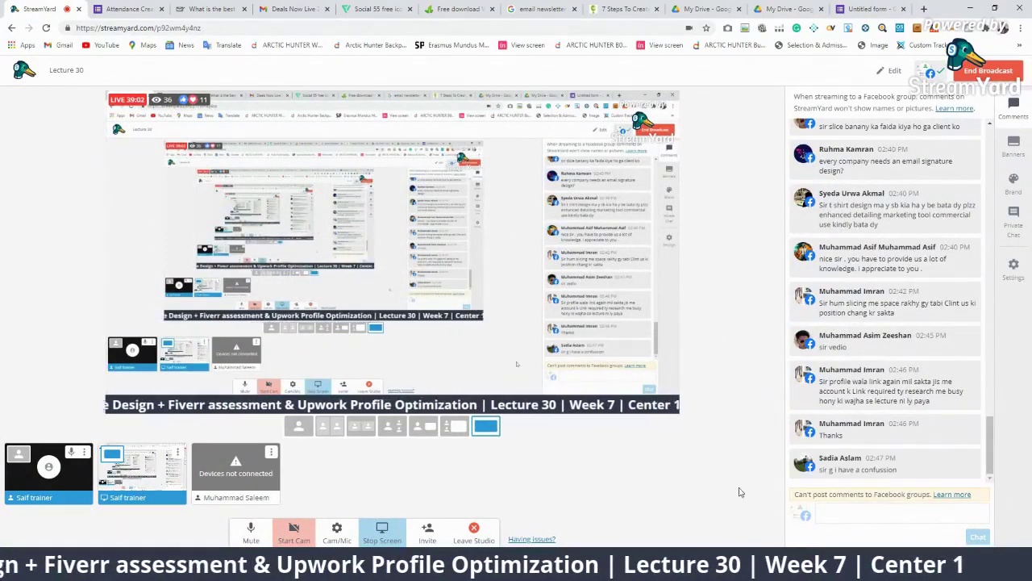
Step: Load facebook.com in the Flaticon tab using the 'face' address-bar suggestion
{"action": "left_click", "coordinate": [291, 9]}
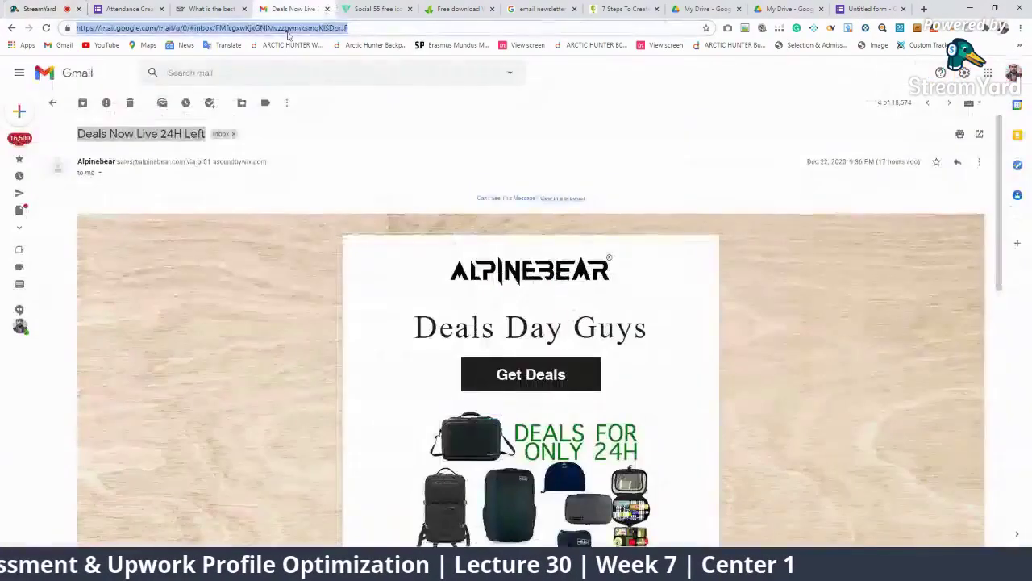
{"action": "left_click", "coordinate": [364, 9]}
{"action": "left_click", "coordinate": [242, 28]}
{"action": "type", "text": "facebook.com"}
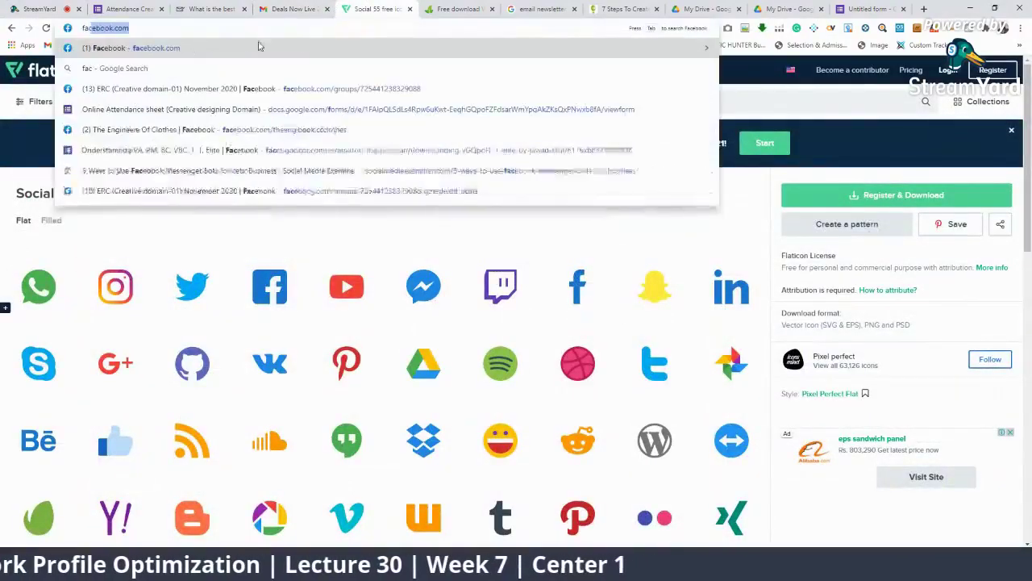
{"action": "left_click", "coordinate": [250, 50]}
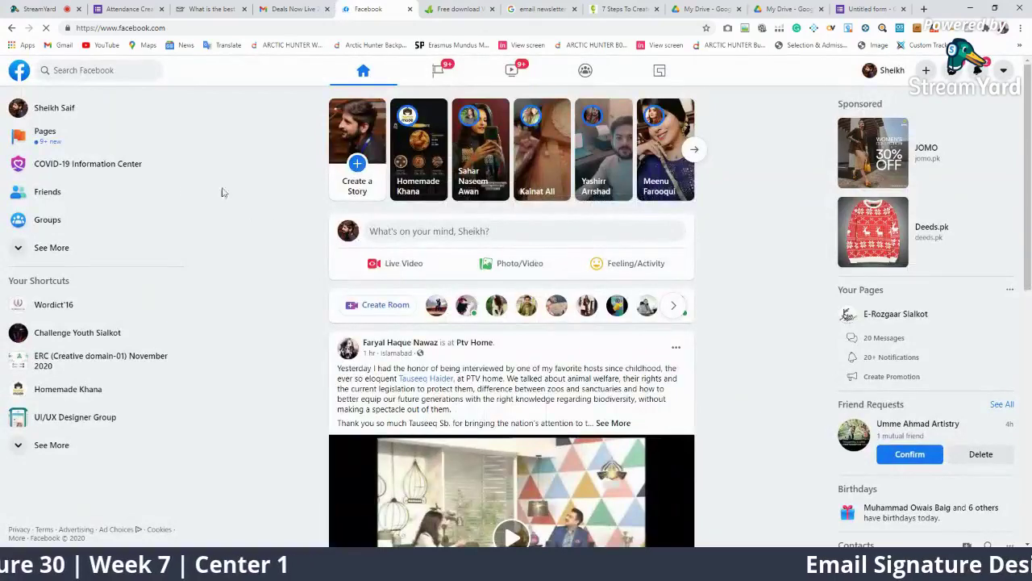
Step: Open the private group 'ERC (Creative domain-01) November 2020' from the Facebook feed
{"action": "scroll", "coordinate": [198, 192], "scroll_direction": "down", "scroll_amount": 3}
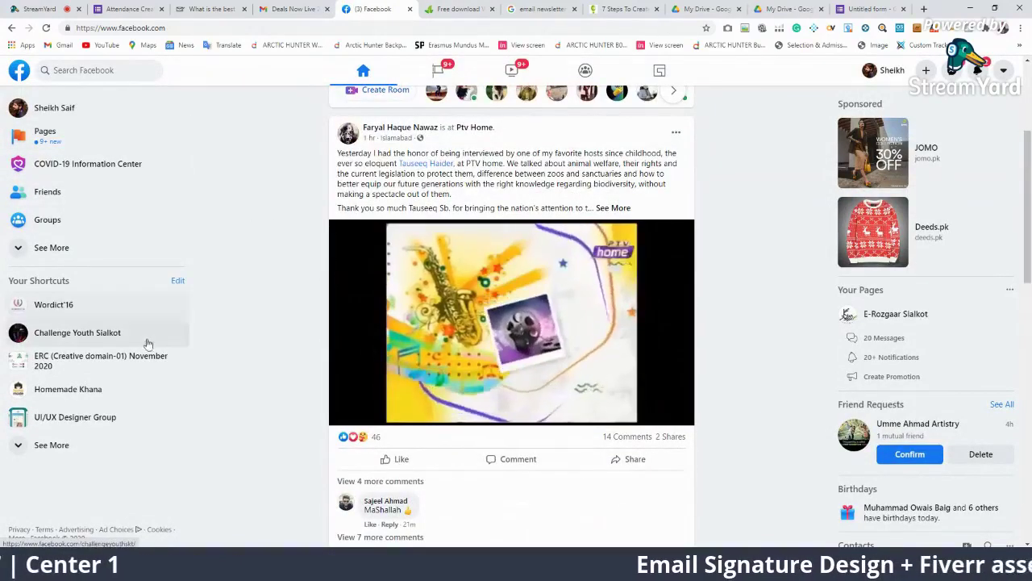
{"action": "left_click", "coordinate": [150, 359]}
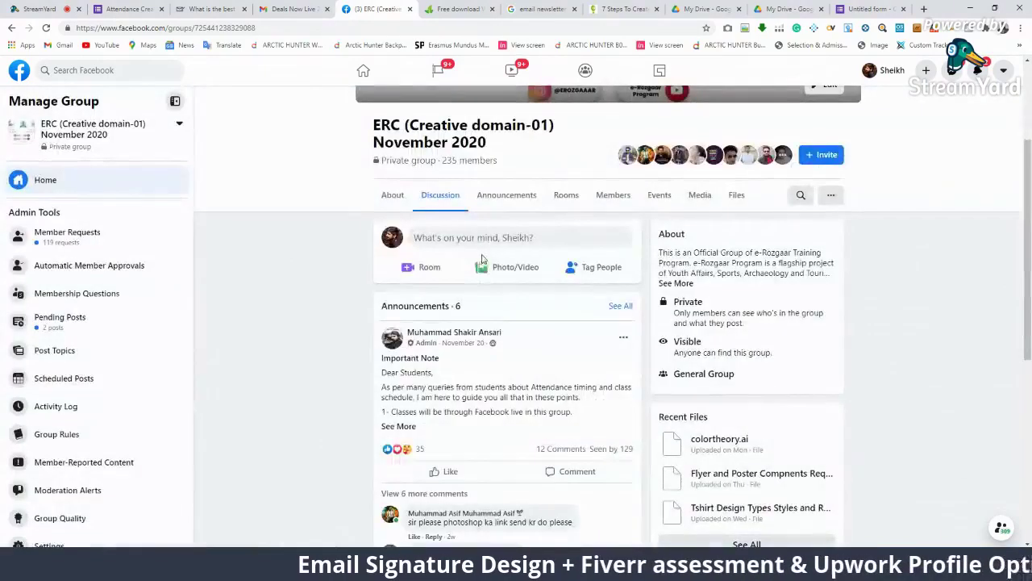
{"action": "scroll", "coordinate": [468, 355], "scroll_direction": "down", "scroll_amount": 3}
{"action": "scroll", "coordinate": [472, 361], "scroll_direction": "up", "scroll_amount": 4}
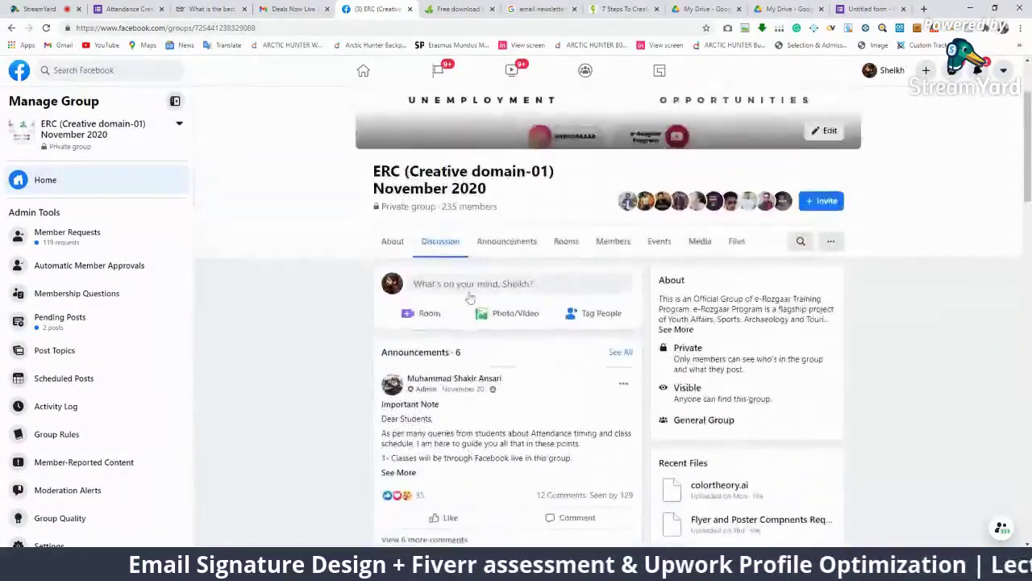
Step: Post the pasted form link with the note 'Form for filling profile links if anyone has missed it.'
{"action": "left_click", "coordinate": [493, 296]}
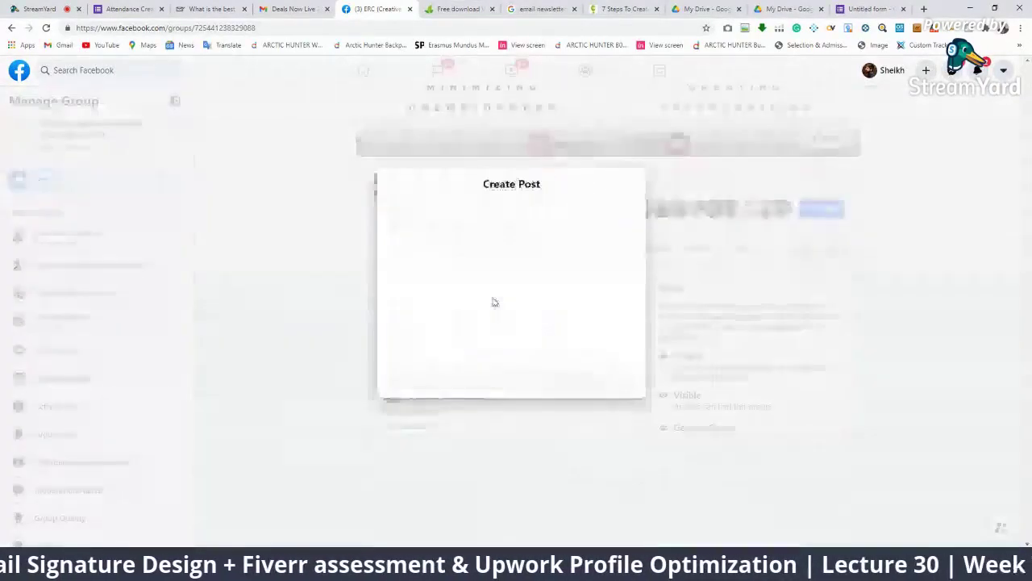
{"action": "key", "text": "ctrl+v"}
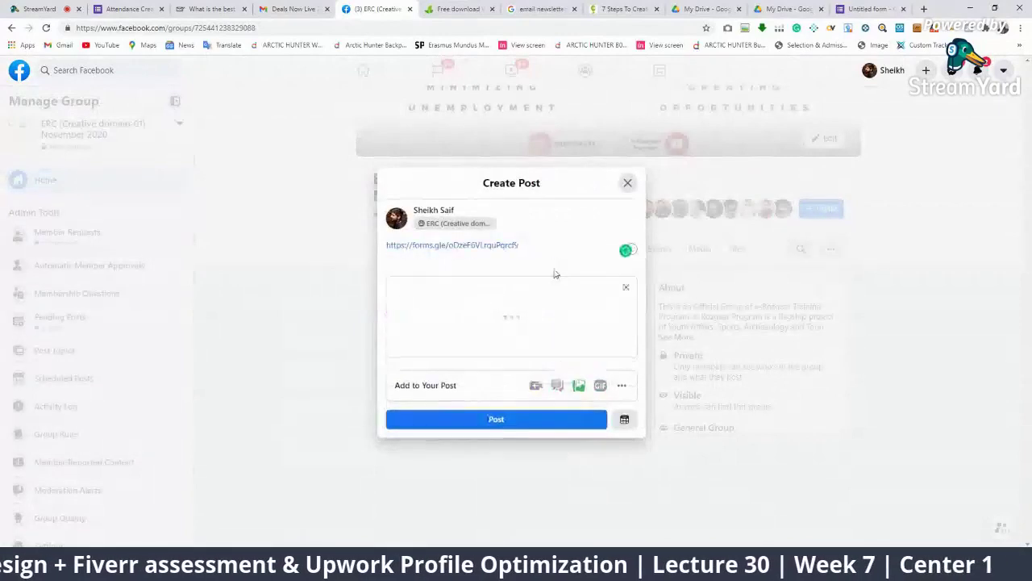
{"action": "key", "text": "Return"}
{"action": "key", "text": "Return"}
{"action": "type", "text": "Form"}
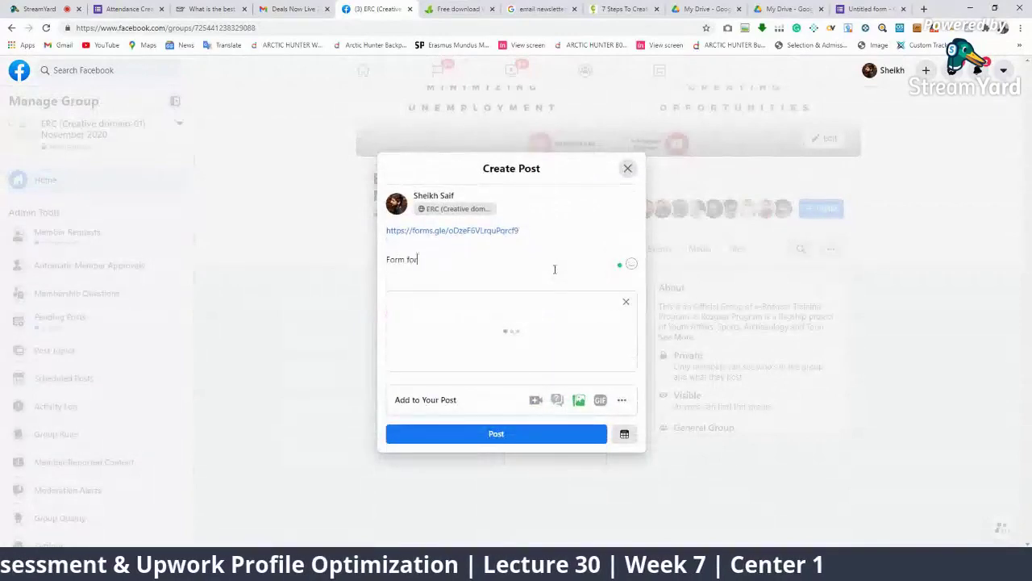
{"action": "type", "text": " for filling pro"}
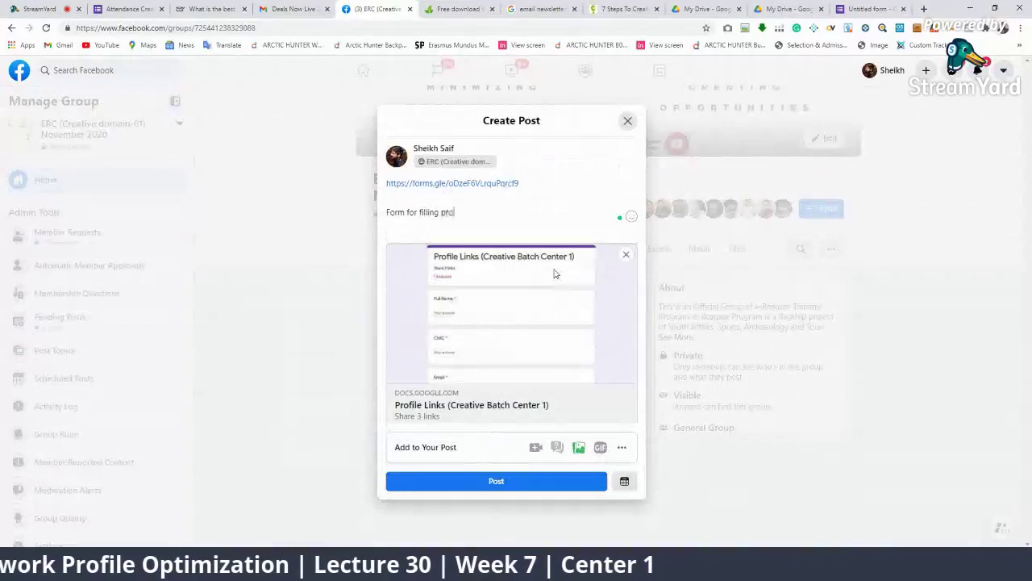
{"action": "type", "text": "file links"}
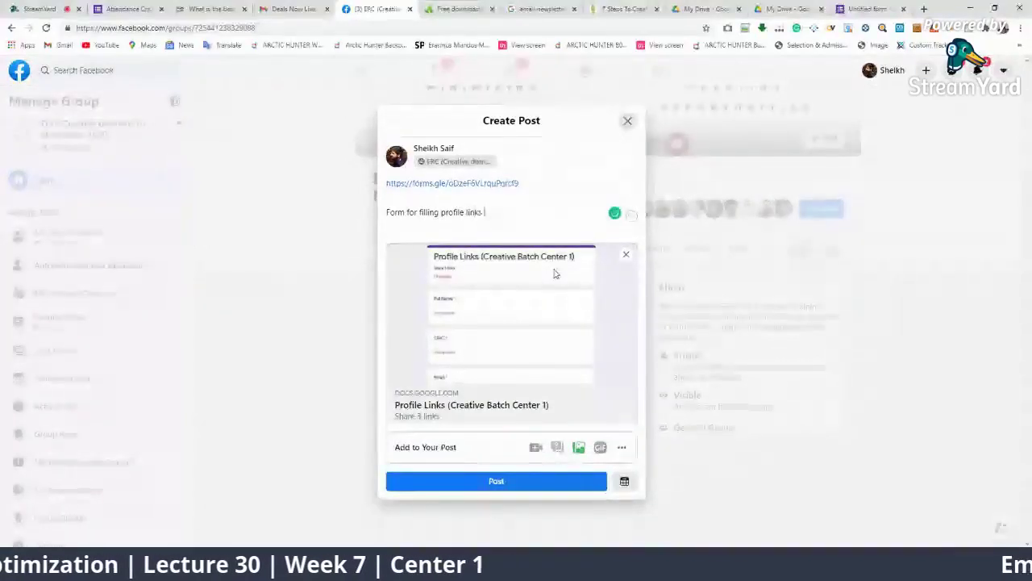
{"action": "type", "text": " if anyone has missed it."}
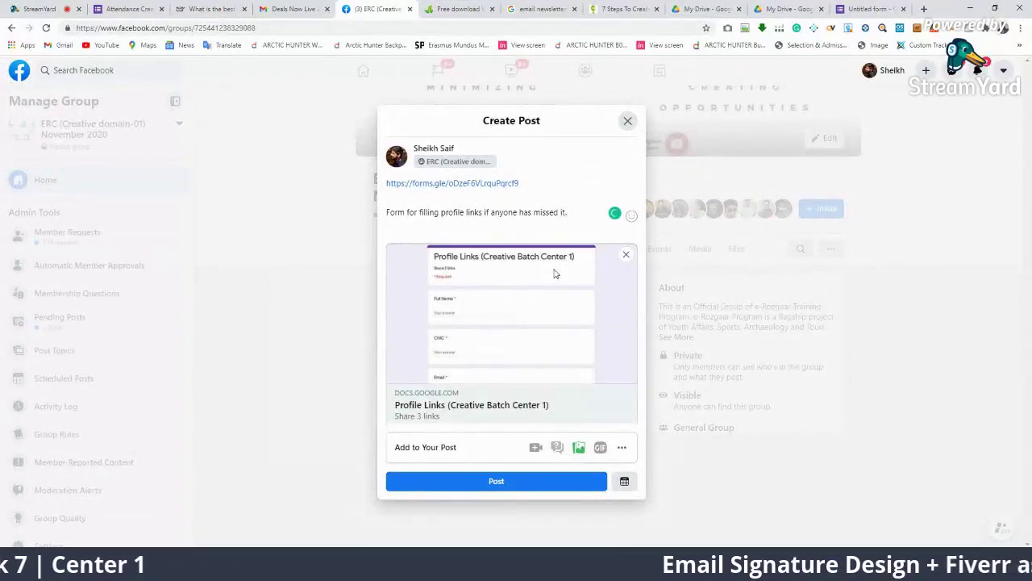
{"action": "left_click", "coordinate": [480, 479]}
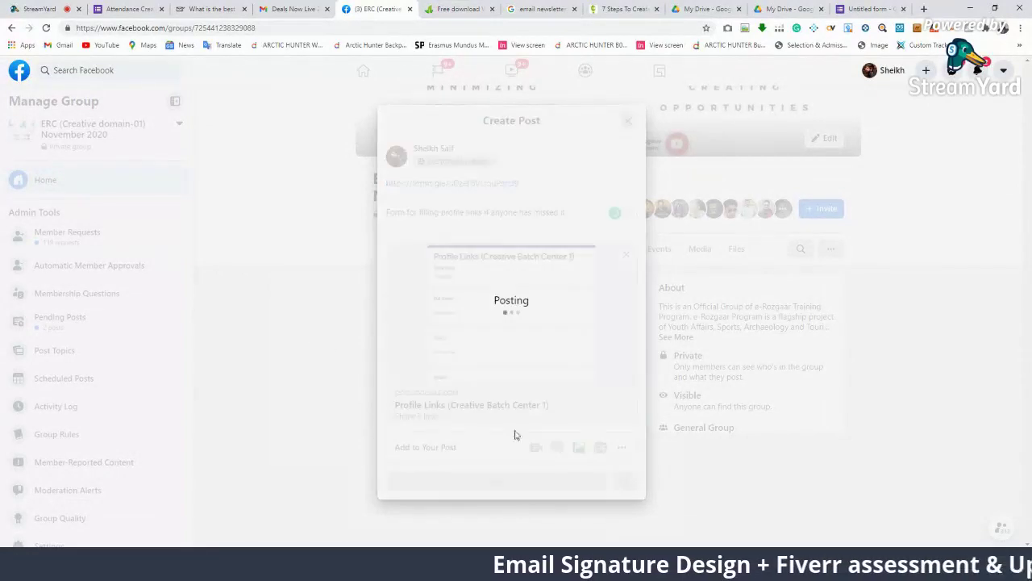
Step: Paste the form link as a comment on the live lecture video post, then switch to StreamYard
{"action": "scroll", "coordinate": [473, 407], "scroll_direction": "down", "scroll_amount": 3}
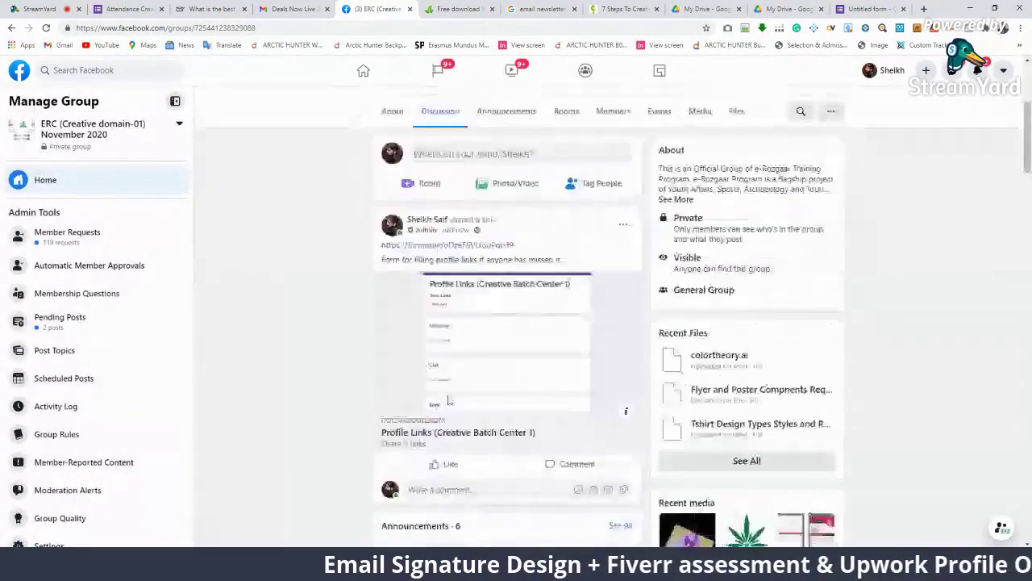
{"action": "scroll", "coordinate": [473, 407], "scroll_direction": "down", "scroll_amount": 3}
{"action": "scroll", "coordinate": [474, 407], "scroll_direction": "down", "scroll_amount": 3}
{"action": "scroll", "coordinate": [484, 403], "scroll_direction": "up", "scroll_amount": 6}
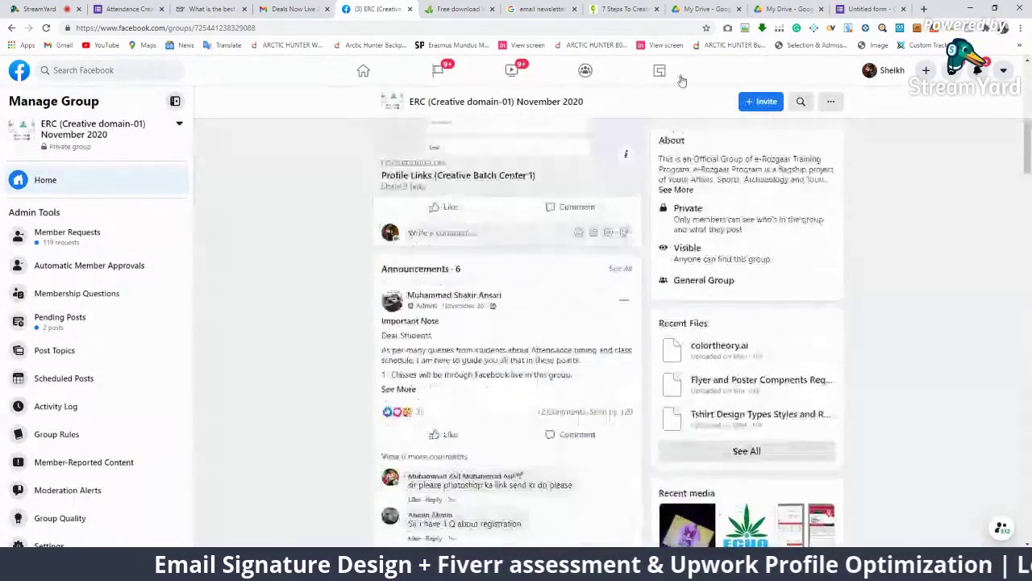
{"action": "scroll", "coordinate": [525, 269], "scroll_direction": "down", "scroll_amount": 1}
{"action": "scroll", "coordinate": [525, 269], "scroll_direction": "down", "scroll_amount": 5}
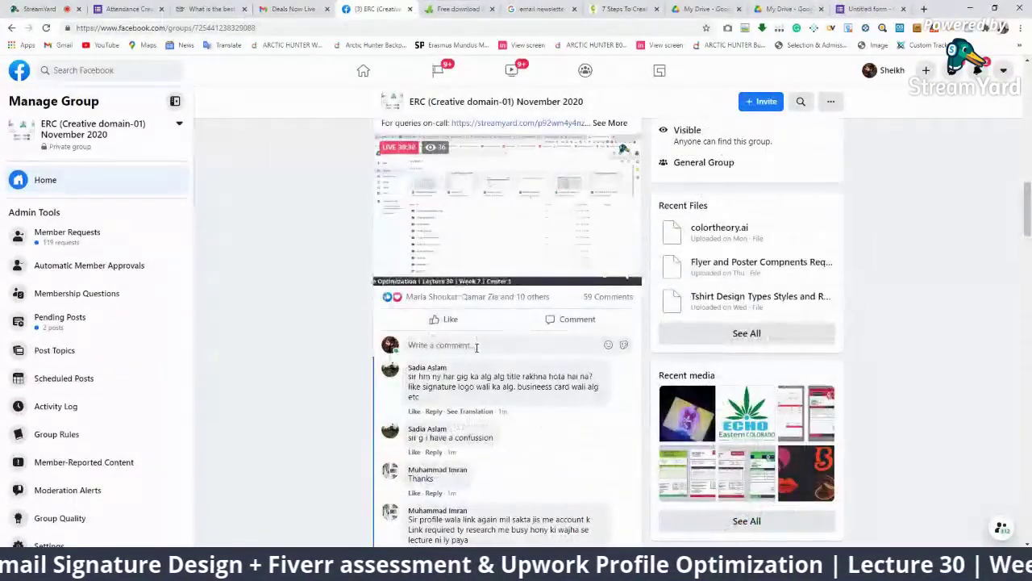
{"action": "left_click", "coordinate": [484, 345]}
{"action": "type", "text": "https://forms.gle/oDzeF6VLrquPqrcf9"}
{"action": "key", "text": "Return"}
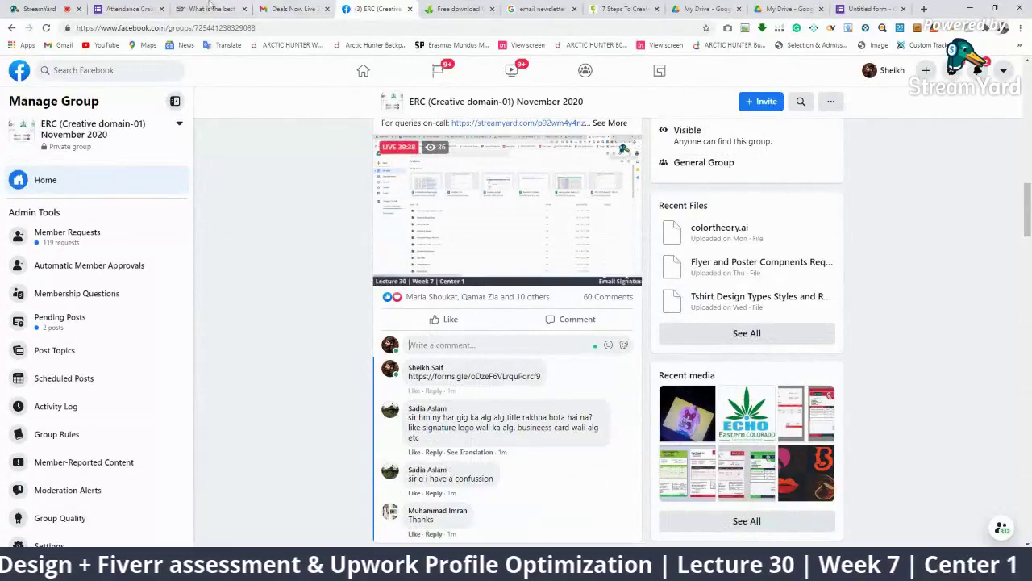
{"action": "left_click", "coordinate": [39, 9]}
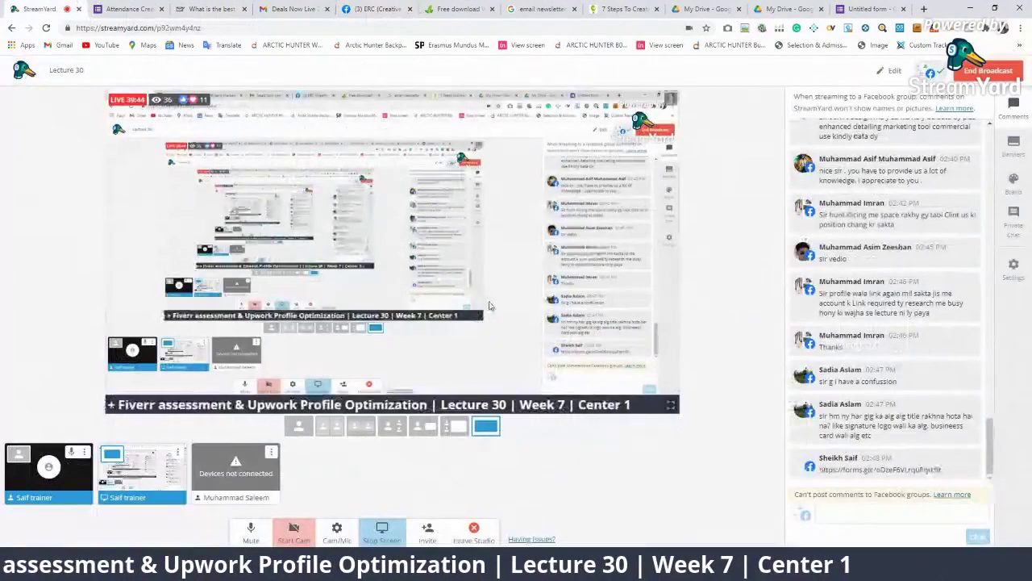
Step: Feature a viewer comment, turn on the presenter's camera, then feature the Upwork question and the next comment
{"action": "left_click", "coordinate": [925, 407]}
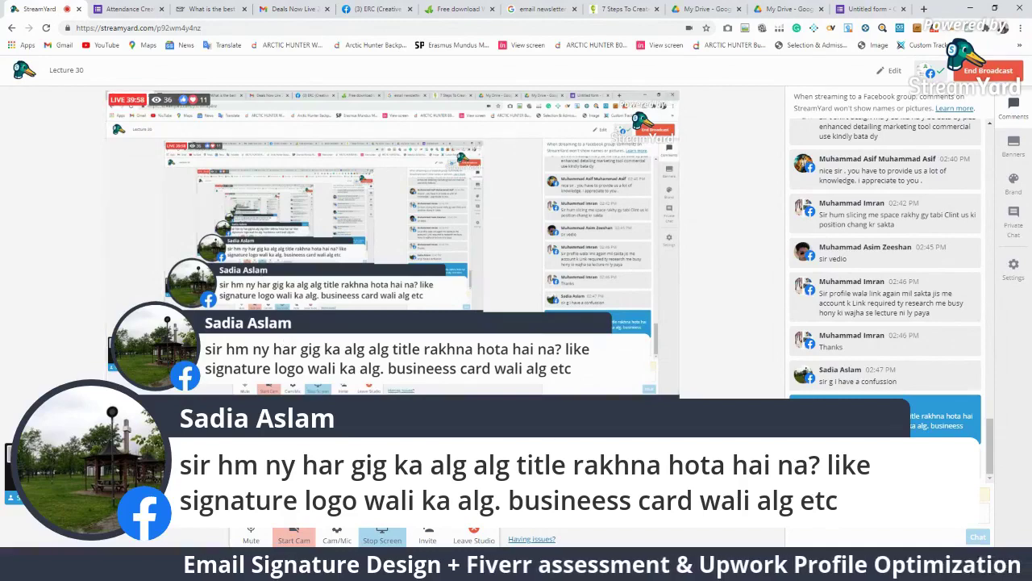
{"action": "left_click", "coordinate": [313, 530]}
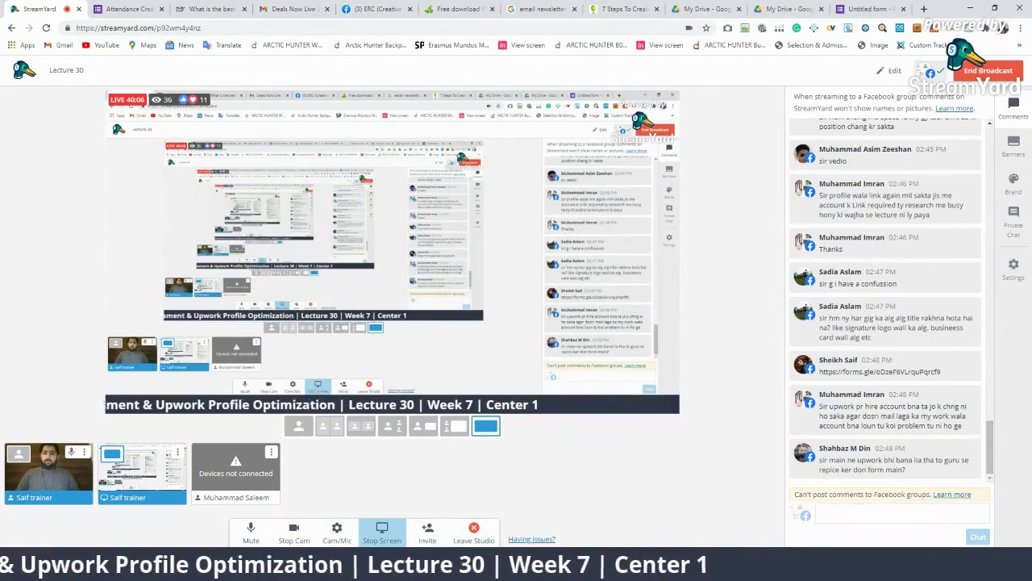
{"action": "mouse_move", "coordinate": [162, 235]}
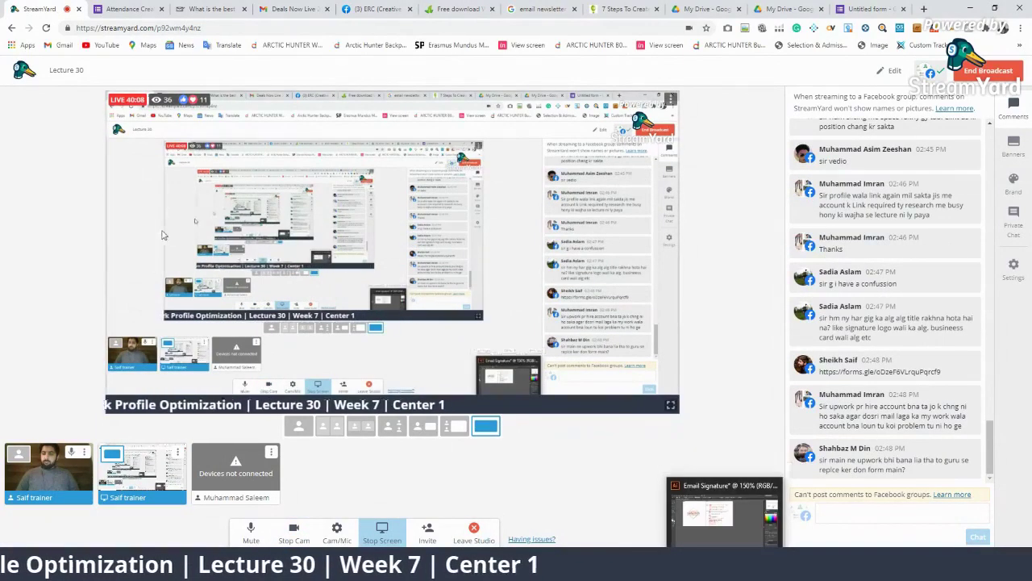
{"action": "left_click", "coordinate": [887, 460]}
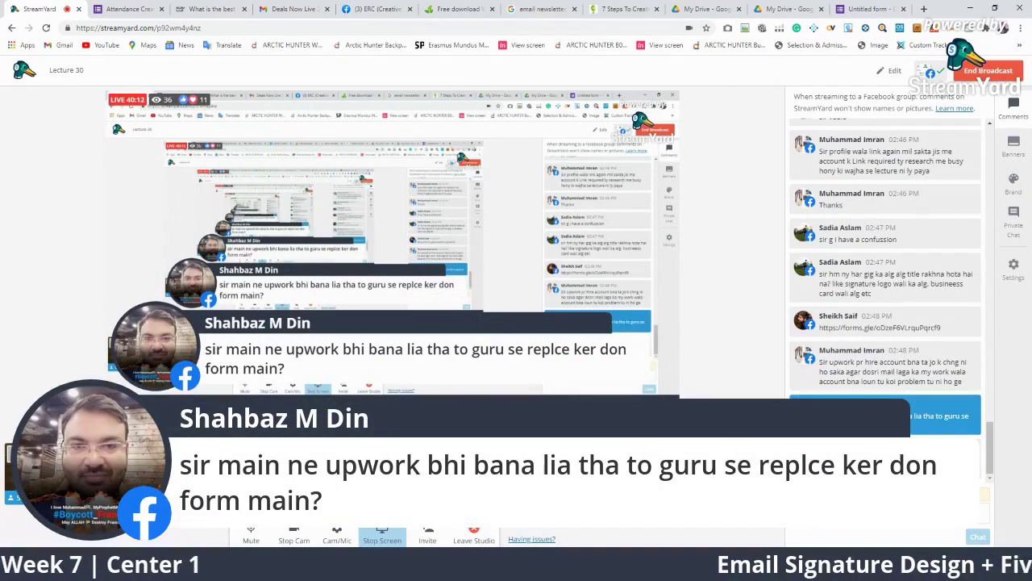
{"action": "left_click", "coordinate": [888, 458]}
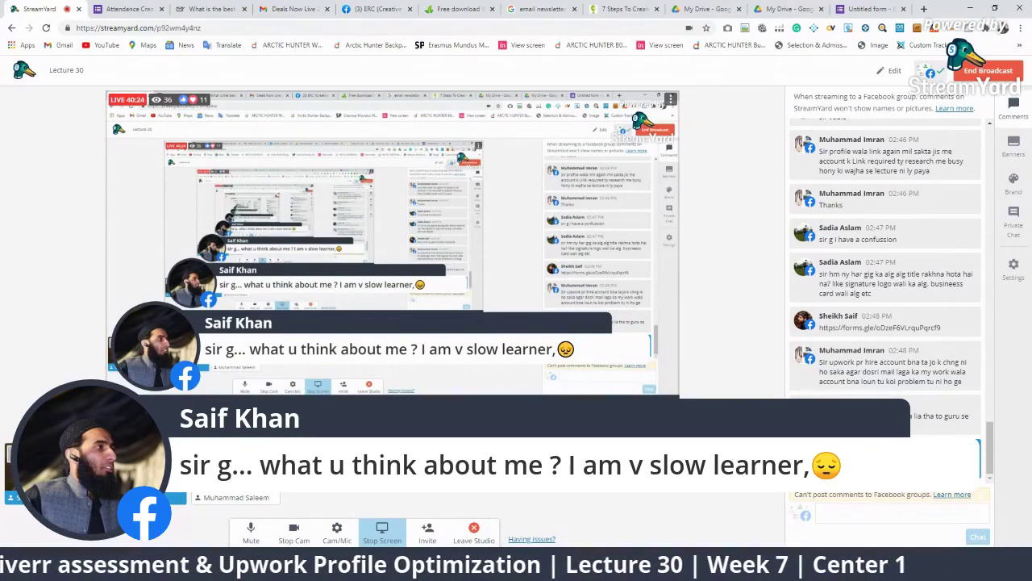
Step: Hide the comment banner, show and clear the business card QR code question, then return to Illustrator
{"action": "left_click", "coordinate": [855, 450]}
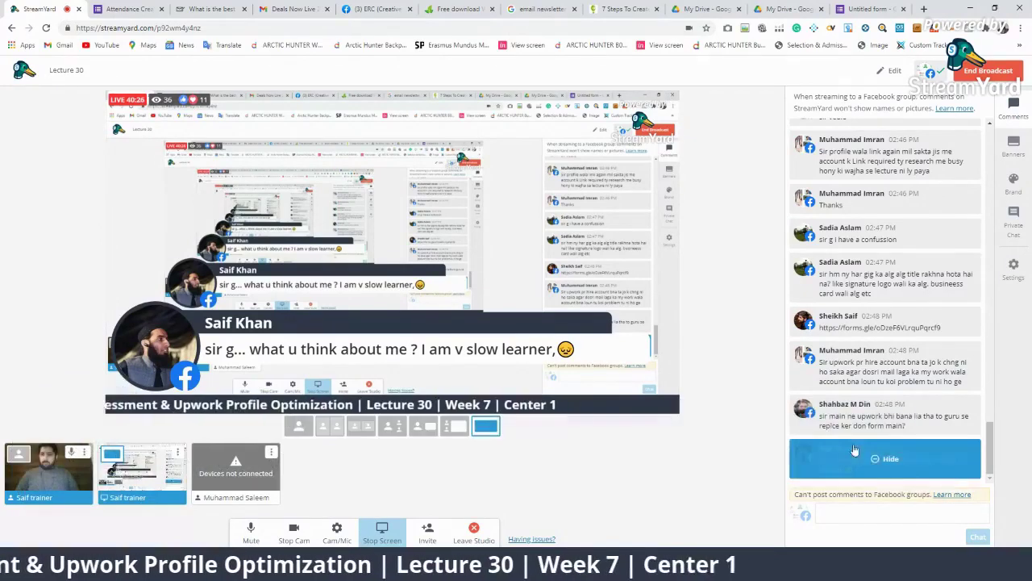
{"action": "left_click", "coordinate": [855, 450]}
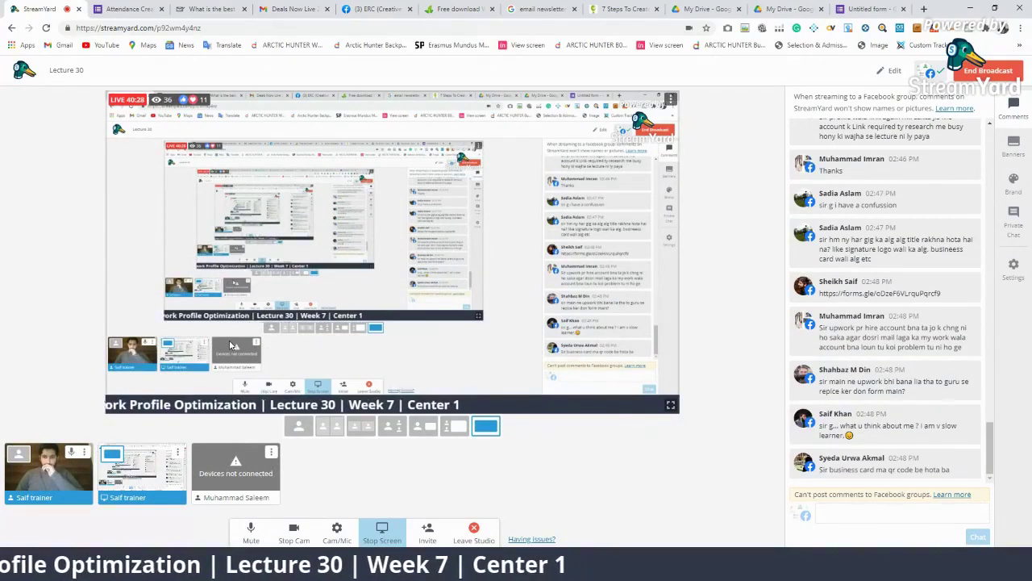
{"action": "left_click", "coordinate": [887, 464]}
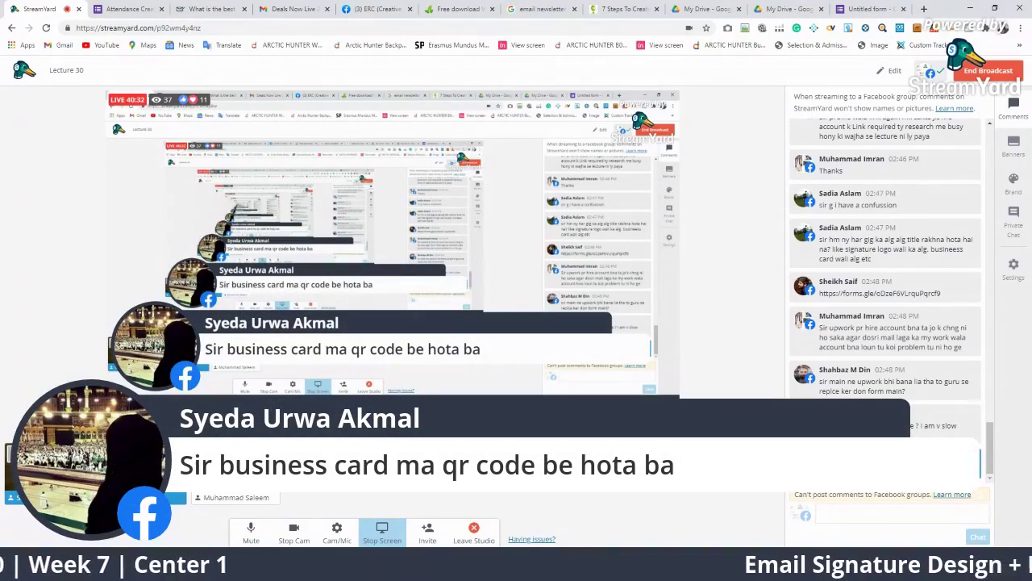
{"action": "left_click", "coordinate": [887, 464]}
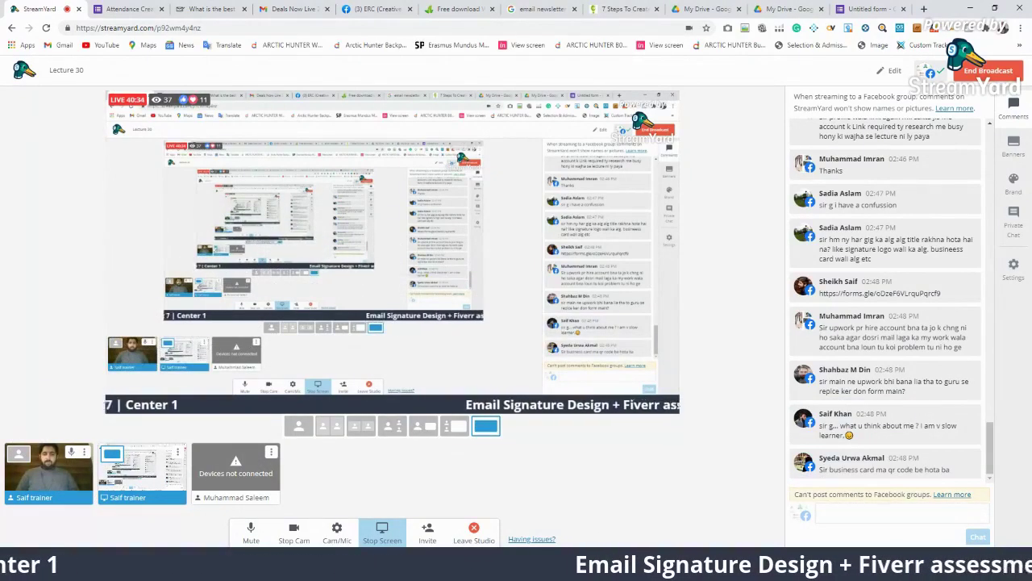
{"action": "key", "text": "alt+Tab"}
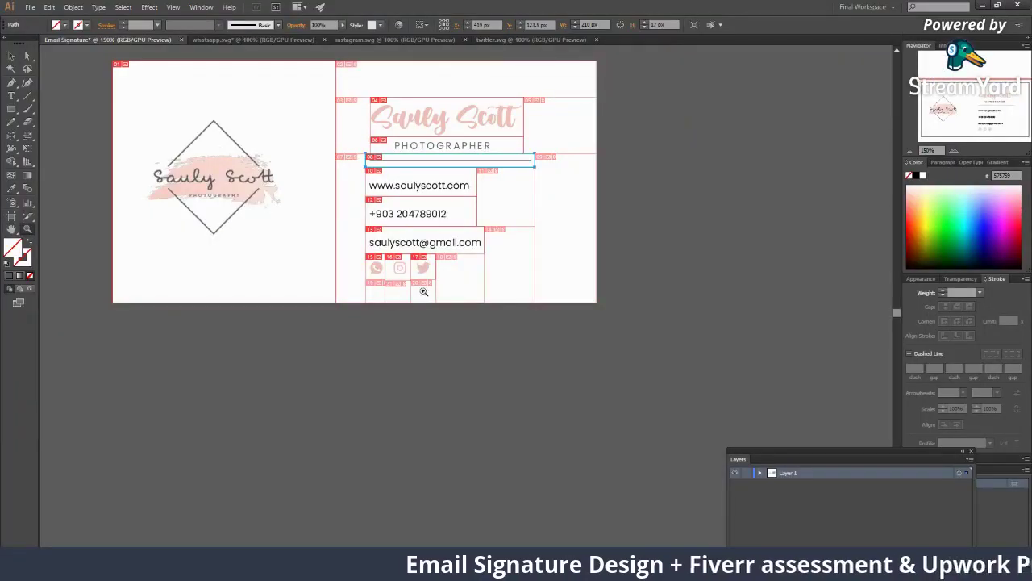
Step: Zoom in on the signature's contact, email and social-icon slices, then zoom back out and return to StreamYard
{"action": "mouse_move", "coordinate": [379, 248]}
{"action": "left_mouse_down"}
{"action": "mouse_move", "coordinate": [546, 338]}
{"action": "mouse_move", "coordinate": [491, 308]}
{"action": "left_mouse_up"}
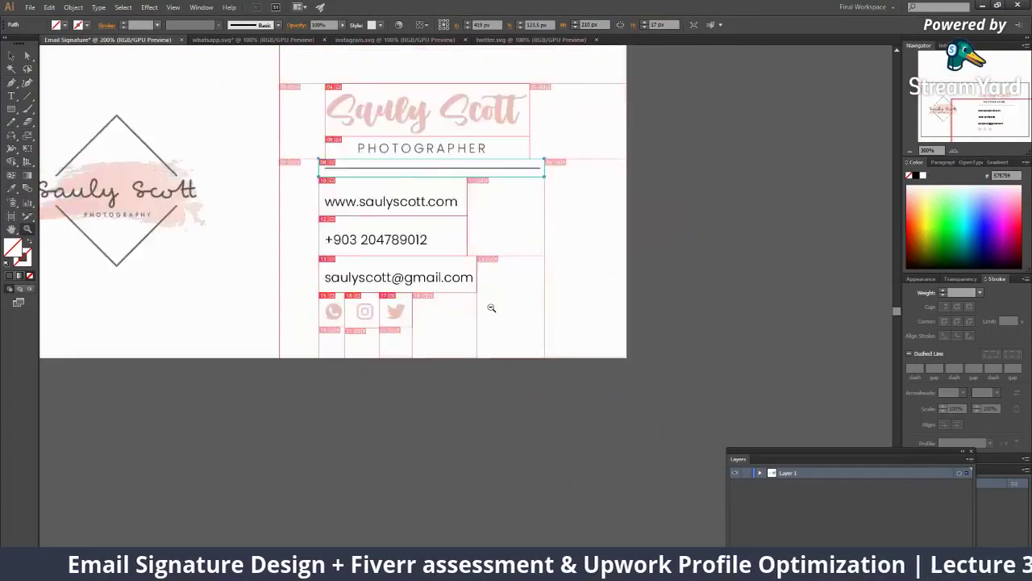
{"action": "key", "text": "ctrl+shift+a"}
{"action": "left_click", "coordinate": [459, 325], "text": "alt"}
{"action": "left_click", "coordinate": [425, 321], "text": "alt"}
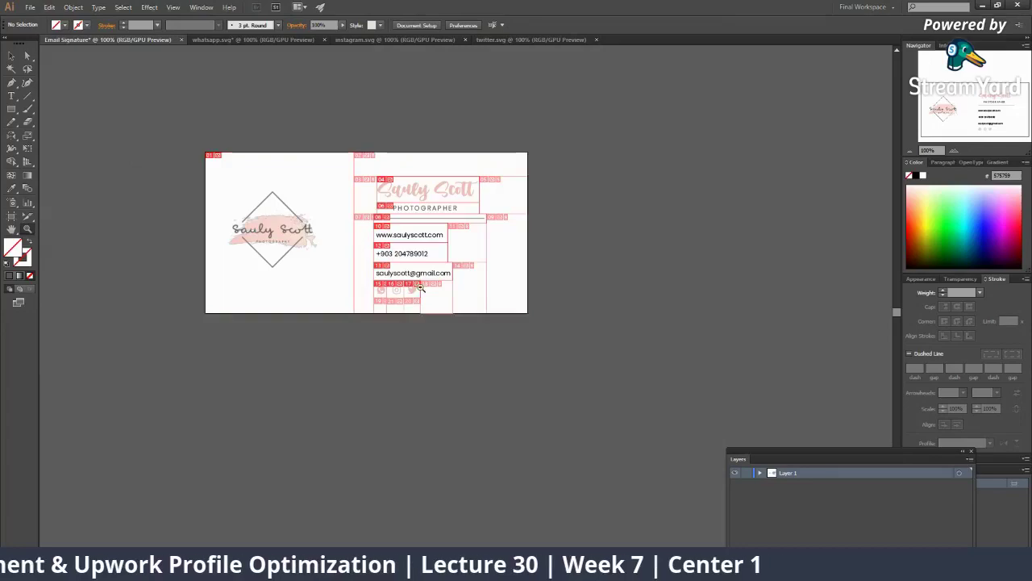
{"action": "left_click_drag", "start_coordinate": [425, 321], "coordinate": [421, 335]}
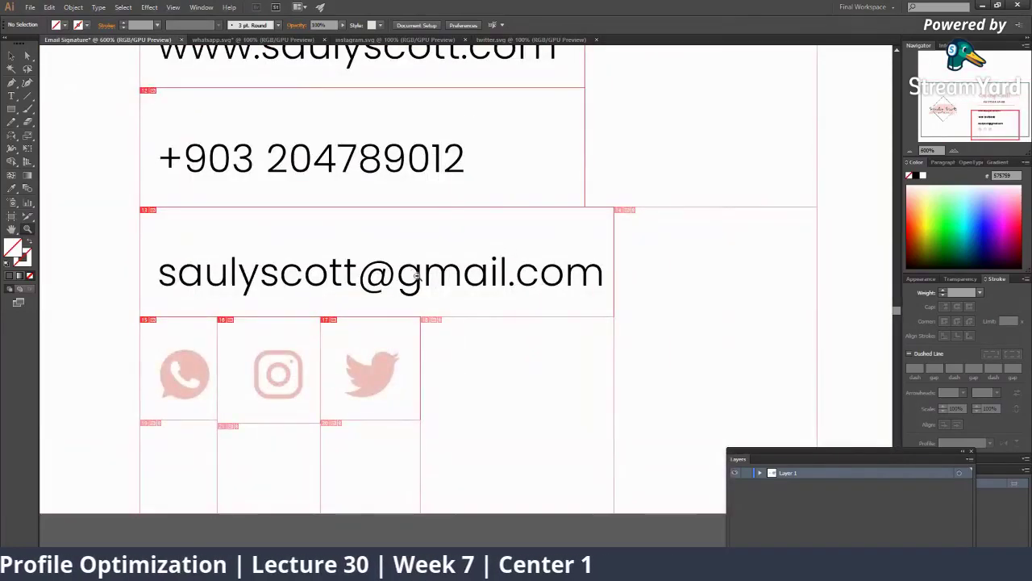
{"action": "left_click_drag", "start_coordinate": [519, 344], "coordinate": [452, 344]}
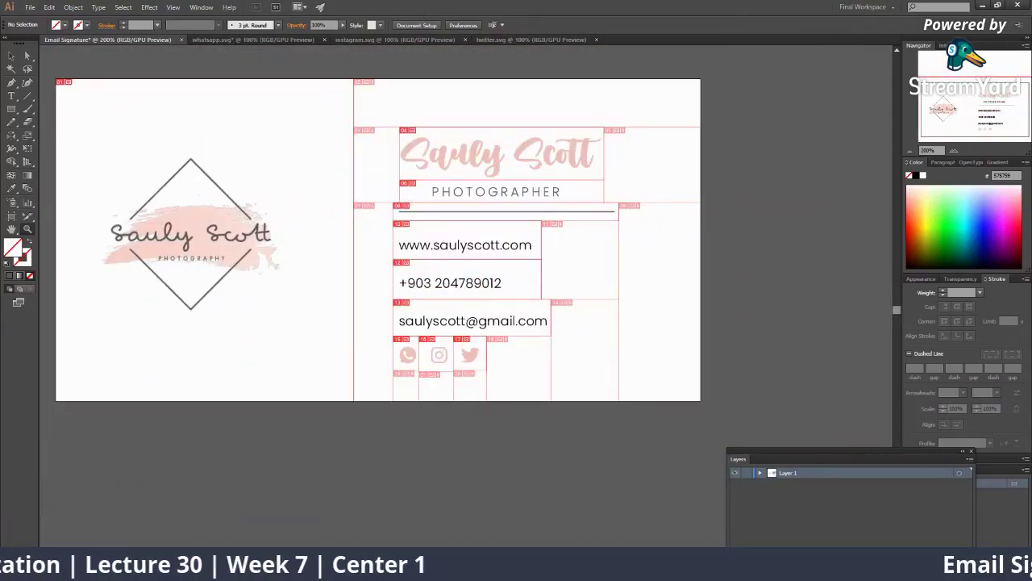
{"action": "left_click", "coordinate": [685, 508]}
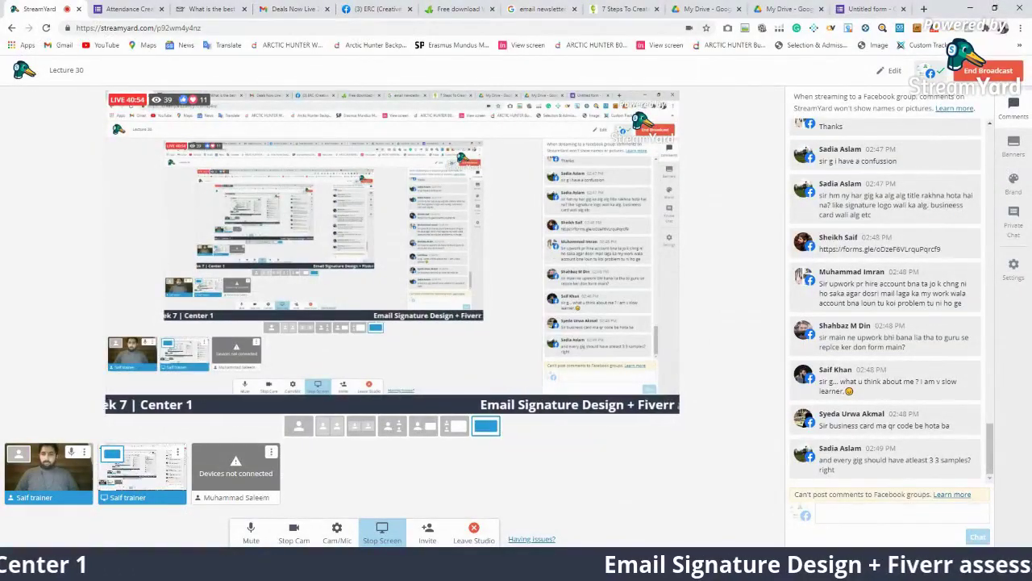
Step: Play the Gmail signature tutorial, pause it at 0:09, and go back to the StreamYard studio
{"action": "left_click", "coordinate": [911, 516]}
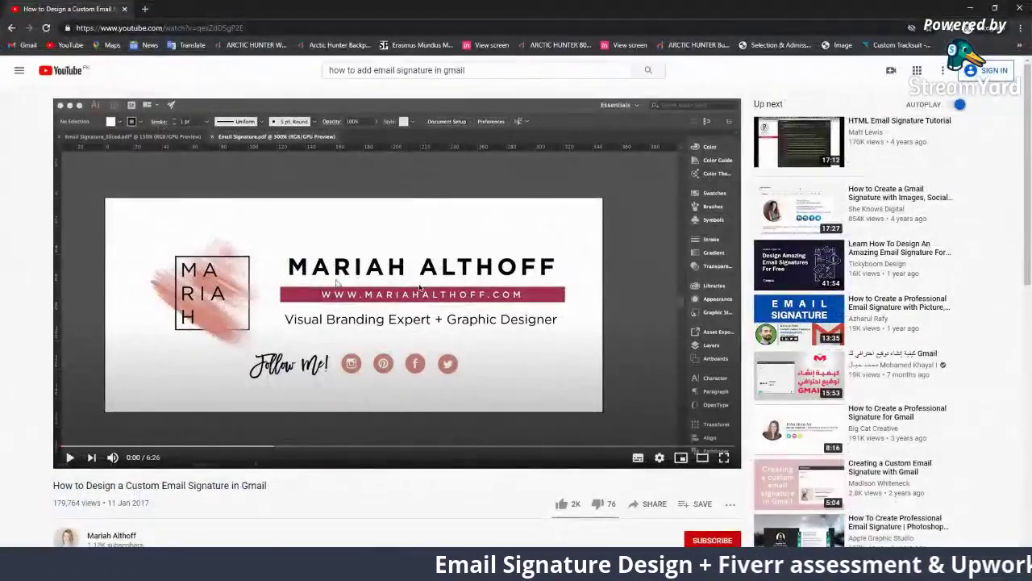
{"action": "left_click", "coordinate": [335, 305]}
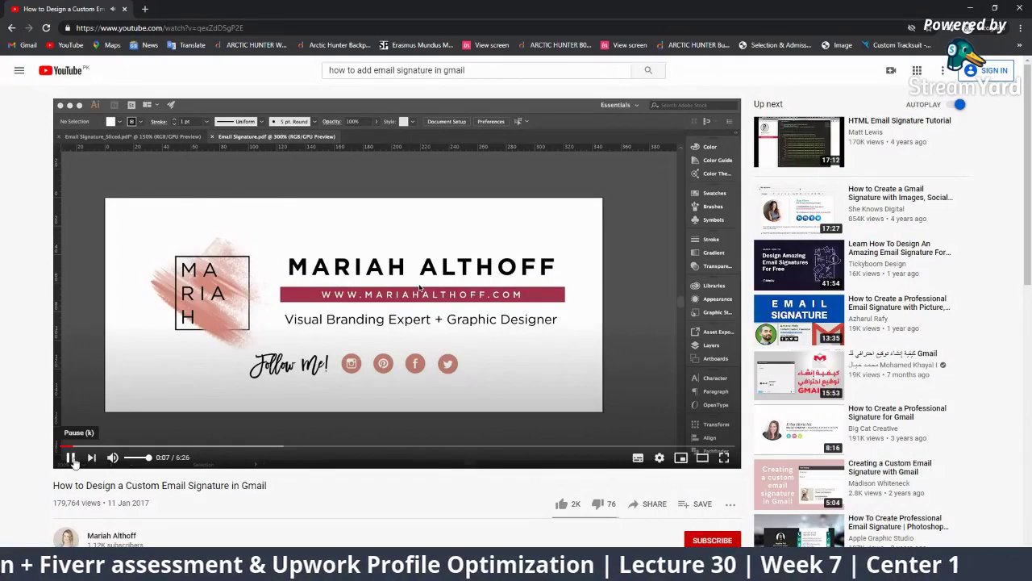
{"action": "left_click", "coordinate": [70, 458]}
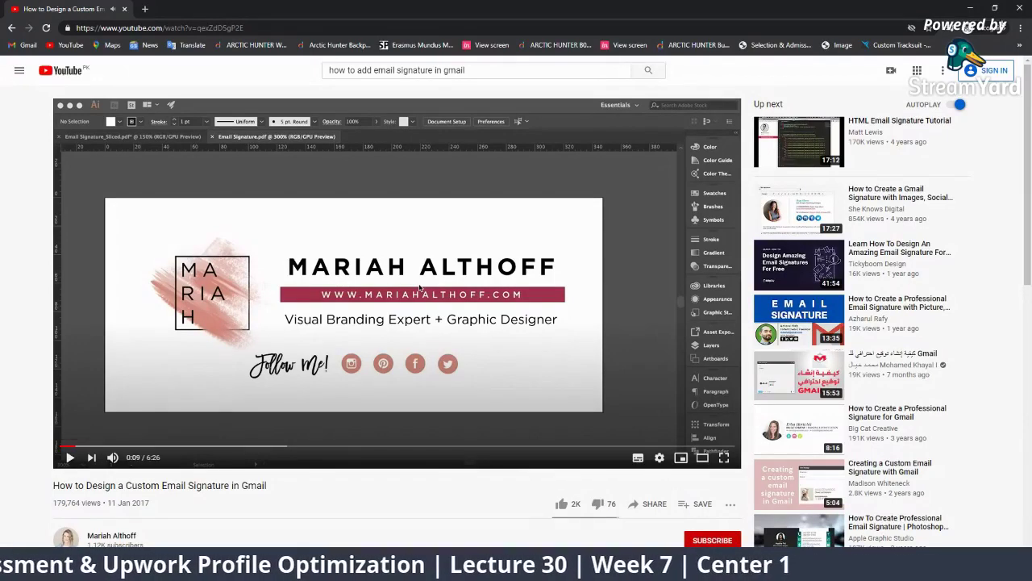
{"action": "key", "text": "alt+Tab"}
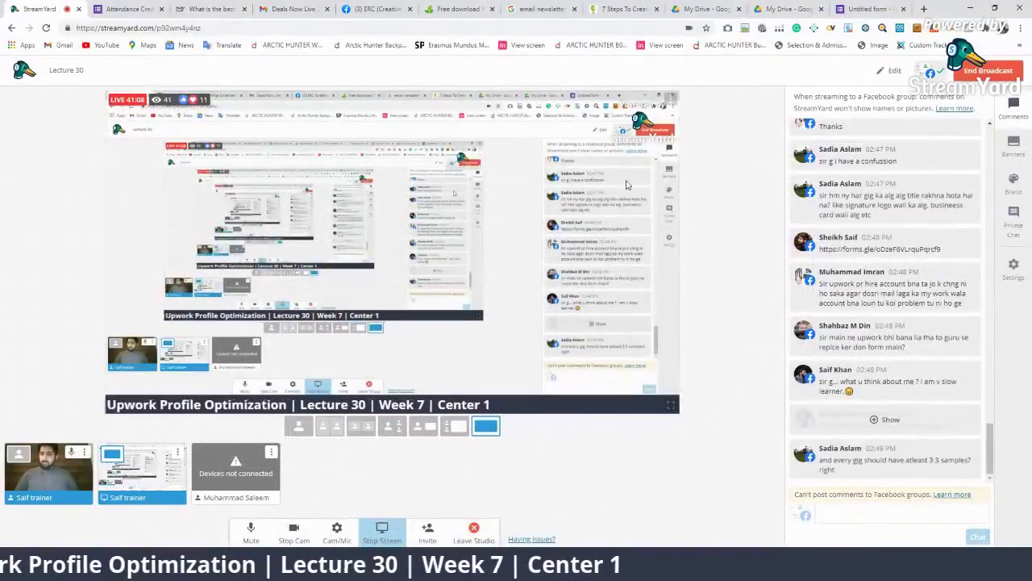
Step: Hide one viewer comment and feature viewers' questions on the broadcast one at a time
{"action": "left_click", "coordinate": [815, 331]}
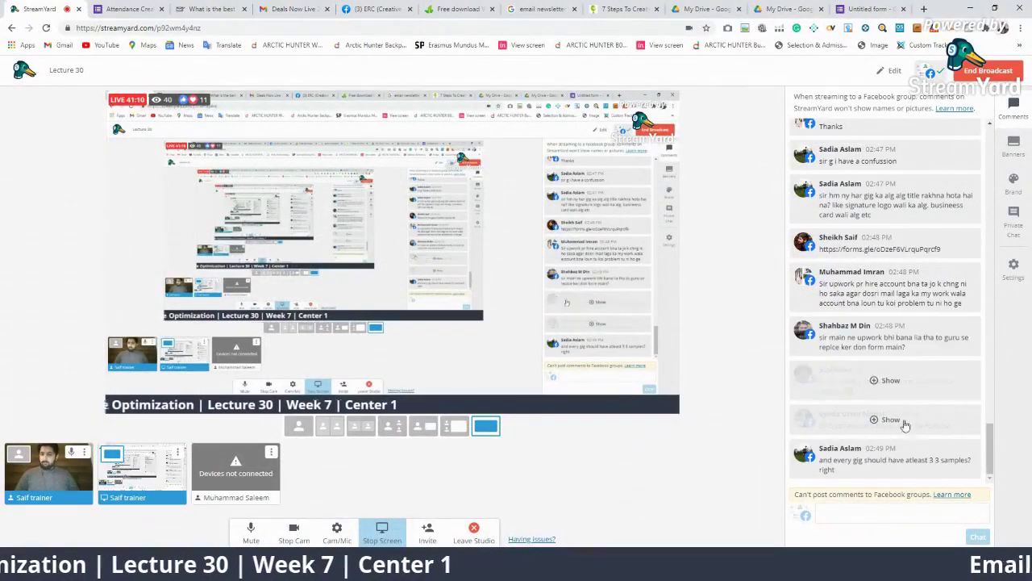
{"action": "left_click", "coordinate": [887, 458]}
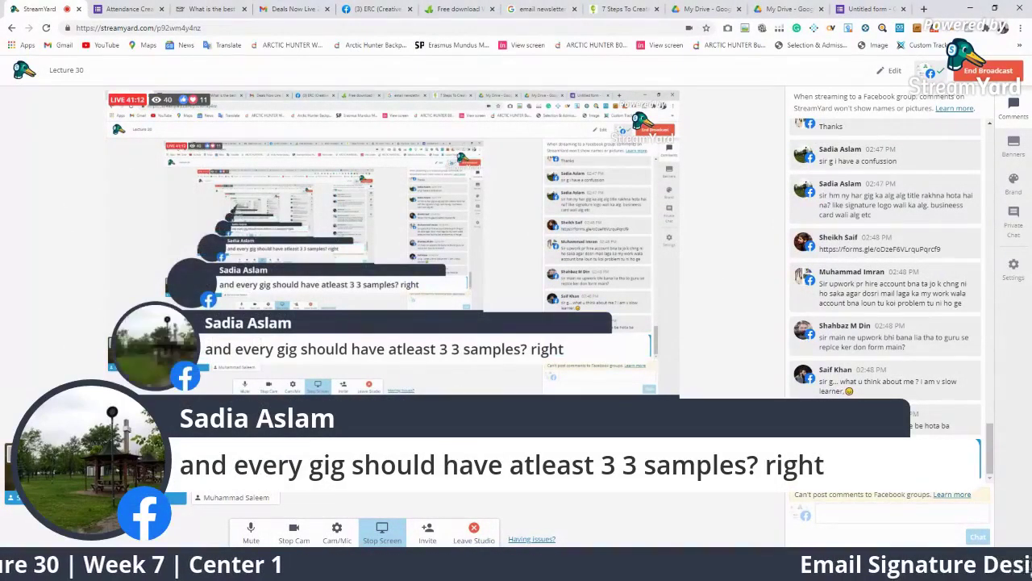
{"action": "left_click", "coordinate": [887, 459]}
{"action": "left_click", "coordinate": [920, 385]}
{"action": "left_click", "coordinate": [920, 389]}
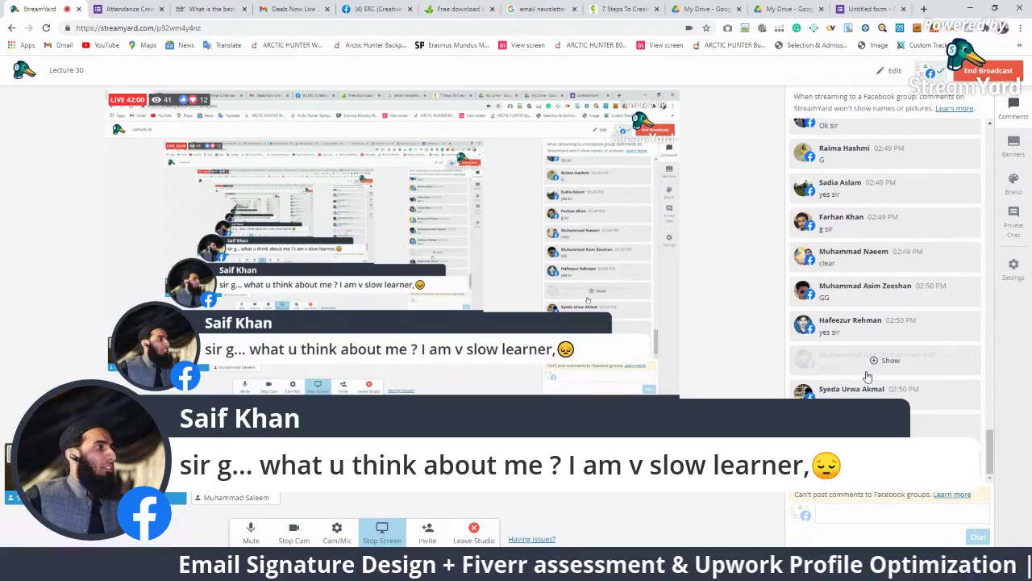
Step: Reveal a hidden comment, then remove the featured 'slow learner' comment banner from the broadcast
{"action": "left_click", "coordinate": [887, 365]}
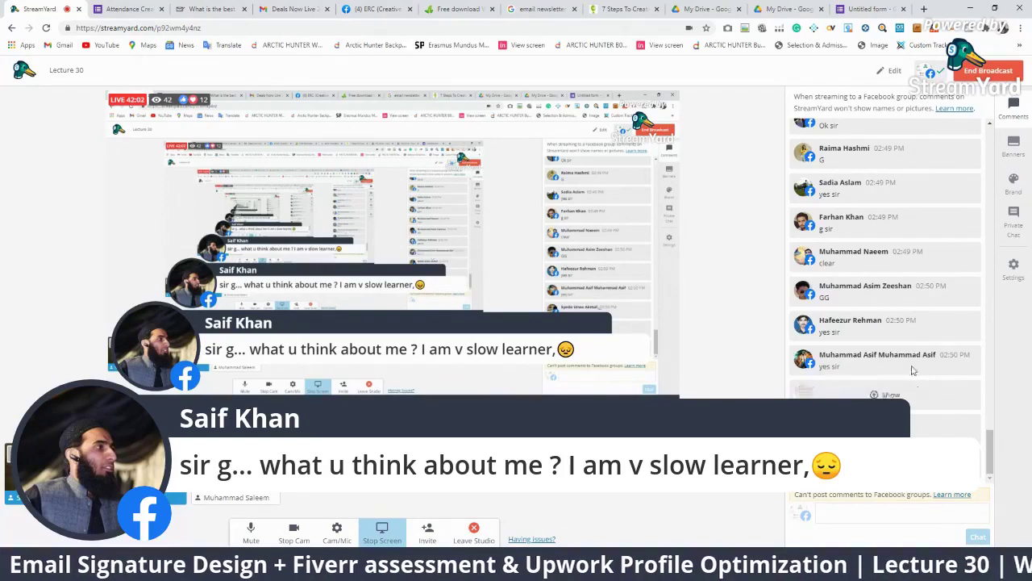
{"action": "scroll", "coordinate": [919, 310], "scroll_direction": "up", "scroll_amount": 3}
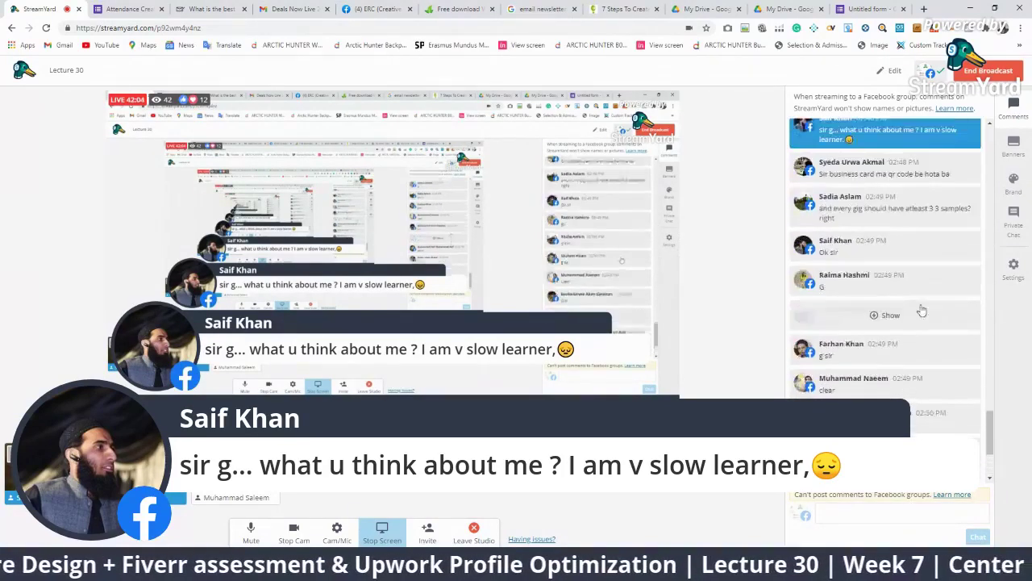
{"action": "scroll", "coordinate": [913, 209], "scroll_direction": "up", "scroll_amount": 2}
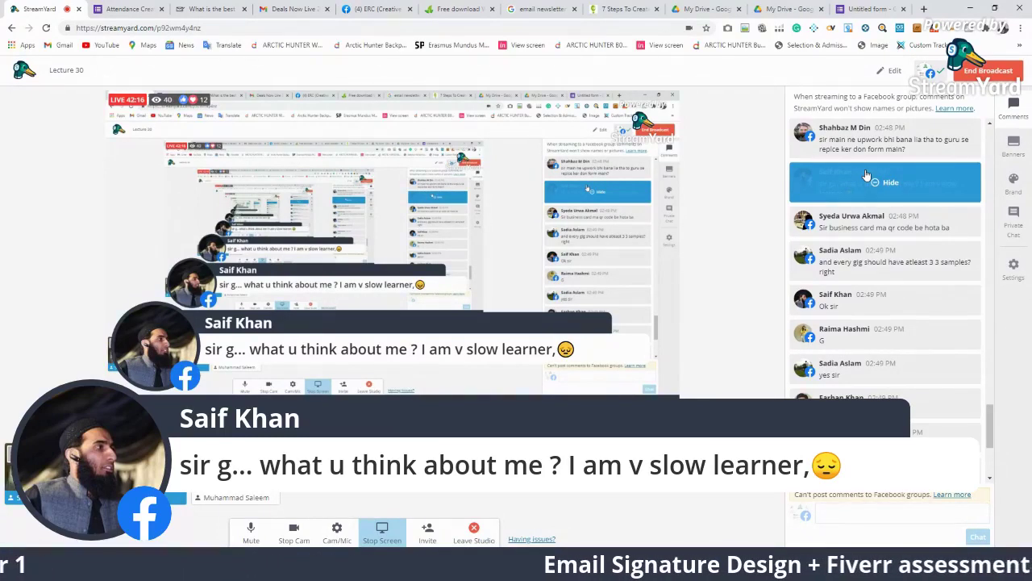
{"action": "left_click", "coordinate": [884, 183]}
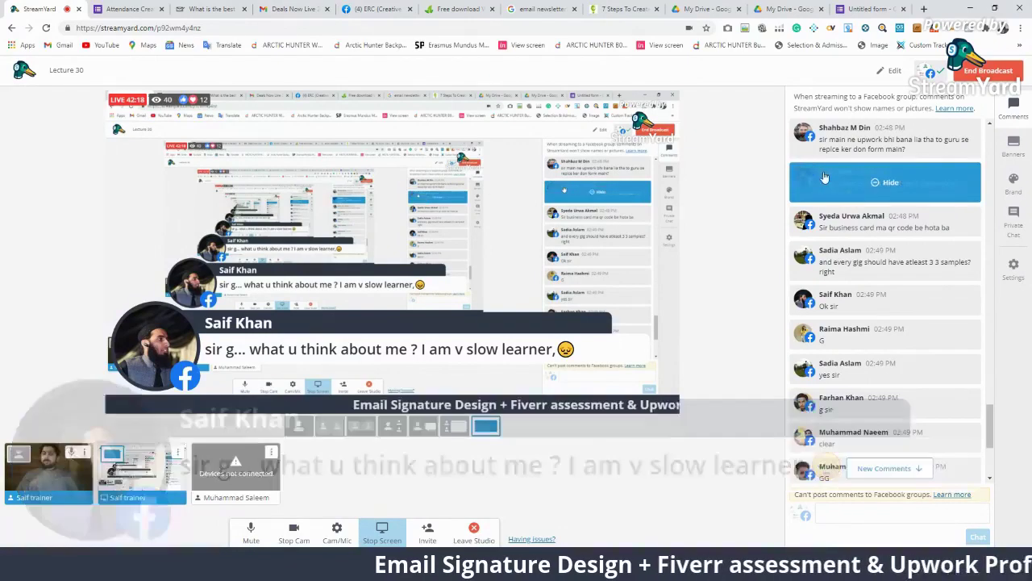
{"action": "scroll", "coordinate": [928, 300], "scroll_direction": "down", "scroll_amount": 5}
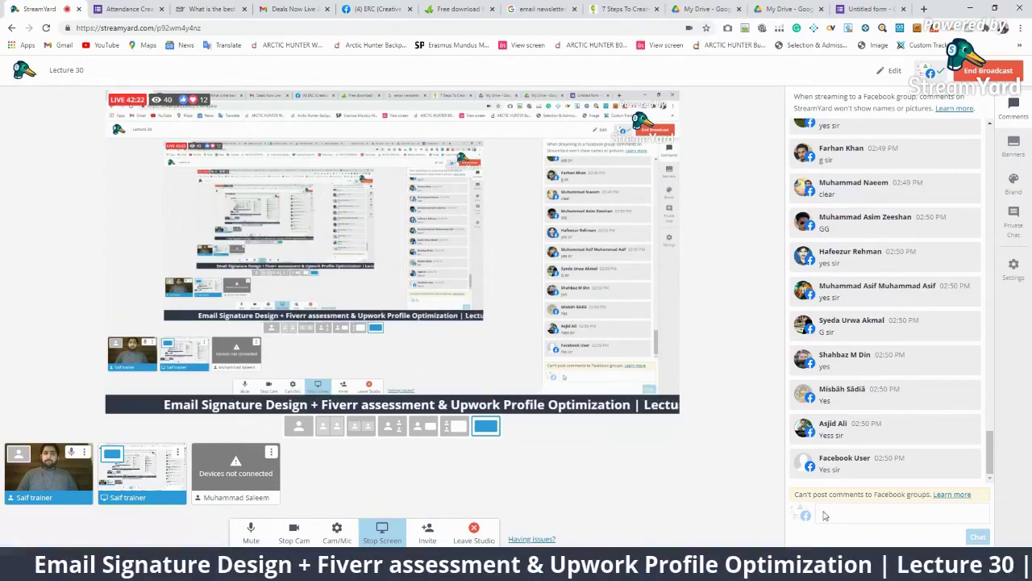
{"action": "mouse_move", "coordinate": [762, 539]}
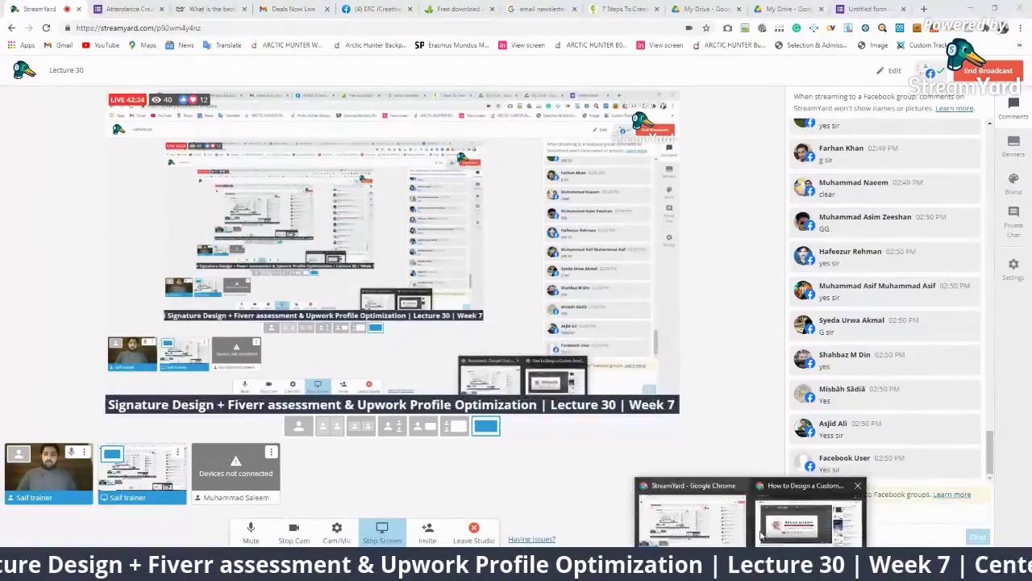
Step: Play the Gmail signature tutorial until pausing it at 2:13
{"action": "left_click", "coordinate": [811, 520]}
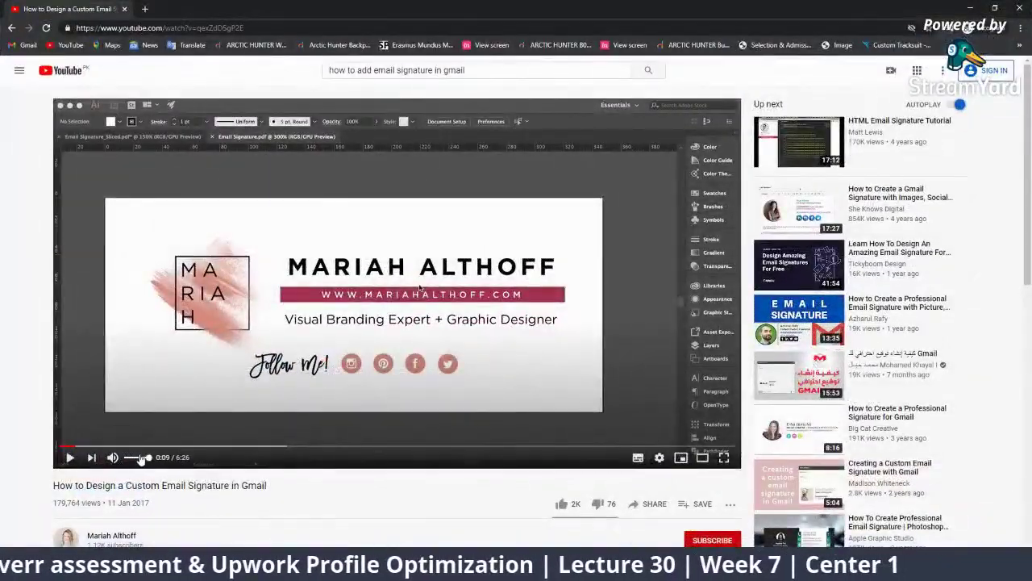
{"action": "left_click", "coordinate": [193, 395]}
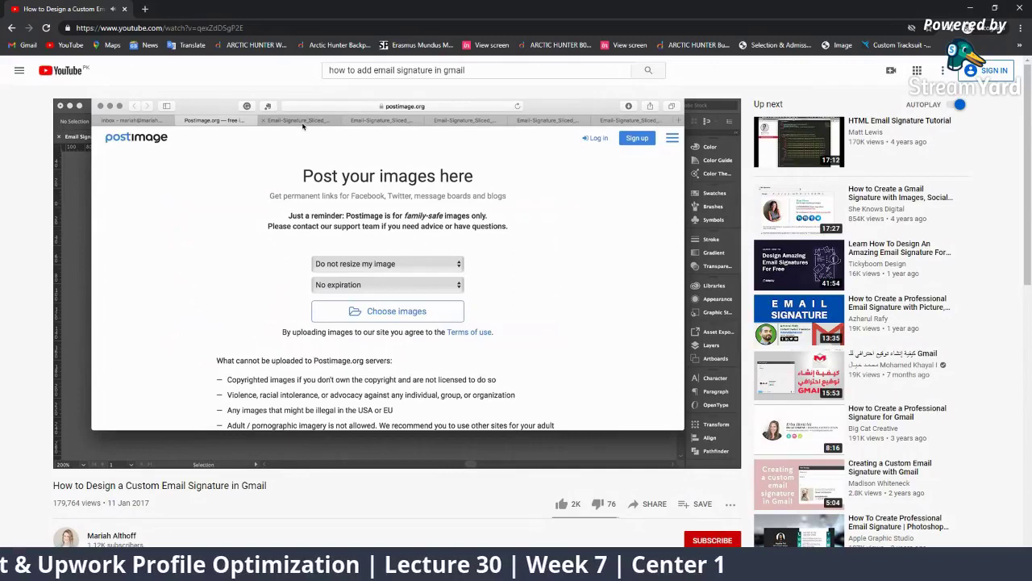
{"action": "key", "text": "space"}
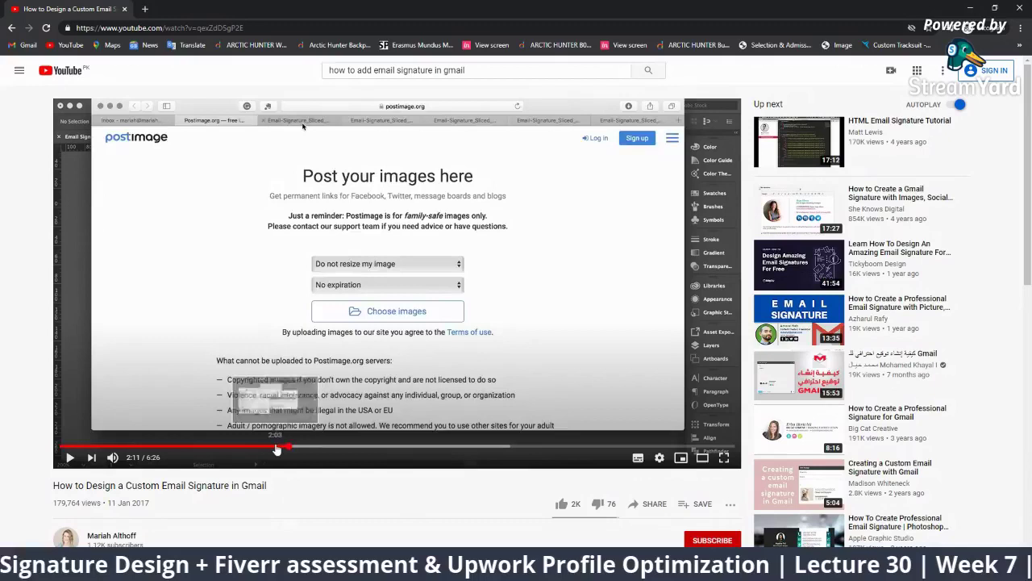
Step: Jump the tutorial back to 2:03 and resume playback
{"action": "left_click", "coordinate": [275, 446]}
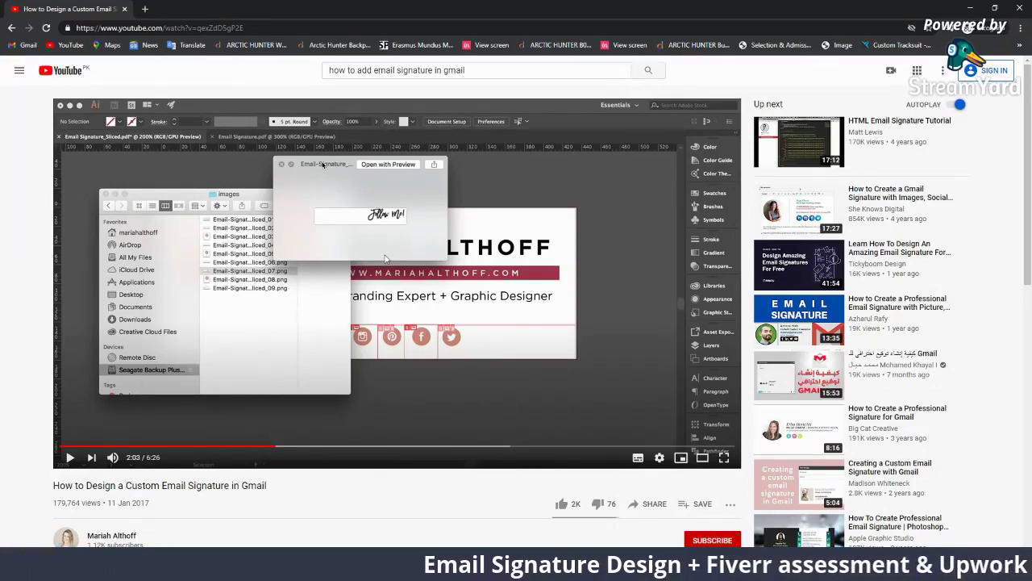
{"action": "scroll", "coordinate": [283, 430], "scroll_direction": "down", "scroll_amount": 3}
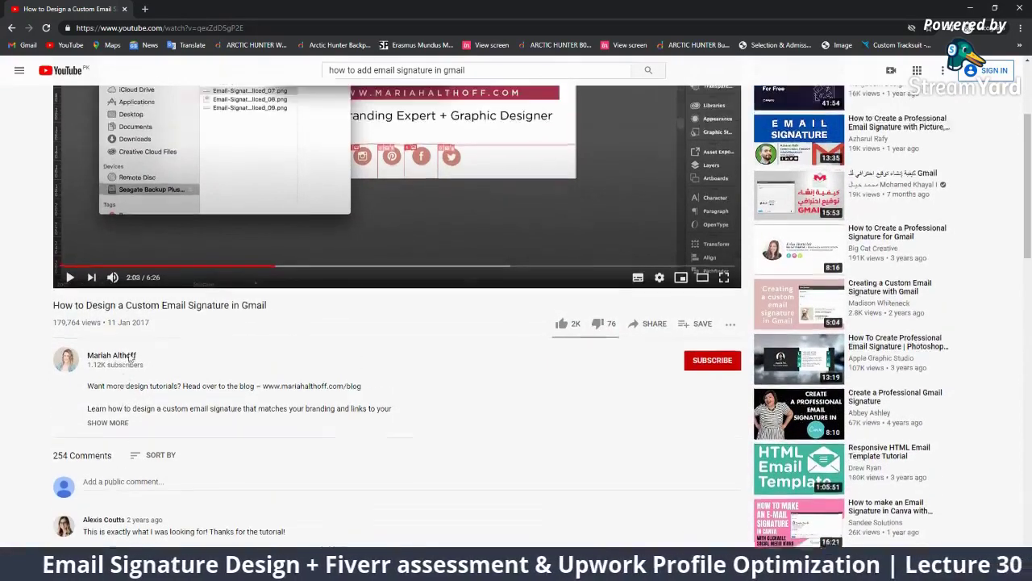
{"action": "scroll", "coordinate": [122, 367], "scroll_direction": "up", "scroll_amount": 1}
{"action": "left_click_drag", "start_coordinate": [53, 324], "coordinate": [271, 330]}
{"action": "scroll", "coordinate": [288, 342], "scroll_direction": "up", "scroll_amount": 2}
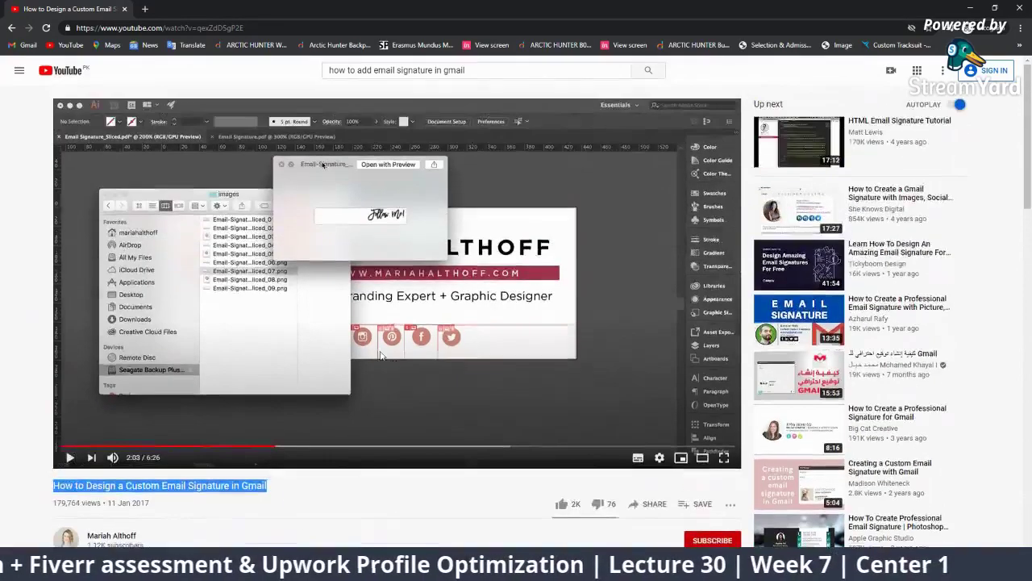
{"action": "left_click", "coordinate": [322, 163]}
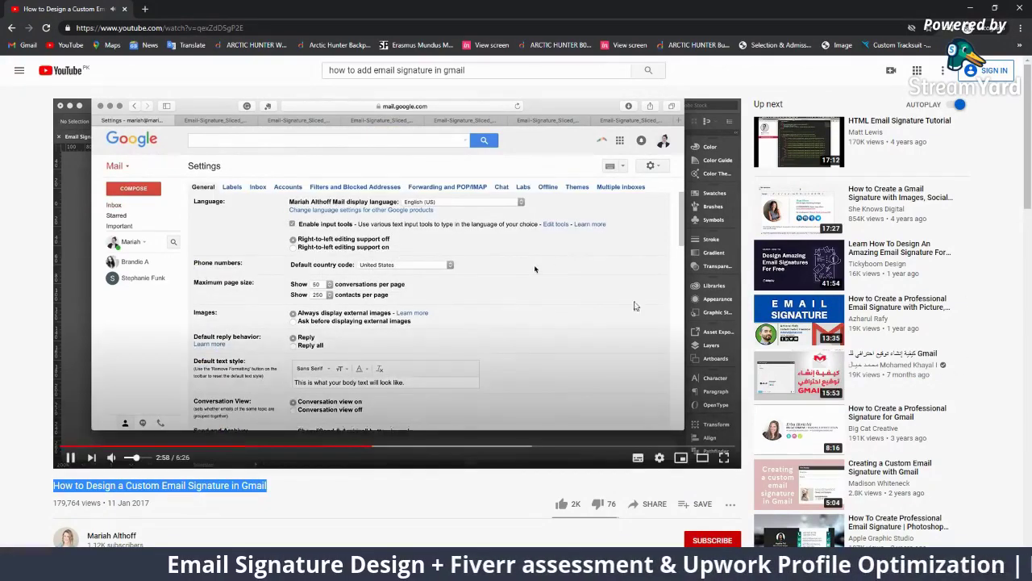
Step: Watch the tutorial in full screen as it reaches Gmail's signature editor
{"action": "left_click", "coordinate": [723, 458]}
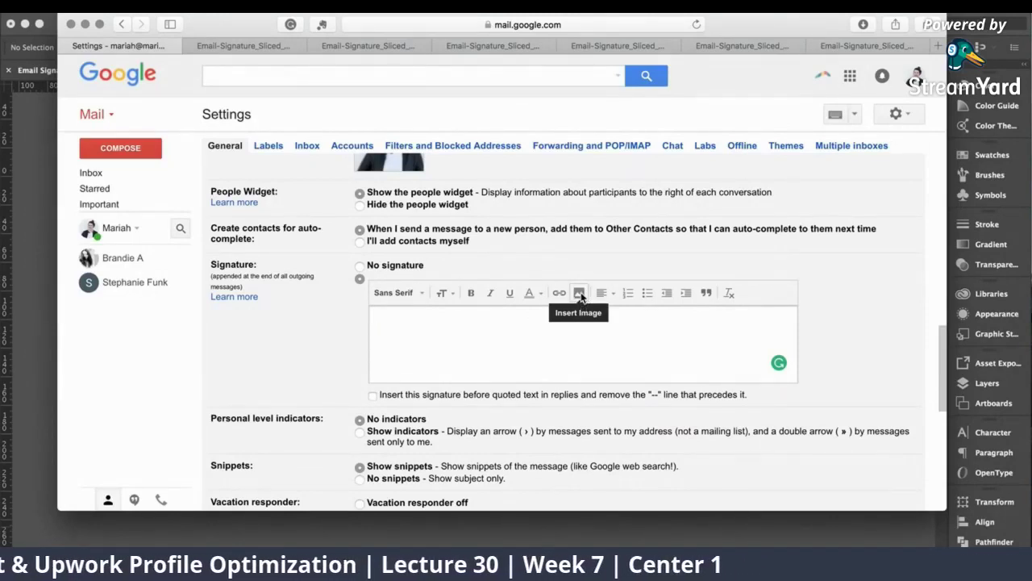
Step: Seek the tutorial back to the finished Illustrator signature design and pause it there
{"action": "left_click", "coordinate": [579, 295]}
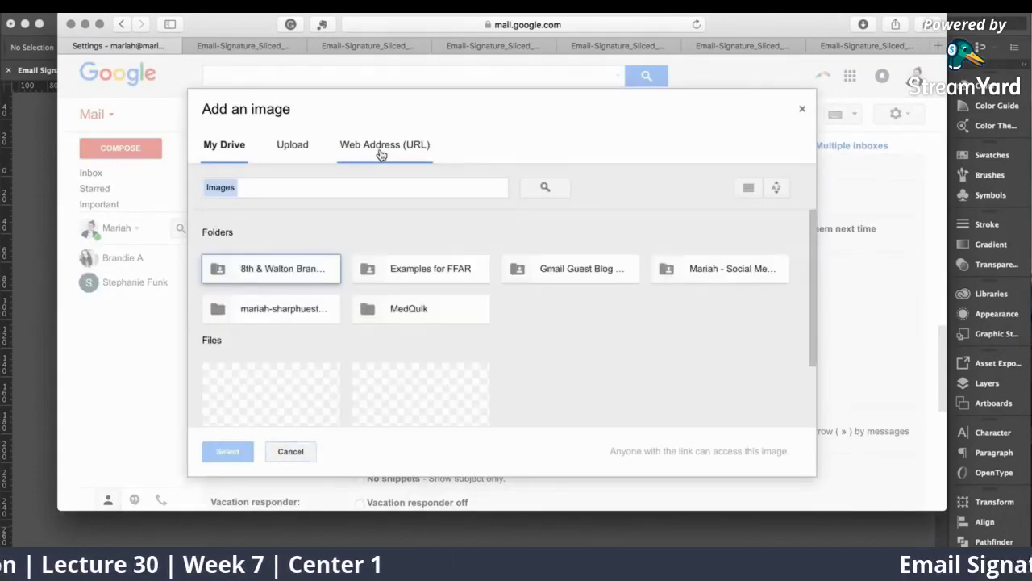
{"action": "left_click", "coordinate": [381, 153]}
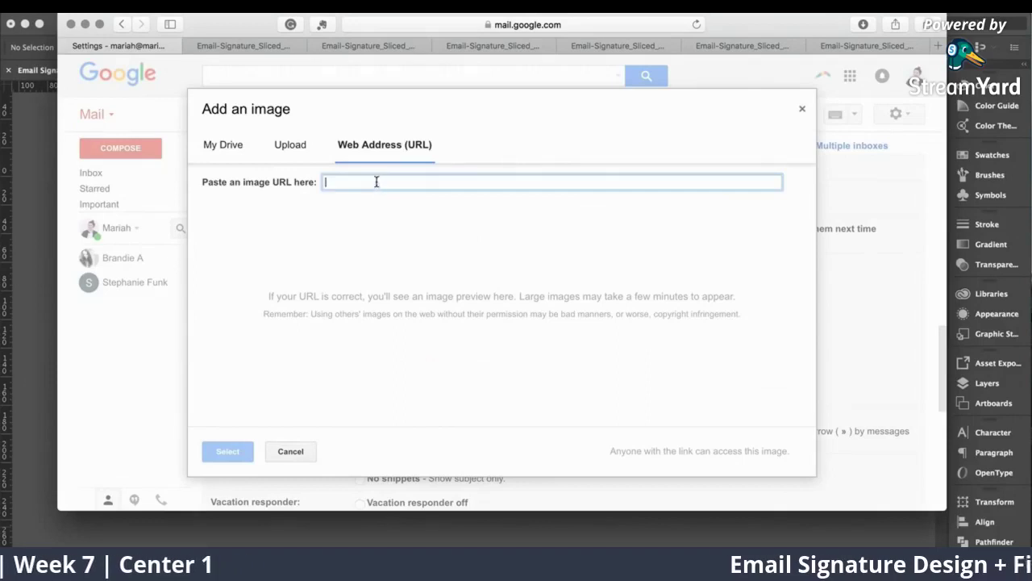
{"action": "type", "text": "https://s30.postimg.org/83ua09s9d/Email_Signature_Sliced_01.png"}
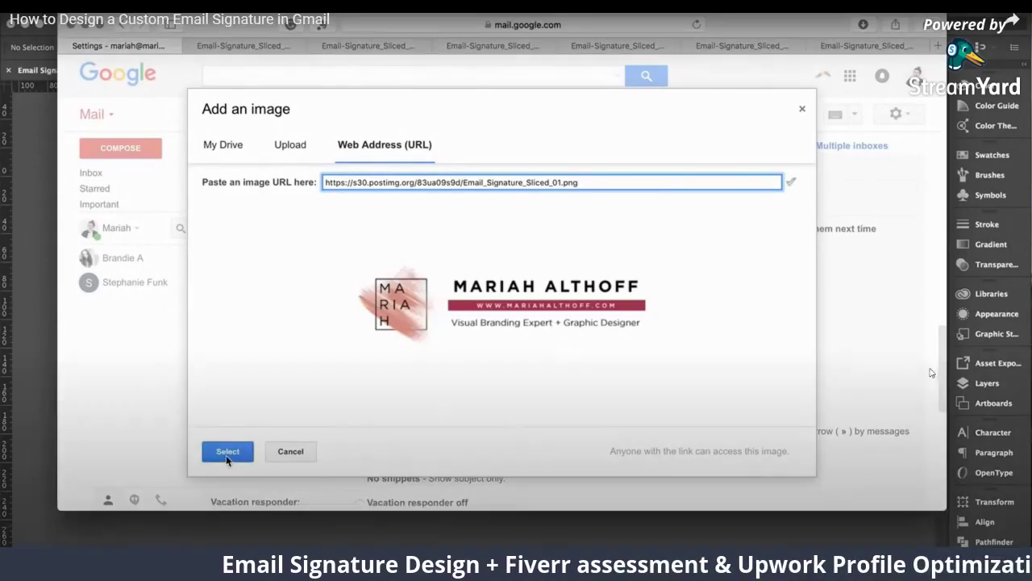
{"action": "left_click", "coordinate": [226, 455]}
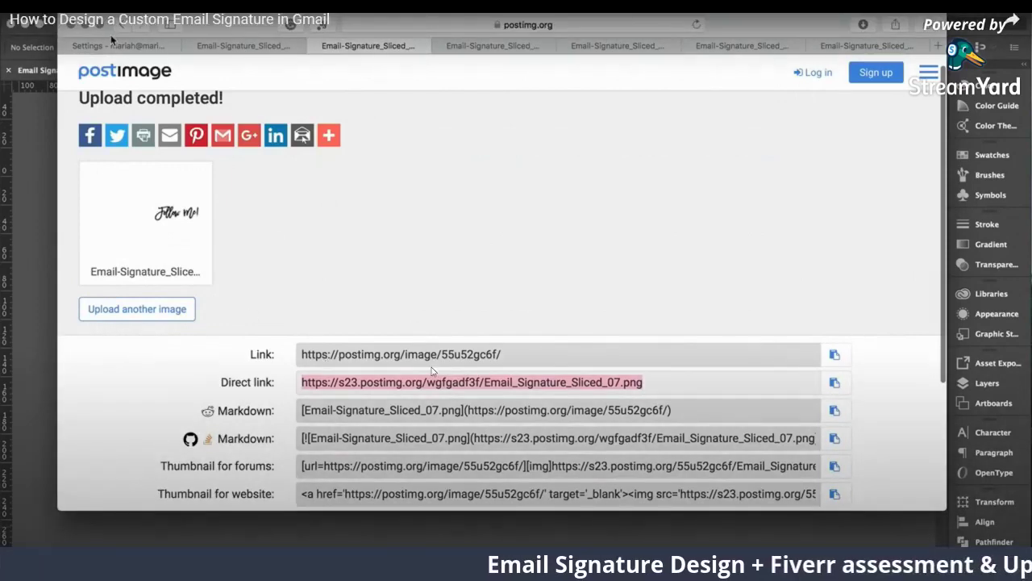
{"action": "left_click", "coordinate": [110, 41]}
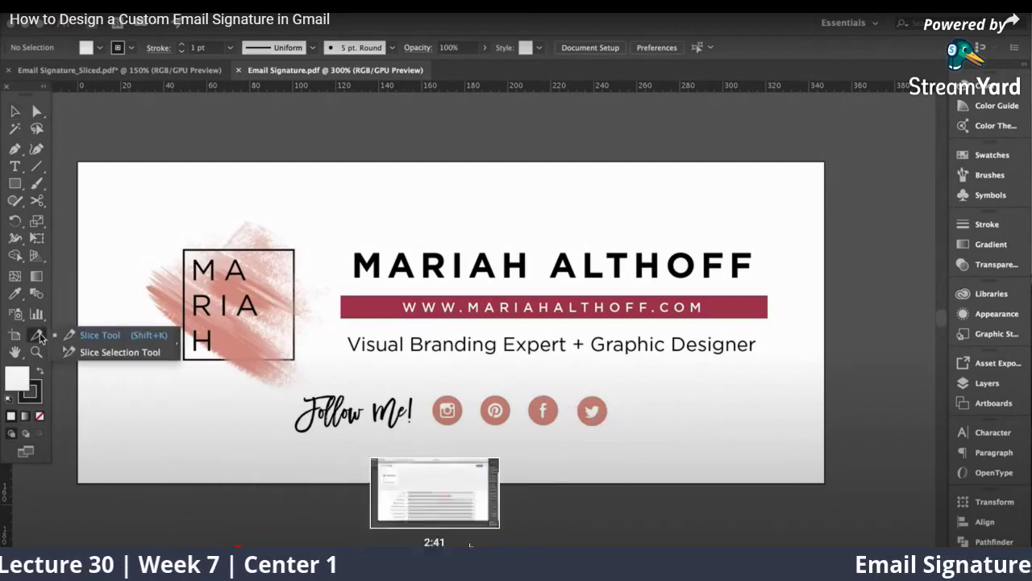
Step: Skip the tutorial forward to where the signature slices are inserted into Gmail
{"action": "left_click", "coordinate": [530, 552]}
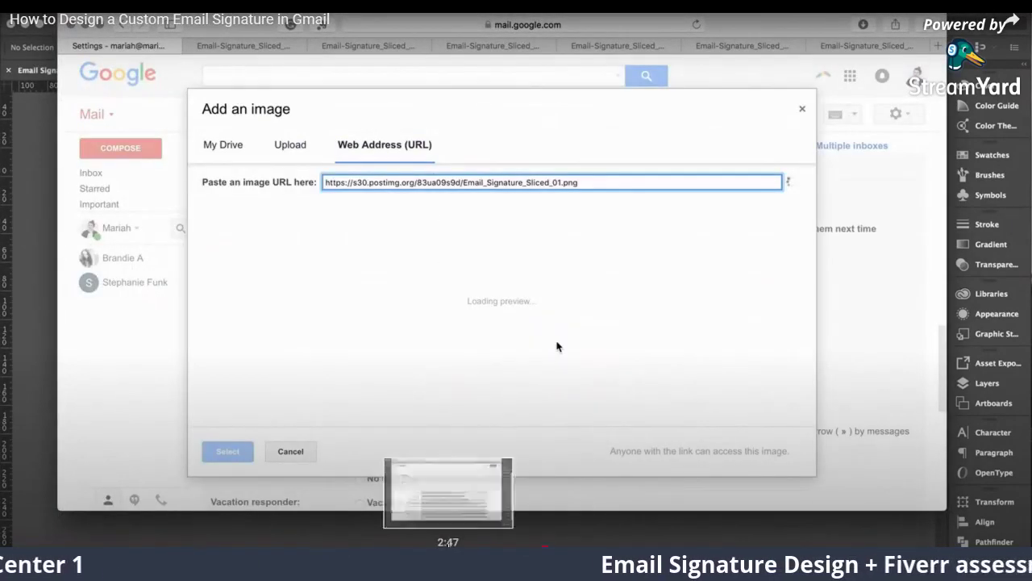
{"action": "left_click", "coordinate": [448, 552]}
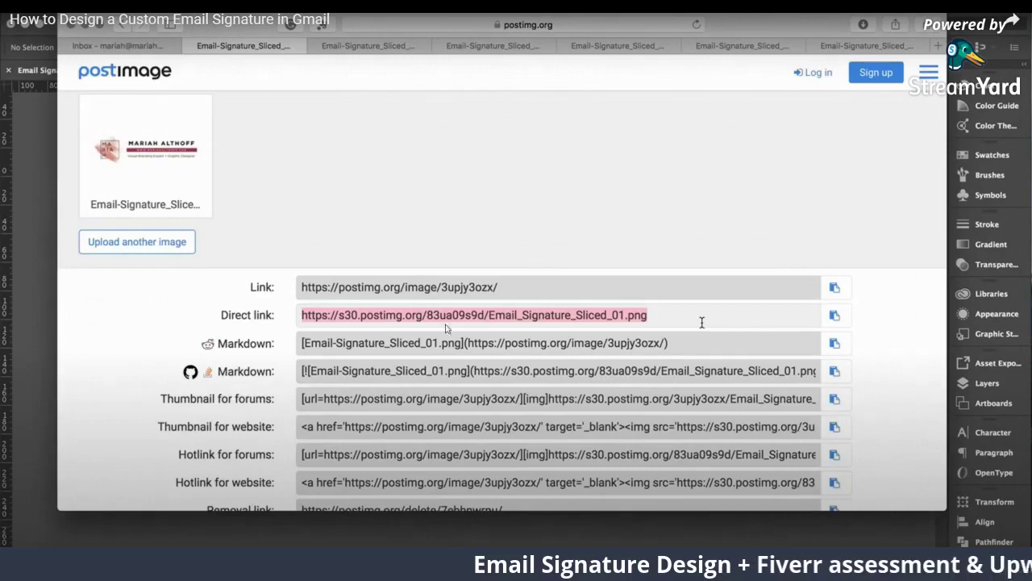
{"action": "left_click", "coordinate": [556, 552]}
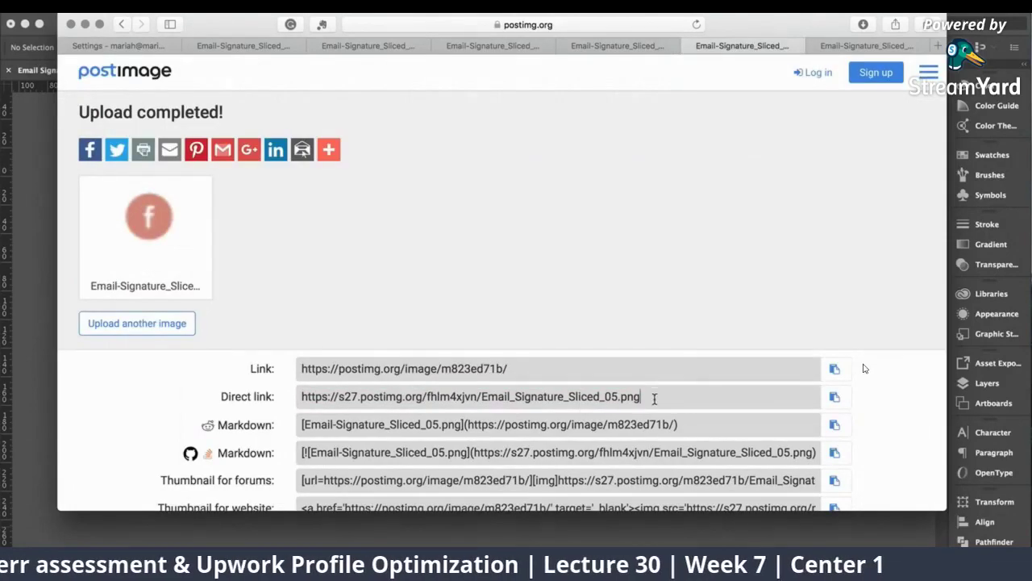
Step: Insert the Facebook icon into the Gmail signature using its postimage direct link
{"action": "left_click_drag", "start_coordinate": [654, 397], "coordinate": [275, 396]}
{"action": "key", "text": "super+c"}
{"action": "left_click", "coordinate": [142, 46]}
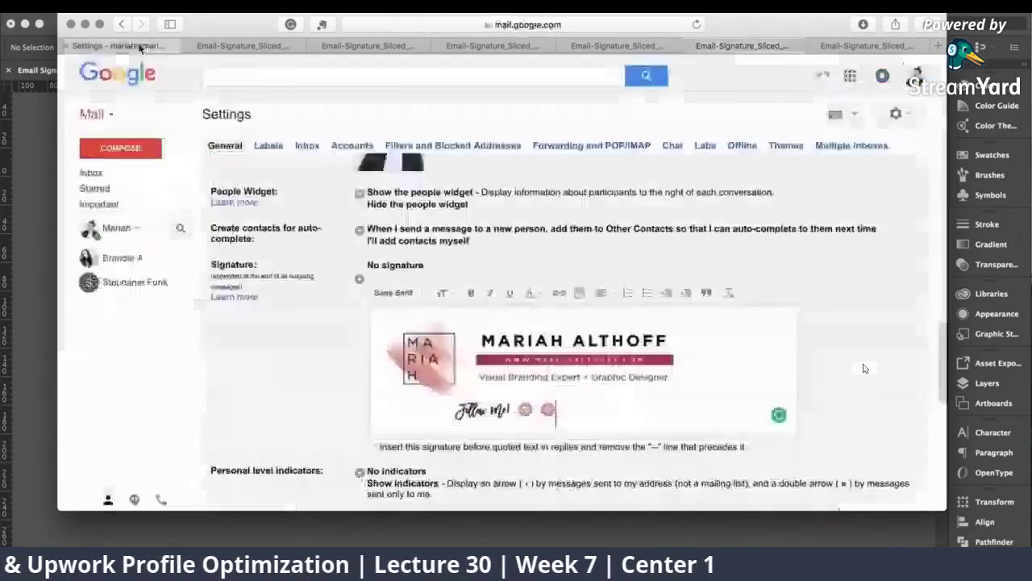
{"action": "left_click", "coordinate": [580, 290]}
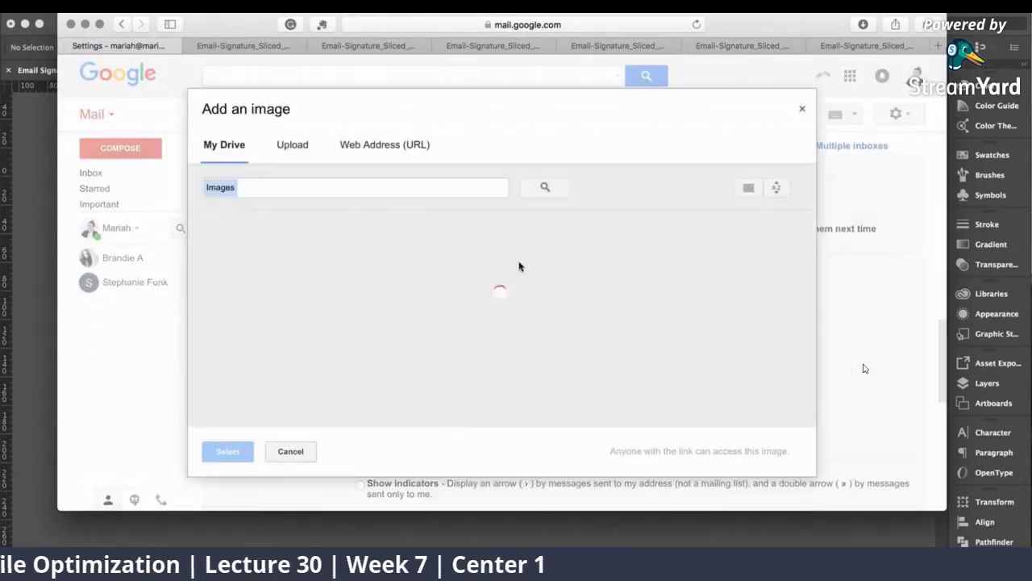
{"action": "left_click", "coordinate": [367, 147]}
{"action": "key", "text": "super+v"}
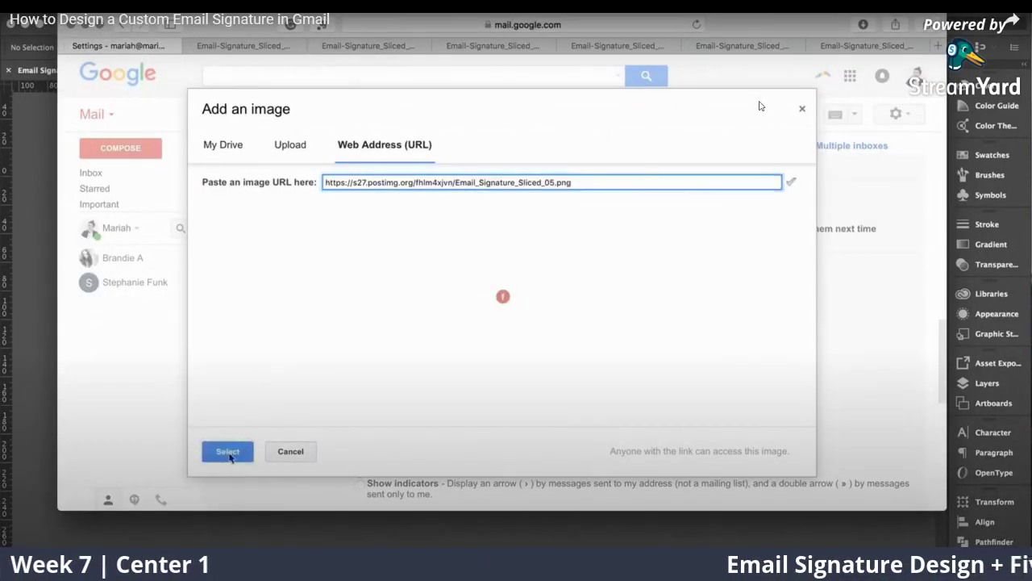
{"action": "left_click", "coordinate": [230, 454]}
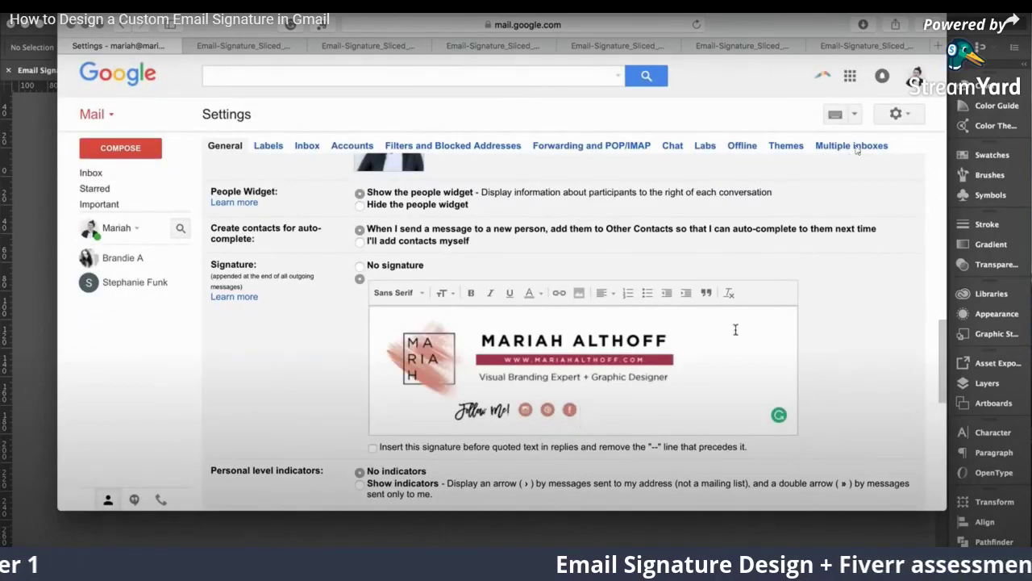
Step: Add the last uploaded slice to the signature by its postimage direct link URL
{"action": "left_click", "coordinate": [576, 294]}
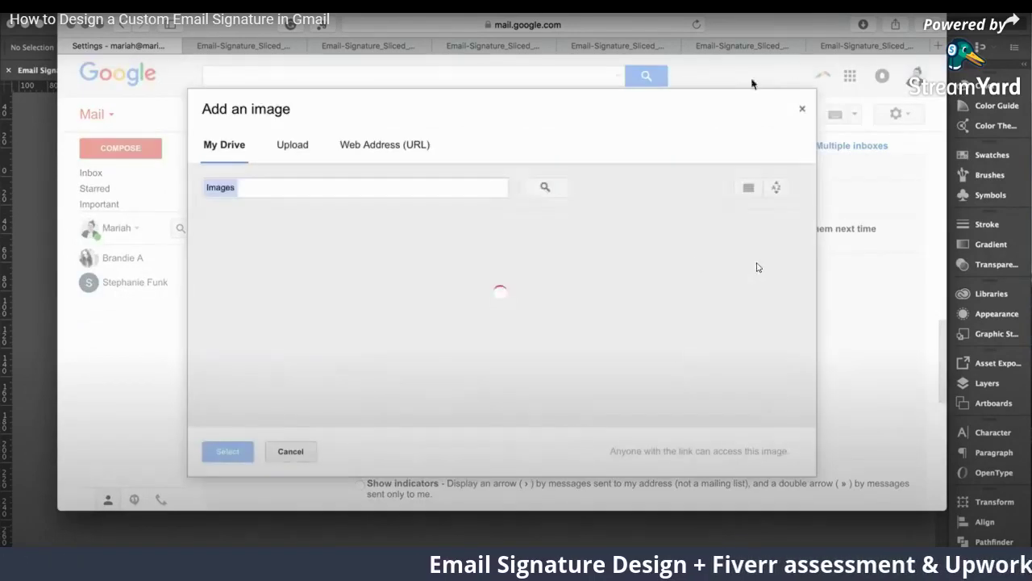
{"action": "left_click", "coordinate": [854, 50]}
{"action": "left_click_drag", "start_coordinate": [642, 396], "coordinate": [296, 401]}
{"action": "key", "text": "super+c"}
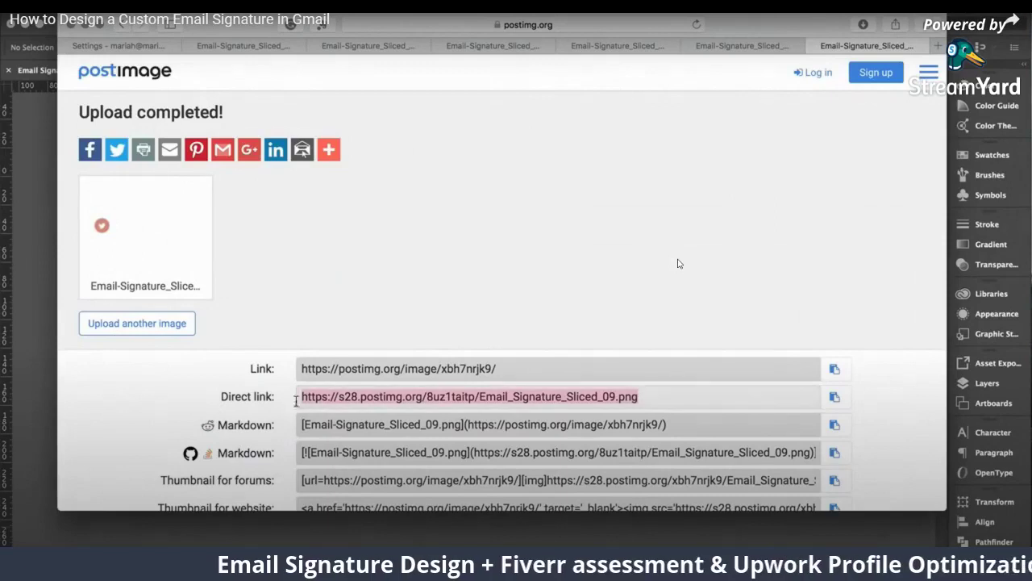
{"action": "left_click", "coordinate": [121, 46]}
{"action": "left_click", "coordinate": [394, 145]}
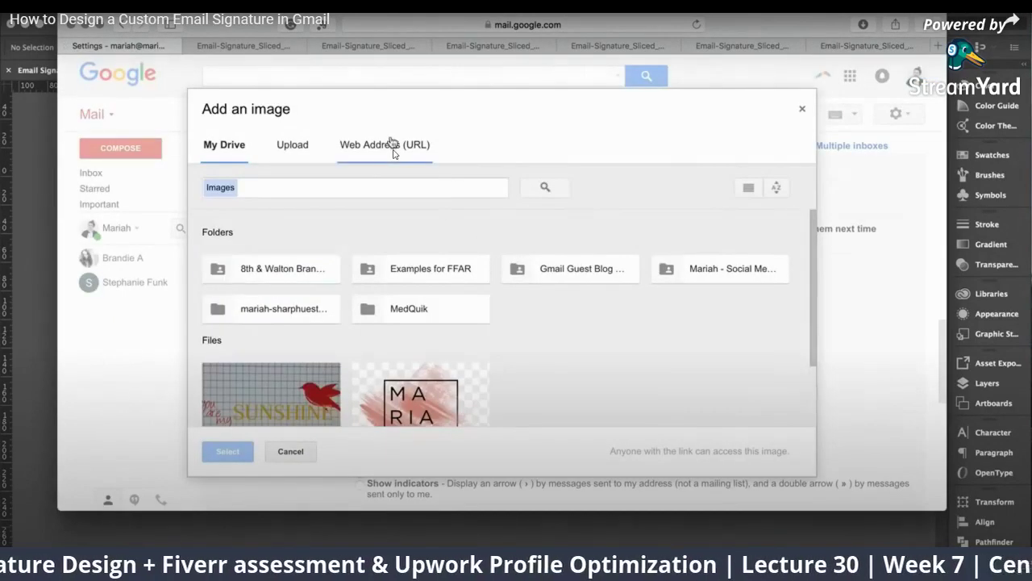
{"action": "key", "text": "super+v"}
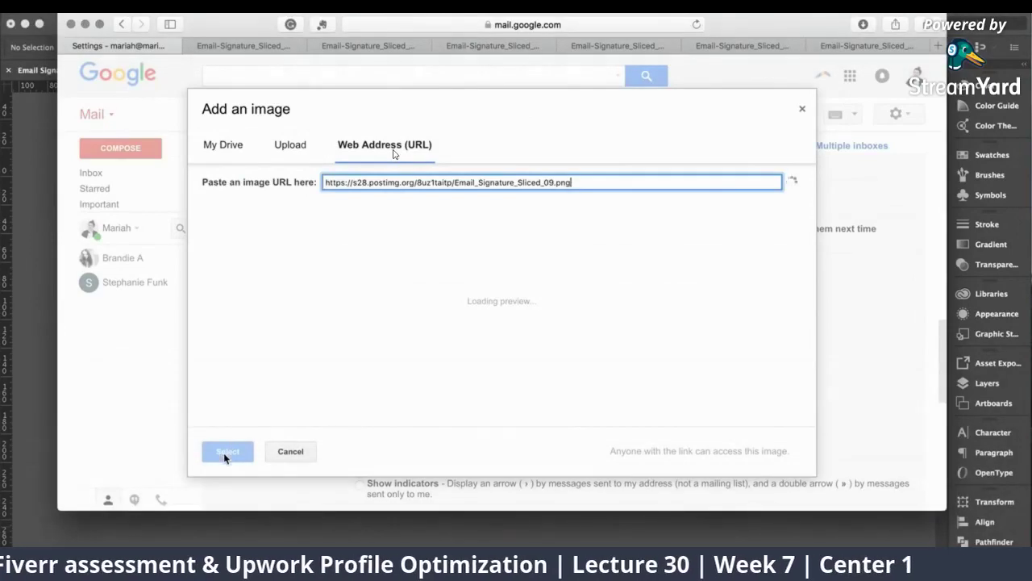
{"action": "left_click", "coordinate": [226, 454]}
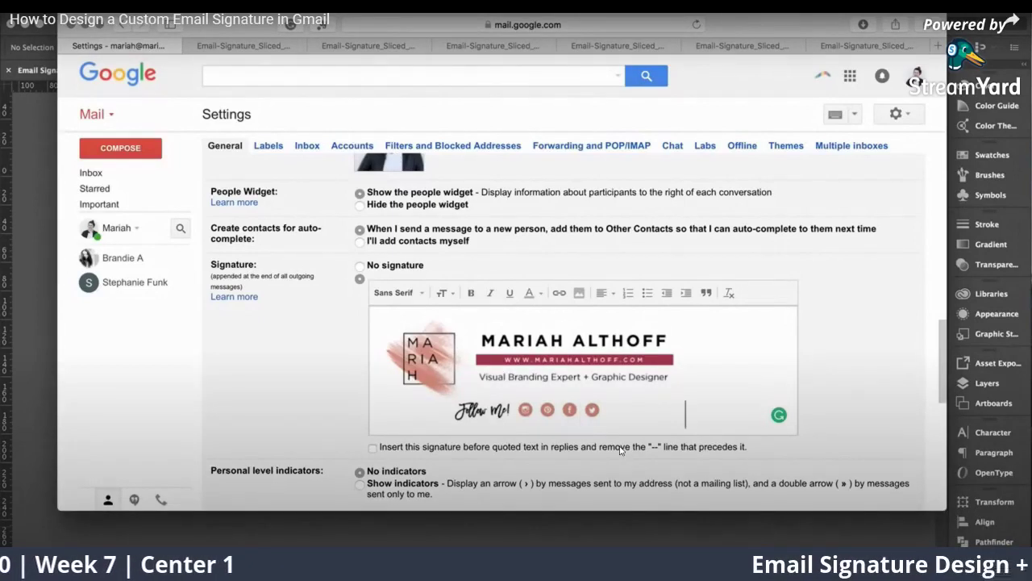
Step: Leave full screen, select the tutorial's title text, then return the video to full screen
{"action": "scroll", "coordinate": [661, 417], "scroll_direction": "down", "scroll_amount": 1}
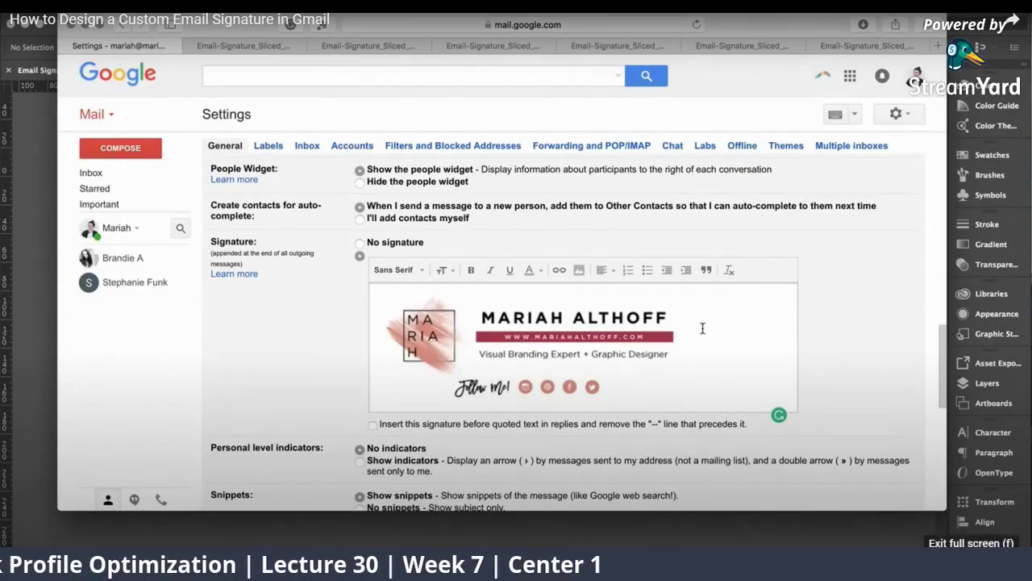
{"action": "left_click", "coordinate": [1013, 563]}
{"action": "triple_click", "coordinate": [162, 487]}
{"action": "scroll", "coordinate": [176, 425], "scroll_direction": "down", "scroll_amount": 3}
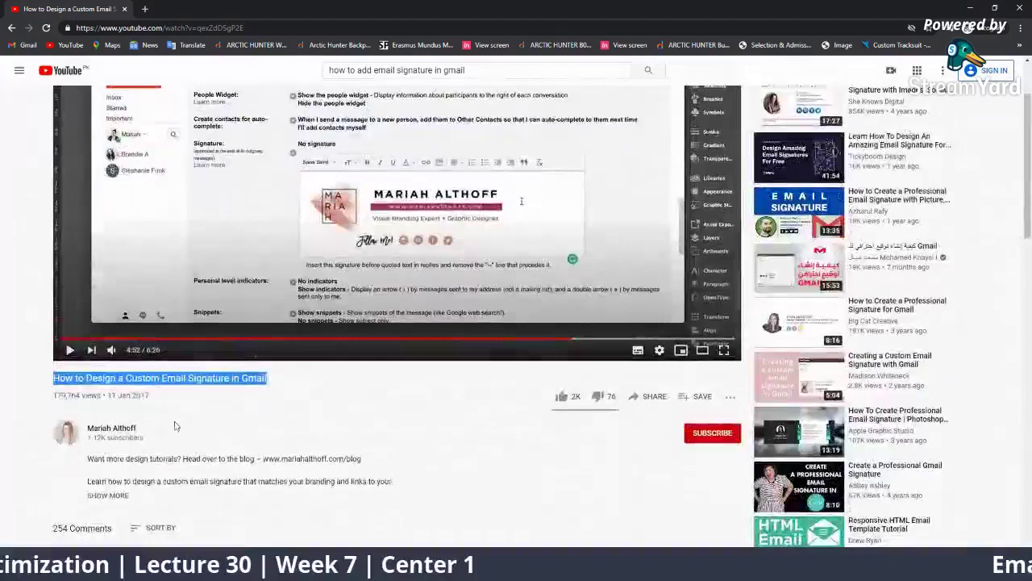
{"action": "left_click", "coordinate": [723, 351]}
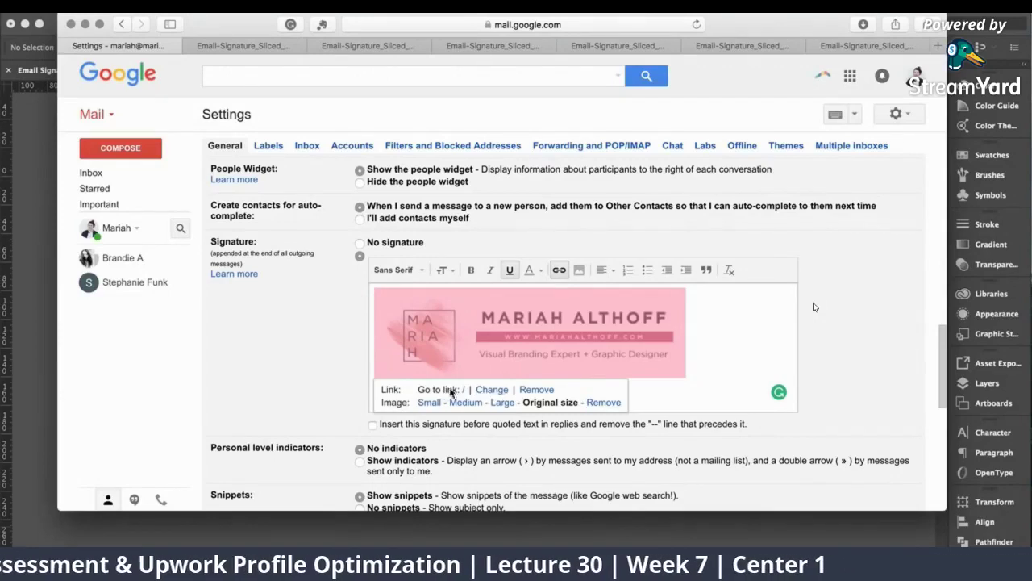
Step: Link the signature banner image to the designer's website address
{"action": "left_click", "coordinate": [492, 390]}
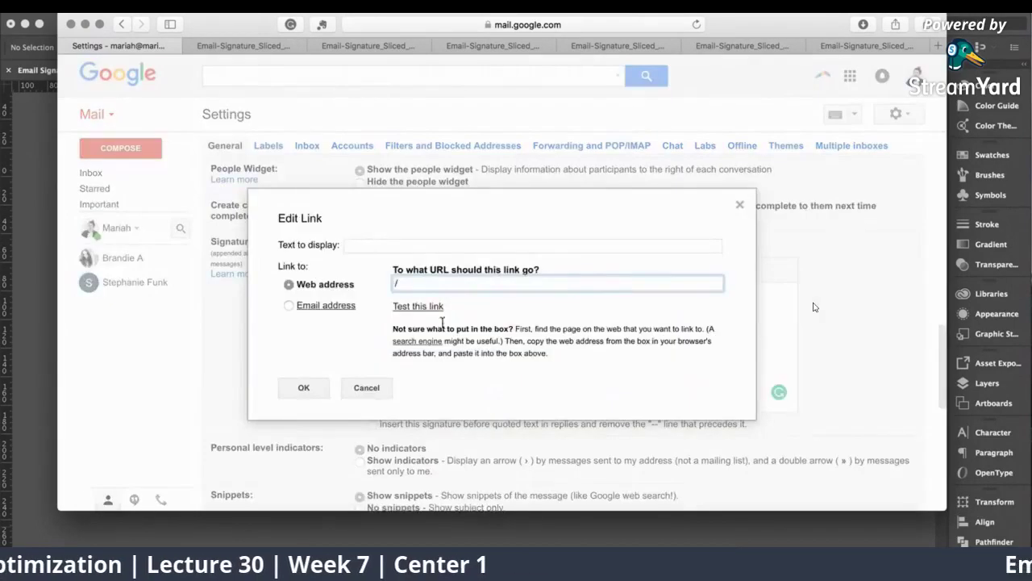
{"action": "type", "text": "www.mariahalthoff.com"}
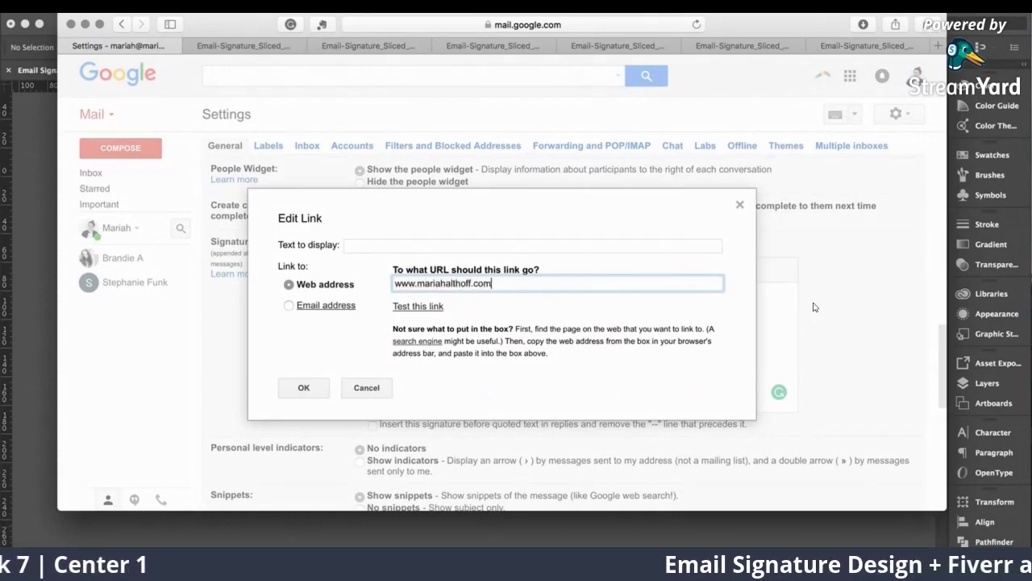
{"action": "left_click", "coordinate": [302, 387]}
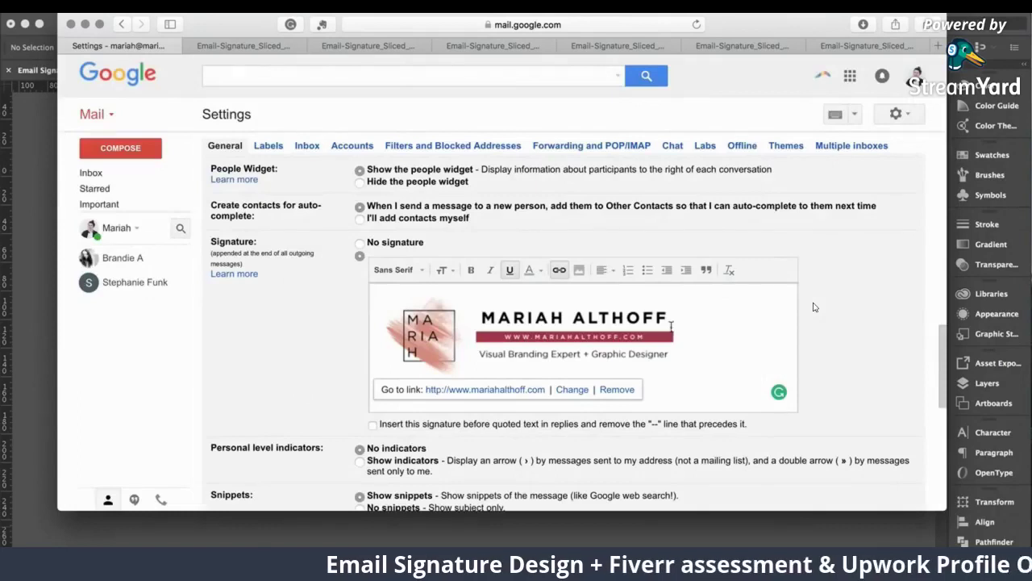
Step: Paste the Follow Me social icons row below the banner and scroll down to Save Changes
{"action": "key", "text": "super+v"}
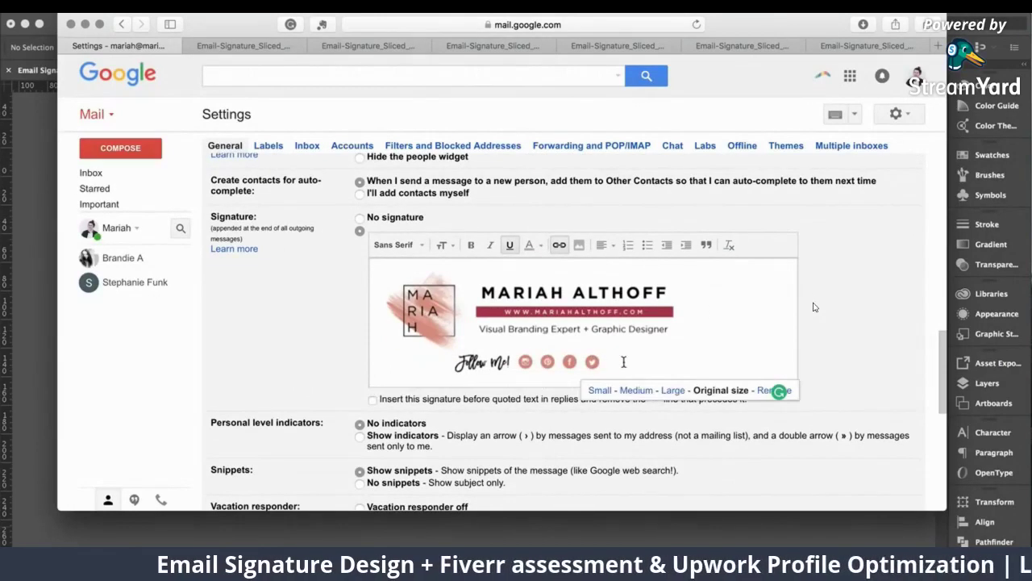
{"action": "left_click_drag", "start_coordinate": [624, 362], "coordinate": [581, 363]}
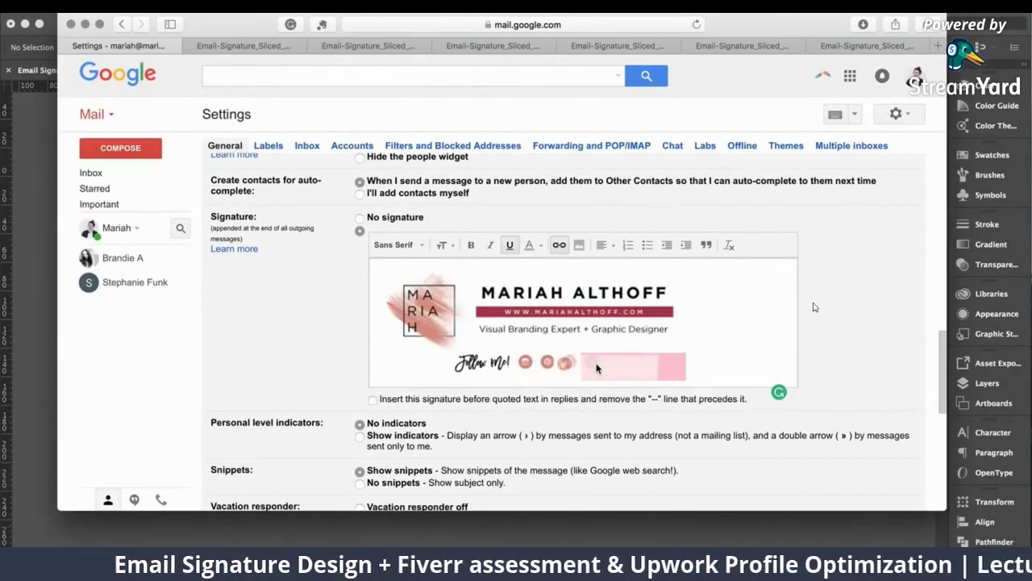
{"action": "left_click", "coordinate": [714, 353]}
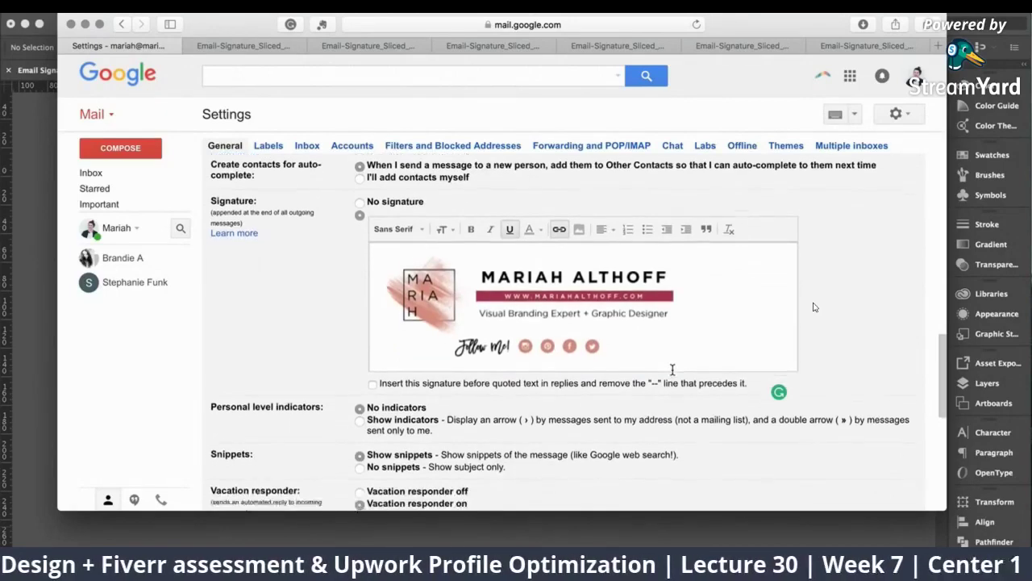
{"action": "scroll", "coordinate": [814, 307], "scroll_direction": "down", "scroll_amount": 3}
{"action": "scroll", "coordinate": [814, 307], "scroll_direction": "up", "scroll_amount": 2}
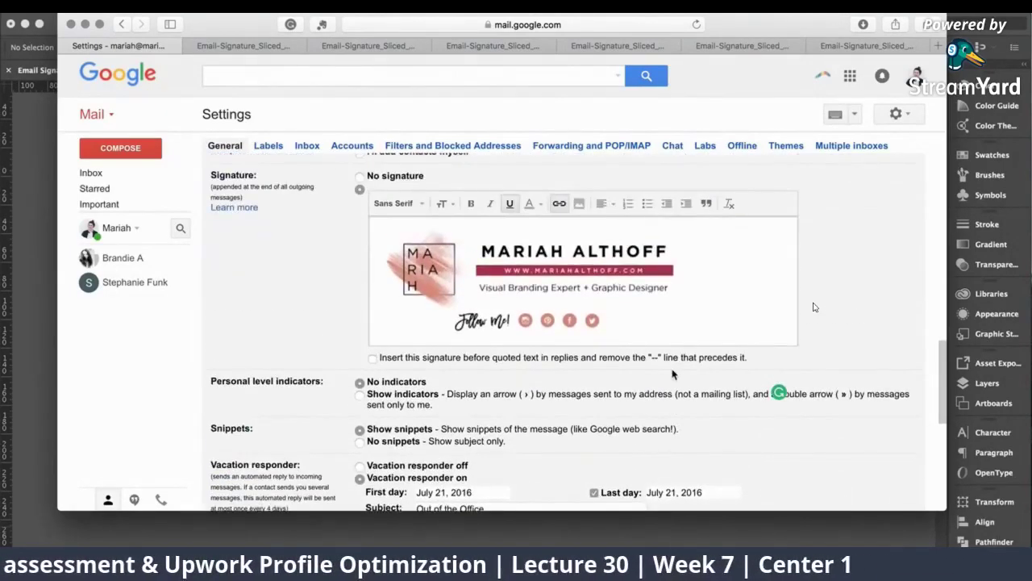
{"action": "scroll", "coordinate": [813, 306], "scroll_direction": "down", "scroll_amount": 1}
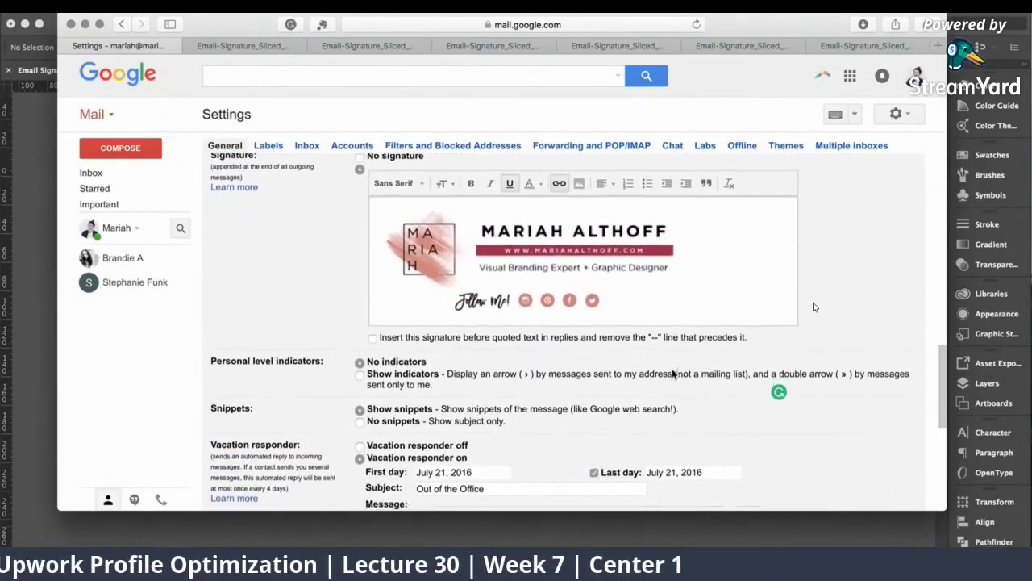
{"action": "scroll", "coordinate": [814, 306], "scroll_direction": "down", "scroll_amount": 2}
{"action": "scroll", "coordinate": [672, 375], "scroll_direction": "down", "scroll_amount": 5}
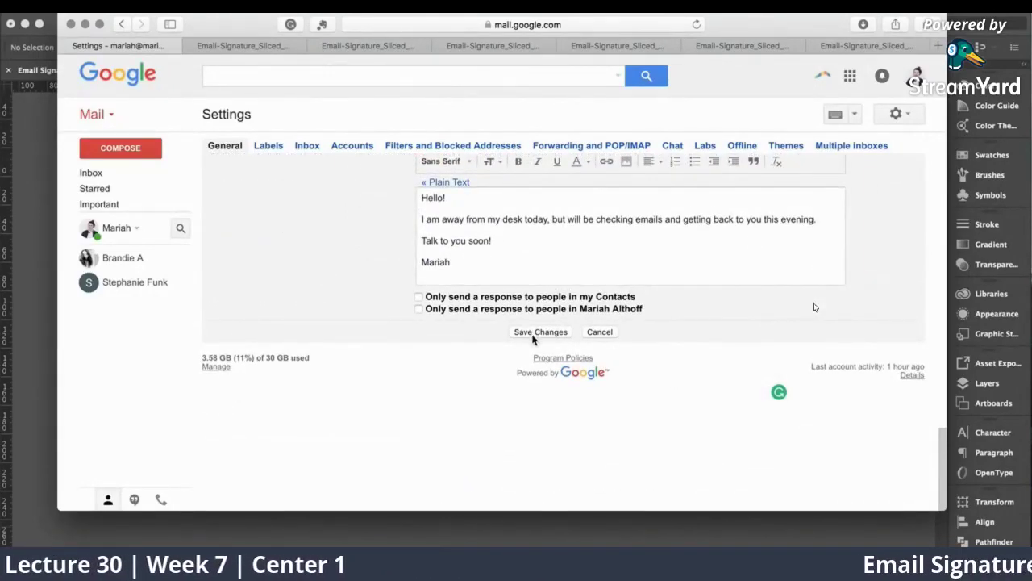
Step: Save the new signature and check its banner and social icon image links in a new email
{"action": "left_click", "coordinate": [532, 334]}
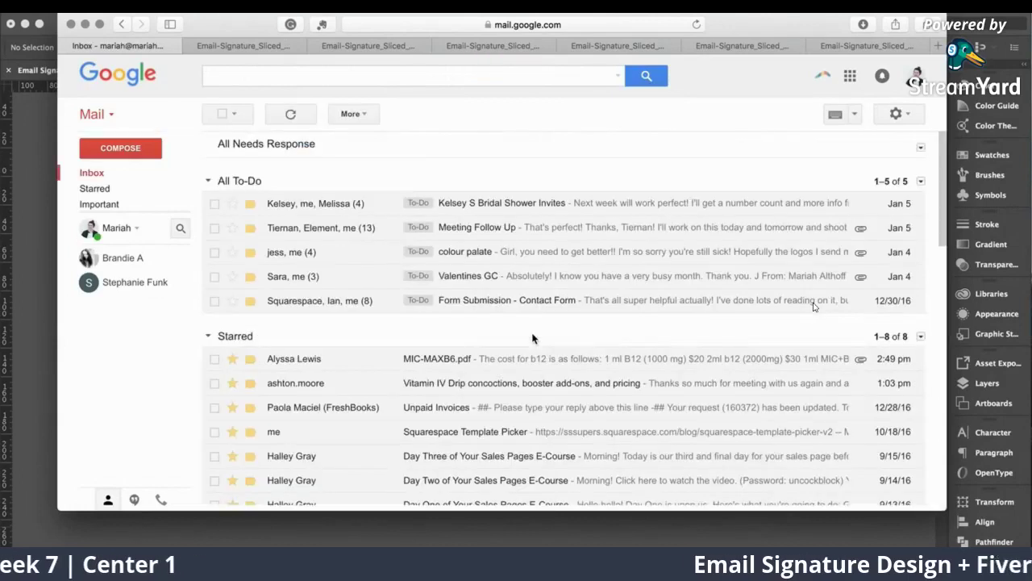
{"action": "left_click", "coordinate": [137, 148]}
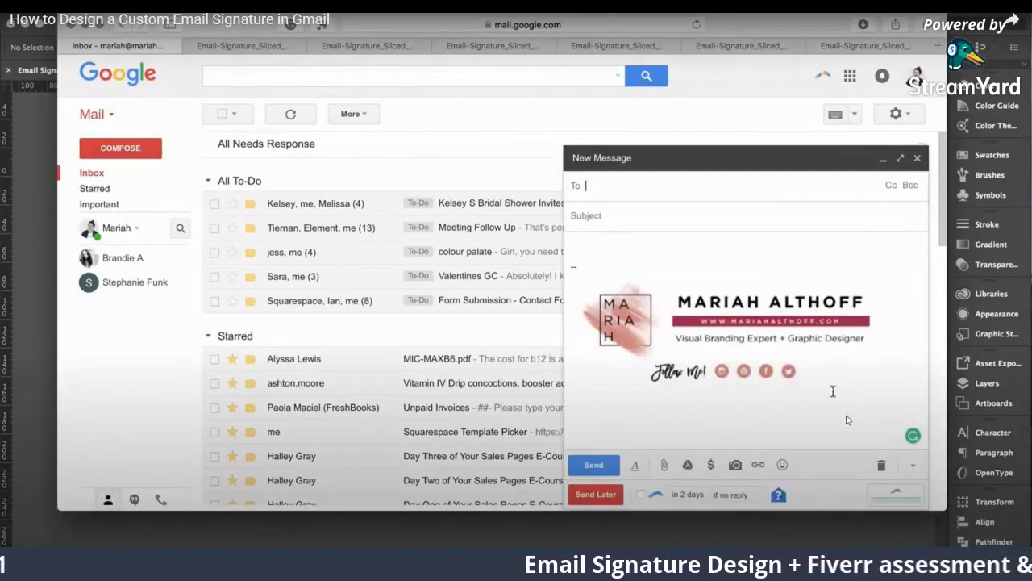
{"action": "left_click", "coordinate": [735, 320]}
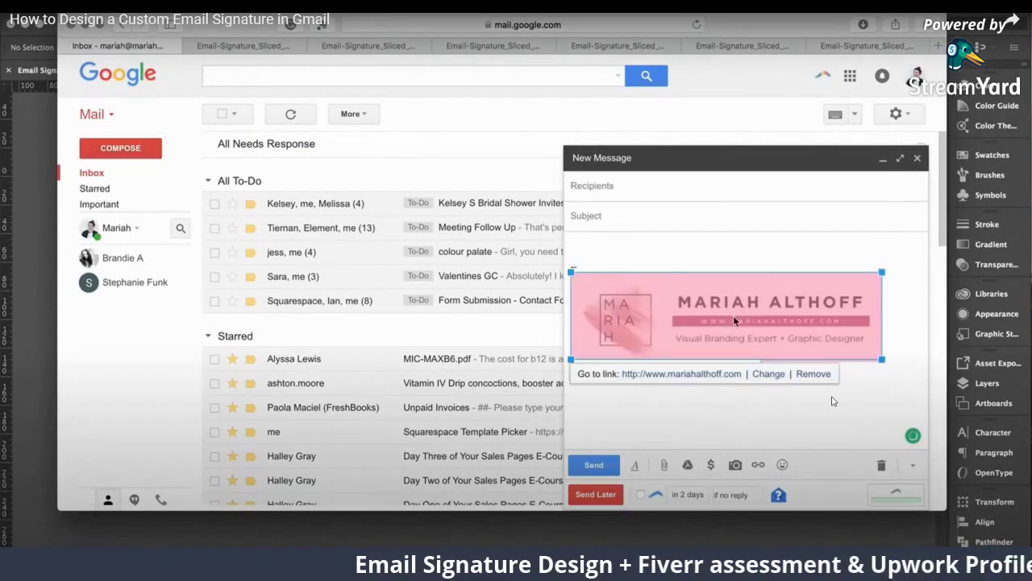
{"action": "left_click", "coordinate": [790, 373]}
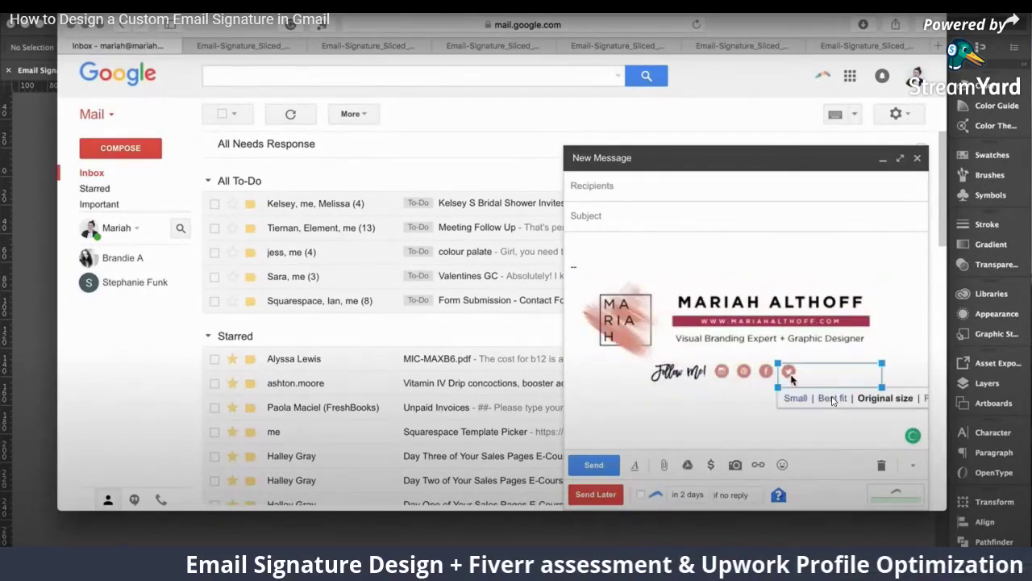
{"action": "left_click", "coordinate": [863, 249]}
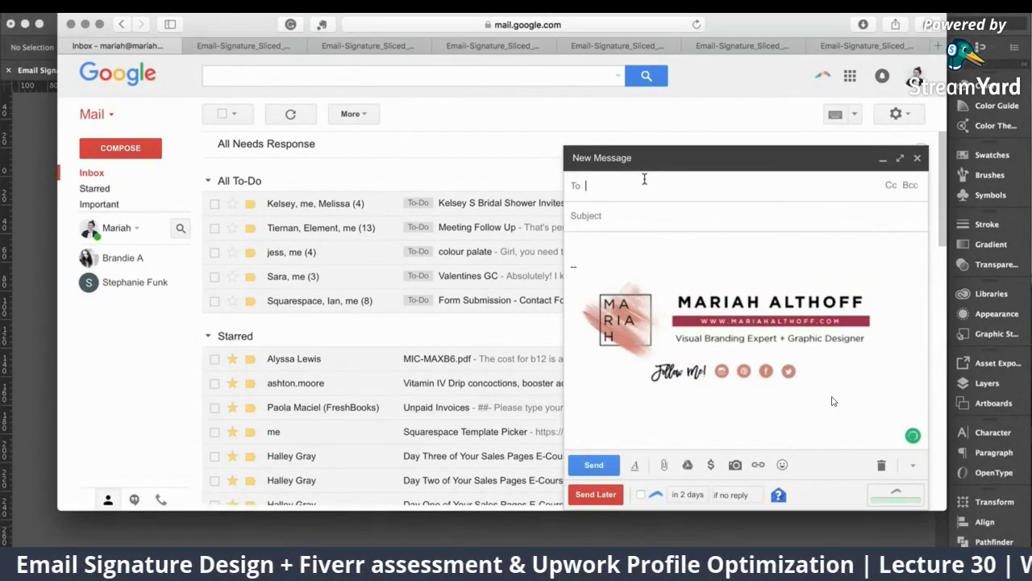
Step: Send the test email to your own address
{"action": "type", "text": "mariah"}
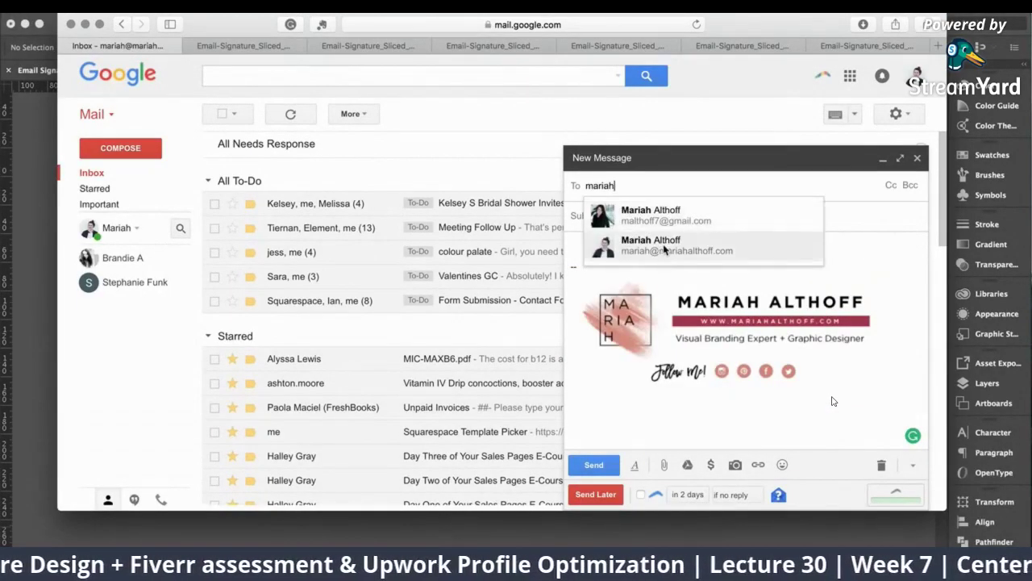
{"action": "left_click", "coordinate": [661, 249]}
{"action": "left_click", "coordinate": [608, 232]}
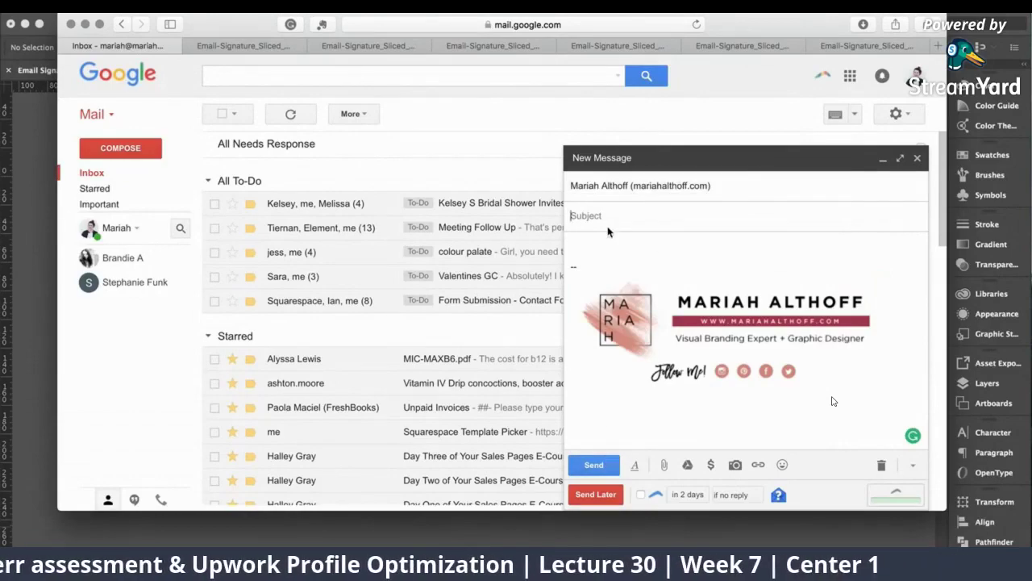
{"action": "type", "text": "Test"}
{"action": "left_click", "coordinate": [599, 466]}
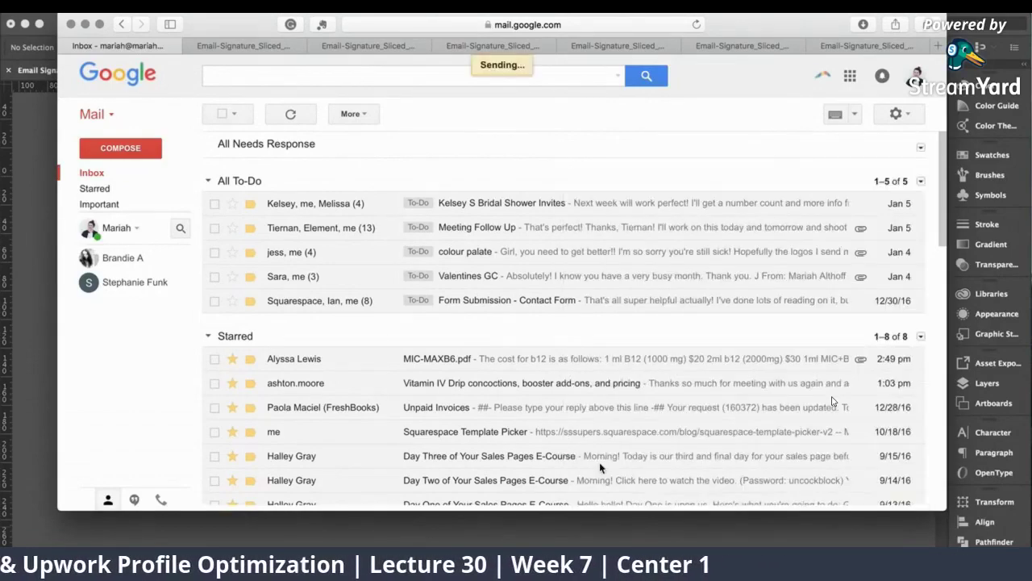
Step: Refresh the inbox and open the received 'Test' message
{"action": "scroll", "coordinate": [347, 338], "scroll_direction": "down", "scroll_amount": 5}
{"action": "scroll", "coordinate": [355, 323], "scroll_direction": "down", "scroll_amount": 1}
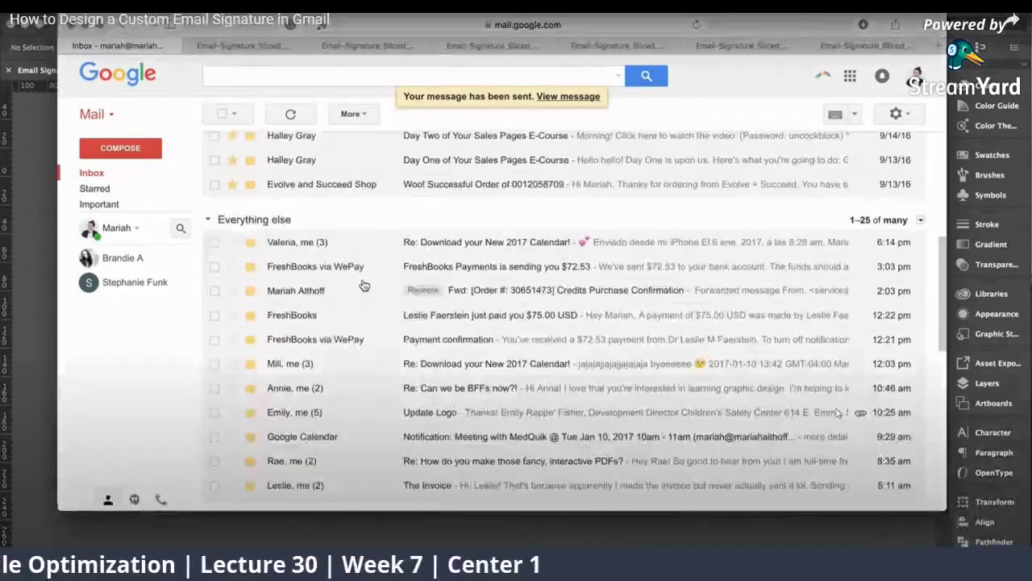
{"action": "scroll", "coordinate": [355, 274], "scroll_direction": "up", "scroll_amount": 10}
{"action": "left_click", "coordinate": [297, 118]}
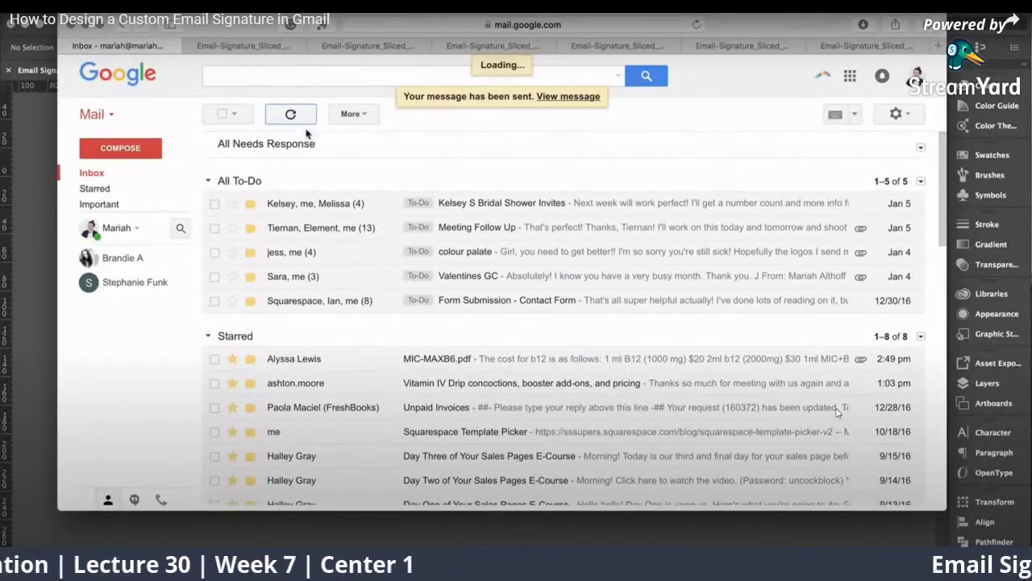
{"action": "scroll", "coordinate": [360, 341], "scroll_direction": "down", "scroll_amount": 6}
{"action": "left_click", "coordinate": [360, 336]}
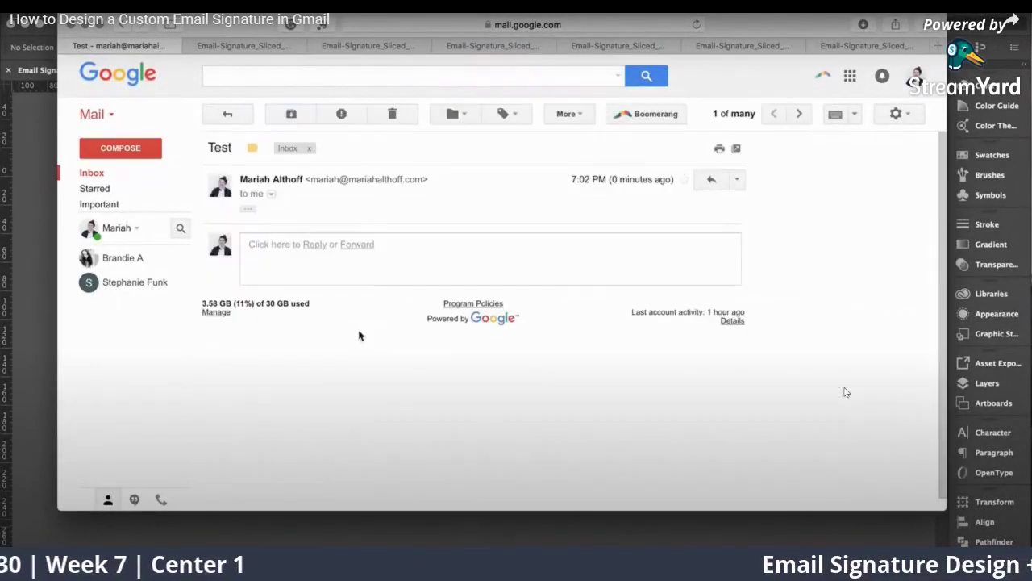
Step: Reveal the signature in the Test email, follow the banner link to the designer's website, and return to Gmail
{"action": "left_click", "coordinate": [249, 210]}
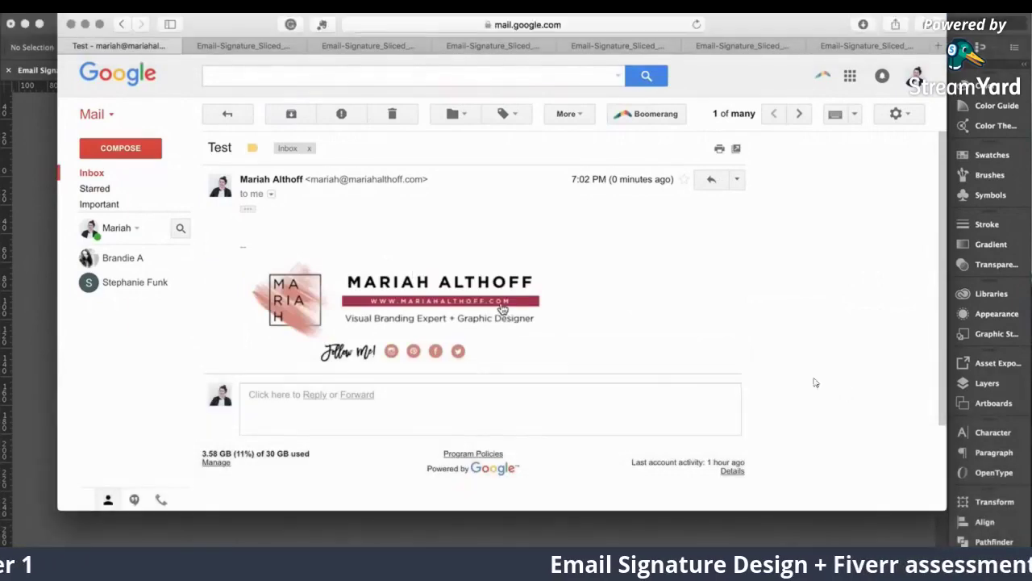
{"action": "left_click", "coordinate": [503, 310]}
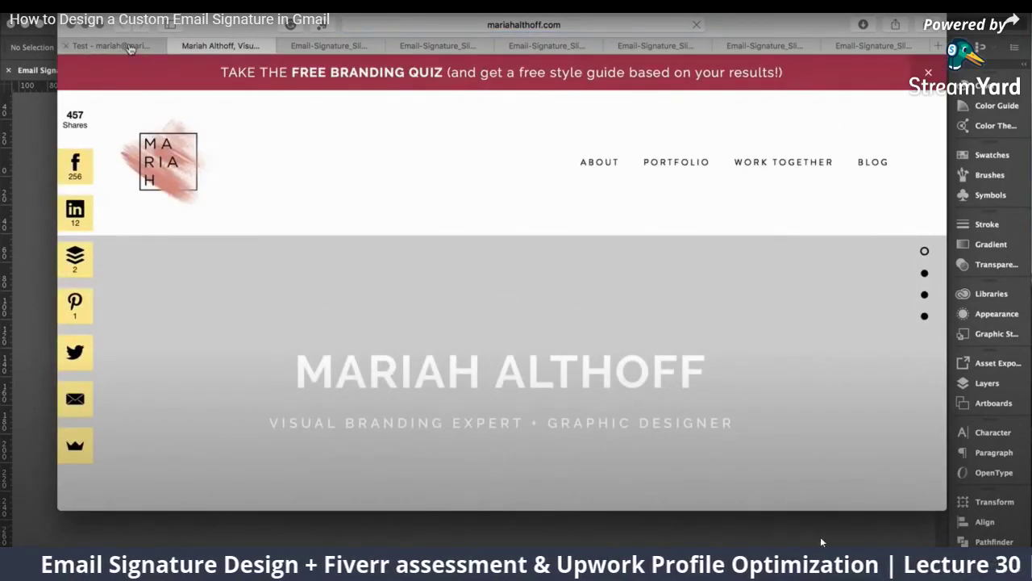
{"action": "left_click", "coordinate": [128, 46]}
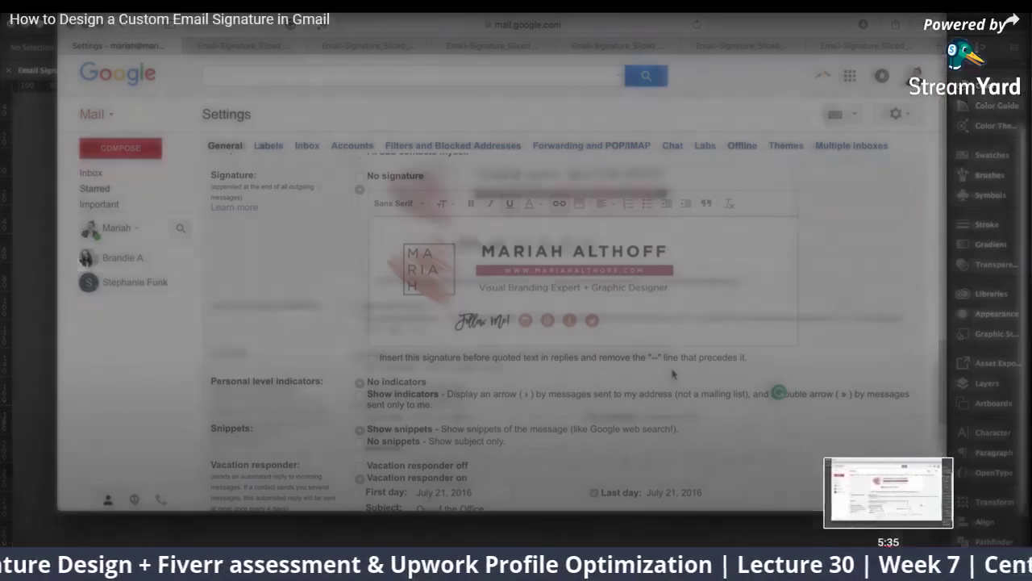
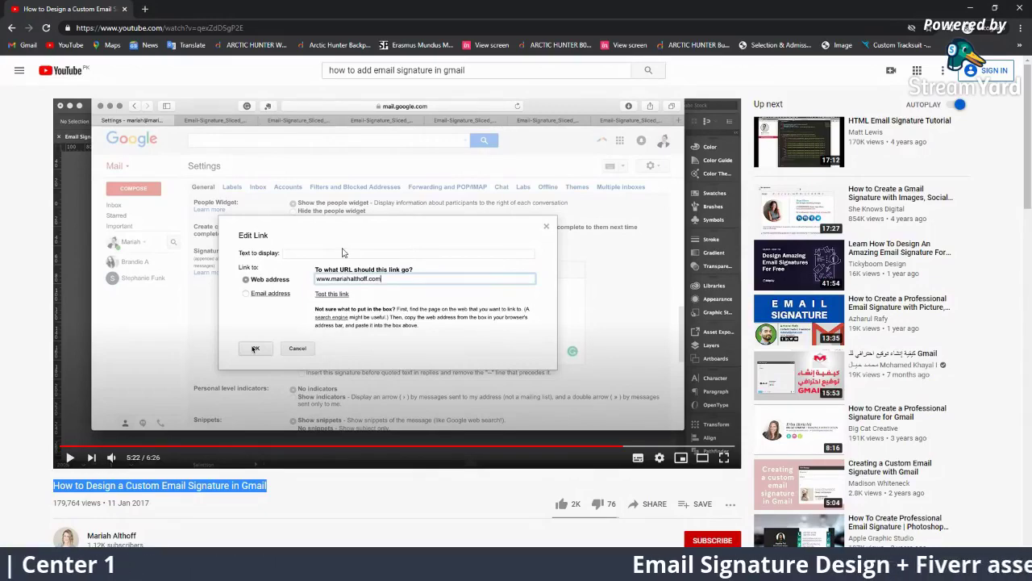
Step: Leave the paused Gmail signature tutorial and return to the StreamYard studio with viewer comments
{"action": "left_click", "coordinate": [967, 9]}
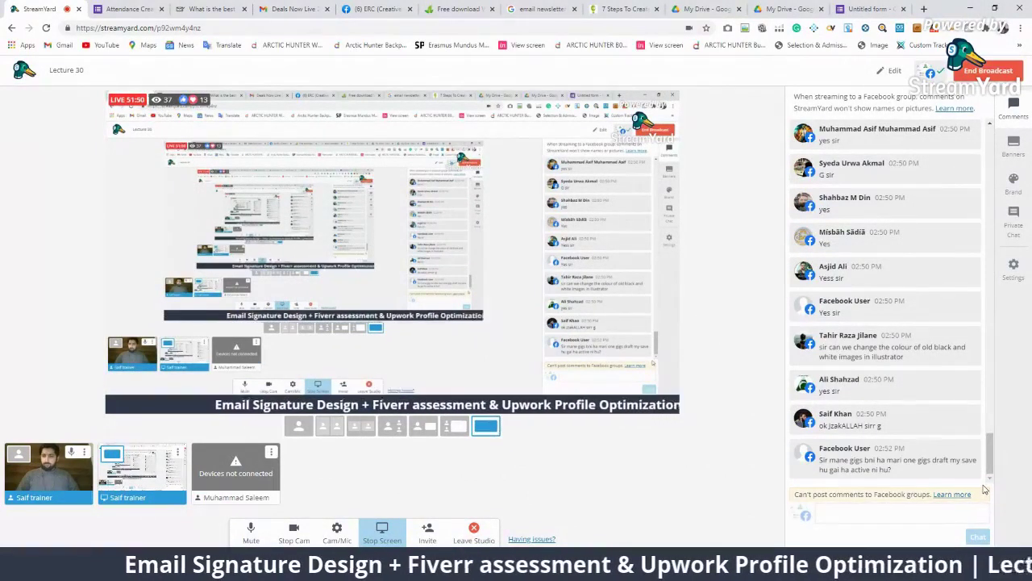
{"action": "left_click", "coordinate": [890, 346]}
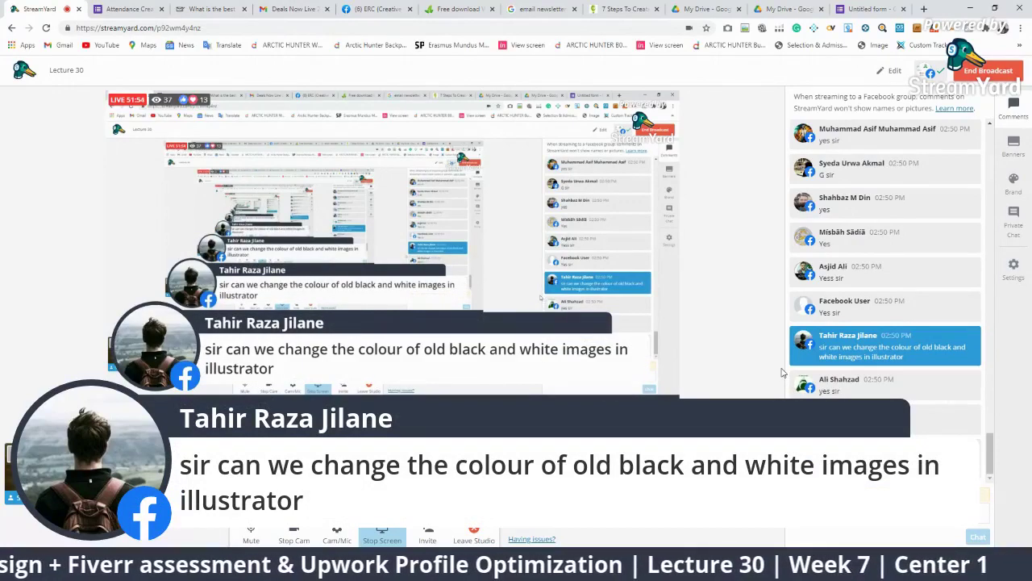
{"action": "left_click", "coordinate": [888, 347]}
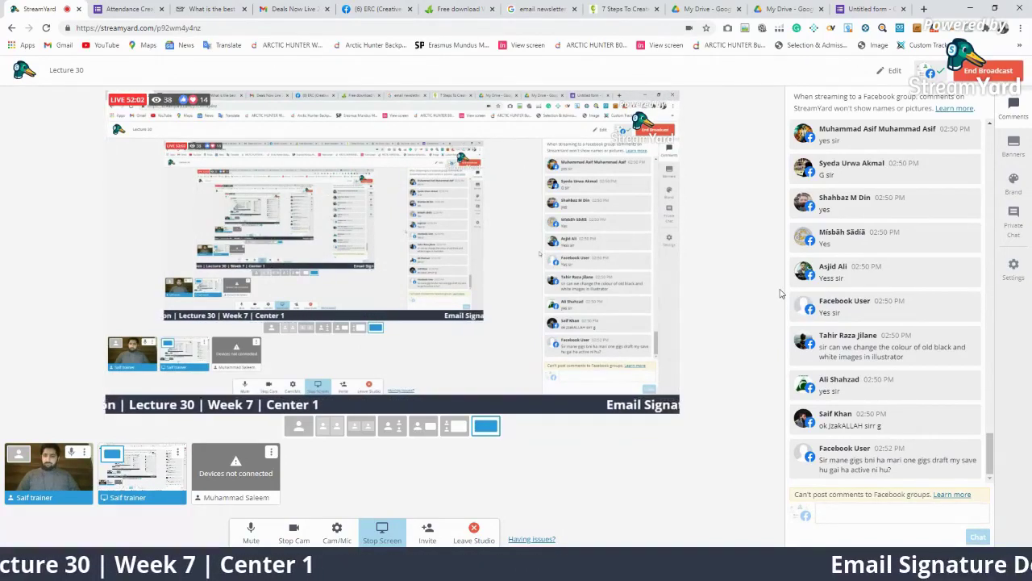
{"action": "left_click", "coordinate": [623, 9]}
Step: Review the web results for the email newsletter design size search, highlighting the query text
{"action": "left_click", "coordinate": [529, 7]}
{"action": "scroll", "coordinate": [484, 194], "scroll_direction": "down", "scroll_amount": 2}
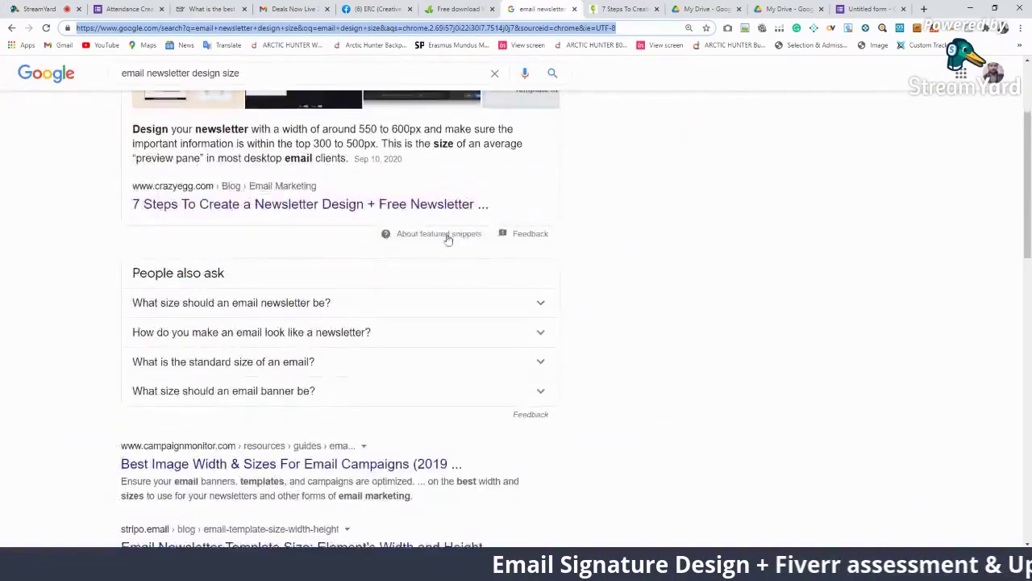
{"action": "scroll", "coordinate": [449, 237], "scroll_direction": "down", "scroll_amount": 5}
{"action": "scroll", "coordinate": [516, 329], "scroll_direction": "up", "scroll_amount": 4}
{"action": "scroll", "coordinate": [259, 167], "scroll_direction": "up", "scroll_amount": 3}
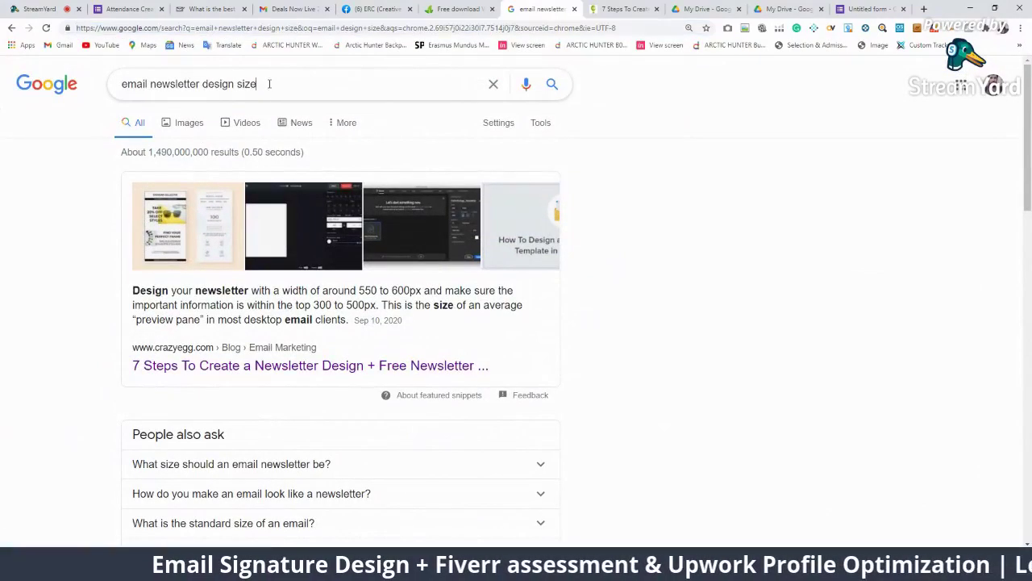
{"action": "left_click_drag", "start_coordinate": [266, 84], "coordinate": [128, 84]}
{"action": "left_click", "coordinate": [300, 87]}
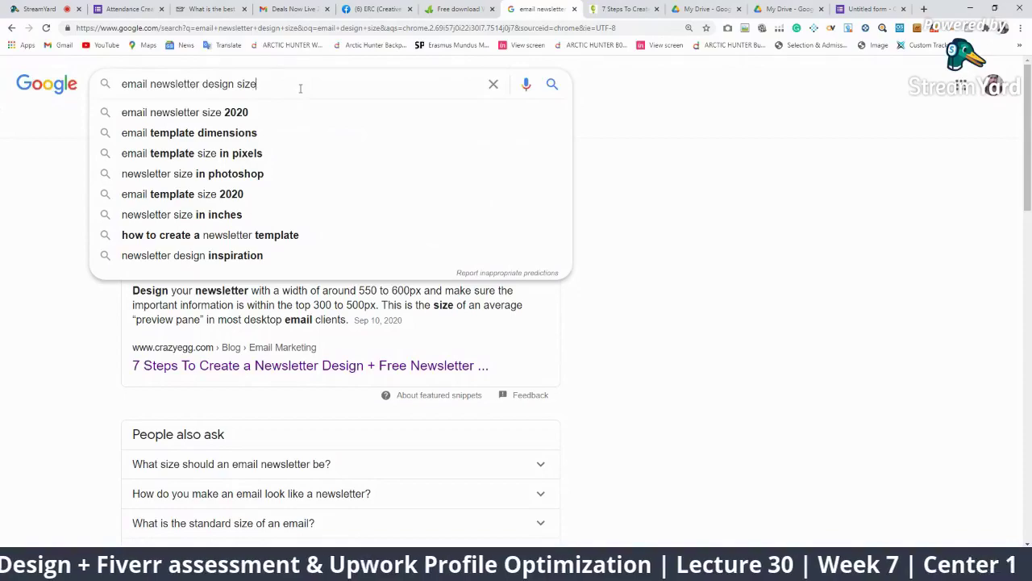
{"action": "left_click", "coordinate": [656, 290]}
{"action": "scroll", "coordinate": [437, 283], "scroll_direction": "down", "scroll_amount": 3}
{"action": "scroll", "coordinate": [438, 283], "scroll_direction": "down", "scroll_amount": 5}
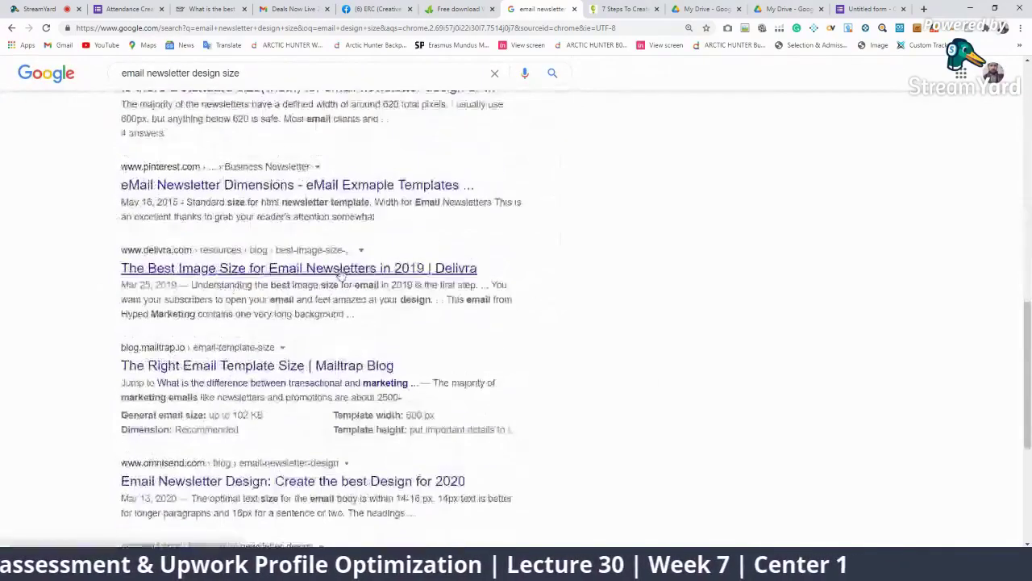
{"action": "scroll", "coordinate": [357, 279], "scroll_direction": "down", "scroll_amount": 2}
{"action": "scroll", "coordinate": [323, 299], "scroll_direction": "down", "scroll_amount": 2}
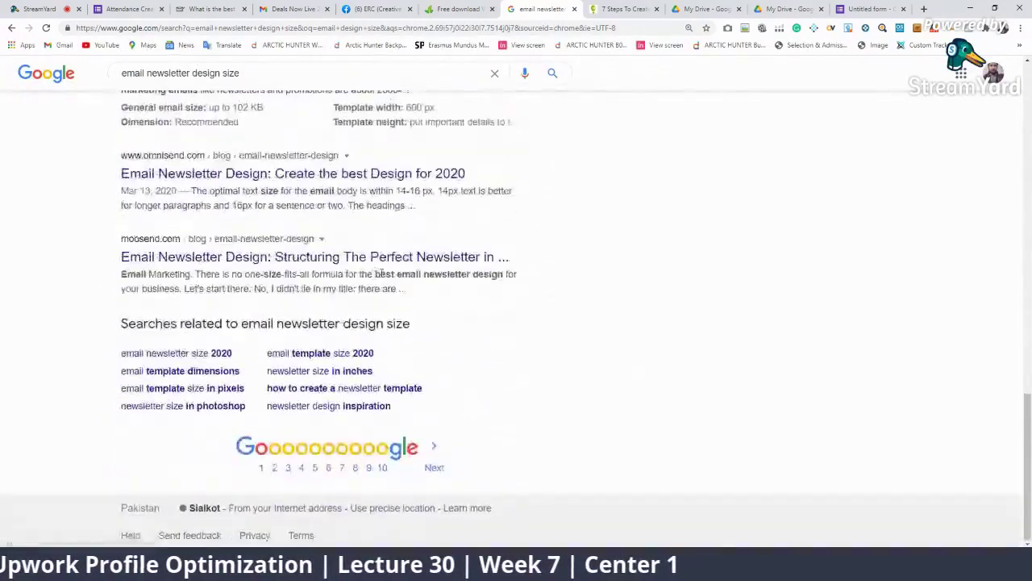
{"action": "scroll", "coordinate": [286, 316], "scroll_direction": "up", "scroll_amount": 3}
{"action": "scroll", "coordinate": [286, 317], "scroll_direction": "up", "scroll_amount": 5}
{"action": "scroll", "coordinate": [242, 266], "scroll_direction": "up", "scroll_amount": 5}
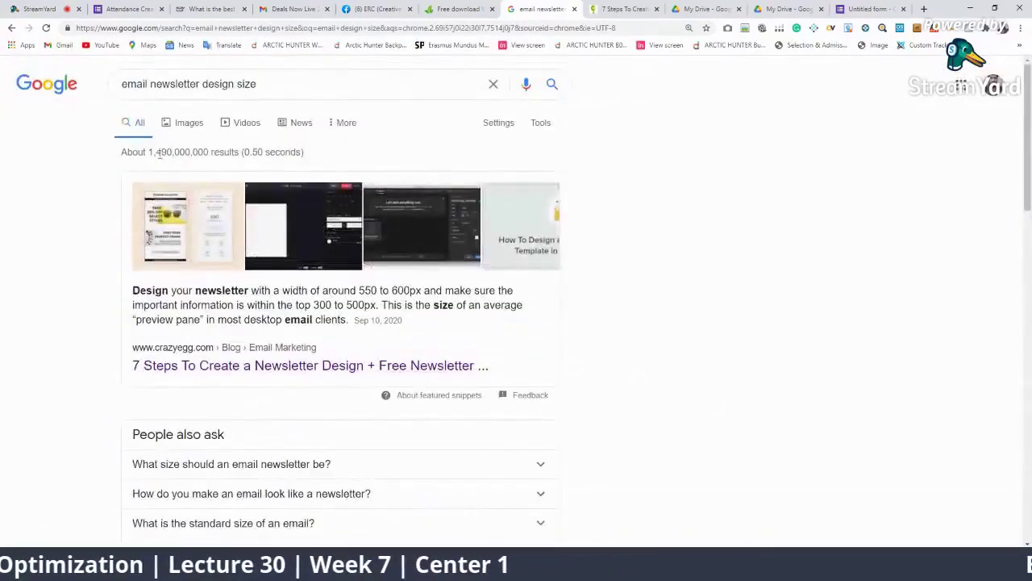
Step: Preview the Shutterstock newsletter example in image results, then go to the Gmail deals email
{"action": "left_click", "coordinate": [189, 123]}
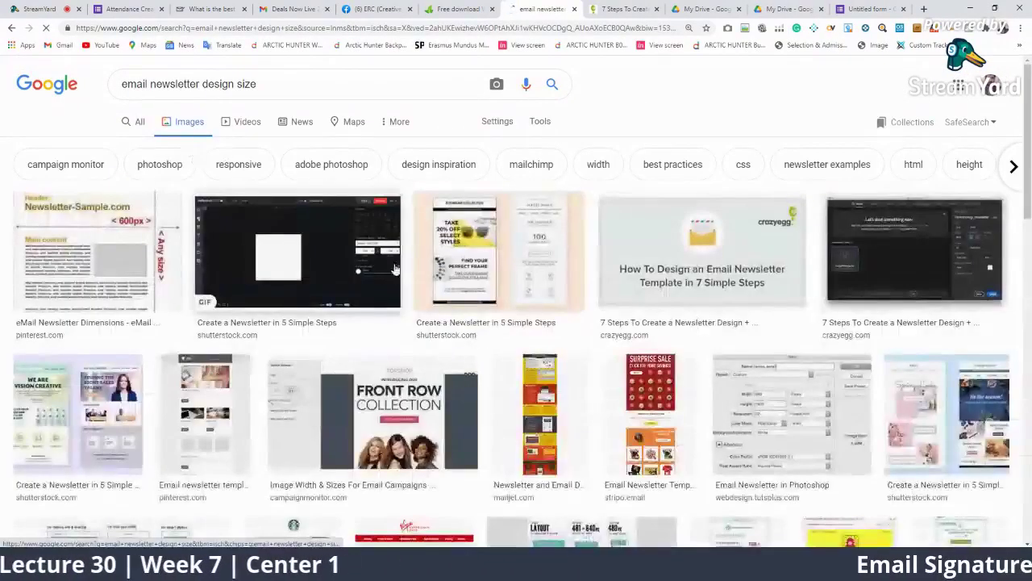
{"action": "left_click", "coordinate": [464, 234]}
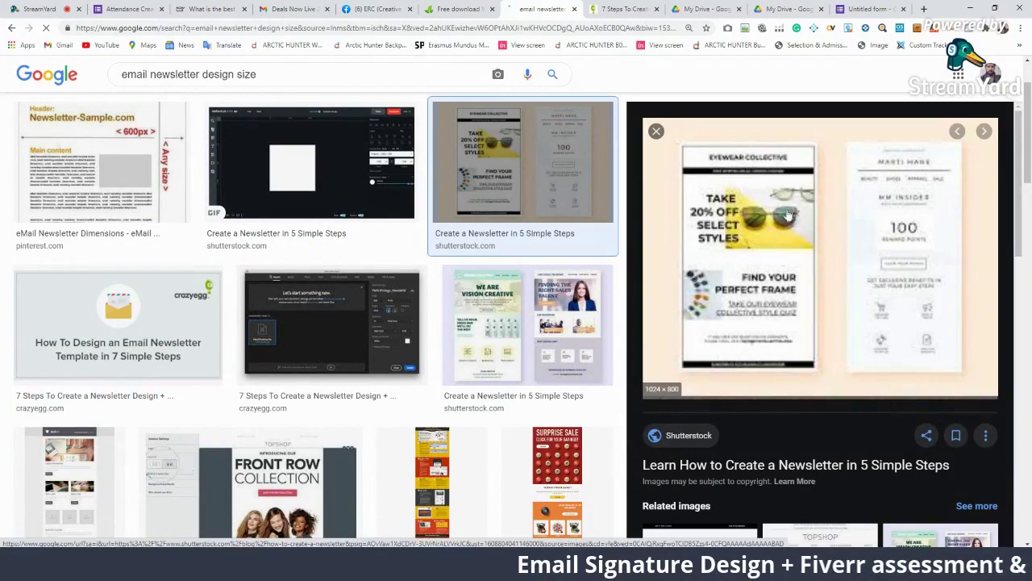
{"action": "left_click", "coordinate": [290, 9]}
Step: Scroll through the Alpinebear bag deals email and return to the inbox
{"action": "scroll", "coordinate": [525, 280], "scroll_direction": "down", "scroll_amount": 3}
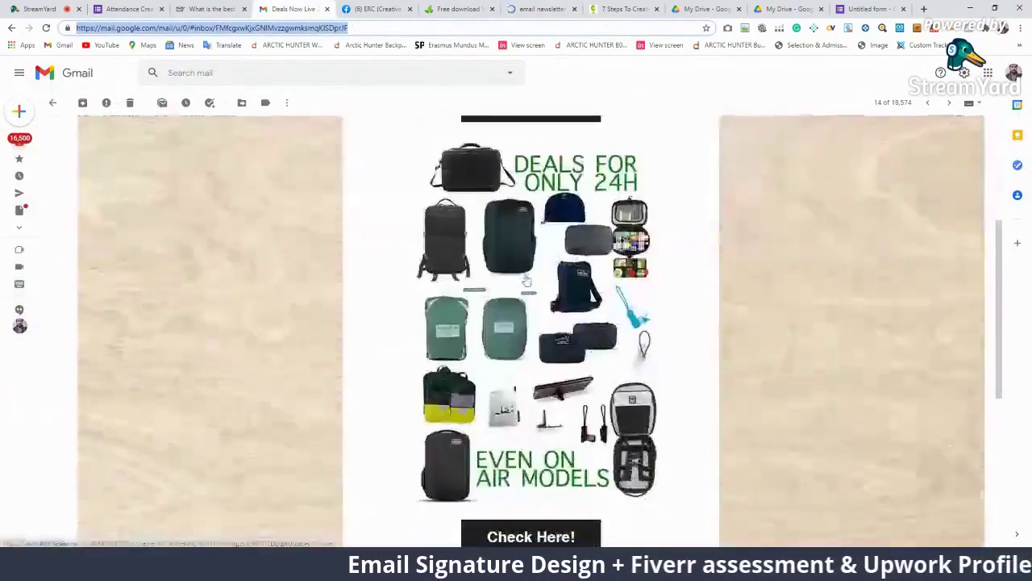
{"action": "scroll", "coordinate": [525, 280], "scroll_direction": "down", "scroll_amount": 4}
{"action": "scroll", "coordinate": [484, 266], "scroll_direction": "up", "scroll_amount": 4}
{"action": "scroll", "coordinate": [323, 226], "scroll_direction": "up", "scroll_amount": 4}
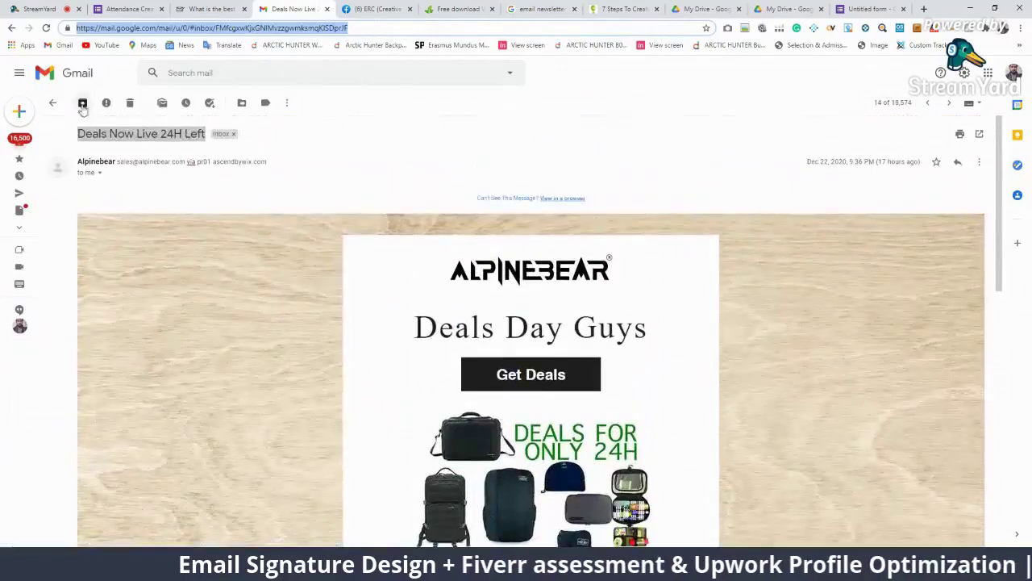
{"action": "left_click", "coordinate": [53, 103]}
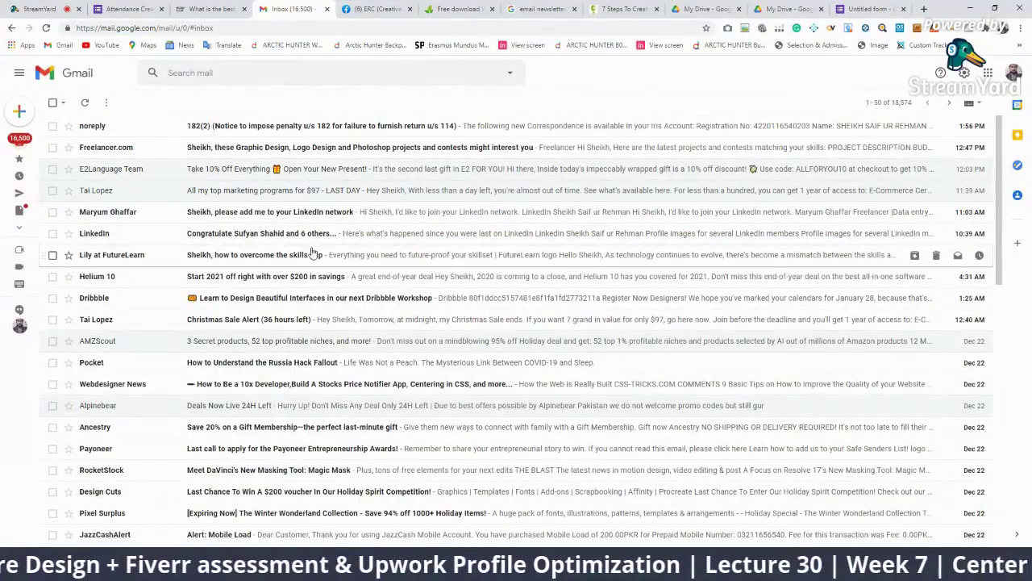
Step: Read through the Ancestry 'Save 20%' gift membership email, then open a new incognito window
{"action": "left_click", "coordinate": [266, 427]}
{"action": "scroll", "coordinate": [572, 269], "scroll_direction": "down", "scroll_amount": 3}
{"action": "scroll", "coordinate": [575, 274], "scroll_direction": "down", "scroll_amount": 3}
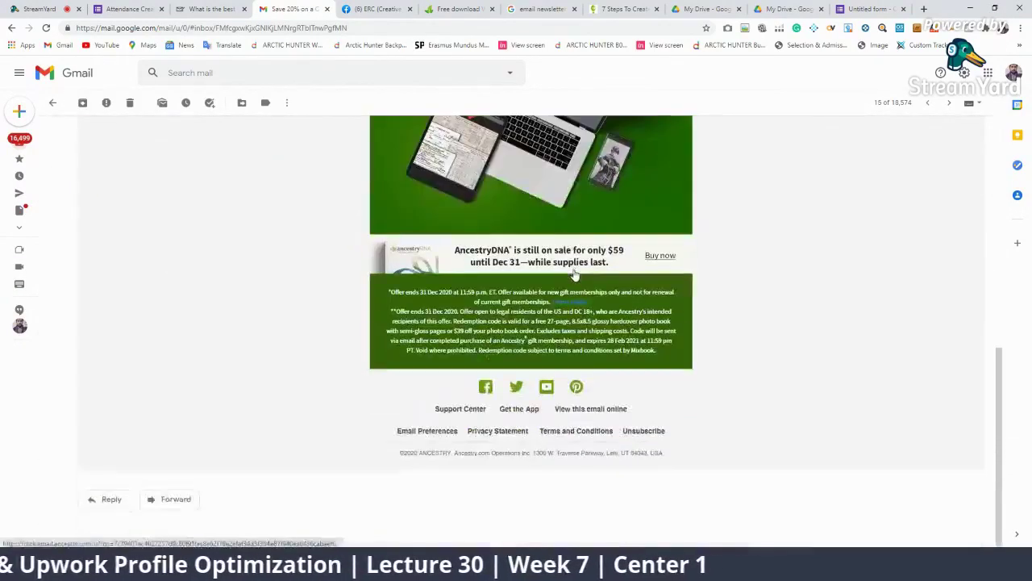
{"action": "scroll", "coordinate": [574, 274], "scroll_direction": "up", "scroll_amount": 2}
{"action": "scroll", "coordinate": [564, 280], "scroll_direction": "up", "scroll_amount": 10}
{"action": "scroll", "coordinate": [613, 290], "scroll_direction": "down", "scroll_amount": 2}
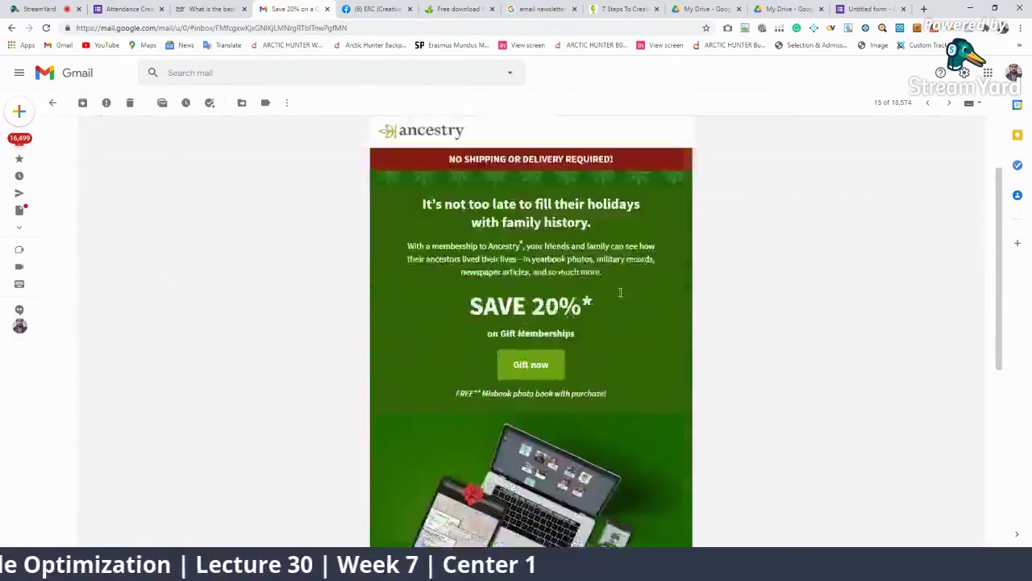
{"action": "scroll", "coordinate": [620, 293], "scroll_direction": "down", "scroll_amount": 5}
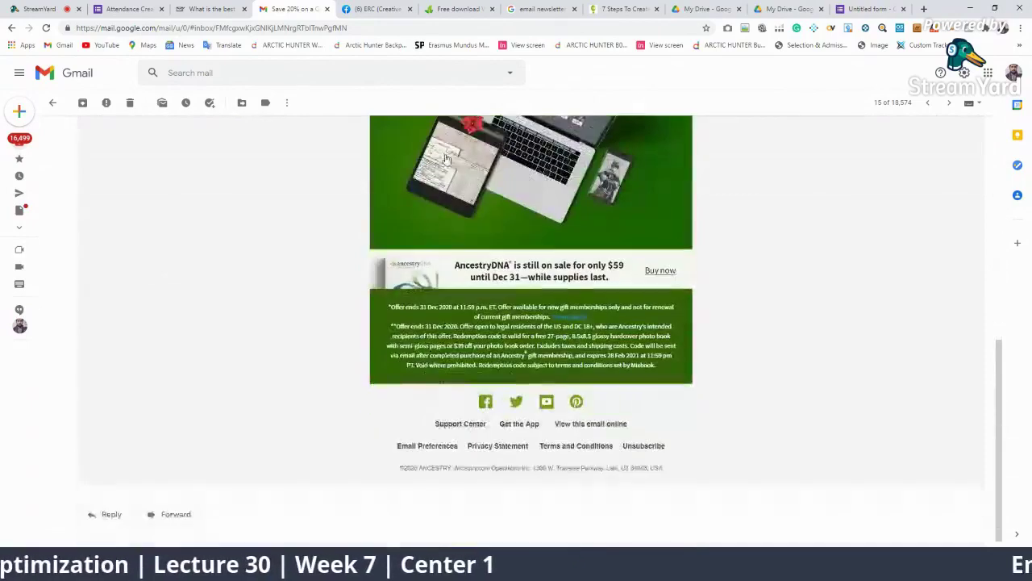
{"action": "left_click", "coordinate": [1019, 27]}
{"action": "left_click", "coordinate": [942, 74]}
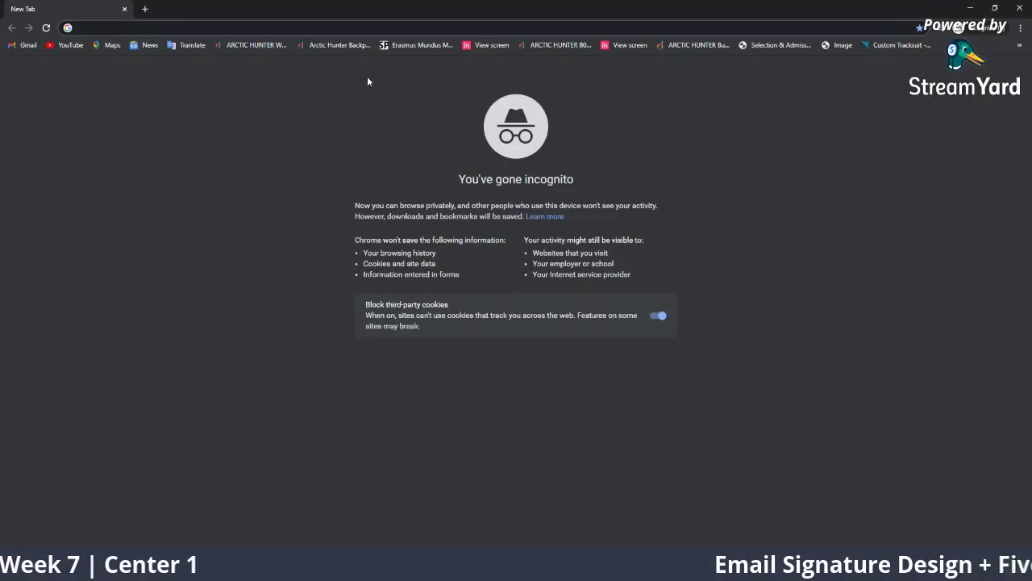
Step: Go to Fiverr and search for 'clickable email signature' services
{"action": "type", "text": "fiverr"}
{"action": "key", "text": "Return"}
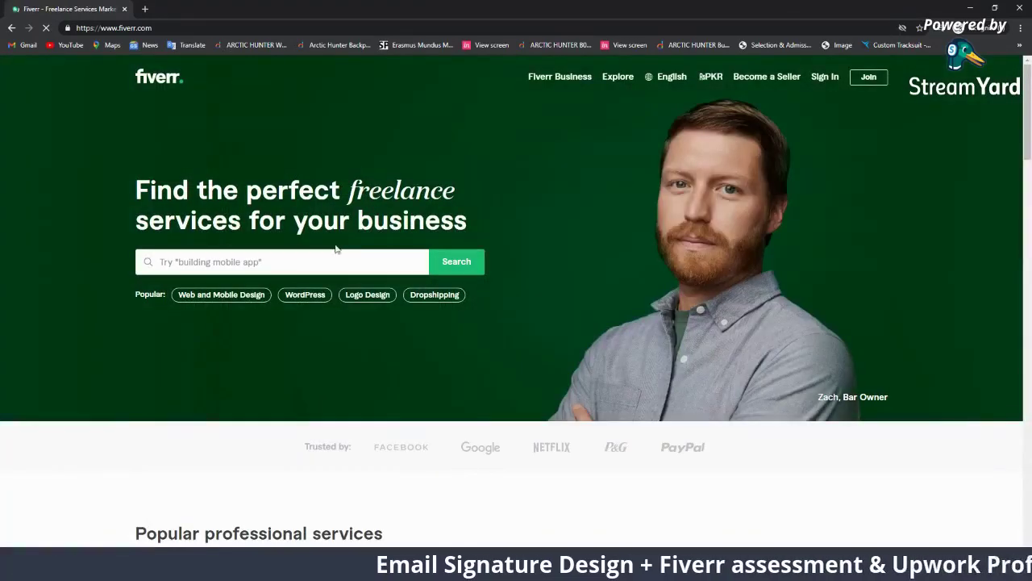
{"action": "left_click", "coordinate": [329, 252]}
{"action": "type", "text": "email"}
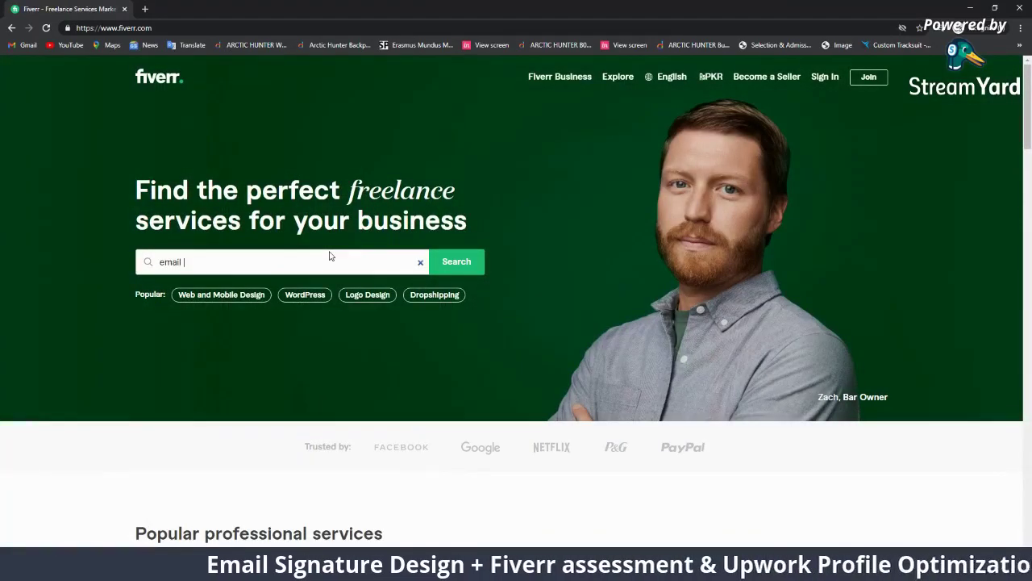
{"action": "type", "text": "sign"}
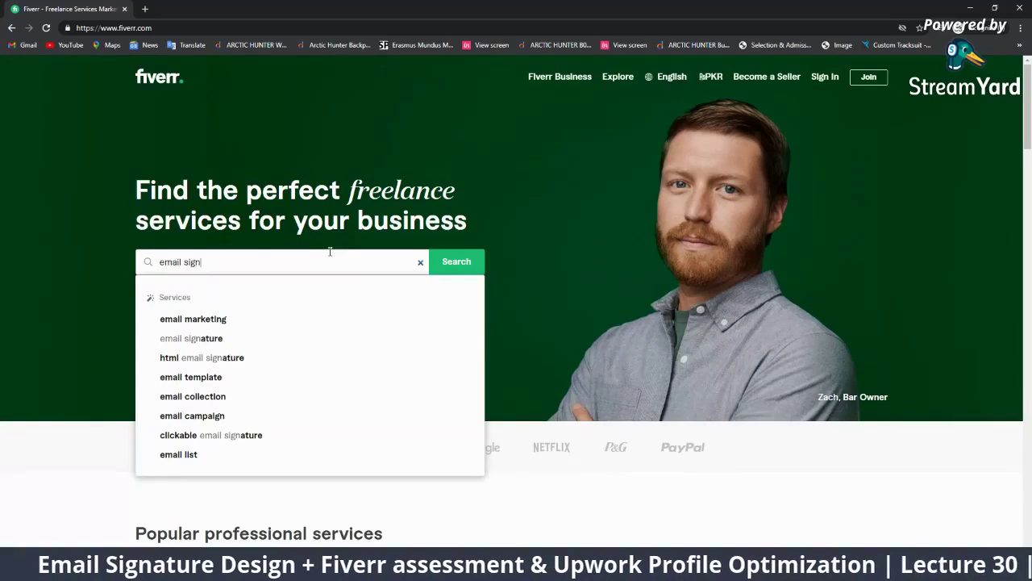
{"action": "type", "text": "ature"}
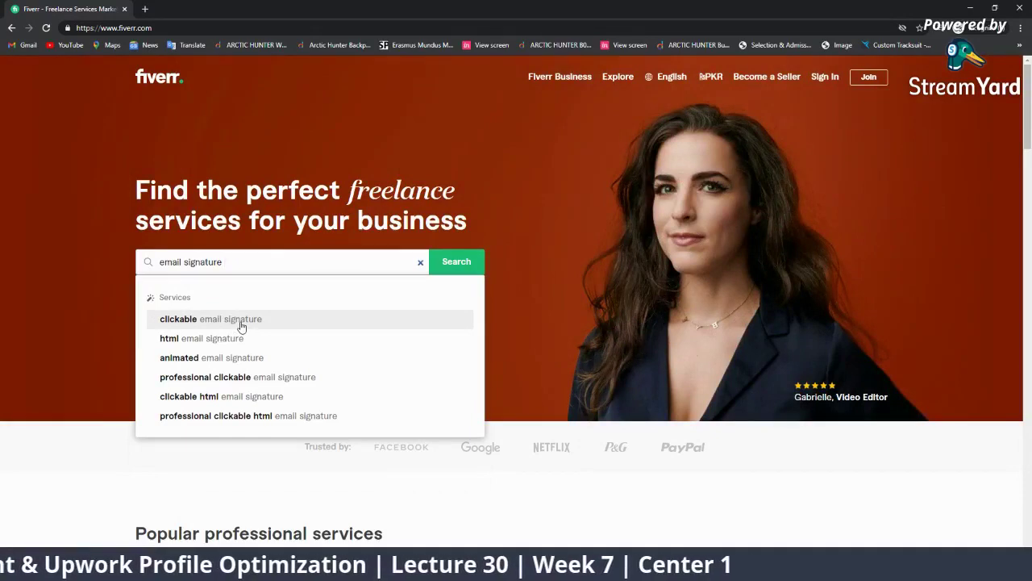
{"action": "left_click", "coordinate": [257, 320]}
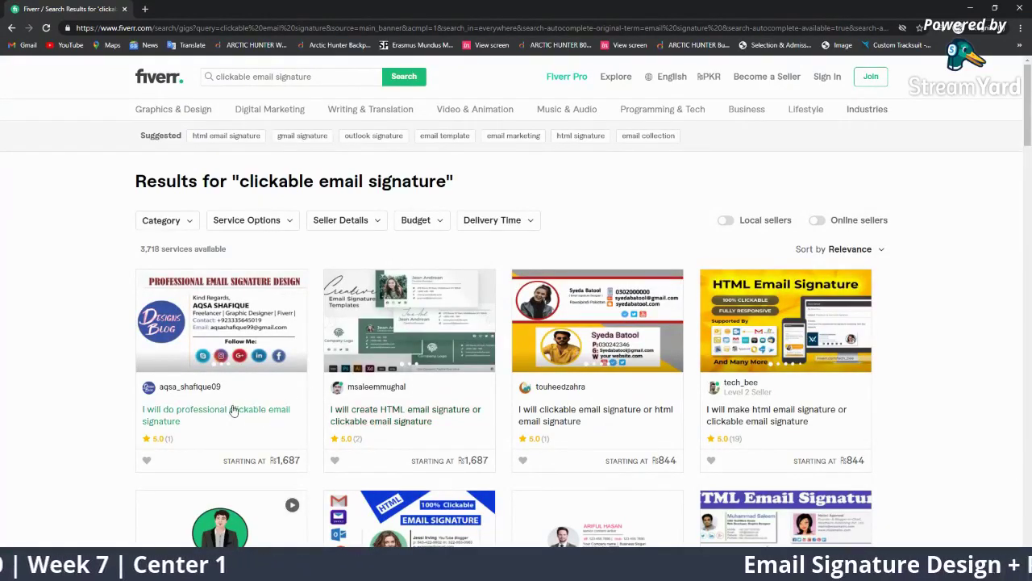
Step: Open the second result, the HTML or clickable email signature gig, in a new tab
{"action": "scroll", "coordinate": [373, 394], "scroll_direction": "down", "scroll_amount": 2}
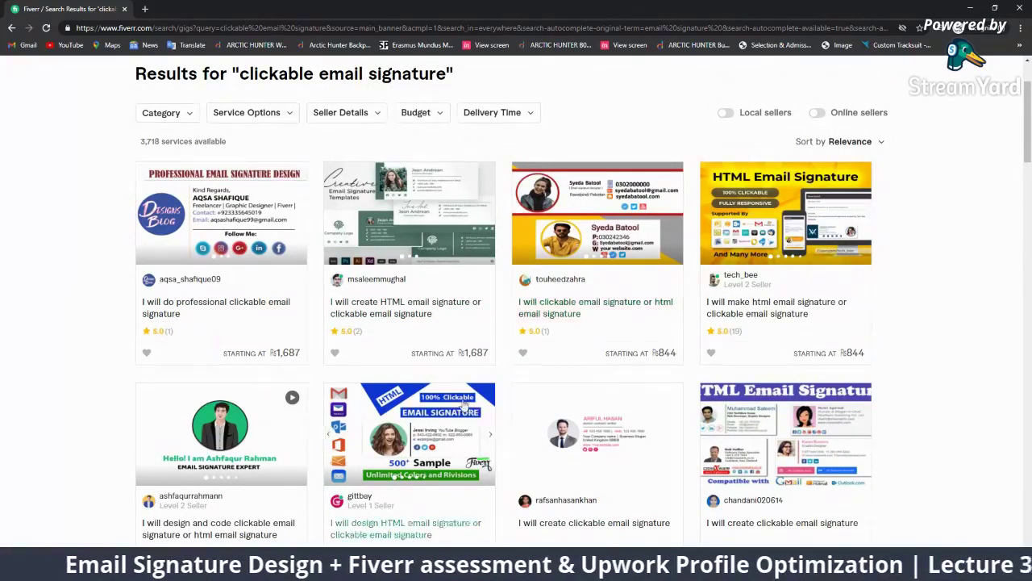
{"action": "scroll", "coordinate": [451, 255], "scroll_direction": "up", "scroll_amount": 2}
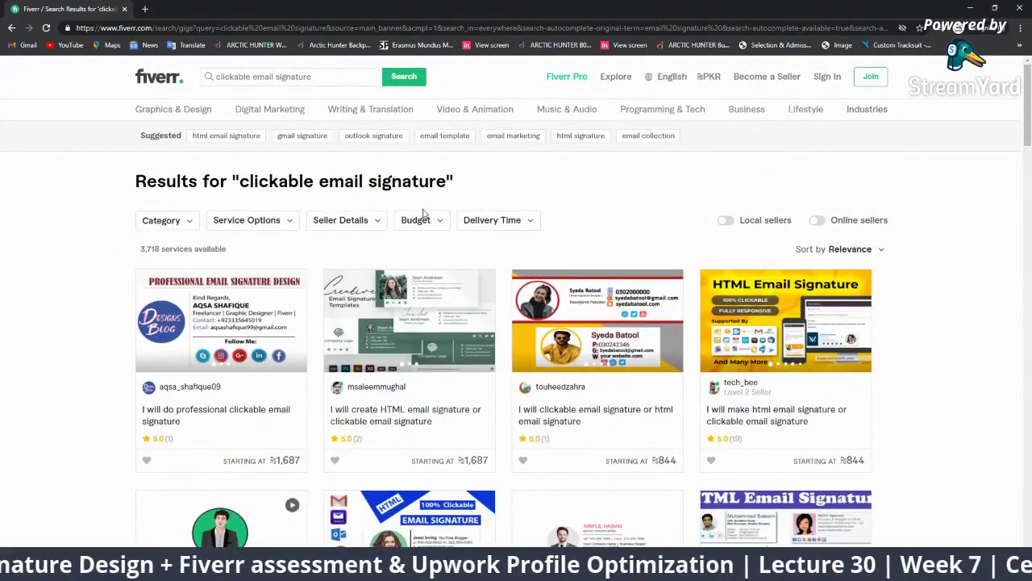
{"action": "mouse_move", "coordinate": [409, 347]}
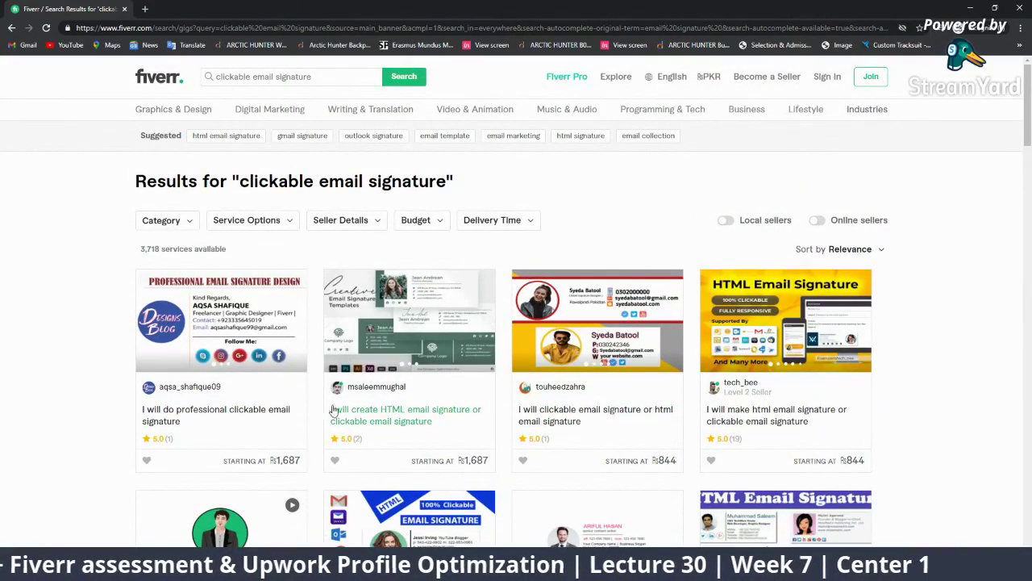
{"action": "right_click", "coordinate": [369, 417]}
{"action": "left_click", "coordinate": [374, 448]}
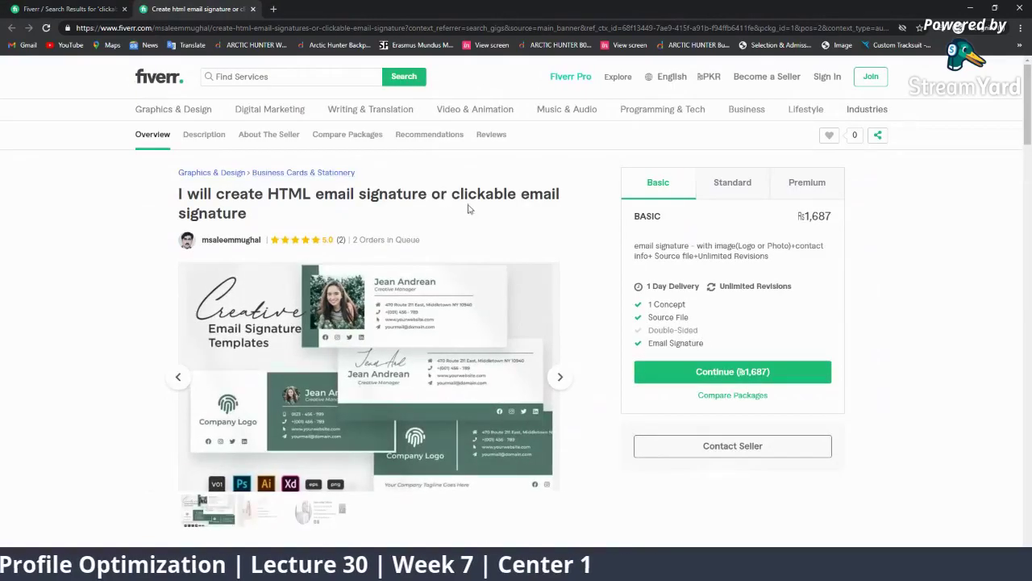
Step: Dismiss the Join Fiverr prompt and compare the Standard and Premium package prices
{"action": "scroll", "coordinate": [460, 209], "scroll_direction": "down", "scroll_amount": 3}
{"action": "scroll", "coordinate": [702, 193], "scroll_direction": "up", "scroll_amount": 1}
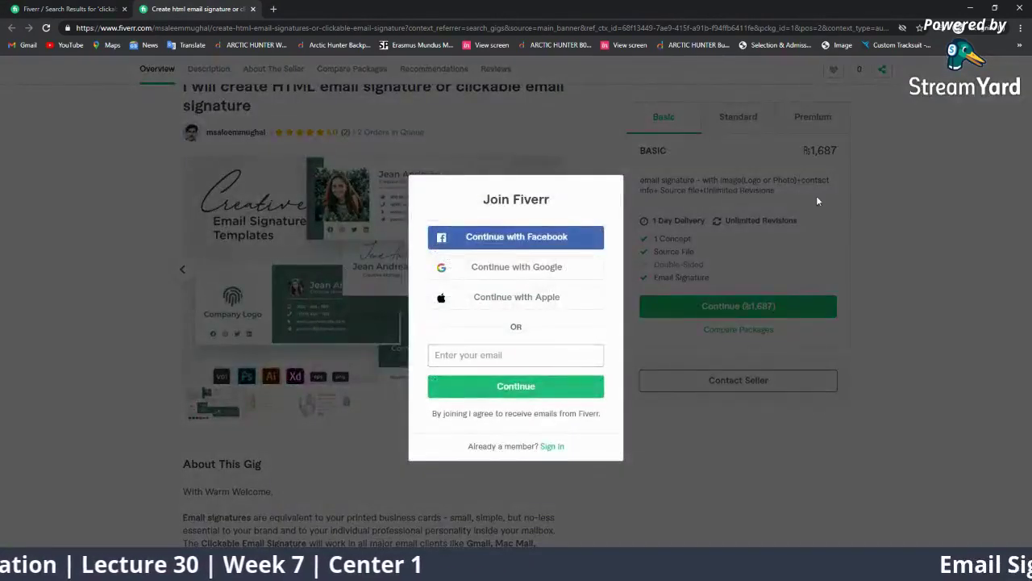
{"action": "left_click", "coordinate": [816, 195]}
{"action": "scroll", "coordinate": [718, 199], "scroll_direction": "up", "scroll_amount": 2}
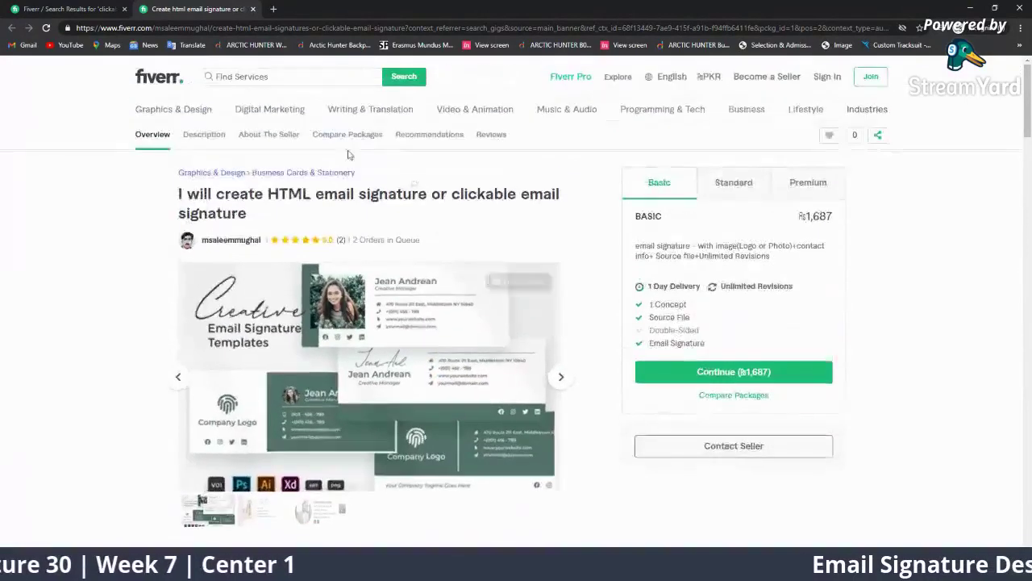
{"action": "left_click", "coordinate": [741, 198]}
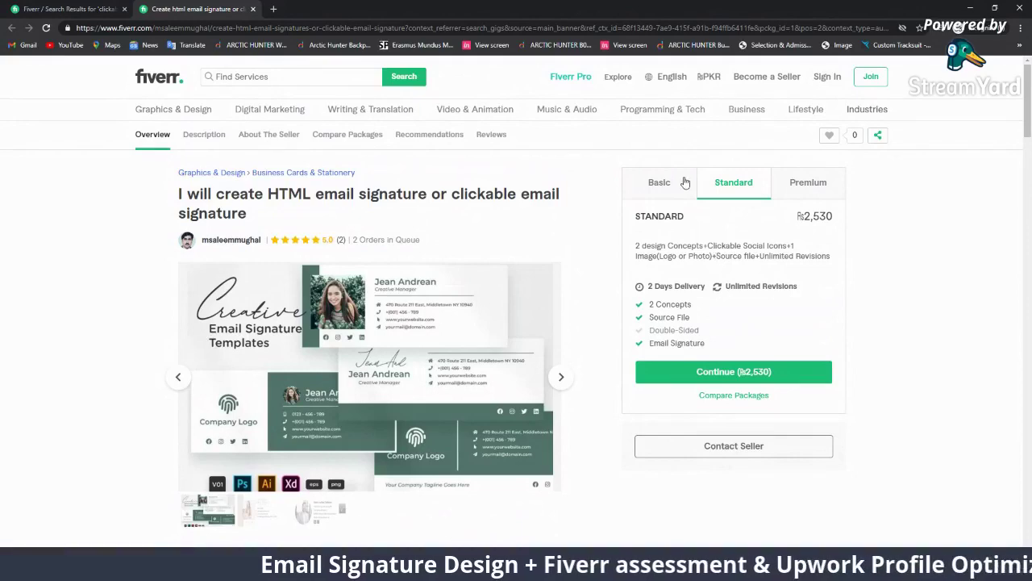
{"action": "left_click", "coordinate": [794, 186]}
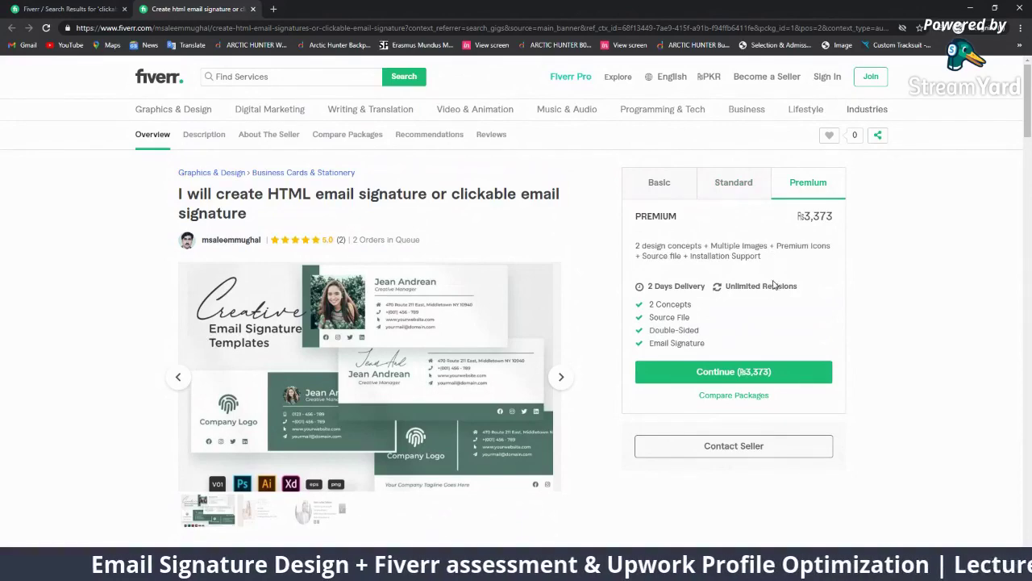
{"action": "left_click", "coordinate": [755, 192]}
Step: Highlight 'Clickable Email Signature' in the description and 'HTML email signature' in the gig title
{"action": "scroll", "coordinate": [527, 210], "scroll_direction": "down", "scroll_amount": 4}
{"action": "scroll", "coordinate": [242, 202], "scroll_direction": "down", "scroll_amount": 3}
{"action": "scroll", "coordinate": [240, 200], "scroll_direction": "up", "scroll_amount": 2}
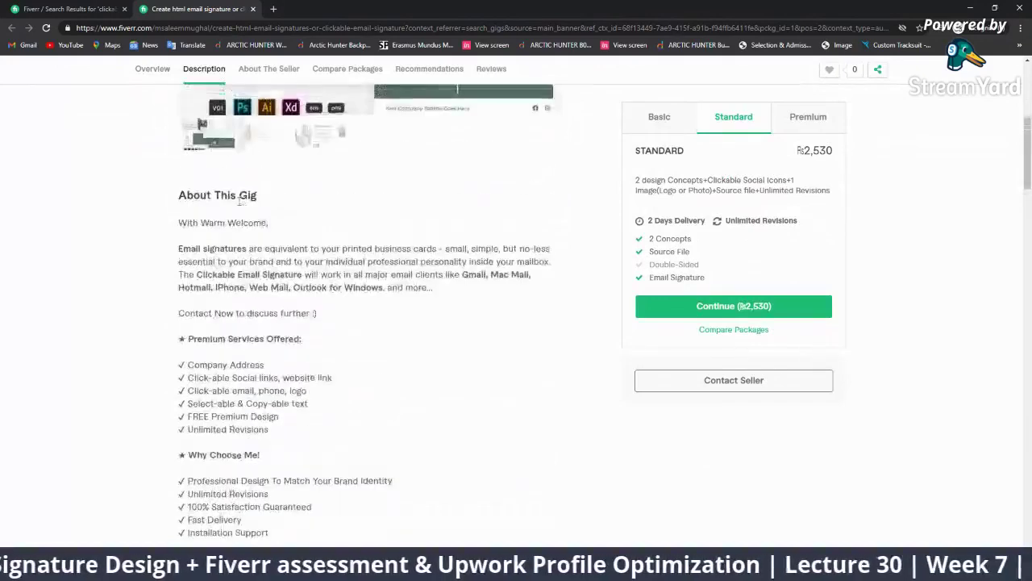
{"action": "left_click_drag", "start_coordinate": [197, 274], "coordinate": [289, 276]}
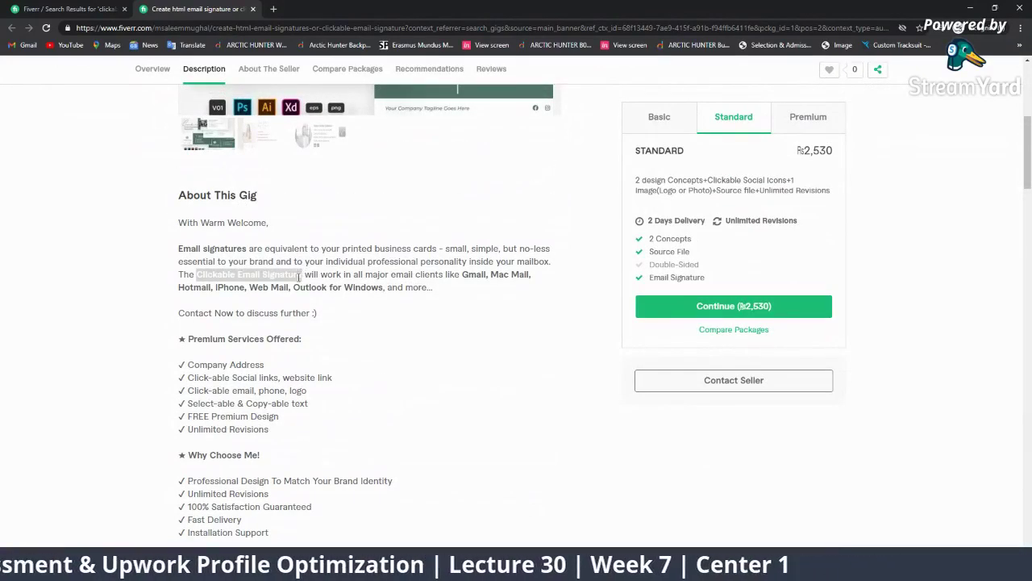
{"action": "left_click", "coordinate": [186, 247]}
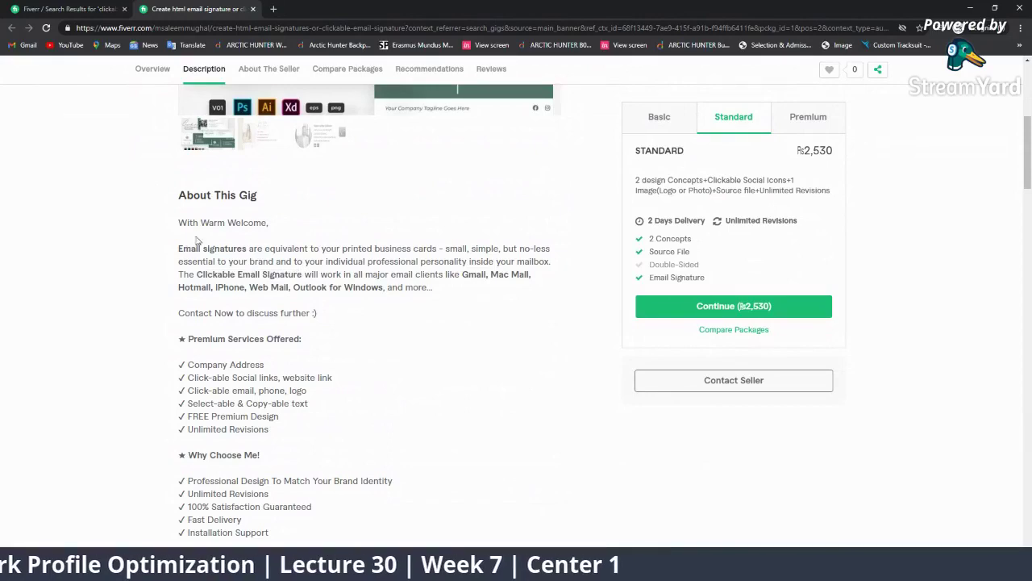
{"action": "scroll", "coordinate": [300, 240], "scroll_direction": "up", "scroll_amount": 5}
{"action": "mouse_move", "coordinate": [268, 194]}
{"action": "left_mouse_down"}
{"action": "mouse_move", "coordinate": [419, 195]}
{"action": "mouse_move", "coordinate": [571, 222]}
{"action": "left_mouse_up"}
{"action": "left_click", "coordinate": [467, 194]}
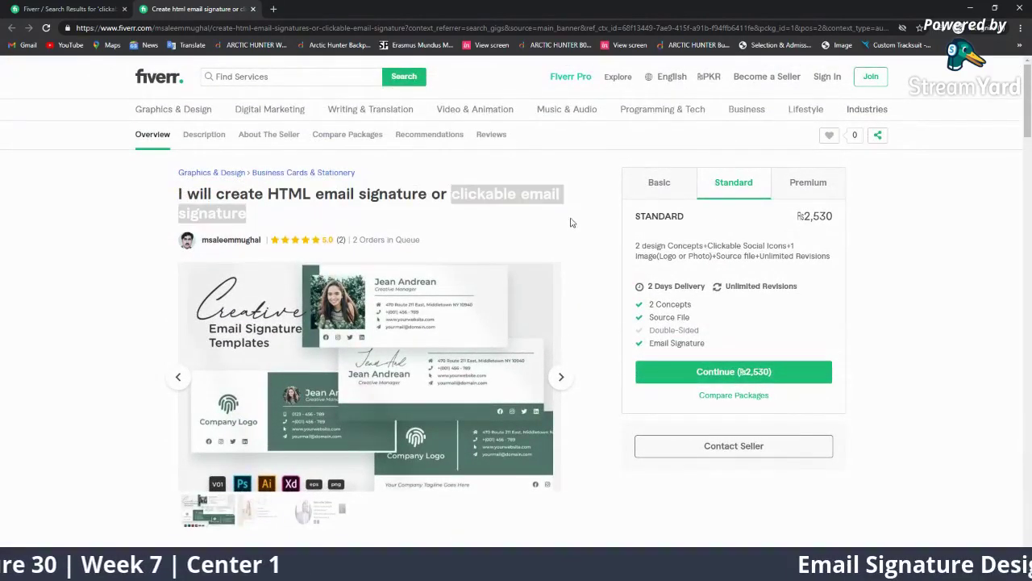
{"action": "left_click_drag", "start_coordinate": [268, 193], "coordinate": [427, 194]}
Step: Highlight printed business cards, the email-client lines and Gmail in the gig description
{"action": "scroll", "coordinate": [368, 257], "scroll_direction": "down", "scroll_amount": 3}
{"action": "scroll", "coordinate": [364, 311], "scroll_direction": "down", "scroll_amount": 2}
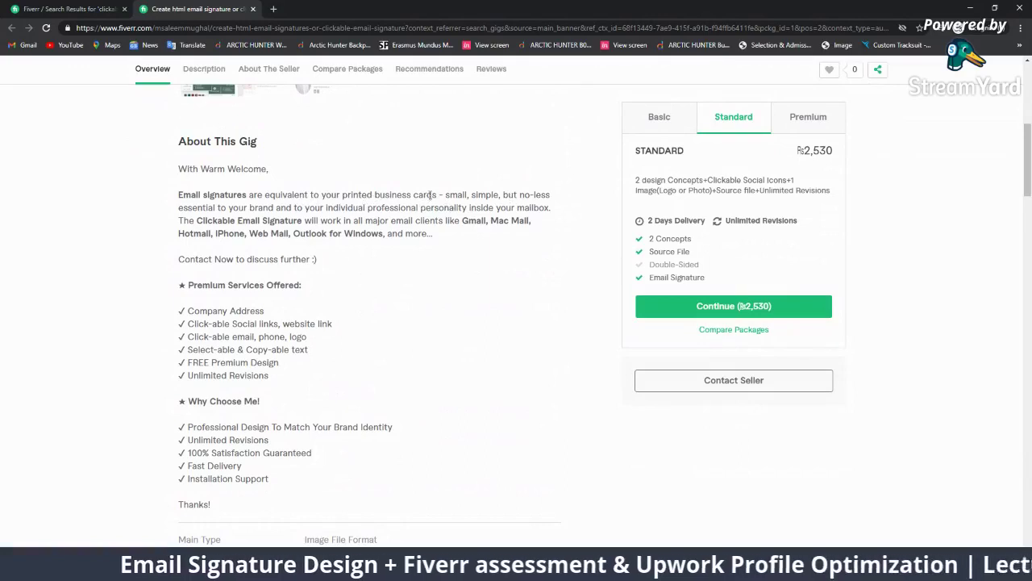
{"action": "left_click_drag", "start_coordinate": [432, 195], "coordinate": [351, 195]}
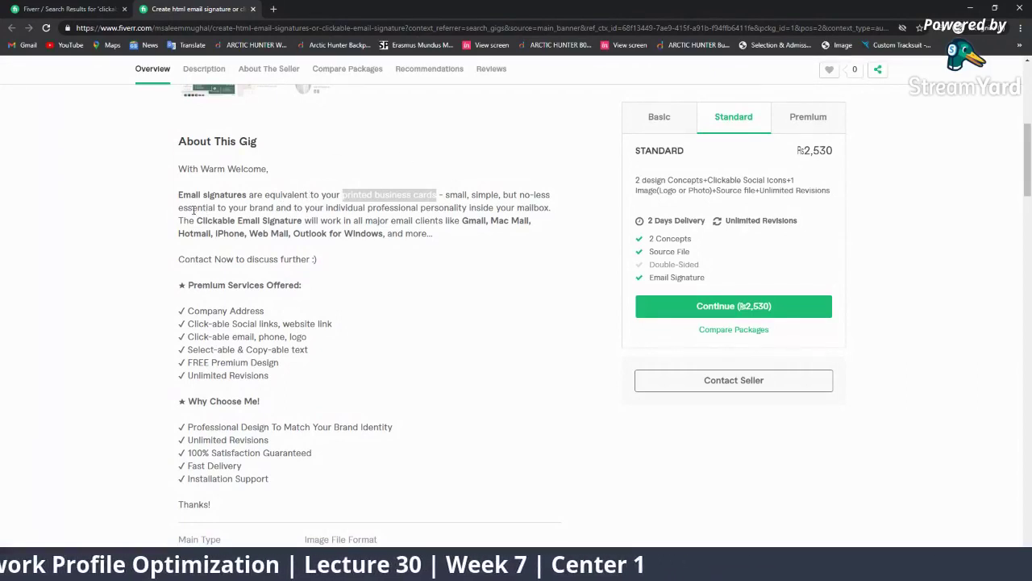
{"action": "left_click_drag", "start_coordinate": [189, 208], "coordinate": [465, 220]}
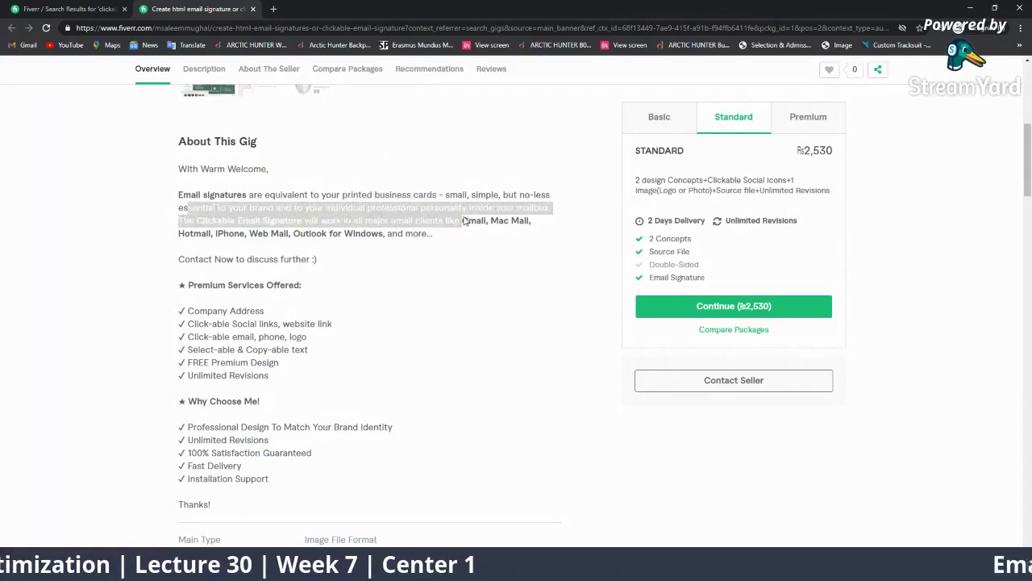
{"action": "left_click", "coordinate": [263, 226]}
{"action": "left_click_drag", "start_coordinate": [192, 221], "coordinate": [310, 221]}
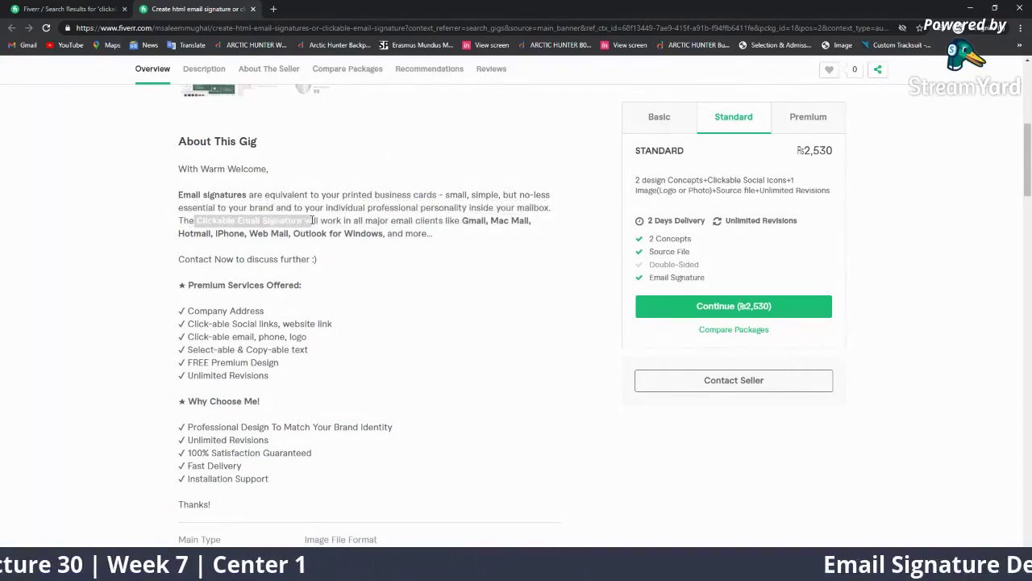
{"action": "left_click", "coordinate": [363, 222]}
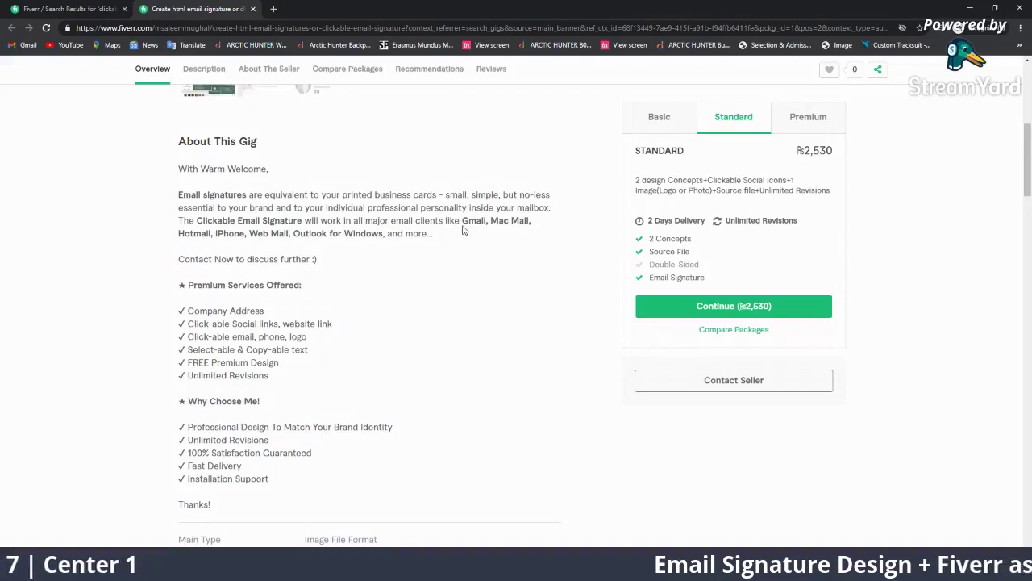
{"action": "left_click_drag", "start_coordinate": [462, 221], "coordinate": [484, 220]}
{"action": "left_click", "coordinate": [433, 242]}
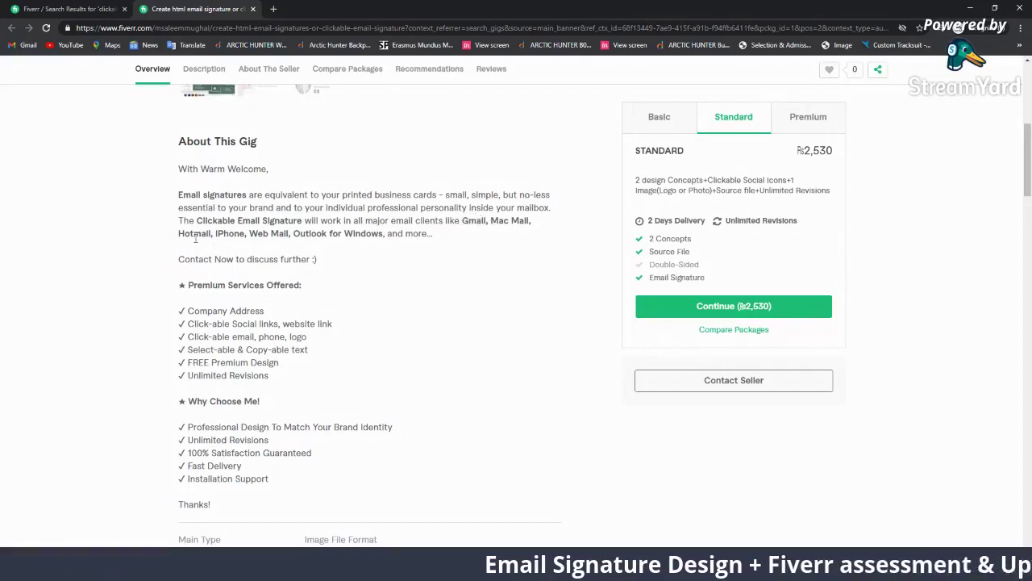
Step: Highlight 'and more...', Gmail, and the Hotmail-to-Outlook for Windows client line in the description
{"action": "left_click_drag", "start_coordinate": [399, 234], "coordinate": [477, 231]}
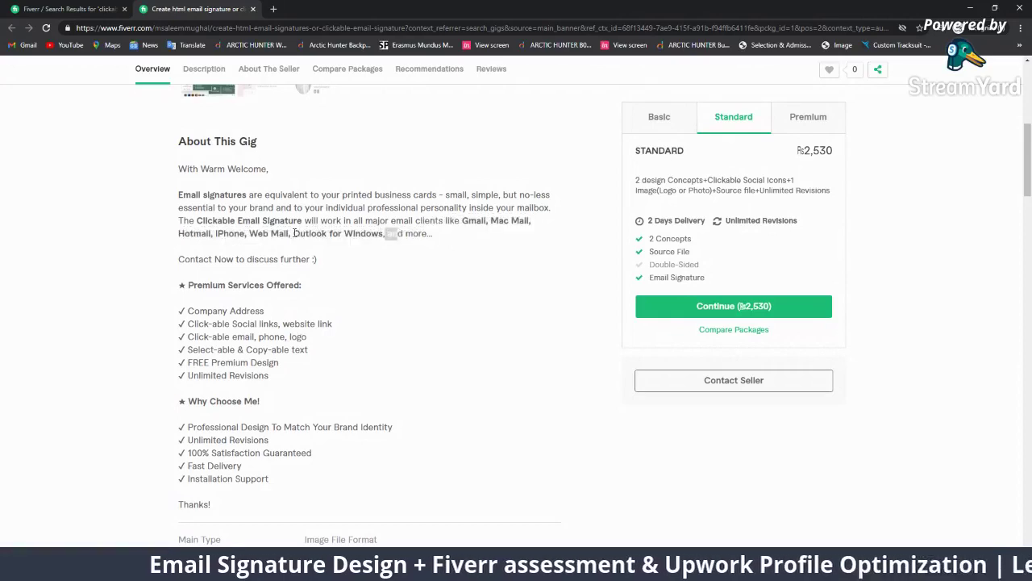
{"action": "left_click_drag", "start_coordinate": [305, 221], "coordinate": [193, 222]}
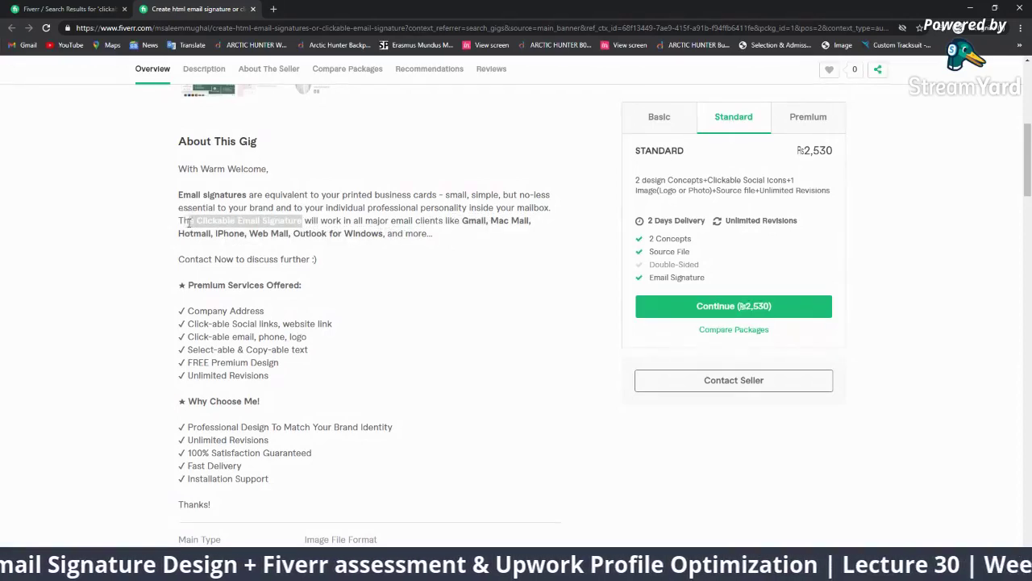
{"action": "left_click", "coordinate": [270, 234]}
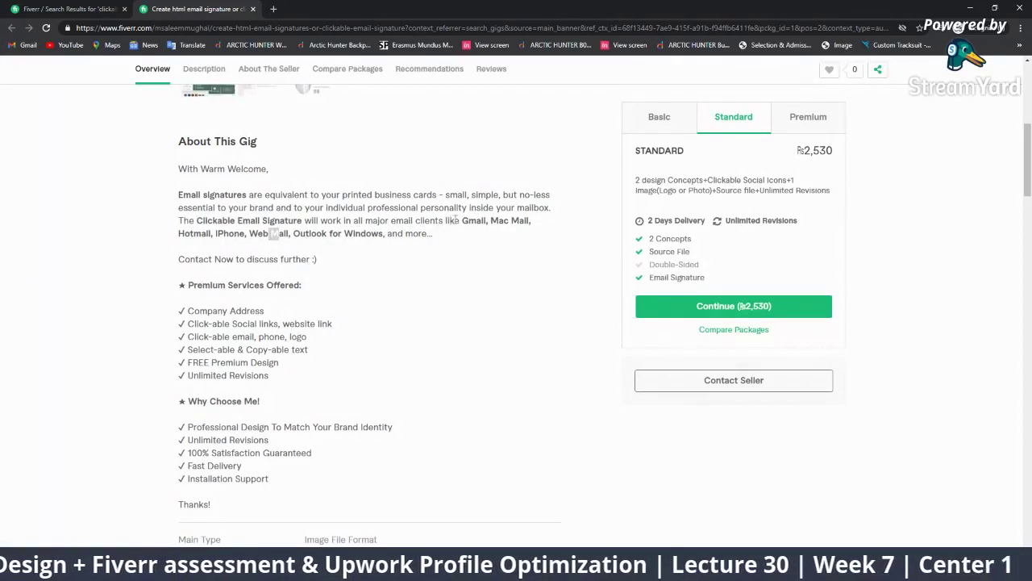
{"action": "left_click_drag", "start_coordinate": [462, 220], "coordinate": [529, 224]}
{"action": "left_click", "coordinate": [501, 250]}
{"action": "left_click", "coordinate": [519, 259]}
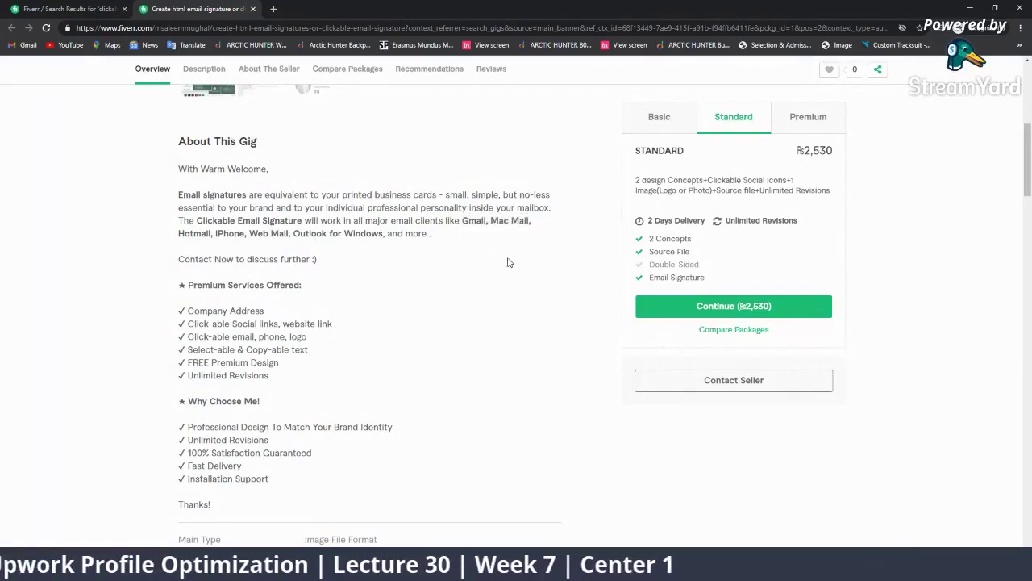
{"action": "left_click_drag", "start_coordinate": [181, 236], "coordinate": [211, 247]}
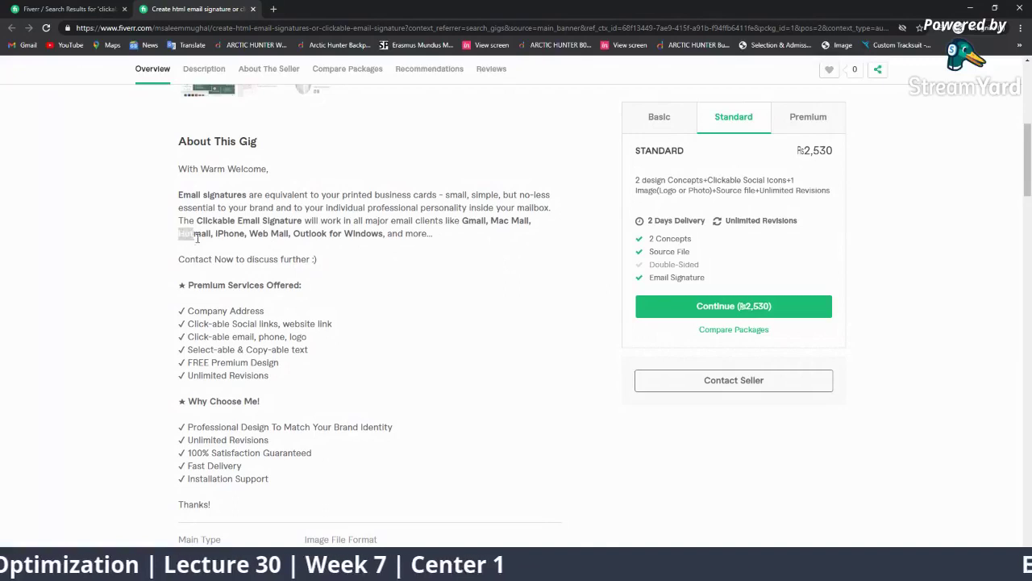
{"action": "left_click", "coordinate": [213, 241]}
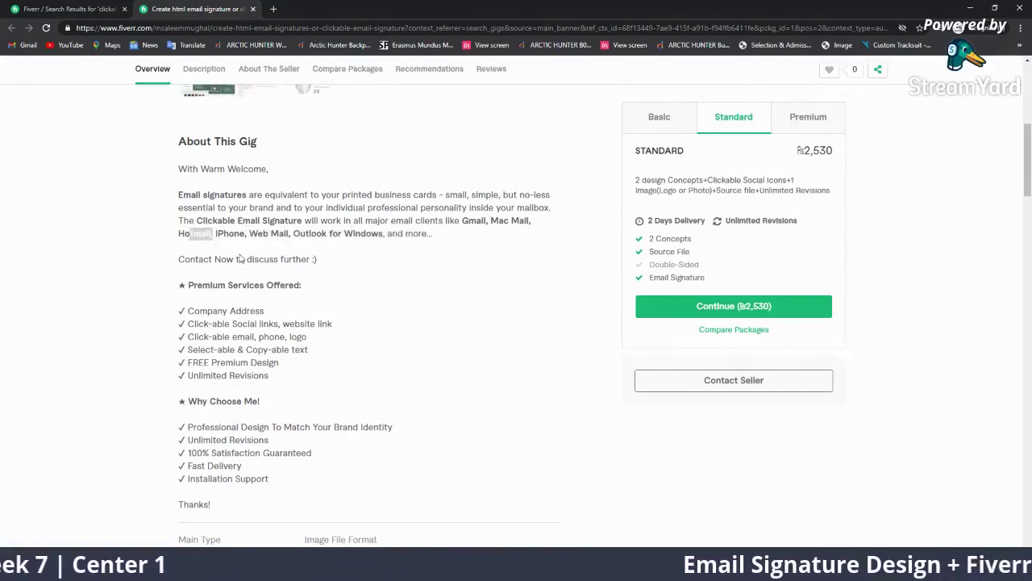
{"action": "left_click", "coordinate": [239, 258]}
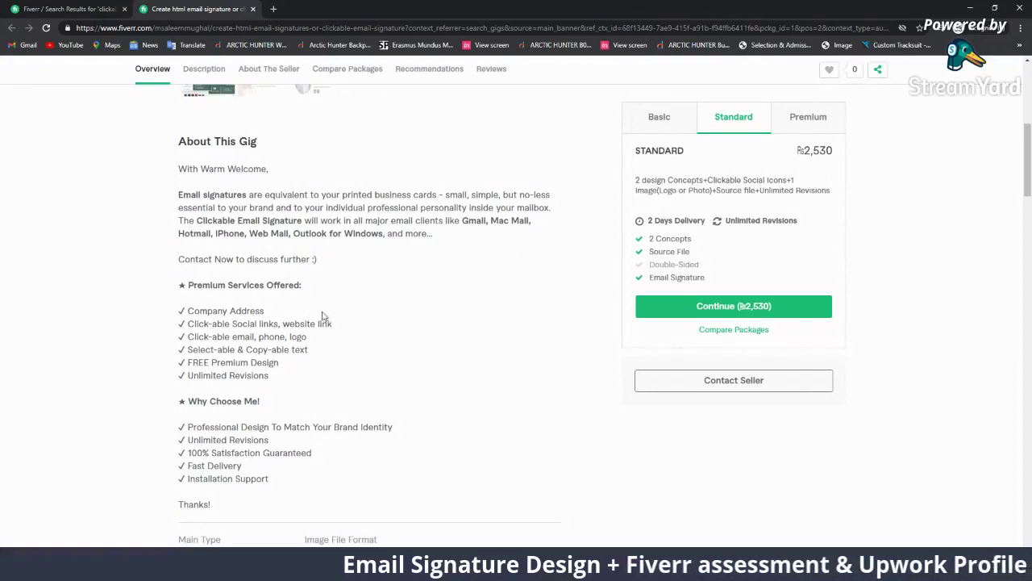
Step: Highlight the Company Address and Click-able Social links items in the service list
{"action": "scroll", "coordinate": [312, 288], "scroll_direction": "down", "scroll_amount": 2}
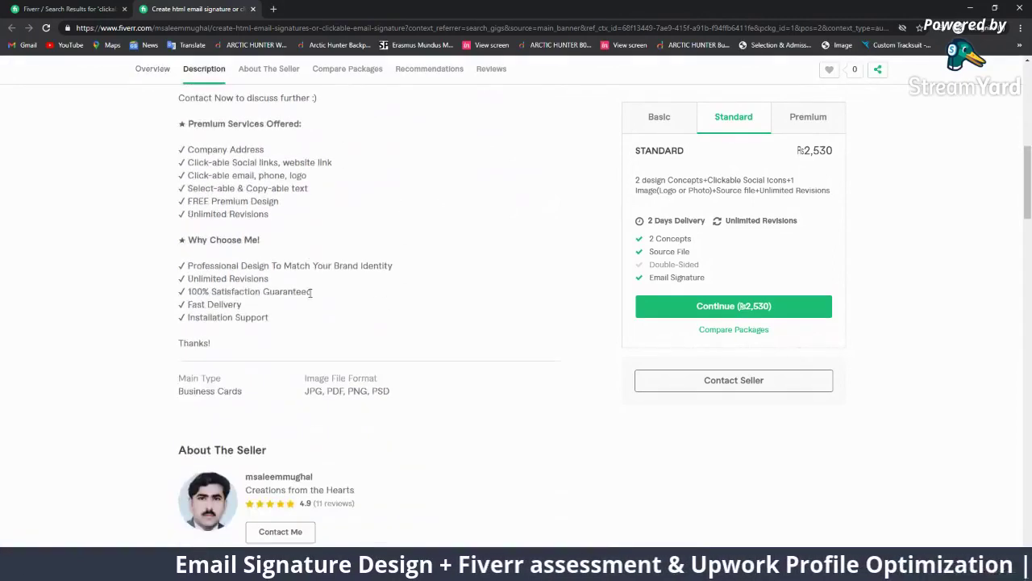
{"action": "scroll", "coordinate": [297, 292], "scroll_direction": "up", "scroll_amount": 2}
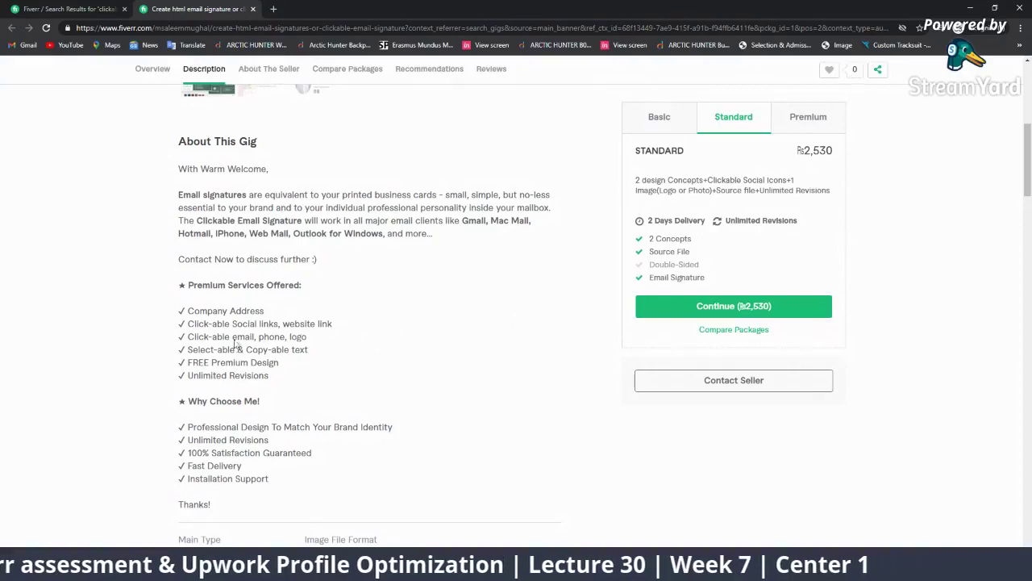
{"action": "left_click_drag", "start_coordinate": [192, 311], "coordinate": [242, 323]}
{"action": "left_click", "coordinate": [305, 349]}
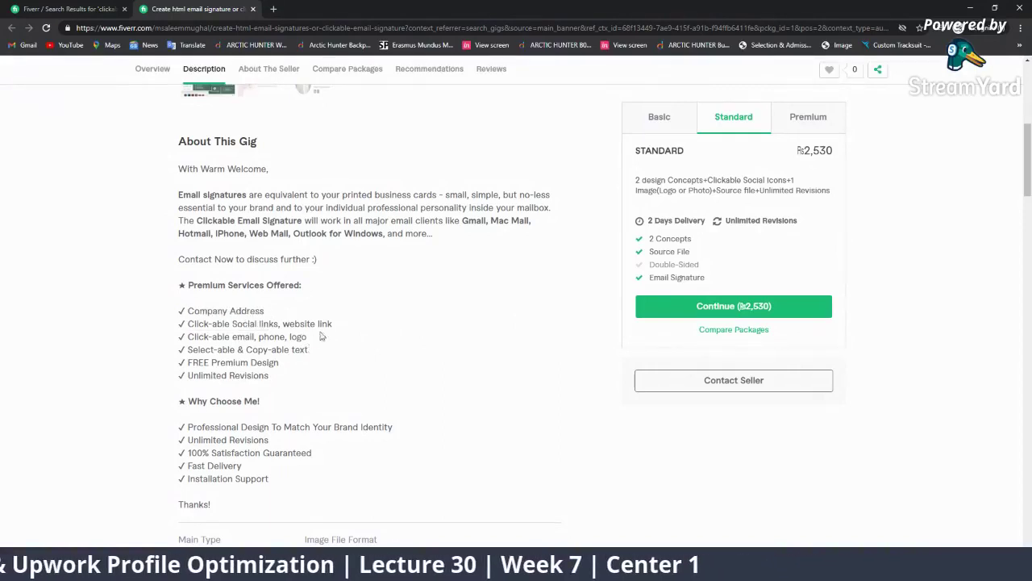
{"action": "left_click_drag", "start_coordinate": [330, 329], "coordinate": [179, 297]}
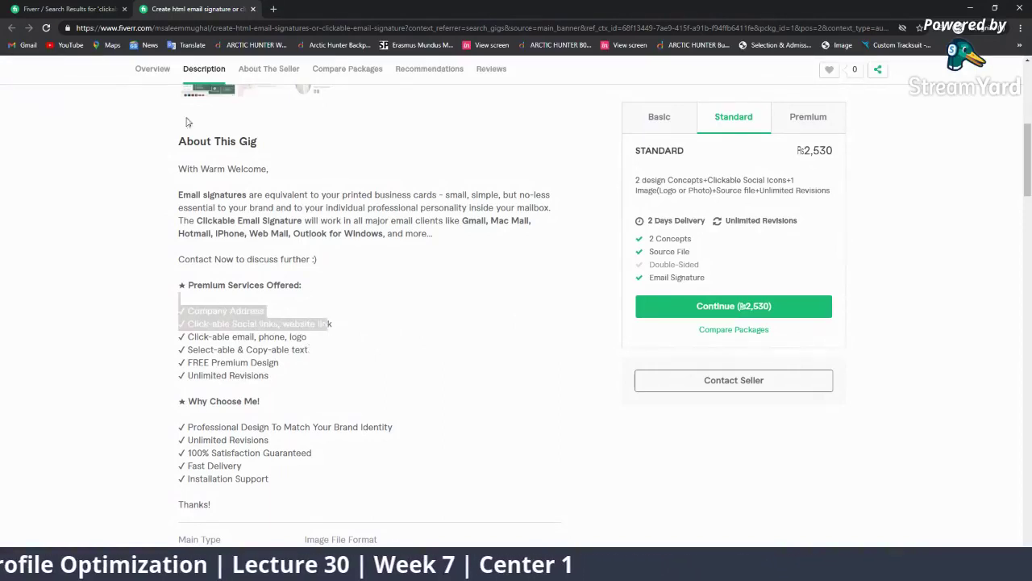
{"action": "left_click", "coordinate": [377, 366]}
Step: Scroll the gig page and flip through sample signatures, returning to the real estate sample
{"action": "scroll", "coordinate": [406, 362], "scroll_direction": "down", "scroll_amount": 2}
{"action": "scroll", "coordinate": [305, 405], "scroll_direction": "down", "scroll_amount": 1}
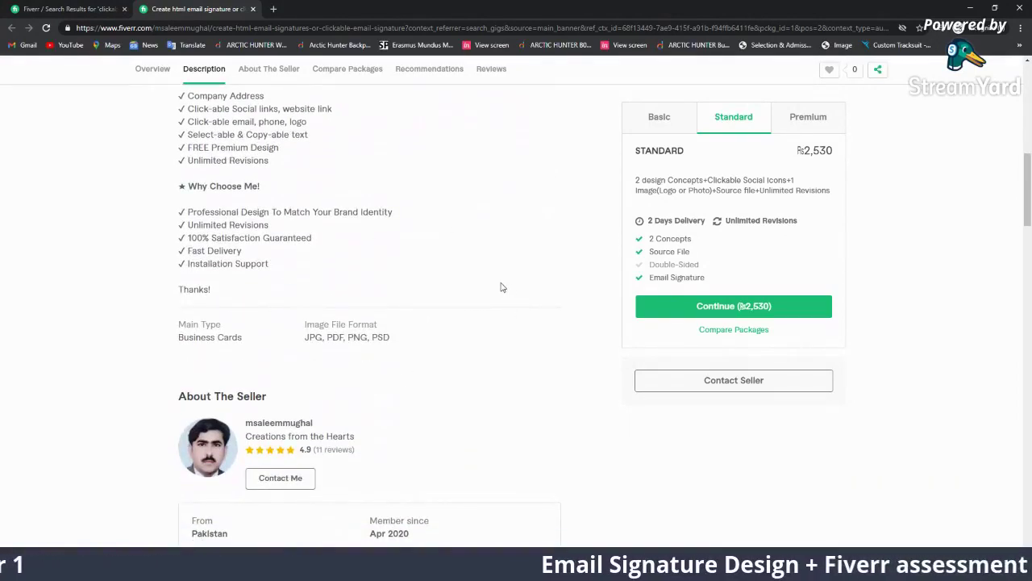
{"action": "scroll", "coordinate": [500, 286], "scroll_direction": "down", "scroll_amount": 3}
{"action": "scroll", "coordinate": [484, 283], "scroll_direction": "down", "scroll_amount": 4}
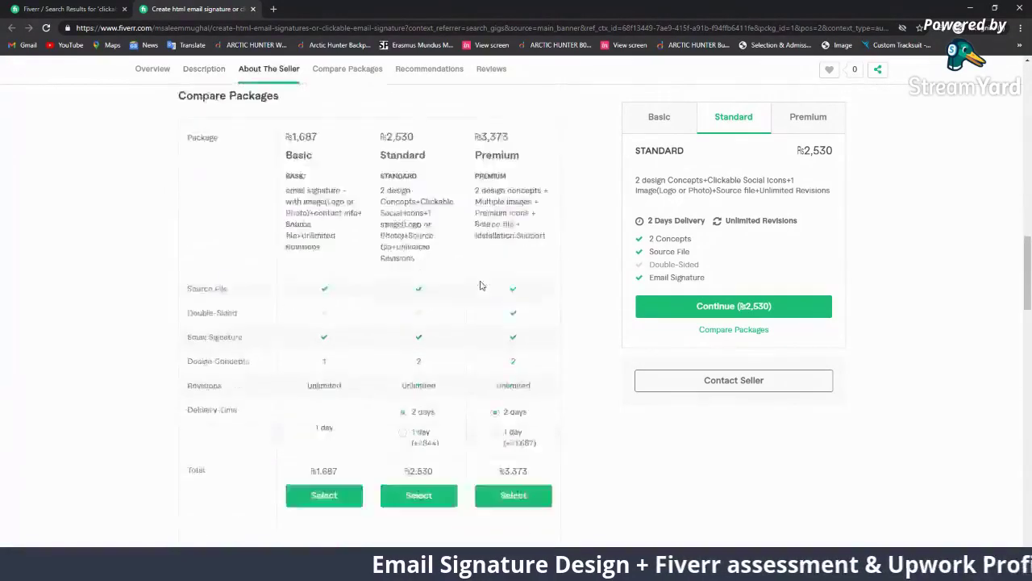
{"action": "scroll", "coordinate": [482, 285], "scroll_direction": "down", "scroll_amount": 5}
{"action": "scroll", "coordinate": [434, 306], "scroll_direction": "down", "scroll_amount": 2}
{"action": "scroll", "coordinate": [433, 303], "scroll_direction": "down", "scroll_amount": 2}
{"action": "scroll", "coordinate": [433, 302], "scroll_direction": "up", "scroll_amount": 5}
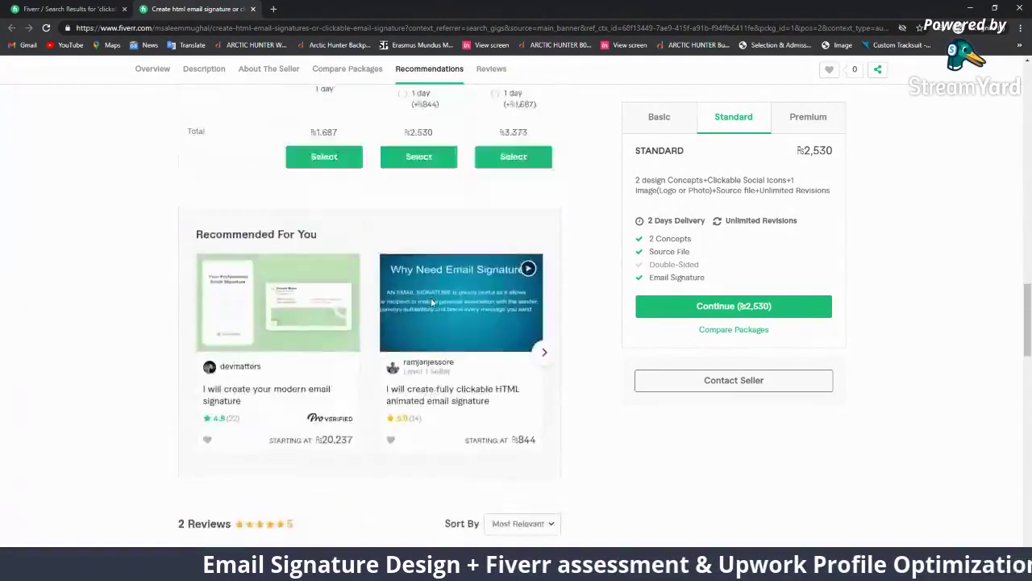
{"action": "scroll", "coordinate": [431, 302], "scroll_direction": "up", "scroll_amount": 6}
{"action": "scroll", "coordinate": [432, 303], "scroll_direction": "up", "scroll_amount": 5}
{"action": "scroll", "coordinate": [432, 301], "scroll_direction": "up", "scroll_amount": 6}
{"action": "scroll", "coordinate": [431, 301], "scroll_direction": "up", "scroll_amount": 3}
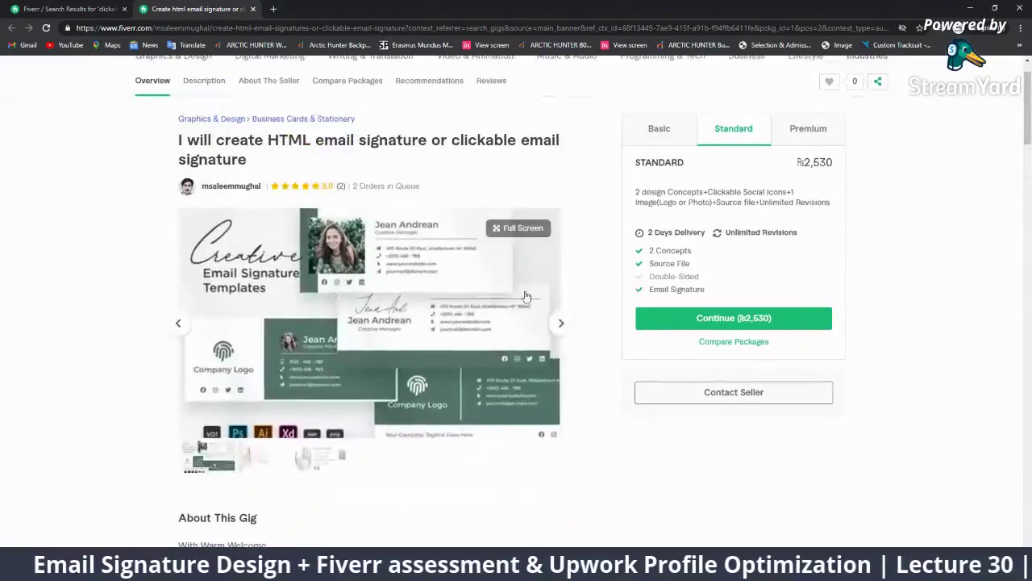
{"action": "left_click", "coordinate": [563, 324]}
{"action": "left_click", "coordinate": [562, 324]}
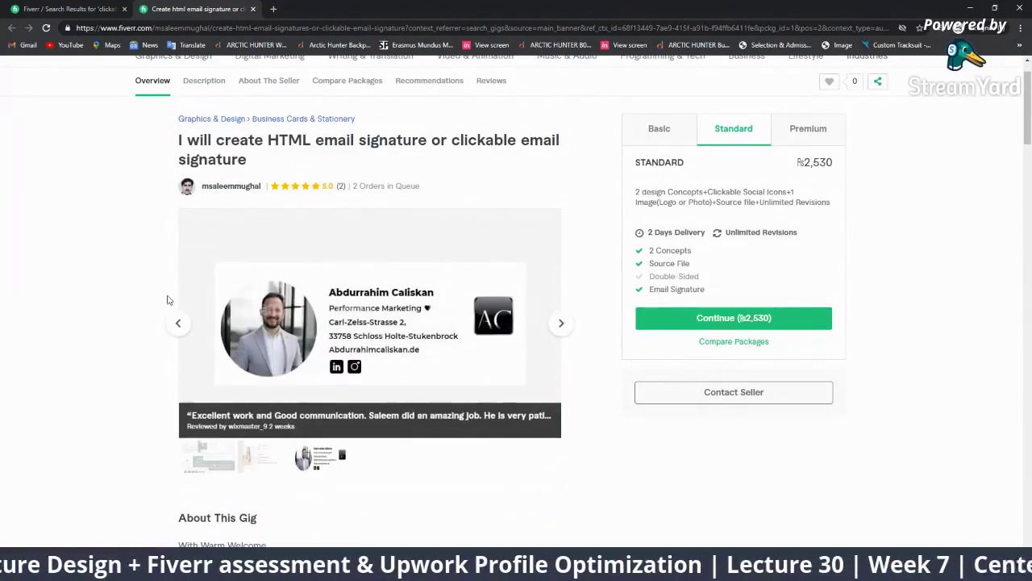
{"action": "left_click", "coordinate": [178, 323]}
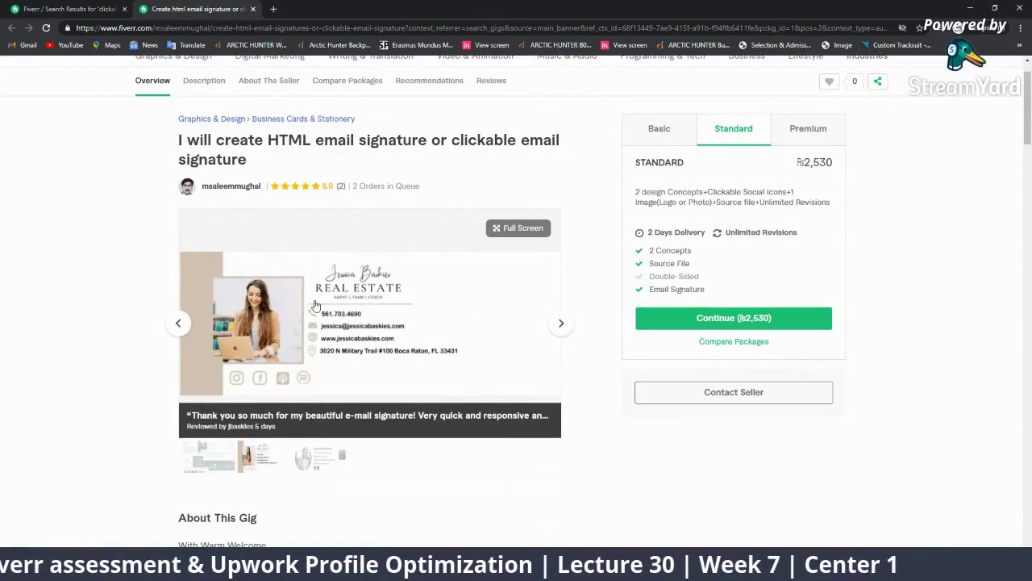
Step: Enlarge the real estate sample signature, close it, and open a new incognito tab
{"action": "left_click", "coordinate": [196, 333]}
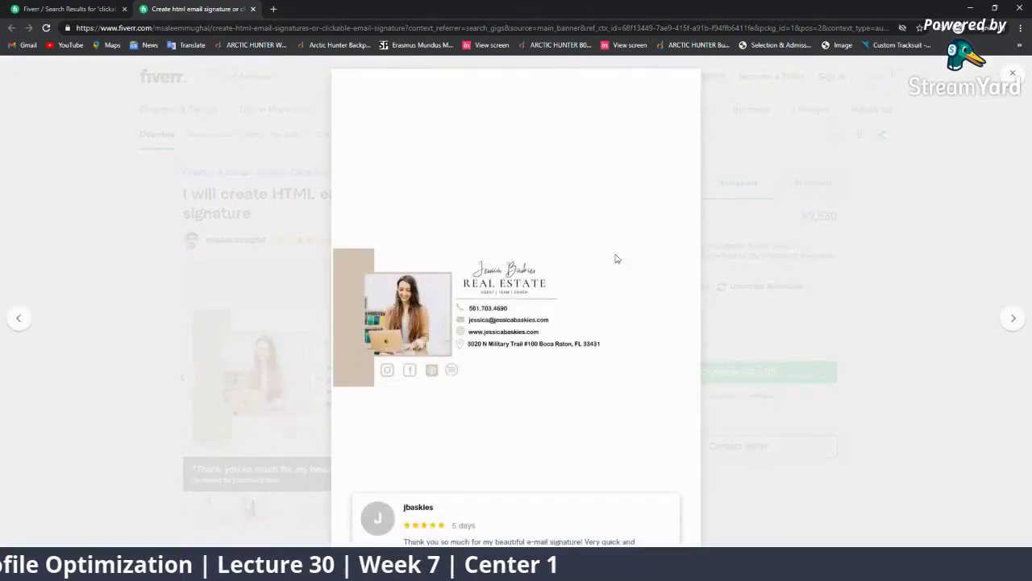
{"action": "left_click", "coordinate": [833, 181]}
{"action": "left_click", "coordinate": [273, 9]}
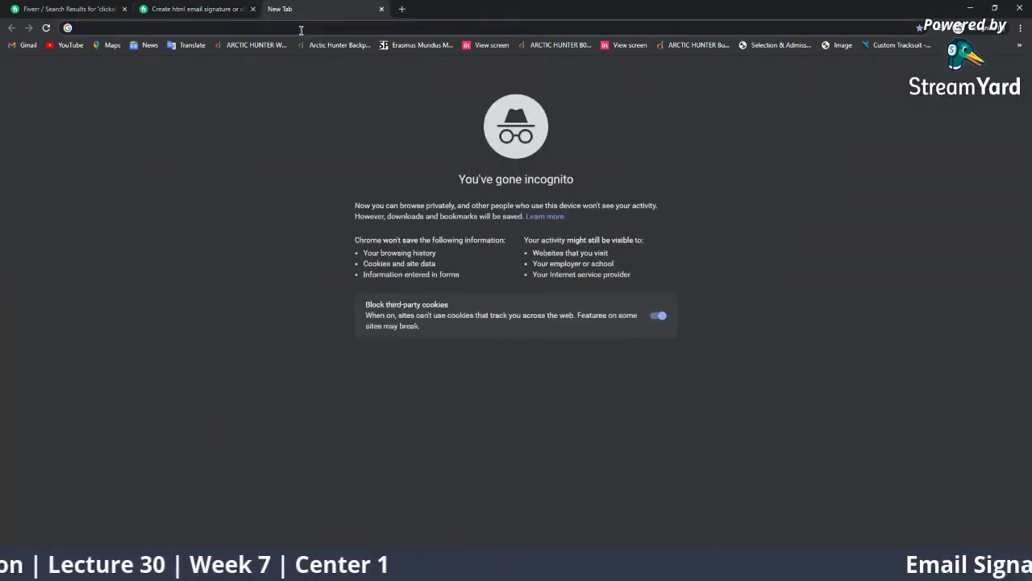
Step: Search Google for 'email signature design 99design' and check the image and web results
{"action": "type", "text": "email signa"}
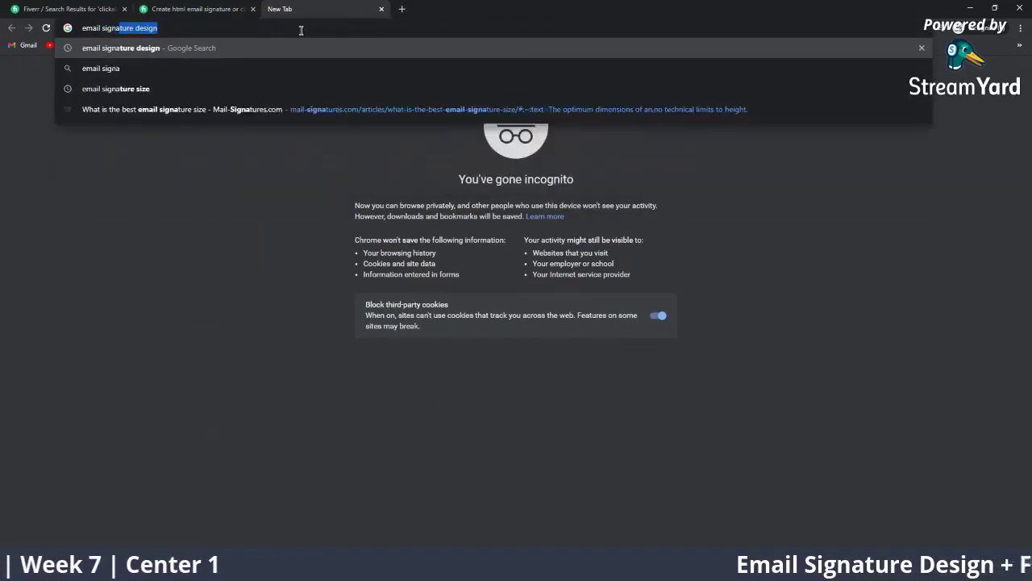
{"action": "type", "text": "u"}
{"action": "key", "text": "BackSpace"}
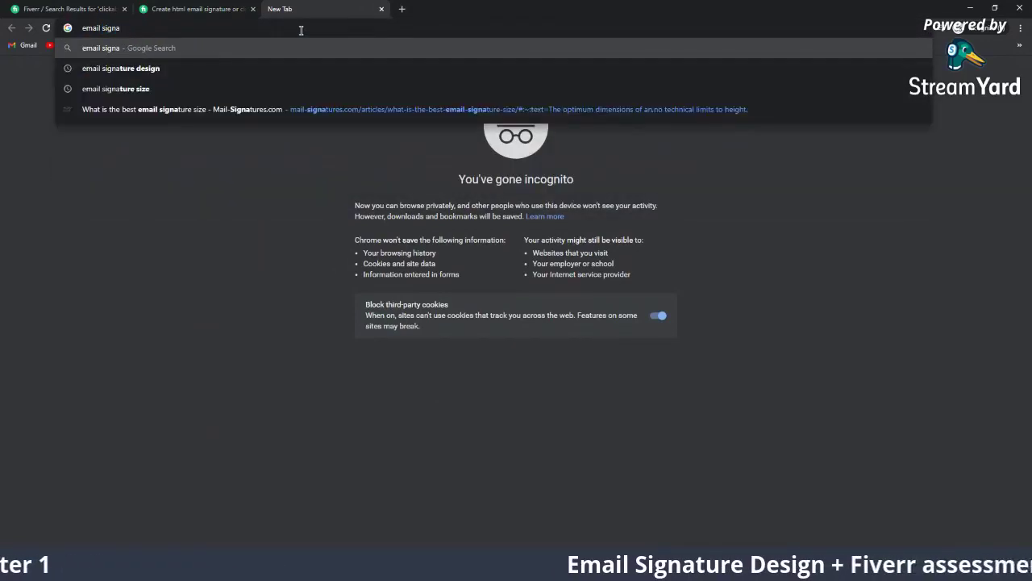
{"action": "type", "text": "ture design"}
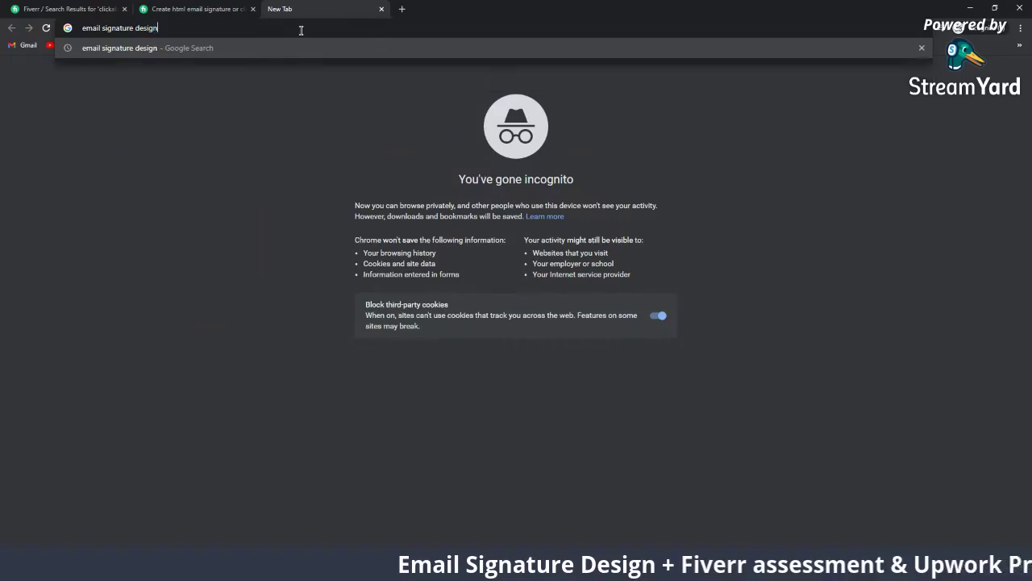
{"action": "type", "text": " 99design"}
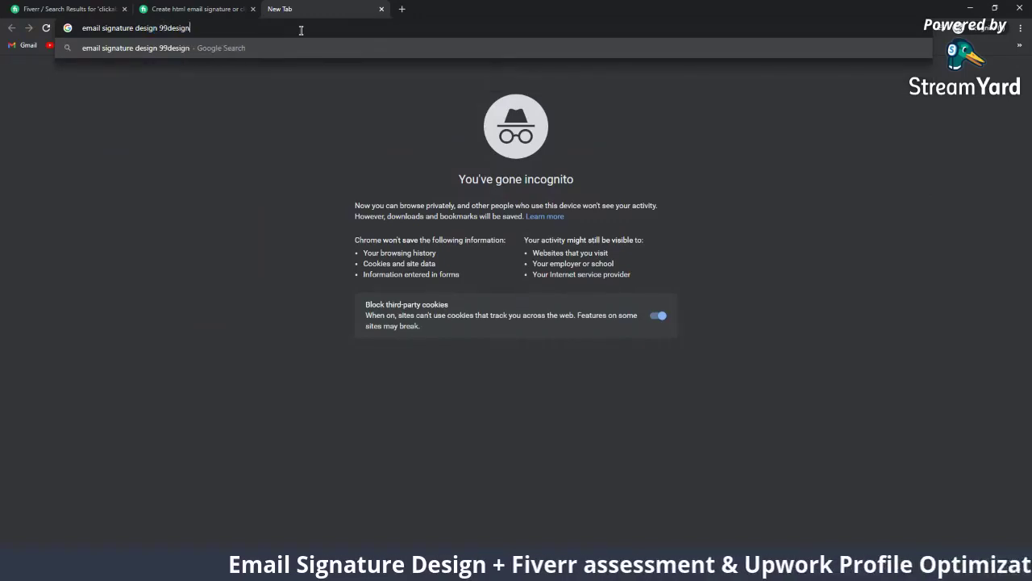
{"action": "key", "text": "Return"}
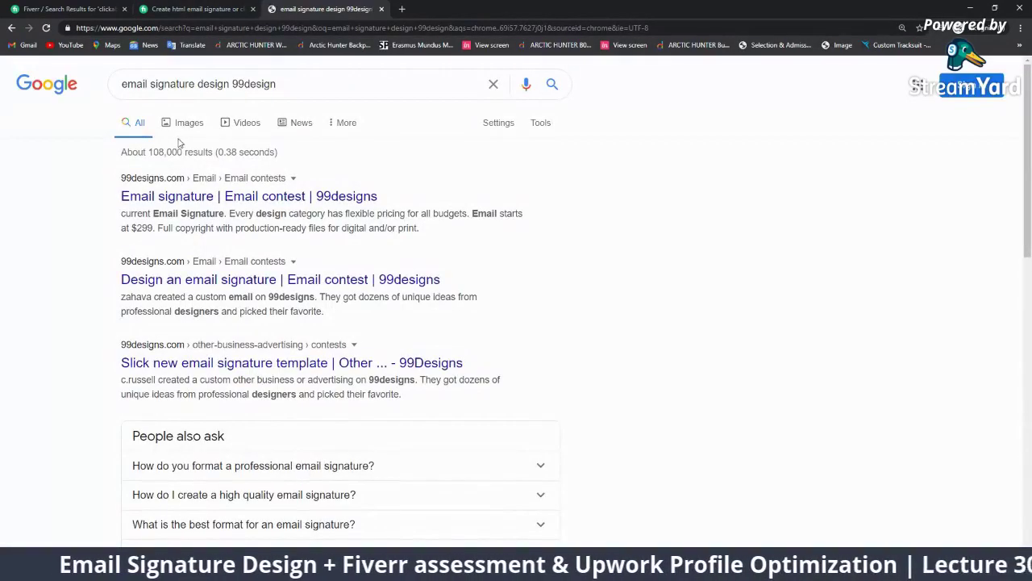
{"action": "left_click", "coordinate": [190, 127]}
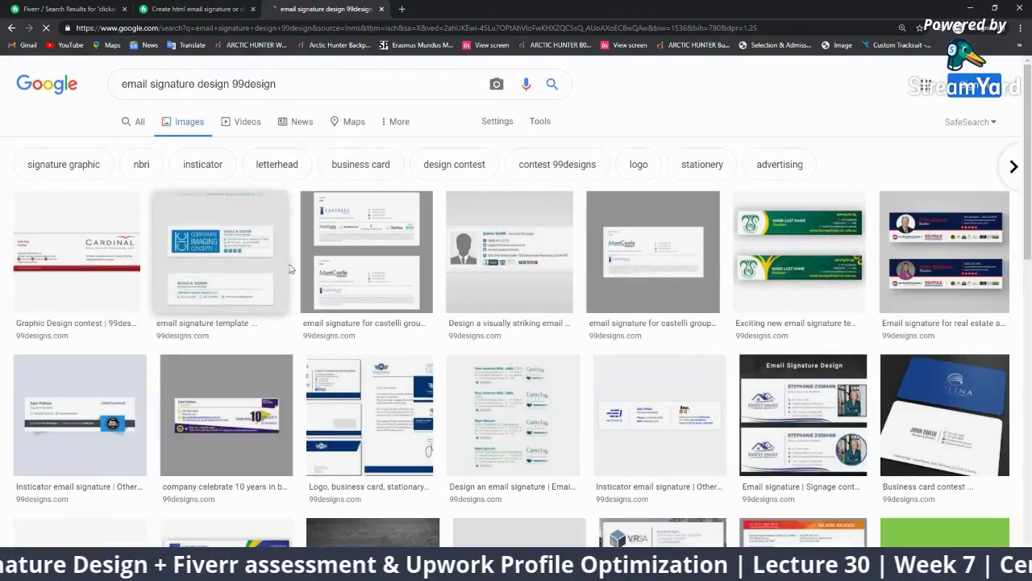
{"action": "left_click", "coordinate": [138, 123]}
Step: Open the 99designs contest result and filter email contests to Business & advertising > Email
{"action": "left_click", "coordinate": [211, 196]}
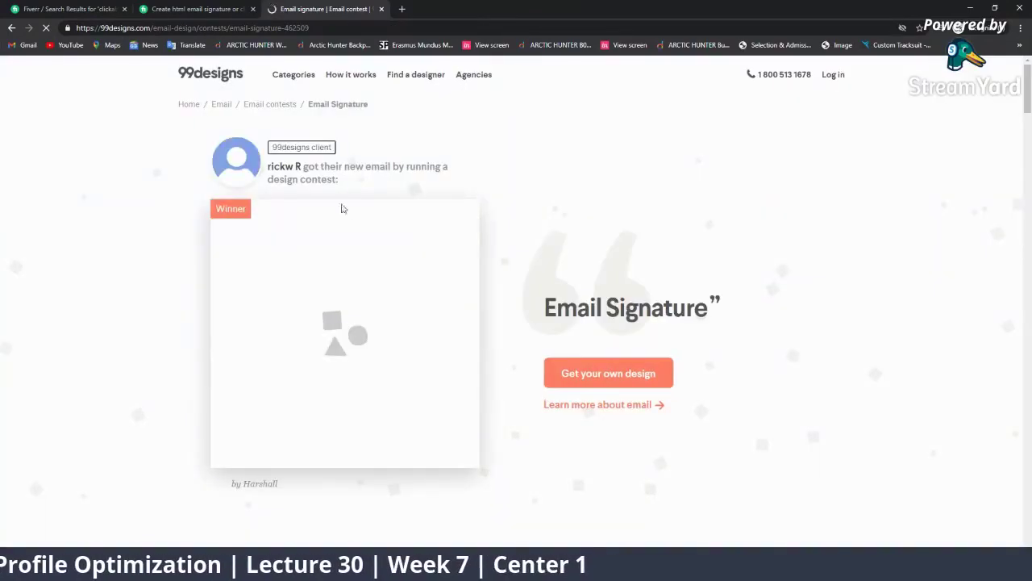
{"action": "left_click", "coordinate": [271, 104]}
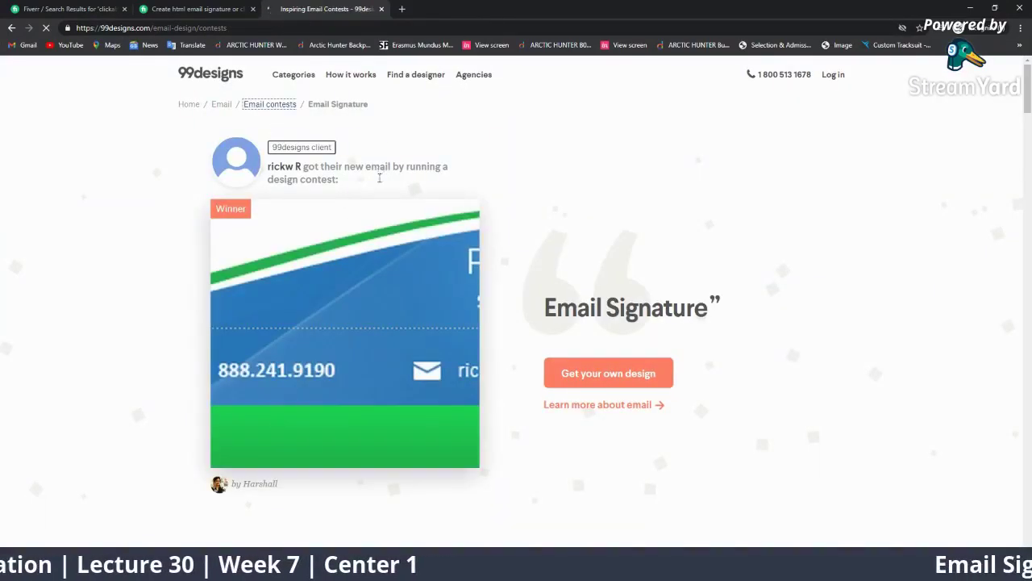
{"action": "scroll", "coordinate": [419, 269], "scroll_direction": "down", "scroll_amount": 3}
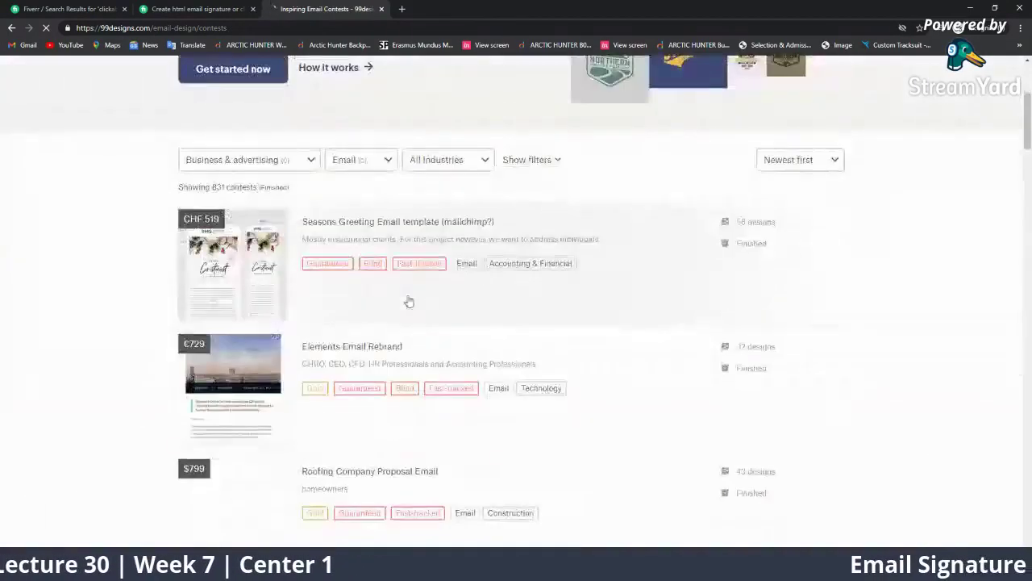
{"action": "left_click", "coordinate": [311, 161]}
{"action": "left_click", "coordinate": [255, 280]}
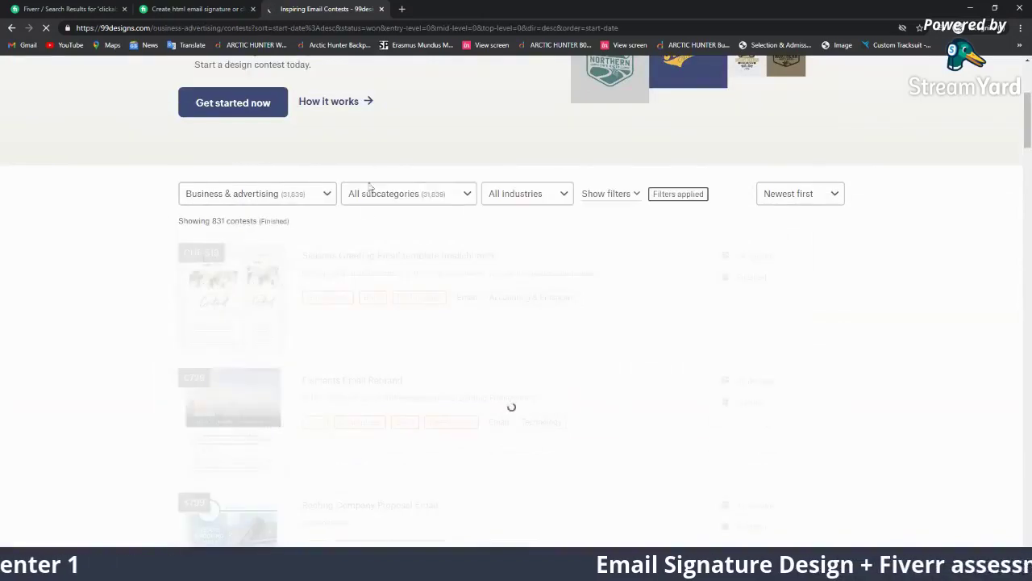
{"action": "left_click", "coordinate": [393, 195]}
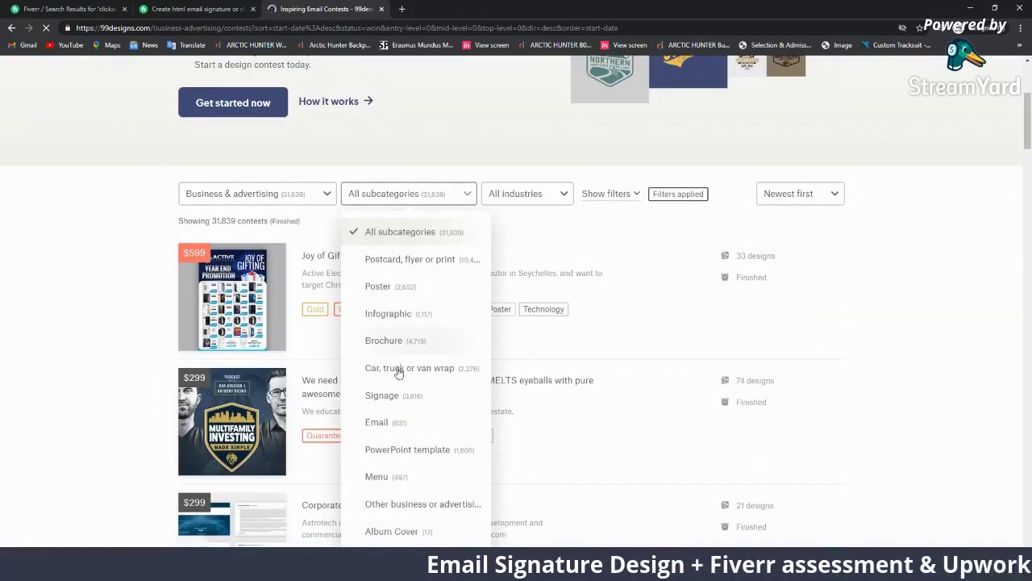
{"action": "left_click", "coordinate": [396, 422]}
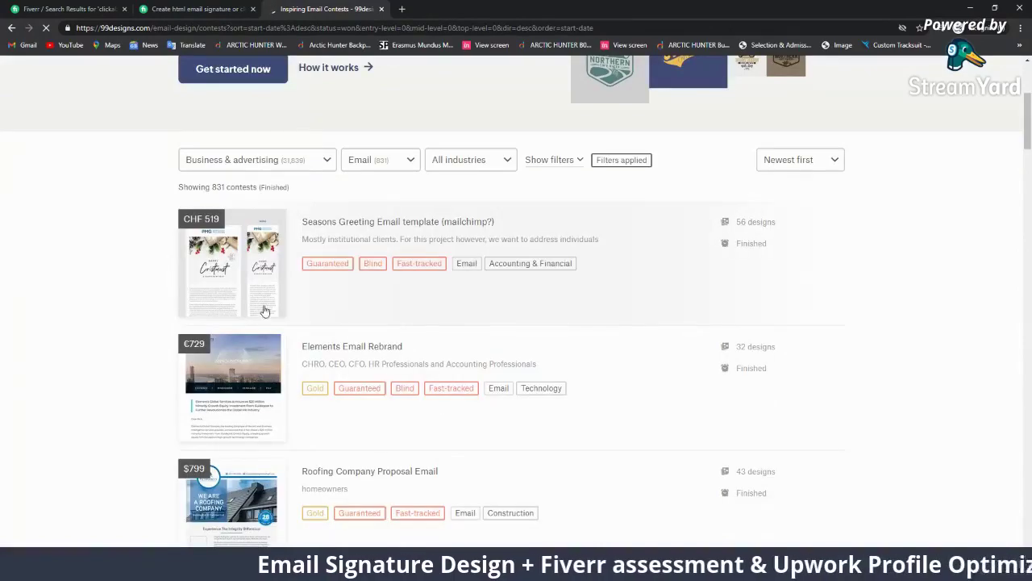
Step: Scroll down and back up through the 831 finished Email contests and open the industries list
{"action": "scroll", "coordinate": [264, 311], "scroll_direction": "down", "scroll_amount": 4}
{"action": "scroll", "coordinate": [360, 274], "scroll_direction": "down", "scroll_amount": 1}
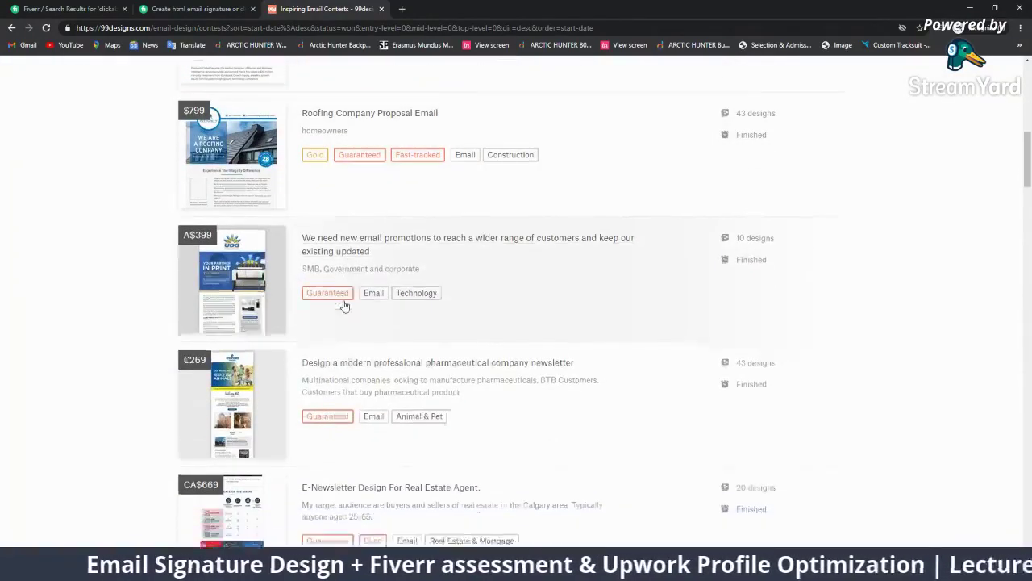
{"action": "scroll", "coordinate": [344, 305], "scroll_direction": "down", "scroll_amount": 5}
{"action": "scroll", "coordinate": [347, 355], "scroll_direction": "down", "scroll_amount": 3}
{"action": "scroll", "coordinate": [355, 355], "scroll_direction": "down", "scroll_amount": 2}
{"action": "scroll", "coordinate": [368, 352], "scroll_direction": "down", "scroll_amount": 3}
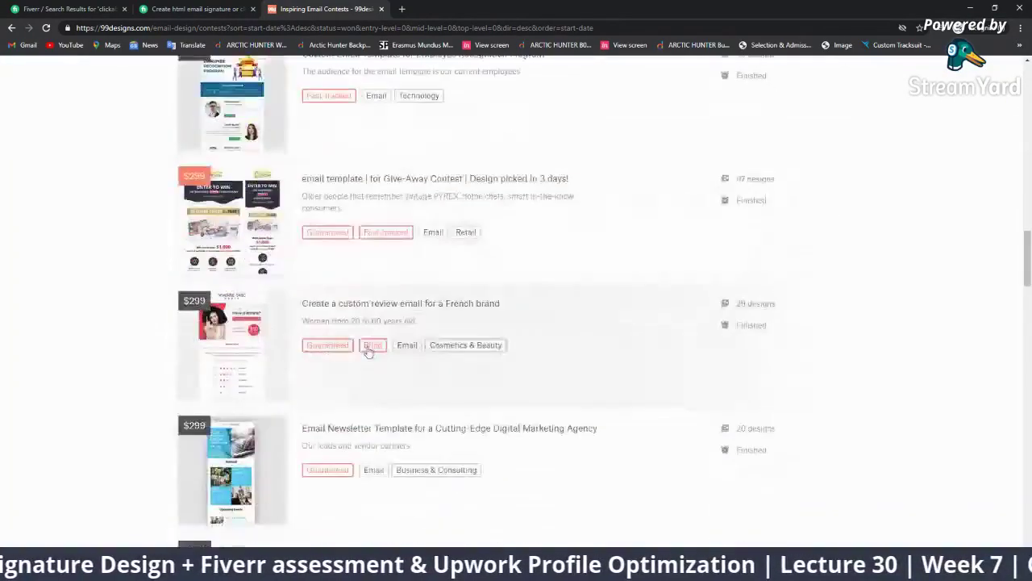
{"action": "scroll", "coordinate": [368, 352], "scroll_direction": "down", "scroll_amount": 3}
{"action": "scroll", "coordinate": [357, 338], "scroll_direction": "down", "scroll_amount": 3}
{"action": "scroll", "coordinate": [359, 335], "scroll_direction": "down", "scroll_amount": 3}
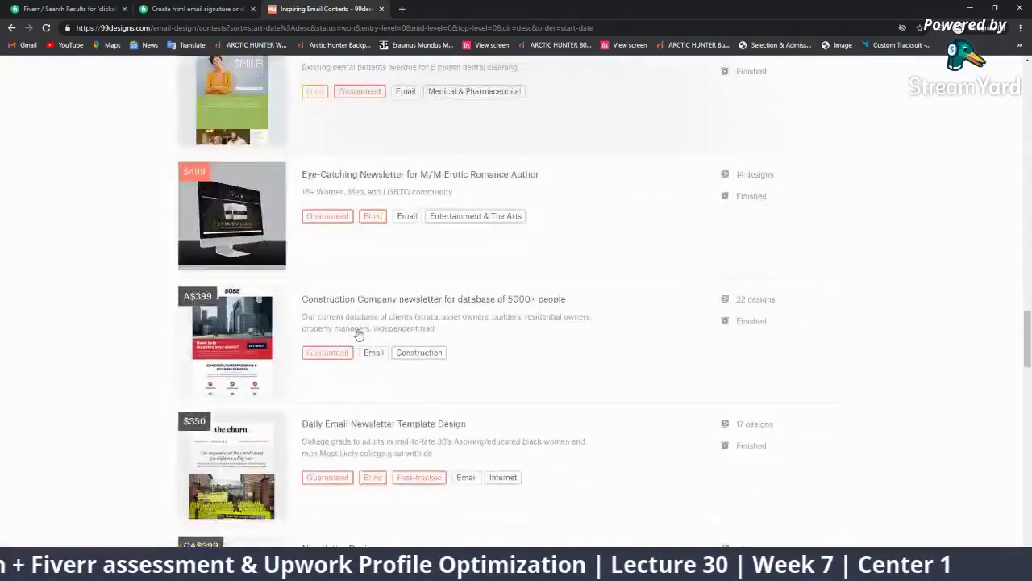
{"action": "scroll", "coordinate": [359, 335], "scroll_direction": "down", "scroll_amount": 3}
{"action": "scroll", "coordinate": [357, 334], "scroll_direction": "up", "scroll_amount": 3}
{"action": "scroll", "coordinate": [341, 330], "scroll_direction": "up", "scroll_amount": 4}
{"action": "scroll", "coordinate": [341, 330], "scroll_direction": "up", "scroll_amount": 3}
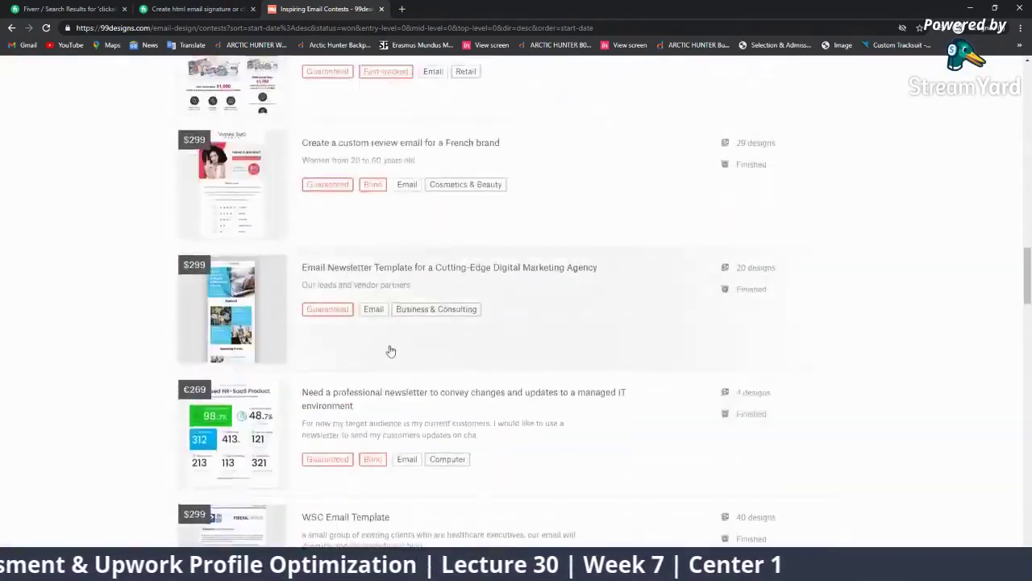
{"action": "scroll", "coordinate": [391, 351], "scroll_direction": "up", "scroll_amount": 5}
{"action": "scroll", "coordinate": [390, 351], "scroll_direction": "up", "scroll_amount": 5}
{"action": "scroll", "coordinate": [473, 304], "scroll_direction": "up", "scroll_amount": 3}
{"action": "scroll", "coordinate": [177, 298], "scroll_direction": "up", "scroll_amount": 4}
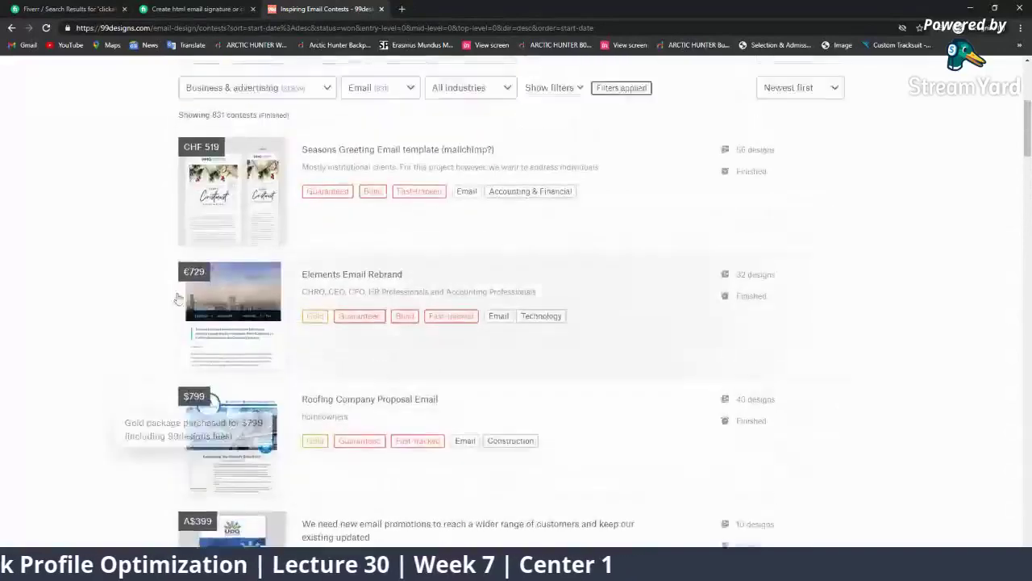
{"action": "scroll", "coordinate": [178, 299], "scroll_direction": "up", "scroll_amount": 4}
{"action": "left_click", "coordinate": [456, 430]}
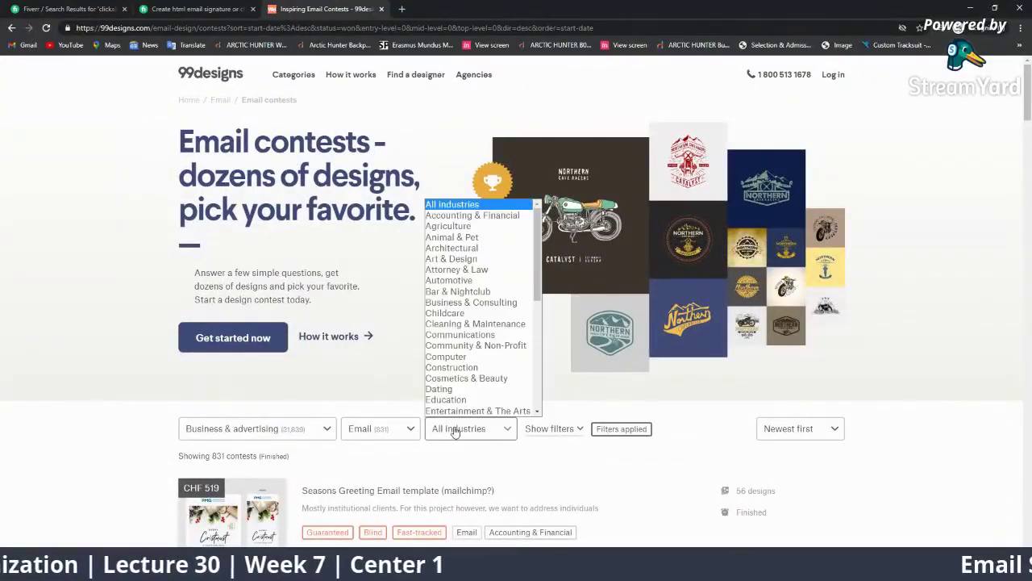
Step: Filter the finished Email contests by the keyword 'signature'
{"action": "left_click", "coordinate": [555, 428]}
{"action": "left_click", "coordinate": [555, 428]}
{"action": "left_click", "coordinate": [236, 475]}
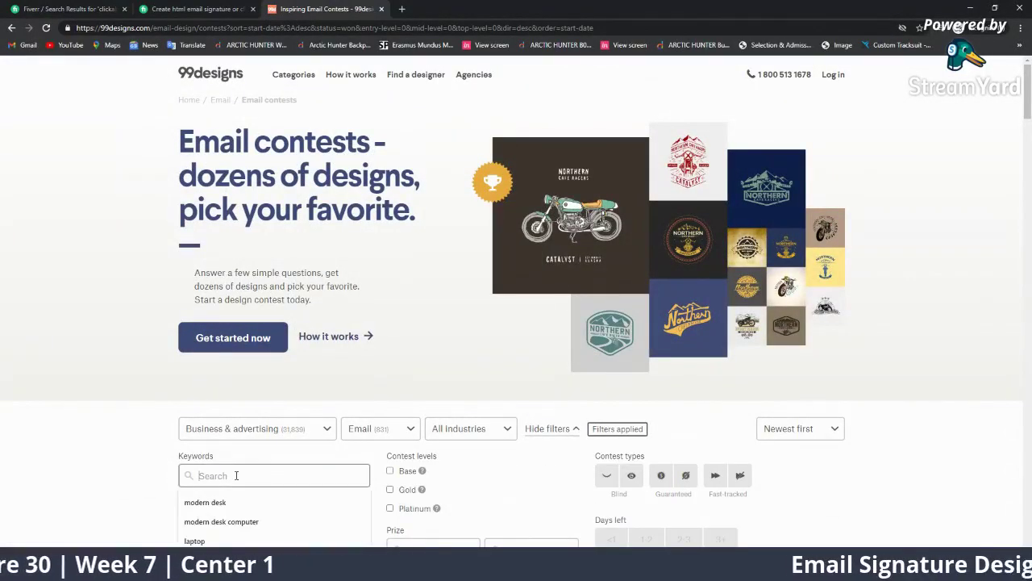
{"action": "type", "text": "signature"}
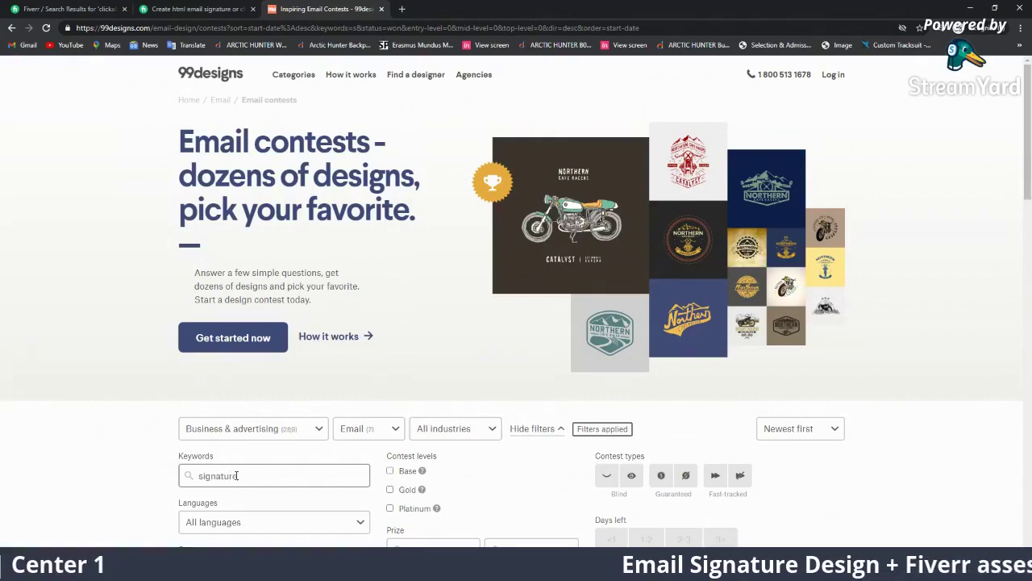
Step: Look over the 8 signature contests and bring up link options for the Outlook signature contest
{"action": "scroll", "coordinate": [253, 420], "scroll_direction": "down", "scroll_amount": 2}
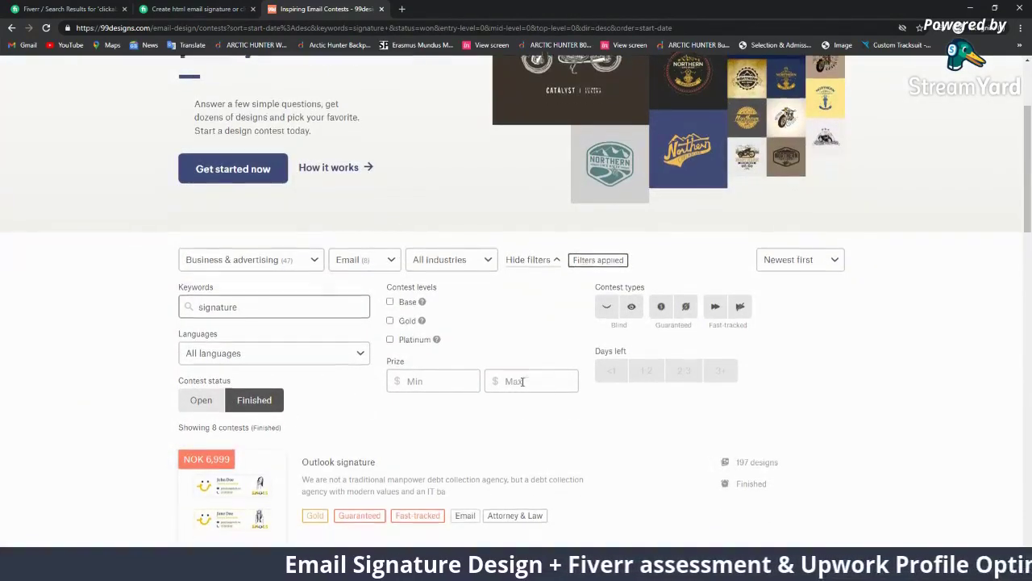
{"action": "scroll", "coordinate": [452, 373], "scroll_direction": "down", "scroll_amount": 3}
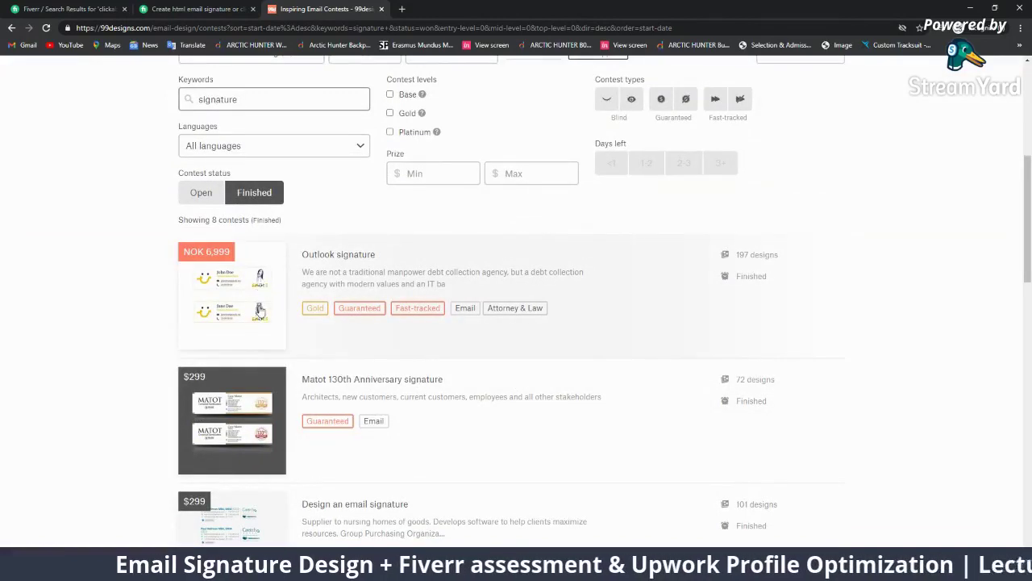
{"action": "scroll", "coordinate": [260, 287], "scroll_direction": "up", "scroll_amount": 2}
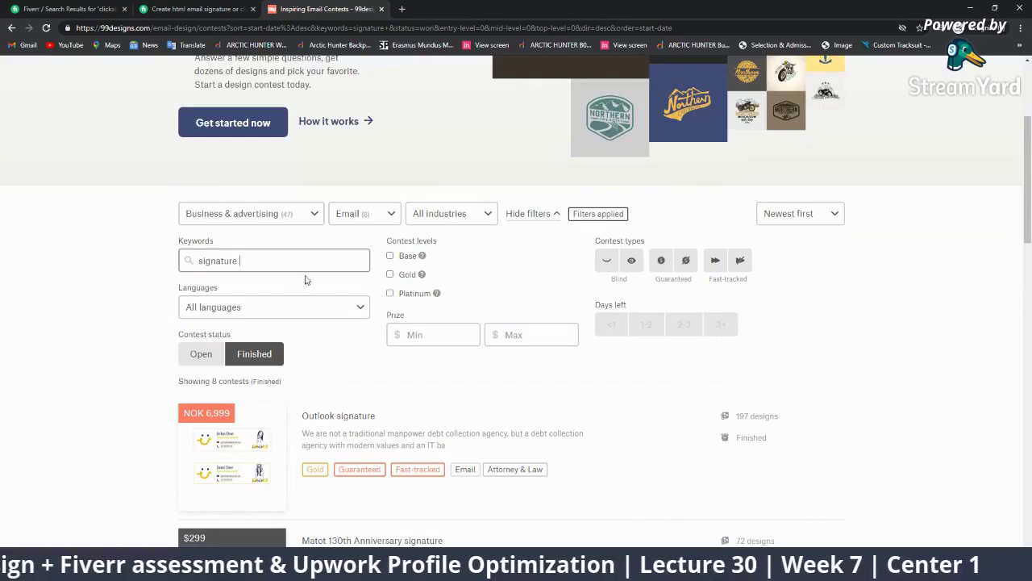
{"action": "scroll", "coordinate": [306, 271], "scroll_direction": "down", "scroll_amount": 3}
{"action": "scroll", "coordinate": [345, 334], "scroll_direction": "down", "scroll_amount": 2}
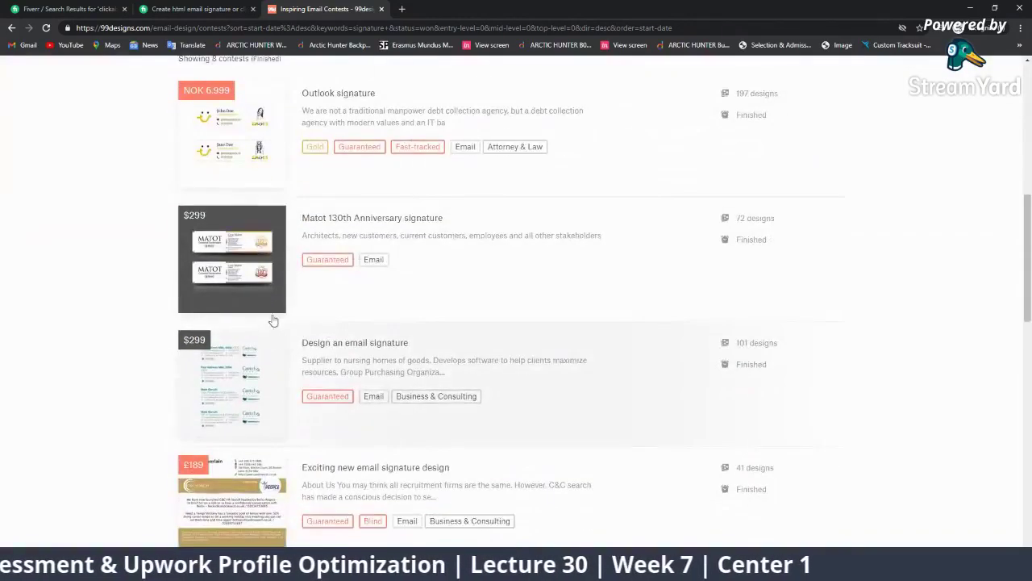
{"action": "scroll", "coordinate": [248, 279], "scroll_direction": "up", "scroll_amount": 1}
{"action": "right_click", "coordinate": [234, 194]}
Step: Open the Outlook signature contest in a new tab and page through its design brief
{"action": "left_click", "coordinate": [258, 200]}
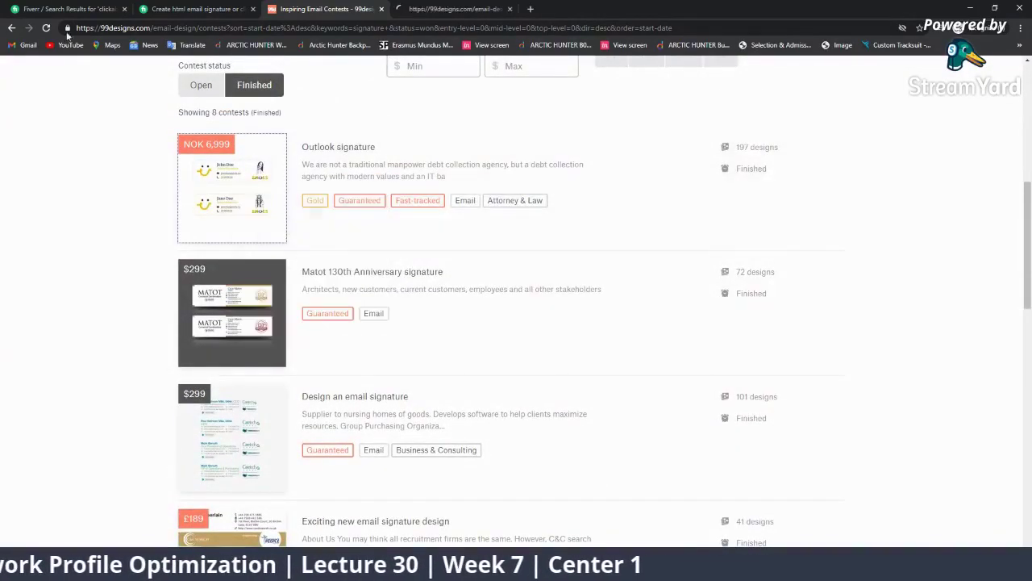
{"action": "left_click", "coordinate": [467, 8]}
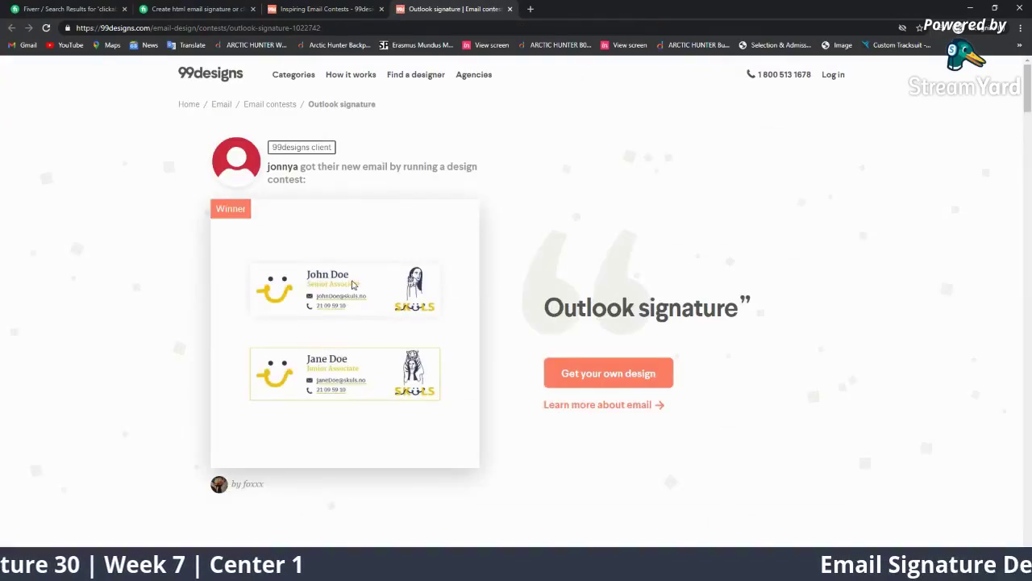
{"action": "scroll", "coordinate": [486, 389], "scroll_direction": "down", "scroll_amount": 1}
{"action": "scroll", "coordinate": [500, 341], "scroll_direction": "down", "scroll_amount": 4}
{"action": "scroll", "coordinate": [498, 247], "scroll_direction": "down", "scroll_amount": 3}
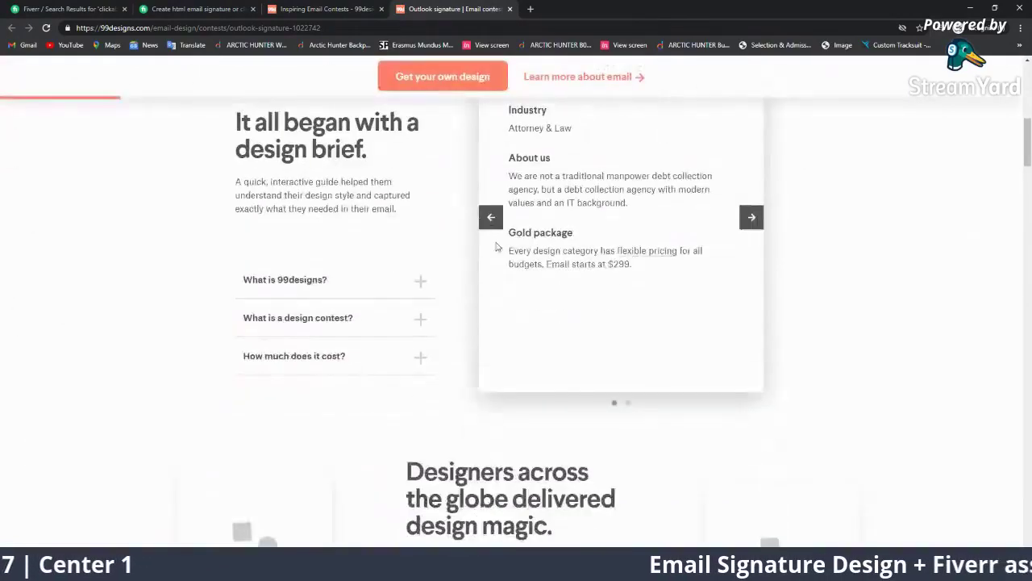
{"action": "scroll", "coordinate": [562, 298], "scroll_direction": "up", "scroll_amount": 1}
{"action": "scroll", "coordinate": [572, 311], "scroll_direction": "up", "scroll_amount": 2}
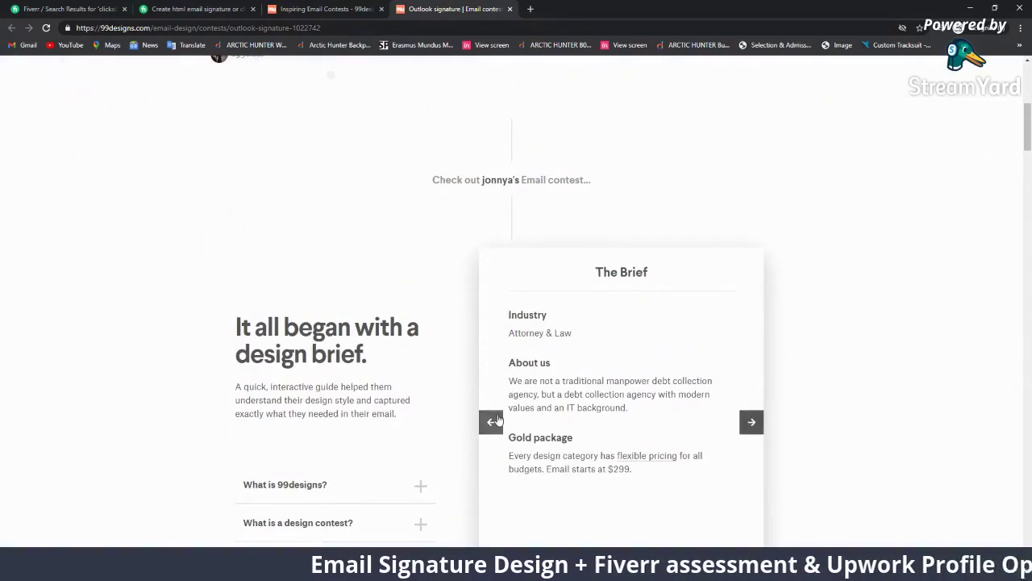
{"action": "left_click", "coordinate": [491, 421]}
{"action": "left_click", "coordinate": [750, 422]}
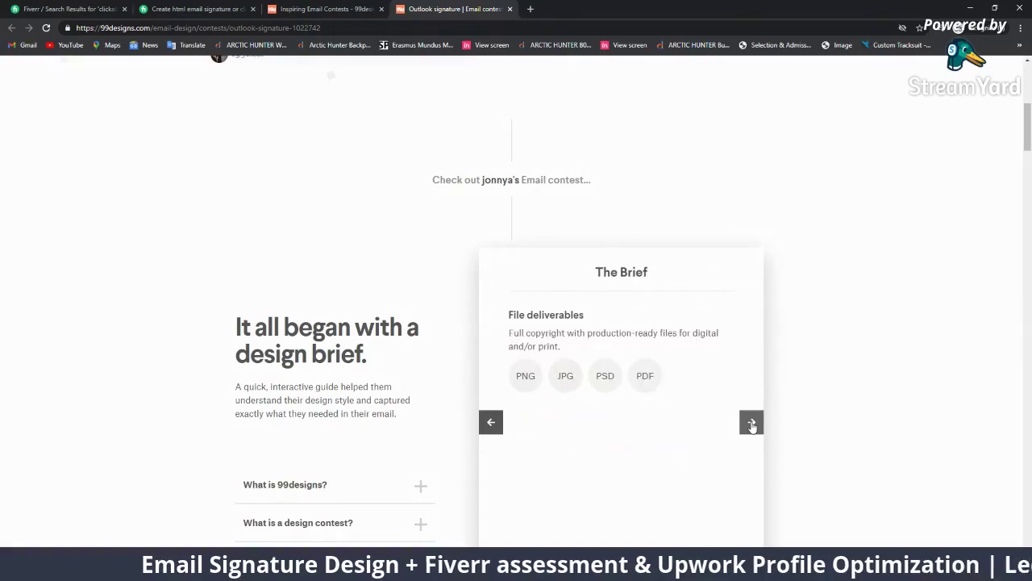
{"action": "left_click", "coordinate": [750, 422]}
Step: Open the yellow-and-navy SKULS INKASSO signature entry image in its own tab
{"action": "scroll", "coordinate": [247, 228], "scroll_direction": "down", "scroll_amount": 2}
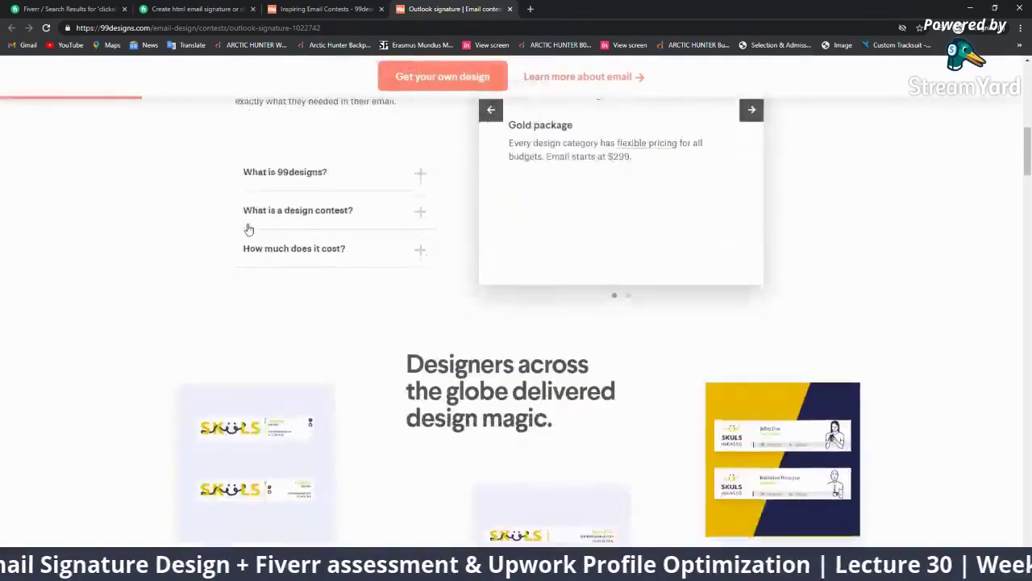
{"action": "scroll", "coordinate": [348, 285], "scroll_direction": "down", "scroll_amount": 4}
{"action": "right_click", "coordinate": [776, 227]}
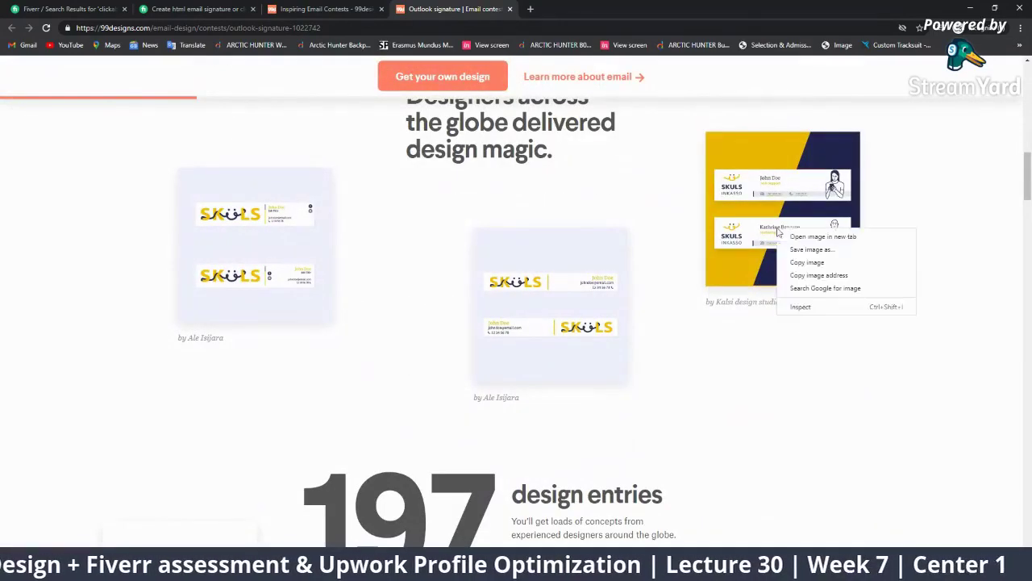
{"action": "left_click", "coordinate": [798, 238]}
{"action": "left_click", "coordinate": [557, 9]}
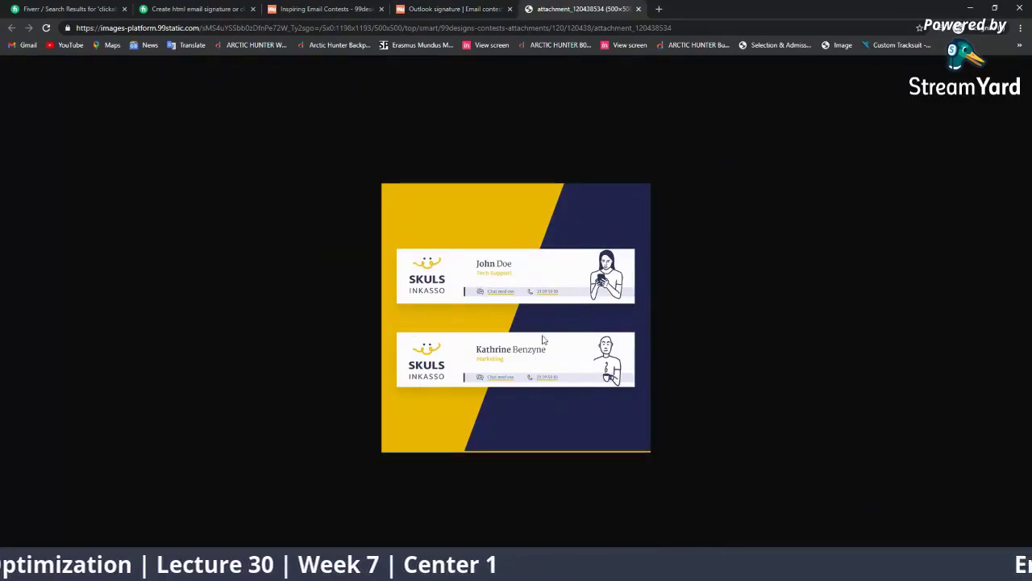
Step: Go back through the contest page to the Inspiring Email Contests list and browse it
{"action": "key", "text": "ctrl+shift+Tab"}
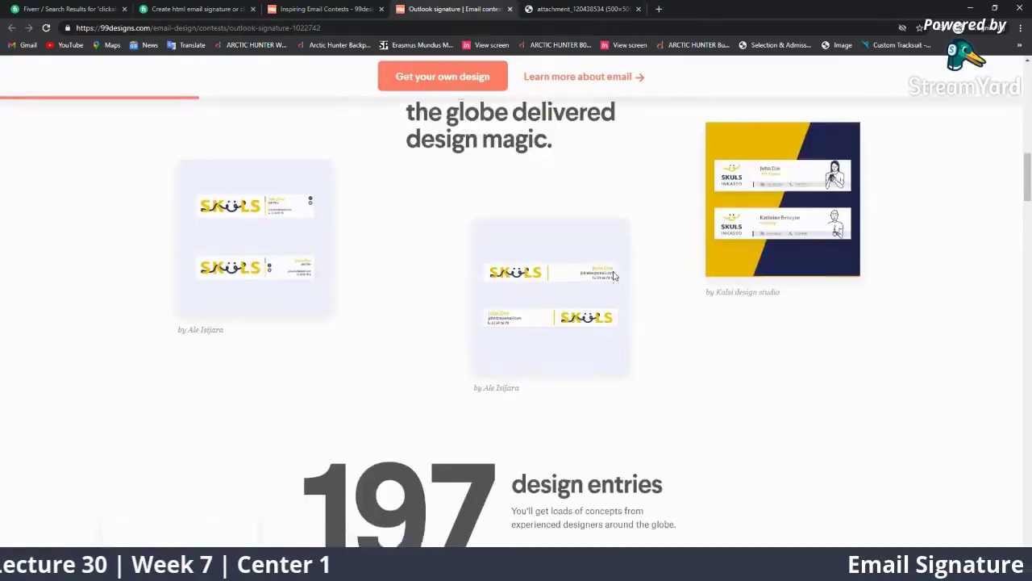
{"action": "scroll", "coordinate": [605, 278], "scroll_direction": "down", "scroll_amount": 4}
{"action": "scroll", "coordinate": [597, 288], "scroll_direction": "down", "scroll_amount": 3}
{"action": "scroll", "coordinate": [597, 287], "scroll_direction": "down", "scroll_amount": 4}
{"action": "scroll", "coordinate": [586, 295], "scroll_direction": "down", "scroll_amount": 4}
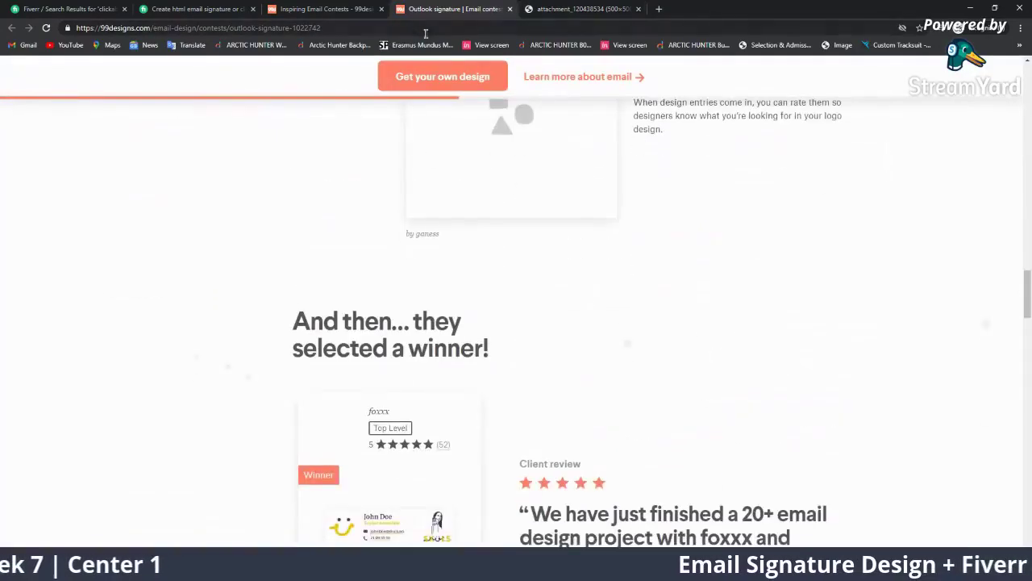
{"action": "scroll", "coordinate": [586, 295], "scroll_direction": "down", "scroll_amount": 3}
{"action": "left_click", "coordinate": [281, 6]}
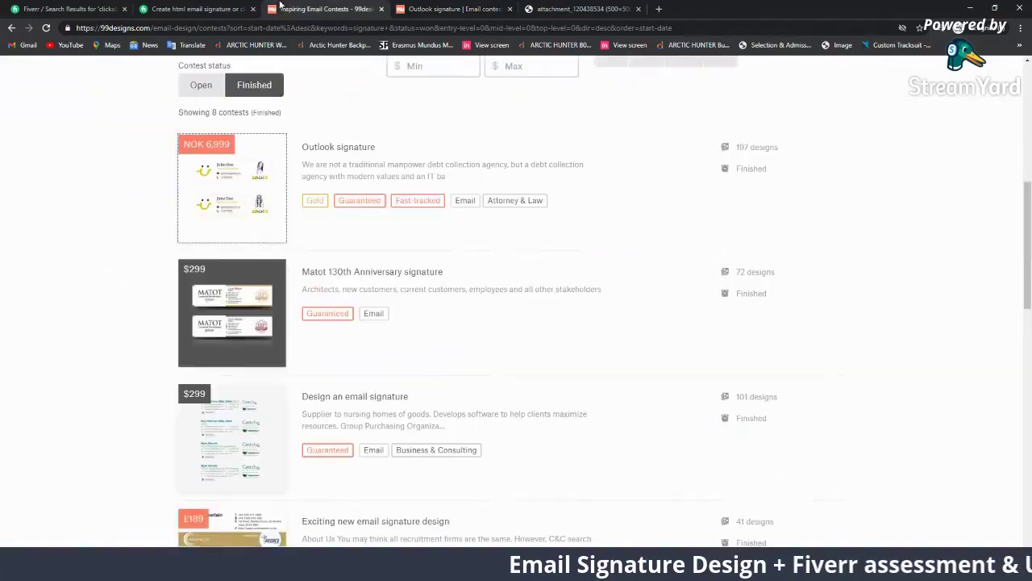
{"action": "scroll", "coordinate": [316, 201], "scroll_direction": "down", "scroll_amount": 3}
{"action": "scroll", "coordinate": [296, 196], "scroll_direction": "down", "scroll_amount": 3}
{"action": "scroll", "coordinate": [295, 203], "scroll_direction": "down", "scroll_amount": 3}
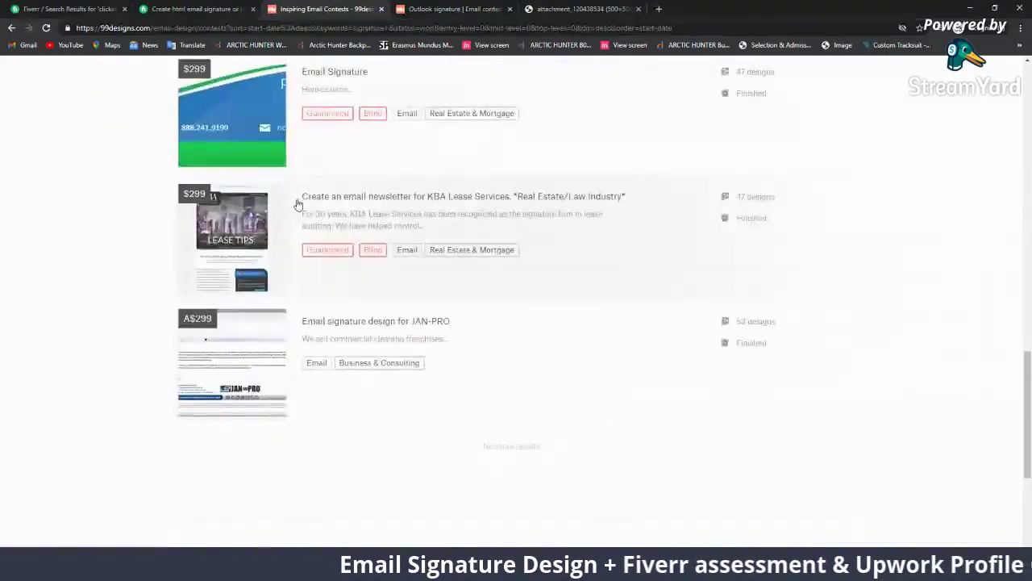
{"action": "scroll", "coordinate": [252, 258], "scroll_direction": "down", "scroll_amount": 3}
{"action": "scroll", "coordinate": [252, 259], "scroll_direction": "up", "scroll_amount": 1}
{"action": "scroll", "coordinate": [302, 323], "scroll_direction": "up", "scroll_amount": 2}
{"action": "scroll", "coordinate": [271, 385], "scroll_direction": "up", "scroll_amount": 4}
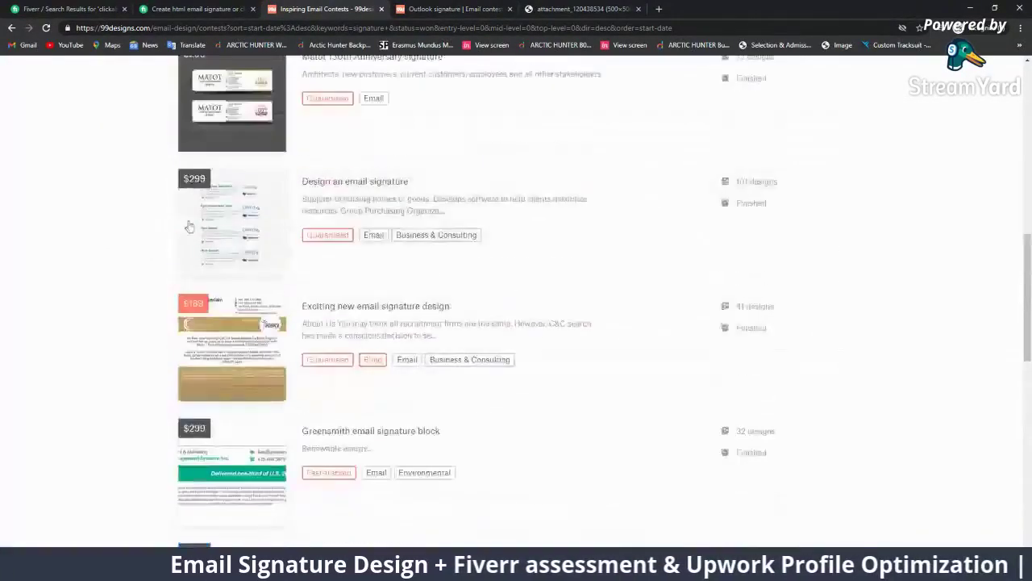
{"action": "scroll", "coordinate": [303, 213], "scroll_direction": "up", "scroll_amount": 4}
{"action": "scroll", "coordinate": [303, 213], "scroll_direction": "up", "scroll_amount": 3}
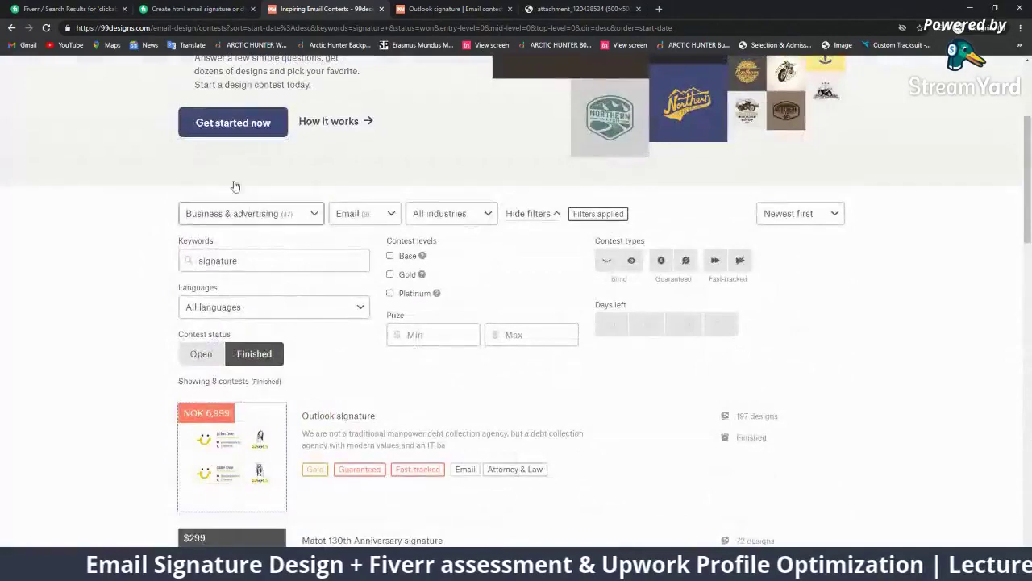
Step: Search Google for 'email signature design inspiration' in a new private tab
{"action": "left_click", "coordinate": [659, 9]}
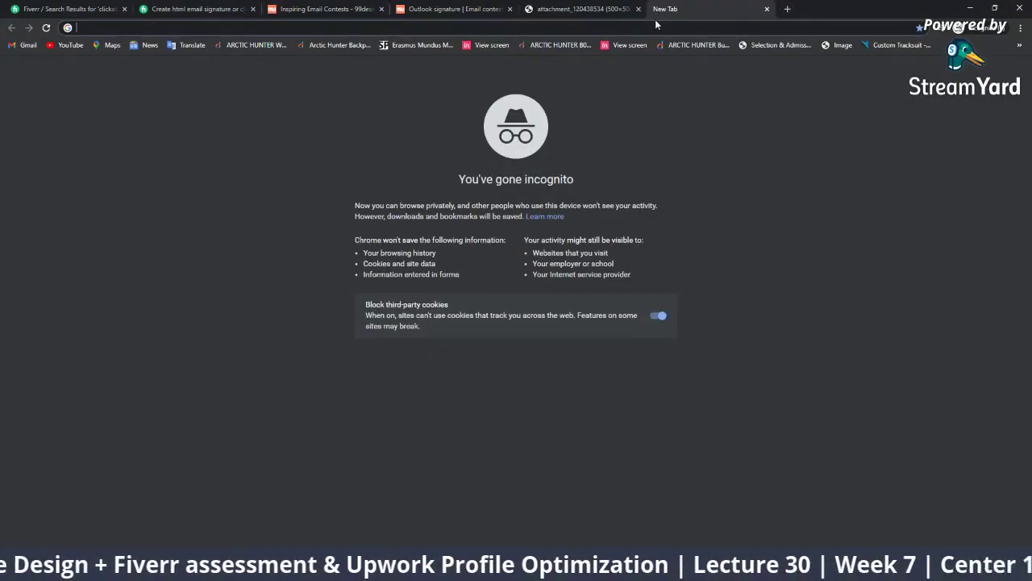
{"action": "type", "text": "email signature "}
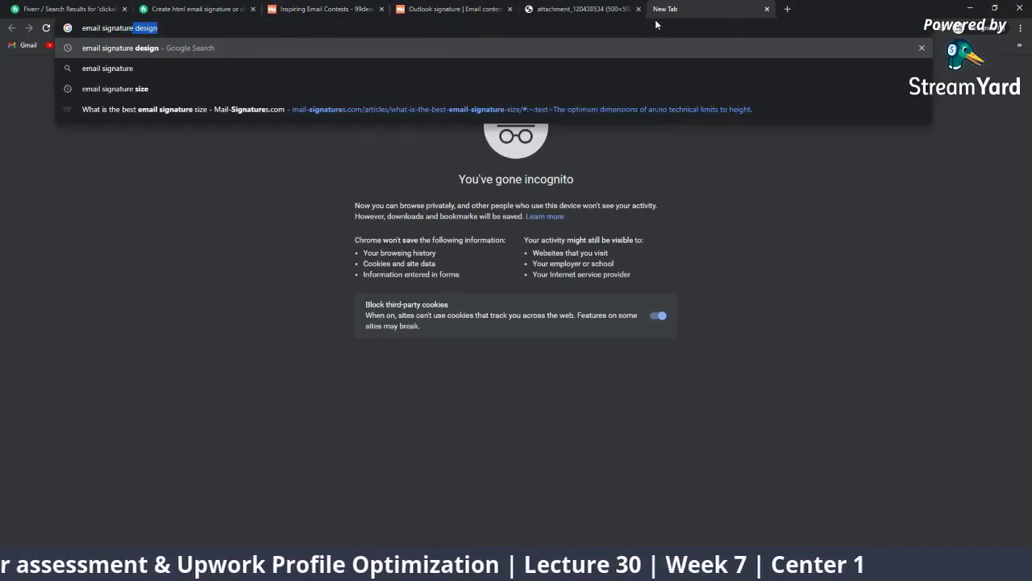
{"action": "type", "text": "design inspira"}
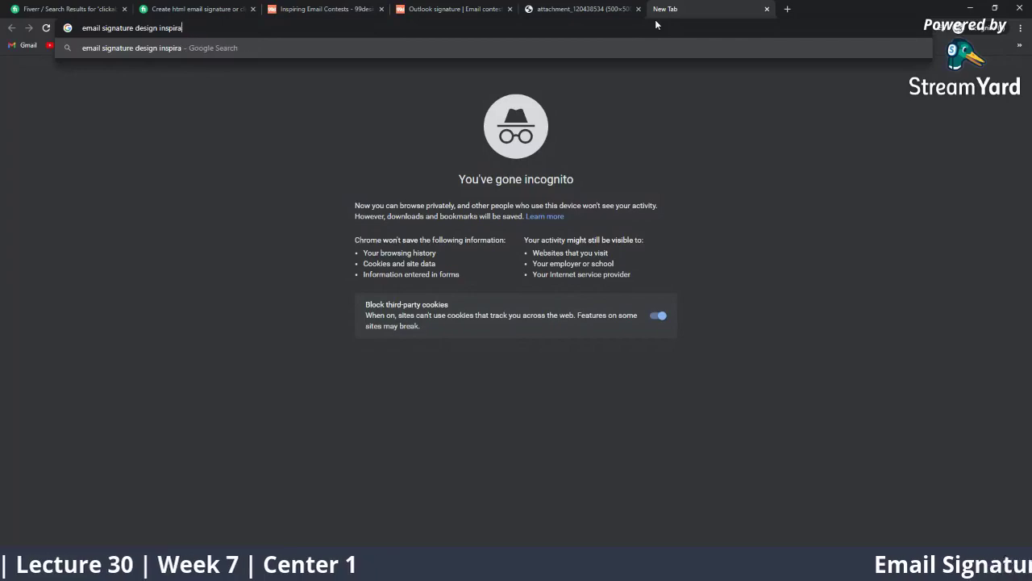
{"action": "type", "text": "n"}
{"action": "key", "text": "Return"}
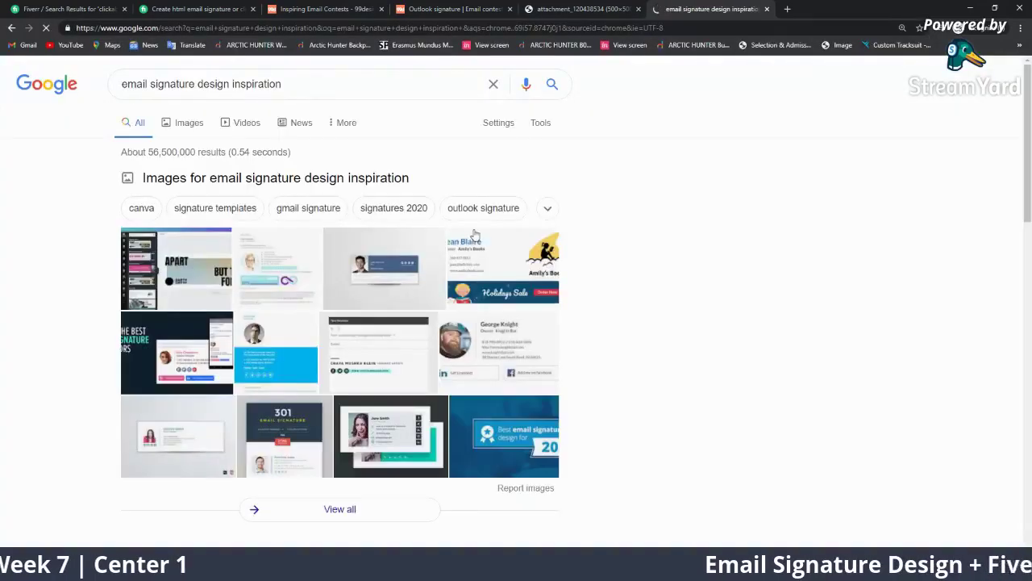
{"action": "scroll", "coordinate": [385, 280], "scroll_direction": "down", "scroll_amount": 3}
{"action": "scroll", "coordinate": [363, 290], "scroll_direction": "down", "scroll_amount": 3}
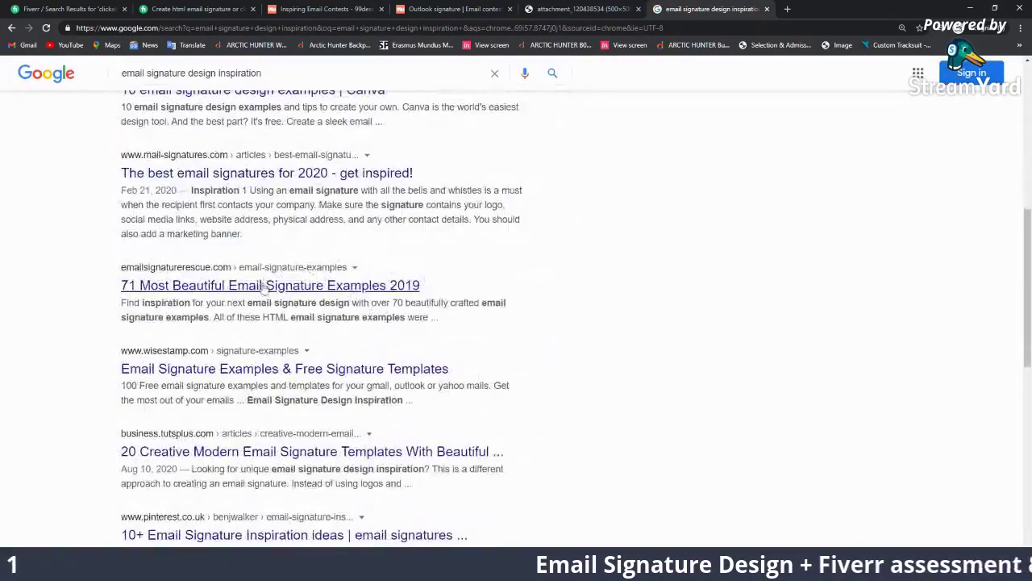
{"action": "scroll", "coordinate": [258, 323], "scroll_direction": "up", "scroll_amount": 2}
{"action": "scroll", "coordinate": [229, 340], "scroll_direction": "up", "scroll_amount": 2}
{"action": "scroll", "coordinate": [229, 339], "scroll_direction": "up", "scroll_amount": 2}
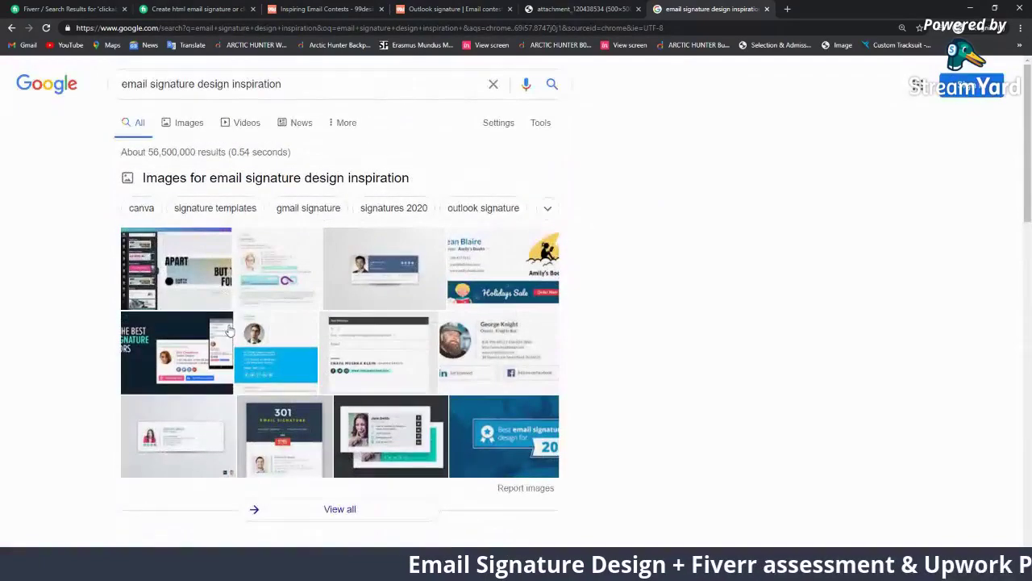
Step: Switch the search to image results and browse them
{"action": "left_click", "coordinate": [177, 123]}
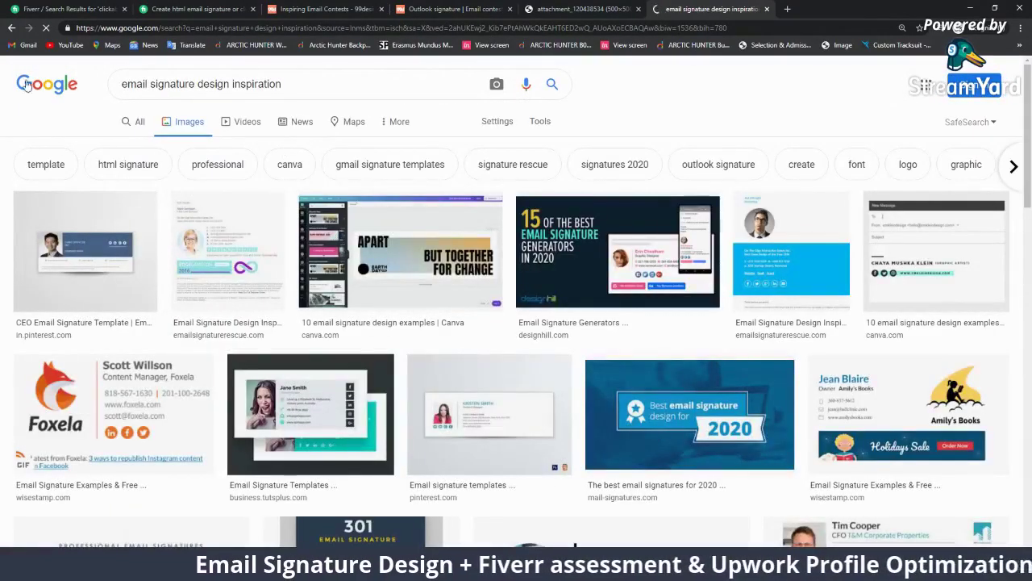
{"action": "scroll", "coordinate": [484, 323], "scroll_direction": "down", "scroll_amount": 3}
{"action": "scroll", "coordinate": [323, 355], "scroll_direction": "down", "scroll_amount": 3}
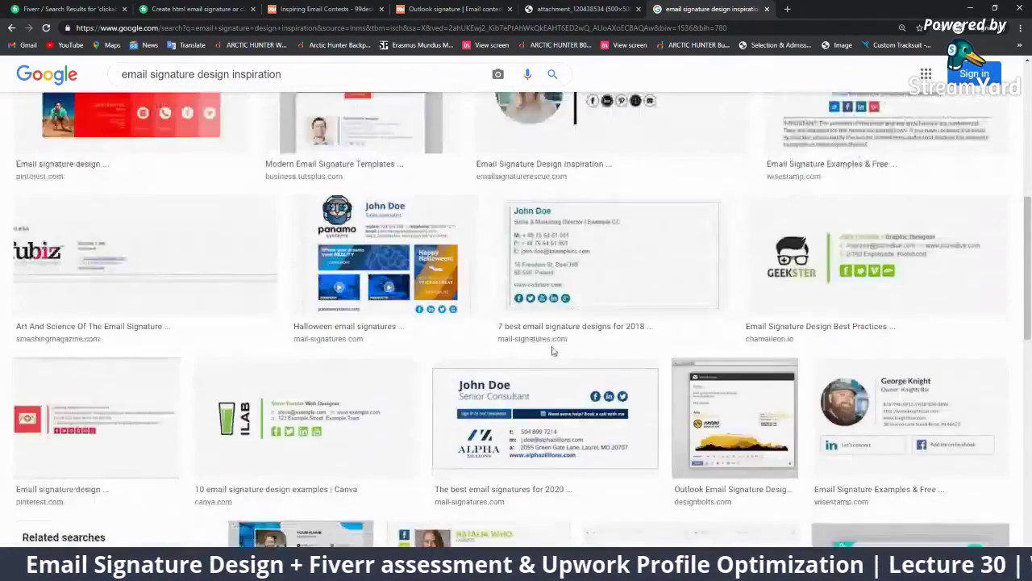
{"action": "scroll", "coordinate": [287, 367], "scroll_direction": "down", "scroll_amount": 3}
{"action": "scroll", "coordinate": [288, 367], "scroll_direction": "up", "scroll_amount": 5}
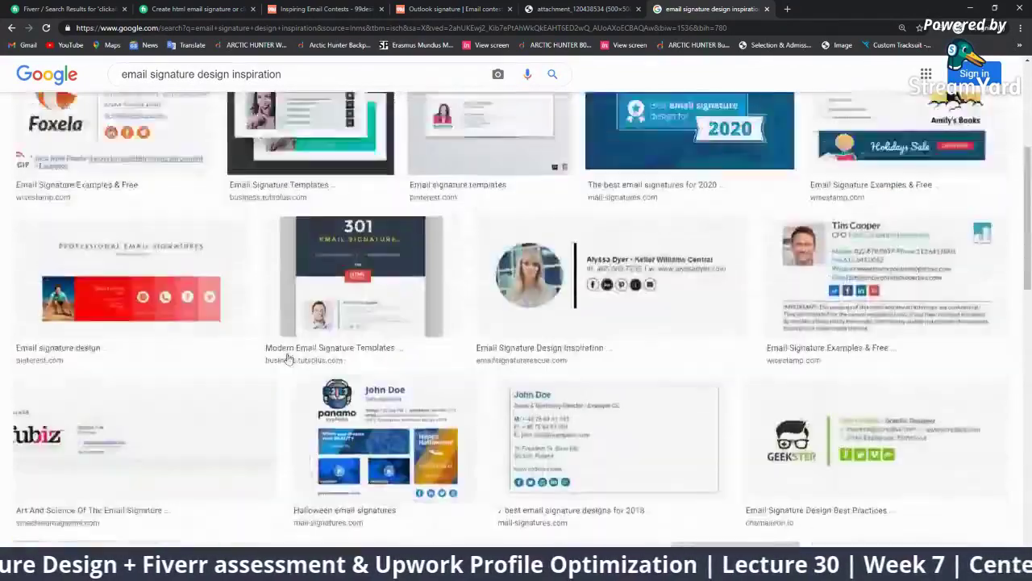
{"action": "scroll", "coordinate": [261, 156], "scroll_direction": "up", "scroll_amount": 3}
Step: Change the query to 'email signature design behance' and search again
{"action": "left_click_drag", "start_coordinate": [290, 85], "coordinate": [244, 86]}
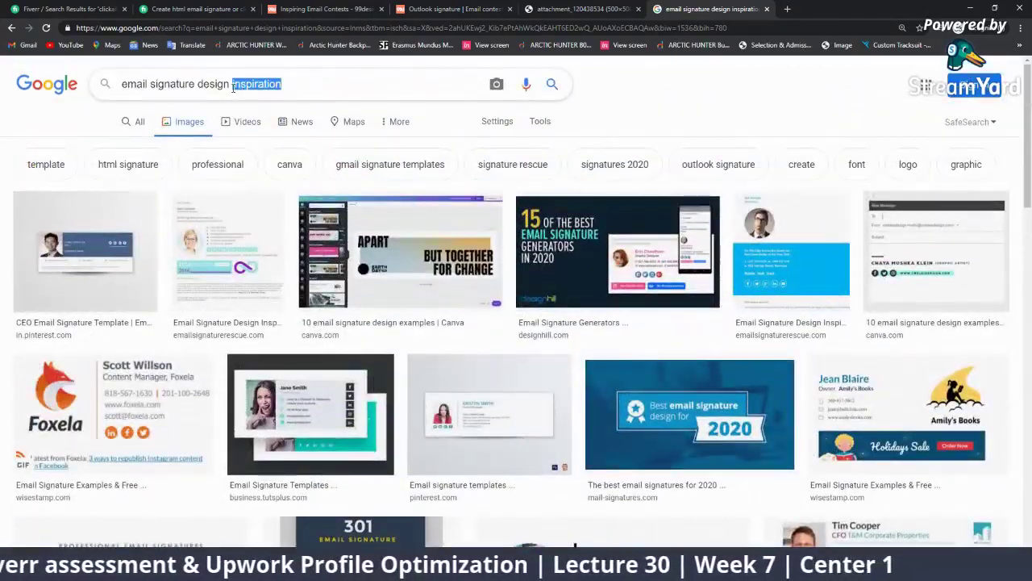
{"action": "type", "text": "behance"}
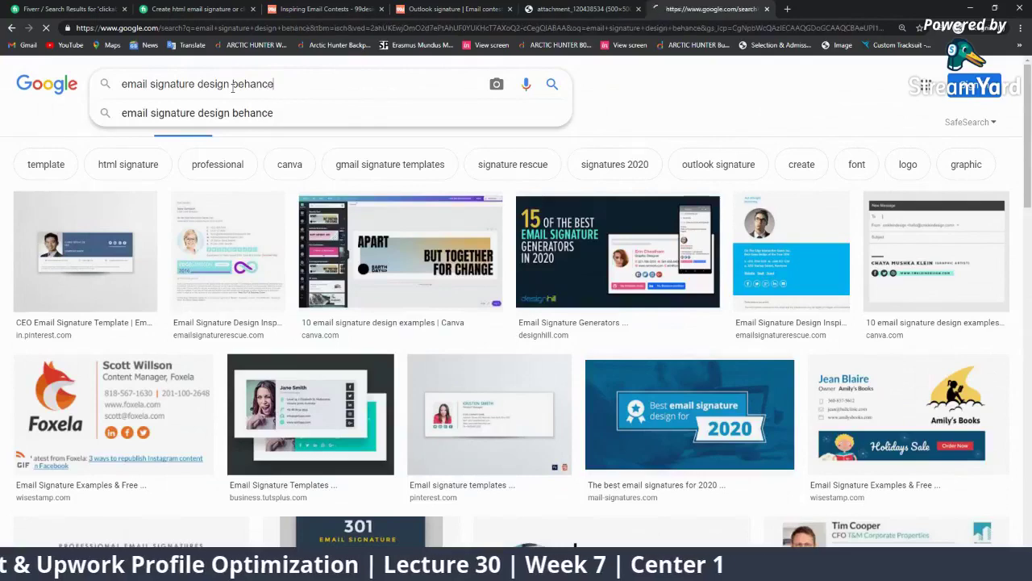
{"action": "key", "text": "Return"}
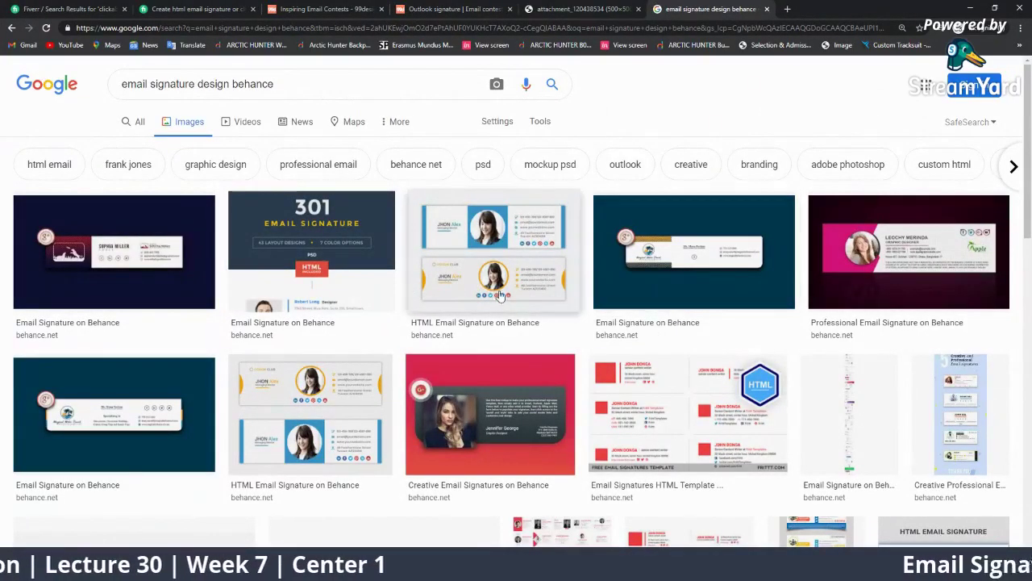
{"action": "scroll", "coordinate": [636, 414], "scroll_direction": "down", "scroll_amount": 3}
Step: Preview the HTML email signatures, Creative Email Signatures and 10 Free Email Signature Templates images
{"action": "left_click", "coordinate": [694, 205]}
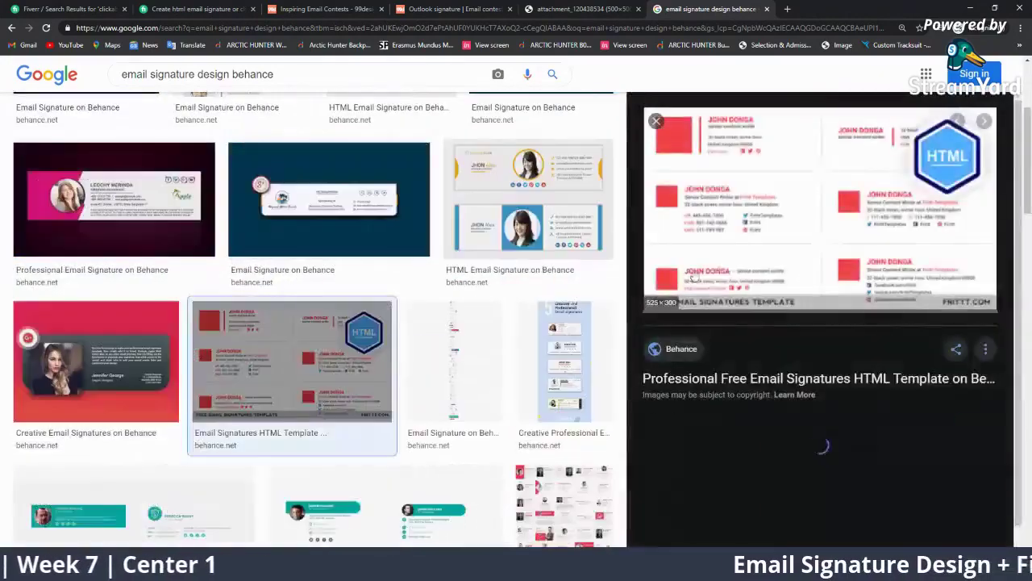
{"action": "scroll", "coordinate": [385, 353], "scroll_direction": "down", "scroll_amount": 3}
{"action": "key", "text": "Left"}
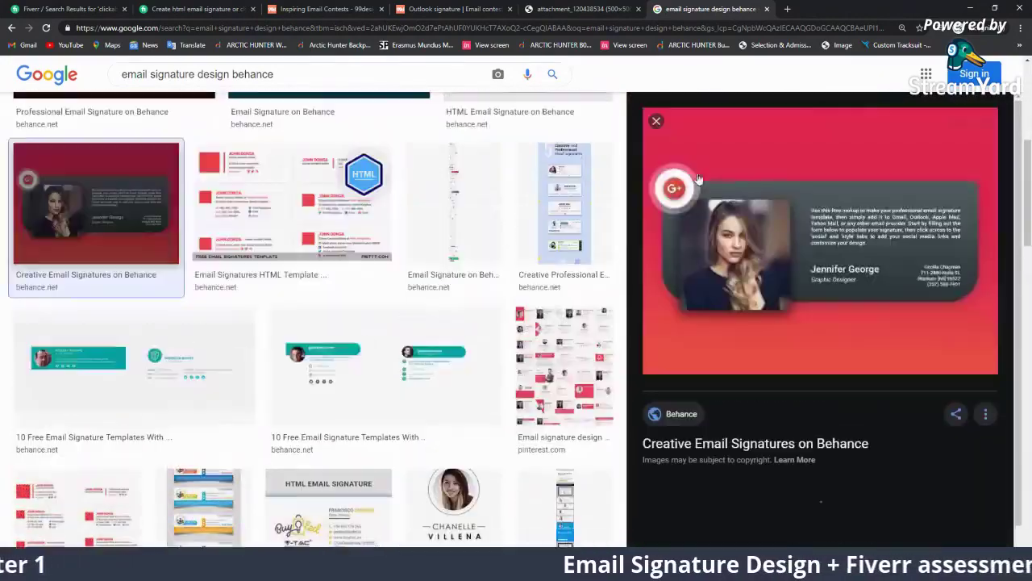
{"action": "scroll", "coordinate": [396, 335], "scroll_direction": "down", "scroll_amount": 2}
{"action": "scroll", "coordinate": [396, 335], "scroll_direction": "up", "scroll_amount": 2}
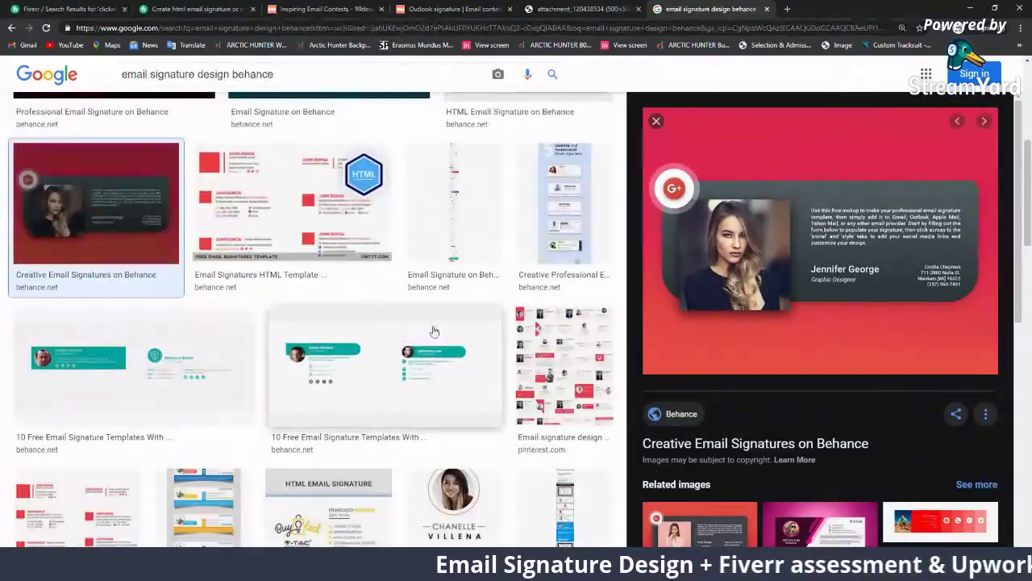
{"action": "left_click", "coordinate": [368, 376]}
{"action": "scroll", "coordinate": [338, 363], "scroll_direction": "down", "scroll_amount": 1}
{"action": "scroll", "coordinate": [316, 355], "scroll_direction": "down", "scroll_amount": 3}
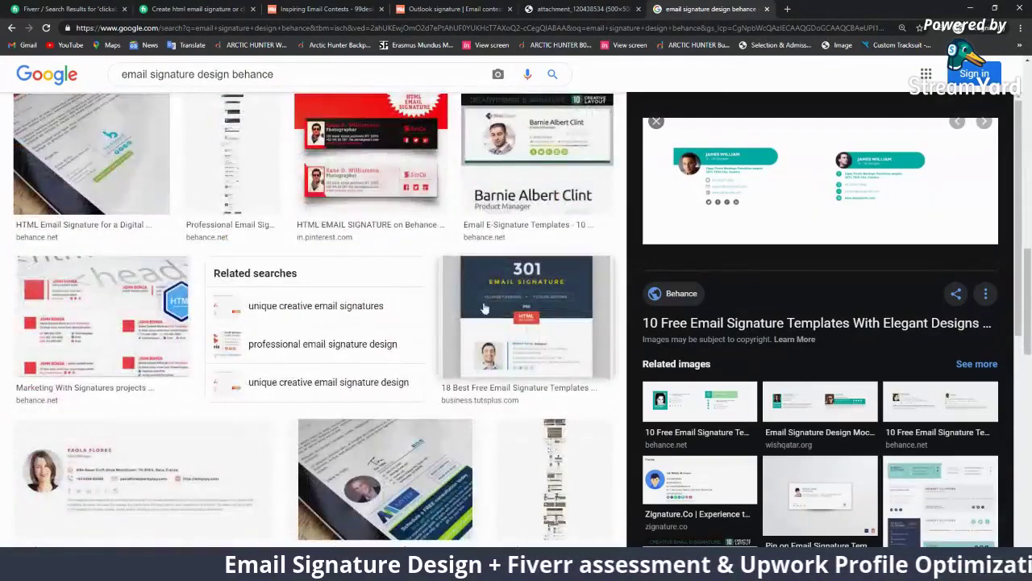
{"action": "scroll", "coordinate": [277, 385], "scroll_direction": "down", "scroll_amount": 2}
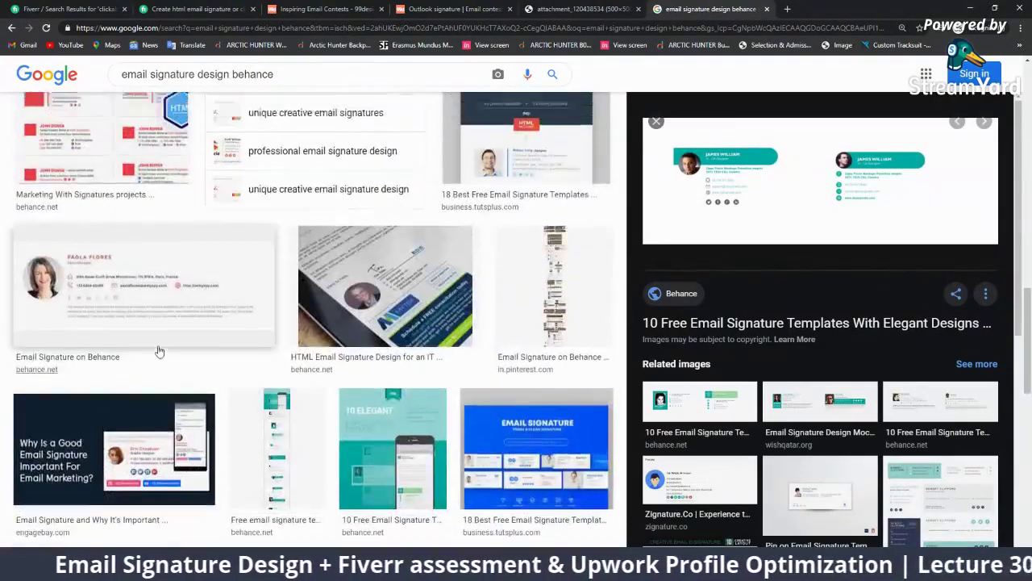
{"action": "scroll", "coordinate": [157, 350], "scroll_direction": "up", "scroll_amount": 3}
{"action": "scroll", "coordinate": [198, 330], "scroll_direction": "up", "scroll_amount": 2}
{"action": "scroll", "coordinate": [198, 331], "scroll_direction": "up", "scroll_amount": 3}
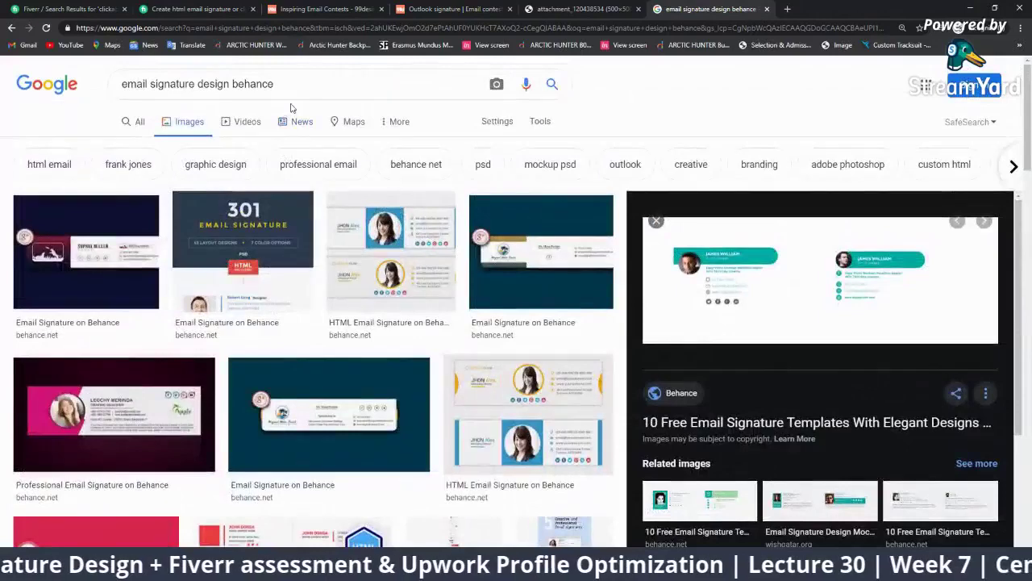
{"action": "double_click", "coordinate": [233, 86]}
Step: Search 'email signature design dribbble' and preview the purple, red and orange designs
{"action": "type", "text": "dr"}
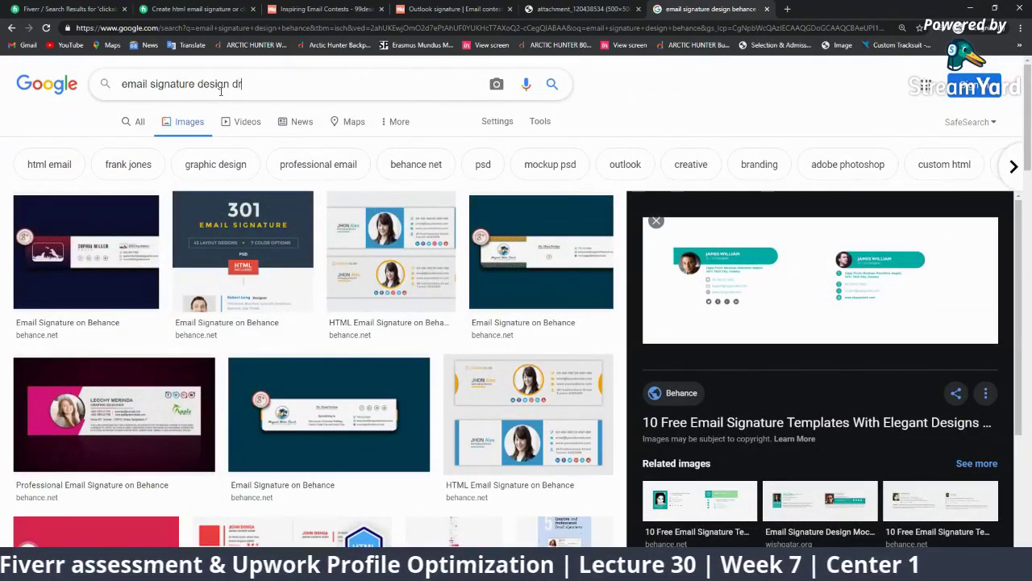
{"action": "type", "text": "ibbble"}
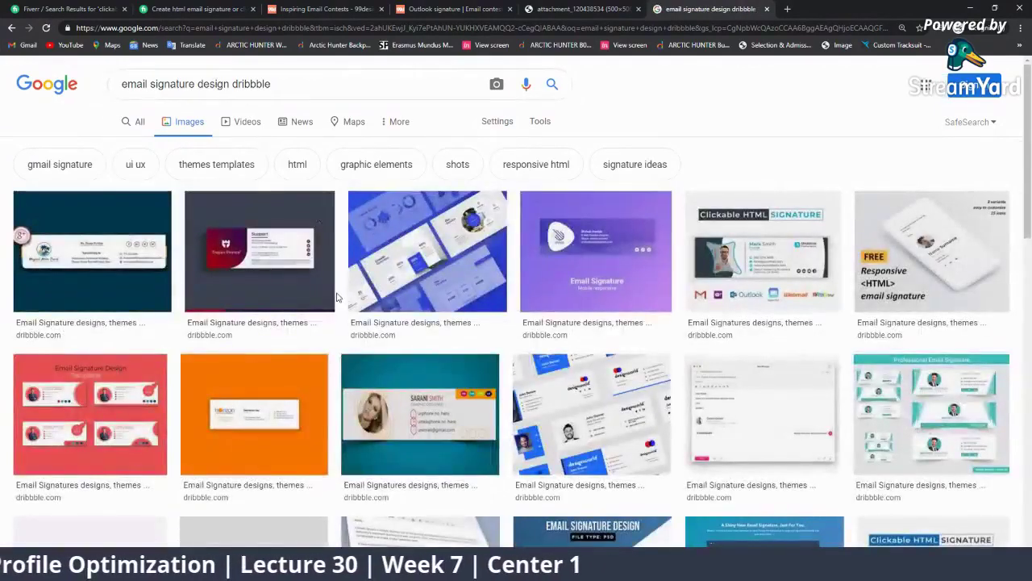
{"action": "left_click", "coordinate": [585, 278]}
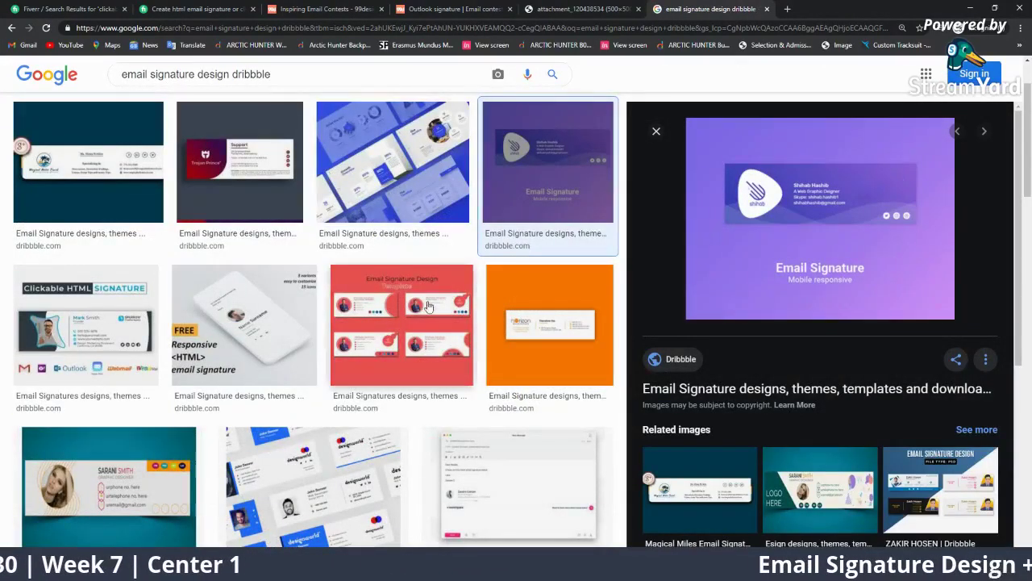
{"action": "left_click", "coordinate": [452, 314]}
{"action": "left_click", "coordinate": [498, 306]}
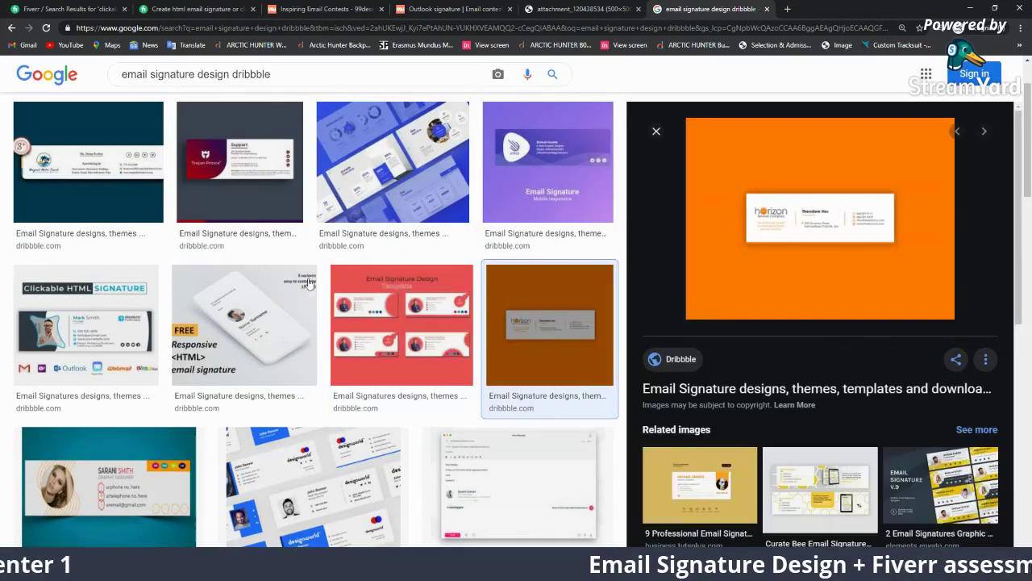
{"action": "scroll", "coordinate": [183, 263], "scroll_direction": "down", "scroll_amount": 1}
{"action": "scroll", "coordinate": [182, 264], "scroll_direction": "down", "scroll_amount": 2}
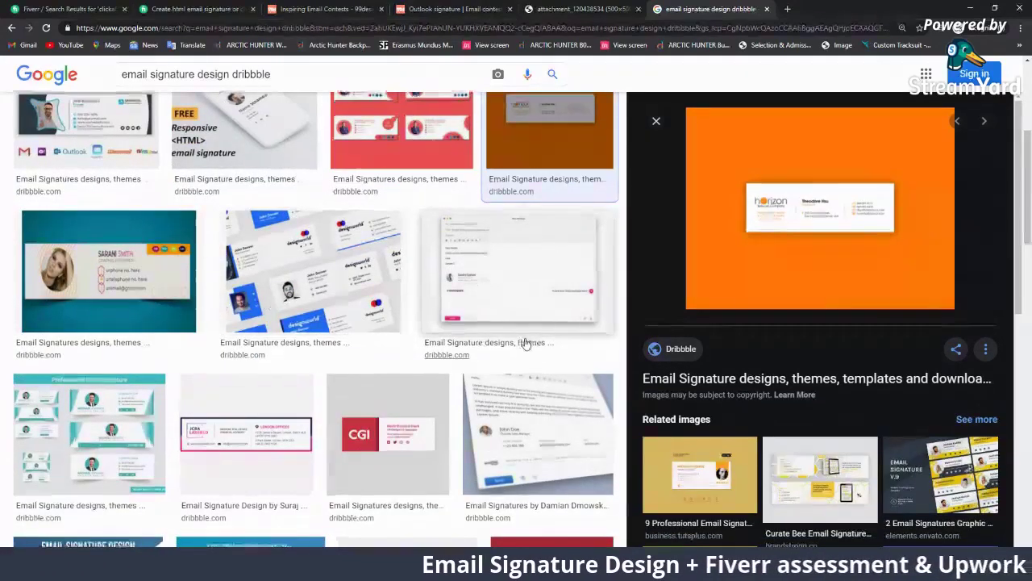
{"action": "scroll", "coordinate": [266, 294], "scroll_direction": "down", "scroll_amount": 3}
{"action": "scroll", "coordinate": [266, 294], "scroll_direction": "down", "scroll_amount": 1}
{"action": "scroll", "coordinate": [258, 286], "scroll_direction": "up", "scroll_amount": 5}
{"action": "scroll", "coordinate": [258, 284], "scroll_direction": "up", "scroll_amount": 3}
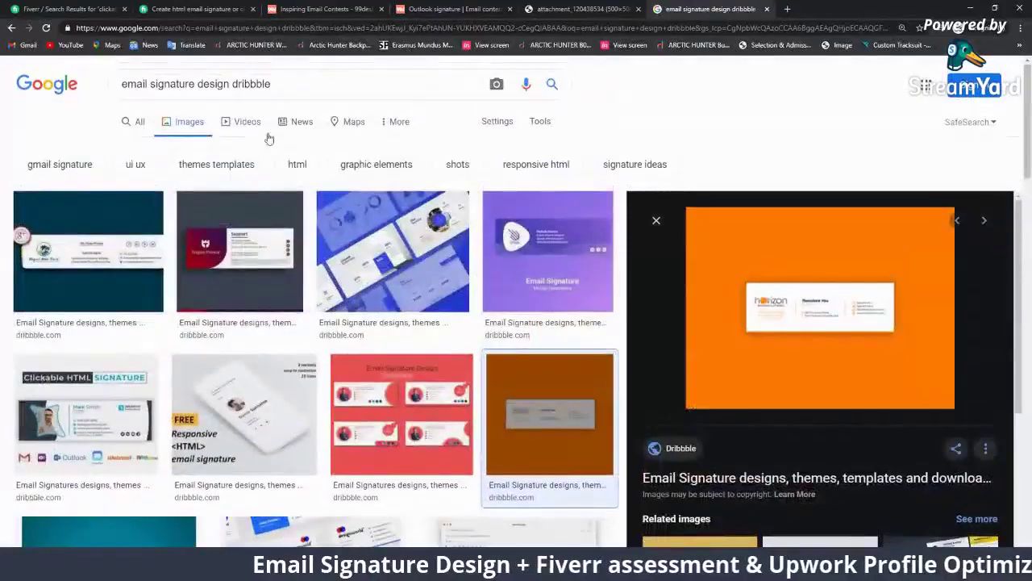
Step: Replace 'dribbble' in the query and pick the 'email signature design freepik' suggestion
{"action": "left_click_drag", "start_coordinate": [271, 83], "coordinate": [233, 84]}
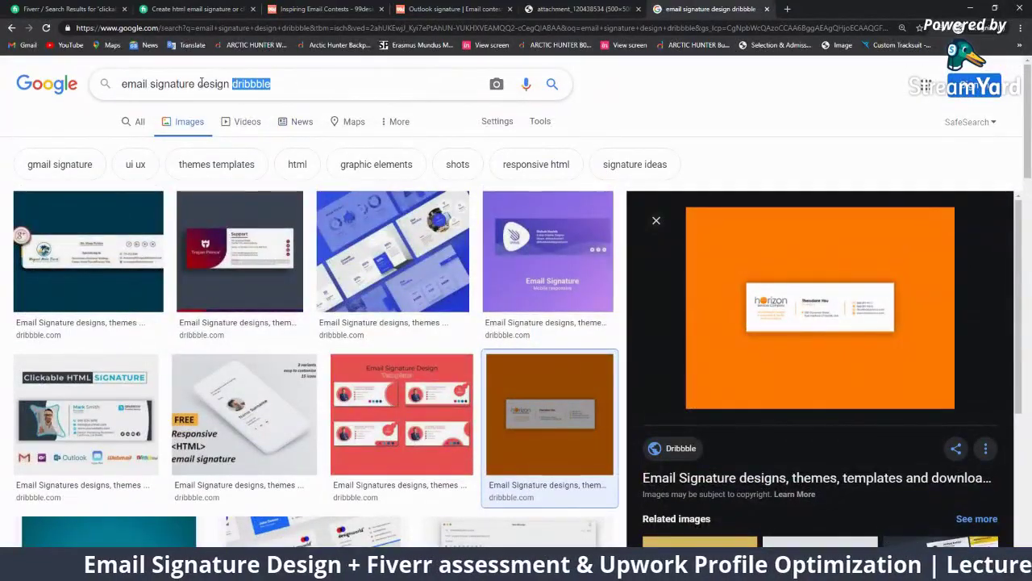
{"action": "key", "text": "BackSpace"}
{"action": "type", "text": "ah"}
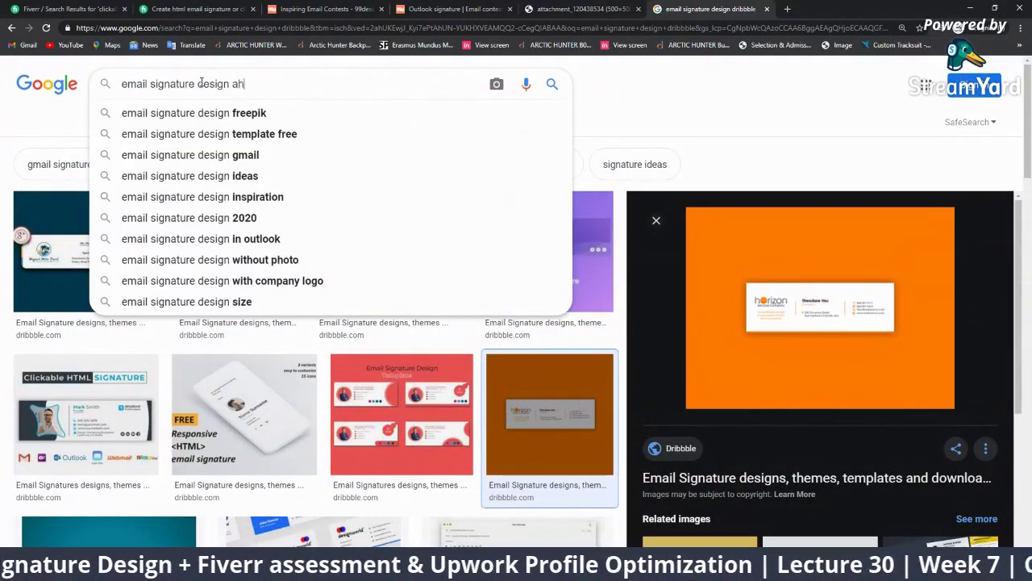
{"action": "key", "text": "BackSpace"}
{"action": "key", "text": "BackSpace"}
{"action": "type", "text": "sh"}
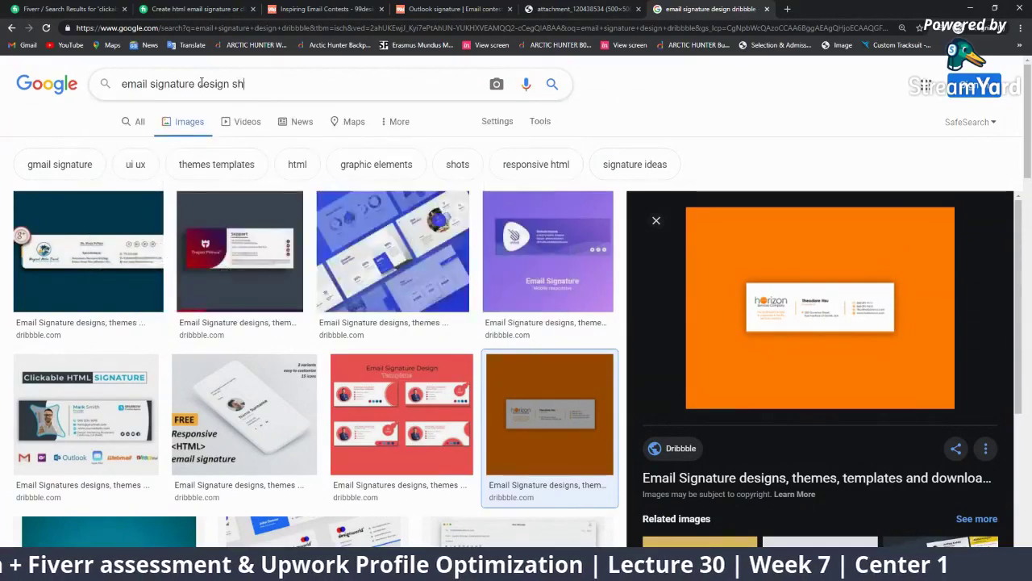
{"action": "key", "text": "BackSpace"}
{"action": "key", "text": "BackSpace"}
{"action": "left_click", "coordinate": [194, 113]}
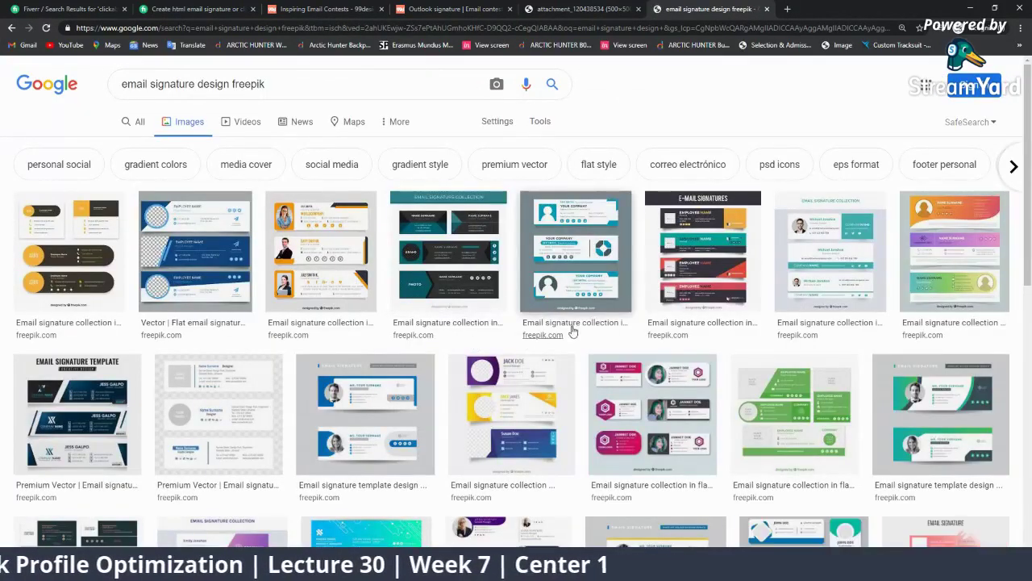
Step: Open the Freepik signature collection and search 'email signature' limited to free resources
{"action": "left_click", "coordinate": [565, 334]}
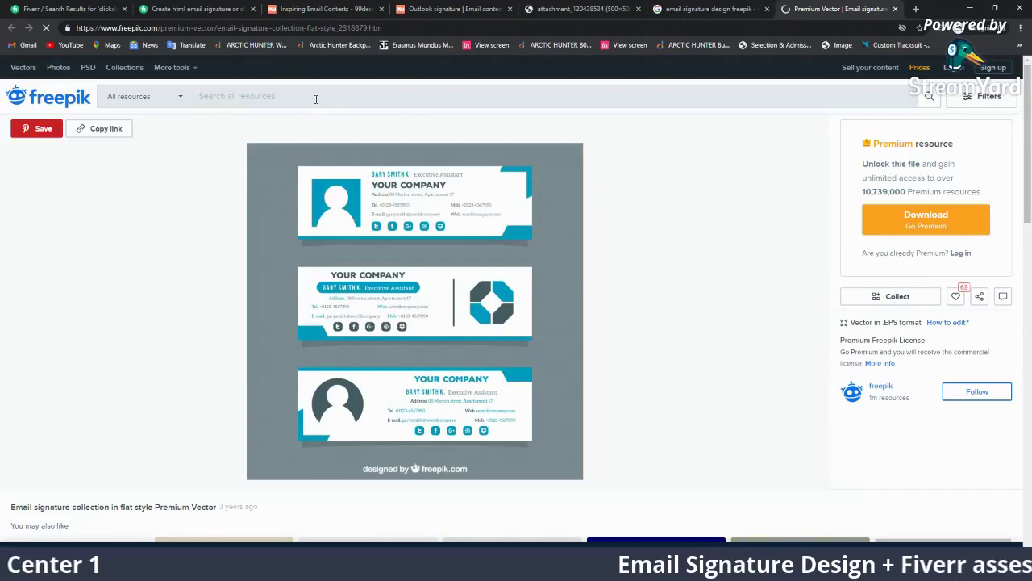
{"action": "type", "text": "email signature"}
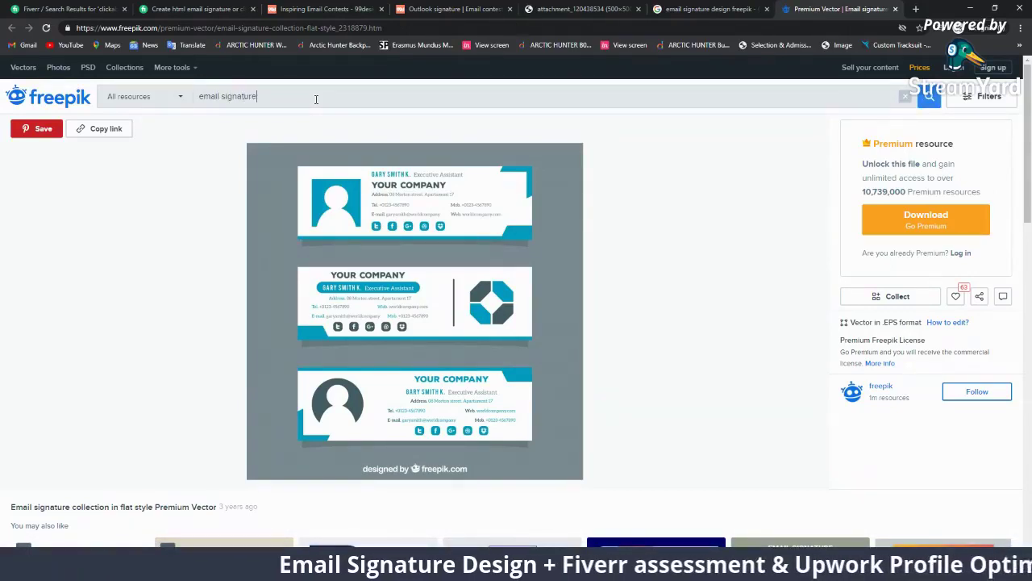
{"action": "left_click", "coordinate": [134, 93]}
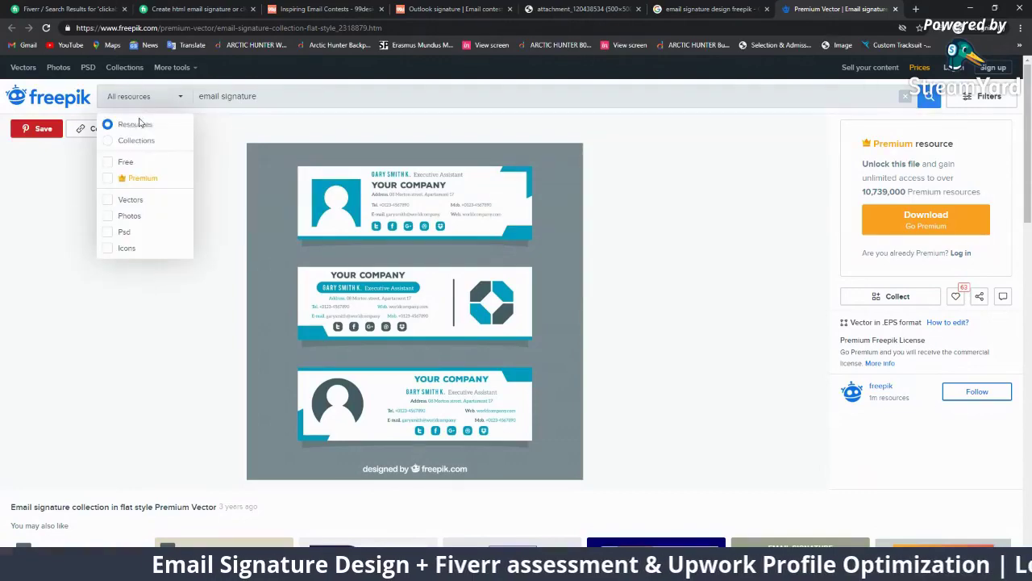
{"action": "left_click", "coordinate": [130, 161]}
{"action": "left_click", "coordinate": [929, 96]}
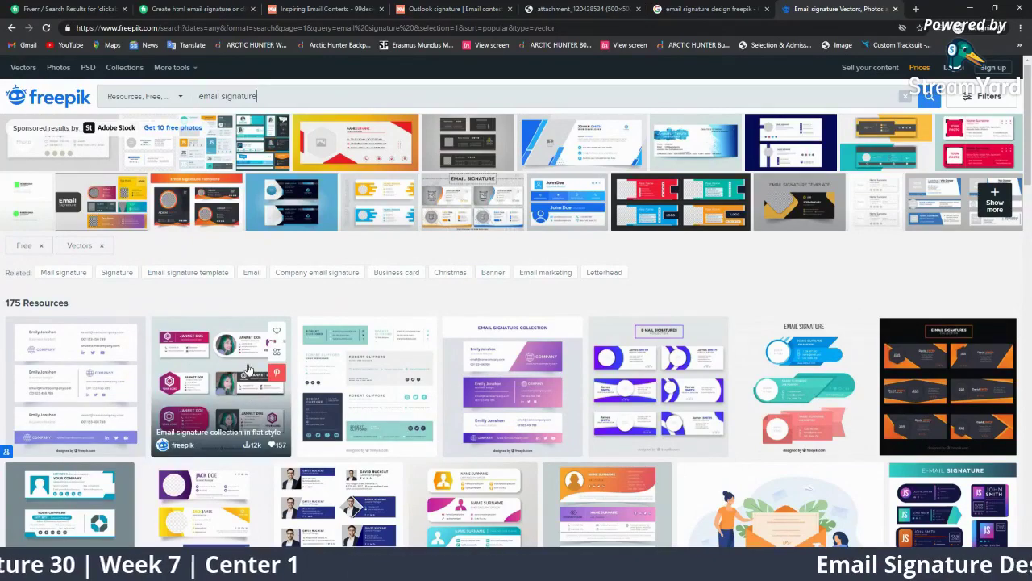
Step: Open a signature thumbnail's page in a new tab and return to the Fiverr results
{"action": "right_click", "coordinate": [90, 369]}
{"action": "left_click", "coordinate": [126, 378]}
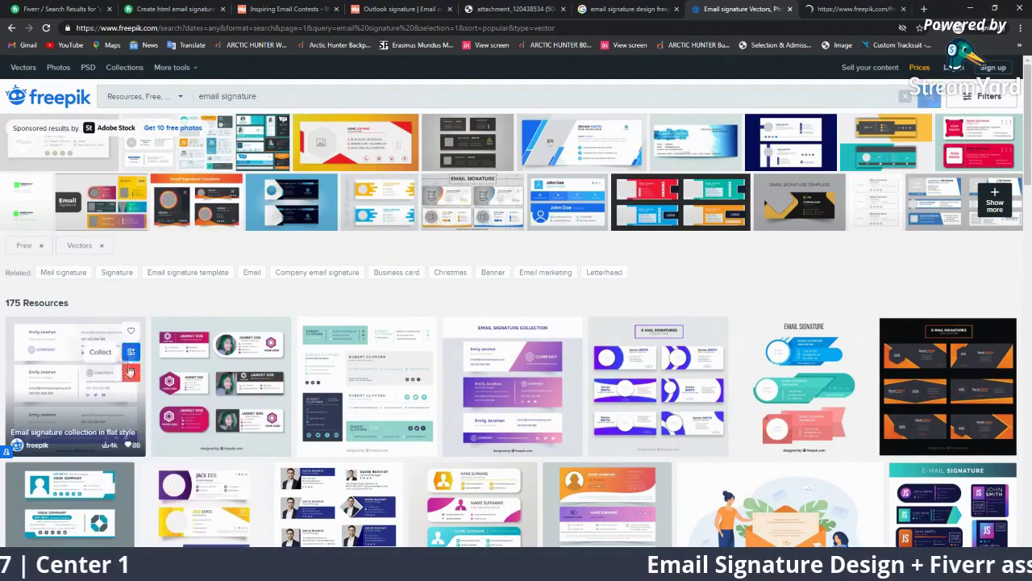
{"action": "left_click", "coordinate": [161, 8]}
Step: Return to the Fiverr 'clickable email signature' results and look through the listings
{"action": "left_click", "coordinate": [64, 8]}
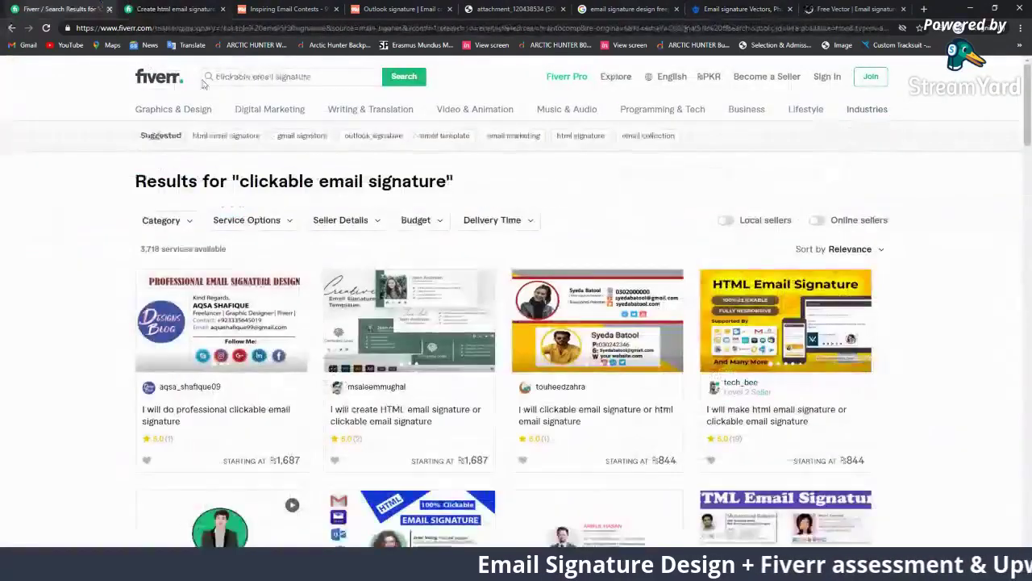
{"action": "left_click_drag", "start_coordinate": [486, 184], "coordinate": [296, 179]}
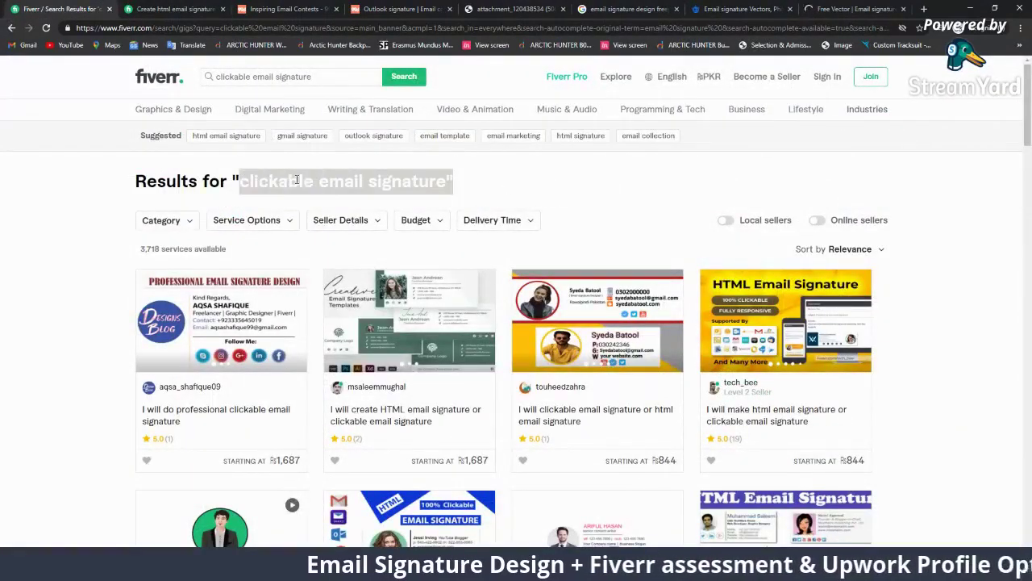
{"action": "left_click", "coordinate": [142, 249]}
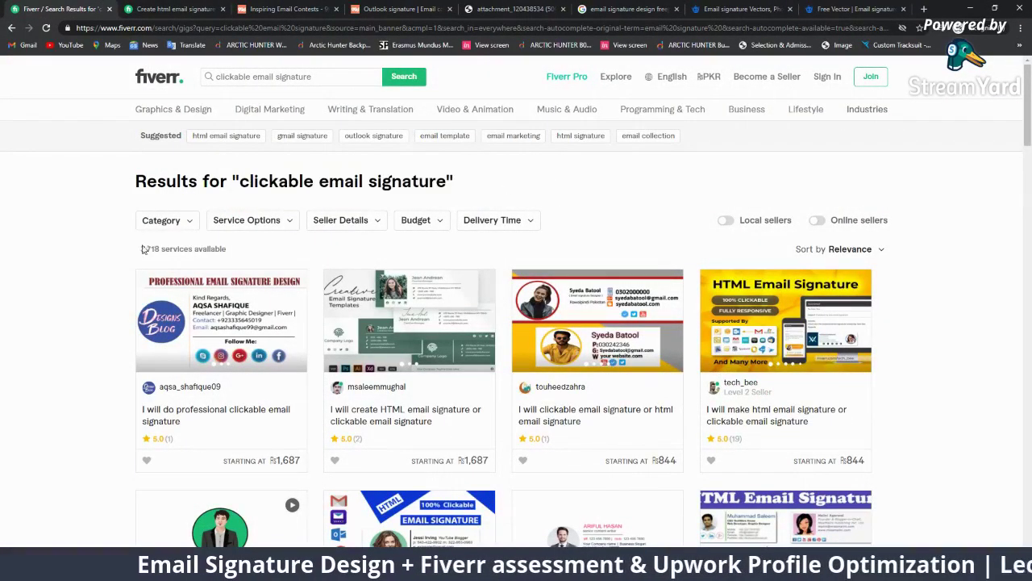
{"action": "scroll", "coordinate": [699, 329], "scroll_direction": "down", "scroll_amount": 3}
{"action": "scroll", "coordinate": [698, 329], "scroll_direction": "down", "scroll_amount": 3}
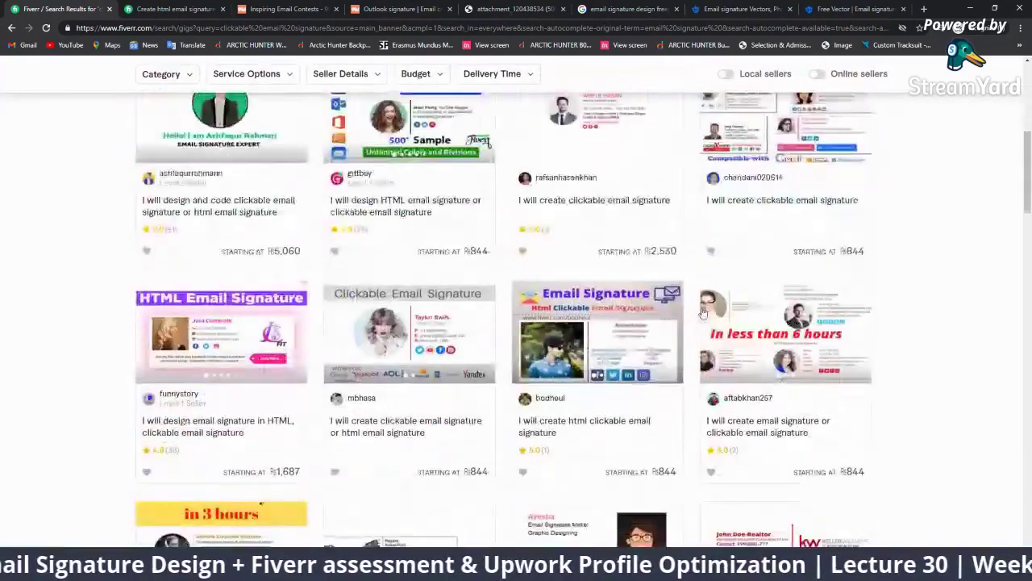
{"action": "scroll", "coordinate": [699, 329], "scroll_direction": "down", "scroll_amount": 4}
{"action": "scroll", "coordinate": [698, 329], "scroll_direction": "up", "scroll_amount": 4}
{"action": "scroll", "coordinate": [699, 329], "scroll_direction": "up", "scroll_amount": 3}
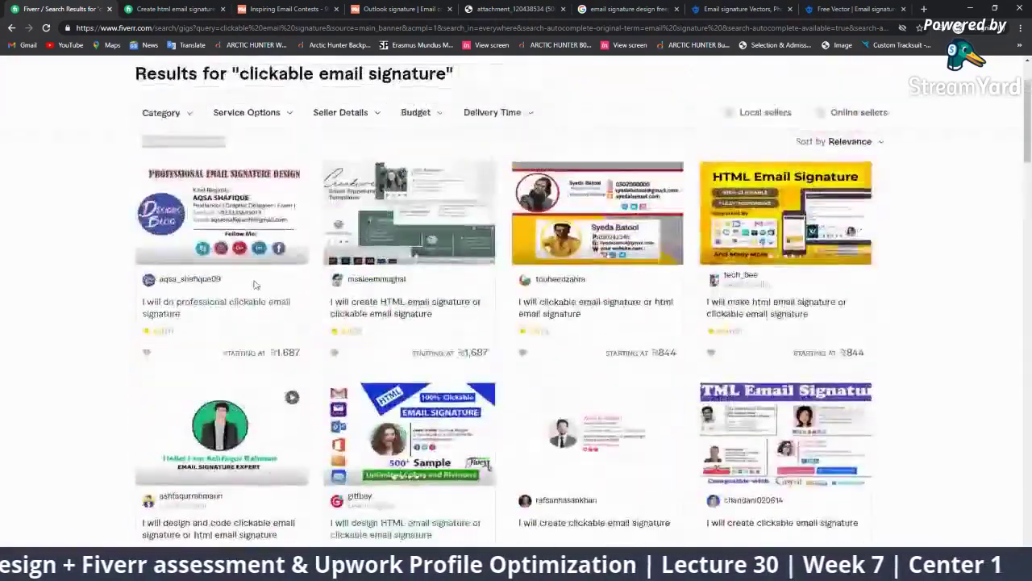
{"action": "scroll", "coordinate": [699, 329], "scroll_direction": "up", "scroll_amount": 3}
Step: Open the 'html email signature' suggested search in a new tab showing 3,213 services
{"action": "right_click", "coordinate": [242, 130]}
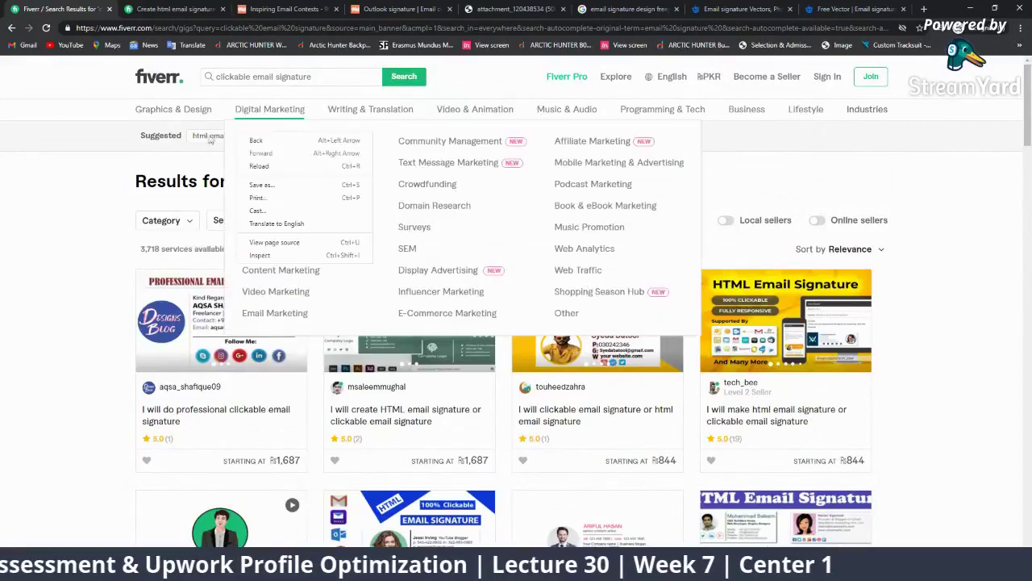
{"action": "right_click", "coordinate": [205, 138]}
{"action": "left_click", "coordinate": [236, 144]}
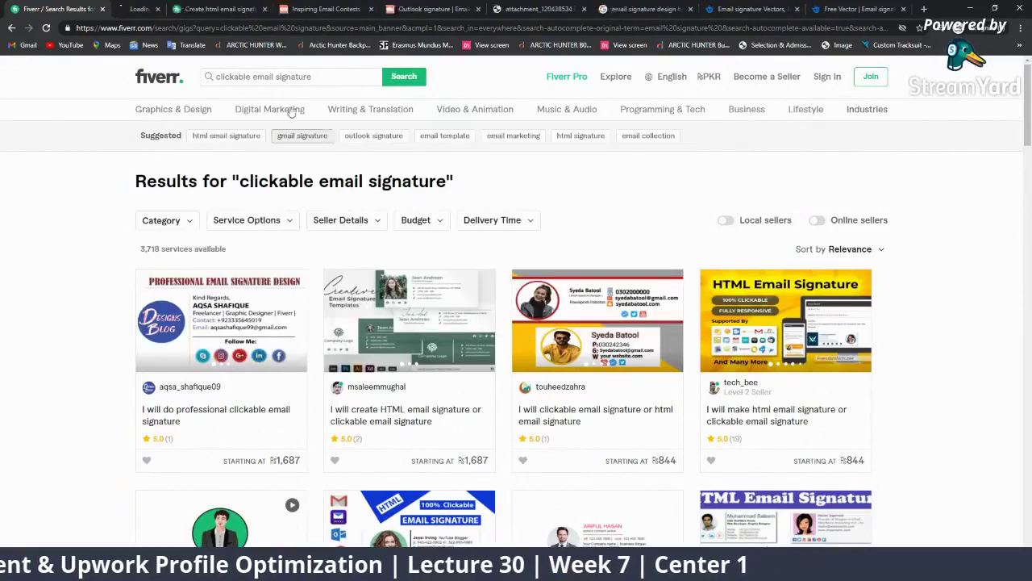
{"action": "left_click", "coordinate": [159, 9]}
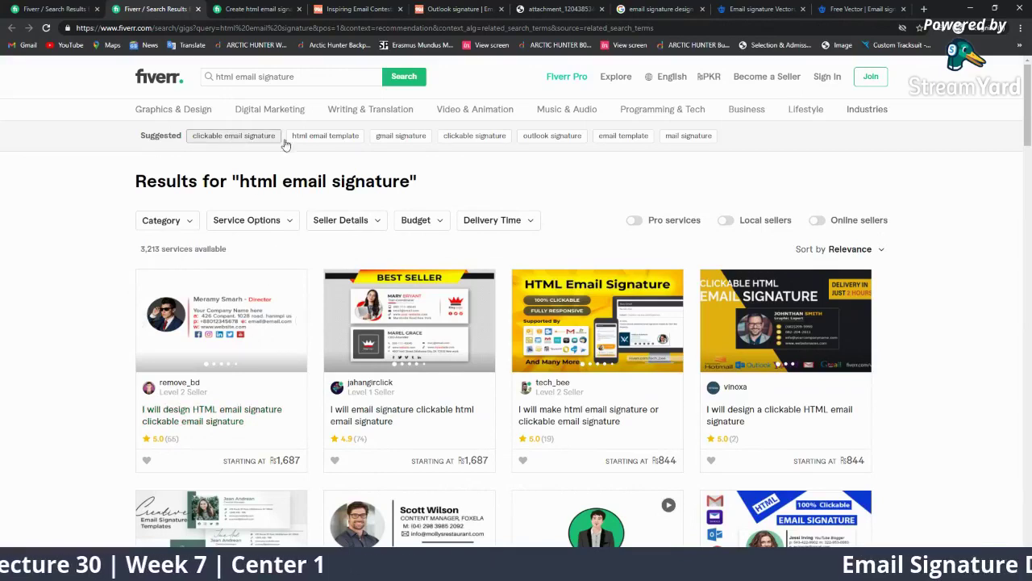
{"action": "left_click_drag", "start_coordinate": [285, 77], "coordinate": [216, 76]}
{"action": "mouse_move", "coordinate": [290, 76]}
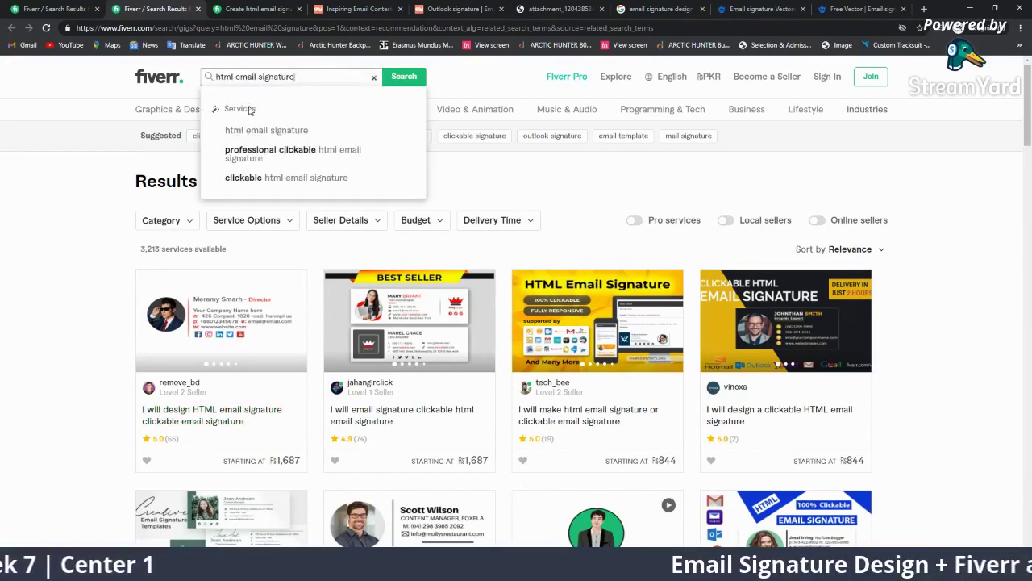
{"action": "left_click", "coordinate": [172, 169]}
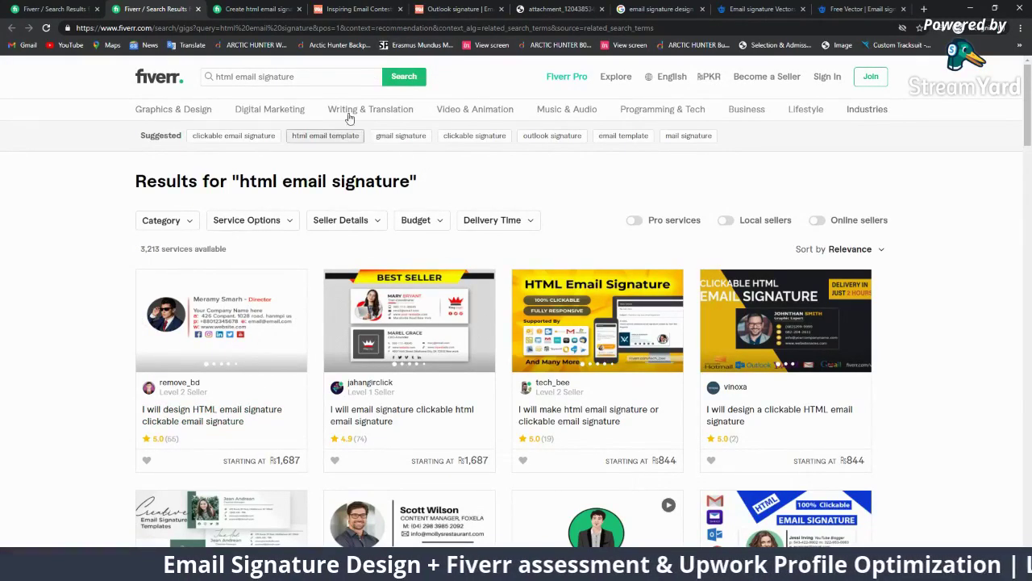
Step: Open the 'gmail signature' related search in a new tab and review its 438 services
{"action": "left_click", "coordinate": [392, 138]}
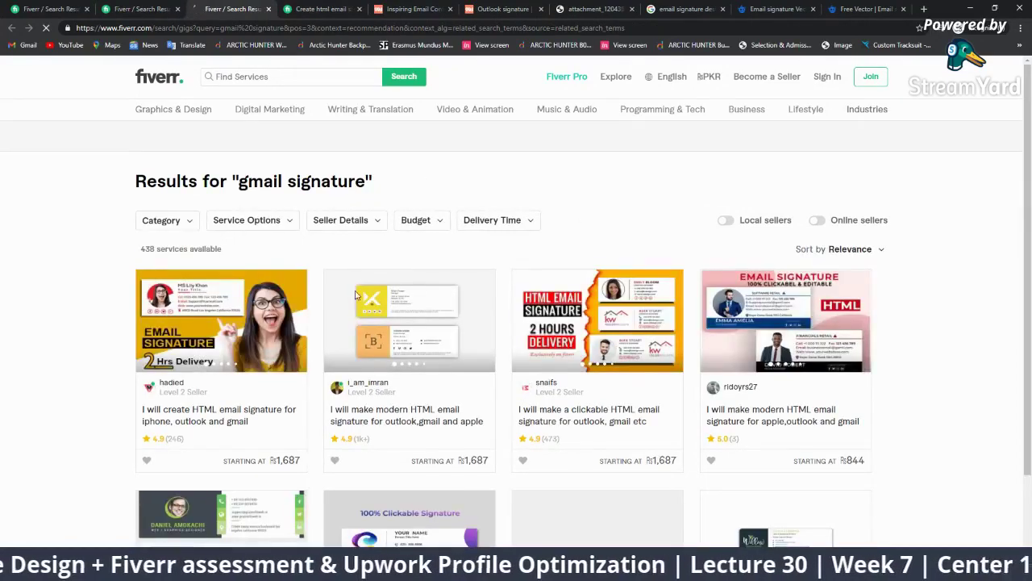
{"action": "left_click_drag", "start_coordinate": [194, 251], "coordinate": [137, 254]}
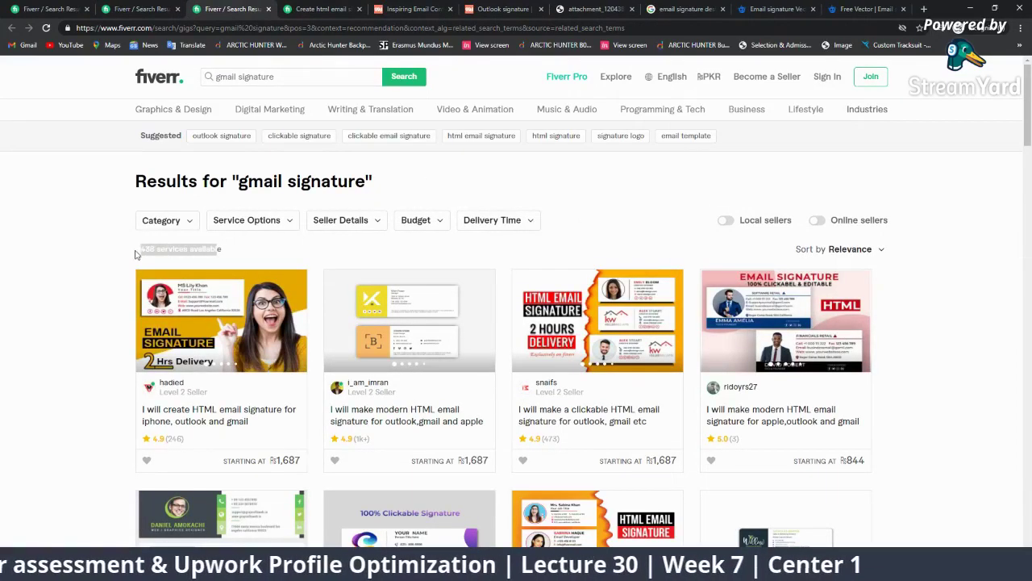
{"action": "left_click", "coordinate": [136, 254]}
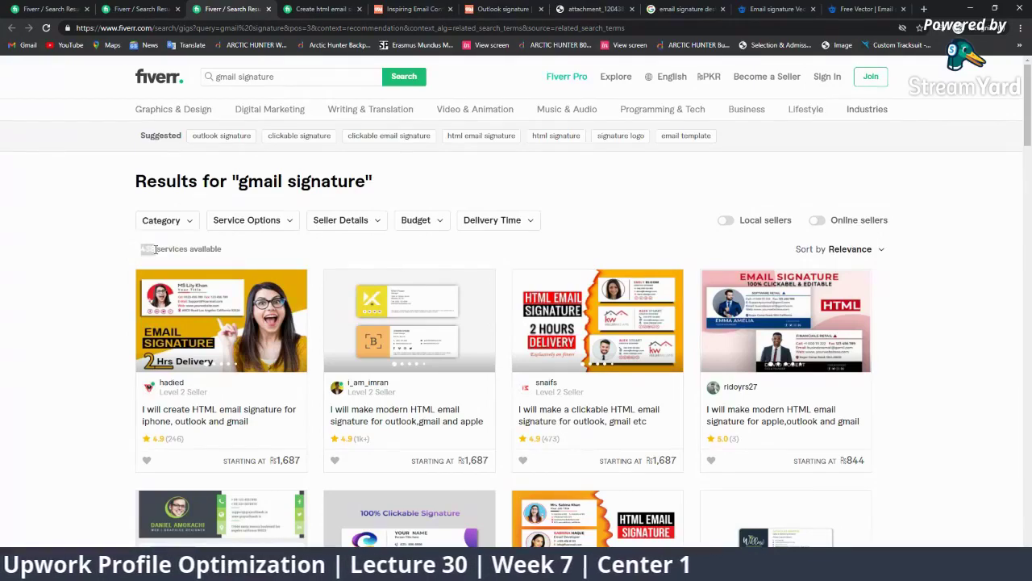
{"action": "scroll", "coordinate": [355, 355], "scroll_direction": "down", "scroll_amount": 1}
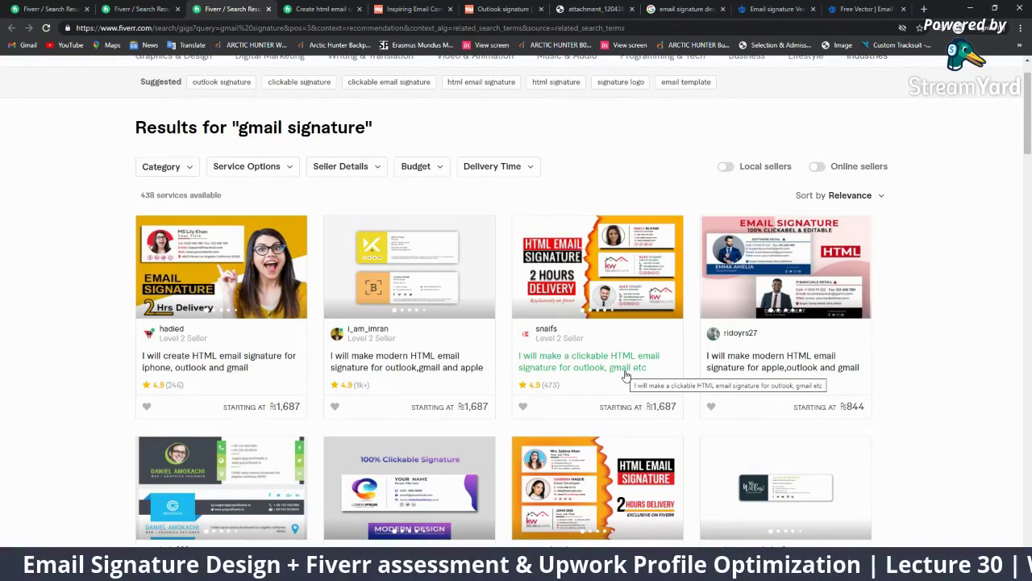
{"action": "scroll", "coordinate": [496, 269], "scroll_direction": "up", "scroll_amount": 1}
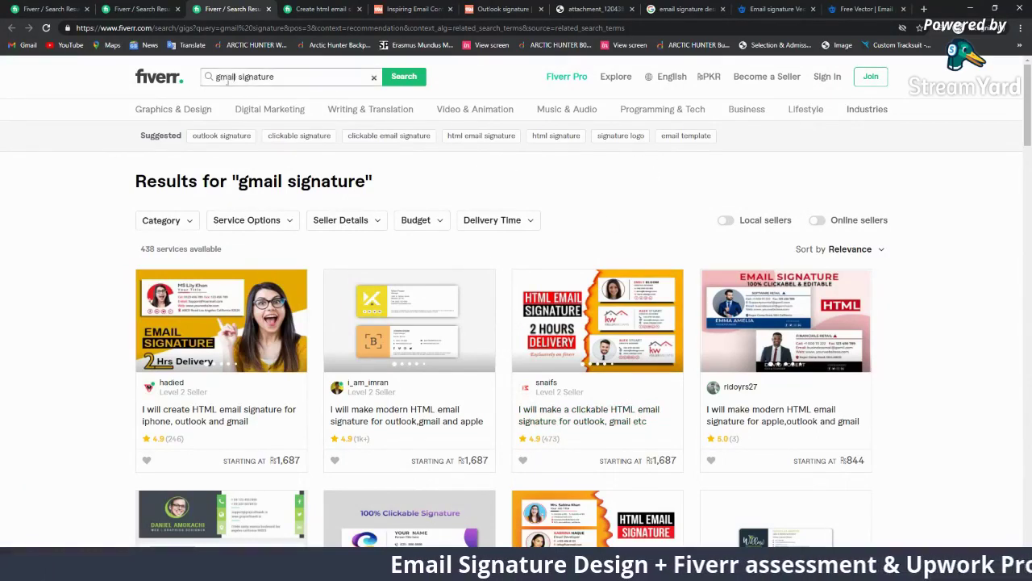
{"action": "left_click_drag", "start_coordinate": [215, 76], "coordinate": [235, 77]}
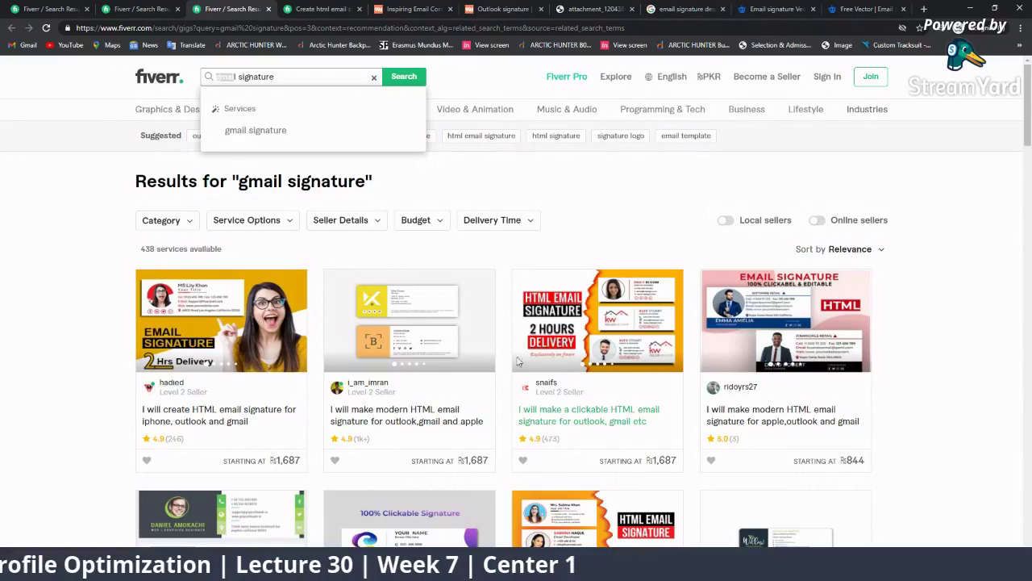
Step: Open the 'html email signature' suggestion in a new tab and scroll through its gigs
{"action": "right_click", "coordinate": [488, 145]}
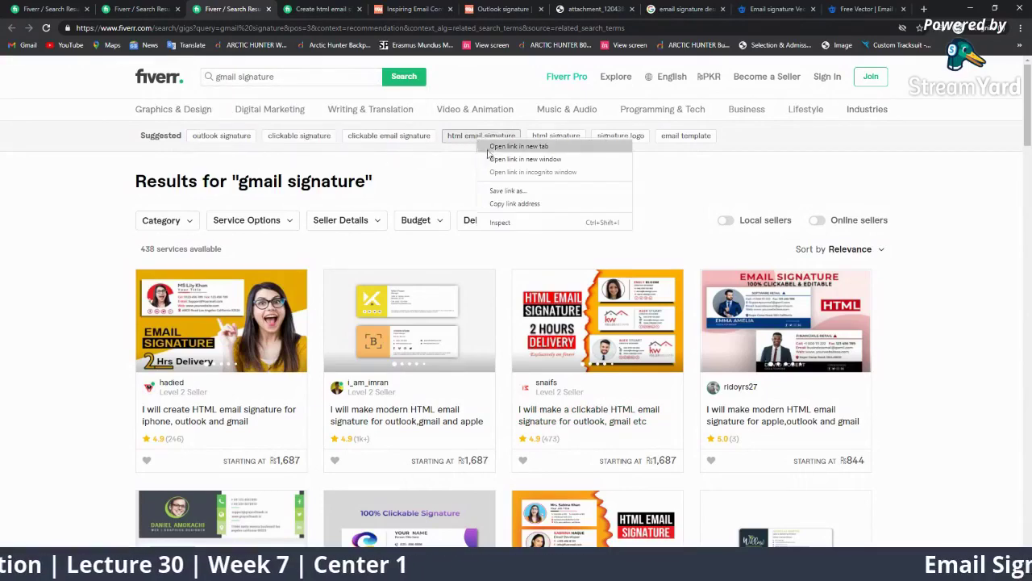
{"action": "left_click", "coordinate": [490, 146]}
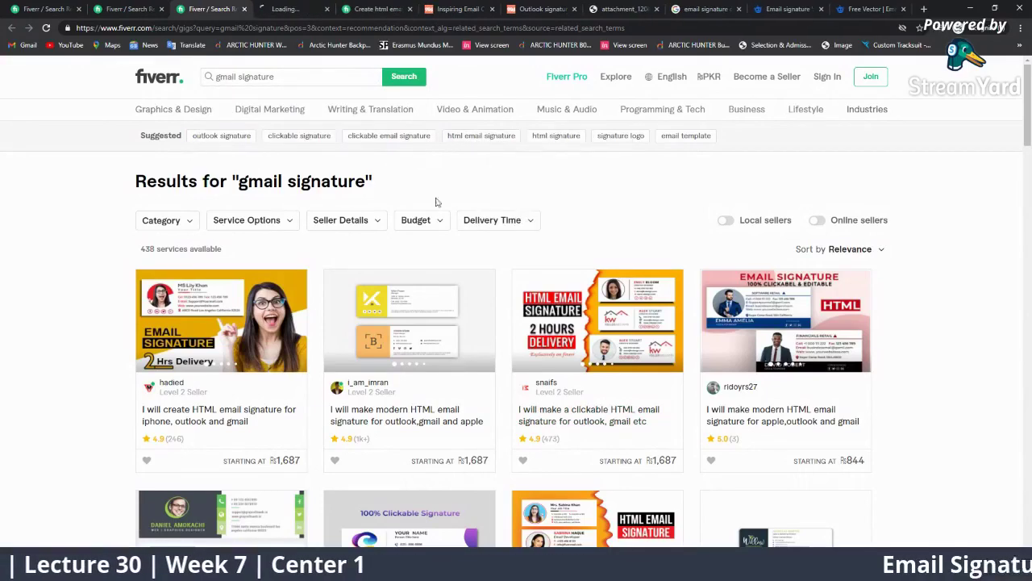
{"action": "left_click", "coordinate": [262, 6]}
{"action": "scroll", "coordinate": [516, 237], "scroll_direction": "down", "scroll_amount": 3}
{"action": "scroll", "coordinate": [517, 237], "scroll_direction": "down", "scroll_amount": 3}
{"action": "scroll", "coordinate": [516, 237], "scroll_direction": "down", "scroll_amount": 3}
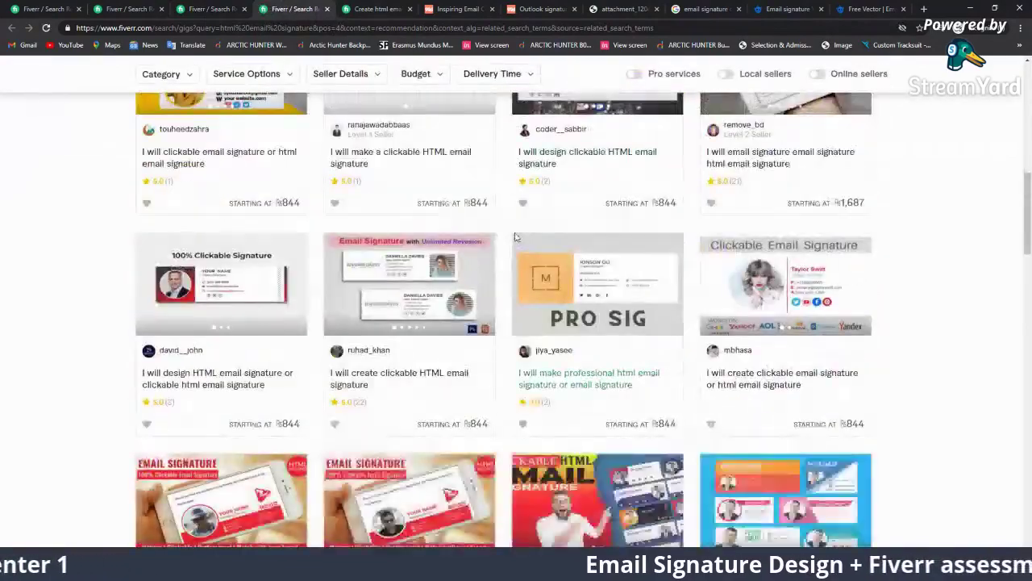
{"action": "scroll", "coordinate": [516, 237], "scroll_direction": "down", "scroll_amount": 3}
{"action": "scroll", "coordinate": [581, 291], "scroll_direction": "down", "scroll_amount": 3}
{"action": "scroll", "coordinate": [644, 338], "scroll_direction": "down", "scroll_amount": 3}
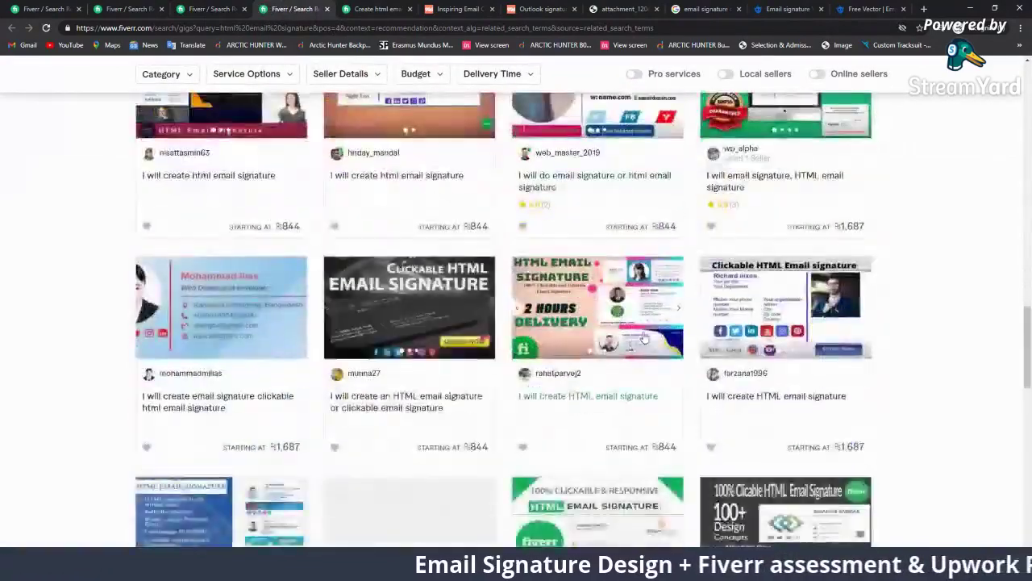
{"action": "scroll", "coordinate": [649, 334], "scroll_direction": "down", "scroll_amount": 3}
{"action": "scroll", "coordinate": [656, 330], "scroll_direction": "down", "scroll_amount": 3}
{"action": "scroll", "coordinate": [657, 330], "scroll_direction": "down", "scroll_amount": 3}
{"action": "scroll", "coordinate": [657, 330], "scroll_direction": "up", "scroll_amount": 2}
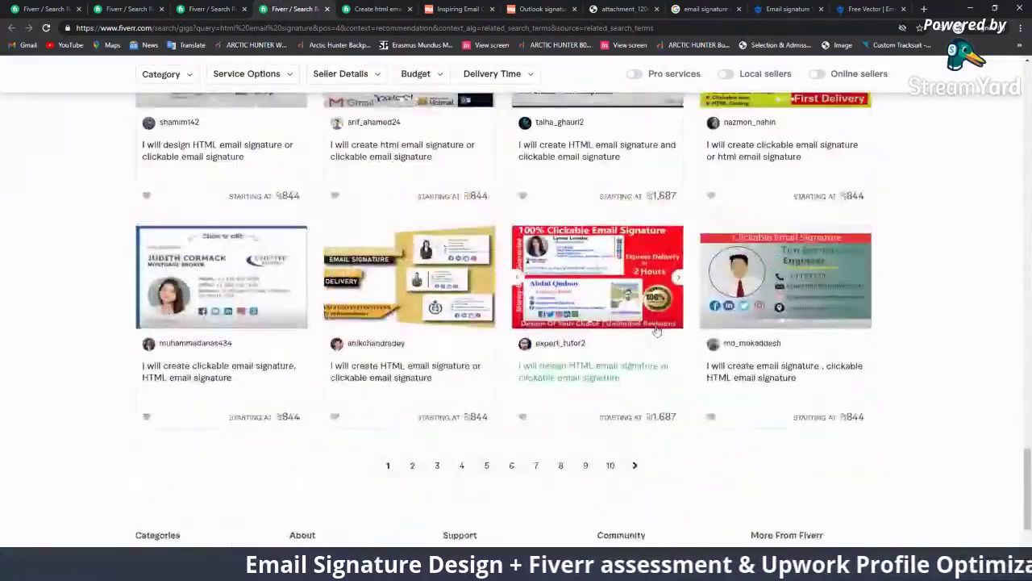
{"action": "scroll", "coordinate": [657, 331], "scroll_direction": "up", "scroll_amount": 3}
{"action": "scroll", "coordinate": [548, 307], "scroll_direction": "up", "scroll_amount": 3}
{"action": "scroll", "coordinate": [430, 286], "scroll_direction": "up", "scroll_amount": 3}
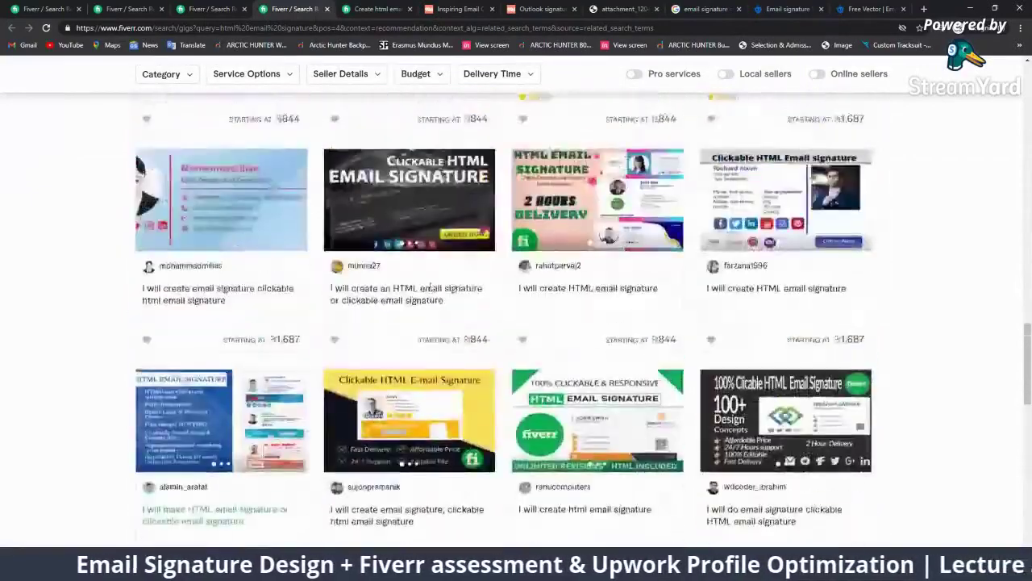
{"action": "scroll", "coordinate": [430, 286], "scroll_direction": "up", "scroll_amount": 5}
{"action": "scroll", "coordinate": [460, 271], "scroll_direction": "up", "scroll_amount": 2}
{"action": "scroll", "coordinate": [484, 254], "scroll_direction": "down", "scroll_amount": 2}
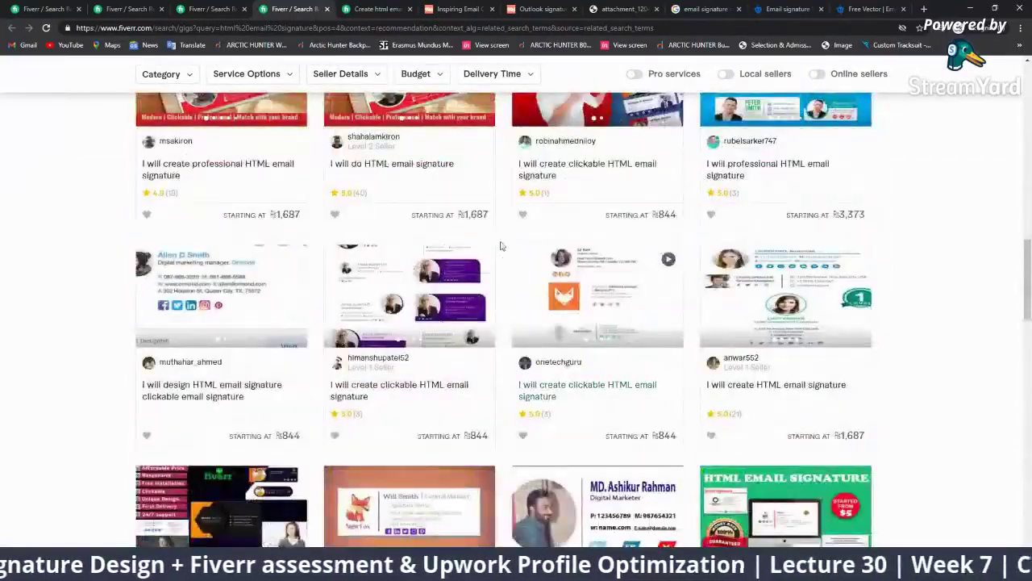
{"action": "scroll", "coordinate": [501, 245], "scroll_direction": "up", "scroll_amount": 5}
{"action": "scroll", "coordinate": [452, 201], "scroll_direction": "up", "scroll_amount": 5}
{"action": "scroll", "coordinate": [387, 145], "scroll_direction": "up", "scroll_amount": 5}
{"action": "scroll", "coordinate": [338, 88], "scroll_direction": "up", "scroll_amount": 5}
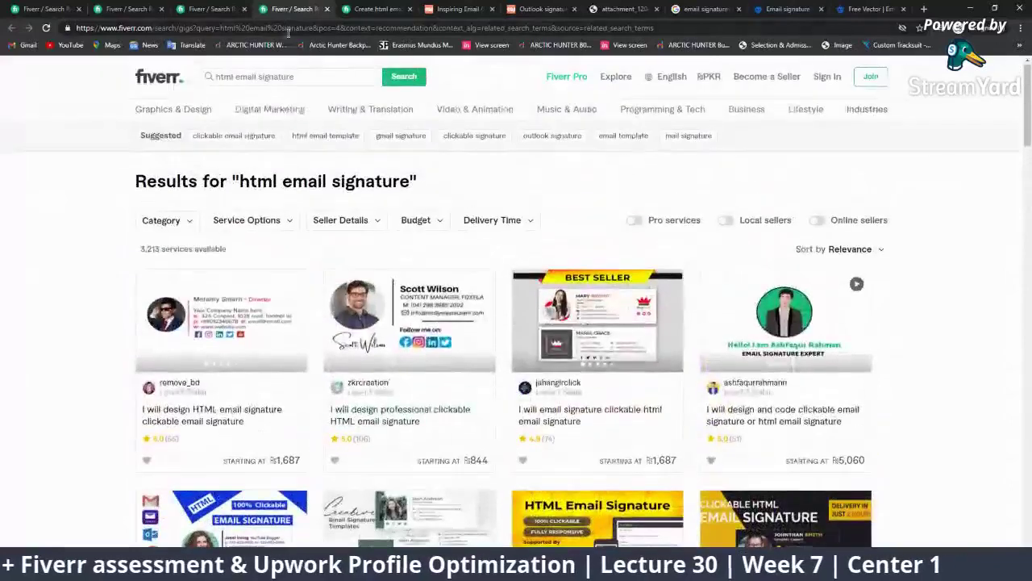
Step: Compare it with the gmail signature results, then bring up link options for 'outlook signature'
{"action": "left_click", "coordinate": [211, 9]}
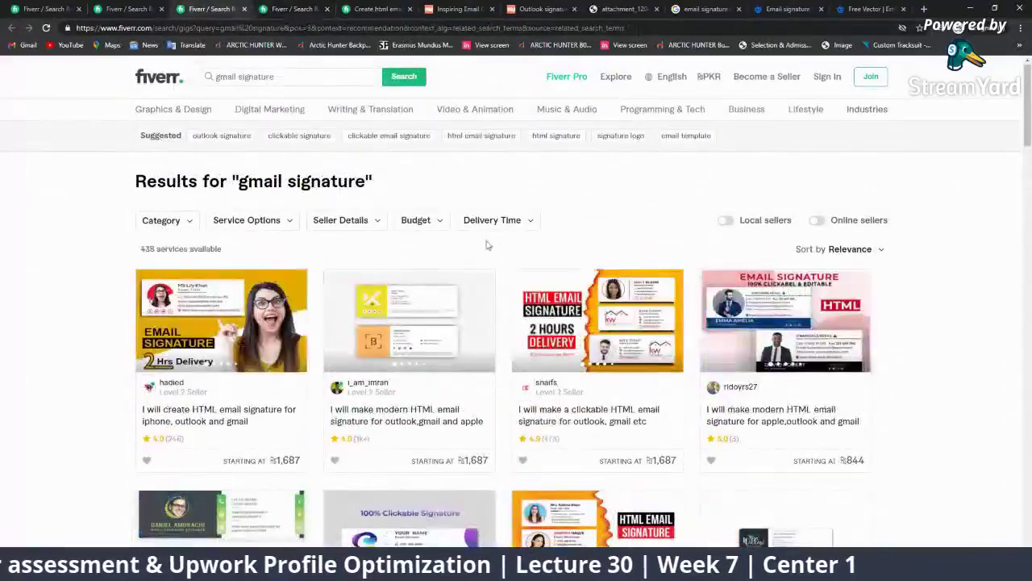
{"action": "left_click", "coordinate": [277, 8]}
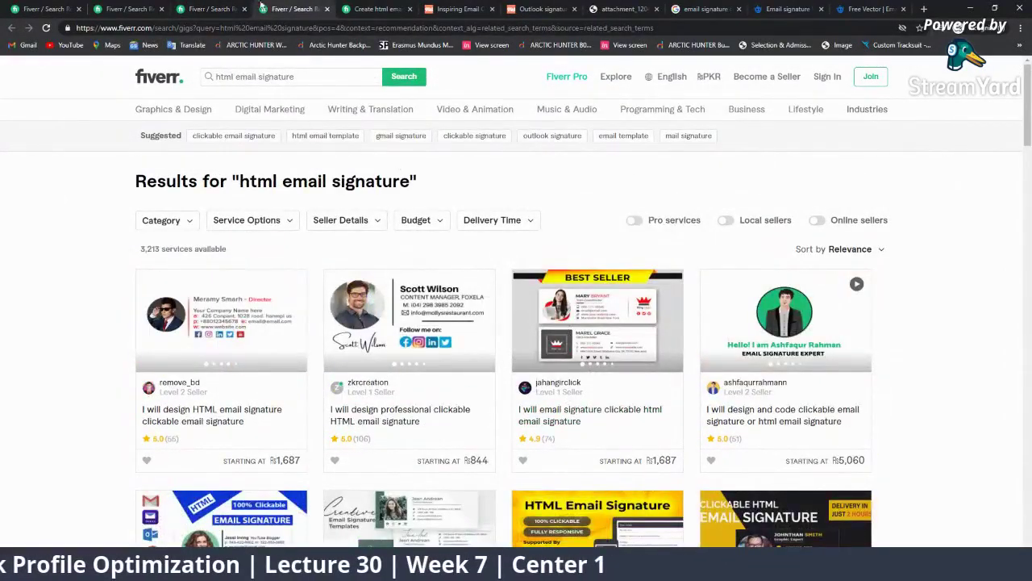
{"action": "left_click", "coordinate": [215, 8]}
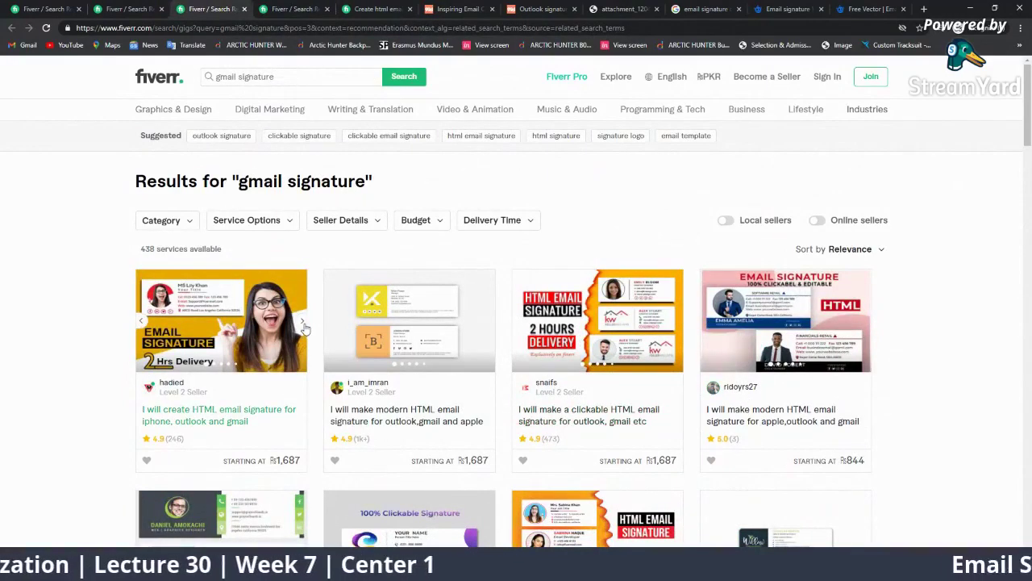
{"action": "right_click", "coordinate": [206, 137]}
Step: Open 'outlook signature' in a new tab and scroll through its gig results
{"action": "left_click", "coordinate": [242, 150]}
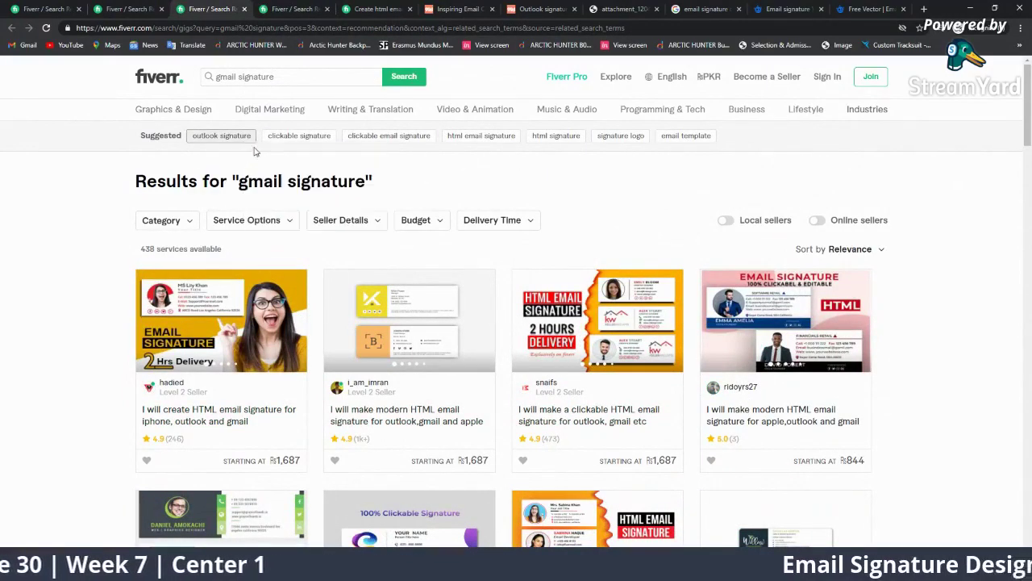
{"action": "left_click", "coordinate": [345, 9]}
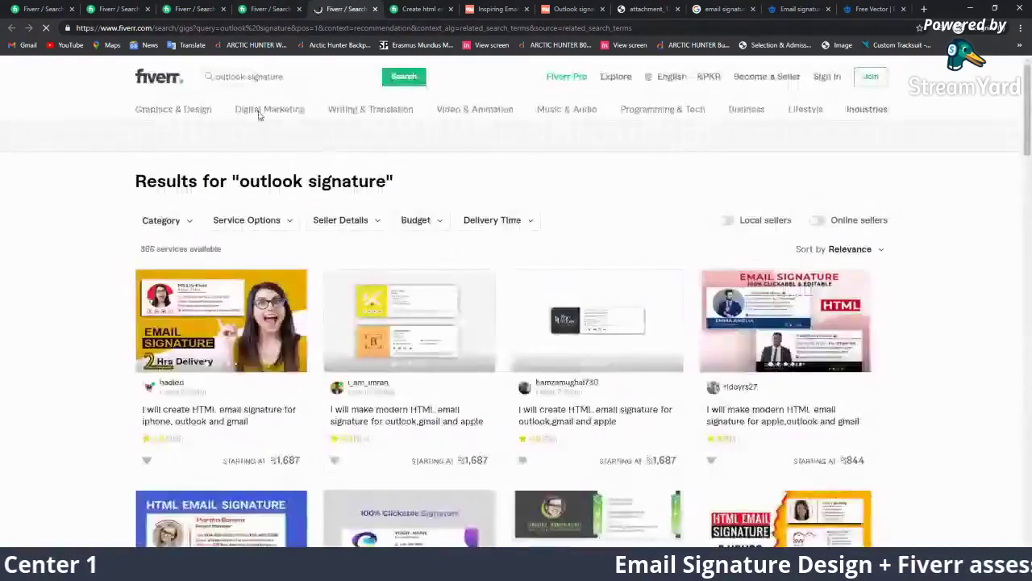
{"action": "scroll", "coordinate": [551, 315], "scroll_direction": "down", "scroll_amount": 1}
{"action": "scroll", "coordinate": [551, 315], "scroll_direction": "down", "scroll_amount": 3}
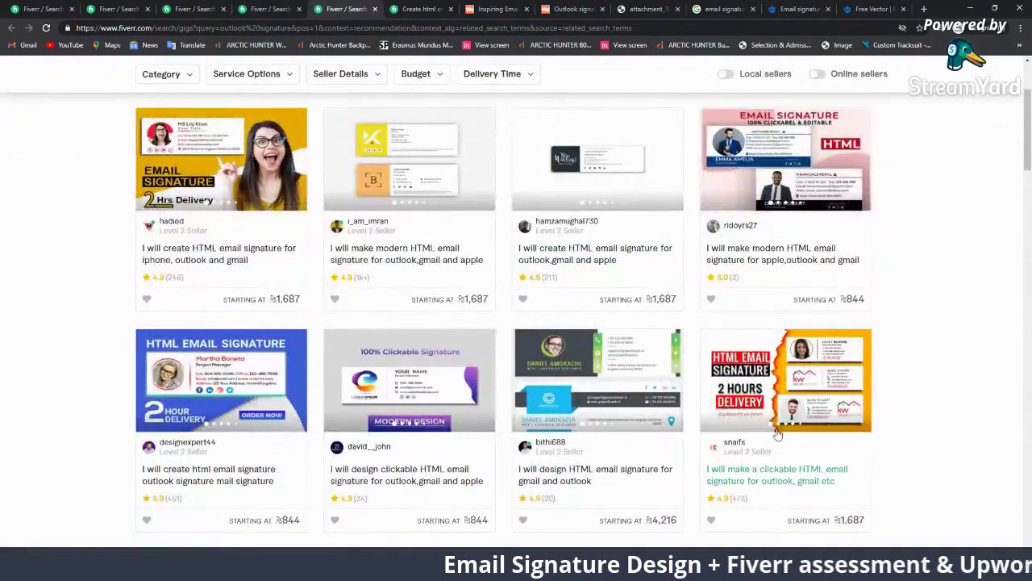
{"action": "scroll", "coordinate": [234, 282], "scroll_direction": "up", "scroll_amount": 2}
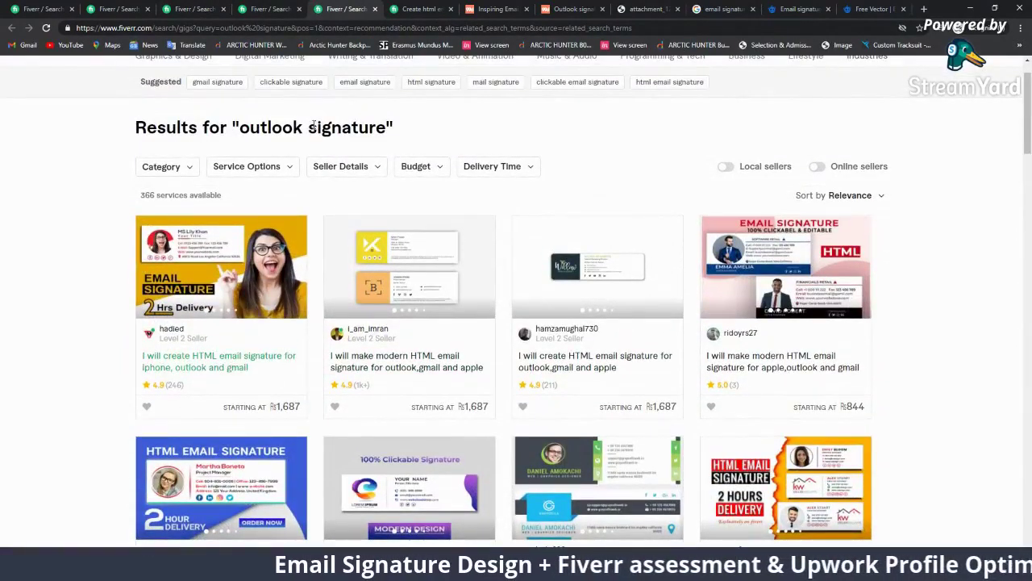
Step: Step through the gmail, html and 99designs reference tabs to the Freepik email signature page
{"action": "left_click", "coordinate": [218, 8]}
{"action": "left_click", "coordinate": [248, 8]}
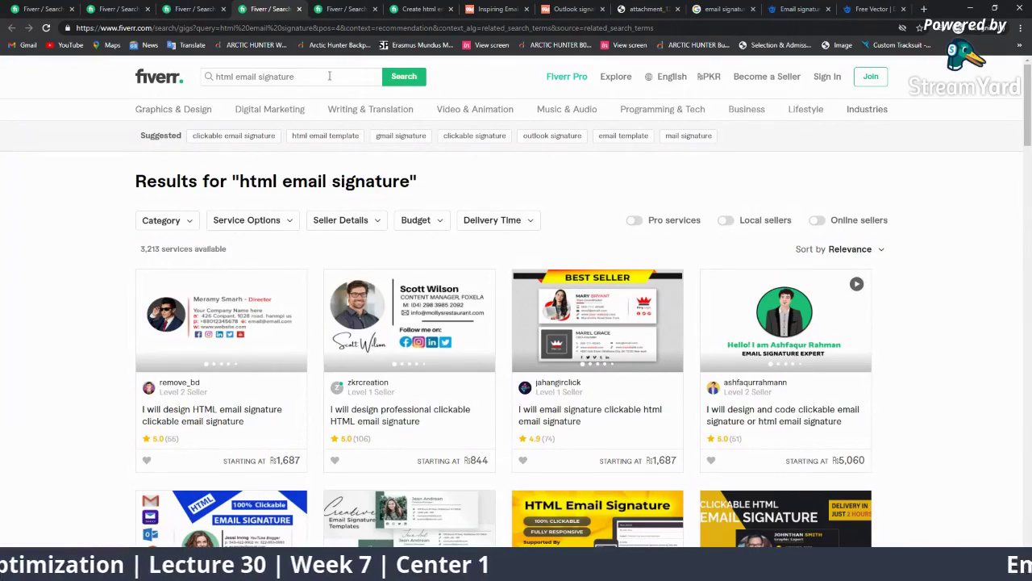
{"action": "left_click", "coordinate": [646, 8]}
{"action": "left_click", "coordinate": [520, 8]}
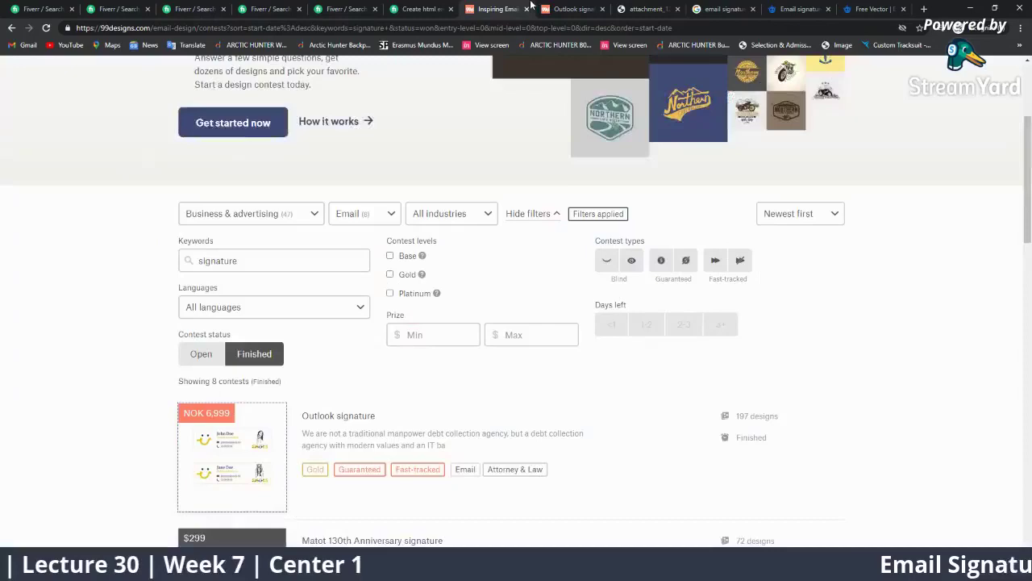
{"action": "left_click", "coordinate": [444, 8]}
{"action": "left_click", "coordinate": [645, 8]}
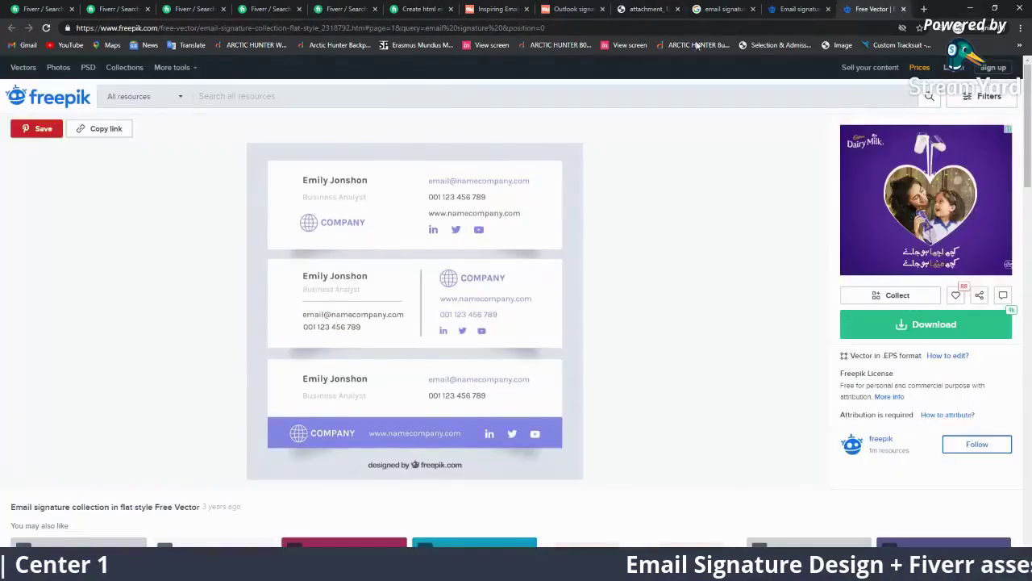
{"action": "left_click", "coordinate": [876, 8]}
{"action": "left_click", "coordinate": [690, 30]}
Step: Go to YouTube and search for how to add an email signature in Outlook
{"action": "type", "text": "yo"}
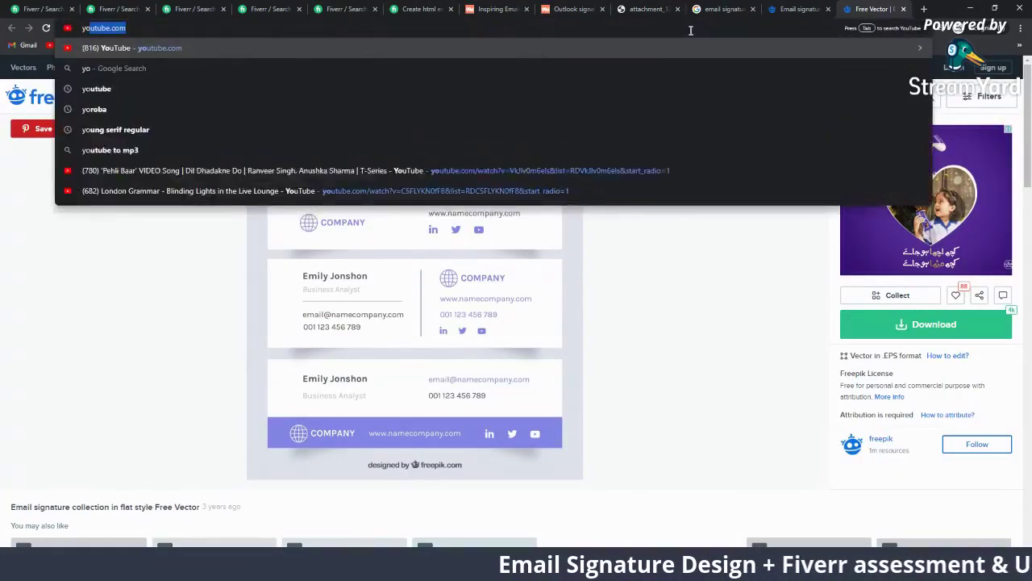
{"action": "type", "text": "utube"}
{"action": "key", "text": "Return"}
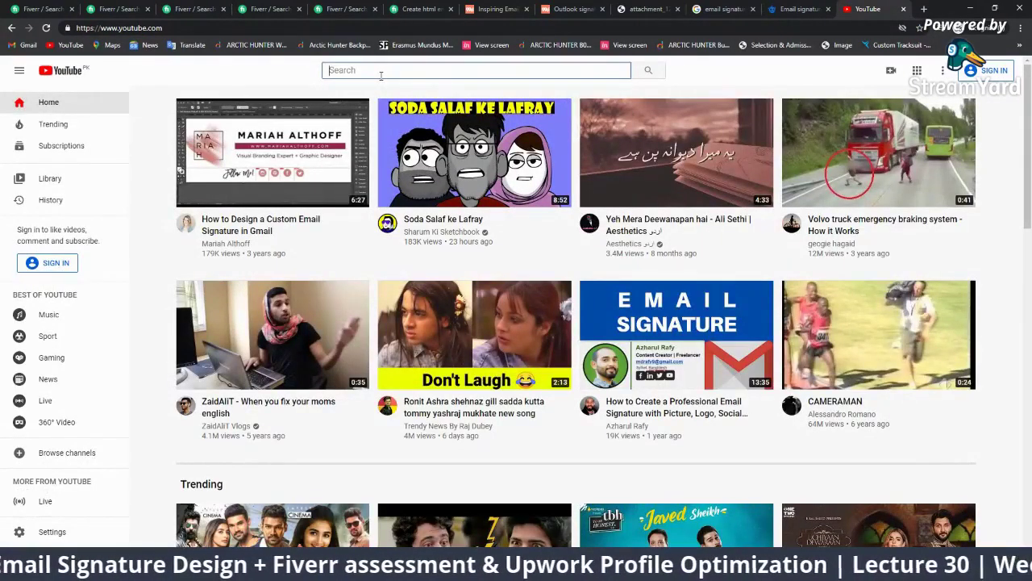
{"action": "type", "text": "how to add"}
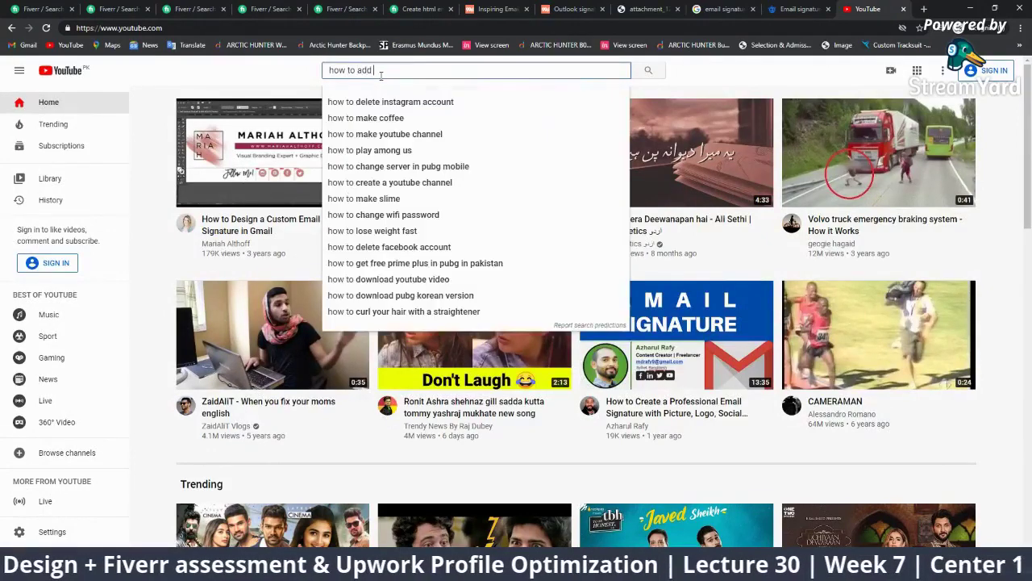
{"action": "type", "text": " email si"}
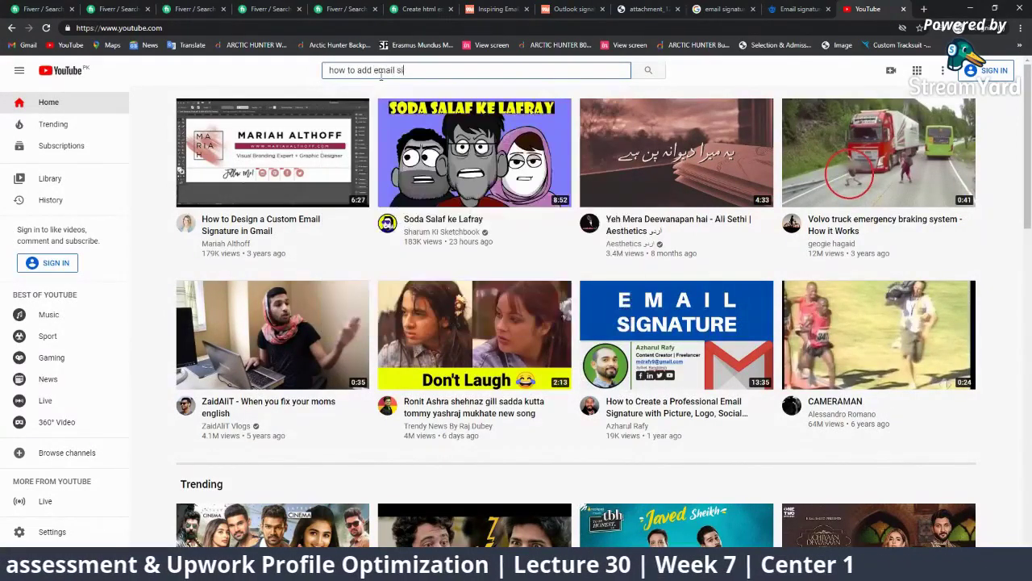
{"action": "type", "text": "gnature in"}
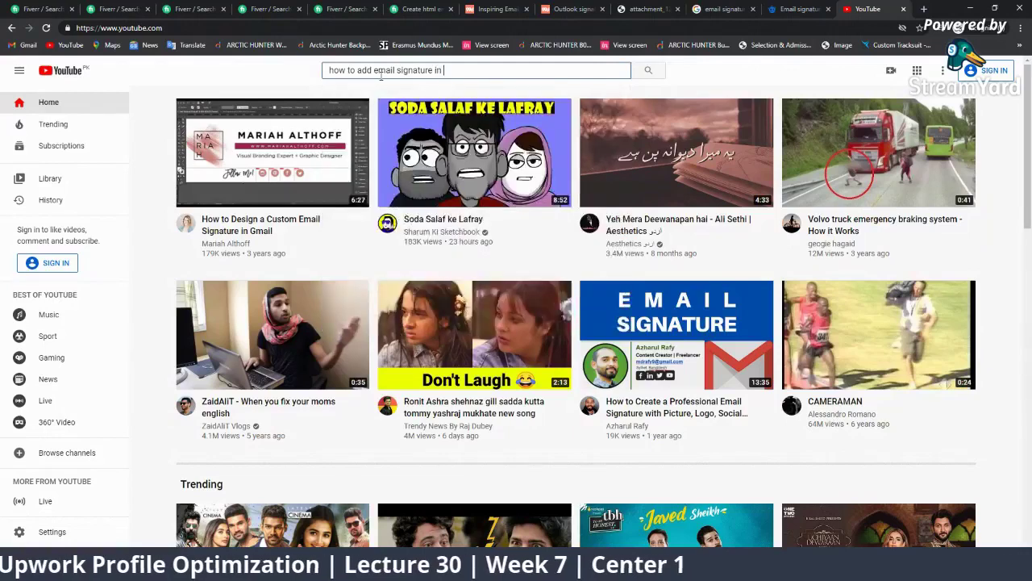
{"action": "key", "text": "Down"}
{"action": "key", "text": "Down"}
{"action": "key", "text": "Return"}
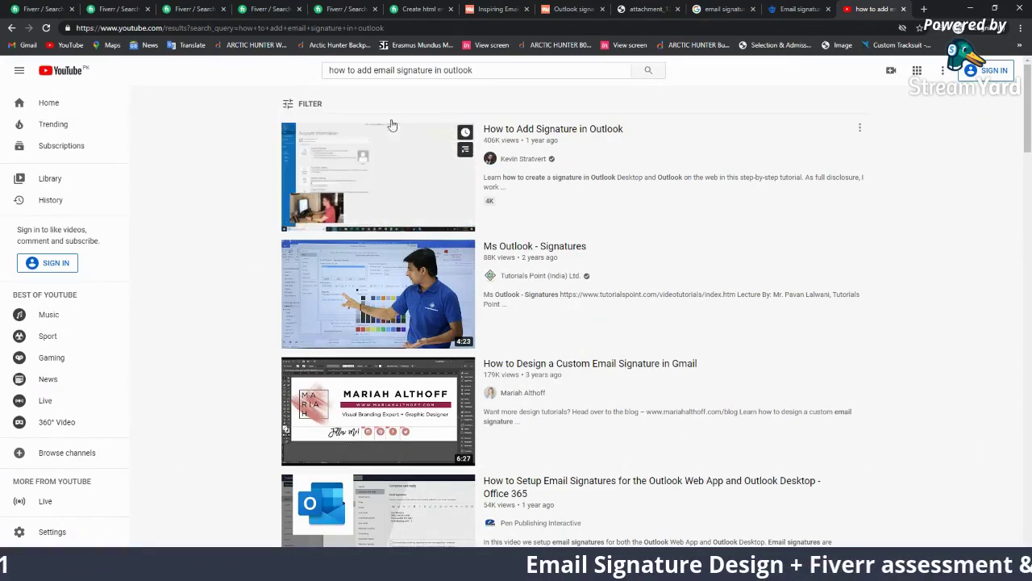
Step: Change the query to web mail, then to 'mac mail', and scan the results
{"action": "left_click_drag", "start_coordinate": [484, 71], "coordinate": [455, 71]}
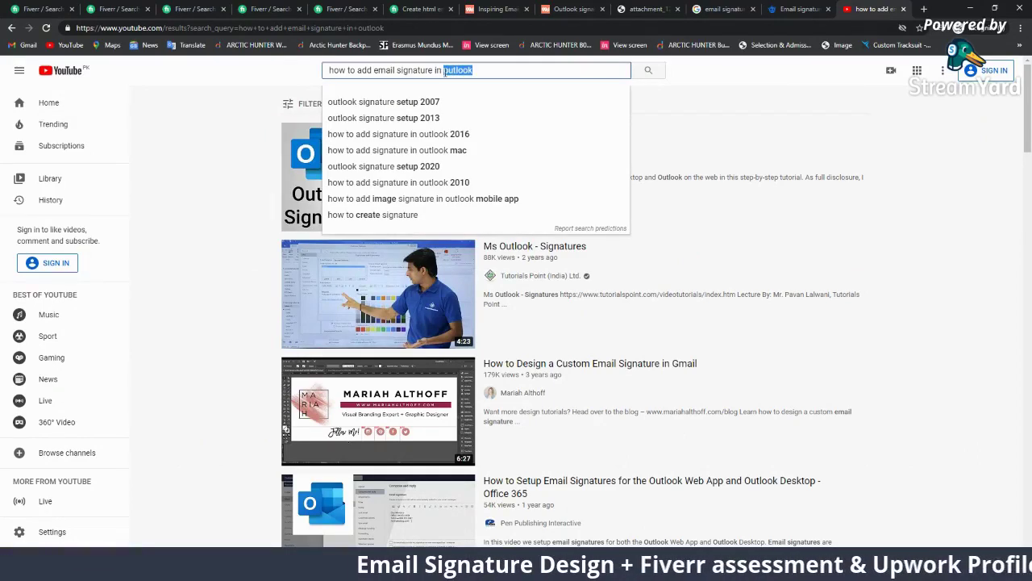
{"action": "type", "text": "web mai"}
{"action": "key", "text": "Return"}
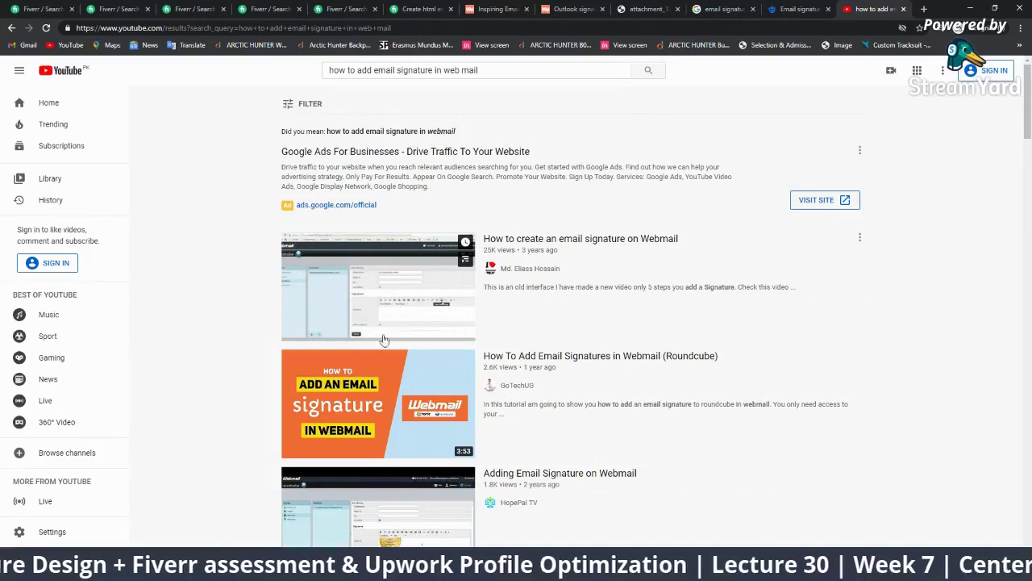
{"action": "mouse_move", "coordinate": [378, 403]}
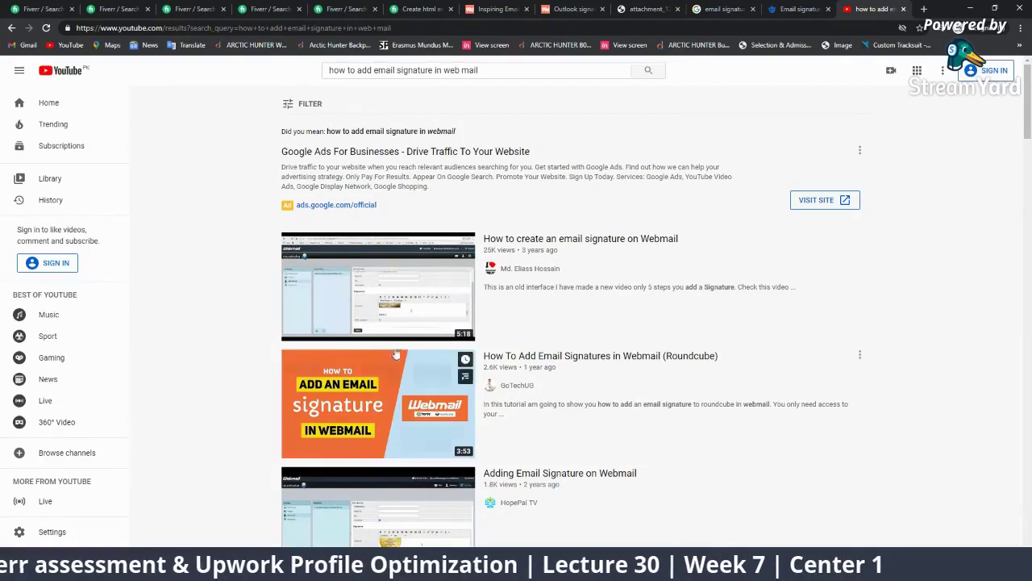
{"action": "left_click", "coordinate": [477, 70]}
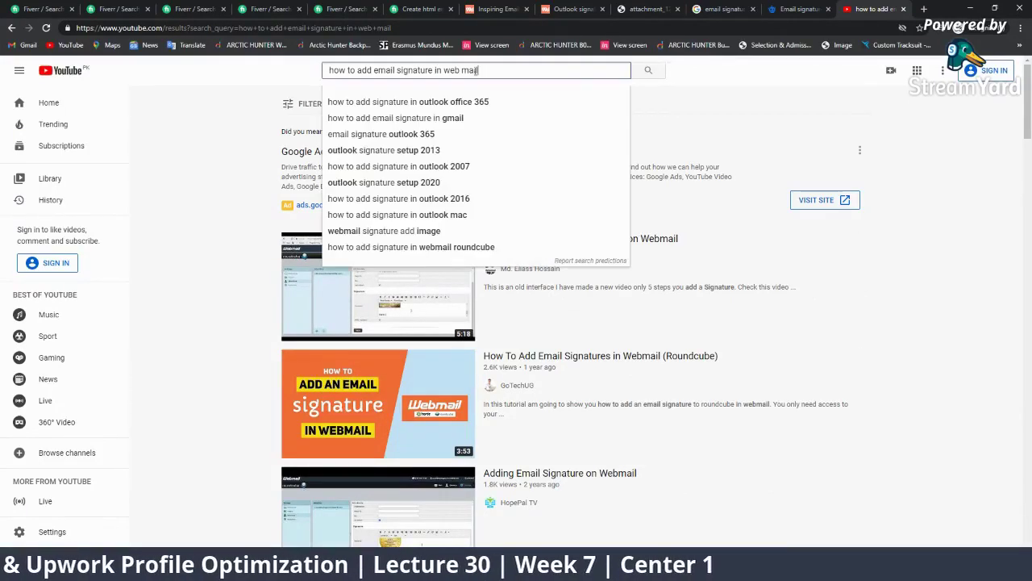
{"action": "left_click_drag", "start_coordinate": [479, 70], "coordinate": [436, 70]}
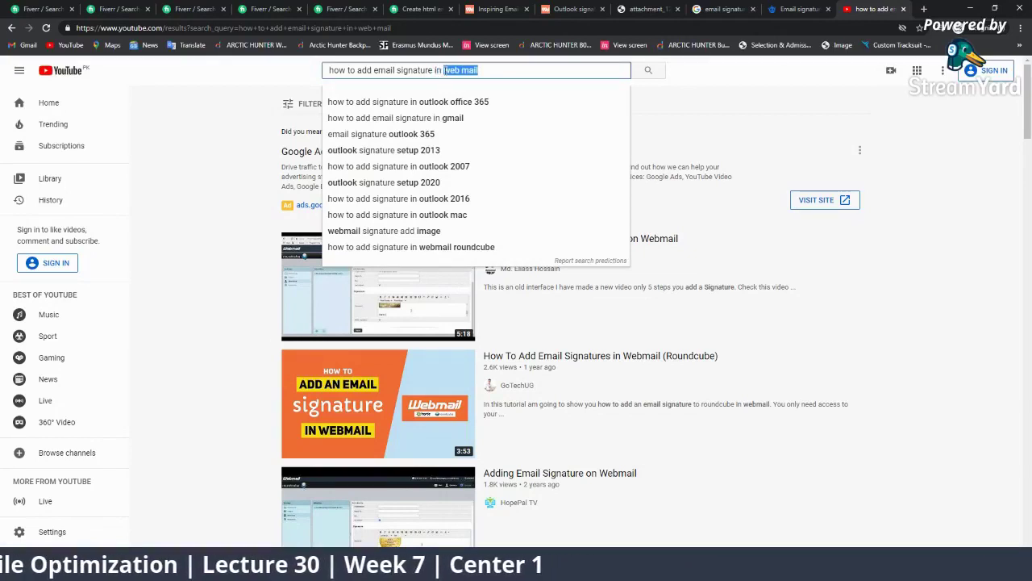
{"action": "type", "text": "mac ma"}
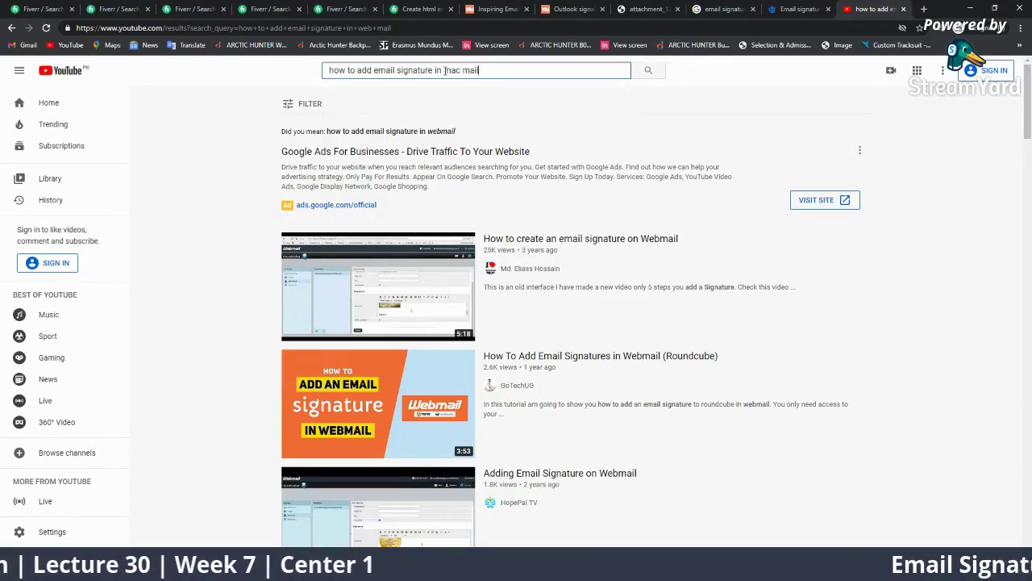
{"action": "key", "text": "Return"}
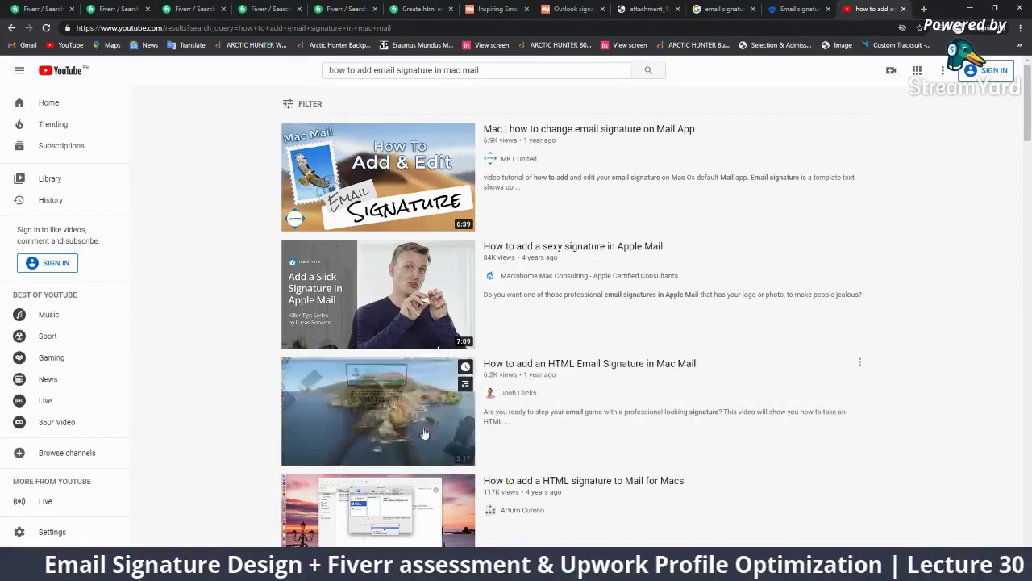
{"action": "scroll", "coordinate": [516, 430], "scroll_direction": "down", "scroll_amount": 3}
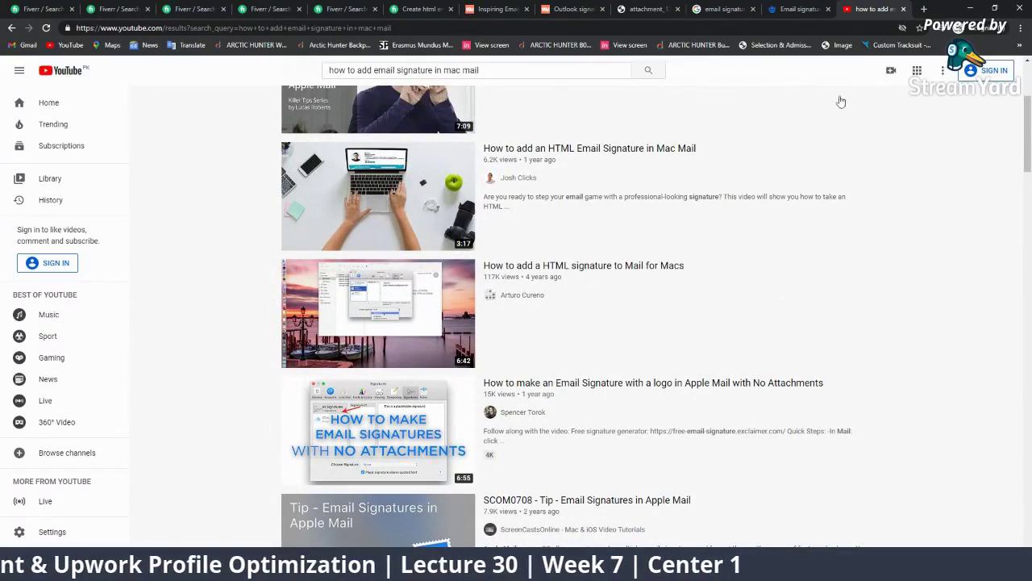
{"action": "scroll", "coordinate": [637, 250], "scroll_direction": "up", "scroll_amount": 3}
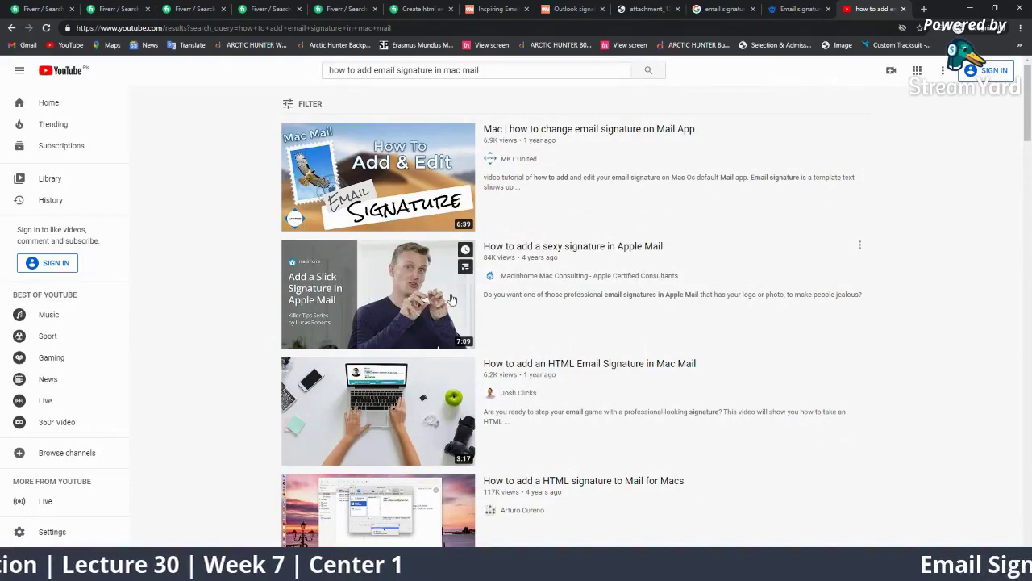
{"action": "mouse_move", "coordinate": [379, 294]}
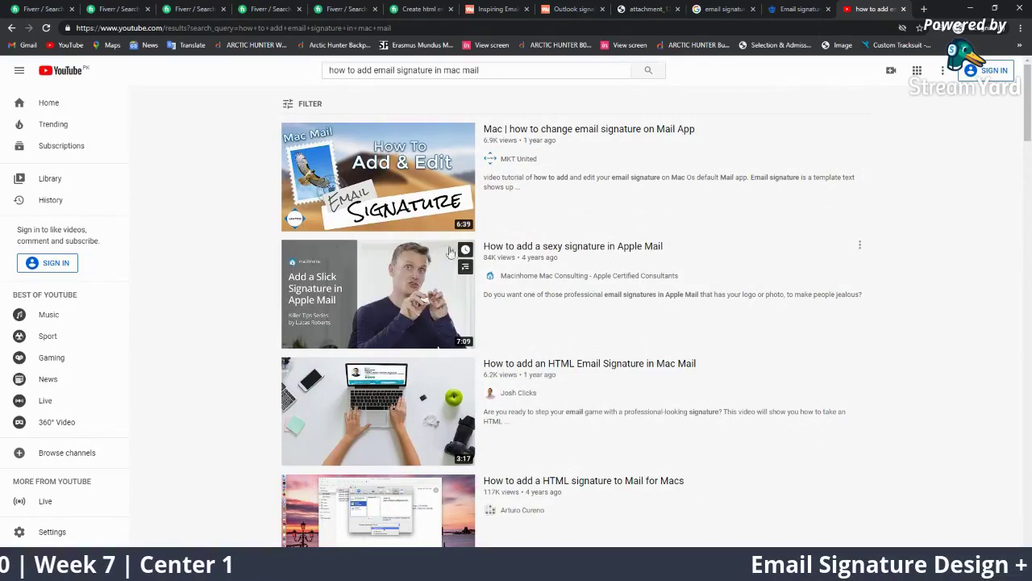
Step: Return to the Fiverr outlook signature results and highlight the 366 services found
{"action": "left_click", "coordinate": [801, 9]}
{"action": "left_click", "coordinate": [347, 8]}
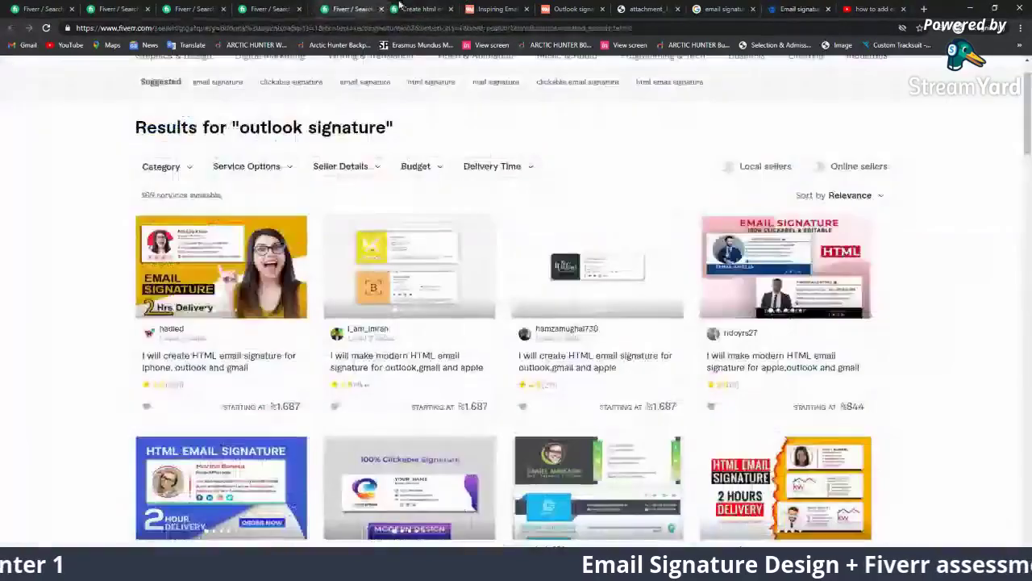
{"action": "left_click", "coordinate": [419, 8]}
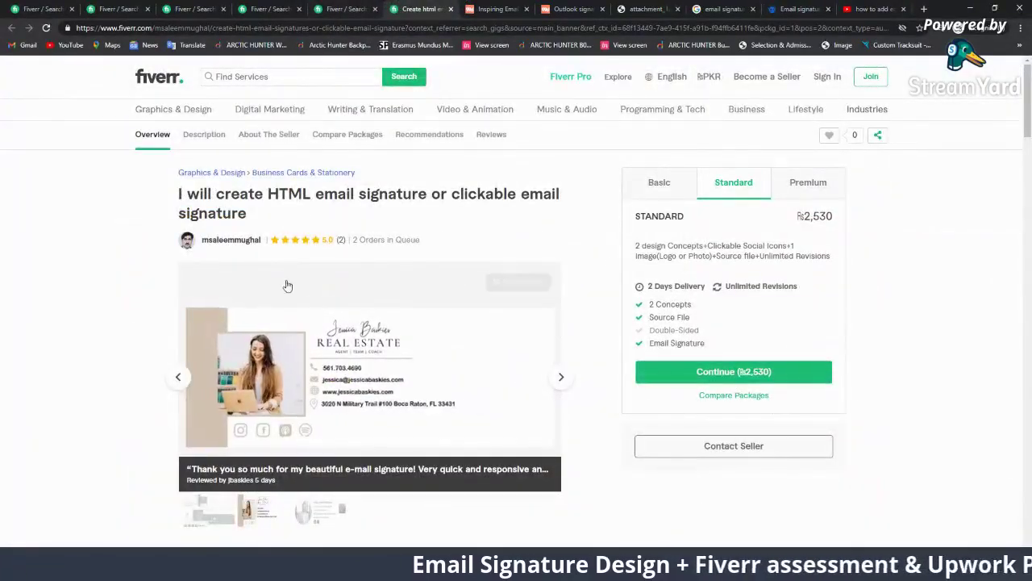
{"action": "left_click", "coordinate": [363, 8]}
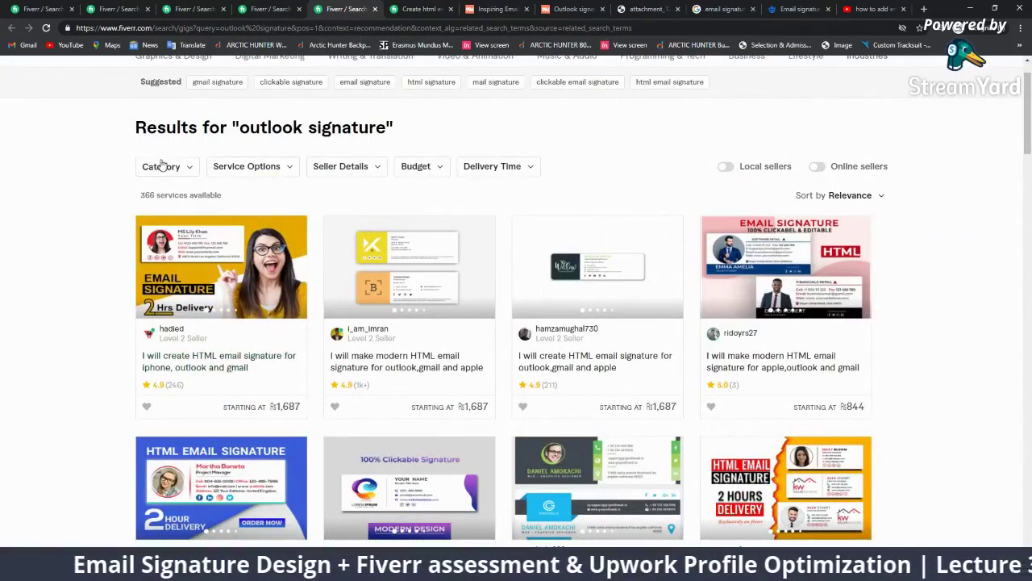
{"action": "left_click_drag", "start_coordinate": [238, 202], "coordinate": [145, 196]}
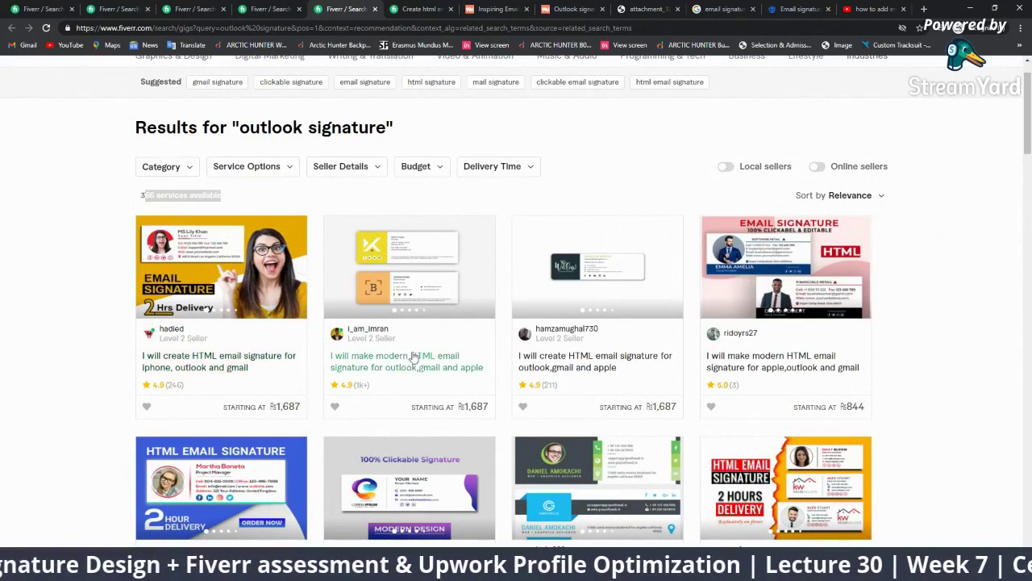
Step: Scroll through the outlook signature gigs, then bring up the 3,718 clickable email signature results
{"action": "scroll", "coordinate": [409, 282], "scroll_direction": "down", "scroll_amount": 3}
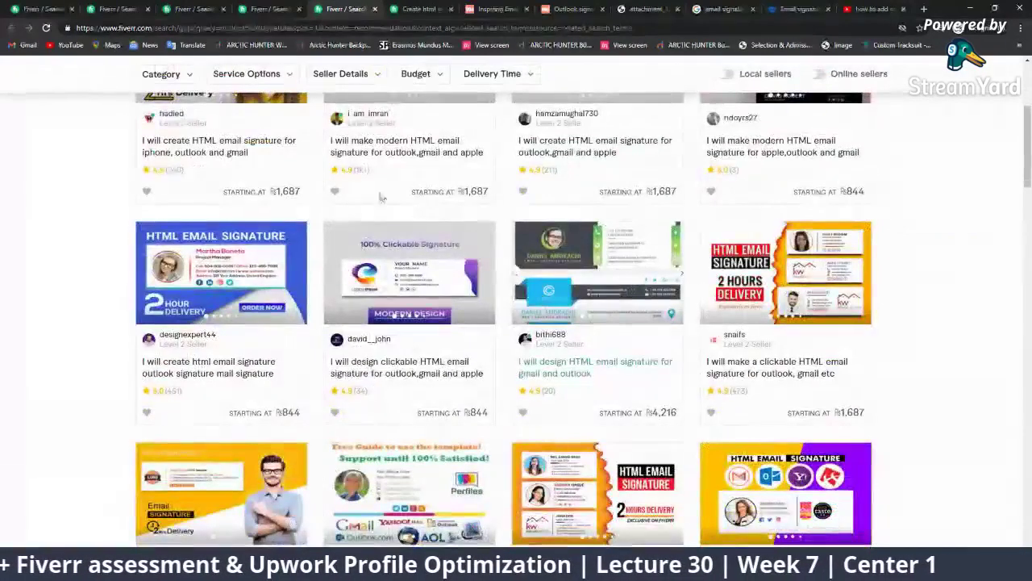
{"action": "scroll", "coordinate": [216, 278], "scroll_direction": "up", "scroll_amount": 2}
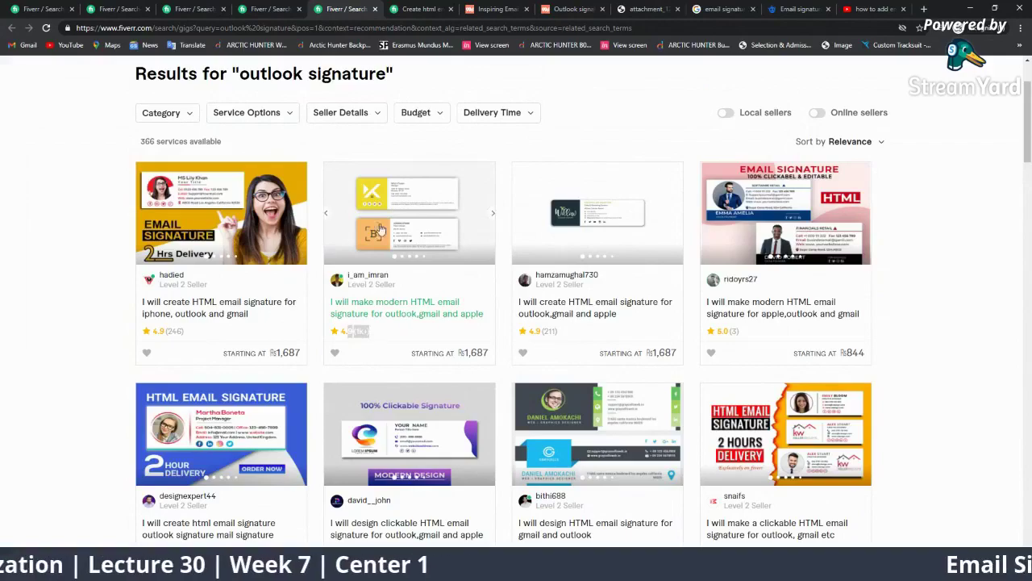
{"action": "scroll", "coordinate": [484, 242], "scroll_direction": "down", "scroll_amount": 2}
{"action": "scroll", "coordinate": [669, 248], "scroll_direction": "down", "scroll_amount": 1}
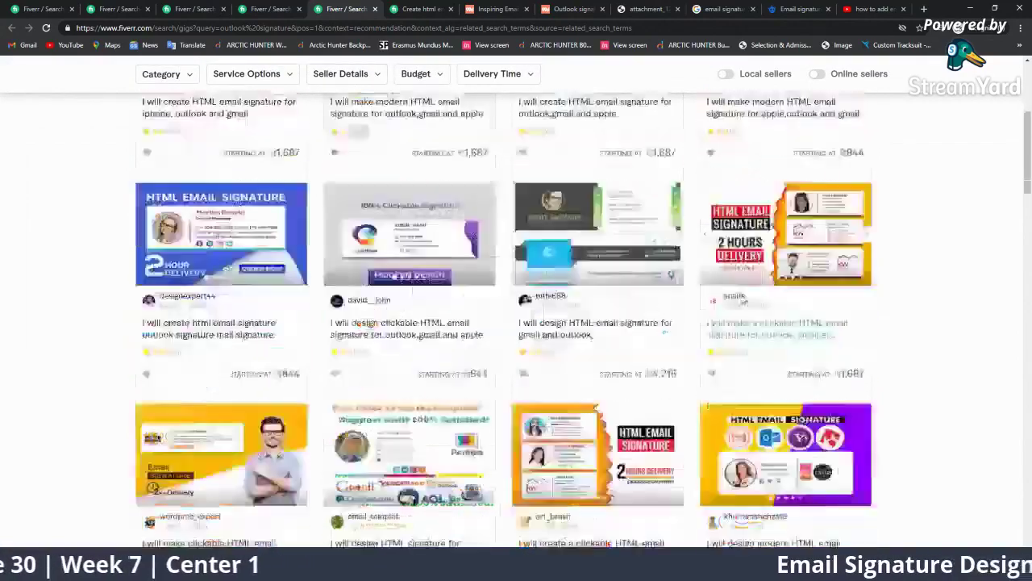
{"action": "scroll", "coordinate": [669, 247], "scroll_direction": "down", "scroll_amount": 2}
{"action": "scroll", "coordinate": [291, 403], "scroll_direction": "down", "scroll_amount": 2}
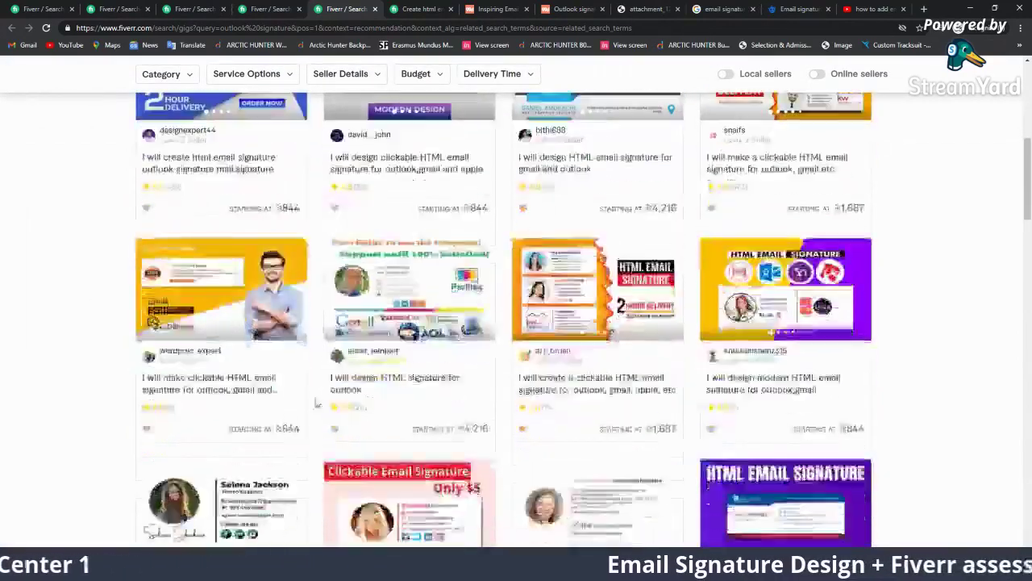
{"action": "scroll", "coordinate": [363, 403], "scroll_direction": "down", "scroll_amount": 3}
{"action": "scroll", "coordinate": [483, 405], "scroll_direction": "down", "scroll_amount": 4}
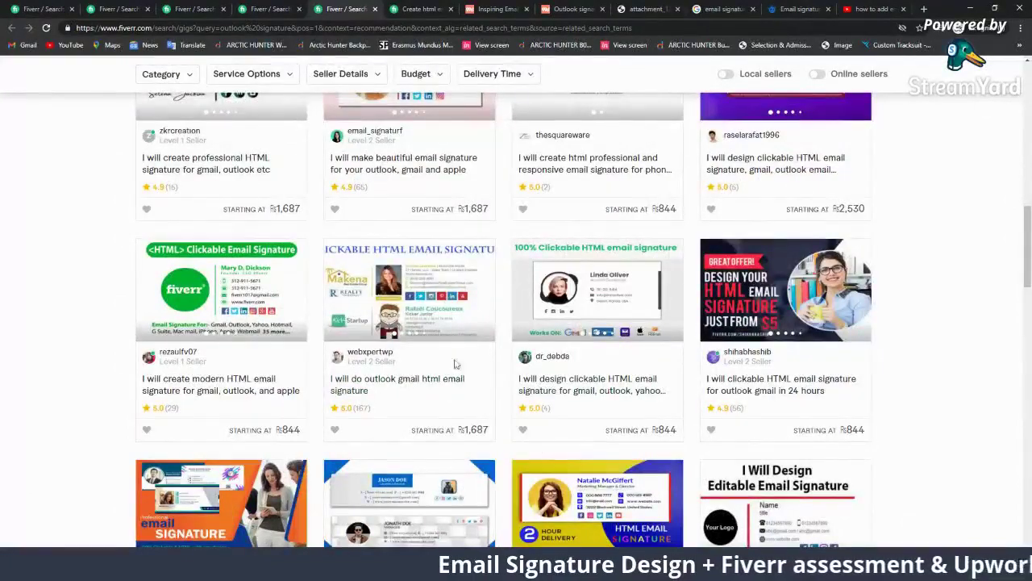
{"action": "scroll", "coordinate": [736, 411], "scroll_direction": "down", "scroll_amount": 2}
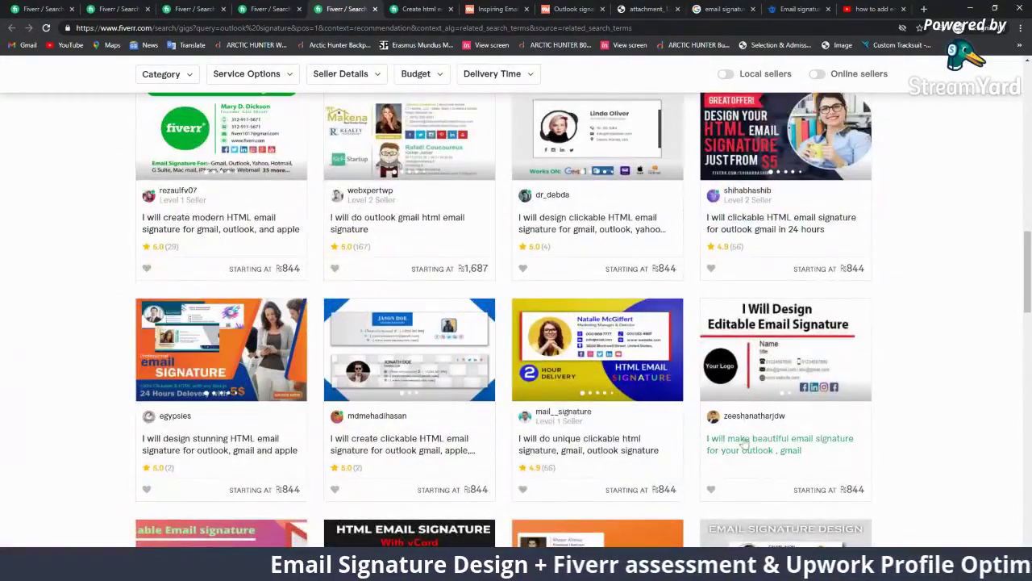
{"action": "scroll", "coordinate": [744, 443], "scroll_direction": "down", "scroll_amount": 3}
{"action": "scroll", "coordinate": [743, 443], "scroll_direction": "down", "scroll_amount": 3}
{"action": "scroll", "coordinate": [744, 443], "scroll_direction": "down", "scroll_amount": 2}
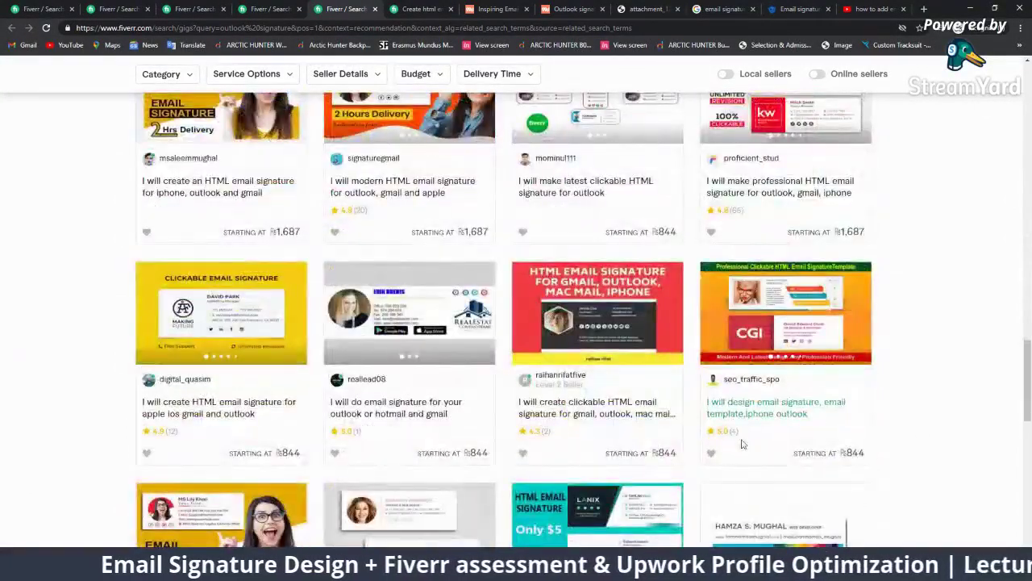
{"action": "scroll", "coordinate": [743, 444], "scroll_direction": "down", "scroll_amount": 4}
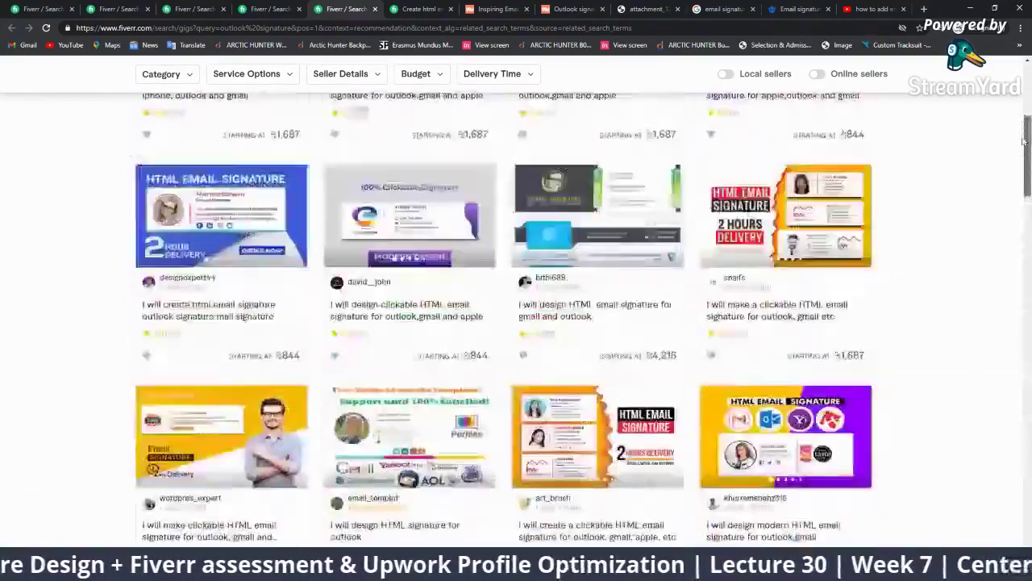
{"action": "left_click_drag", "start_coordinate": [1027, 425], "coordinate": [1027, 89]}
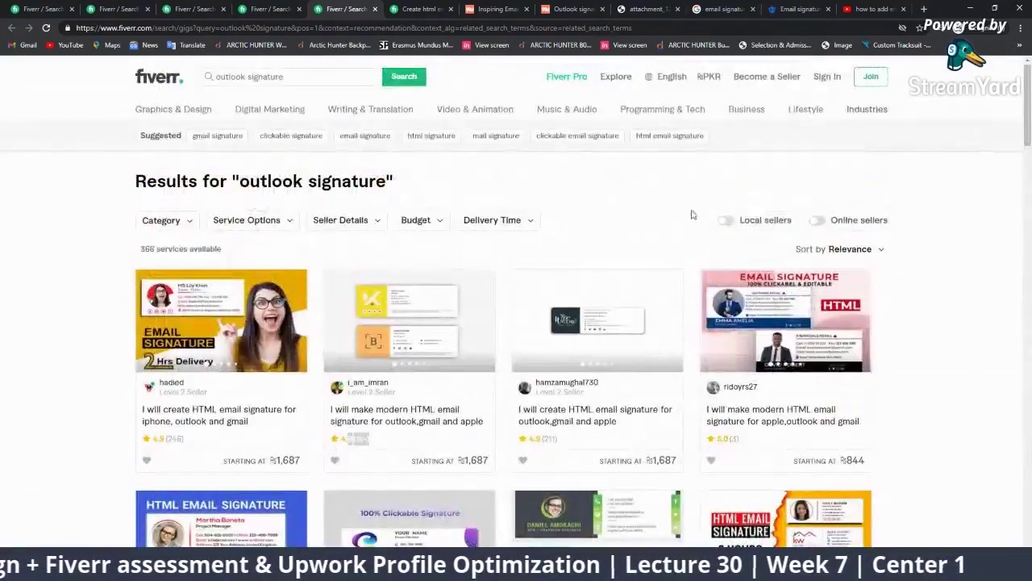
{"action": "left_click", "coordinate": [262, 8]}
{"action": "left_click", "coordinate": [40, 8]}
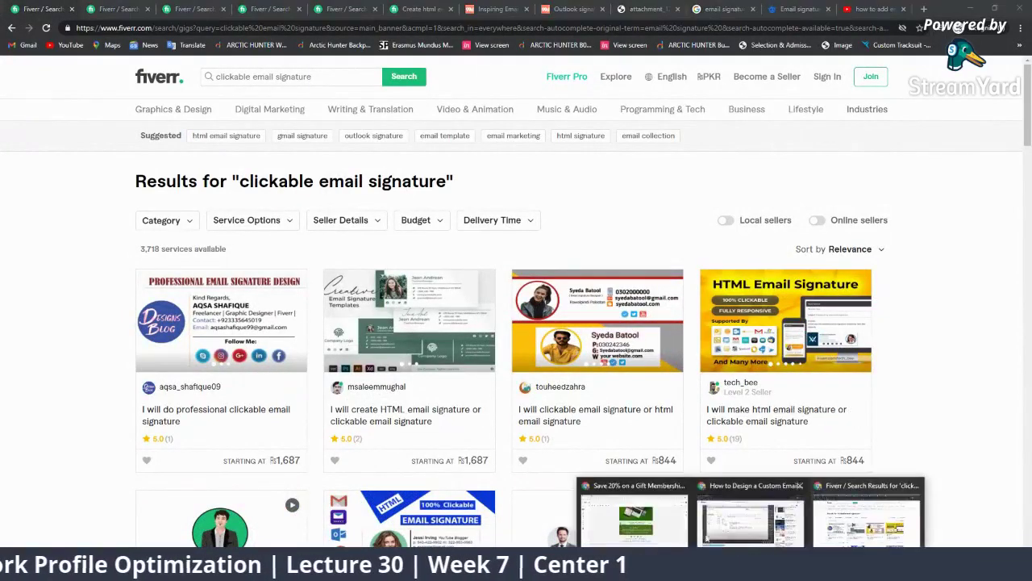
Step: Show a viewer's HTML-versus-clickable signature comment on the StreamYard broadcast, then hide it
{"action": "left_click", "coordinate": [637, 504]}
{"action": "left_click", "coordinate": [32, 9]}
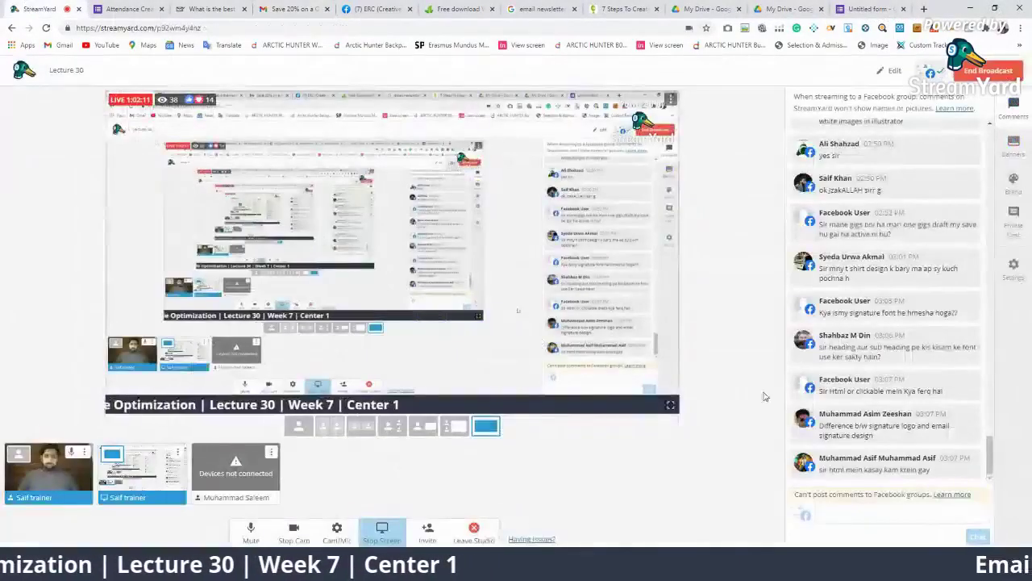
{"action": "left_click", "coordinate": [877, 236]}
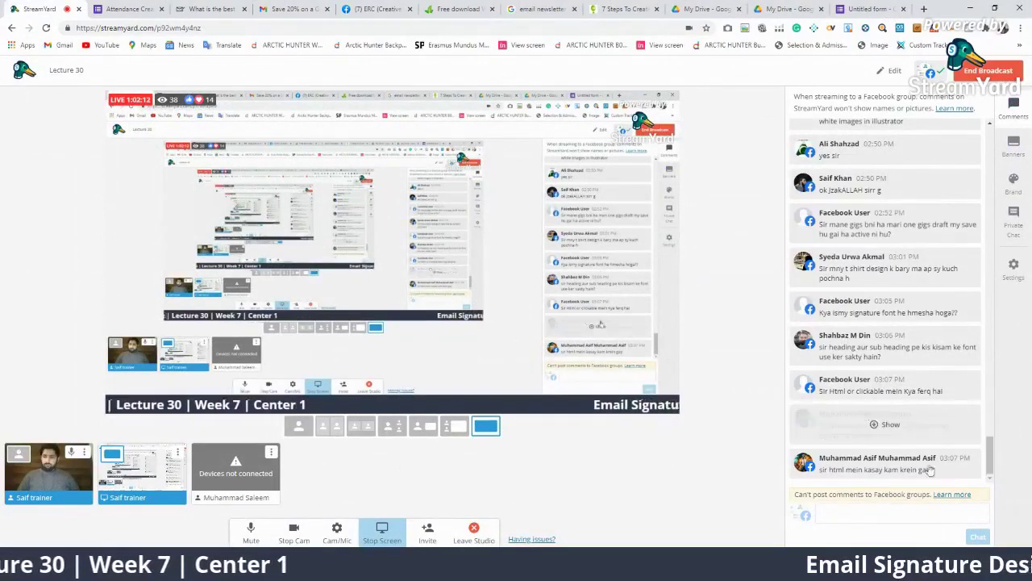
{"action": "mouse_move", "coordinate": [887, 463]}
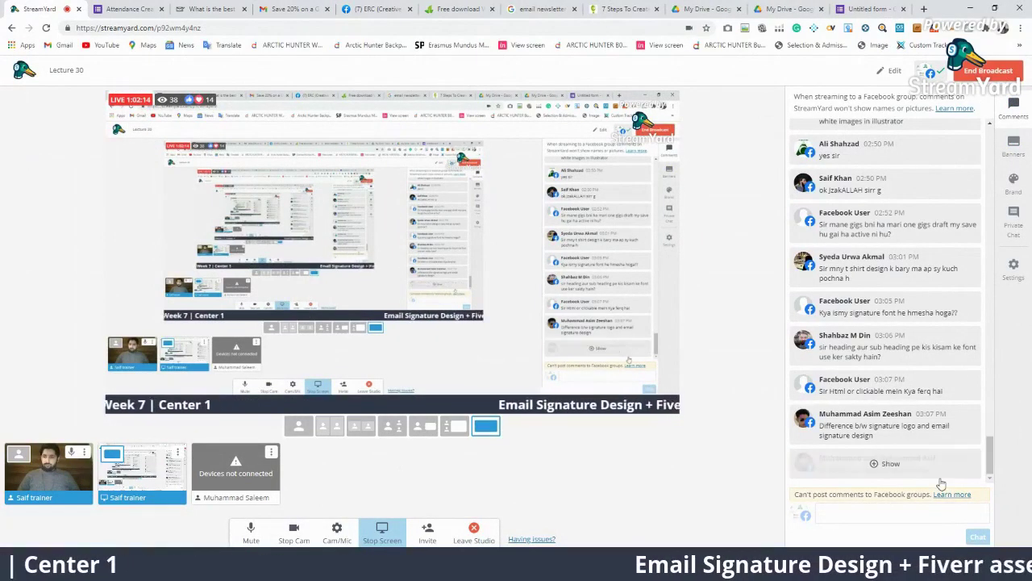
{"action": "left_click", "coordinate": [935, 476]}
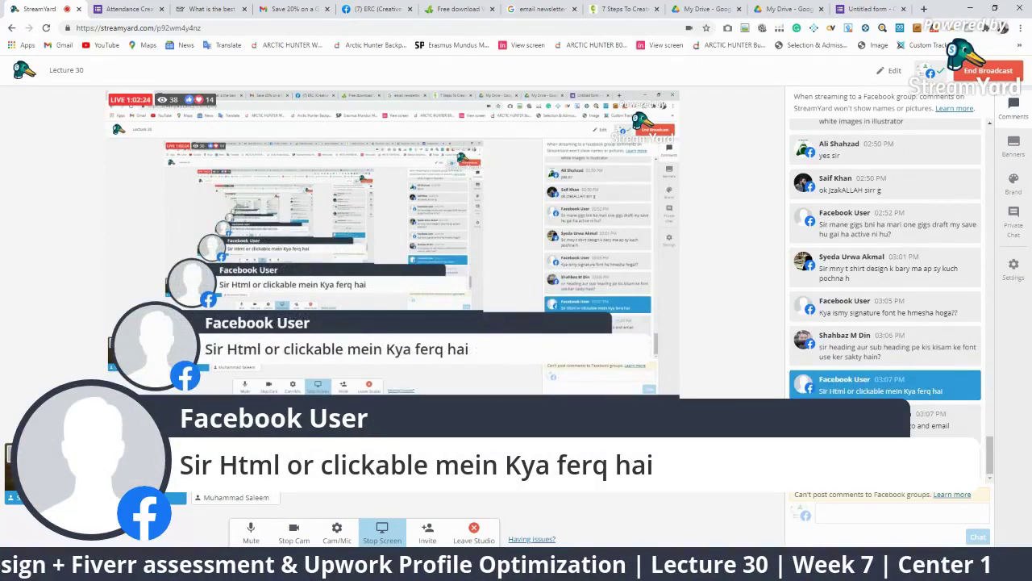
{"action": "left_click", "coordinate": [885, 384]}
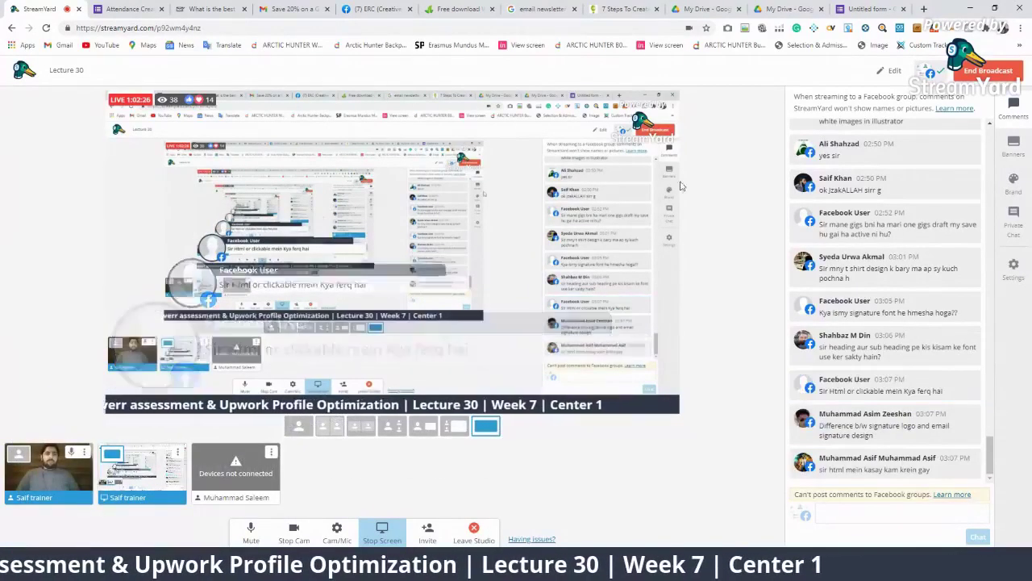
{"action": "left_click", "coordinate": [540, 9]}
Step: Check the ERC group's live post comments, glance at Google Images, and return to StreamYard
{"action": "left_click", "coordinate": [367, 8]}
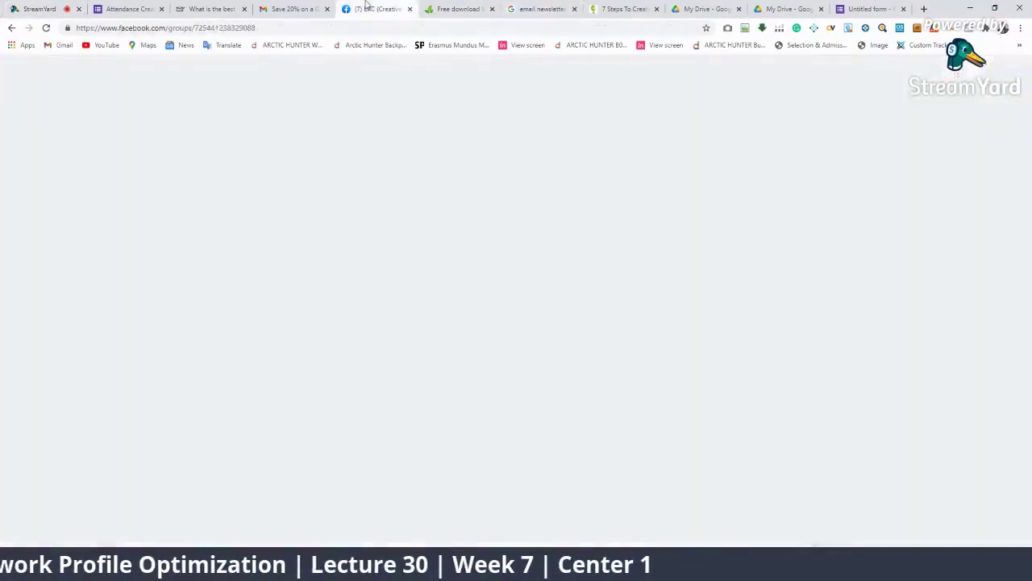
{"action": "left_click", "coordinate": [305, 7]}
{"action": "left_click", "coordinate": [367, 8]}
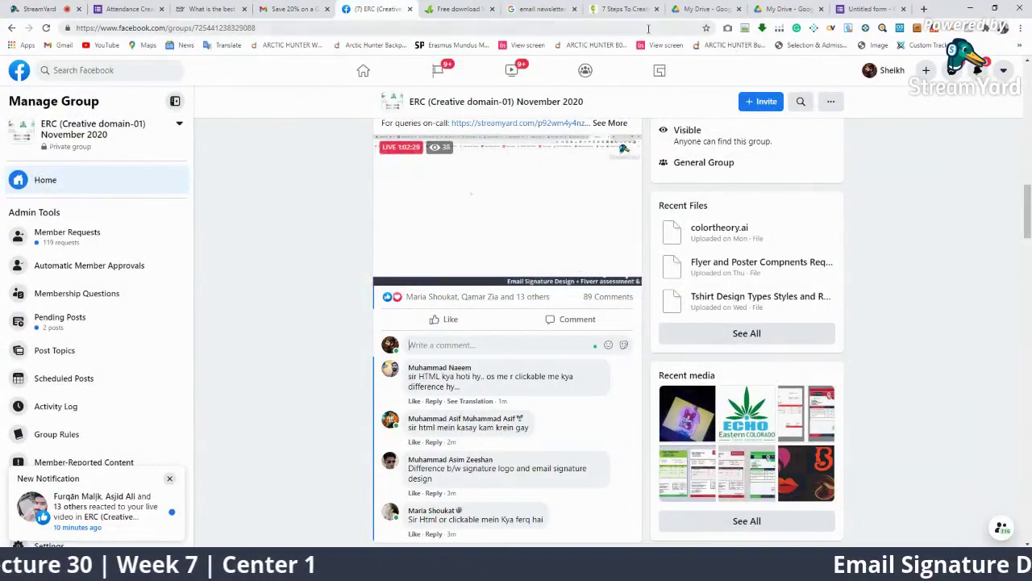
{"action": "left_click", "coordinate": [623, 9]}
{"action": "left_click", "coordinate": [534, 7]}
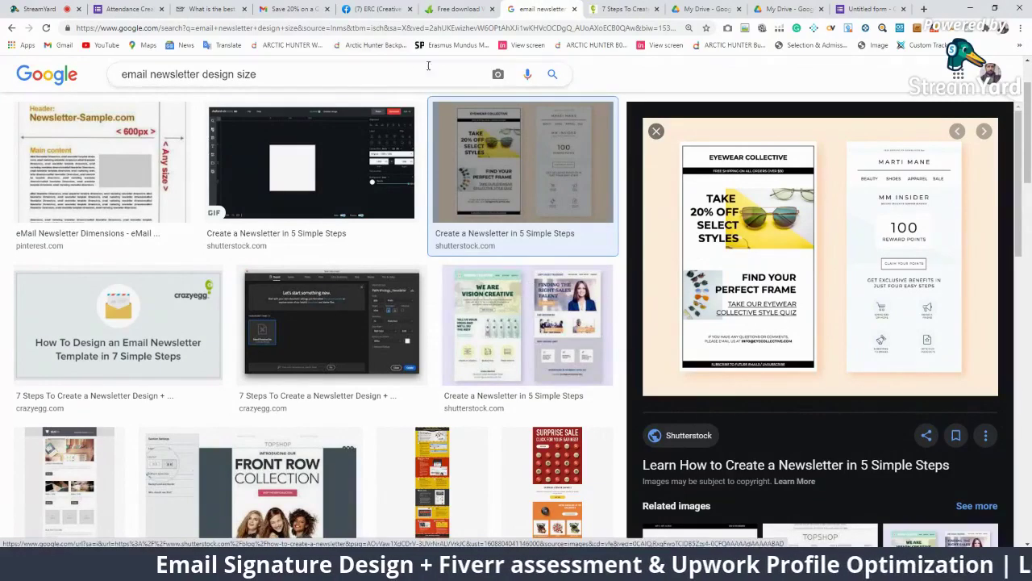
{"action": "left_click", "coordinate": [376, 9]}
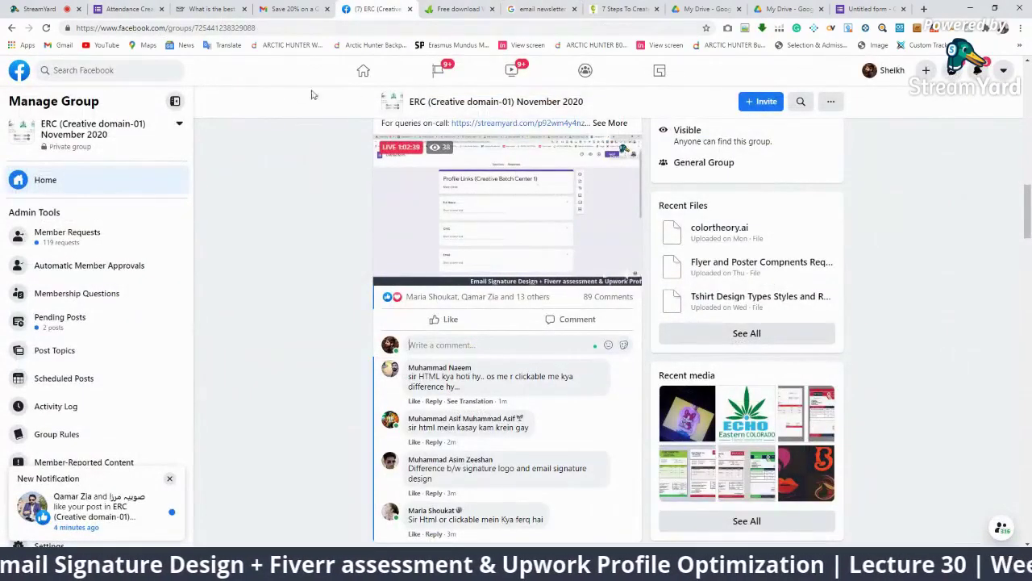
{"action": "left_click", "coordinate": [287, 9]}
{"action": "left_click", "coordinate": [38, 9]}
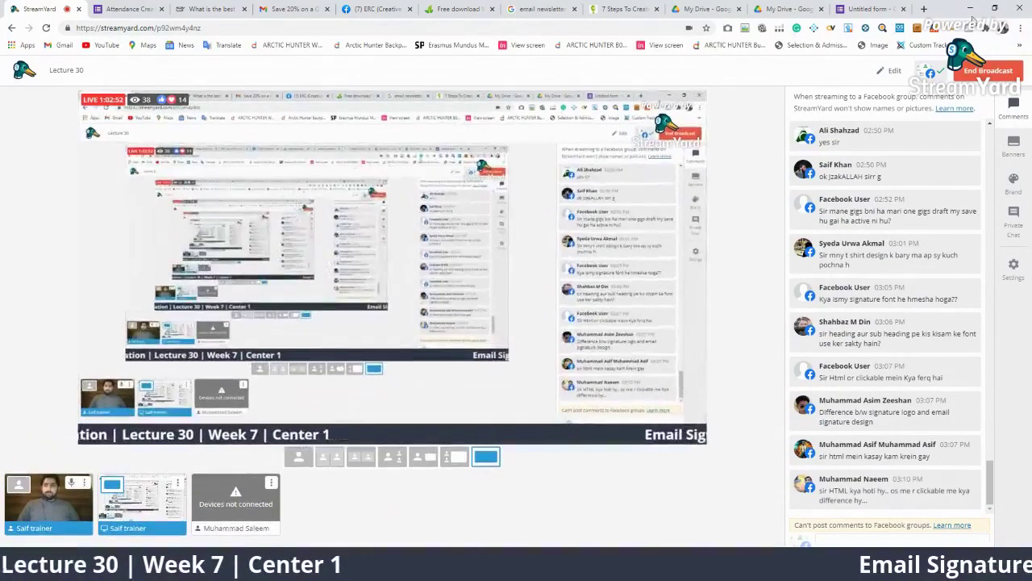
Step: Open a new incognito window and go to upwork.com
{"action": "left_click", "coordinate": [1020, 27]}
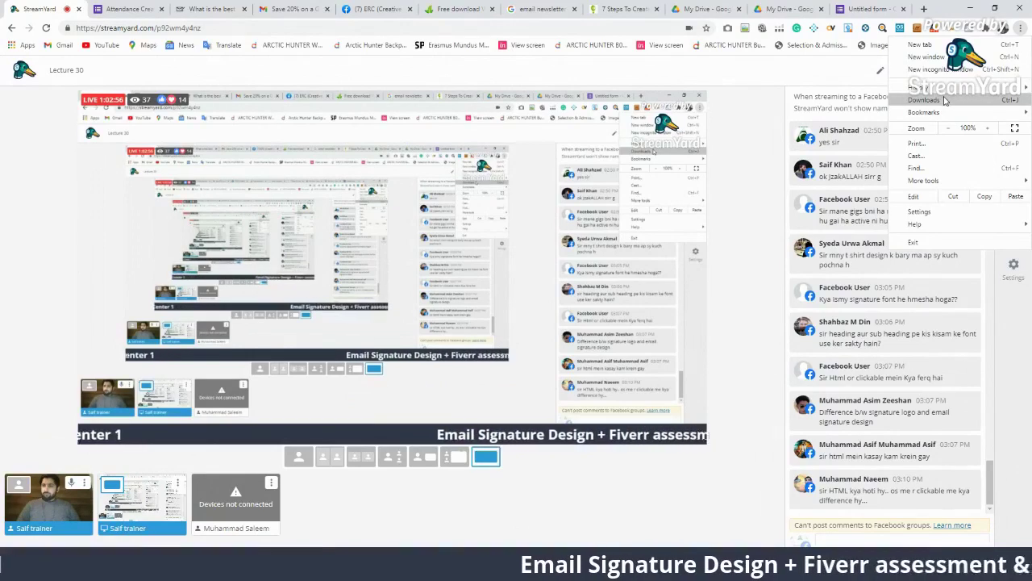
{"action": "left_click", "coordinate": [944, 71]}
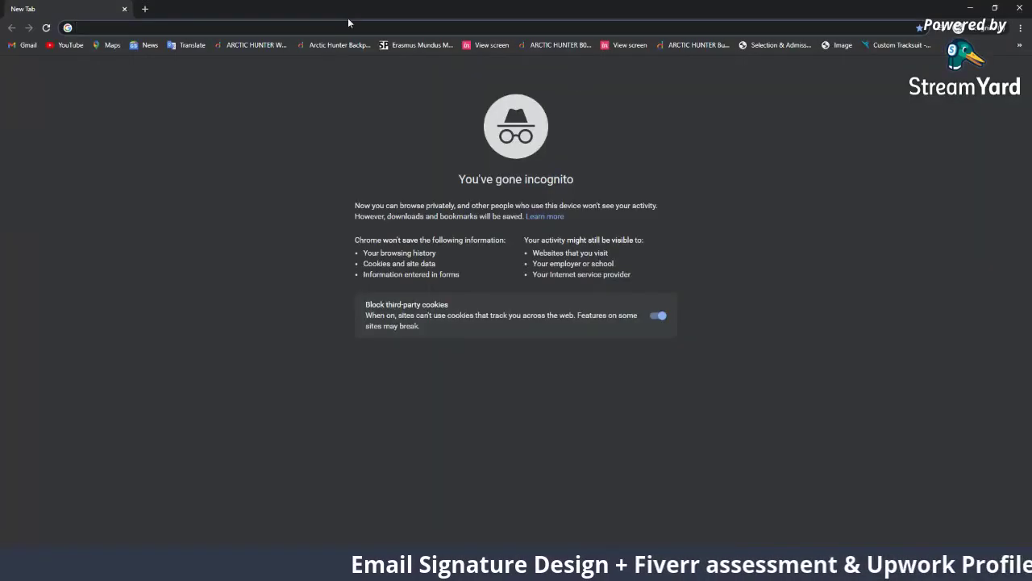
{"action": "type", "text": "up"}
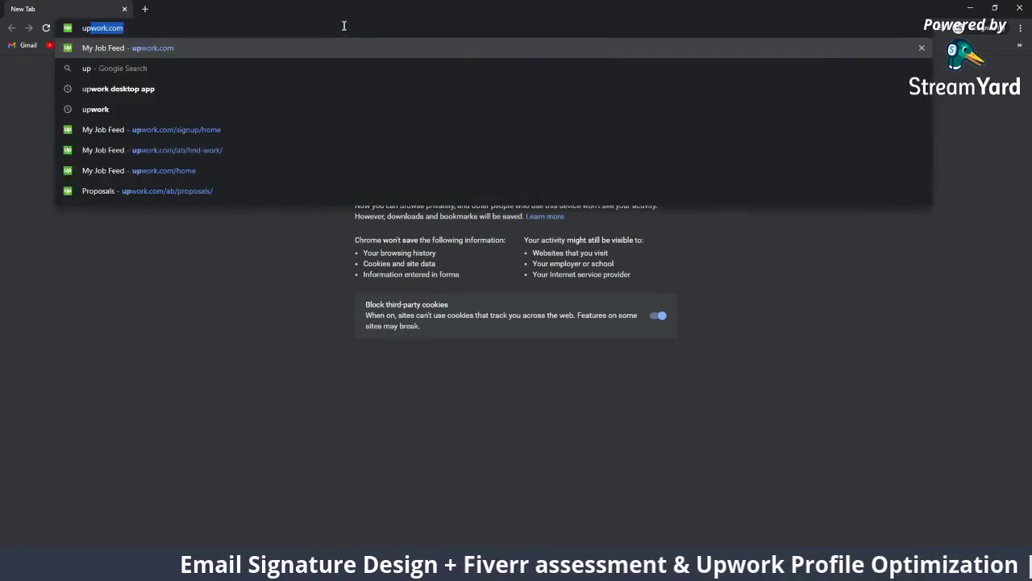
{"action": "type", "text": "work"}
{"action": "key", "text": "Return"}
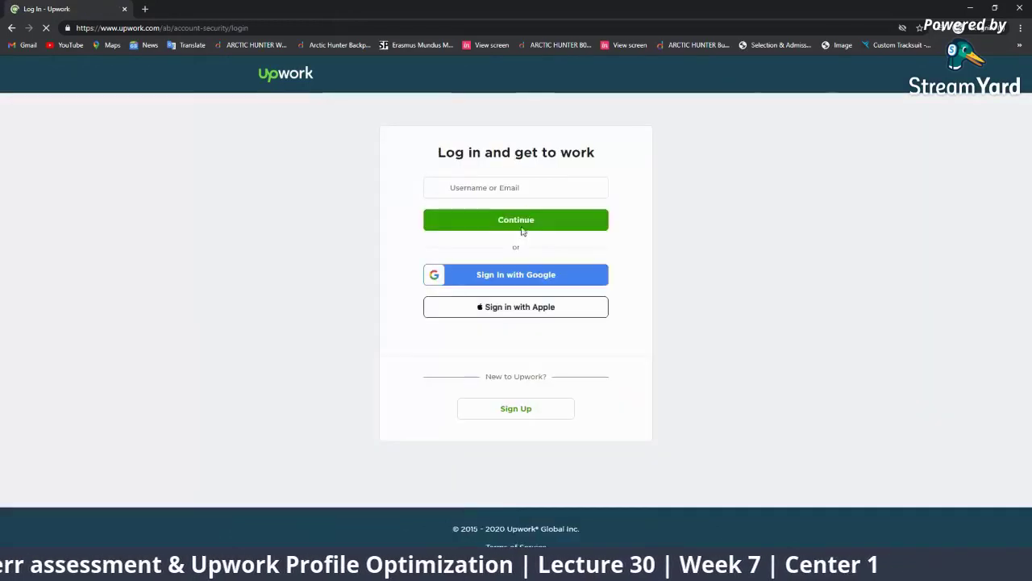
Step: Log in to Upwork with the account email and password
{"action": "left_click", "coordinate": [521, 187]}
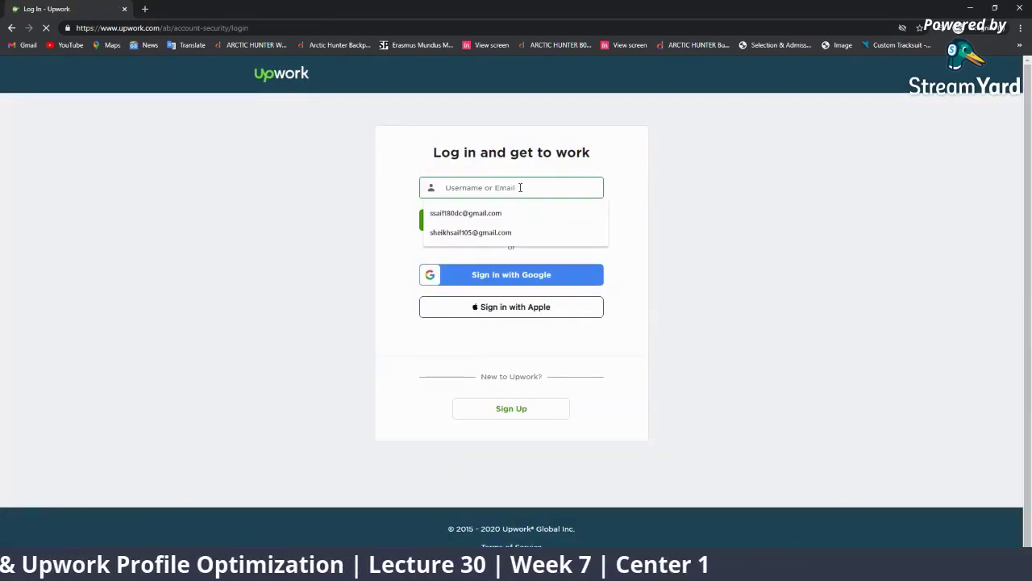
{"action": "type", "text": "hhpm"}
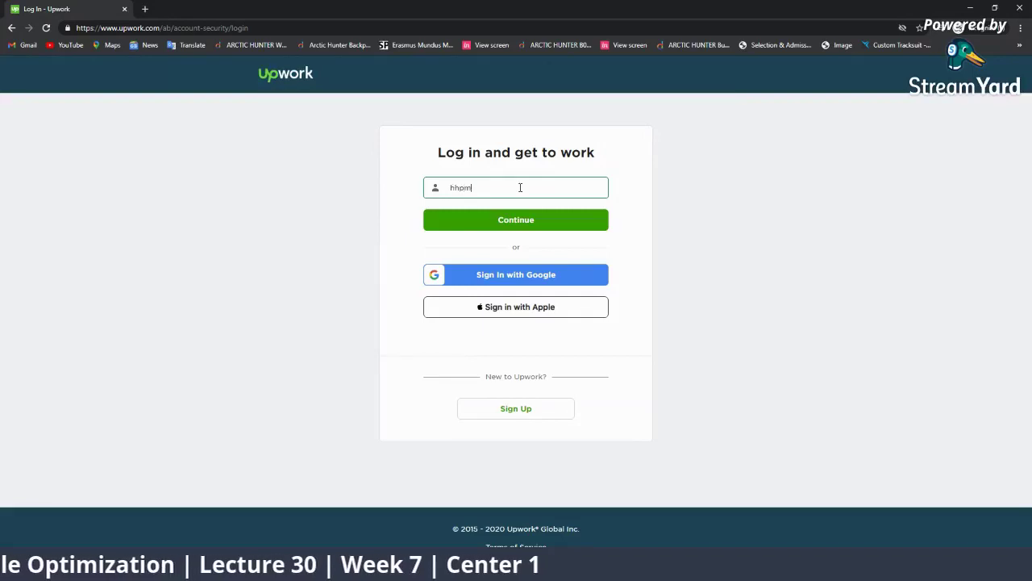
{"action": "key", "text": "BackSpace"}
{"action": "type", "text": "o"}
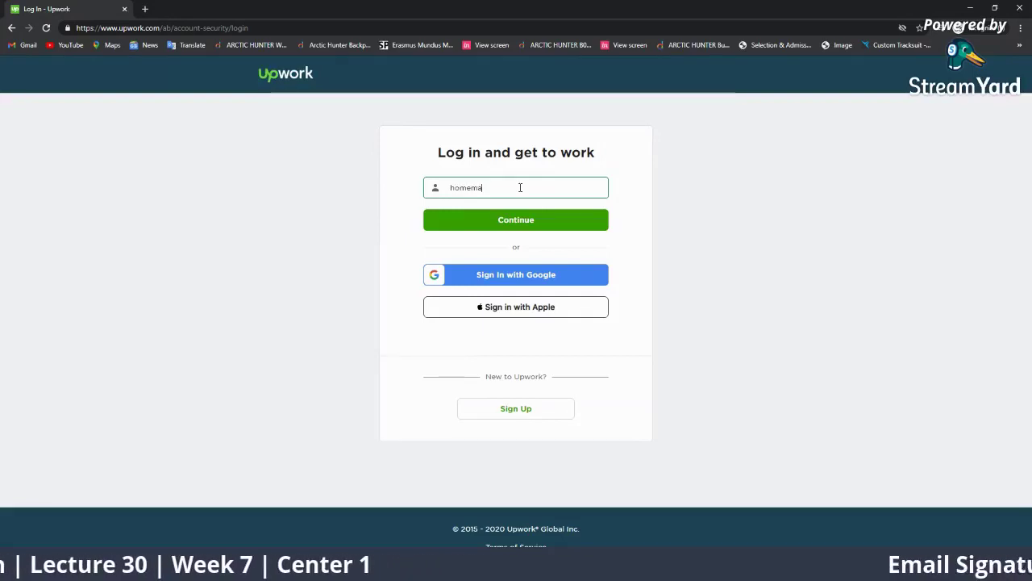
{"action": "type", "text": "na"}
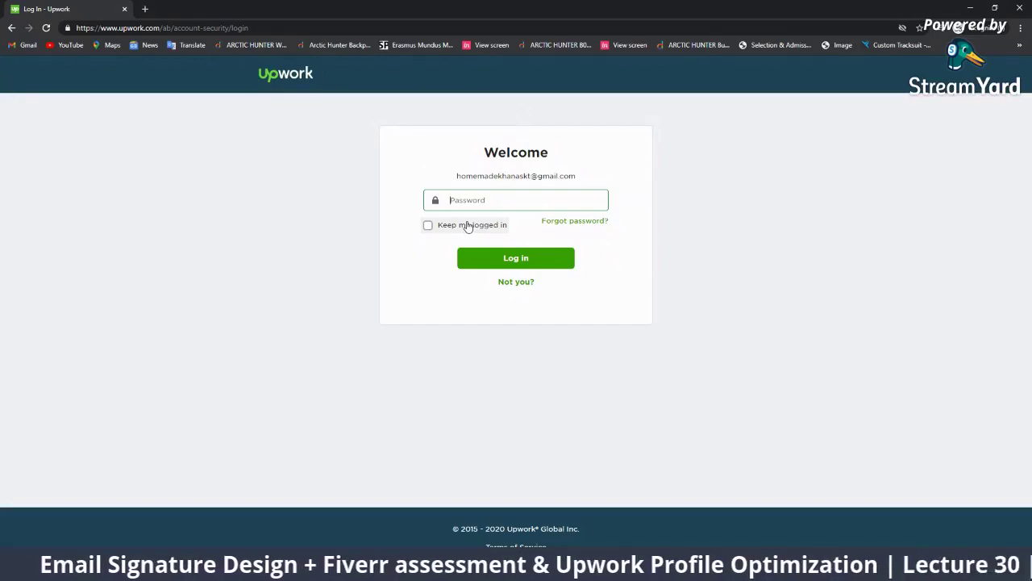
{"action": "type", "text": "abxxxx"}
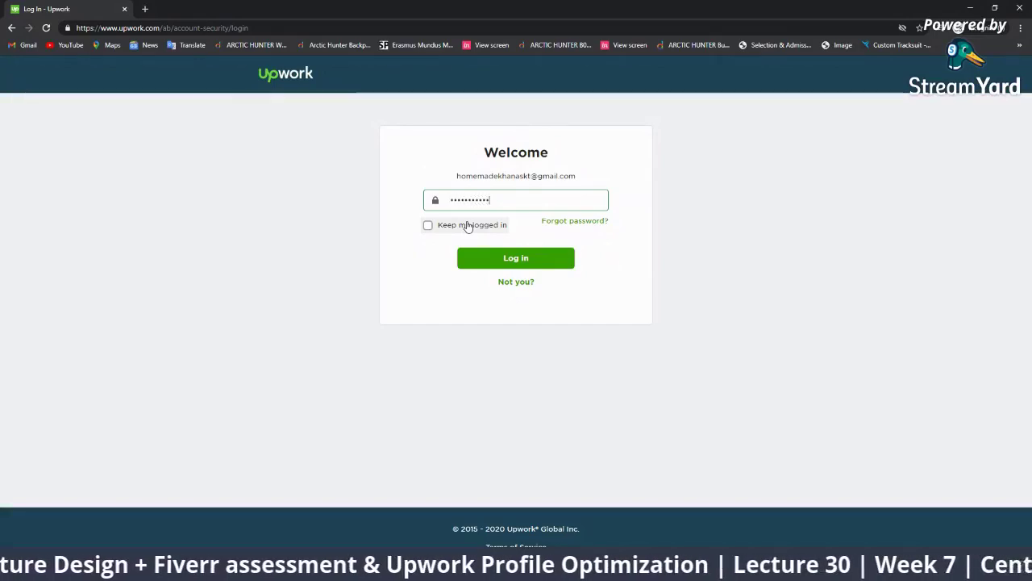
{"action": "type", "text": "xxx"}
{"action": "key", "text": "Return"}
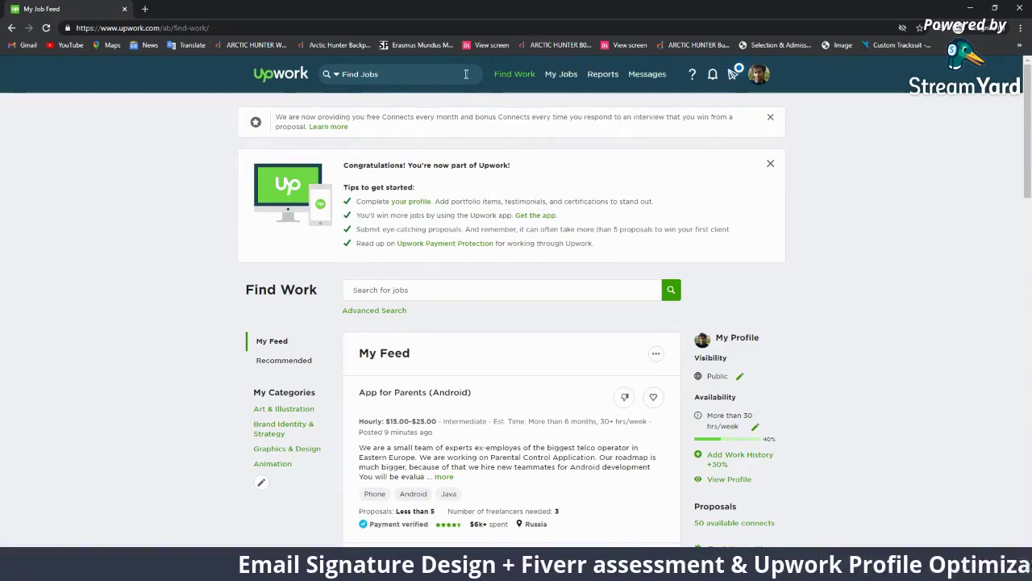
Step: Close the Congratulations tips card, visit Messages, and open the avatar menu for the profile
{"action": "left_click", "coordinate": [770, 165]}
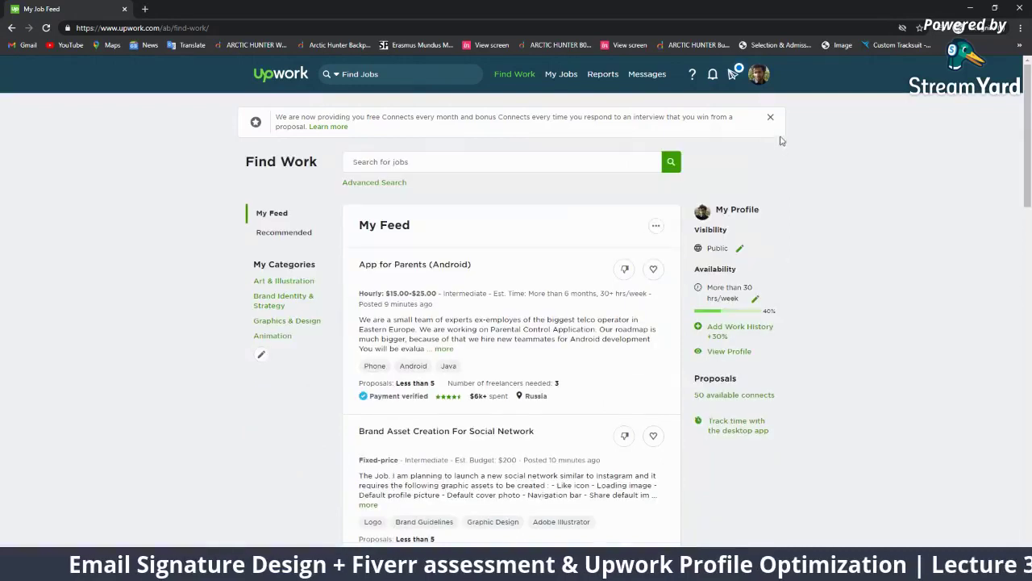
{"action": "left_click", "coordinate": [651, 75]}
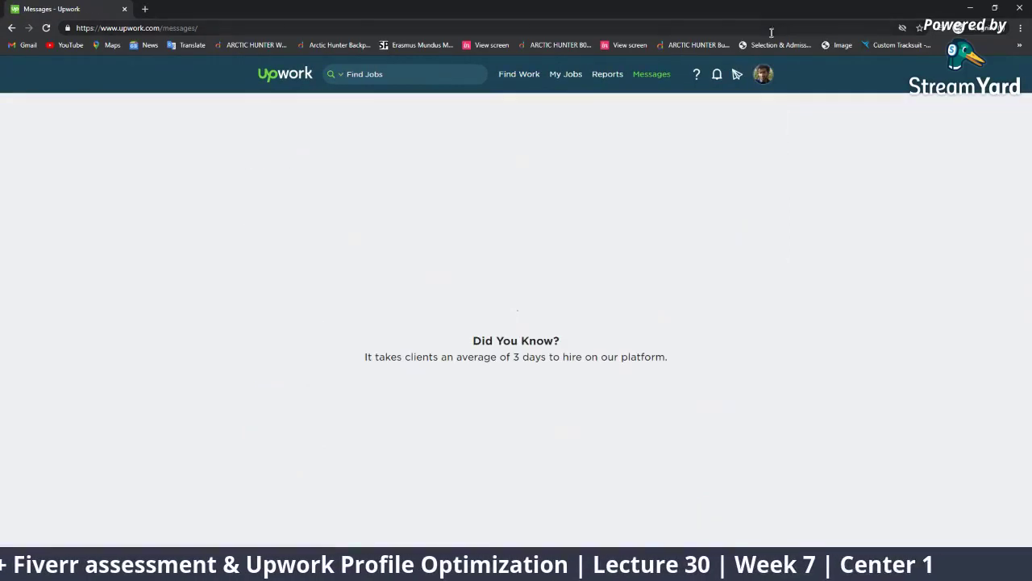
{"action": "left_click", "coordinate": [762, 77]}
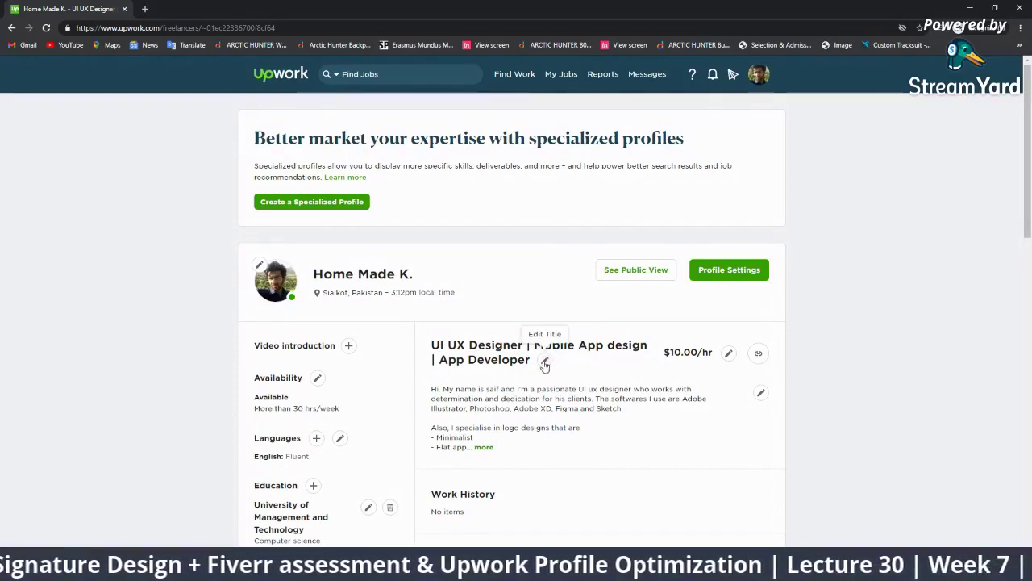
Step: Review the 'UI UX Designer | Mobile App design | App Developer' profile, scrolling through it
{"action": "left_click_drag", "start_coordinate": [534, 360], "coordinate": [409, 363]}
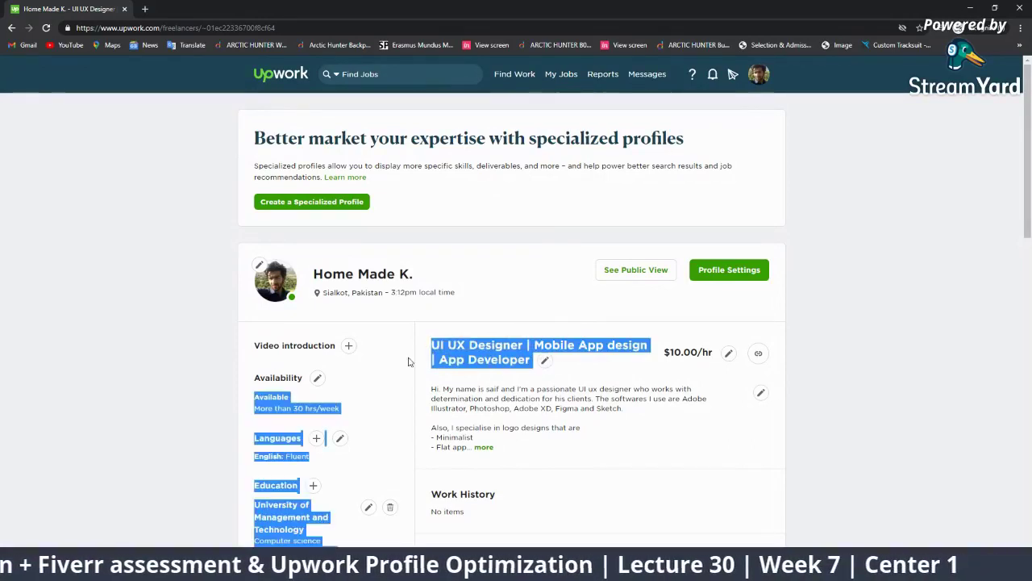
{"action": "left_click", "coordinate": [469, 347]}
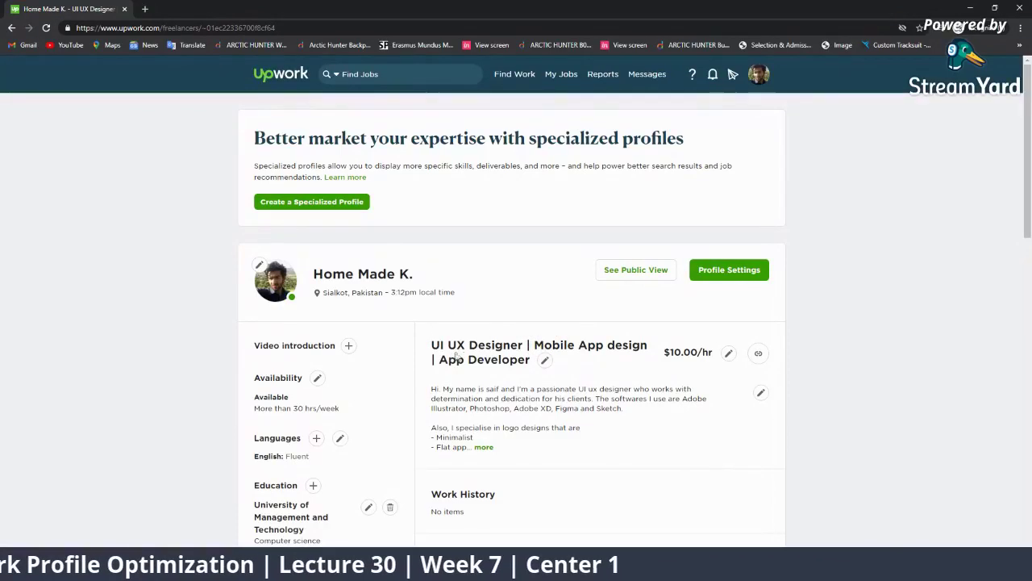
{"action": "scroll", "coordinate": [458, 355], "scroll_direction": "down", "scroll_amount": 3}
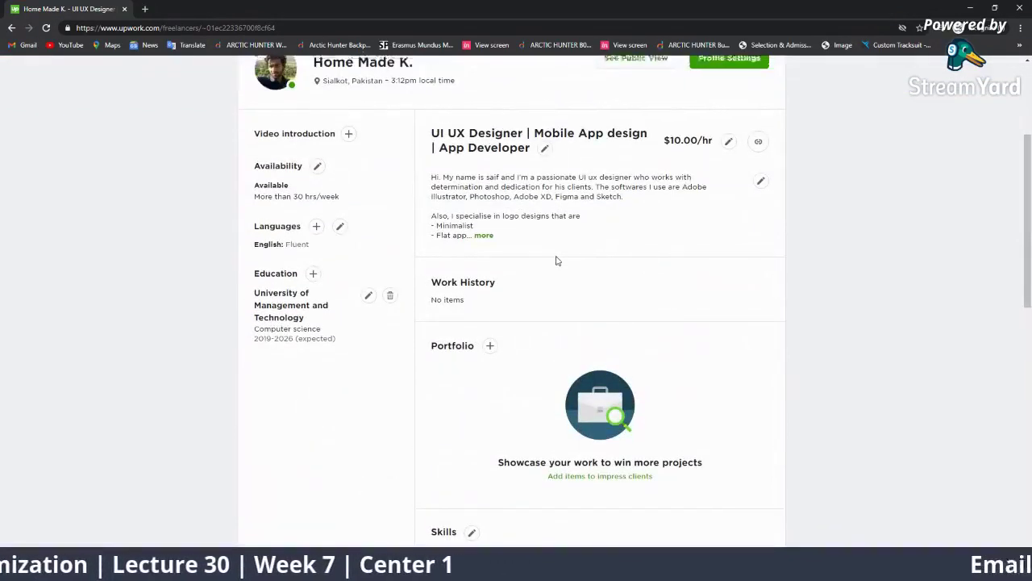
{"action": "scroll", "coordinate": [555, 260], "scroll_direction": "up", "scroll_amount": 2}
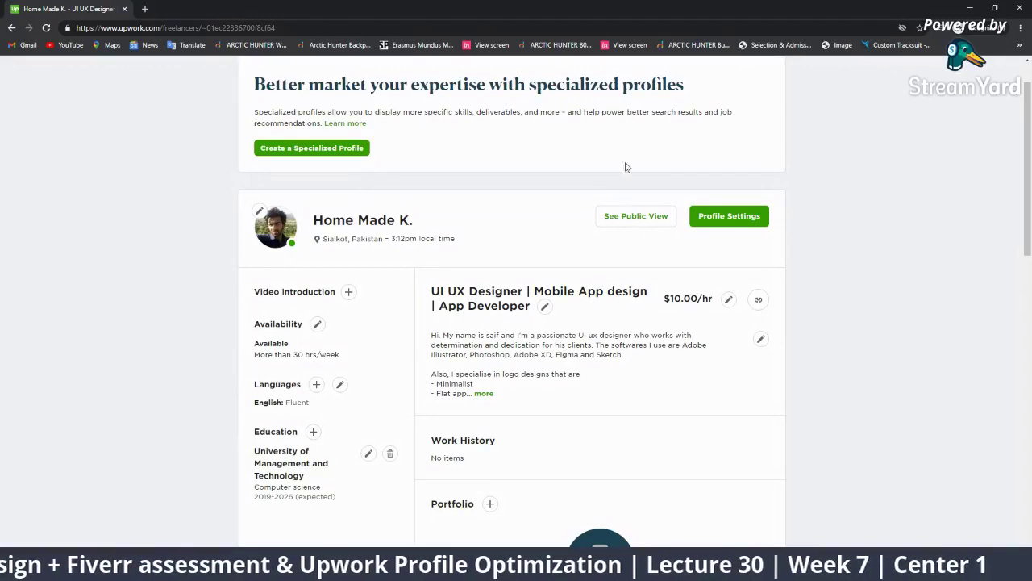
{"action": "scroll", "coordinate": [627, 167], "scroll_direction": "up", "scroll_amount": 1}
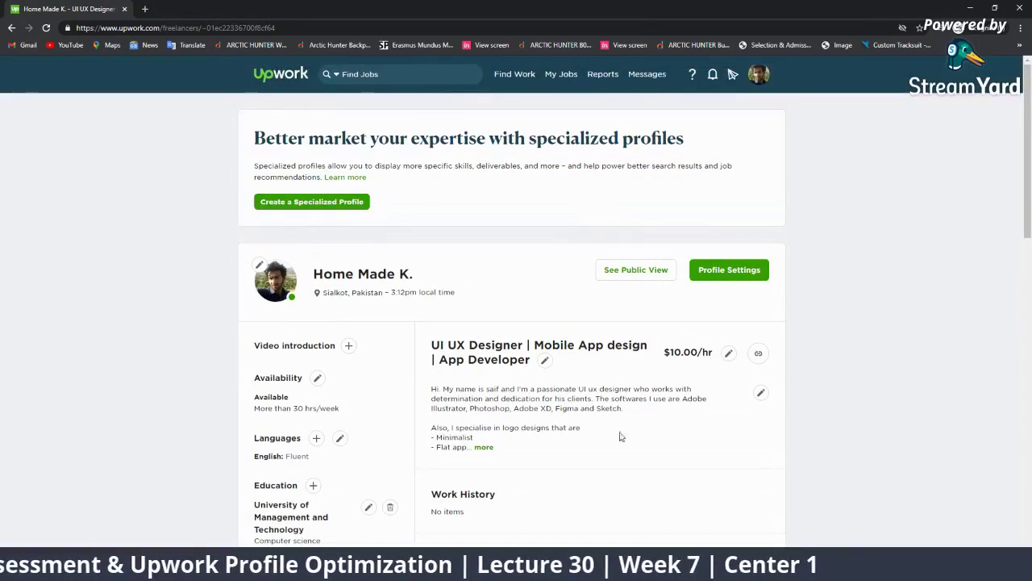
{"action": "scroll", "coordinate": [621, 436], "scroll_direction": "down", "scroll_amount": 3}
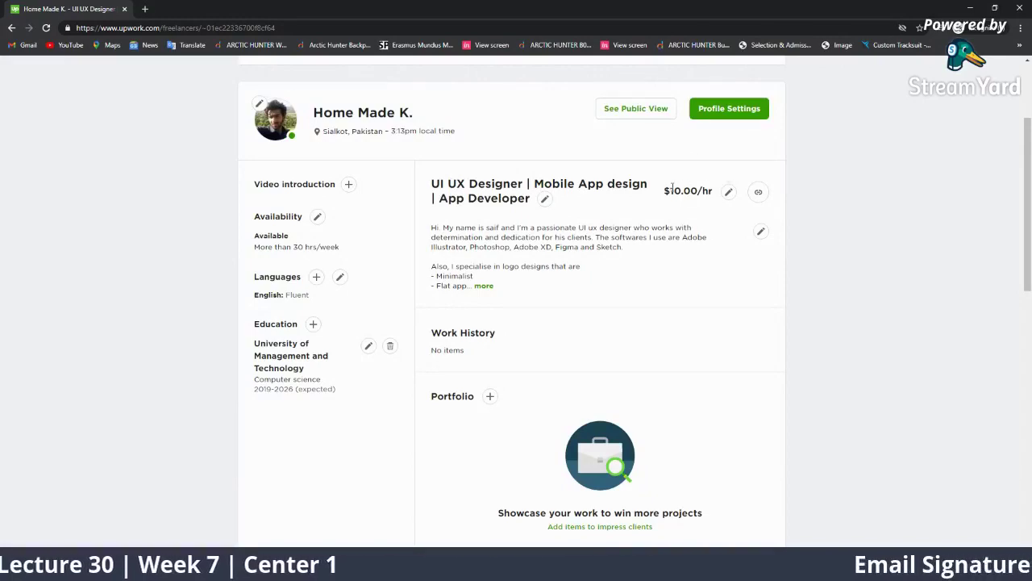
{"action": "scroll", "coordinate": [672, 189], "scroll_direction": "up", "scroll_amount": 2}
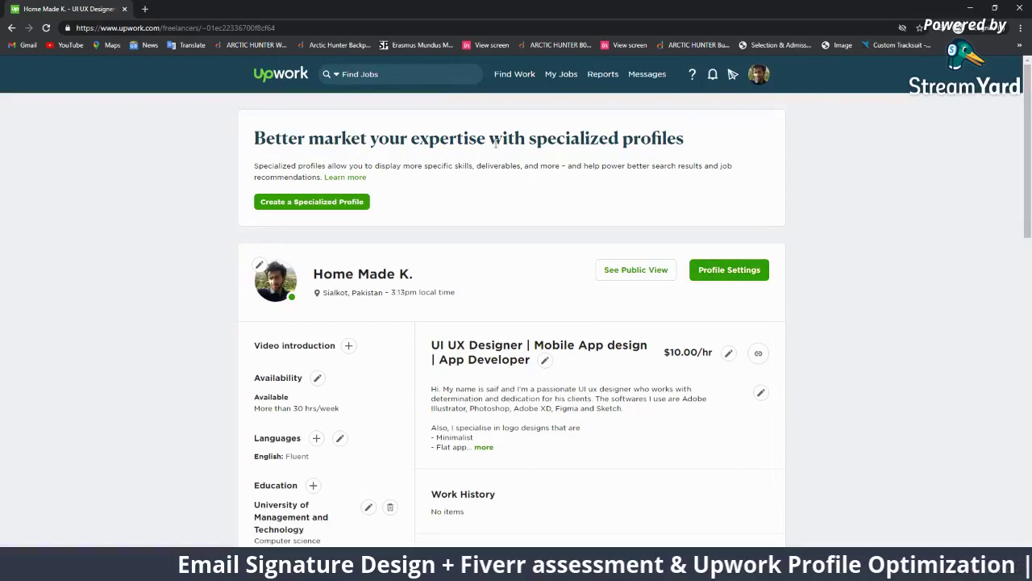
{"action": "scroll", "coordinate": [286, 286], "scroll_direction": "down", "scroll_amount": 2}
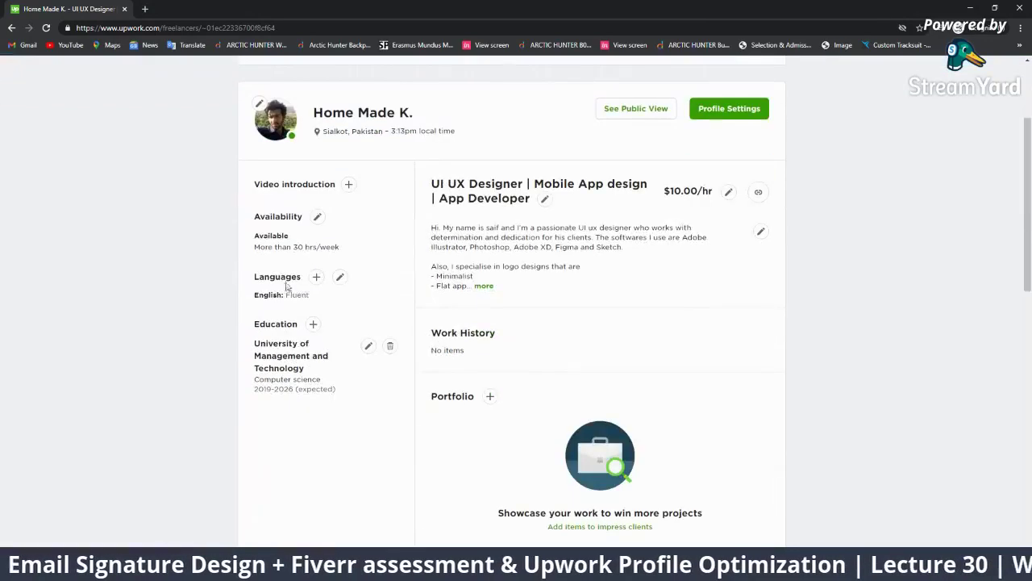
{"action": "scroll", "coordinate": [557, 341], "scroll_direction": "up", "scroll_amount": 2}
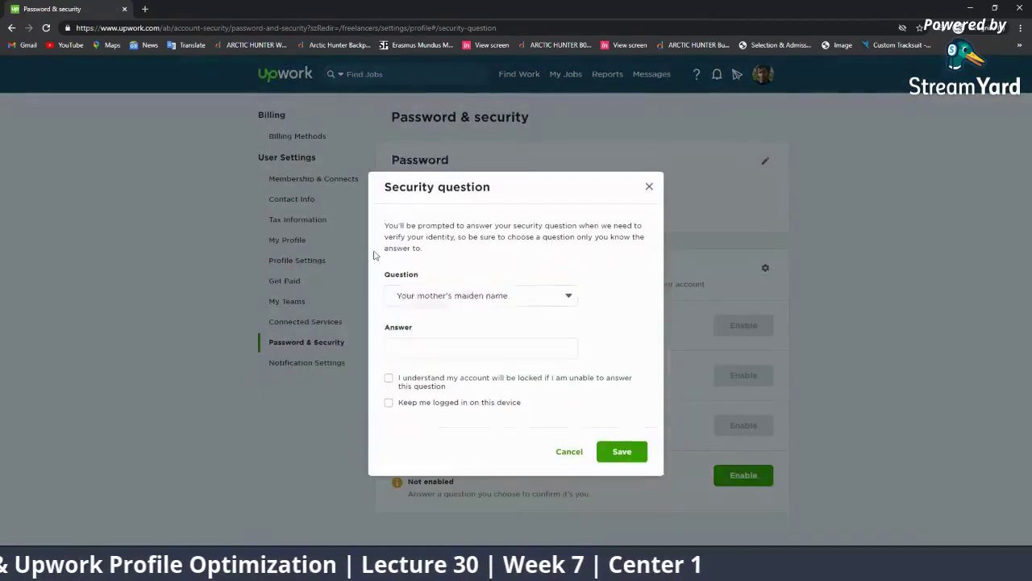
Step: Browse the security question list and pick 'Your first pet's name'
{"action": "left_click", "coordinate": [541, 292]}
{"action": "left_click", "coordinate": [569, 292]}
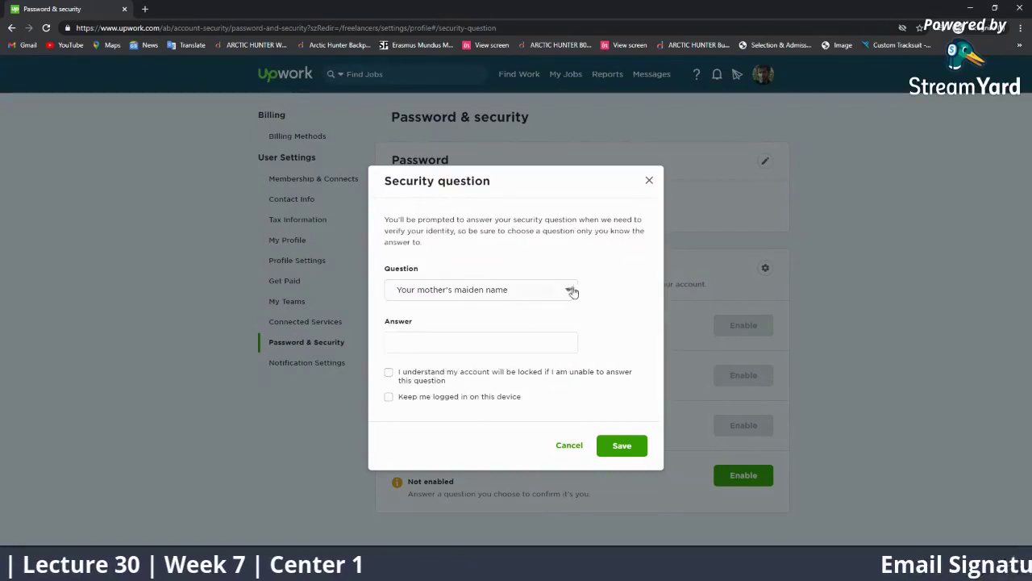
{"action": "left_click", "coordinate": [541, 293]}
{"action": "left_click", "coordinate": [476, 325]}
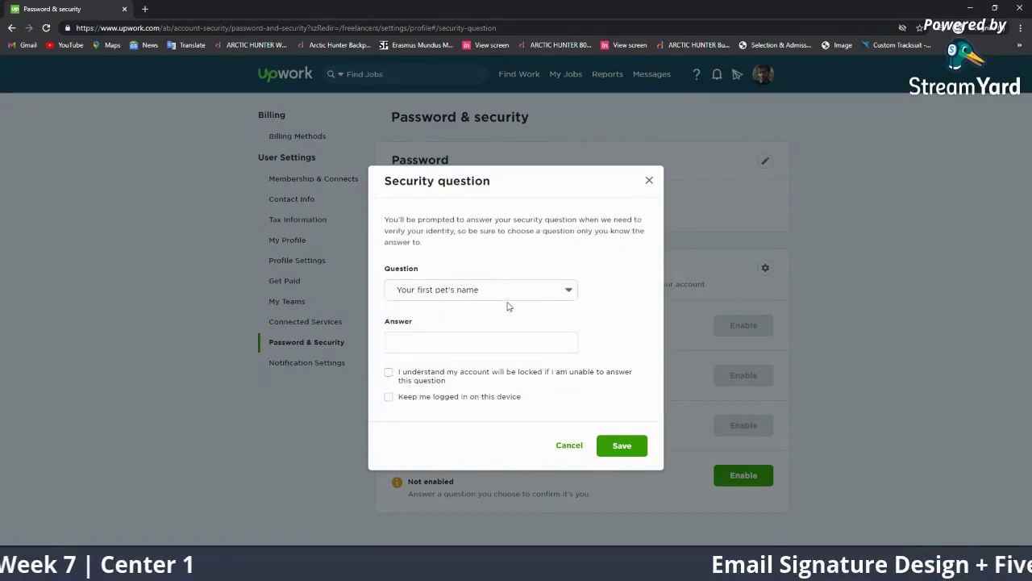
Step: Try a custom 'Other...' question, then cancel and re-enable, leaving 'Your favorite sports team' selected
{"action": "left_click", "coordinate": [513, 292]}
{"action": "scroll", "coordinate": [499, 373], "scroll_direction": "down", "scroll_amount": 3}
{"action": "scroll", "coordinate": [500, 367], "scroll_direction": "down", "scroll_amount": 3}
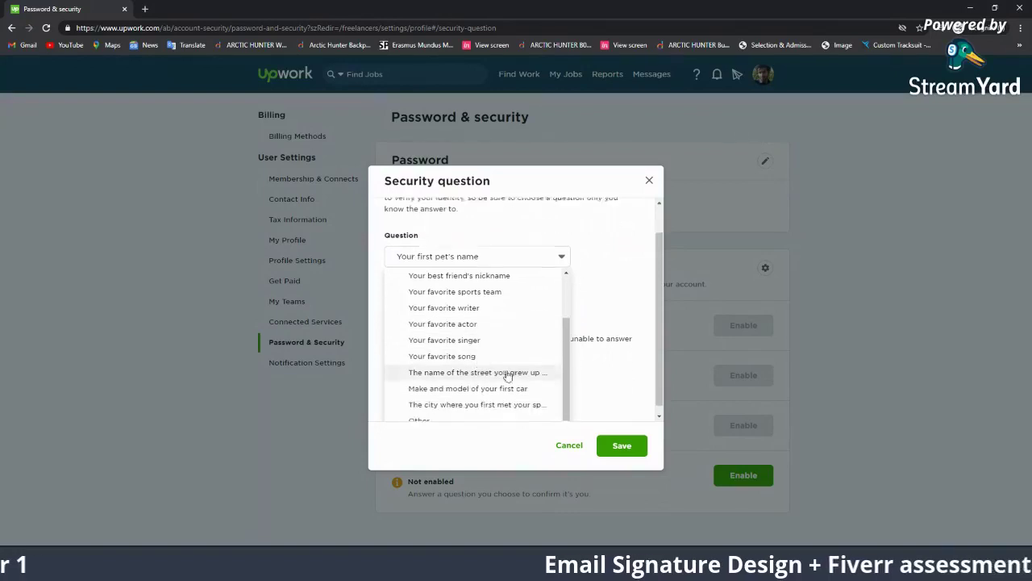
{"action": "left_click", "coordinate": [456, 413]}
{"action": "left_click", "coordinate": [474, 299]}
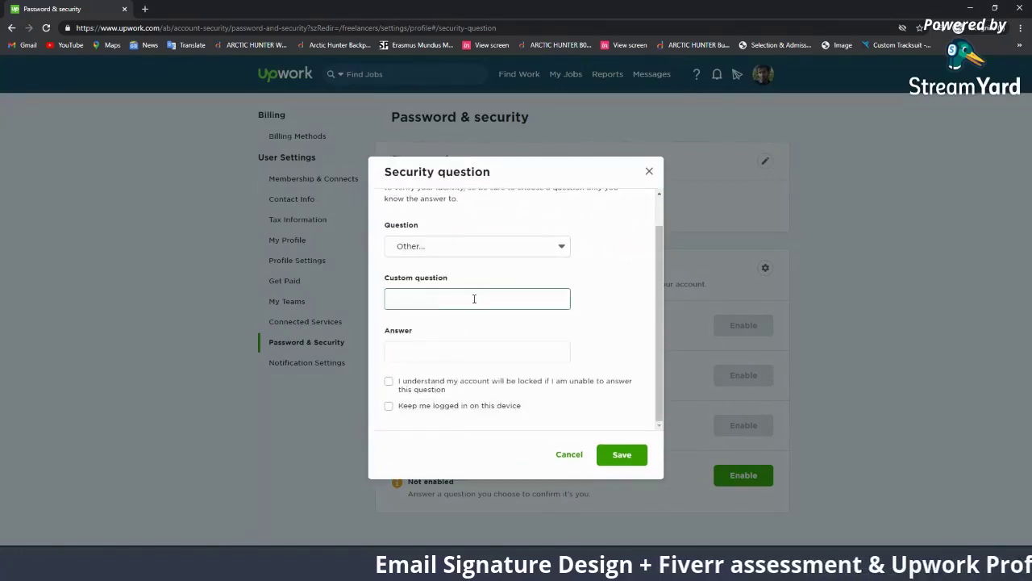
{"action": "left_click", "coordinate": [569, 454]}
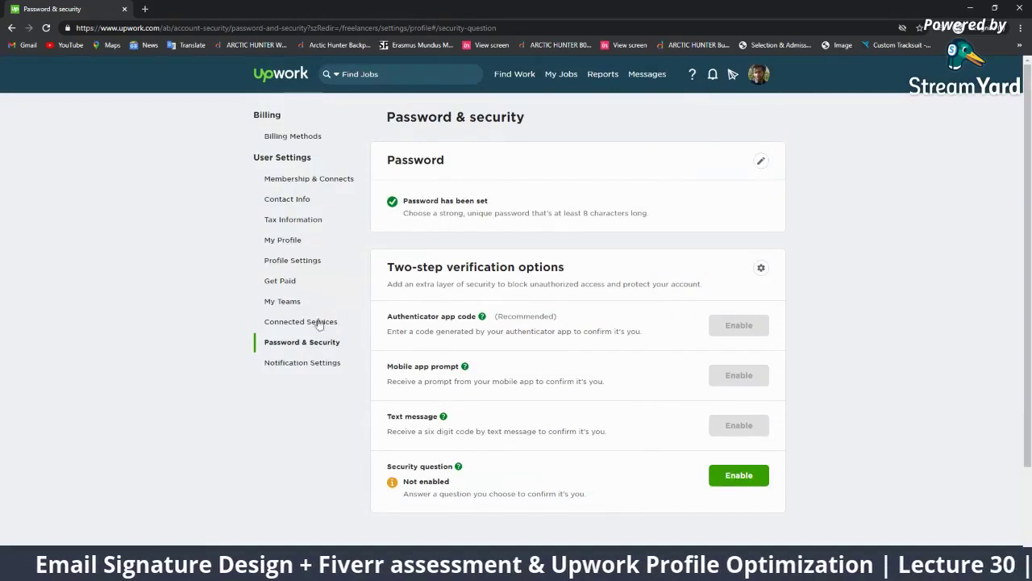
{"action": "left_click", "coordinate": [734, 474]}
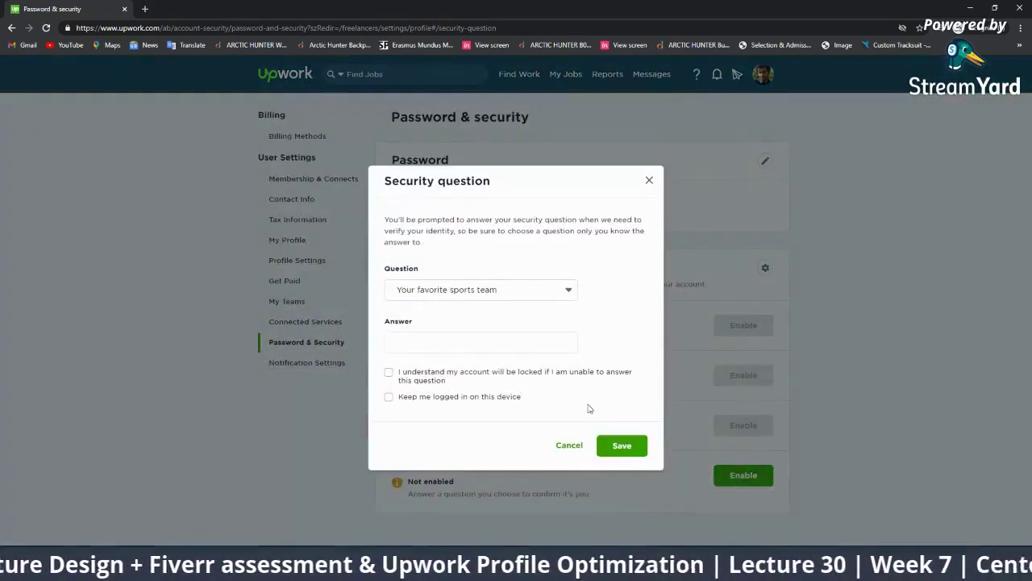
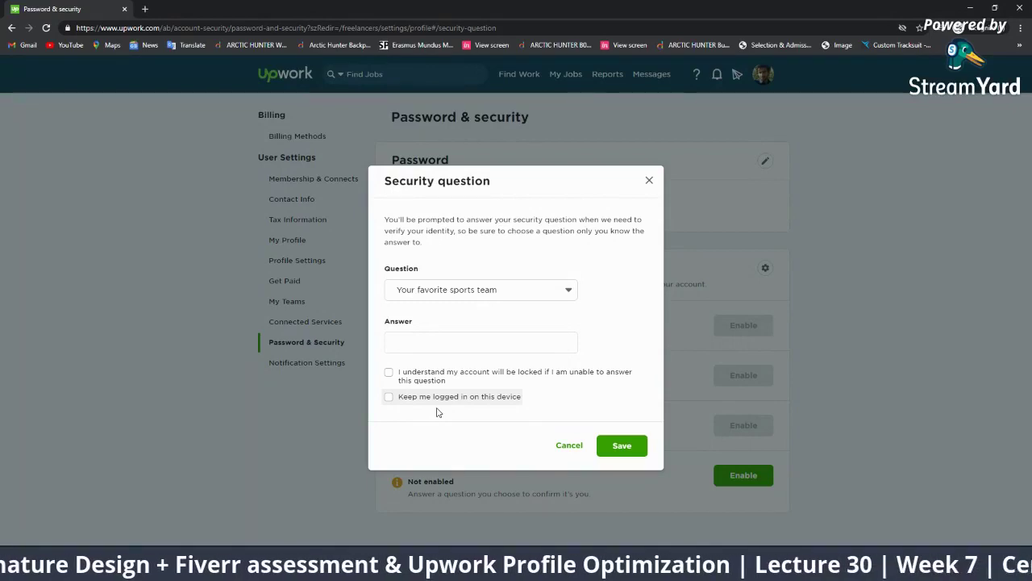
Step: Begin a security question, browse the question list and custom-question option, then cancel the setup
{"action": "left_click", "coordinate": [649, 180]}
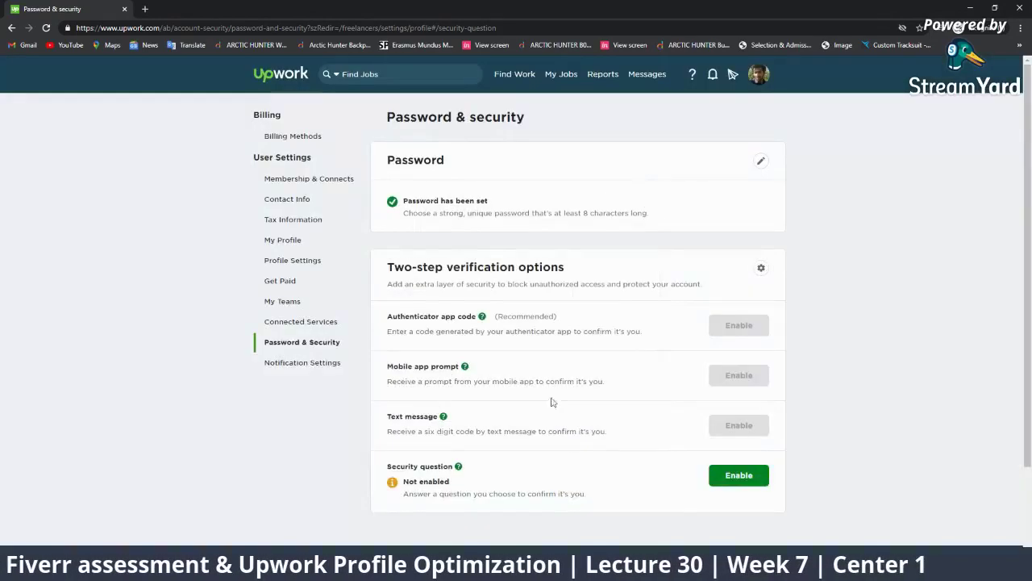
{"action": "left_click", "coordinate": [738, 484]}
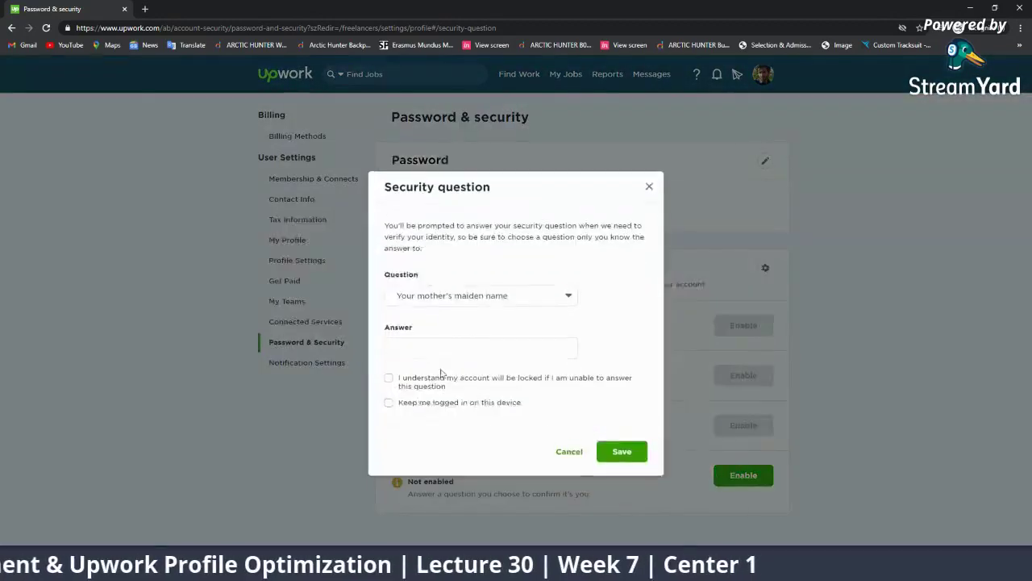
{"action": "left_click", "coordinate": [436, 292]}
{"action": "scroll", "coordinate": [468, 331], "scroll_direction": "down", "scroll_amount": 3}
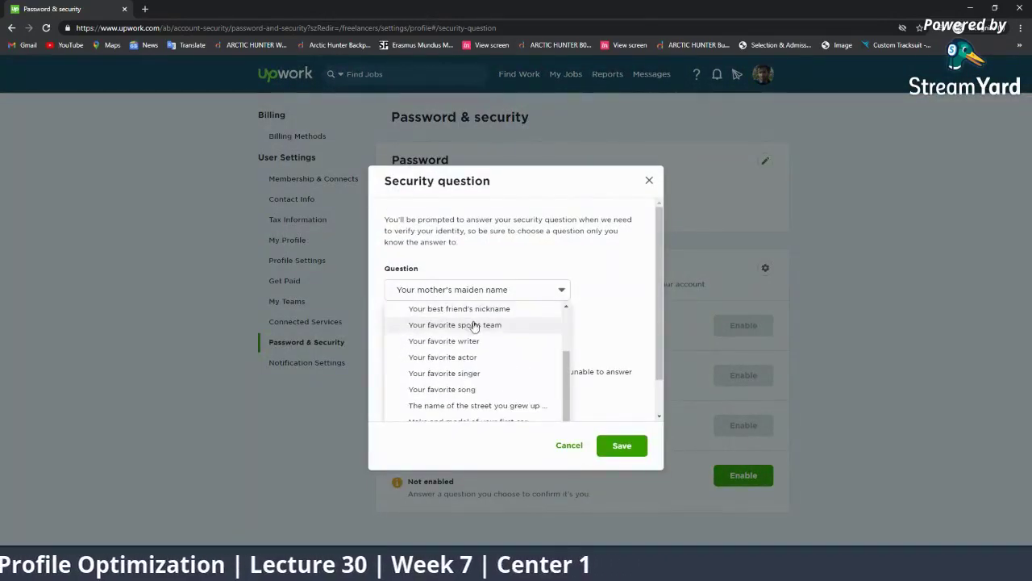
{"action": "scroll", "coordinate": [485, 400], "scroll_direction": "down", "scroll_amount": 1}
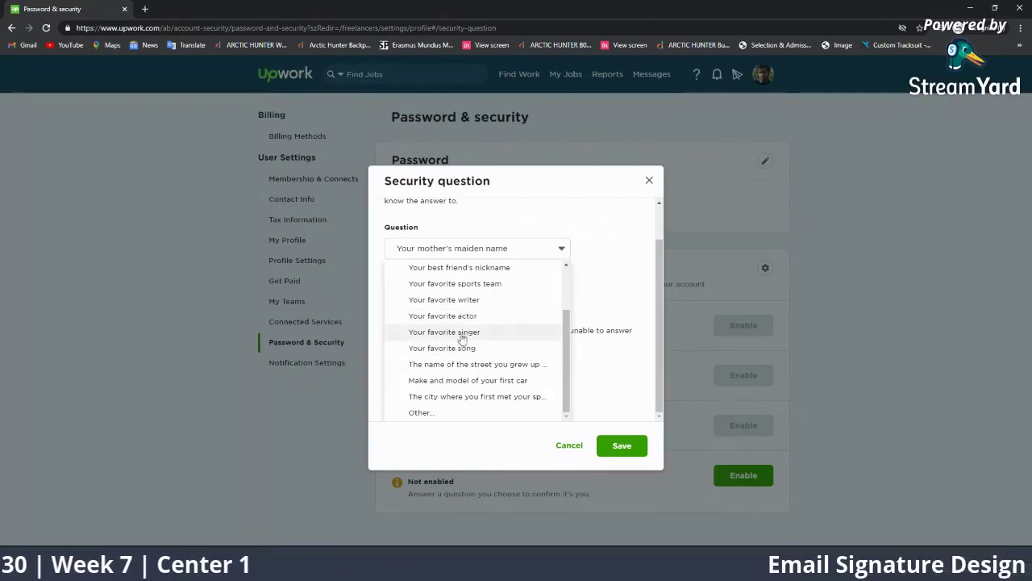
{"action": "scroll", "coordinate": [476, 324], "scroll_direction": "up", "scroll_amount": 2}
{"action": "scroll", "coordinate": [473, 362], "scroll_direction": "down", "scroll_amount": 2}
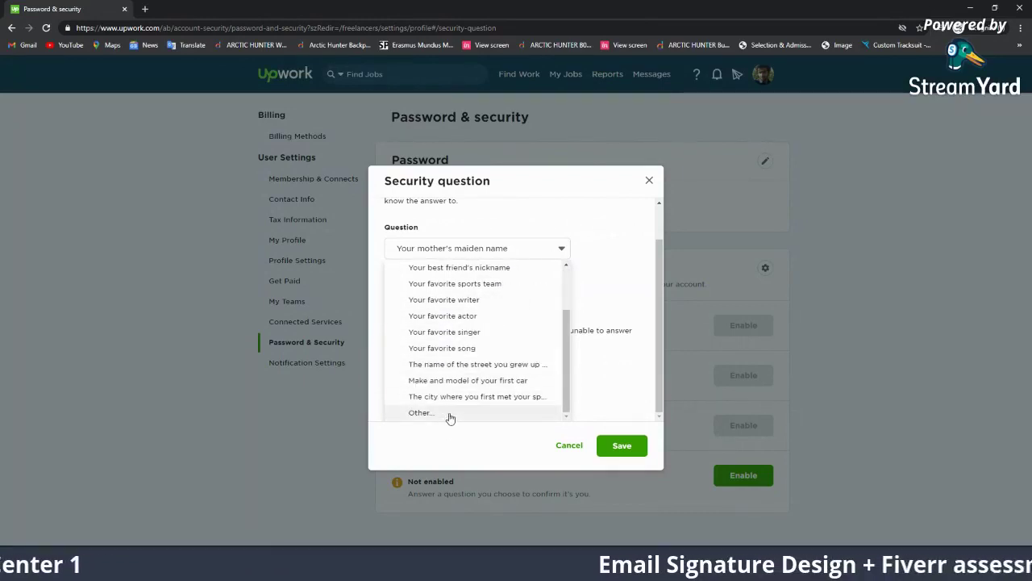
{"action": "left_click", "coordinate": [449, 416]}
{"action": "left_click", "coordinate": [443, 300]}
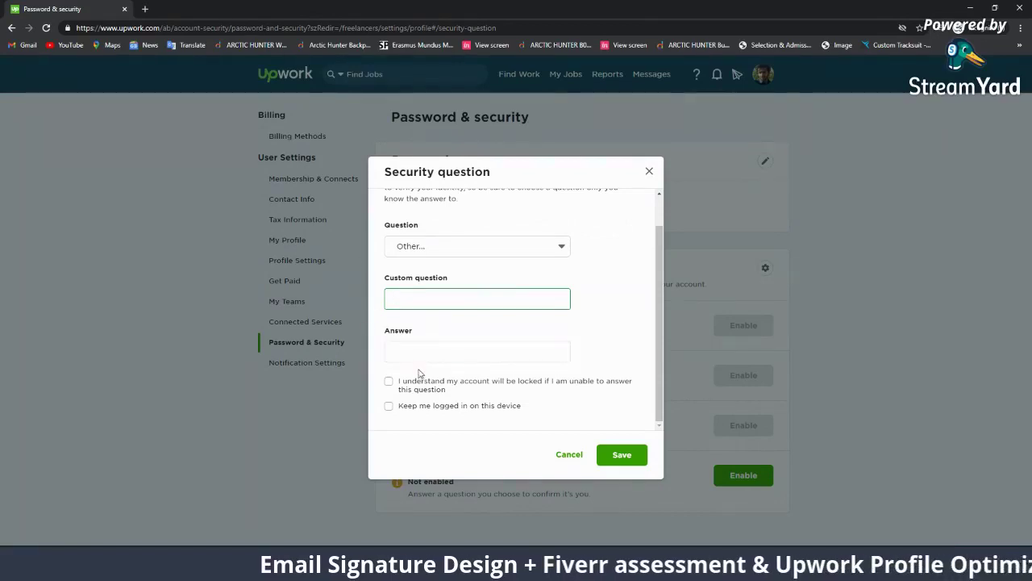
{"action": "left_click", "coordinate": [569, 454]}
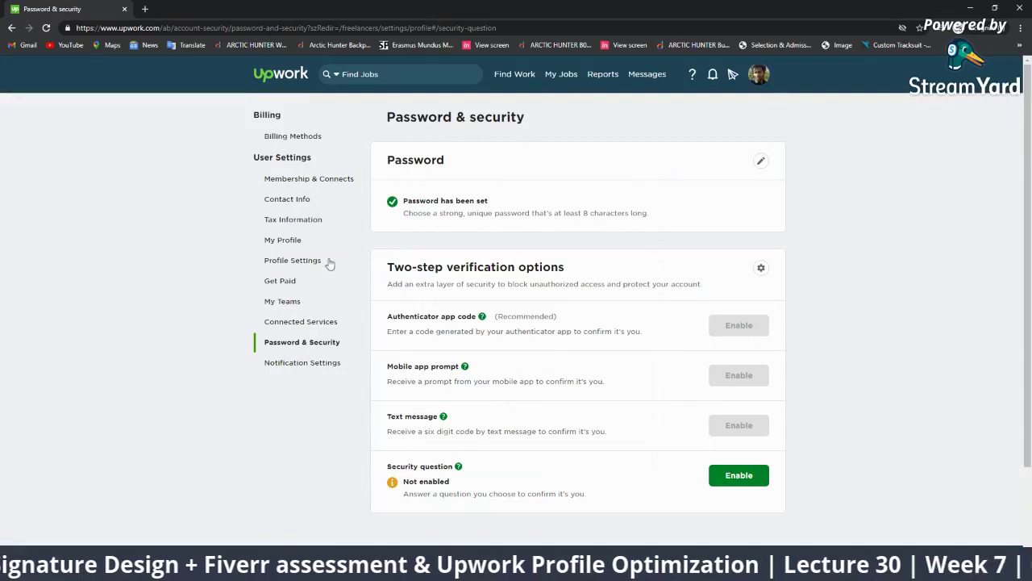
Step: Save 'Your favorite sports team' as the security question with an answer and lock acknowledgement, then open Profile Settings
{"action": "left_click", "coordinate": [295, 300]}
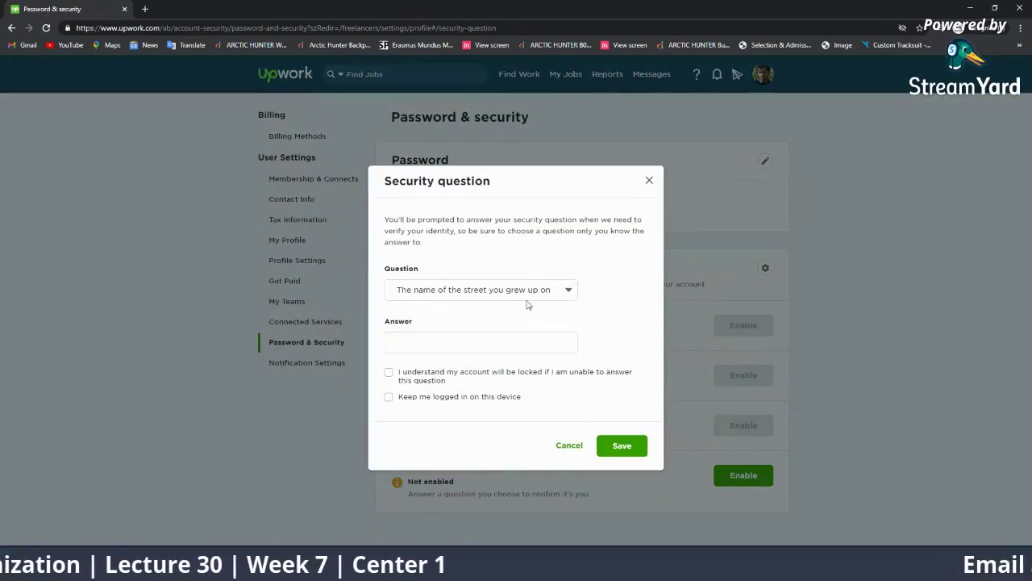
{"action": "left_click", "coordinate": [530, 294]}
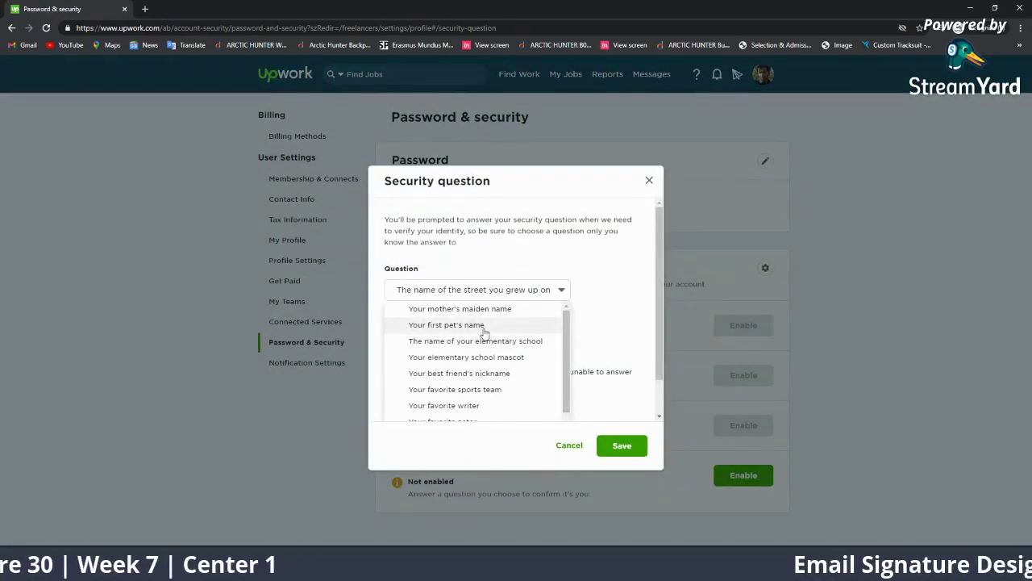
{"action": "left_click", "coordinate": [503, 390]}
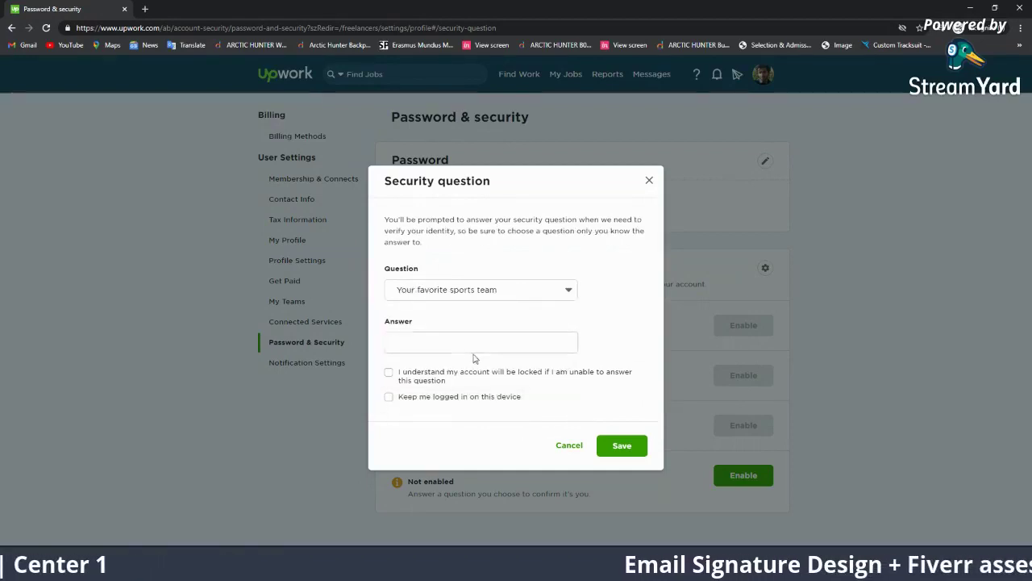
{"action": "left_click", "coordinate": [460, 343]}
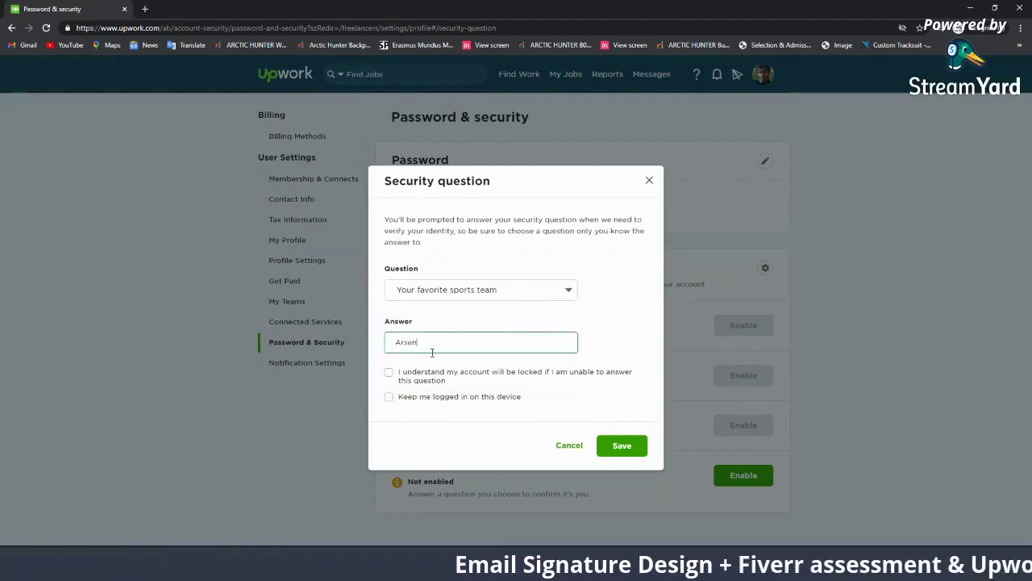
{"action": "left_click", "coordinate": [390, 372]}
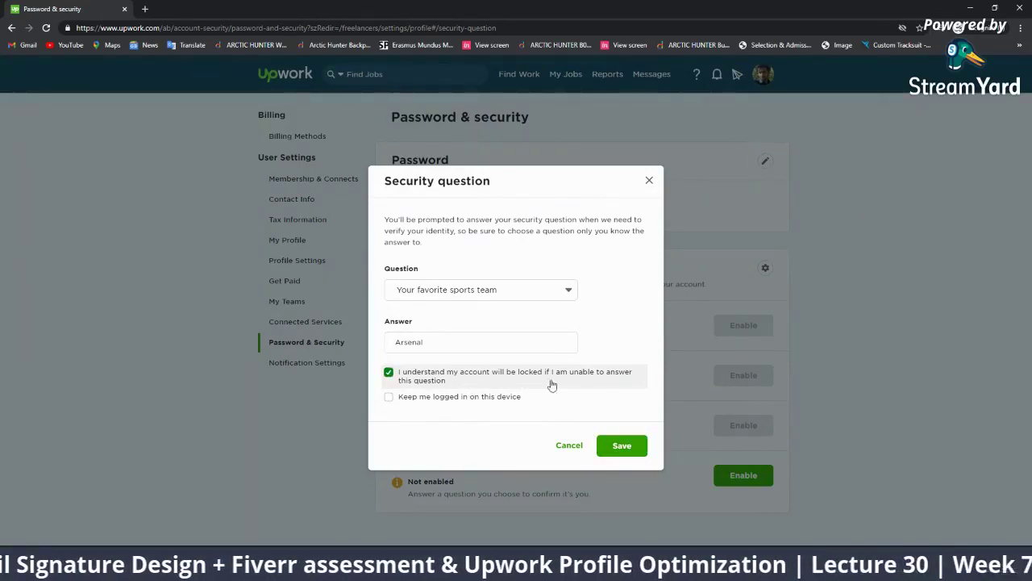
{"action": "left_click", "coordinate": [622, 446]}
{"action": "left_click", "coordinate": [297, 260]}
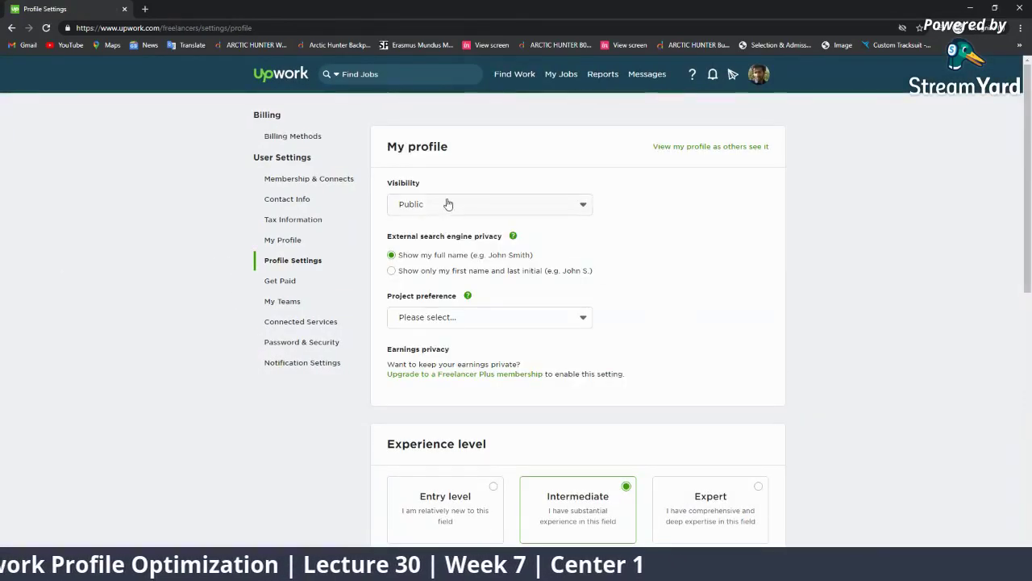
Step: Keep the profile visibility set to Public
{"action": "left_click", "coordinate": [449, 204]}
{"action": "left_click", "coordinate": [423, 204]}
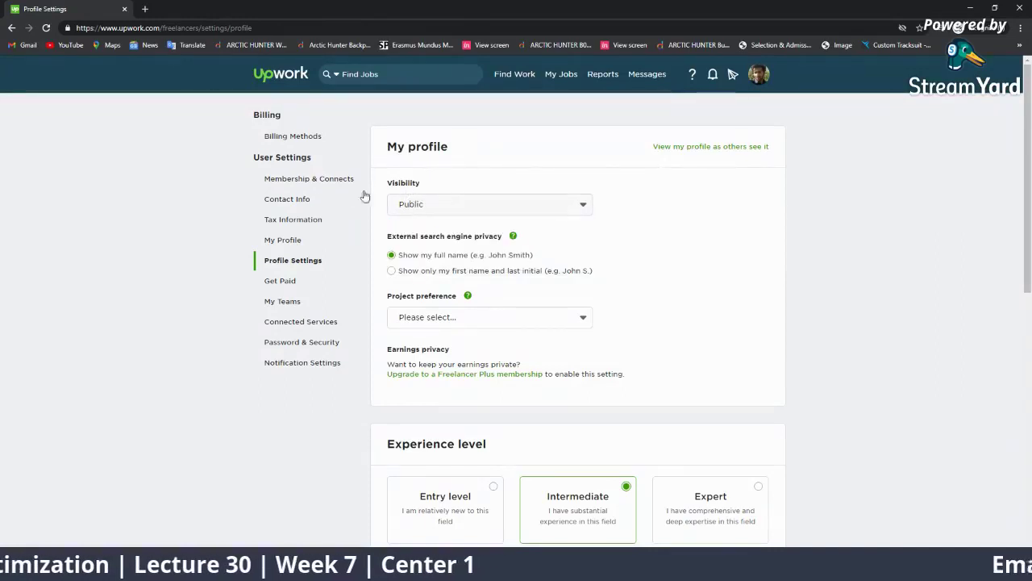
{"action": "left_click", "coordinate": [412, 208]}
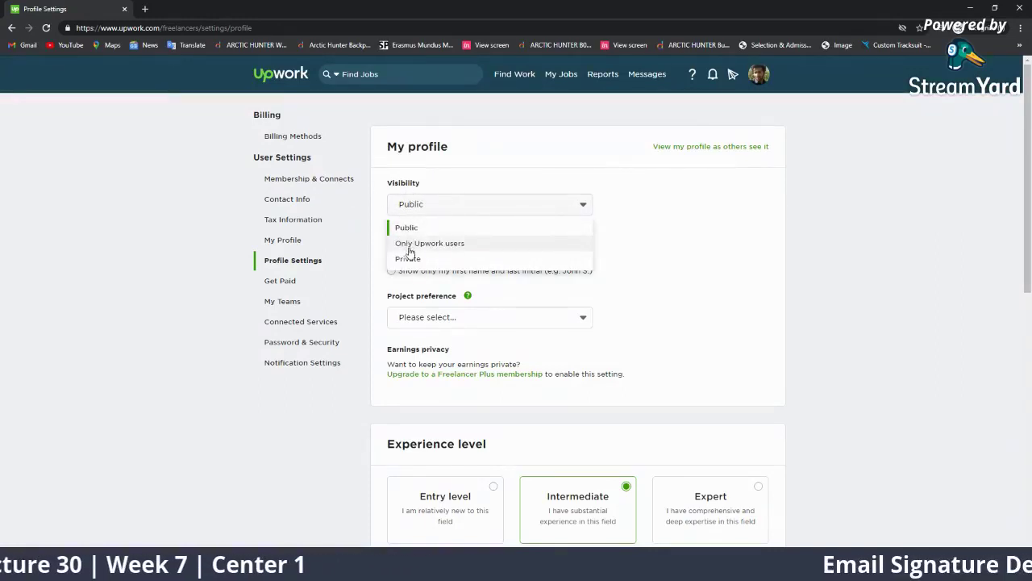
{"action": "left_click", "coordinate": [412, 234]}
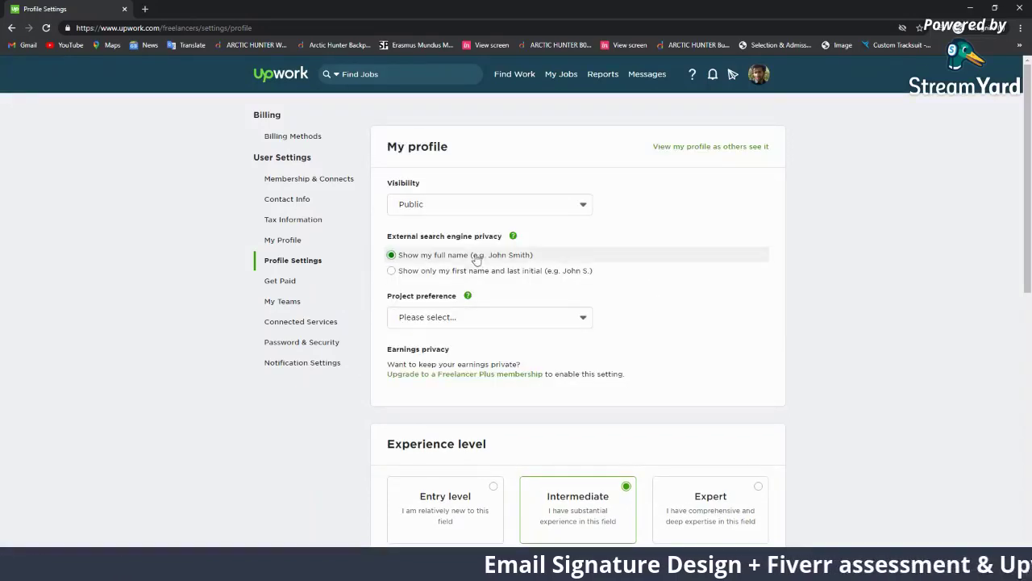
Step: Set project preference to both short-term and long-term projects and experience level to Expert
{"action": "left_click", "coordinate": [506, 323]}
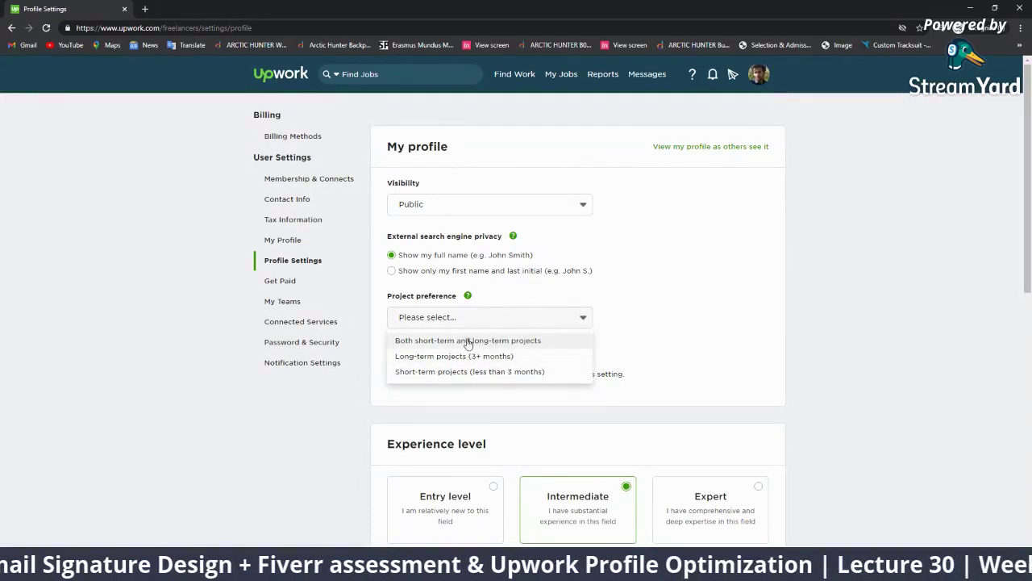
{"action": "left_click", "coordinate": [486, 340]}
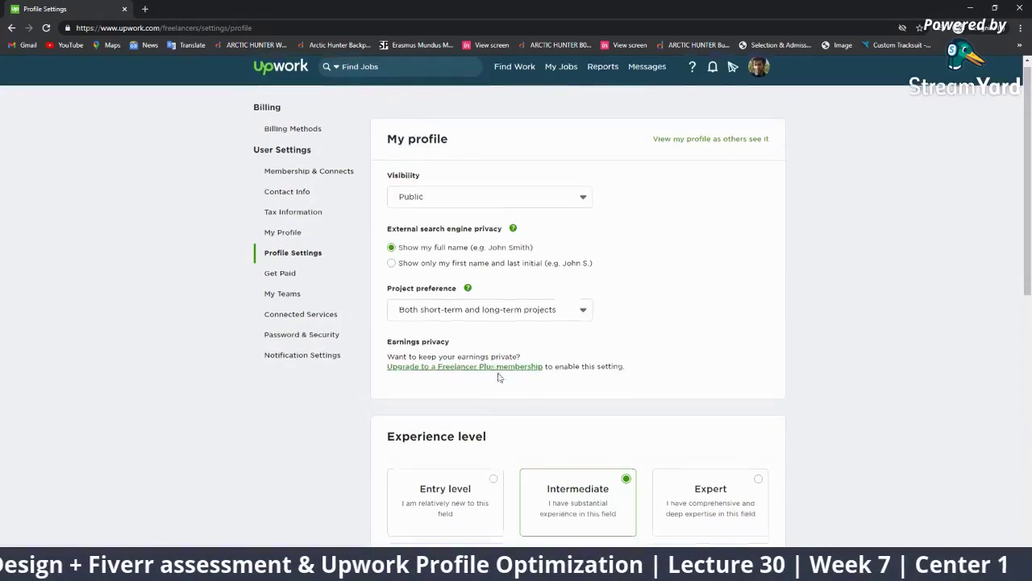
{"action": "scroll", "coordinate": [504, 339], "scroll_direction": "down", "scroll_amount": 3}
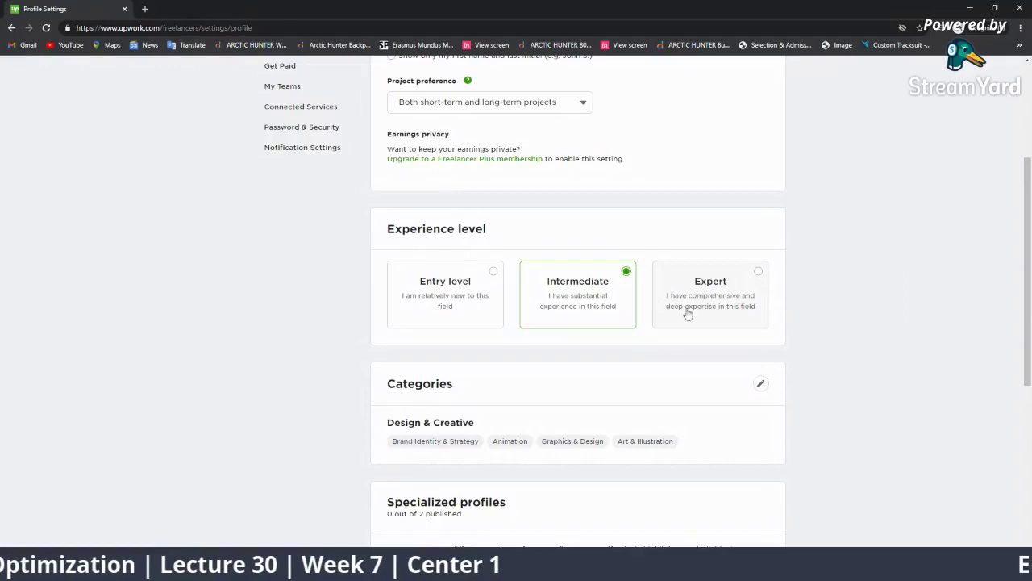
{"action": "scroll", "coordinate": [524, 407], "scroll_direction": "down", "scroll_amount": 2}
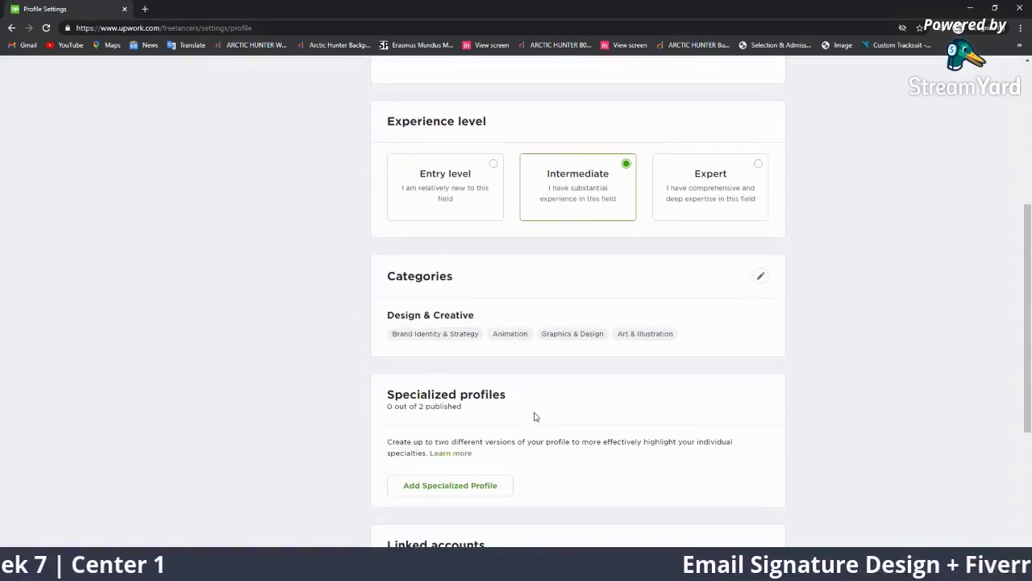
{"action": "left_click", "coordinate": [729, 184]}
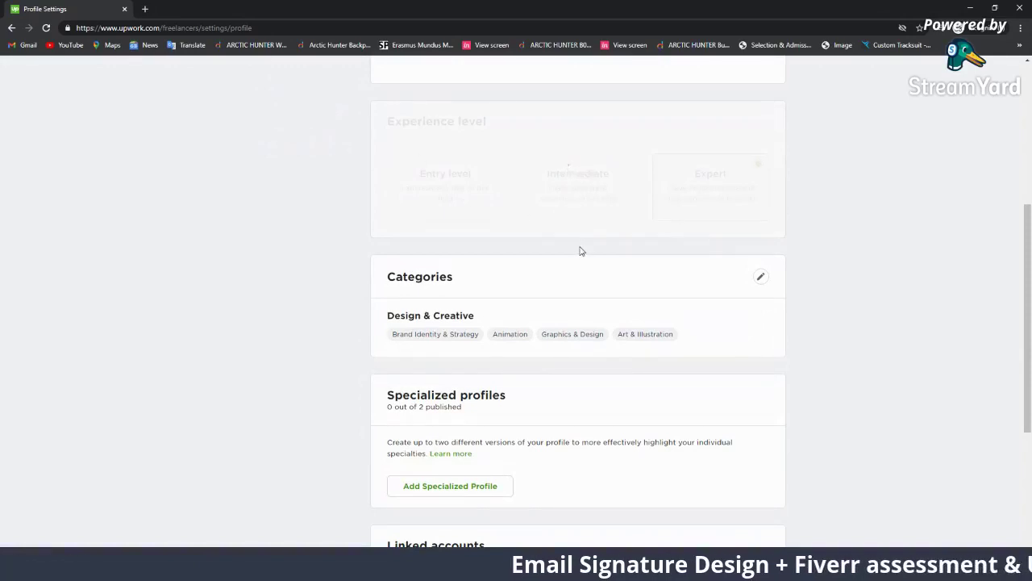
Step: In the Categories editor, untick Animation under Design & Creative and expand Customer Service
{"action": "left_click", "coordinate": [759, 278]}
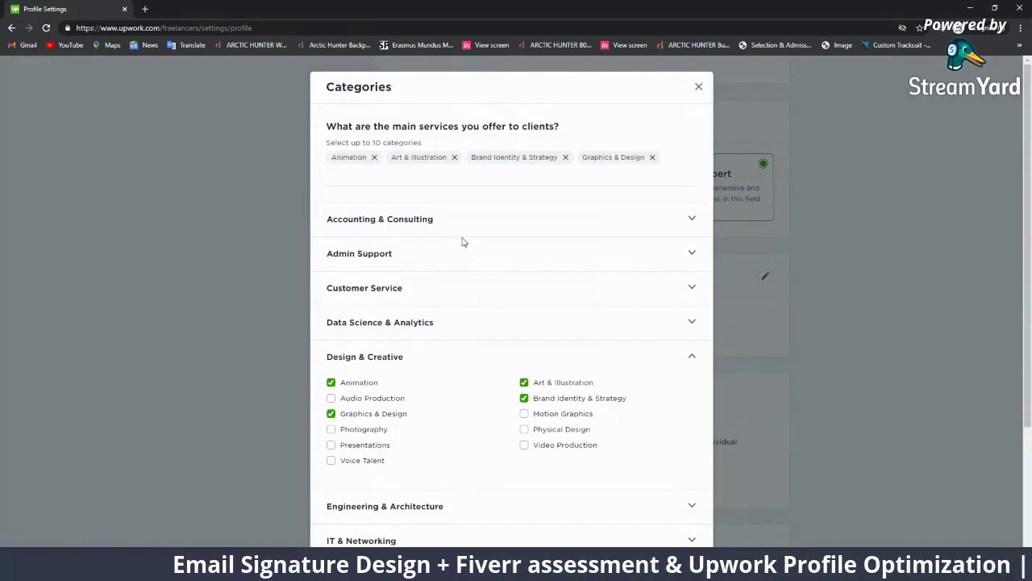
{"action": "scroll", "coordinate": [553, 275], "scroll_direction": "down", "scroll_amount": 3}
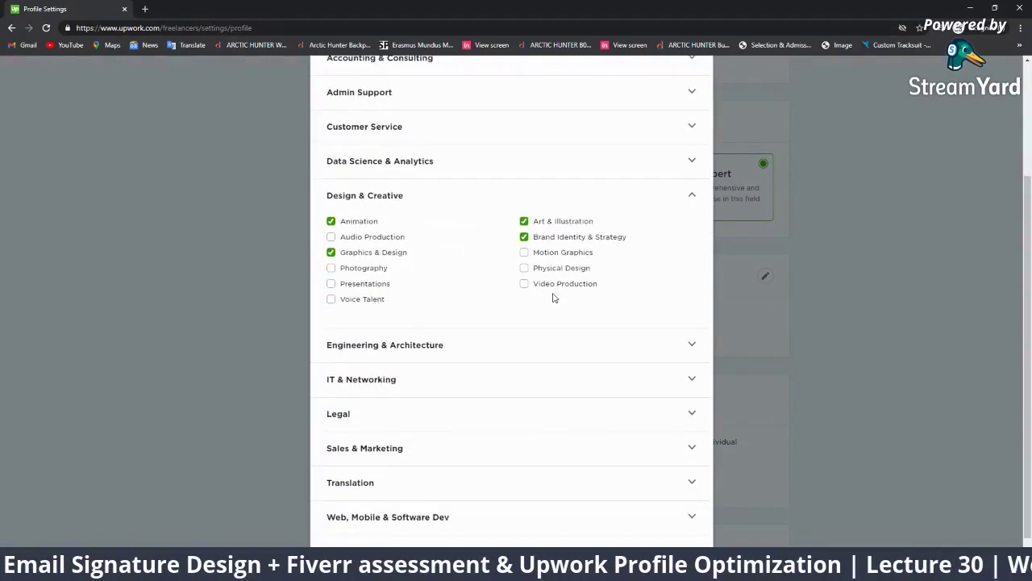
{"action": "scroll", "coordinate": [553, 296], "scroll_direction": "up", "scroll_amount": 2}
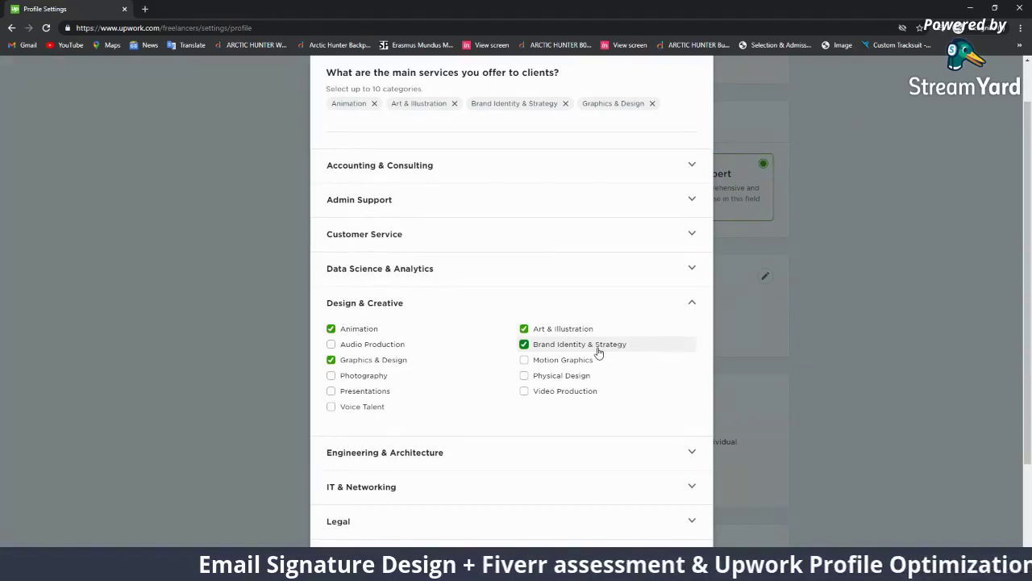
{"action": "left_click", "coordinate": [537, 332]}
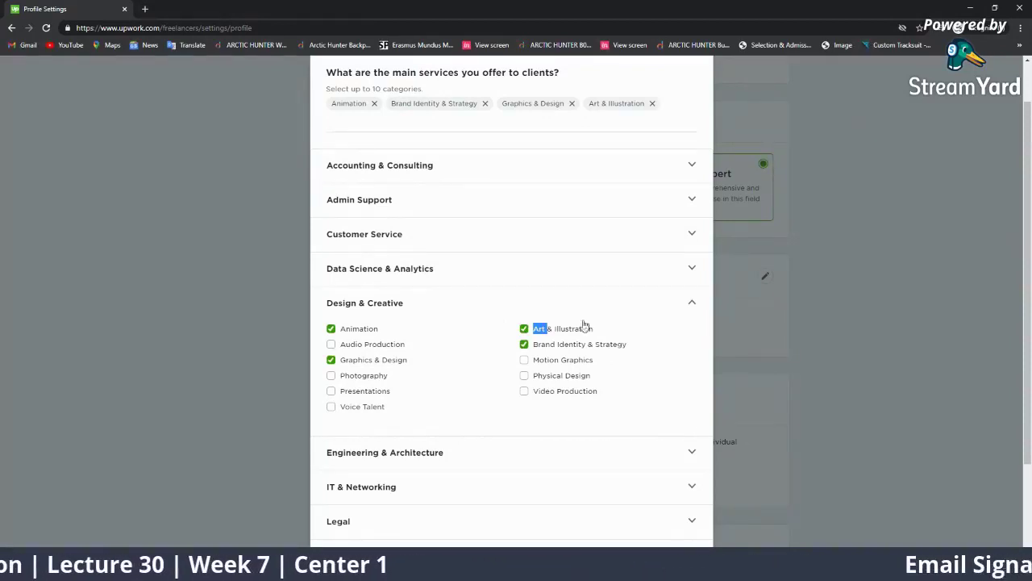
{"action": "left_click", "coordinate": [379, 329]}
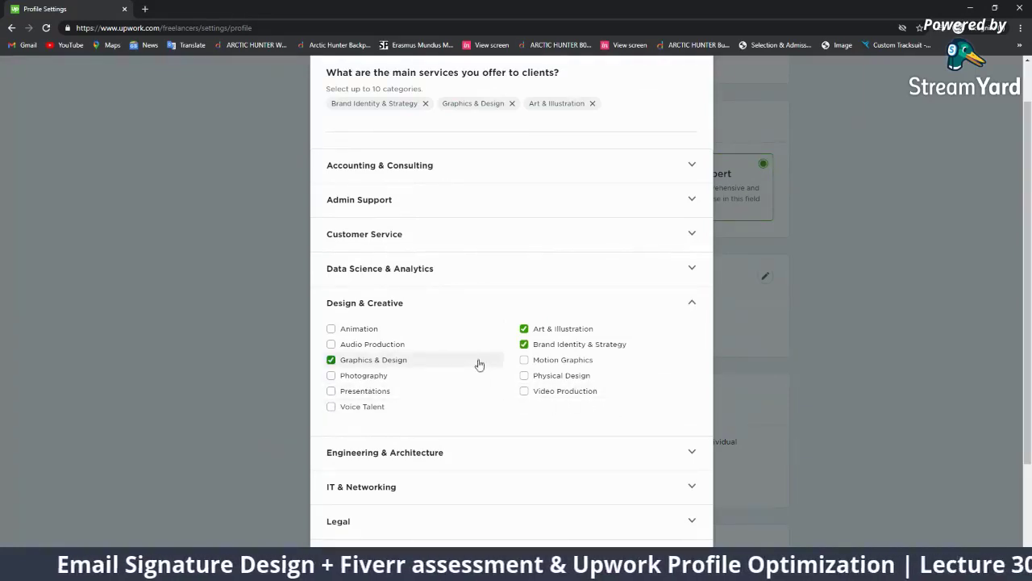
{"action": "left_click", "coordinate": [690, 236]}
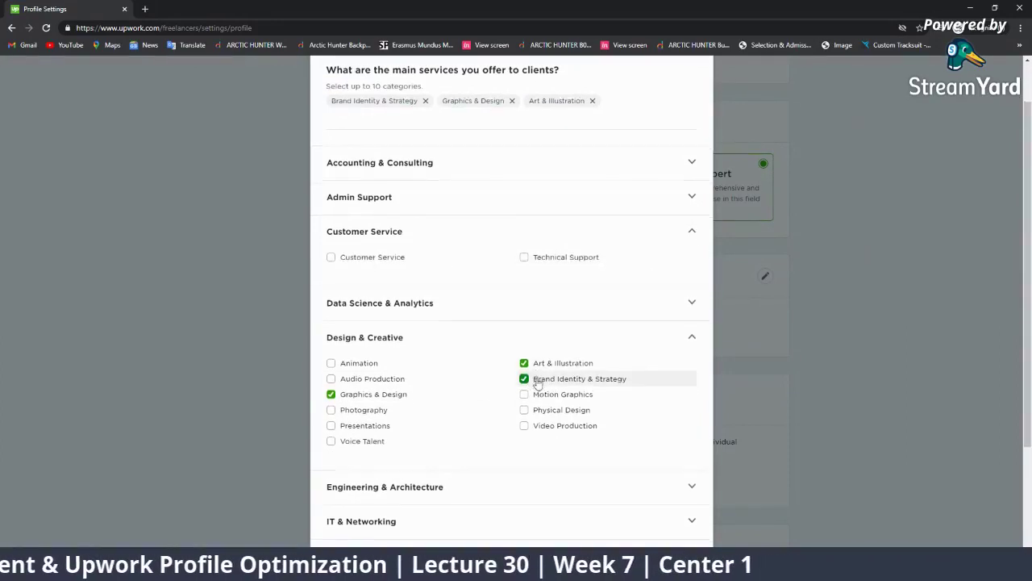
Step: Expand the IT & Networking, Accounting & Consulting and Admin Support category groups
{"action": "scroll", "coordinate": [438, 384], "scroll_direction": "down", "scroll_amount": 2}
{"action": "left_click", "coordinate": [438, 335]}
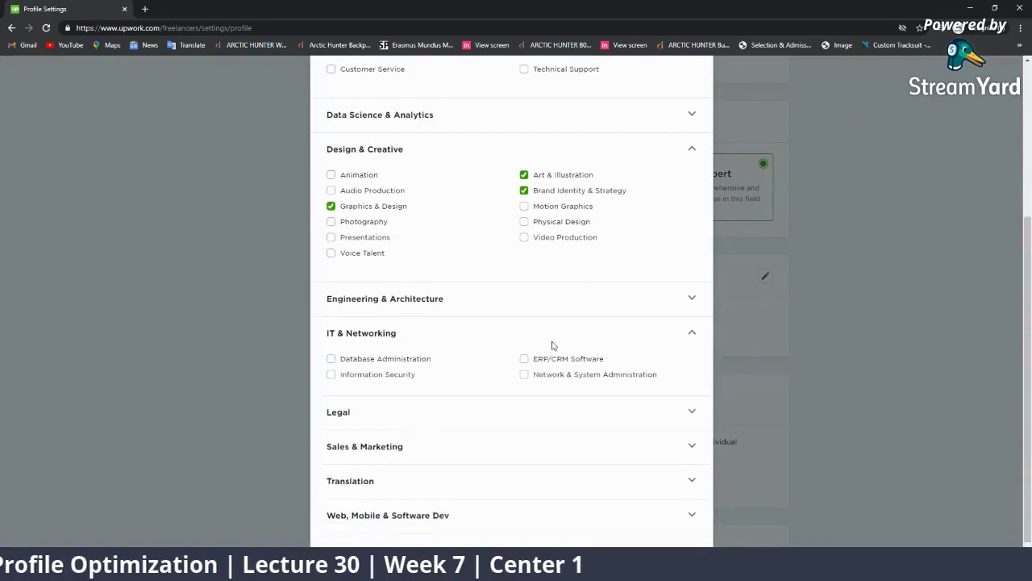
{"action": "scroll", "coordinate": [476, 298], "scroll_direction": "up", "scroll_amount": 3}
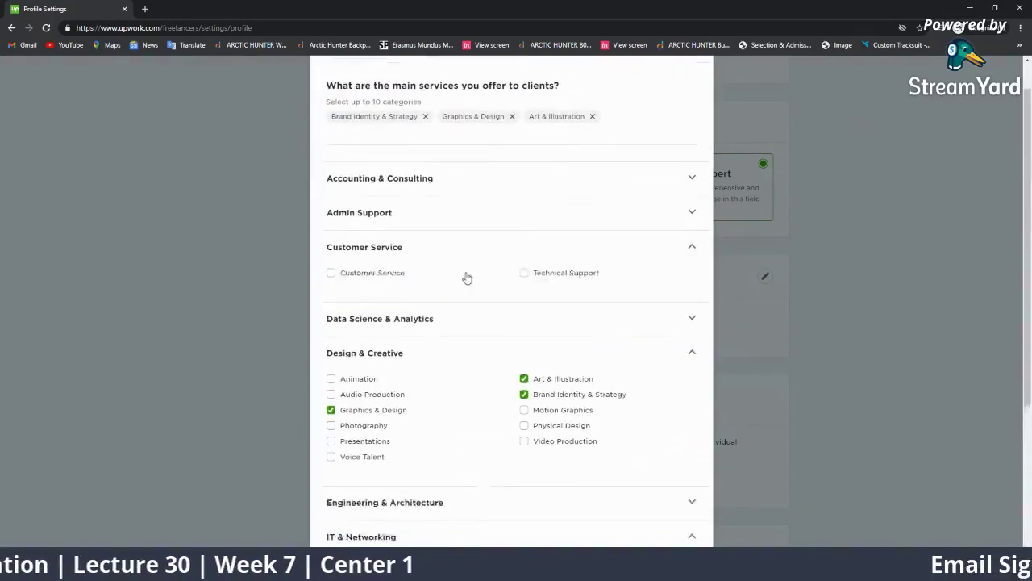
{"action": "left_click", "coordinate": [404, 187]}
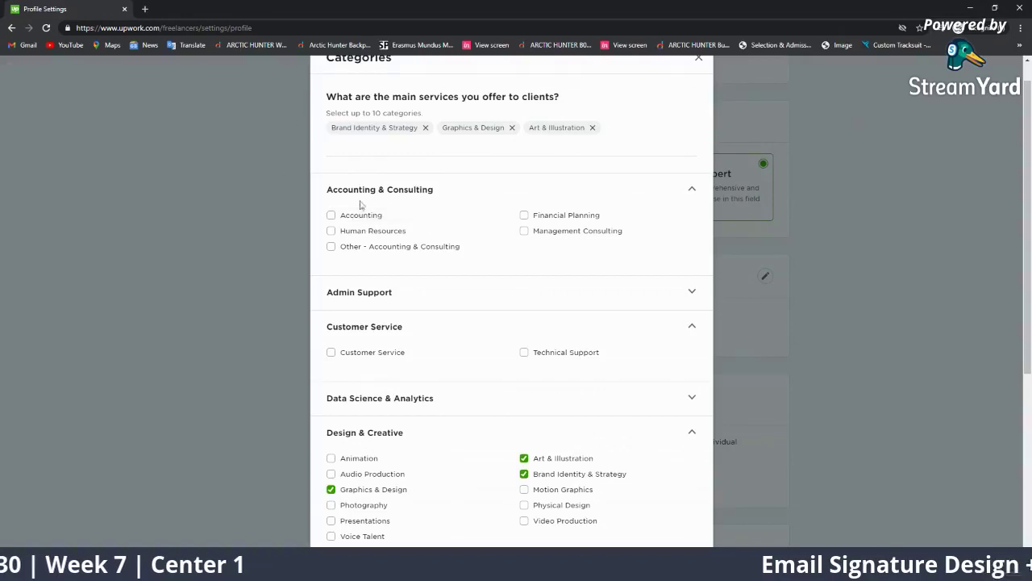
{"action": "left_click", "coordinate": [418, 291]}
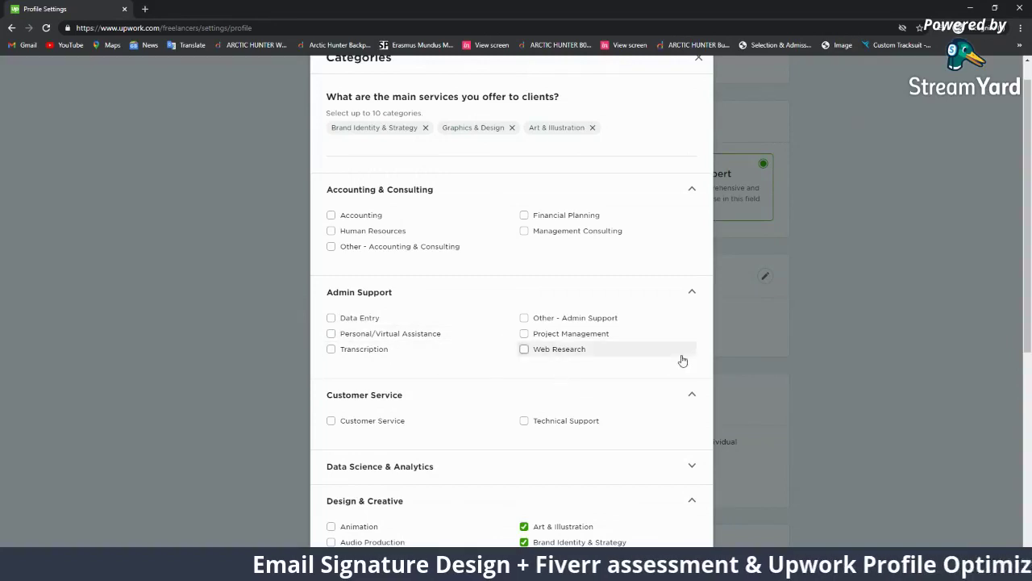
{"action": "scroll", "coordinate": [476, 346], "scroll_direction": "down", "scroll_amount": 2}
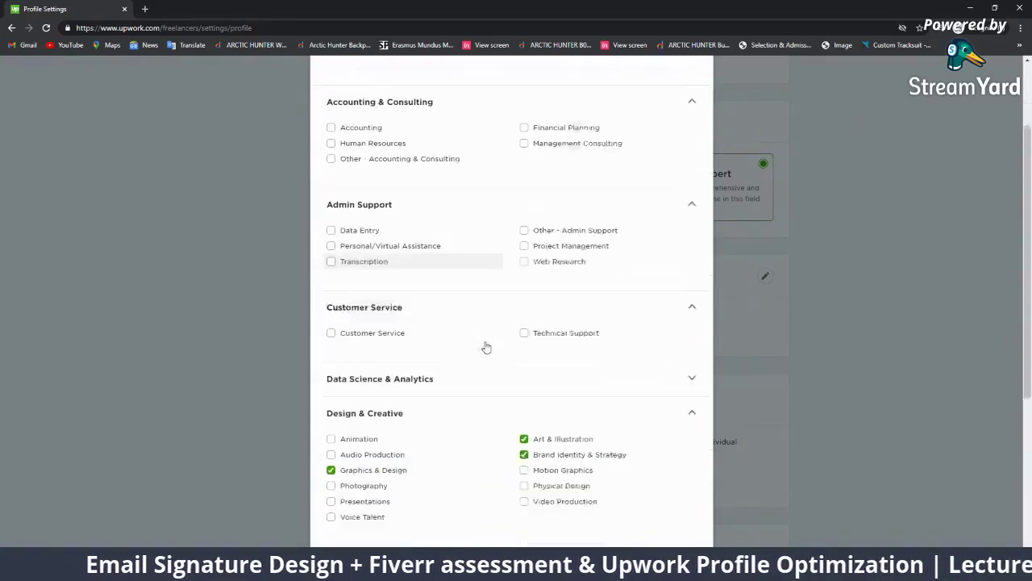
{"action": "scroll", "coordinate": [468, 344], "scroll_direction": "down", "scroll_amount": 2}
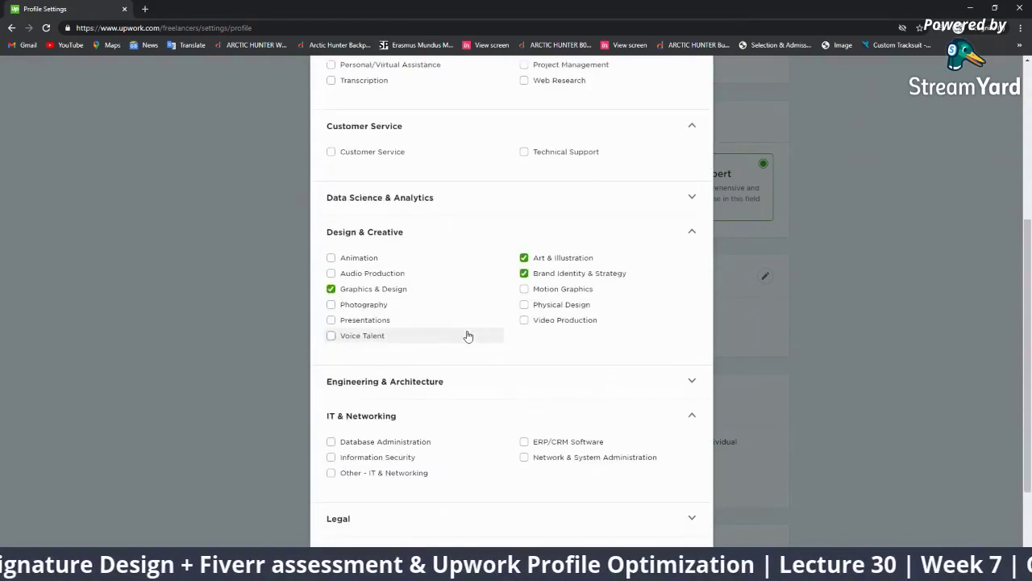
{"action": "scroll", "coordinate": [468, 334], "scroll_direction": "down", "scroll_amount": 1}
{"action": "scroll", "coordinate": [433, 368], "scroll_direction": "down", "scroll_amount": 1}
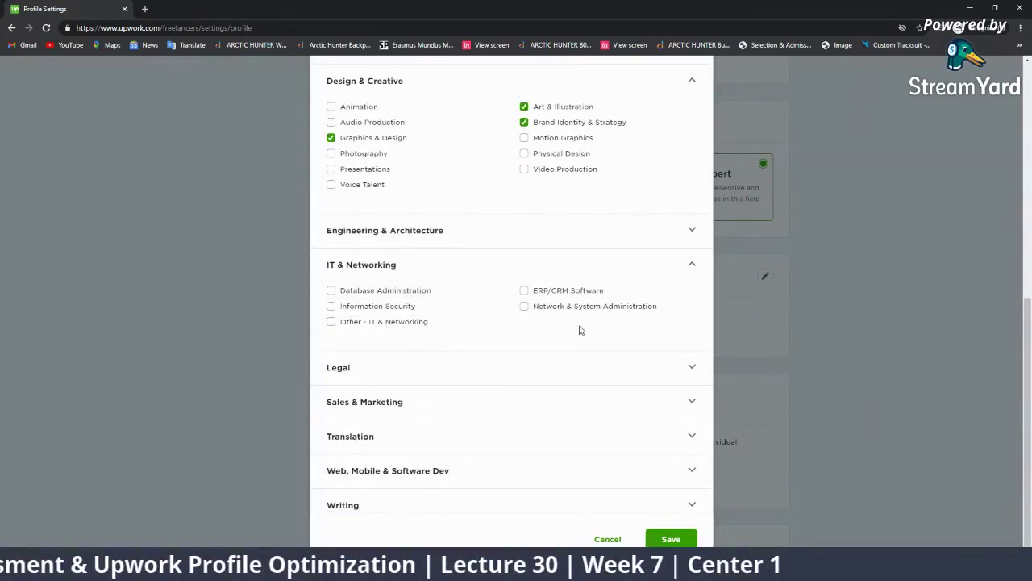
Step: Expand the Legal, Sales & Marketing and Translation groups, then open a new incognito tab
{"action": "left_click", "coordinate": [455, 376]}
{"action": "scroll", "coordinate": [471, 376], "scroll_direction": "down", "scroll_amount": 1}
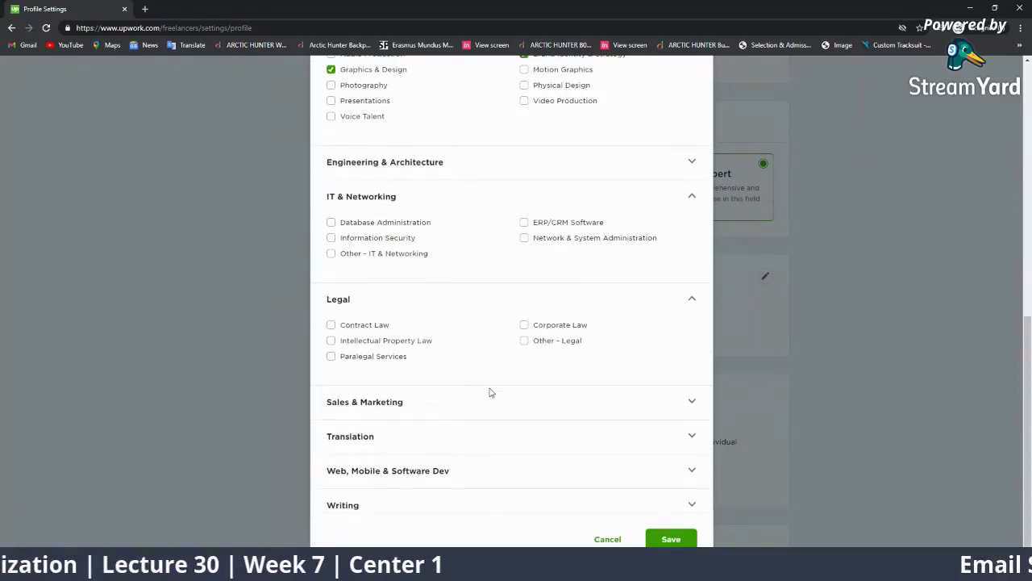
{"action": "left_click", "coordinate": [500, 405]}
{"action": "scroll", "coordinate": [541, 420], "scroll_direction": "down", "scroll_amount": 2}
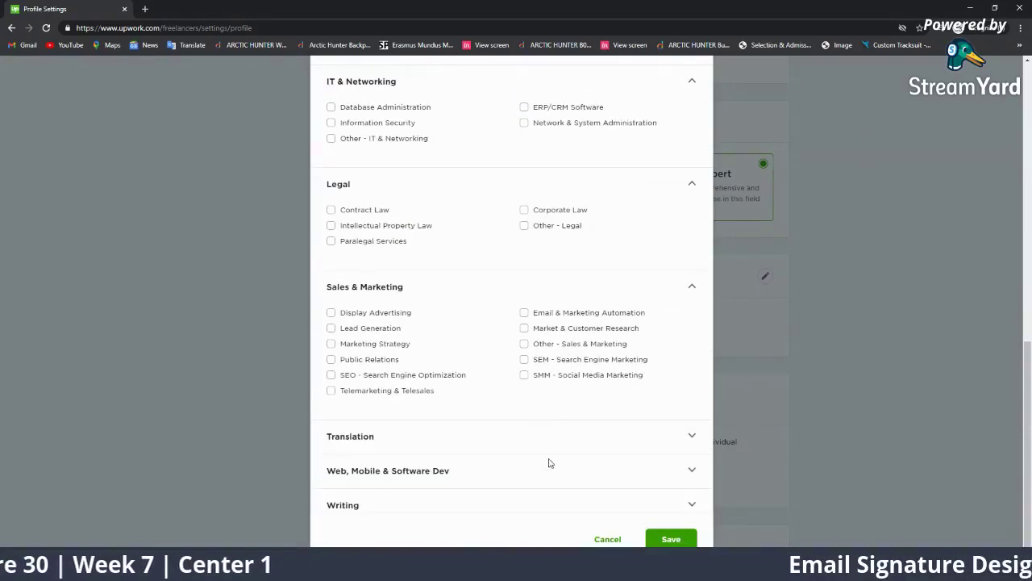
{"action": "left_click", "coordinate": [560, 441]}
{"action": "scroll", "coordinate": [509, 475], "scroll_direction": "down", "scroll_amount": 2}
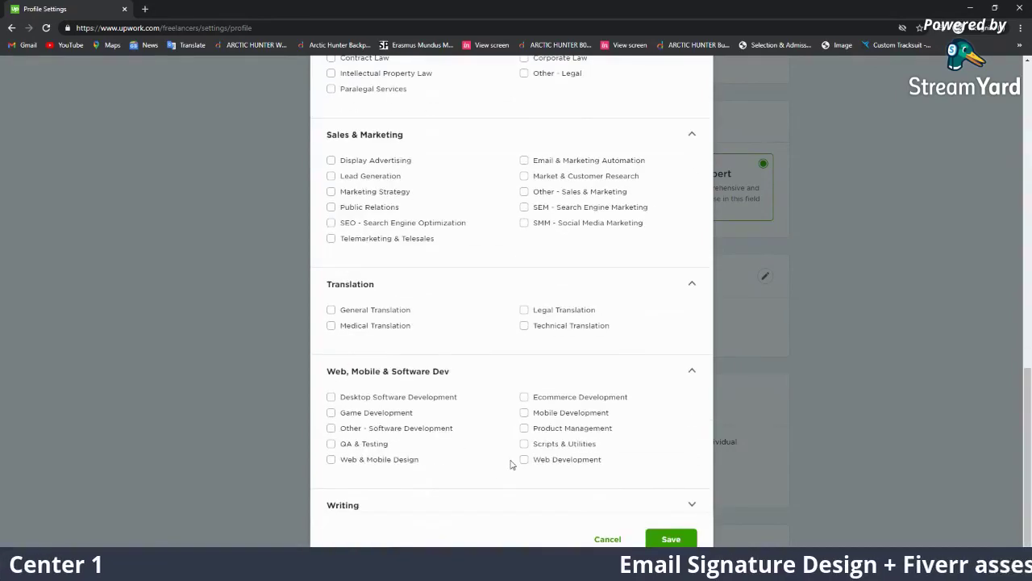
{"action": "scroll", "coordinate": [351, 220], "scroll_direction": "up", "scroll_amount": 2}
{"action": "scroll", "coordinate": [352, 220], "scroll_direction": "down", "scroll_amount": 2}
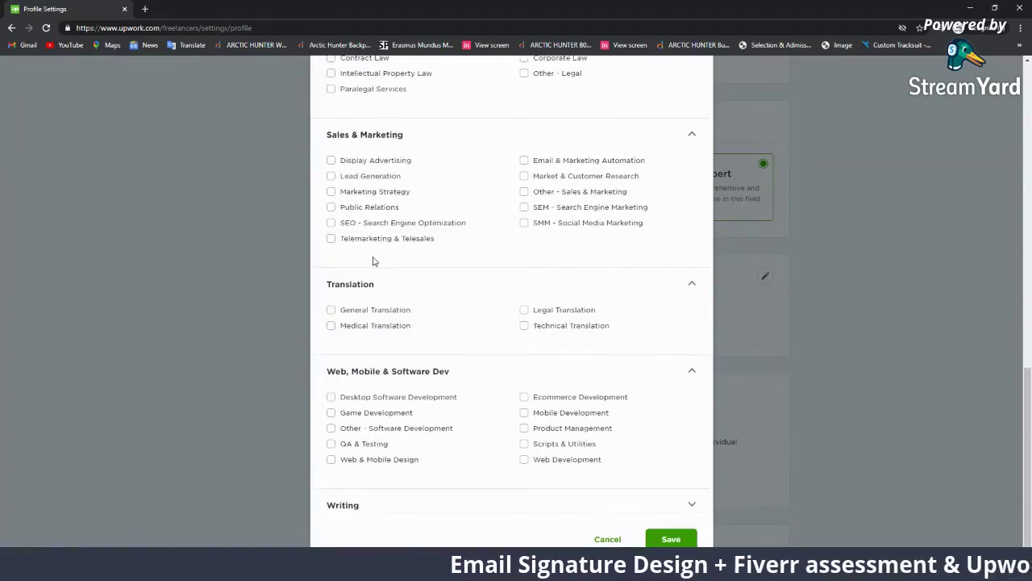
{"action": "scroll", "coordinate": [362, 237], "scroll_direction": "up", "scroll_amount": 6}
{"action": "scroll", "coordinate": [418, 242], "scroll_direction": "up", "scroll_amount": 5}
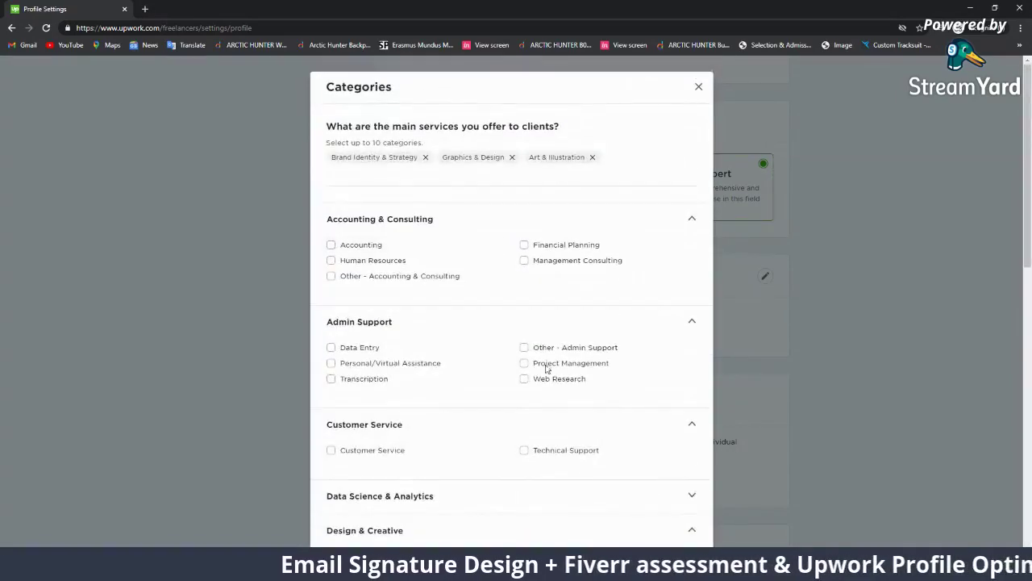
{"action": "scroll", "coordinate": [530, 363], "scroll_direction": "down", "scroll_amount": 3}
{"action": "scroll", "coordinate": [532, 367], "scroll_direction": "down", "scroll_amount": 3}
{"action": "scroll", "coordinate": [451, 339], "scroll_direction": "up", "scroll_amount": 2}
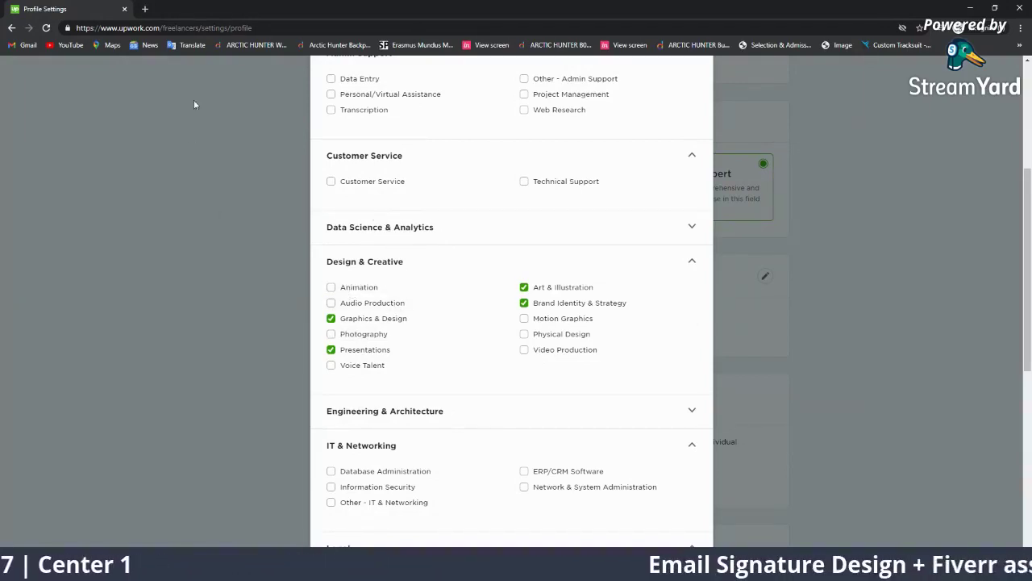
{"action": "left_click", "coordinate": [145, 11]}
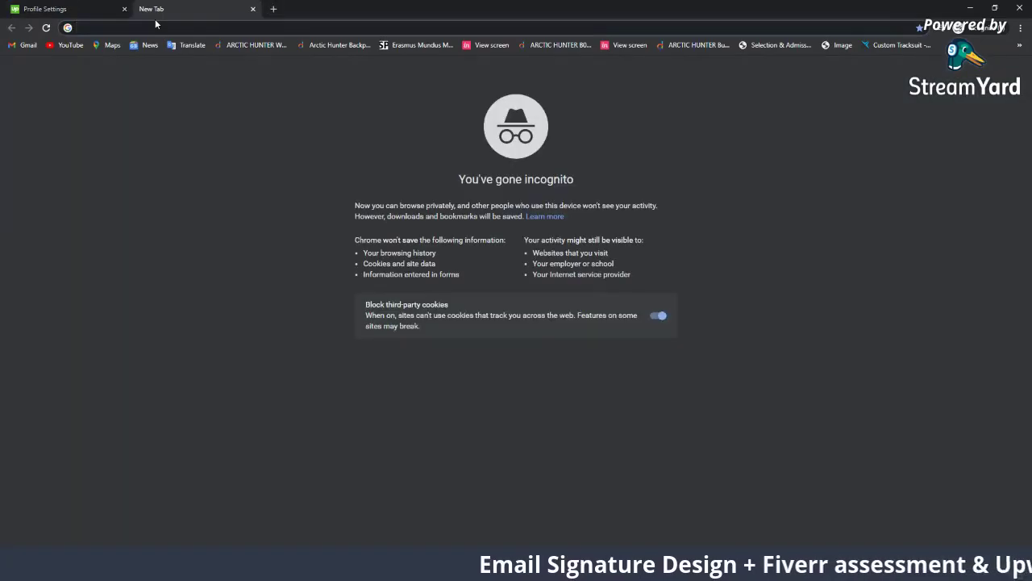
Step: Search Google Images for 'logo animation'
{"action": "type", "text": "logo danimat"}
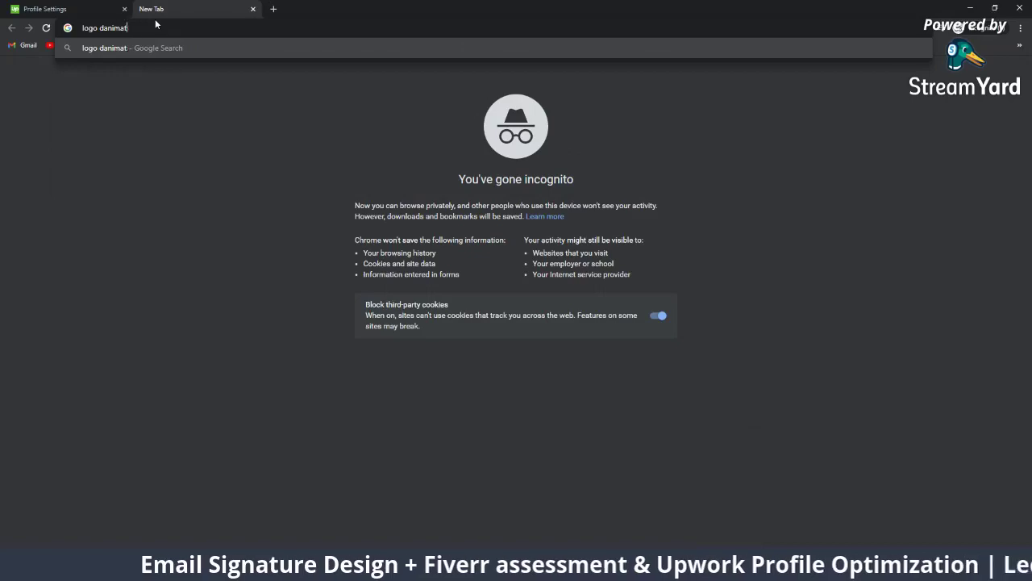
{"action": "key", "text": "BackSpace"}
{"action": "key", "text": "BackSpace"}
{"action": "key", "text": "BackSpace"}
{"action": "type", "text": "anima"}
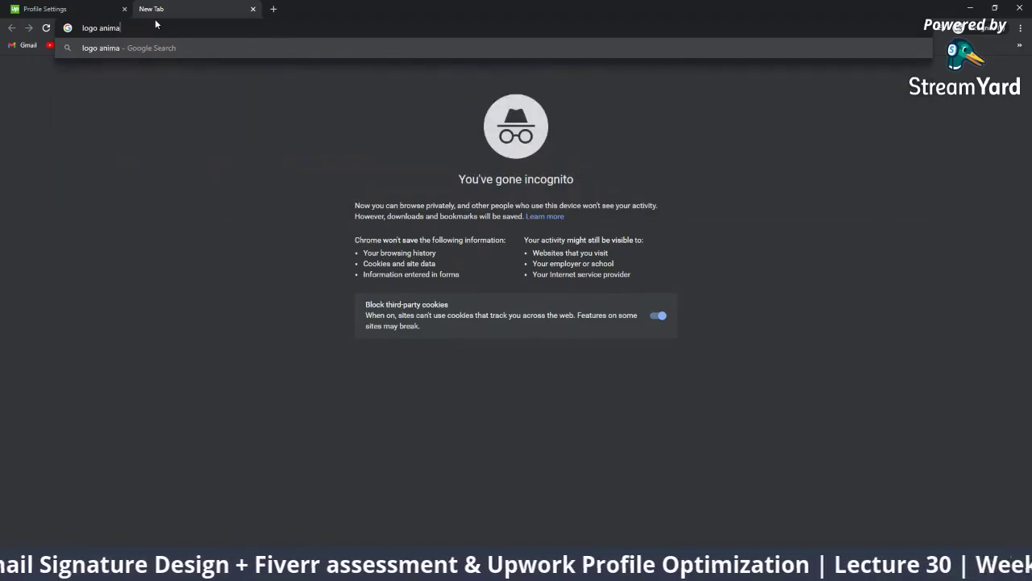
{"action": "type", "text": "tion"}
{"action": "key", "text": "Return"}
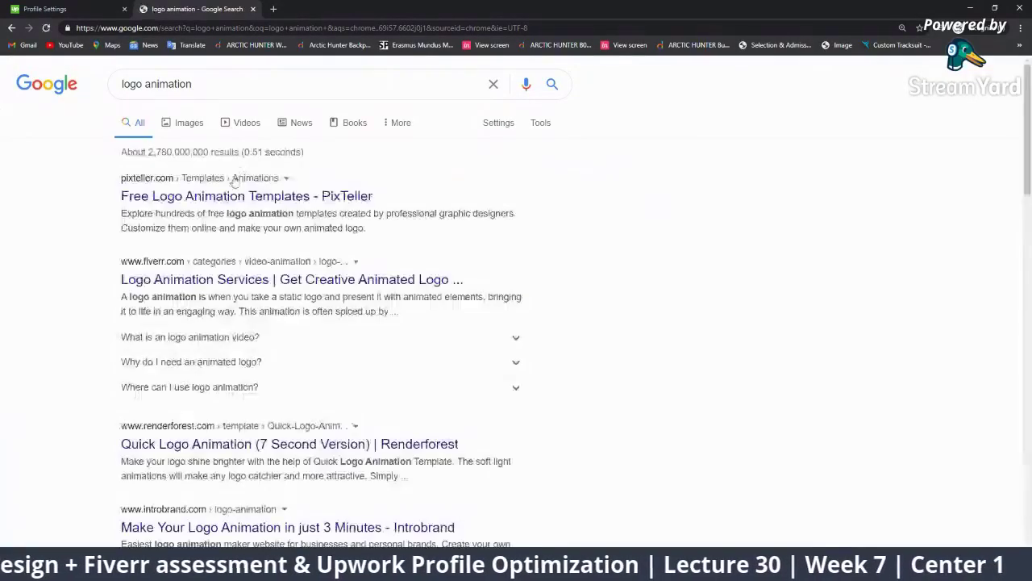
{"action": "left_click", "coordinate": [188, 122]}
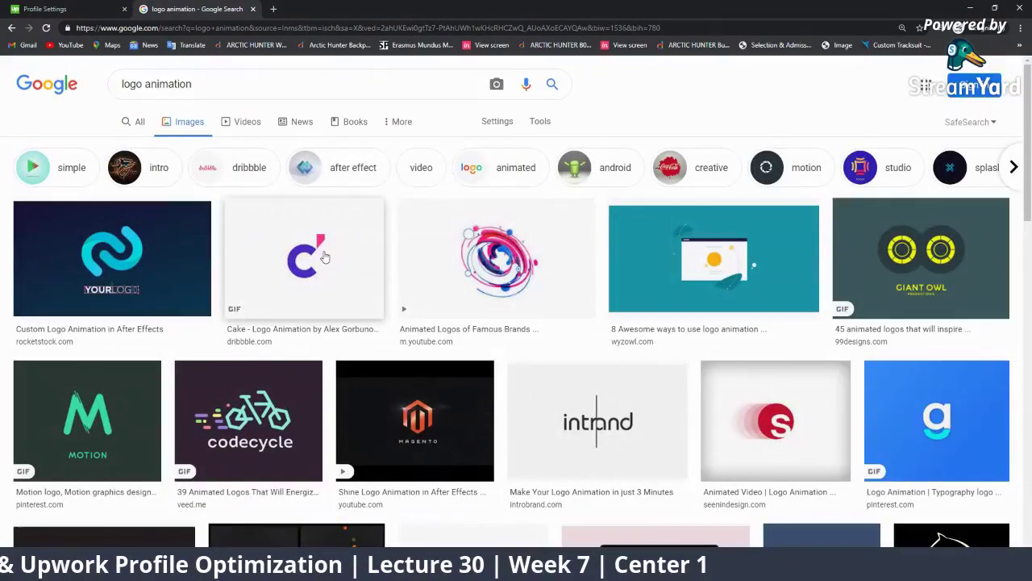
Step: Preview the Cake, Animated Logos of Famous Brands and Motion logo animation results
{"action": "left_click", "coordinate": [321, 255]}
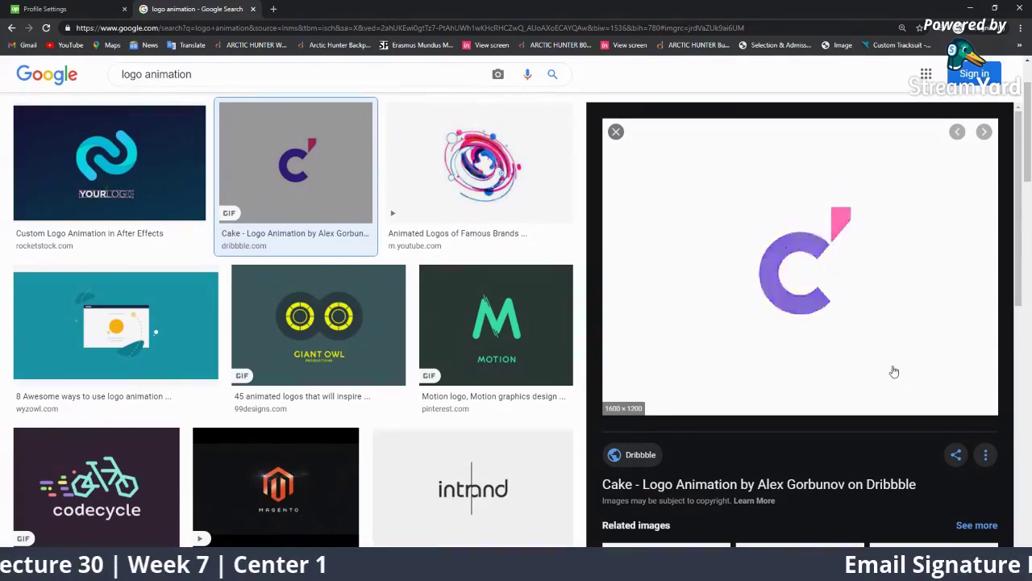
{"action": "key", "text": "Right"}
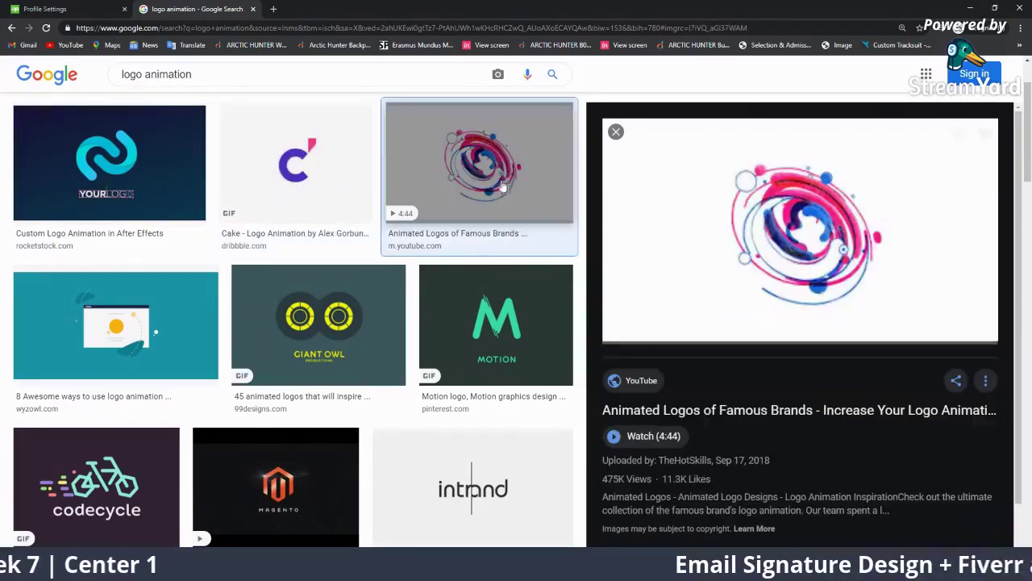
{"action": "left_click", "coordinate": [495, 357]}
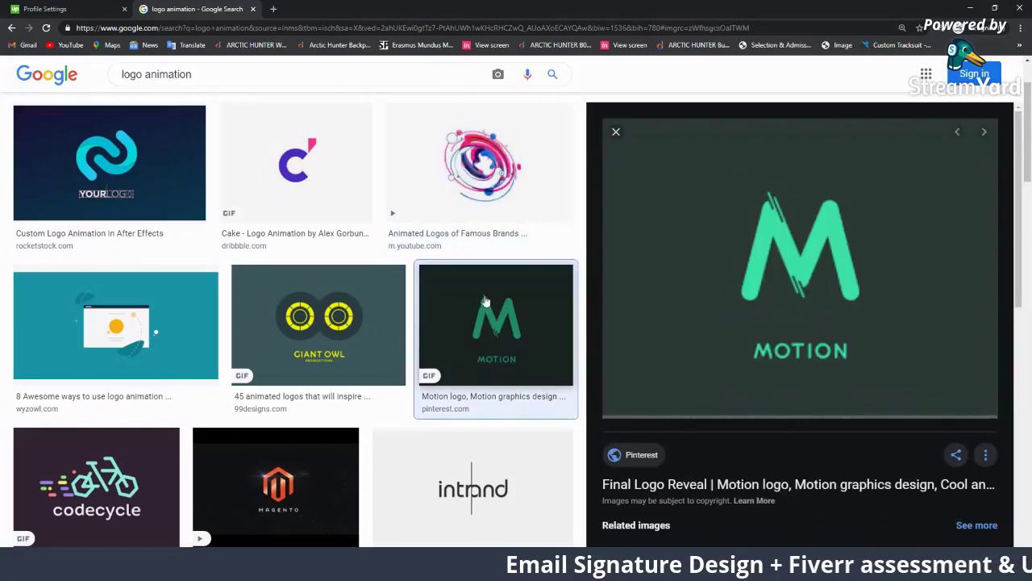
Step: Back in Upwork, save the category selection including Presentations from the Categories dialog
{"action": "key", "text": "ctrl+Tab"}
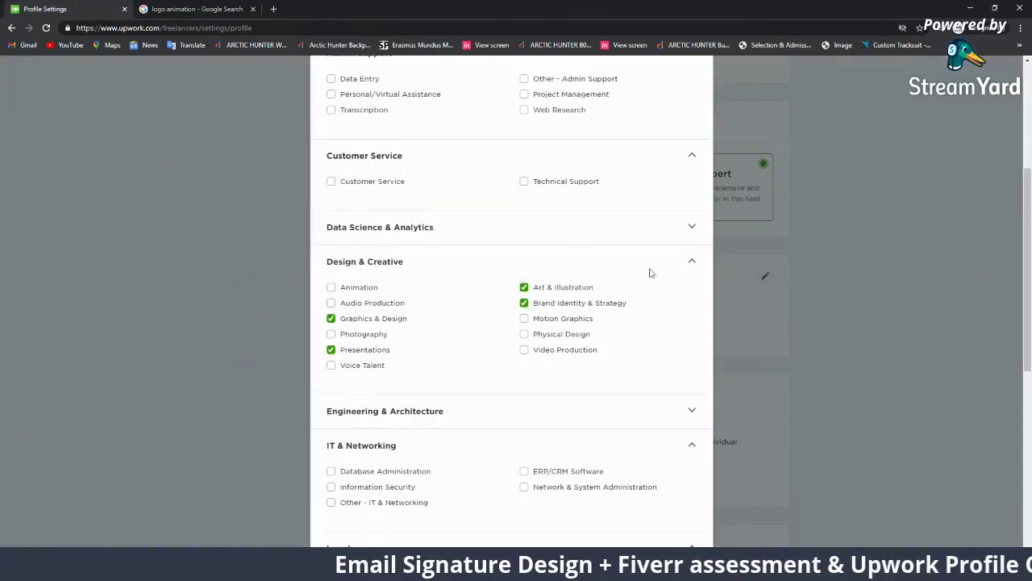
{"action": "scroll", "coordinate": [511, 323], "scroll_direction": "down", "scroll_amount": 3}
{"action": "scroll", "coordinate": [530, 341], "scroll_direction": "down", "scroll_amount": 3}
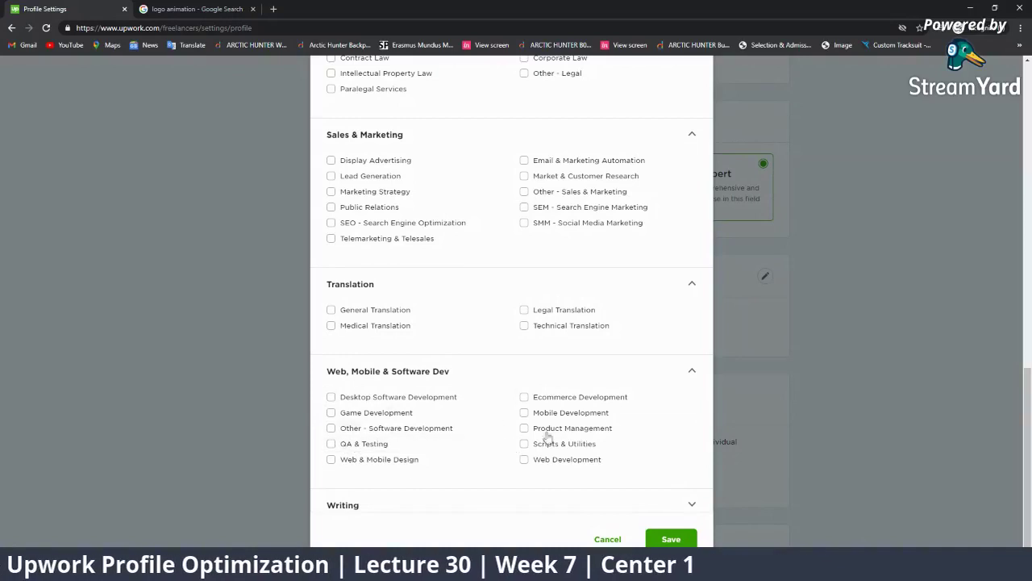
{"action": "scroll", "coordinate": [355, 395], "scroll_direction": "up", "scroll_amount": 2}
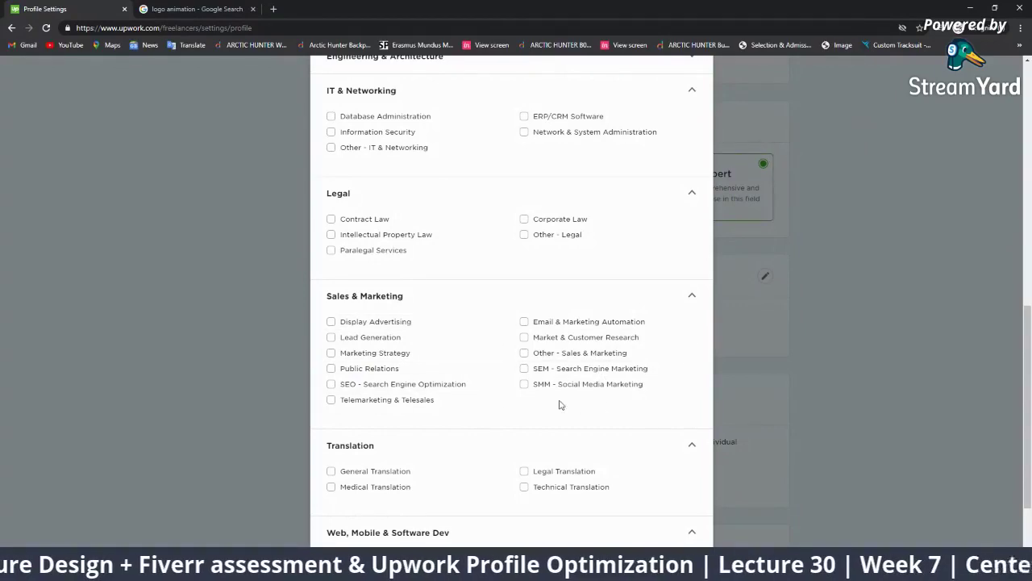
{"action": "scroll", "coordinate": [532, 362], "scroll_direction": "up", "scroll_amount": 3}
{"action": "scroll", "coordinate": [488, 339], "scroll_direction": "down", "scroll_amount": 3}
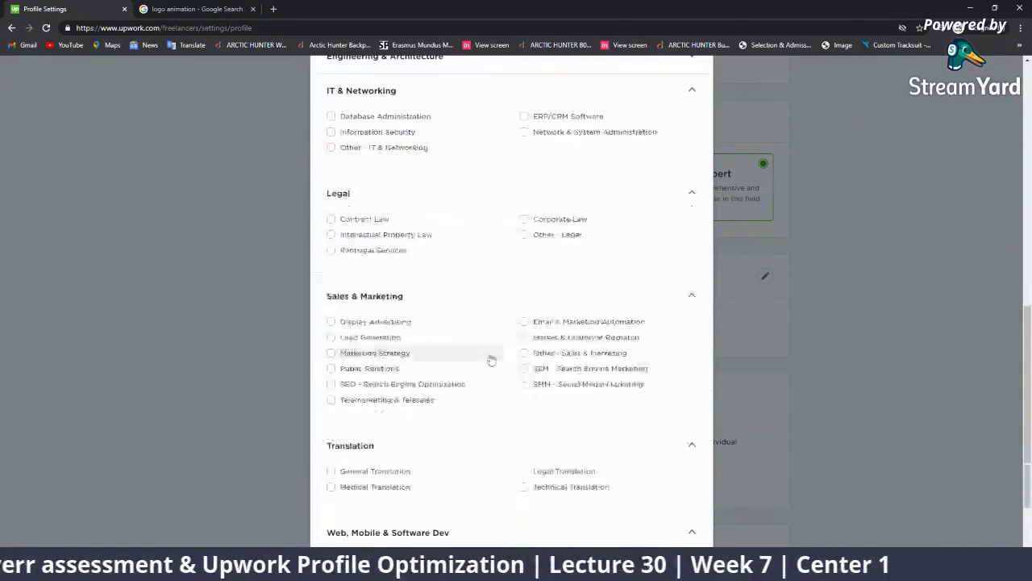
{"action": "scroll", "coordinate": [400, 360], "scroll_direction": "up", "scroll_amount": 1}
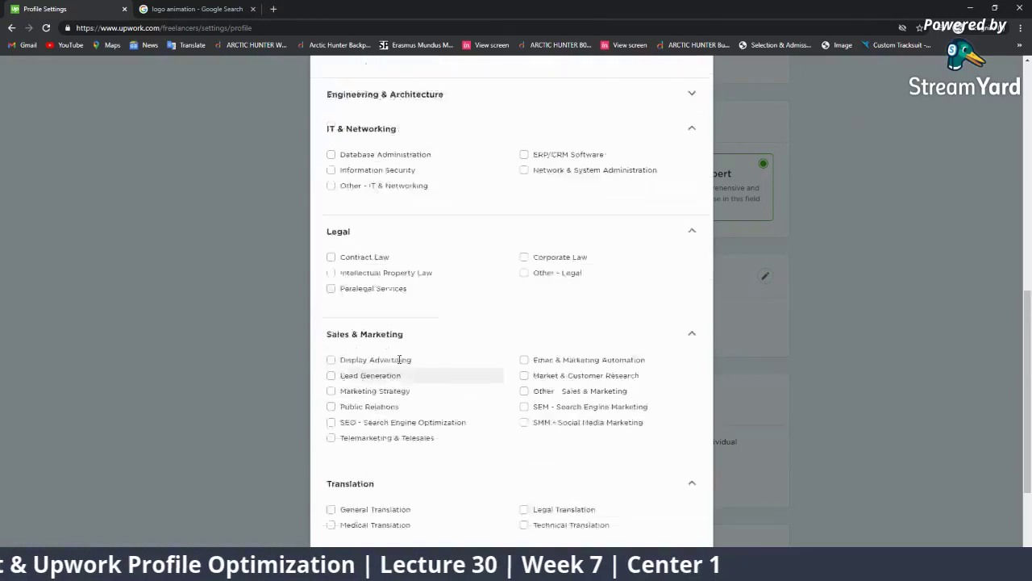
{"action": "scroll", "coordinate": [419, 282], "scroll_direction": "up", "scroll_amount": 3}
{"action": "scroll", "coordinate": [449, 202], "scroll_direction": "up", "scroll_amount": 1}
{"action": "scroll", "coordinate": [464, 258], "scroll_direction": "up", "scroll_amount": 3}
{"action": "scroll", "coordinate": [645, 403], "scroll_direction": "down", "scroll_amount": 4}
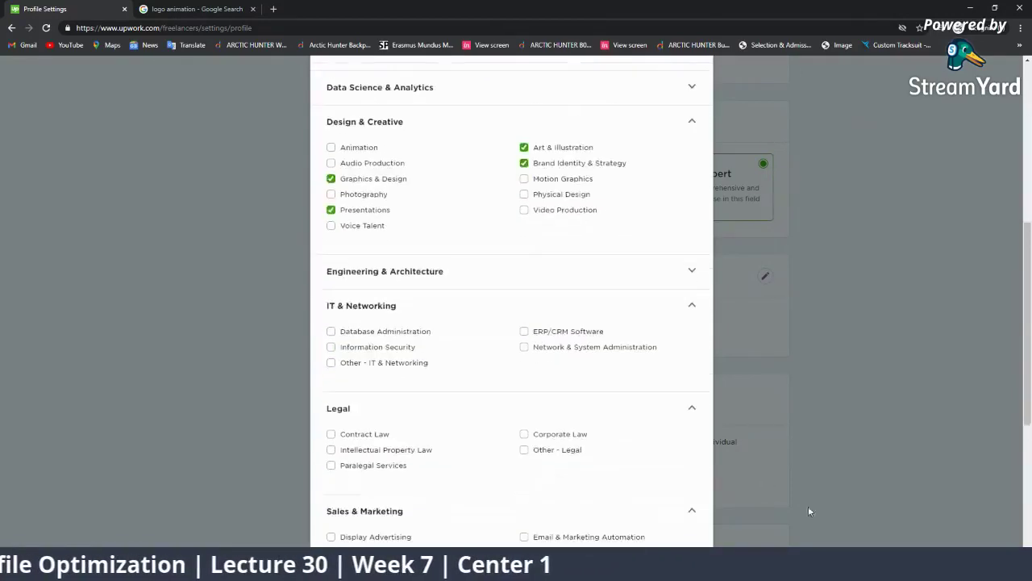
{"action": "scroll", "coordinate": [703, 451], "scroll_direction": "down", "scroll_amount": 3}
{"action": "scroll", "coordinate": [703, 451], "scroll_direction": "down", "scroll_amount": 1}
{"action": "left_click", "coordinate": [685, 538]}
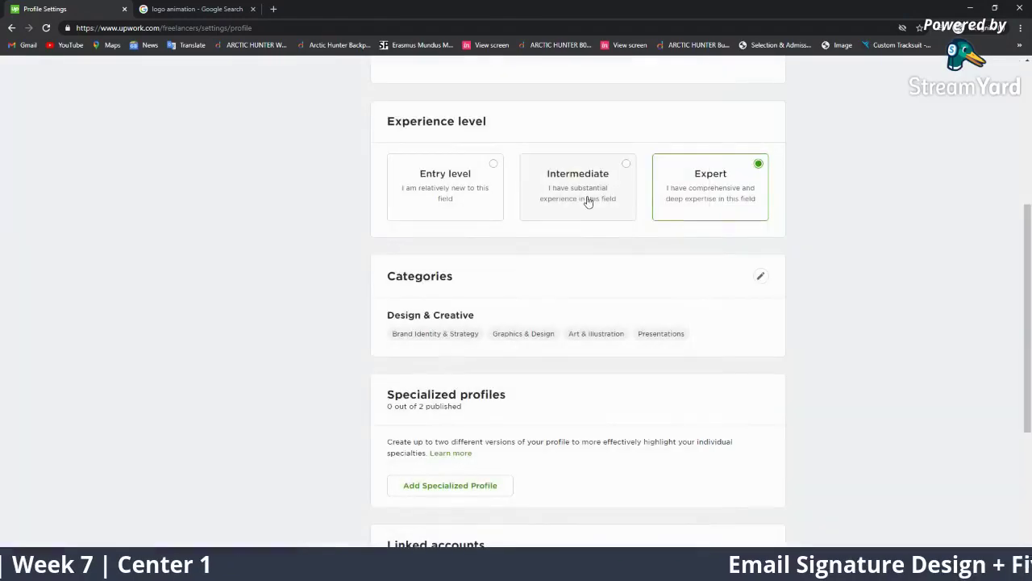
Step: Scroll the Profile Settings page to review specialized profiles and linked-account options
{"action": "scroll", "coordinate": [588, 201], "scroll_direction": "down", "scroll_amount": 2}
{"action": "scroll", "coordinate": [553, 293], "scroll_direction": "up", "scroll_amount": 1}
{"action": "scroll", "coordinate": [435, 375], "scroll_direction": "down", "scroll_amount": 2}
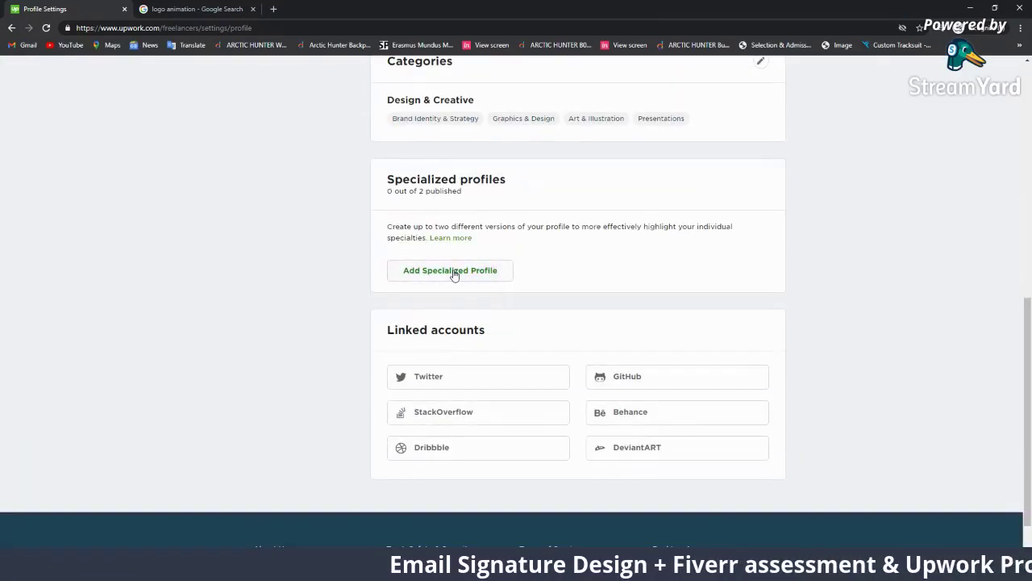
{"action": "scroll", "coordinate": [503, 379], "scroll_direction": "down", "scroll_amount": 1}
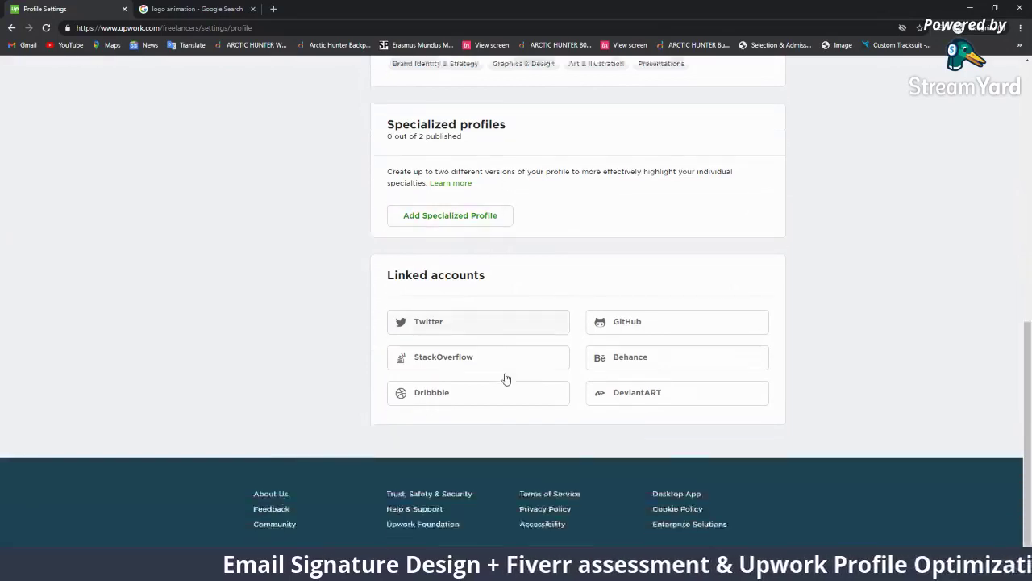
{"action": "scroll", "coordinate": [505, 379], "scroll_direction": "down", "scroll_amount": 1}
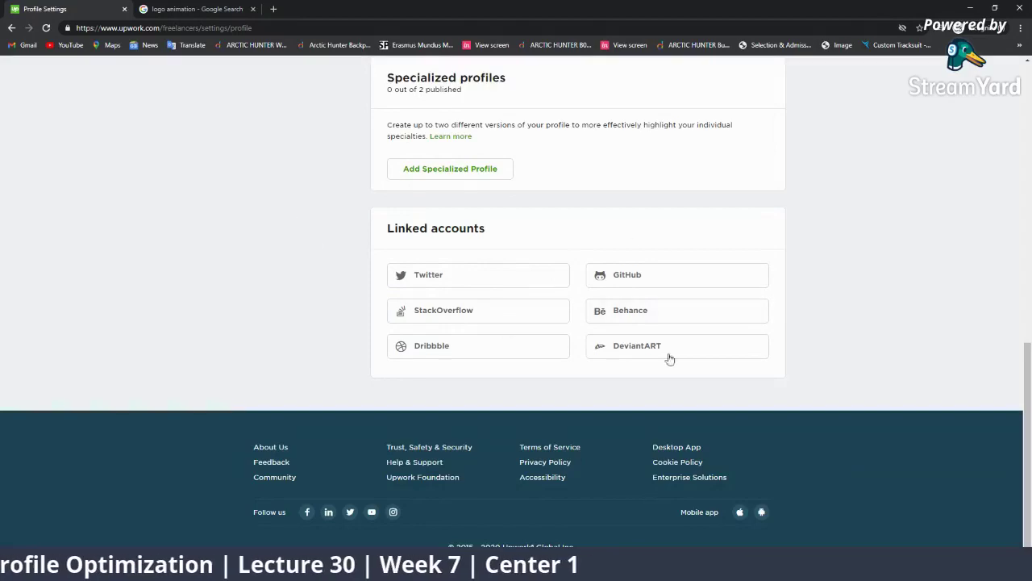
Step: Load behance.net by entering 'behance' in the other Chrome window's address bar
{"action": "left_click", "coordinate": [238, 7]}
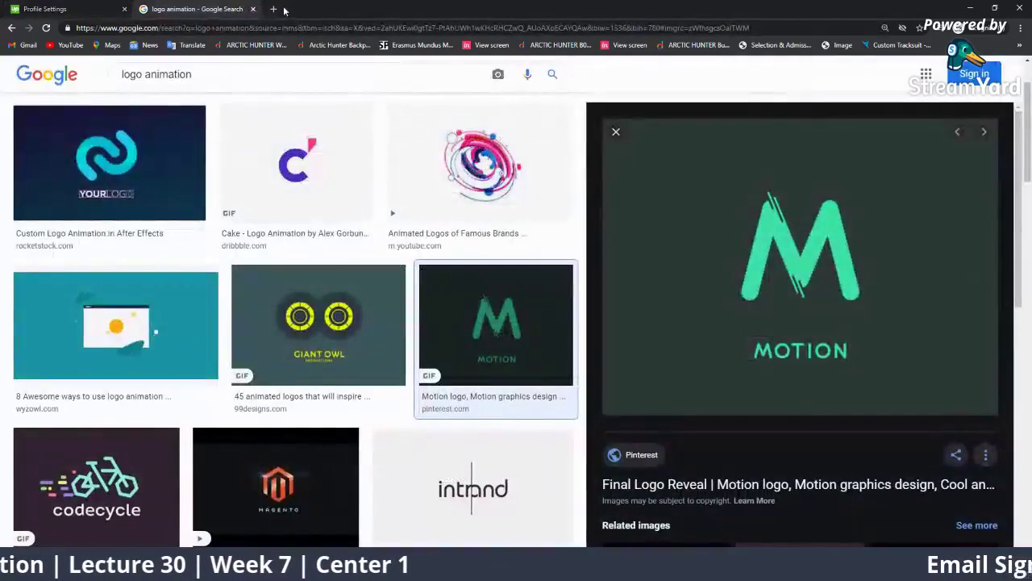
{"action": "left_click", "coordinate": [266, 29]}
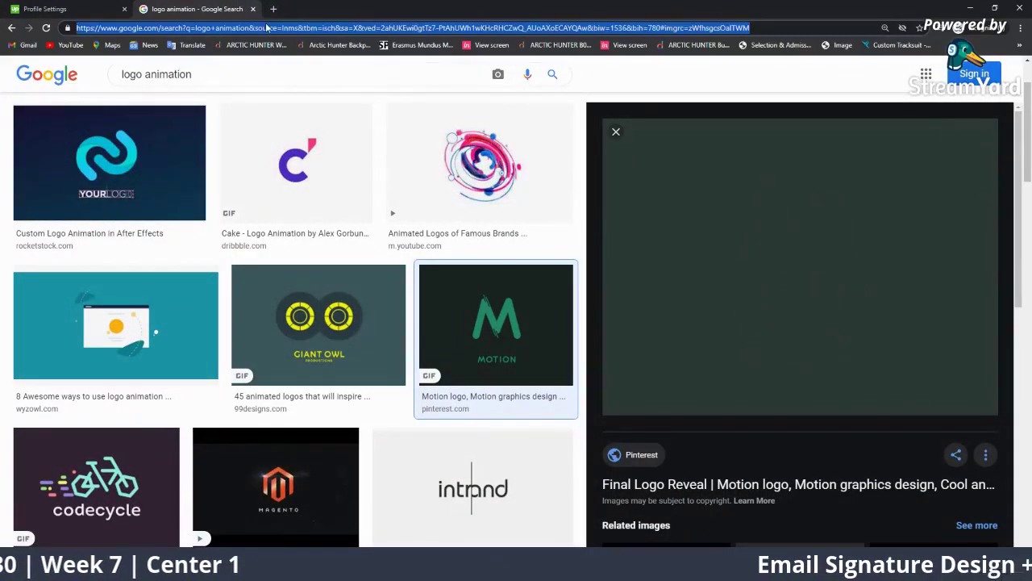
{"action": "key", "text": "BackSpace"}
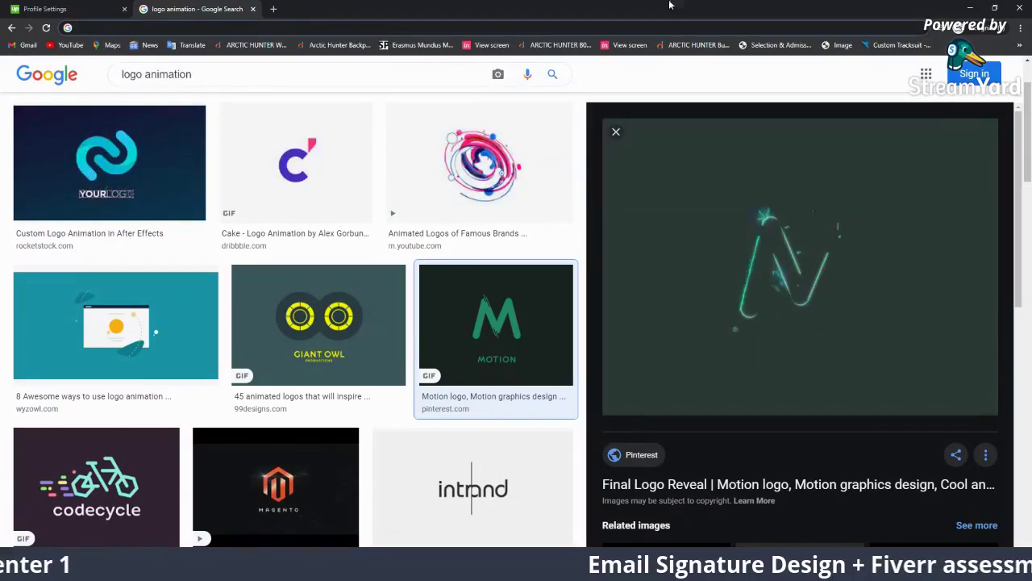
{"action": "left_click", "coordinate": [970, 8]}
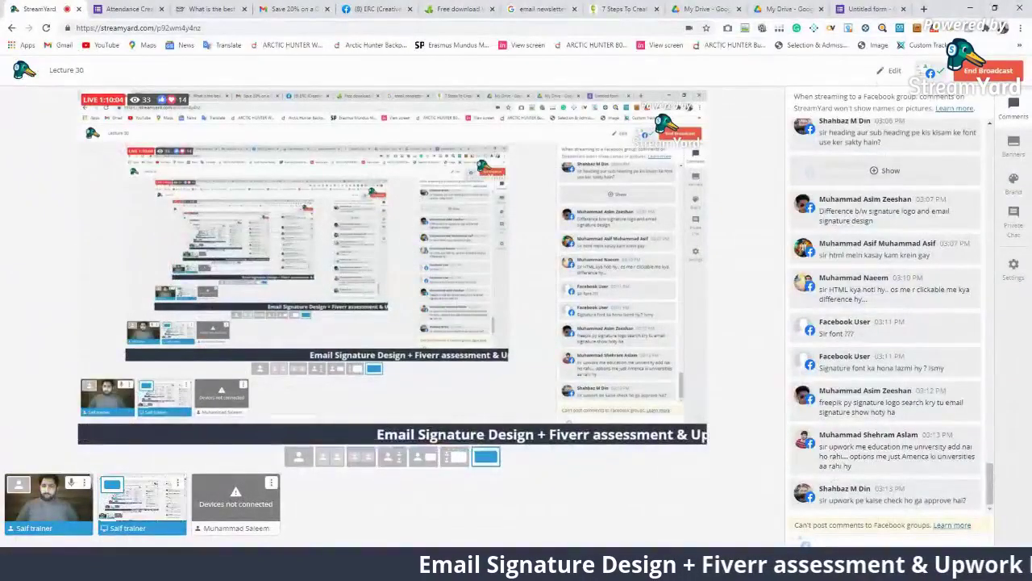
{"action": "left_click", "coordinate": [530, 6]}
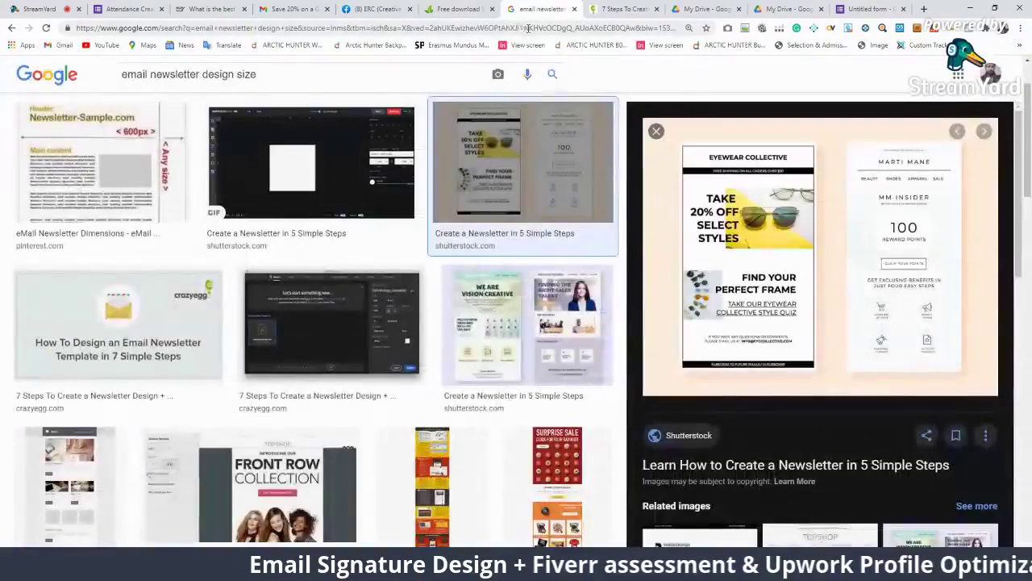
{"action": "left_click", "coordinate": [529, 28]}
{"action": "type", "text": "behance"}
{"action": "key", "text": "Return"}
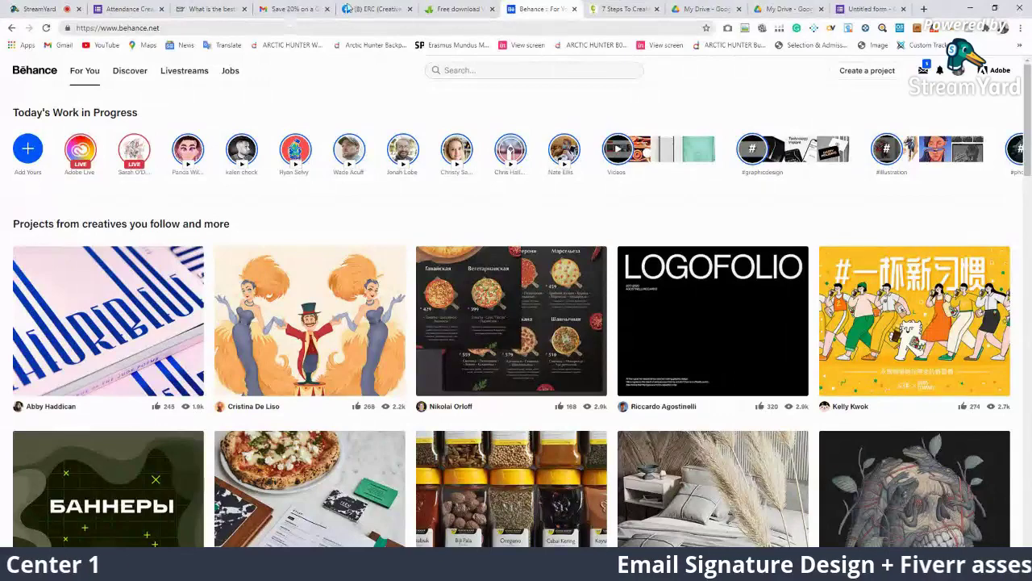
Step: Glance at Behance messages, then open the pizza-menu designer's profile and scroll their UI kits
{"action": "left_click", "coordinate": [923, 70]}
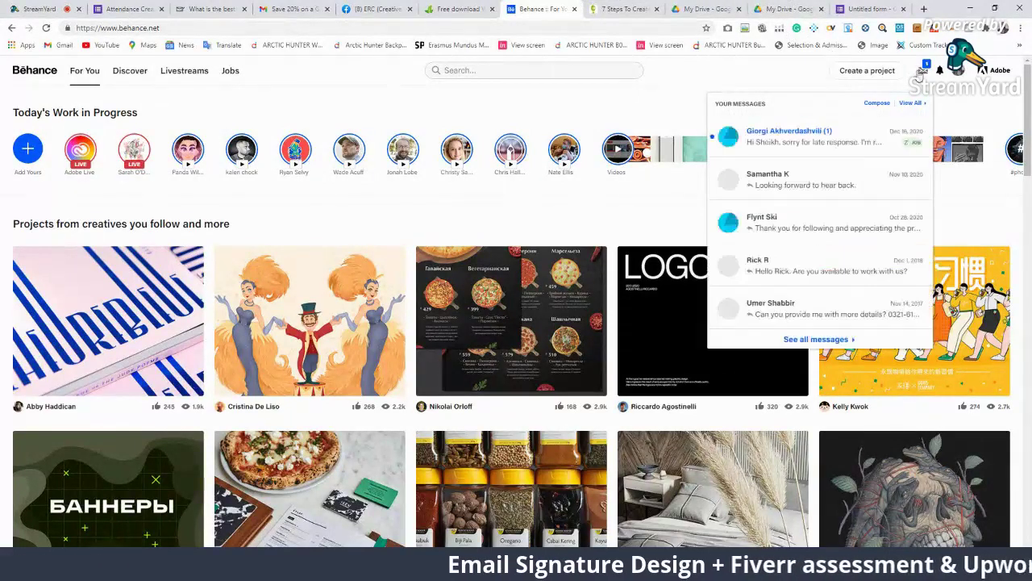
{"action": "left_click", "coordinate": [922, 71]}
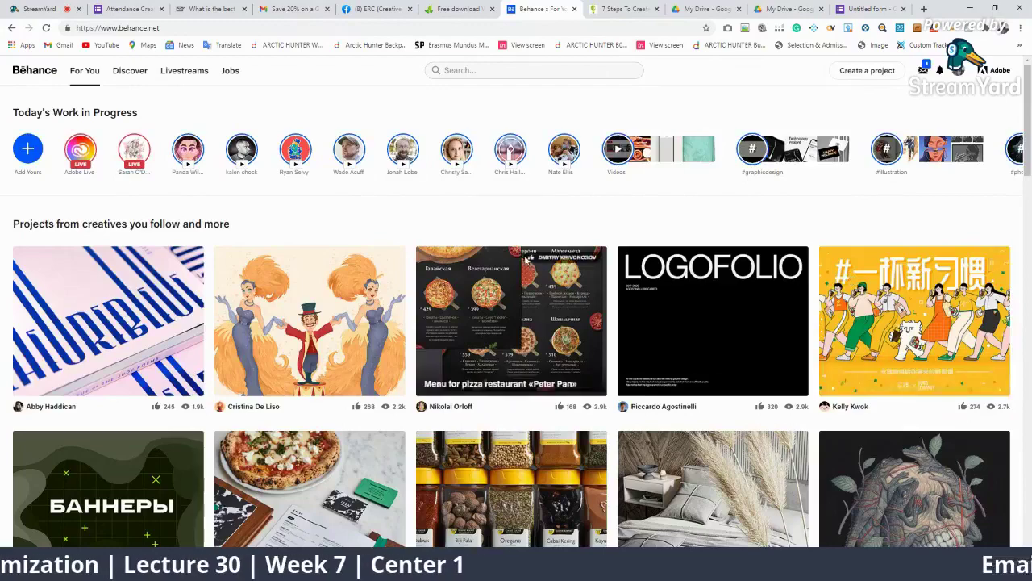
{"action": "left_click", "coordinate": [508, 369]}
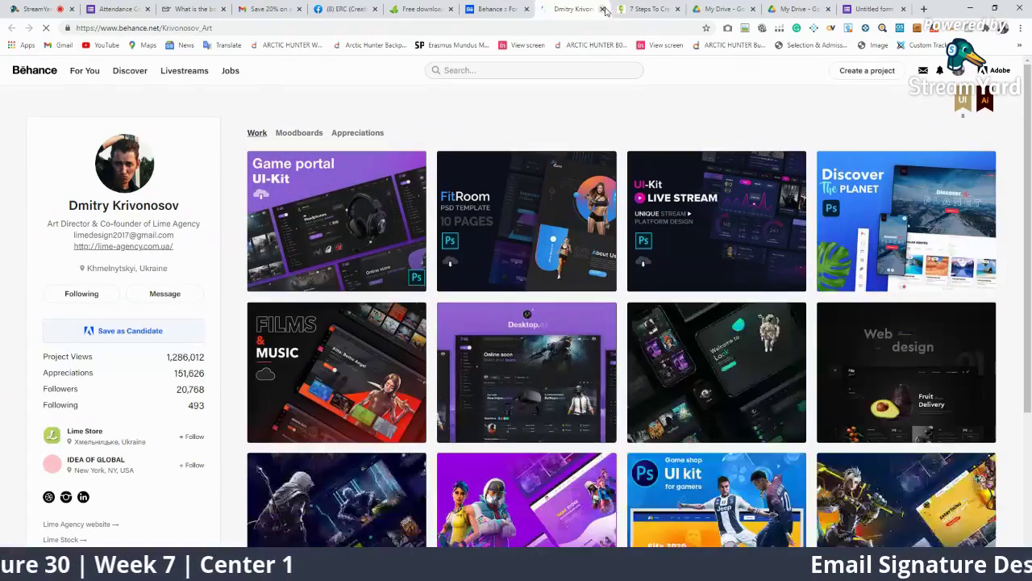
{"action": "scroll", "coordinate": [386, 322], "scroll_direction": "down", "scroll_amount": 2}
{"action": "scroll", "coordinate": [386, 323], "scroll_direction": "down", "scroll_amount": 1}
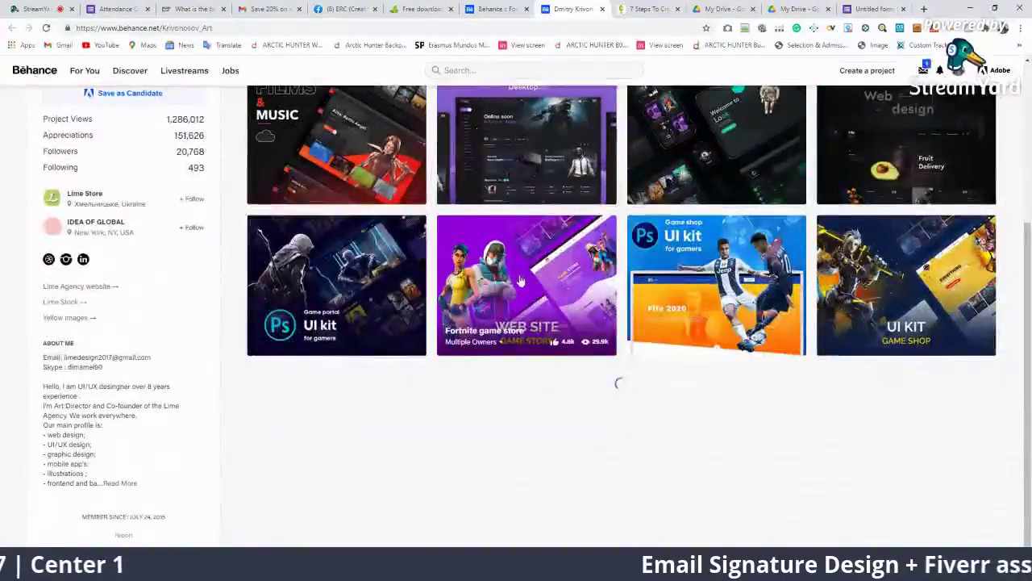
{"action": "left_click", "coordinate": [444, 348]}
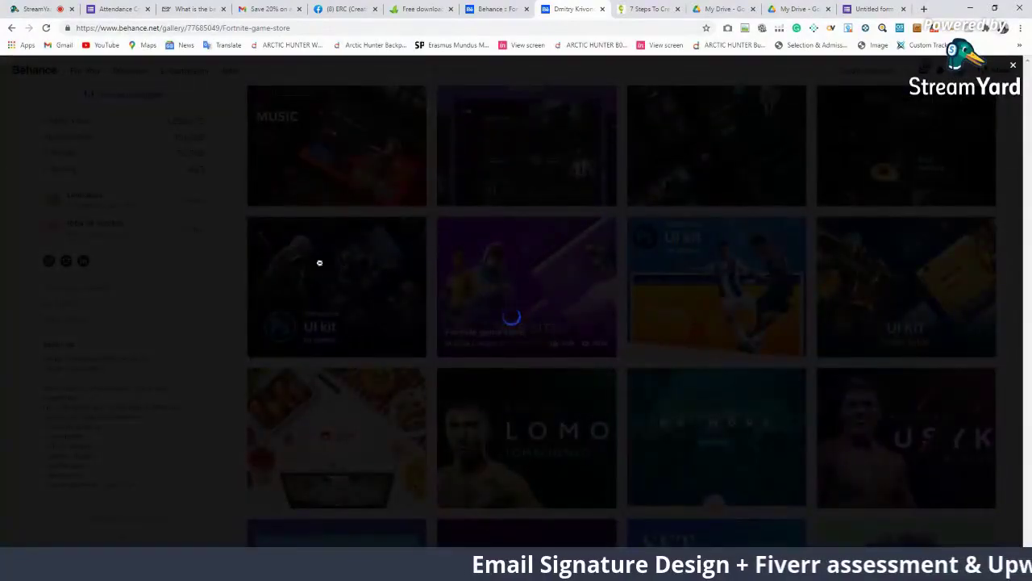
{"action": "scroll", "coordinate": [626, 448], "scroll_direction": "down", "scroll_amount": 5}
{"action": "scroll", "coordinate": [625, 448], "scroll_direction": "down", "scroll_amount": 3}
{"action": "scroll", "coordinate": [625, 448], "scroll_direction": "down", "scroll_amount": 3}
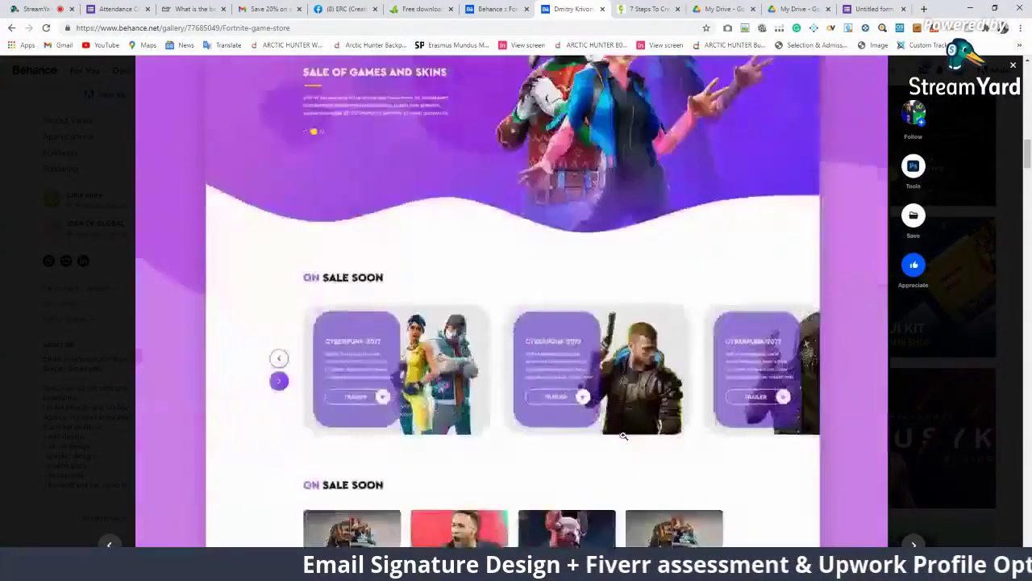
{"action": "scroll", "coordinate": [622, 440], "scroll_direction": "down", "scroll_amount": 2}
{"action": "scroll", "coordinate": [620, 434], "scroll_direction": "down", "scroll_amount": 2}
{"action": "scroll", "coordinate": [620, 433], "scroll_direction": "down", "scroll_amount": 5}
{"action": "scroll", "coordinate": [619, 432], "scroll_direction": "down", "scroll_amount": 5}
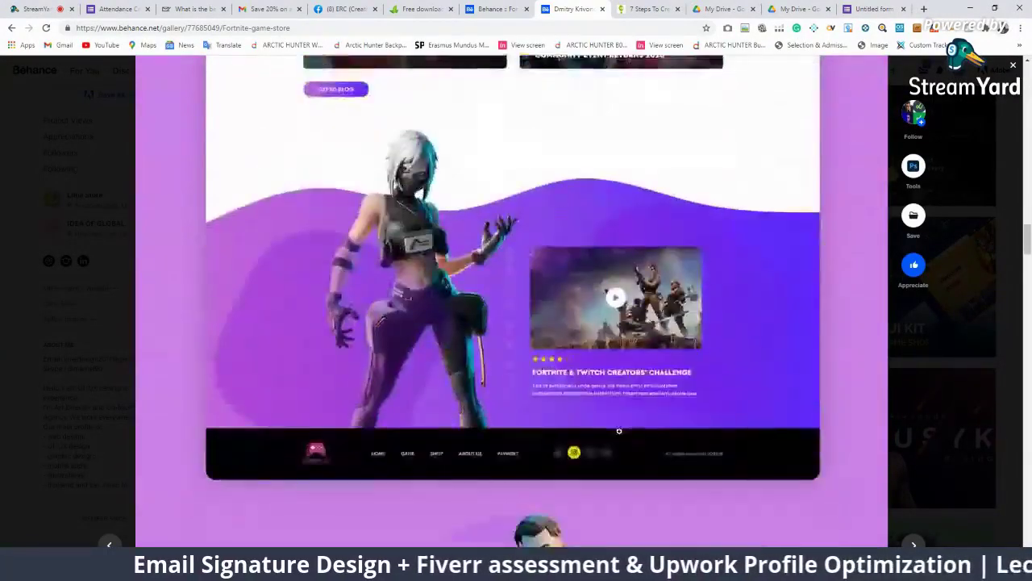
{"action": "scroll", "coordinate": [619, 431], "scroll_direction": "down", "scroll_amount": 5}
{"action": "scroll", "coordinate": [618, 431], "scroll_direction": "down", "scroll_amount": 5}
{"action": "scroll", "coordinate": [619, 432], "scroll_direction": "down", "scroll_amount": 5}
{"action": "scroll", "coordinate": [618, 431], "scroll_direction": "down", "scroll_amount": 5}
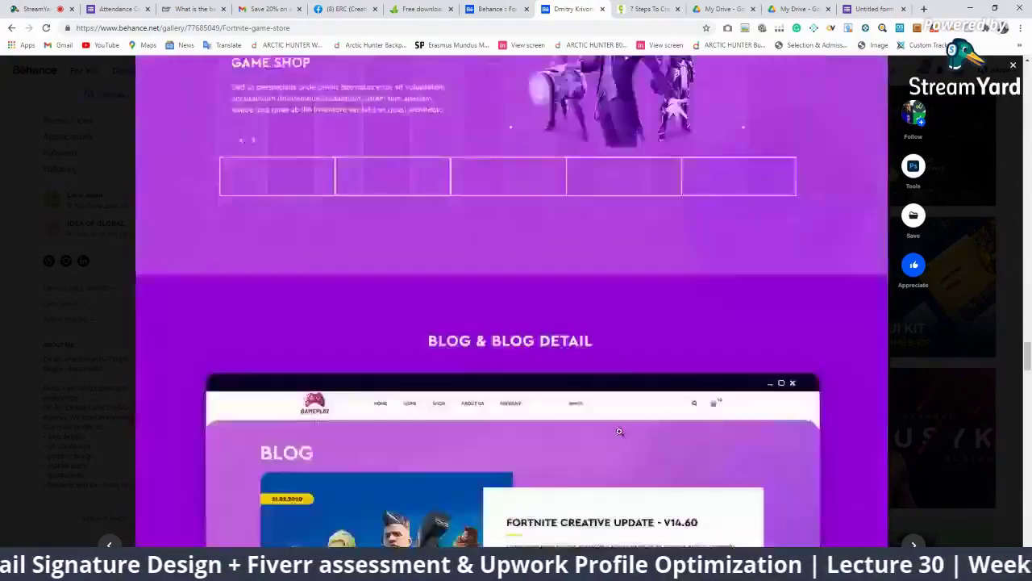
{"action": "scroll", "coordinate": [618, 432], "scroll_direction": "down", "scroll_amount": 5}
{"action": "scroll", "coordinate": [676, 425], "scroll_direction": "down", "scroll_amount": 10}
{"action": "scroll", "coordinate": [675, 425], "scroll_direction": "down", "scroll_amount": 5}
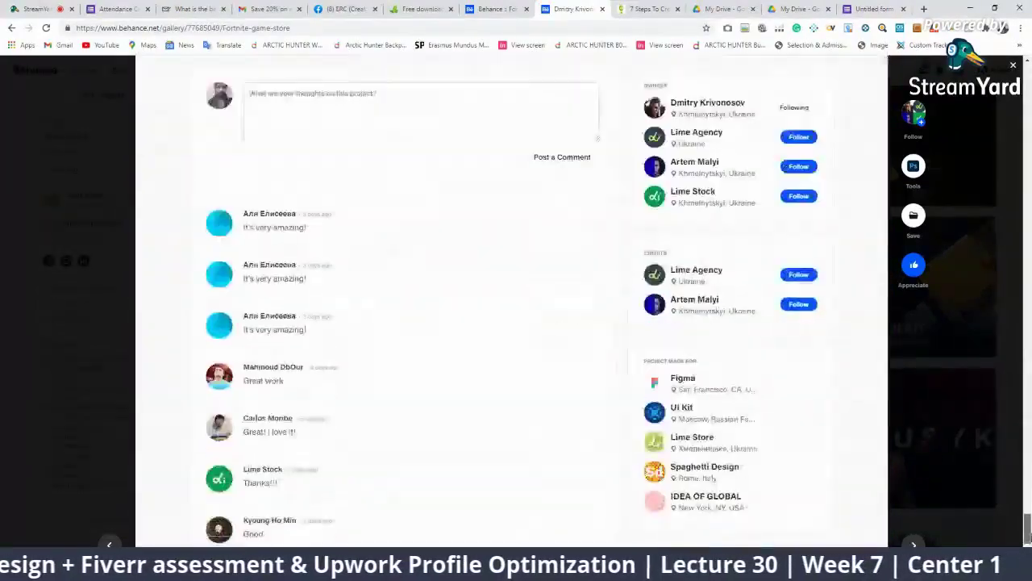
{"action": "scroll", "coordinate": [676, 425], "scroll_direction": "up", "scroll_amount": 2}
{"action": "scroll", "coordinate": [676, 425], "scroll_direction": "down", "scroll_amount": 3}
{"action": "scroll", "coordinate": [521, 315], "scroll_direction": "up", "scroll_amount": 1}
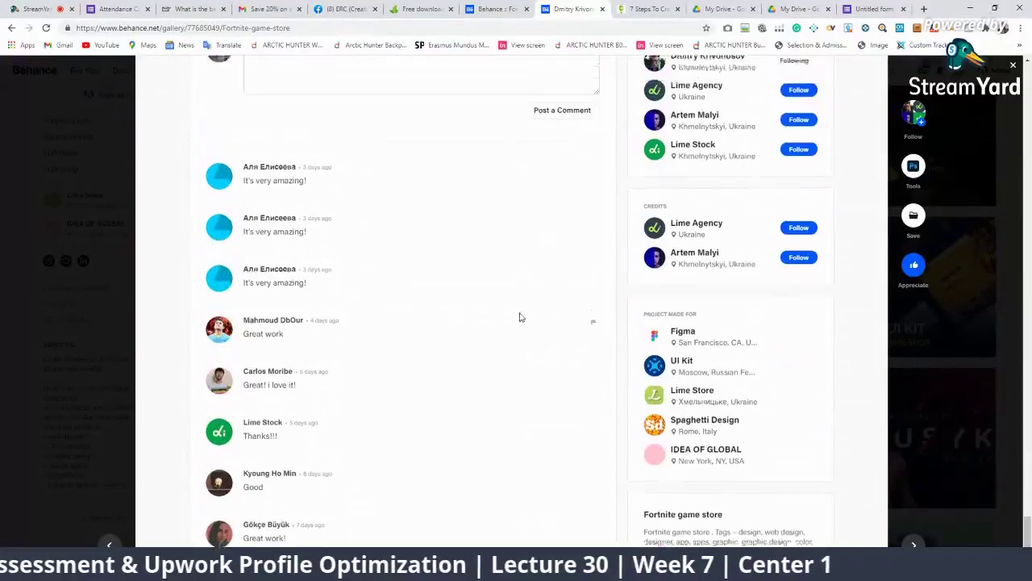
{"action": "scroll", "coordinate": [629, 295], "scroll_direction": "up", "scroll_amount": 3}
{"action": "scroll", "coordinate": [738, 273], "scroll_direction": "up", "scroll_amount": 2}
{"action": "scroll", "coordinate": [737, 273], "scroll_direction": "up", "scroll_amount": 2}
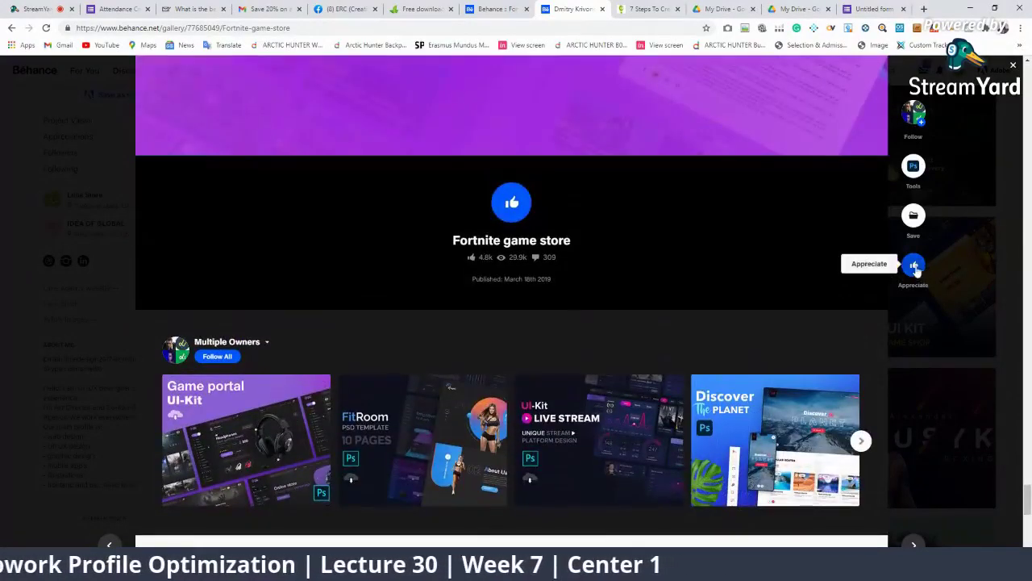
{"action": "scroll", "coordinate": [615, 284], "scroll_direction": "down", "scroll_amount": 3}
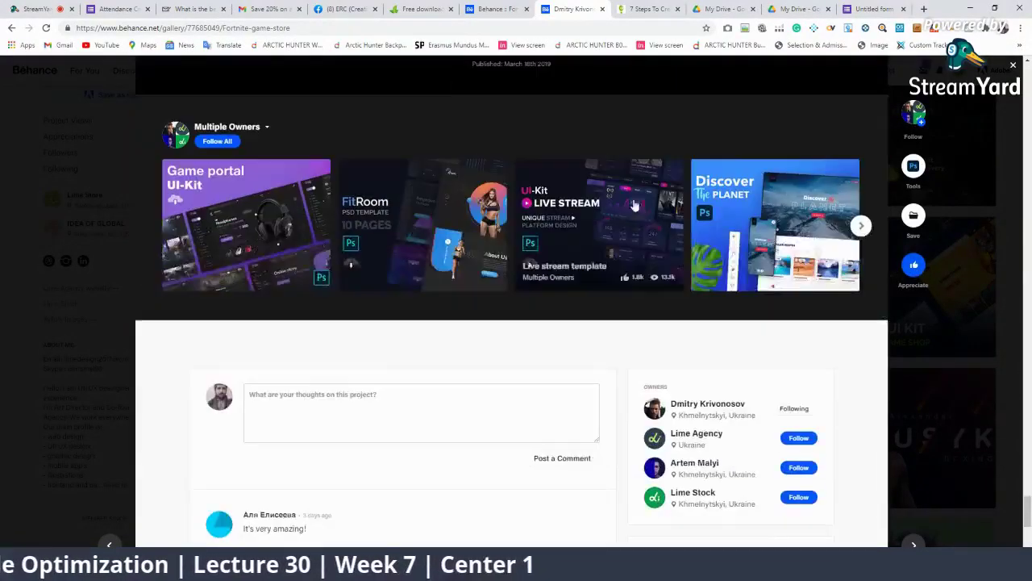
{"action": "left_click", "coordinate": [1013, 65]}
{"action": "scroll", "coordinate": [522, 173], "scroll_direction": "up", "scroll_amount": 2}
{"action": "scroll", "coordinate": [523, 173], "scroll_direction": "up", "scroll_amount": 1}
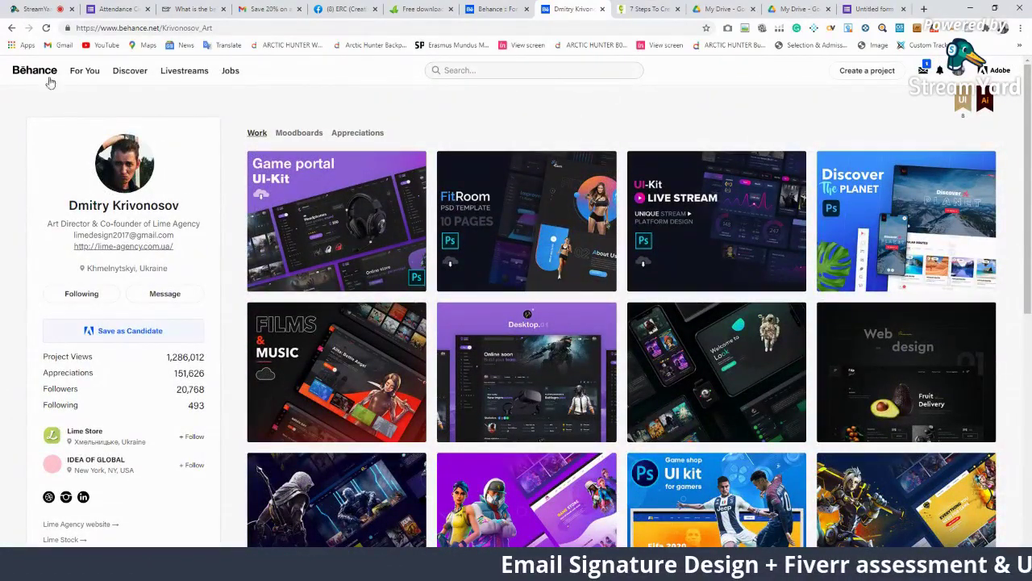
Step: From the Behance home feed, search for 'minimalist logo'
{"action": "left_click", "coordinate": [52, 77]}
{"action": "mouse_move", "coordinate": [526, 221]}
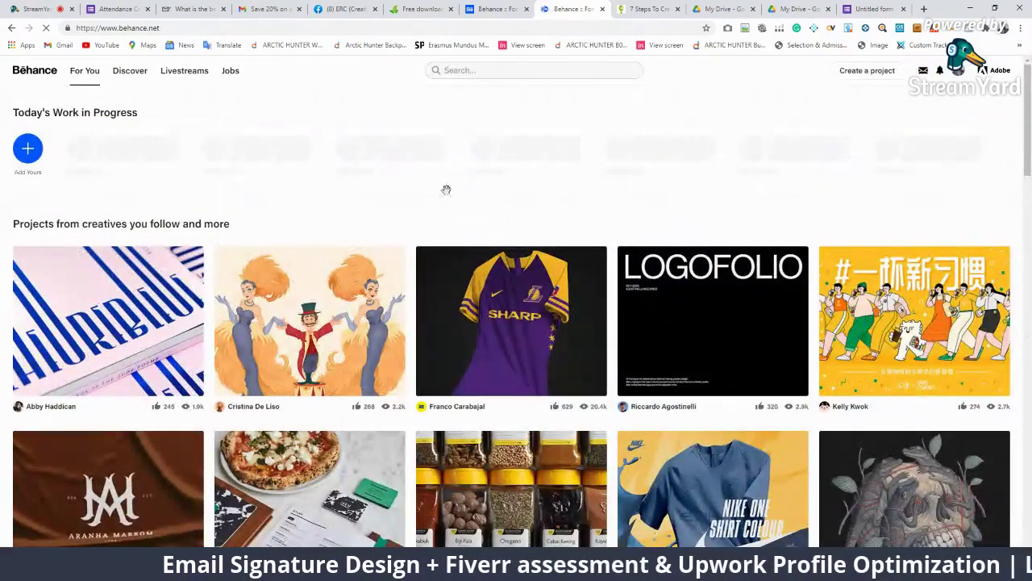
{"action": "scroll", "coordinate": [609, 367], "scroll_direction": "down", "scroll_amount": 2}
{"action": "scroll", "coordinate": [609, 363], "scroll_direction": "up", "scroll_amount": 2}
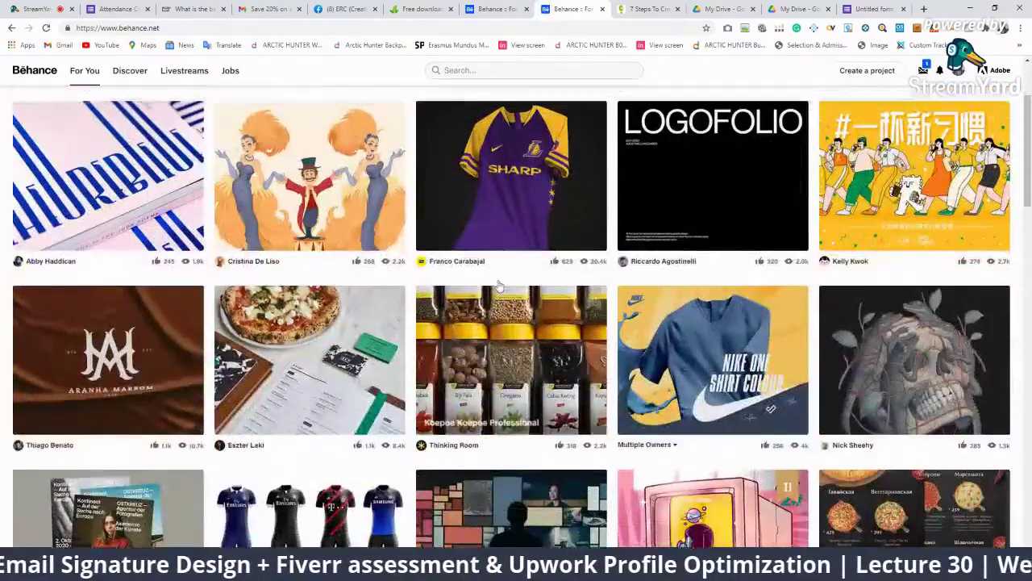
{"action": "left_click", "coordinate": [524, 71]}
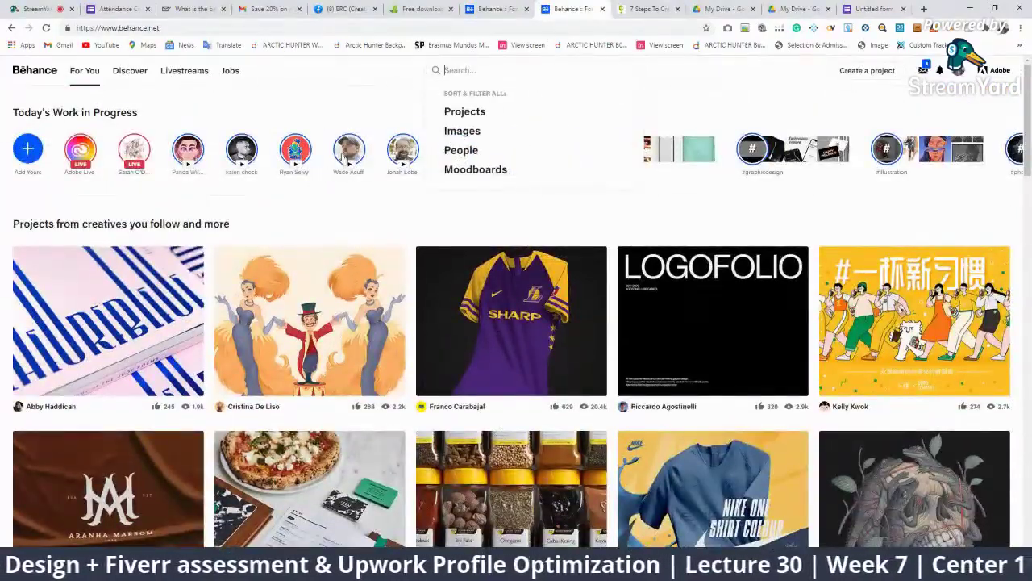
{"action": "type", "text": "min"}
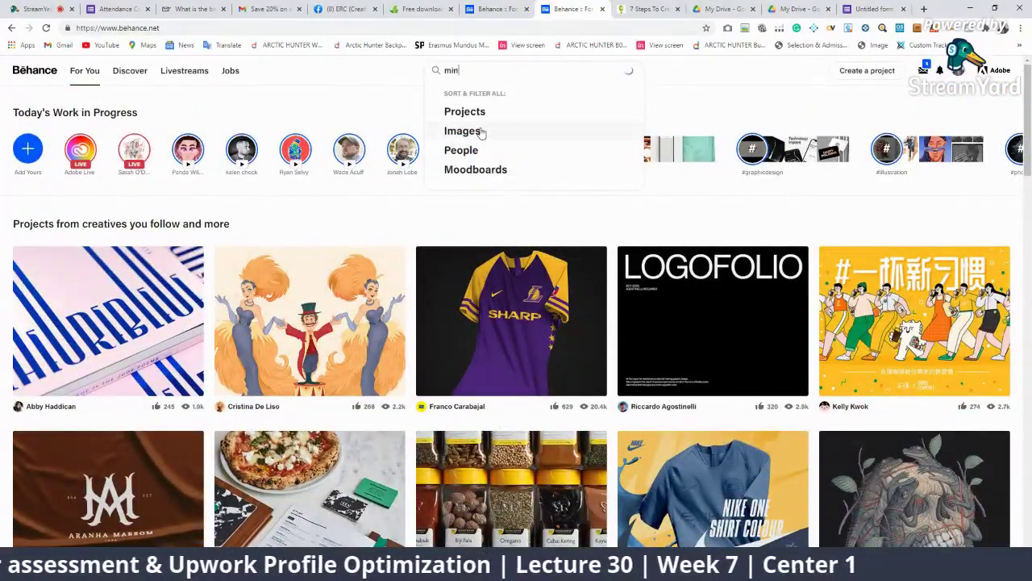
{"action": "type", "text": "go"}
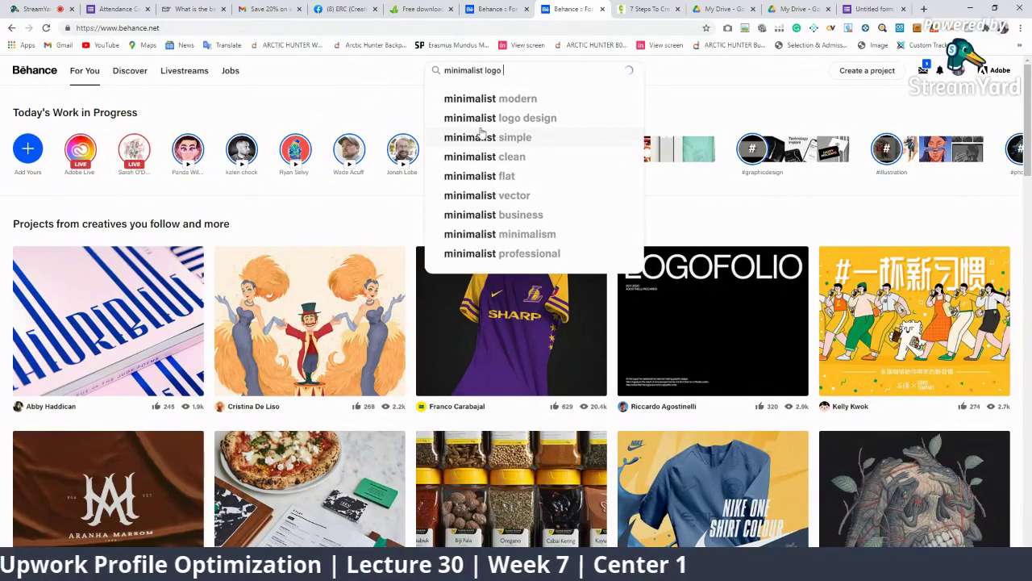
{"action": "key", "text": "Return"}
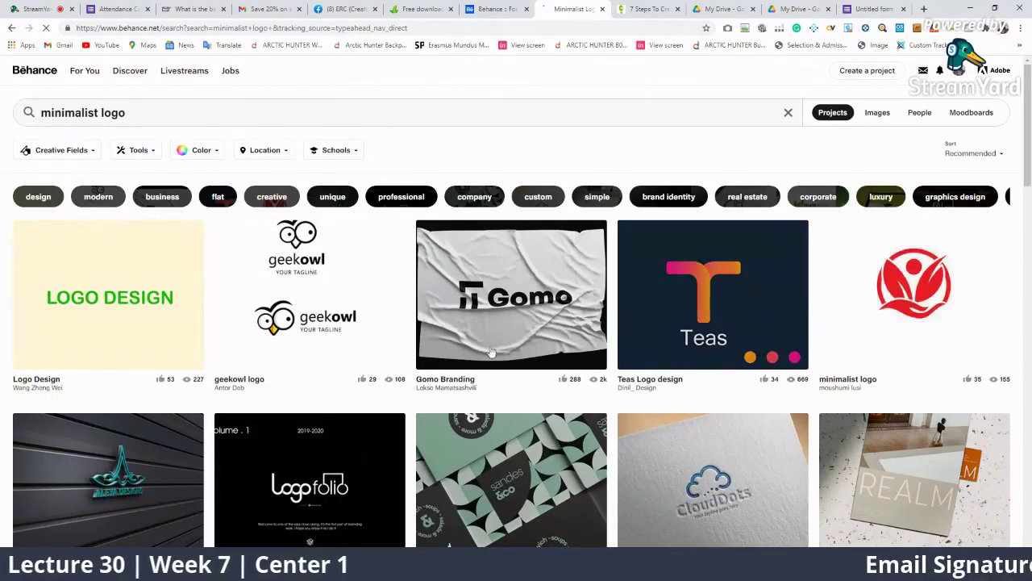
Step: Browse the results, close the Teas Logo project, and switch to the logo animation window
{"action": "scroll", "coordinate": [494, 371], "scroll_direction": "down", "scroll_amount": 2}
{"action": "scroll", "coordinate": [493, 371], "scroll_direction": "down", "scroll_amount": 3}
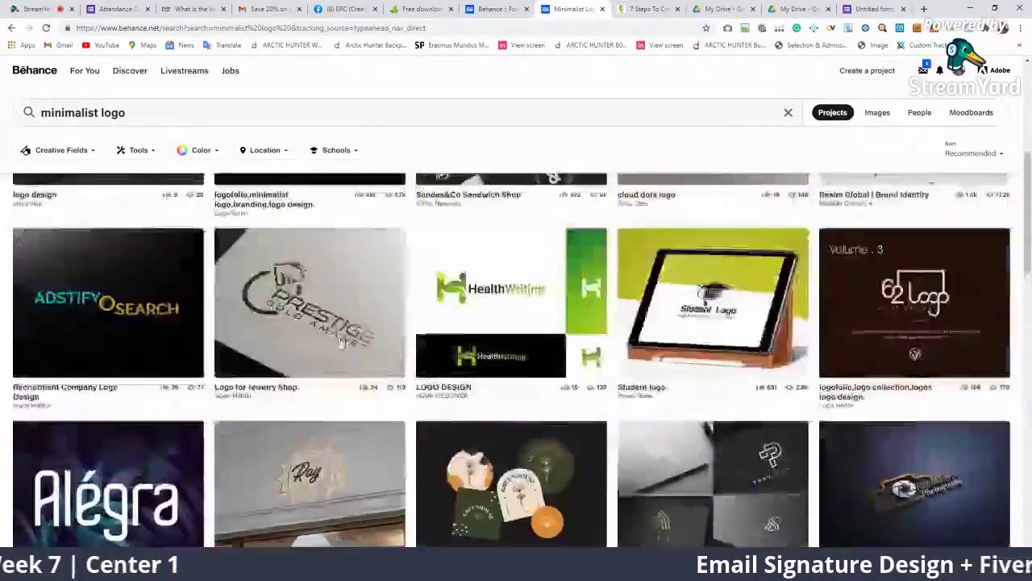
{"action": "scroll", "coordinate": [562, 315], "scroll_direction": "up", "scroll_amount": 4}
{"action": "scroll", "coordinate": [562, 314], "scroll_direction": "up", "scroll_amount": 1}
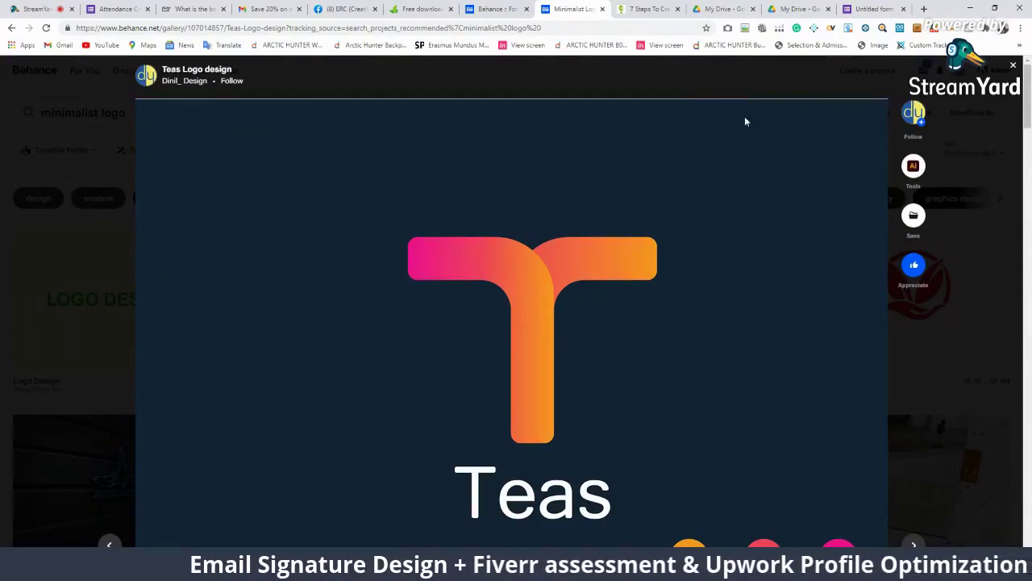
{"action": "left_click", "coordinate": [1012, 66]}
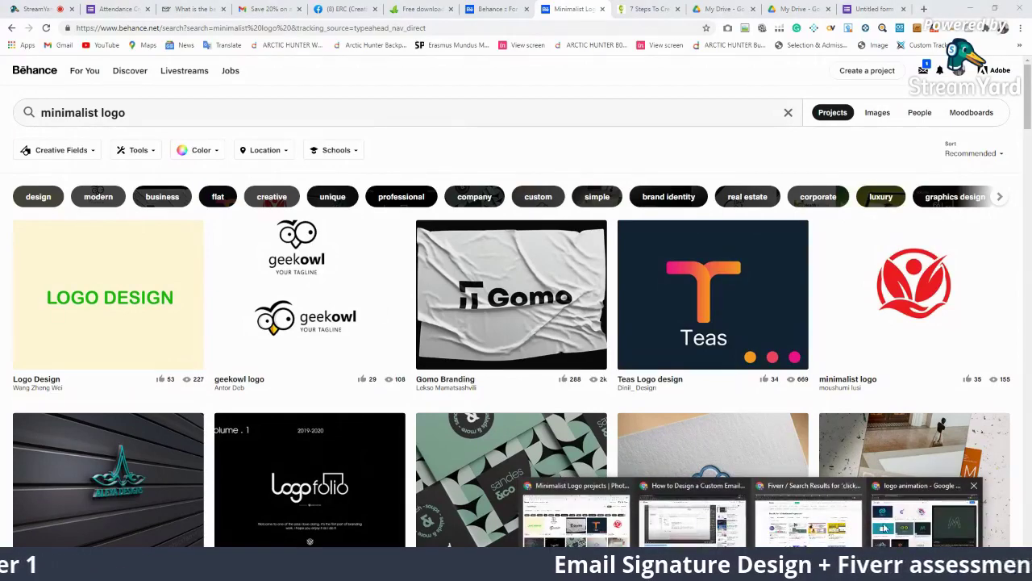
{"action": "left_click", "coordinate": [919, 500]}
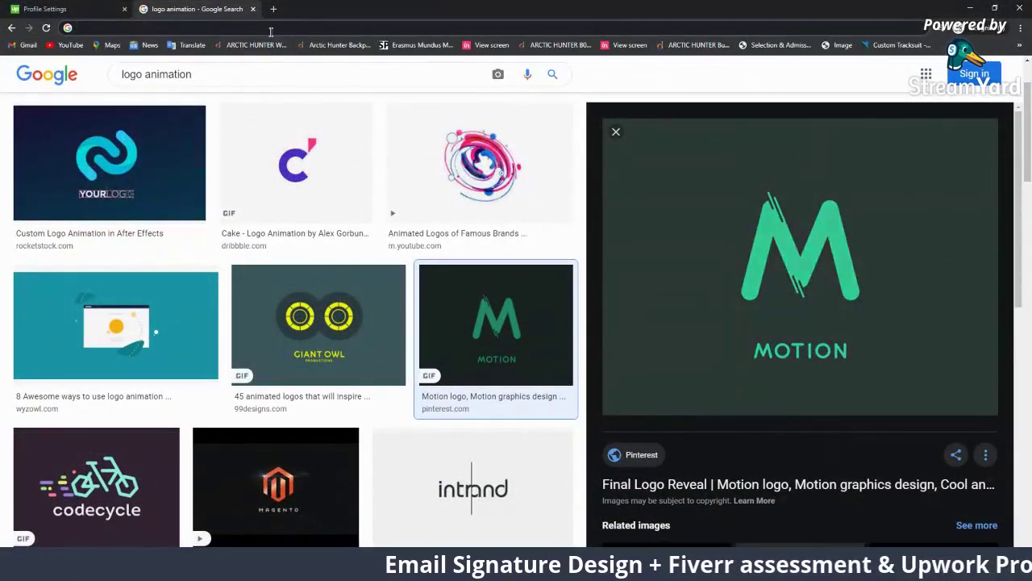
Step: Load Behance in the incognito window by entering 'behance' in the address bar
{"action": "left_click", "coordinate": [271, 29]}
{"action": "type", "text": "behanc"}
{"action": "key", "text": "Return"}
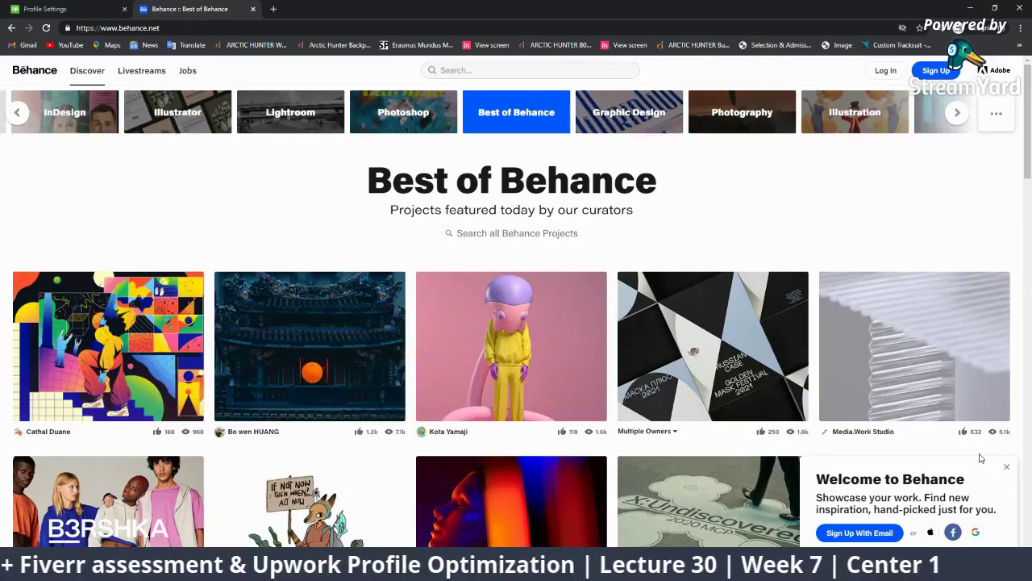
Step: Open Adobe Color's color wheel in a new private tab via a Google search for 'adobe color cc', then return to Best of Behance
{"action": "left_click", "coordinate": [282, 10]}
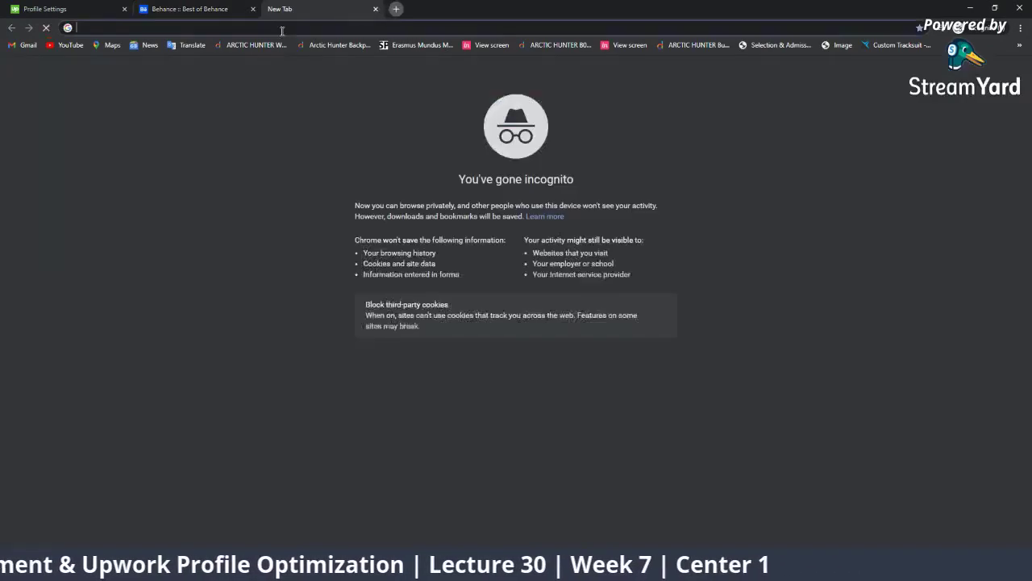
{"action": "type", "text": "adobe co"}
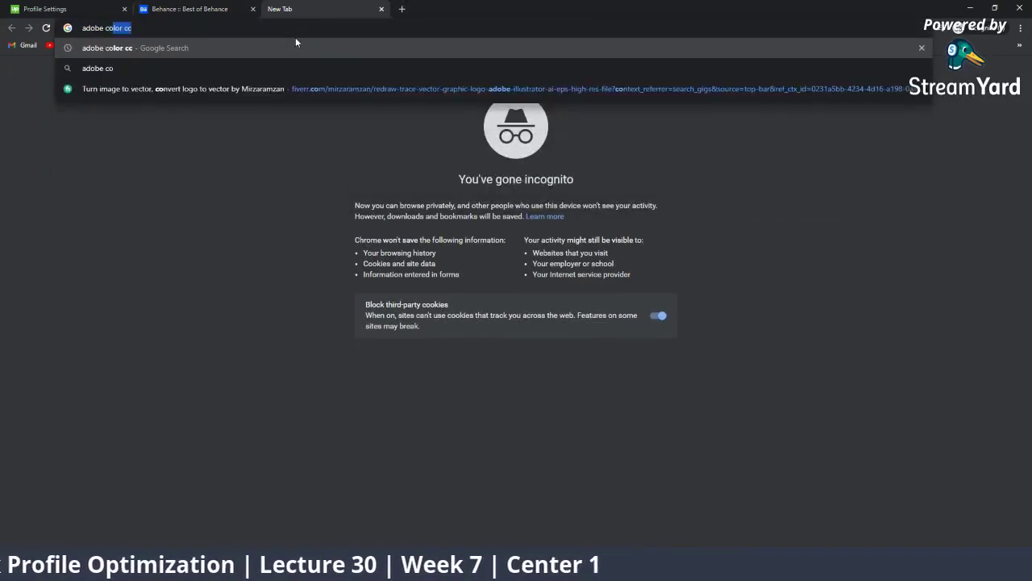
{"action": "key", "text": "Down"}
{"action": "key", "text": "Return"}
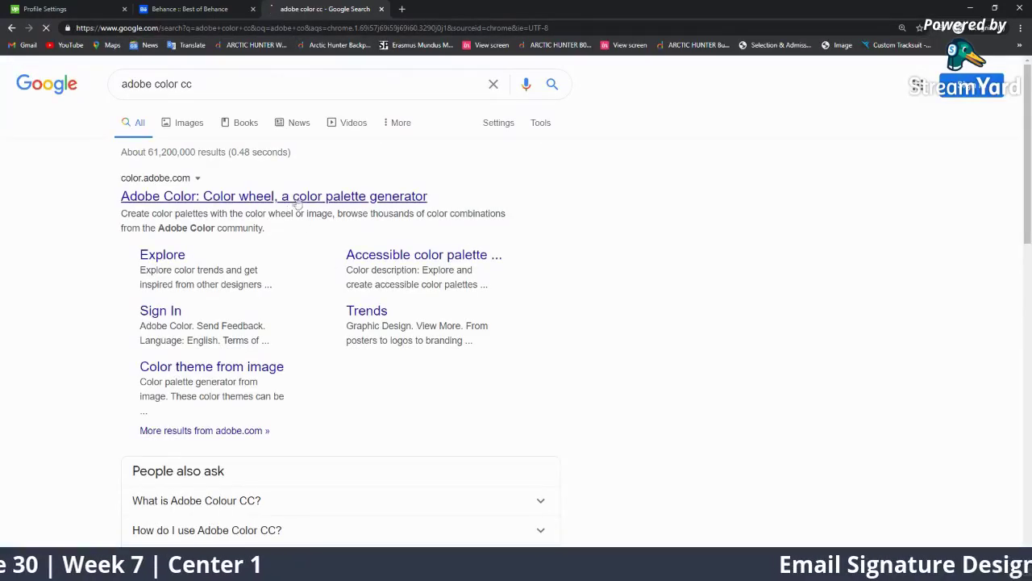
{"action": "left_click", "coordinate": [292, 201]}
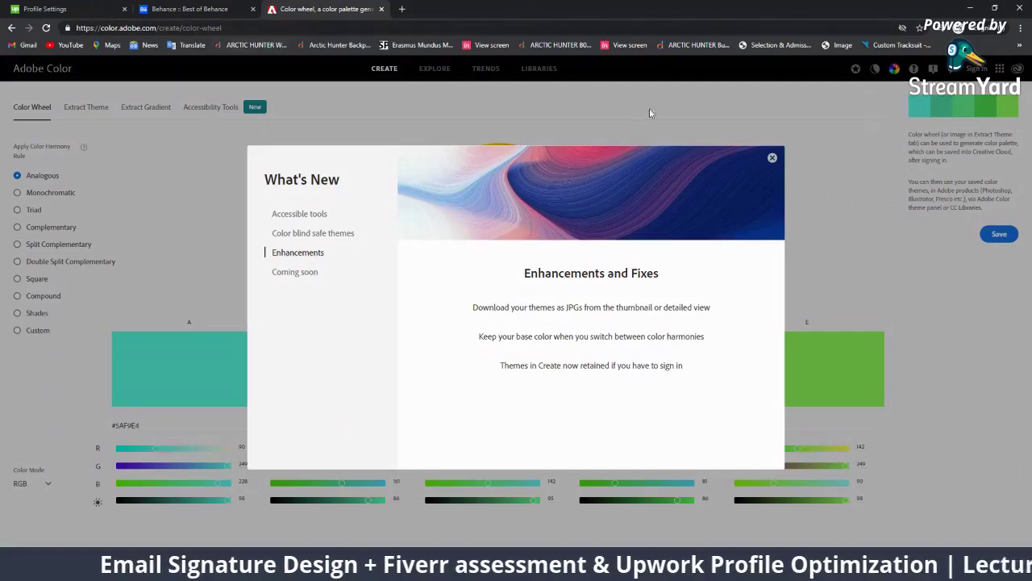
{"action": "left_click", "coordinate": [202, 9]}
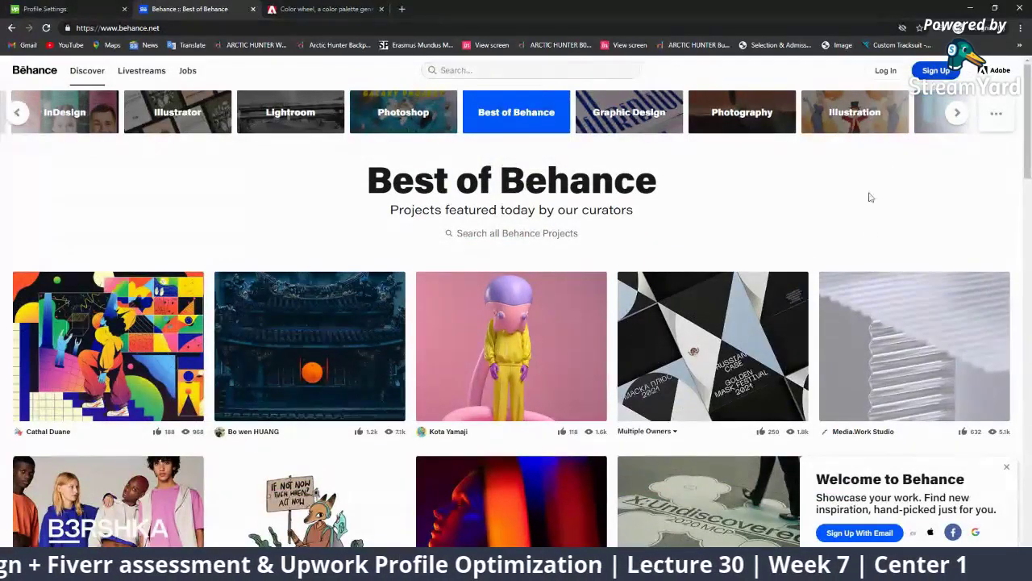
Step: Reload Behance to reach the Adobe ID account-creation form, then return to Upwork Profile Settings
{"action": "key", "text": "F5"}
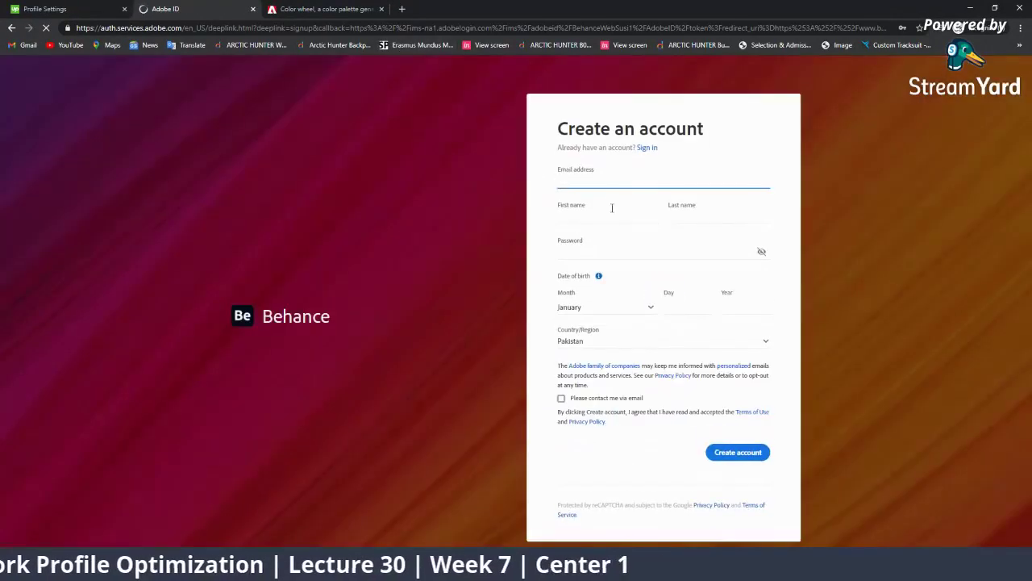
{"action": "left_click", "coordinate": [614, 181]}
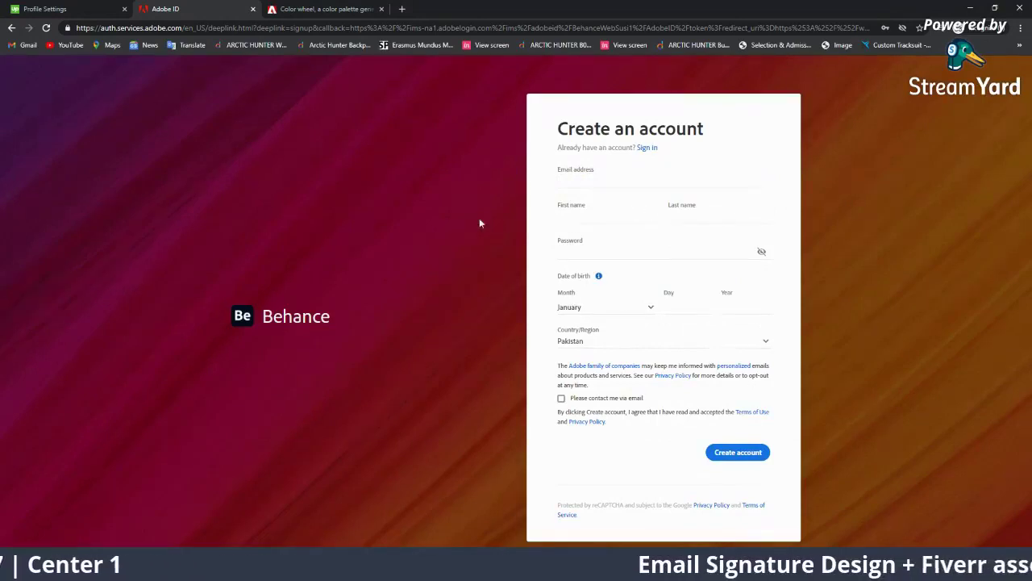
{"action": "left_click", "coordinate": [384, 5]}
{"action": "left_click", "coordinate": [199, 6]}
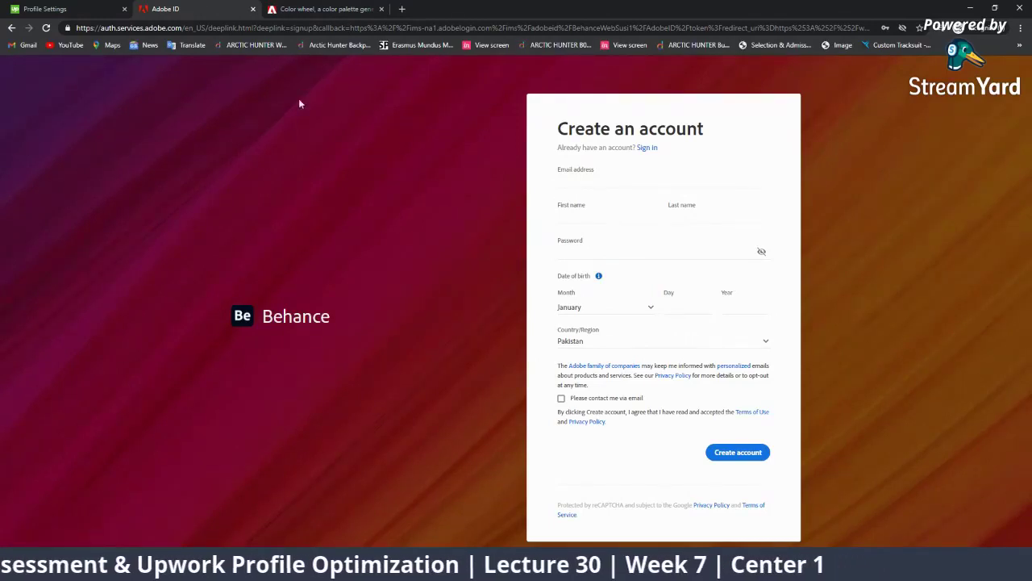
{"action": "left_click", "coordinate": [38, 7]}
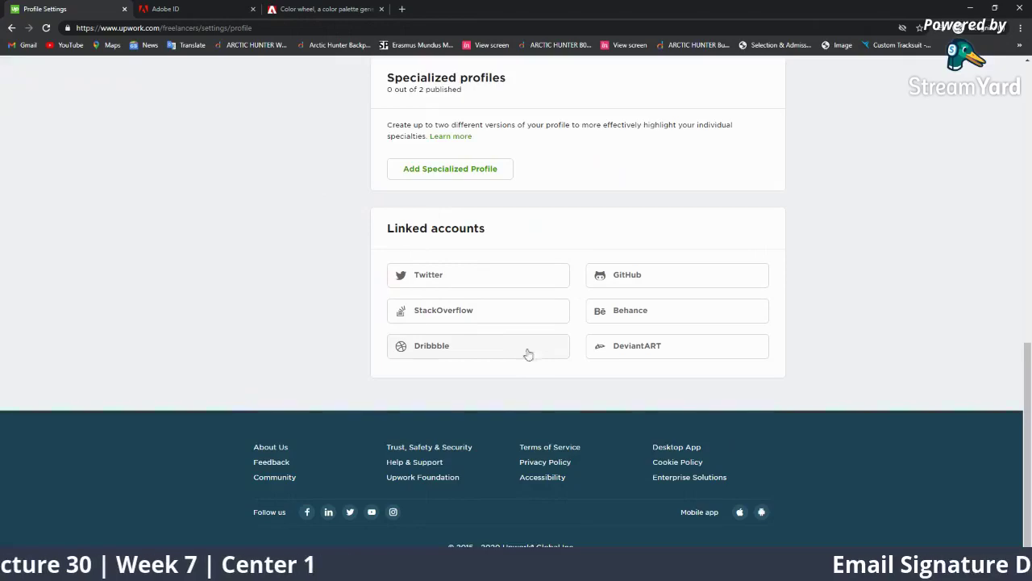
Step: Open dribbble.com in a new tab and bring up its Sign up page, then return to Upwork settings
{"action": "left_click", "coordinate": [376, 7]}
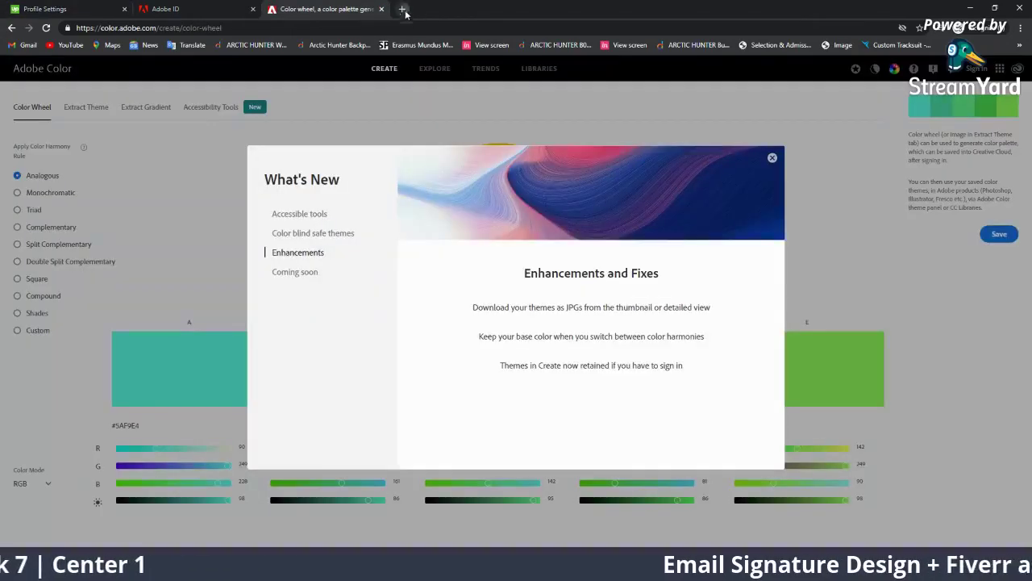
{"action": "left_click", "coordinate": [402, 9]}
{"action": "type", "text": "dribbble.com"}
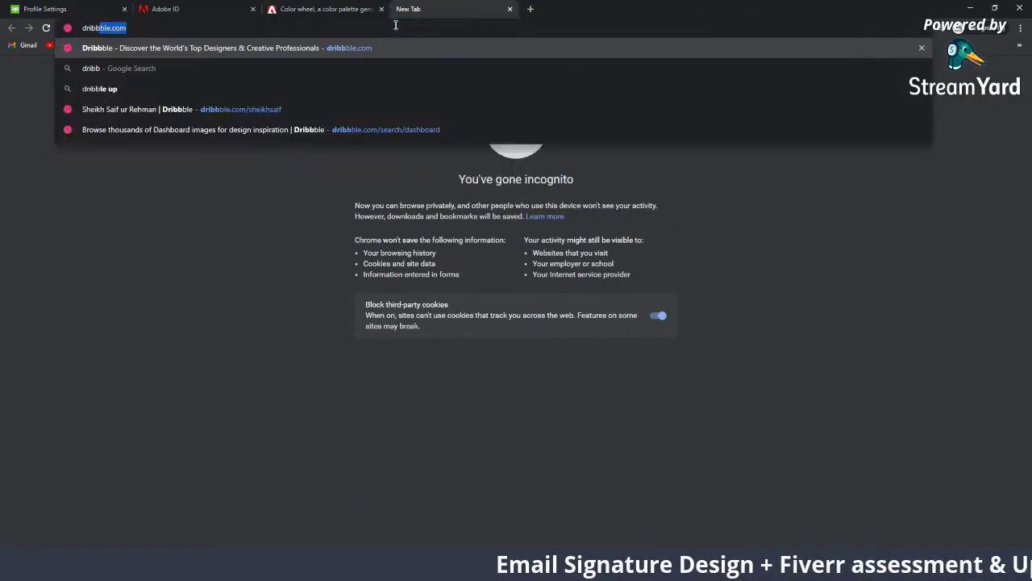
{"action": "key", "text": "Return"}
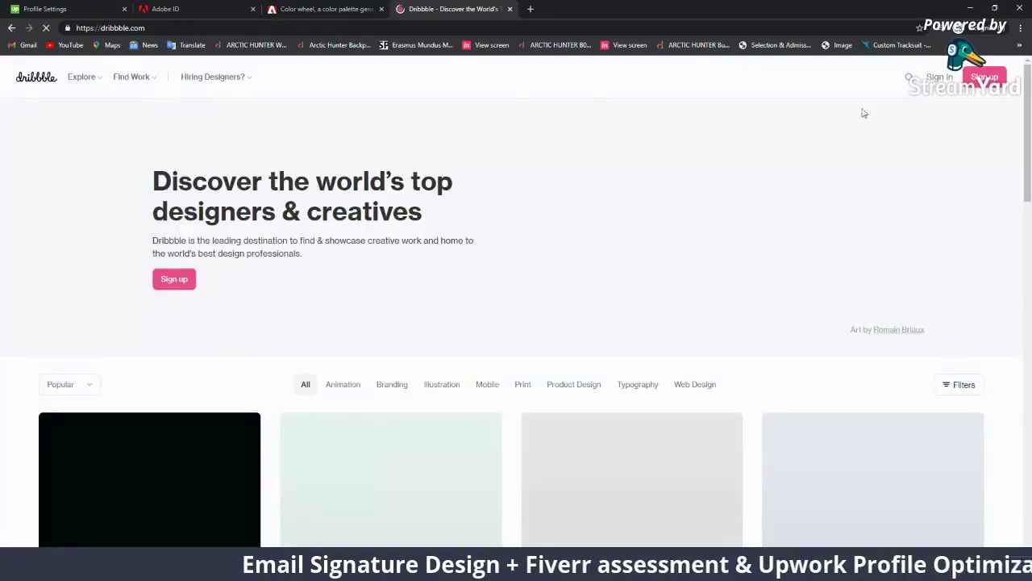
{"action": "left_click", "coordinate": [984, 77]}
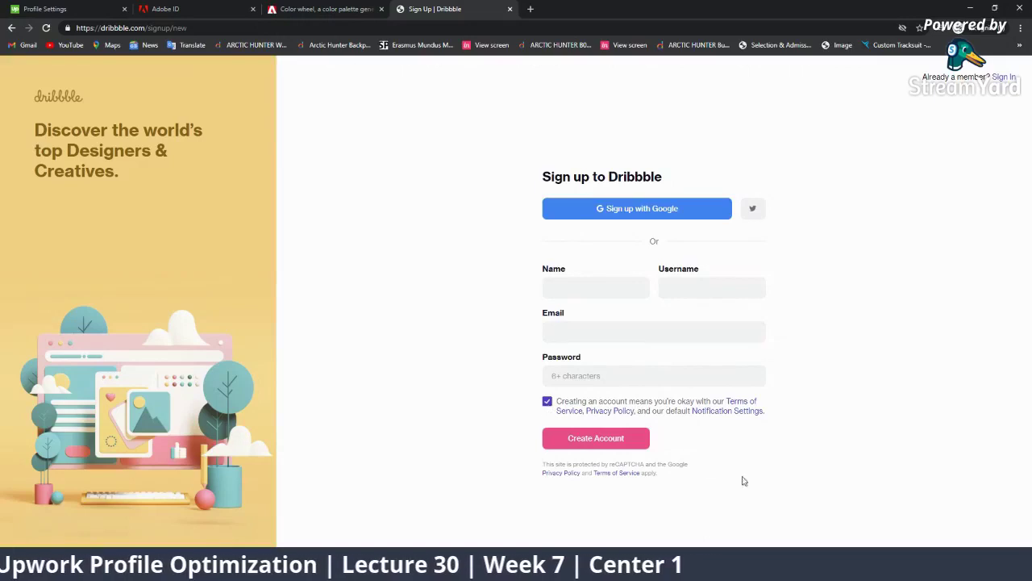
{"action": "left_click", "coordinate": [613, 331]}
{"action": "left_click", "coordinate": [174, 8]}
{"action": "left_click", "coordinate": [88, 9]}
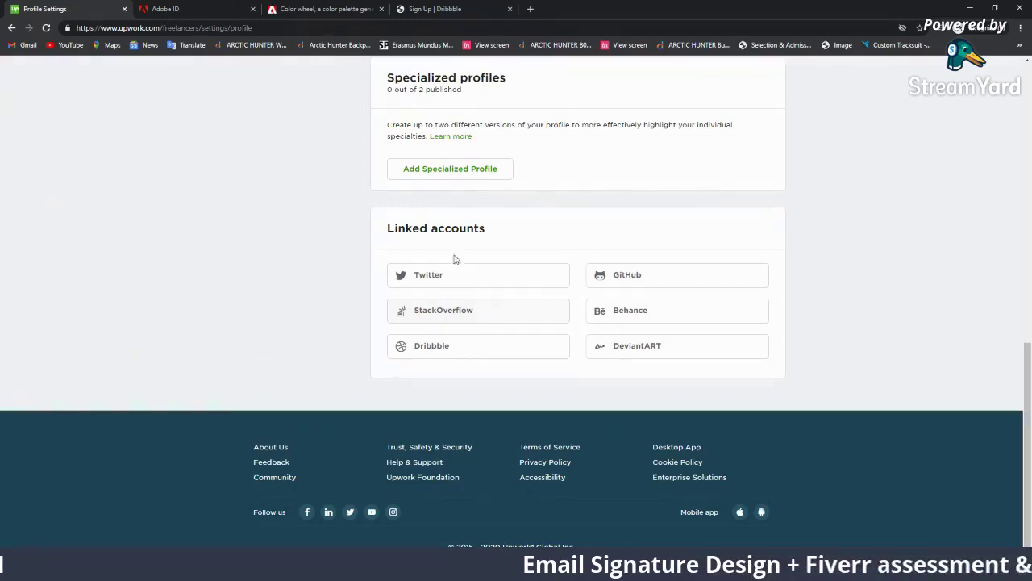
Step: Open Tax Information and edit the W-8BEN, confirming 'I am not a U.S. person'
{"action": "scroll", "coordinate": [454, 259], "scroll_direction": "up", "scroll_amount": 3}
{"action": "scroll", "coordinate": [460, 257], "scroll_direction": "up", "scroll_amount": 5}
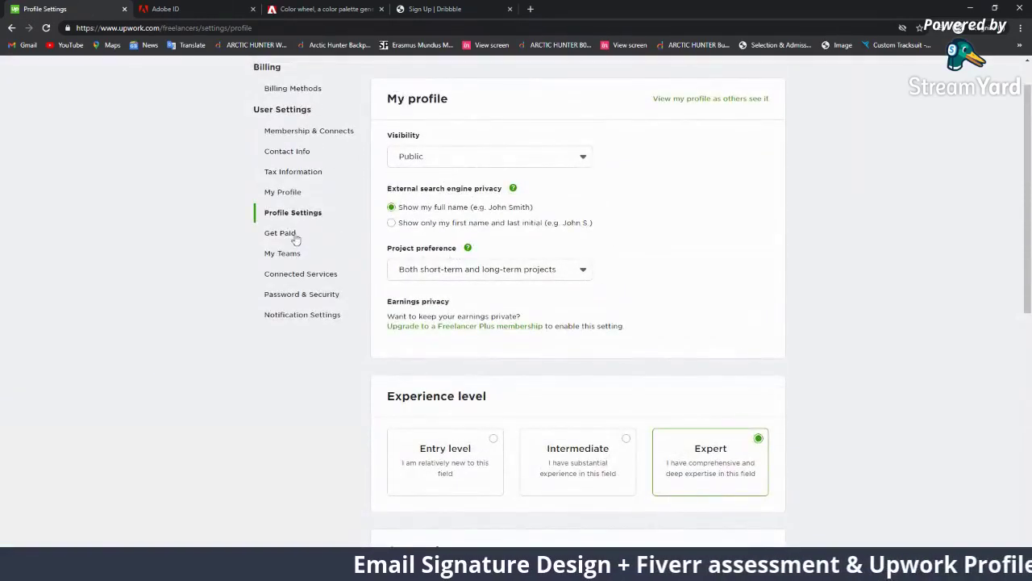
{"action": "scroll", "coordinate": [299, 224], "scroll_direction": "up", "scroll_amount": 1}
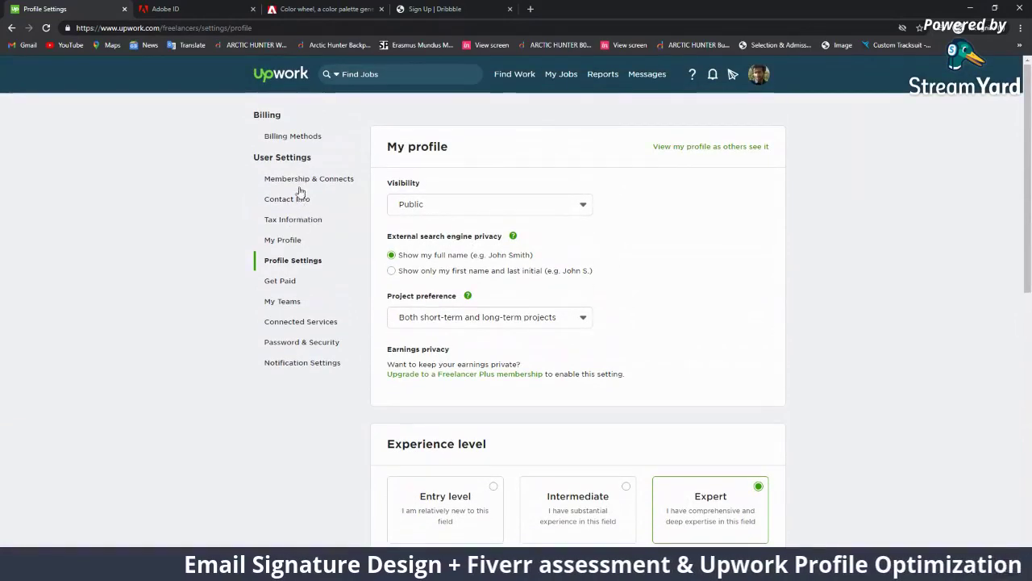
{"action": "left_click", "coordinate": [296, 224]}
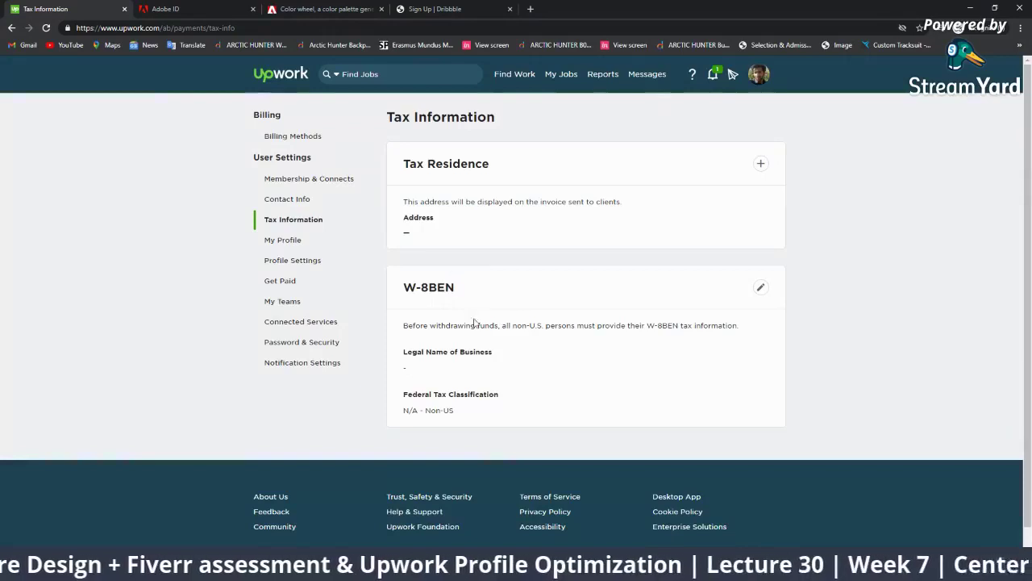
{"action": "left_click", "coordinate": [761, 288]}
{"action": "scroll", "coordinate": [545, 346], "scroll_direction": "down", "scroll_amount": 1}
{"action": "scroll", "coordinate": [545, 346], "scroll_direction": "down", "scroll_amount": 2}
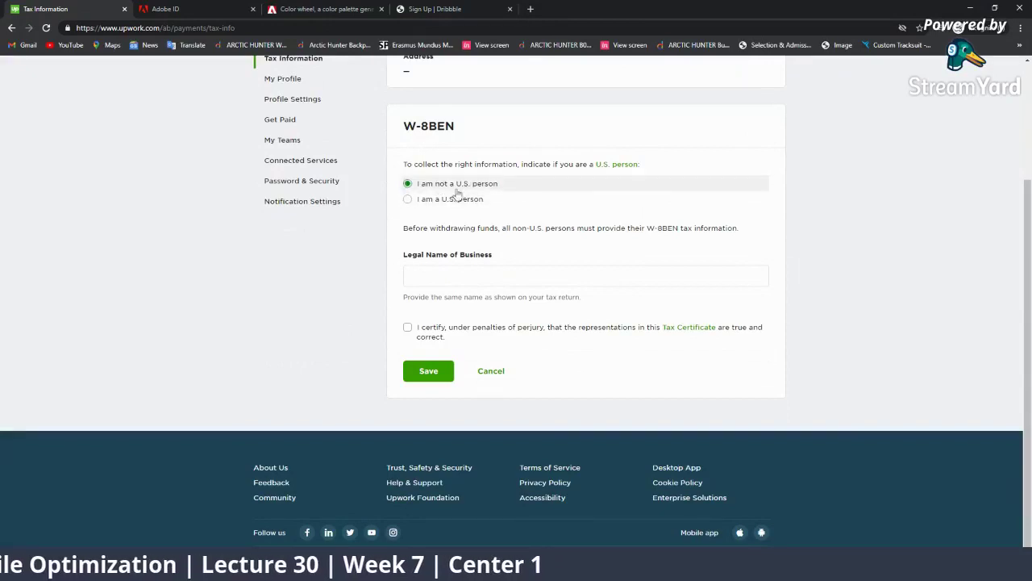
{"action": "left_click", "coordinate": [453, 186]}
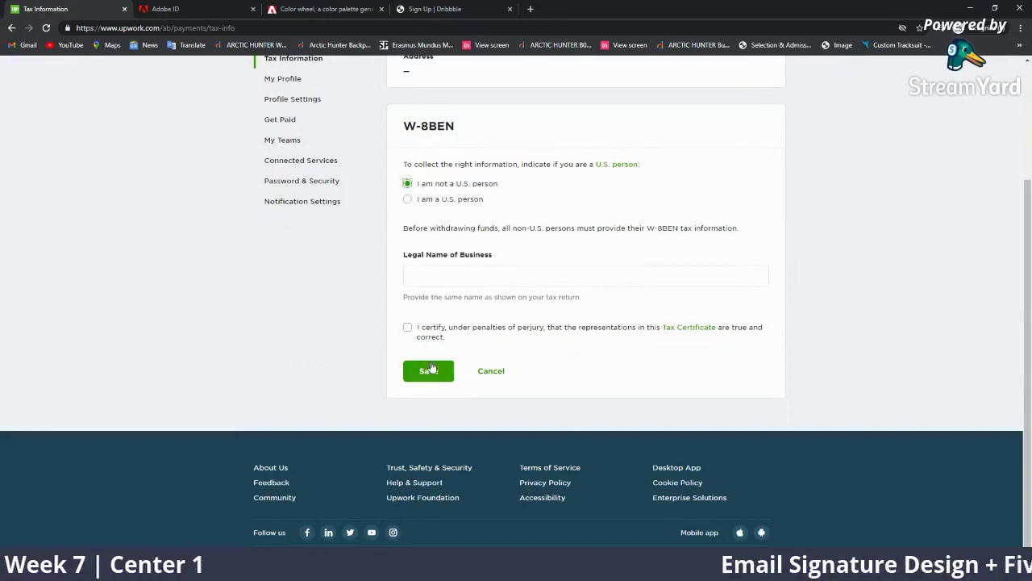
{"action": "left_click", "coordinate": [434, 372]}
Step: Fill in the legal business name, certify the information and save the W-8BEN
{"action": "left_click", "coordinate": [482, 278]}
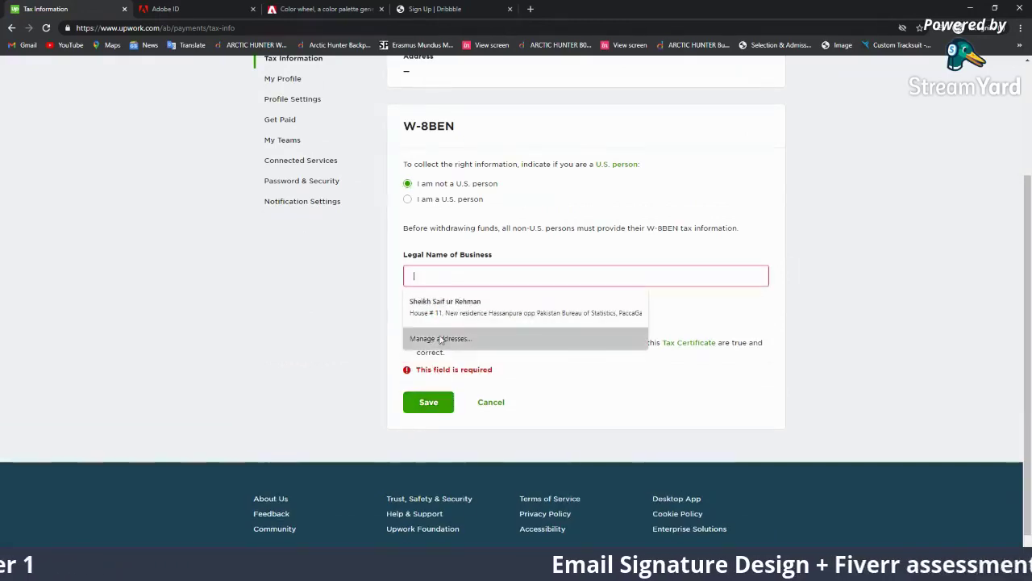
{"action": "left_click", "coordinate": [573, 380]}
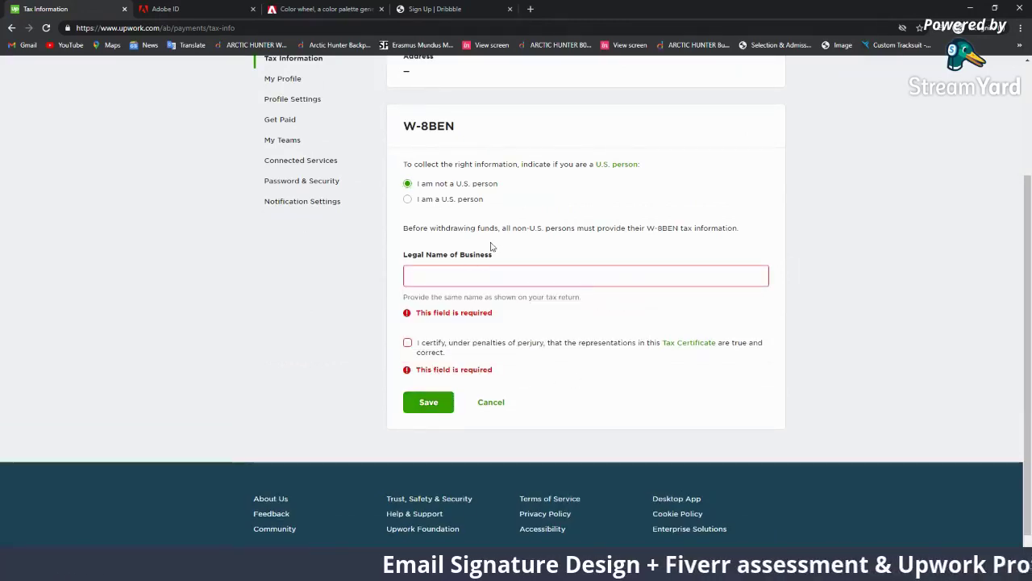
{"action": "left_click_drag", "start_coordinate": [405, 228], "coordinate": [486, 229]}
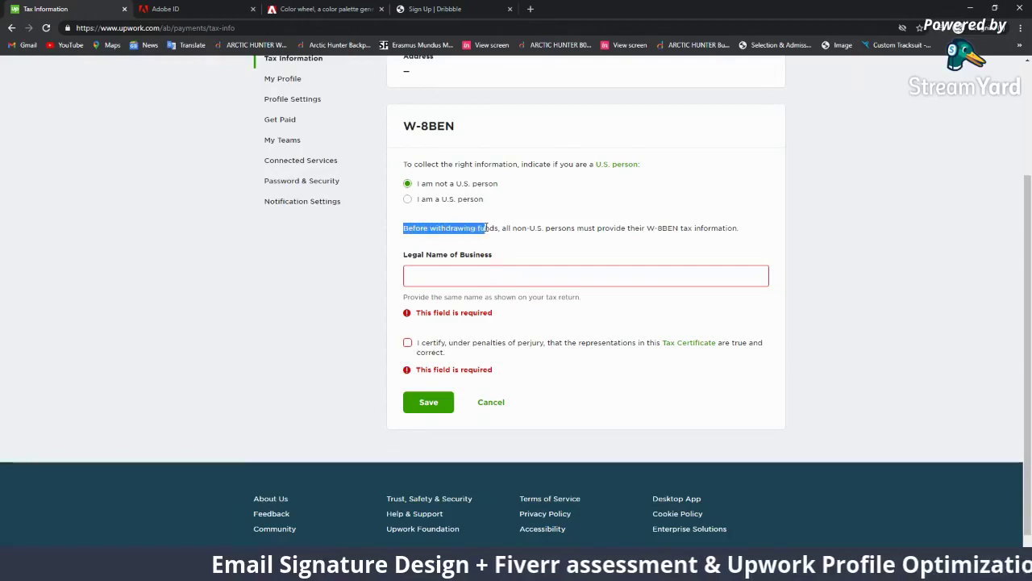
{"action": "left_click", "coordinate": [510, 236]}
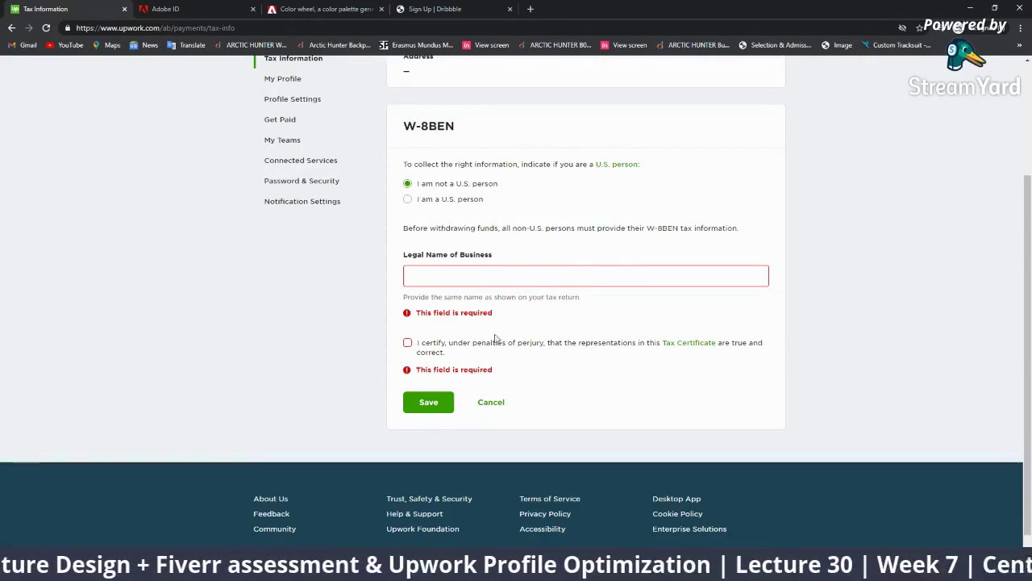
{"action": "left_click", "coordinate": [510, 280]}
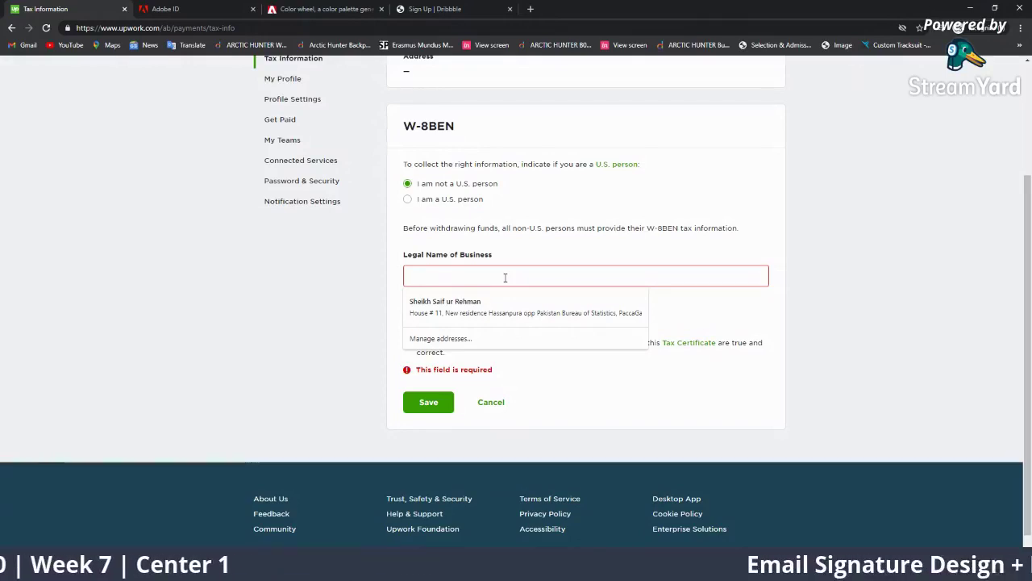
{"action": "type", "text": "Creative Sarah"}
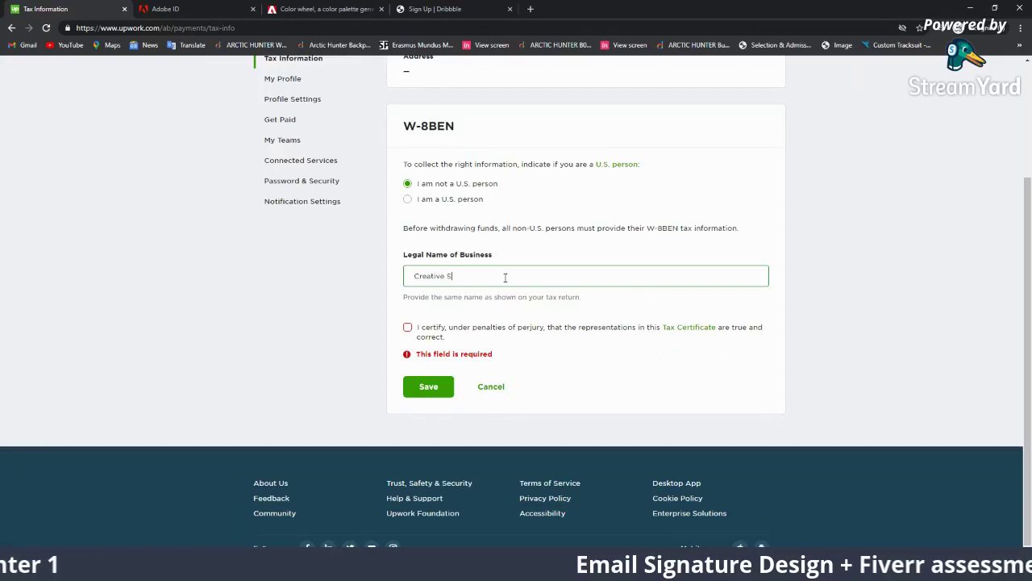
{"action": "left_click", "coordinate": [409, 327]}
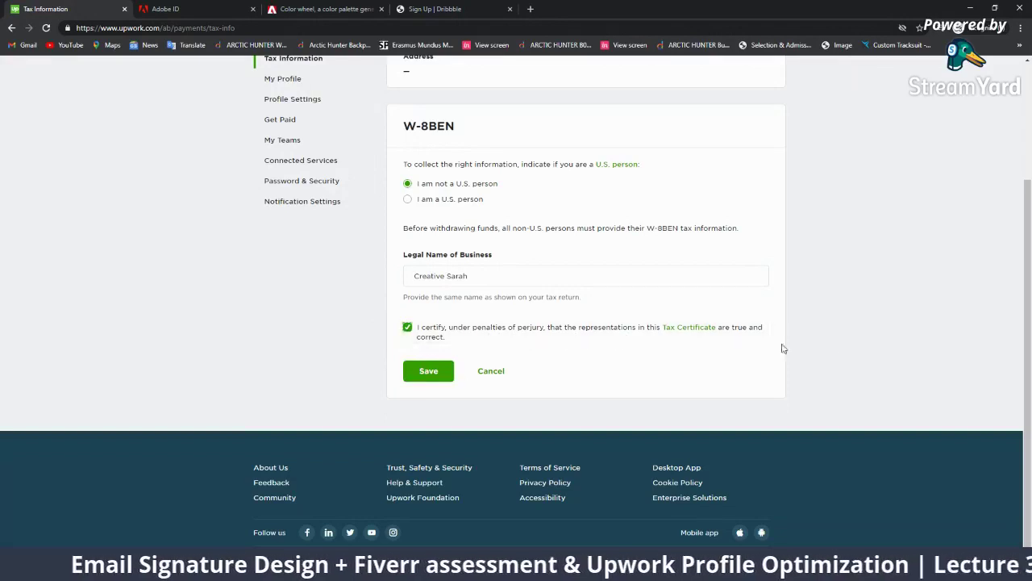
{"action": "left_click", "coordinate": [435, 373]}
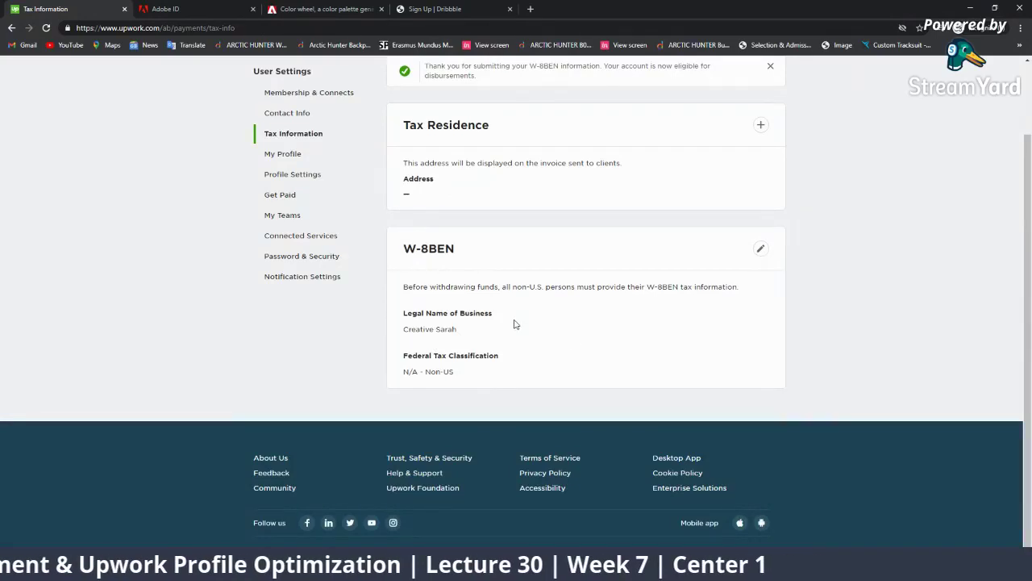
Step: Reopen the W-8BEN, re-tick the certification box and save it again
{"action": "scroll", "coordinate": [283, 276], "scroll_direction": "up", "scroll_amount": 1}
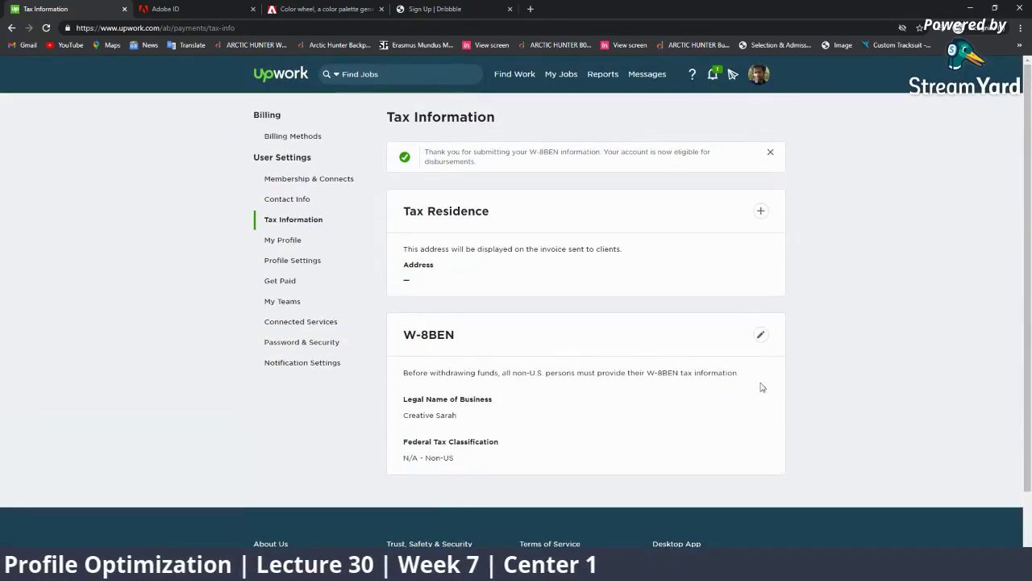
{"action": "left_click", "coordinate": [761, 334]}
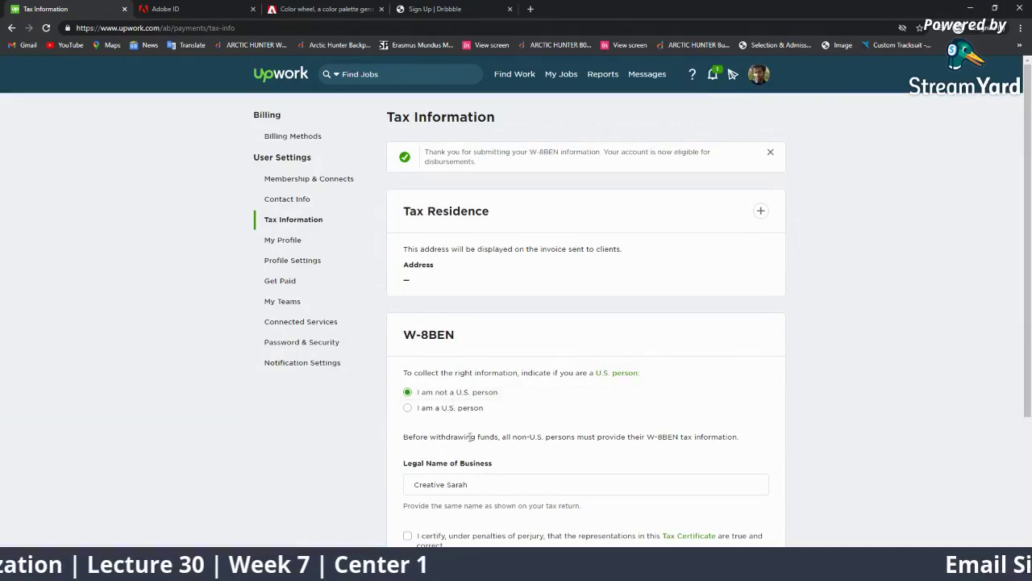
{"action": "left_click", "coordinate": [407, 536]}
{"action": "scroll", "coordinate": [443, 482], "scroll_direction": "down", "scroll_amount": 1}
{"action": "scroll", "coordinate": [444, 481], "scroll_direction": "down", "scroll_amount": 3}
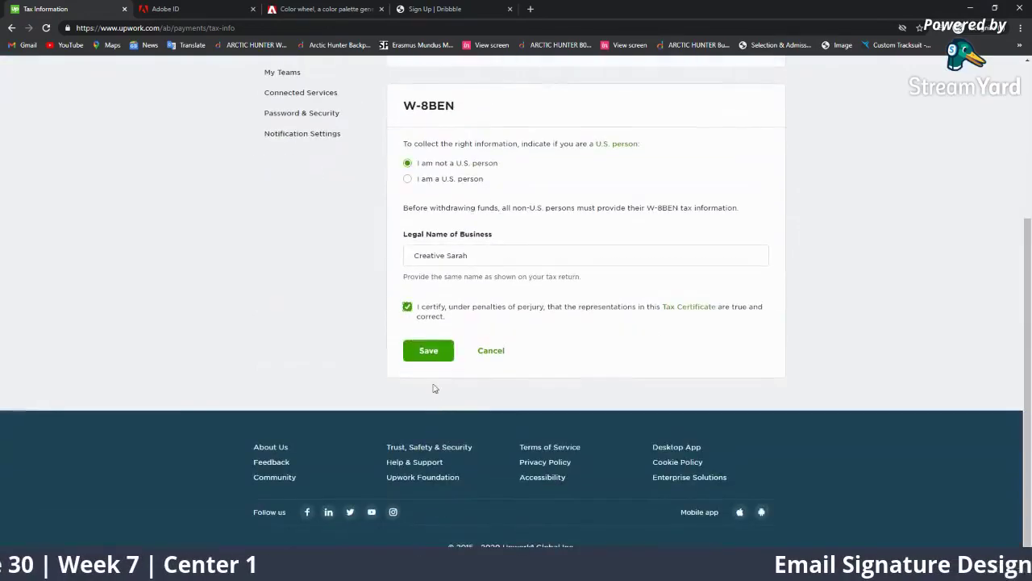
{"action": "left_click", "coordinate": [424, 350]}
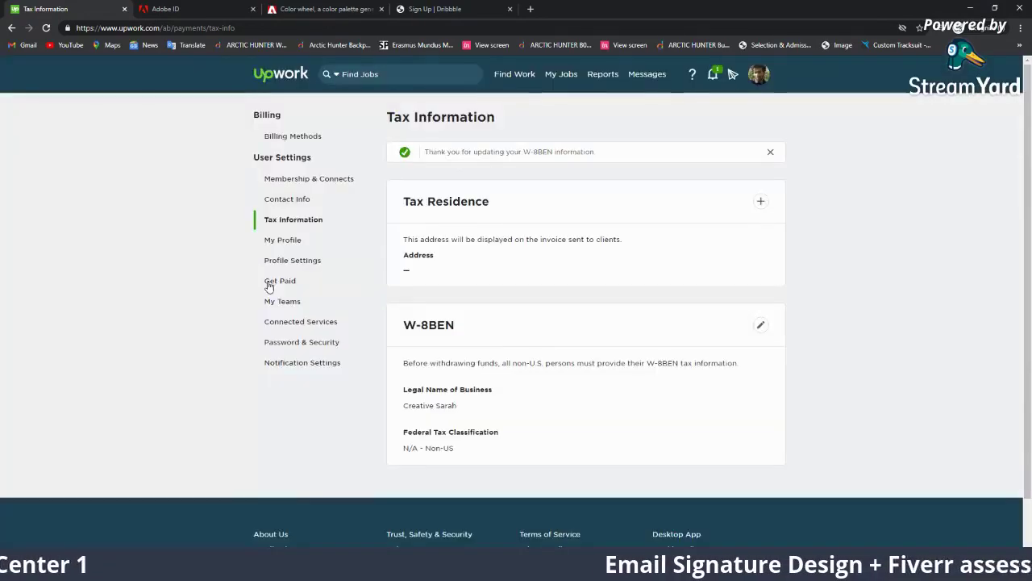
{"action": "left_click", "coordinate": [298, 202]}
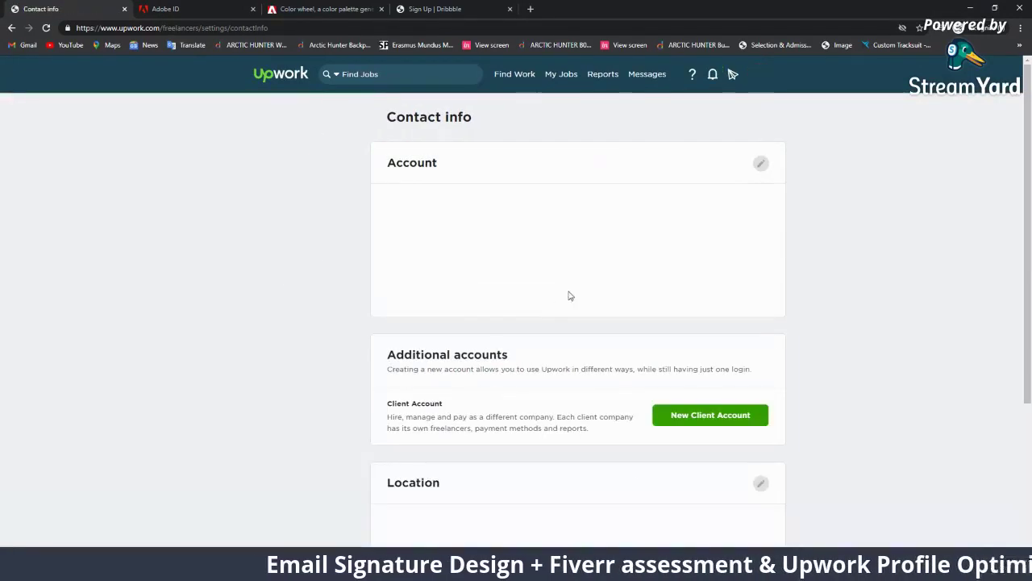
{"action": "left_click", "coordinate": [761, 165]}
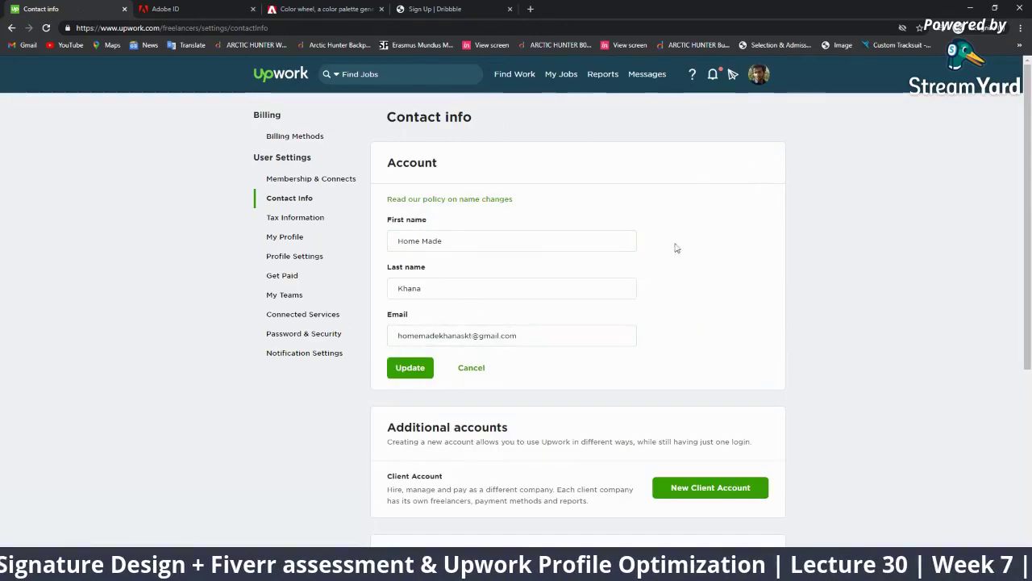
{"action": "left_click", "coordinate": [471, 368]}
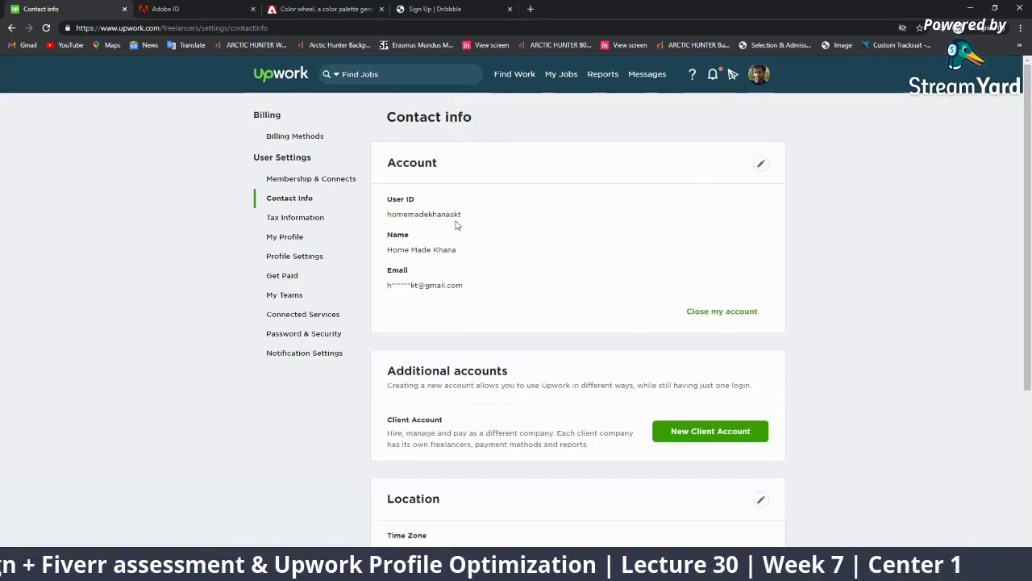
{"action": "left_click_drag", "start_coordinate": [463, 215], "coordinate": [388, 217]}
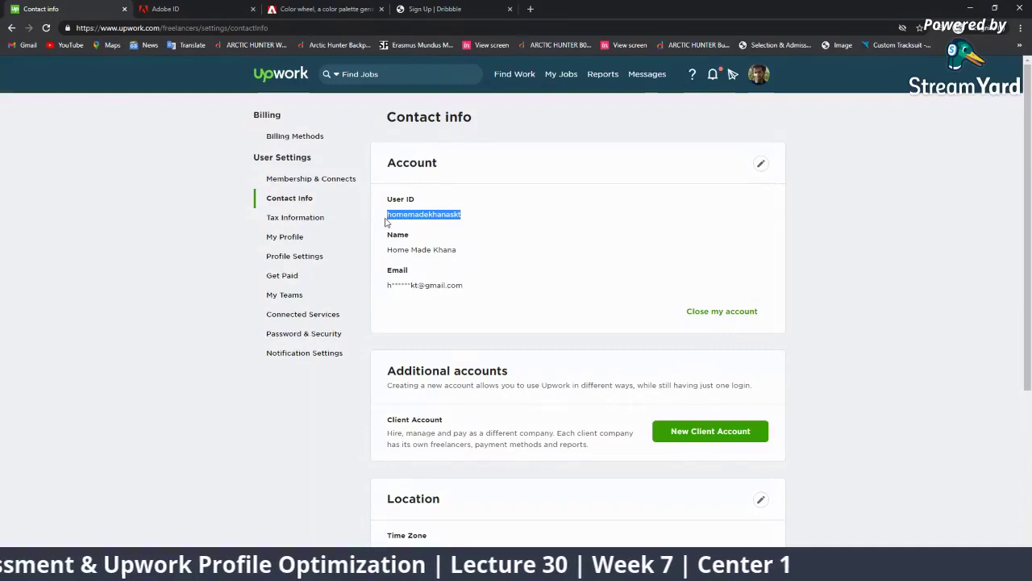
{"action": "left_click", "coordinate": [761, 164]}
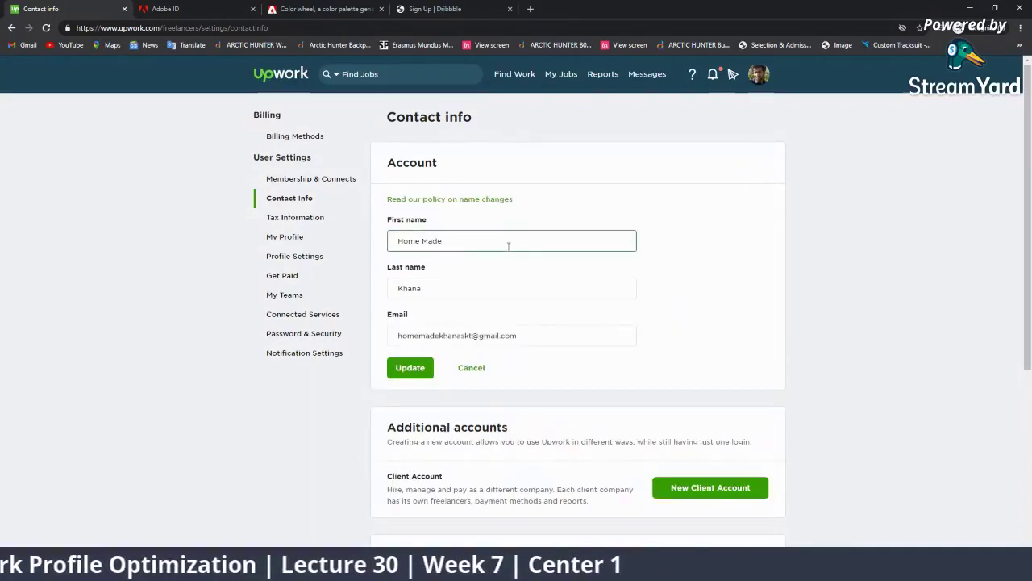
{"action": "mouse_move", "coordinate": [337, 283]}
{"action": "left_mouse_down"}
{"action": "mouse_move", "coordinate": [463, 272]}
{"action": "mouse_move", "coordinate": [378, 285]}
{"action": "left_mouse_up"}
{"action": "left_click_drag", "start_coordinate": [439, 241], "coordinate": [368, 242]}
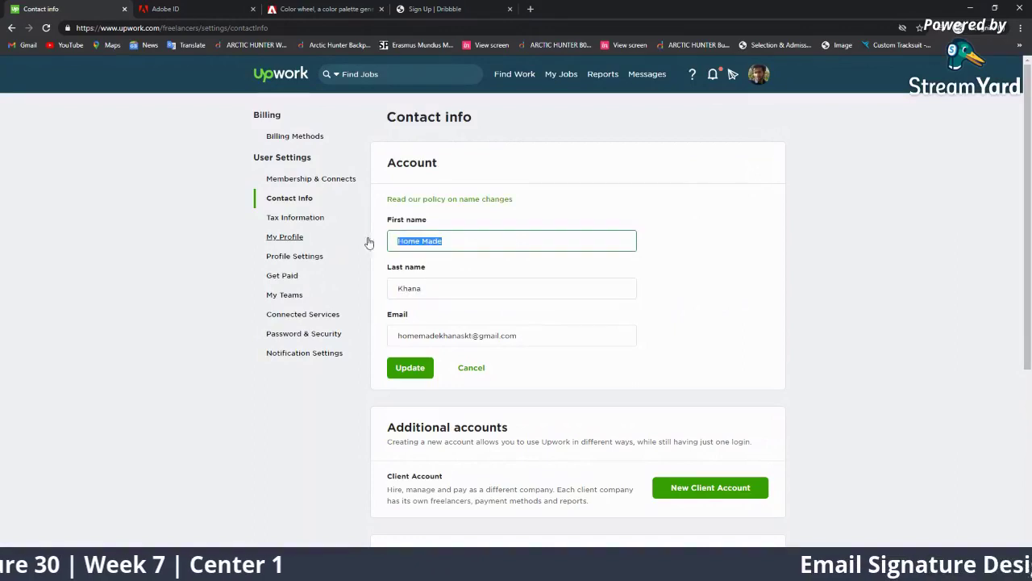
{"action": "left_click", "coordinate": [466, 332]}
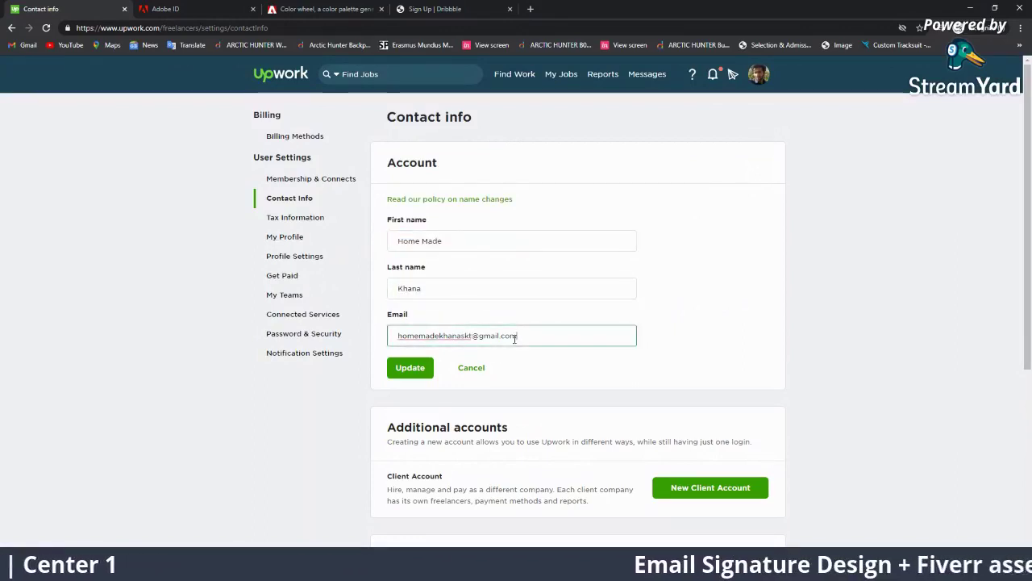
{"action": "scroll", "coordinate": [533, 360], "scroll_direction": "down", "scroll_amount": 2}
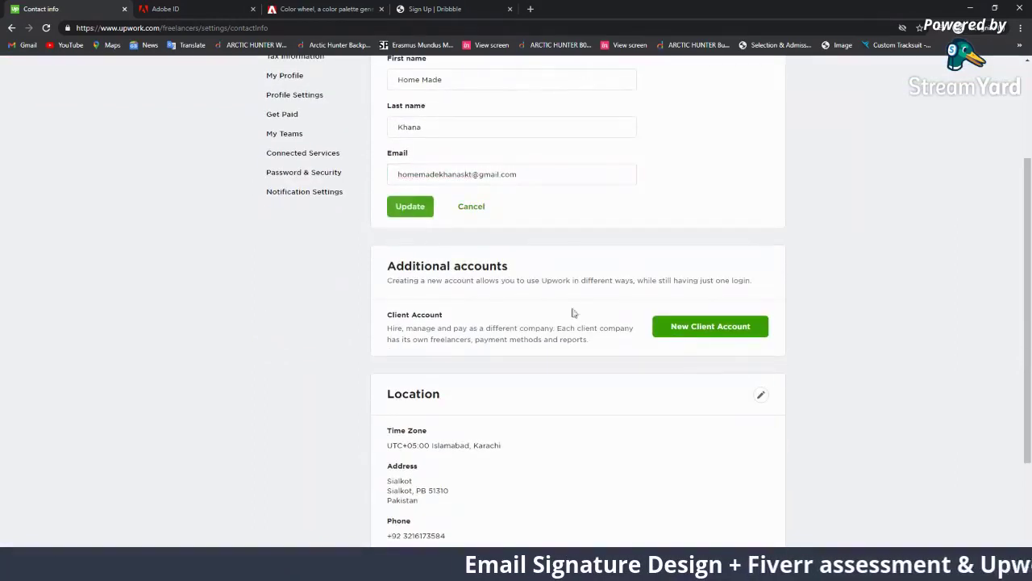
{"action": "left_click", "coordinate": [483, 211]}
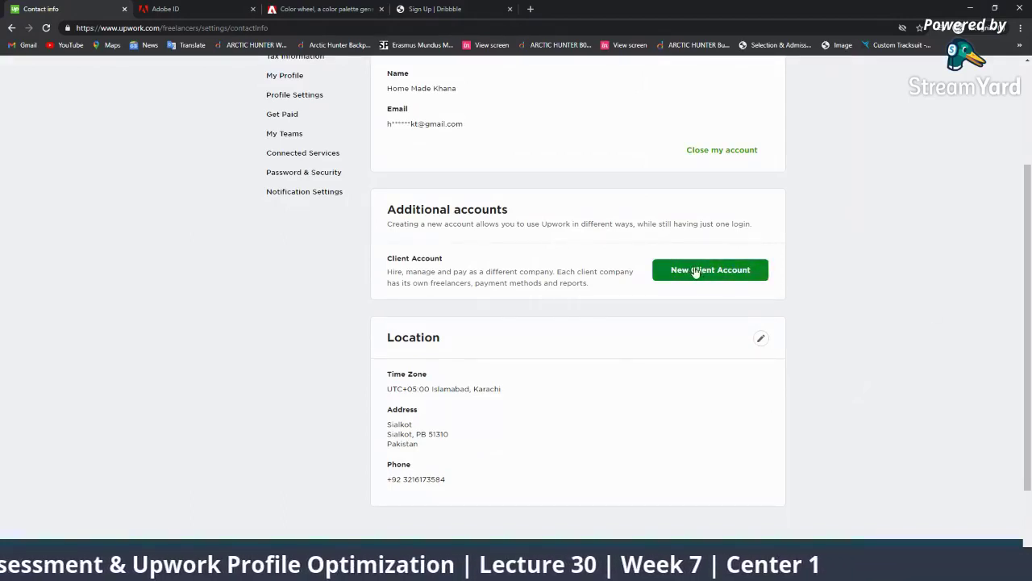
{"action": "left_click", "coordinate": [696, 273]}
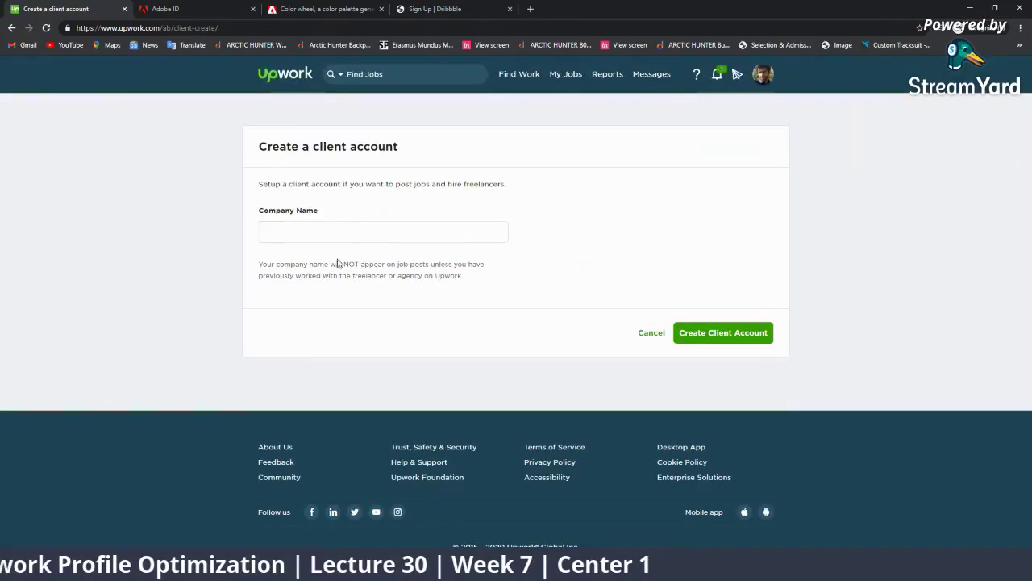
{"action": "left_click", "coordinate": [348, 232]}
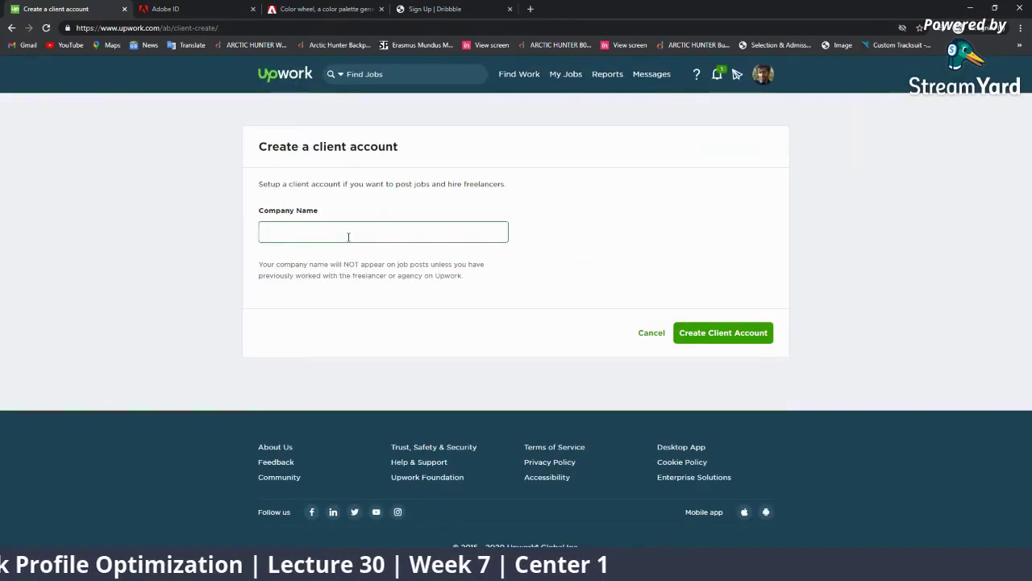
{"action": "left_click", "coordinate": [18, 30]}
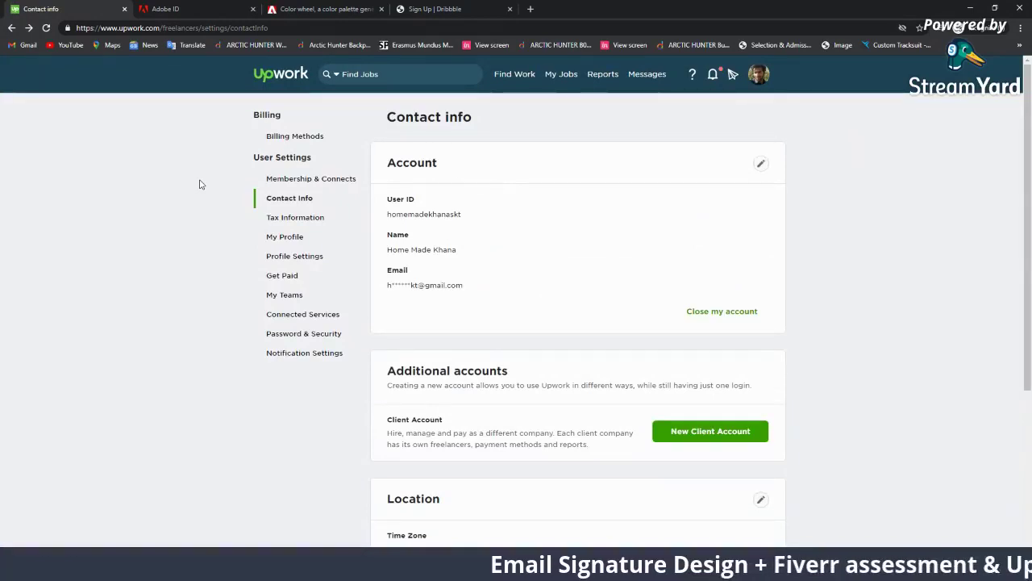
{"action": "scroll", "coordinate": [131, 237], "scroll_direction": "down", "scroll_amount": 2}
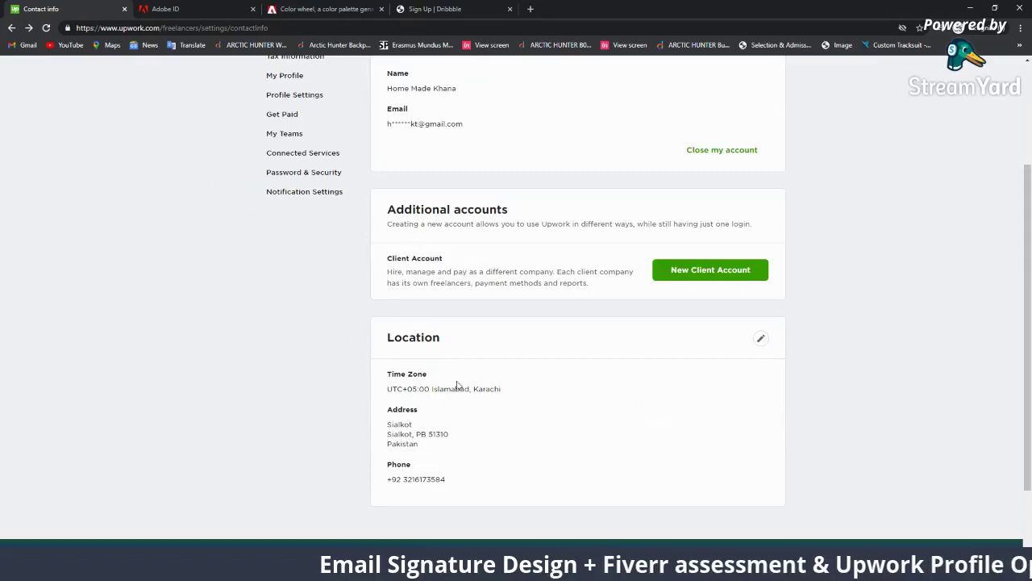
{"action": "left_click_drag", "start_coordinate": [395, 468], "coordinate": [411, 465]}
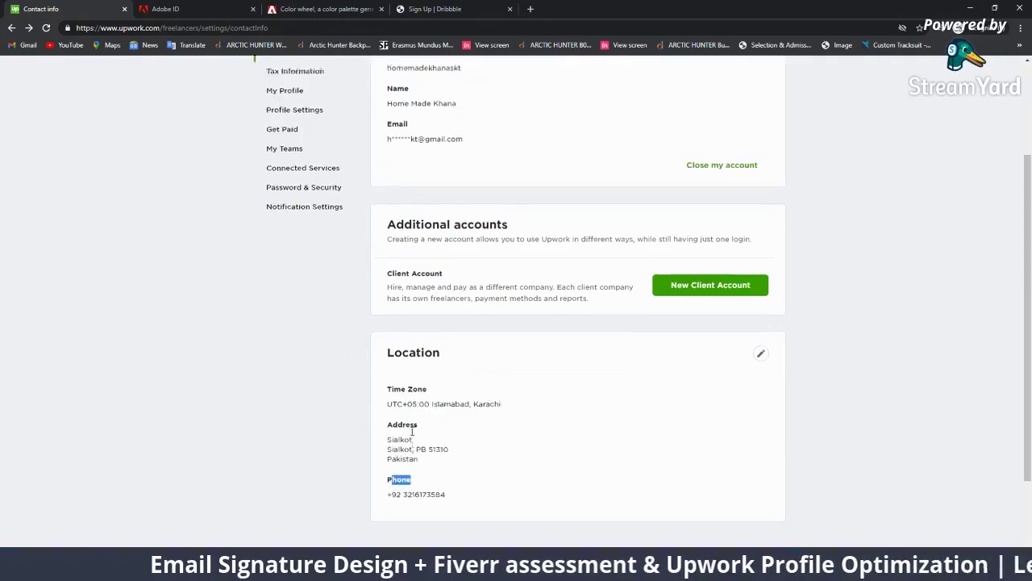
{"action": "scroll", "coordinate": [331, 367], "scroll_direction": "up", "scroll_amount": 2}
{"action": "scroll", "coordinate": [524, 363], "scroll_direction": "down", "scroll_amount": 2}
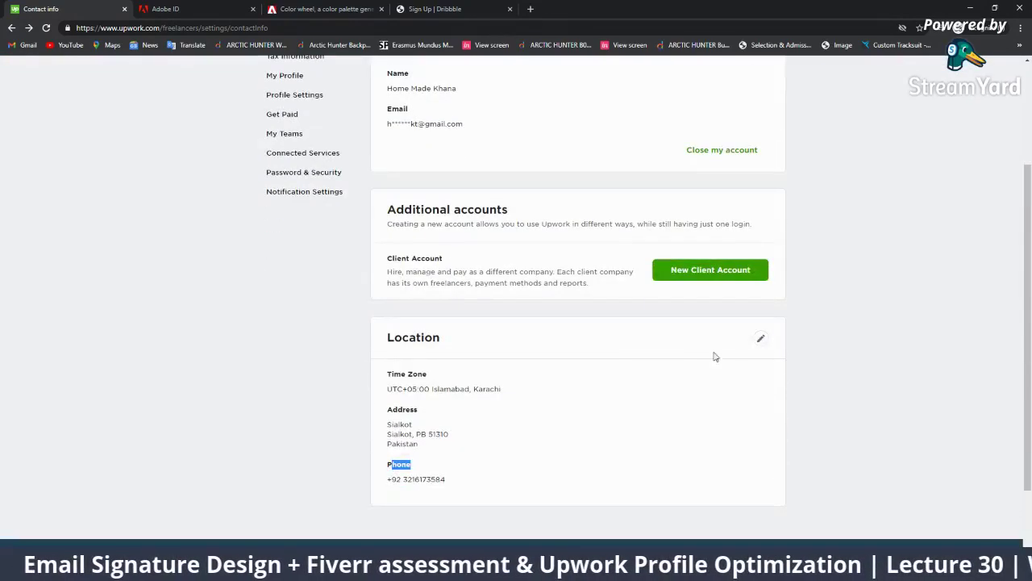
{"action": "left_click", "coordinate": [760, 338]}
{"action": "scroll", "coordinate": [486, 475], "scroll_direction": "down", "scroll_amount": 3}
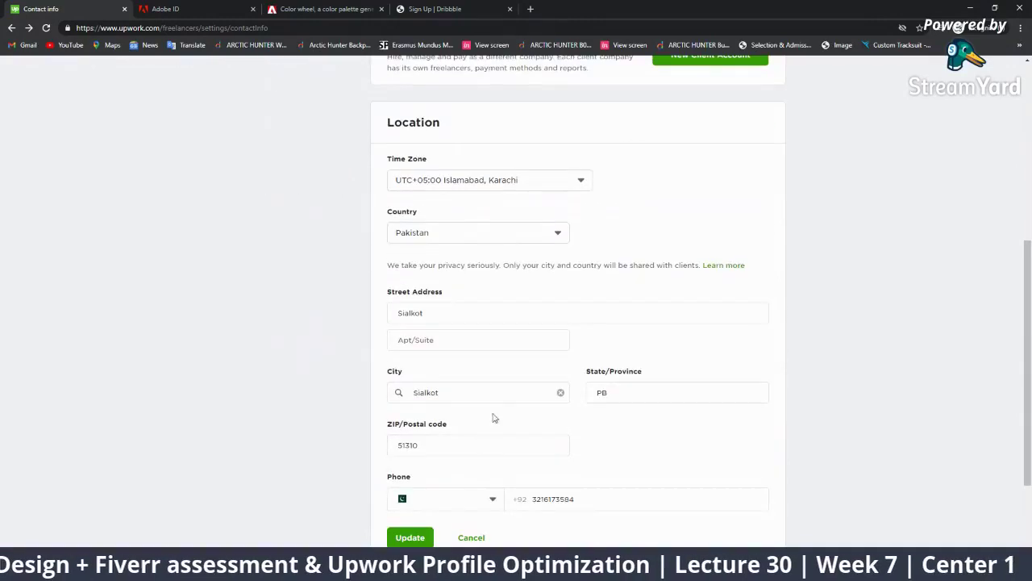
{"action": "scroll", "coordinate": [492, 380], "scroll_direction": "down", "scroll_amount": 3}
{"action": "scroll", "coordinate": [501, 420], "scroll_direction": "up", "scroll_amount": 2}
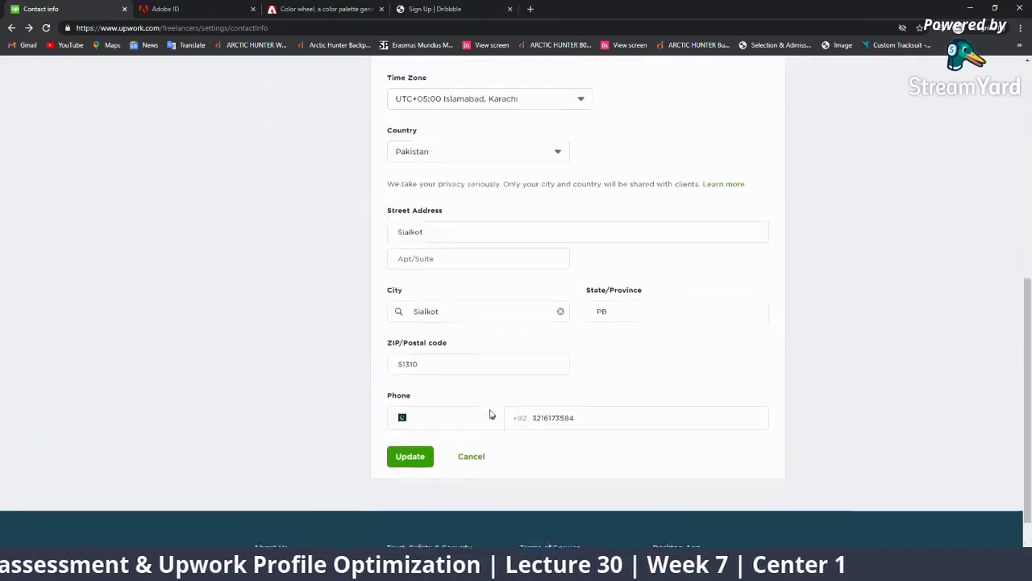
{"action": "scroll", "coordinate": [488, 410], "scroll_direction": "up", "scroll_amount": 2}
{"action": "left_click", "coordinate": [489, 408]}
{"action": "scroll", "coordinate": [472, 424], "scroll_direction": "up", "scroll_amount": 1}
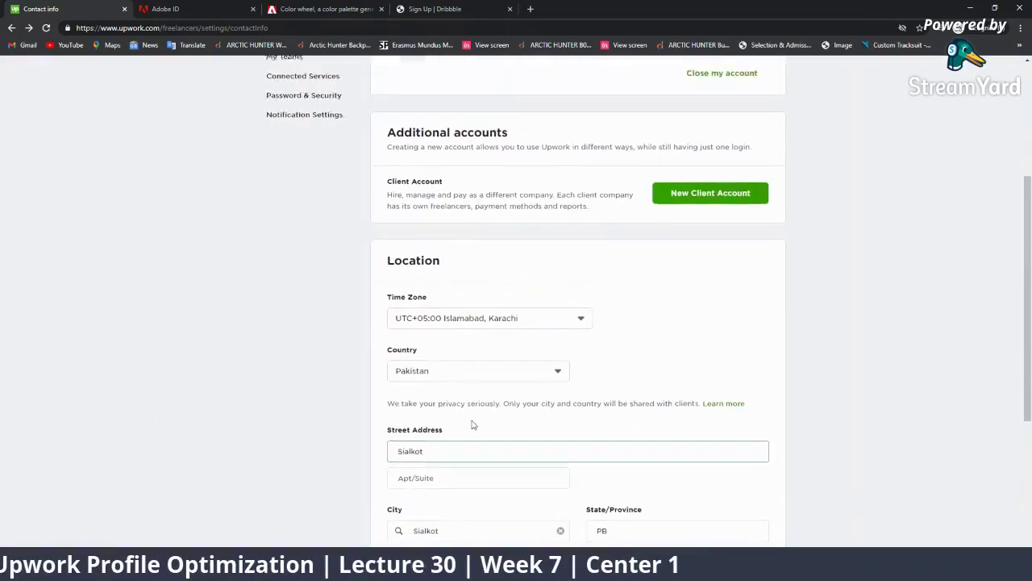
{"action": "scroll", "coordinate": [476, 427], "scroll_direction": "down", "scroll_amount": 3}
{"action": "left_click", "coordinate": [483, 425]}
{"action": "left_click", "coordinate": [472, 462]}
{"action": "scroll", "coordinate": [380, 332], "scroll_direction": "up", "scroll_amount": 3}
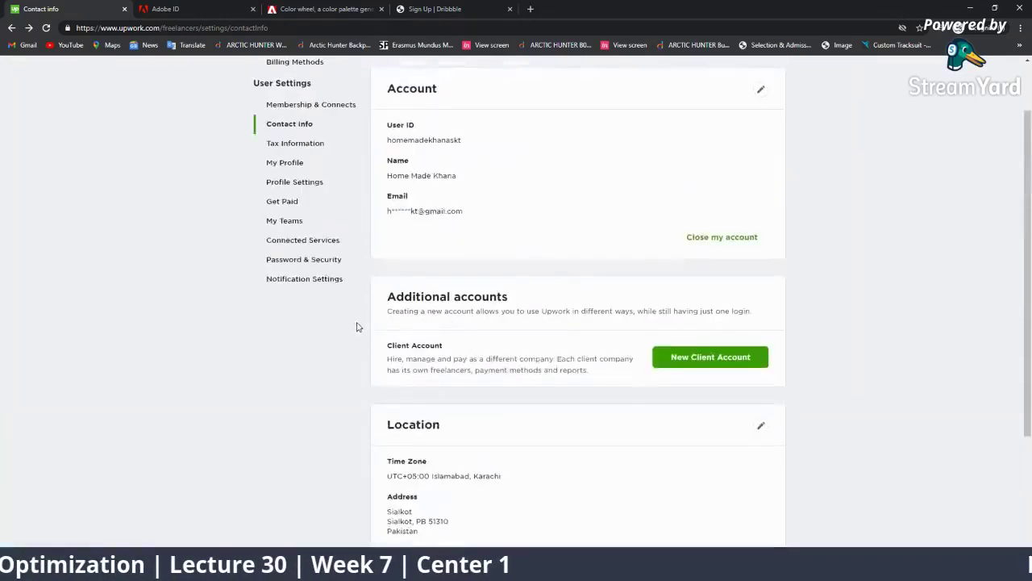
{"action": "scroll", "coordinate": [357, 325], "scroll_direction": "up", "scroll_amount": 1}
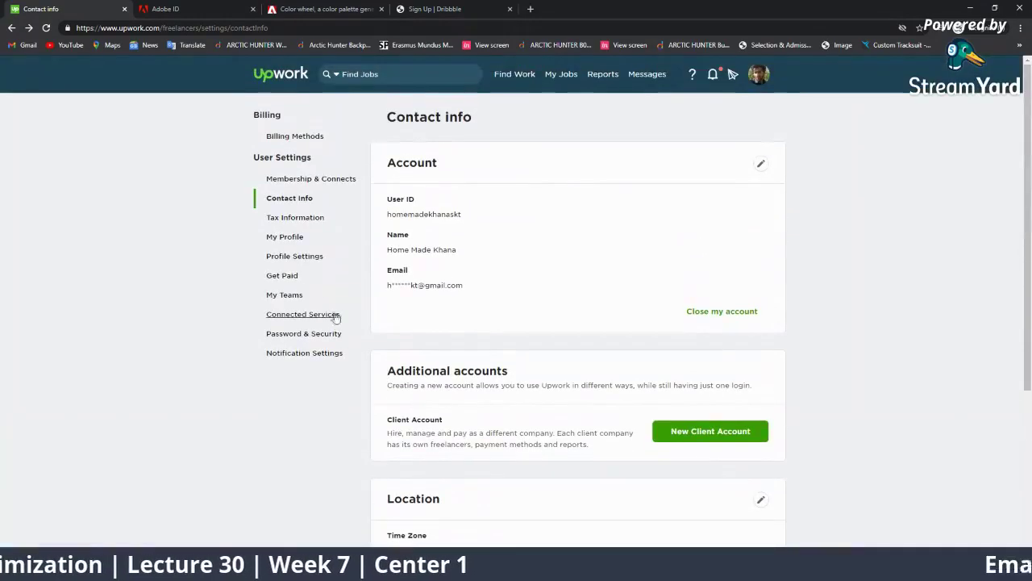
Step: Open Password & Security and check the authenticator app, text message and mobile app prompt setups, closing each unsaved
{"action": "left_click", "coordinate": [308, 258]}
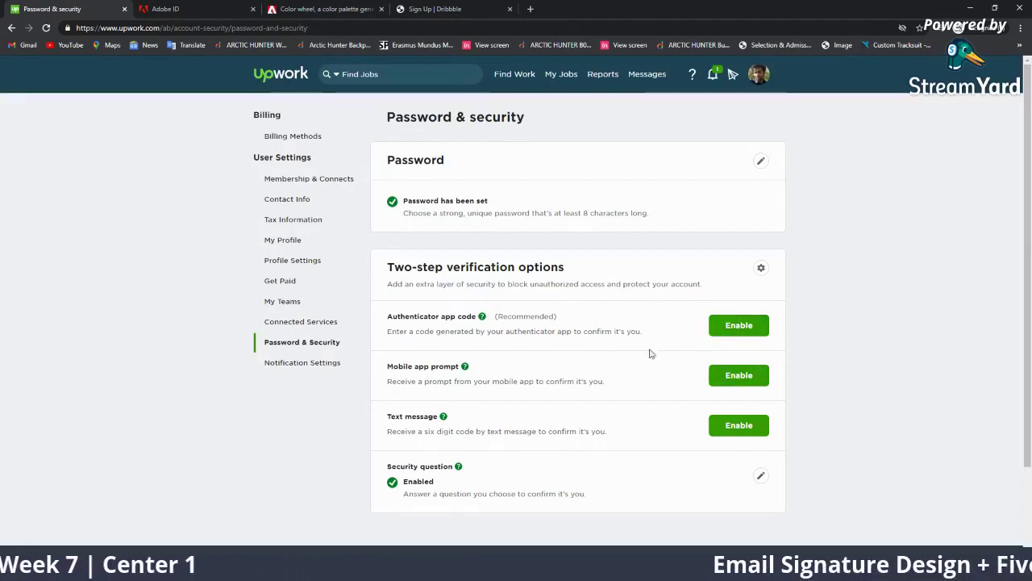
{"action": "left_click", "coordinate": [734, 329]}
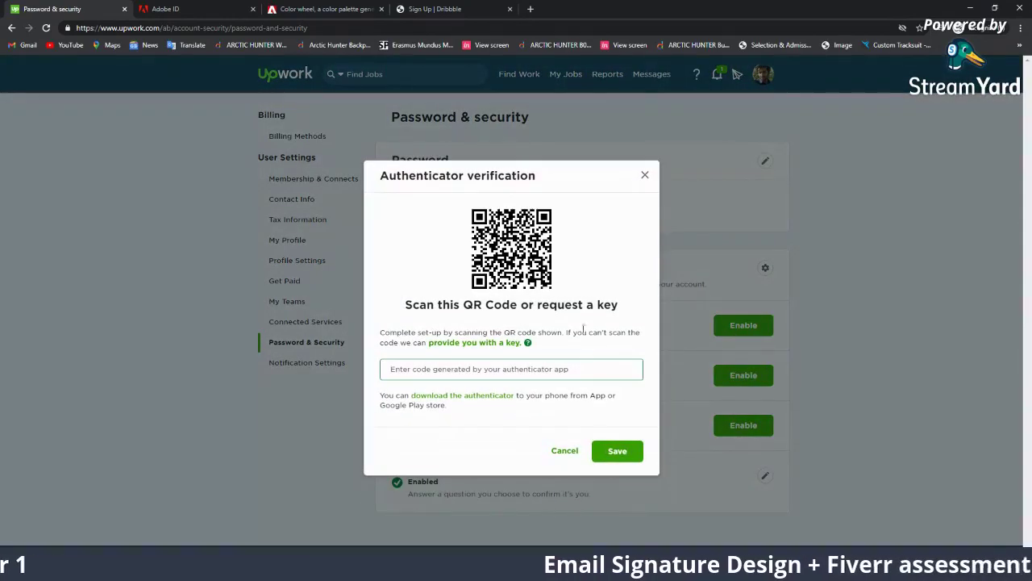
{"action": "left_click", "coordinate": [645, 175]}
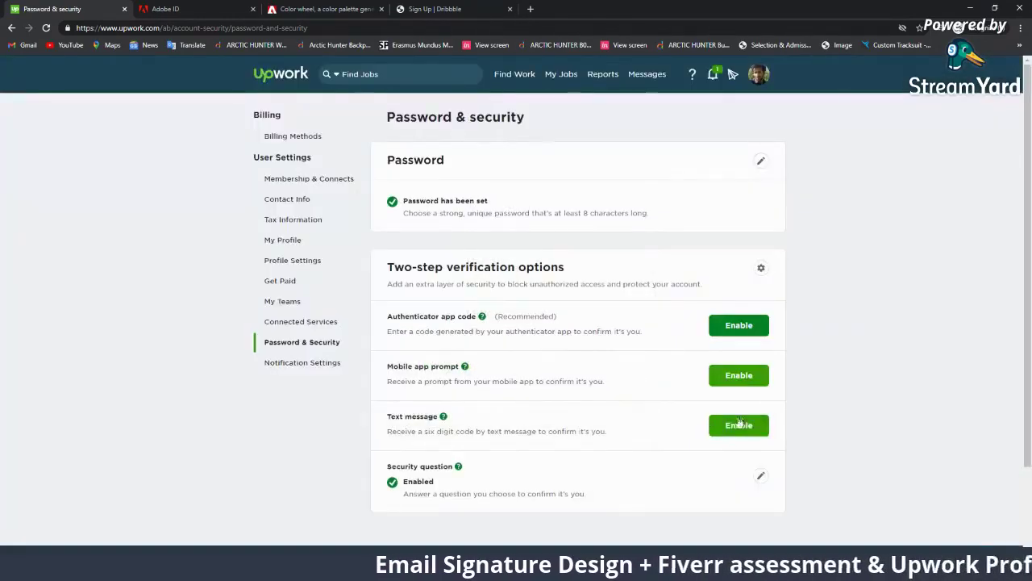
{"action": "left_click", "coordinate": [744, 425]}
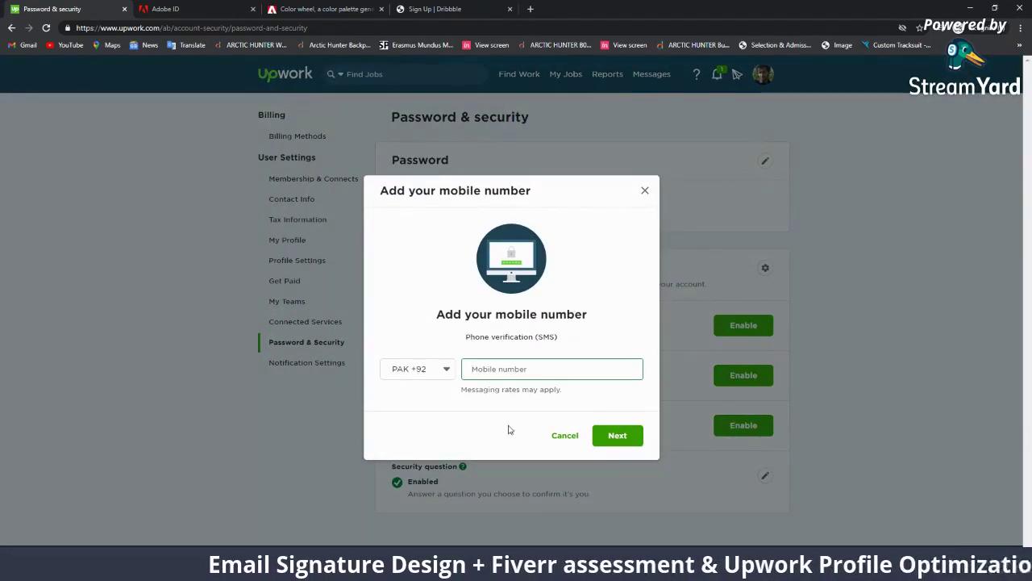
{"action": "left_click", "coordinate": [645, 191]}
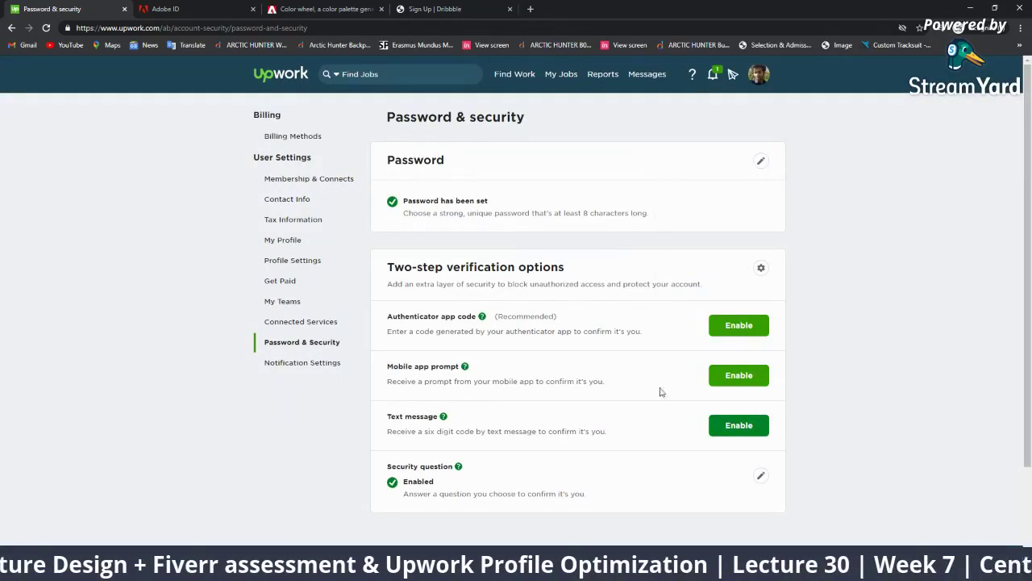
{"action": "left_click", "coordinate": [739, 379]}
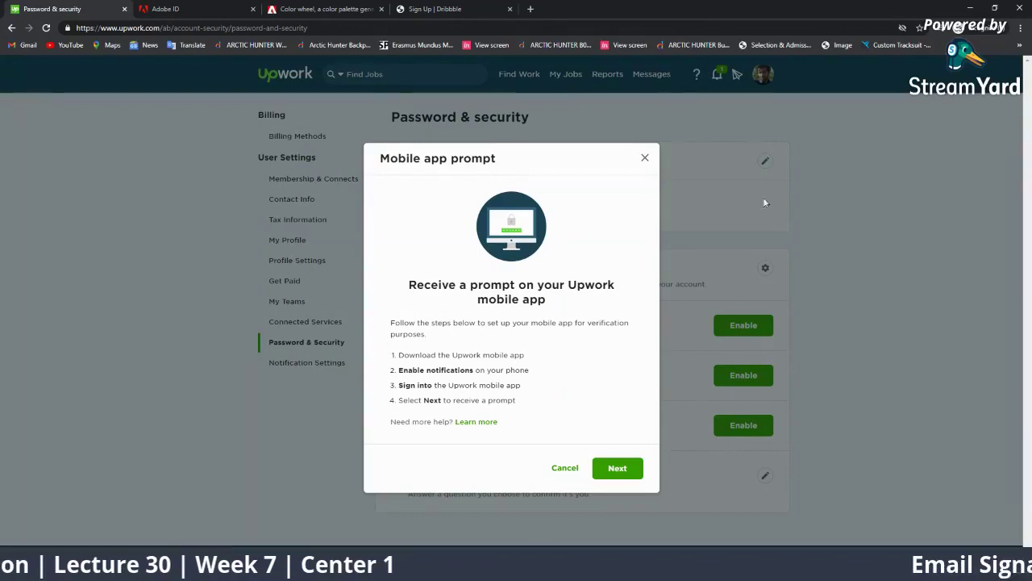
{"action": "left_click", "coordinate": [644, 158]}
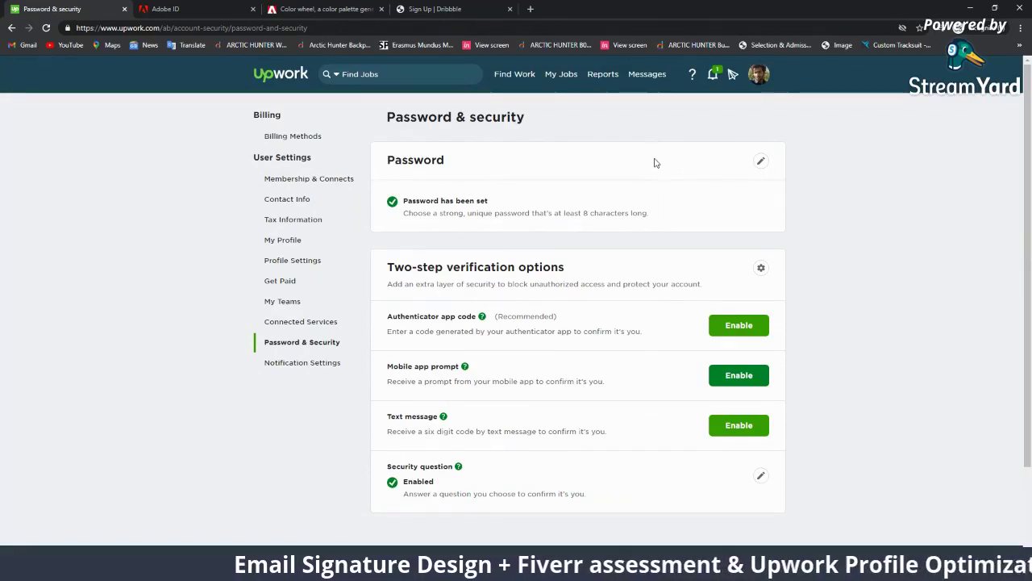
{"action": "left_click", "coordinate": [738, 325]}
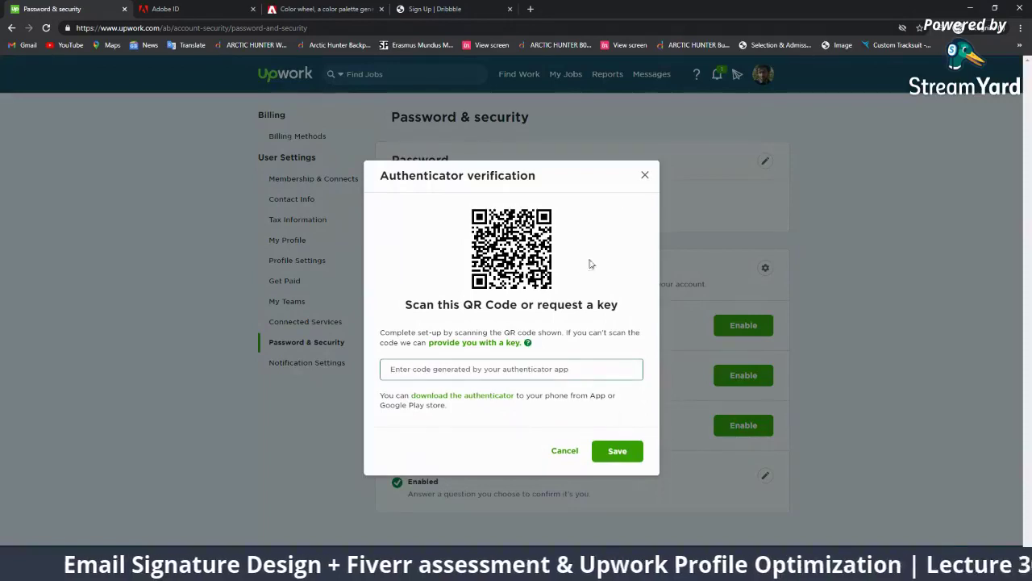
{"action": "left_click", "coordinate": [644, 175]}
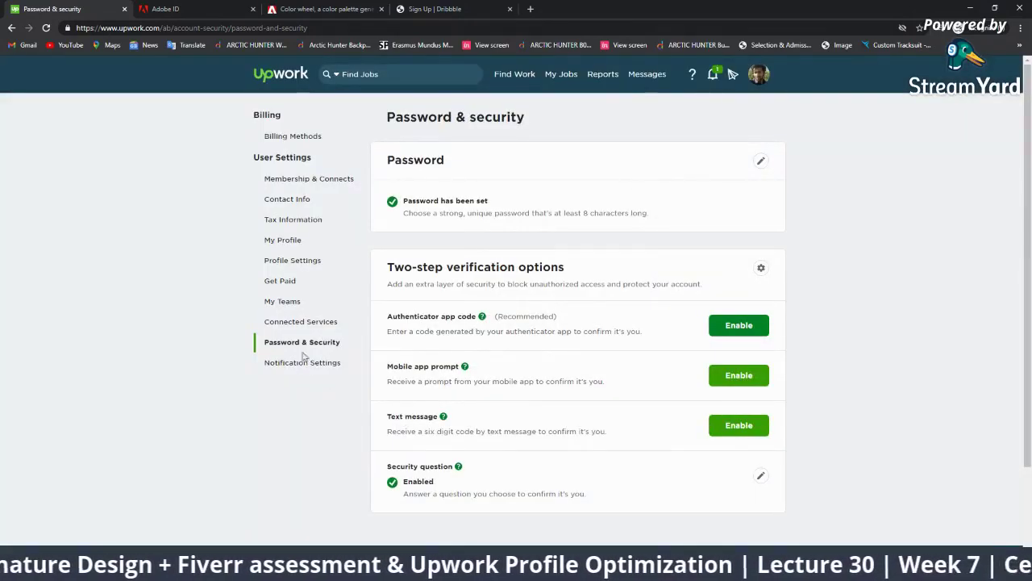
Step: Save availability as more than 30 hrs/week and leave English at Fluent unchanged
{"action": "left_click", "coordinate": [298, 324]}
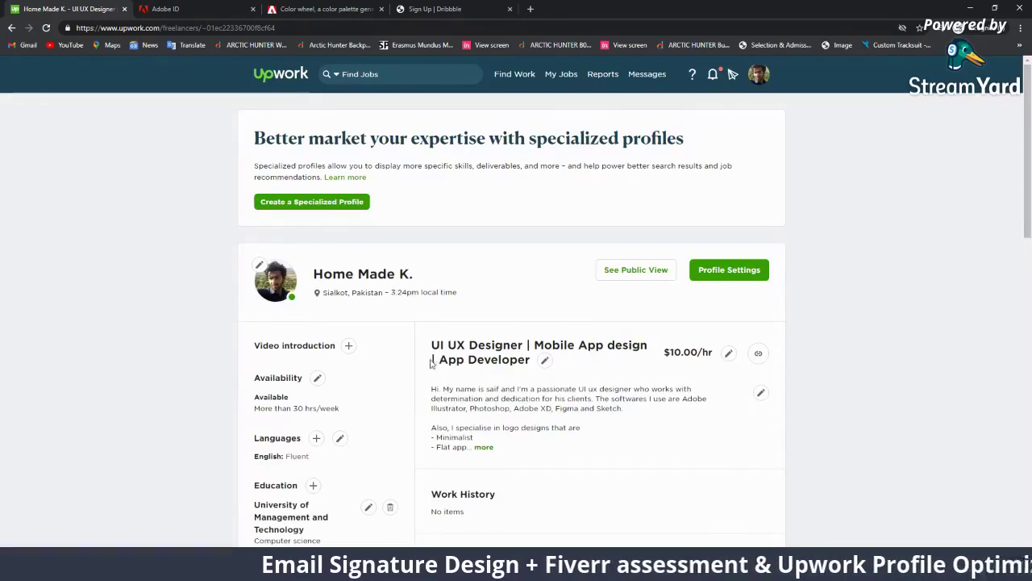
{"action": "scroll", "coordinate": [437, 383], "scroll_direction": "down", "scroll_amount": 2}
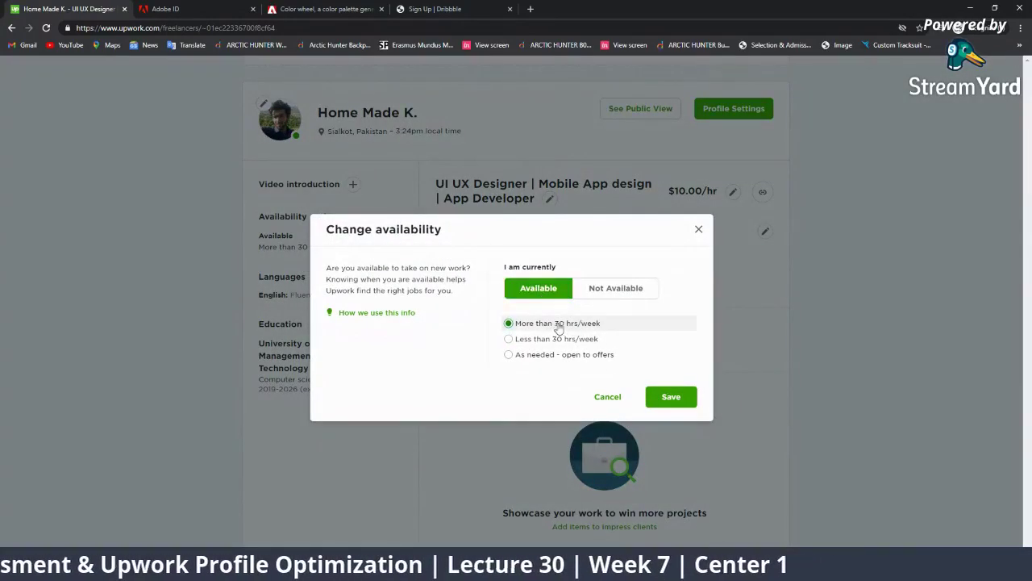
{"action": "left_click", "coordinate": [649, 393]}
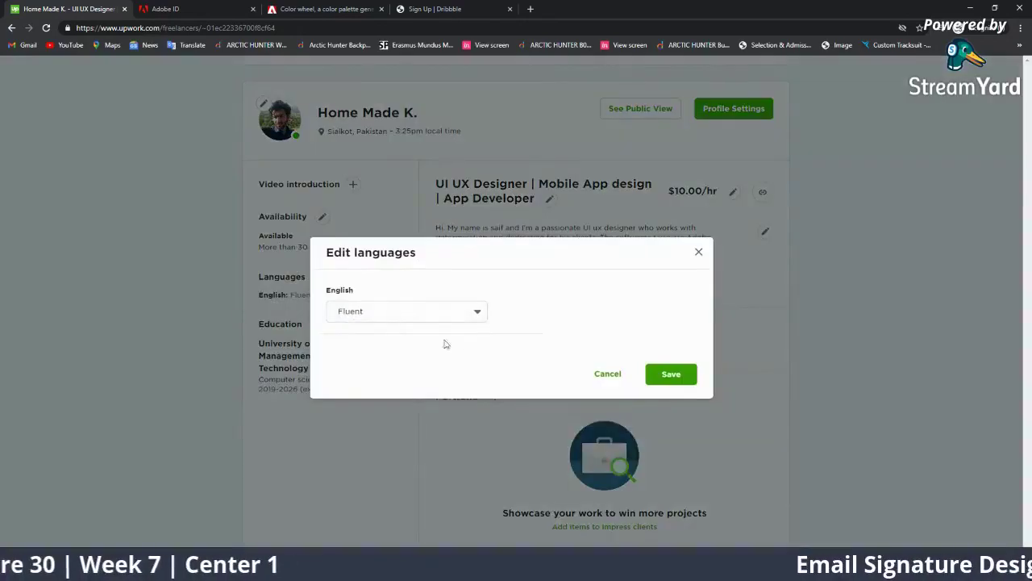
{"action": "left_click", "coordinate": [452, 315]}
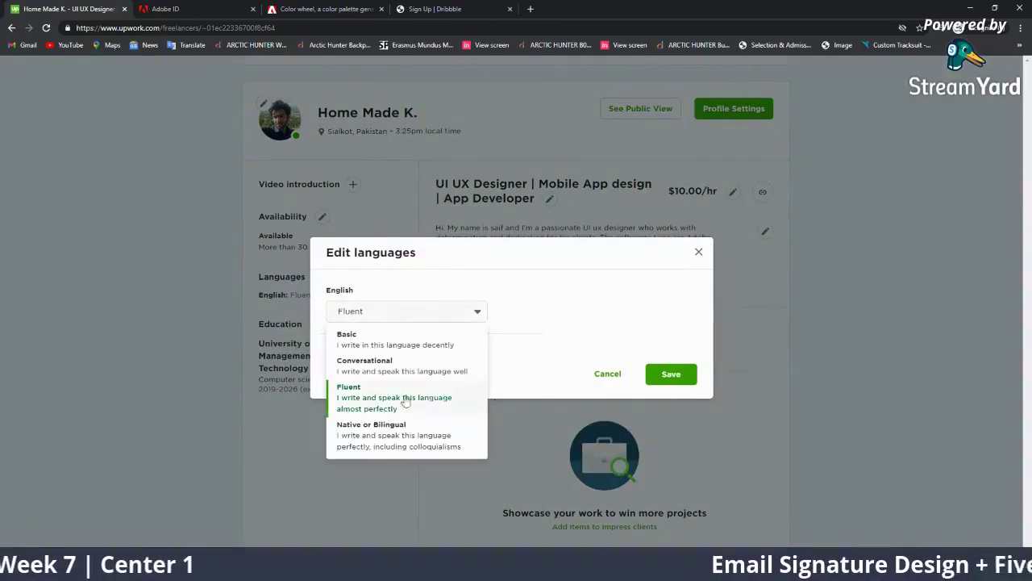
{"action": "left_click", "coordinate": [610, 377]}
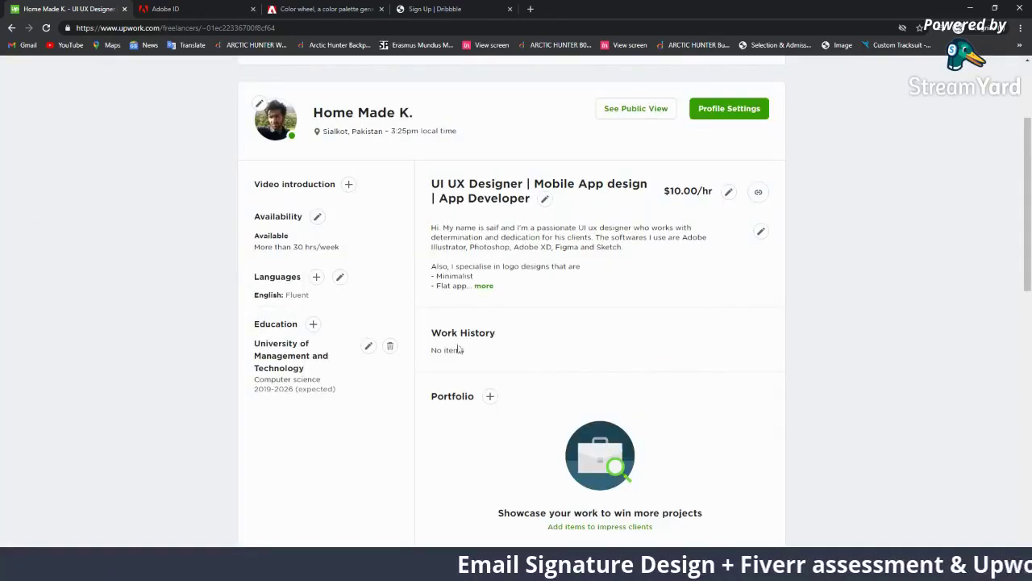
Step: Delete the old title and draft 'Retro logo and Tshirt Designer' in the title editor
{"action": "left_click", "coordinate": [547, 195]}
{"action": "left_click_drag", "start_coordinate": [533, 343], "coordinate": [333, 339]}
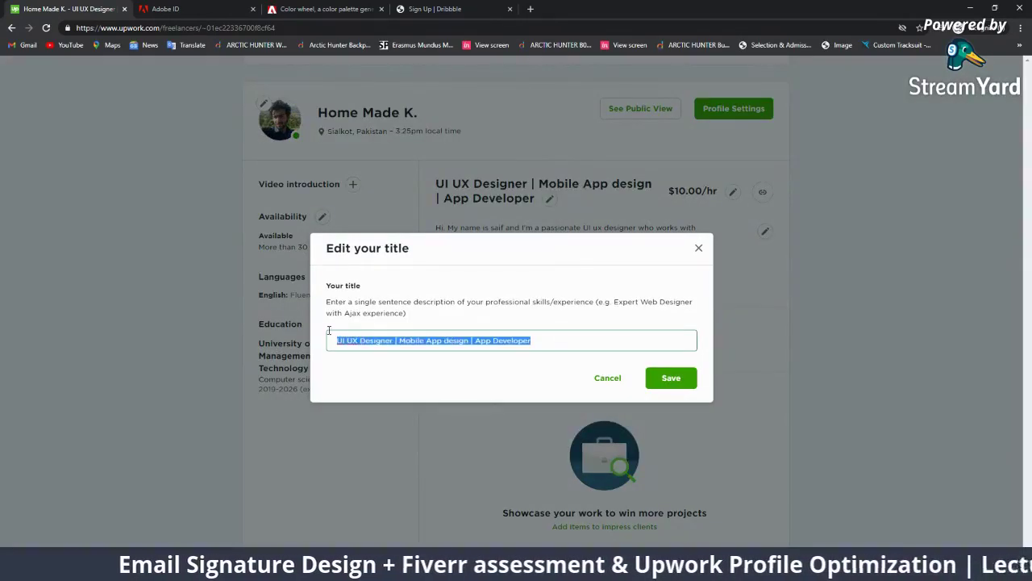
{"action": "key", "text": "BackSpace"}
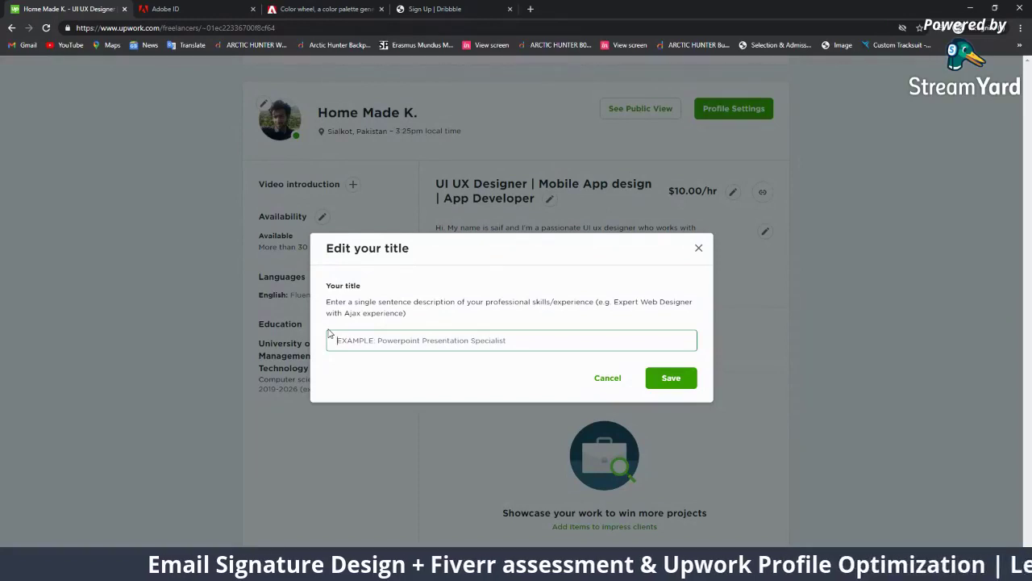
{"action": "type", "text": "Ret"}
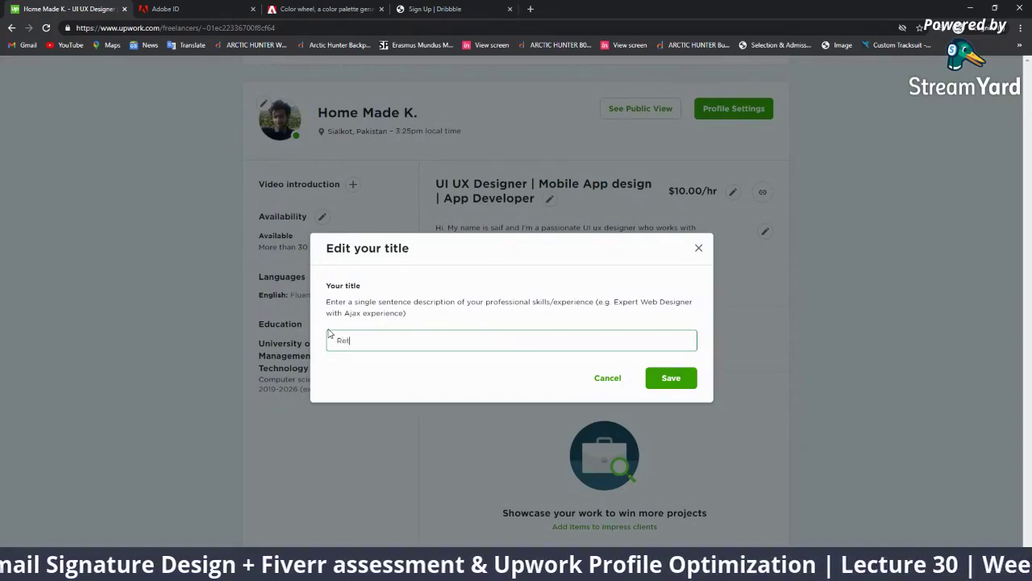
{"action": "type", "text": "ro Tshirt "}
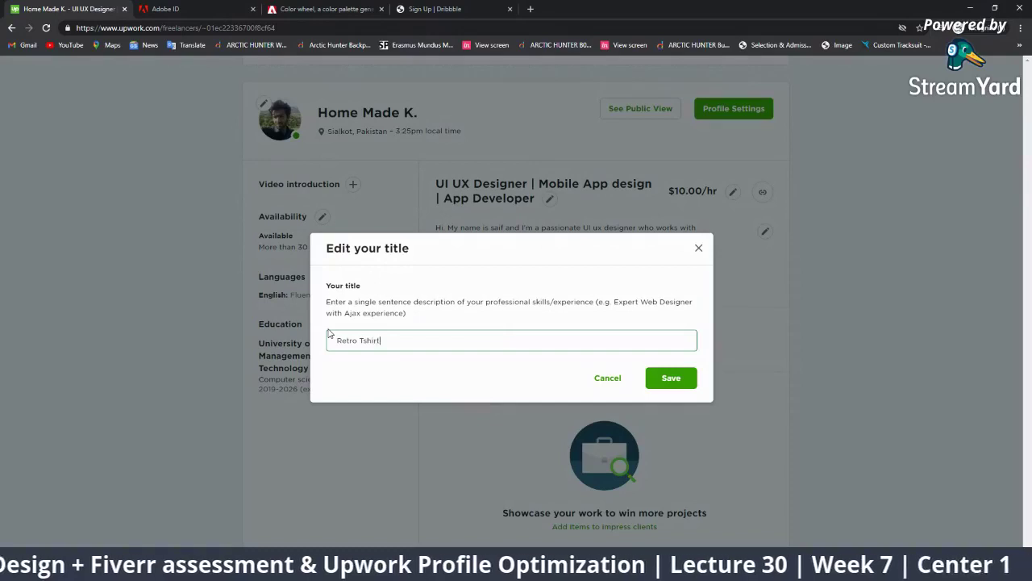
{"action": "type", "text": "Designer"}
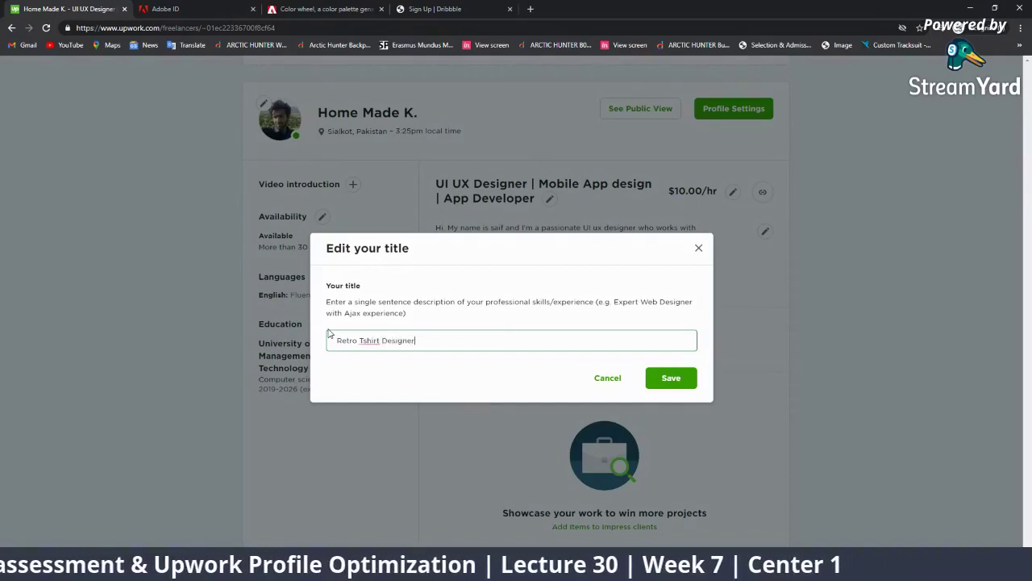
{"action": "left_click_drag", "start_coordinate": [418, 341], "coordinate": [338, 341]}
{"action": "left_click", "coordinate": [435, 341]}
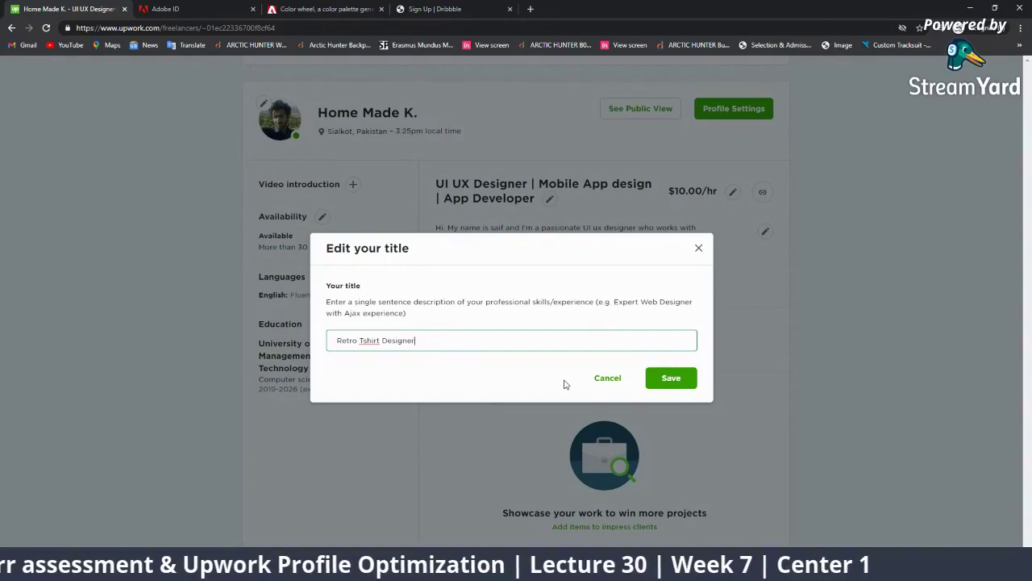
{"action": "type", "text": " |"}
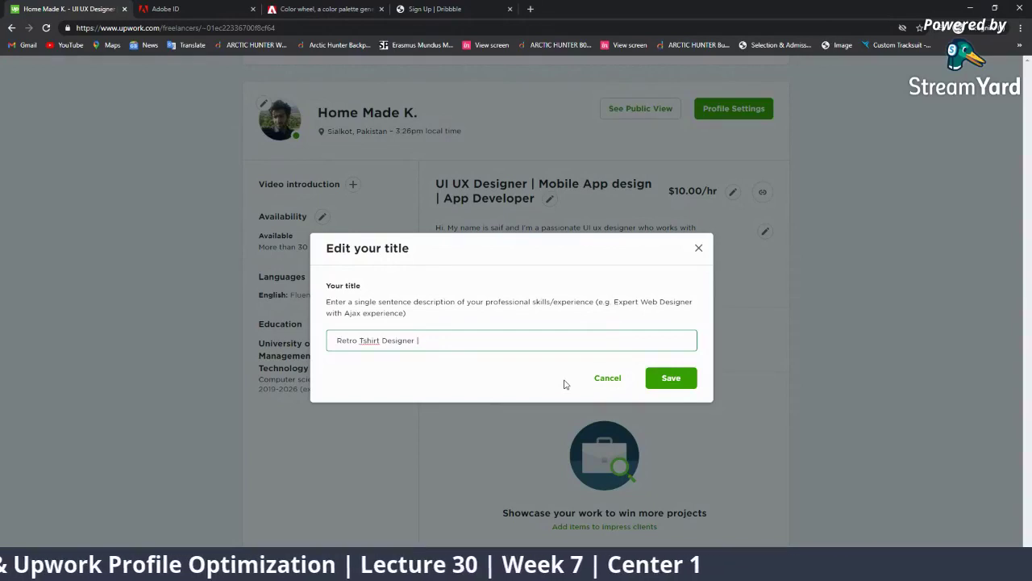
{"action": "type", "text": " Retro"}
{"action": "key", "text": "BackSpace"}
{"action": "key", "text": "BackSpace"}
{"action": "key", "text": "BackSpace"}
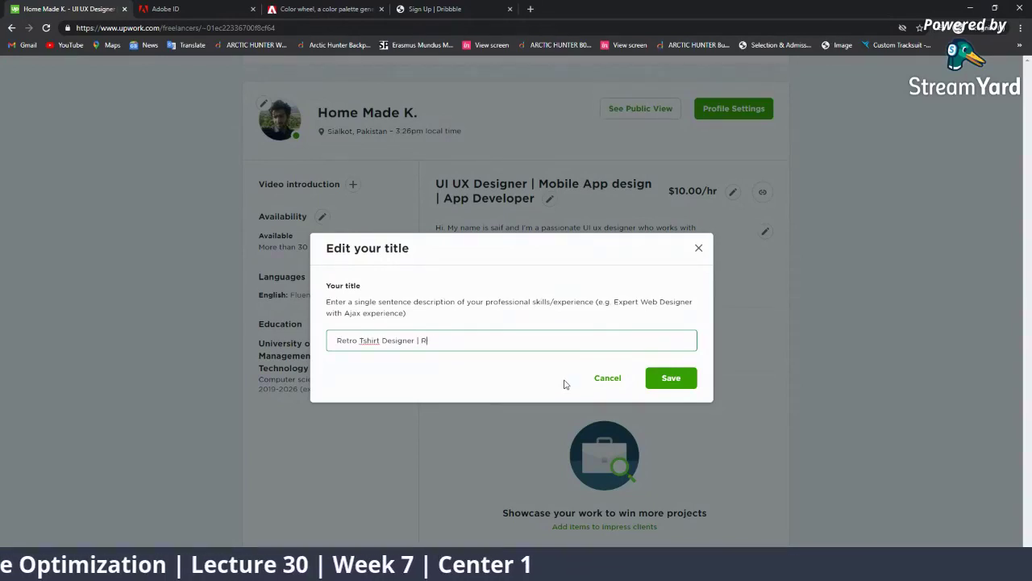
{"action": "key", "text": "BackSpace"}
{"action": "key", "text": "BackSpace"}
{"action": "key", "text": "BackSpace"}
{"action": "key", "text": "BackSpace"}
{"action": "key", "text": "BackSpace"}
{"action": "key", "text": "BackSpace"}
{"action": "key", "text": "BackSpace"}
{"action": "key", "text": "BackSpace"}
{"action": "key", "text": "BackSpace"}
{"action": "type", "text": "Re"}
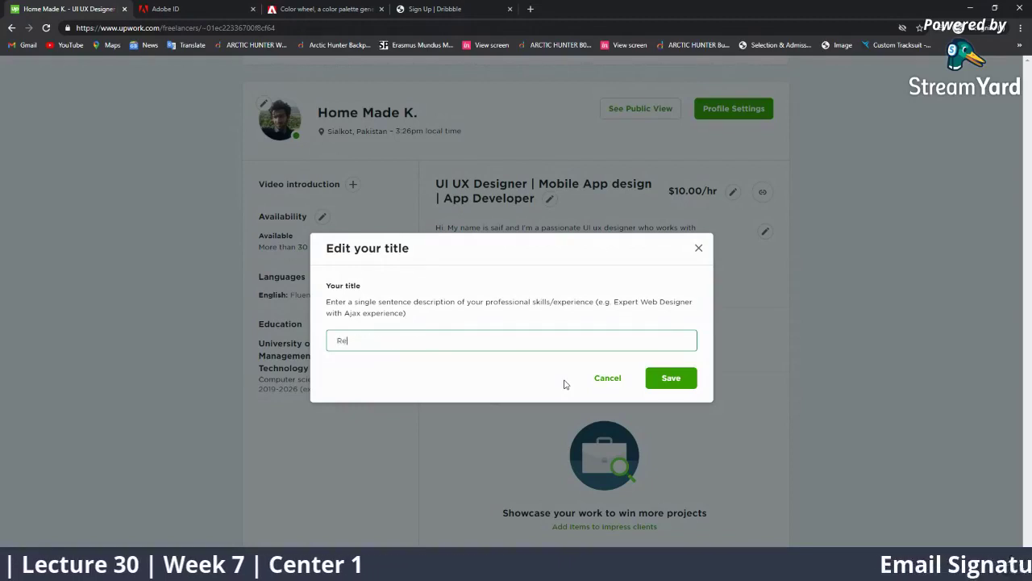
{"action": "type", "text": "tro logo"}
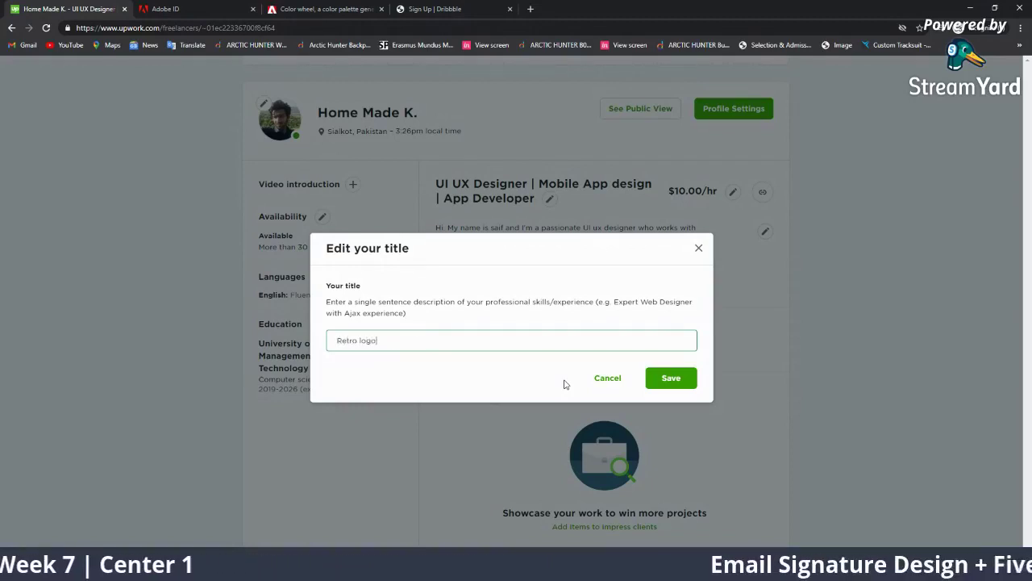
{"action": "type", "text": " and Tshi"}
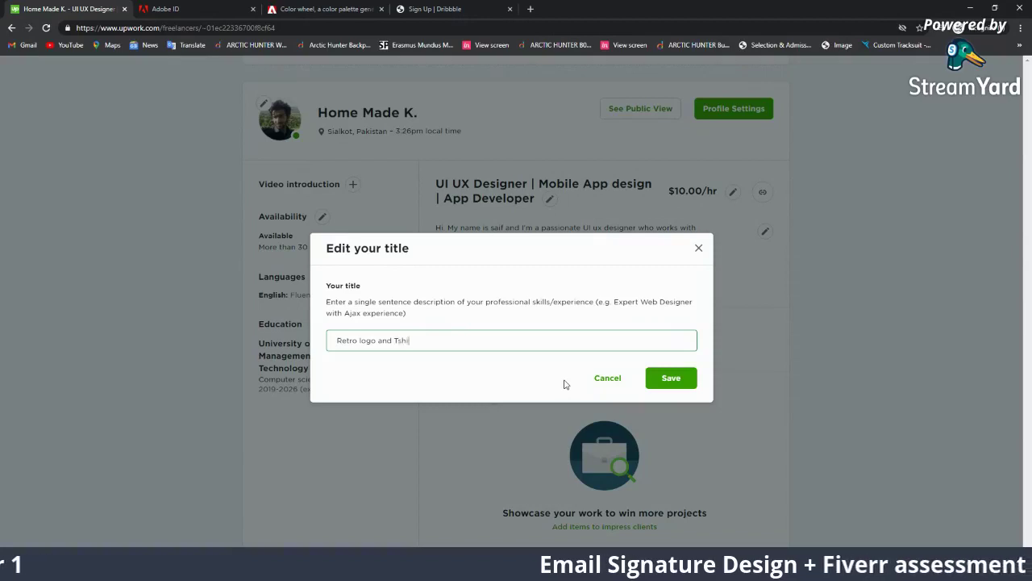
{"action": "type", "text": "rt Designer"}
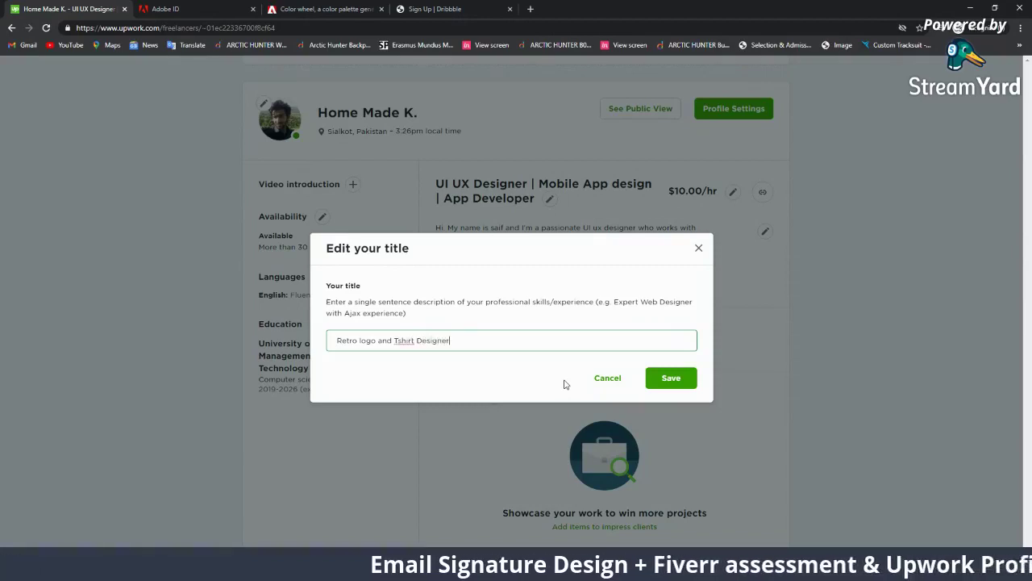
Step: Replace the draft with the title 'Expert merchandise designer'
{"action": "double_click", "coordinate": [353, 338]}
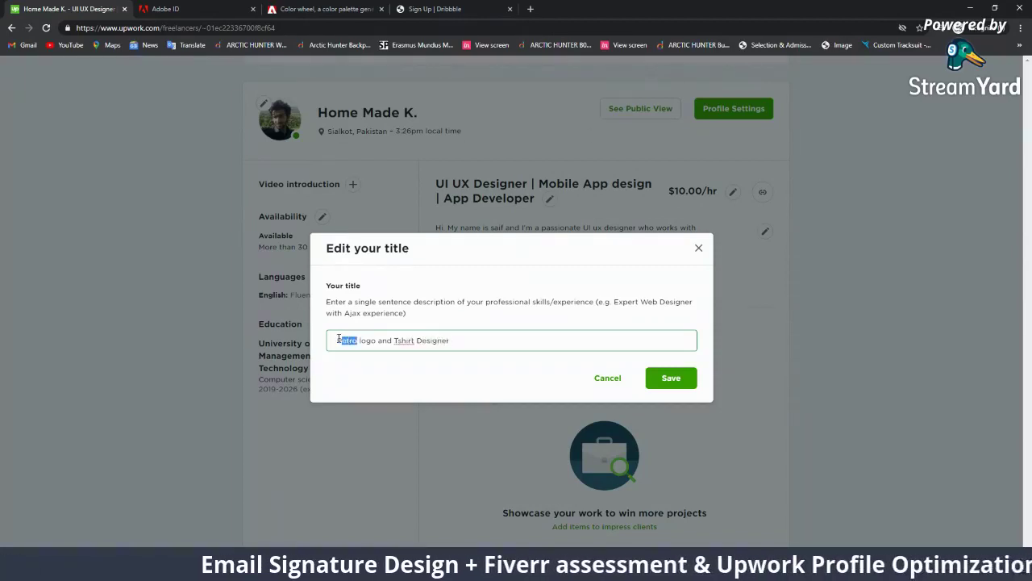
{"action": "left_click_drag", "start_coordinate": [449, 339], "coordinate": [352, 338]}
{"action": "left_click", "coordinate": [360, 340]}
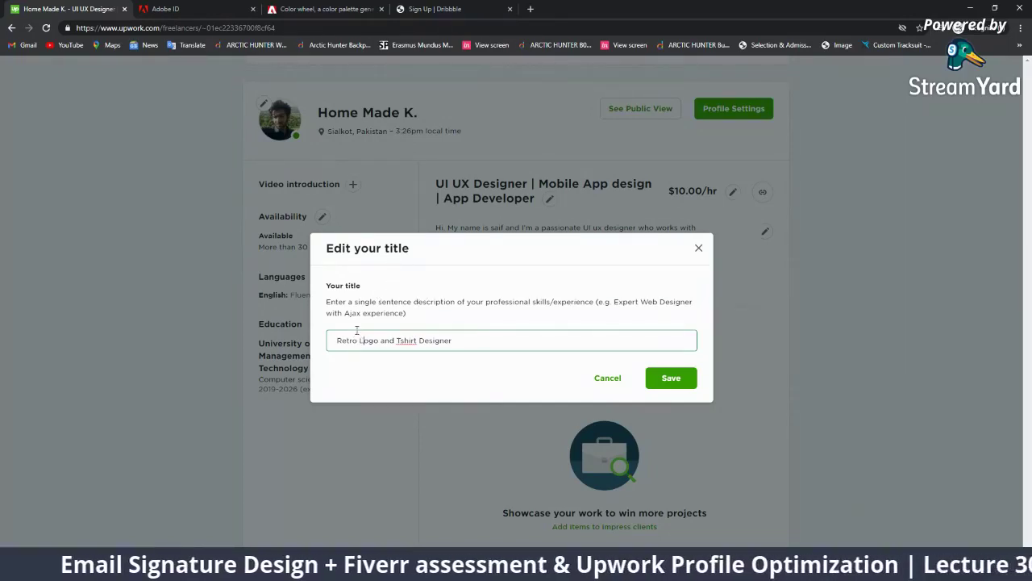
{"action": "left_click_drag", "start_coordinate": [360, 342], "coordinate": [321, 345]}
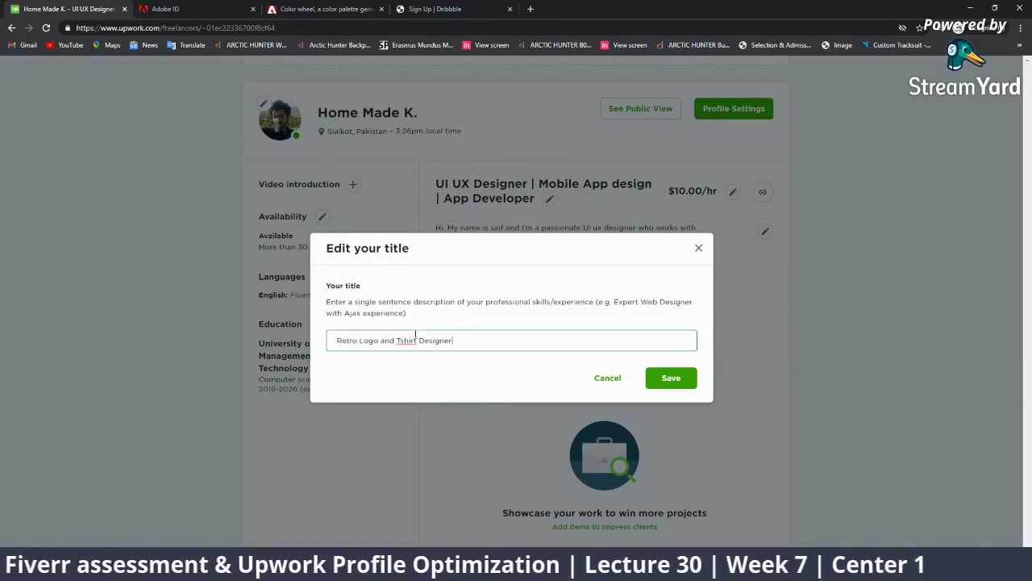
{"action": "left_click_drag", "start_coordinate": [469, 343], "coordinate": [315, 341]}
{"action": "key", "text": "BackSpace"}
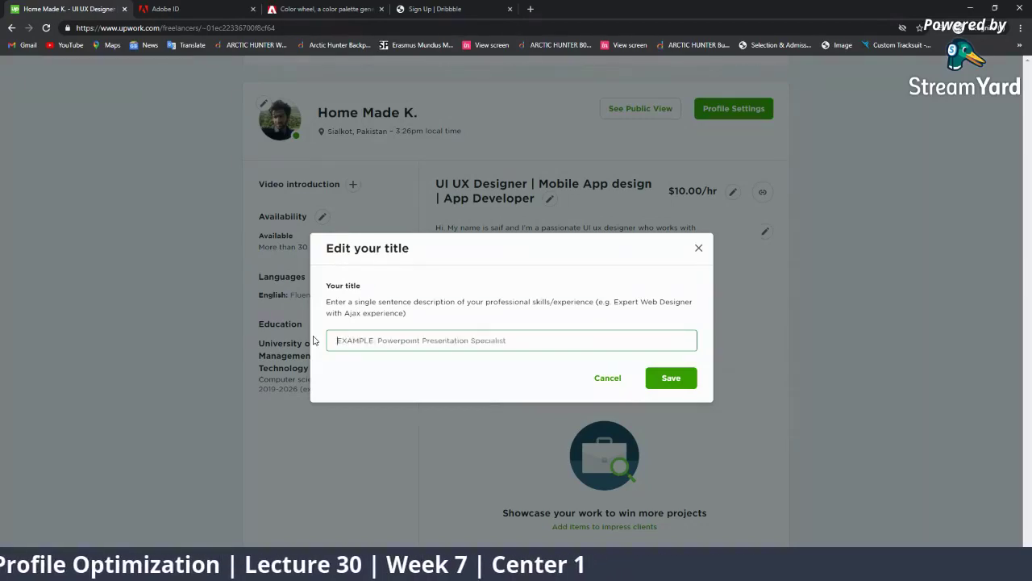
{"action": "type", "text": "Expert in"}
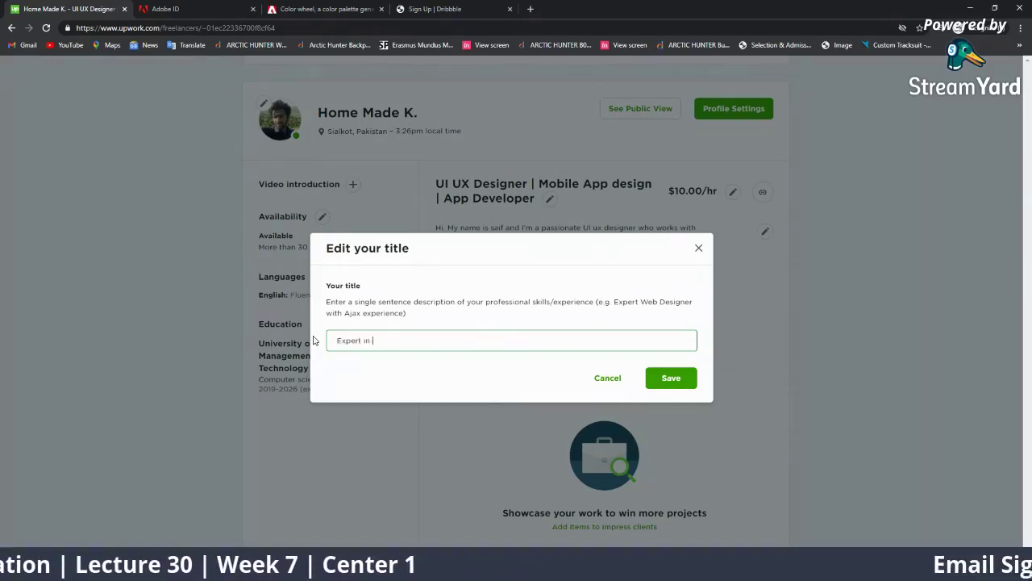
{"action": "type", "text": " merchandi"}
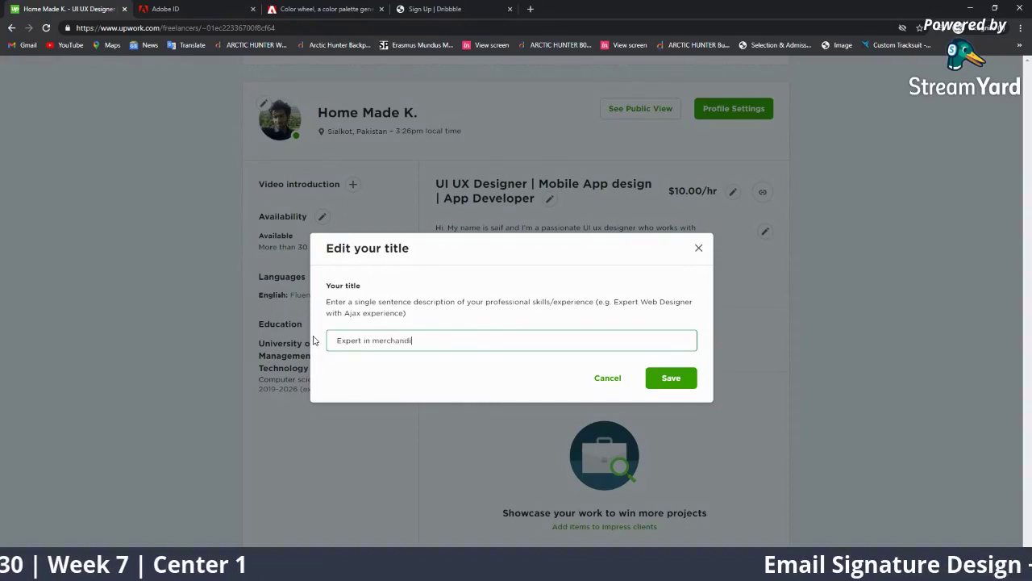
{"action": "type", "text": "se design"}
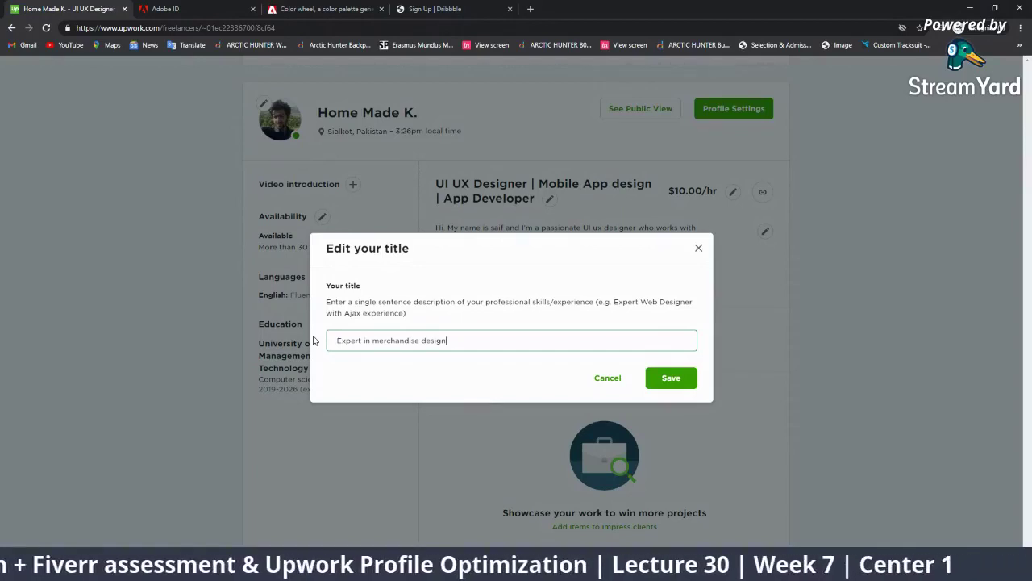
{"action": "key", "text": "BackSpace"}
{"action": "key", "text": "BackSpace"}
{"action": "key", "text": "BackSpace"}
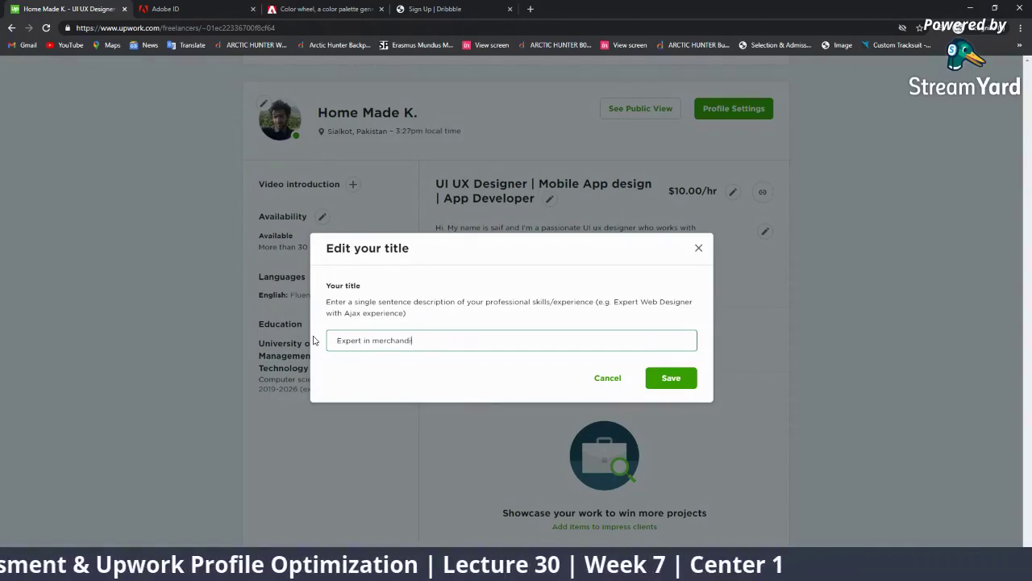
{"action": "key", "text": "BackSpace"}
{"action": "key", "text": "BackSpace"}
{"action": "key", "text": "BackSpace"}
{"action": "key", "text": "BackSpace"}
{"action": "key", "text": "BackSpace"}
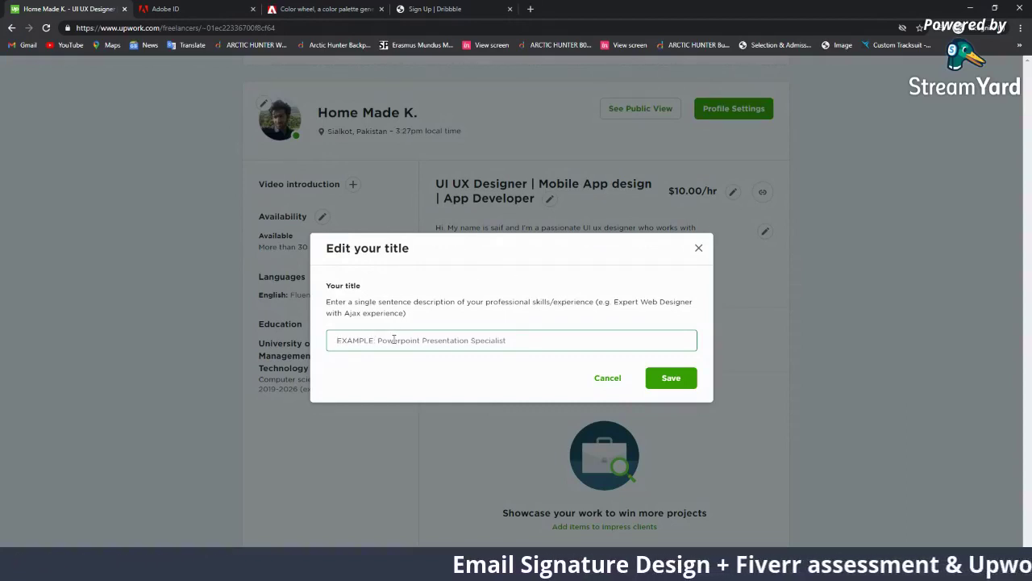
{"action": "type", "text": "Expert "}
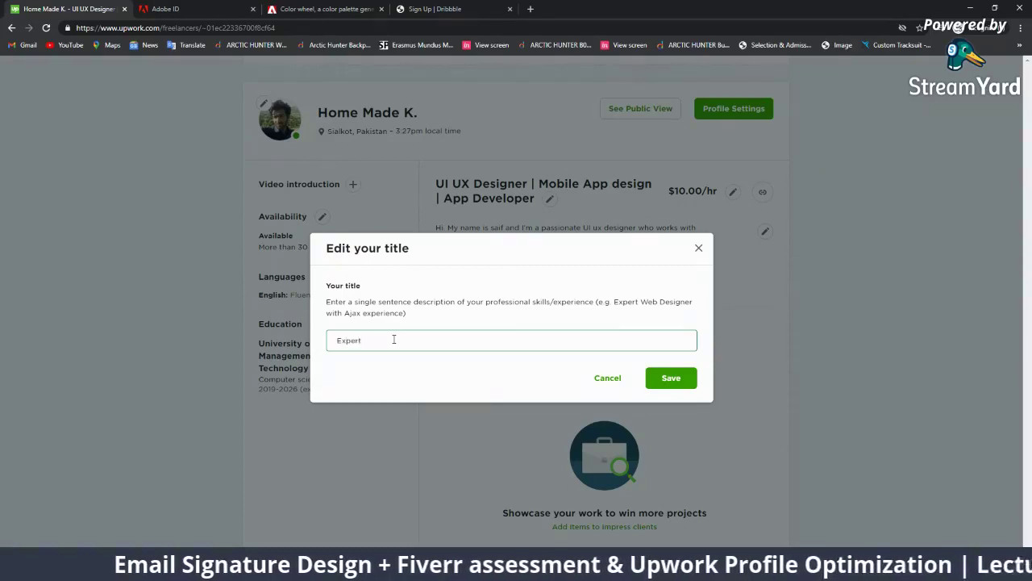
{"action": "type", "text": "merc"}
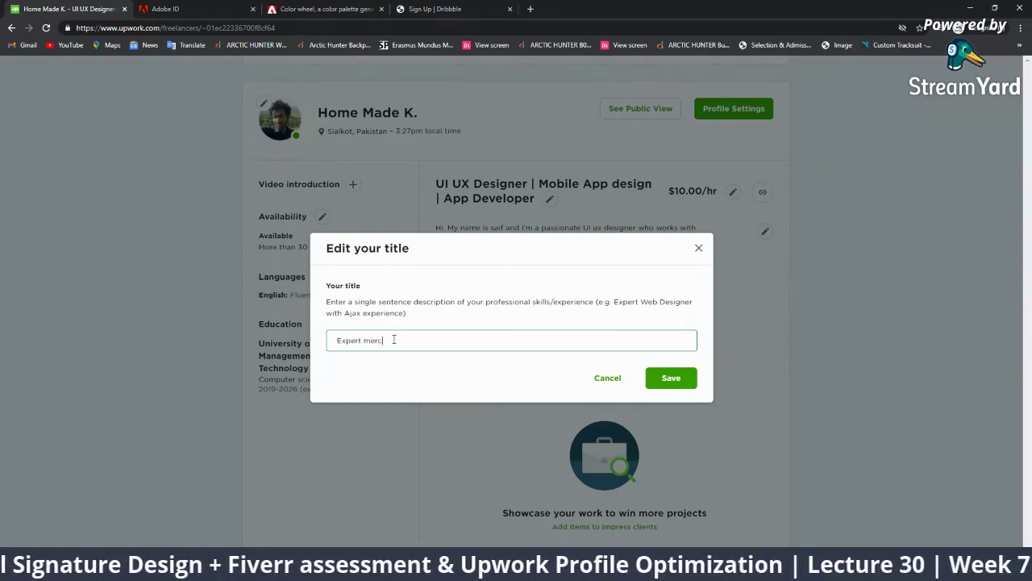
{"action": "type", "text": "handise"}
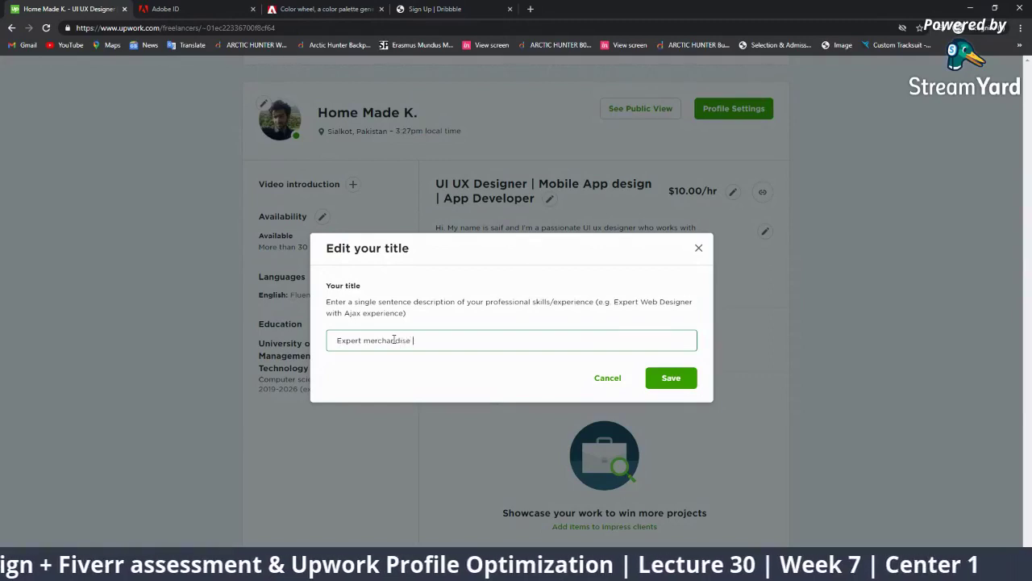
{"action": "type", "text": " designer"}
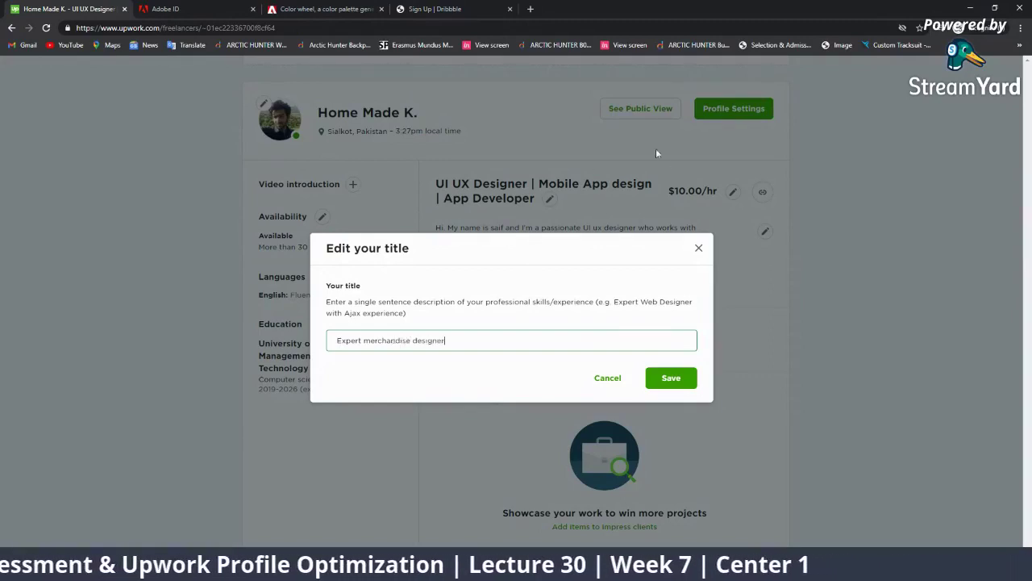
Step: Save the new title, then search Freelancers & Agencies for 'merchandise designer'
{"action": "left_click", "coordinate": [668, 376]}
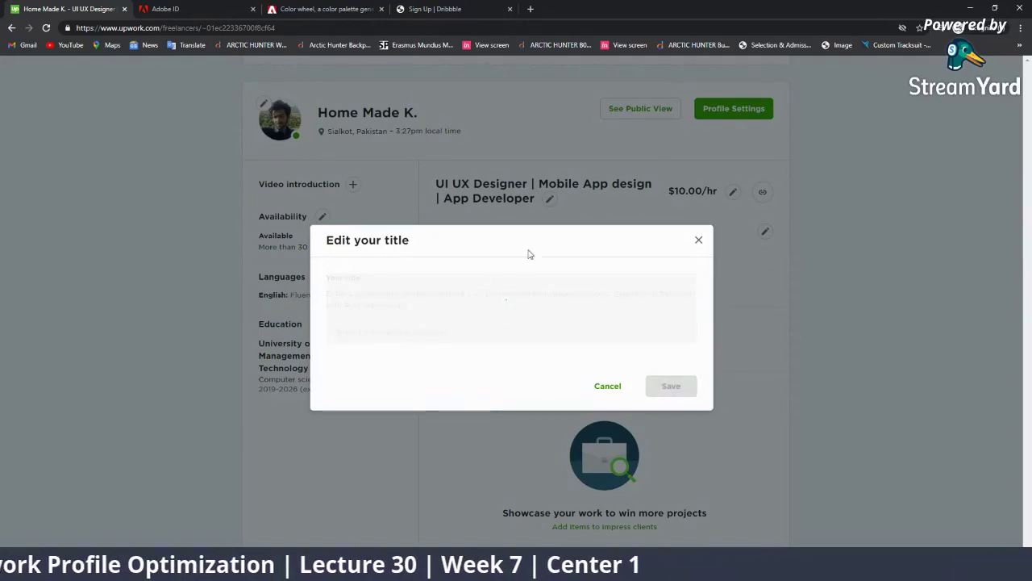
{"action": "scroll", "coordinate": [484, 201], "scroll_direction": "up", "scroll_amount": 2}
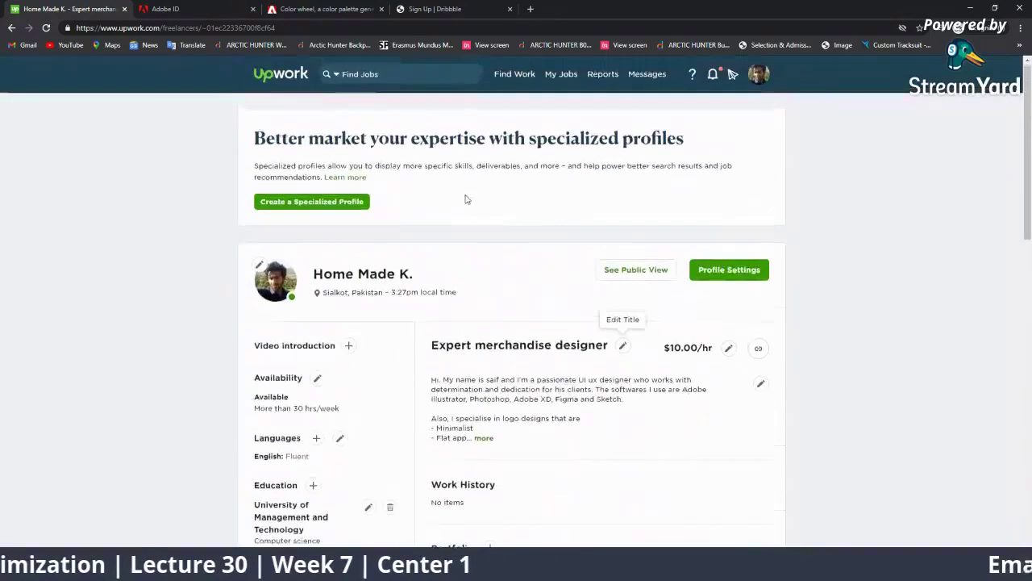
{"action": "left_click", "coordinate": [335, 73]}
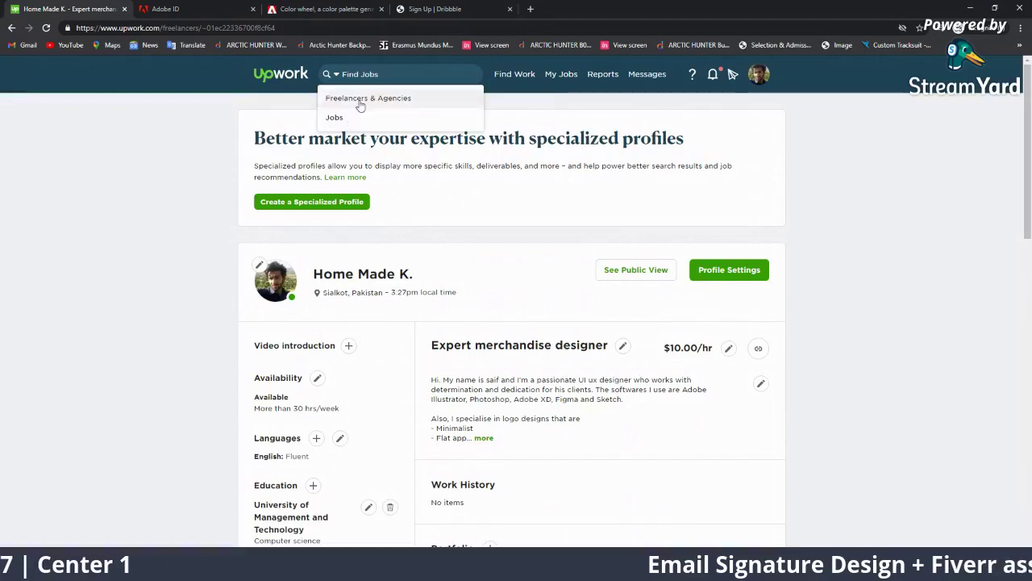
{"action": "left_click", "coordinate": [360, 98]}
{"action": "left_click", "coordinate": [366, 74]}
{"action": "type", "text": "merchan"}
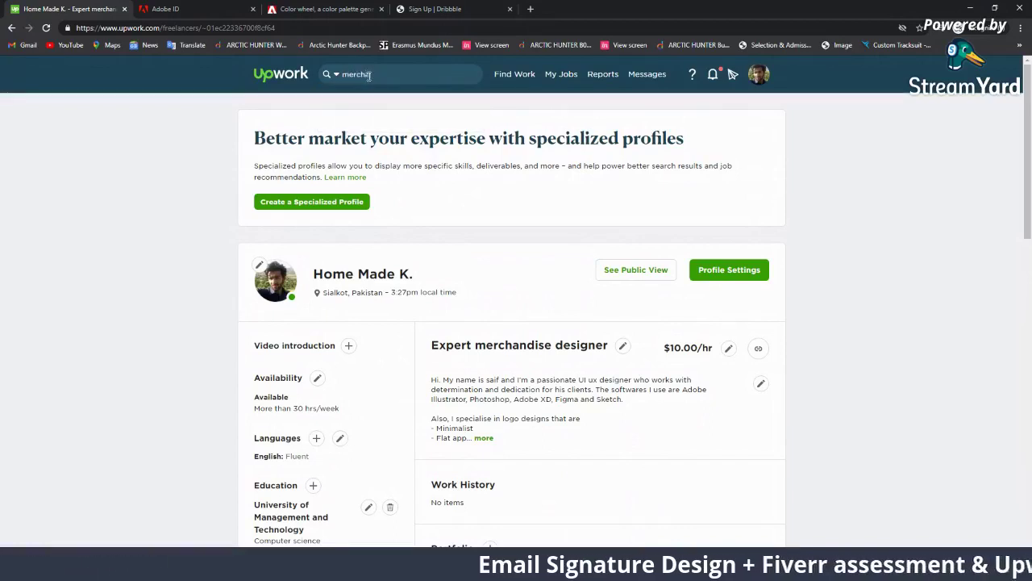
{"action": "type", "text": "di"}
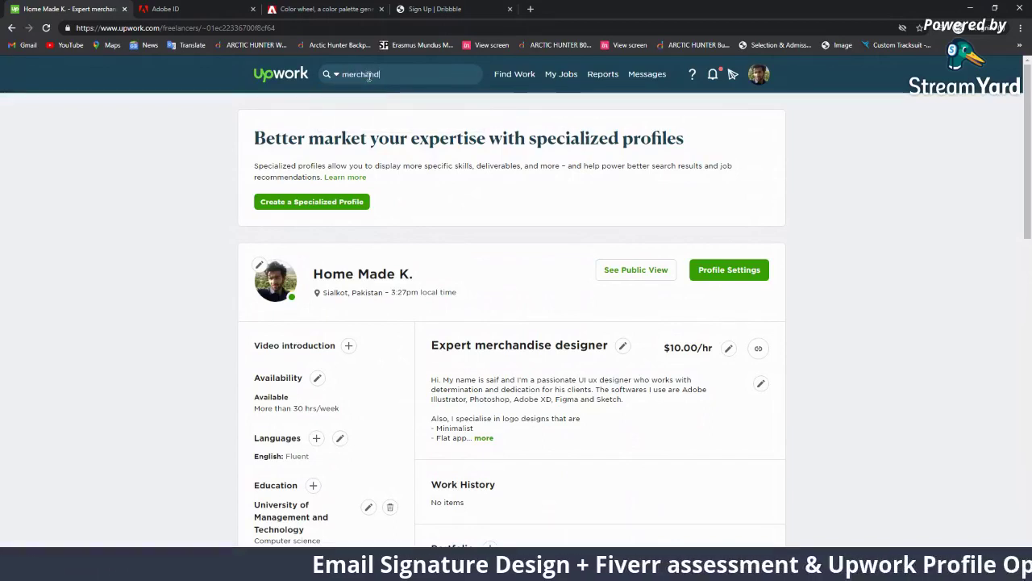
{"action": "type", "text": "se designer"}
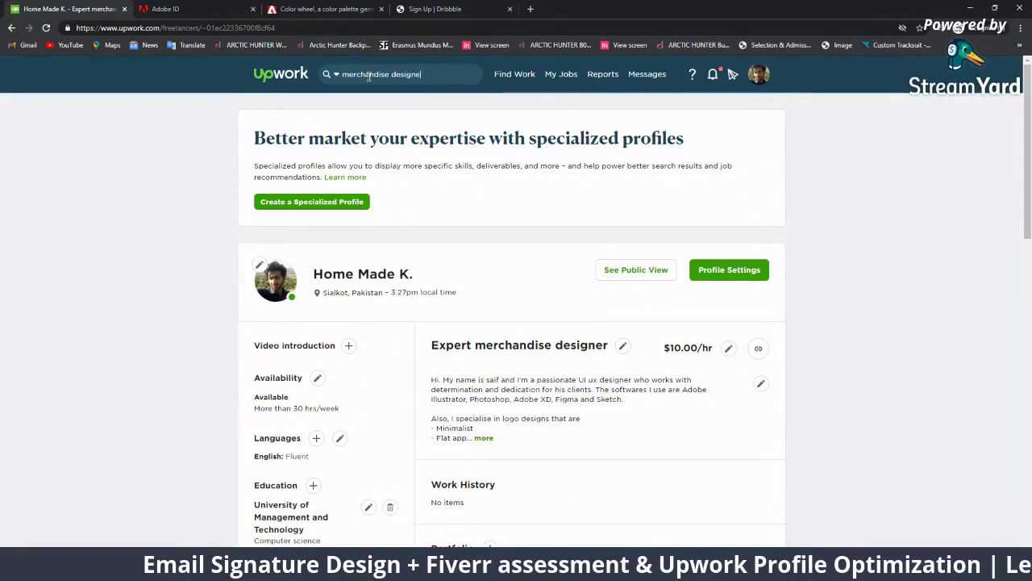
{"action": "key", "text": "Return"}
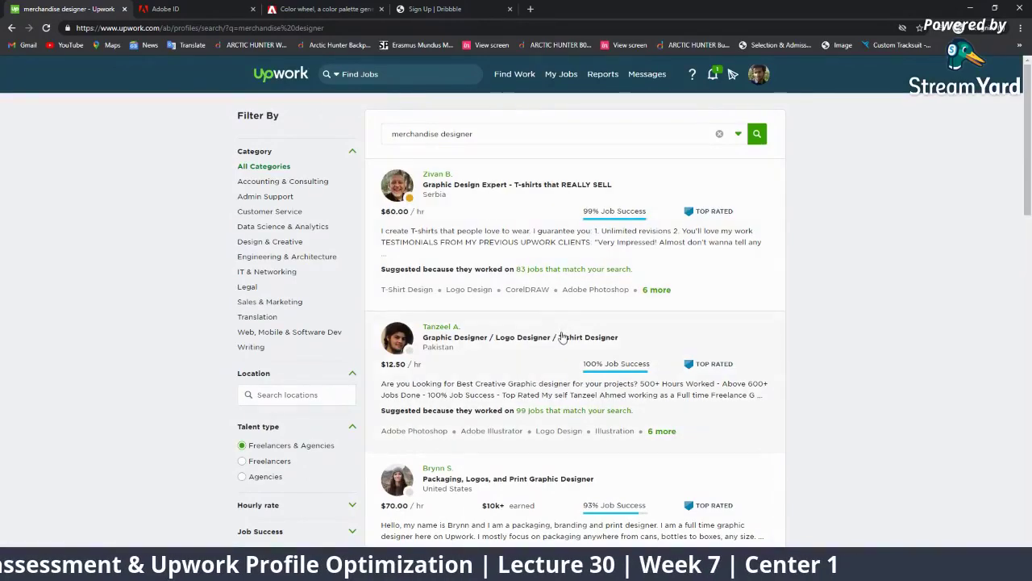
Step: Scroll through the first page of 'merchandise designer' results and go to page 2
{"action": "scroll", "coordinate": [542, 217], "scroll_direction": "down", "scroll_amount": 2}
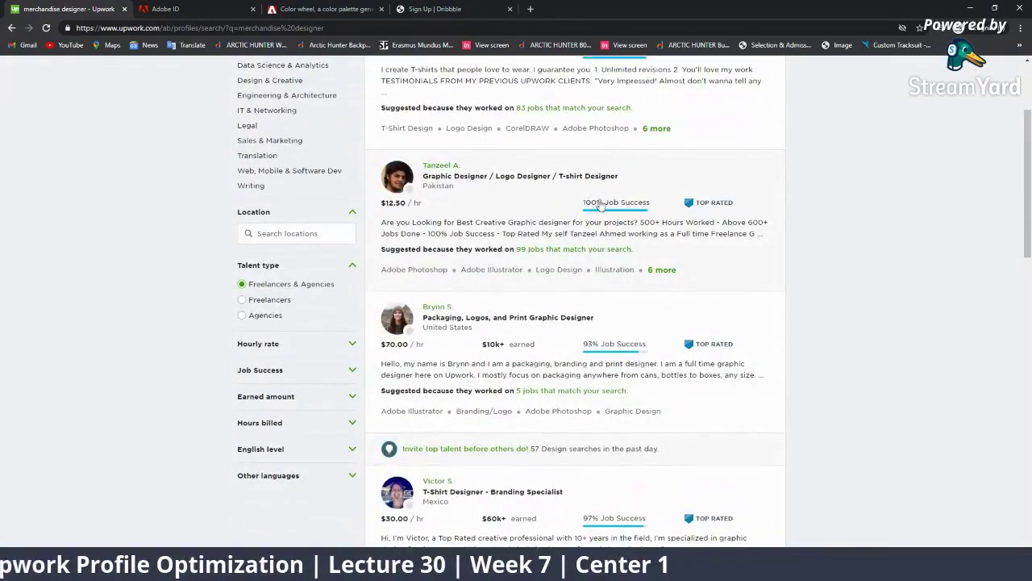
{"action": "scroll", "coordinate": [618, 284], "scroll_direction": "down", "scroll_amount": 2}
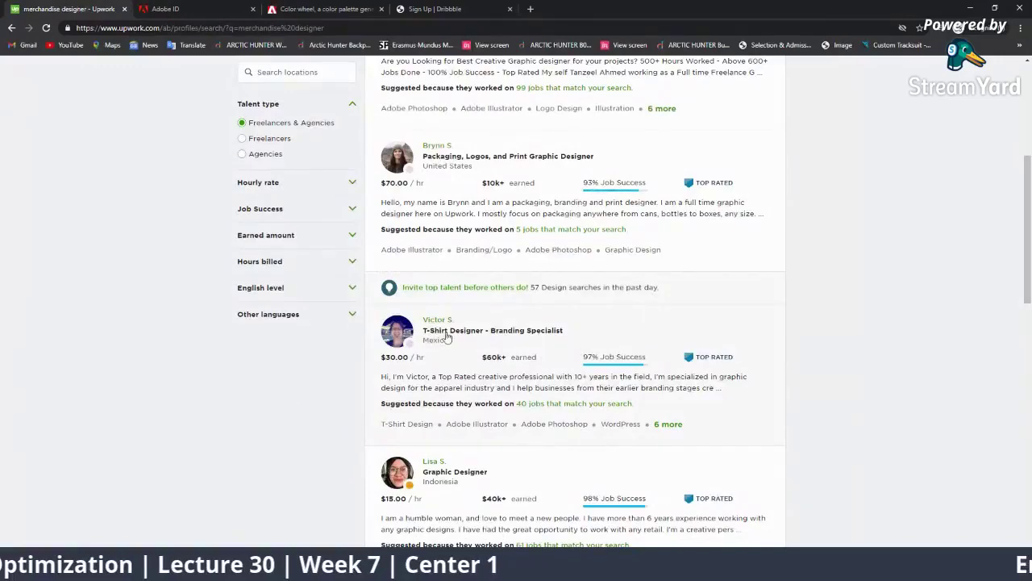
{"action": "scroll", "coordinate": [565, 378], "scroll_direction": "down", "scroll_amount": 2}
{"action": "scroll", "coordinate": [560, 379], "scroll_direction": "down", "scroll_amount": 2}
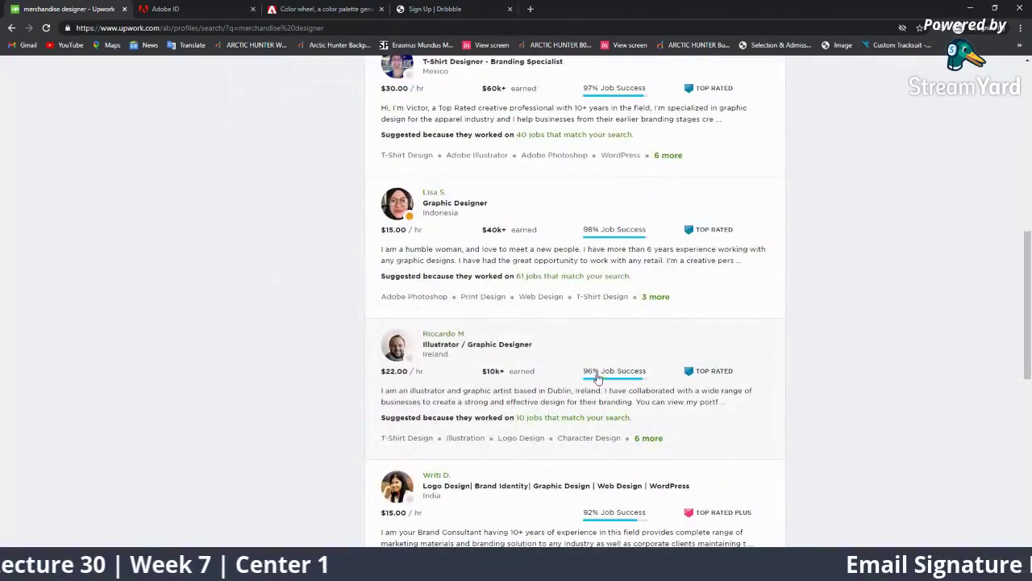
{"action": "scroll", "coordinate": [600, 383], "scroll_direction": "down", "scroll_amount": 3}
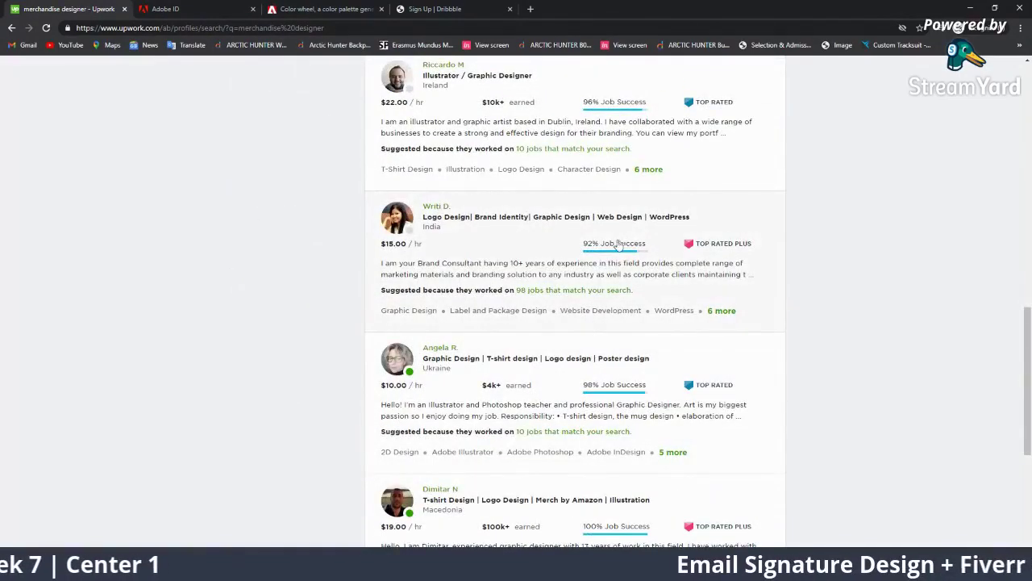
{"action": "scroll", "coordinate": [565, 389], "scroll_direction": "down", "scroll_amount": 2}
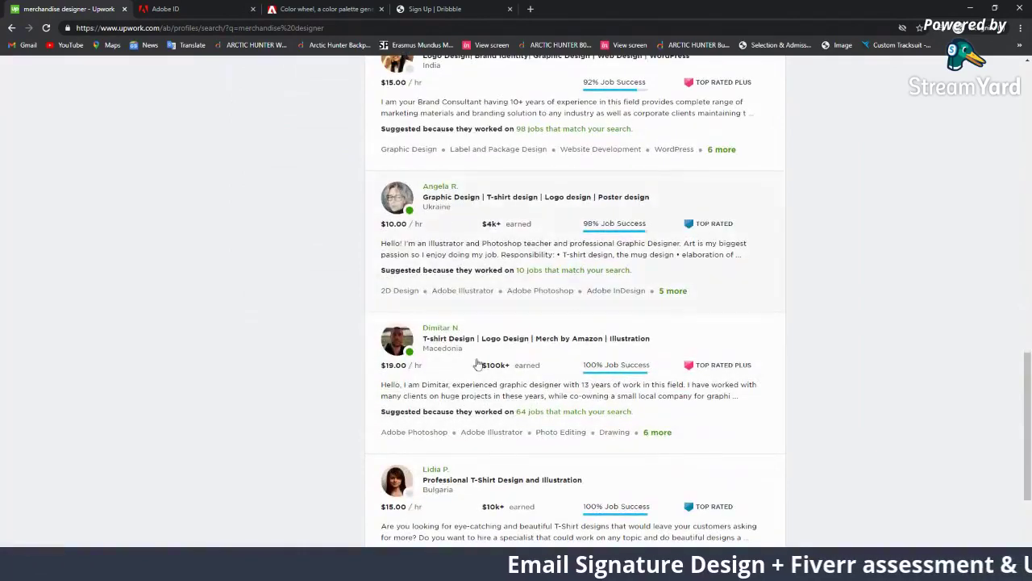
{"action": "scroll", "coordinate": [507, 459], "scroll_direction": "down", "scroll_amount": 2}
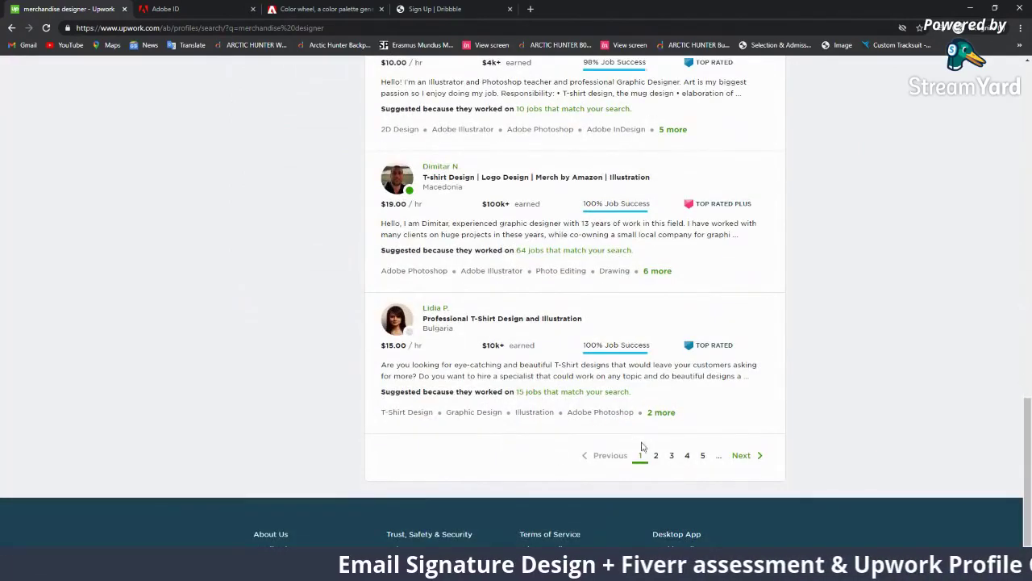
{"action": "left_click", "coordinate": [654, 456]}
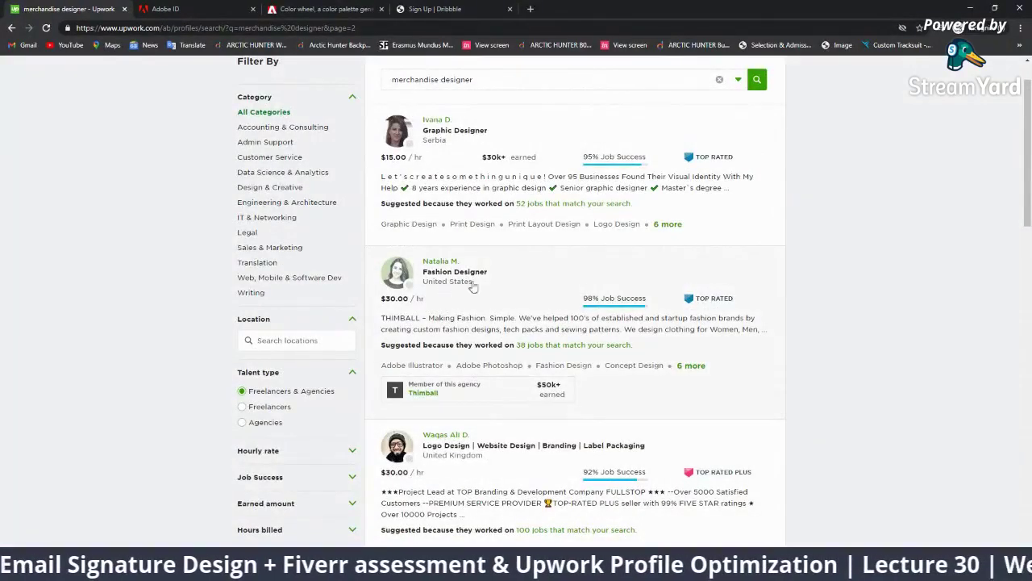
Step: Browse page 2, move on to page 3, and select 'merchandise' in the search query
{"action": "scroll", "coordinate": [605, 371], "scroll_direction": "down", "scroll_amount": 2}
{"action": "scroll", "coordinate": [607, 375], "scroll_direction": "down", "scroll_amount": 3}
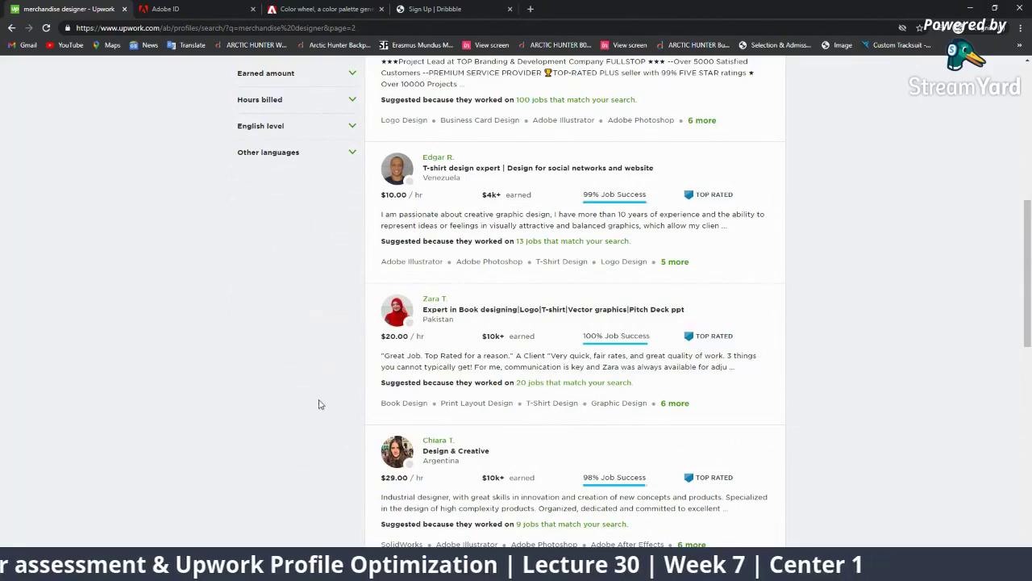
{"action": "scroll", "coordinate": [520, 413], "scroll_direction": "down", "scroll_amount": 2}
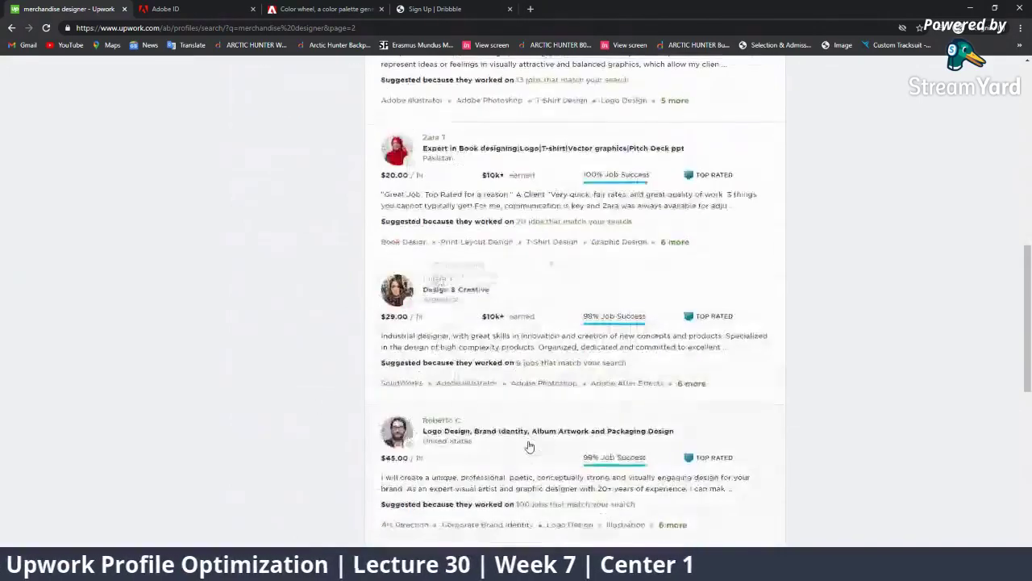
{"action": "scroll", "coordinate": [529, 445], "scroll_direction": "down", "scroll_amount": 2}
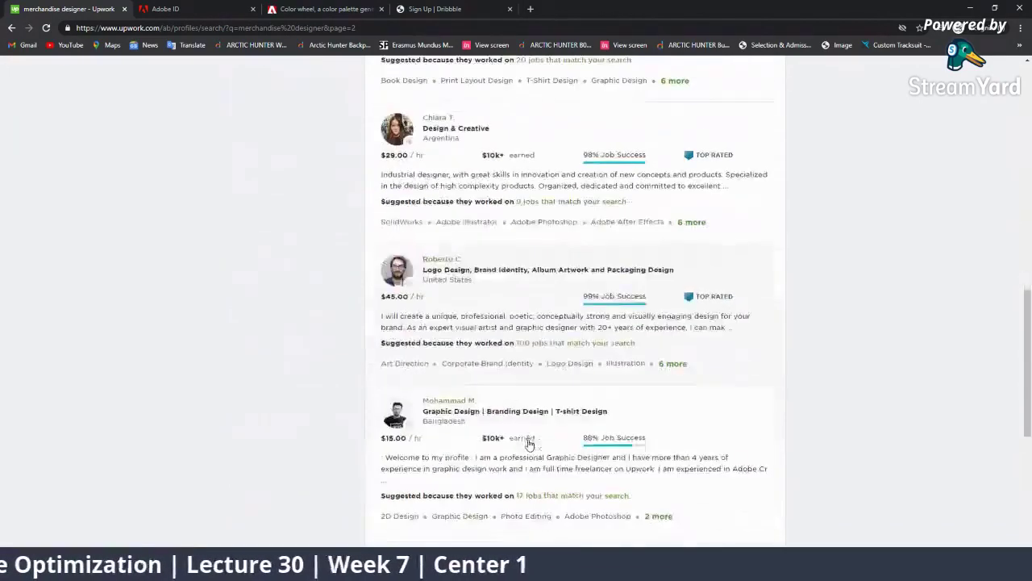
{"action": "scroll", "coordinate": [529, 444], "scroll_direction": "down", "scroll_amount": 1}
{"action": "scroll", "coordinate": [529, 445], "scroll_direction": "up", "scroll_amount": 1}
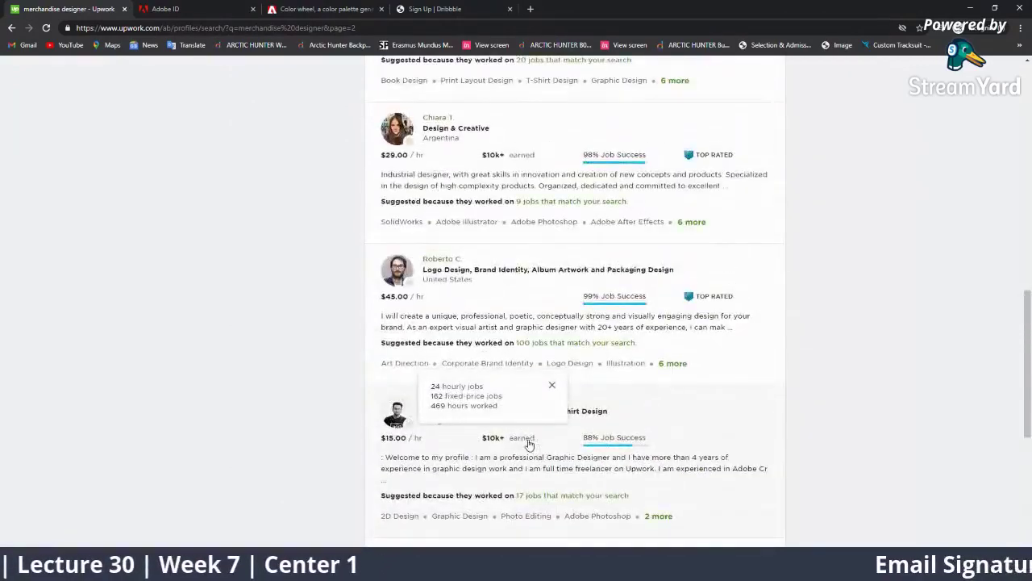
{"action": "scroll", "coordinate": [524, 442], "scroll_direction": "down", "scroll_amount": 2}
{"action": "scroll", "coordinate": [497, 430], "scroll_direction": "down", "scroll_amount": 3}
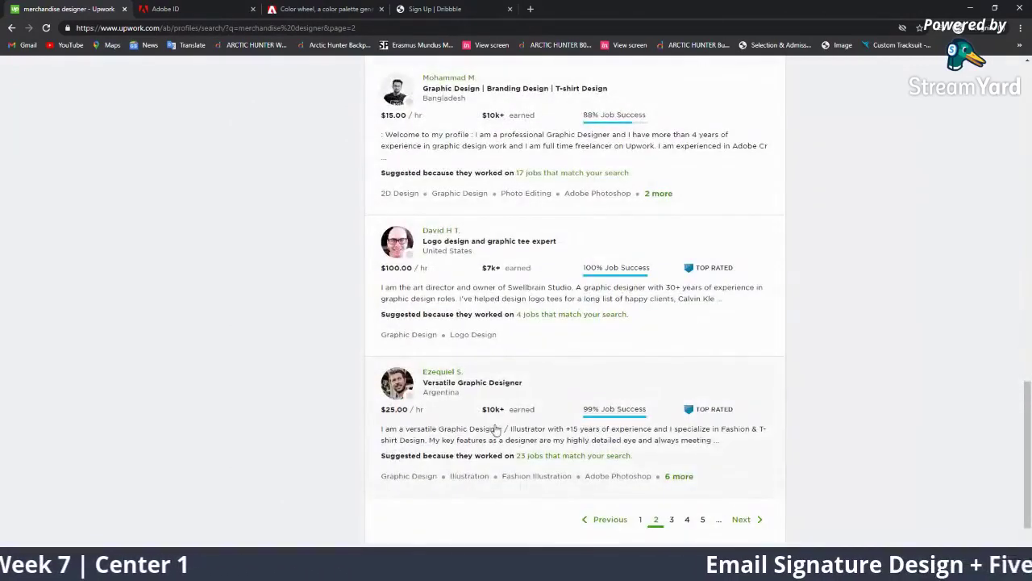
{"action": "left_click_drag", "start_coordinate": [1027, 395], "coordinate": [1027, 68]}
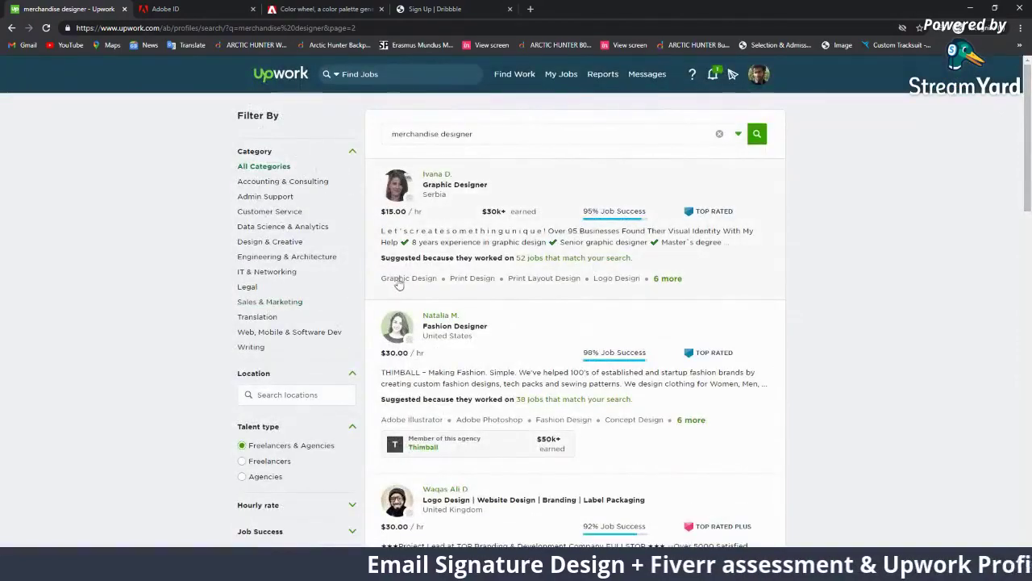
{"action": "scroll", "coordinate": [616, 325], "scroll_direction": "down", "scroll_amount": 7}
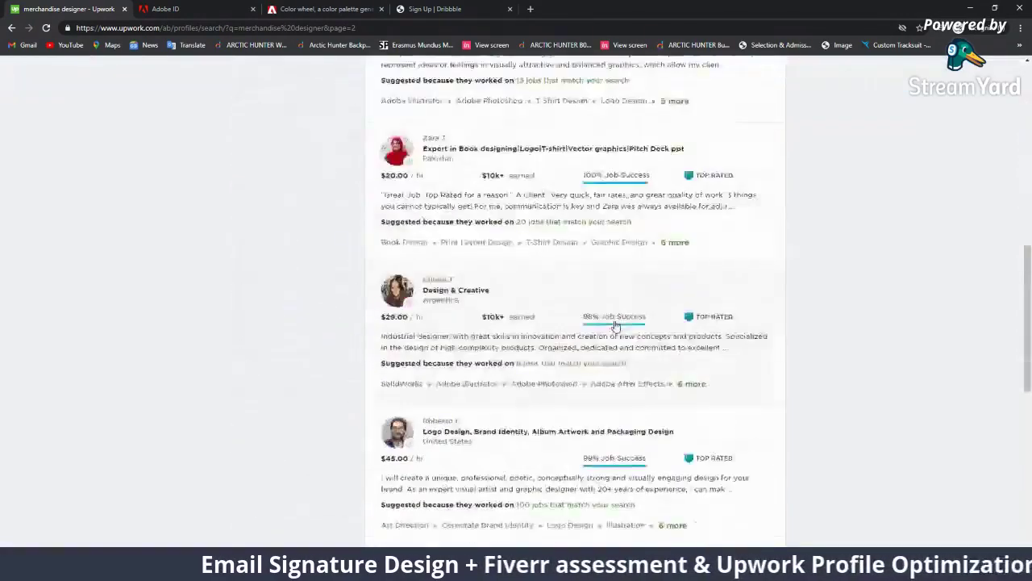
{"action": "scroll", "coordinate": [616, 326], "scroll_direction": "down", "scroll_amount": 5}
{"action": "scroll", "coordinate": [618, 367], "scroll_direction": "down", "scroll_amount": 5}
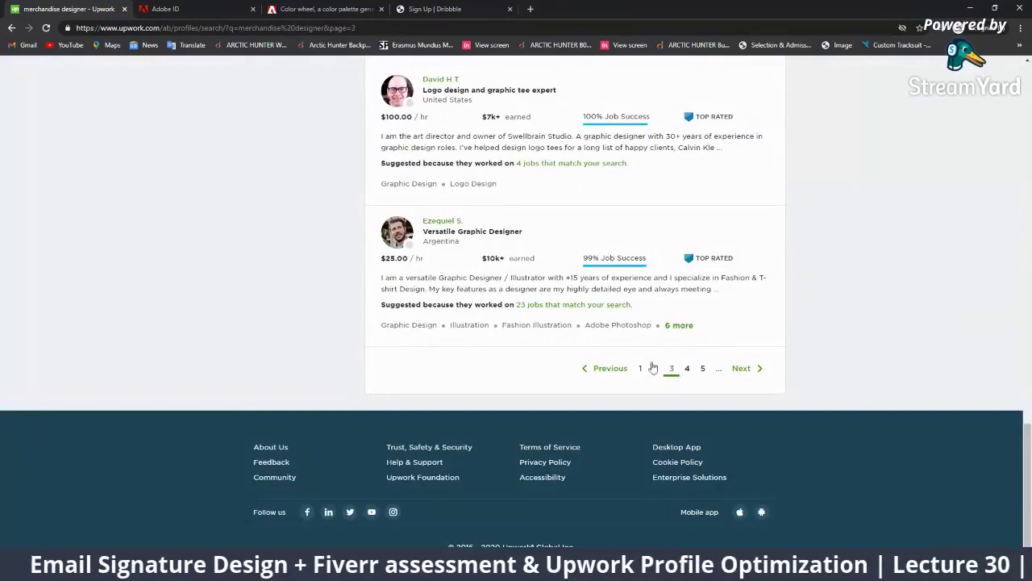
{"action": "scroll", "coordinate": [653, 368], "scroll_direction": "up", "scroll_amount": 10}
{"action": "scroll", "coordinate": [645, 362], "scroll_direction": "up", "scroll_amount": 5}
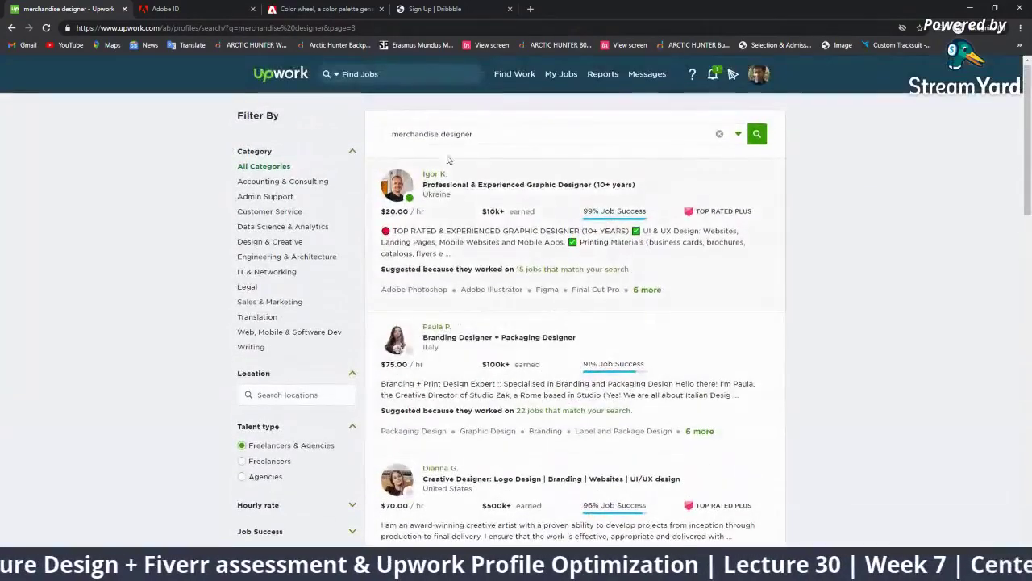
{"action": "double_click", "coordinate": [415, 134]}
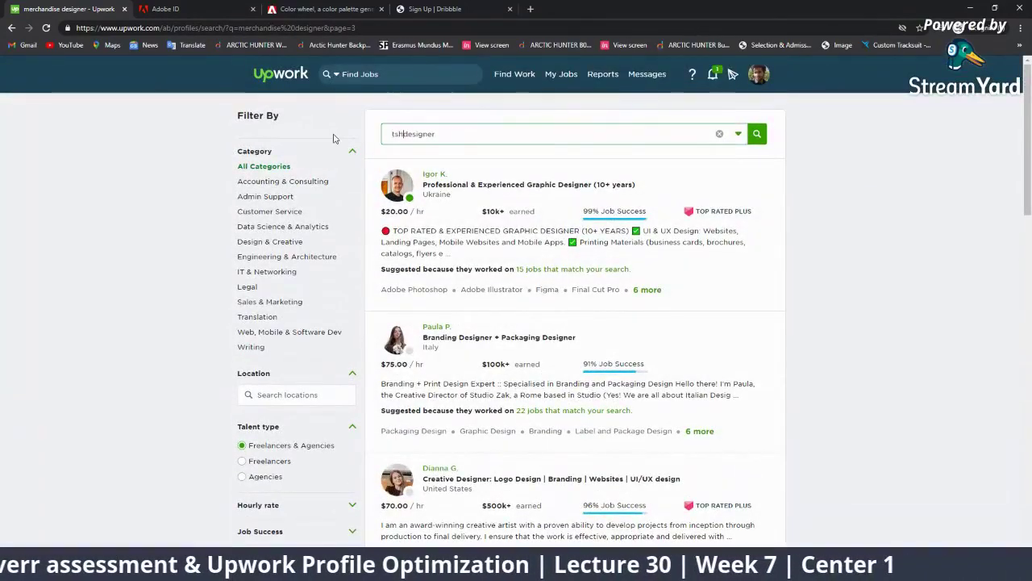
{"action": "type", "text": "irt"}
Step: Run the search for 'tshirt designer' and scroll through its results
{"action": "key", "text": "Return"}
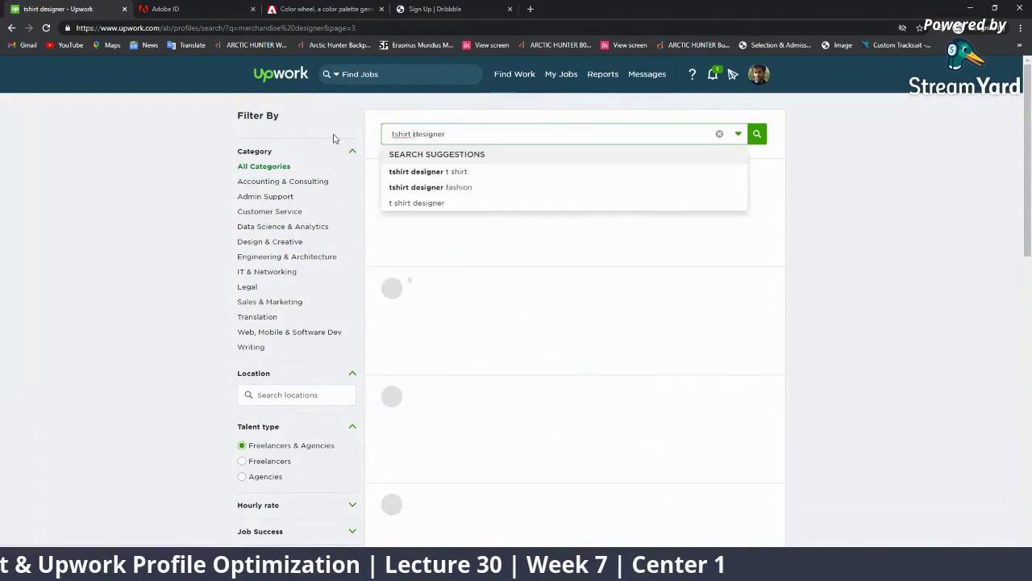
{"action": "left_click", "coordinate": [843, 325]}
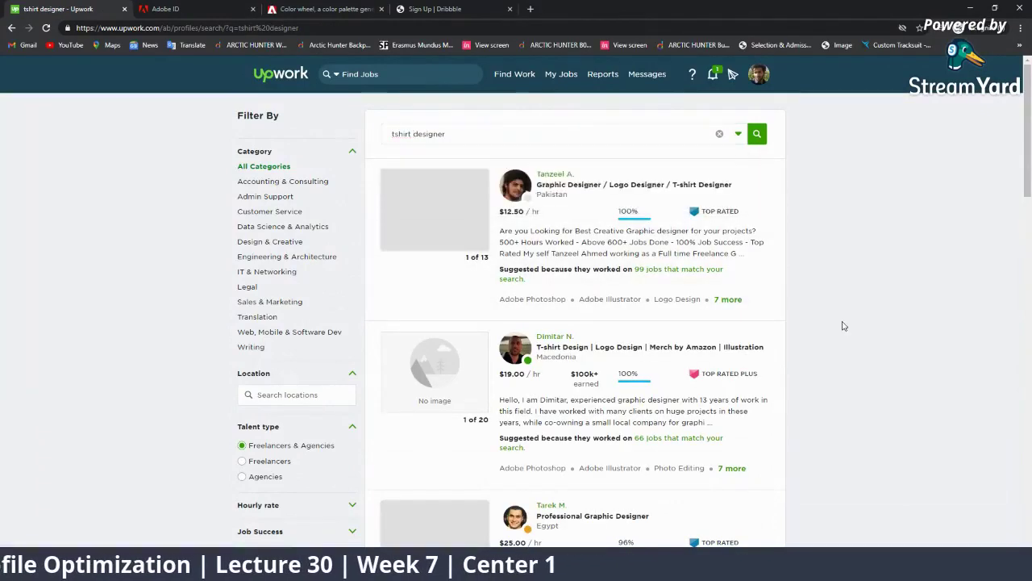
{"action": "scroll", "coordinate": [643, 359], "scroll_direction": "down", "scroll_amount": 3}
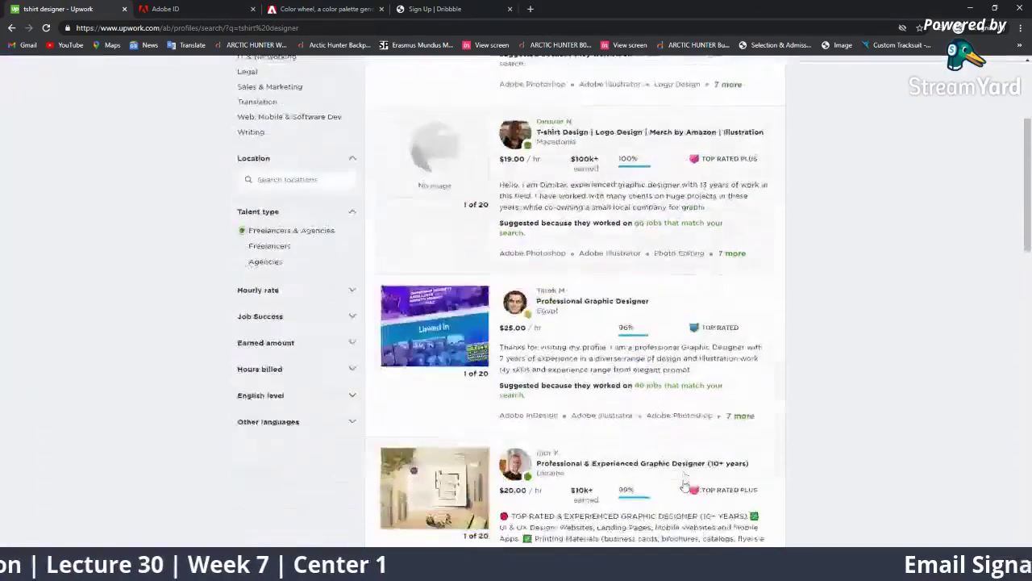
{"action": "scroll", "coordinate": [643, 452], "scroll_direction": "down", "scroll_amount": 3}
{"action": "scroll", "coordinate": [618, 427], "scroll_direction": "down", "scroll_amount": 3}
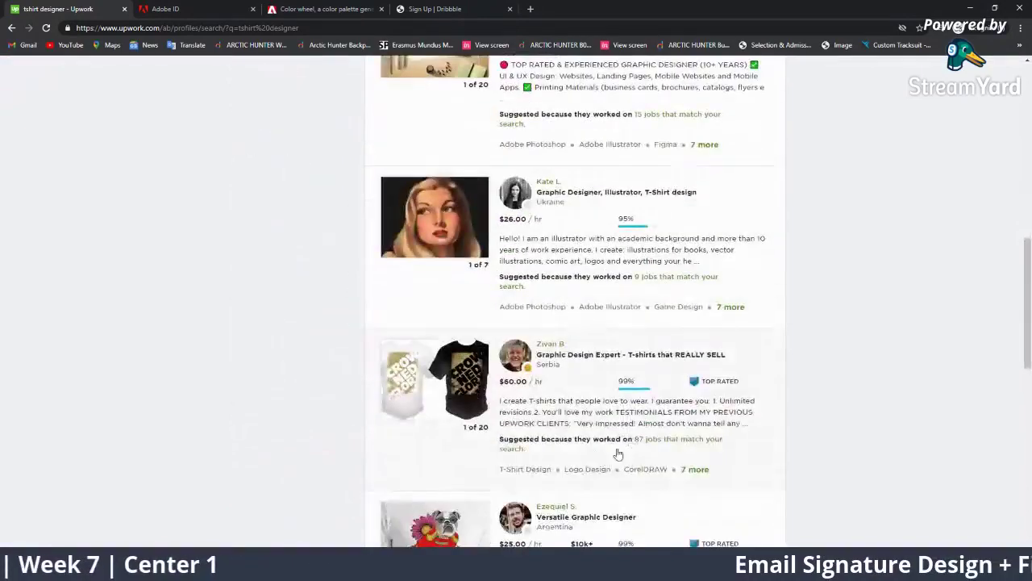
{"action": "scroll", "coordinate": [441, 414], "scroll_direction": "down", "scroll_amount": 3}
{"action": "scroll", "coordinate": [341, 333], "scroll_direction": "up", "scroll_amount": 3}
{"action": "scroll", "coordinate": [341, 334], "scroll_direction": "up", "scroll_amount": 4}
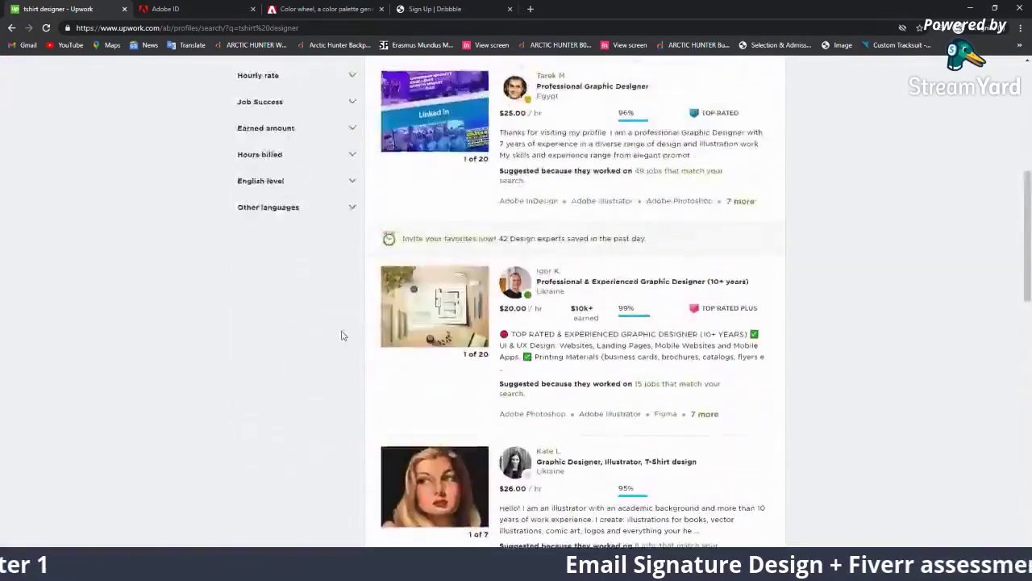
{"action": "scroll", "coordinate": [403, 258], "scroll_direction": "up", "scroll_amount": 5}
Step: Refine the query to 'Minimalist tshirt designer' and search again
{"action": "left_click", "coordinate": [392, 133]}
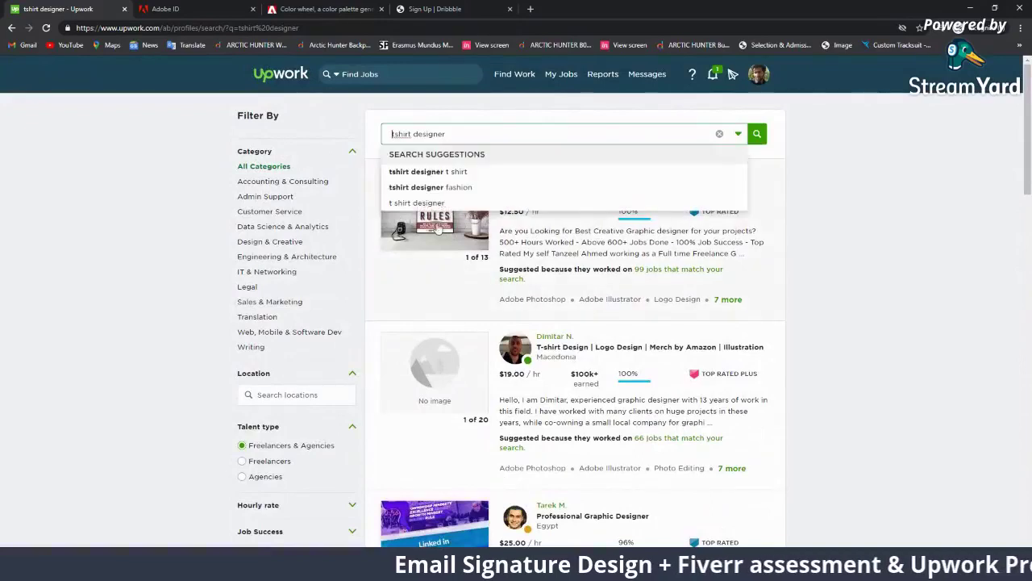
{"action": "type", "text": "M"}
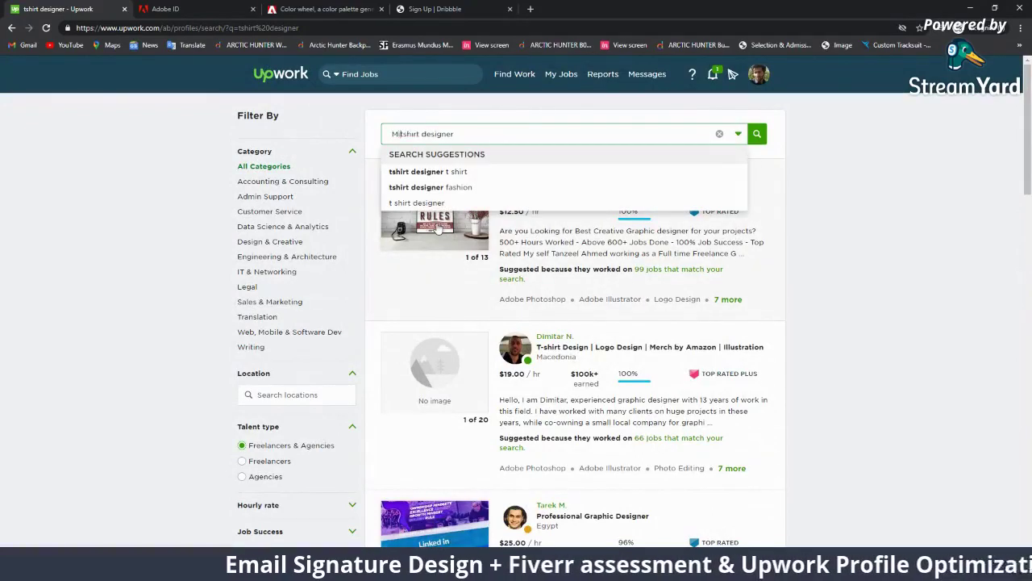
{"action": "type", "text": "t"}
{"action": "key", "text": "Return"}
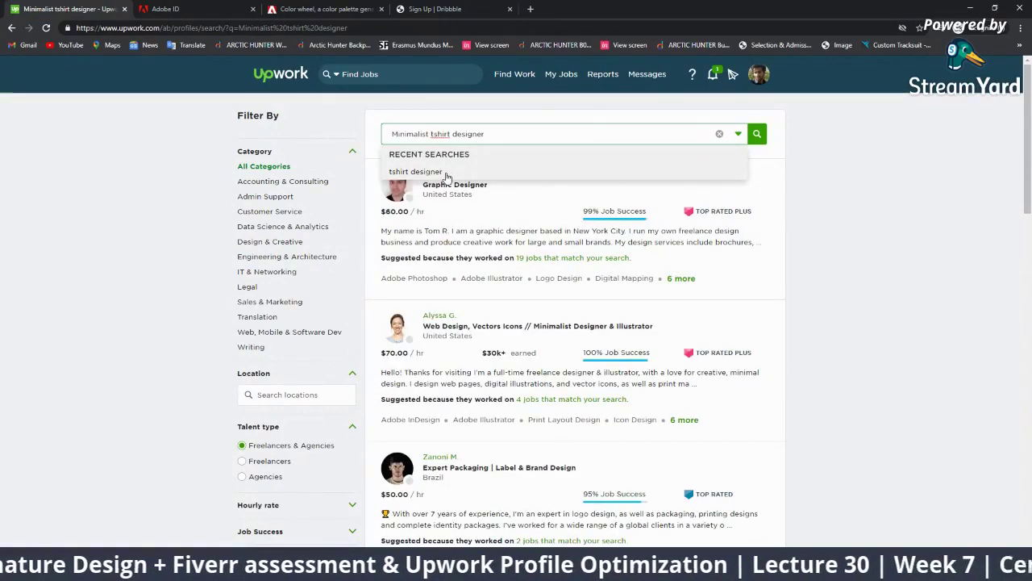
Step: Scroll through page one of the Minimalist tshirt designer results, then go to page 2
{"action": "scroll", "coordinate": [701, 334], "scroll_direction": "down", "scroll_amount": 1}
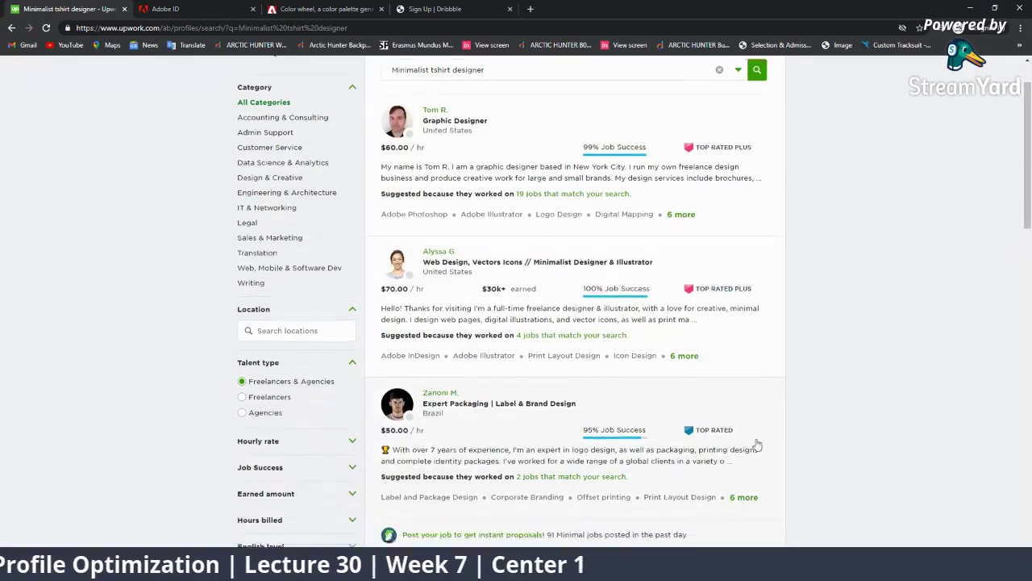
{"action": "scroll", "coordinate": [758, 443], "scroll_direction": "down", "scroll_amount": 3}
{"action": "scroll", "coordinate": [750, 440], "scroll_direction": "down", "scroll_amount": 2}
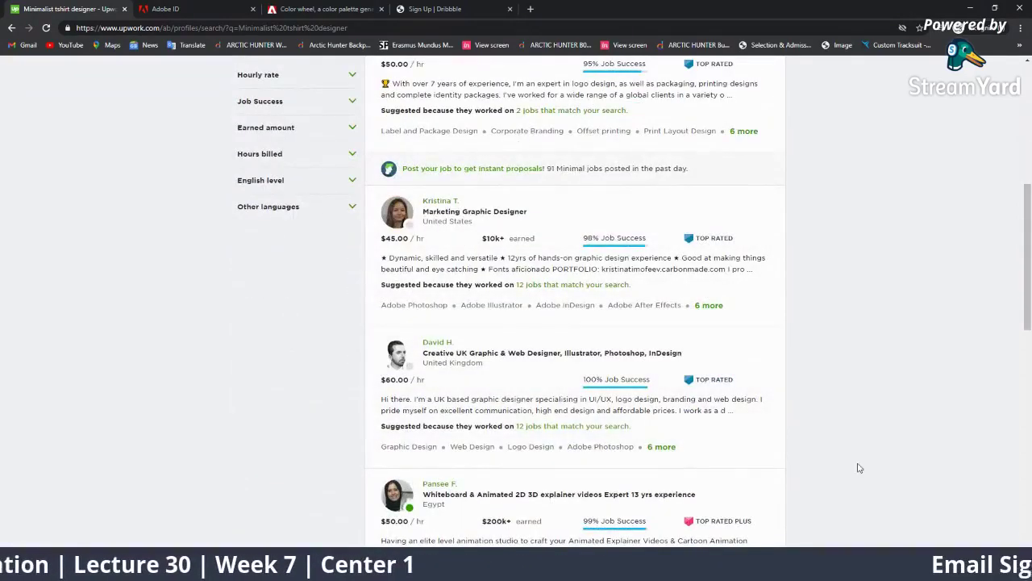
{"action": "scroll", "coordinate": [863, 468], "scroll_direction": "down", "scroll_amount": 3}
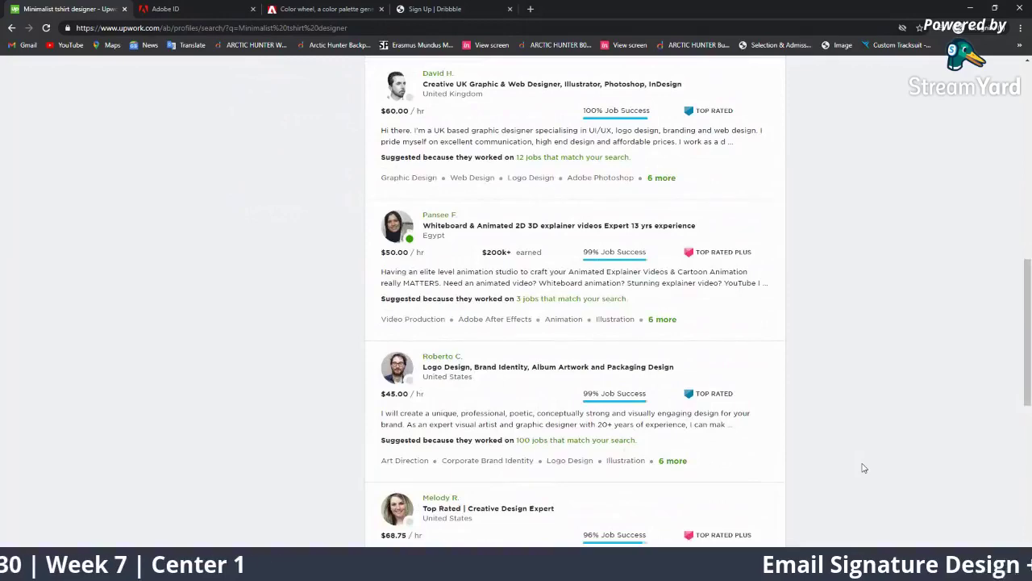
{"action": "scroll", "coordinate": [863, 468], "scroll_direction": "down", "scroll_amount": 3}
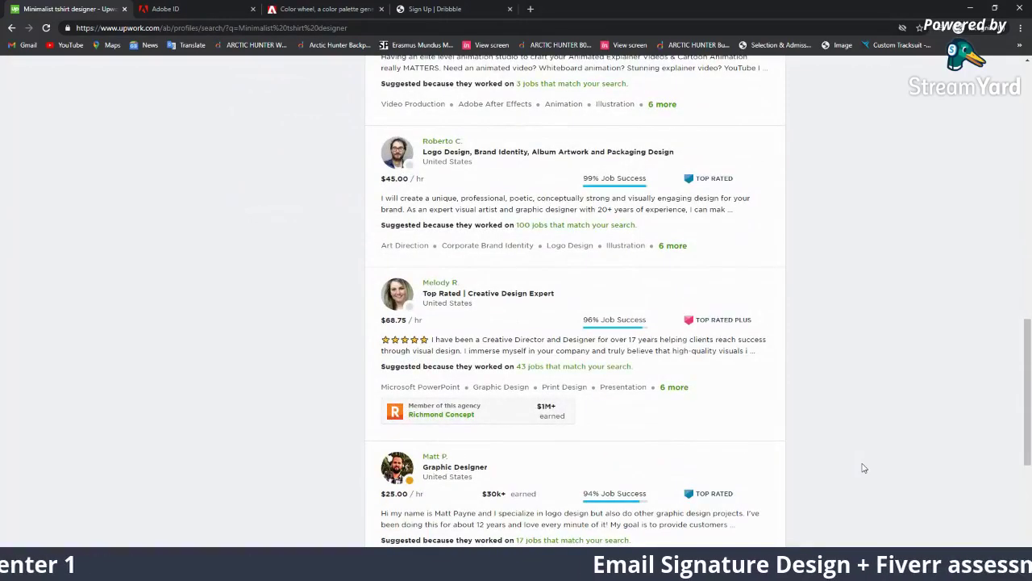
{"action": "scroll", "coordinate": [863, 468], "scroll_direction": "down", "scroll_amount": 3}
{"action": "scroll", "coordinate": [690, 470], "scroll_direction": "down", "scroll_amount": 2}
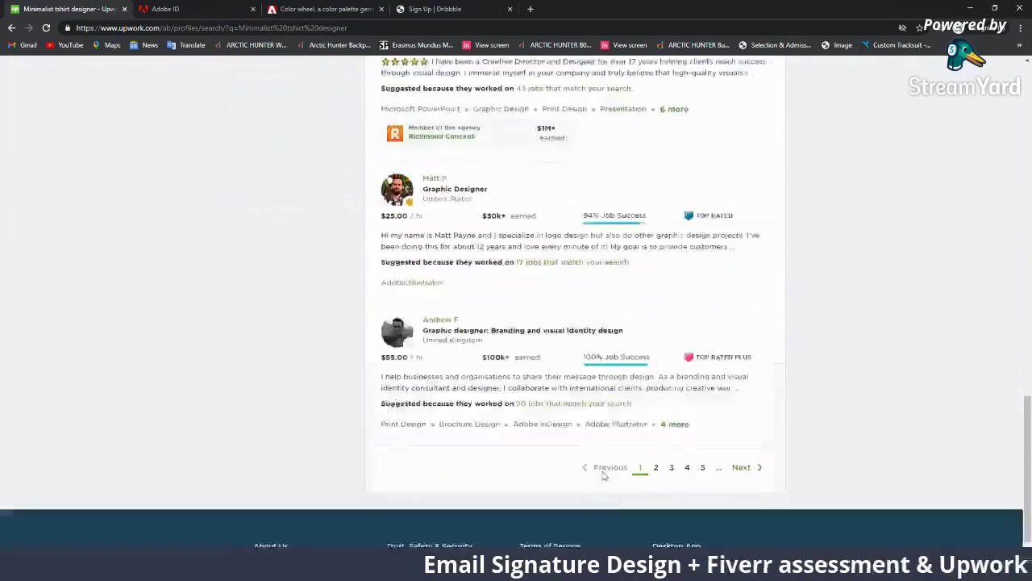
{"action": "left_click", "coordinate": [656, 370]}
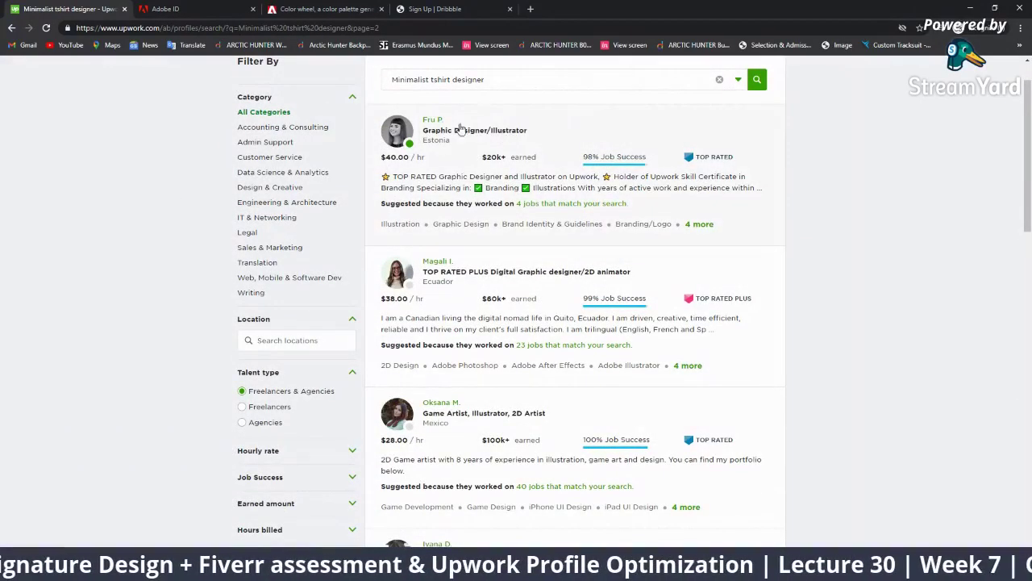
Step: Browse page 2 of the results to the end, briefly selecting 'tshirt designer' in the query
{"action": "scroll", "coordinate": [887, 353], "scroll_direction": "down", "scroll_amount": 4}
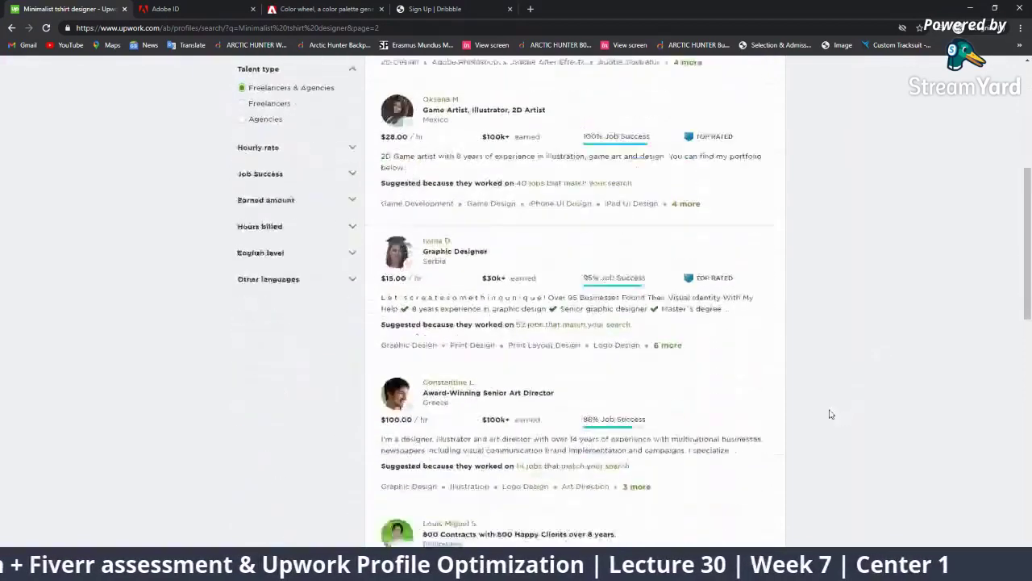
{"action": "scroll", "coordinate": [639, 392], "scroll_direction": "down", "scroll_amount": 3}
{"action": "scroll", "coordinate": [564, 363], "scroll_direction": "up", "scroll_amount": 5}
{"action": "scroll", "coordinate": [491, 334], "scroll_direction": "up", "scroll_amount": 5}
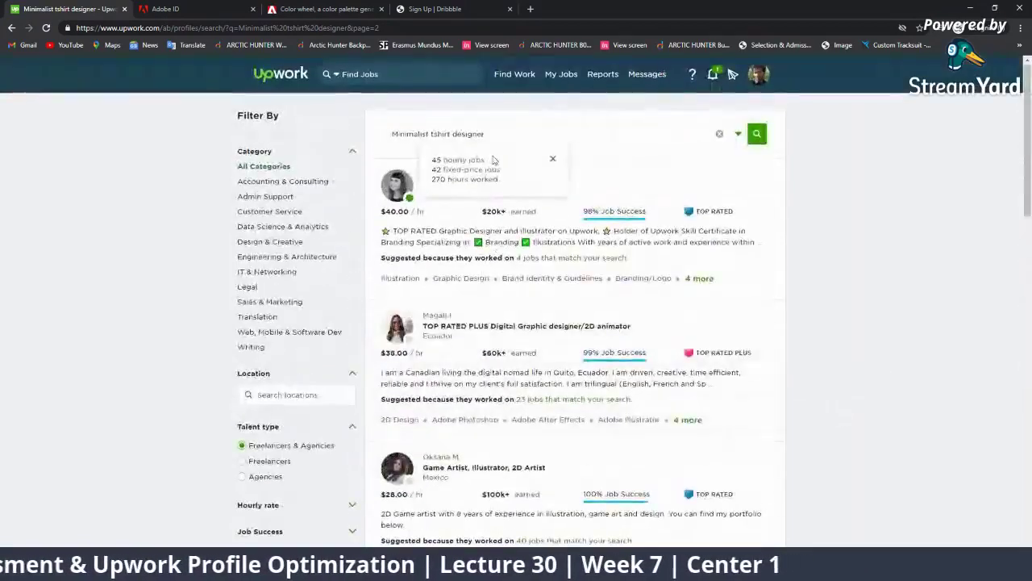
{"action": "mouse_move", "coordinate": [495, 136]}
{"action": "left_mouse_down"}
{"action": "mouse_move", "coordinate": [398, 118]}
{"action": "mouse_move", "coordinate": [437, 135]}
{"action": "left_mouse_up"}
{"action": "left_click", "coordinate": [485, 133]}
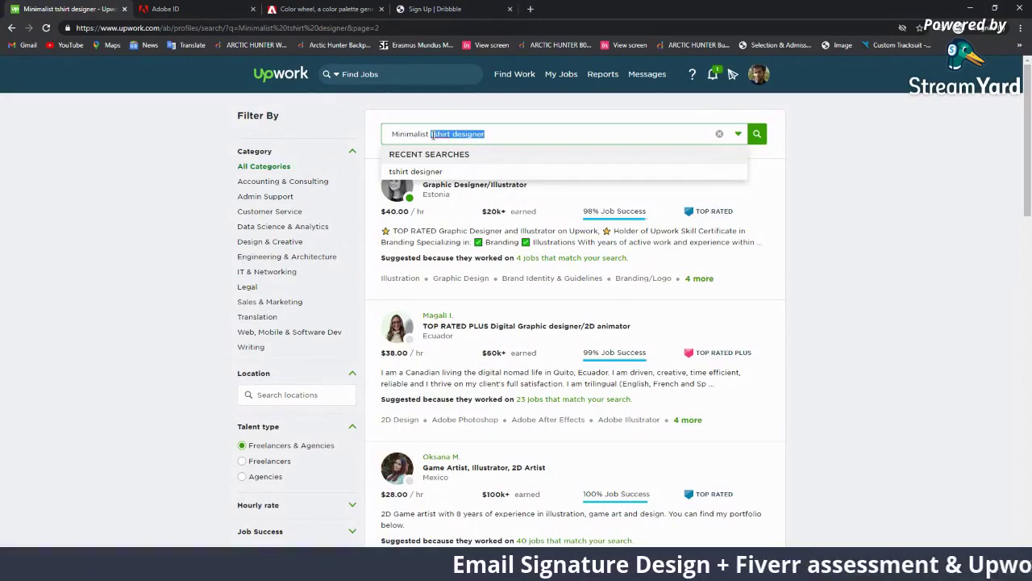
{"action": "scroll", "coordinate": [565, 282], "scroll_direction": "down", "scroll_amount": 5}
{"action": "scroll", "coordinate": [661, 384], "scroll_direction": "down", "scroll_amount": 5}
{"action": "scroll", "coordinate": [662, 384], "scroll_direction": "down", "scroll_amount": 5}
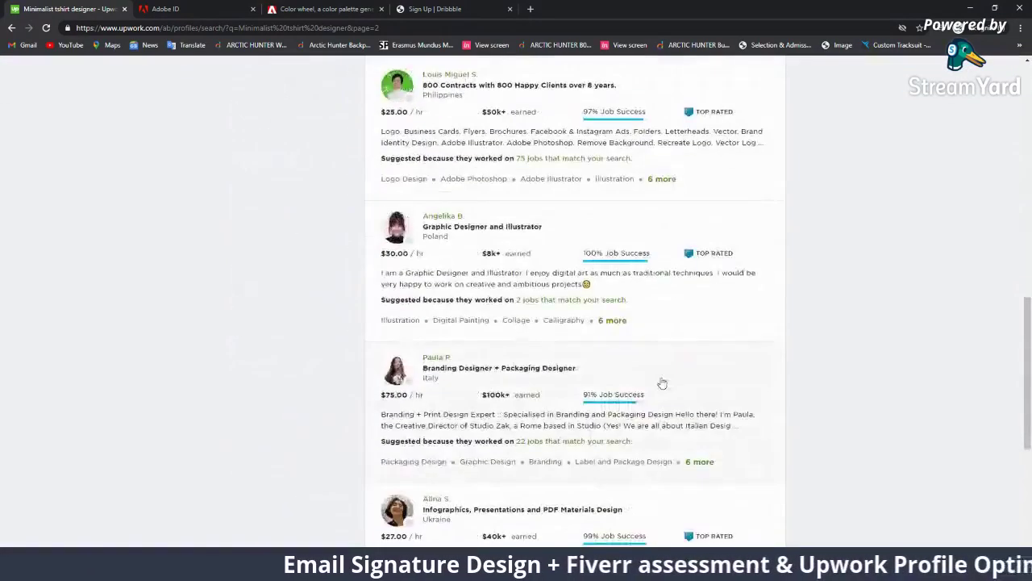
{"action": "scroll", "coordinate": [486, 371], "scroll_direction": "down", "scroll_amount": 2}
{"action": "scroll", "coordinate": [528, 364], "scroll_direction": "down", "scroll_amount": 1}
{"action": "scroll", "coordinate": [525, 373], "scroll_direction": "down", "scroll_amount": 3}
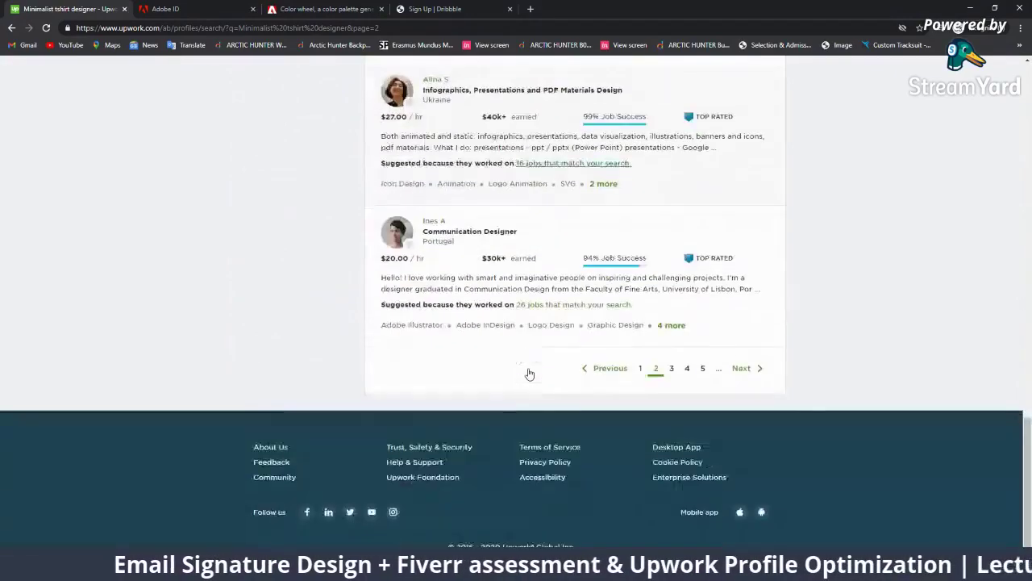
Step: Show page 3 of the results and glance at the Dribbble, Adobe Color and Adobe ID tabs
{"action": "left_click", "coordinate": [671, 369]}
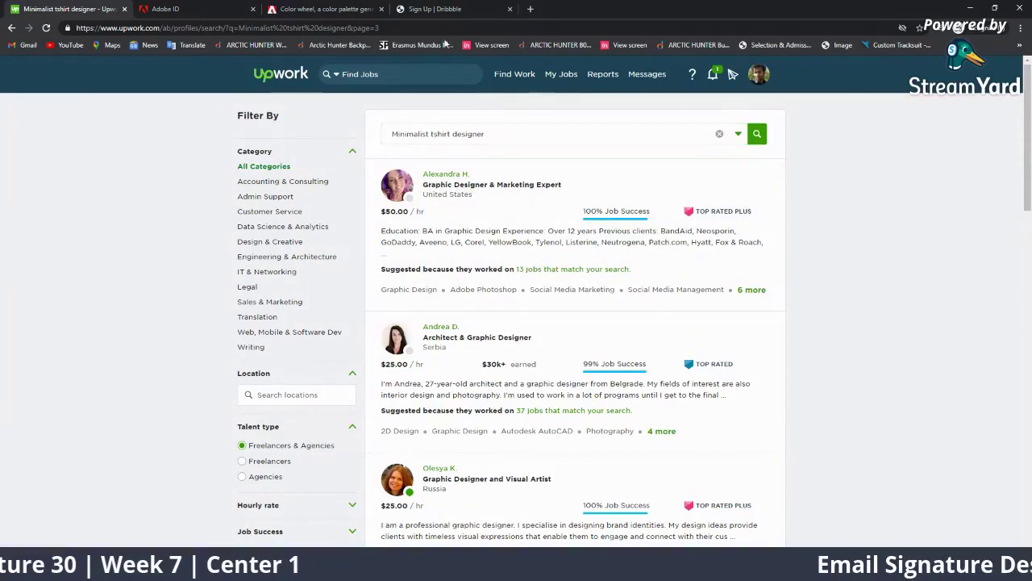
{"action": "left_click", "coordinate": [436, 9]}
{"action": "left_click", "coordinate": [308, 7]}
{"action": "left_click", "coordinate": [145, 8]}
{"action": "left_click", "coordinate": [64, 8]}
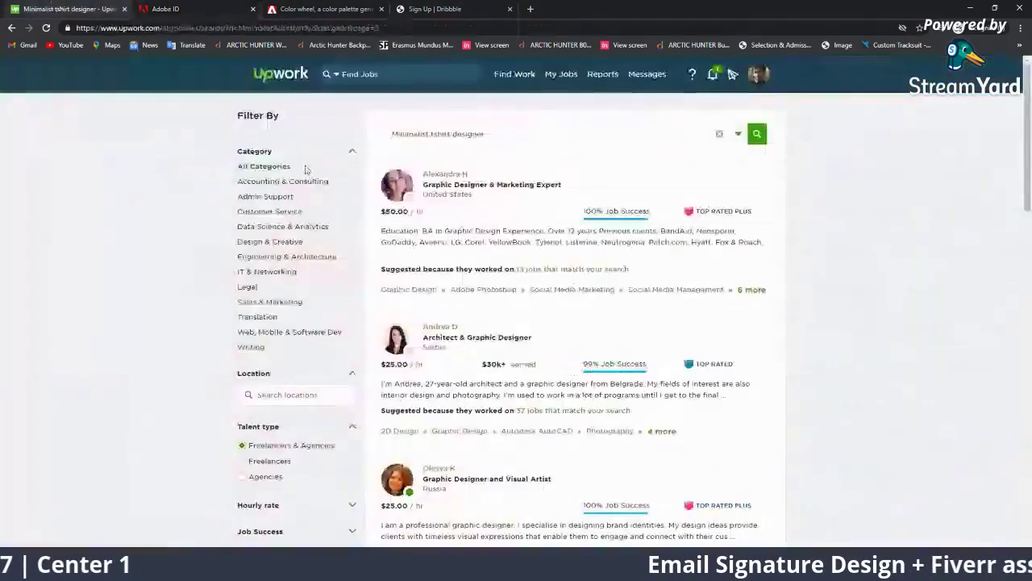
Step: Recheck the Adobe and Dribbble tabs, then open your Expert merchandise designer freelancer profile
{"action": "left_click", "coordinate": [322, 8]}
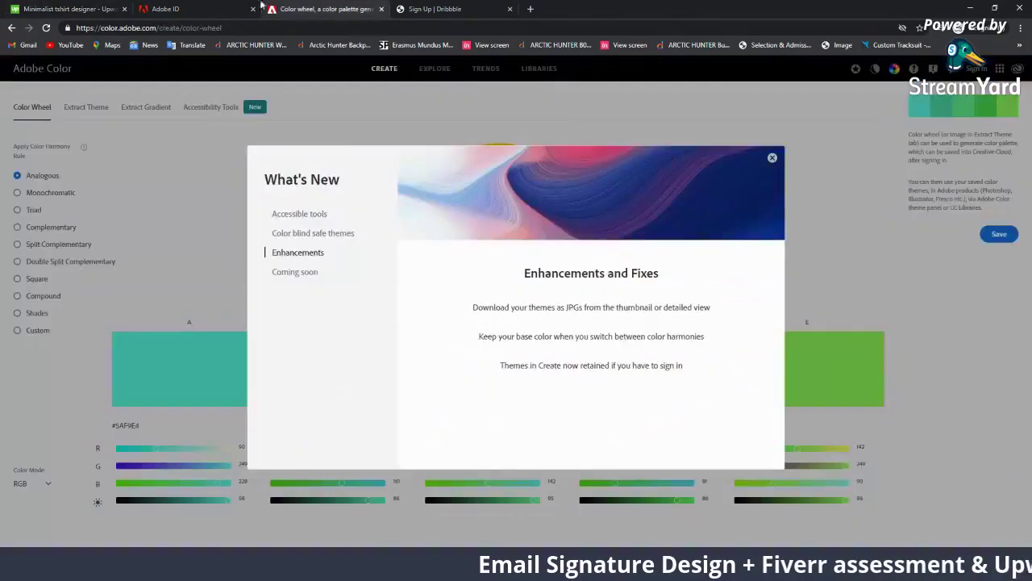
{"action": "left_click", "coordinate": [229, 6]}
{"action": "left_click", "coordinate": [337, 8]}
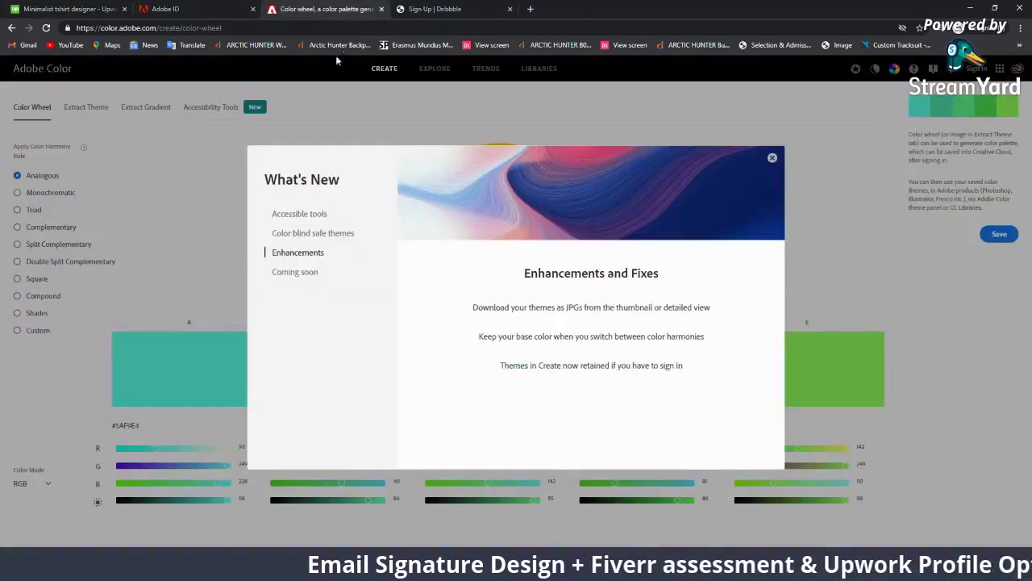
{"action": "left_click", "coordinate": [408, 6]}
{"action": "left_click", "coordinate": [48, 5]}
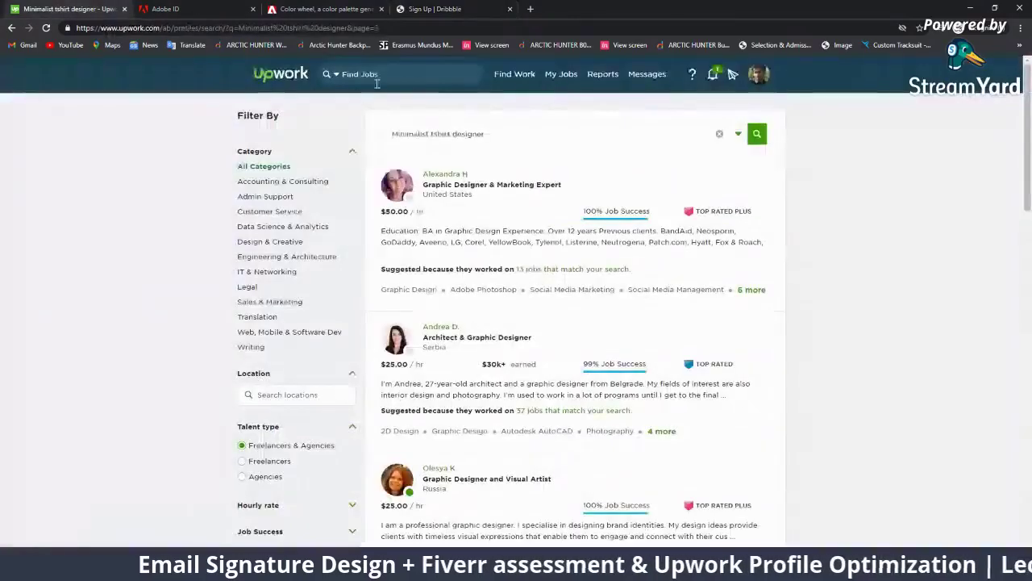
{"action": "left_click", "coordinate": [760, 74]}
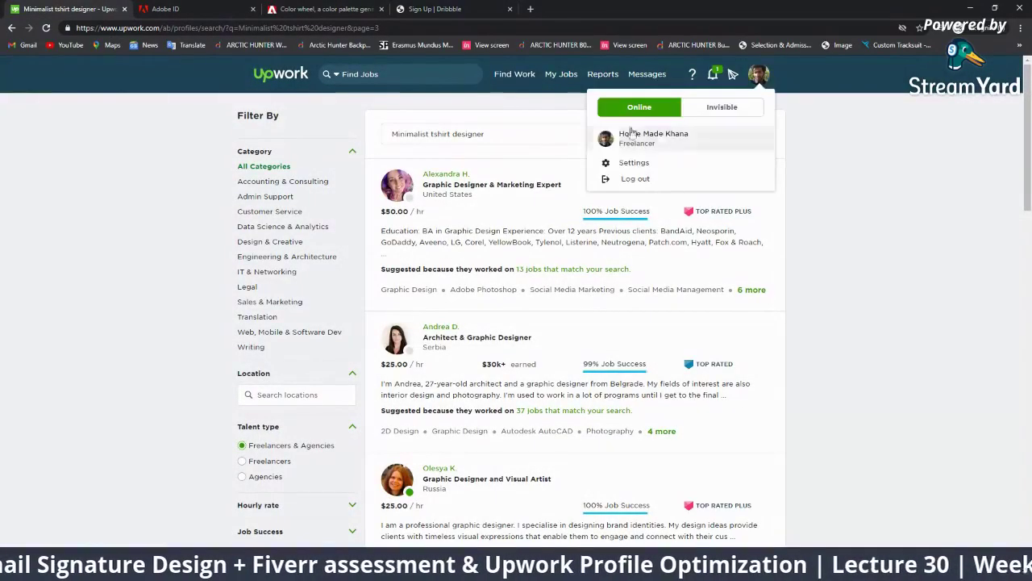
{"action": "mouse_move", "coordinate": [514, 73]}
{"action": "left_click", "coordinate": [517, 149]}
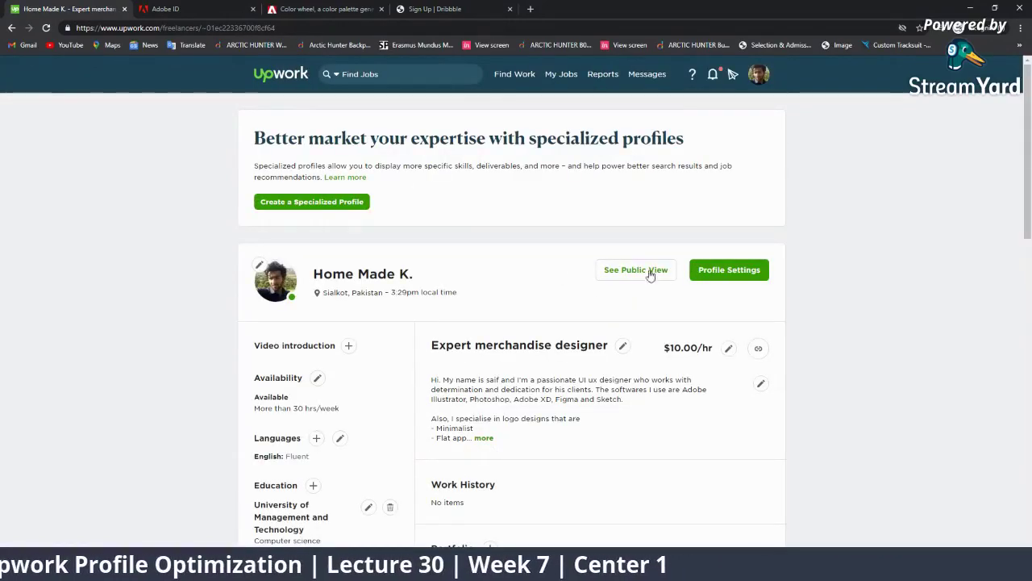
Step: Replace the title 'Expert merchandise designer' with 'Minimalist logo & Icon designer' and save it
{"action": "left_click", "coordinate": [734, 353]}
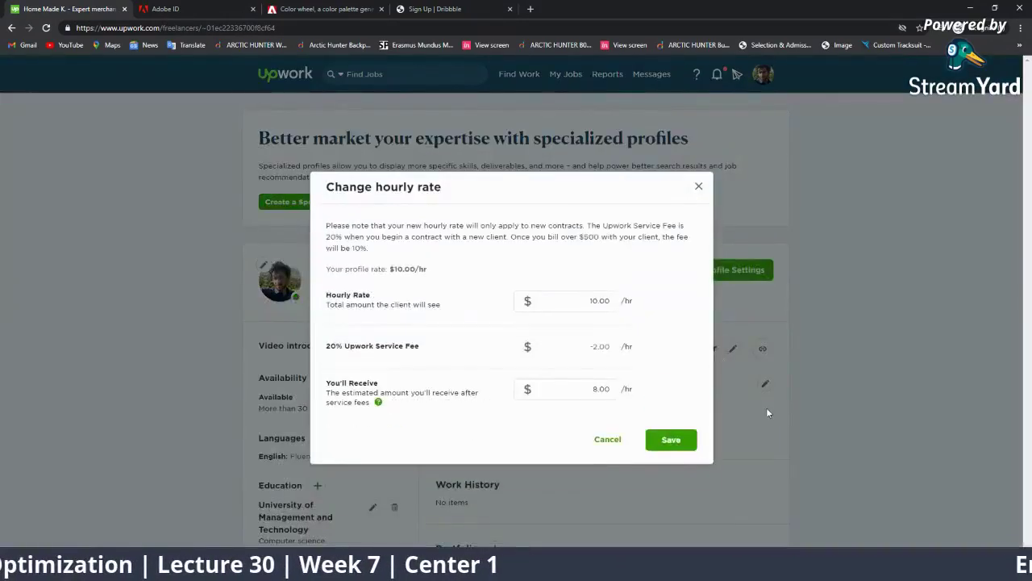
{"action": "left_click", "coordinate": [766, 407]}
{"action": "left_click", "coordinate": [627, 346]}
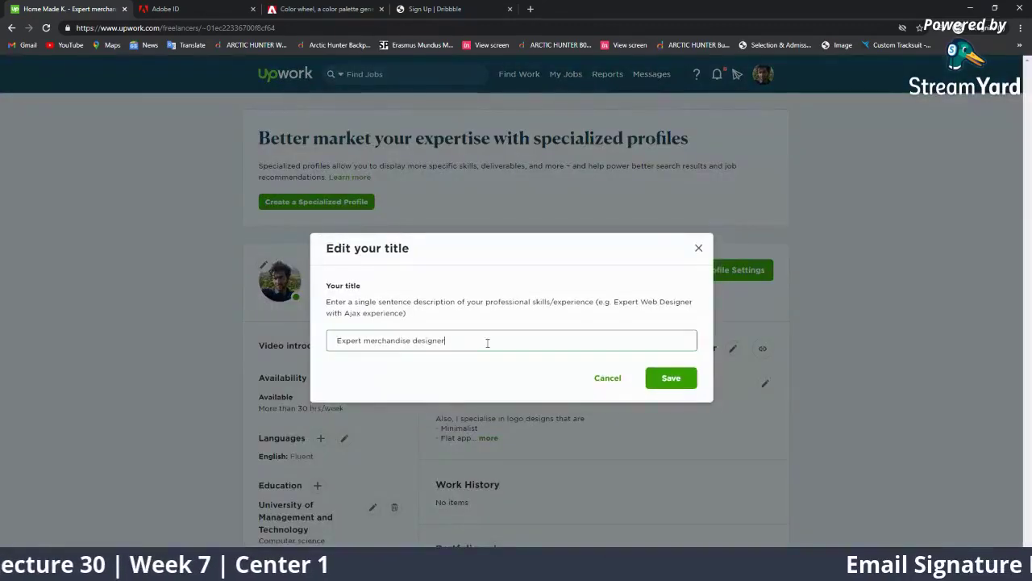
{"action": "left_click", "coordinate": [2, 330]}
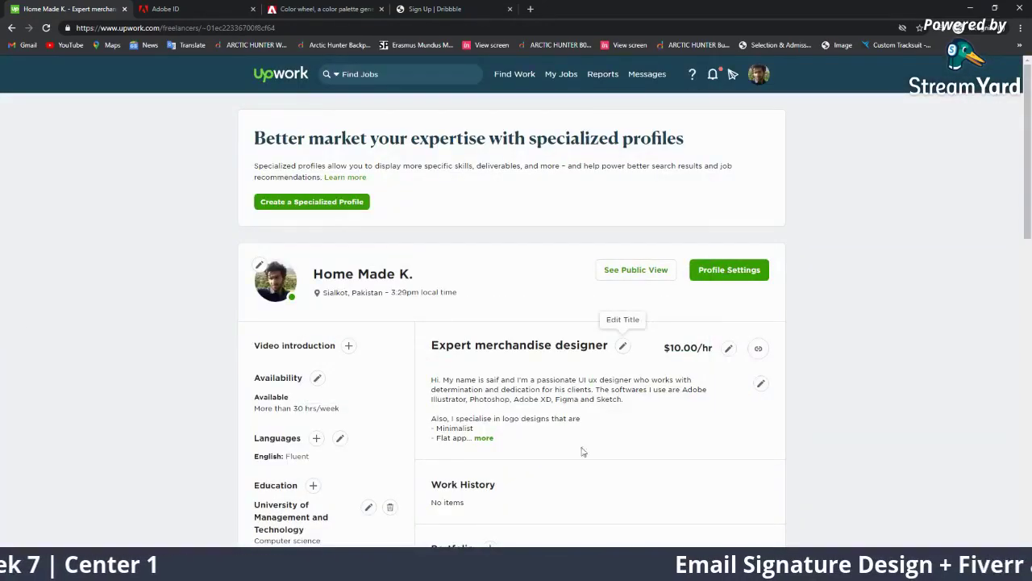
{"action": "left_click", "coordinate": [623, 347]}
{"action": "left_click_drag", "start_coordinate": [446, 340], "coordinate": [319, 345]}
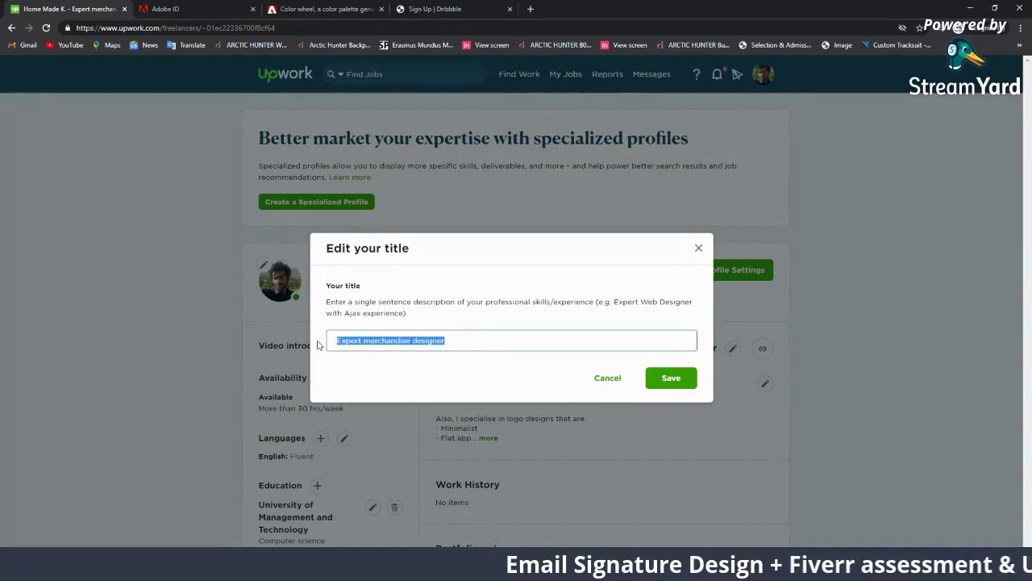
{"action": "type", "text": "Minimalis"}
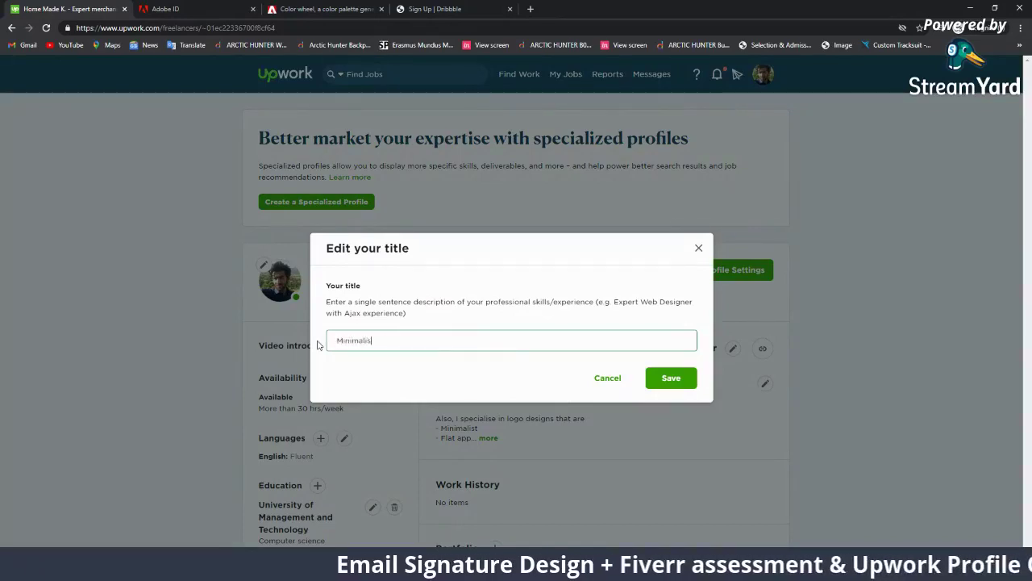
{"action": "type", "text": "t logo and"}
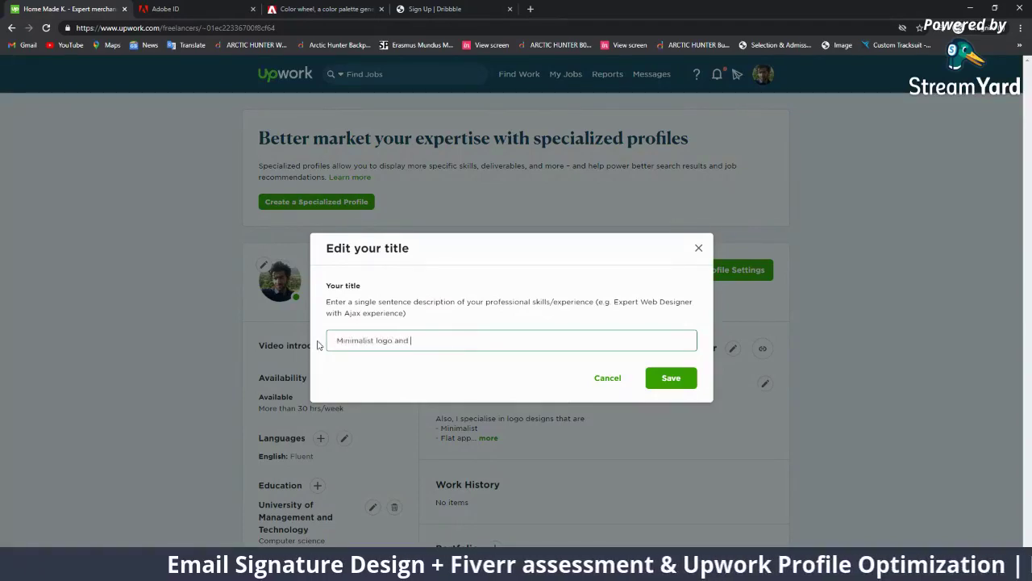
{"action": "key", "text": "BackSpace"}
{"action": "key", "text": "BackSpace"}
{"action": "key", "text": "BackSpace"}
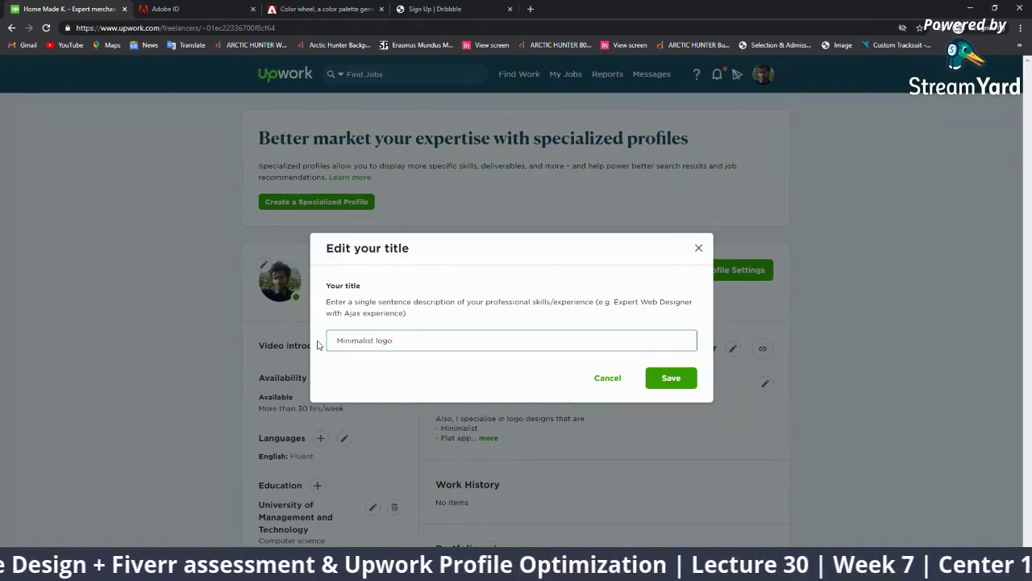
{"action": "type", "text": "x"}
{"action": "key", "text": "BackSpace"}
{"action": "key", "text": "BackSpace"}
{"action": "type", "text": "& "}
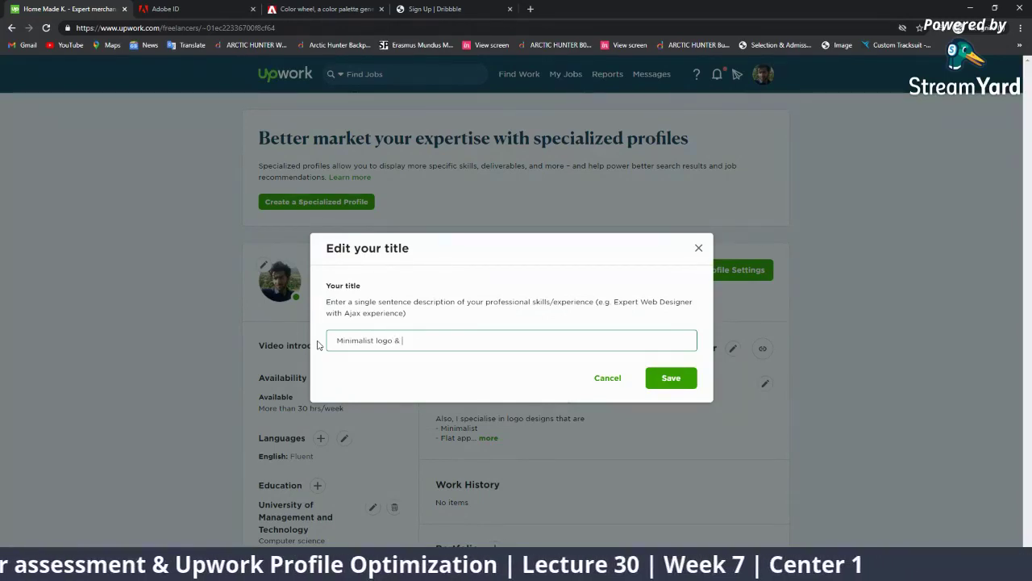
{"action": "type", "text": "Ic"}
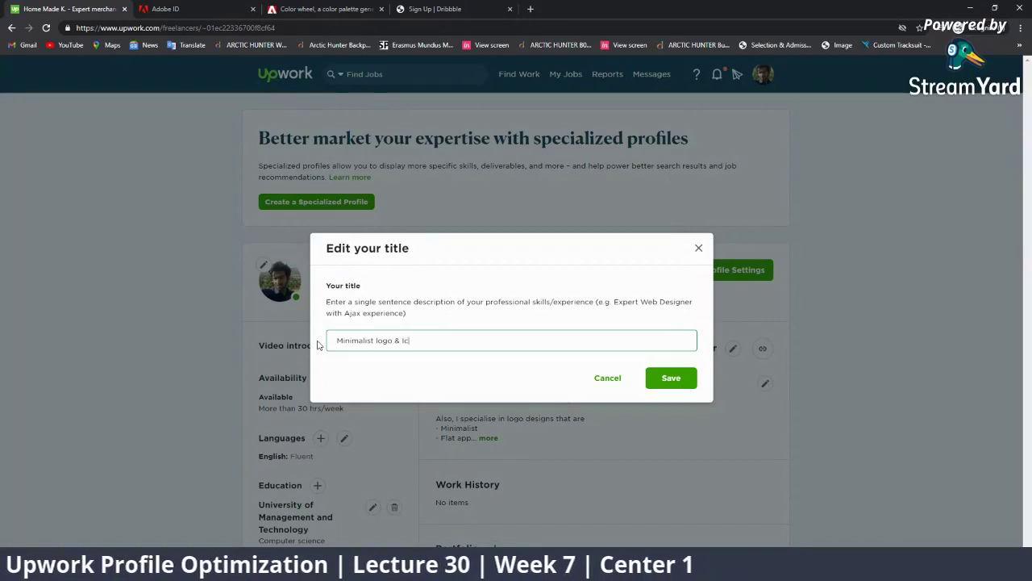
{"action": "type", "text": "on designer"}
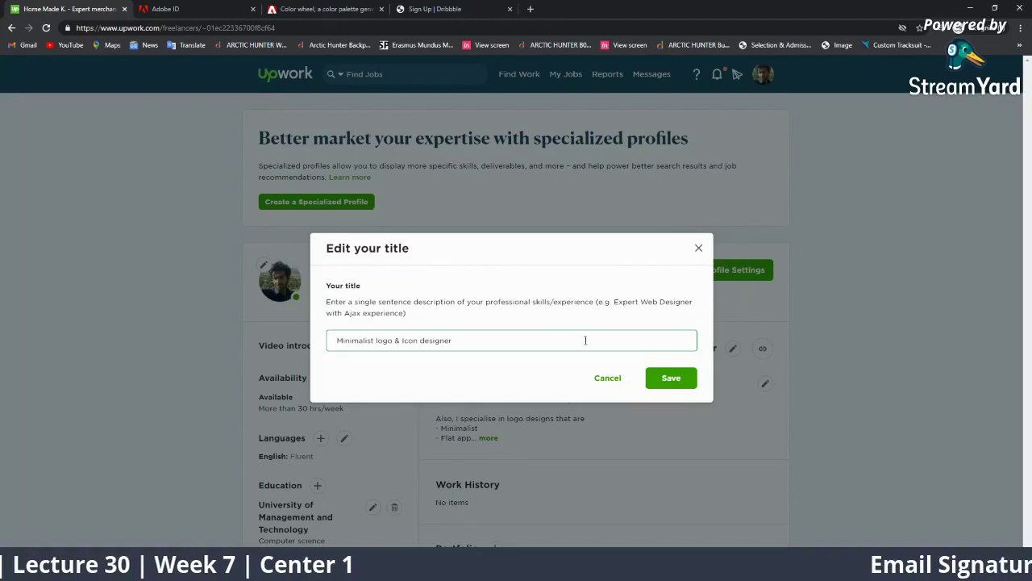
{"action": "left_click", "coordinate": [671, 378]}
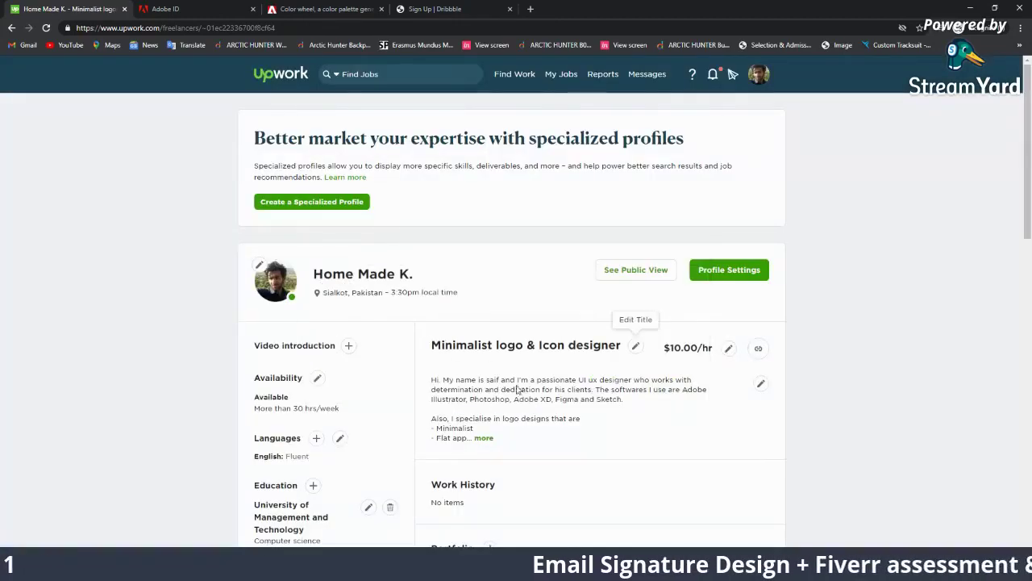
Step: Open the Overview editor and begin the opening sentence by introducing yourself by name
{"action": "left_click", "coordinate": [485, 439]}
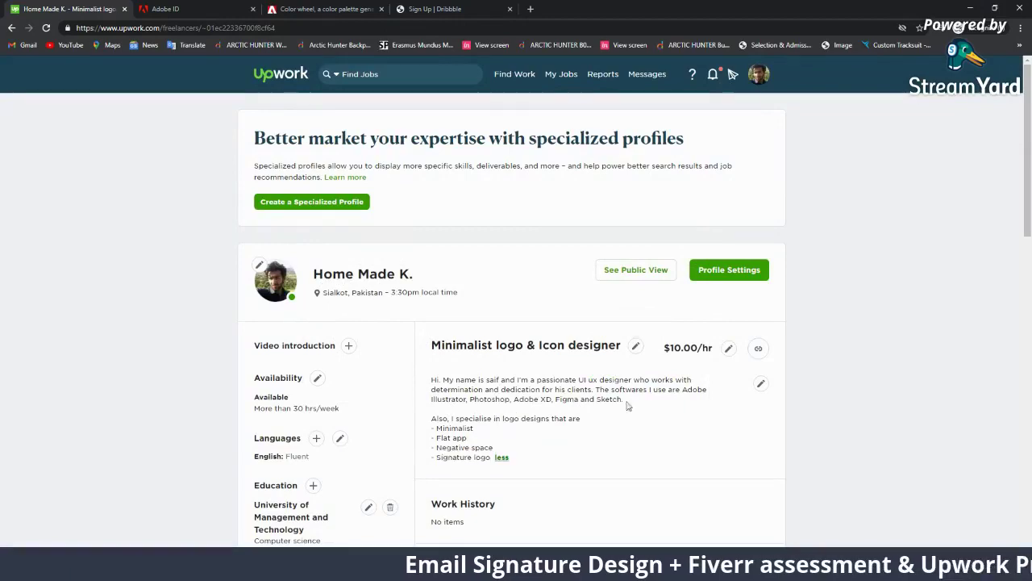
{"action": "left_click", "coordinate": [762, 383]}
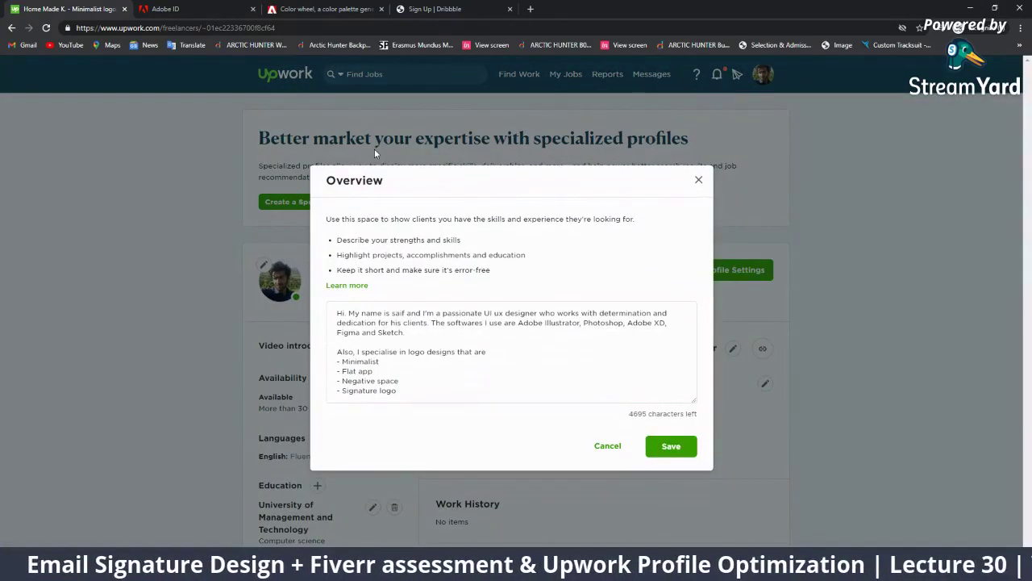
{"action": "left_click", "coordinate": [342, 313]}
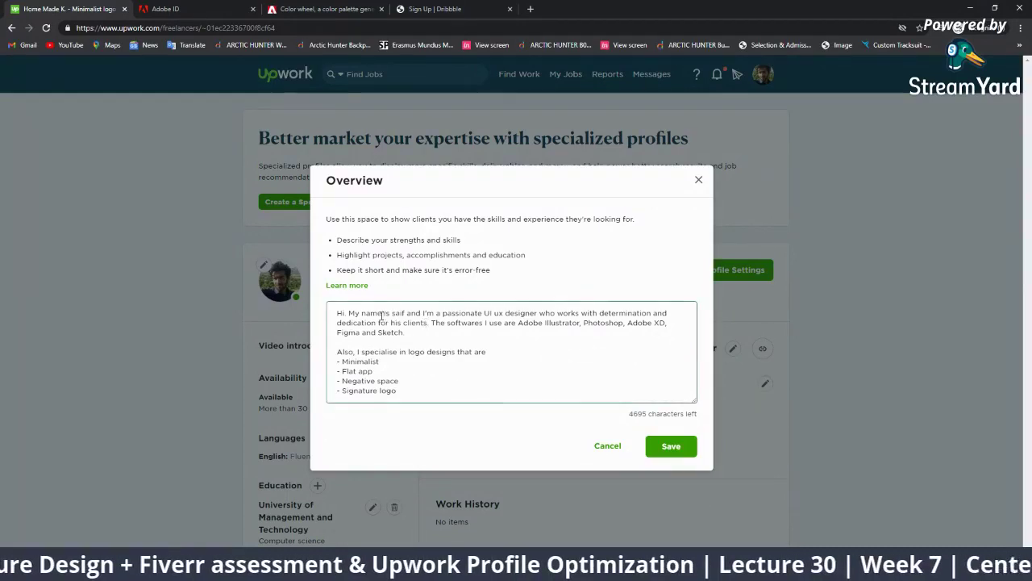
{"action": "left_click_drag", "start_coordinate": [341, 313], "coordinate": [538, 323]}
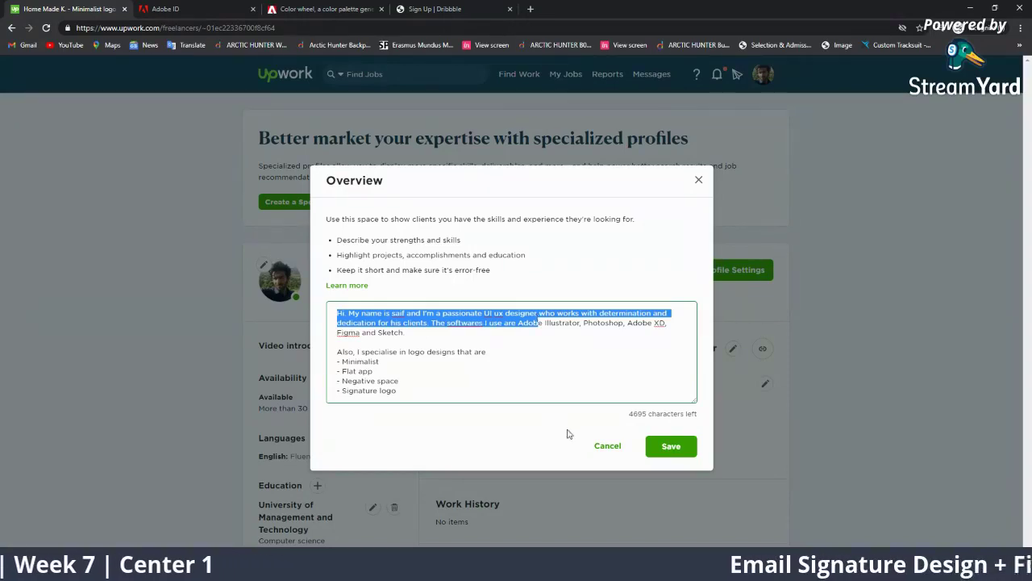
{"action": "left_click", "coordinate": [473, 344]}
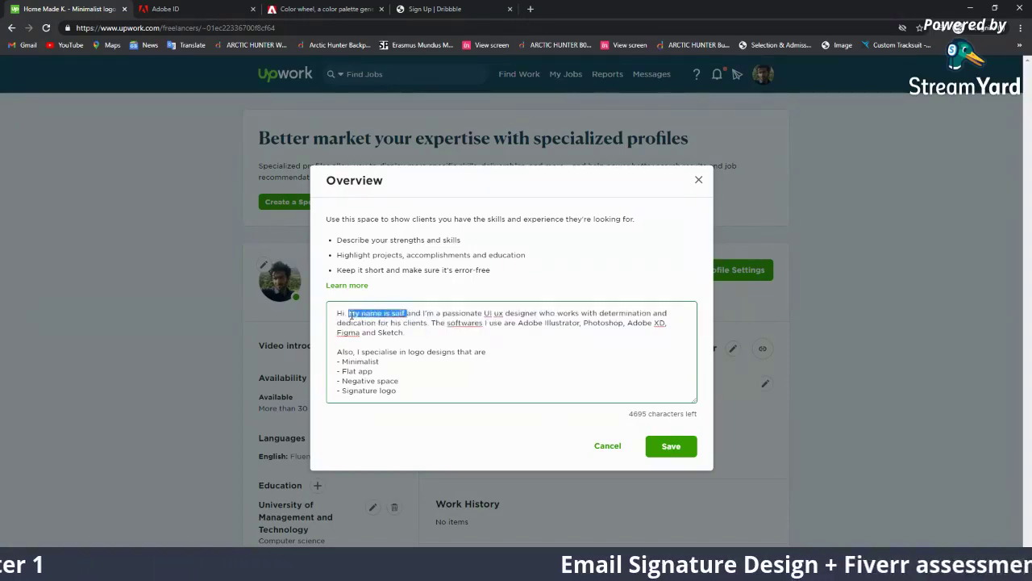
{"action": "type", "text": "This"}
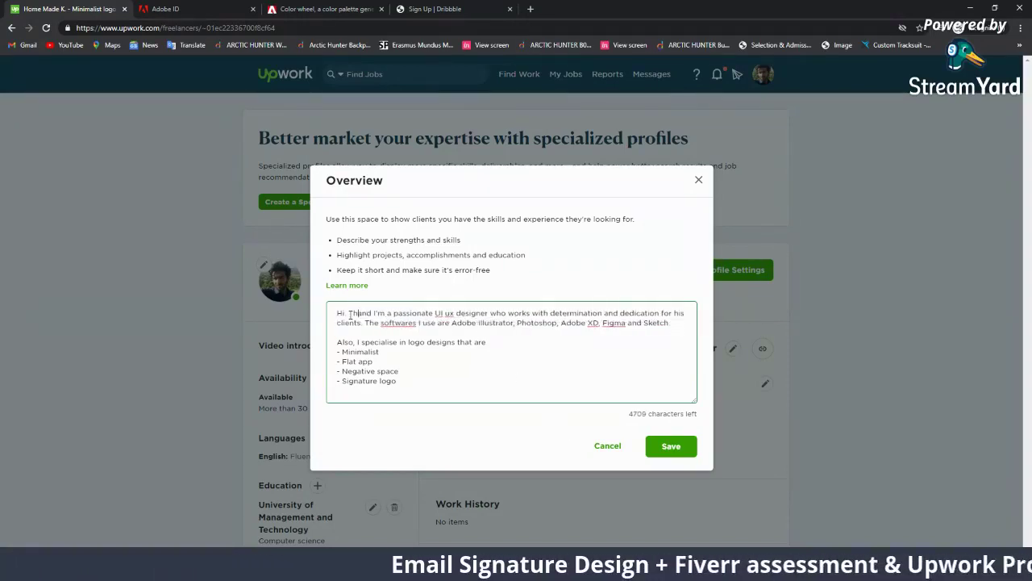
{"action": "type", "text": " is "}
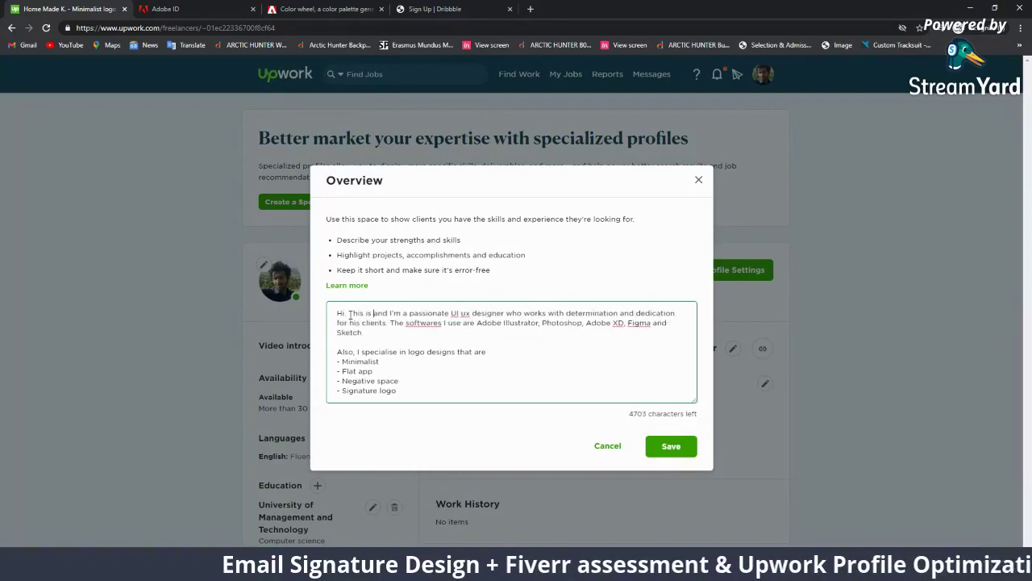
{"action": "type", "text": "Saif,"}
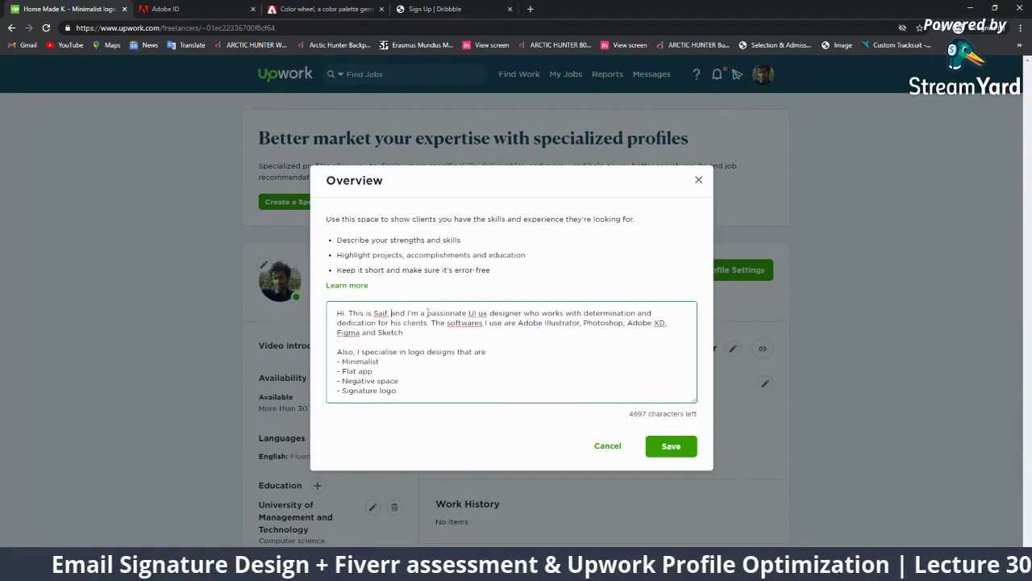
{"action": "key", "text": "ctrl+a"}
{"action": "left_click", "coordinate": [411, 313]}
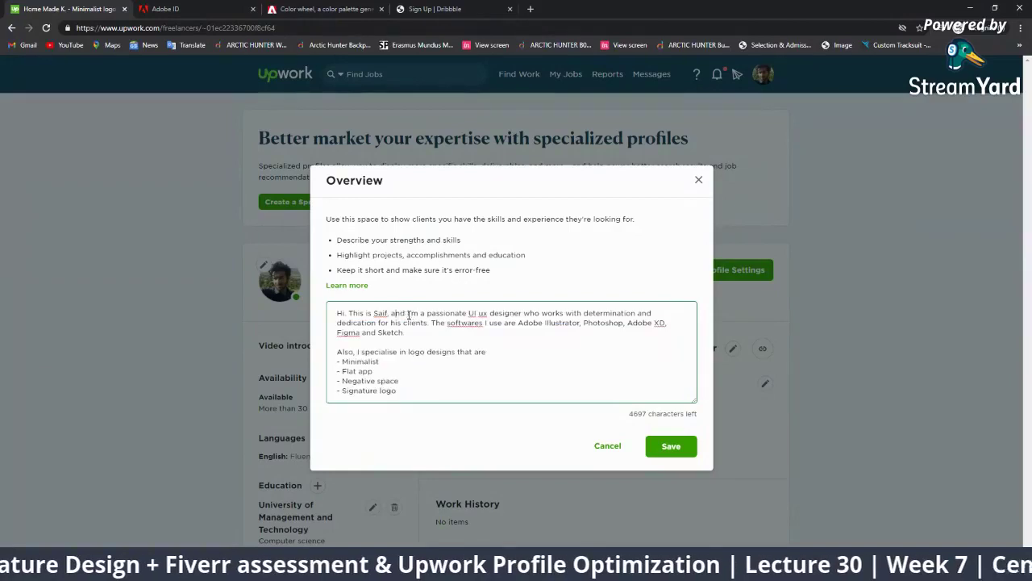
Step: Replace 'and I'm' with a description as a lover of minimalism in logo designs and iconography
{"action": "left_click_drag", "start_coordinate": [425, 312], "coordinate": [391, 313]}
{"action": "key", "text": "BackSpace"}
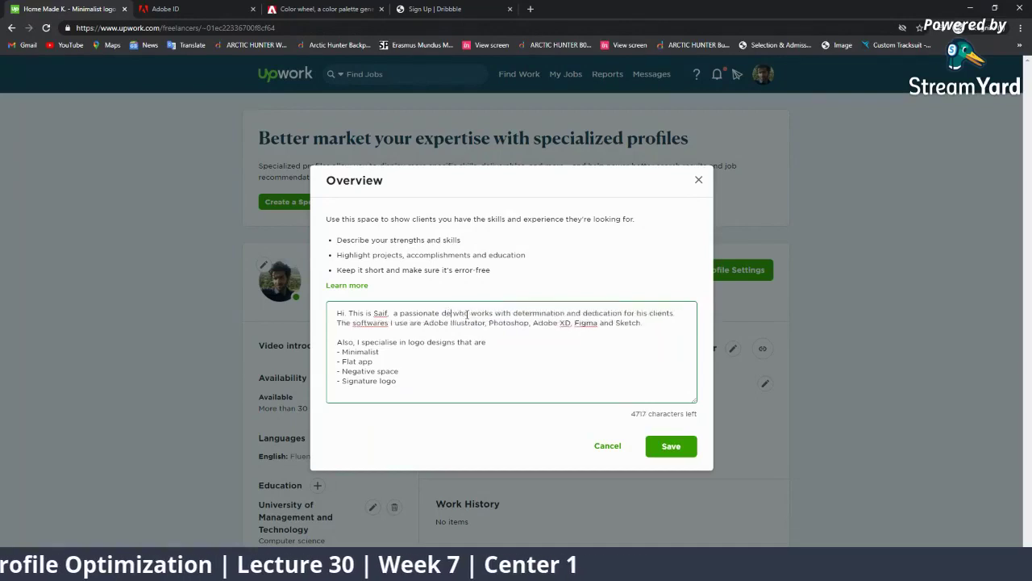
{"action": "type", "text": "desi"}
{"action": "key", "text": "BackSpace"}
{"action": "key", "text": "BackSpace"}
{"action": "key", "text": "BackSpace"}
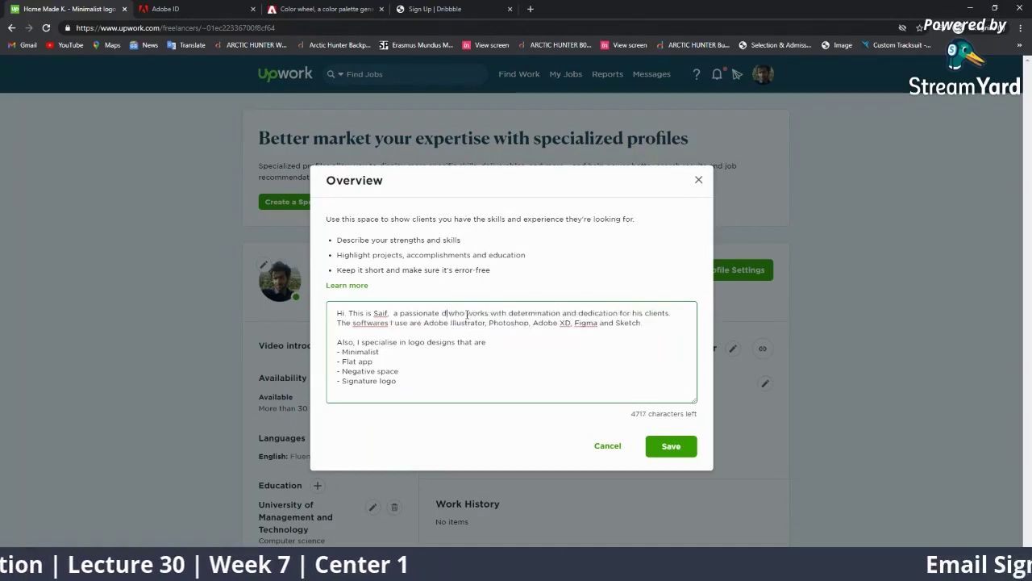
{"action": "type", "text": "lover of"}
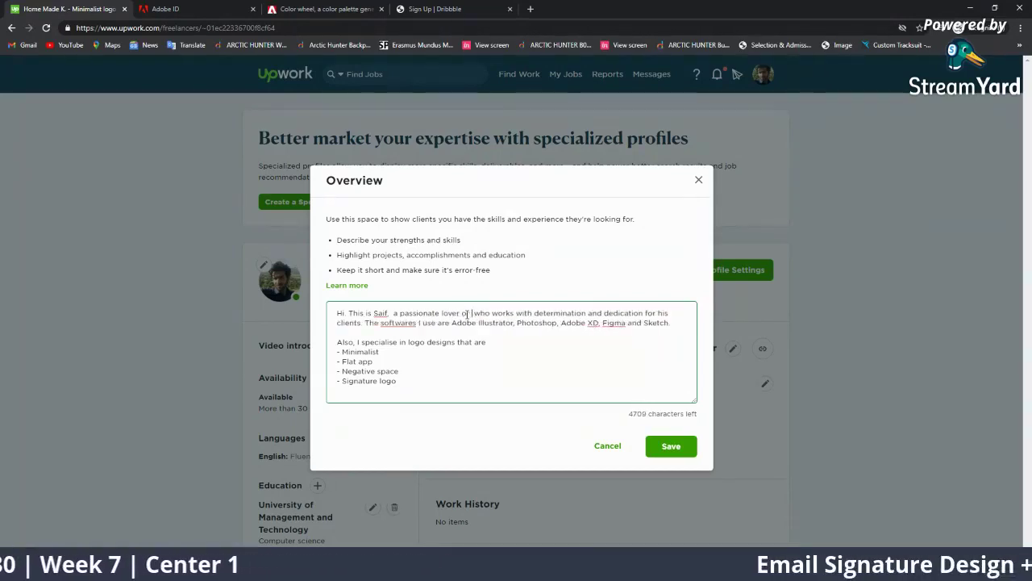
{"action": "type", "text": " minimal"}
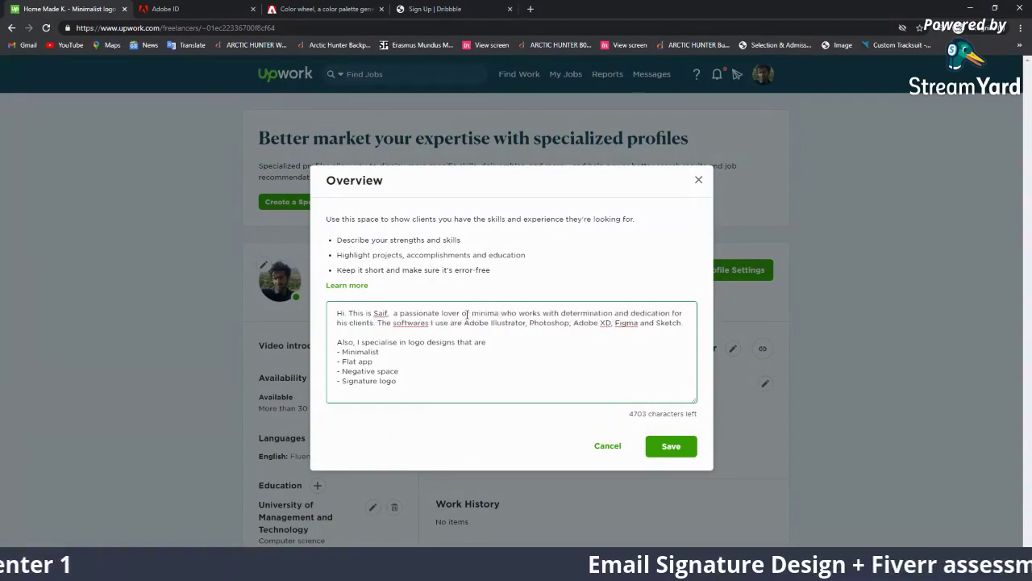
{"action": "type", "text": "ism "}
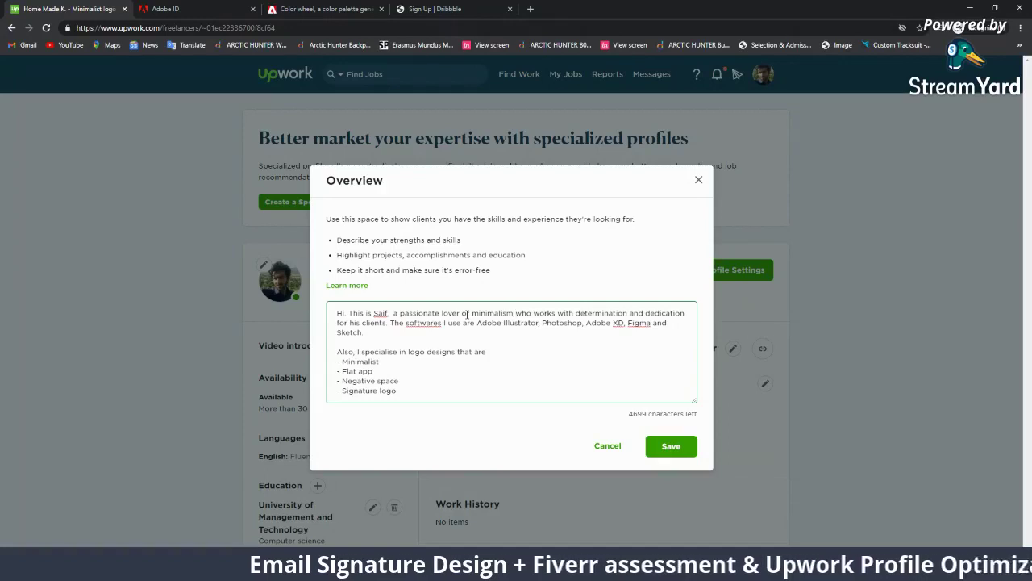
{"action": "type", "text": "w"}
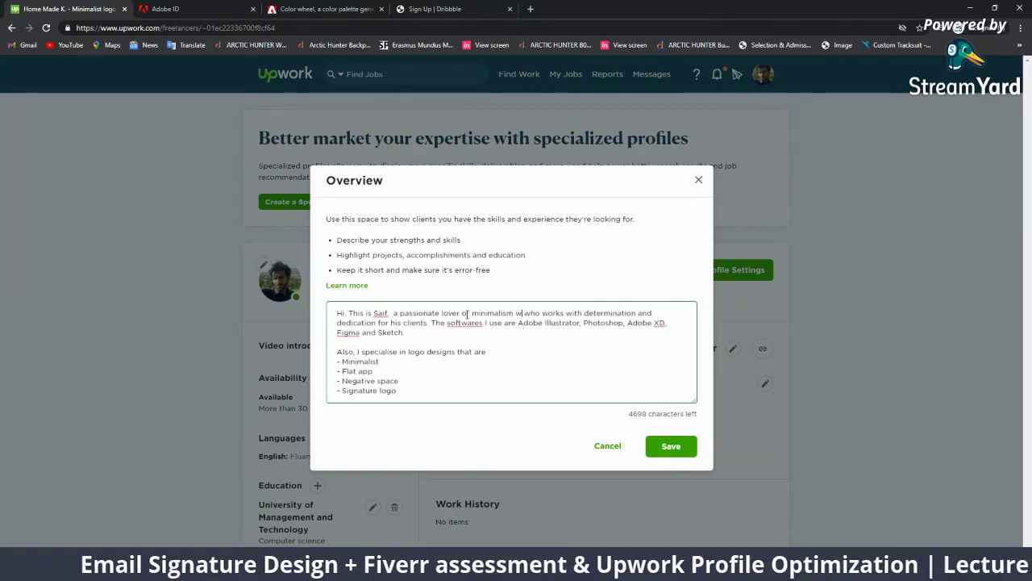
{"action": "type", "text": "es"}
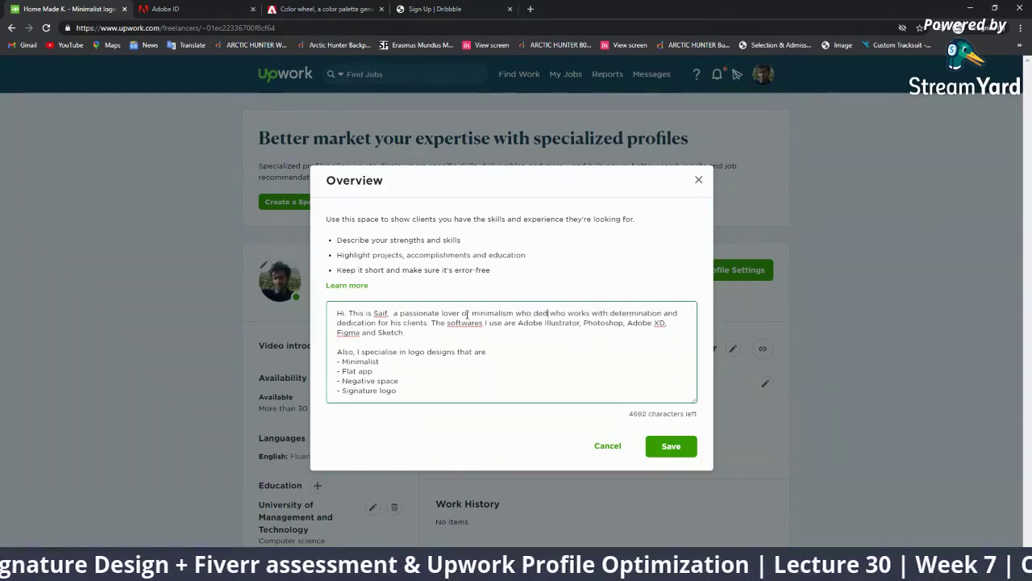
{"action": "type", "text": "cate"}
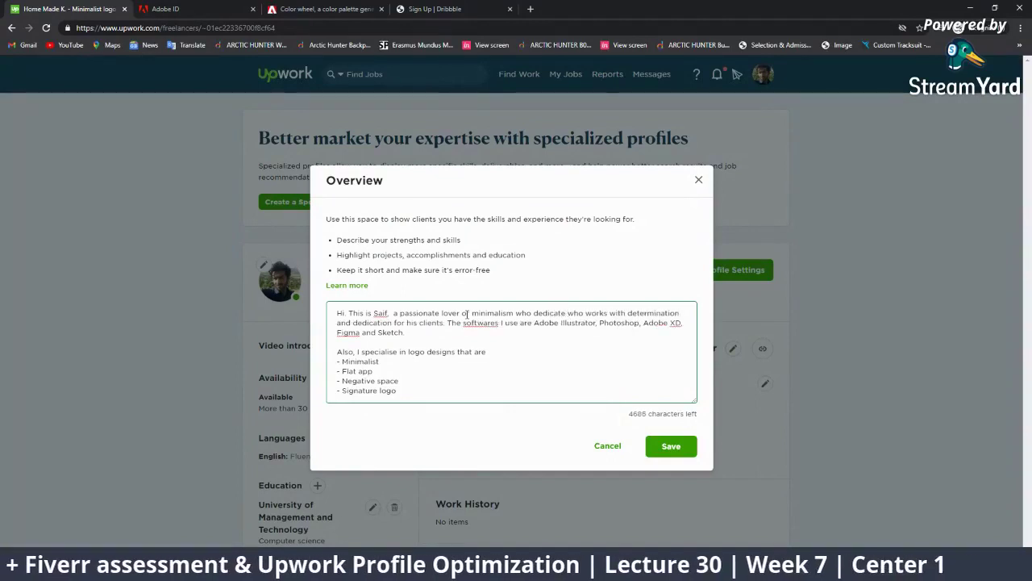
{"action": "type", "text": "ly us"}
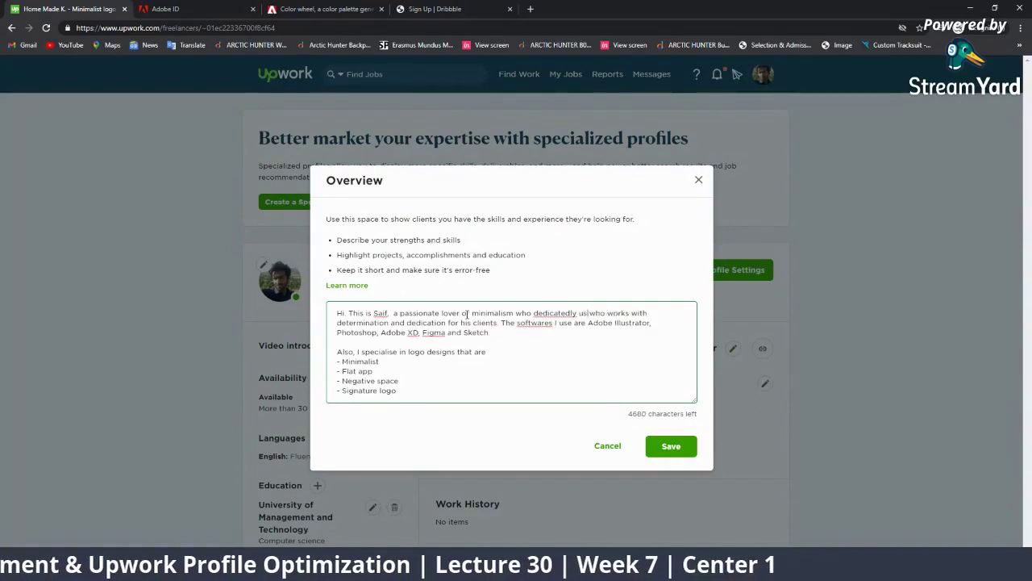
{"action": "type", "text": "his"}
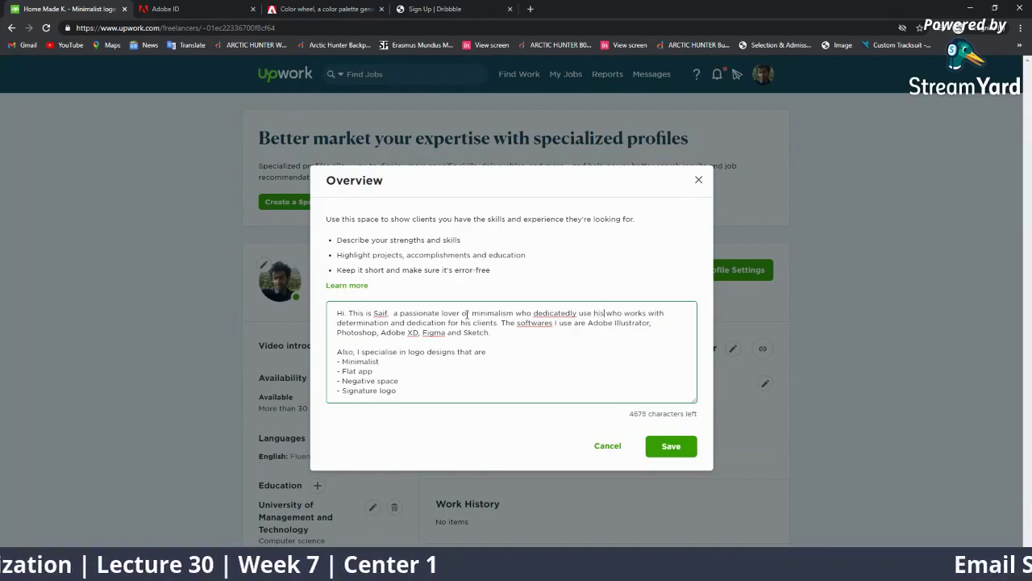
{"action": "type", "text": "malist ideas "}
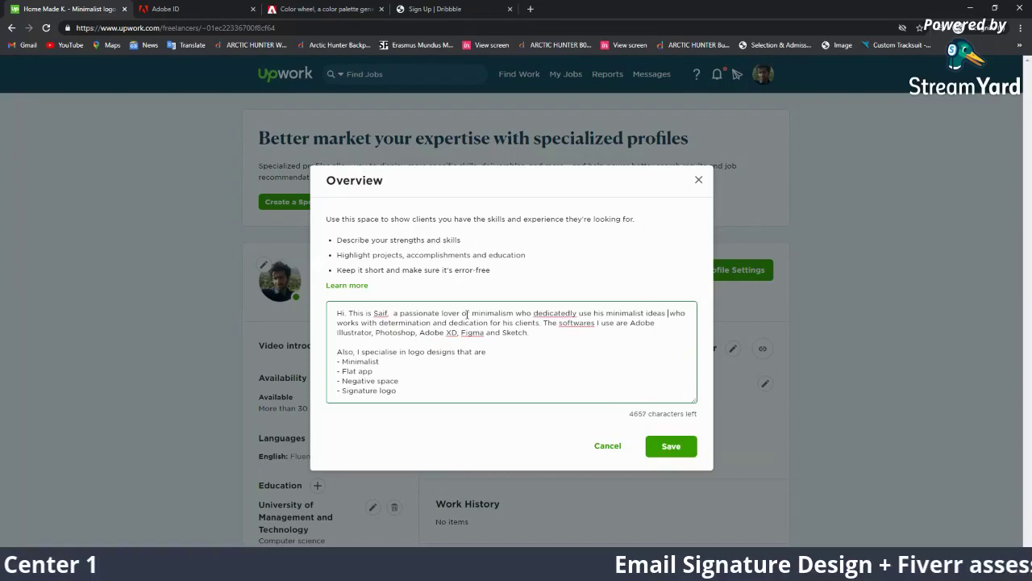
{"action": "type", "text": "inhis "}
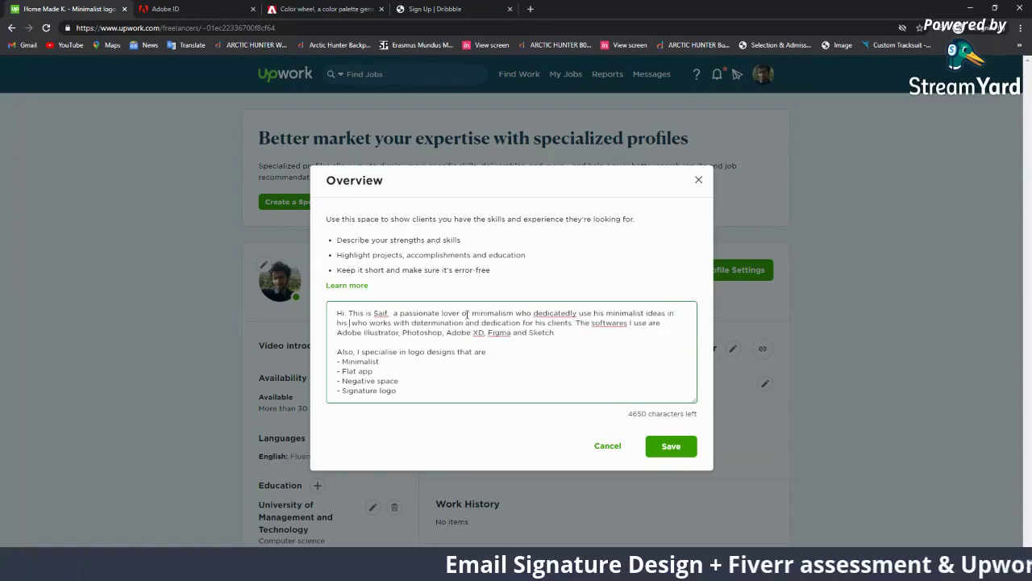
{"action": "type", "text": "logo desi"}
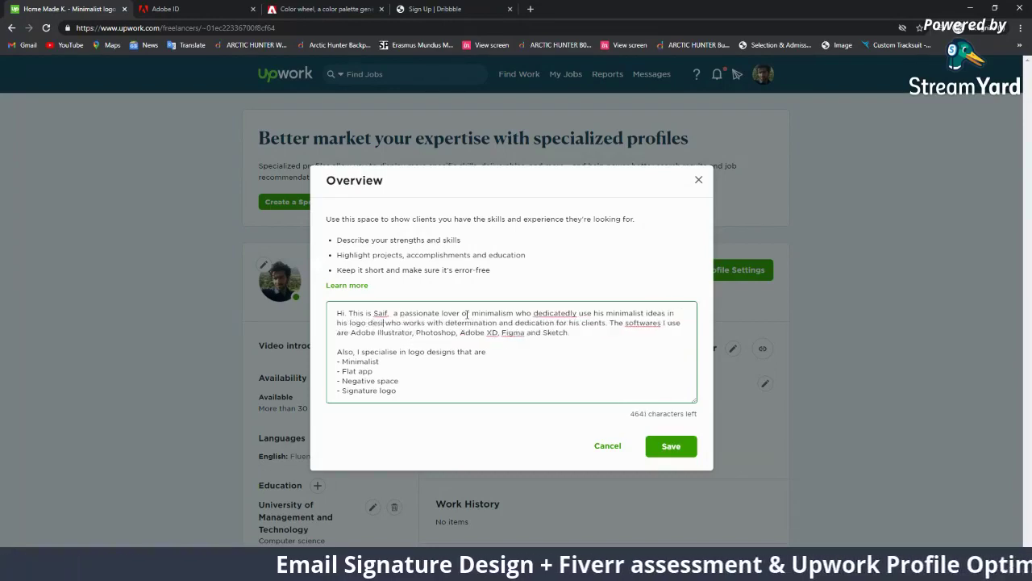
{"action": "type", "text": "gns and c"}
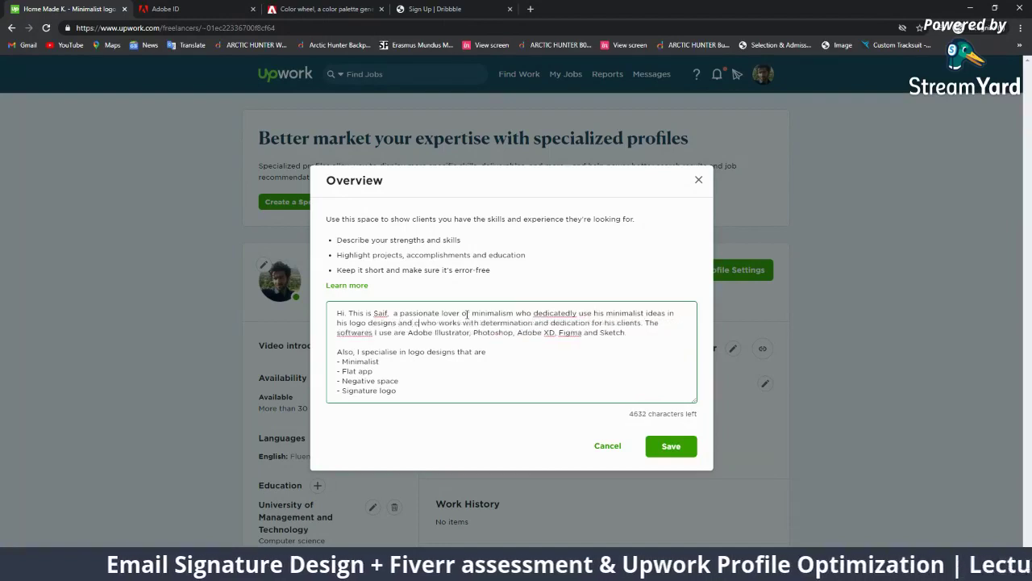
{"action": "type", "text": "icononog"}
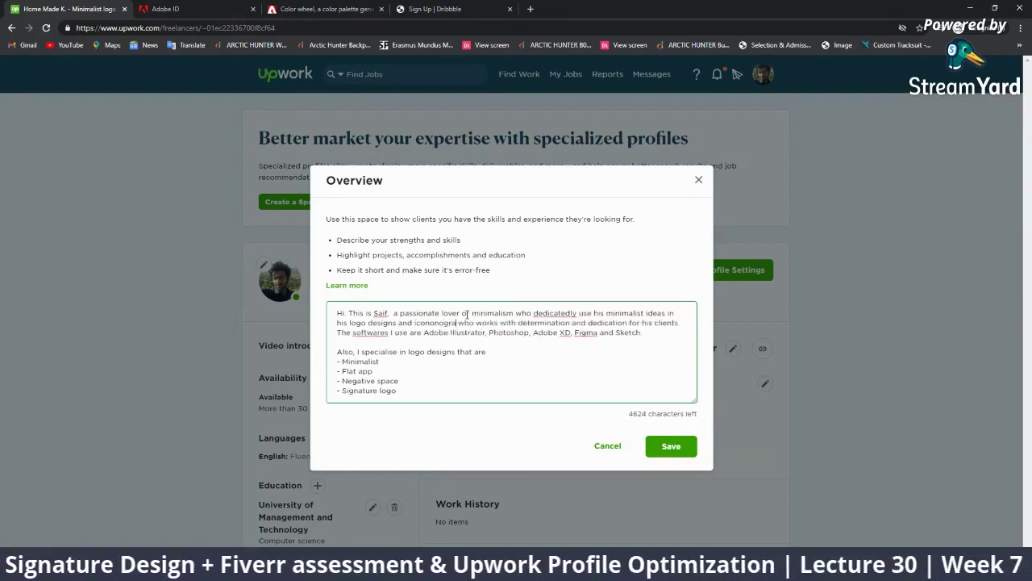
{"action": "type", "text": "raphy"}
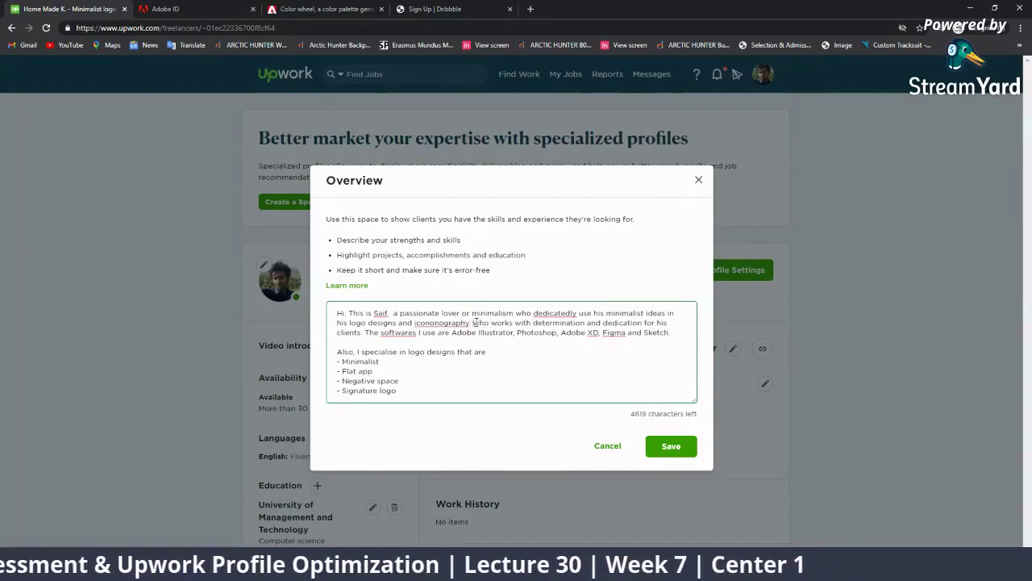
{"action": "key", "text": "Return"}
{"action": "key", "text": "Return"}
{"action": "key", "text": "Return"}
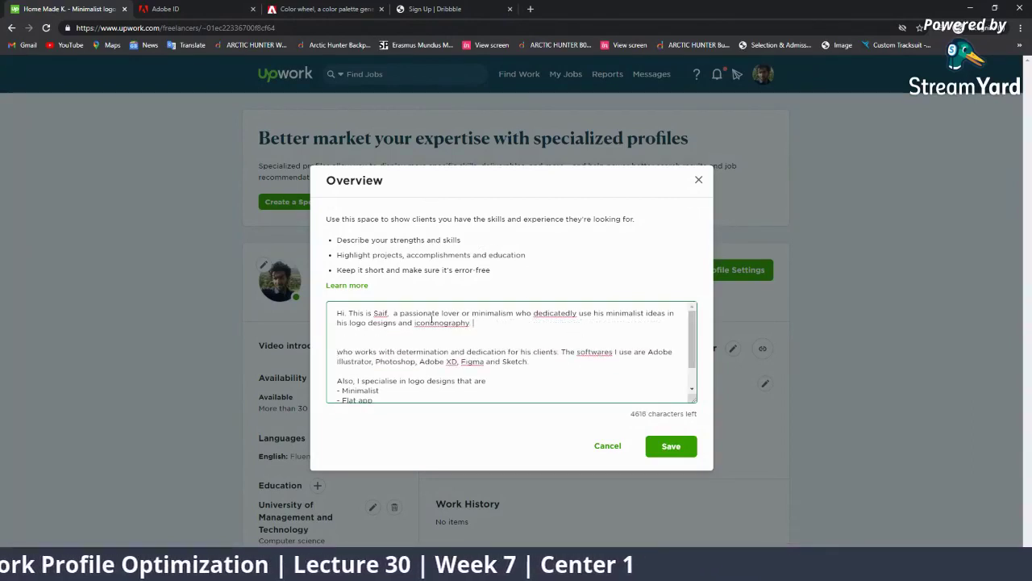
Step: Fix the opening's wording and spelling, including 'dedicatedly' and 'iconography'
{"action": "left_click_drag", "start_coordinate": [376, 312], "coordinate": [350, 312]}
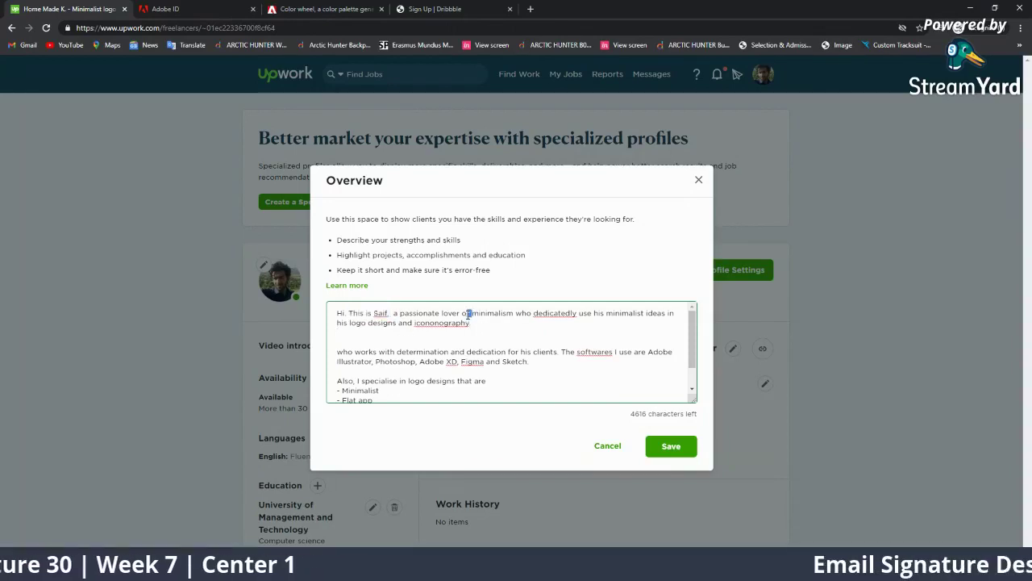
{"action": "type", "text": "f"}
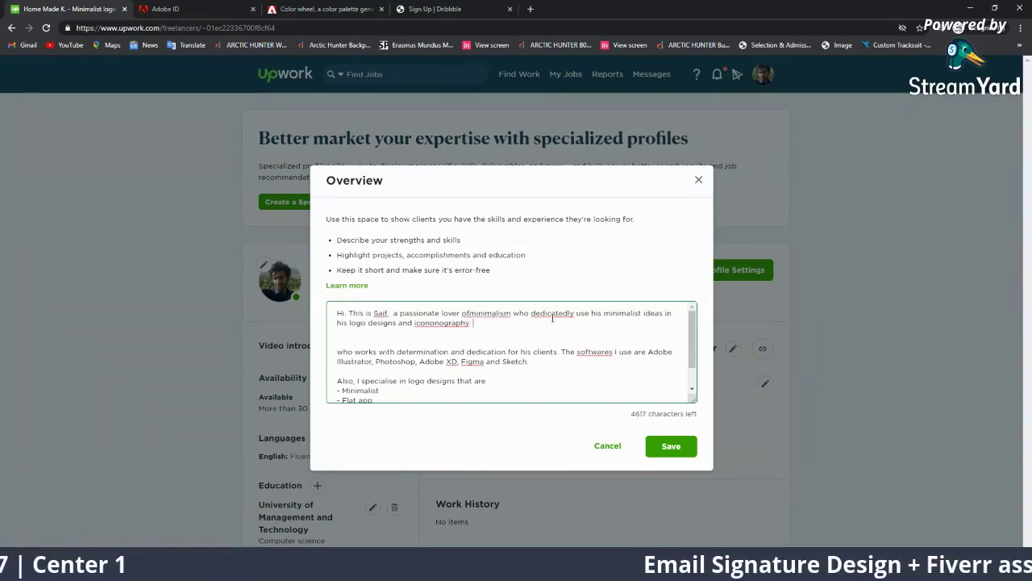
{"action": "right_click", "coordinate": [556, 314]}
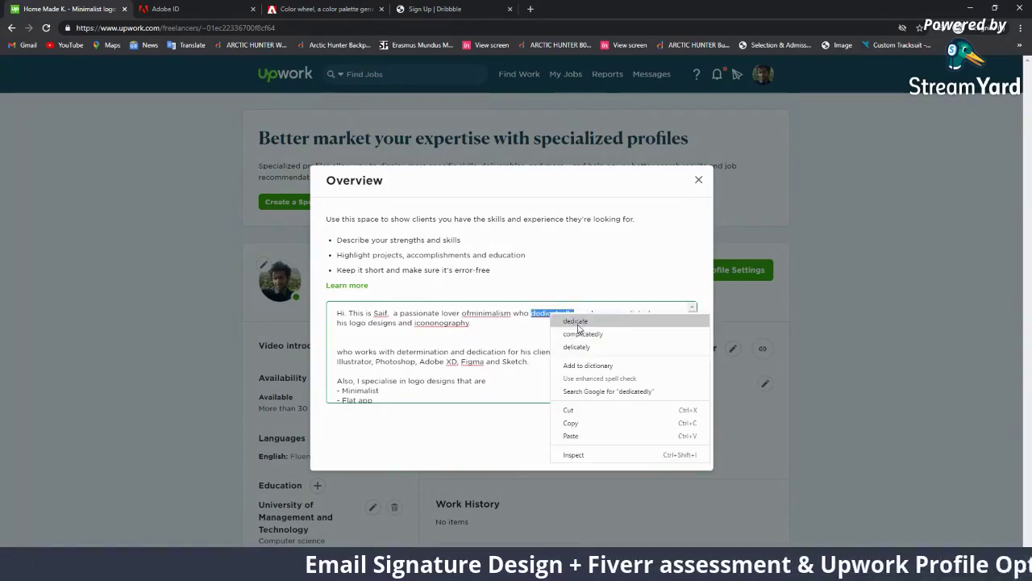
{"action": "left_click", "coordinate": [577, 346]}
{"action": "type", "text": "ly"}
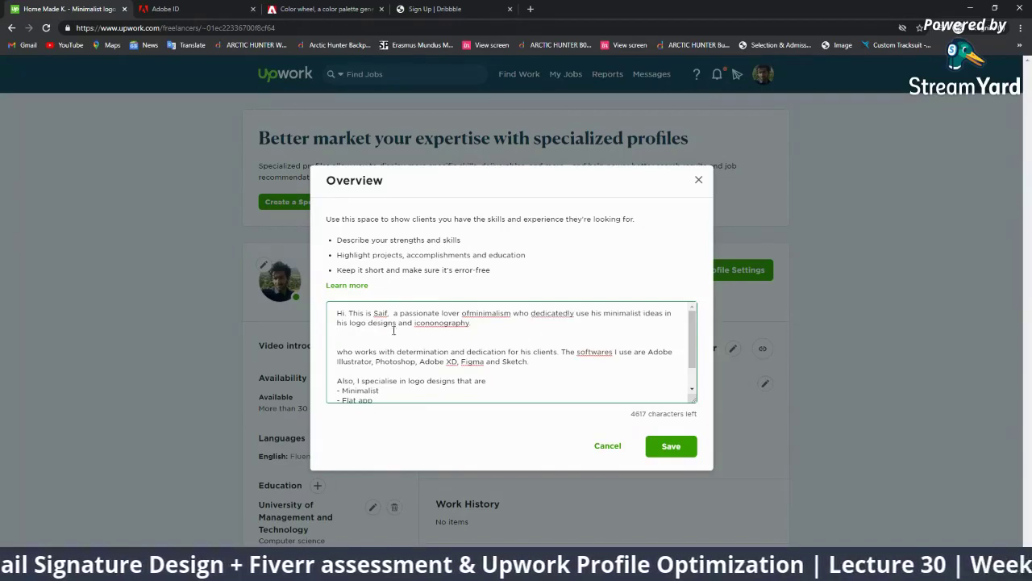
{"action": "right_click", "coordinate": [446, 325]}
{"action": "left_click", "coordinate": [449, 334]}
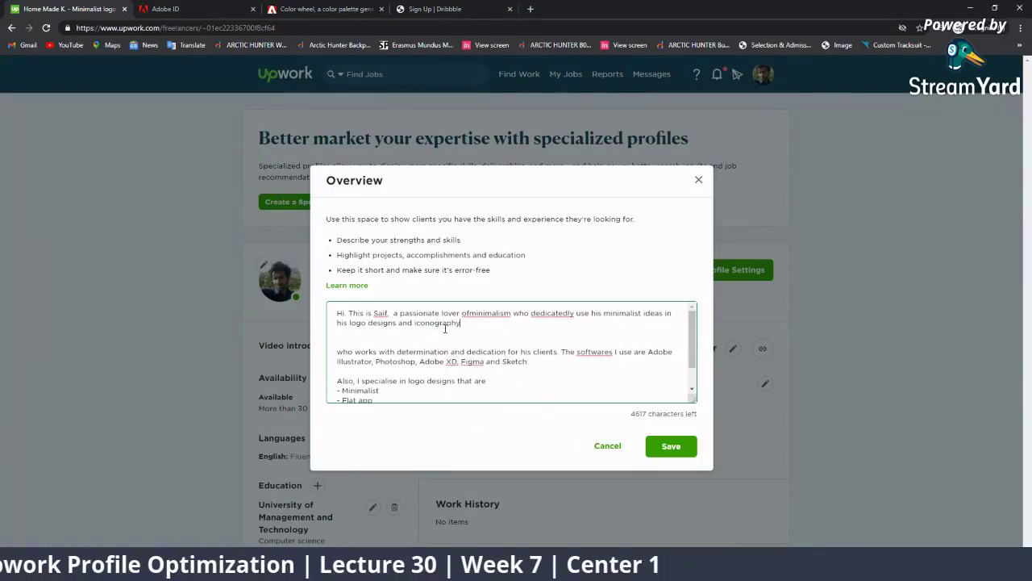
Step: Load flaticon.com in the former Dribbble tab
{"action": "left_click", "coordinate": [435, 9]}
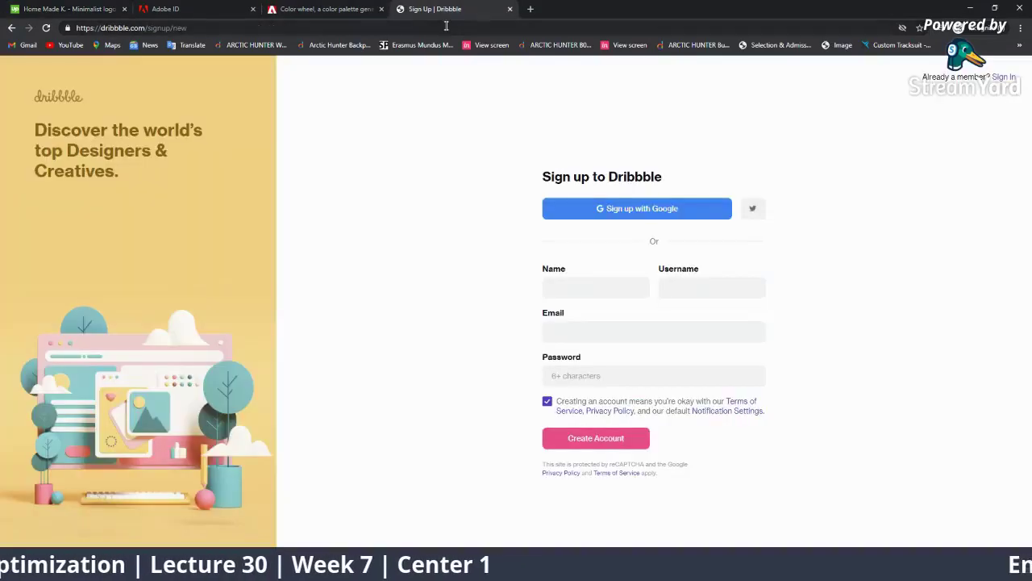
{"action": "left_click", "coordinate": [445, 27]}
{"action": "type", "text": "flat"}
{"action": "key", "text": "Return"}
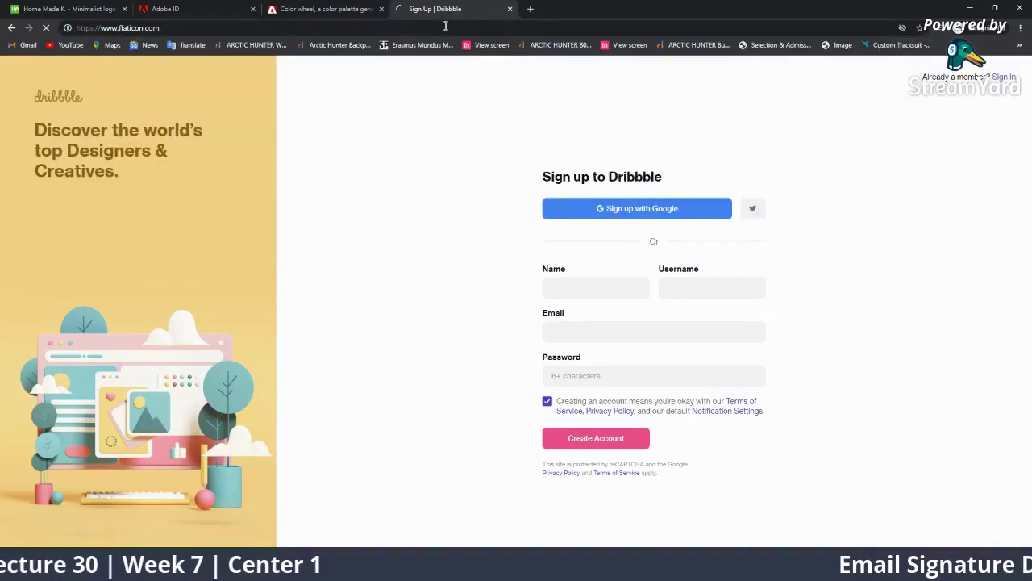
{"action": "scroll", "coordinate": [457, 275], "scroll_direction": "down", "scroll_amount": 2}
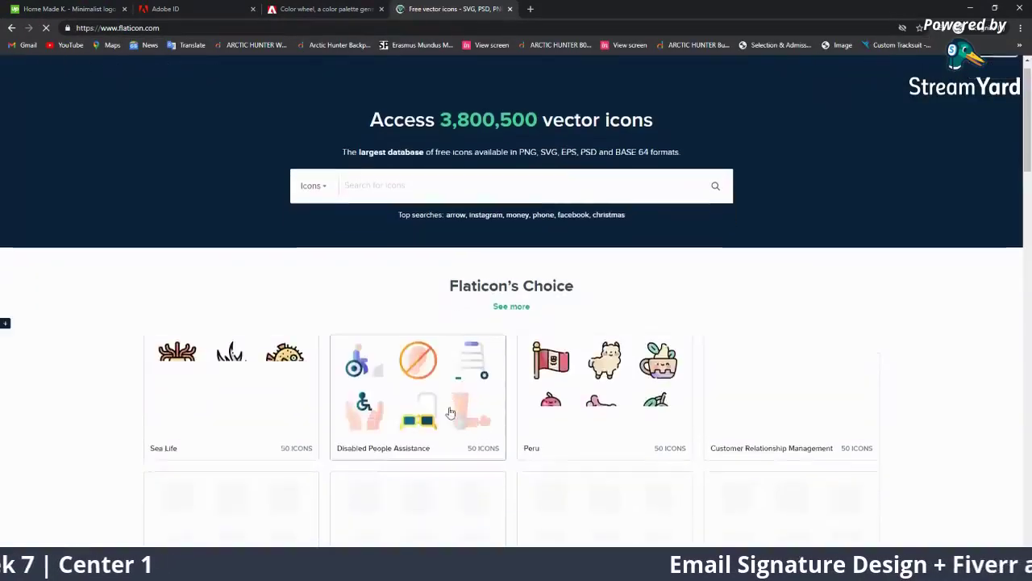
Step: Back in the Upwork Overview, separate the words 'of' and 'minimalism'
{"action": "left_click", "coordinate": [274, 9]}
{"action": "left_click", "coordinate": [145, 9]}
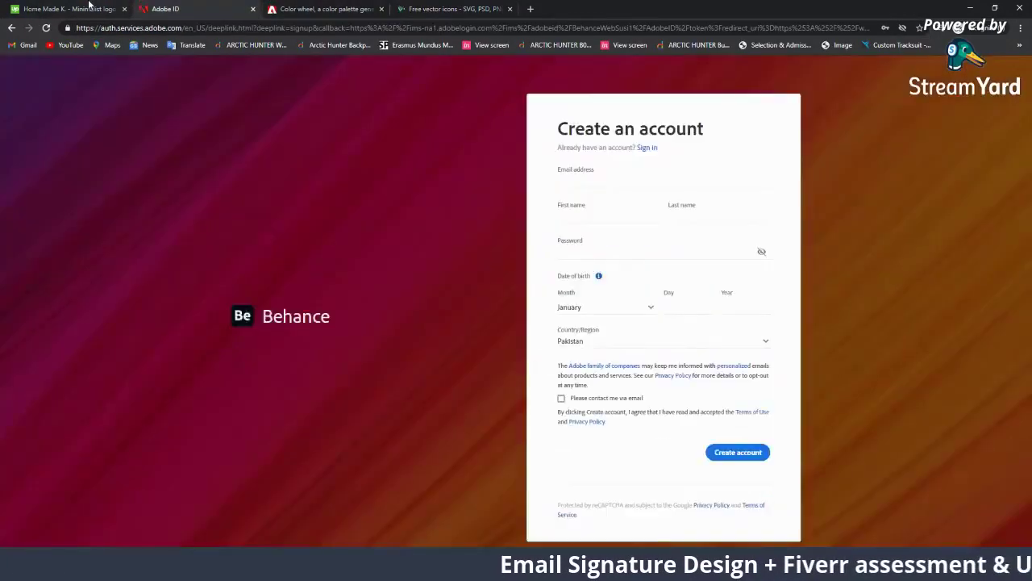
{"action": "left_click", "coordinate": [89, 9]}
{"action": "left_click", "coordinate": [471, 313]}
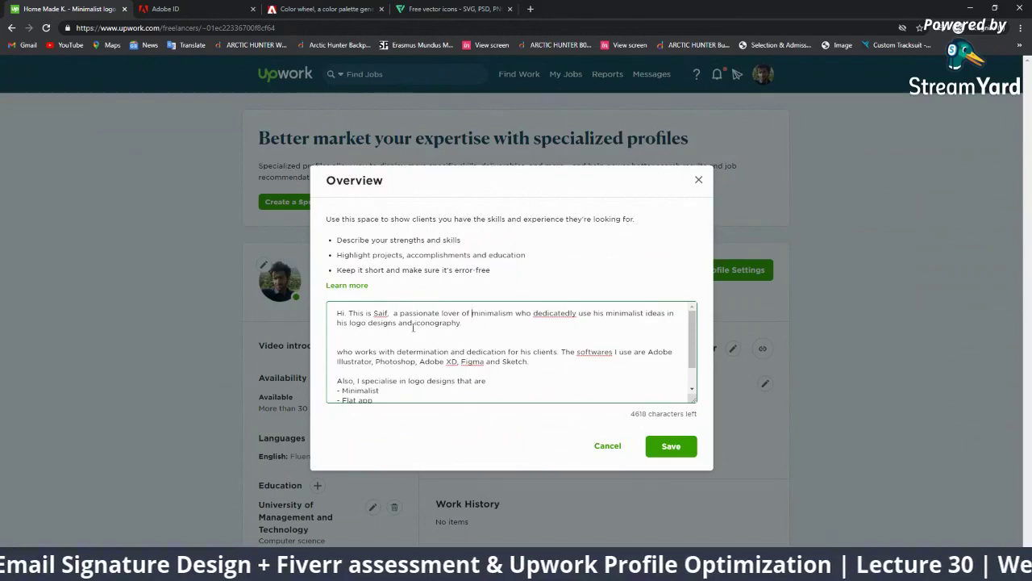
Step: Tidy the punctuation so the sentence ends with a period right after 'iconography'
{"action": "left_click", "coordinate": [485, 324]}
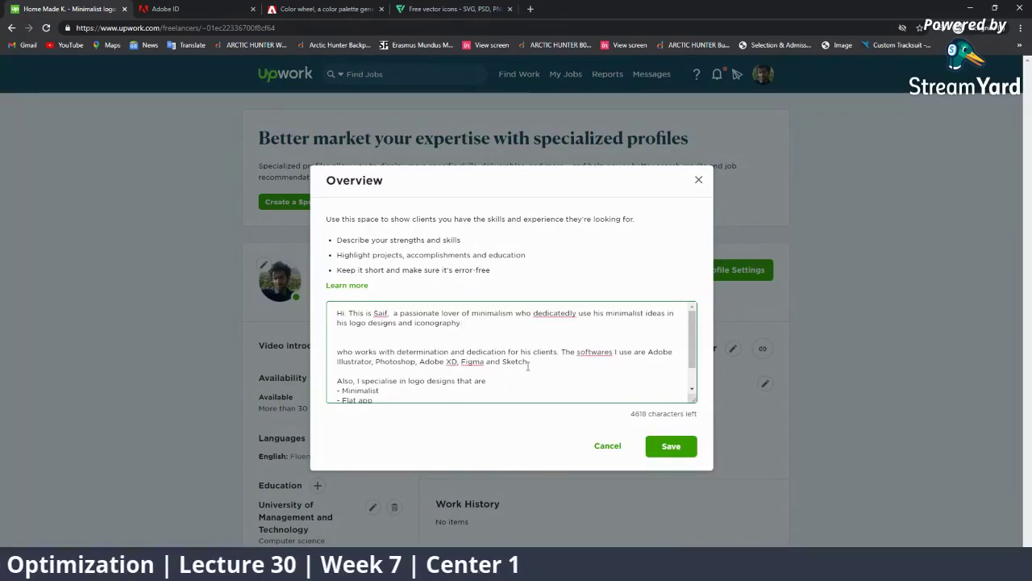
{"action": "key", "text": "BackSpace"}
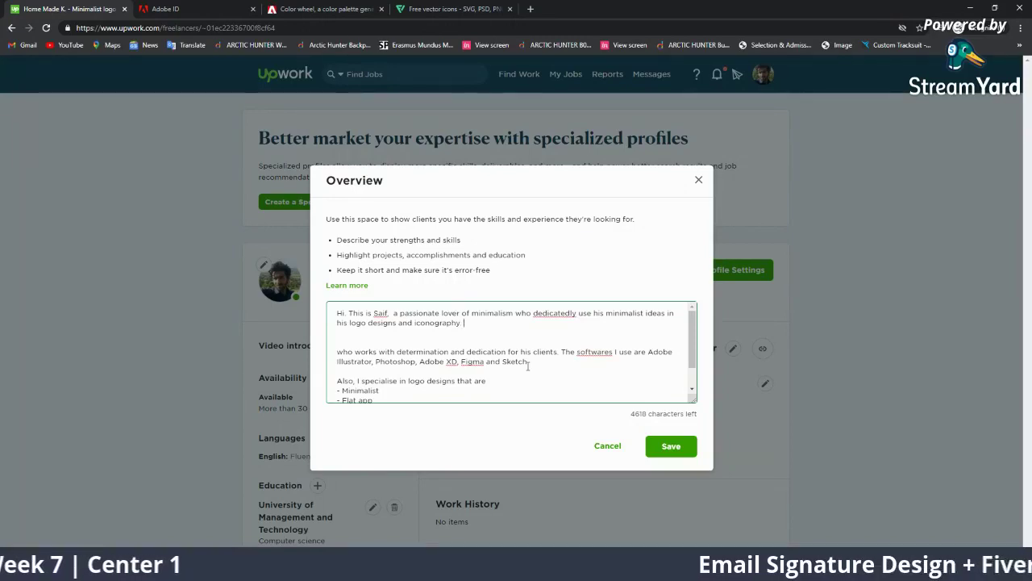
{"action": "key", "text": "BackSpace"}
{"action": "type", "text": "."}
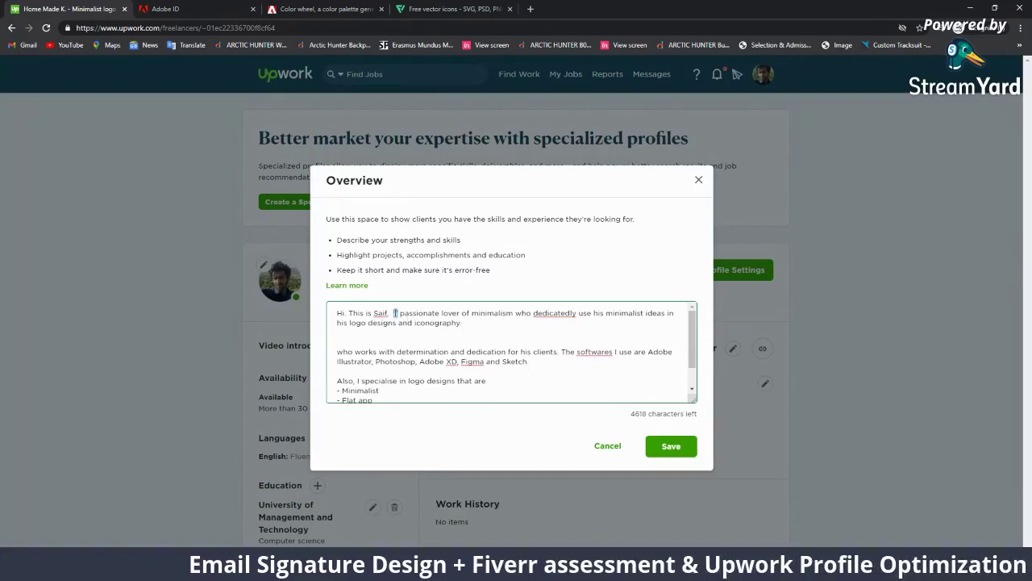
Step: Delete the word 'lover' from 'a passionate lover of minimalism'
{"action": "mouse_move", "coordinate": [389, 314]}
{"action": "left_mouse_down"}
{"action": "mouse_move", "coordinate": [514, 314]}
{"action": "mouse_move", "coordinate": [499, 316]}
{"action": "left_mouse_up"}
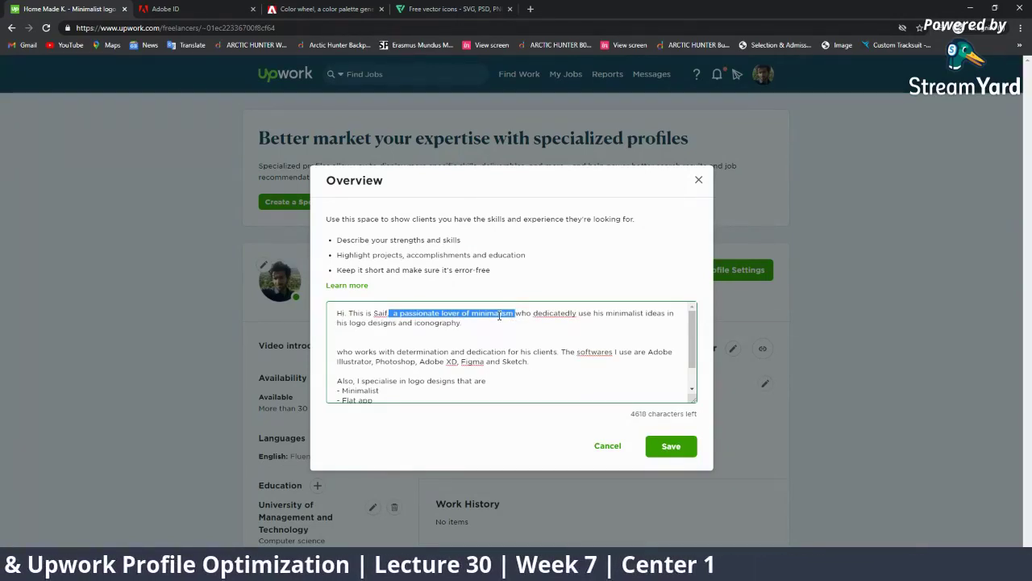
{"action": "left_click", "coordinate": [442, 312]}
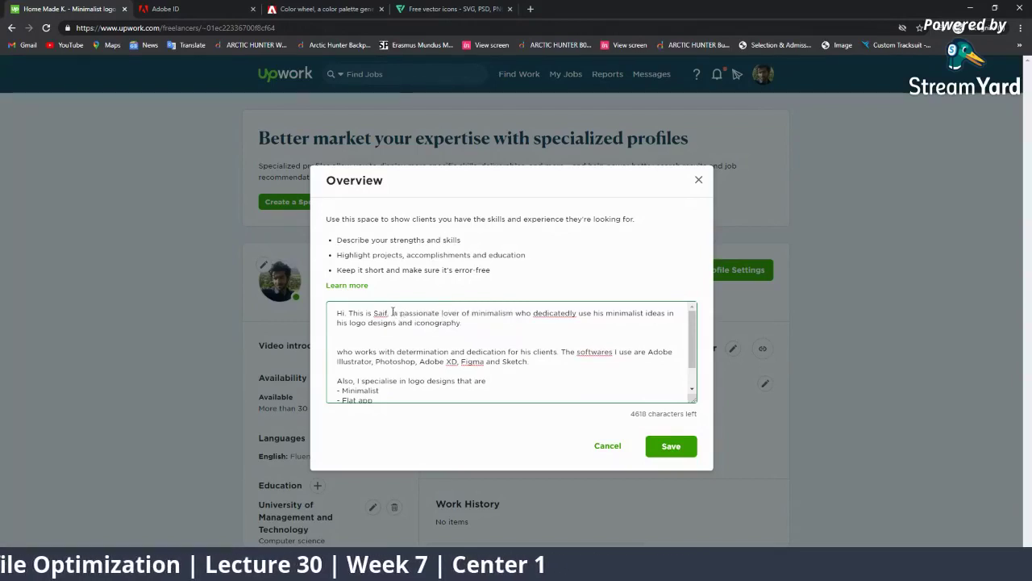
{"action": "mouse_move", "coordinate": [391, 313]}
{"action": "left_mouse_down"}
{"action": "mouse_move", "coordinate": [511, 316]}
{"action": "mouse_move", "coordinate": [446, 323]}
{"action": "mouse_move", "coordinate": [440, 313]}
{"action": "left_mouse_up"}
{"action": "left_click", "coordinate": [511, 314]}
{"action": "key", "text": "BackSpace"}
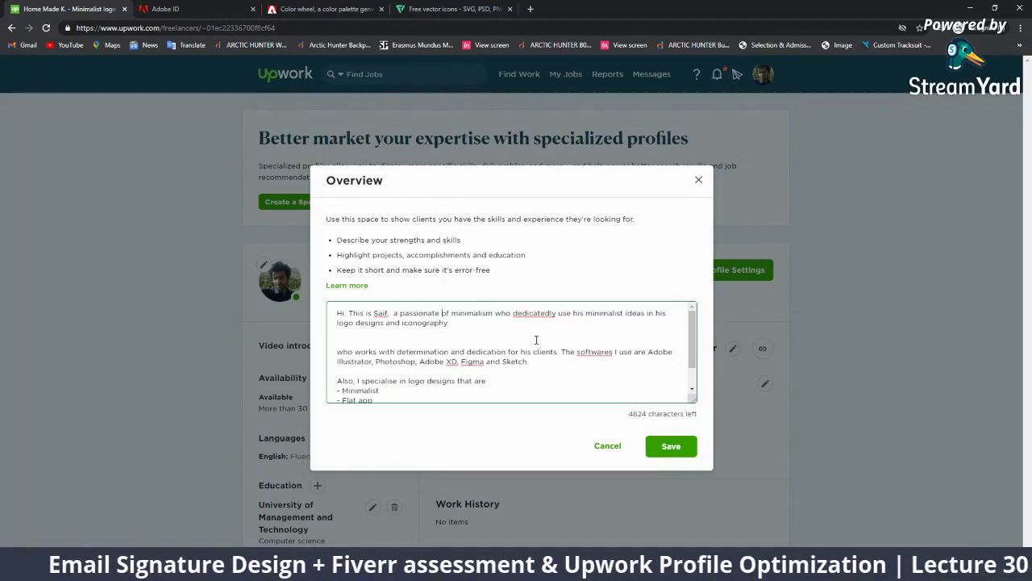
Step: Insert 'idealist' after 'passionate' and correct 'dedicatedly' to 'dedicate'
{"action": "type", "text": "idealist"}
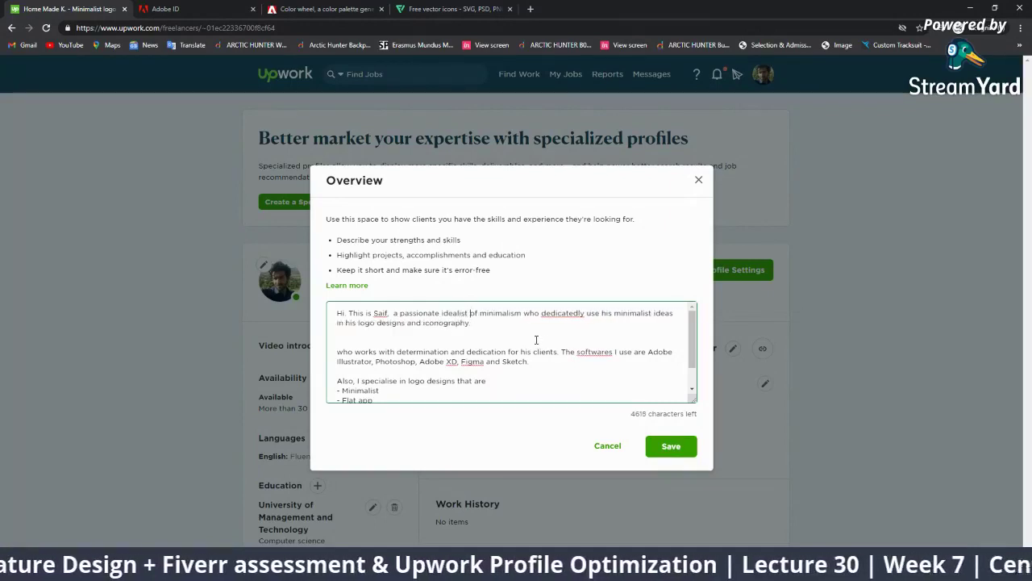
{"action": "right_click", "coordinate": [577, 317]}
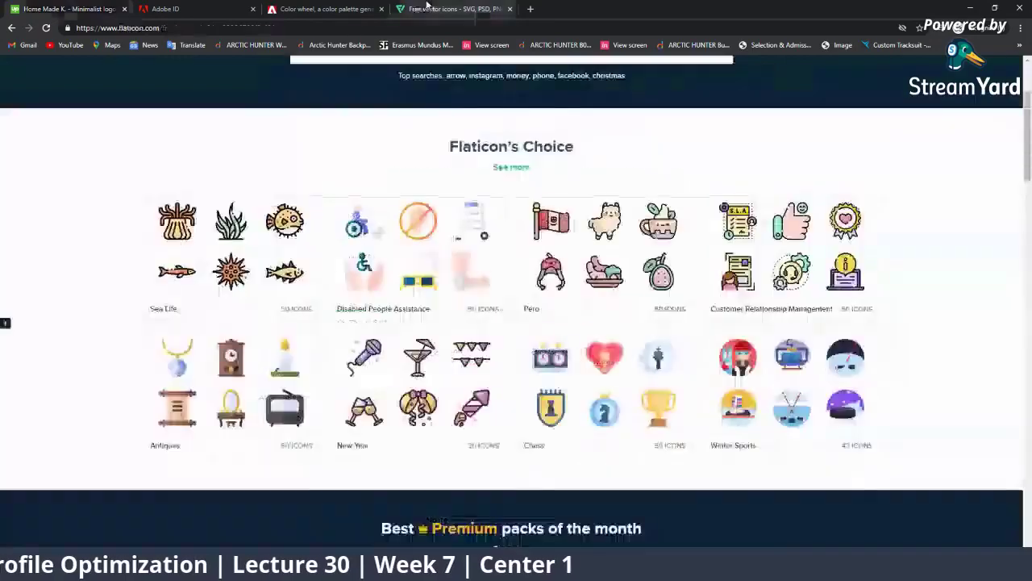
{"action": "left_click", "coordinate": [452, 9]}
{"action": "left_click", "coordinate": [228, 6]}
{"action": "left_click", "coordinate": [68, 9]}
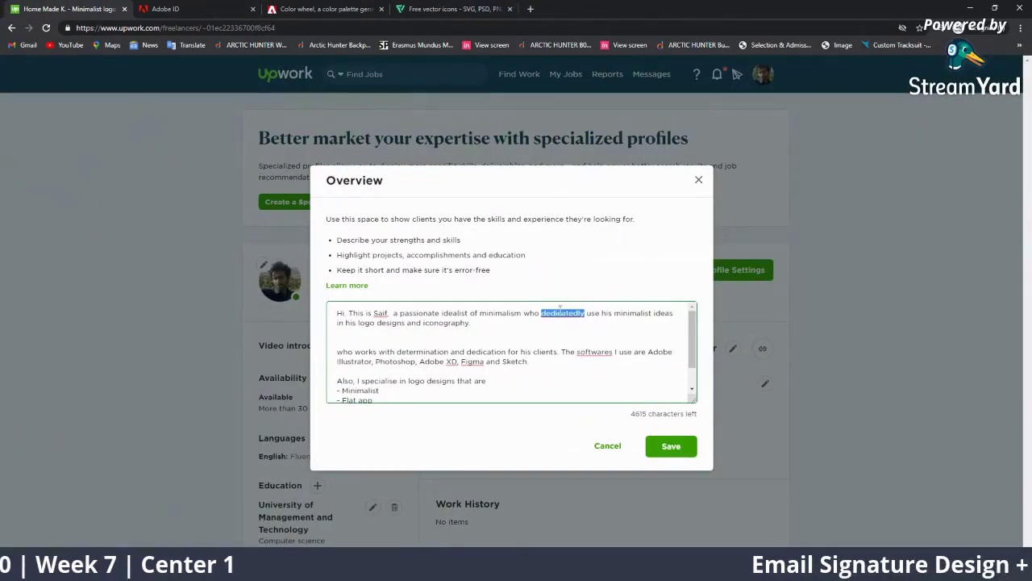
{"action": "right_click", "coordinate": [559, 309]}
{"action": "left_click", "coordinate": [584, 319]}
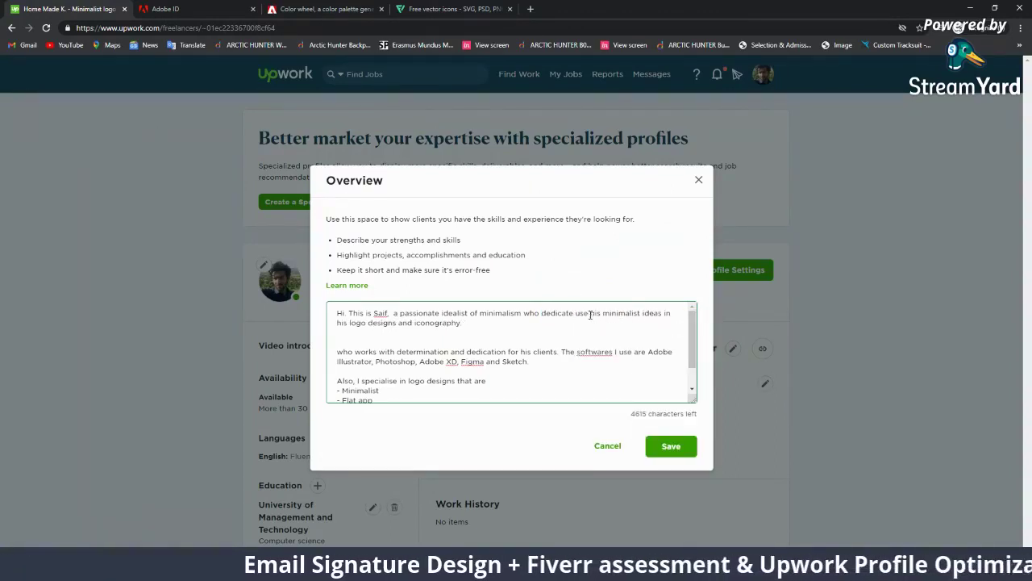
Step: Delete 'use' after 'dedicate', then try starting a new sentence with 'Working' and erase it
{"action": "double_click", "coordinate": [583, 314]}
{"action": "key", "text": "BackSpace"}
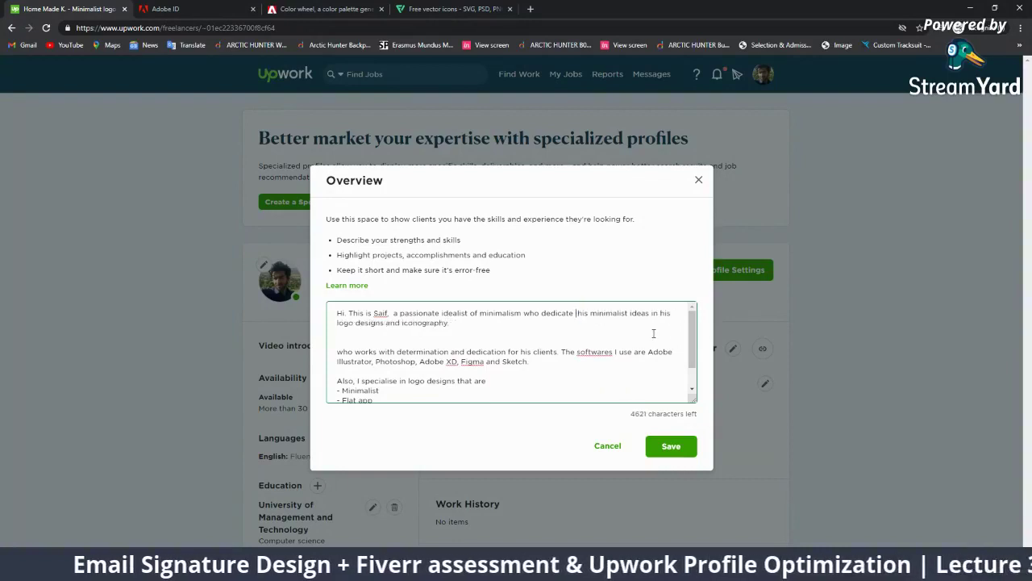
{"action": "key", "text": "BackSpace"}
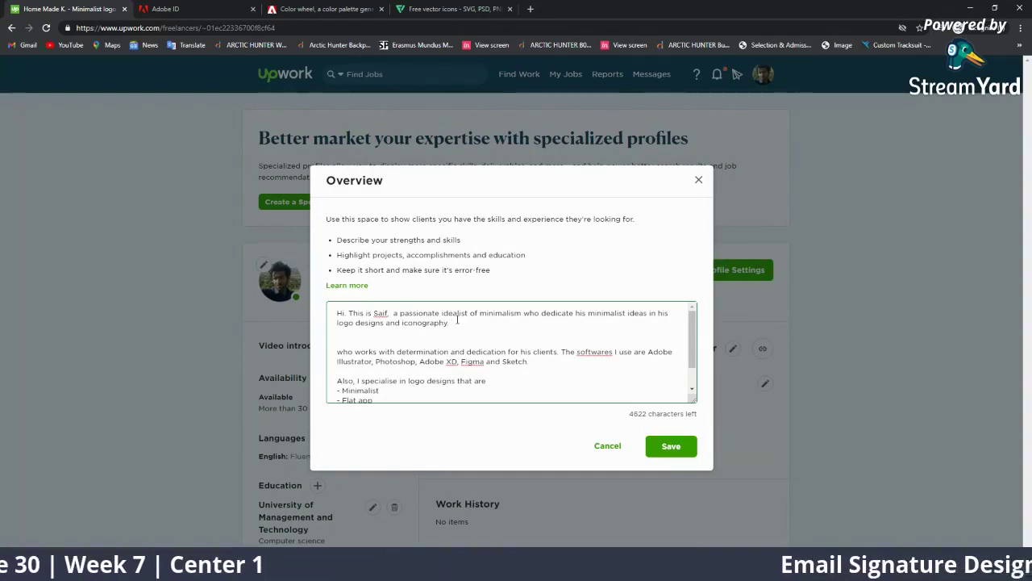
{"action": "type", "text": "Wo"}
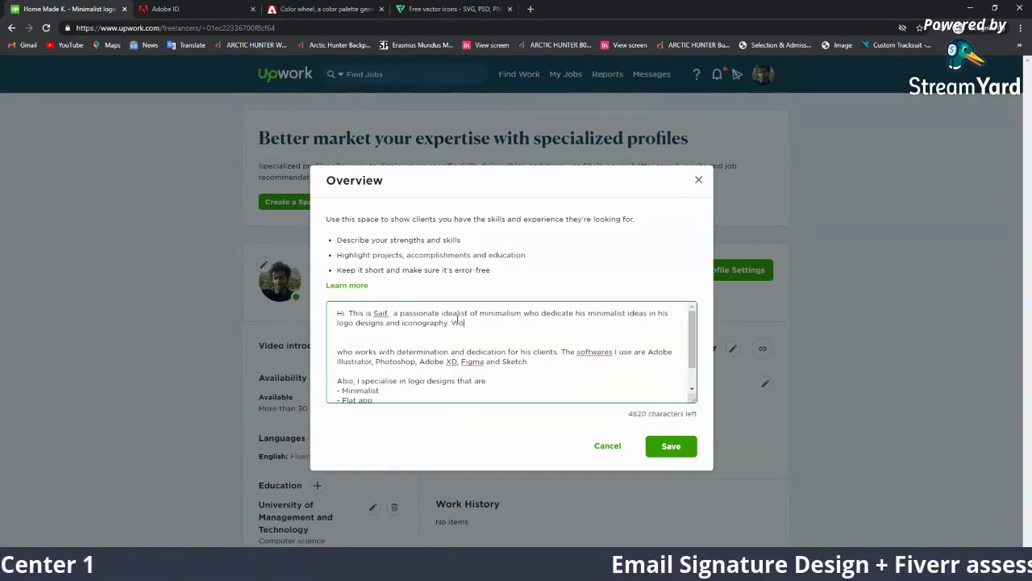
{"action": "type", "text": "rking wi"}
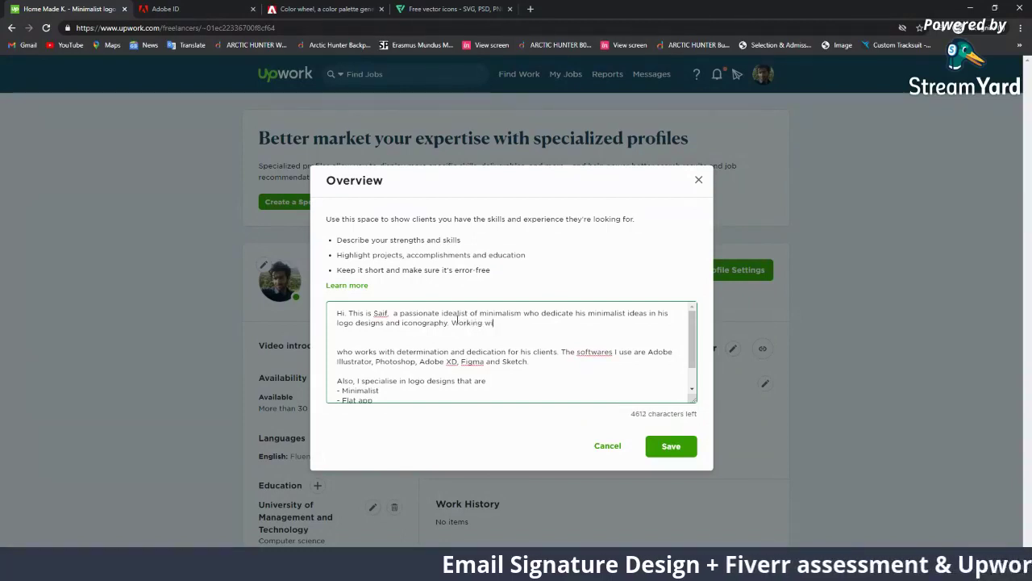
{"action": "key", "text": "BackSpace"}
{"action": "key", "text": "BackSpace"}
{"action": "key", "text": "BackSpace"}
{"action": "key", "text": "BackSpace"}
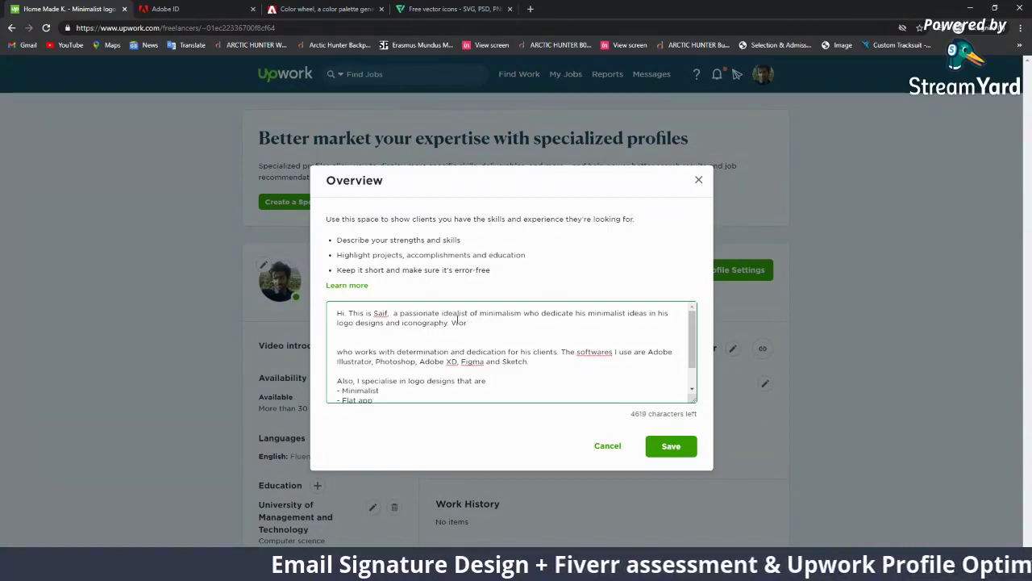
{"action": "key", "text": "BackSpace"}
{"action": "key", "text": "BackSpace"}
{"action": "key", "text": "BackSpace"}
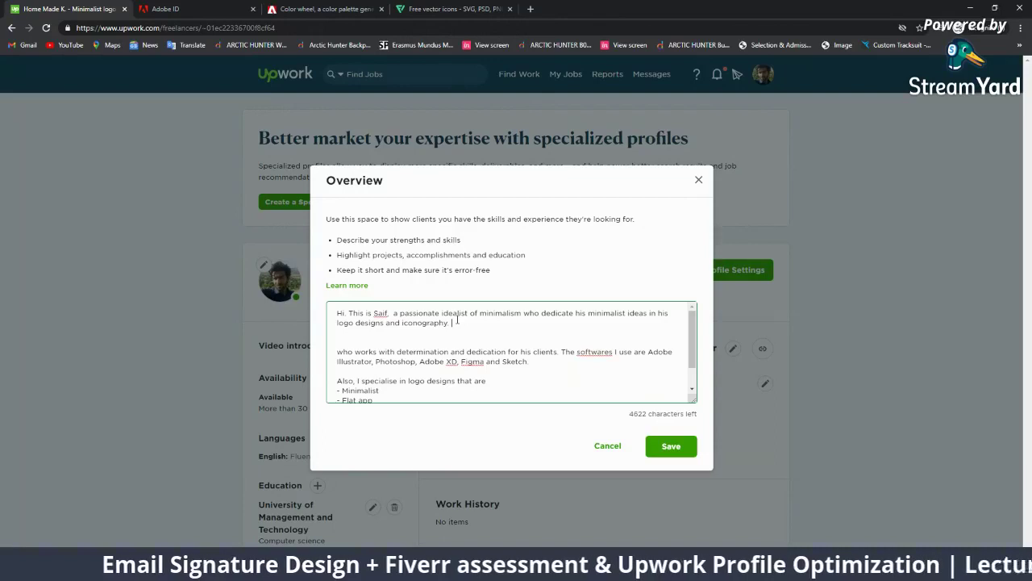
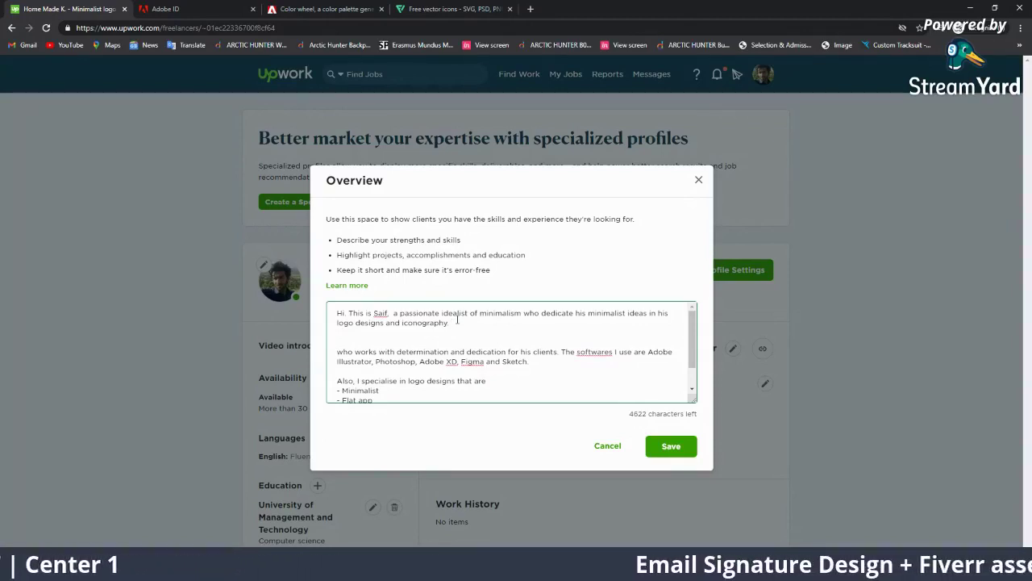
Step: After 'iconography.', draft a line saying work with multiple clients solves their problems and boosts sales, then begin erasing it
{"action": "type", "text": "Working "}
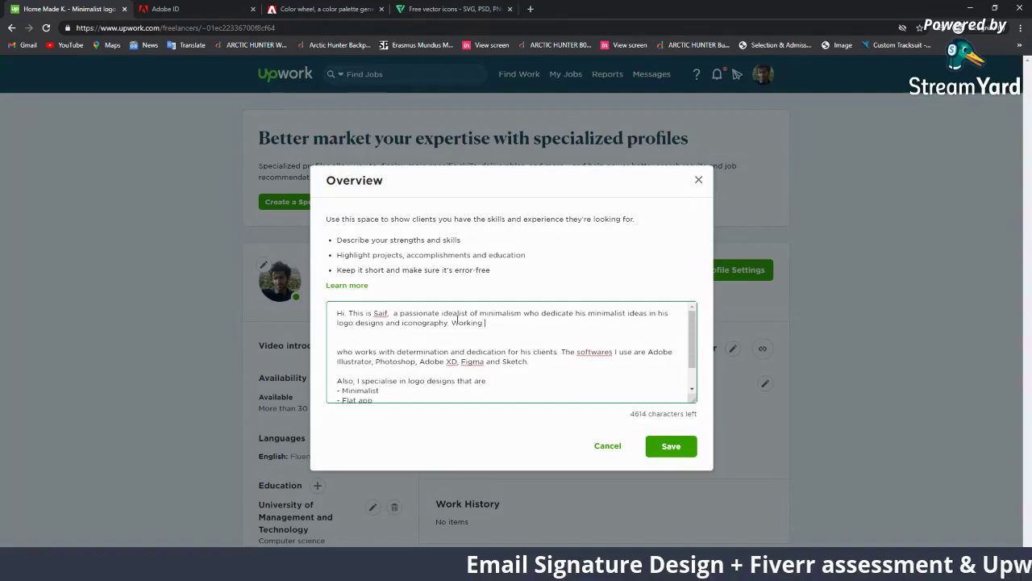
{"action": "type", "text": "with multi"}
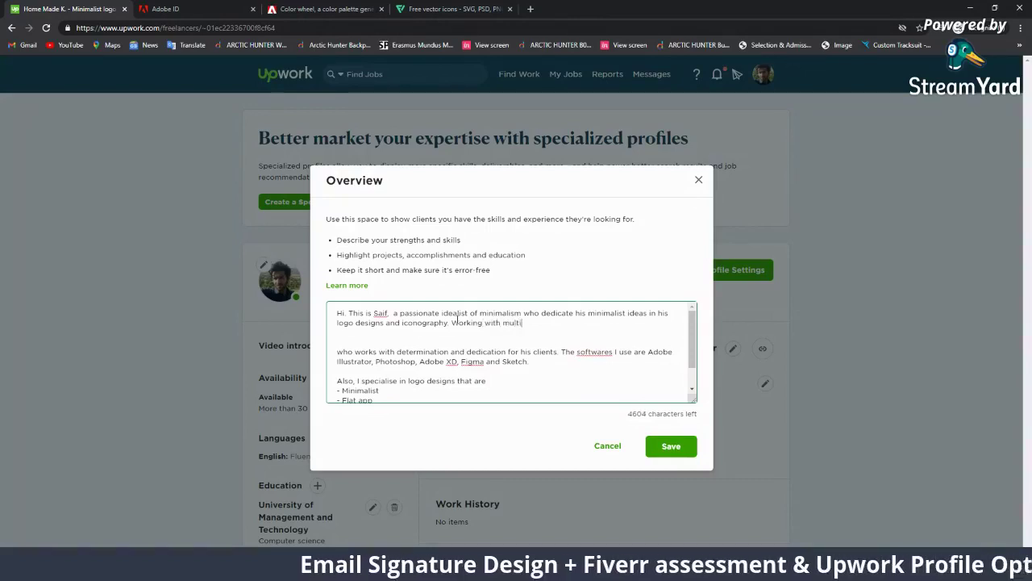
{"action": "type", "text": "ple clients."}
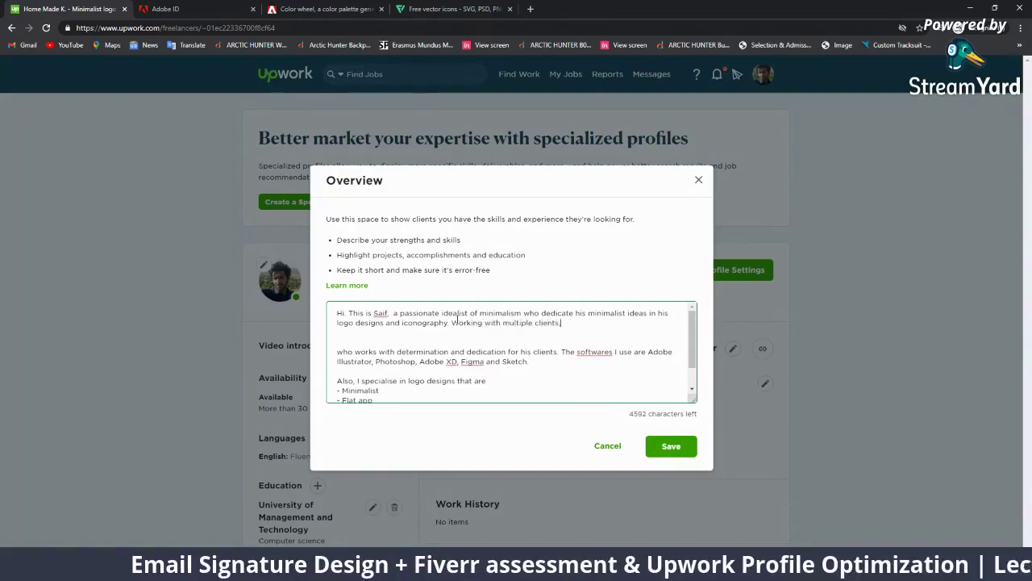
{"action": "key", "text": "BackSpace"}
{"action": "type", "text": ", "}
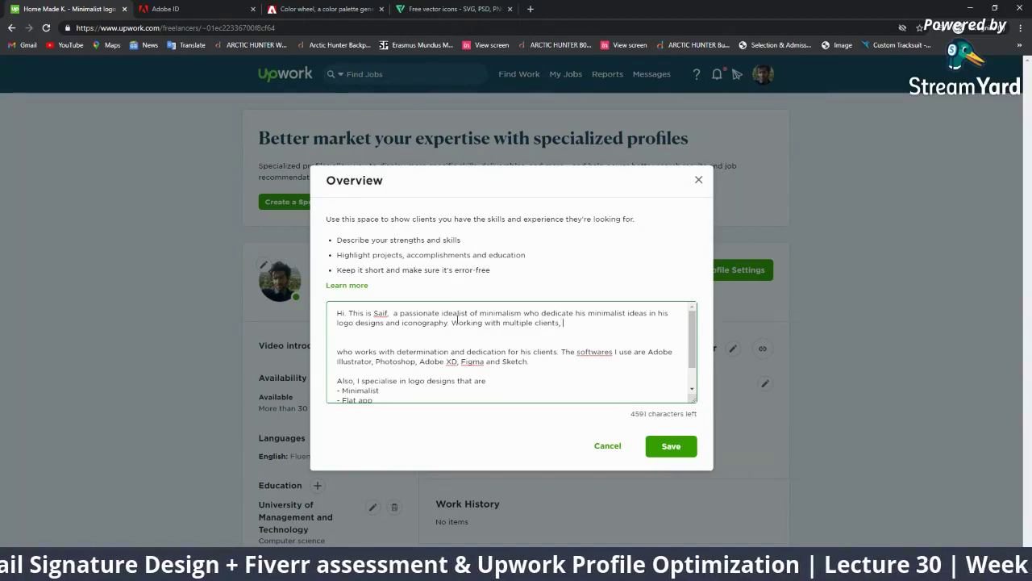
{"action": "type", "text": "th"}
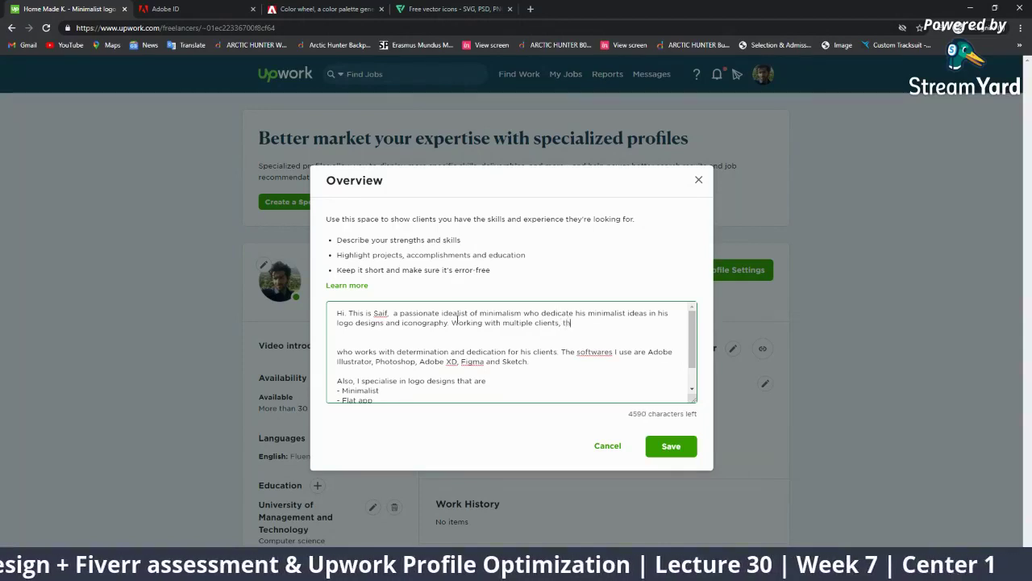
{"action": "type", "text": "e"}
{"action": "key", "text": "BackSpace"}
{"action": "key", "text": "BackSpace"}
{"action": "key", "text": "BackSpace"}
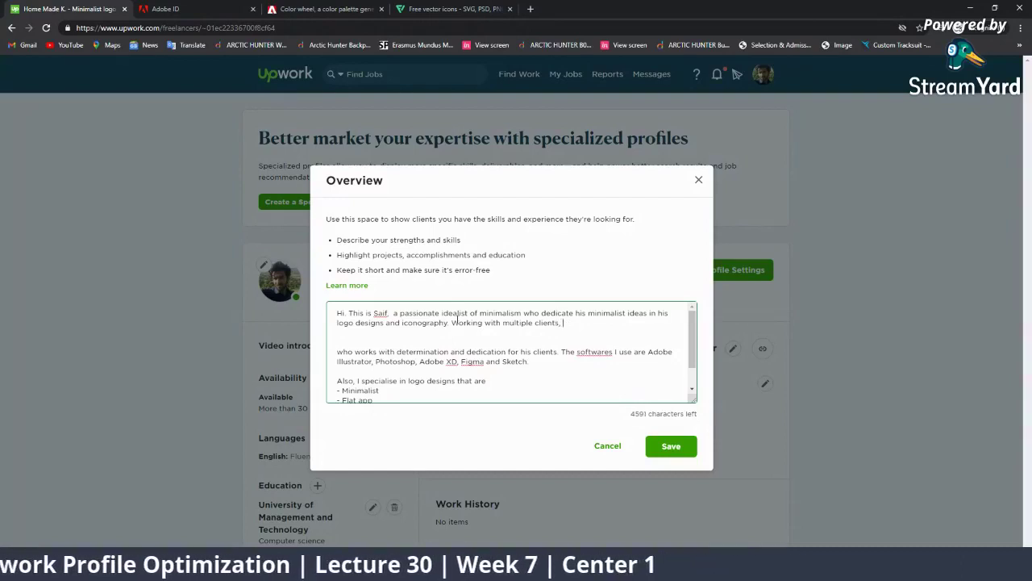
{"action": "type", "text": "my design"}
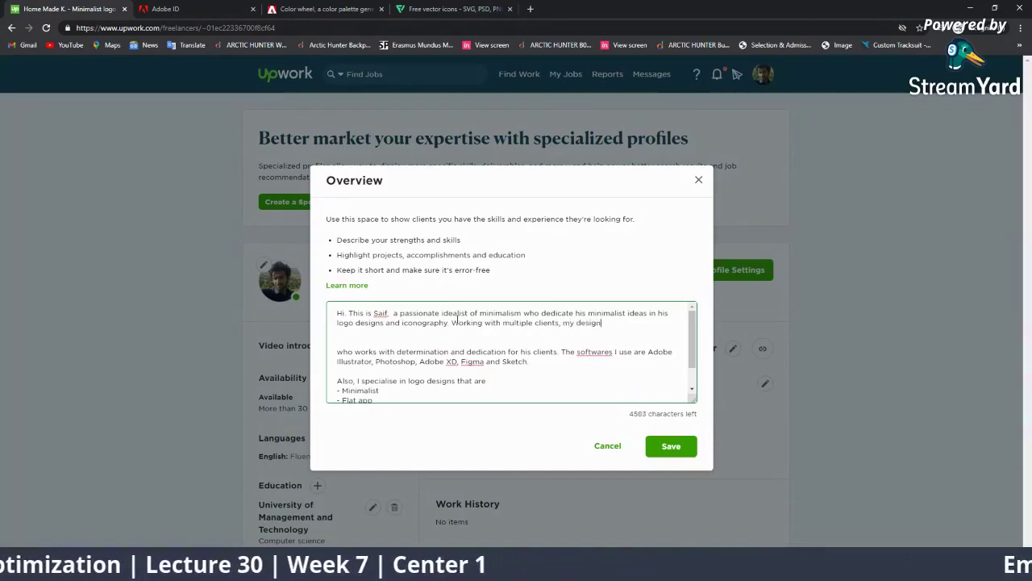
{"action": "type", "text": "s solv"}
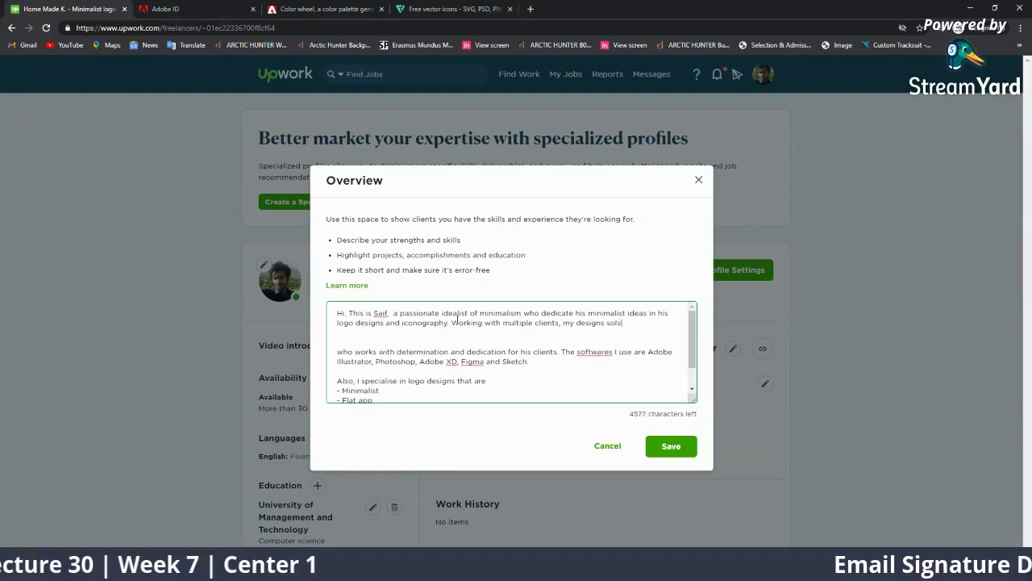
{"action": "type", "text": "es"}
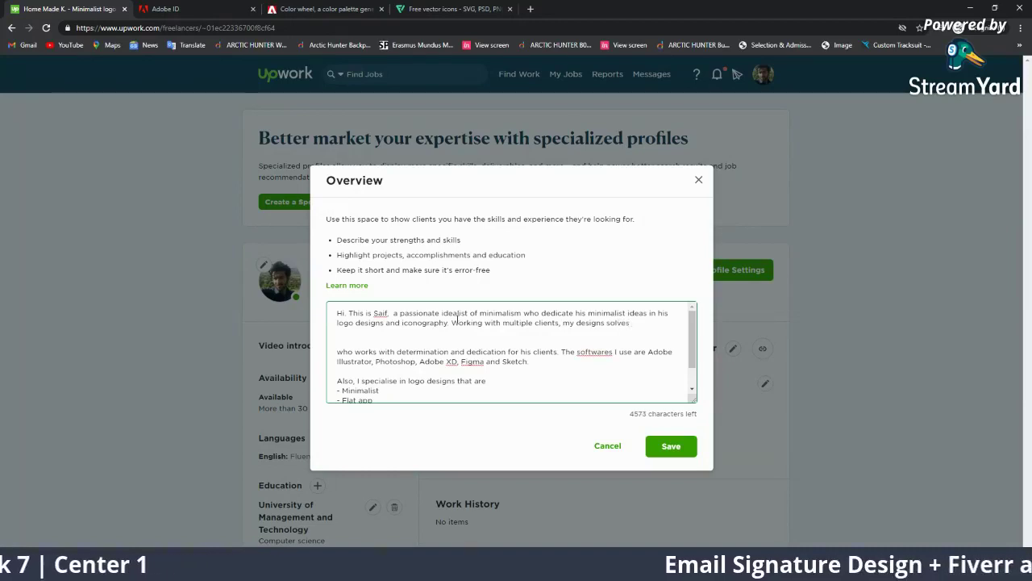
{"action": "type", "text": " their p"}
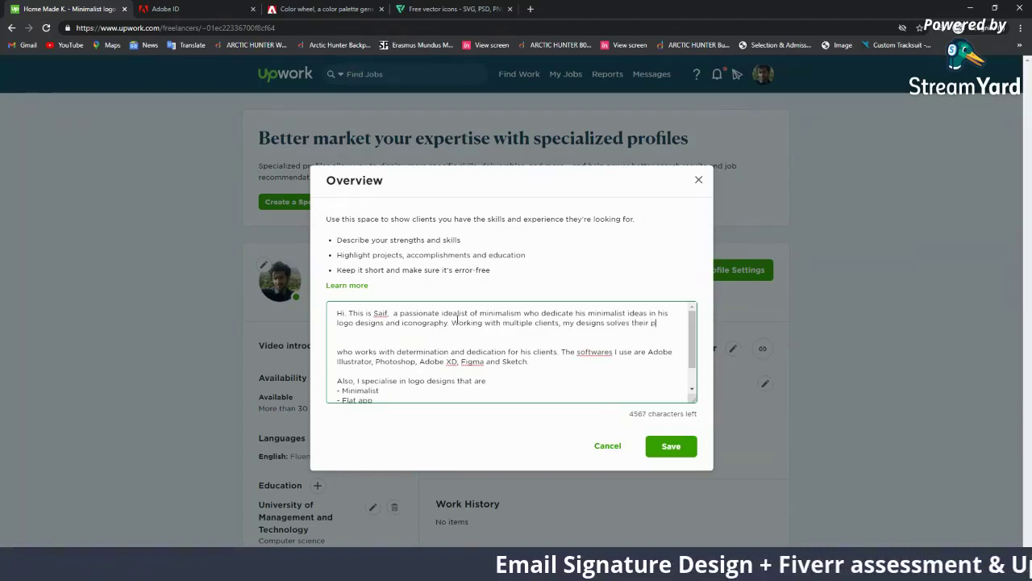
{"action": "type", "text": "rov"}
{"action": "key", "text": "BackSpace"}
{"action": "type", "text": "blems"}
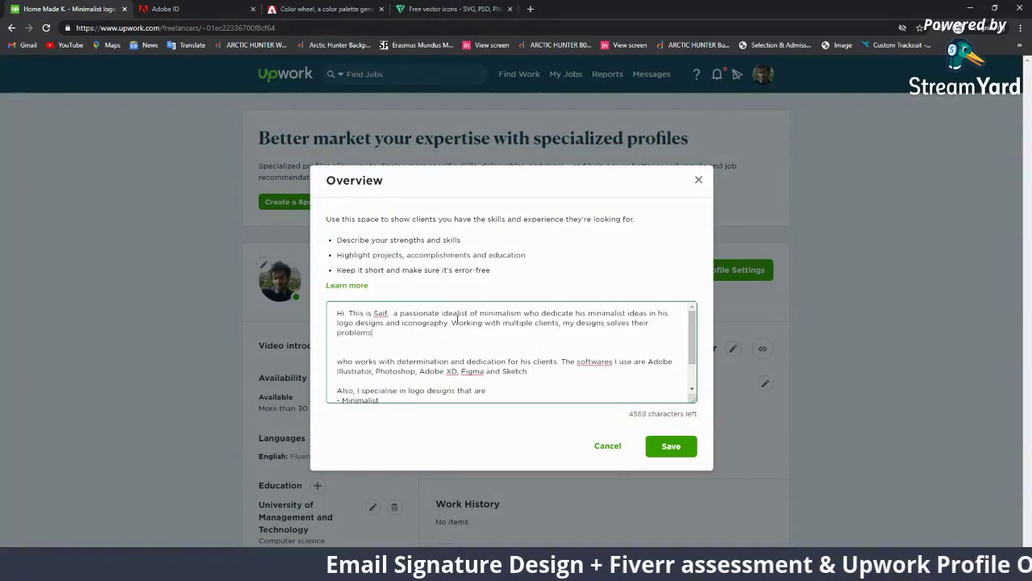
{"action": "type", "text": " andenh"}
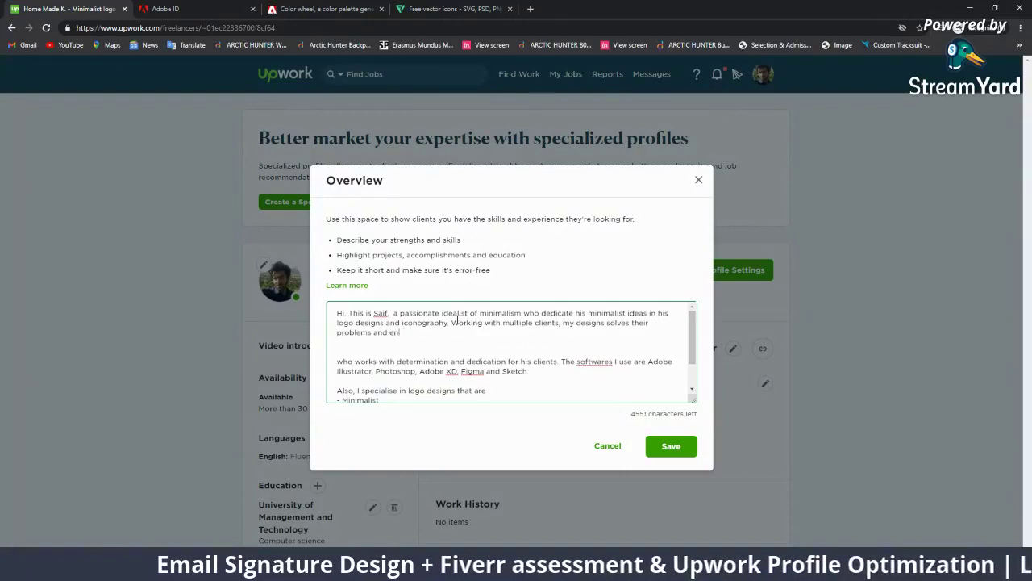
{"action": "type", "text": "ance their"}
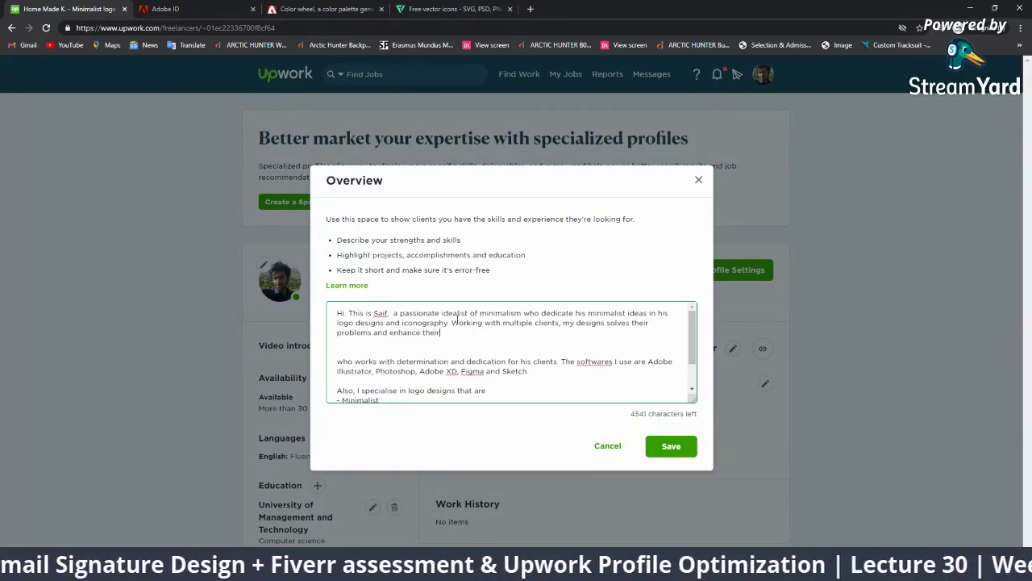
{"action": "type", "text": " b"}
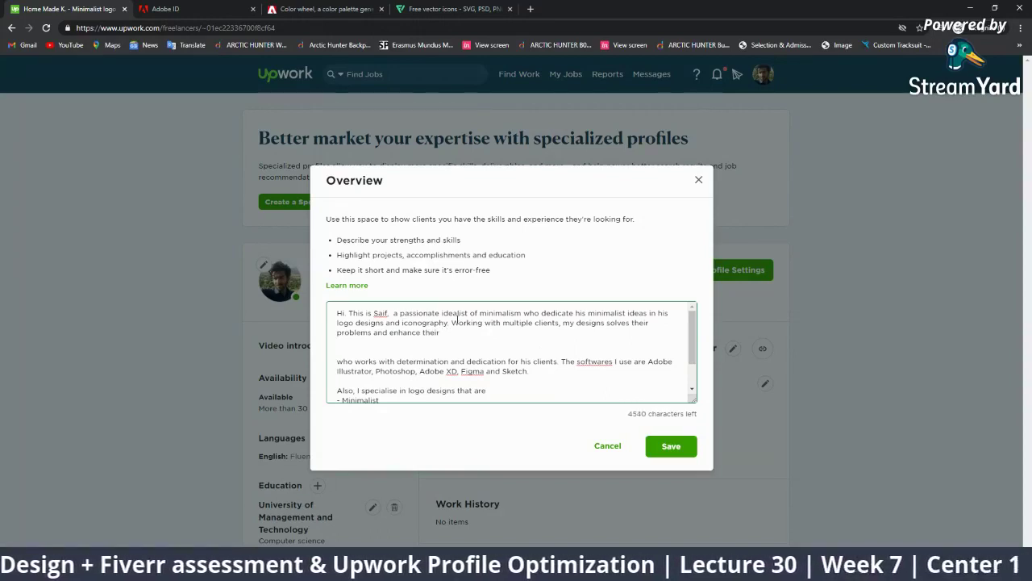
{"action": "type", "text": "usiness "}
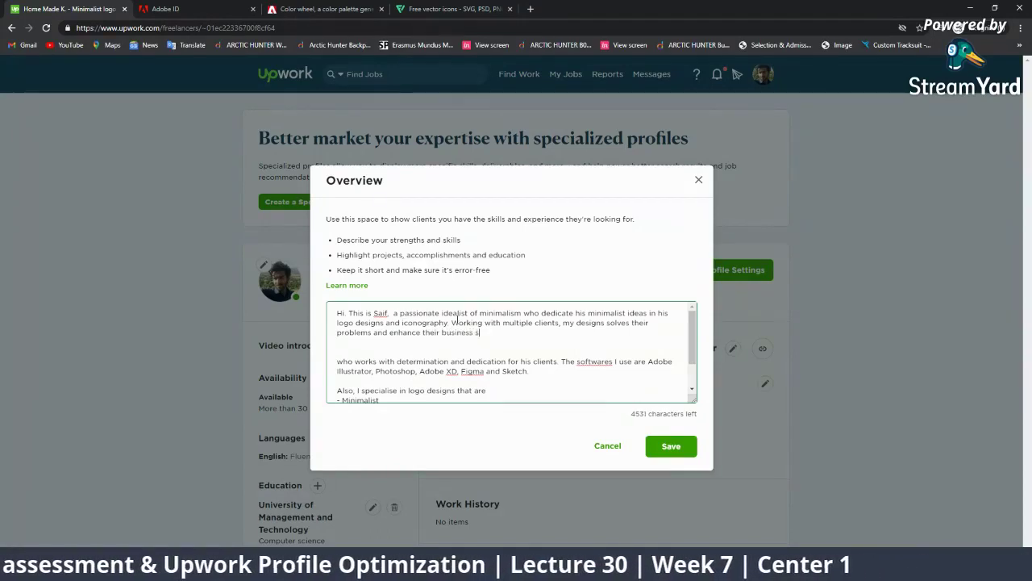
{"action": "type", "text": "sales."}
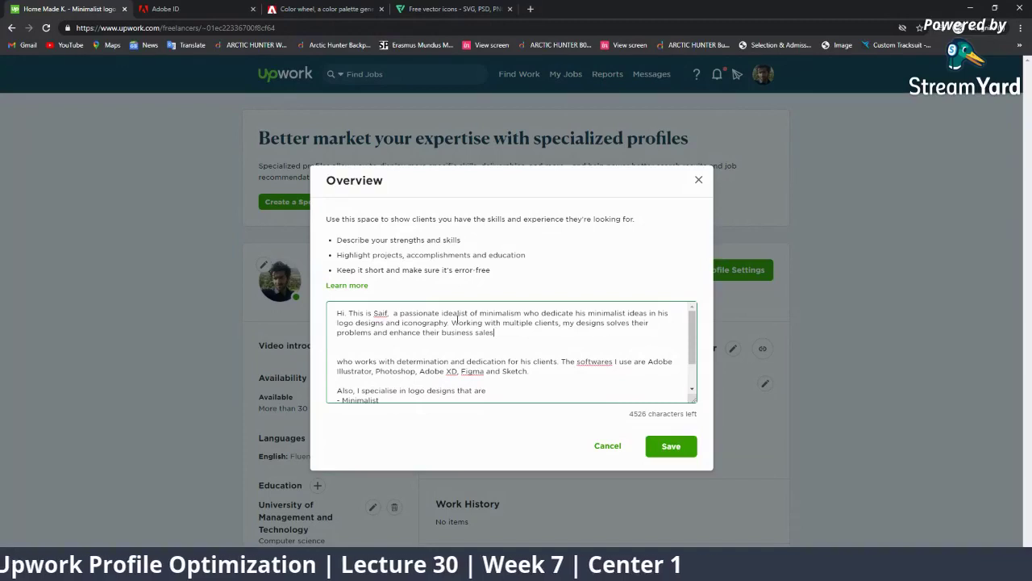
{"action": "key", "text": "BackSpace"}
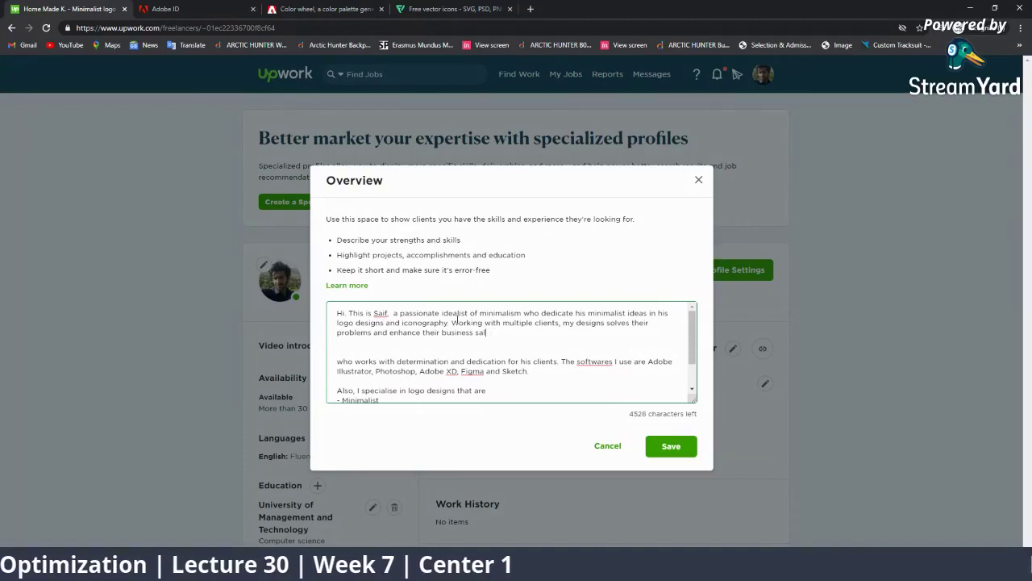
{"action": "key", "text": "BackSpace"}
{"action": "key", "text": "BackSpace"}
{"action": "key", "text": "BackSpace"}
Step: Write that the logos solved clients' low audience traffic and the iconography helped boost their traffic
{"action": "key", "text": "BackSpace"}
{"action": "key", "text": "BackSpace"}
{"action": "key", "text": "BackSpace"}
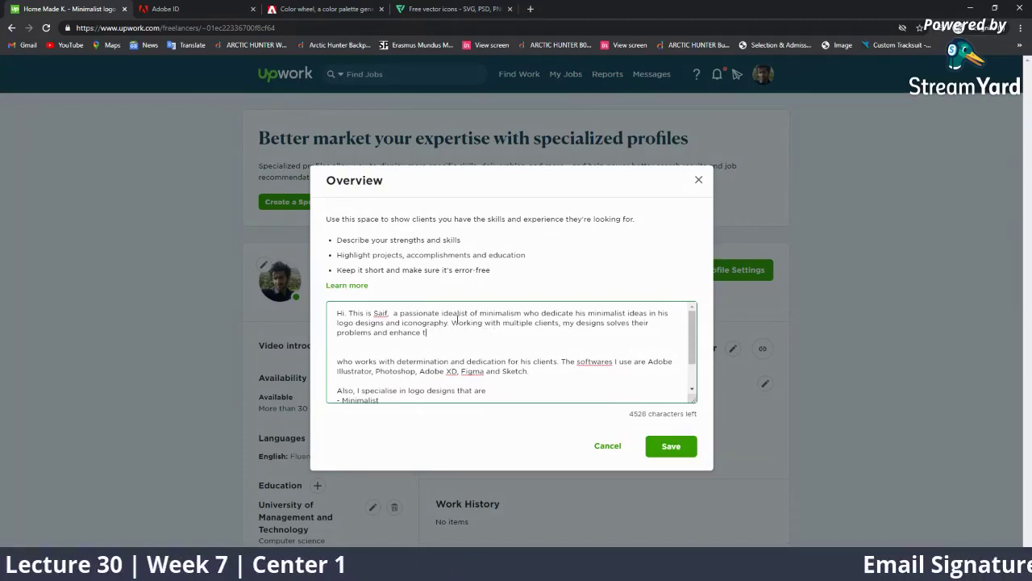
{"action": "key", "text": "BackSpace"}
{"action": "key", "text": "BackSpace"}
{"action": "key", "text": "BackSpace"}
{"action": "key", "text": "BackSpace"}
{"action": "key", "text": "BackSpace"}
{"action": "key", "text": "BackSpace"}
{"action": "key", "text": "BackSpace"}
{"action": "key", "text": "BackSpace"}
{"action": "key", "text": "BackSpace"}
{"action": "key", "text": "BackSpace"}
{"action": "key", "text": "BackSpace"}
{"action": "key", "text": "BackSpace"}
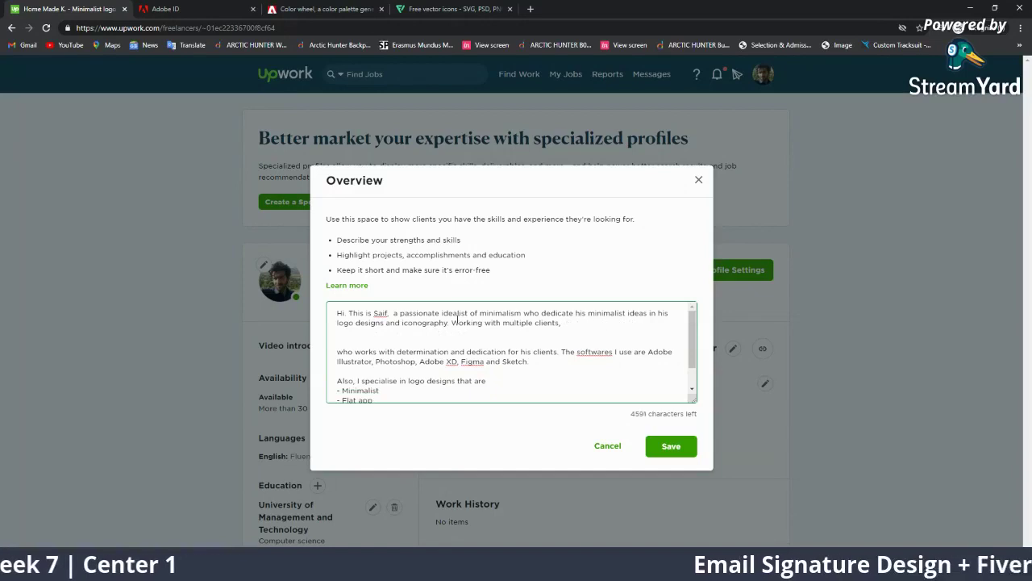
{"action": "type", "text": " the l"}
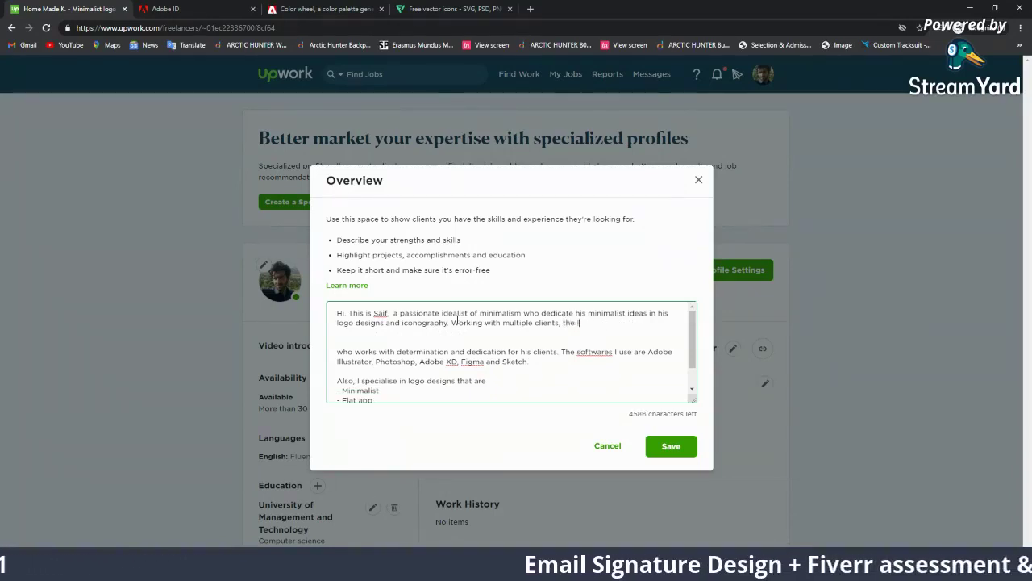
{"action": "type", "text": "ogos"}
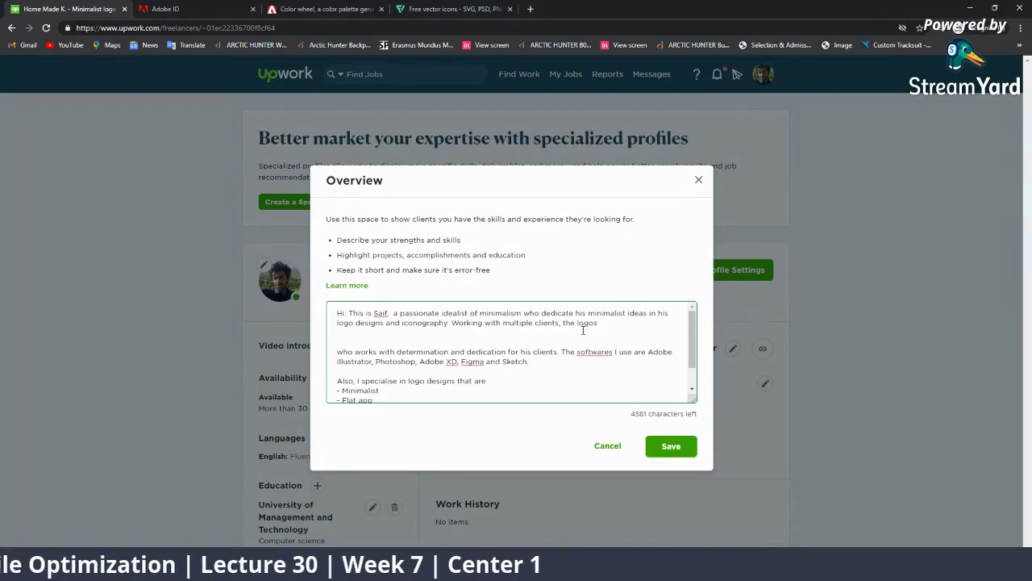
{"action": "type", "text": " prov"}
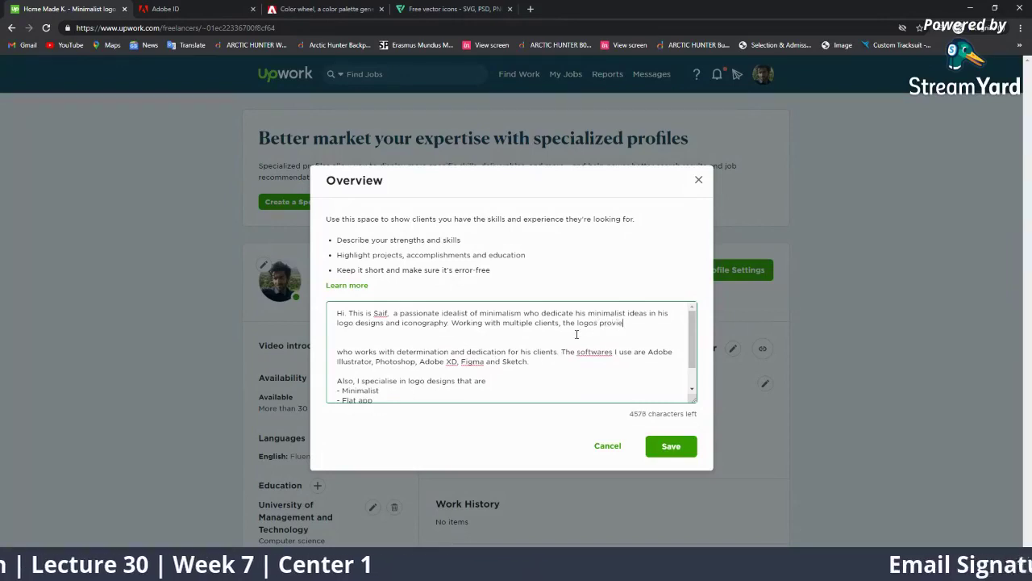
{"action": "type", "text": "ide"}
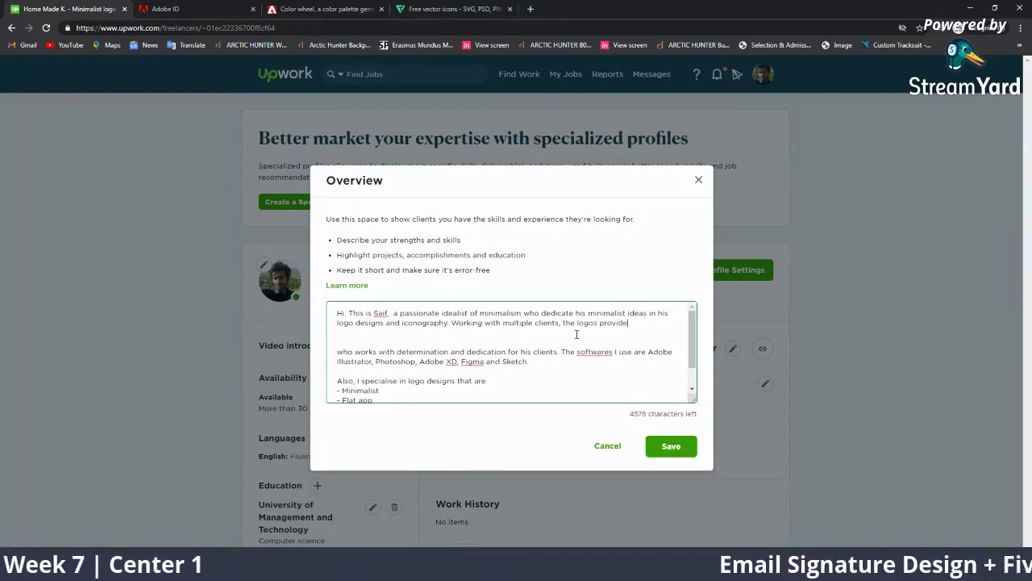
{"action": "type", "text": "d to he"}
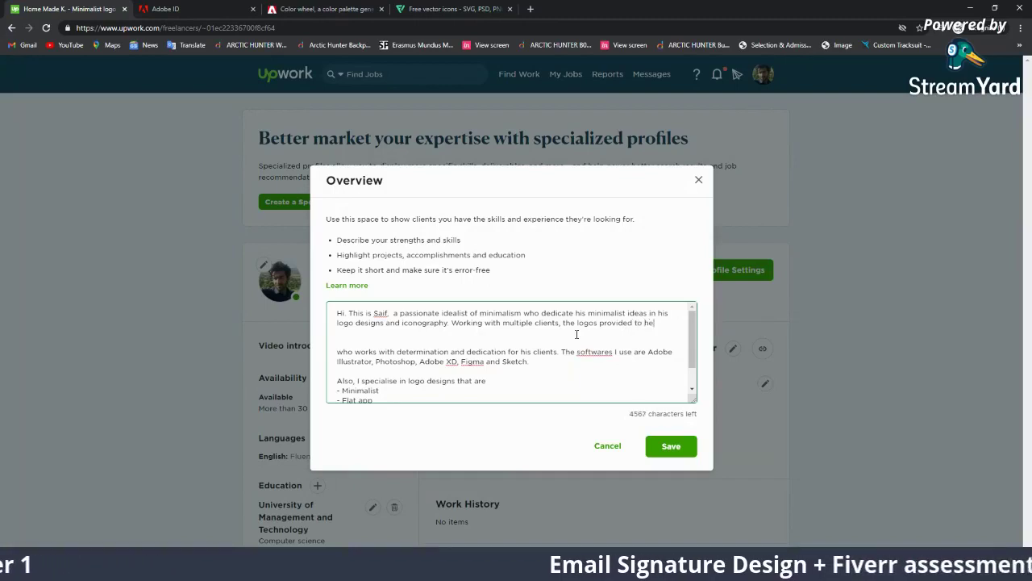
{"action": "key", "text": "BackSpace"}
{"action": "key", "text": "BackSpace"}
{"action": "type", "text": "them so"}
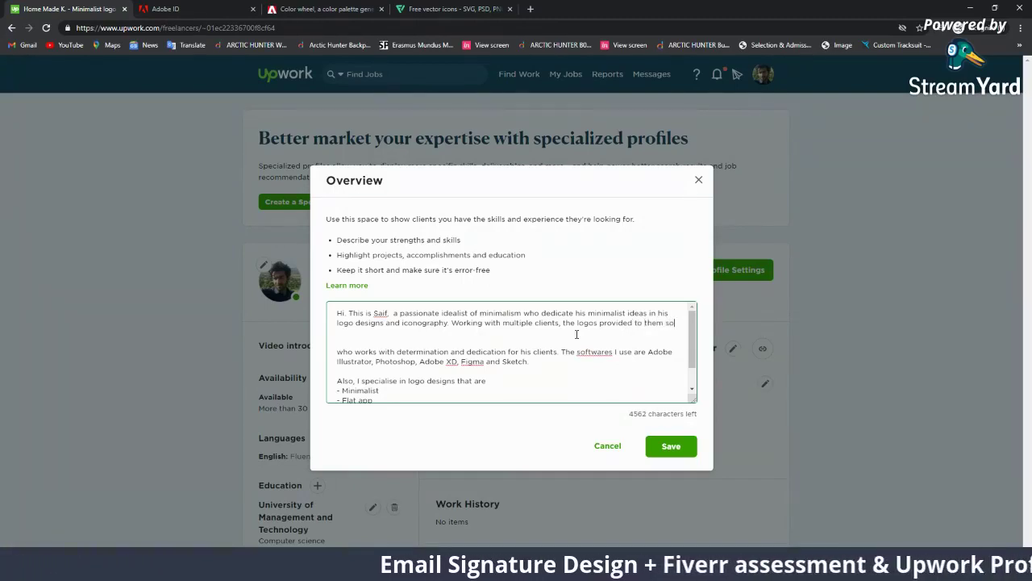
{"action": "type", "text": "lved their maj"}
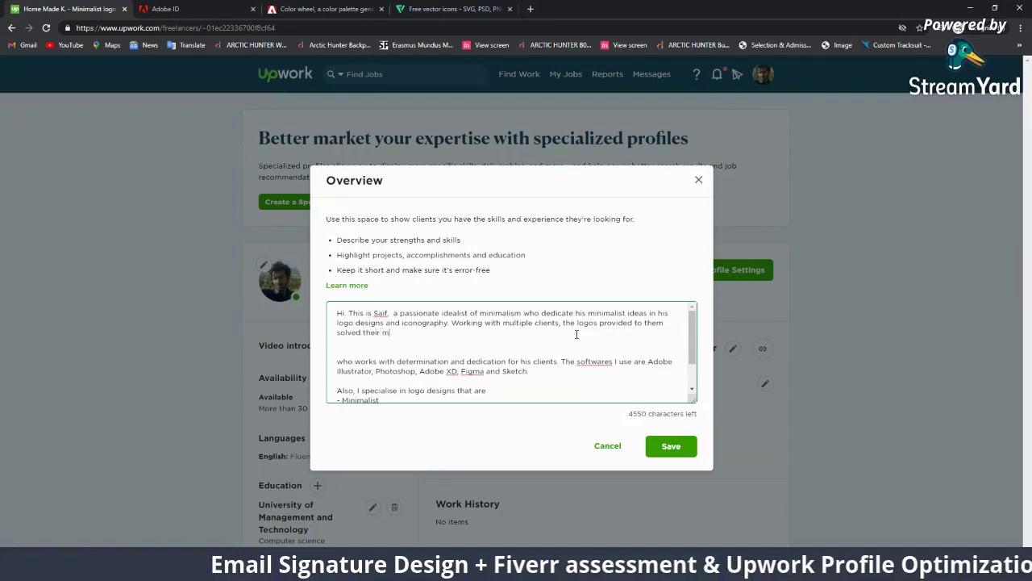
{"action": "type", "text": "or pro"}
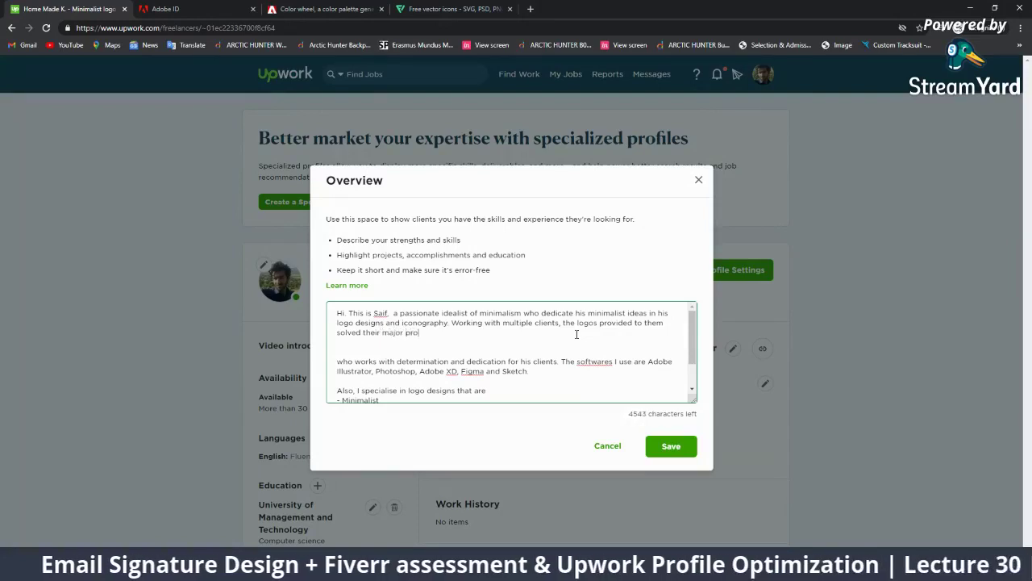
{"action": "type", "text": "be"}
{"action": "key", "text": "BackSpace"}
{"action": "type", "text": "l"}
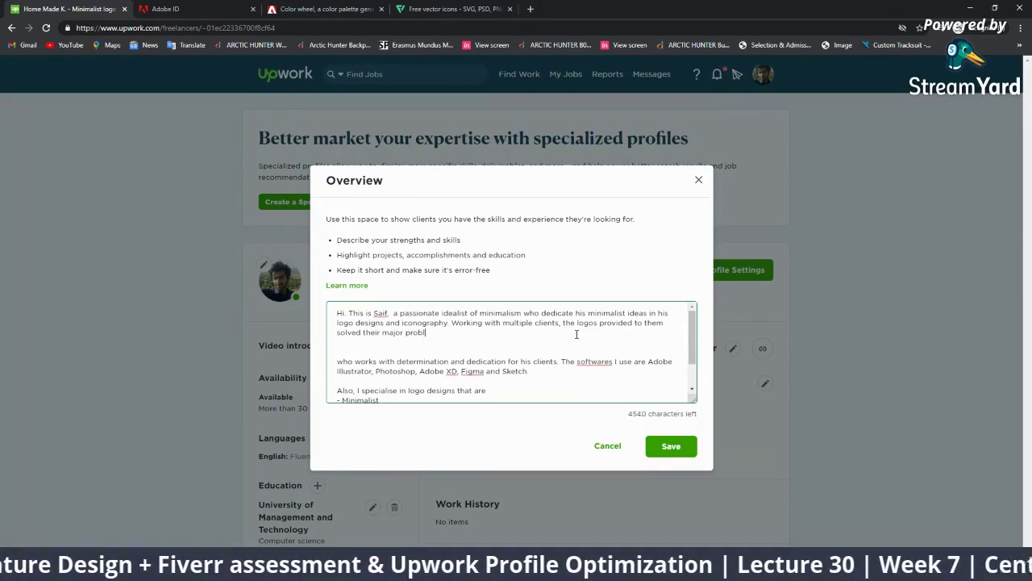
{"action": "type", "text": "em of "}
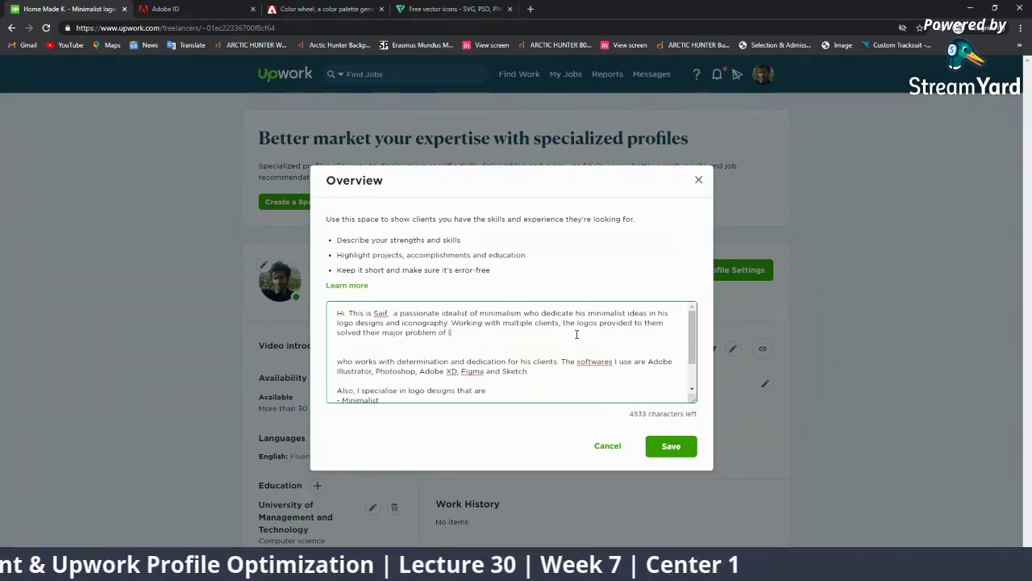
{"action": "type", "text": "low tra"}
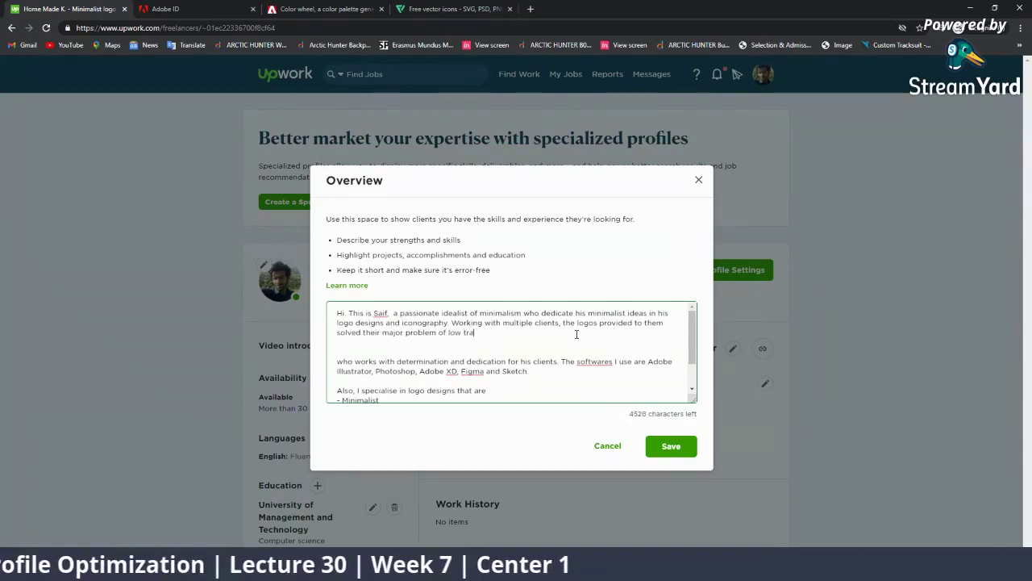
{"action": "key", "text": "BackSpace"}
{"action": "key", "text": "BackSpace"}
{"action": "key", "text": "BackSpace"}
{"action": "type", "text": "audien"}
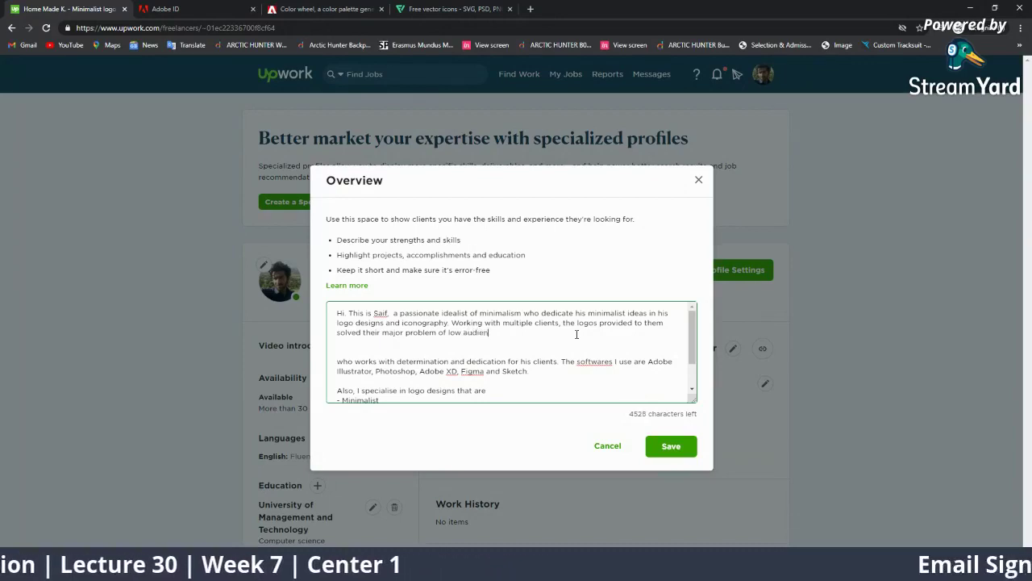
{"action": "type", "text": "ce traffi"}
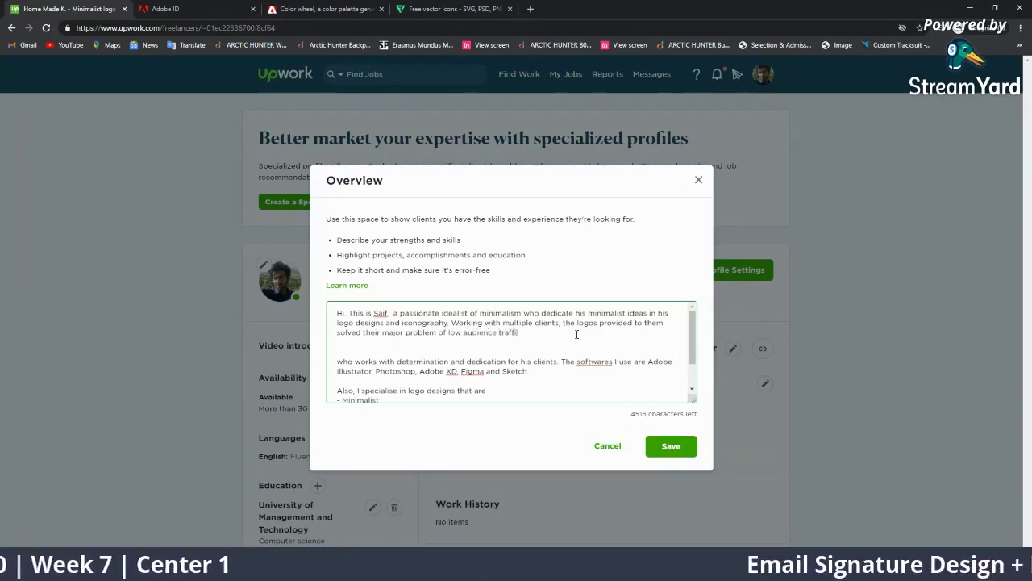
{"action": "type", "text": "c"}
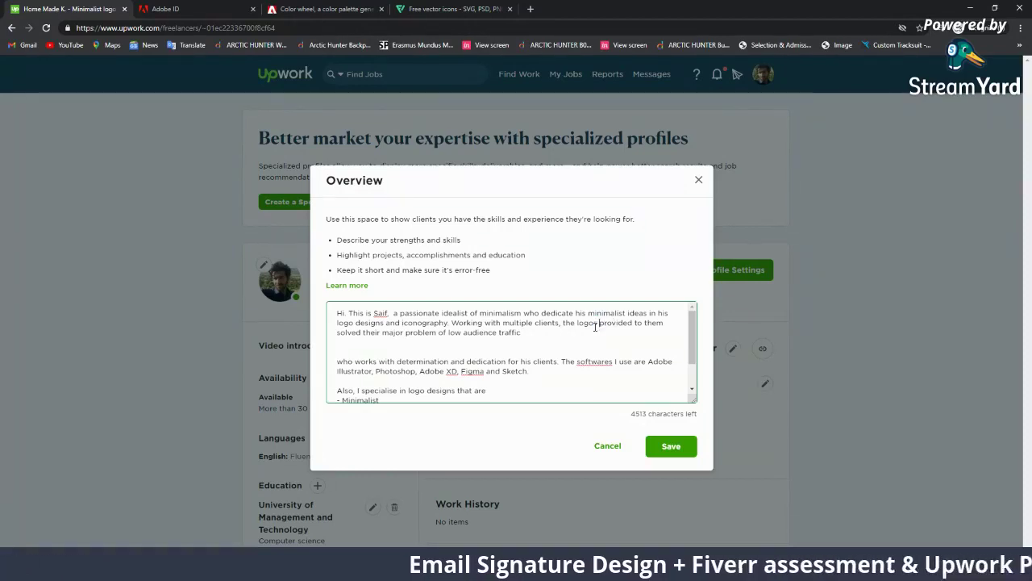
{"action": "type", "text": "an"}
{"action": "key", "text": "BackSpace"}
{"action": "key", "text": "BackSpace"}
{"action": "key", "text": "BackSpace"}
{"action": "type", "text": "solved their major problem of low audience traffic."}
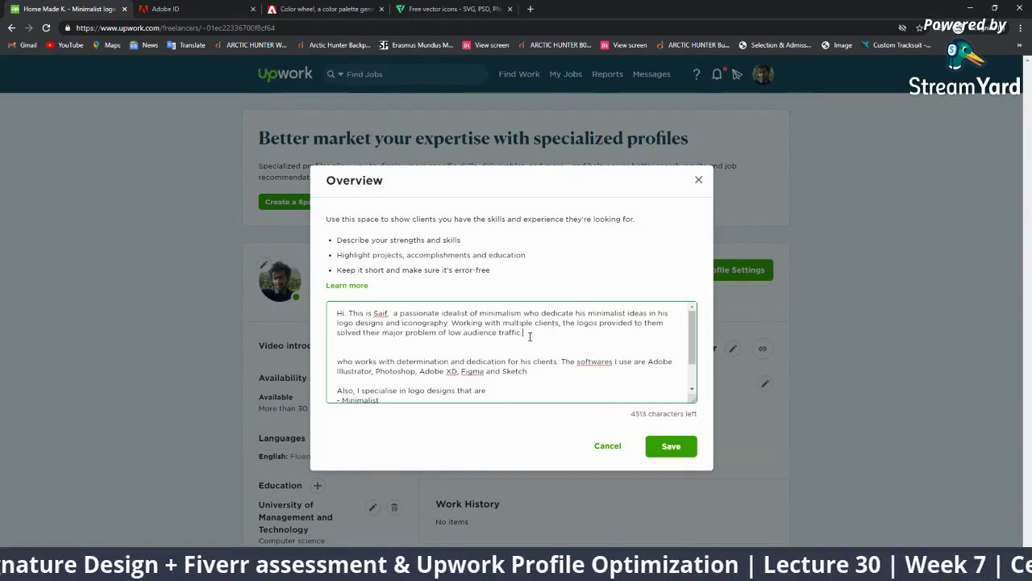
{"action": "type", "text": " T"}
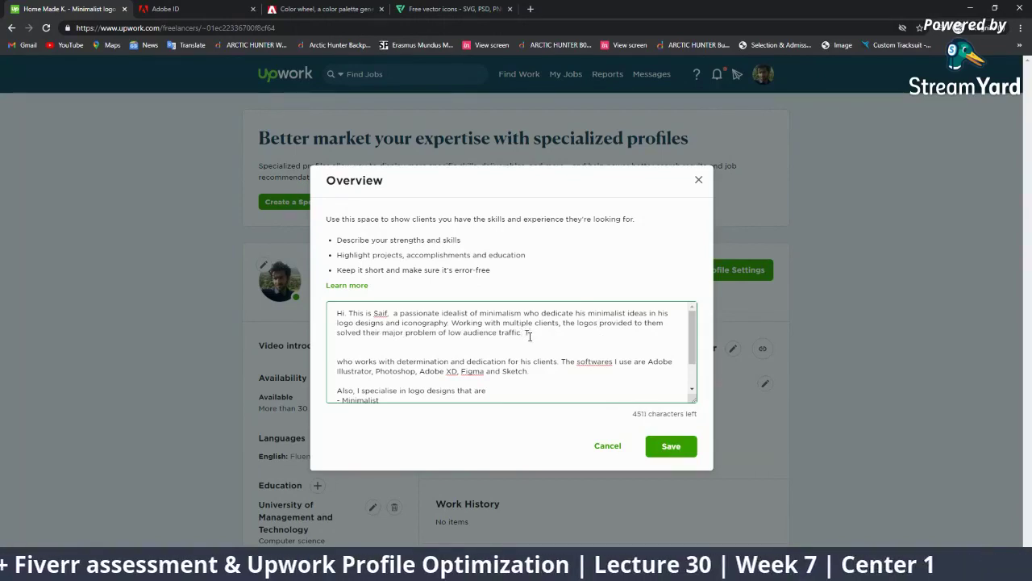
{"action": "type", "text": "he ico"}
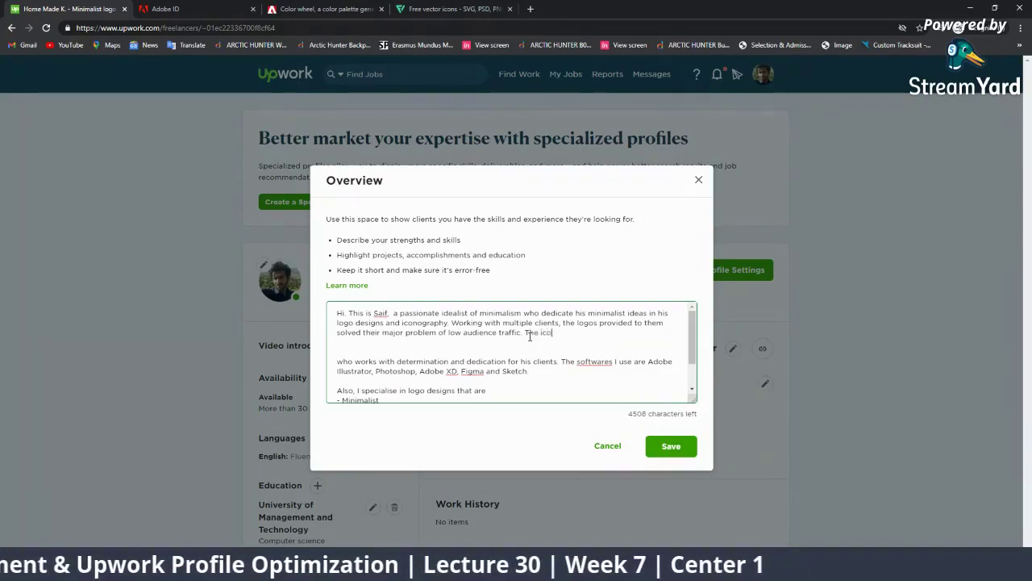
{"action": "type", "text": "nography "}
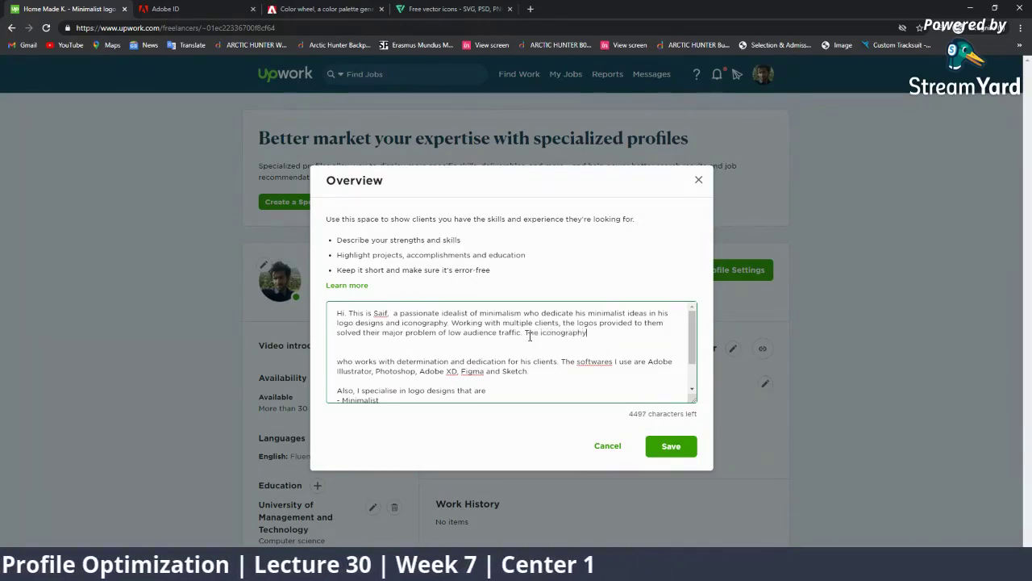
{"action": "type", "text": "helped"}
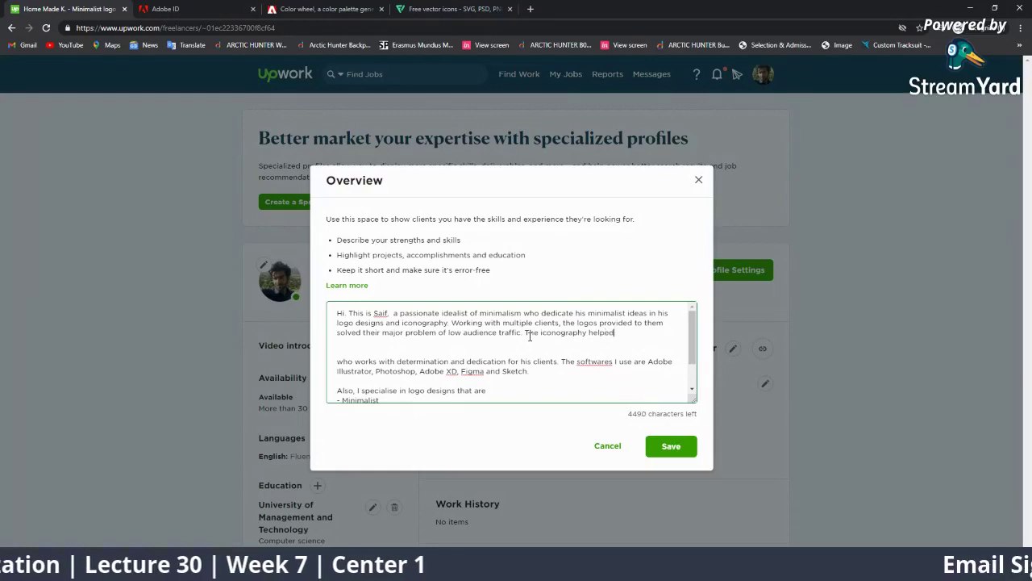
{"action": "type", "text": " them"}
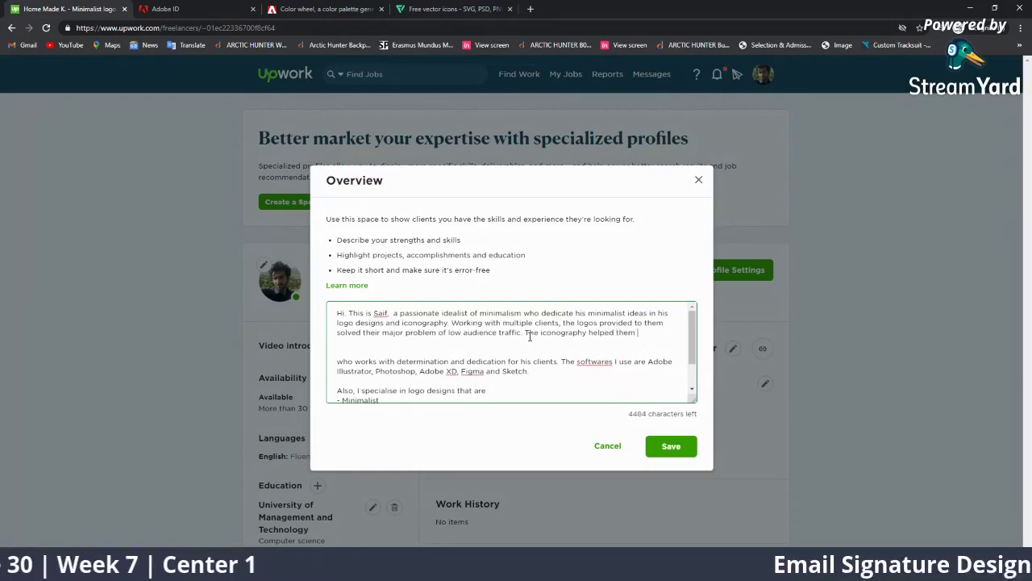
{"action": "type", "text": " boost "}
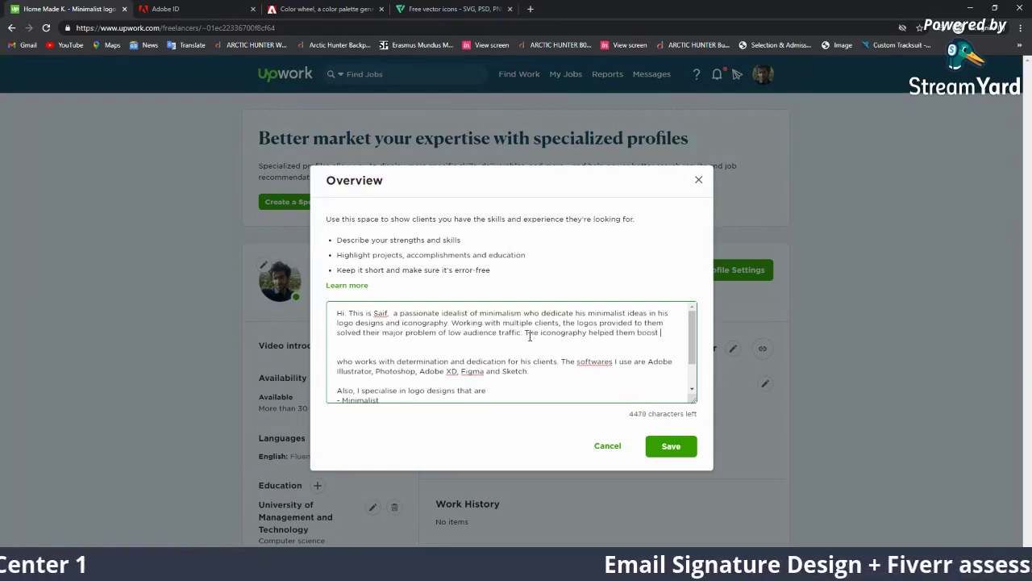
{"action": "type", "text": "their websit"}
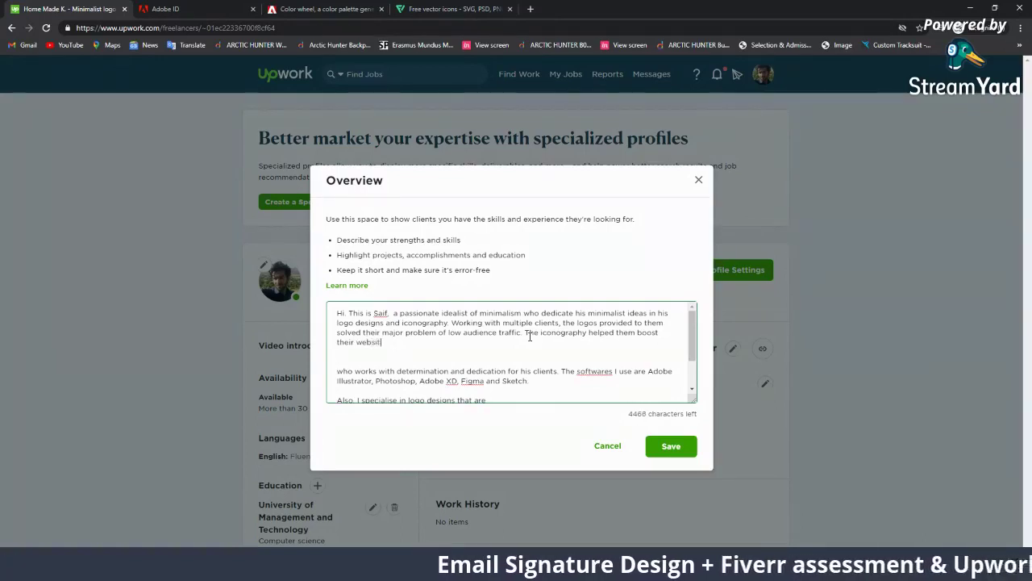
{"action": "type", "text": "e tra"}
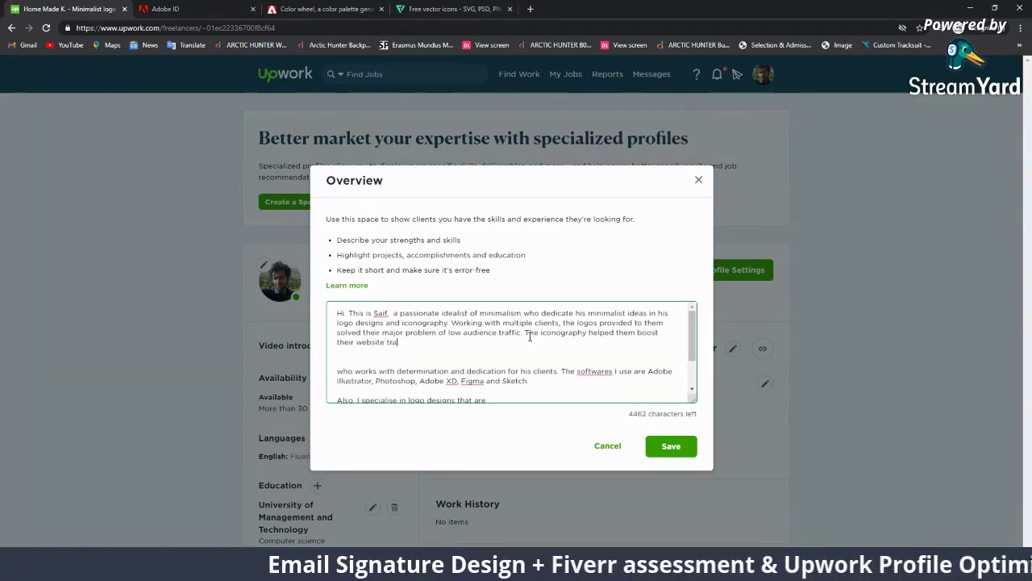
{"action": "type", "text": "ffics an"}
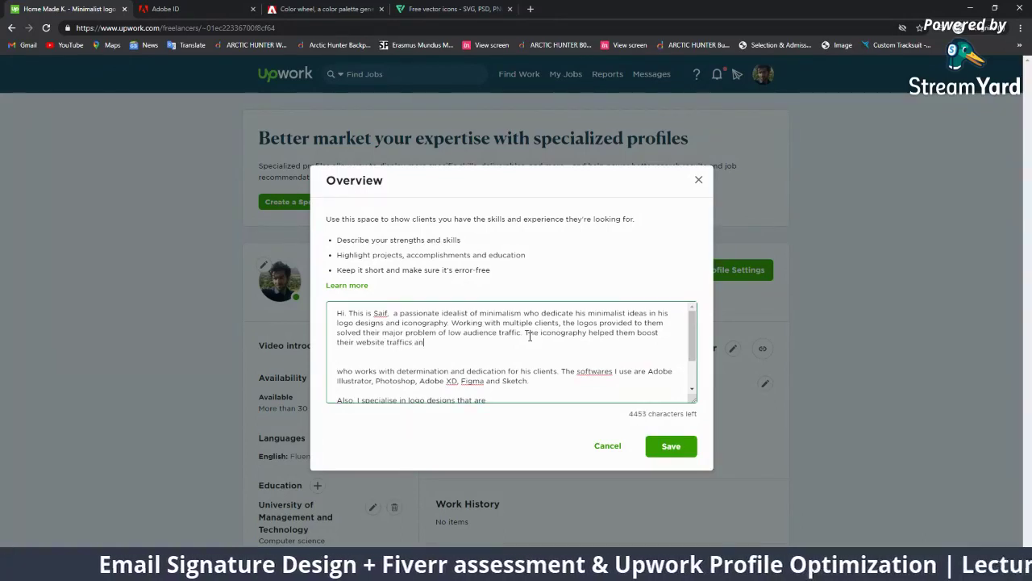
{"action": "type", "text": "d social"}
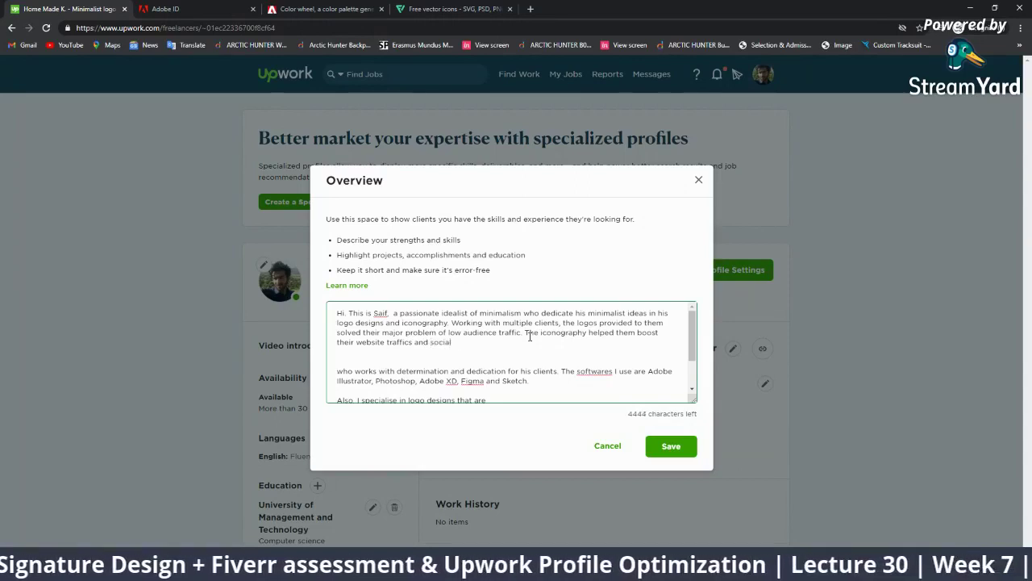
{"action": "type", "text": " media presen"}
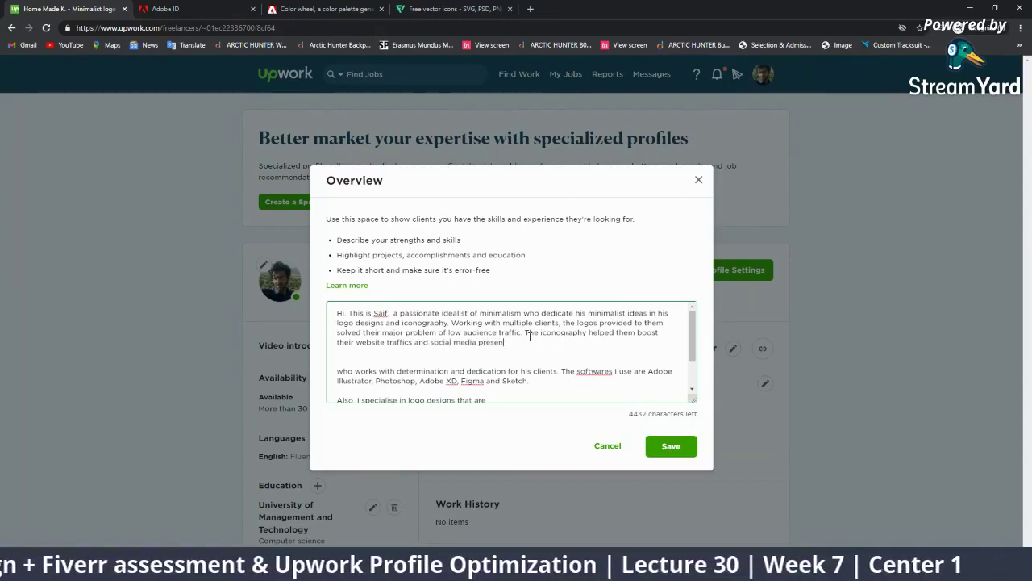
{"action": "type", "text": "ce   who"}
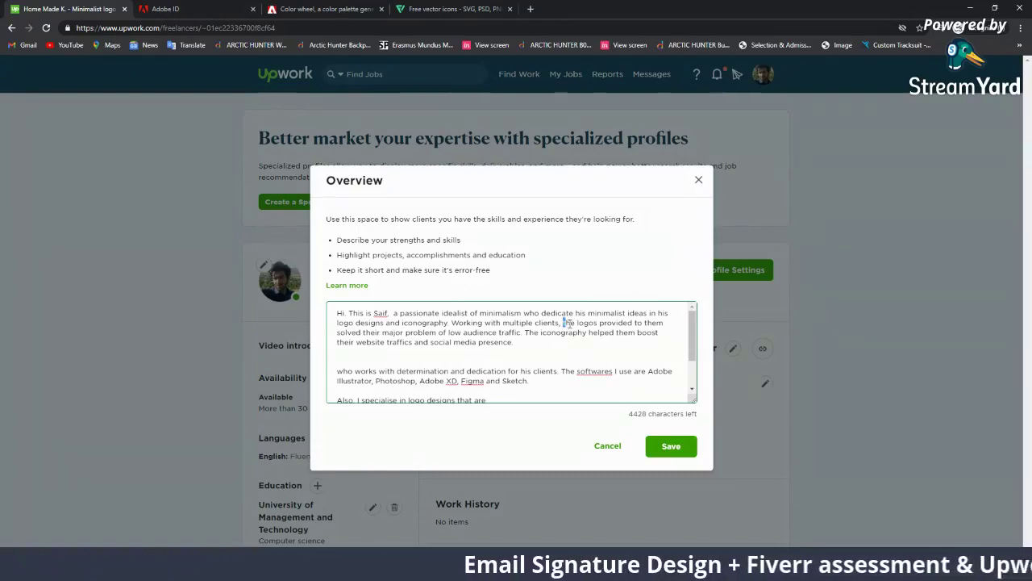
Step: Highlight the newly written logo sentences to review them
{"action": "left_click_drag", "start_coordinate": [563, 322], "coordinate": [664, 322]}
{"action": "left_click_drag", "start_coordinate": [337, 332], "coordinate": [487, 343]}
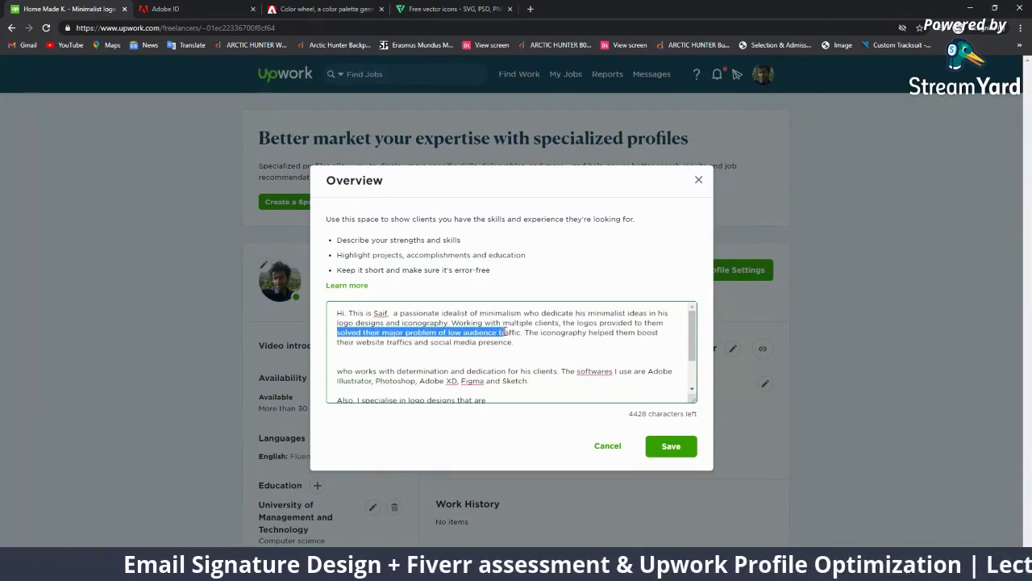
{"action": "left_click", "coordinate": [471, 339]}
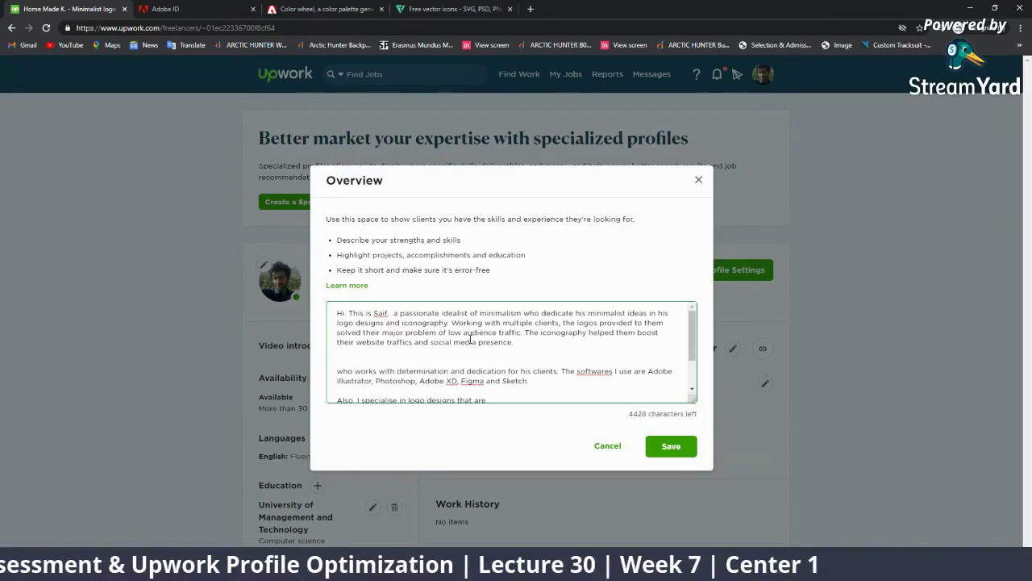
Step: Delete the clients and 'who works with determination' software wording from the second paragraph
{"action": "left_click_drag", "start_coordinate": [529, 381], "coordinate": [335, 371]}
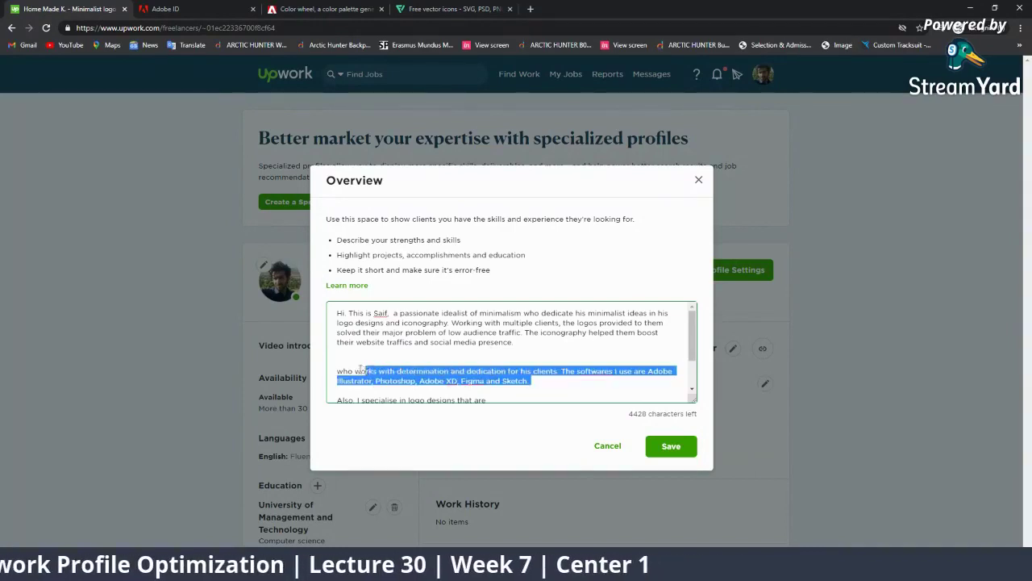
{"action": "left_click", "coordinate": [548, 368]}
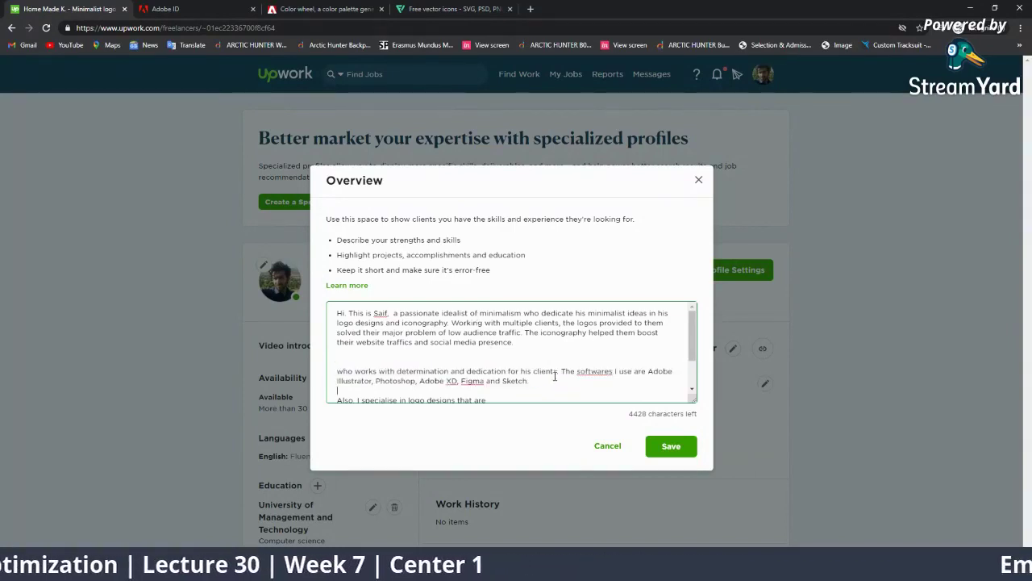
{"action": "left_click_drag", "start_coordinate": [560, 371], "coordinate": [464, 371]}
{"action": "left_click", "coordinate": [559, 371]}
{"action": "key", "text": "Delete"}
{"action": "key", "text": "Delete"}
{"action": "key", "text": "Delete"}
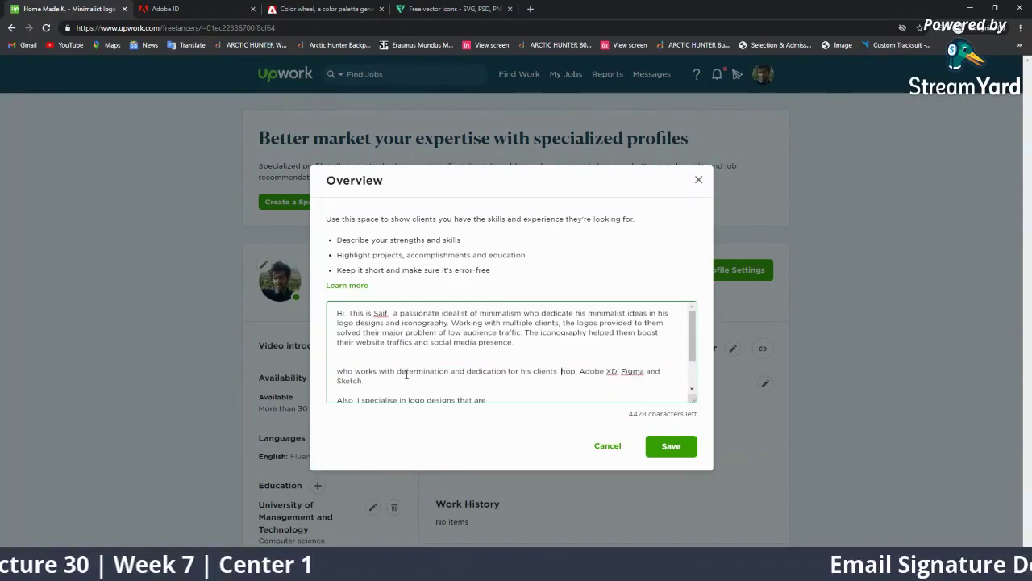
{"action": "key", "text": "Delete"}
{"action": "key", "text": "Delete"}
{"action": "key", "text": "Delete"}
{"action": "key", "text": "Delete"}
{"action": "key", "text": "Delete"}
{"action": "key", "text": "Delete"}
{"action": "key", "text": "BackSpace"}
{"action": "key", "text": "BackSpace"}
{"action": "key", "text": "BackSpace"}
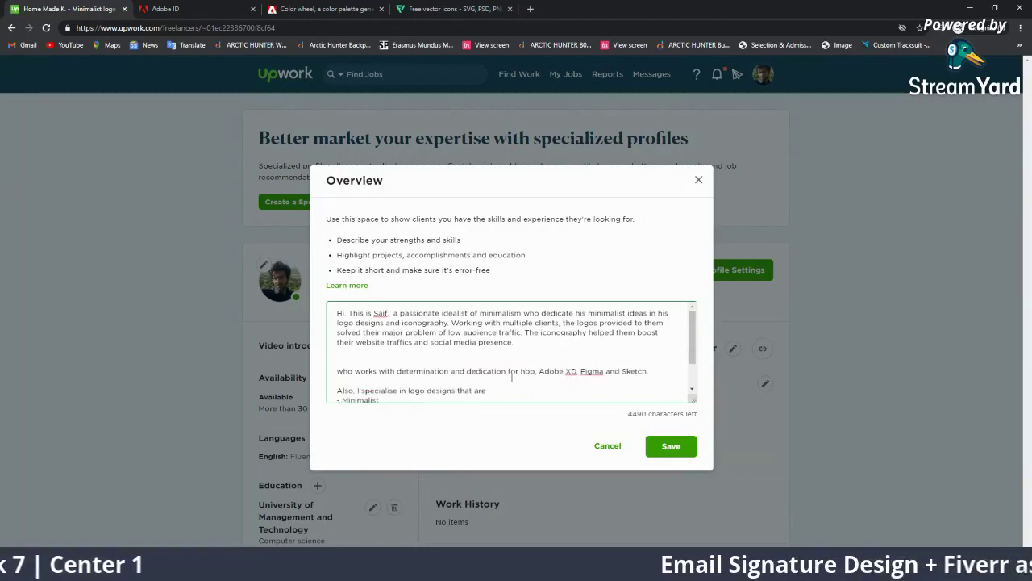
{"action": "key", "text": "ctrl+a"}
Step: Replace the second paragraph with 'The softwares that I use are Adobe Illustrator, Adobe Photoshop, Canva,'
{"action": "left_click_drag", "start_coordinate": [650, 371], "coordinate": [335, 371]}
{"action": "type", "text": "The sor"}
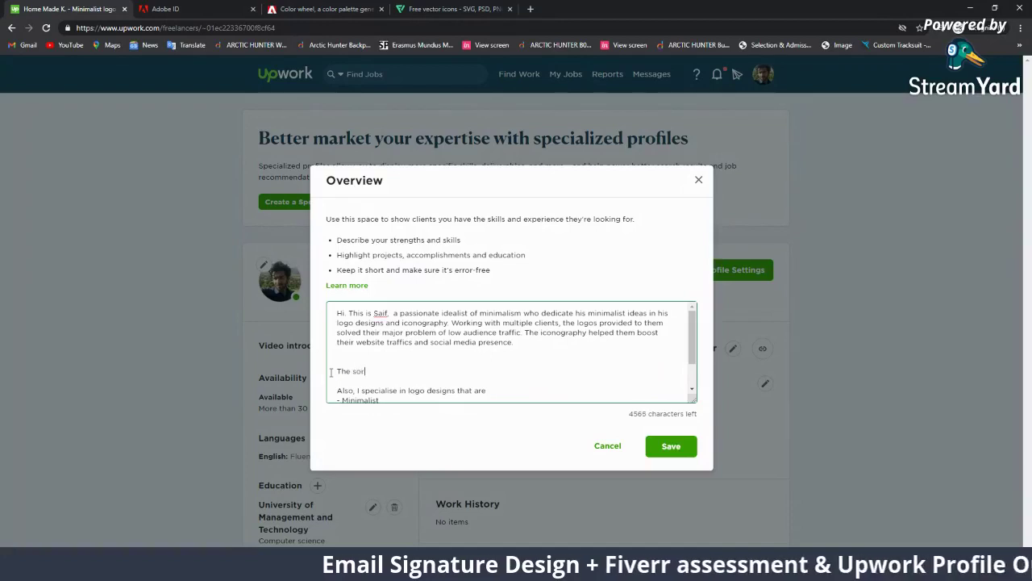
{"action": "key", "text": "BackSpace"}
{"action": "type", "text": "ftwa"}
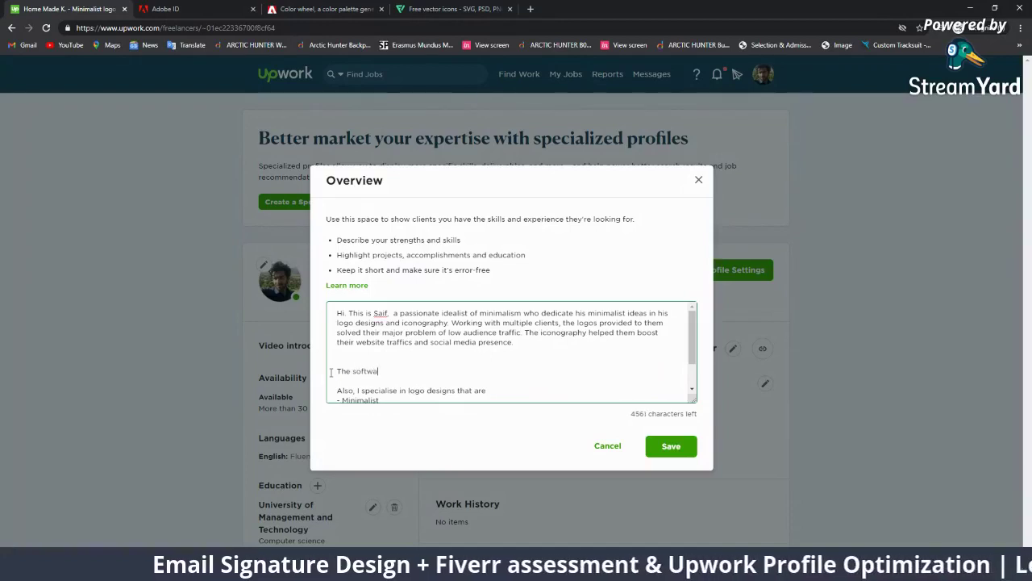
{"action": "type", "text": "rs"}
{"action": "type", "text": "s u"}
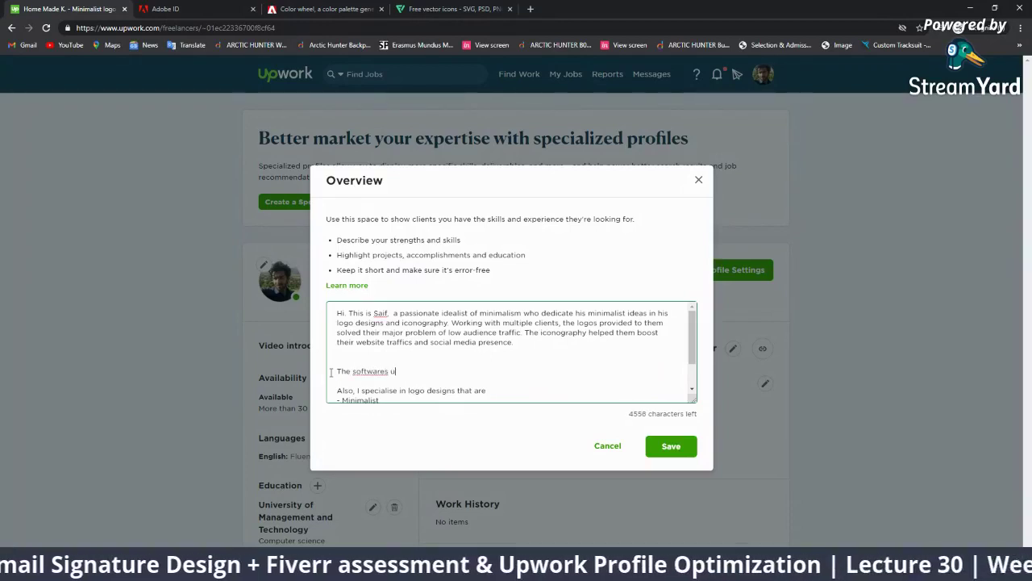
{"action": "key", "text": "BackSpace"}
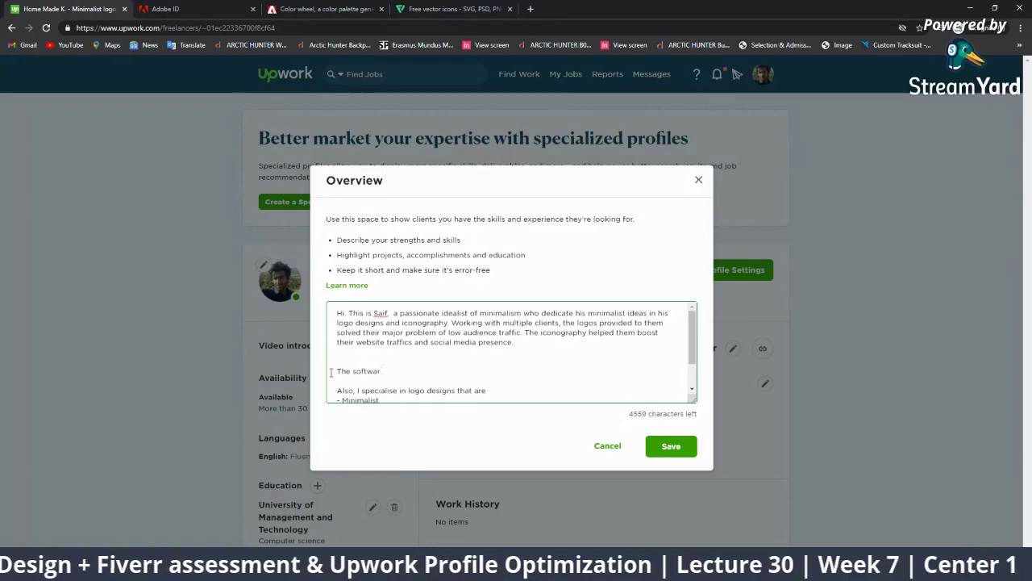
{"action": "type", "text": "us"}
{"action": "key", "text": "BackSpace"}
{"action": "type", "text": "t"}
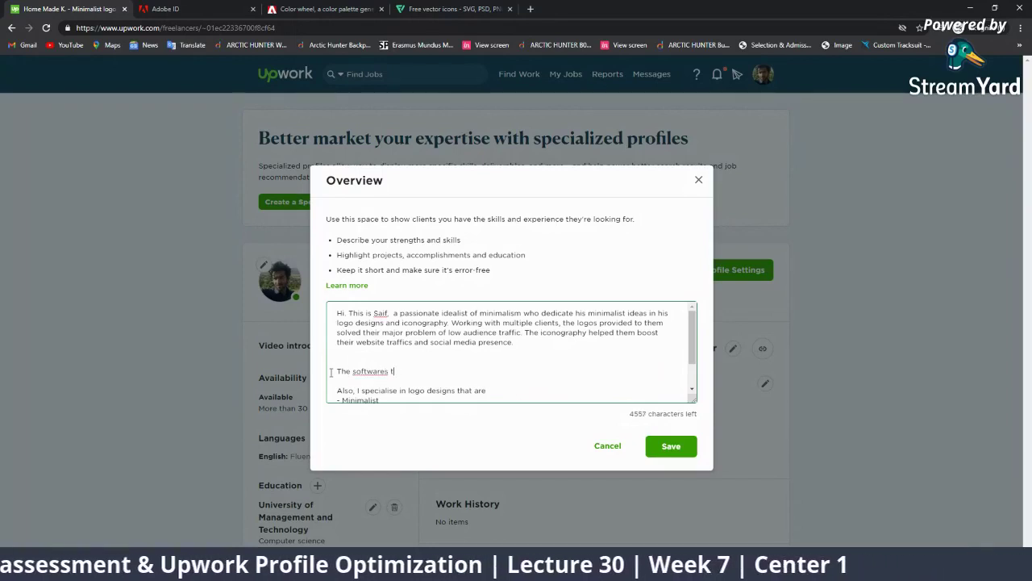
{"action": "type", "text": "hatare"}
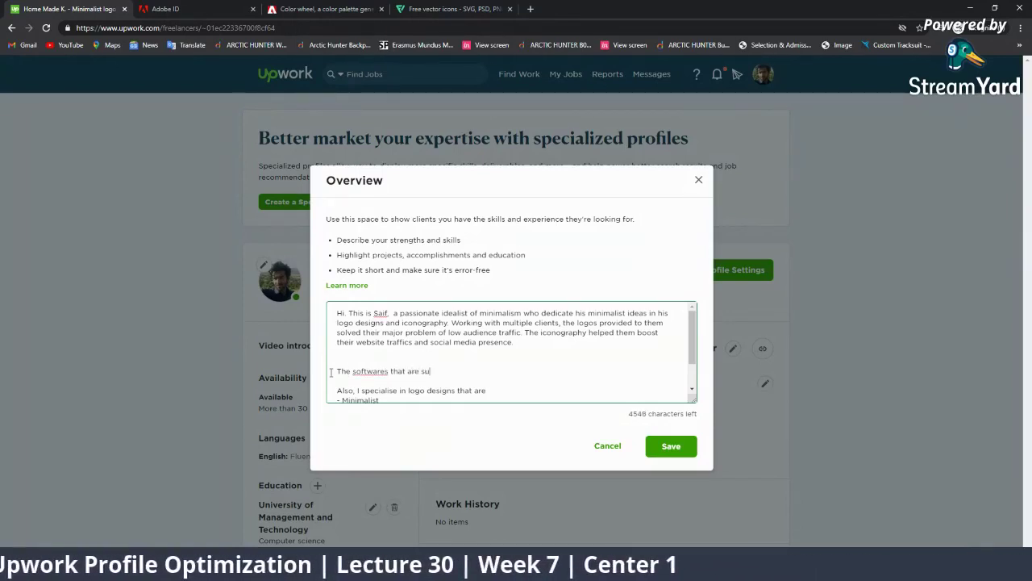
{"action": "type", "text": " su"}
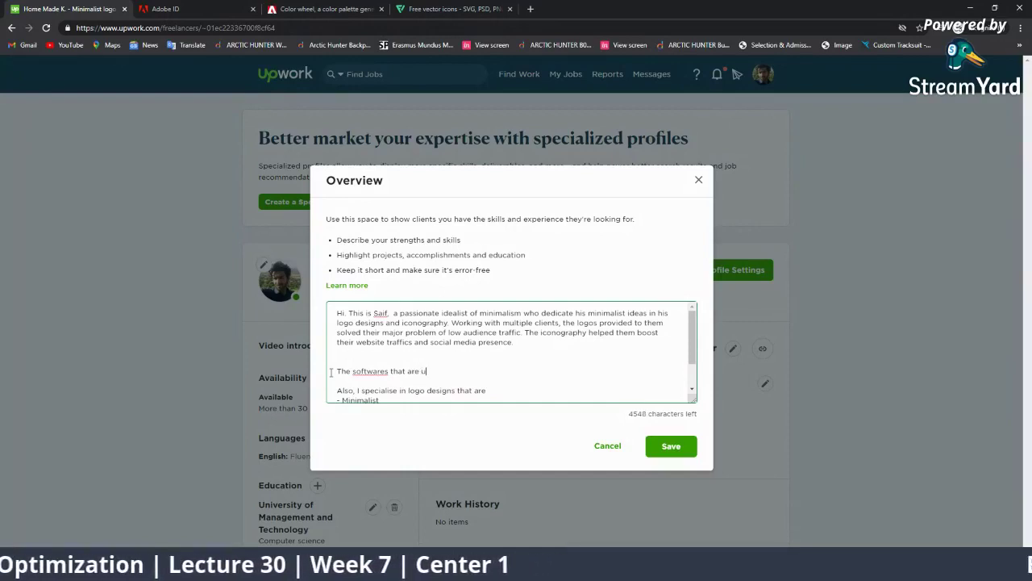
{"action": "type", "text": "sed"}
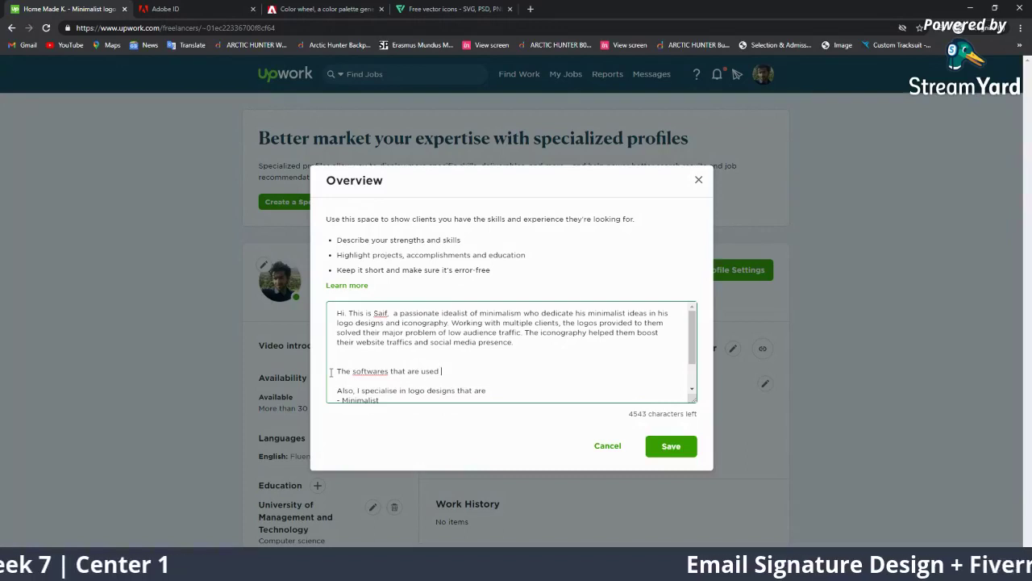
{"action": "type", "text": " are "}
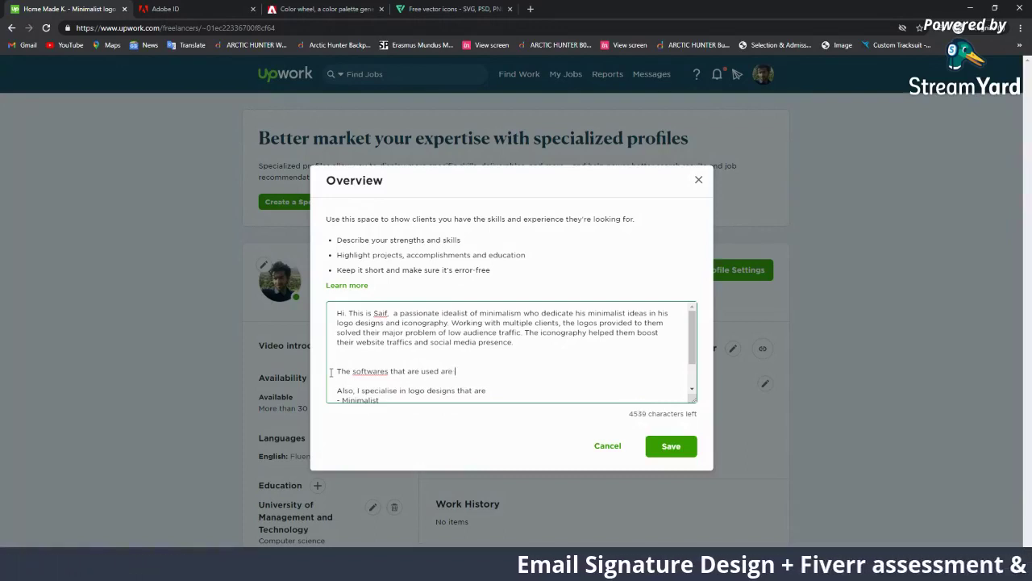
{"action": "type", "text": "o"}
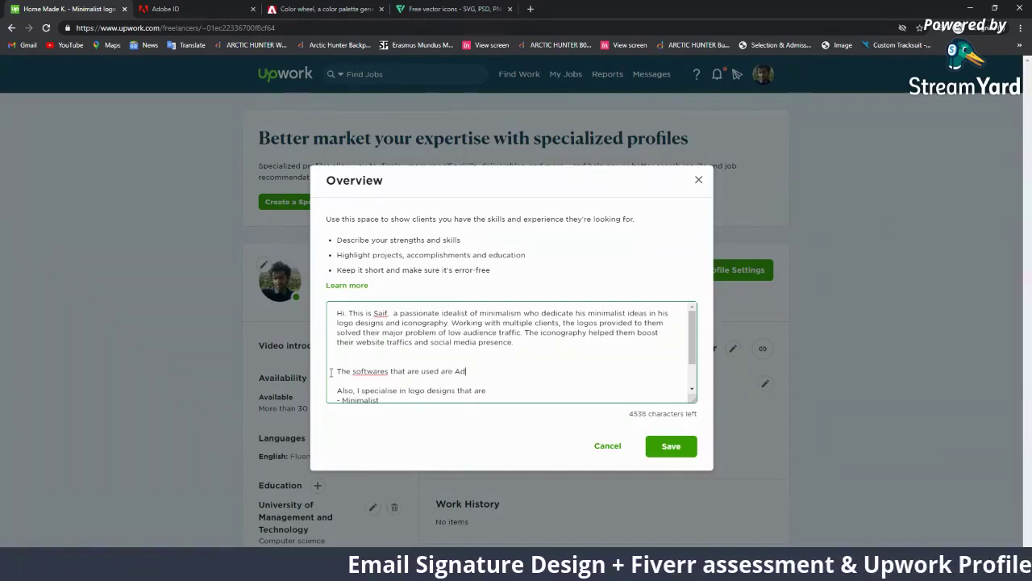
{"action": "key", "text": "BackSpace"}
{"action": "key", "text": "BackSpace"}
{"action": "key", "text": "BackSpace"}
{"action": "key", "text": "BackSpace"}
{"action": "key", "text": "BackSpace"}
{"action": "key", "text": "BackSpace"}
{"action": "key", "text": "BackSpace"}
{"action": "key", "text": "BackSpace"}
{"action": "key", "text": "BackSpace"}
{"action": "key", "text": "BackSpace"}
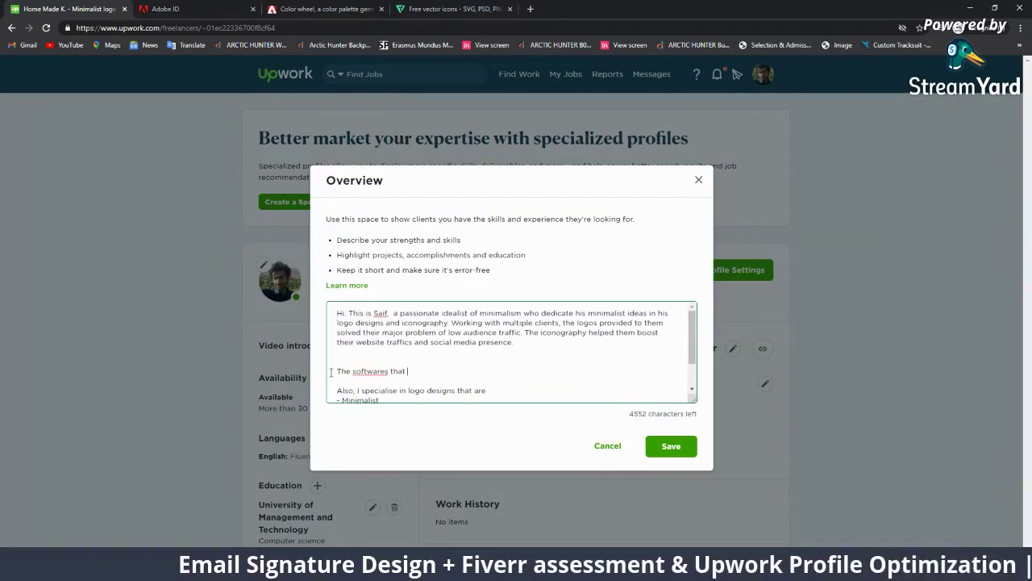
{"action": "type", "text": "I use"}
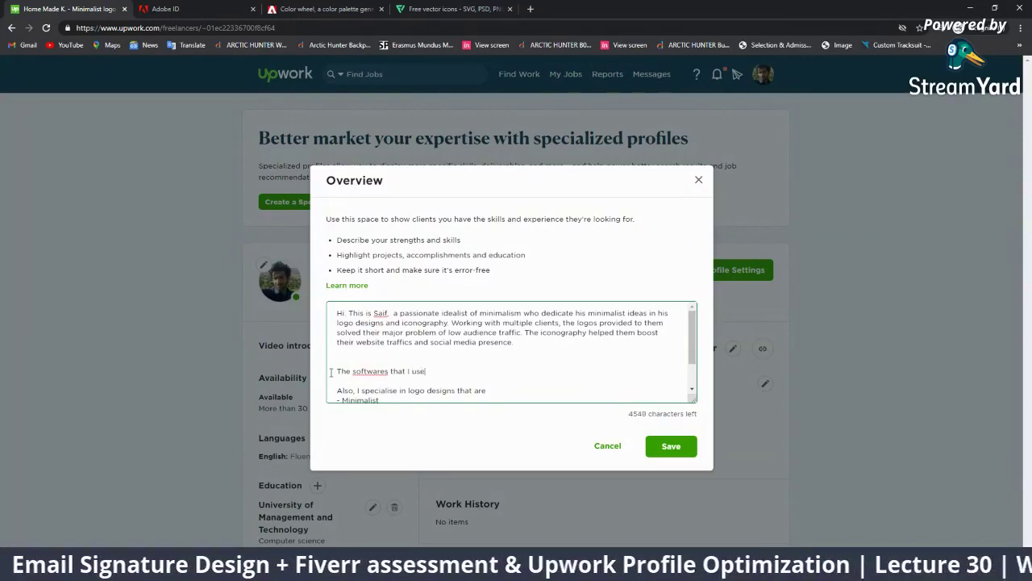
{"action": "type", "text": " are Ad"}
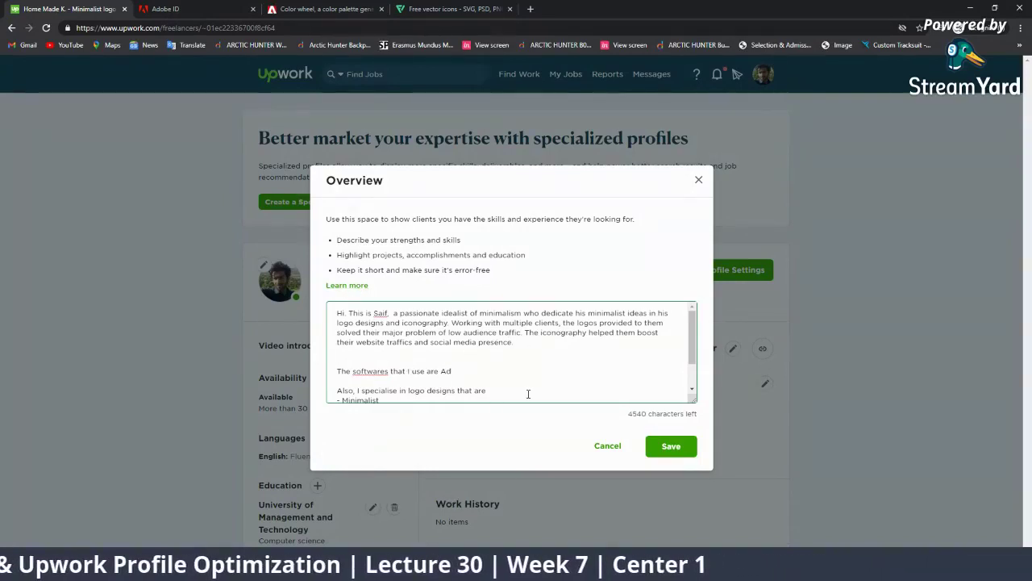
{"action": "type", "text": "obe Illus"}
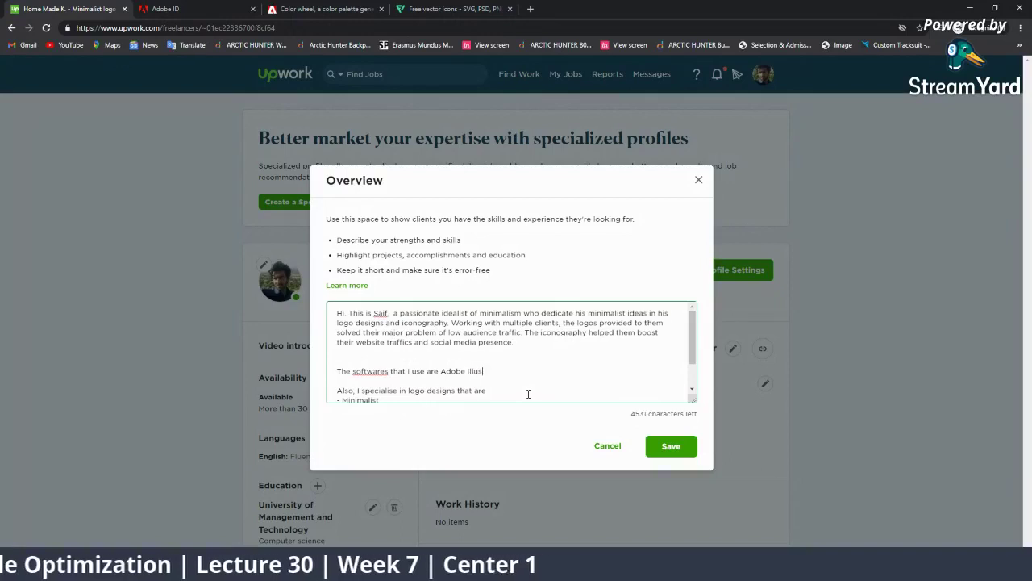
{"action": "type", "text": "trator,"}
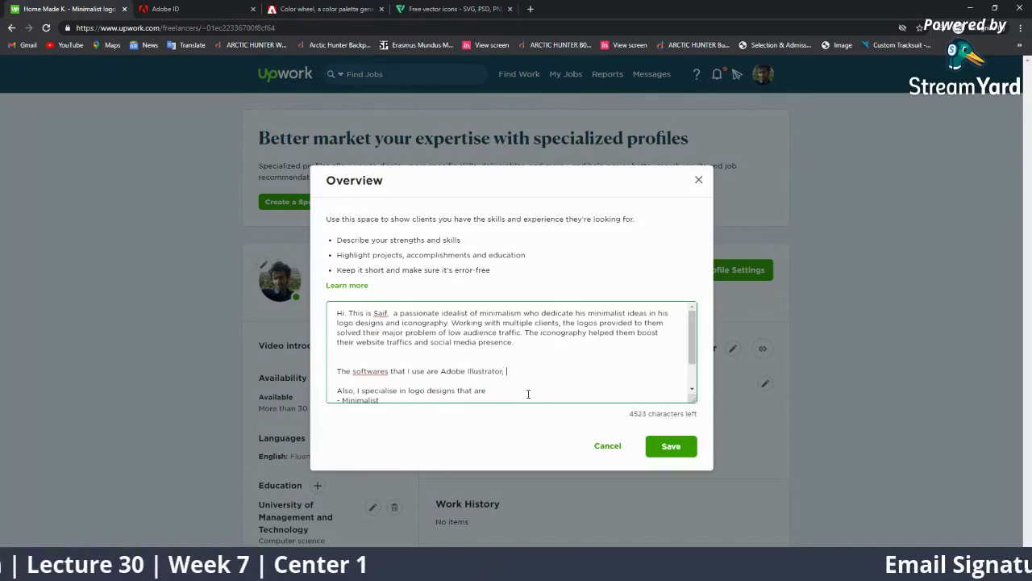
{"action": "type", "text": "Adobe Phoro"}
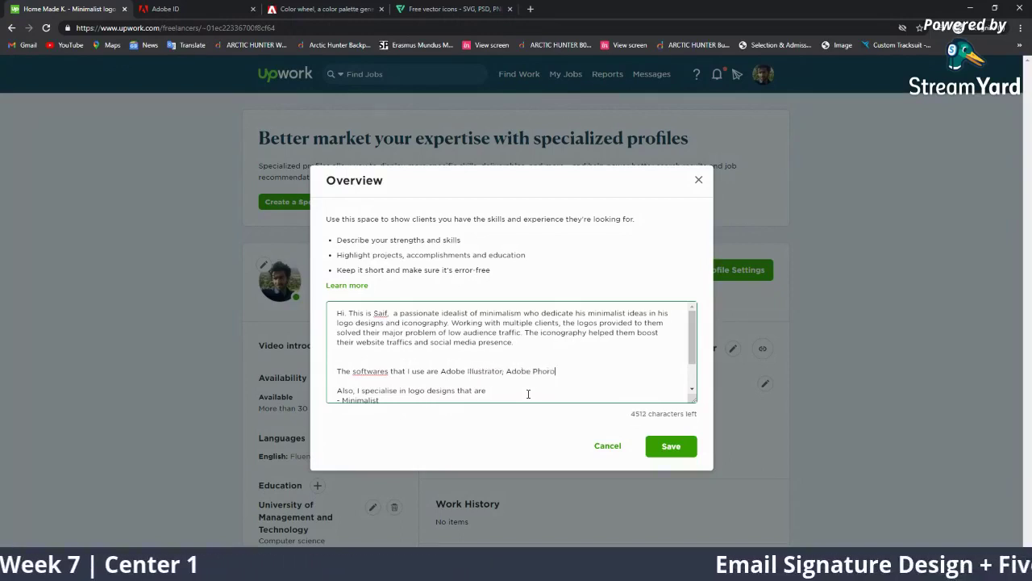
{"action": "type", "text": "oshop,"}
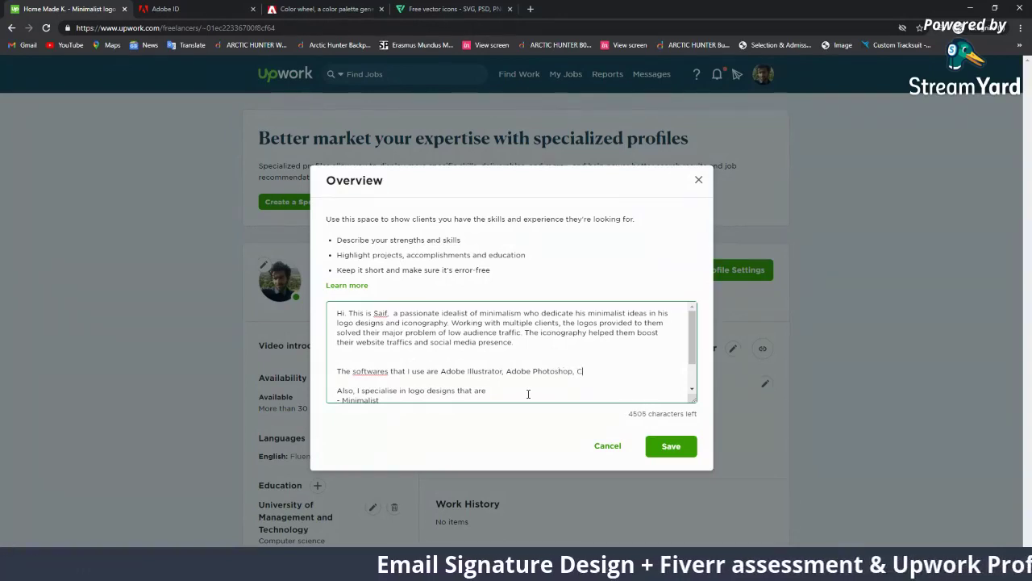
{"action": "type", "text": " Canva,"}
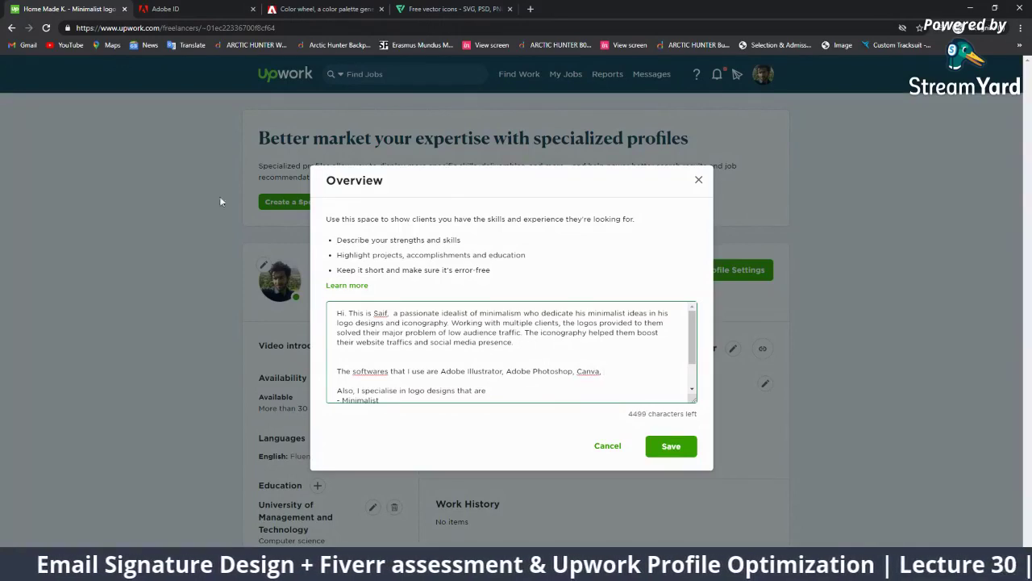
{"action": "left_click", "coordinate": [323, 9]}
{"action": "left_click", "coordinate": [439, 9]}
{"action": "key", "text": "ctrl+t"}
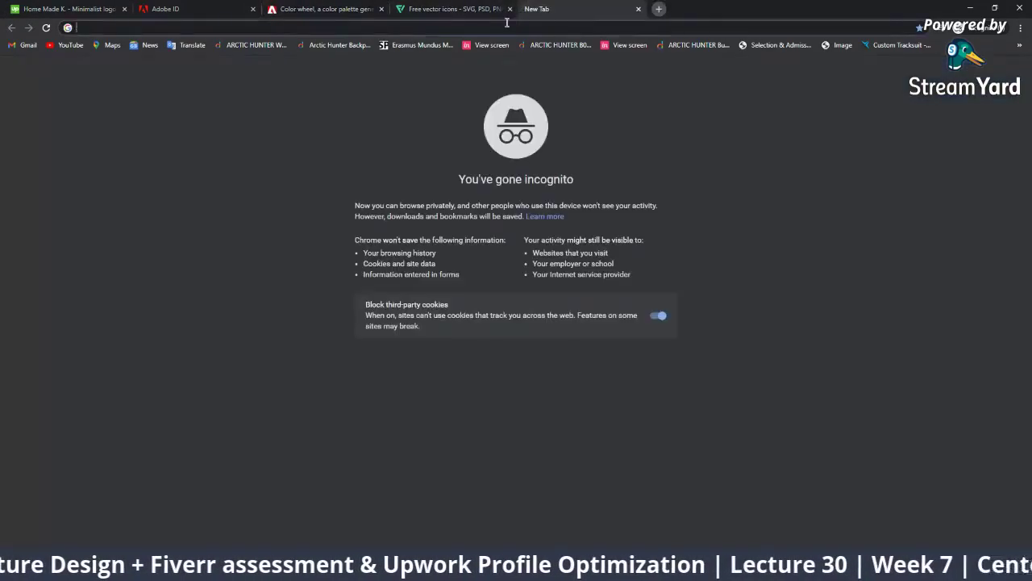
{"action": "type", "text": "canva"}
{"action": "key", "text": "Return"}
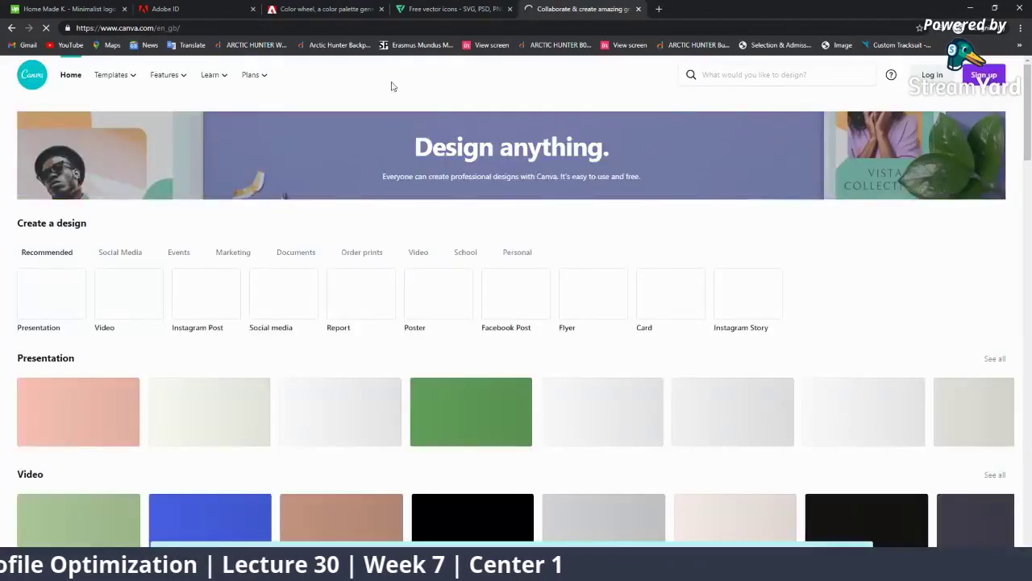
{"action": "scroll", "coordinate": [444, 322], "scroll_direction": "down", "scroll_amount": 3}
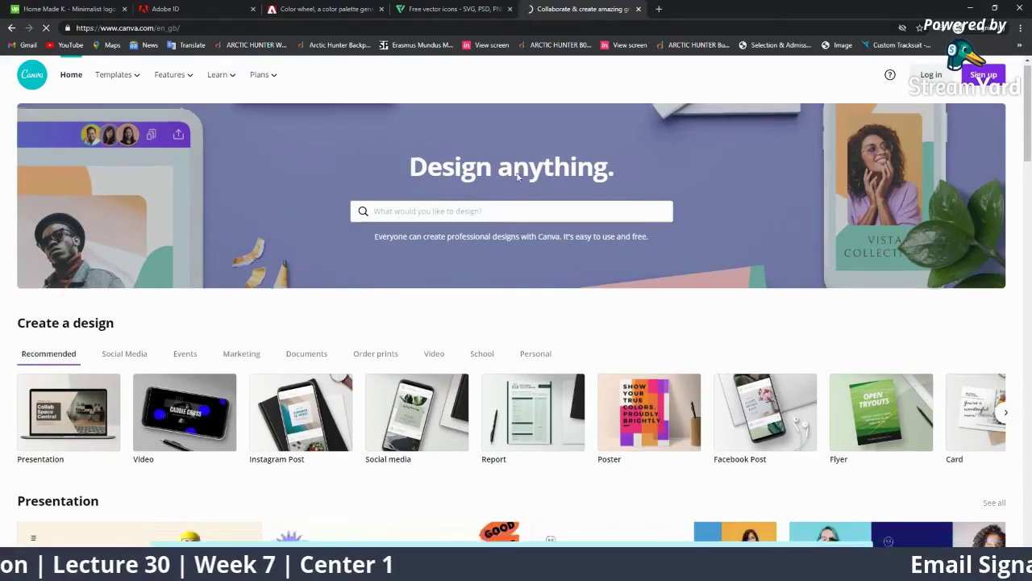
{"action": "scroll", "coordinate": [445, 324], "scroll_direction": "down", "scroll_amount": 2}
{"action": "scroll", "coordinate": [445, 325], "scroll_direction": "down", "scroll_amount": 2}
{"action": "scroll", "coordinate": [484, 290], "scroll_direction": "up", "scroll_amount": 3}
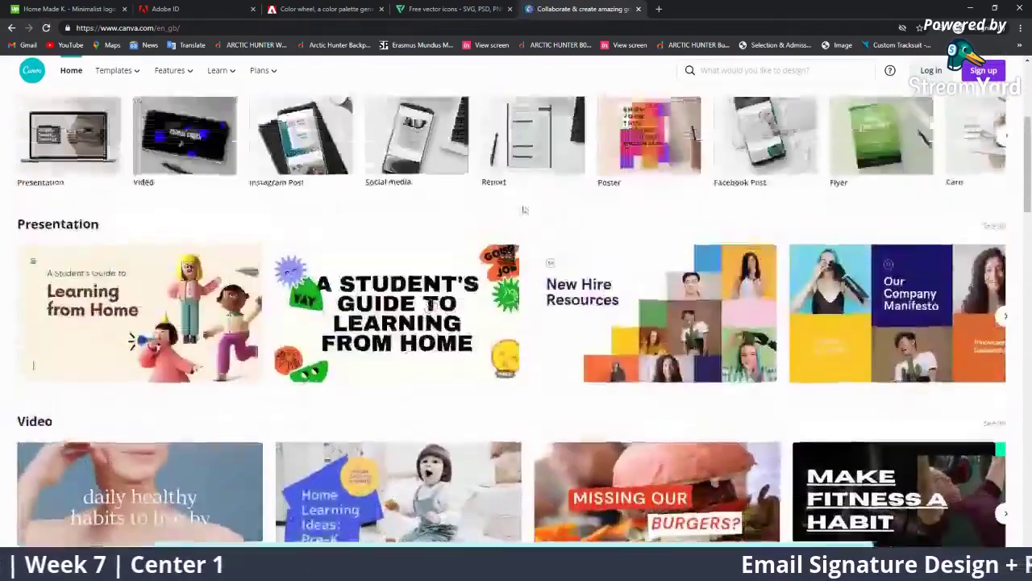
{"action": "scroll", "coordinate": [521, 254], "scroll_direction": "up", "scroll_amount": 3}
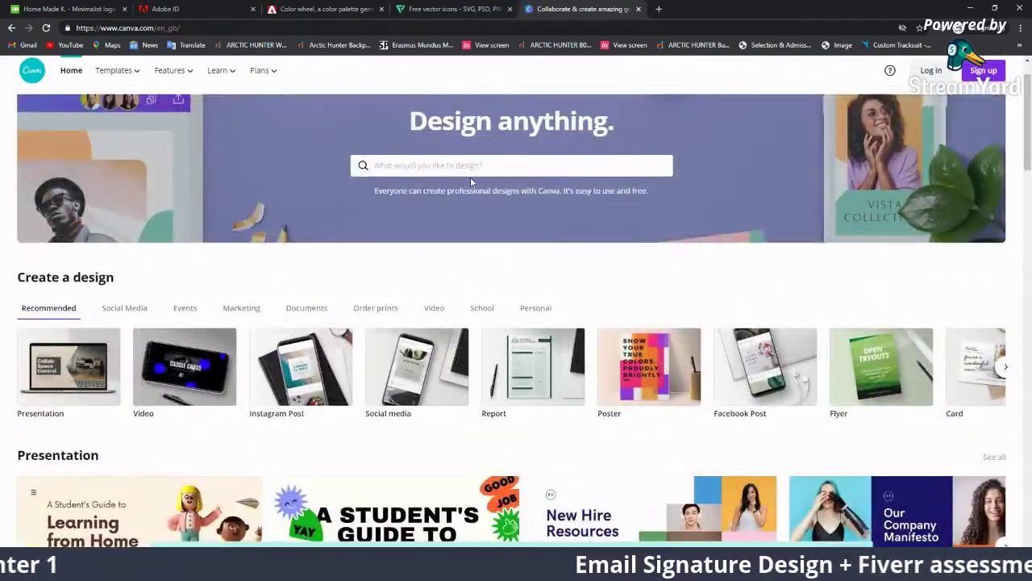
{"action": "left_click", "coordinate": [396, 8]}
{"action": "left_click", "coordinate": [580, 8]}
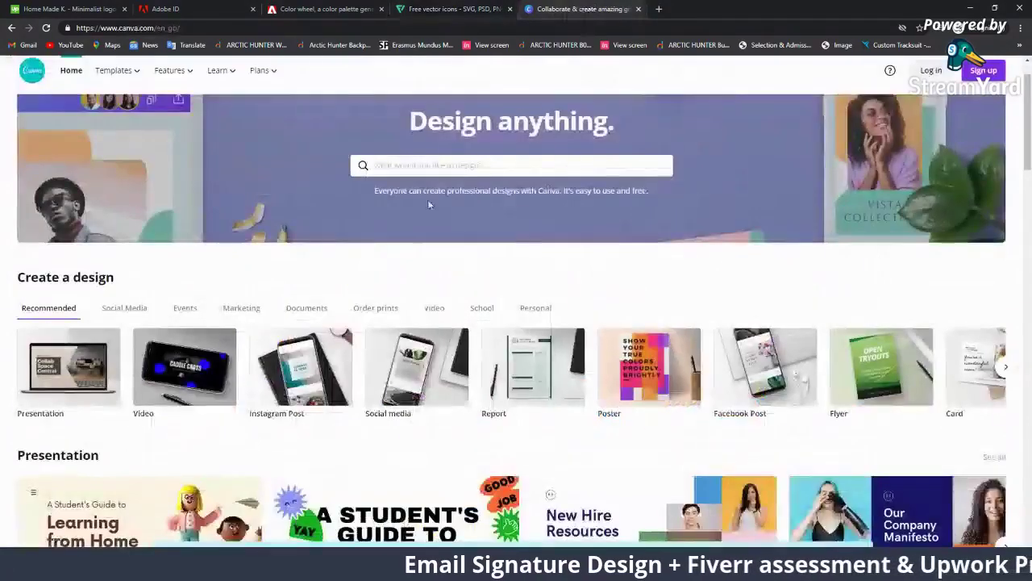
{"action": "left_click", "coordinate": [60, 9]}
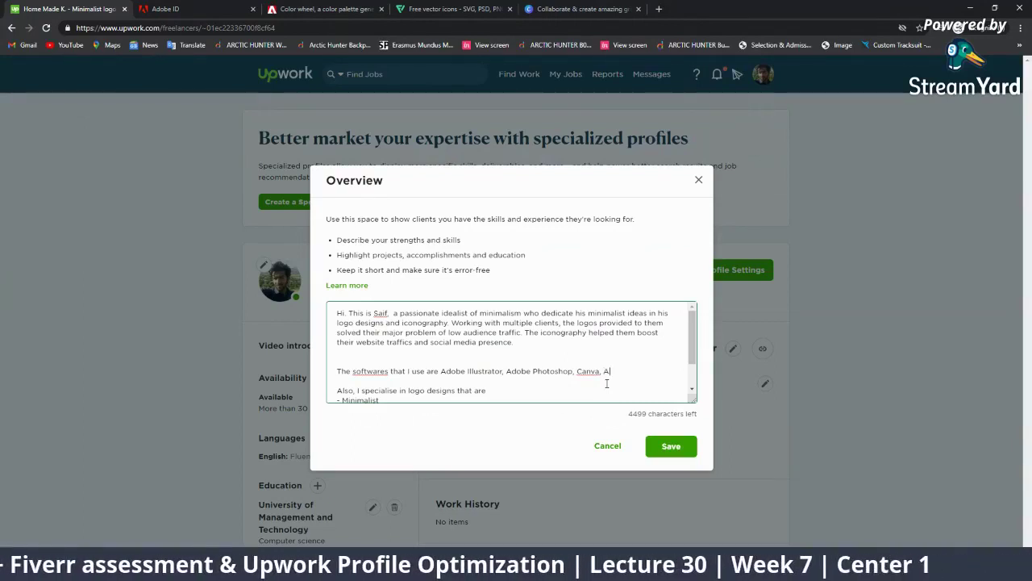
Step: Add Adobe XD to the software list, correct 'softwares' to 'software', and remove the trailing full stop
{"action": "type", "text": "be "}
{"action": "type", "text": "D."}
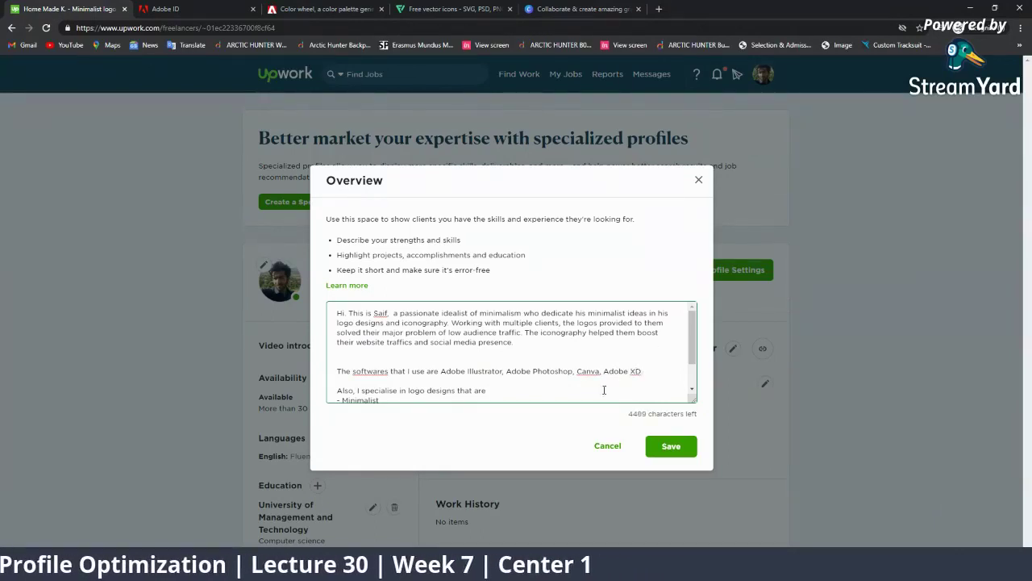
{"action": "right_click", "coordinate": [377, 376]}
{"action": "left_click", "coordinate": [421, 381]}
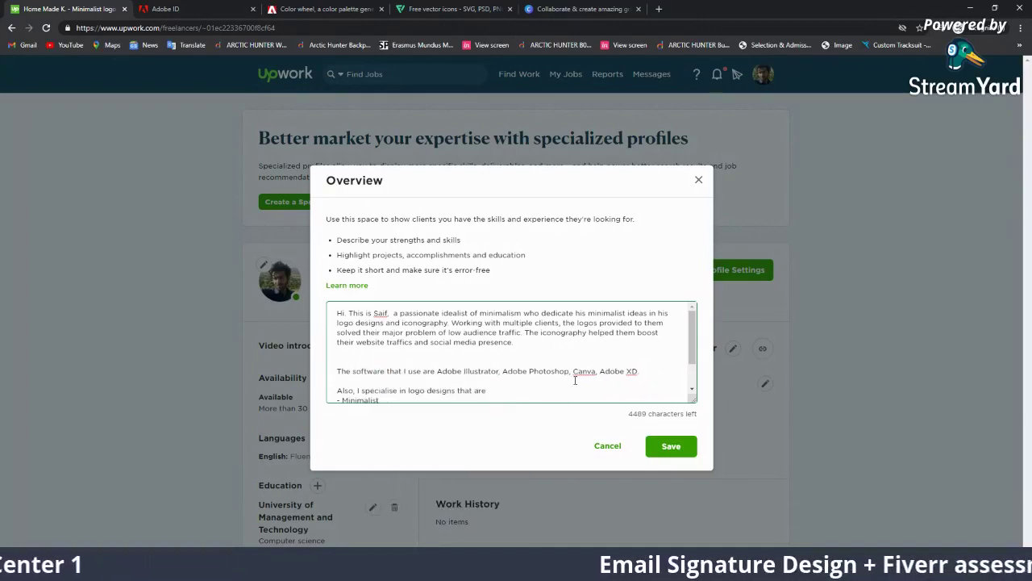
{"action": "key", "text": "BackSpace"}
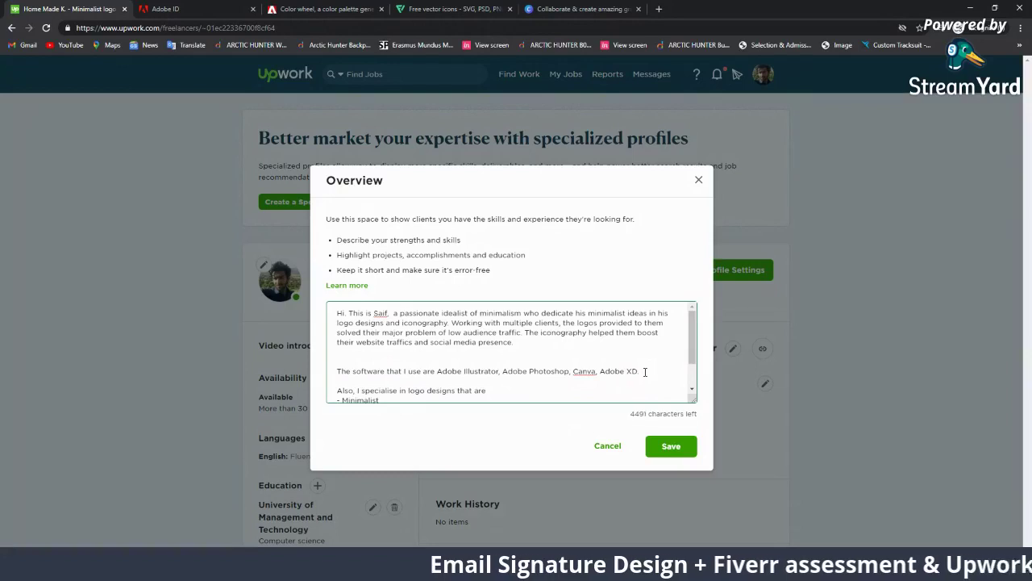
{"action": "key", "text": "BackSpace"}
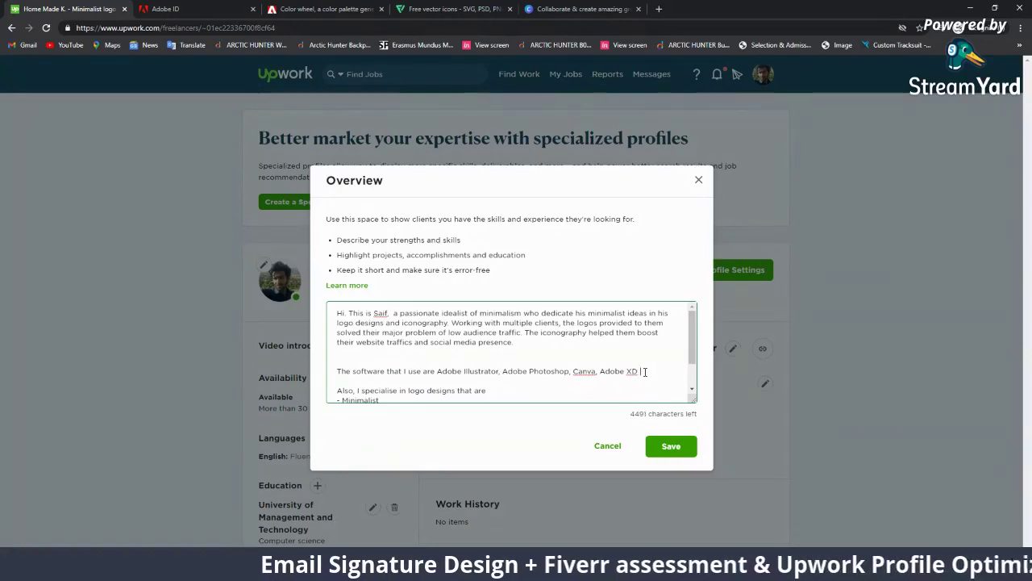
{"action": "key", "text": "BackSpace"}
Step: Remove the redundant 'Also, I specialise in' line and continue the logo designs items
{"action": "scroll", "coordinate": [387, 363], "scroll_direction": "down", "scroll_amount": 2}
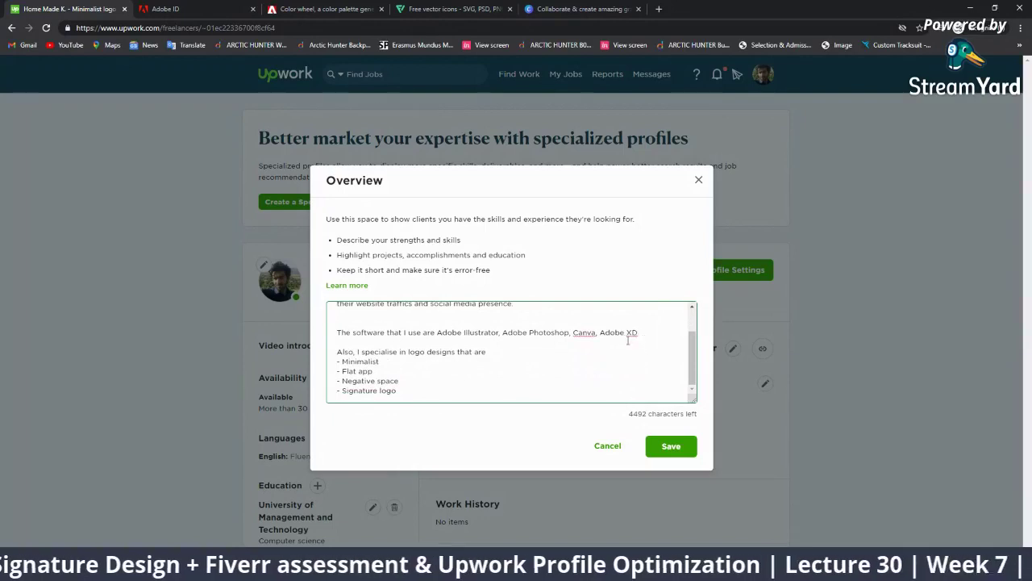
{"action": "type", "text": "ali special"}
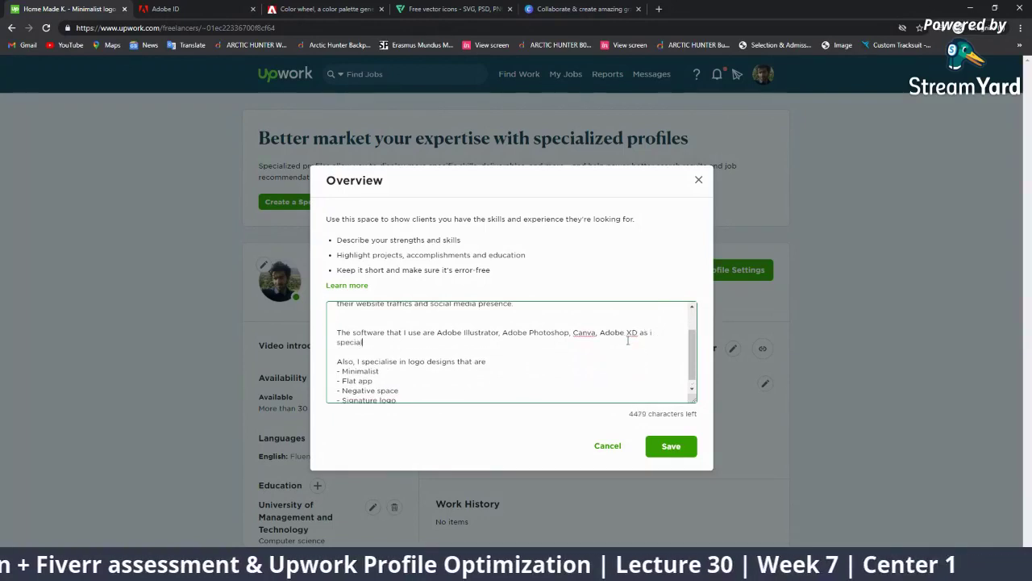
{"action": "type", "text": "e in"}
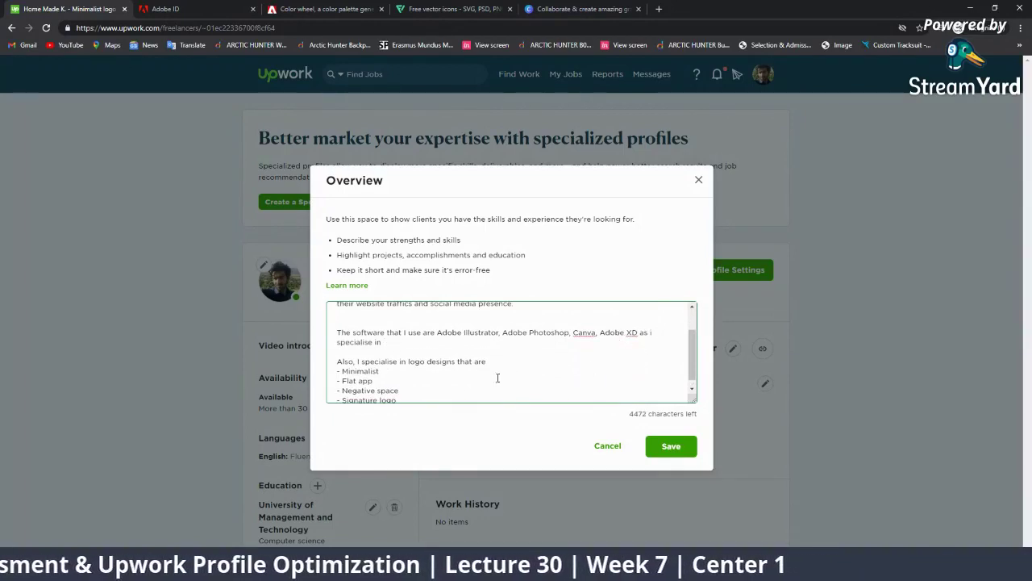
{"action": "left_click_drag", "start_coordinate": [486, 362], "coordinate": [336, 362]}
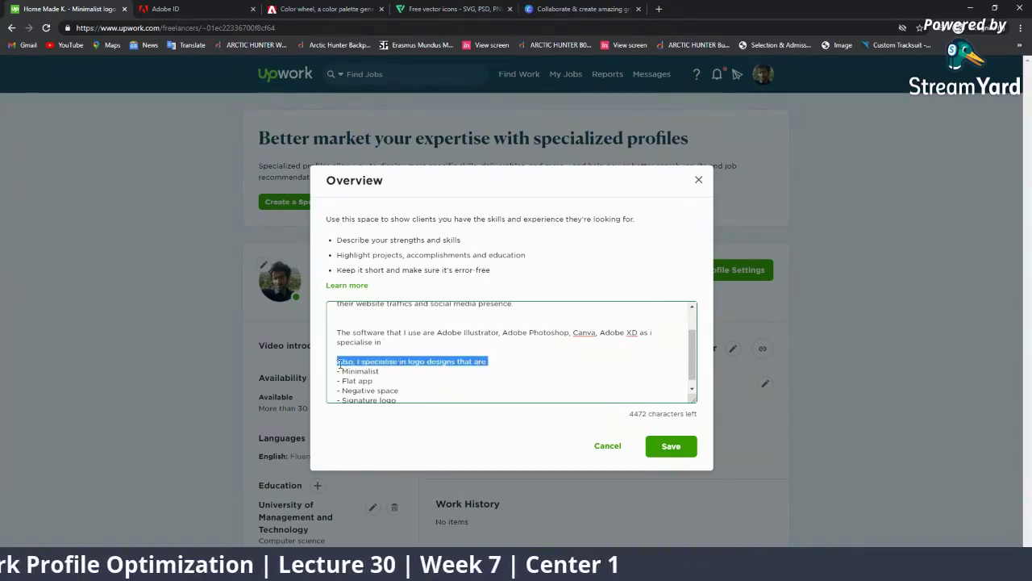
{"action": "key", "text": "BackSpace"}
{"action": "key", "text": "BackSpace"}
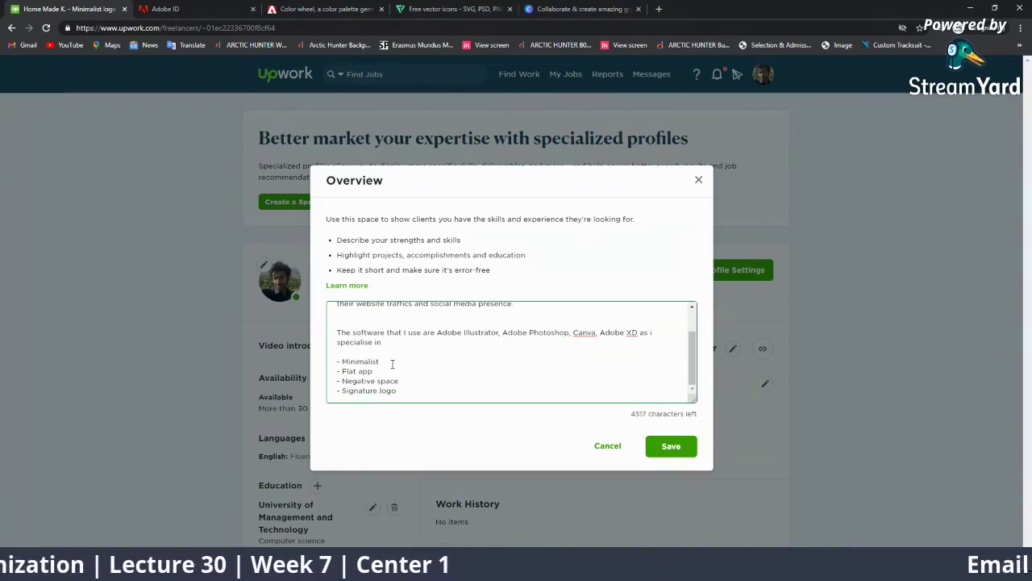
{"action": "type", "text": " logos"}
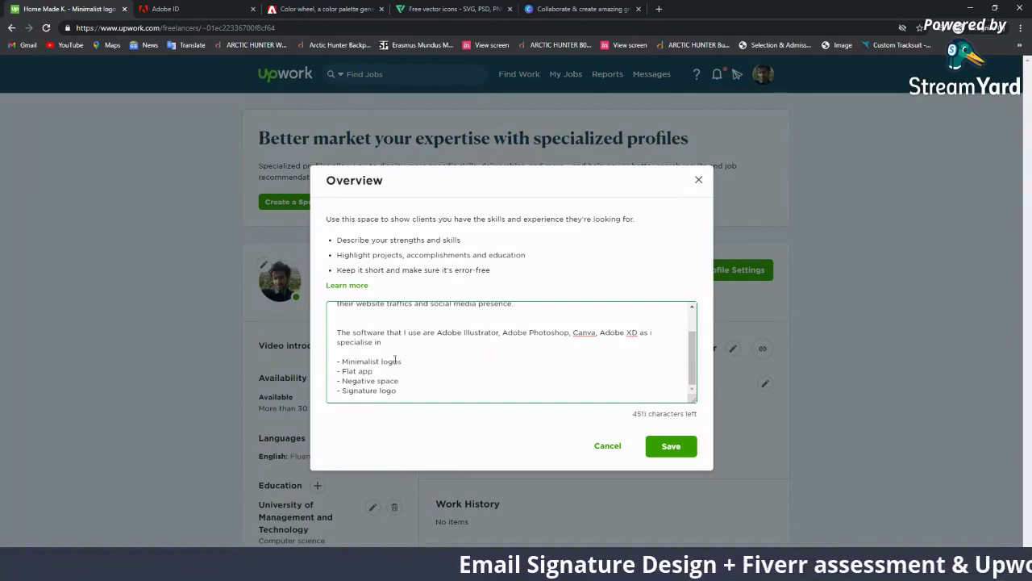
{"action": "left_click", "coordinate": [409, 372]}
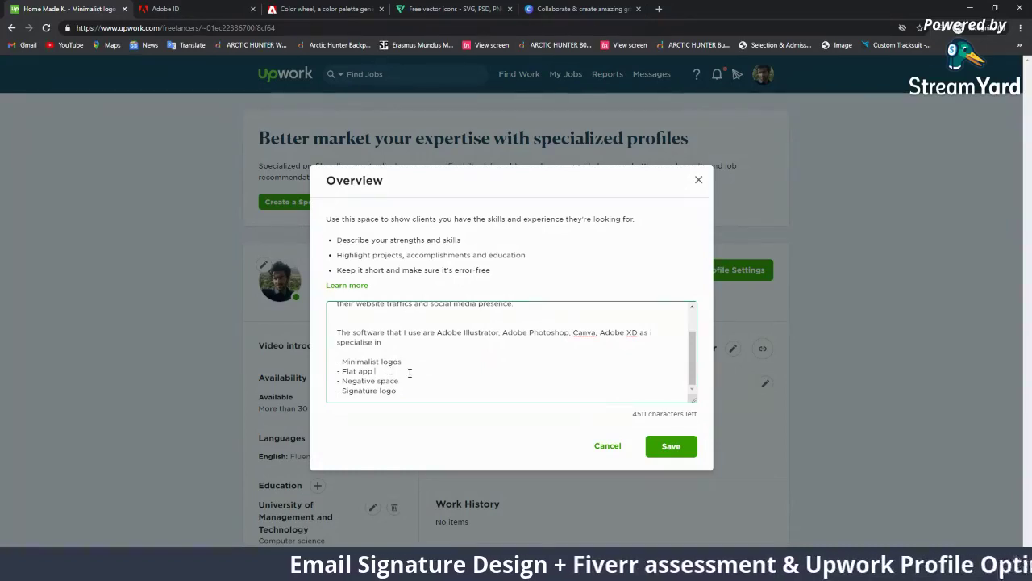
{"action": "type", "text": "designs"}
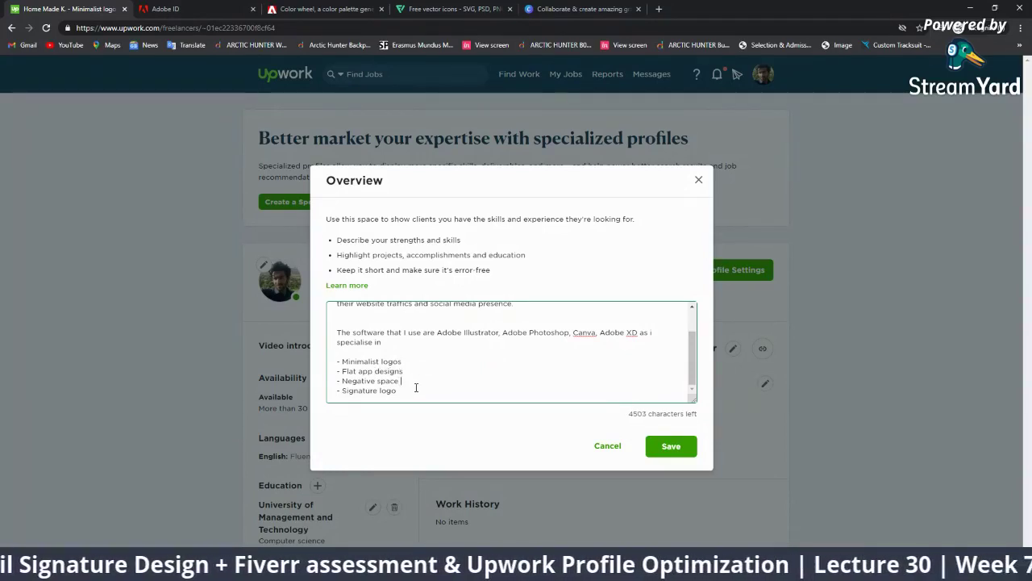
{"action": "type", "text": "desig"}
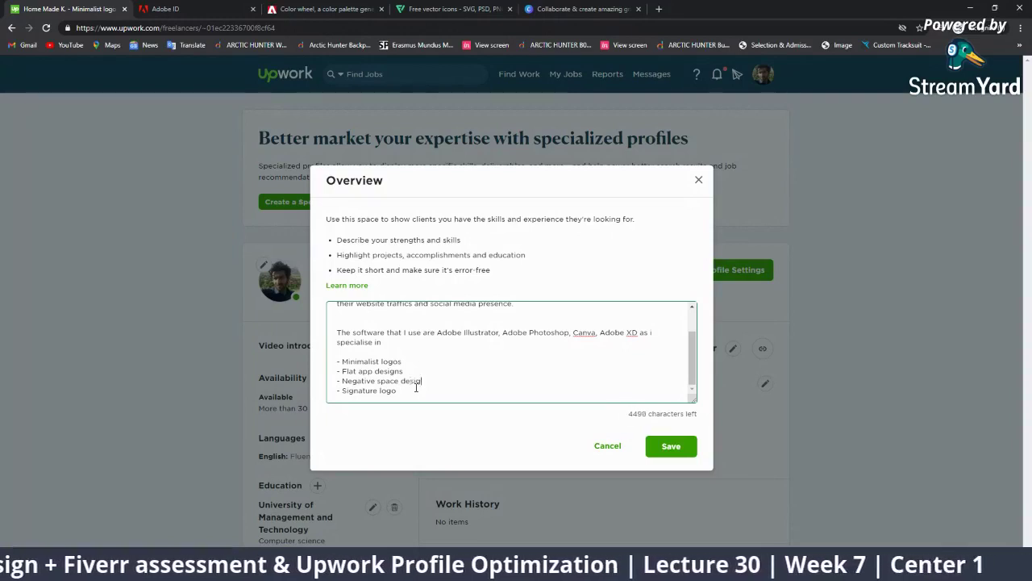
{"action": "type", "text": "ns"}
Step: Replace 'Signature logo' with Icon sets for websites, Iconography for social media, and Icons for tshirt and merchandise
{"action": "left_click_drag", "start_coordinate": [417, 391], "coordinate": [343, 393]}
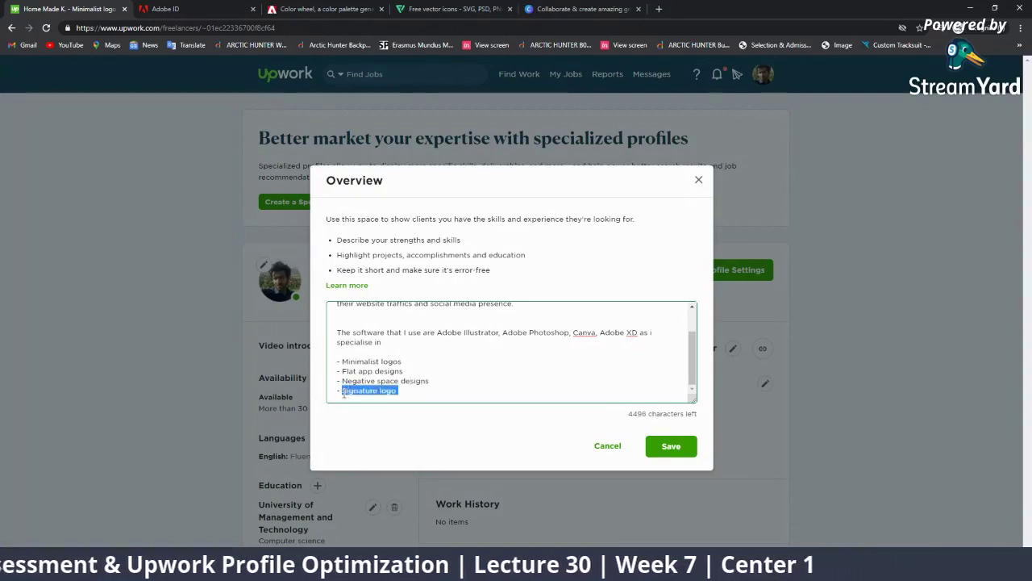
{"action": "type", "text": "Icon s"}
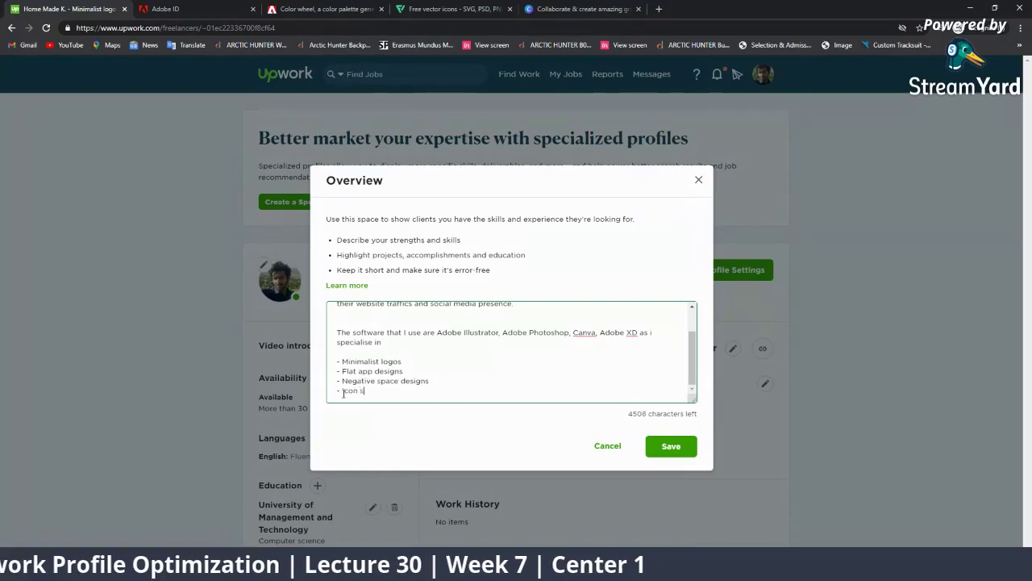
{"action": "type", "text": "ets for webs"}
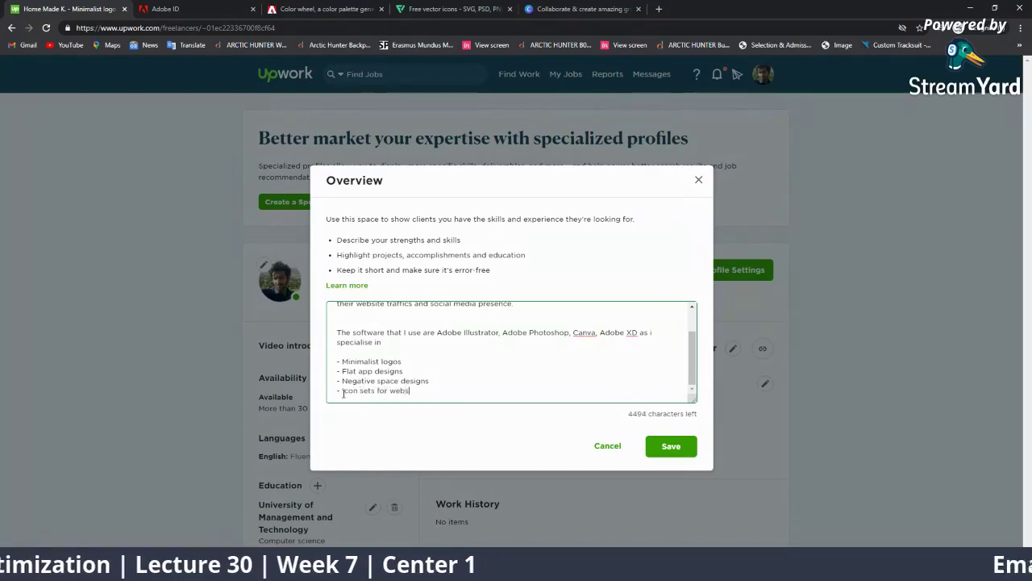
{"action": "type", "text": "ites"}
{"action": "key", "text": "Return"}
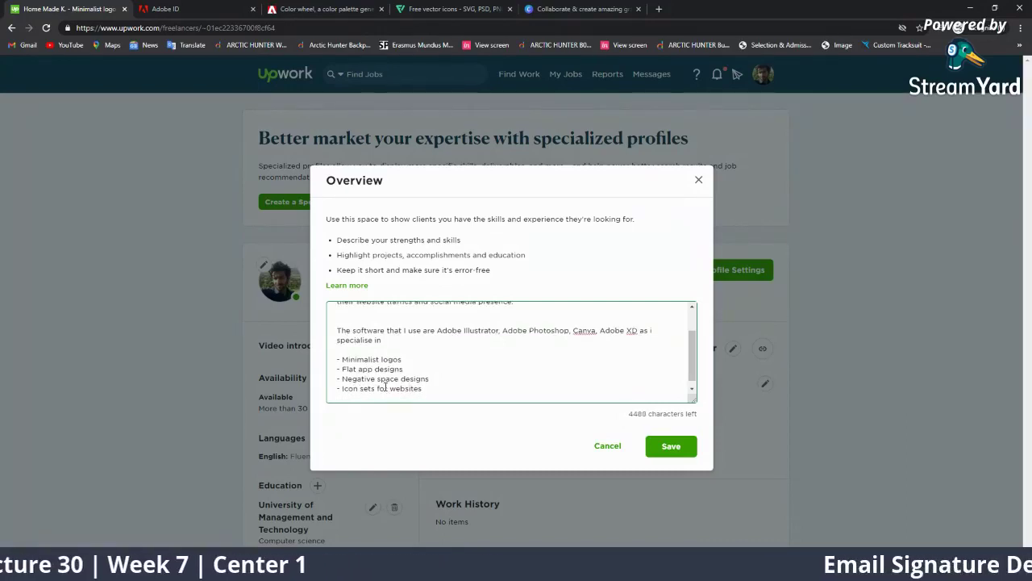
{"action": "type", "text": "- I"}
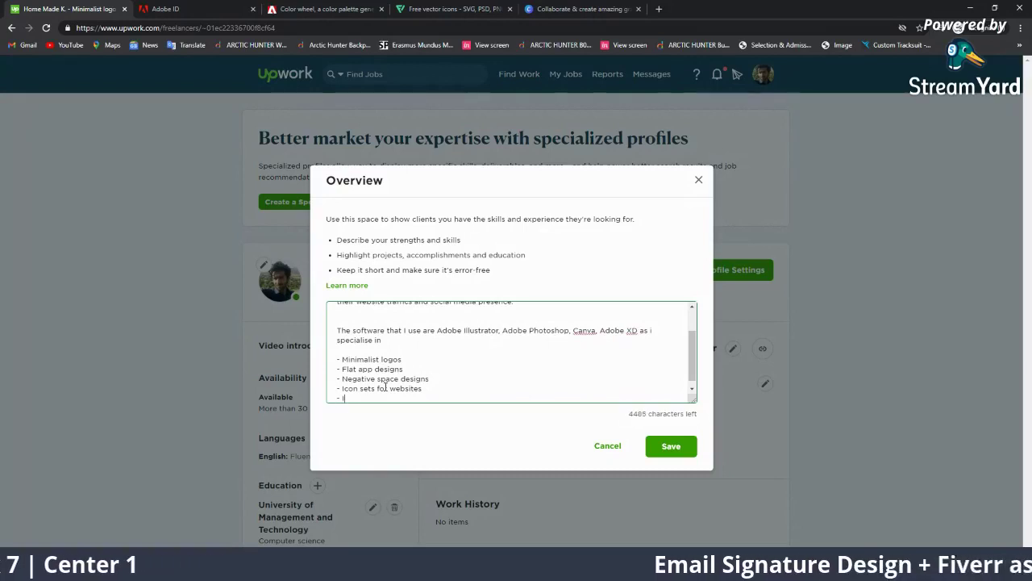
{"action": "type", "text": "cono"}
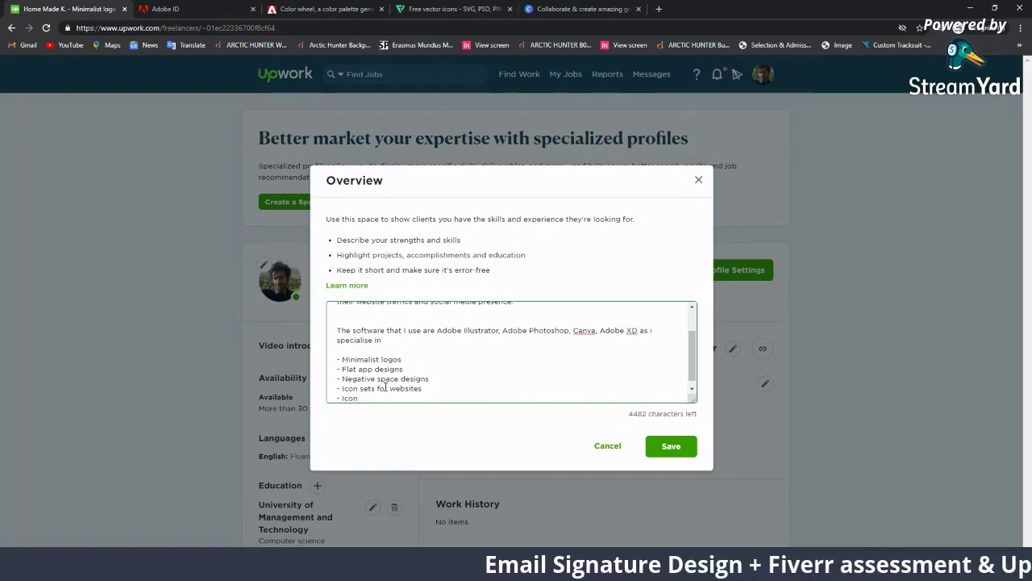
{"action": "type", "text": "graphy for"}
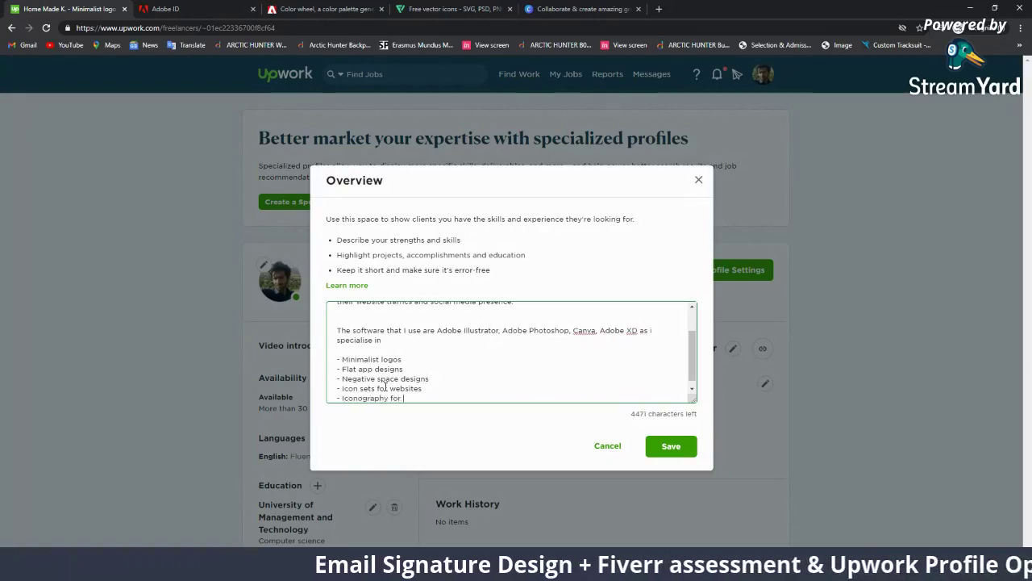
{"action": "type", "text": " socil"}
{"action": "key", "text": "BackSpace"}
{"action": "type", "text": "al"}
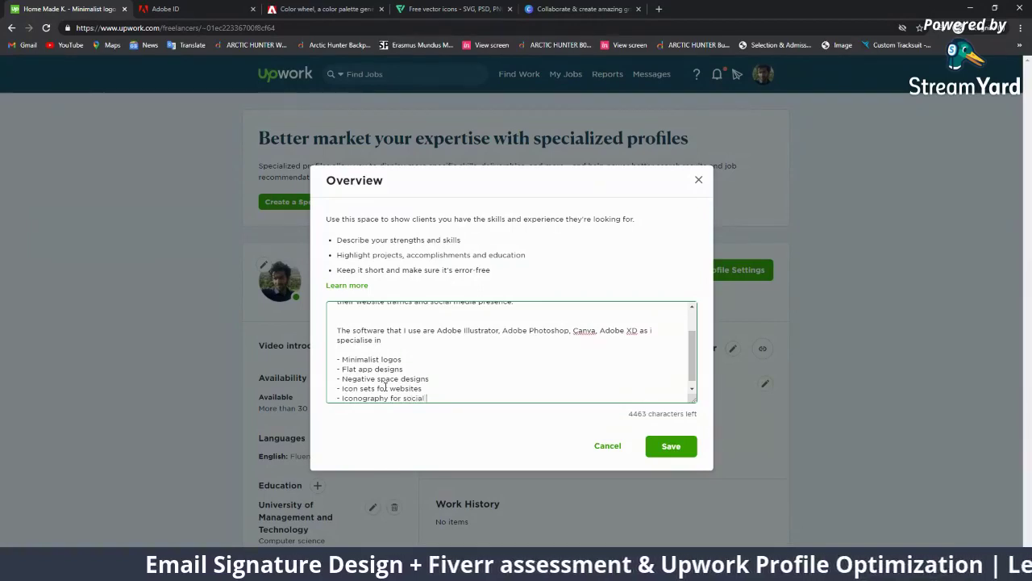
{"action": "type", "text": " media"}
{"action": "key", "text": "Return"}
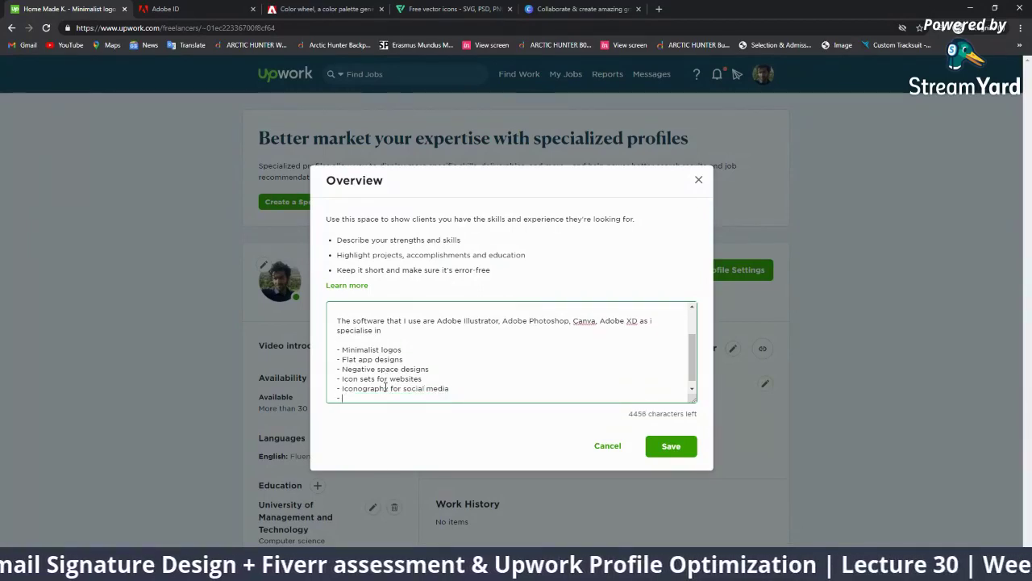
{"action": "type", "text": "Icon"}
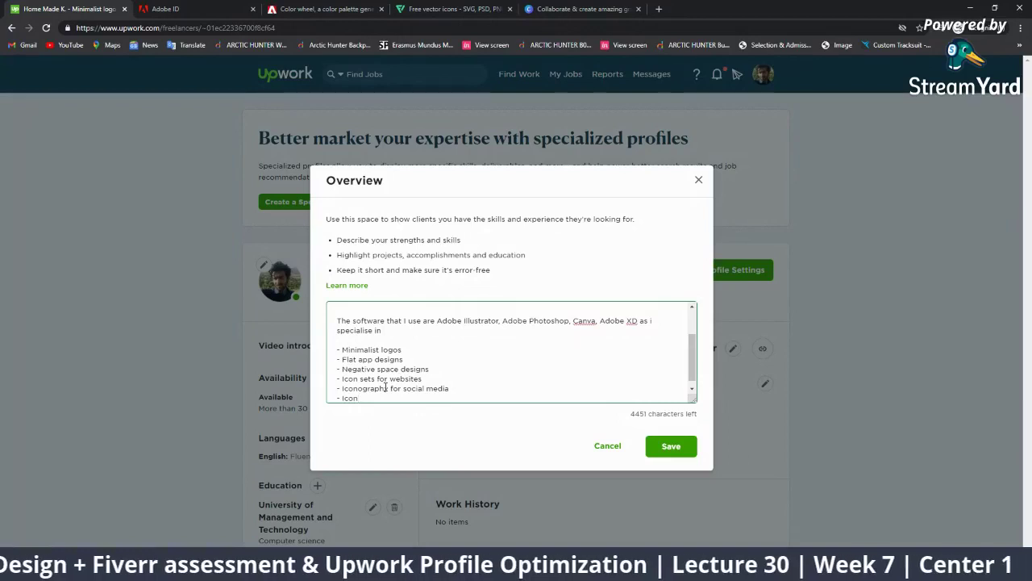
{"action": "type", "text": "s for "}
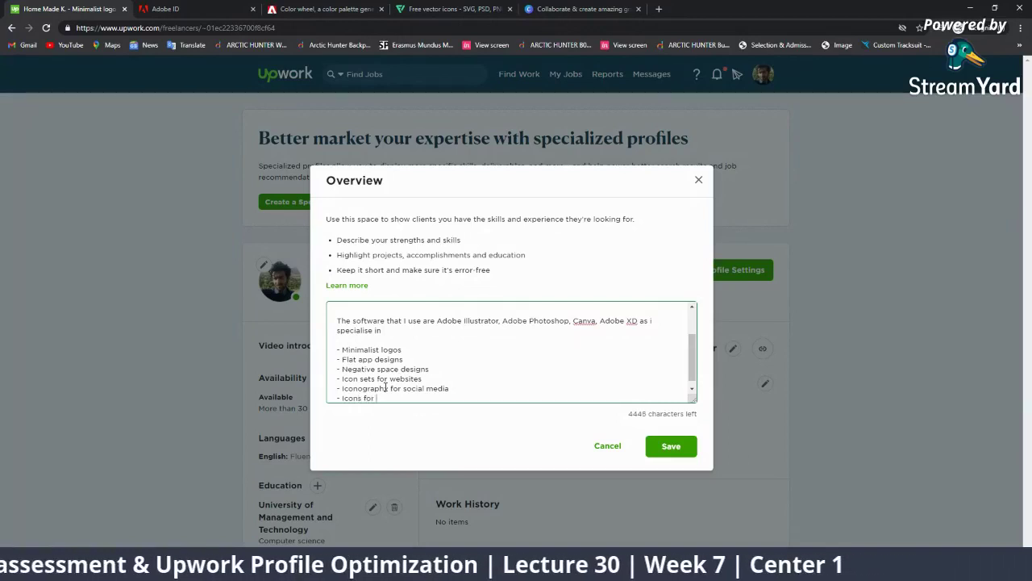
{"action": "type", "text": "tshirt "}
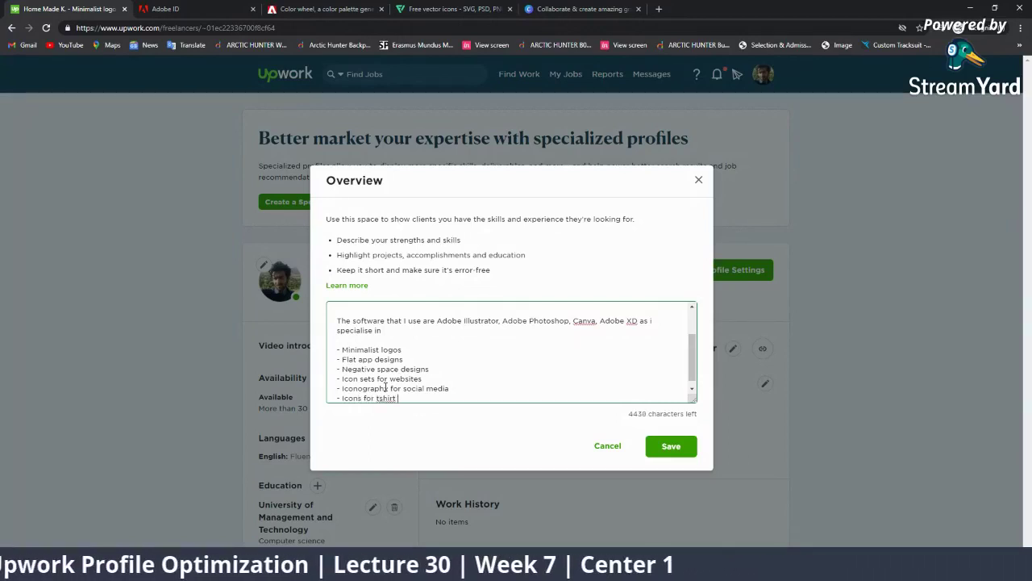
{"action": "type", "text": "and med"}
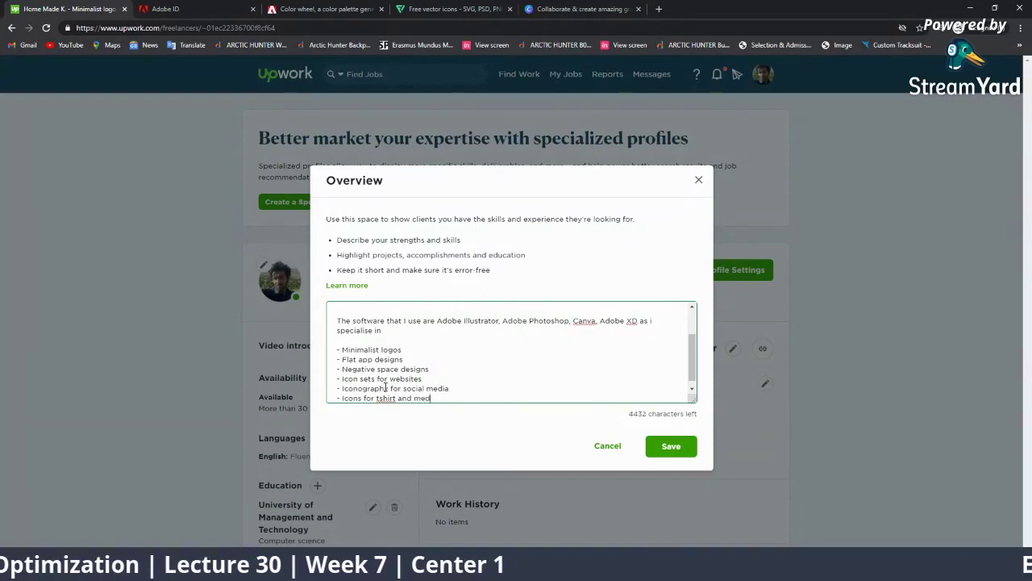
{"action": "type", "text": "c"}
{"action": "key", "text": "BackSpace"}
{"action": "key", "text": "BackSpace"}
{"action": "type", "text": "rchandise"}
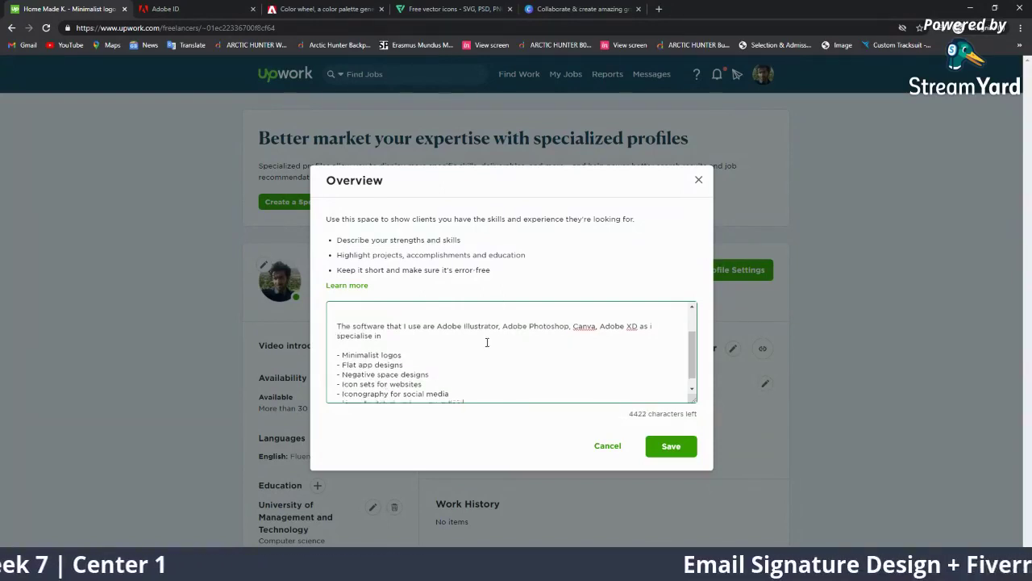
Step: Proofread the tshirt and social media bullets and the software names by highlighting them
{"action": "scroll", "coordinate": [489, 341], "scroll_direction": "up", "scroll_amount": 3}
{"action": "scroll", "coordinate": [428, 352], "scroll_direction": "down", "scroll_amount": 3}
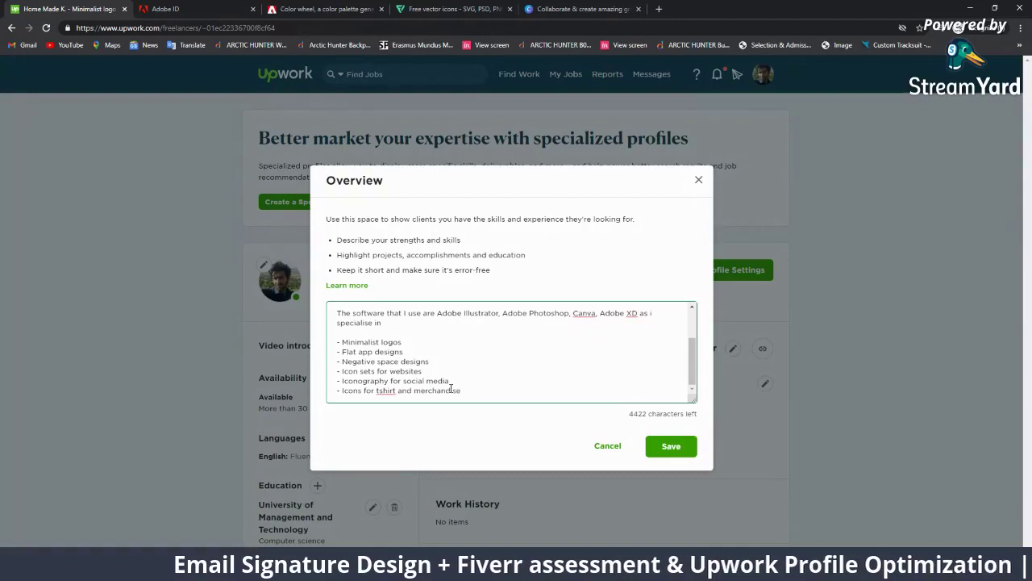
{"action": "left_click_drag", "start_coordinate": [395, 395], "coordinate": [379, 390]}
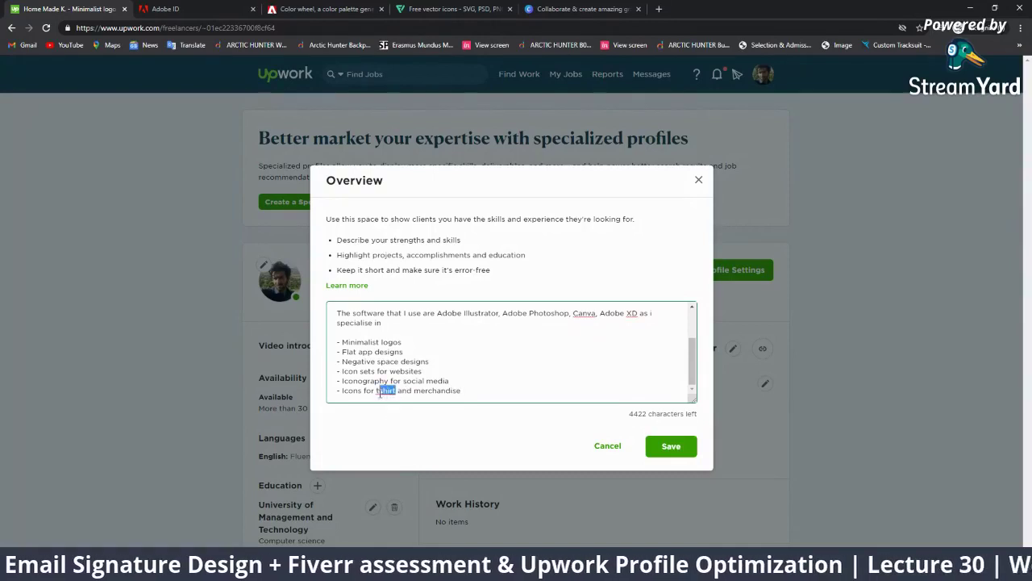
{"action": "mouse_move", "coordinate": [461, 391]}
{"action": "left_mouse_down"}
{"action": "mouse_move", "coordinate": [411, 391]}
{"action": "mouse_move", "coordinate": [335, 361]}
{"action": "mouse_move", "coordinate": [342, 342]}
{"action": "left_mouse_up"}
{"action": "left_click", "coordinate": [432, 362]}
{"action": "scroll", "coordinate": [458, 342], "scroll_direction": "up", "scroll_amount": 2}
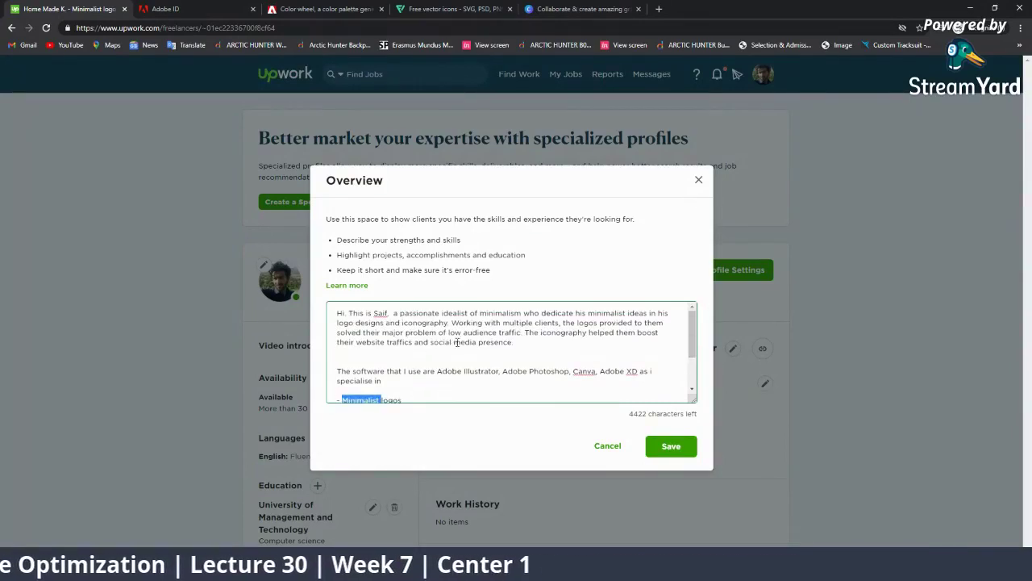
{"action": "mouse_move", "coordinate": [437, 371]}
{"action": "left_mouse_down"}
{"action": "mouse_move", "coordinate": [555, 371]}
{"action": "mouse_move", "coordinate": [383, 381]}
{"action": "mouse_move", "coordinate": [402, 400]}
{"action": "left_mouse_up"}
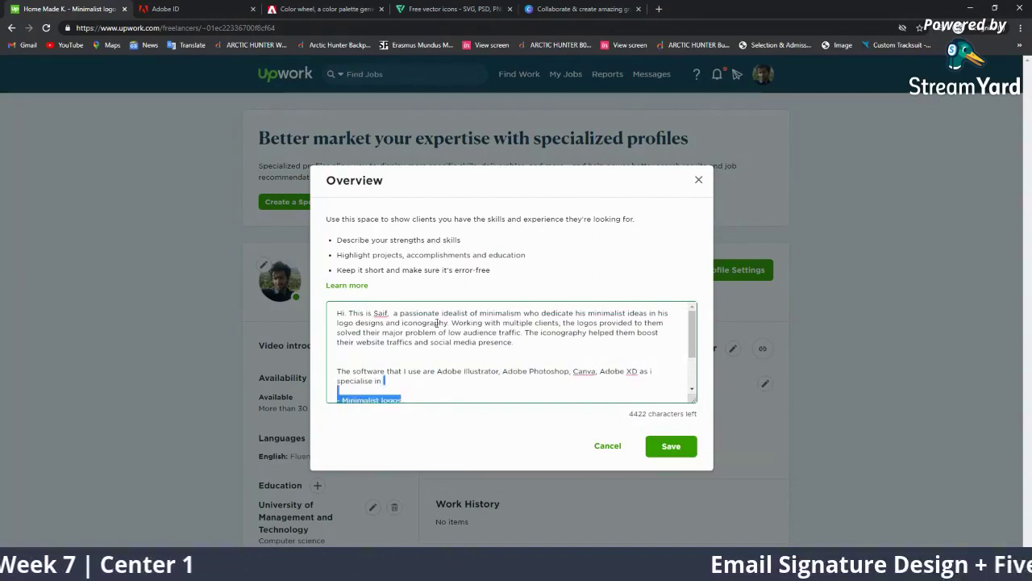
{"action": "scroll", "coordinate": [473, 340], "scroll_direction": "down", "scroll_amount": 2}
Step: Add one empty line after the 'Icons for tshirt and merchandise' bullet
{"action": "left_click", "coordinate": [487, 385]}
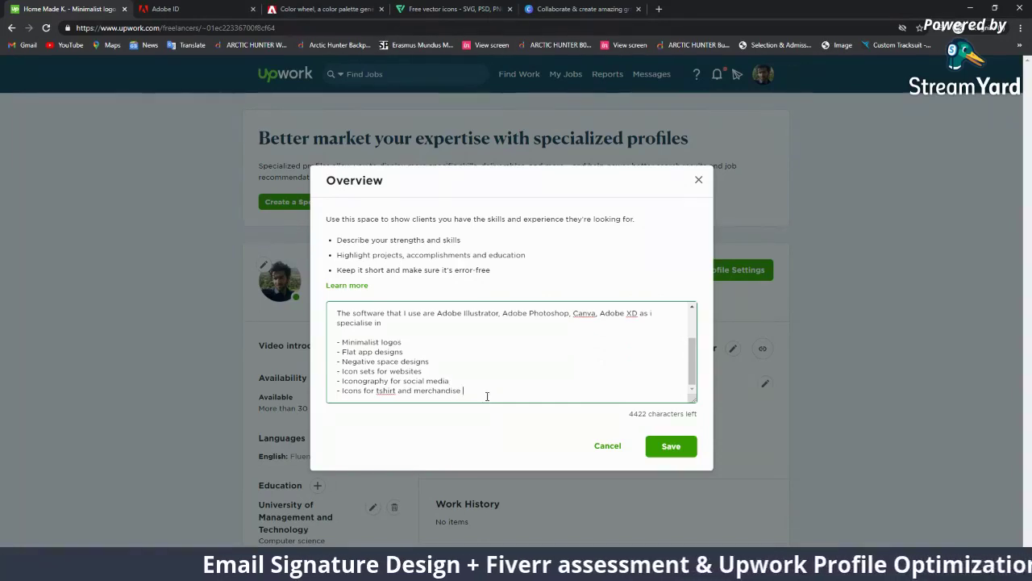
{"action": "key", "text": "Return"}
{"action": "key", "text": "Return"}
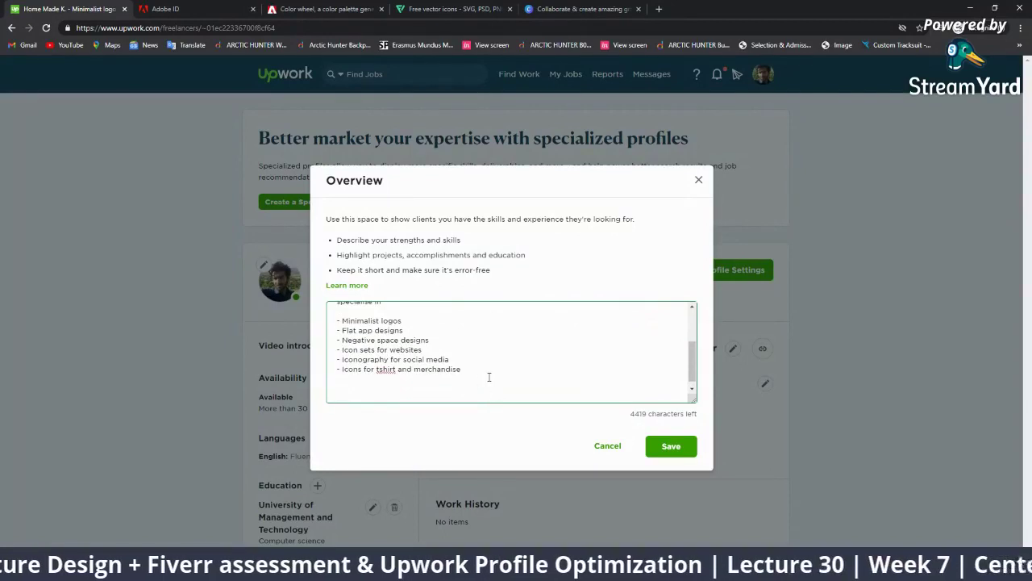
{"action": "key", "text": "BackSpace"}
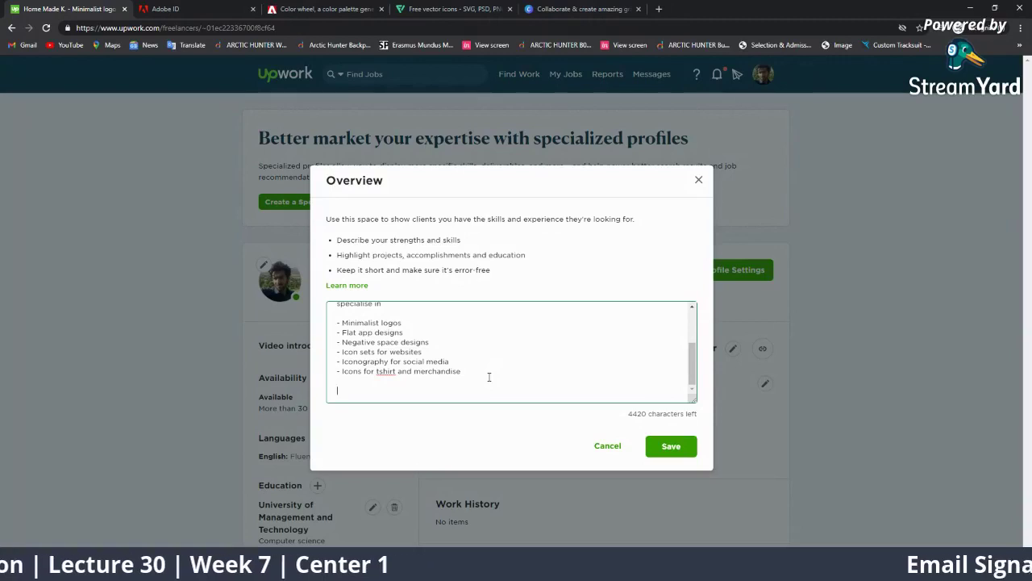
Step: Type a closing paragraph promising quality work at reasonable quotes found nowhere else
{"action": "type", "text": "Wir"}
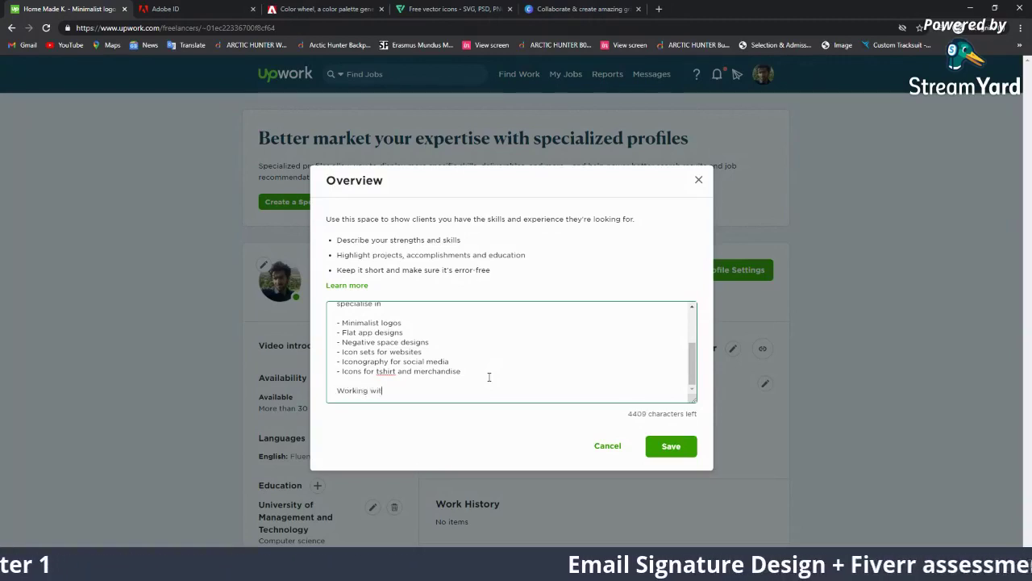
{"action": "type", "text": "would p"}
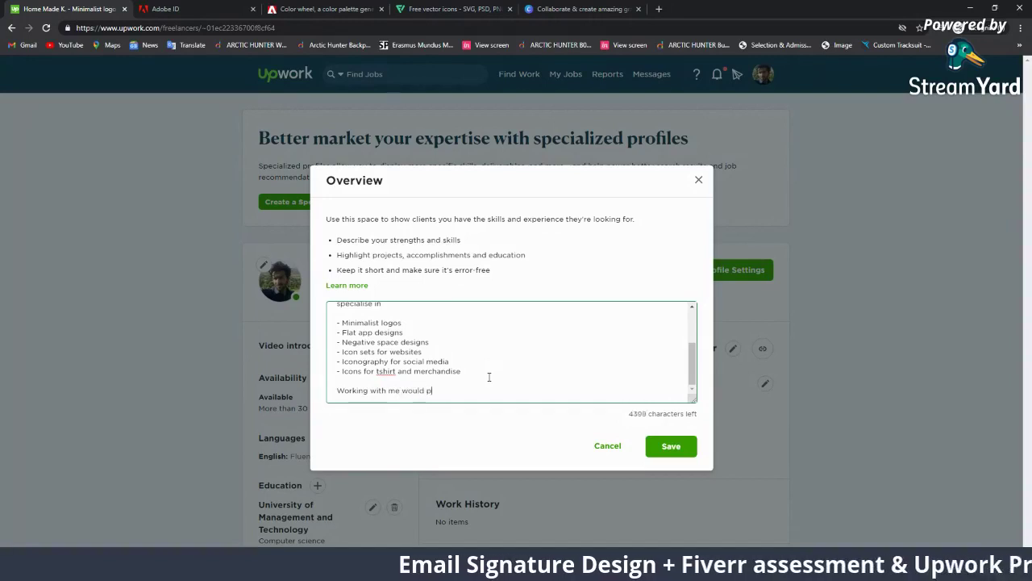
{"action": "type", "text": "rof"}
{"action": "key", "text": "BackSpace"}
{"action": "type", "text": "vide "}
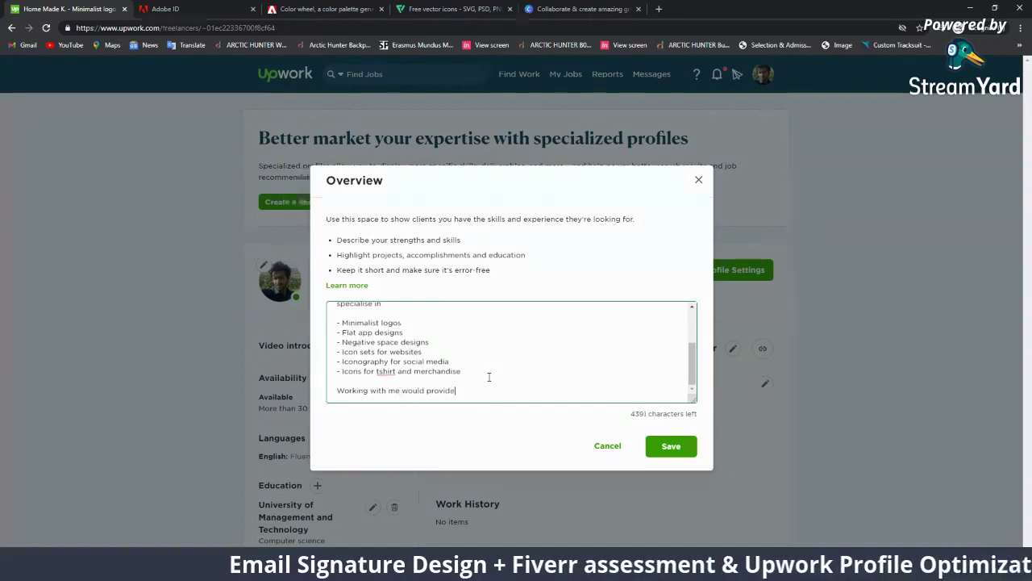
{"action": "type", "text": "you a com"}
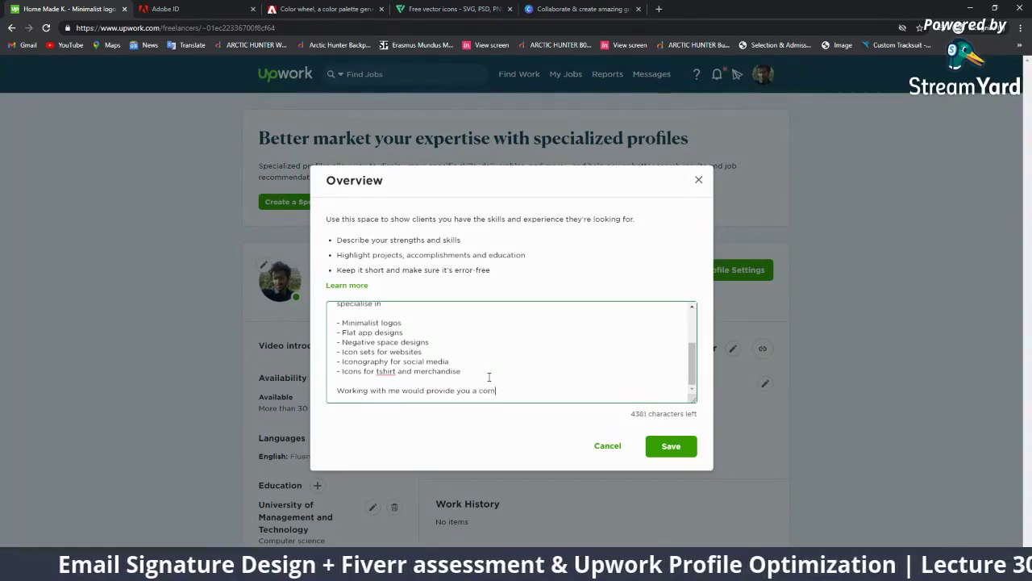
{"action": "type", "text": "petitiveed"}
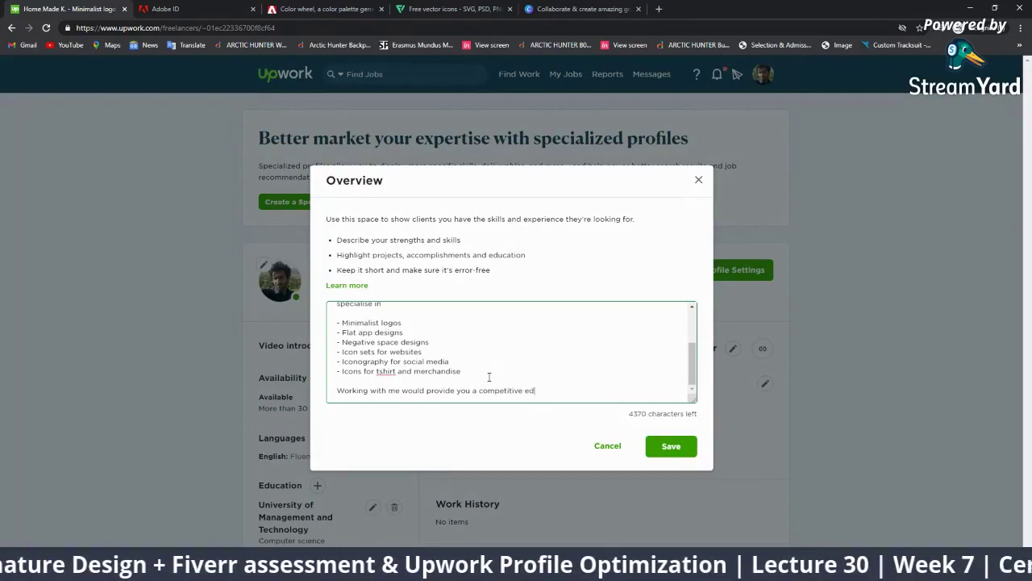
{"action": "type", "text": "ge in the marke"}
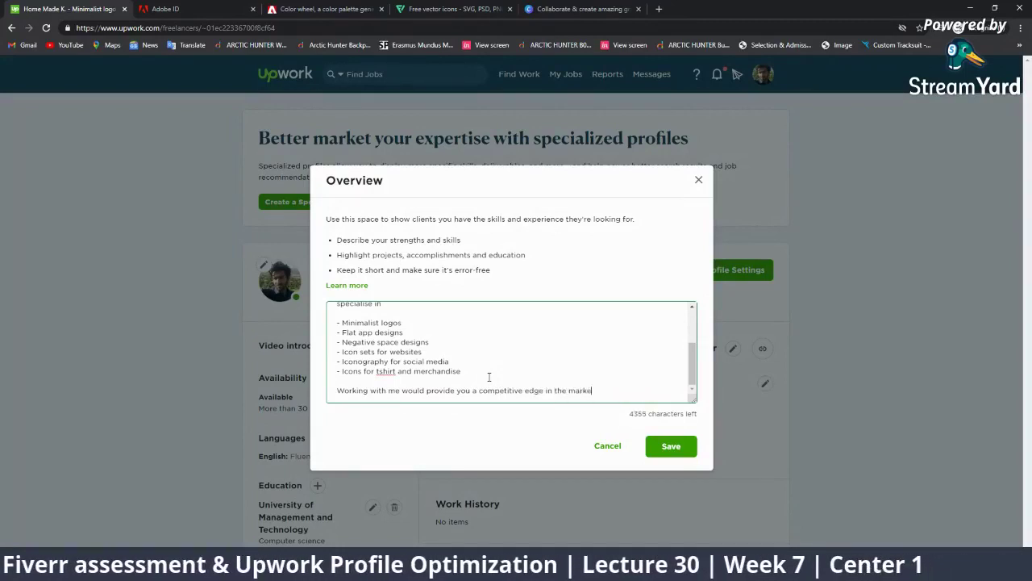
{"action": "type", "text": "t as you"}
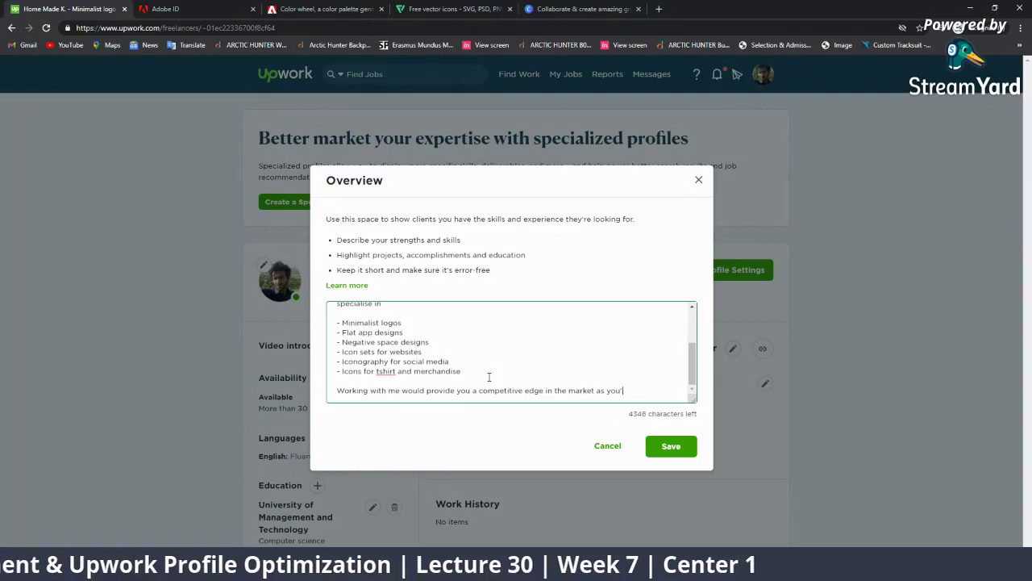
{"action": "type", "text": "get a "}
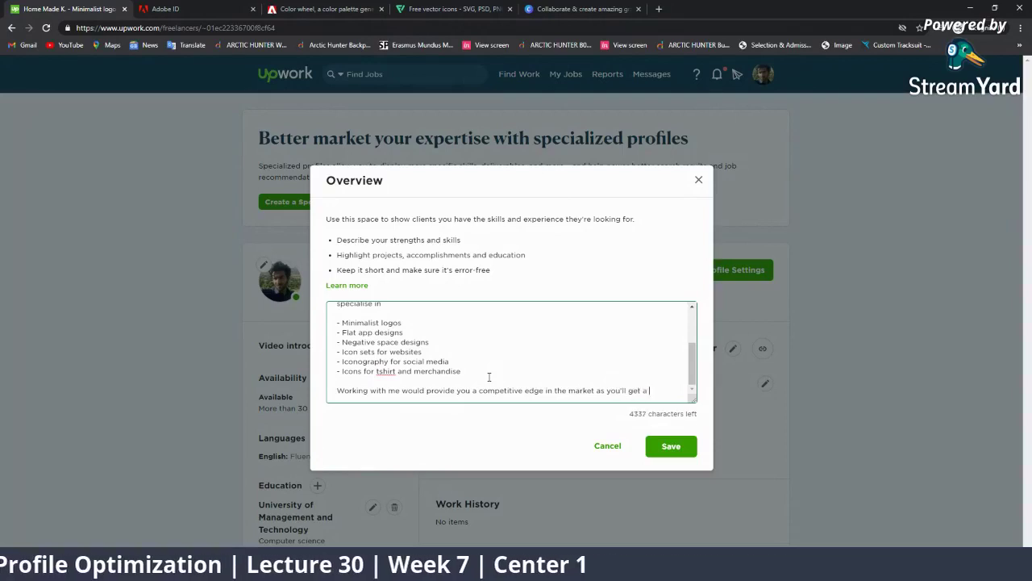
{"action": "type", "text": "quality work"}
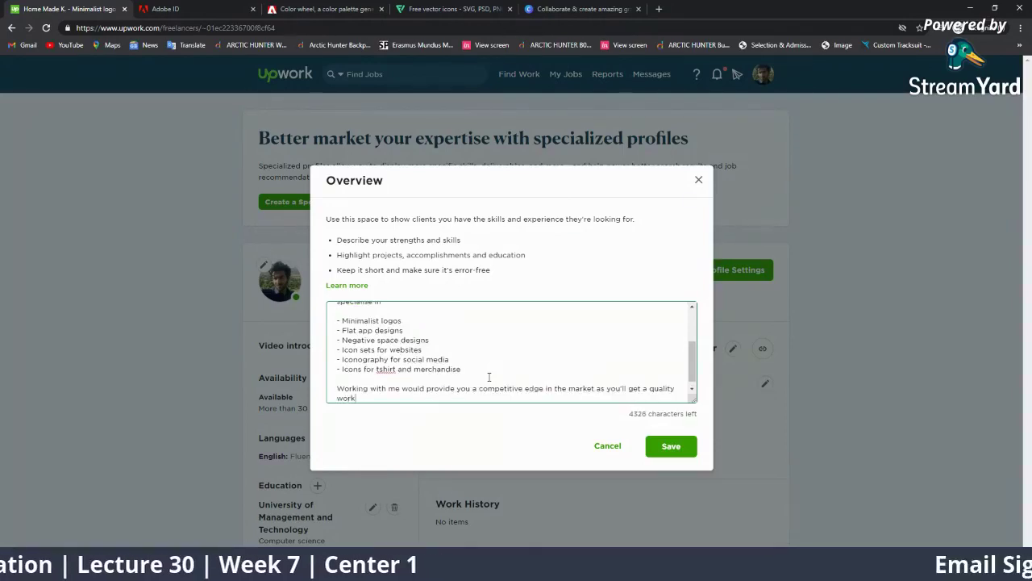
{"action": "type", "text": " with"}
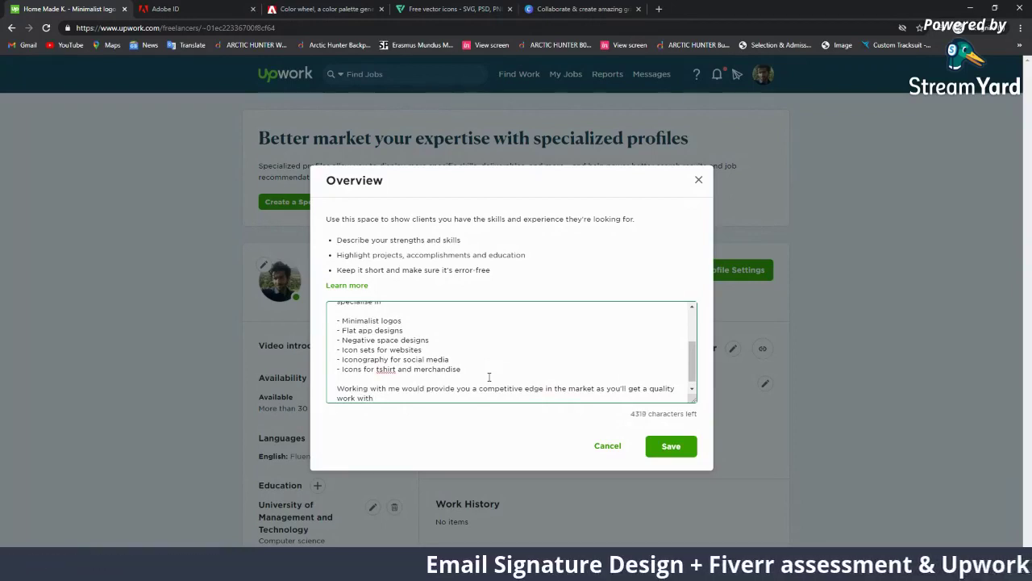
{"action": "type", "text": "oo"}
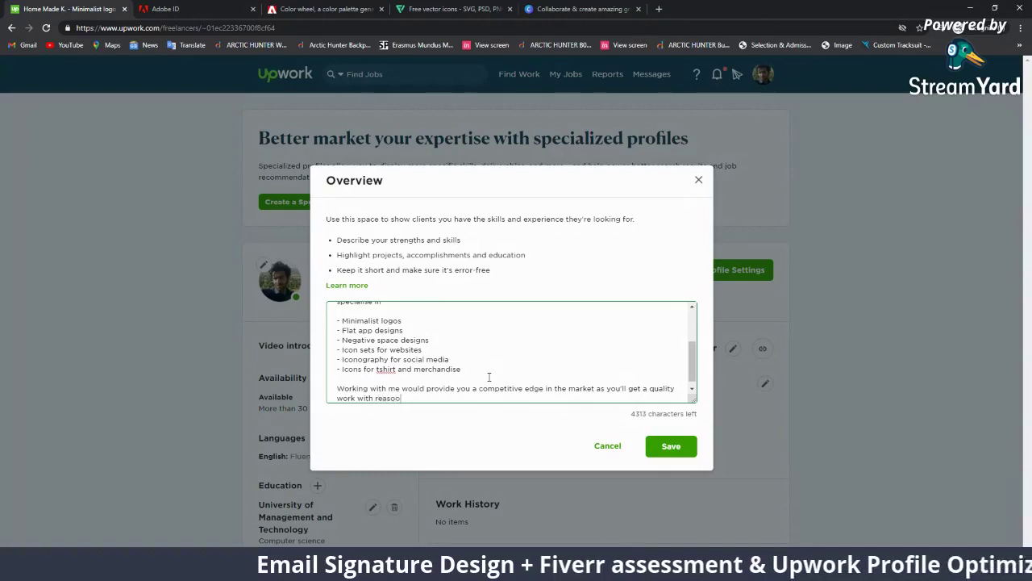
{"action": "type", "text": "ble"}
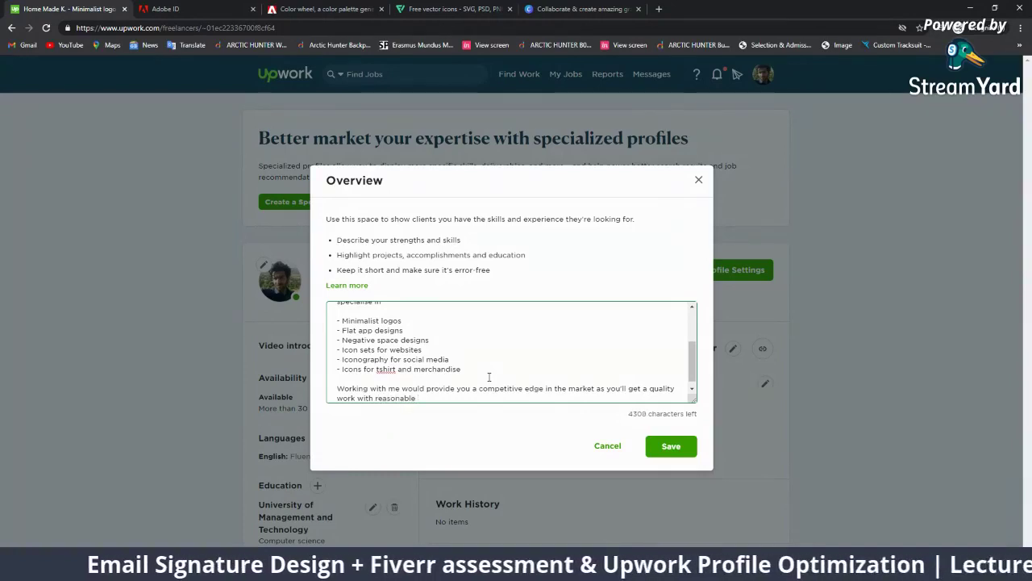
{"action": "type", "text": "qoutes"}
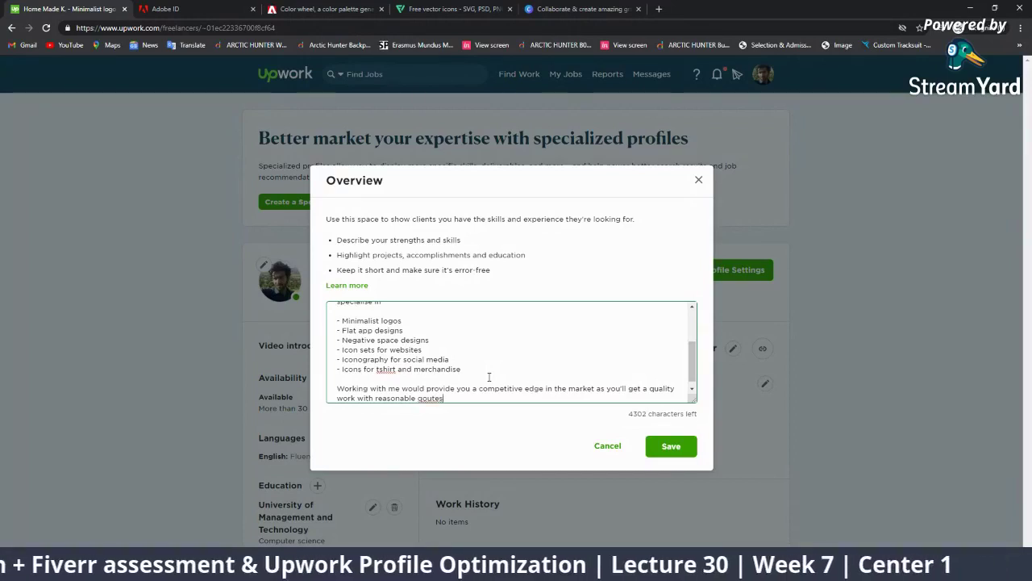
{"action": "type", "text": ", that you "}
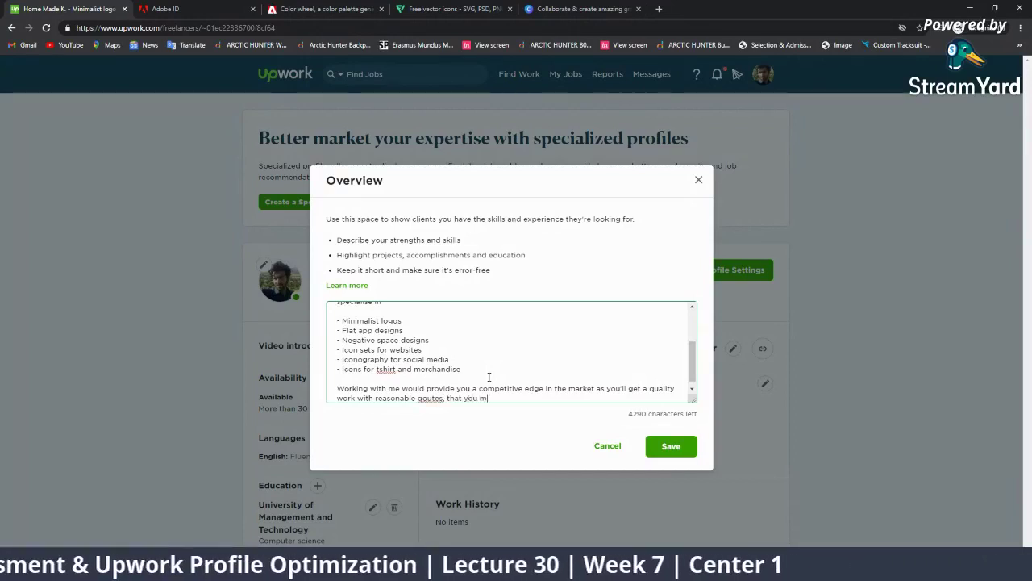
{"action": "type", "text": "mi"}
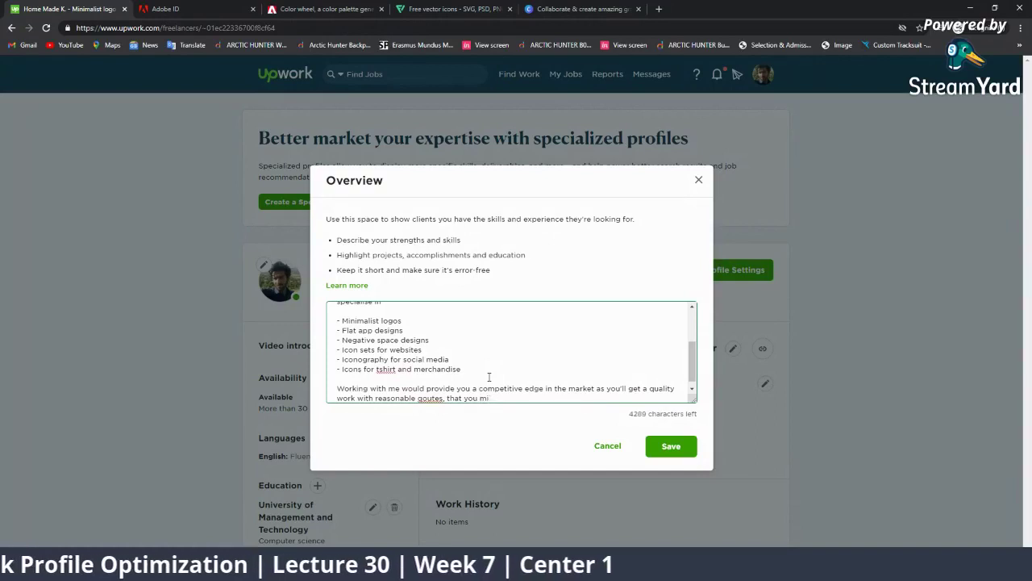
{"action": "type", "text": "ght not find "}
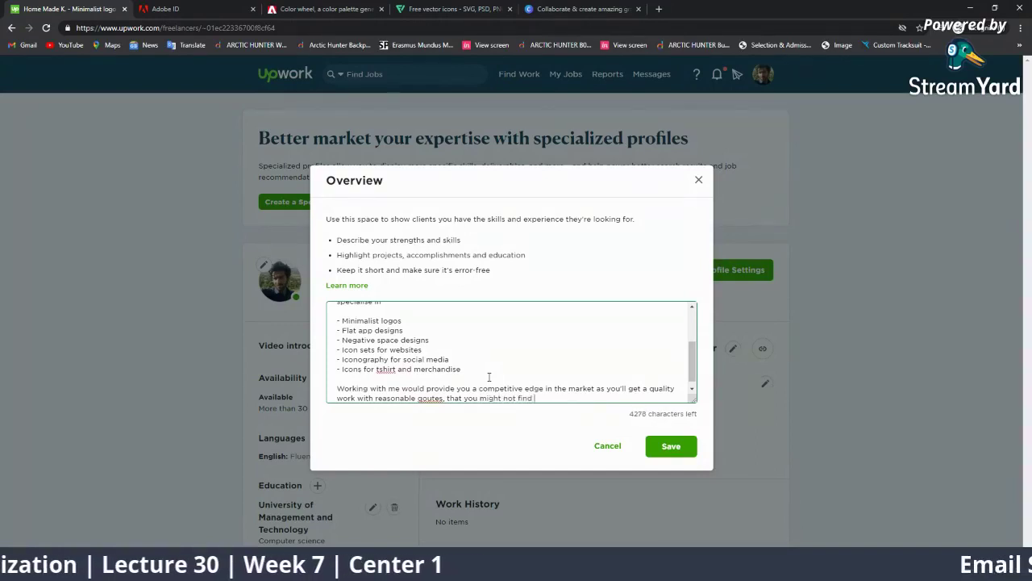
{"action": "type", "text": " else, "}
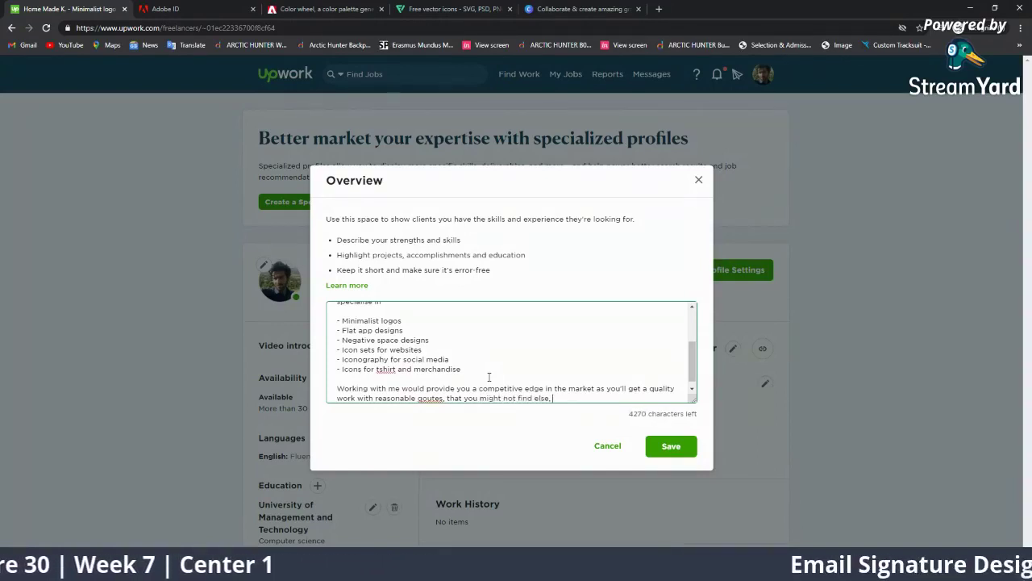
{"action": "key", "text": "BackSpace"}
{"action": "key", "text": "BackSpace"}
{"action": "type", "text": "whe"}
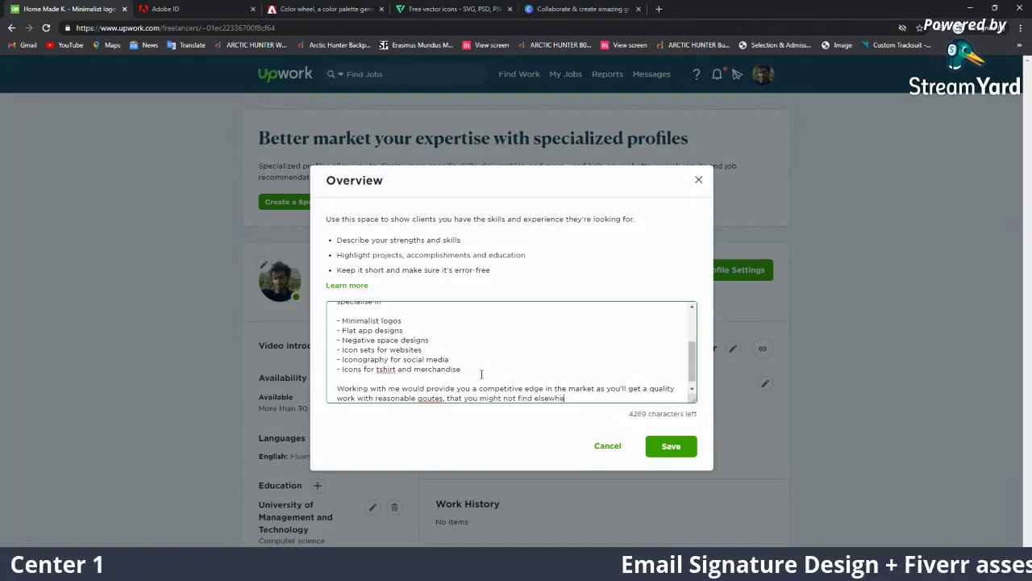
{"action": "type", "text": "re."}
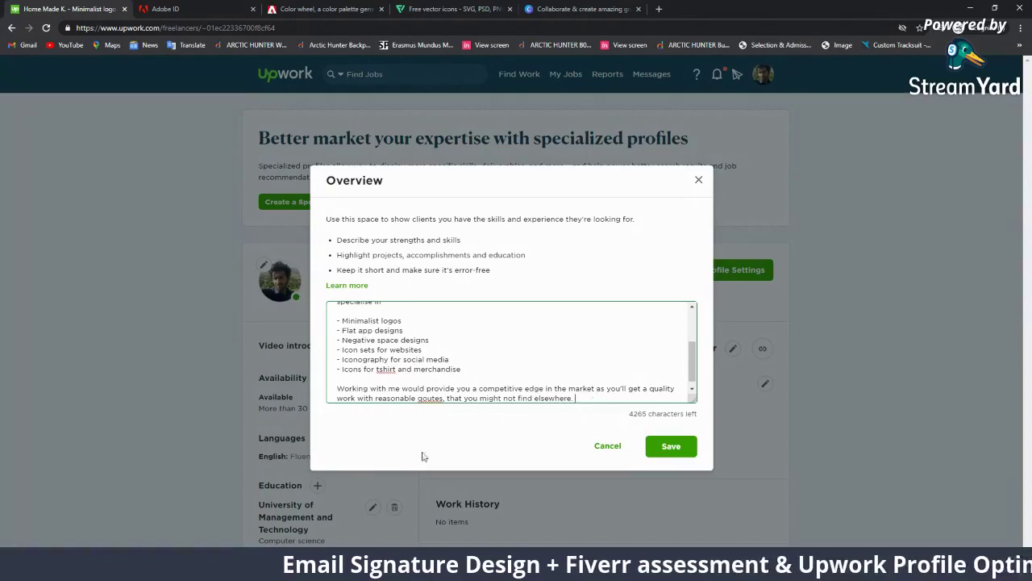
Step: Correct the spellings to 'quotes' and 't shirt', then save the overview
{"action": "right_click", "coordinate": [435, 397]}
{"action": "left_click", "coordinate": [435, 415]}
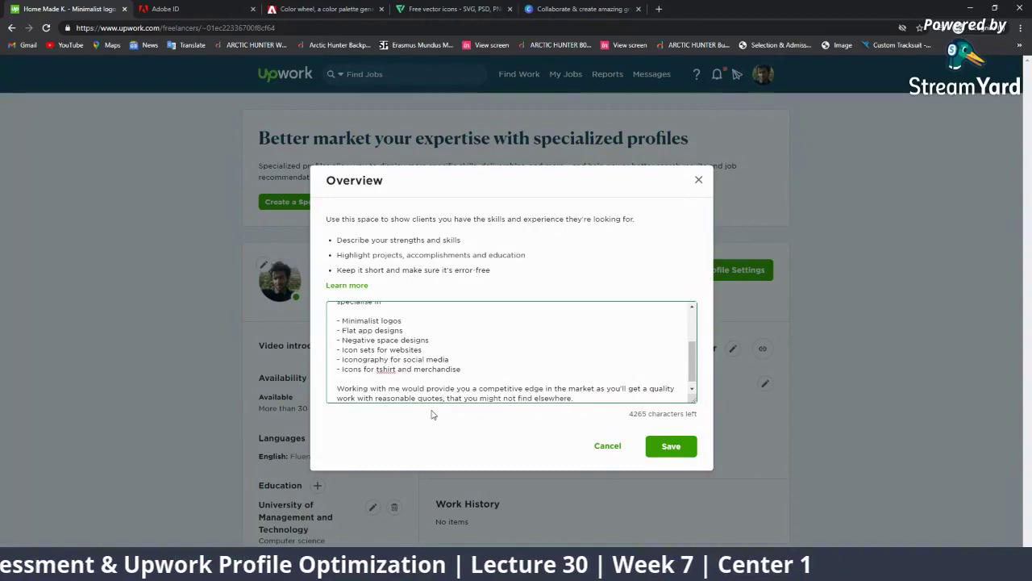
{"action": "right_click", "coordinate": [391, 371]}
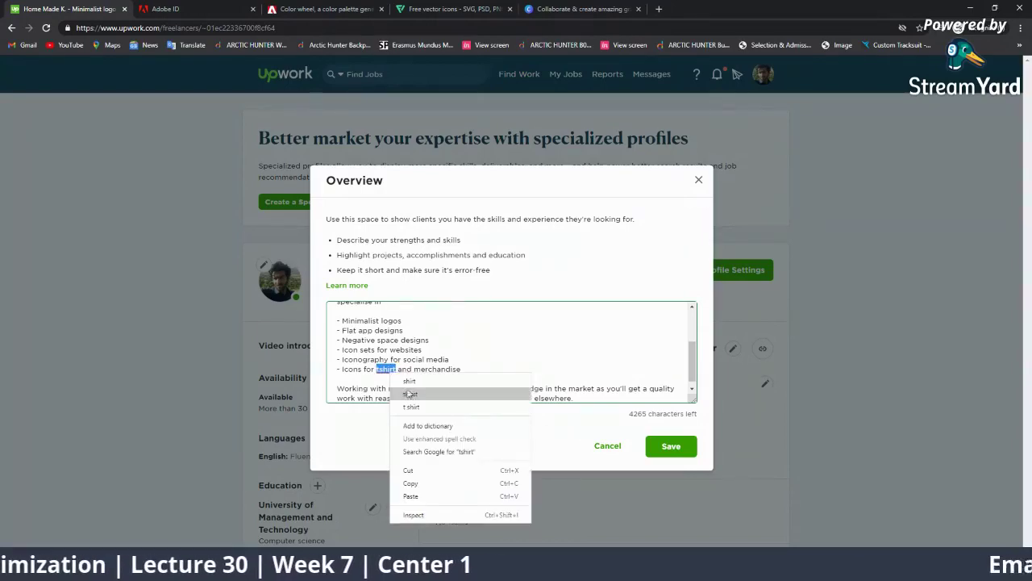
{"action": "left_click", "coordinate": [415, 408]}
{"action": "left_click", "coordinate": [670, 446]}
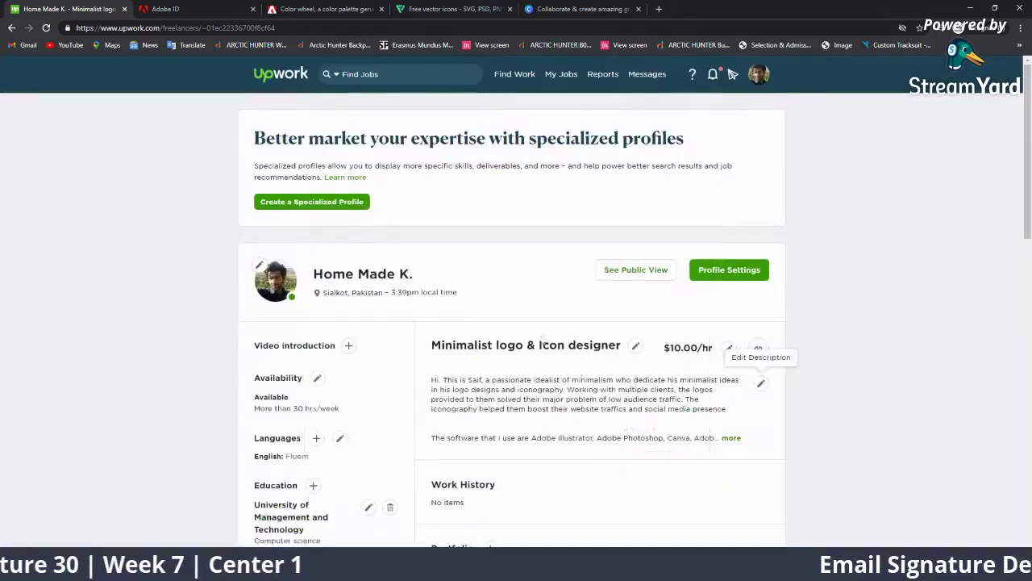
Step: Open My Job Feed in a new tab and switch the search type to Freelancers & Agencies
{"action": "left_click", "coordinate": [731, 437]}
{"action": "scroll", "coordinate": [679, 397], "scroll_direction": "down", "scroll_amount": 3}
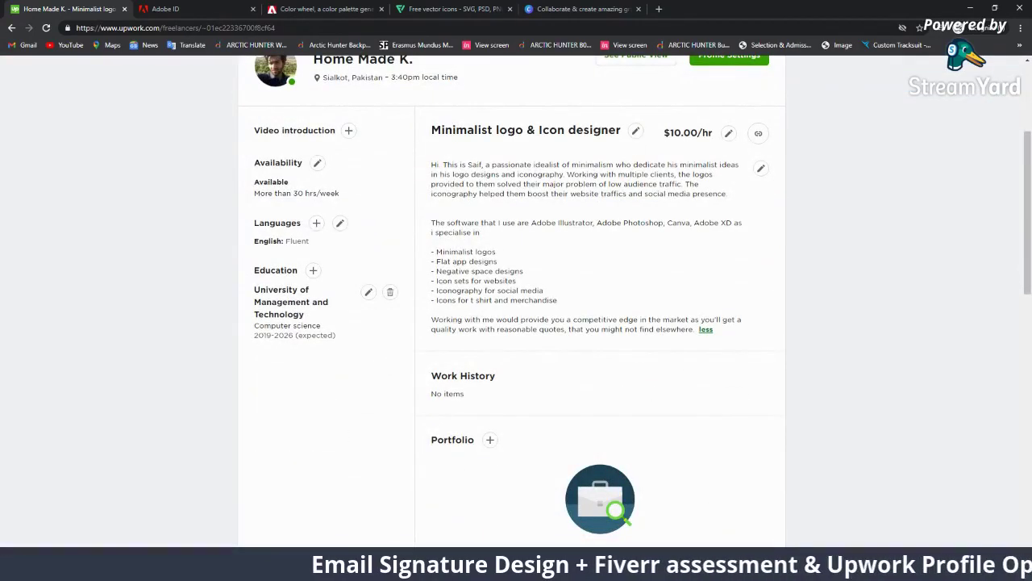
{"action": "scroll", "coordinate": [578, 357], "scroll_direction": "up", "scroll_amount": 3}
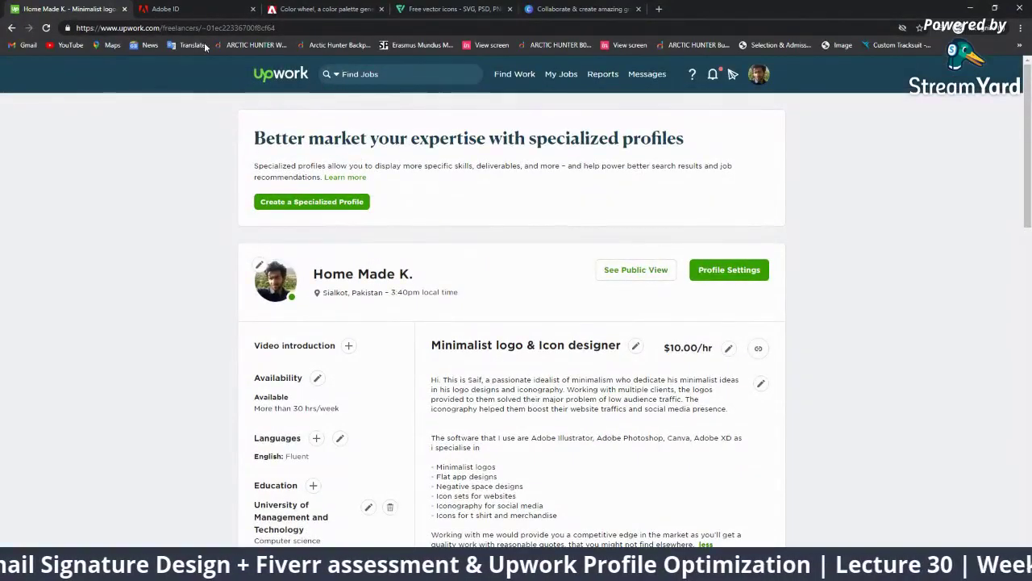
{"action": "right_click", "coordinate": [269, 75]}
{"action": "left_click", "coordinate": [303, 85]}
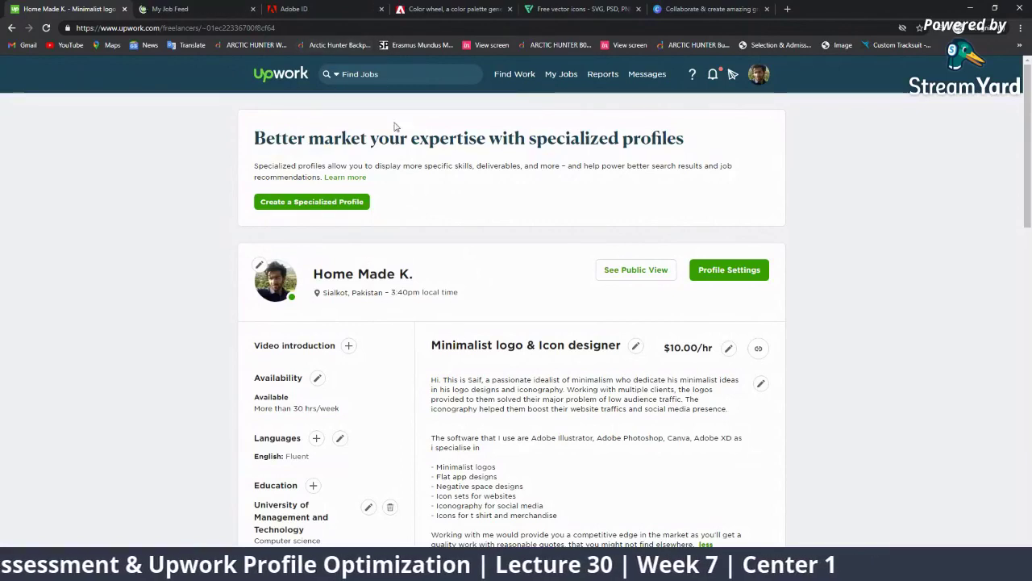
{"action": "left_click", "coordinate": [335, 74]}
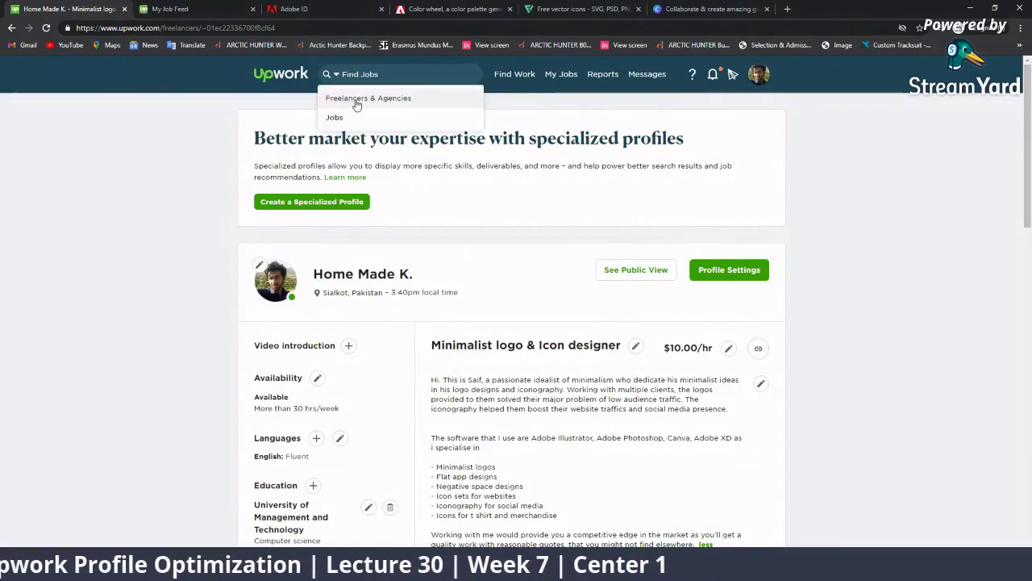
{"action": "left_click", "coordinate": [355, 105]}
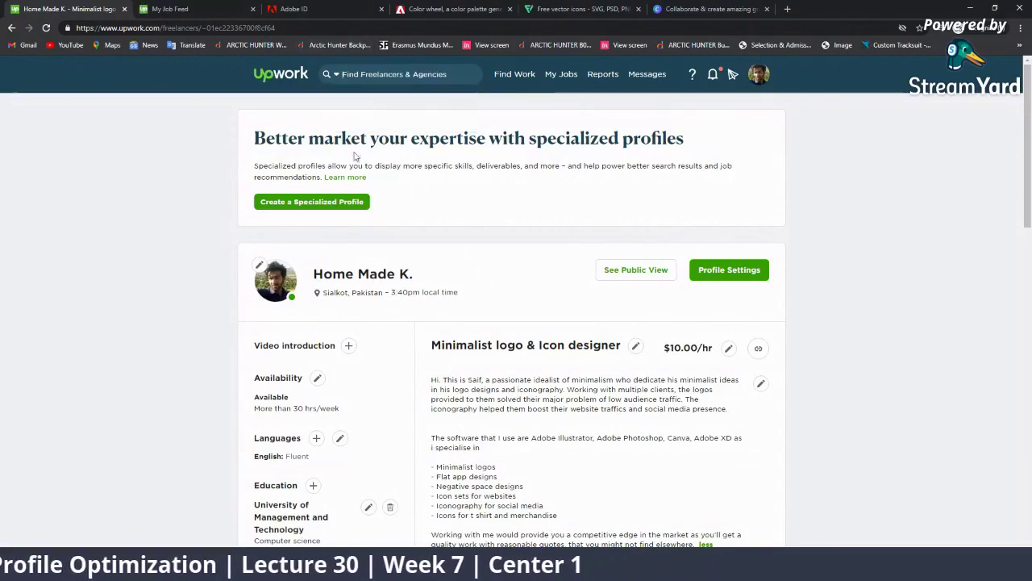
Step: Search freelancers for 'logo designer' and return to the results tab
{"action": "left_click", "coordinate": [417, 75]}
{"action": "type", "text": "logo designer"}
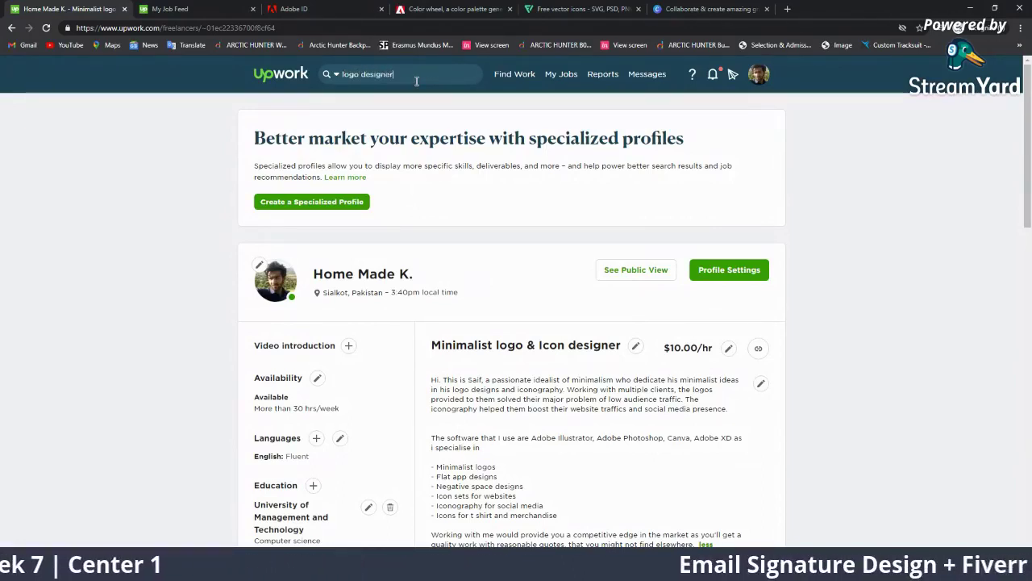
{"action": "key", "text": "Return"}
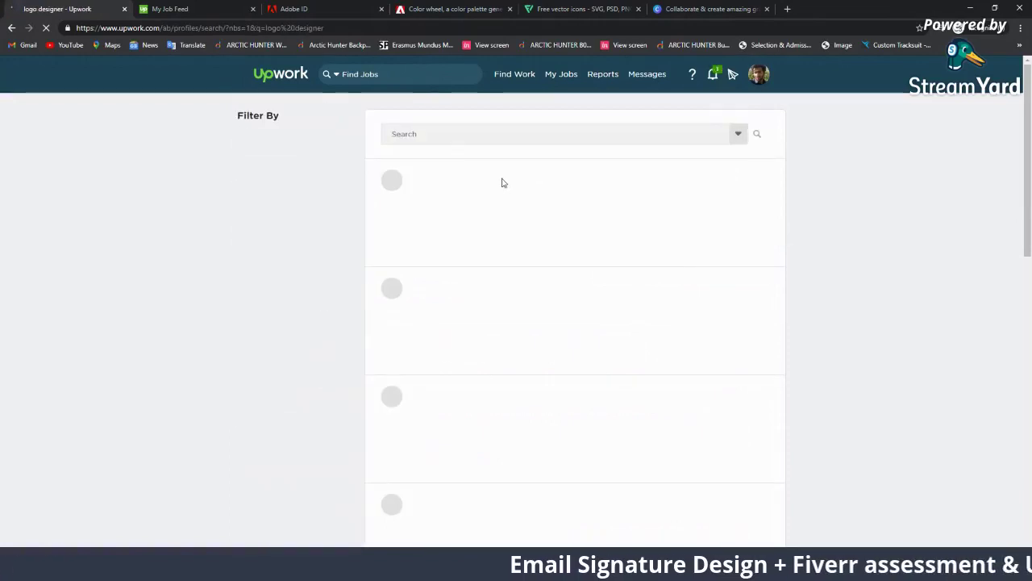
{"action": "key", "text": "ctrl+Tab"}
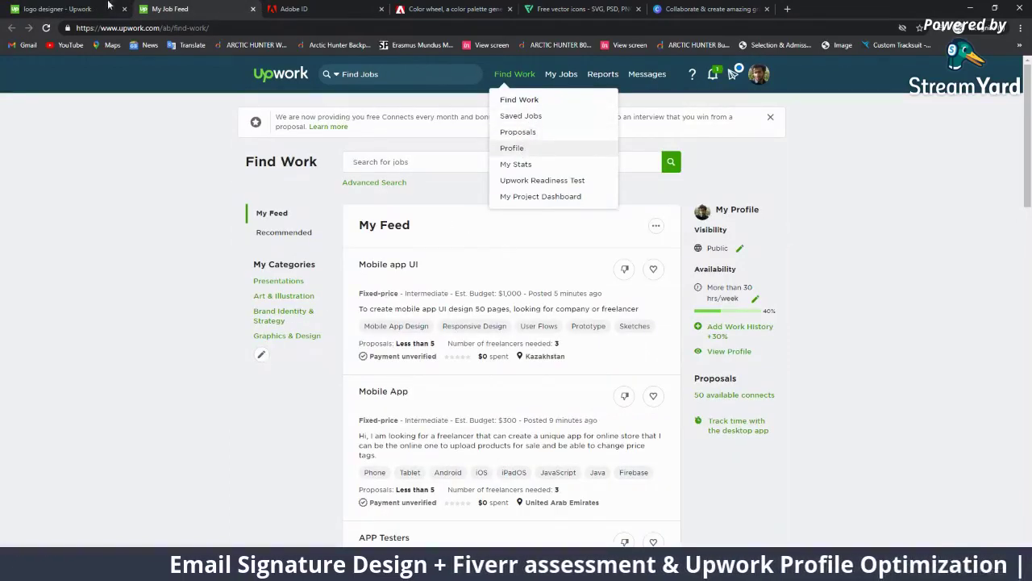
{"action": "left_click", "coordinate": [108, 5]}
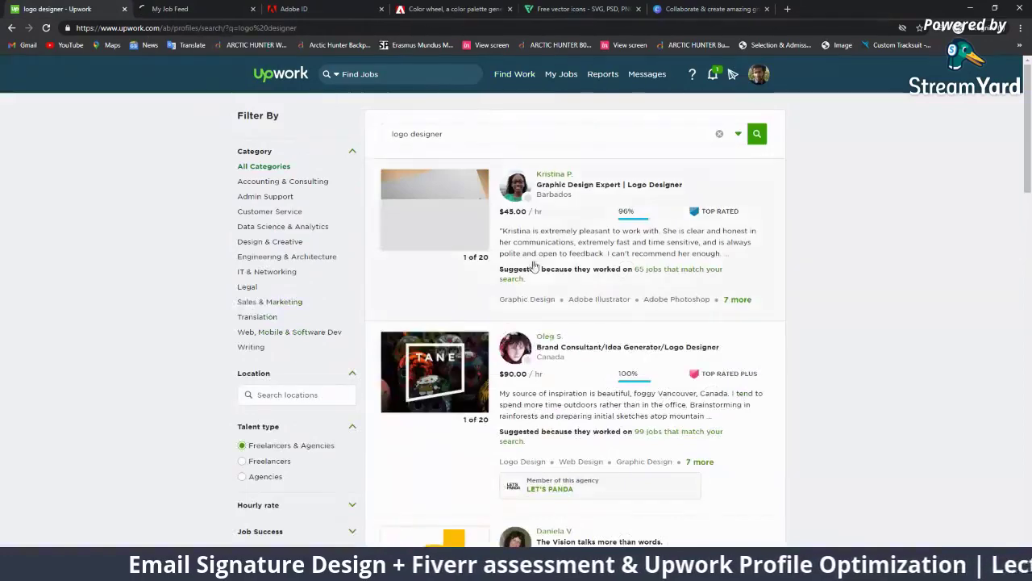
Step: Open the top-rated logo designer's profile and highlight the 'time sensitive' and 'extremely fast' review praise
{"action": "right_click", "coordinate": [587, 187]}
{"action": "left_click", "coordinate": [537, 231]}
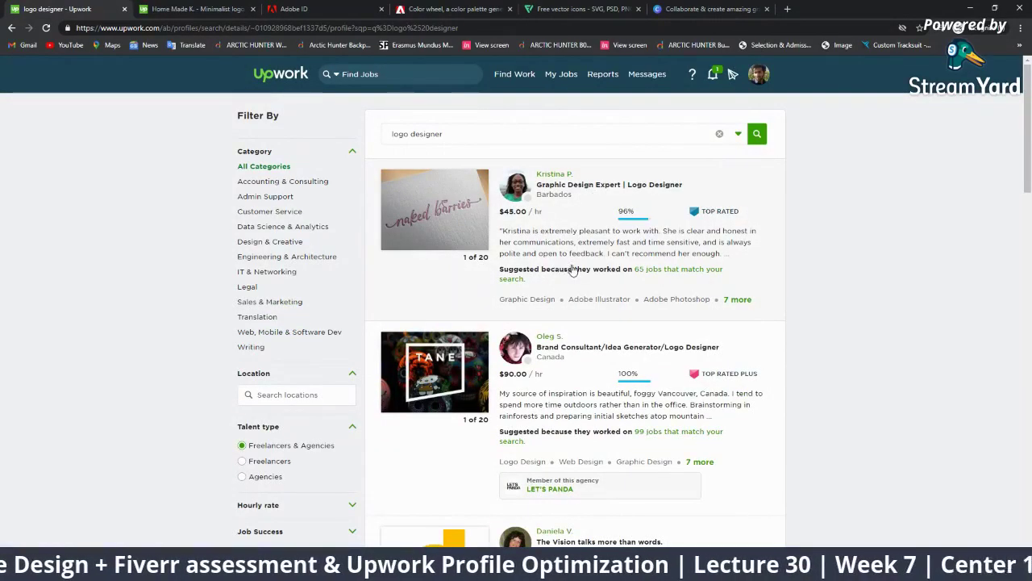
{"action": "left_click", "coordinate": [541, 236]}
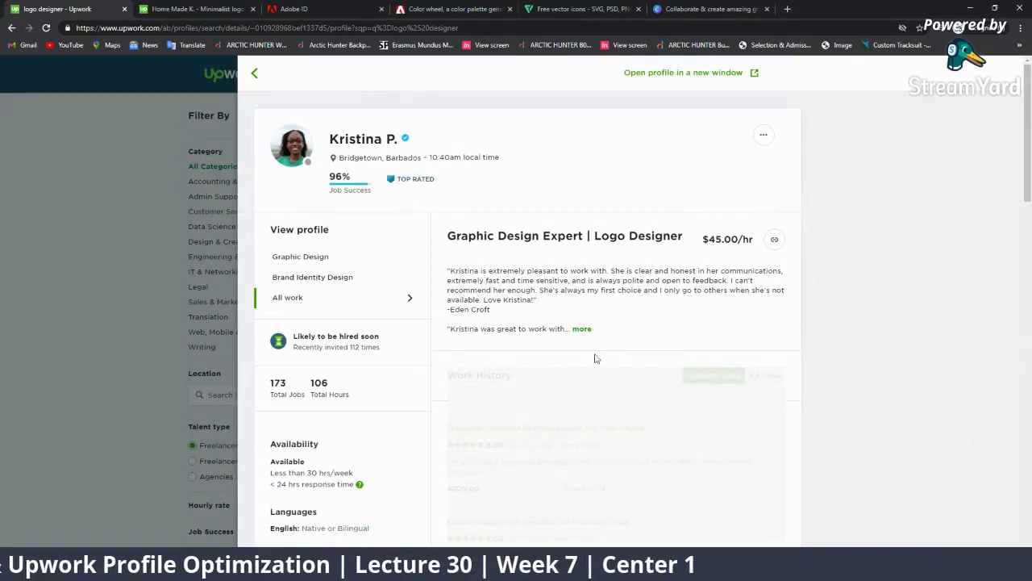
{"action": "left_click", "coordinate": [581, 328]}
{"action": "scroll", "coordinate": [492, 258], "scroll_direction": "down", "scroll_amount": 3}
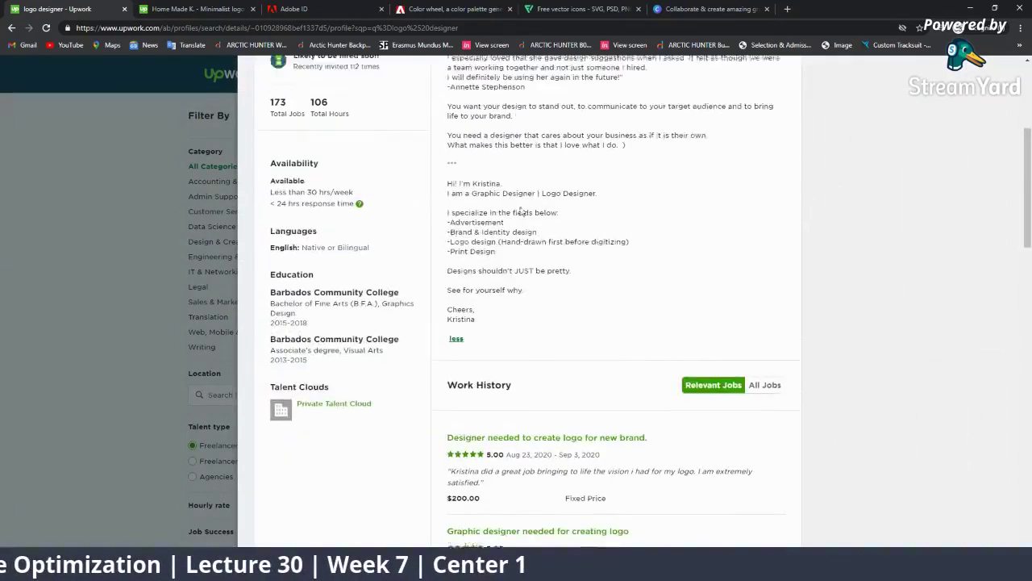
{"action": "scroll", "coordinate": [520, 211], "scroll_direction": "up", "scroll_amount": 2}
{"action": "scroll", "coordinate": [524, 200], "scroll_direction": "up", "scroll_amount": 1}
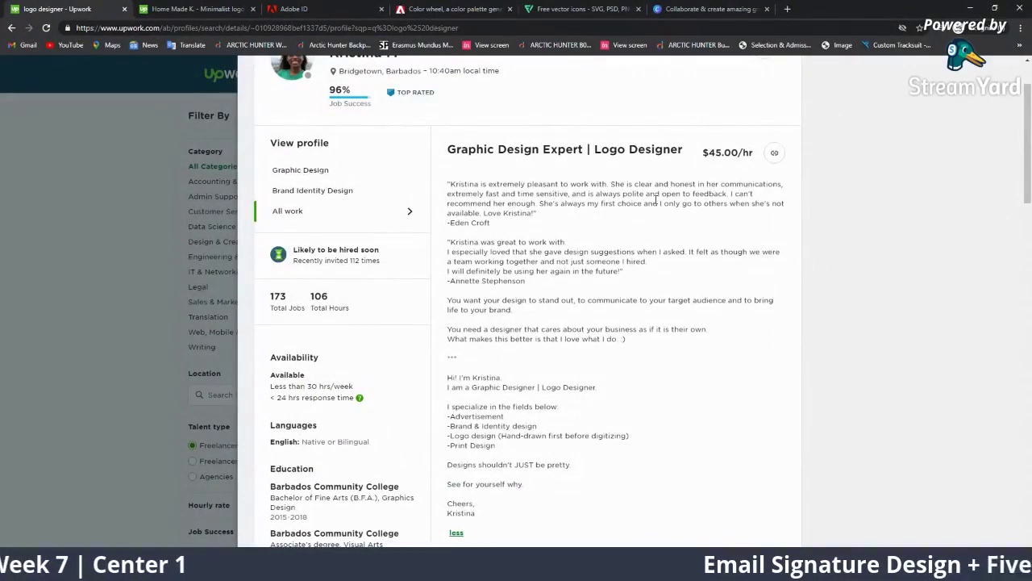
{"action": "mouse_move", "coordinate": [500, 196]}
{"action": "left_mouse_down"}
{"action": "mouse_move", "coordinate": [458, 194]}
{"action": "mouse_move", "coordinate": [570, 194]}
{"action": "left_mouse_up"}
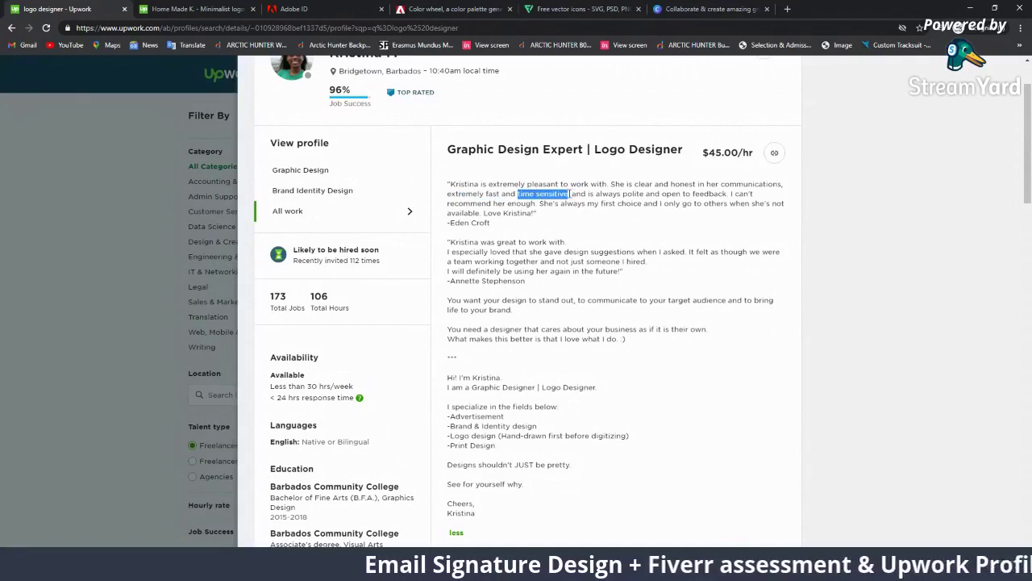
{"action": "left_click_drag", "start_coordinate": [500, 194], "coordinate": [449, 196]}
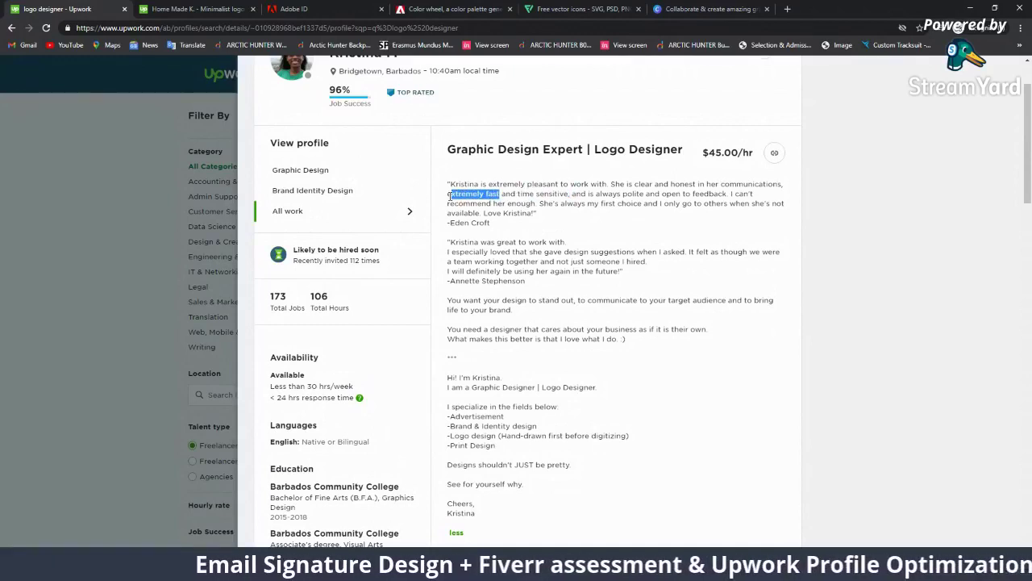
{"action": "left_click_drag", "start_coordinate": [520, 195], "coordinate": [726, 195]}
{"action": "left_click", "coordinate": [583, 203]}
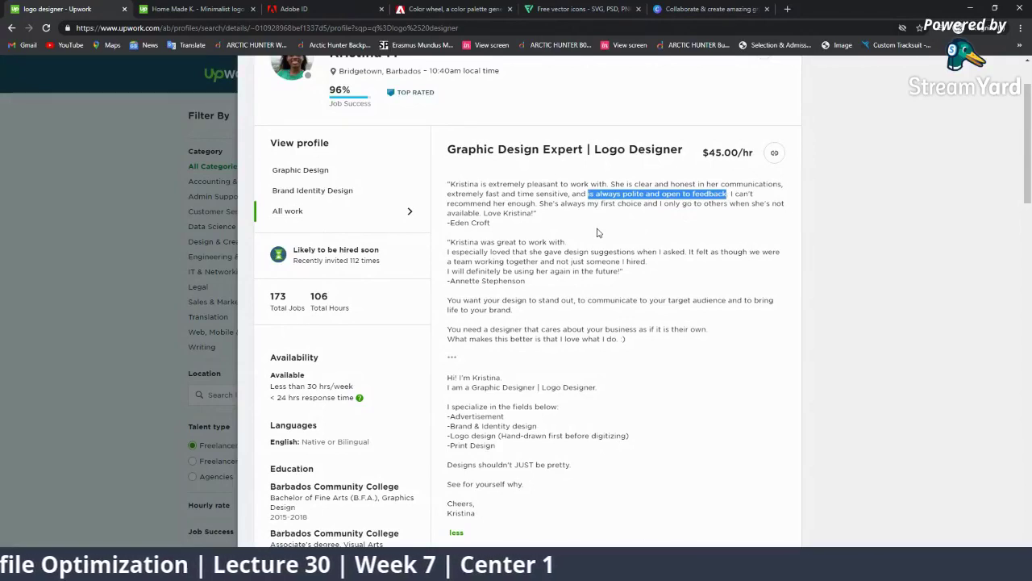
{"action": "scroll", "coordinate": [541, 196], "scroll_direction": "up", "scroll_amount": 1}
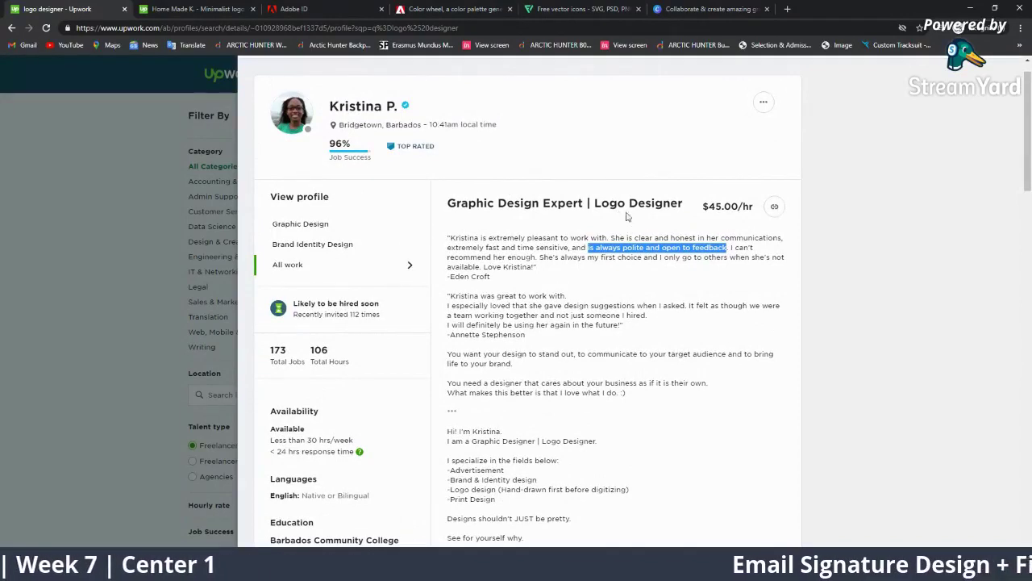
{"action": "left_click", "coordinate": [615, 268]}
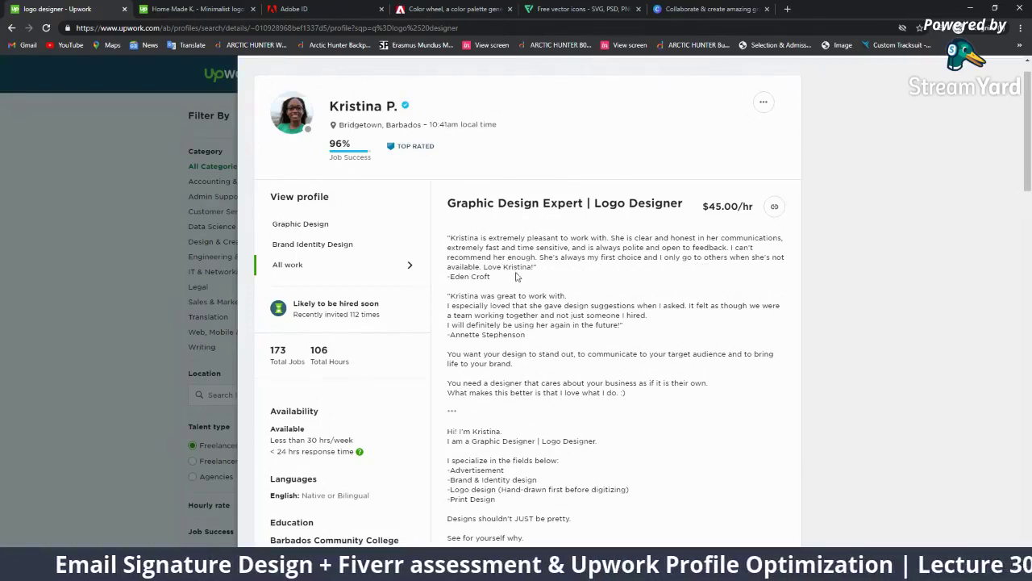
Step: Highlight the first review, the target-audience phrase and the specialisation list, then close the profile
{"action": "left_click_drag", "start_coordinate": [503, 280], "coordinate": [449, 237]}
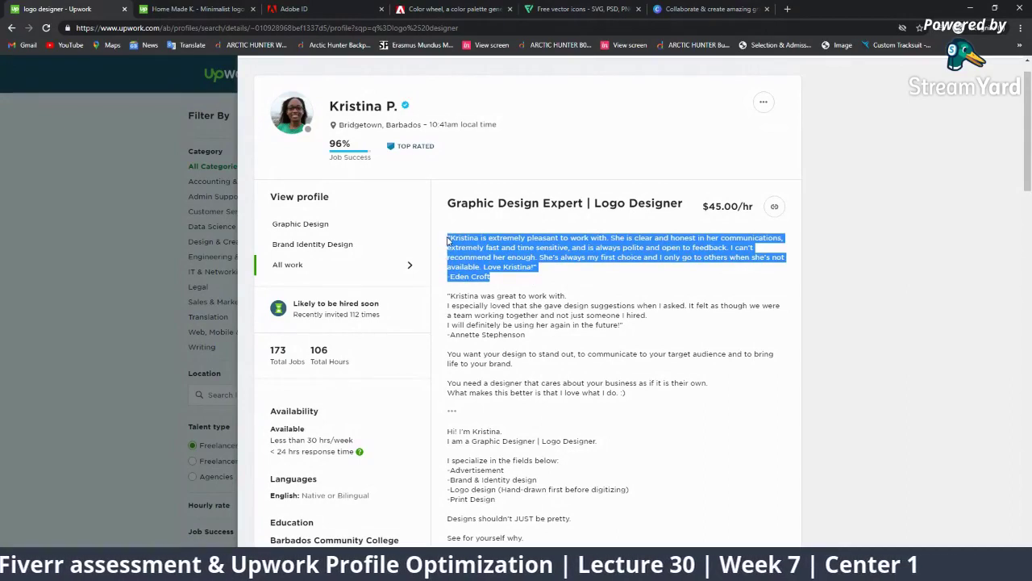
{"action": "left_click", "coordinate": [580, 335]}
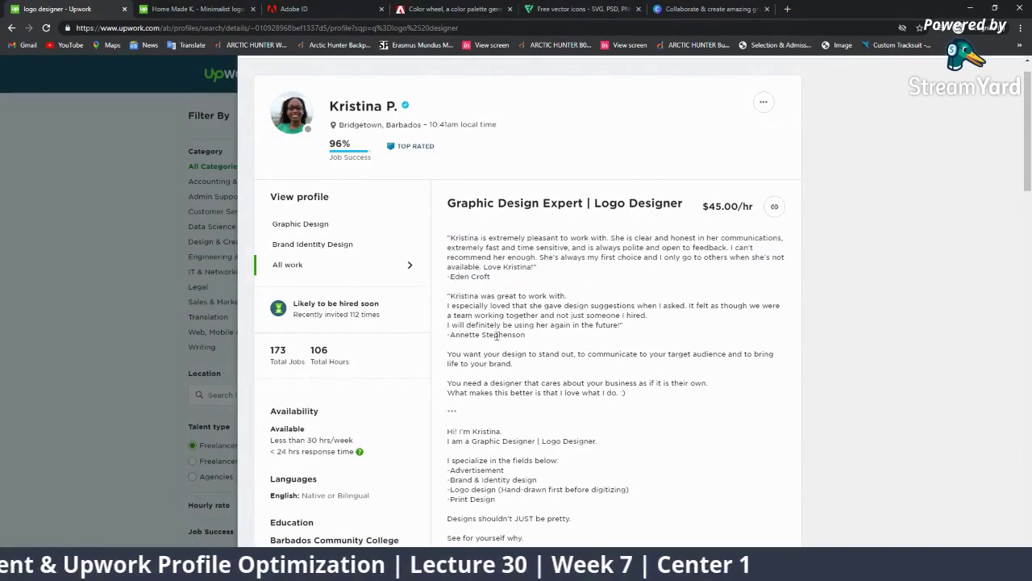
{"action": "scroll", "coordinate": [512, 307], "scroll_direction": "down", "scroll_amount": 2}
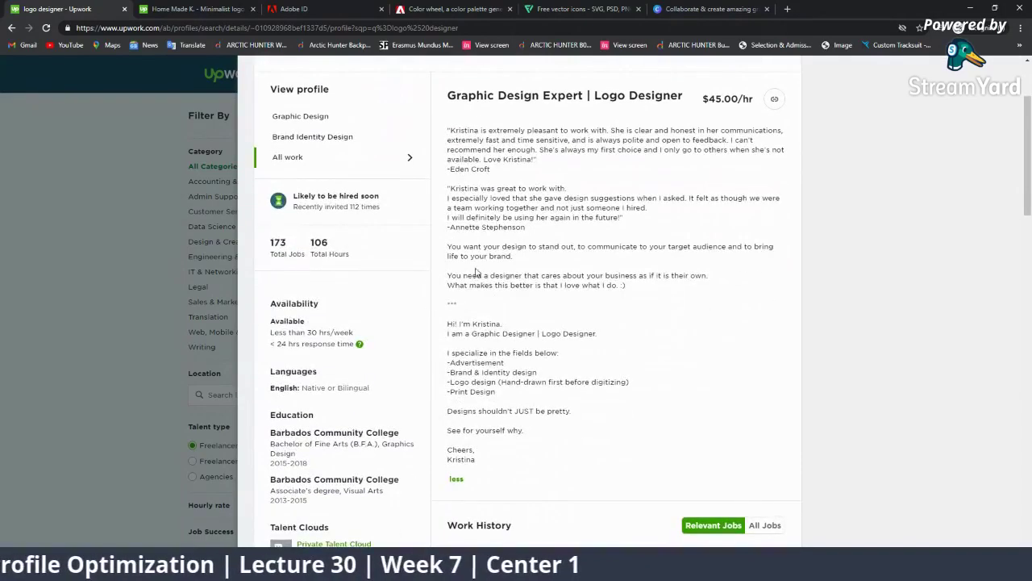
{"action": "left_click_drag", "start_coordinate": [581, 247], "coordinate": [658, 275]}
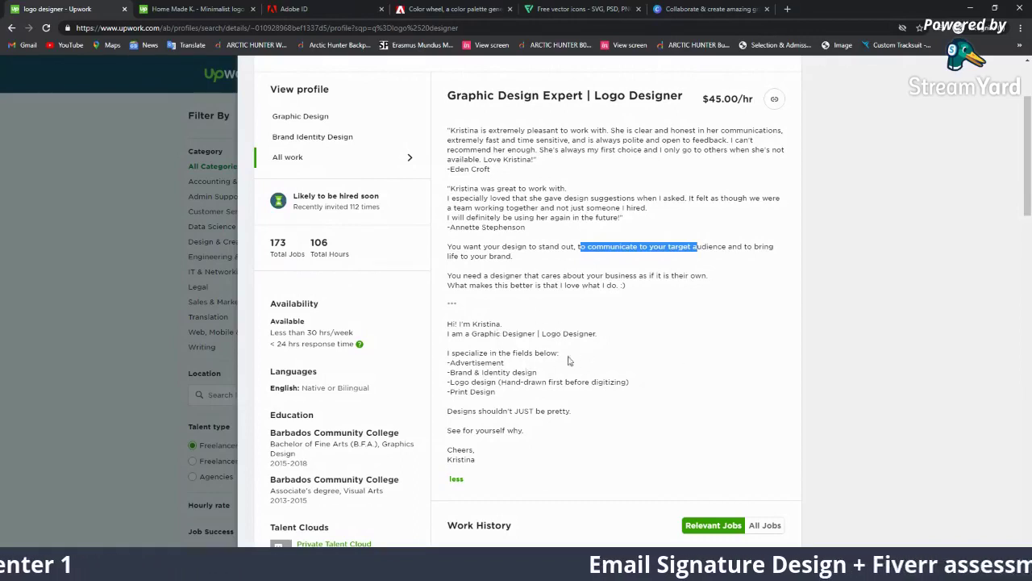
{"action": "left_click_drag", "start_coordinate": [507, 371], "coordinate": [447, 362]}
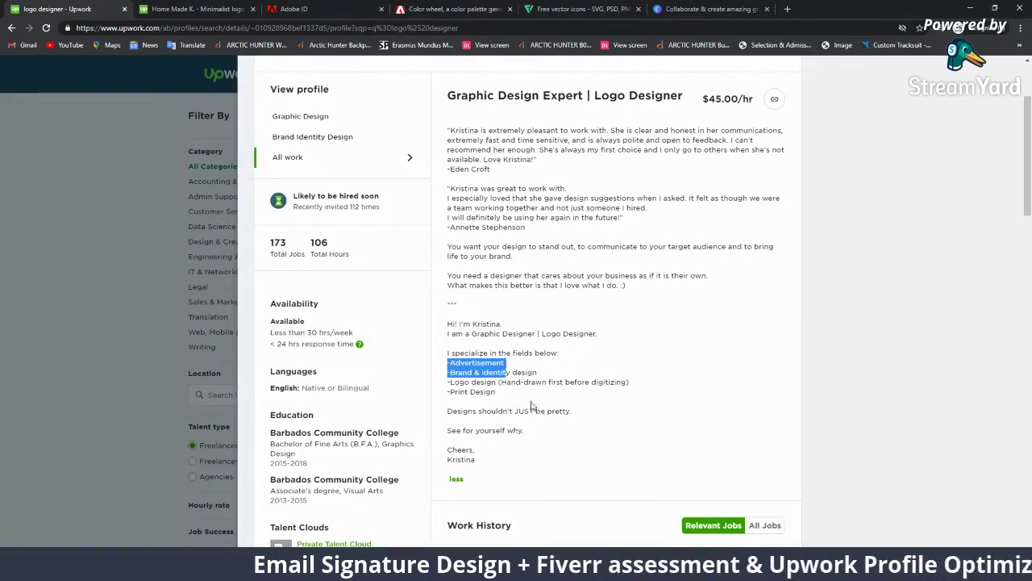
{"action": "left_click", "coordinate": [497, 396]}
{"action": "left_click_drag", "start_coordinate": [498, 395], "coordinate": [447, 365]}
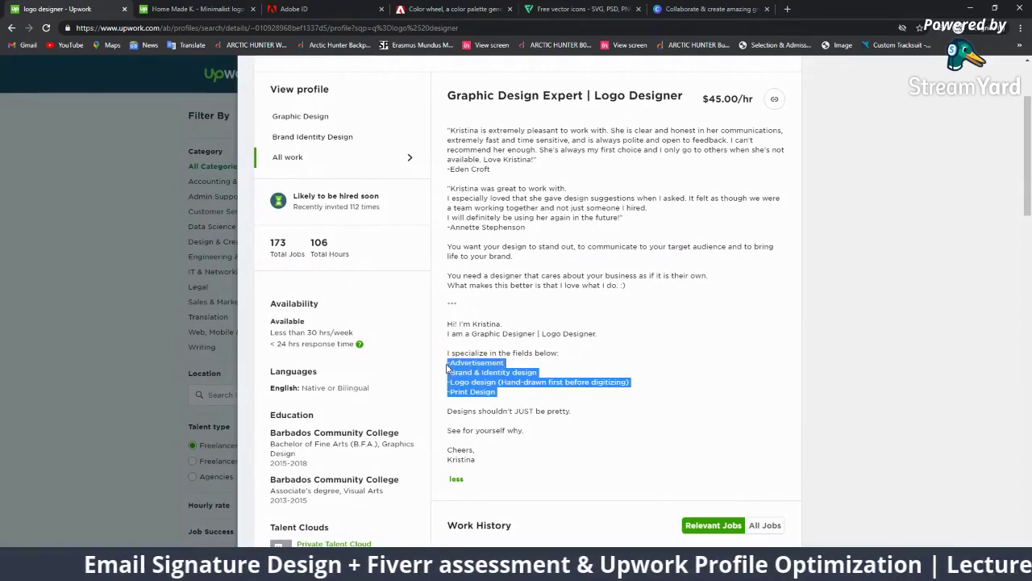
{"action": "left_click", "coordinate": [689, 326]}
{"action": "left_click", "coordinate": [161, 273]}
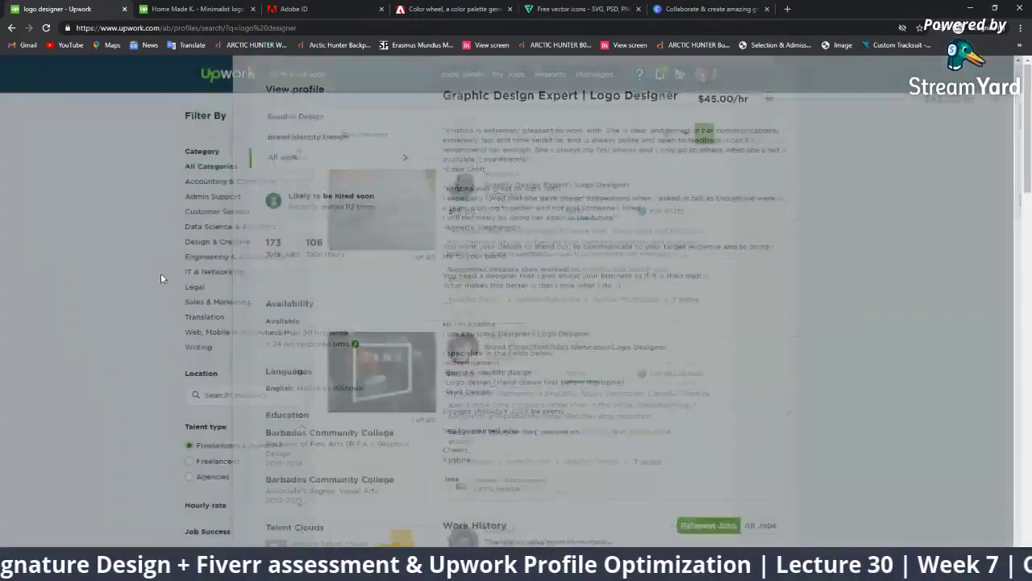
Step: Reopen the first designer's profile, expand its description, and close it again
{"action": "left_click", "coordinate": [582, 192]}
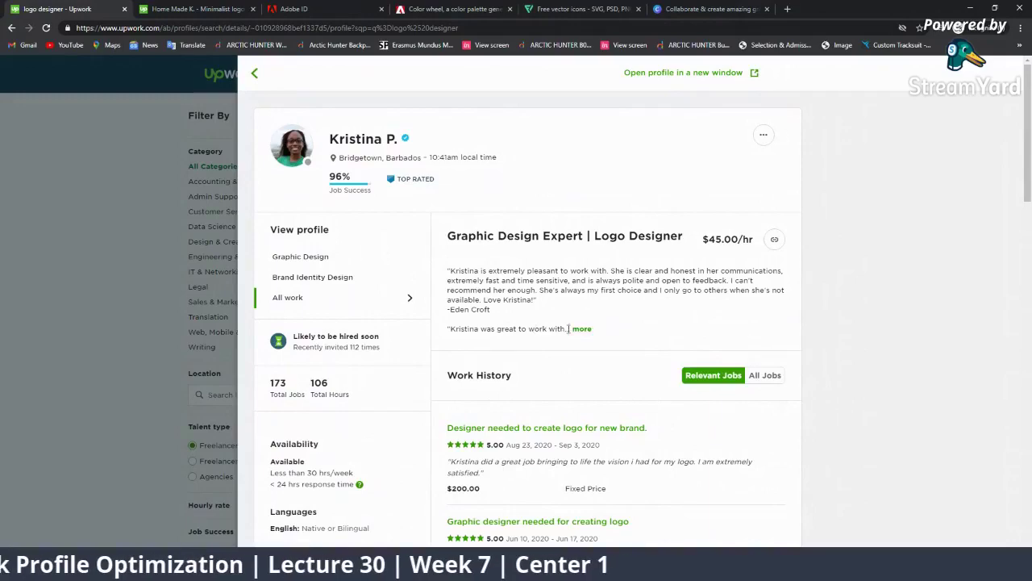
{"action": "left_click", "coordinate": [587, 331]}
{"action": "scroll", "coordinate": [586, 331], "scroll_direction": "down", "scroll_amount": 4}
{"action": "scroll", "coordinate": [495, 231], "scroll_direction": "up", "scroll_amount": 5}
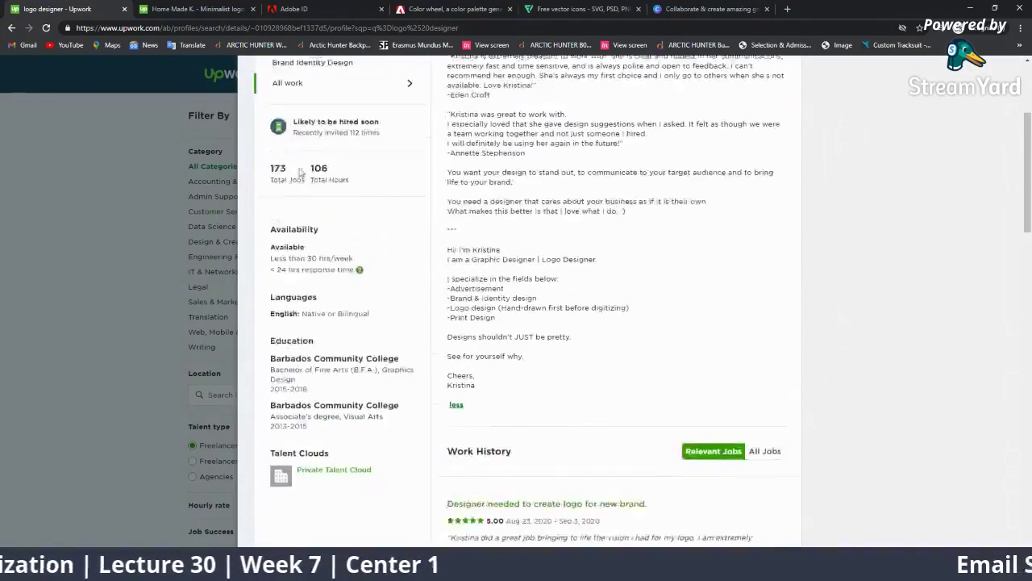
{"action": "left_click", "coordinate": [122, 210]}
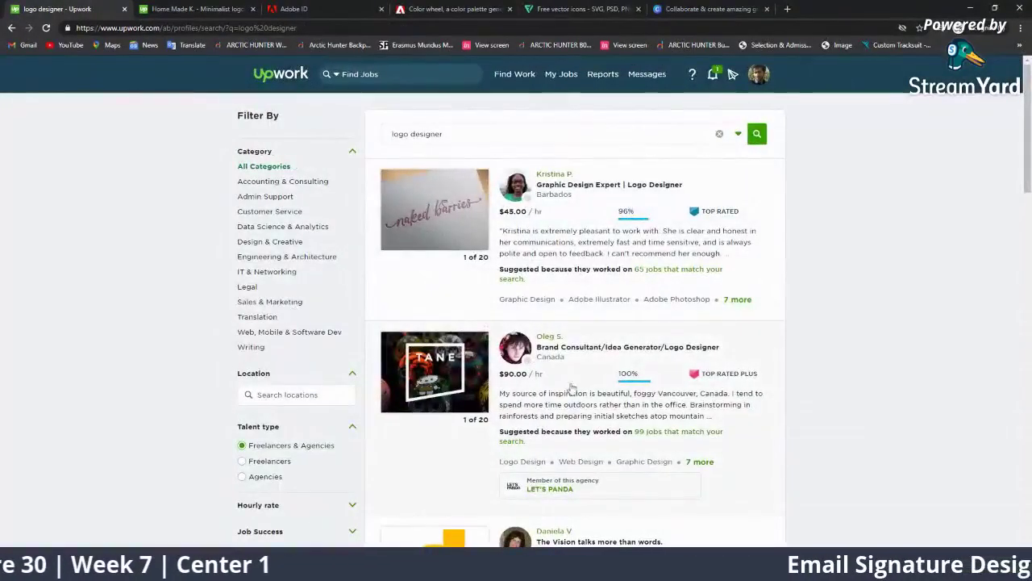
Step: Open the second logo designer's profile, expand it, and highlight the foggy Vancouver and job lines
{"action": "left_click", "coordinate": [575, 413]}
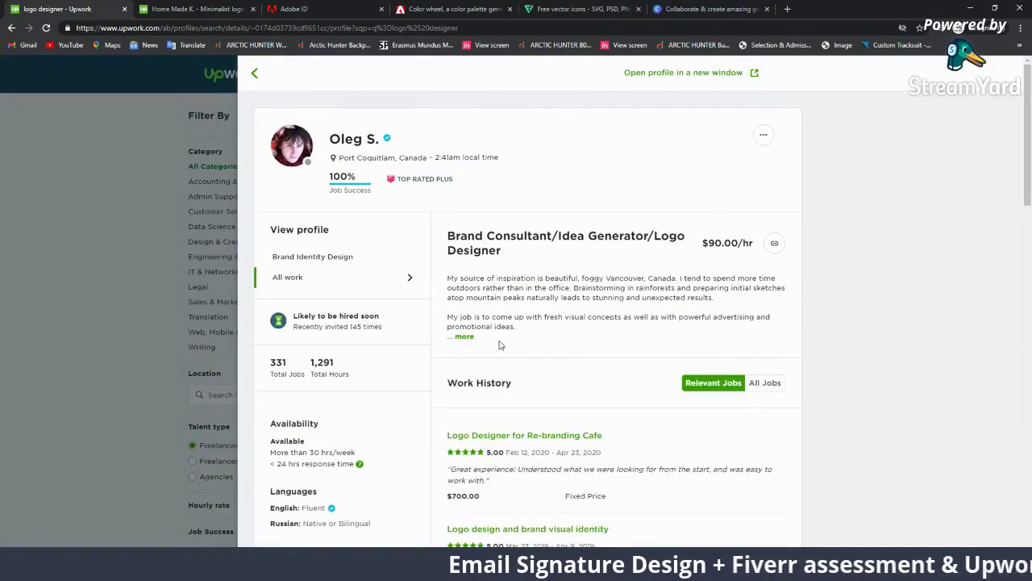
{"action": "left_click", "coordinate": [462, 336]}
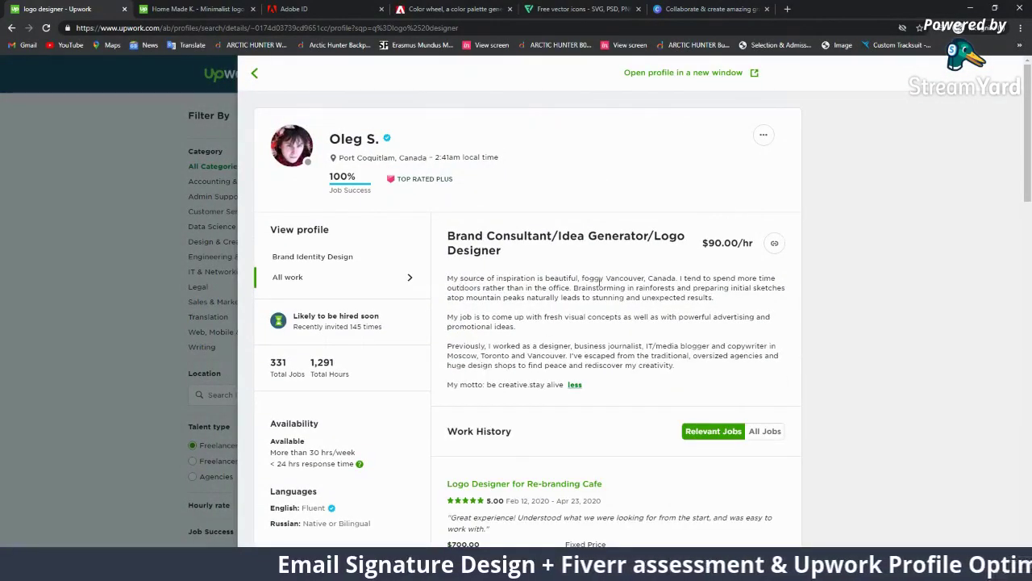
{"action": "left_click_drag", "start_coordinate": [676, 278], "coordinate": [534, 278]}
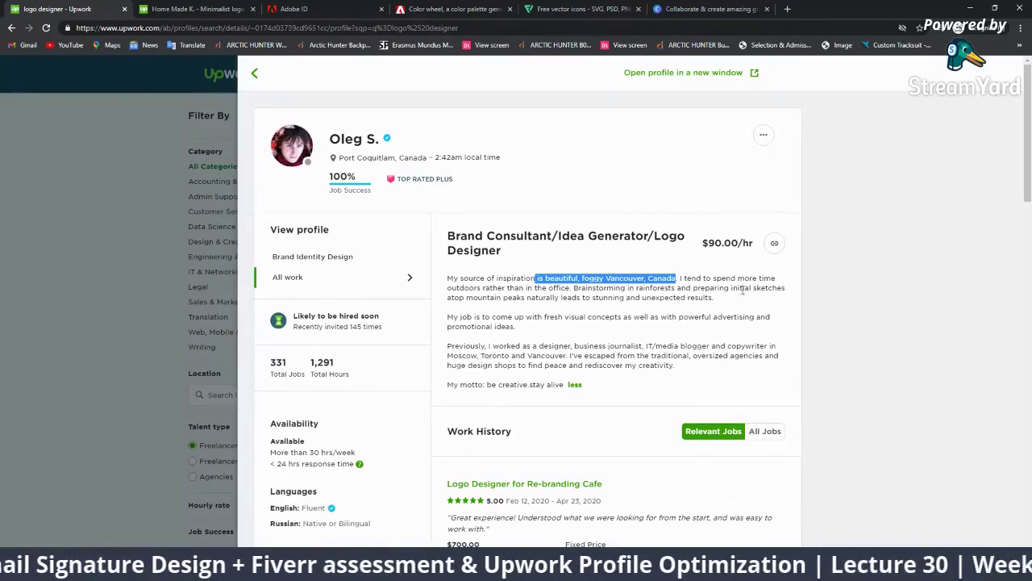
{"action": "left_click_drag", "start_coordinate": [714, 298], "coordinate": [447, 278]}
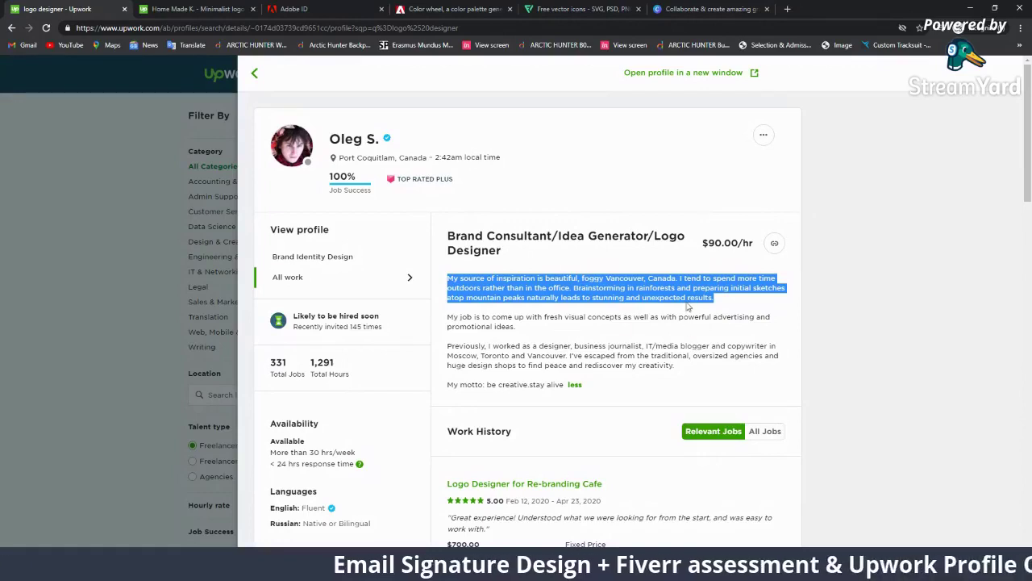
{"action": "left_click", "coordinate": [648, 281]}
{"action": "left_click_drag", "start_coordinate": [646, 278], "coordinate": [448, 280]}
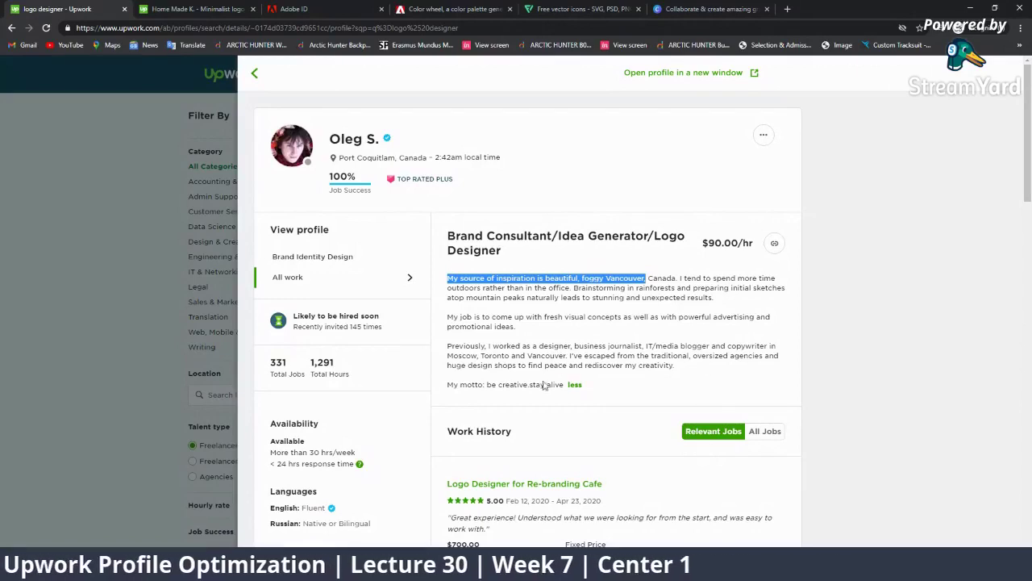
{"action": "left_click_drag", "start_coordinate": [447, 317], "coordinate": [595, 316]}
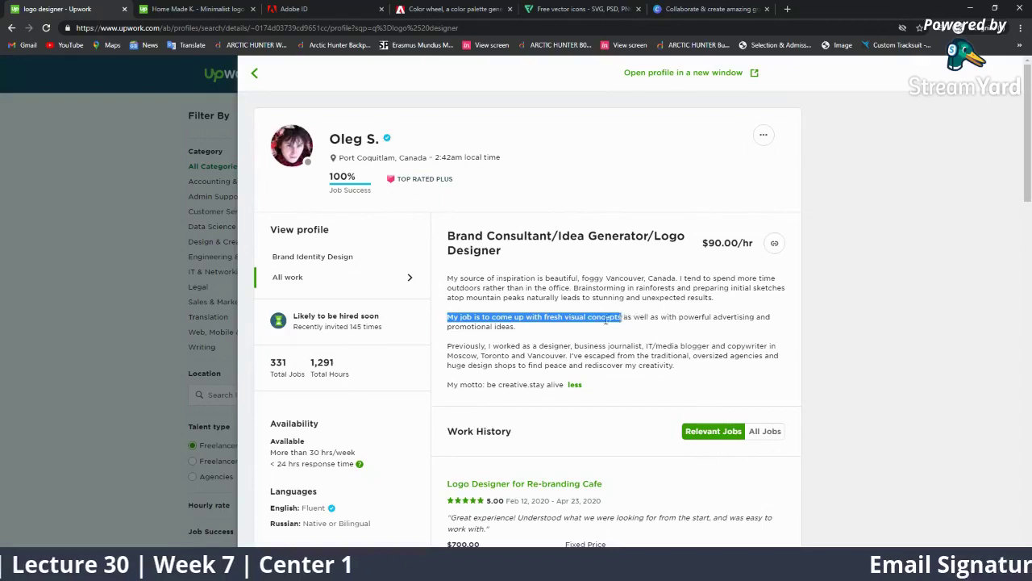
{"action": "left_click_drag", "start_coordinate": [594, 317], "coordinate": [526, 327]}
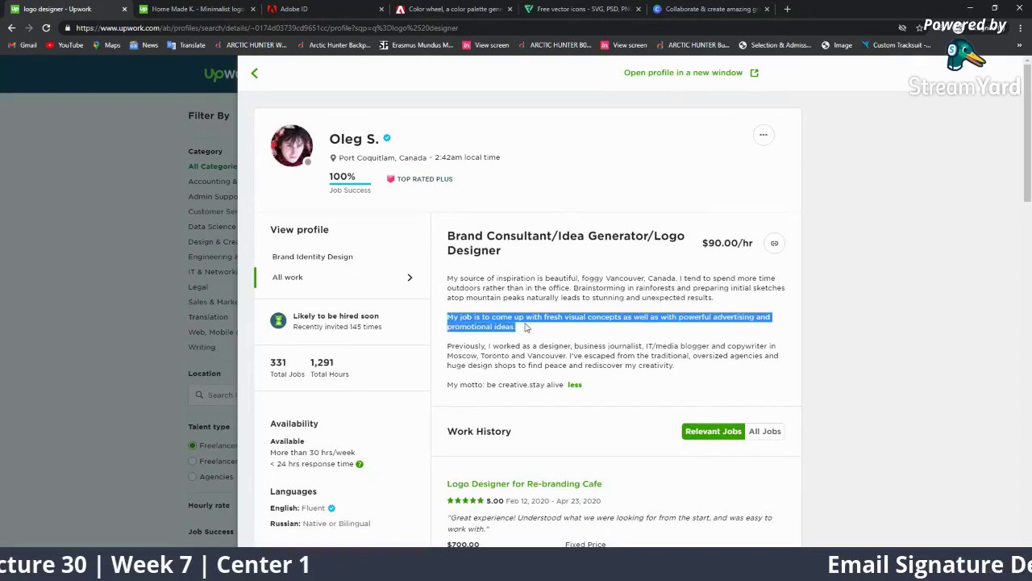
Step: Highlight the description paragraphs about inspiration, the designer's job and previous work
{"action": "left_click", "coordinate": [572, 384]}
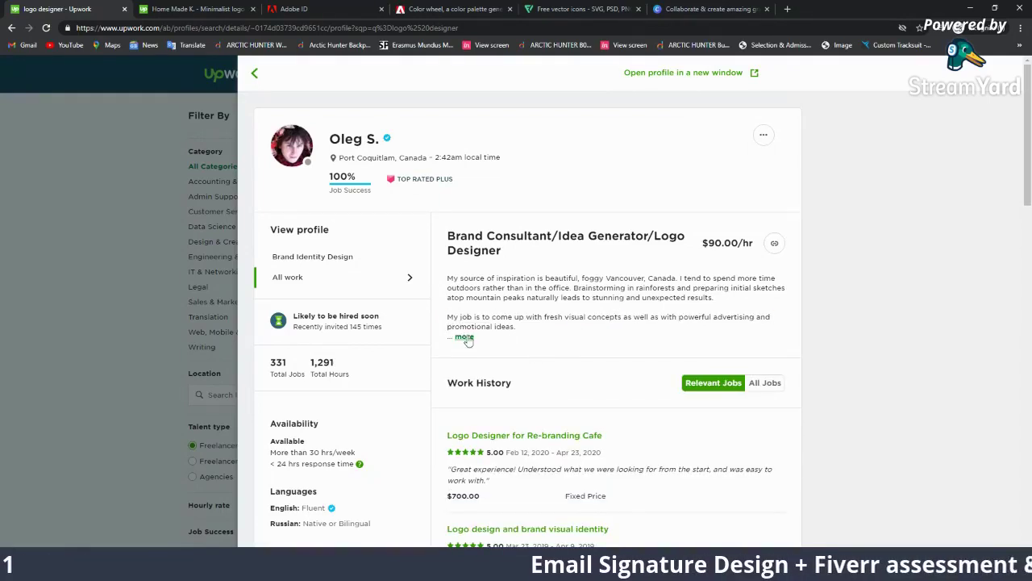
{"action": "left_click", "coordinate": [466, 334]}
{"action": "left_click", "coordinate": [549, 342]}
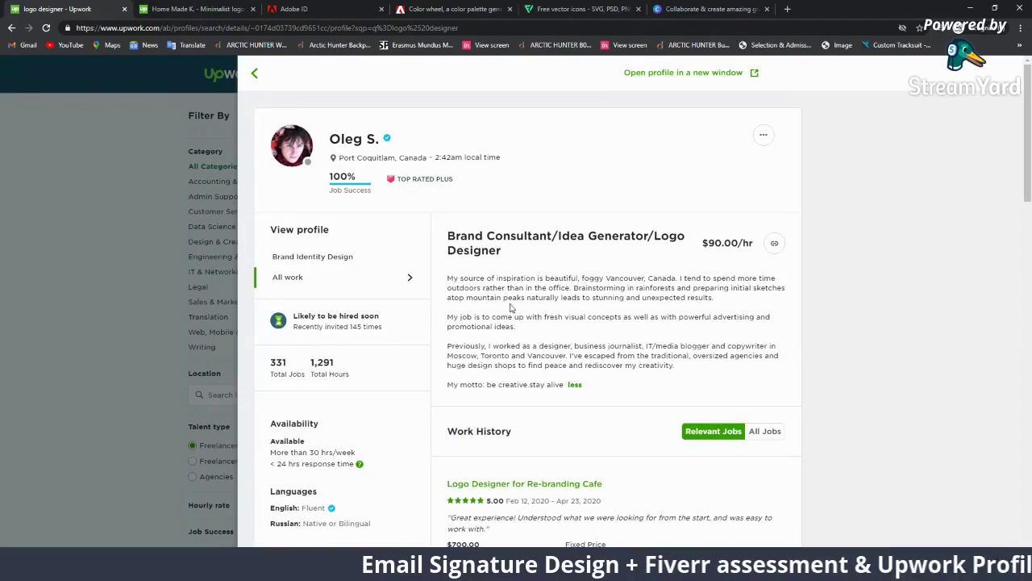
{"action": "left_click_drag", "start_coordinate": [449, 279], "coordinate": [685, 297]}
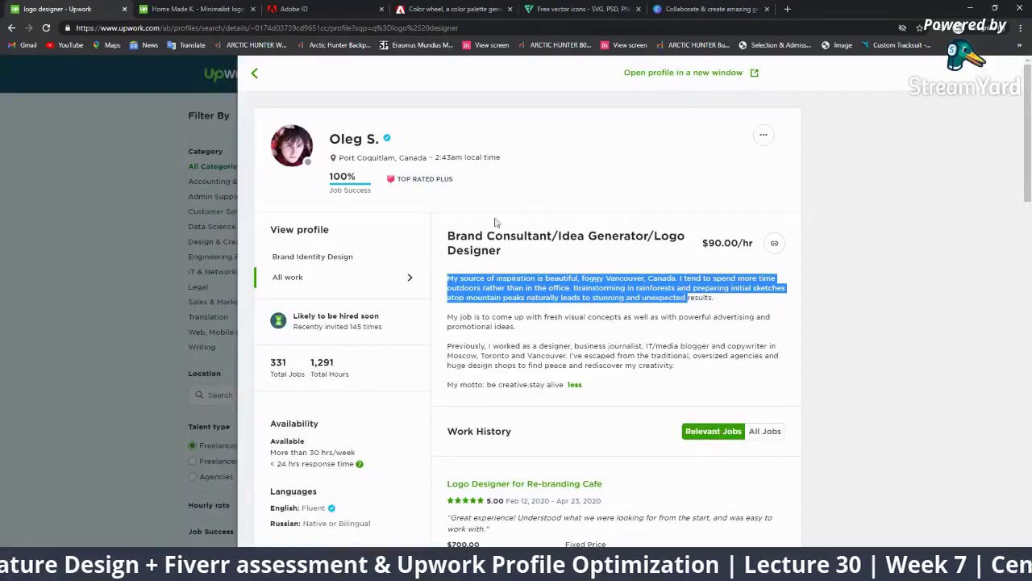
{"action": "left_click_drag", "start_coordinate": [448, 316], "coordinate": [533, 332]}
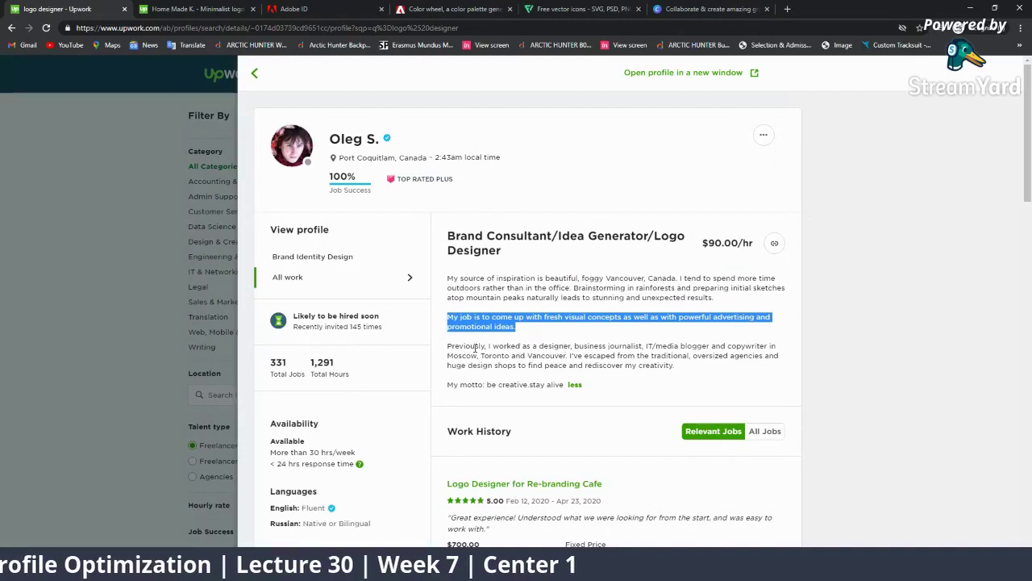
{"action": "mouse_move", "coordinate": [449, 346]}
{"action": "left_mouse_down"}
{"action": "mouse_move", "coordinate": [768, 359]}
{"action": "mouse_move", "coordinate": [589, 367]}
{"action": "mouse_move", "coordinate": [504, 346]}
{"action": "mouse_move", "coordinate": [725, 358]}
{"action": "mouse_move", "coordinate": [508, 365]}
{"action": "mouse_move", "coordinate": [640, 365]}
{"action": "left_mouse_up"}
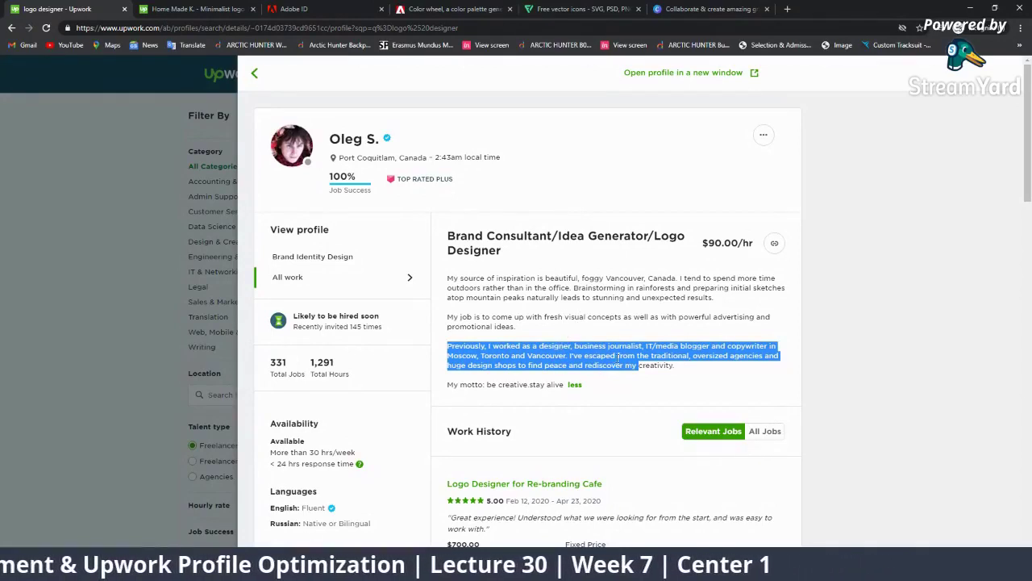
{"action": "left_click", "coordinate": [647, 395]}
Step: Highlight the Brand Consultant title and the escaping-big-agencies sentence, then scroll down to Work History
{"action": "left_click_drag", "start_coordinate": [556, 240], "coordinate": [437, 240]}
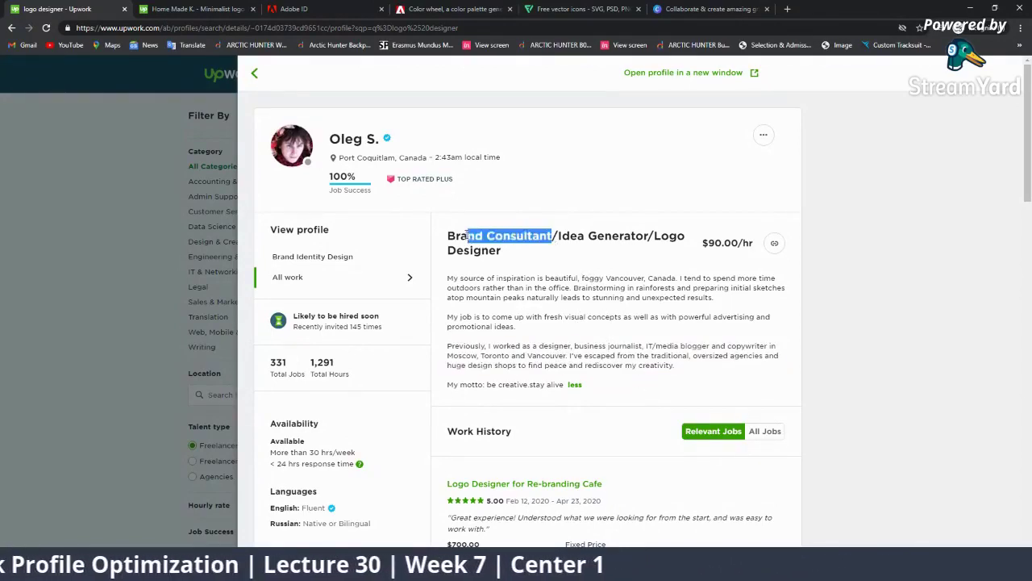
{"action": "left_click", "coordinate": [564, 251]}
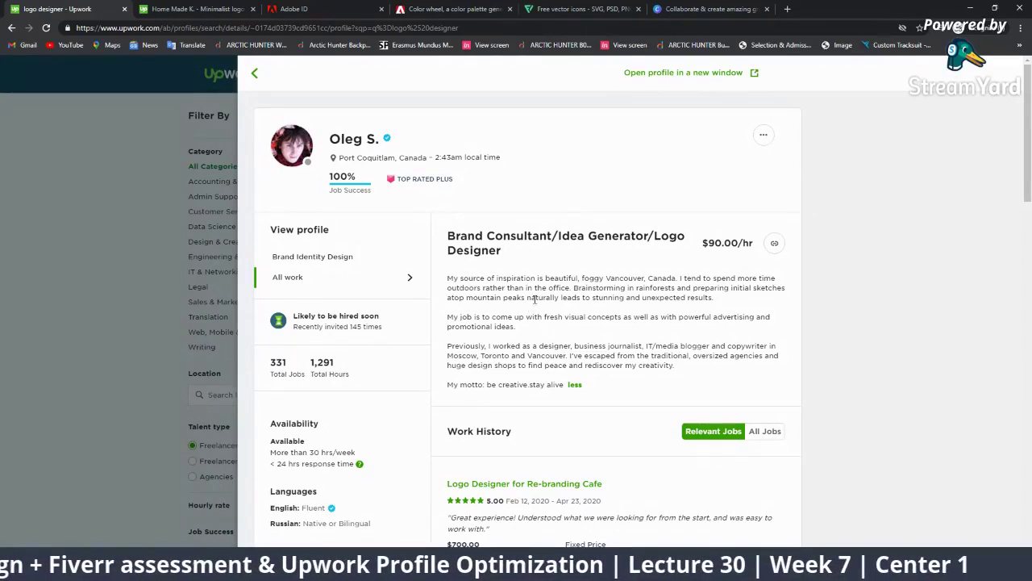
{"action": "left_click_drag", "start_coordinate": [746, 309], "coordinate": [442, 282]}
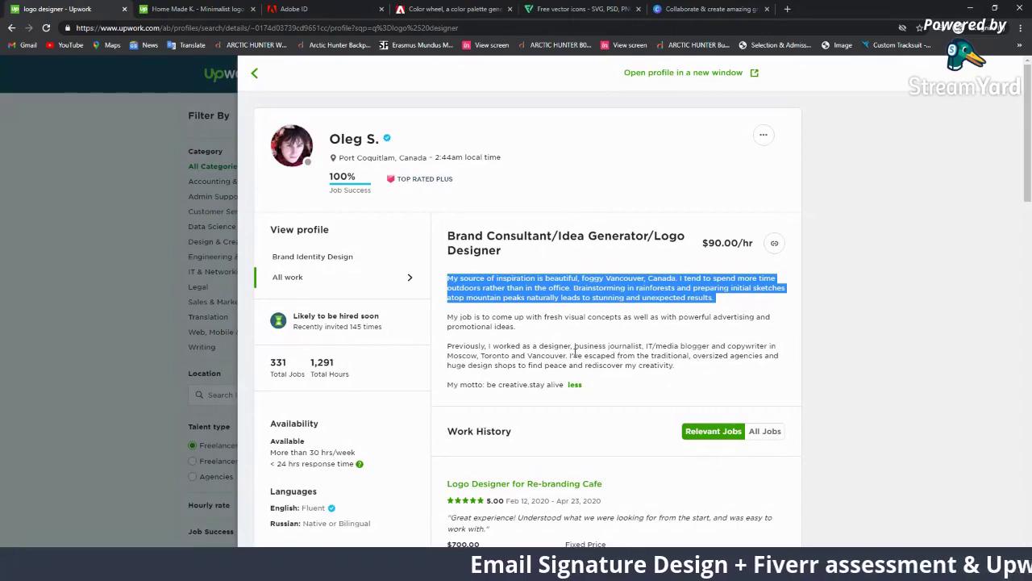
{"action": "left_click_drag", "start_coordinate": [569, 354], "coordinate": [626, 376]}
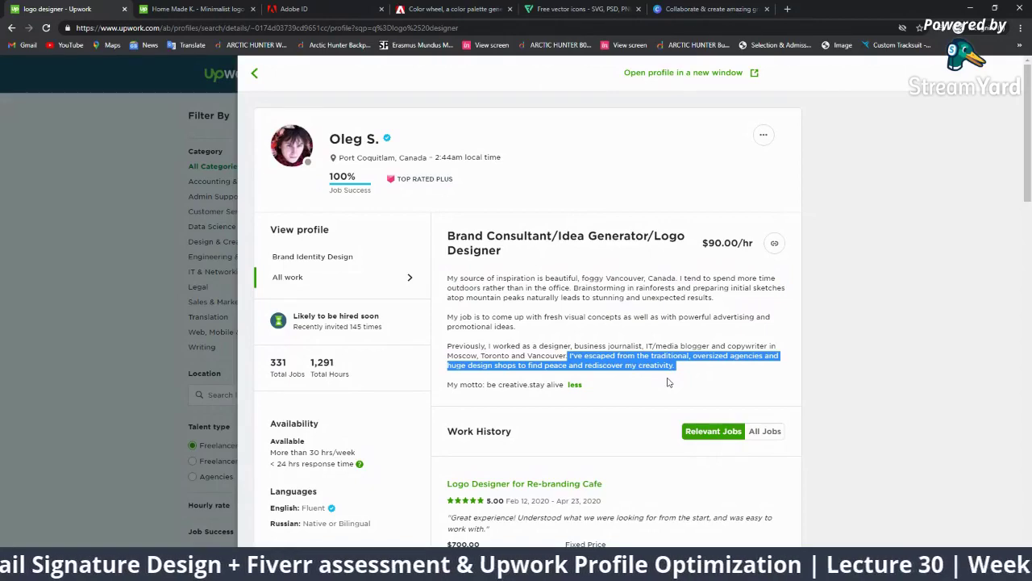
{"action": "scroll", "coordinate": [668, 382], "scroll_direction": "down", "scroll_amount": 3}
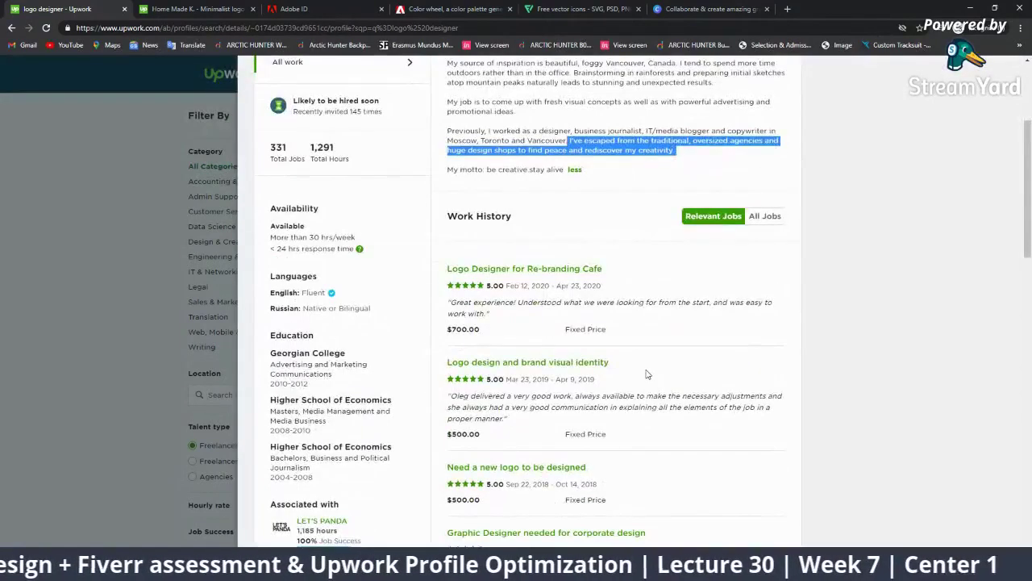
{"action": "scroll", "coordinate": [650, 405], "scroll_direction": "down", "scroll_amount": 2}
{"action": "scroll", "coordinate": [731, 350], "scroll_direction": "up", "scroll_amount": 2}
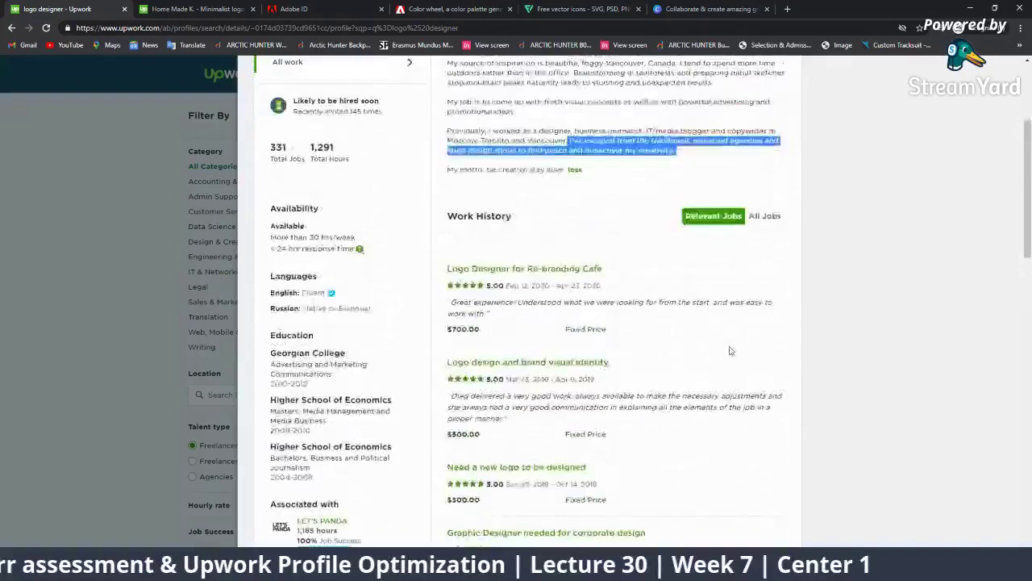
{"action": "left_click", "coordinate": [875, 357]}
{"action": "scroll", "coordinate": [565, 338], "scroll_direction": "down", "scroll_amount": 3}
{"action": "scroll", "coordinate": [535, 299], "scroll_direction": "up", "scroll_amount": 3}
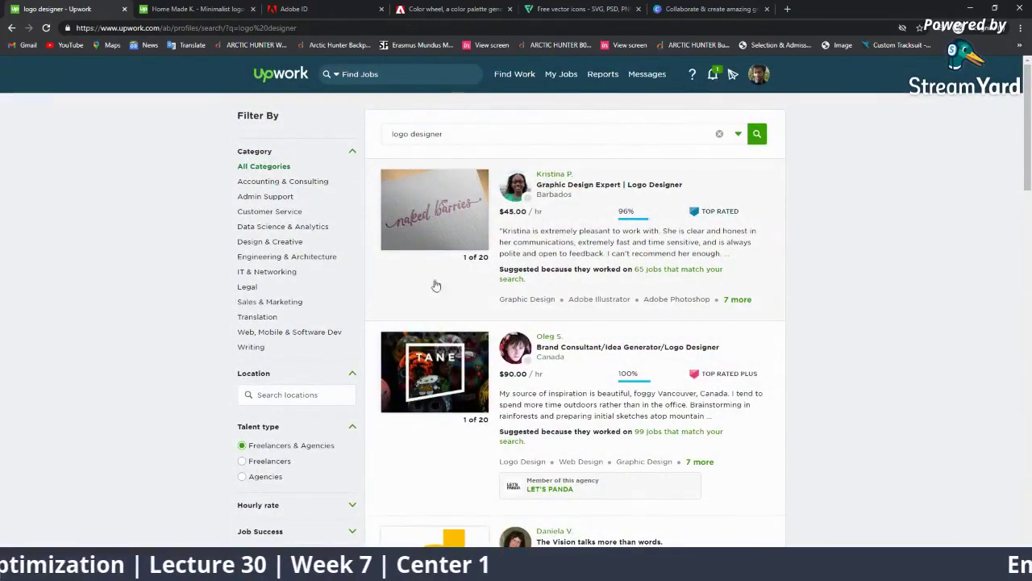
{"action": "scroll", "coordinate": [705, 310], "scroll_direction": "down", "scroll_amount": 1}
{"action": "scroll", "coordinate": [718, 328], "scroll_direction": "down", "scroll_amount": 5}
{"action": "scroll", "coordinate": [702, 338], "scroll_direction": "down", "scroll_amount": 3}
{"action": "scroll", "coordinate": [693, 354], "scroll_direction": "down", "scroll_amount": 4}
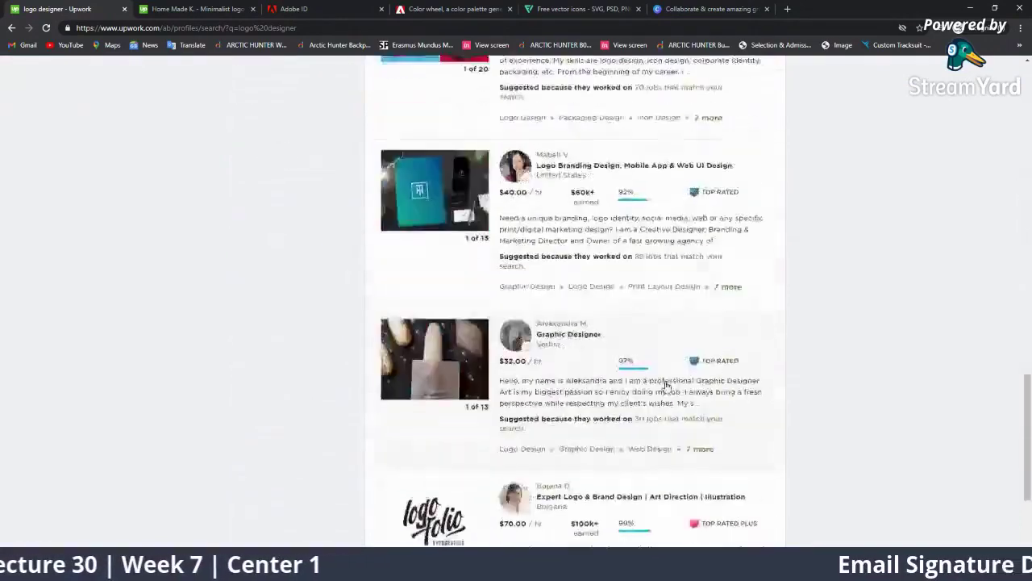
{"action": "scroll", "coordinate": [690, 369], "scroll_direction": "down", "scroll_amount": 3}
{"action": "scroll", "coordinate": [676, 367], "scroll_direction": "up", "scroll_amount": 1}
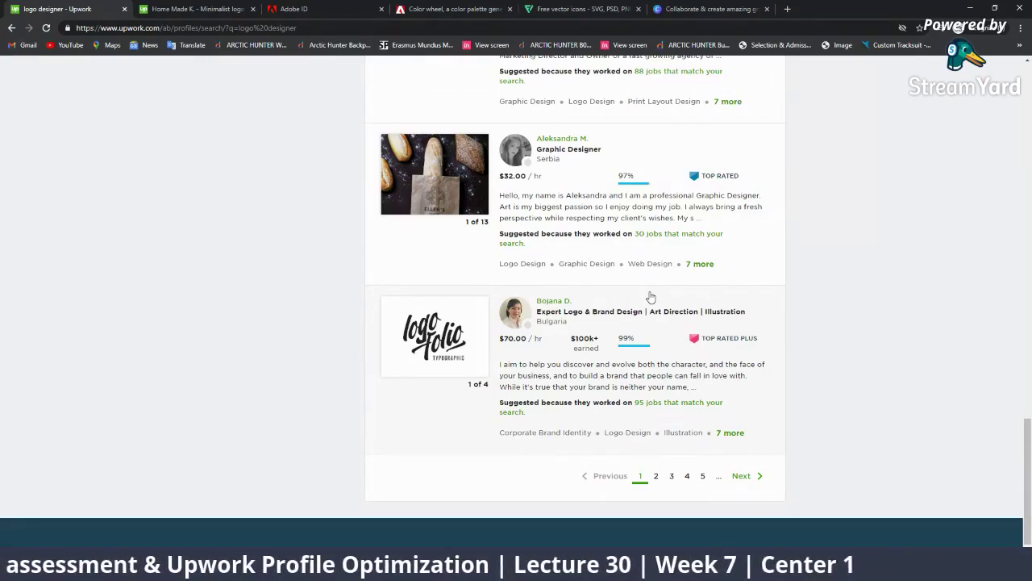
{"action": "scroll", "coordinate": [651, 297], "scroll_direction": "up", "scroll_amount": 2}
{"action": "scroll", "coordinate": [595, 290], "scroll_direction": "up", "scroll_amount": 5}
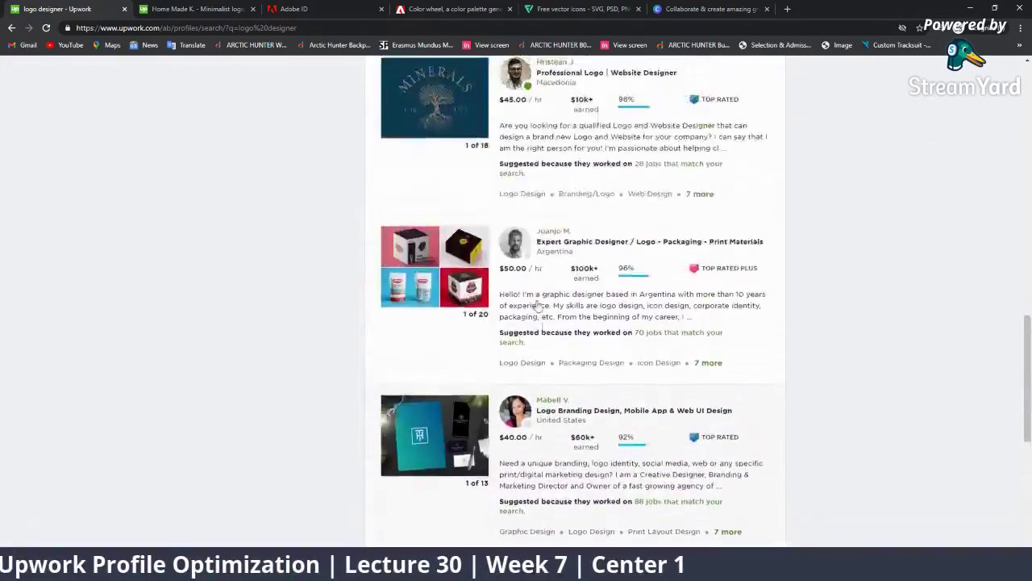
{"action": "scroll", "coordinate": [581, 307], "scroll_direction": "up", "scroll_amount": 5}
{"action": "scroll", "coordinate": [569, 319], "scroll_direction": "up", "scroll_amount": 5}
{"action": "scroll", "coordinate": [563, 324], "scroll_direction": "up", "scroll_amount": 3}
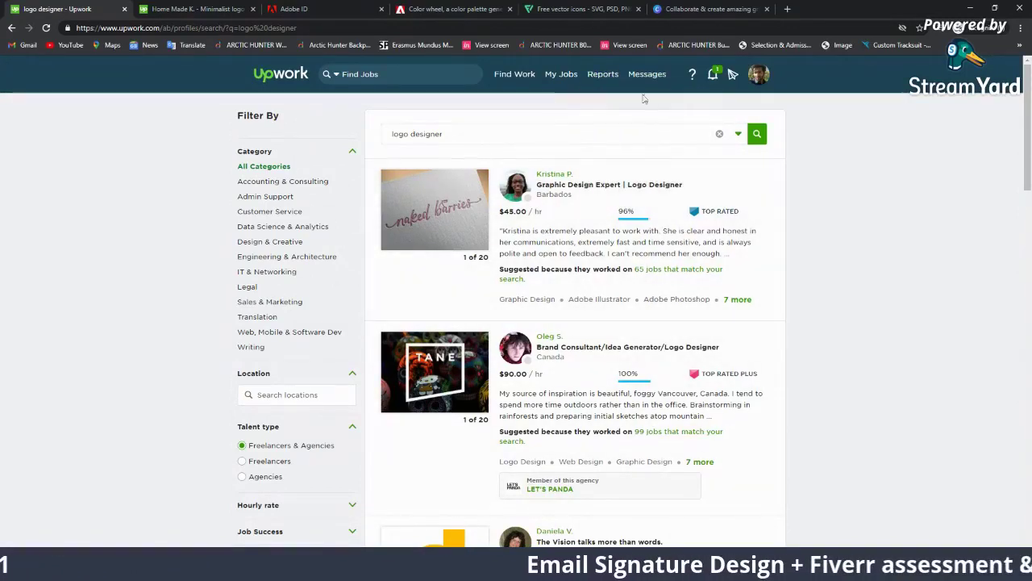
{"action": "mouse_move", "coordinate": [515, 73]}
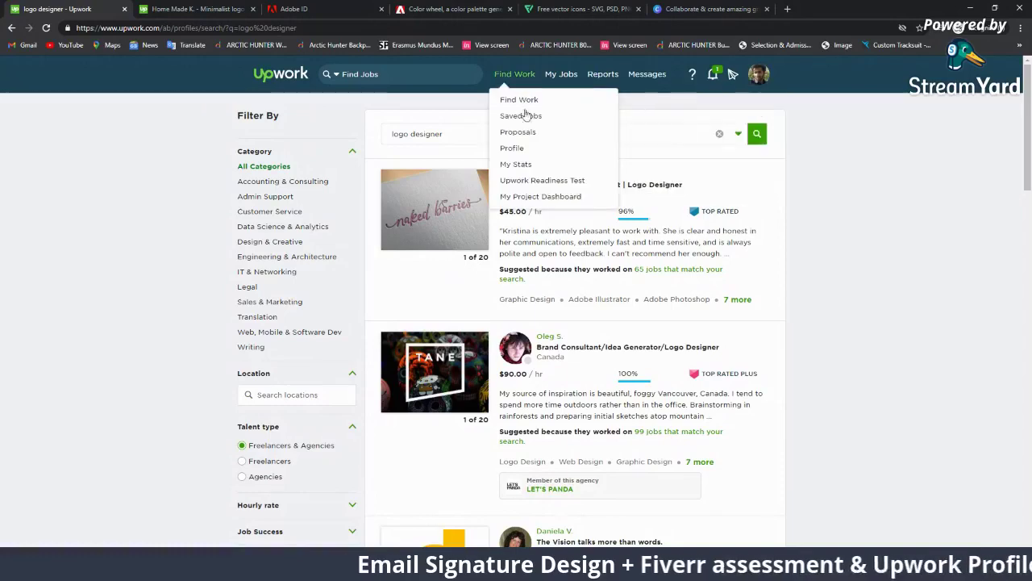
Step: Open your own freelancer profile and expand its full overview text
{"action": "left_click", "coordinate": [514, 148]}
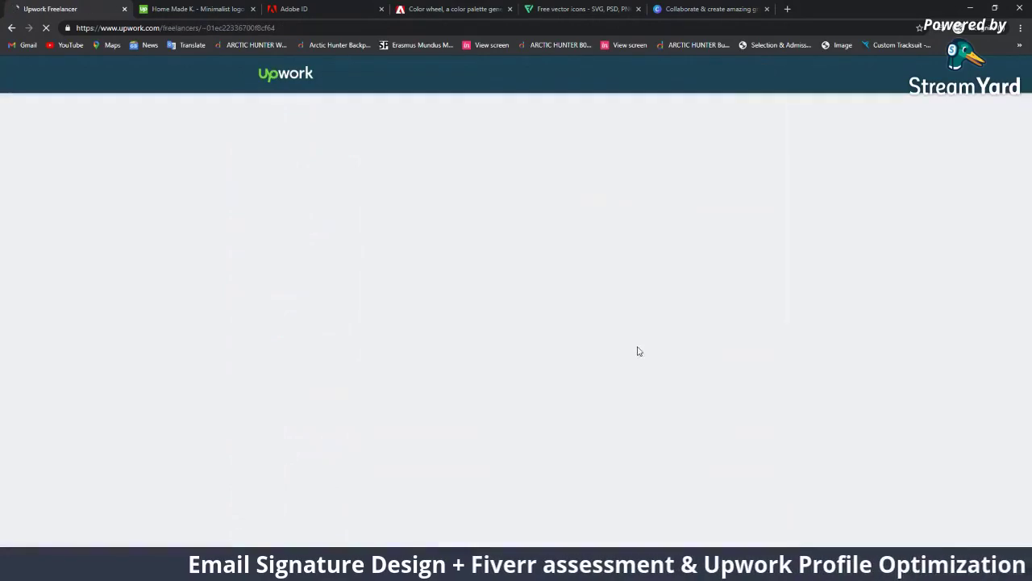
{"action": "scroll", "coordinate": [636, 399], "scroll_direction": "down", "scroll_amount": 3}
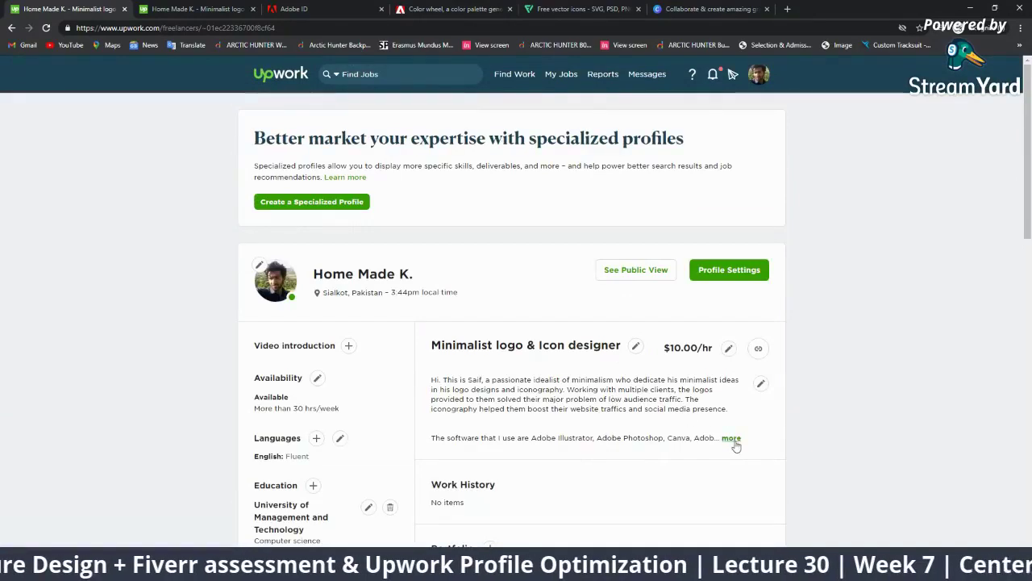
{"action": "left_click", "coordinate": [731, 438]}
{"action": "scroll", "coordinate": [655, 346], "scroll_direction": "down", "scroll_amount": 3}
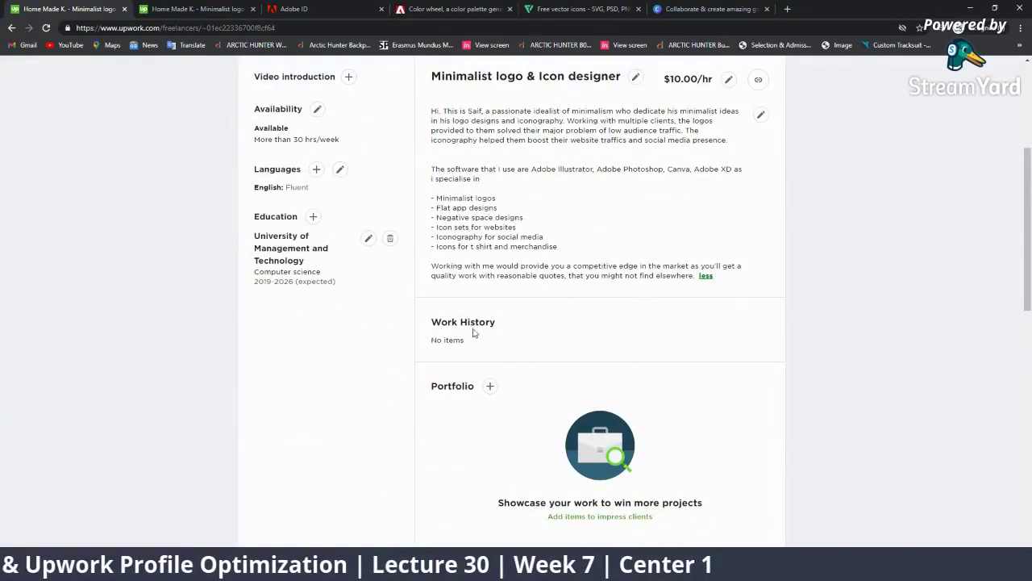
{"action": "scroll", "coordinate": [477, 330], "scroll_direction": "down", "scroll_amount": 2}
Step: Try adding portfolio items, dismissing each specialized-profile prompt with Cancel or Not Now, then reach Skills
{"action": "left_click", "coordinate": [488, 226]}
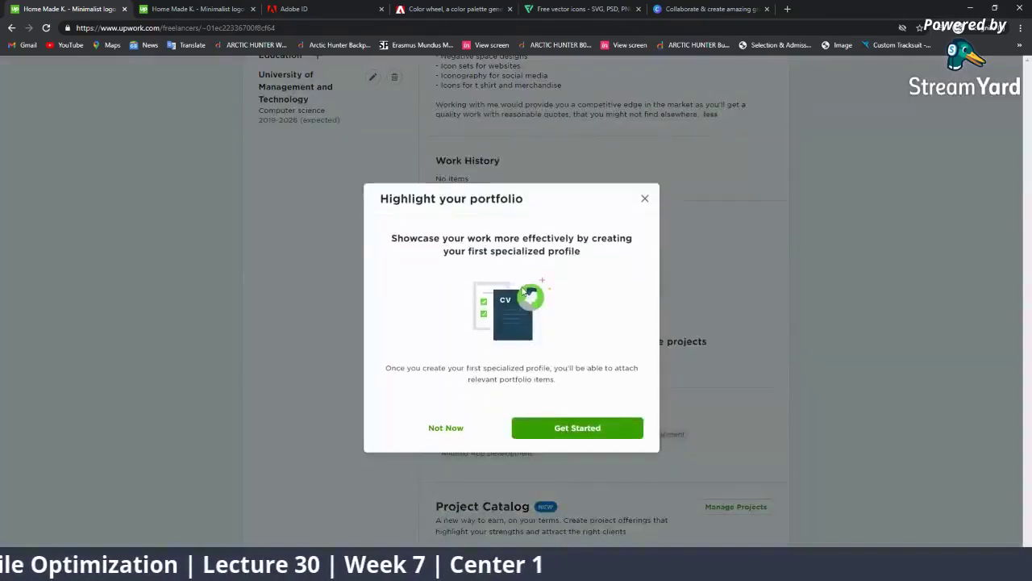
{"action": "left_click", "coordinate": [532, 434]}
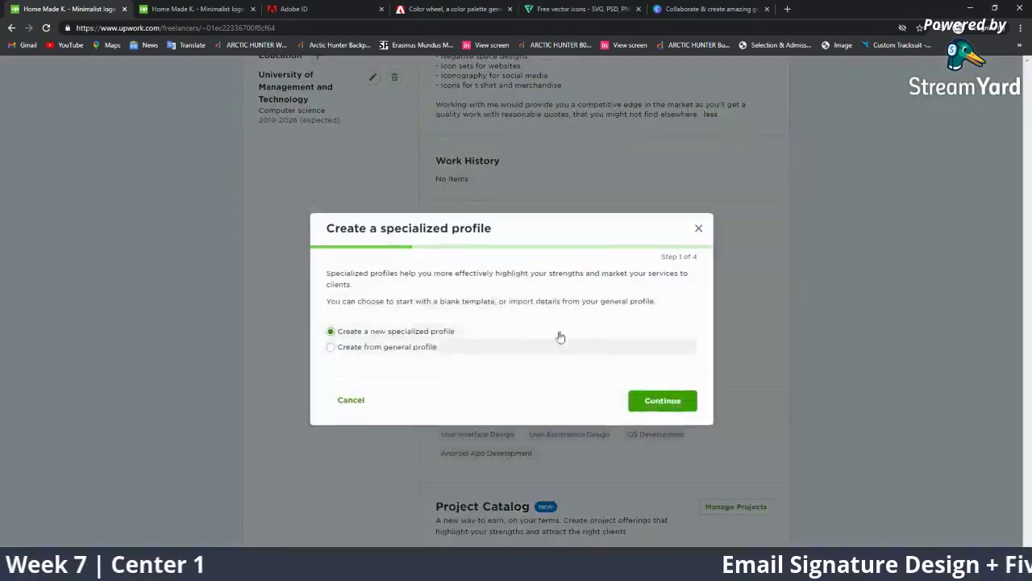
{"action": "left_click", "coordinate": [446, 347]}
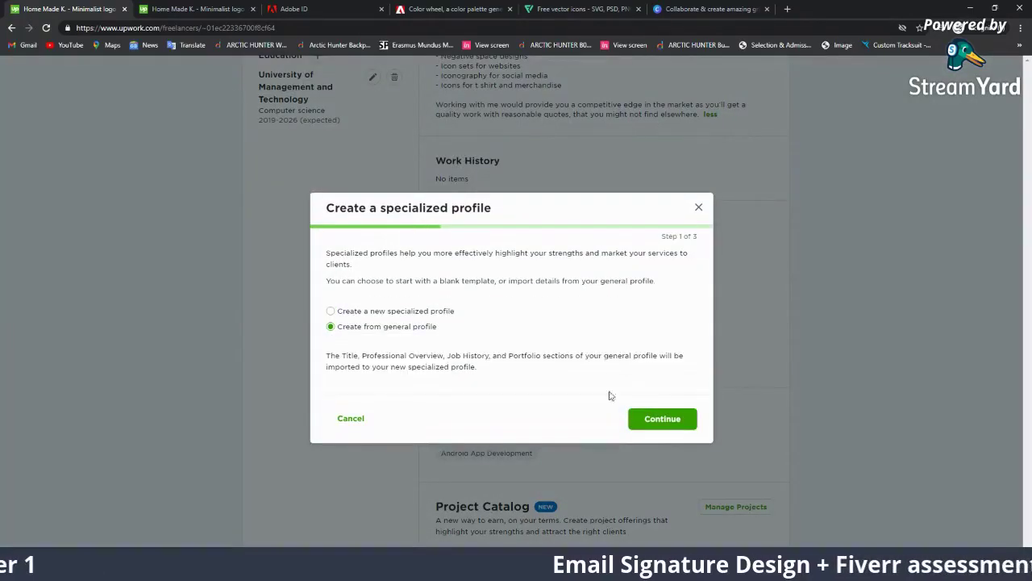
{"action": "left_click", "coordinate": [370, 420]}
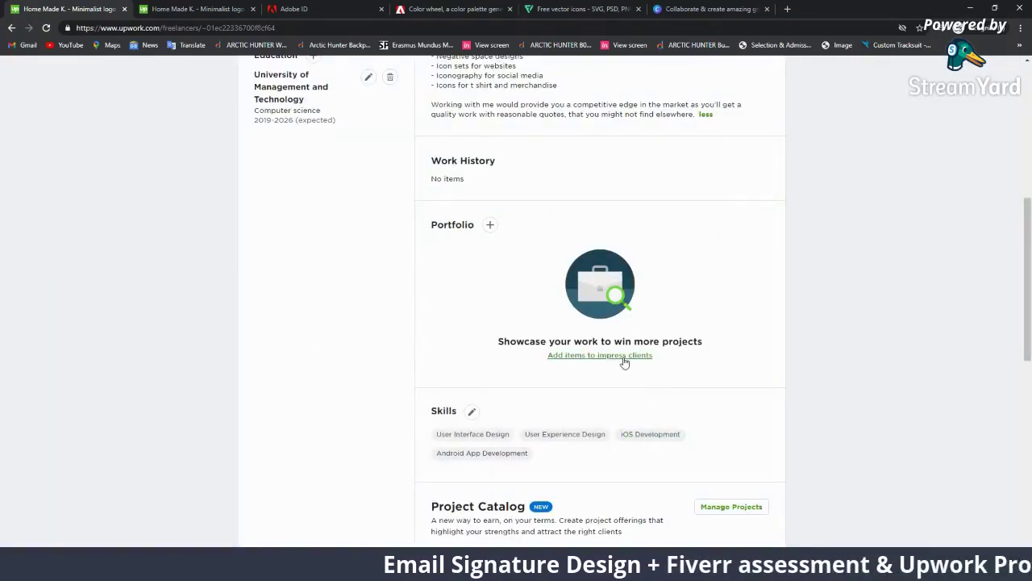
{"action": "left_click", "coordinate": [624, 357]}
{"action": "left_click", "coordinate": [580, 428]}
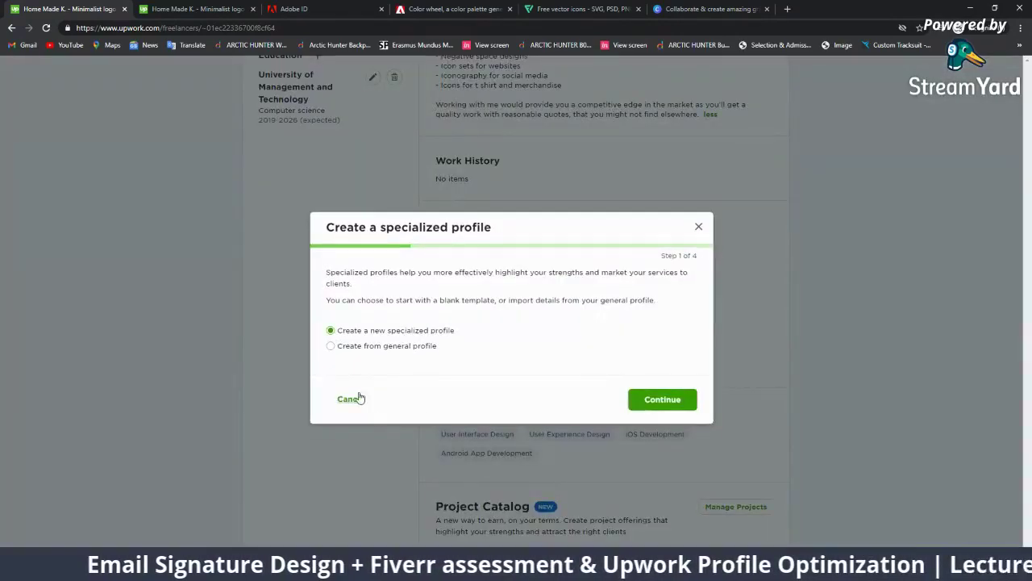
{"action": "left_click", "coordinate": [360, 397]}
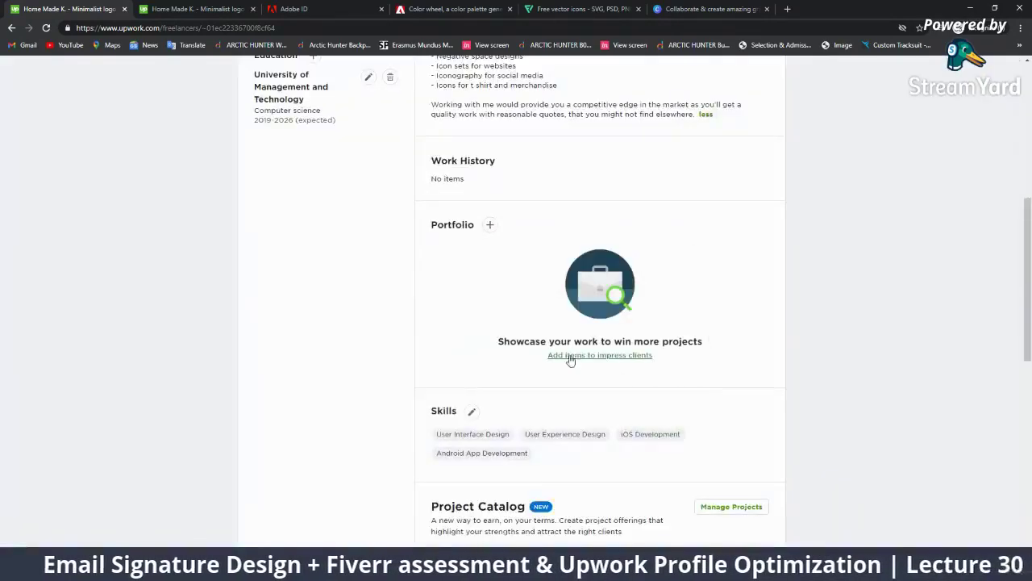
{"action": "left_click", "coordinate": [570, 359]}
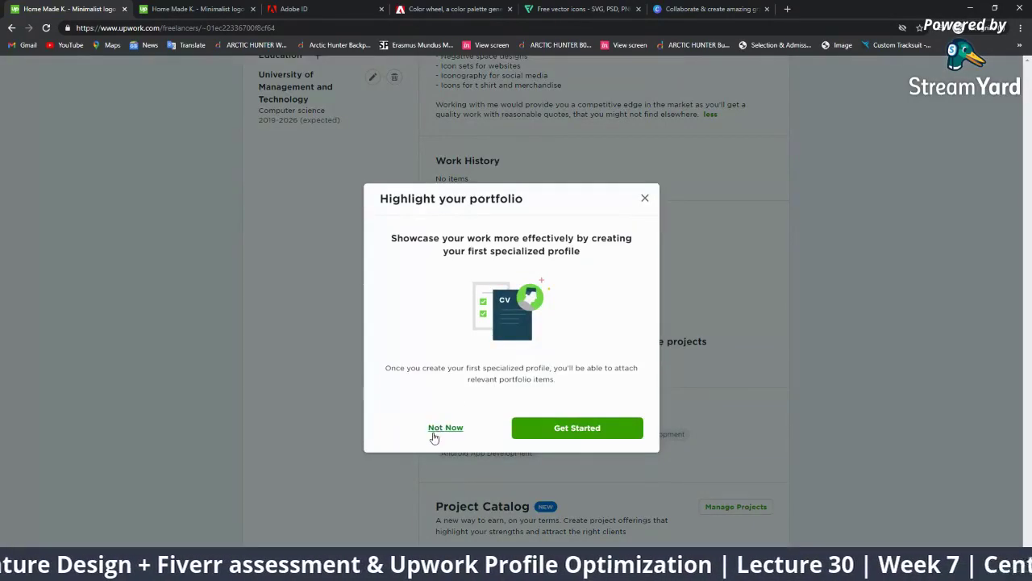
{"action": "left_click", "coordinate": [437, 435]}
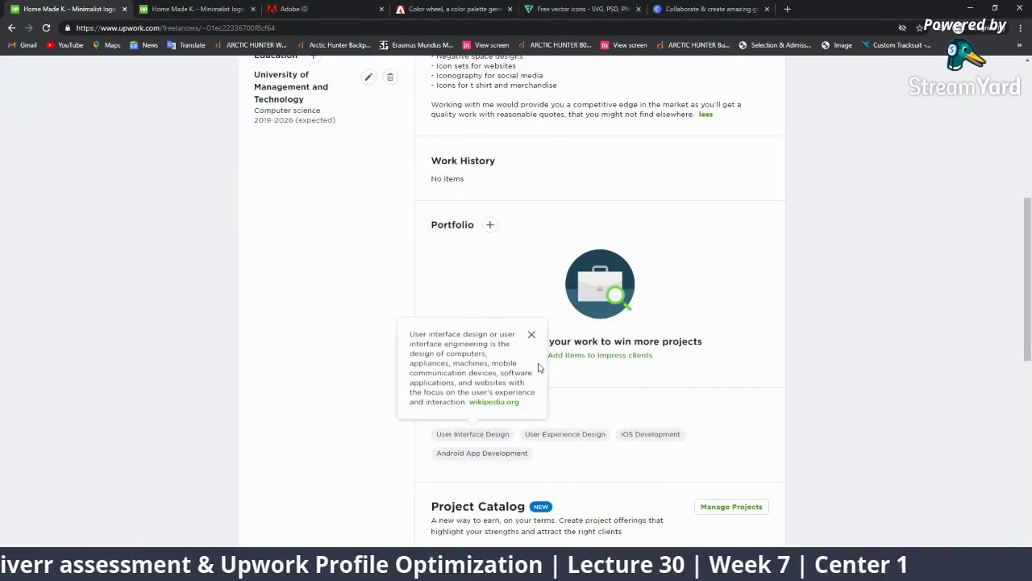
{"action": "left_click", "coordinate": [595, 357]}
{"action": "left_click", "coordinate": [462, 431]}
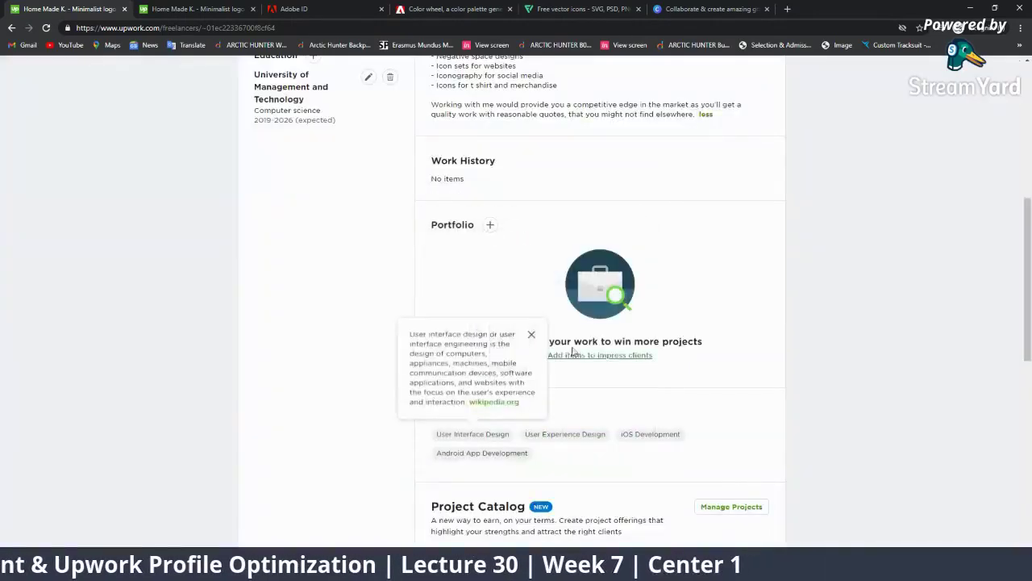
{"action": "scroll", "coordinate": [569, 379], "scroll_direction": "down", "scroll_amount": 3}
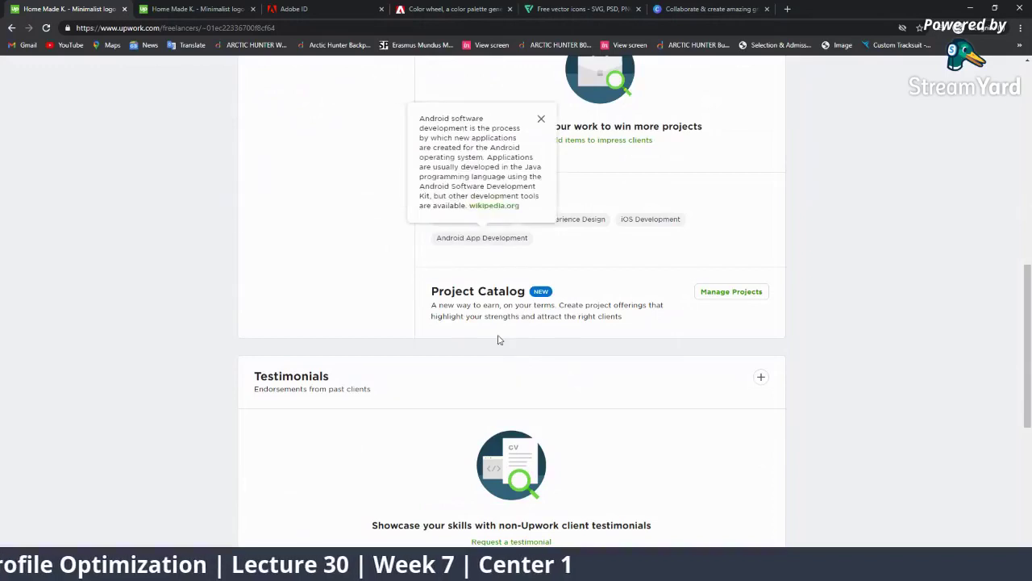
Step: Remove Android App Development, User Interface Design, User Experience Design and iOS Development from skills
{"action": "left_click", "coordinate": [476, 196]}
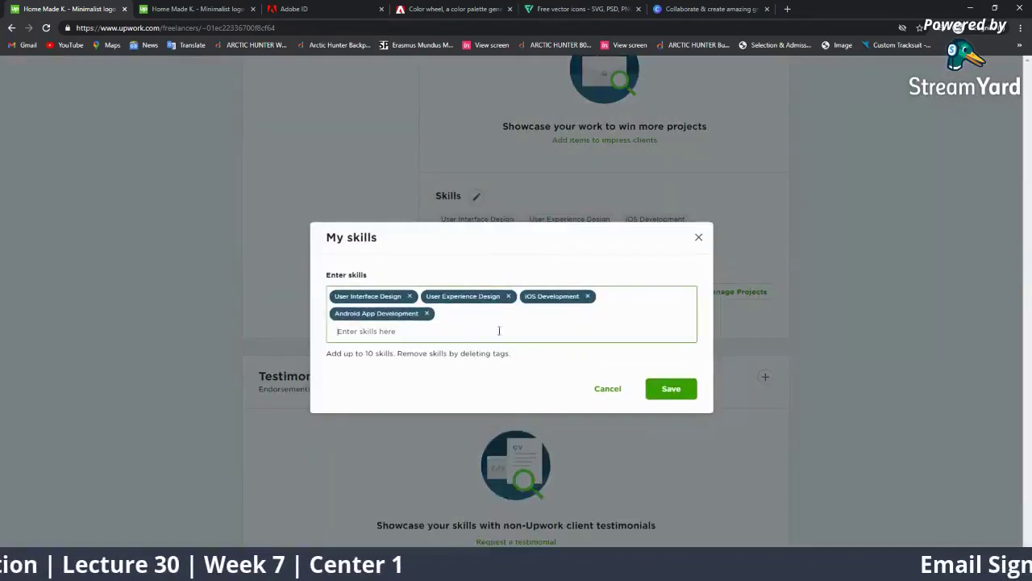
{"action": "left_click", "coordinate": [427, 314]}
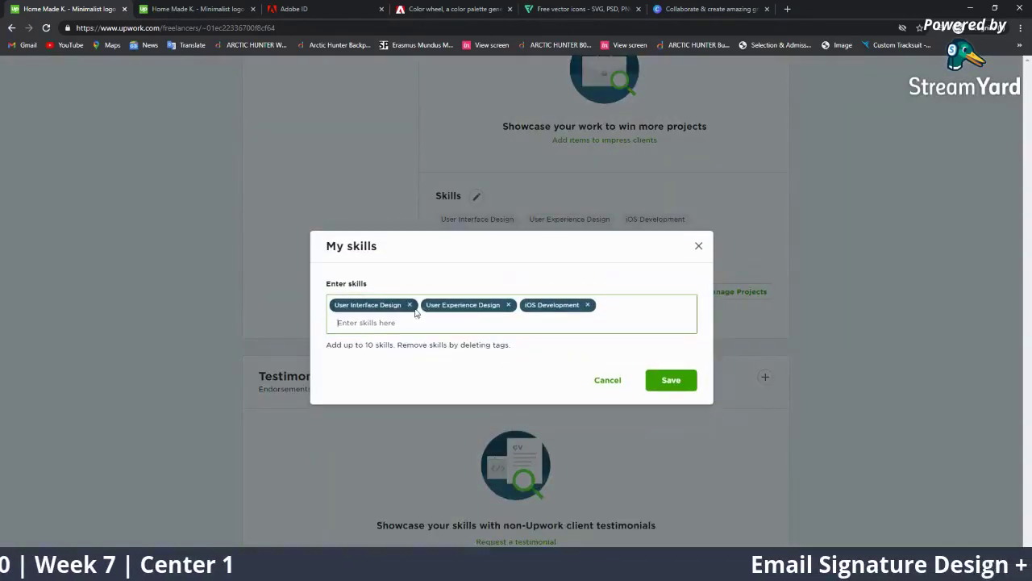
{"action": "left_click", "coordinate": [410, 310]}
{"action": "left_click", "coordinate": [413, 311]}
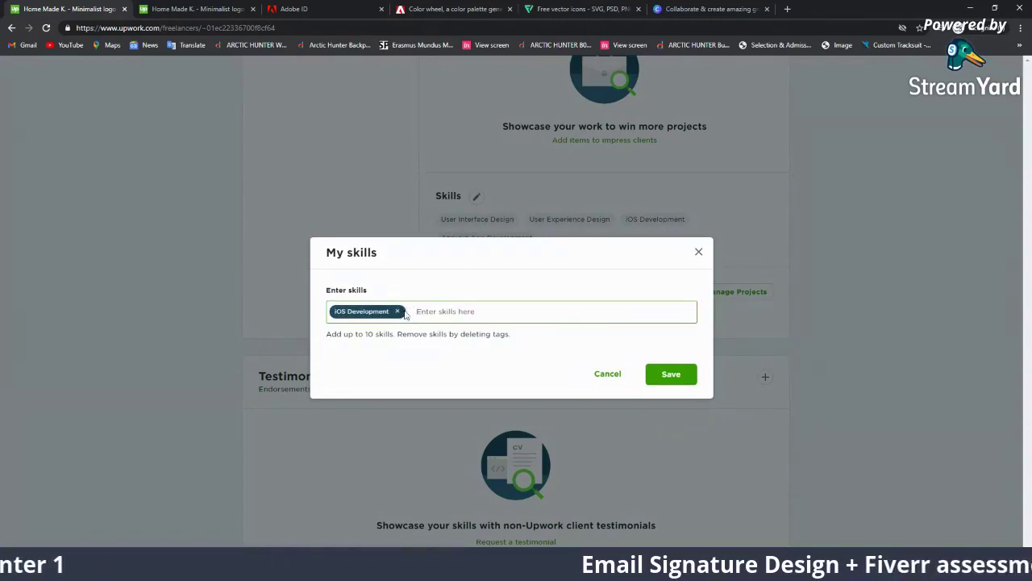
{"action": "left_click", "coordinate": [400, 311]}
Step: Add Logo Design and Icon Design as skills, discarding an unrecognised T shirt entry
{"action": "type", "text": "L"}
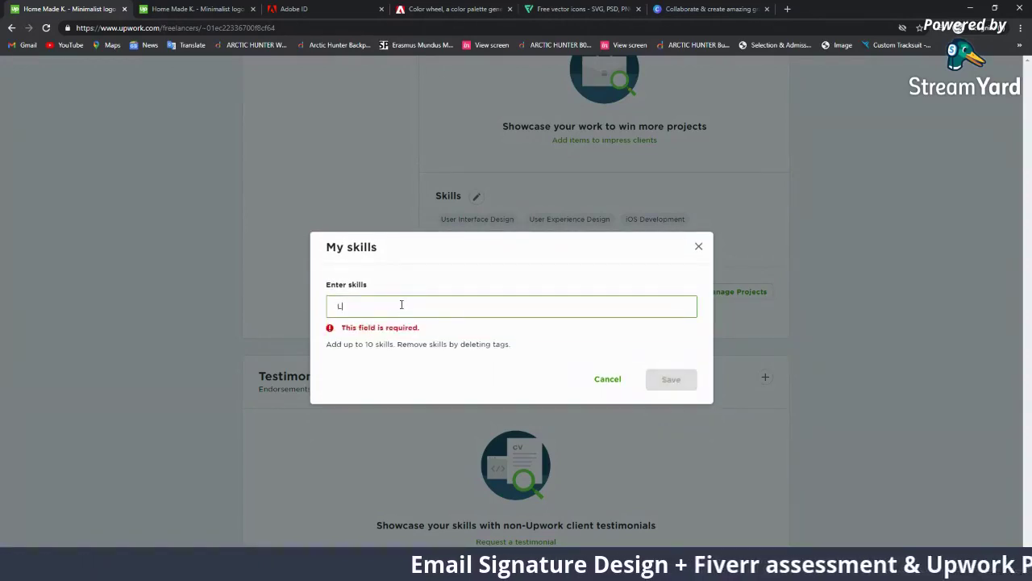
{"action": "type", "text": "ogo design"}
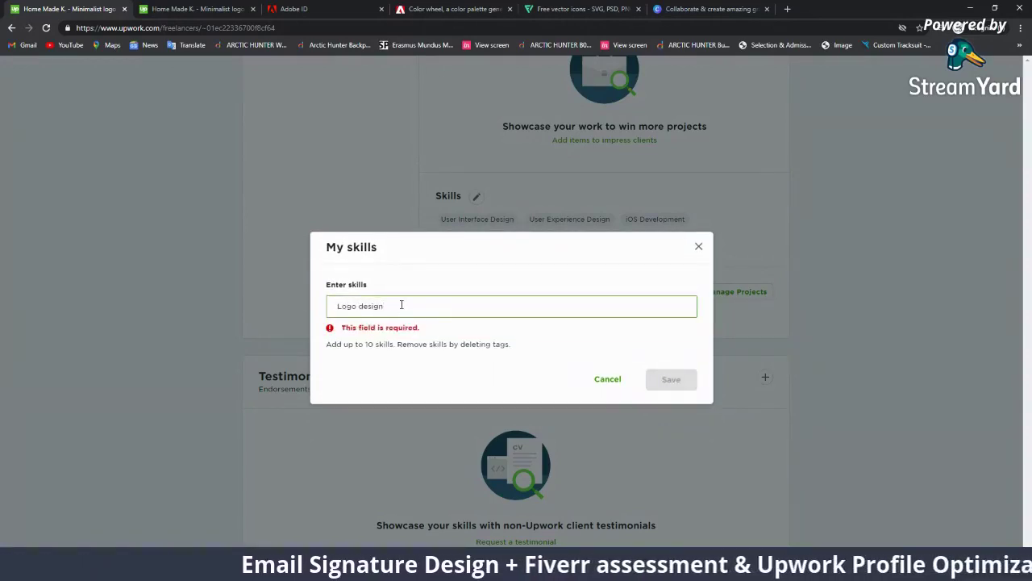
{"action": "key", "text": "BackSpace"}
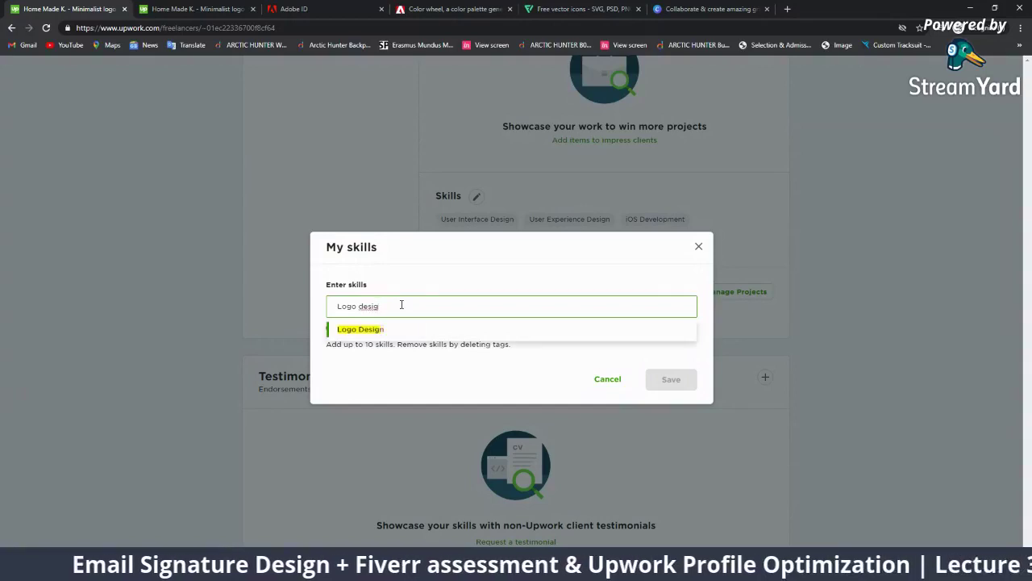
{"action": "key", "text": "Return"}
{"action": "type", "text": "Icon"}
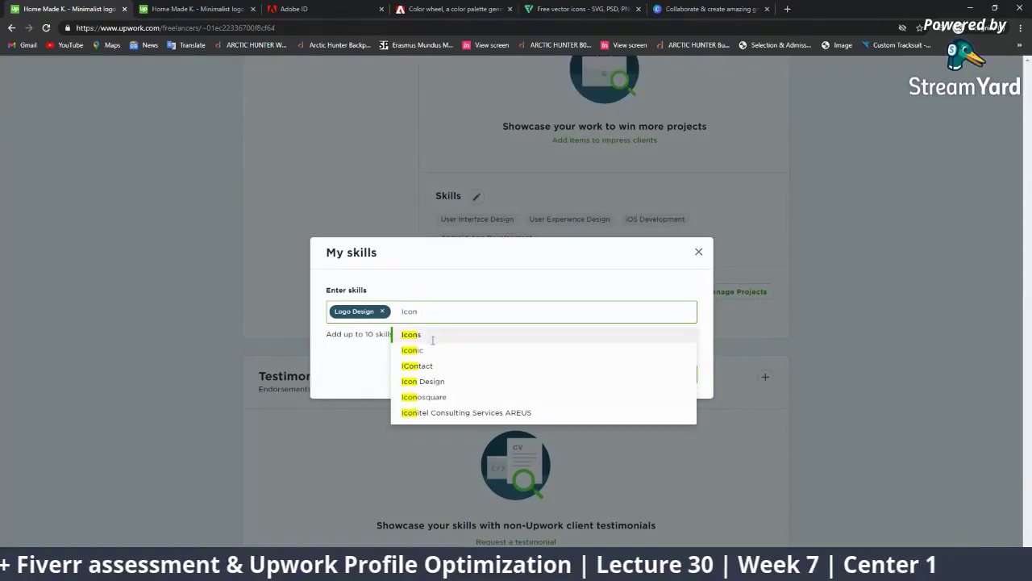
{"action": "left_click", "coordinate": [436, 381]}
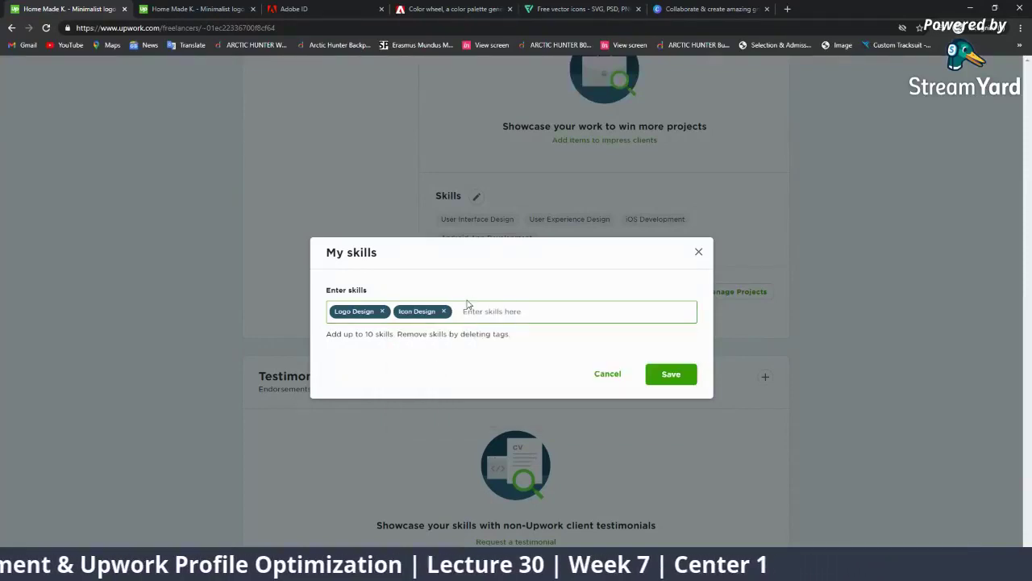
{"action": "left_click", "coordinate": [467, 304]}
{"action": "type", "text": "Tshirt"}
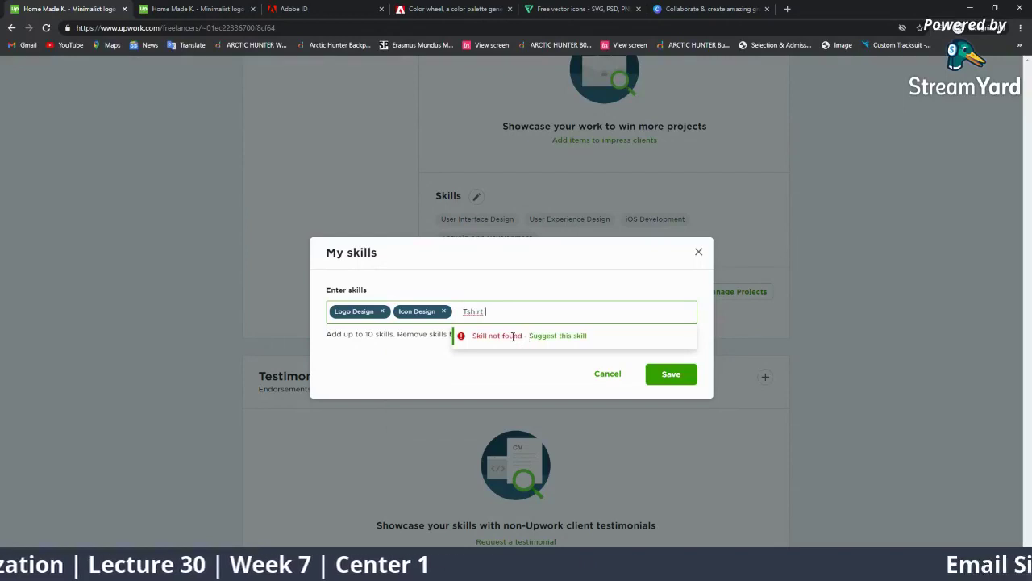
{"action": "left_click", "coordinate": [467, 311]}
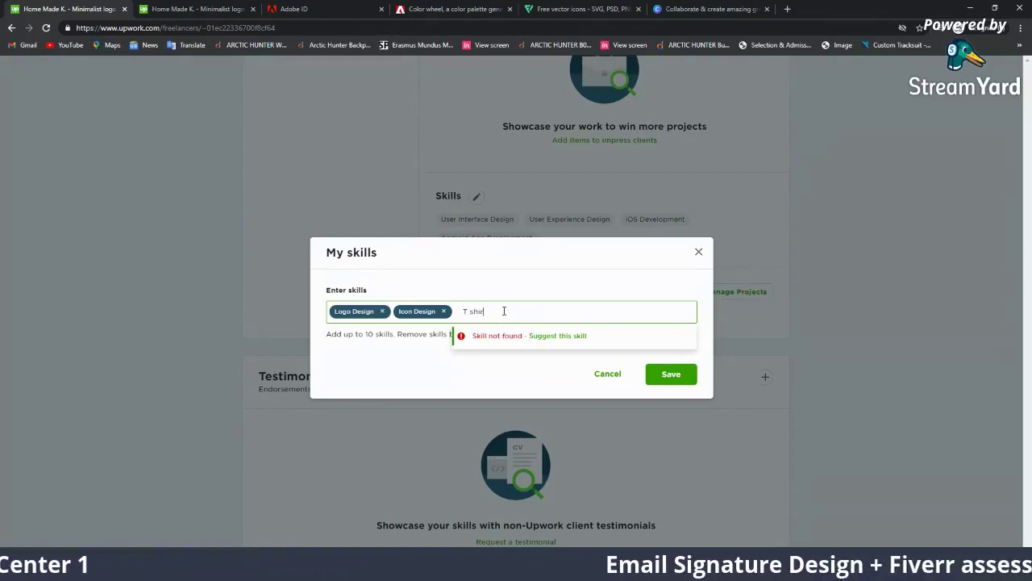
{"action": "key", "text": "BackSpace"}
Step: Add Graphic Design as a skill
{"action": "type", "text": "Design"}
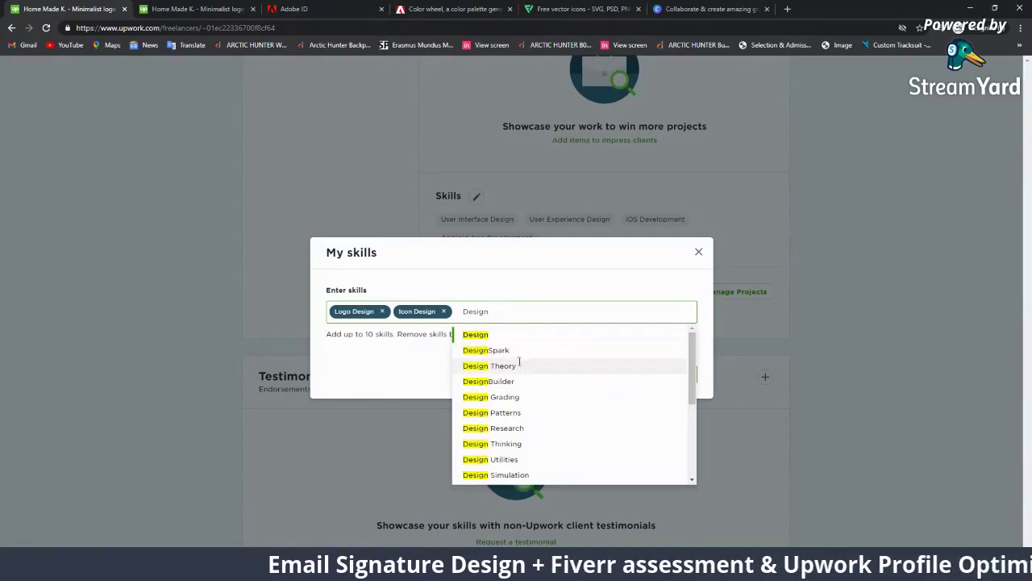
{"action": "scroll", "coordinate": [513, 442], "scroll_direction": "down", "scroll_amount": 1}
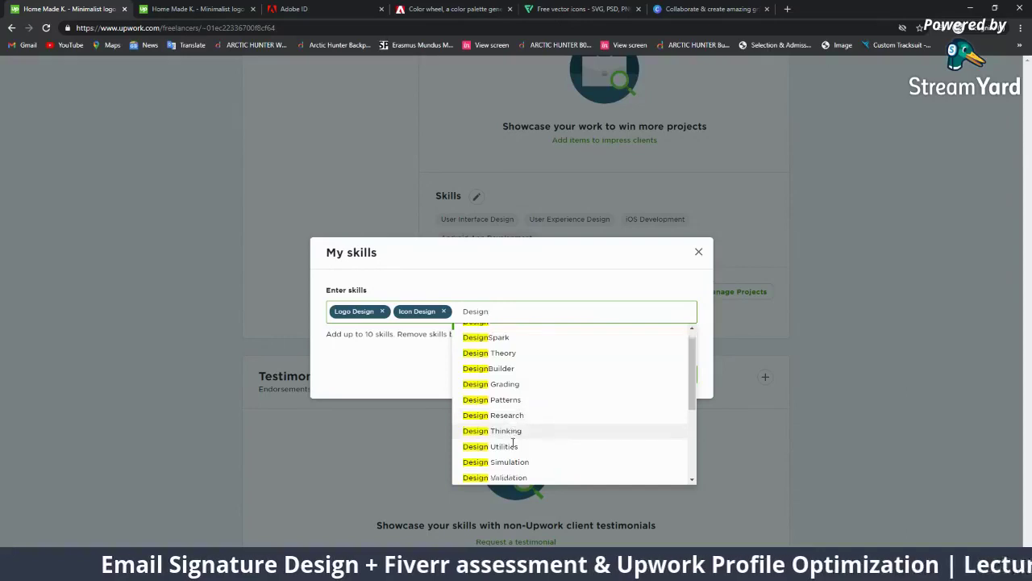
{"action": "scroll", "coordinate": [513, 442], "scroll_direction": "down", "scroll_amount": 1}
{"action": "scroll", "coordinate": [556, 428], "scroll_direction": "down", "scroll_amount": 2}
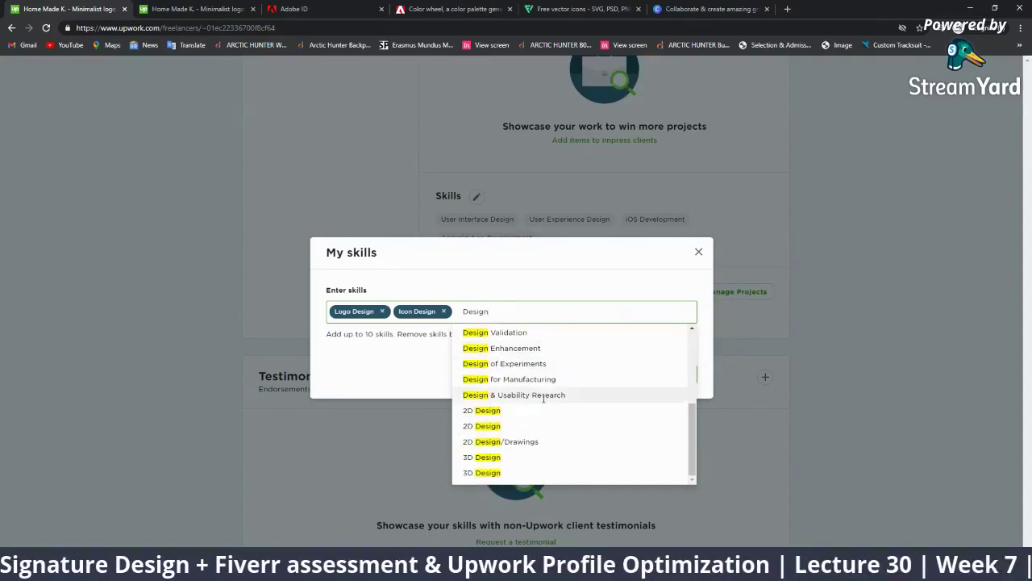
{"action": "scroll", "coordinate": [532, 383], "scroll_direction": "up", "scroll_amount": 2}
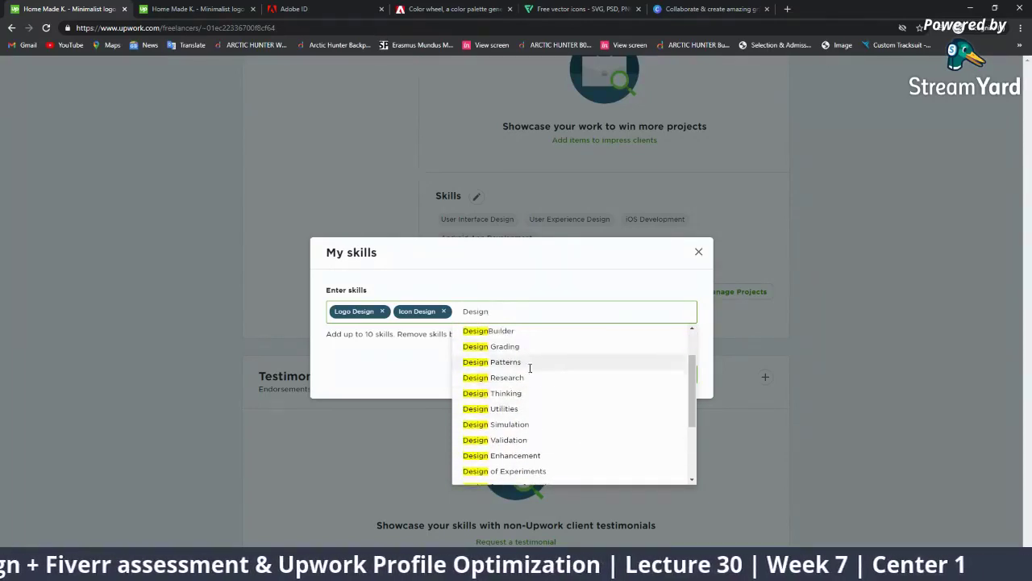
{"action": "scroll", "coordinate": [579, 415], "scroll_direction": "down", "scroll_amount": 2}
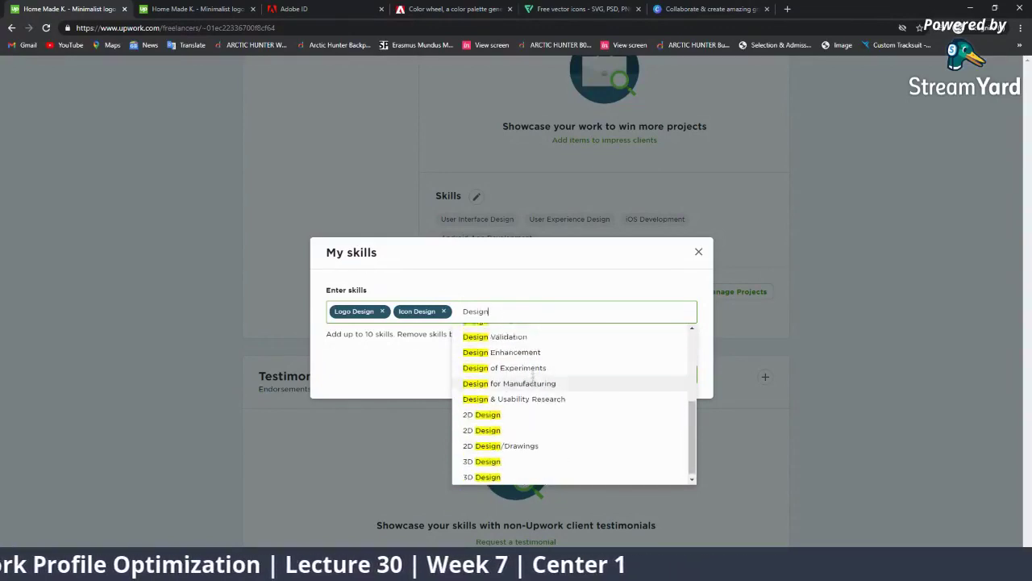
{"action": "scroll", "coordinate": [533, 379], "scroll_direction": "up", "scroll_amount": 5}
{"action": "scroll", "coordinate": [516, 355], "scroll_direction": "up", "scroll_amount": 1}
{"action": "left_click_drag", "start_coordinate": [504, 315], "coordinate": [466, 309]}
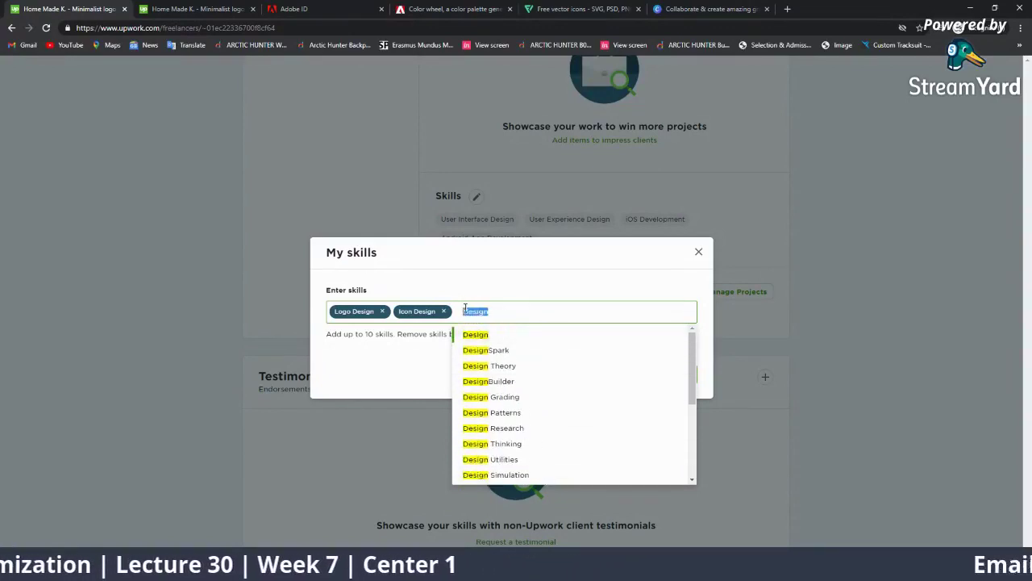
{"action": "type", "text": "graphic"}
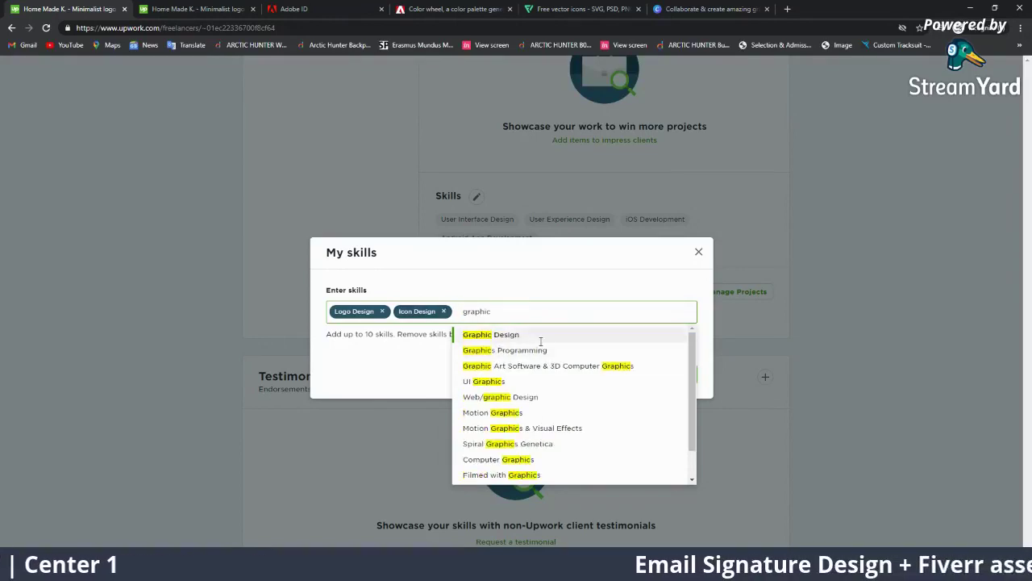
{"action": "left_click", "coordinate": [541, 337]}
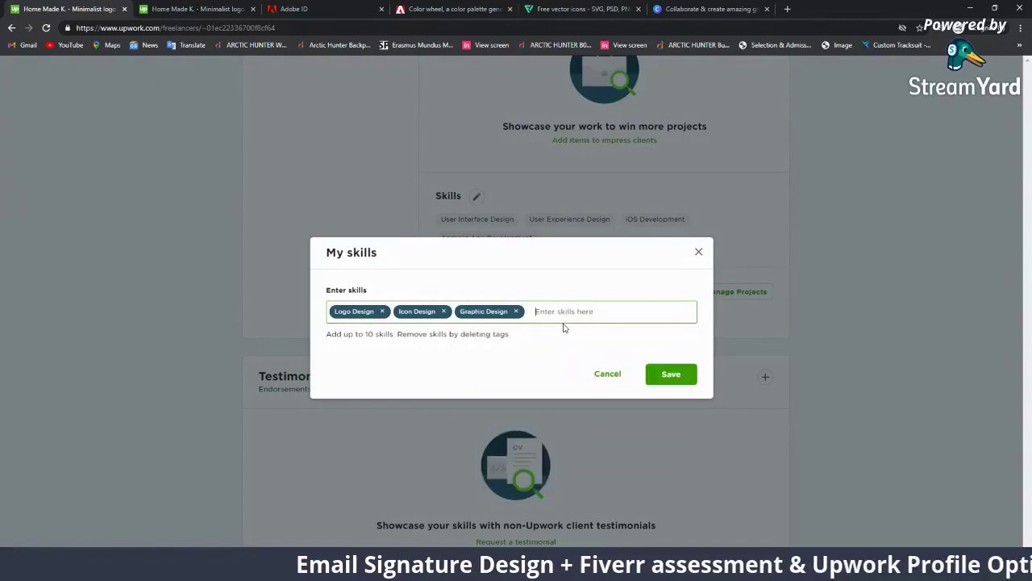
Step: Add Stationery Design, Social Media Design and Email Design, then save and confirm dropping old skills
{"action": "type", "text": "Stati"}
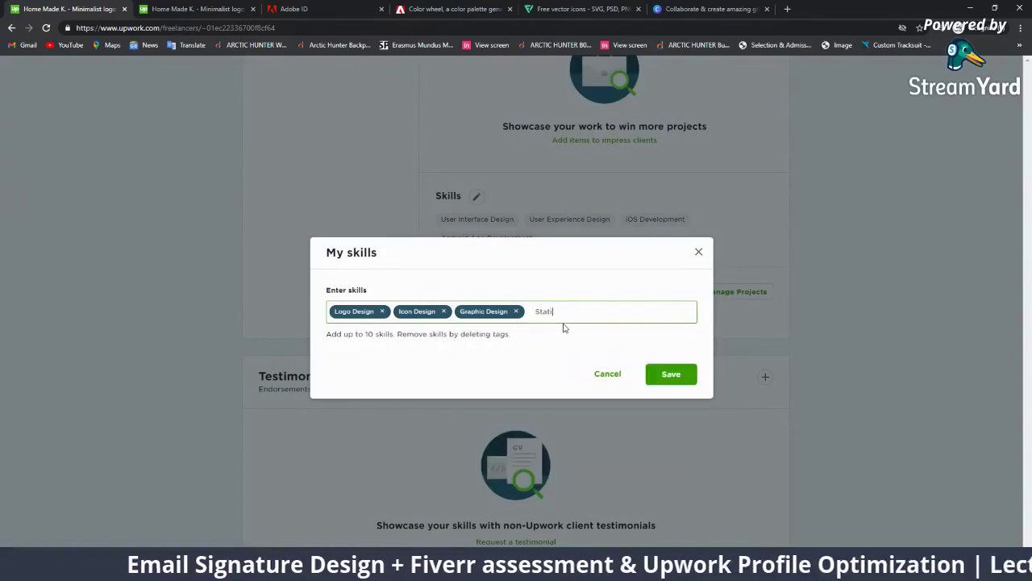
{"action": "type", "text": "y"}
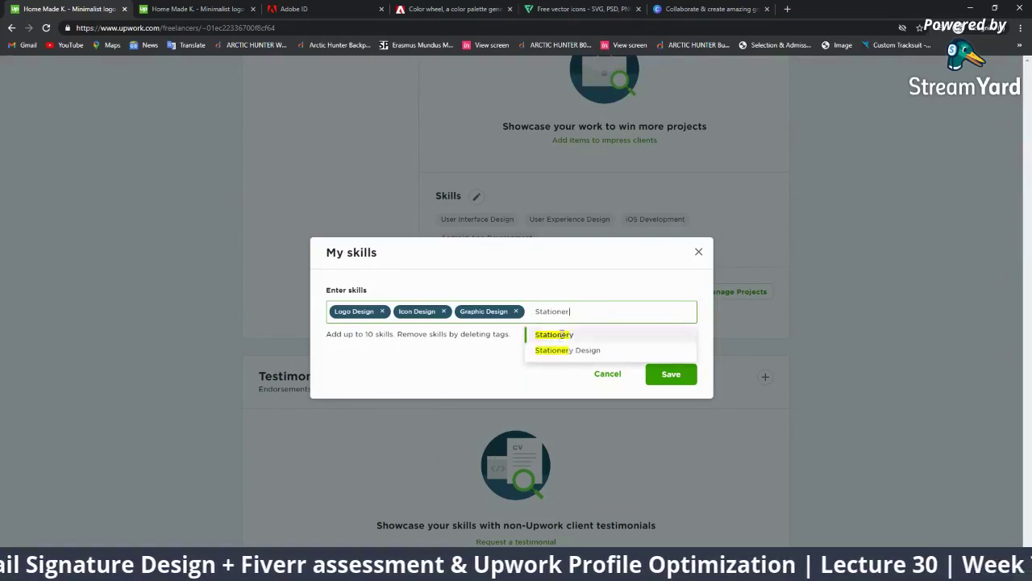
{"action": "left_click", "coordinate": [559, 350]}
{"action": "type", "text": "Social"}
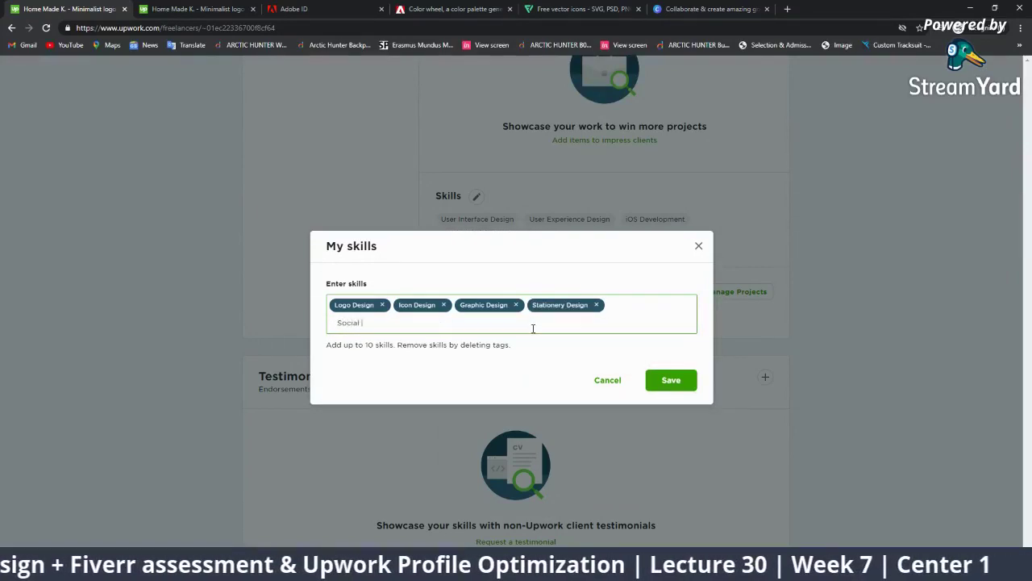
{"action": "type", "text": "meida"}
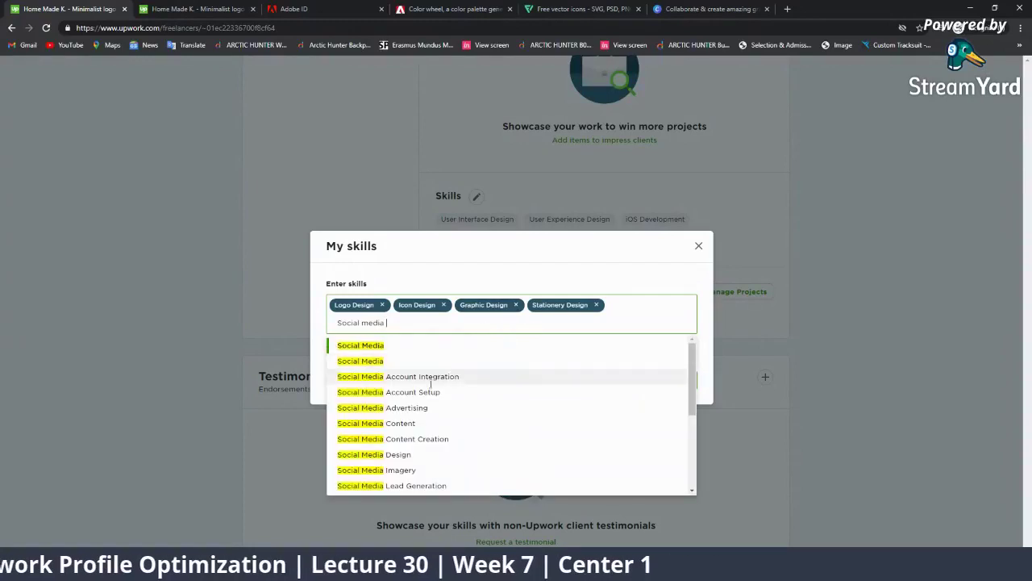
{"action": "left_click", "coordinate": [393, 454]}
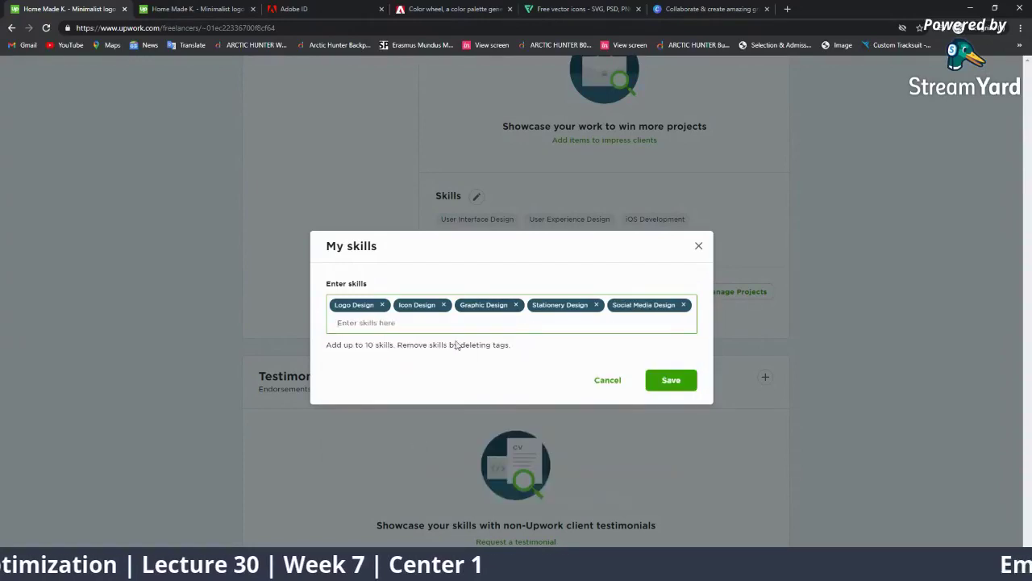
{"action": "type", "text": "Email"}
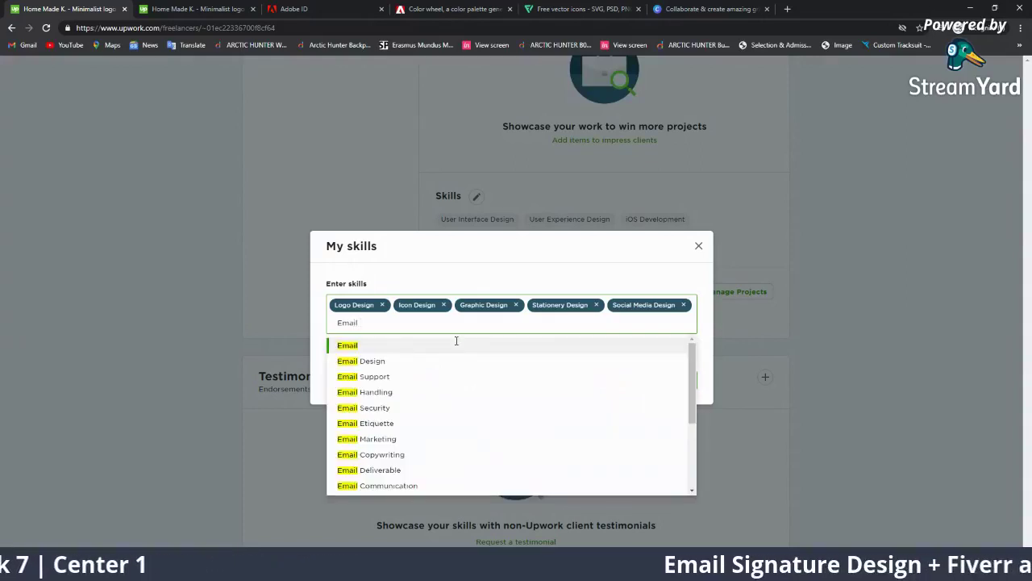
{"action": "scroll", "coordinate": [435, 417], "scroll_direction": "down", "scroll_amount": 3}
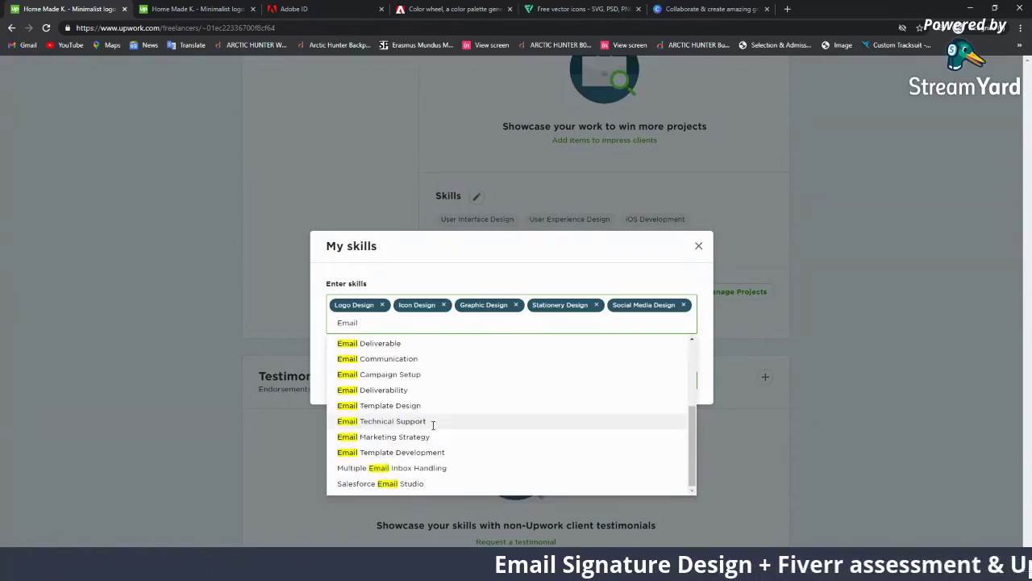
{"action": "scroll", "coordinate": [433, 425], "scroll_direction": "up", "scroll_amount": 3}
{"action": "scroll", "coordinate": [428, 412], "scroll_direction": "up", "scroll_amount": 3}
{"action": "left_click", "coordinate": [396, 361]}
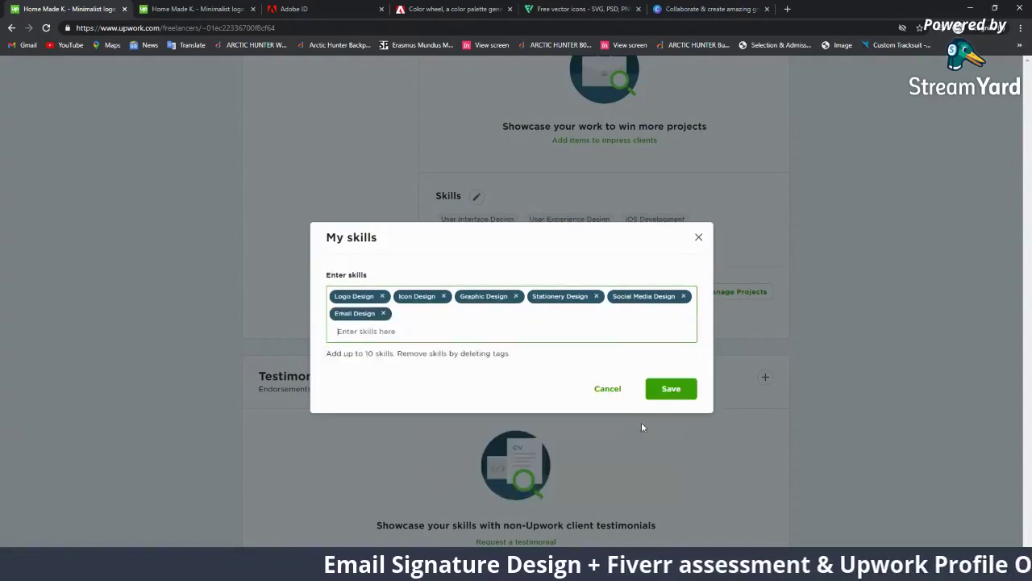
{"action": "left_click", "coordinate": [676, 393]}
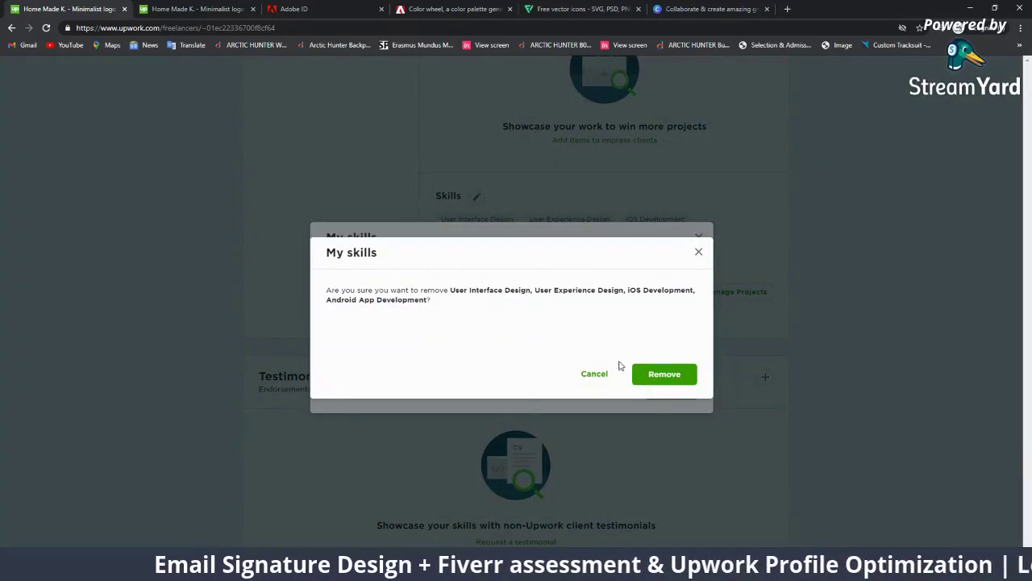
{"action": "left_click", "coordinate": [646, 373]}
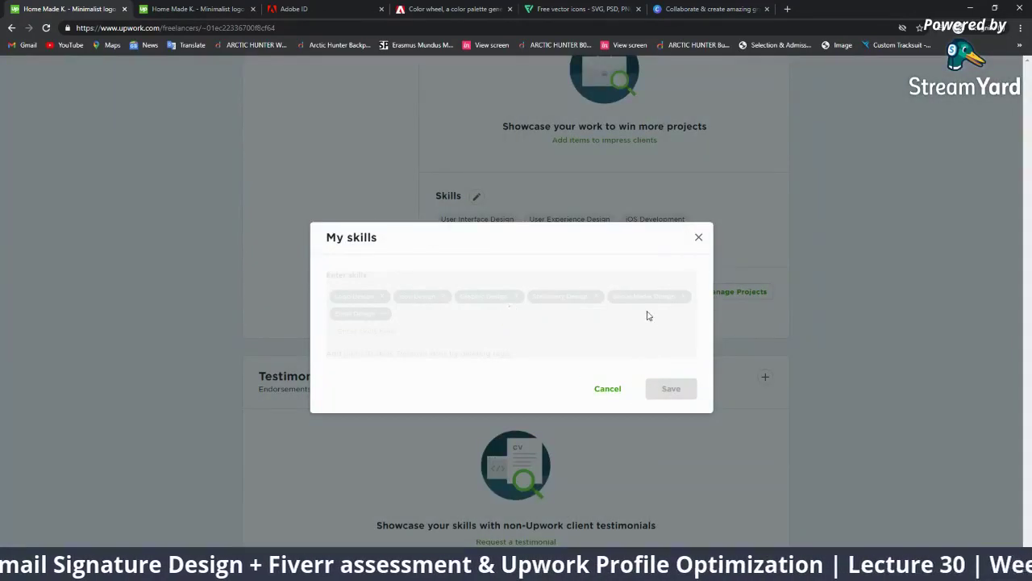
Step: Scroll to Testimonials and bring up the Request a client testimonial form
{"action": "scroll", "coordinate": [649, 317], "scroll_direction": "down", "scroll_amount": 3}
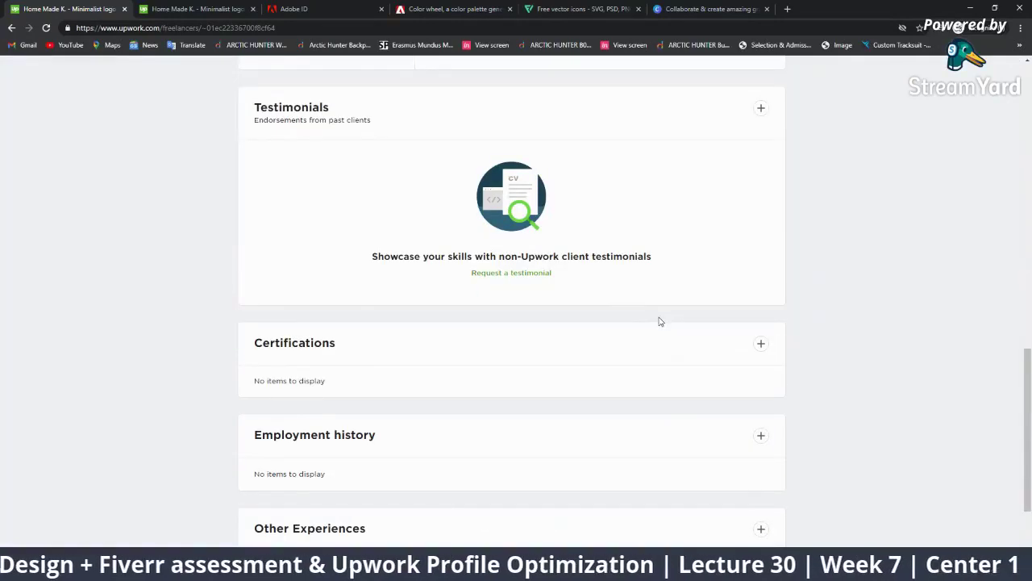
{"action": "left_click", "coordinate": [521, 274]}
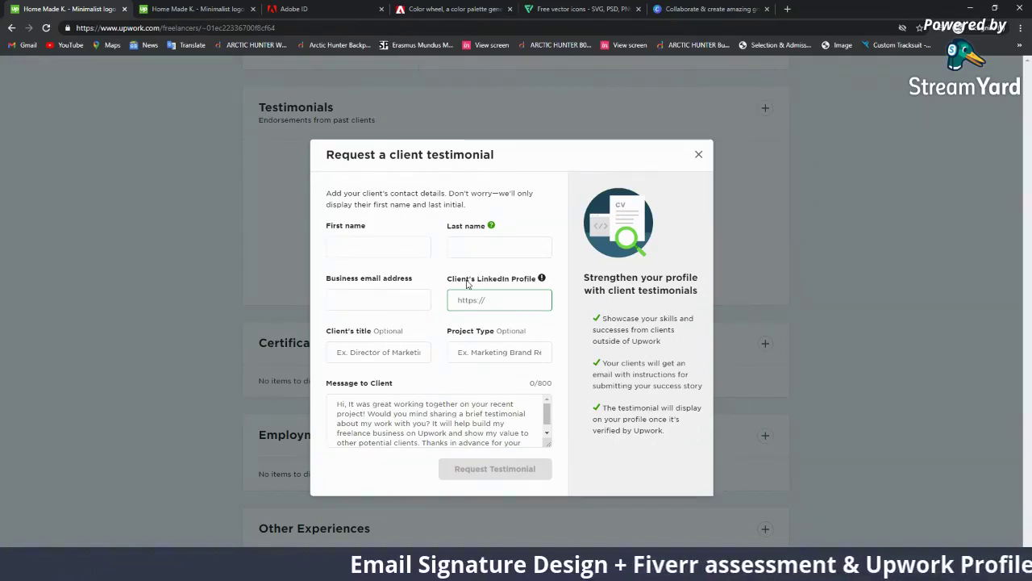
Step: Step through the client first name, last name and business email fields, dismissing autofill suggestions
{"action": "left_click", "coordinate": [441, 268]}
{"action": "left_click", "coordinate": [402, 250]}
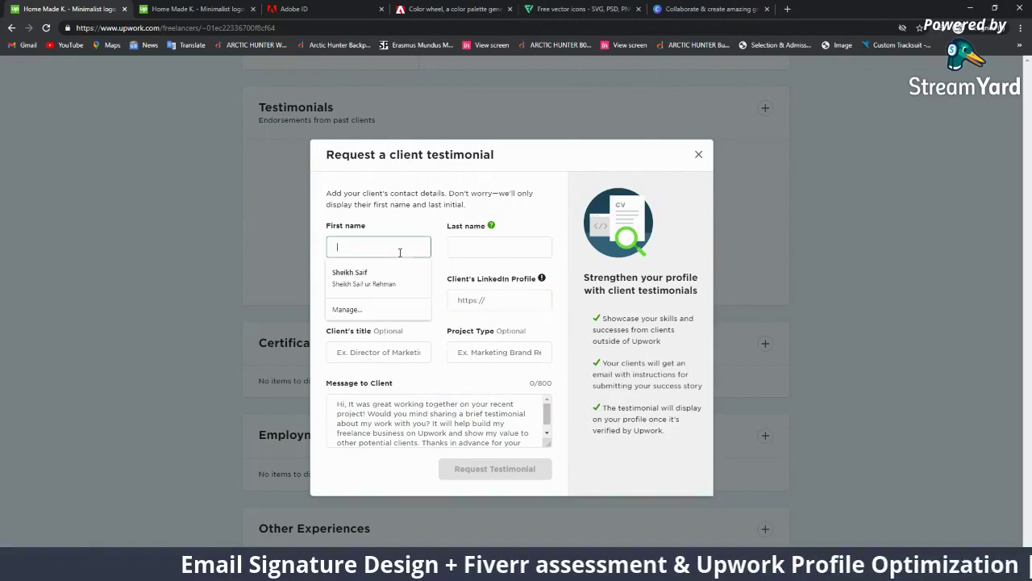
{"action": "left_click", "coordinate": [441, 378]}
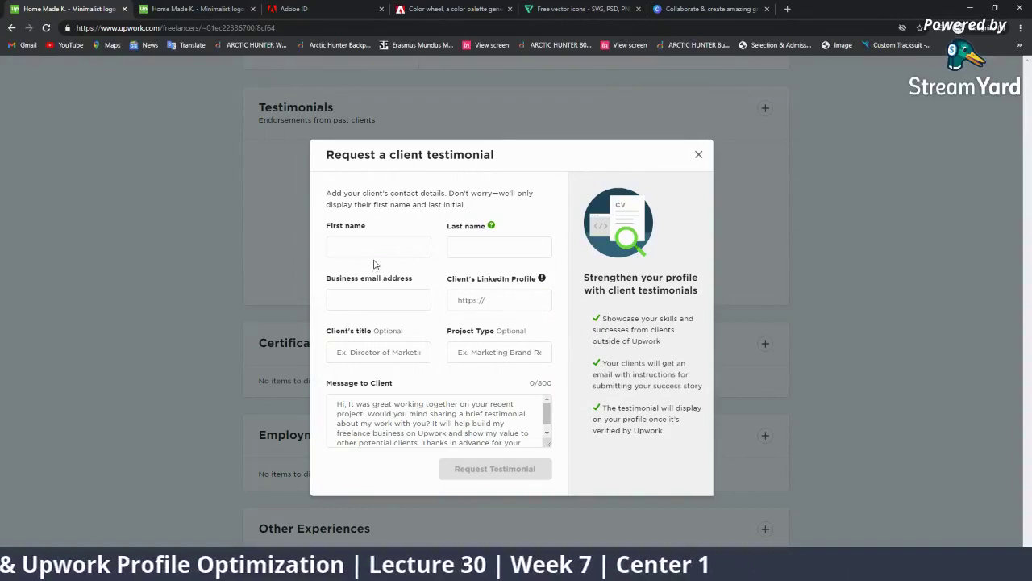
{"action": "left_click", "coordinate": [389, 246]}
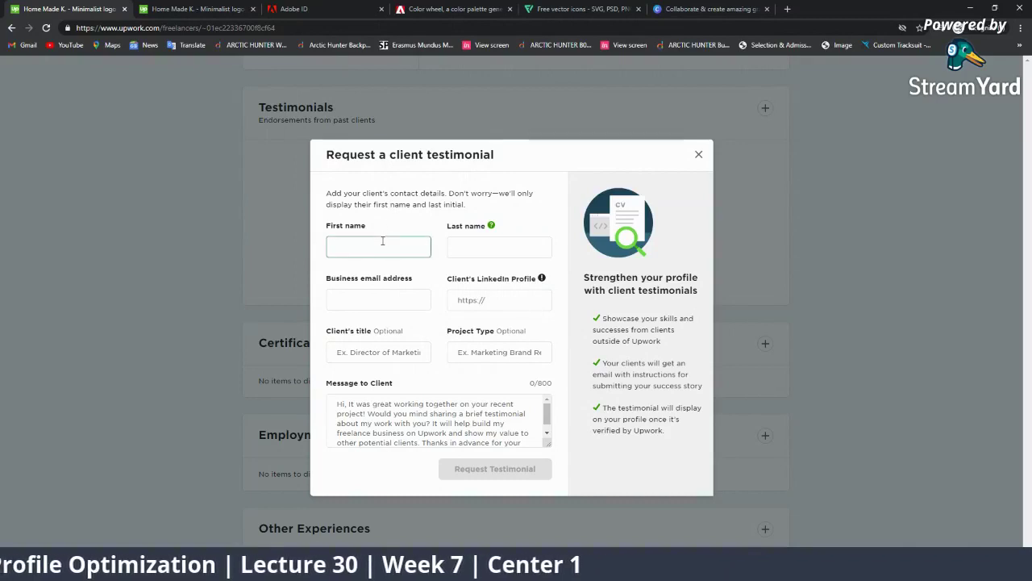
{"action": "left_click", "coordinate": [467, 239]}
{"action": "left_click", "coordinate": [384, 292]}
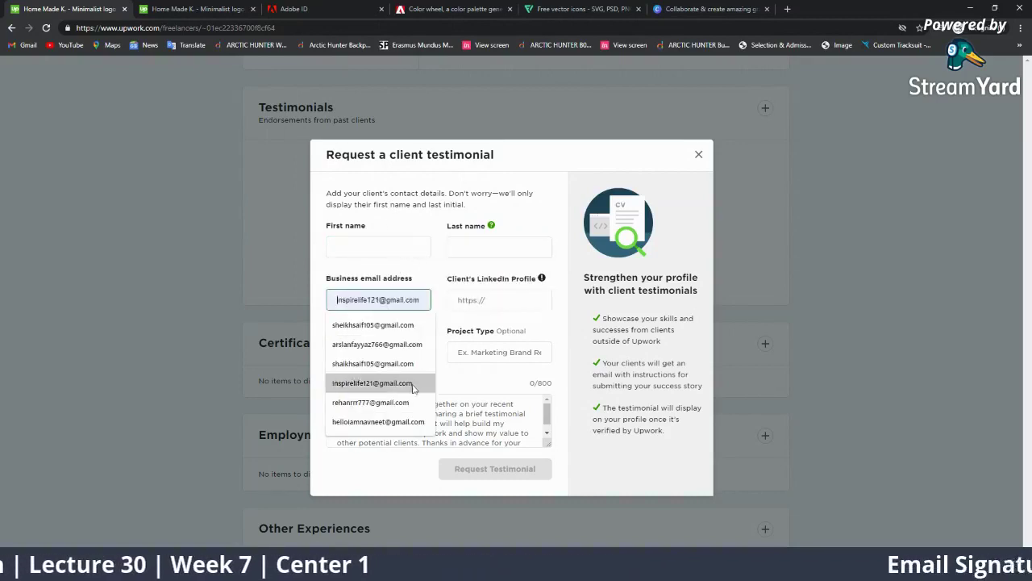
Step: Visit the LinkedIn, title, project type and message fields and highlight the first-name-and-last-initial note
{"action": "left_click", "coordinate": [498, 302]}
{"action": "mouse_move", "coordinate": [542, 277]}
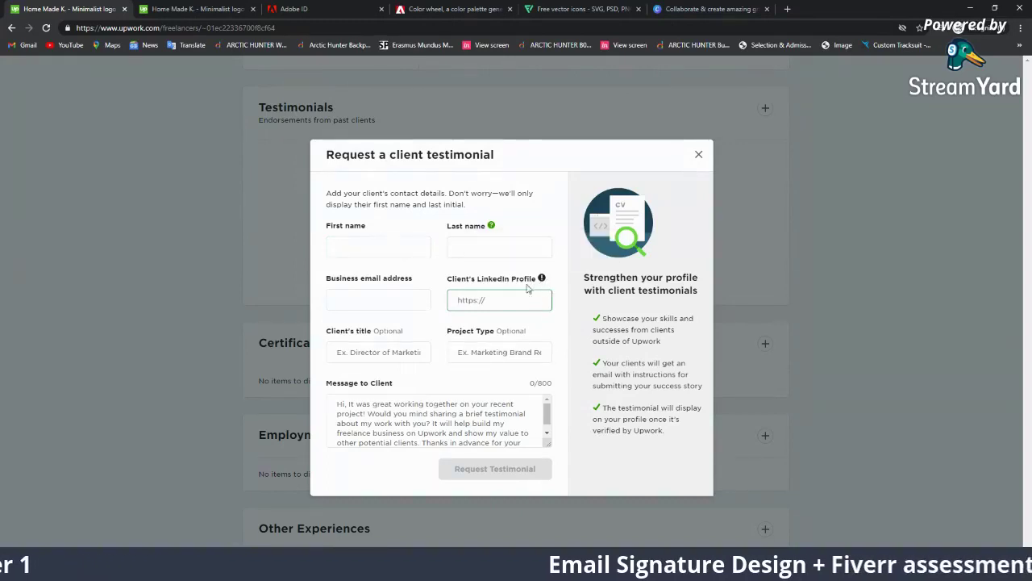
{"action": "left_click", "coordinate": [395, 359]}
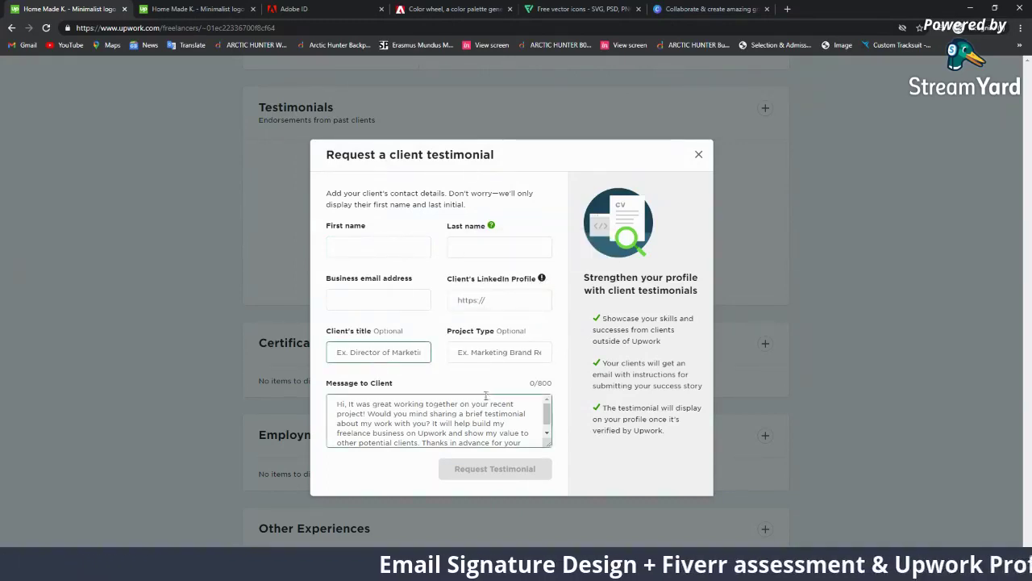
{"action": "left_click", "coordinate": [512, 354]}
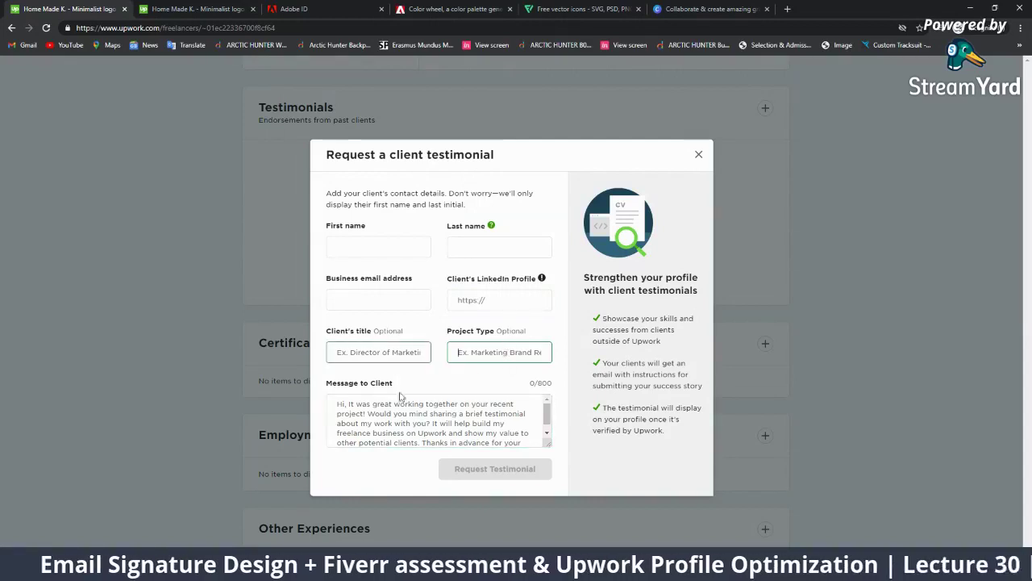
{"action": "left_click", "coordinate": [484, 432]}
{"action": "scroll", "coordinate": [484, 432], "scroll_direction": "down", "scroll_amount": 1}
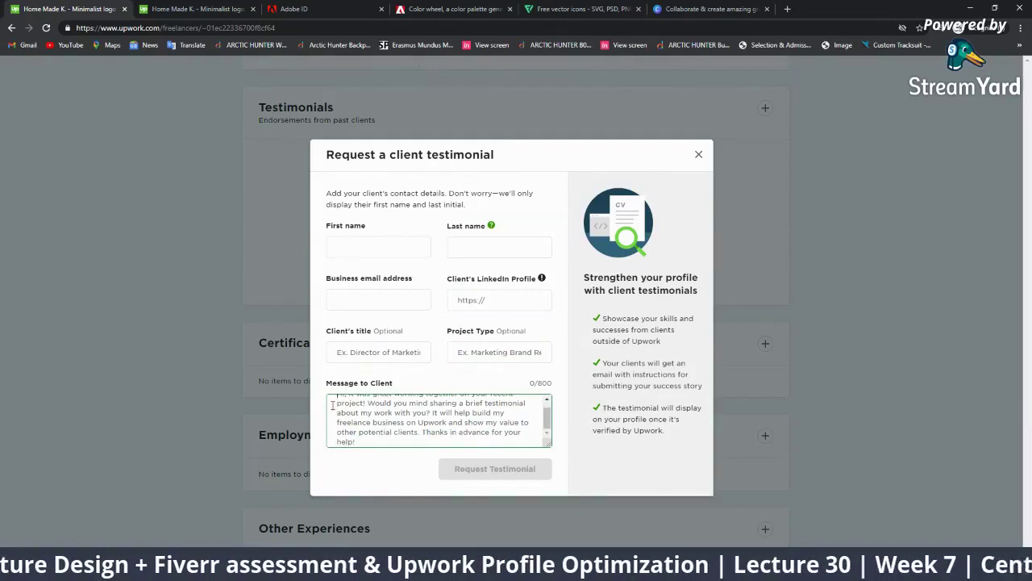
{"action": "scroll", "coordinate": [452, 424], "scroll_direction": "up", "scroll_amount": 2}
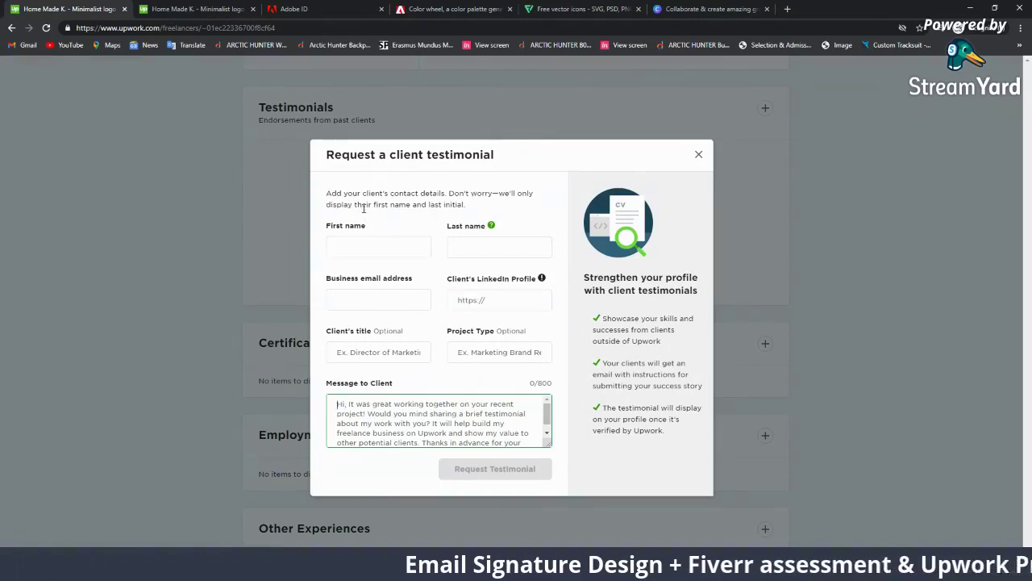
{"action": "left_click_drag", "start_coordinate": [468, 206], "coordinate": [326, 207]}
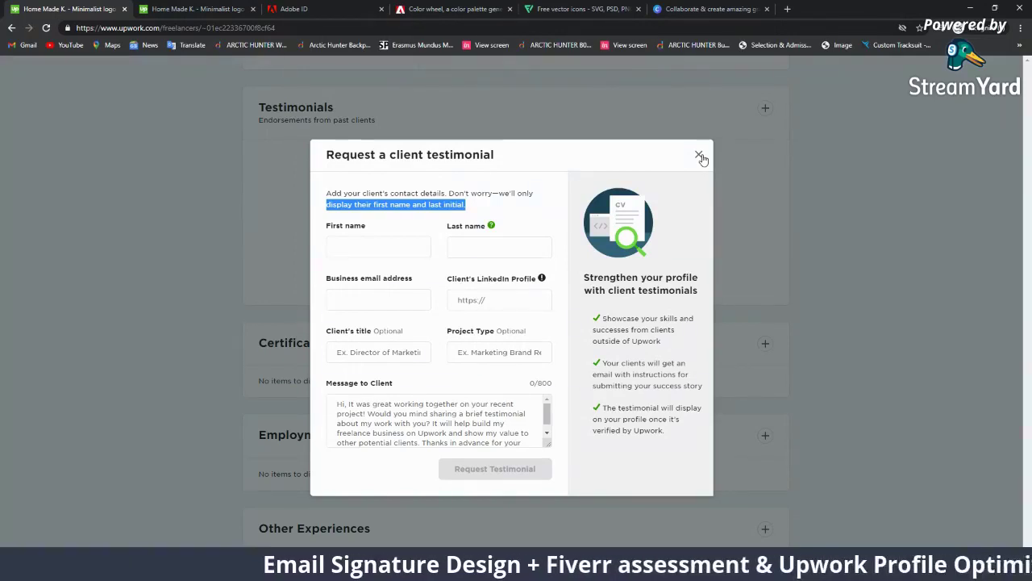
{"action": "left_click", "coordinate": [524, 300]}
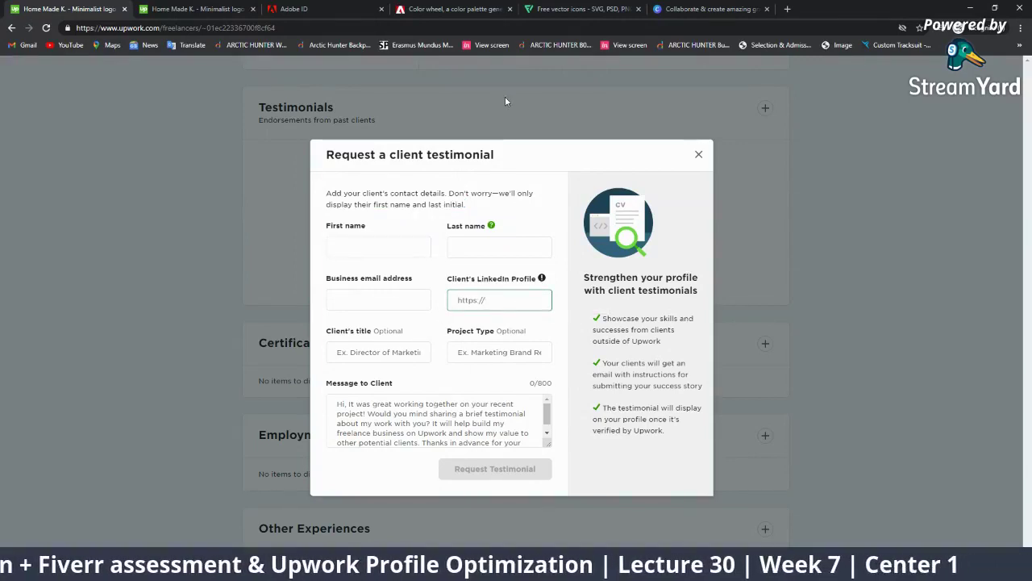
{"action": "left_click", "coordinate": [699, 154]}
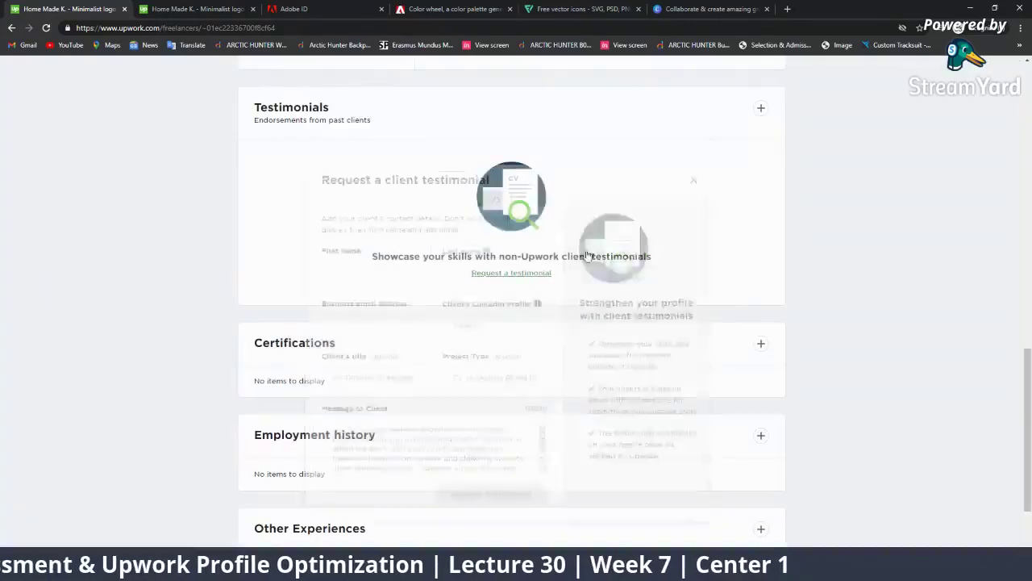
{"action": "scroll", "coordinate": [367, 363], "scroll_direction": "down", "scroll_amount": 2}
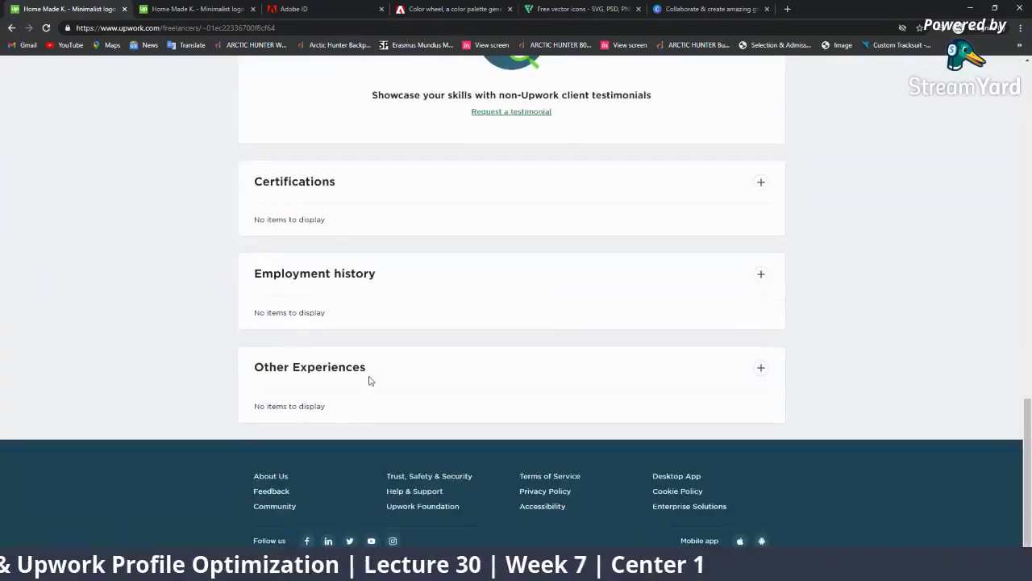
{"action": "left_click", "coordinate": [760, 184]}
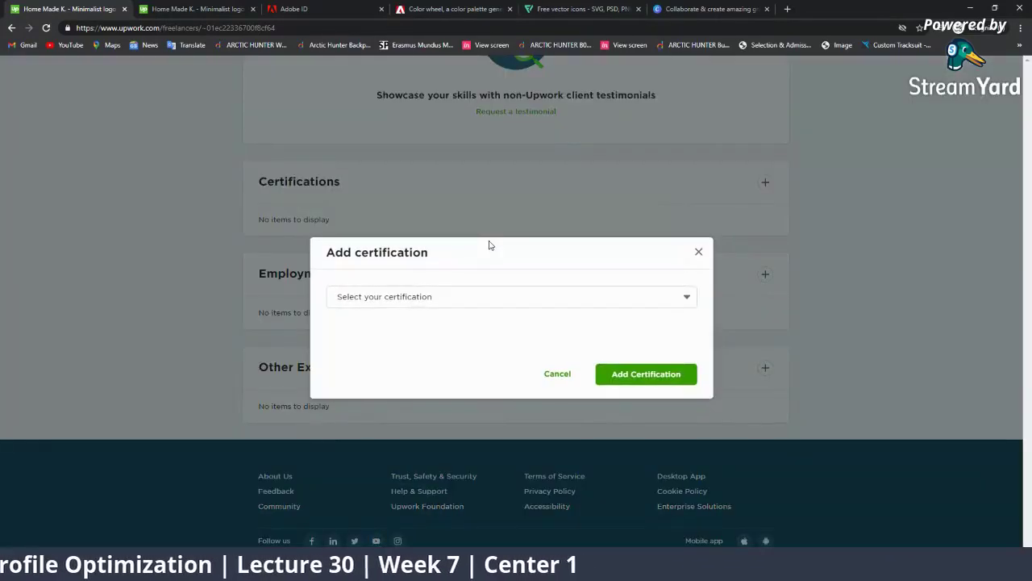
{"action": "left_click", "coordinate": [463, 300]}
{"action": "scroll", "coordinate": [426, 339], "scroll_direction": "down", "scroll_amount": 3}
{"action": "scroll", "coordinate": [458, 373], "scroll_direction": "down", "scroll_amount": 1}
{"action": "scroll", "coordinate": [460, 367], "scroll_direction": "down", "scroll_amount": 5}
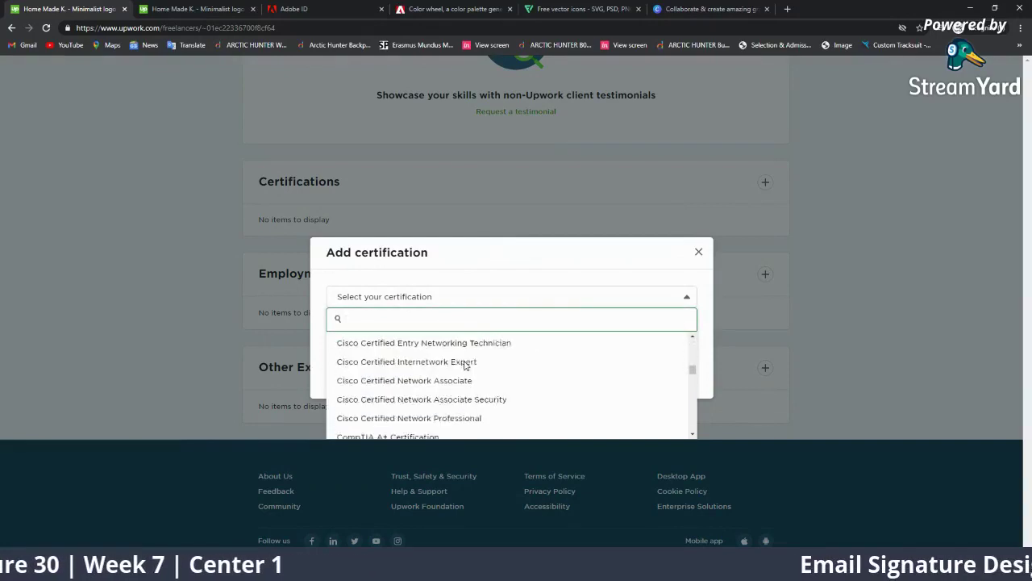
{"action": "scroll", "coordinate": [462, 363], "scroll_direction": "down", "scroll_amount": 5}
{"action": "scroll", "coordinate": [463, 364], "scroll_direction": "down", "scroll_amount": 3}
{"action": "scroll", "coordinate": [466, 368], "scroll_direction": "up", "scroll_amount": 5}
{"action": "scroll", "coordinate": [466, 368], "scroll_direction": "up", "scroll_amount": 1}
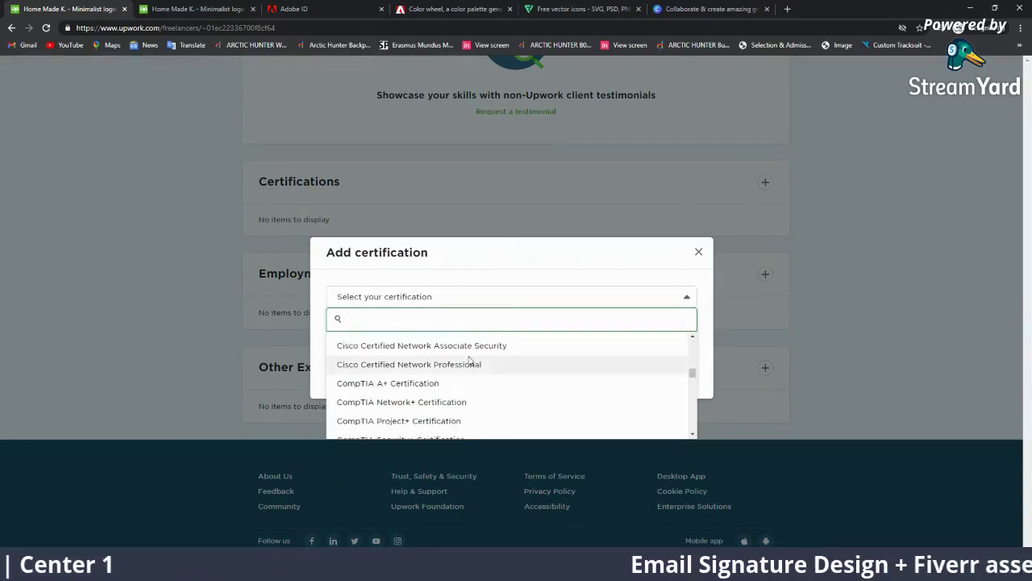
{"action": "type", "text": "ielt"}
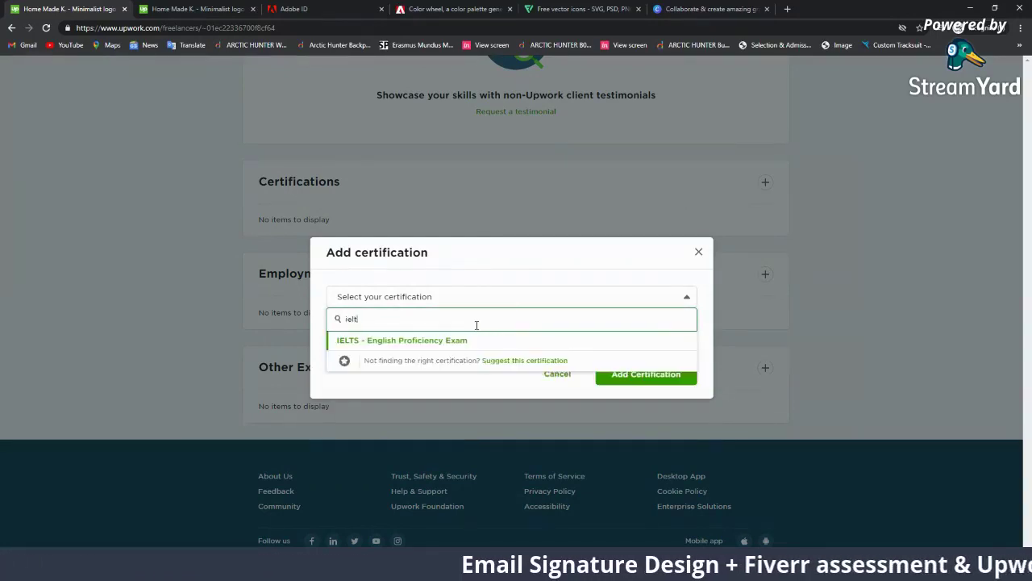
{"action": "left_click", "coordinate": [458, 342]}
{"action": "left_click", "coordinate": [410, 355]}
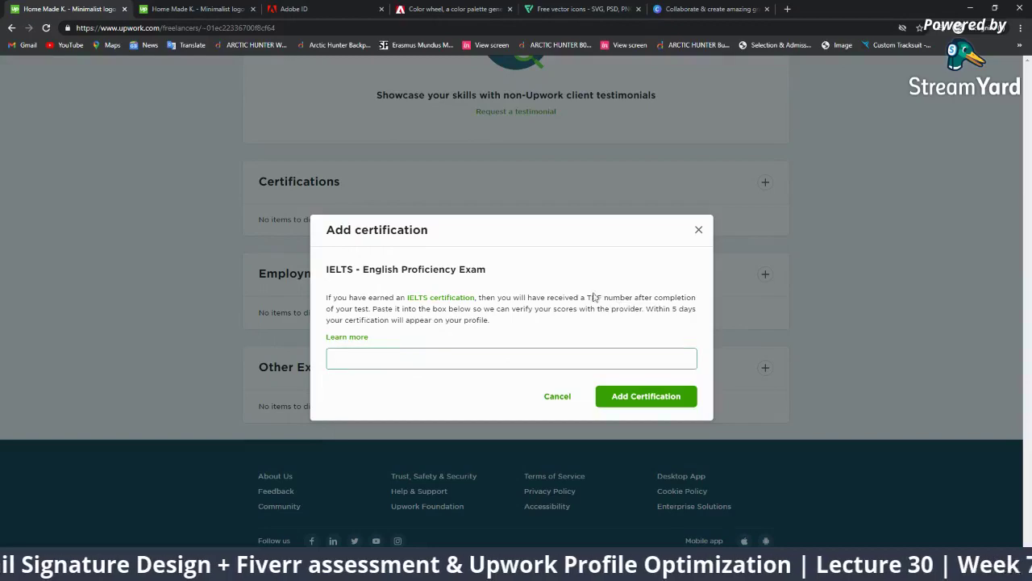
{"action": "left_click_drag", "start_coordinate": [588, 297], "coordinate": [634, 298]}
{"action": "left_click", "coordinate": [557, 396]}
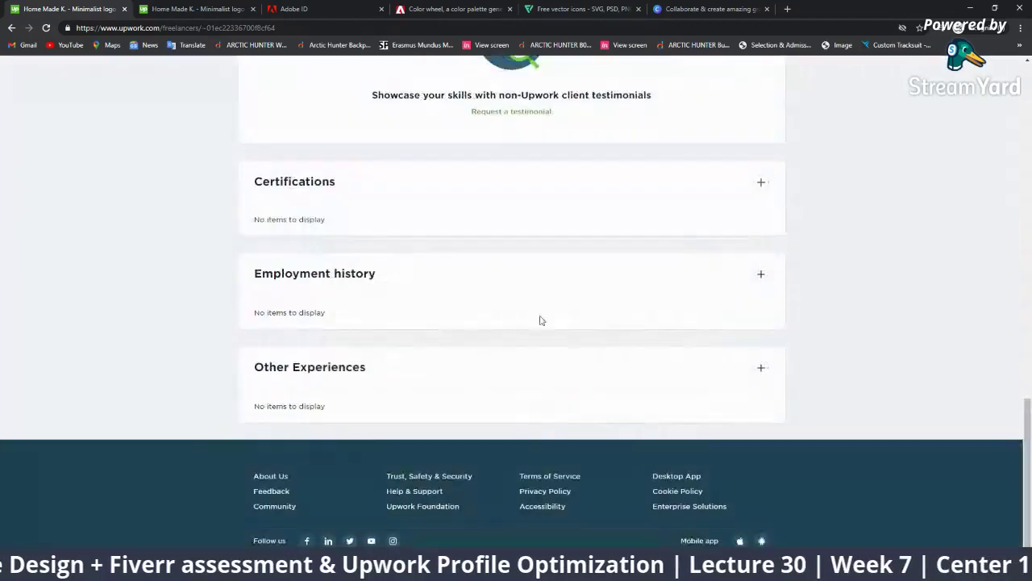
{"action": "left_click", "coordinate": [761, 273]}
{"action": "left_click", "coordinate": [752, 230]}
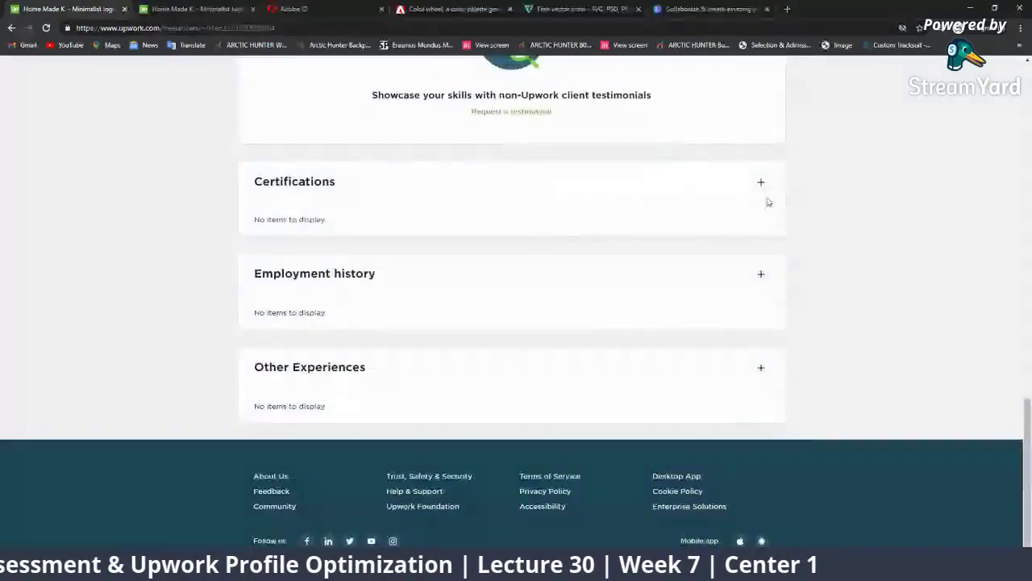
{"action": "left_click", "coordinate": [765, 182]}
{"action": "left_click", "coordinate": [557, 296]}
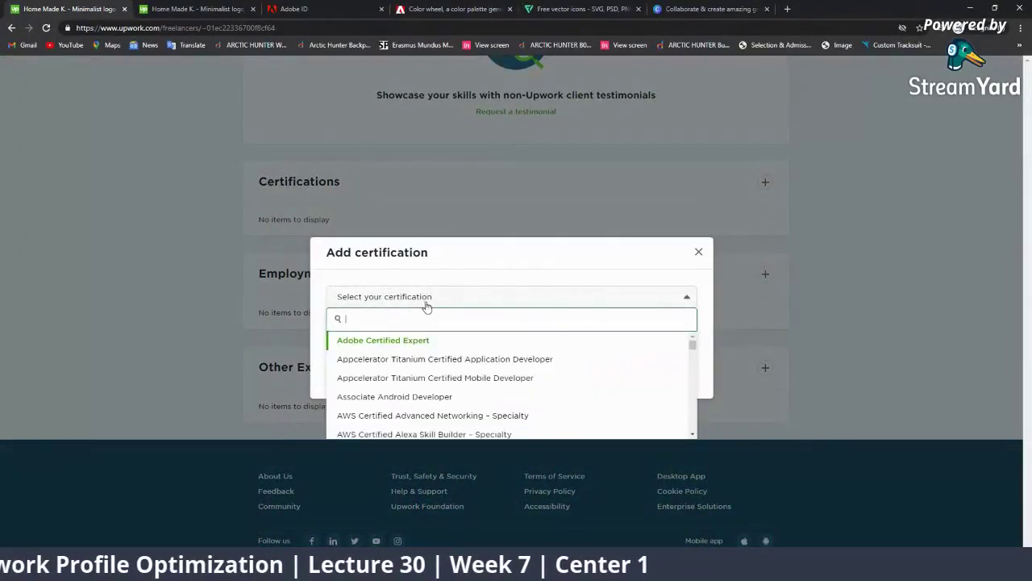
{"action": "scroll", "coordinate": [454, 346], "scroll_direction": "down", "scroll_amount": 1}
{"action": "scroll", "coordinate": [460, 355], "scroll_direction": "down", "scroll_amount": 3}
{"action": "scroll", "coordinate": [466, 363], "scroll_direction": "down", "scroll_amount": 1}
{"action": "scroll", "coordinate": [466, 362], "scroll_direction": "down", "scroll_amount": 3}
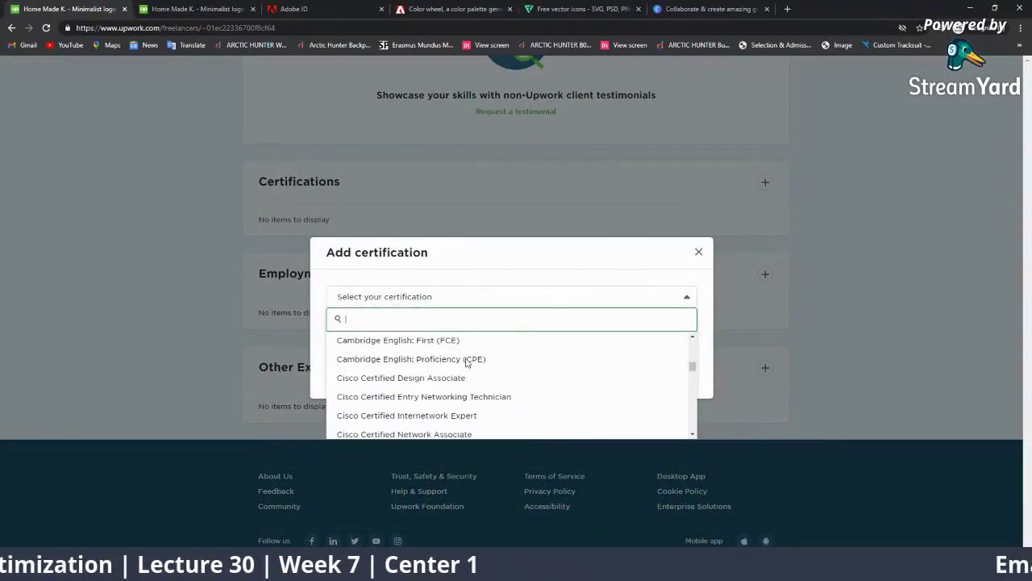
{"action": "scroll", "coordinate": [468, 360], "scroll_direction": "down", "scroll_amount": 3}
{"action": "scroll", "coordinate": [468, 364], "scroll_direction": "down", "scroll_amount": 3}
{"action": "scroll", "coordinate": [484, 371], "scroll_direction": "down", "scroll_amount": 2}
{"action": "scroll", "coordinate": [483, 374], "scroll_direction": "down", "scroll_amount": 3}
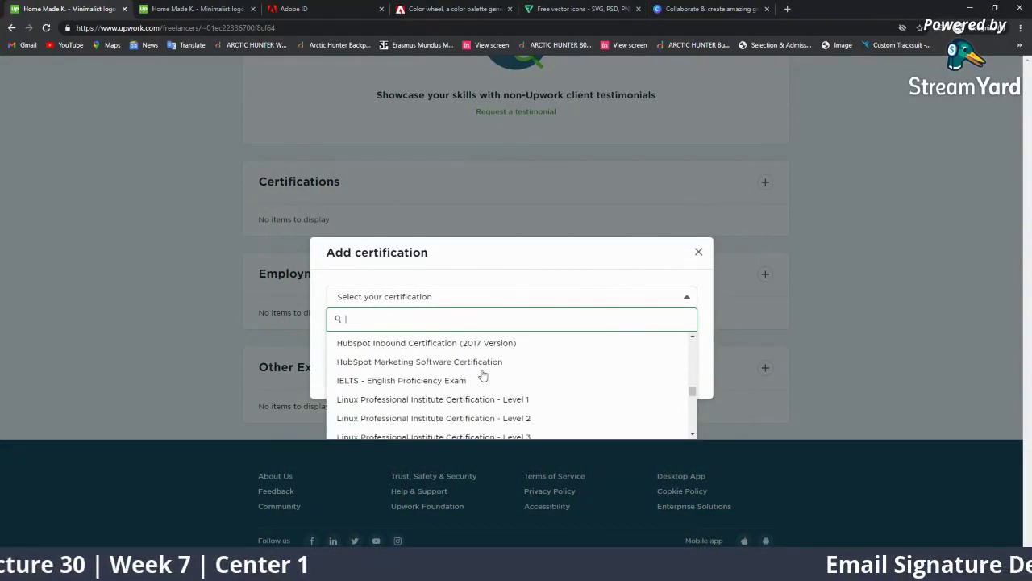
{"action": "scroll", "coordinate": [484, 376], "scroll_direction": "down", "scroll_amount": 3}
{"action": "left_click", "coordinate": [770, 345]}
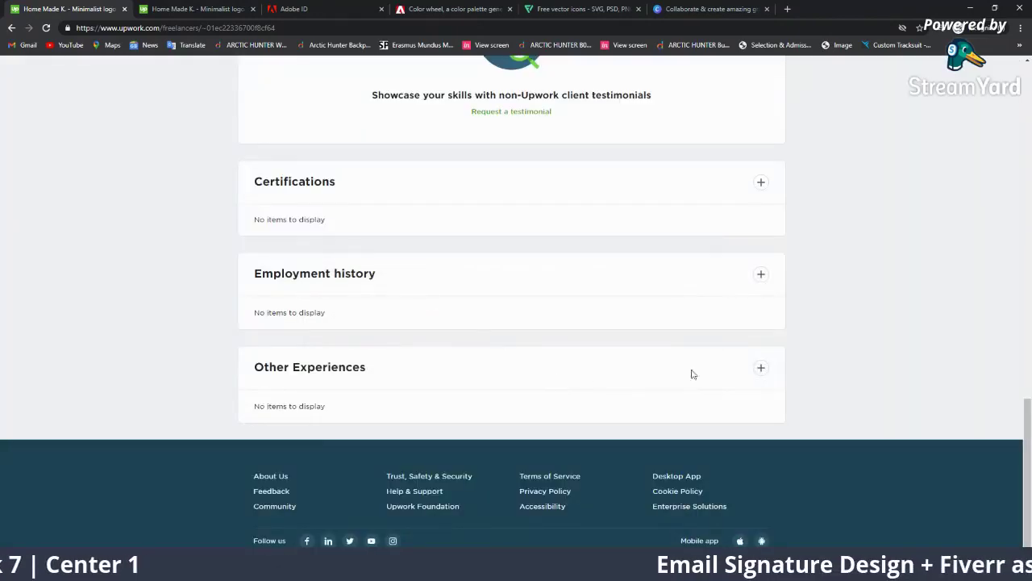
{"action": "left_click", "coordinate": [761, 368]}
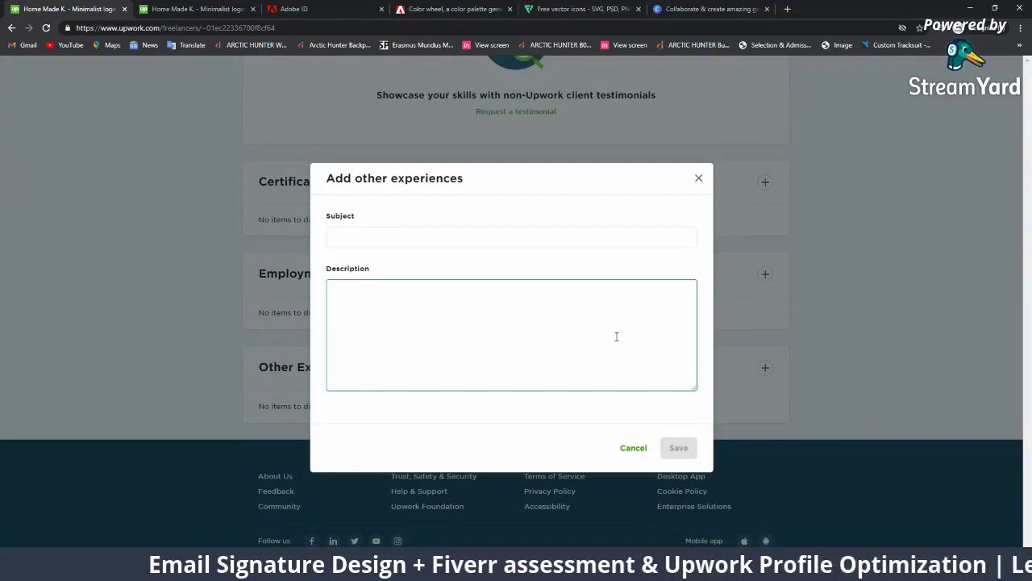
{"action": "left_click", "coordinate": [699, 178]}
{"action": "left_click", "coordinate": [760, 275]}
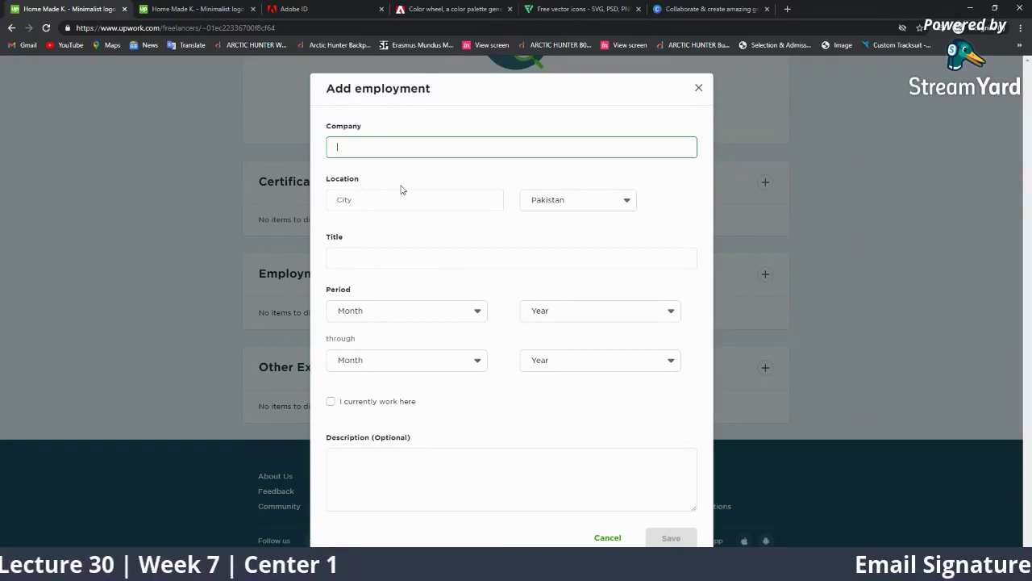
{"action": "left_click", "coordinate": [698, 88]}
{"action": "scroll", "coordinate": [710, 242], "scroll_direction": "up", "scroll_amount": 5}
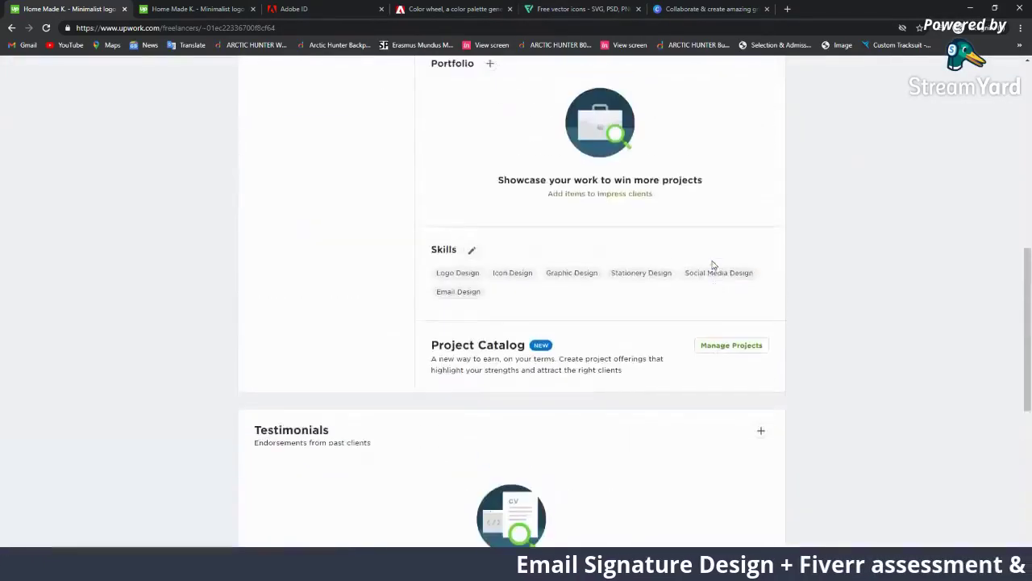
{"action": "scroll", "coordinate": [427, 253], "scroll_direction": "up", "scroll_amount": 2}
{"action": "scroll", "coordinate": [334, 218], "scroll_direction": "up", "scroll_amount": 2}
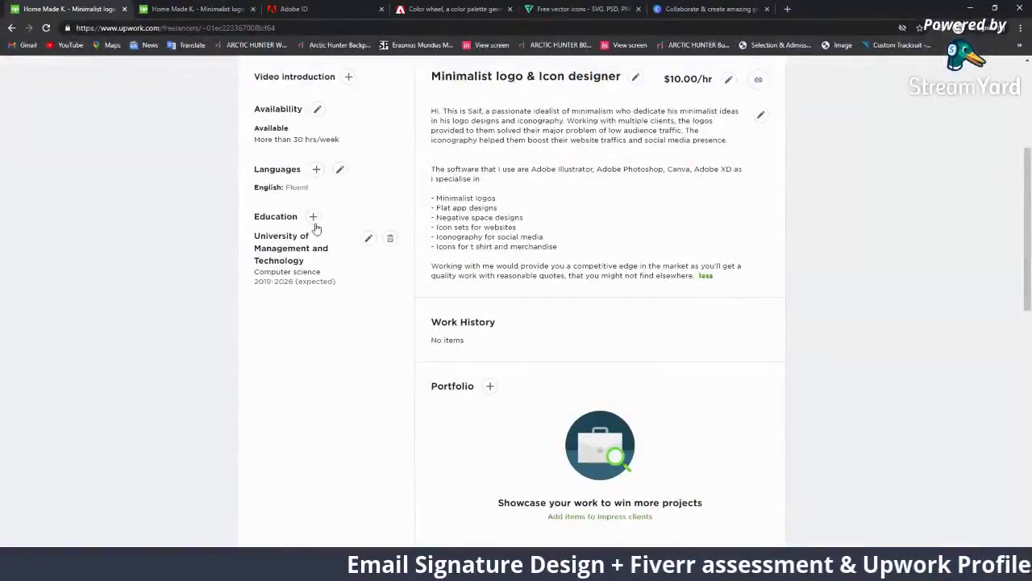
{"action": "left_click", "coordinate": [313, 217]}
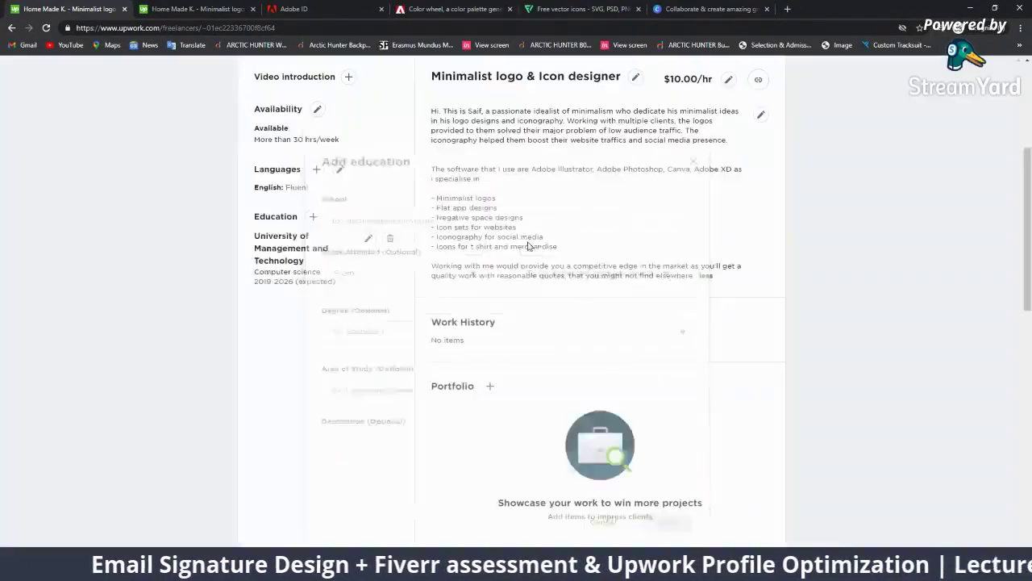
{"action": "left_click", "coordinate": [699, 132]}
{"action": "scroll", "coordinate": [368, 311], "scroll_direction": "up", "scroll_amount": 3}
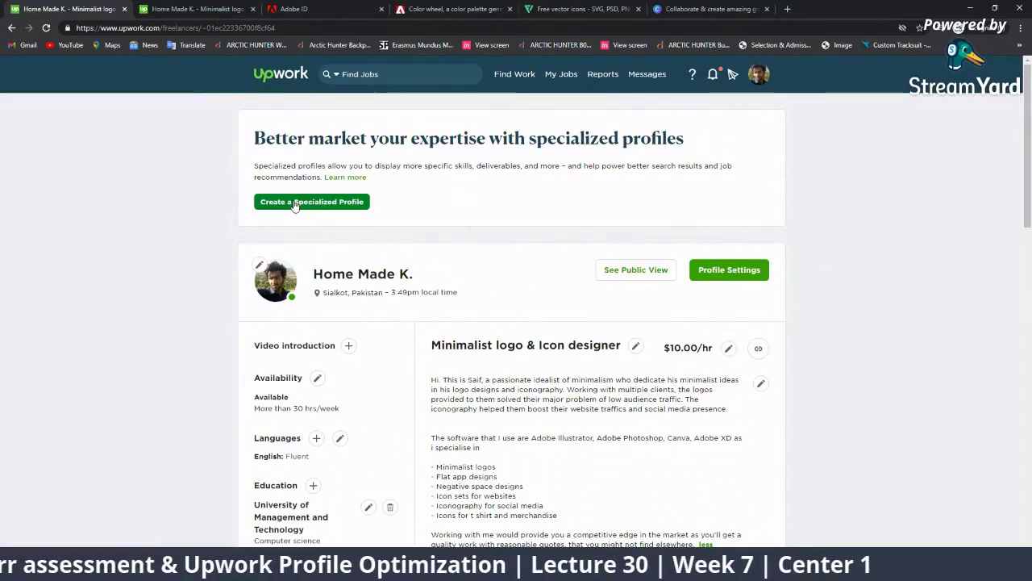
{"action": "scroll", "coordinate": [633, 429], "scroll_direction": "down", "scroll_amount": 2}
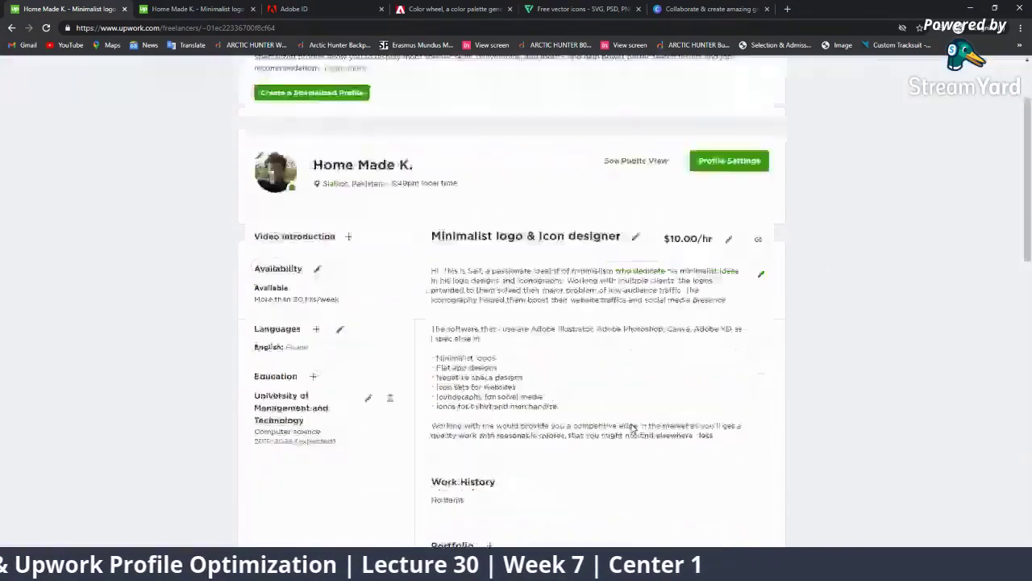
{"action": "scroll", "coordinate": [633, 429], "scroll_direction": "down", "scroll_amount": 2}
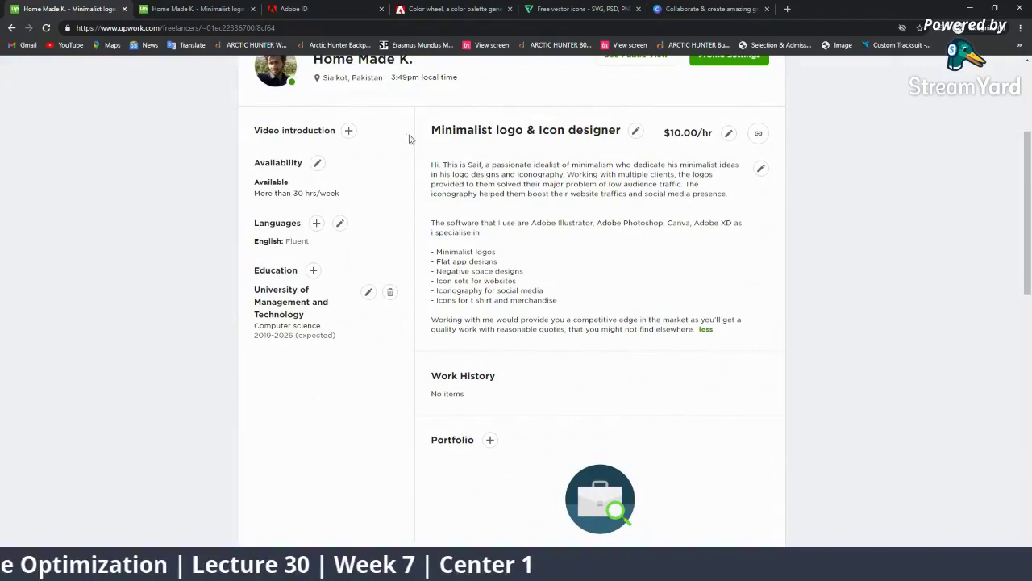
{"action": "left_click_drag", "start_coordinate": [431, 131], "coordinate": [627, 133]}
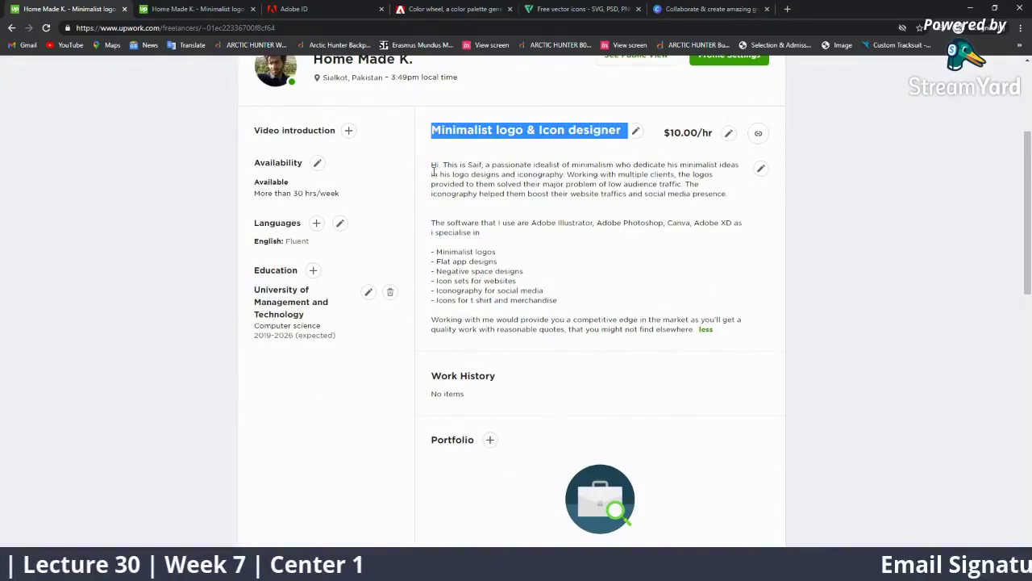
{"action": "left_click_drag", "start_coordinate": [433, 170], "coordinate": [728, 343]}
{"action": "scroll", "coordinate": [488, 291], "scroll_direction": "down", "scroll_amount": 5}
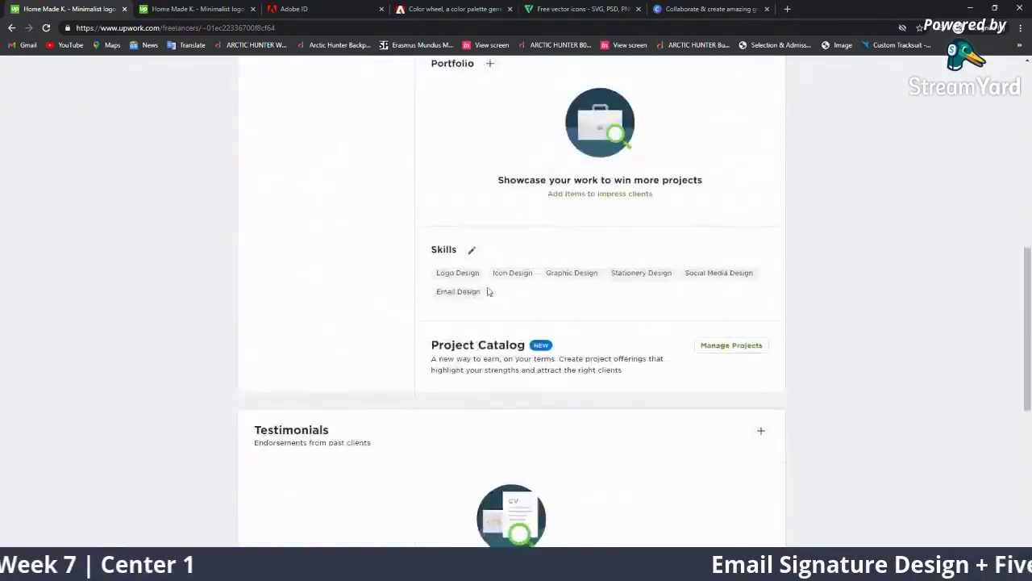
{"action": "scroll", "coordinate": [869, 302], "scroll_direction": "down", "scroll_amount": 3}
{"action": "scroll", "coordinate": [737, 412], "scroll_direction": "down", "scroll_amount": 3}
{"action": "scroll", "coordinate": [567, 345], "scroll_direction": "up", "scroll_amount": 6}
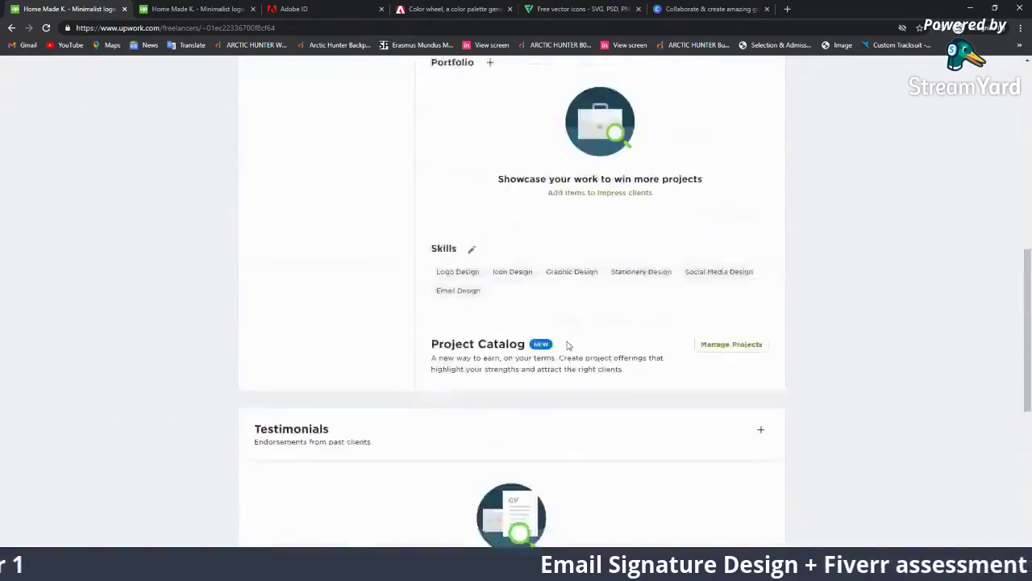
{"action": "scroll", "coordinate": [567, 346], "scroll_direction": "up", "scroll_amount": 5}
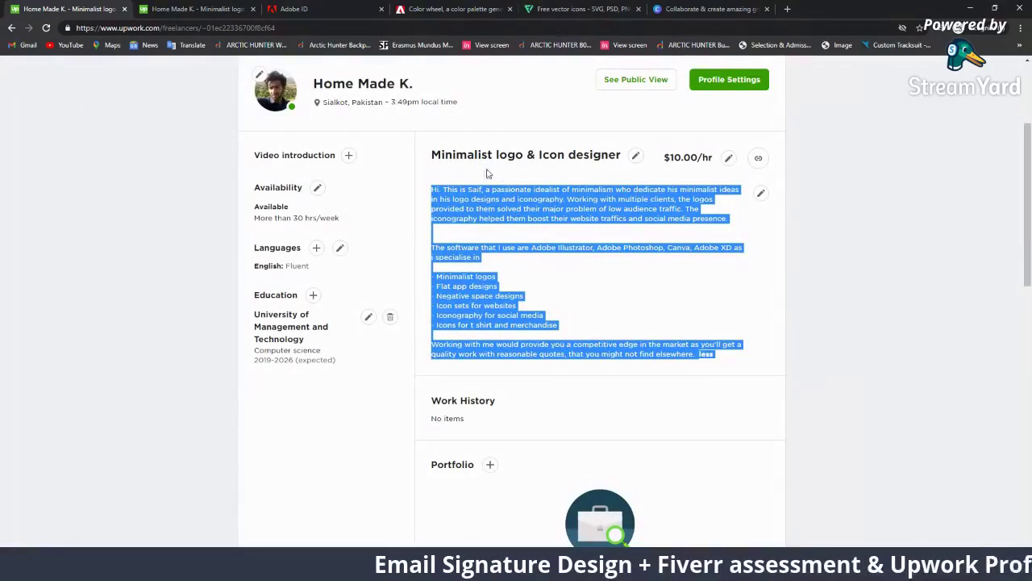
{"action": "mouse_move", "coordinate": [441, 155]}
{"action": "left_mouse_down"}
{"action": "mouse_move", "coordinate": [610, 159]}
{"action": "mouse_move", "coordinate": [413, 156]}
{"action": "left_mouse_up"}
{"action": "left_click", "coordinate": [633, 244]}
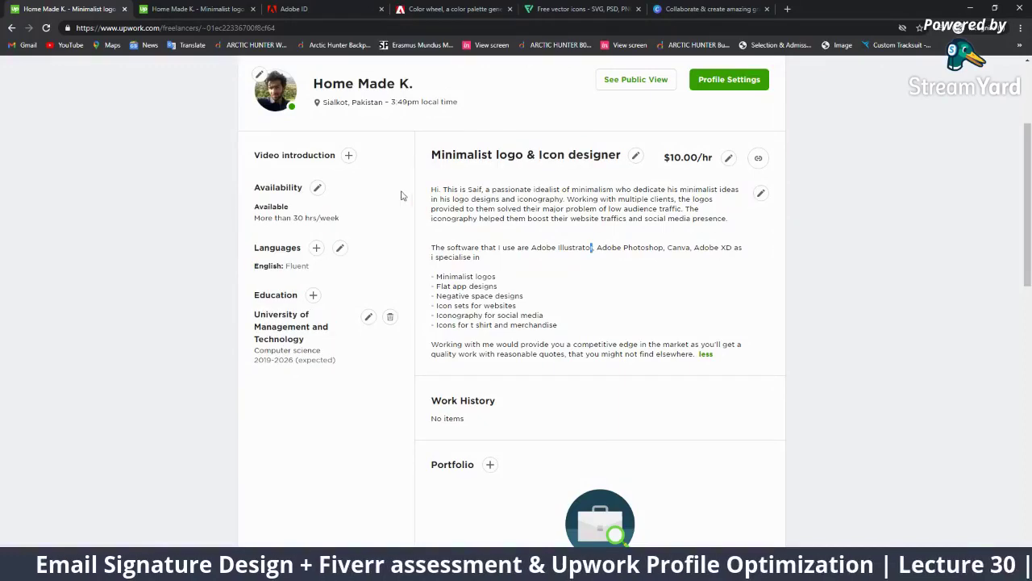
{"action": "left_click", "coordinate": [345, 11]}
{"action": "left_click", "coordinate": [198, 9]}
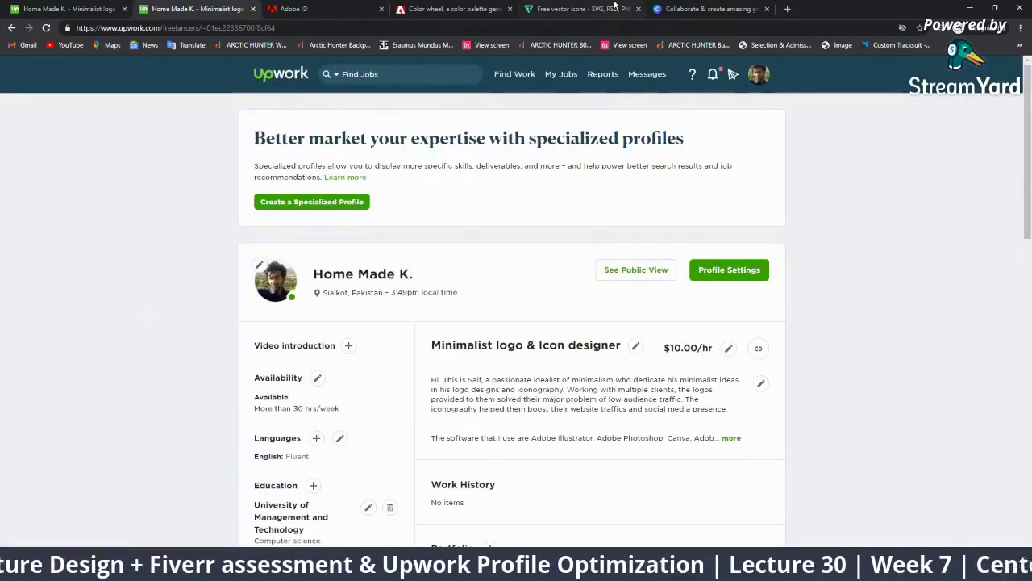
{"action": "left_click", "coordinate": [702, 9]}
Step: In StreamYard, toggle viewer chat comments on and off the broadcast, including the category question
{"action": "left_click", "coordinate": [972, 9]}
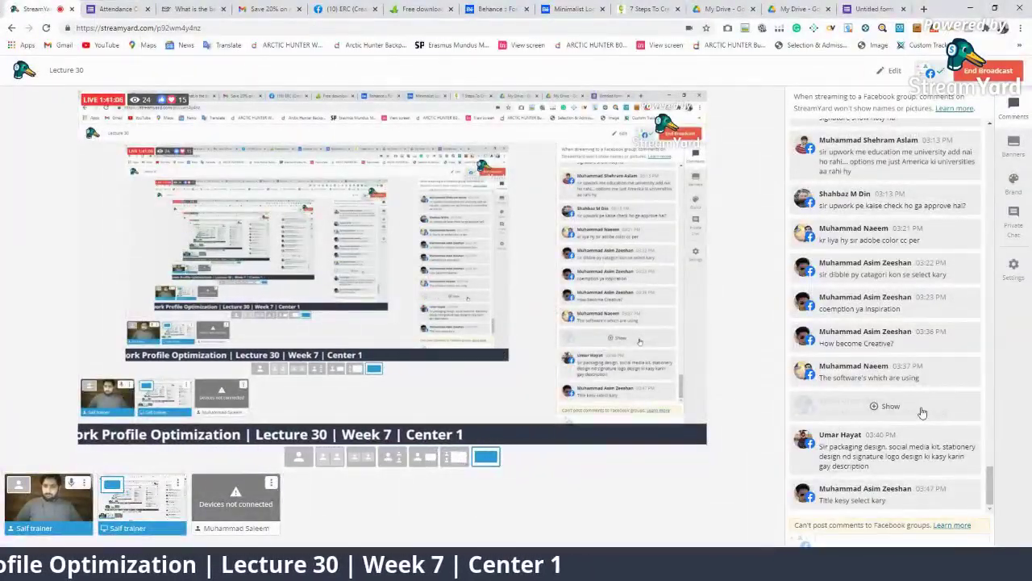
{"action": "left_click", "coordinate": [927, 443]}
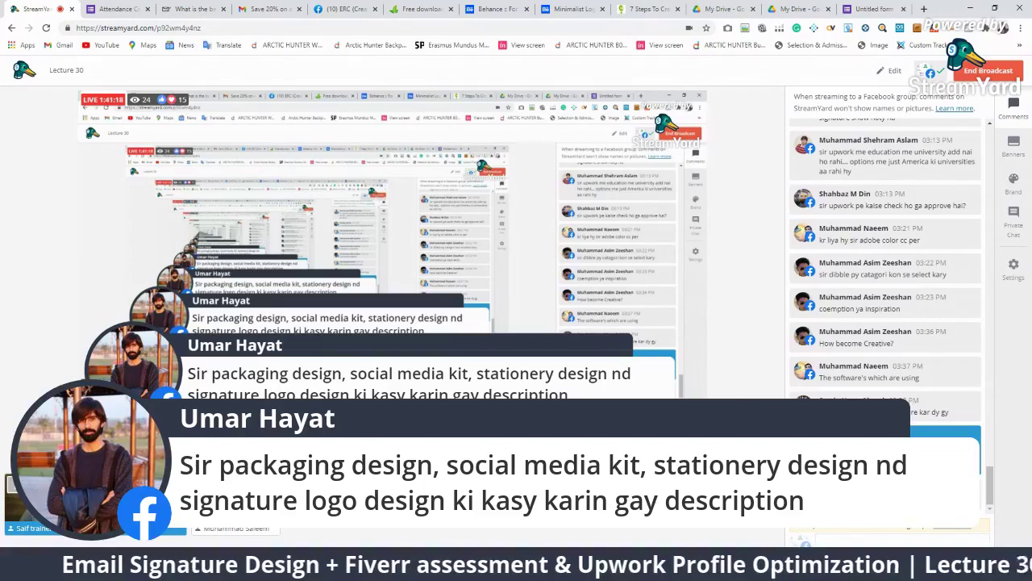
{"action": "left_click", "coordinate": [891, 449]}
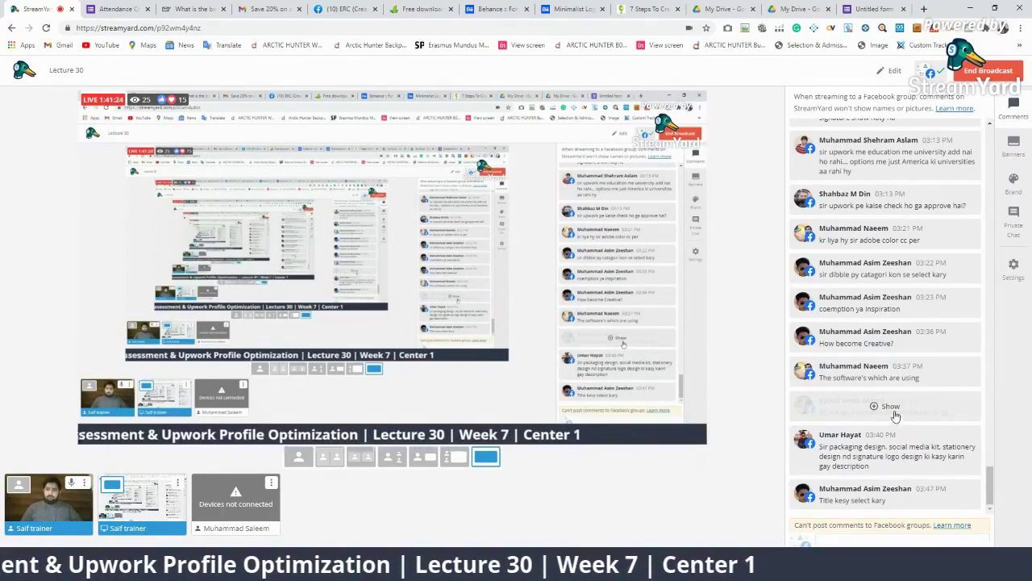
{"action": "left_click", "coordinate": [946, 276]}
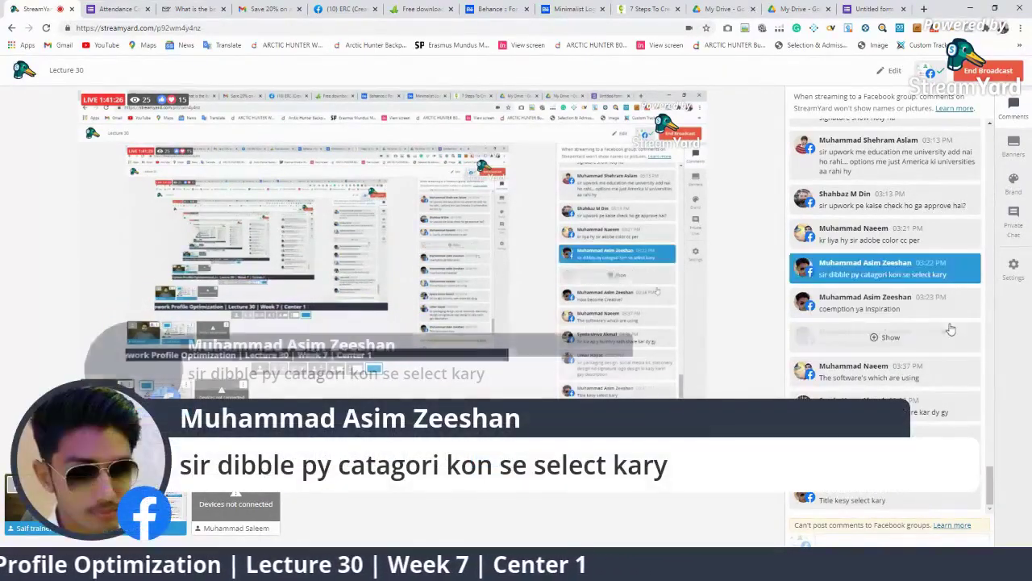
{"action": "left_click", "coordinate": [891, 272]}
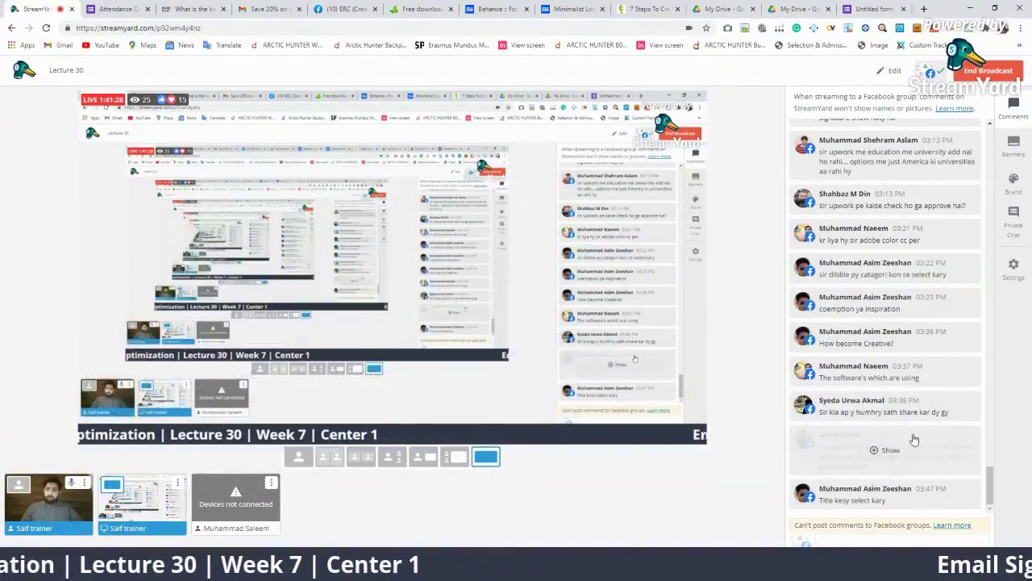
{"action": "left_click", "coordinate": [914, 439]}
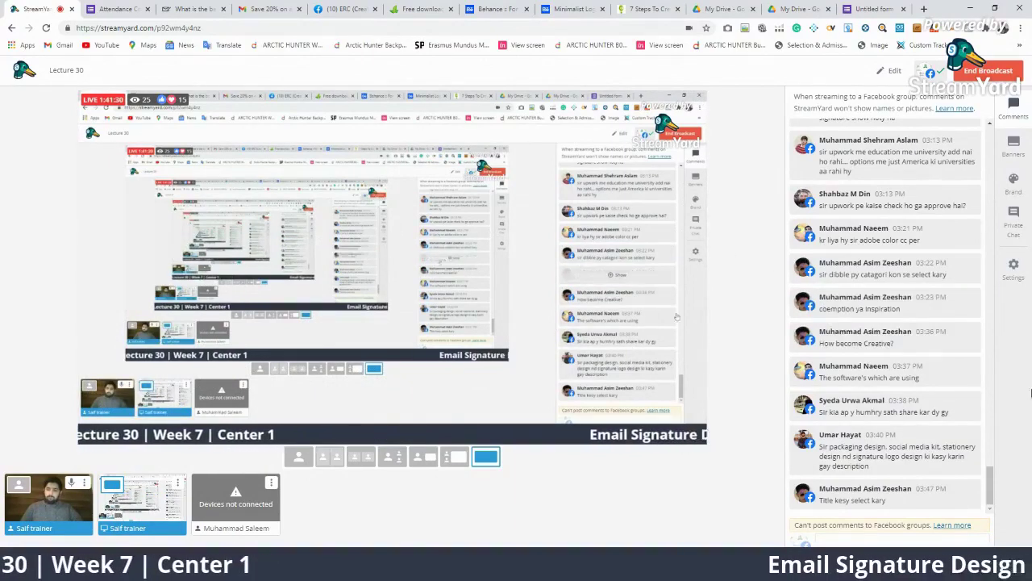
{"action": "left_click", "coordinate": [956, 272]}
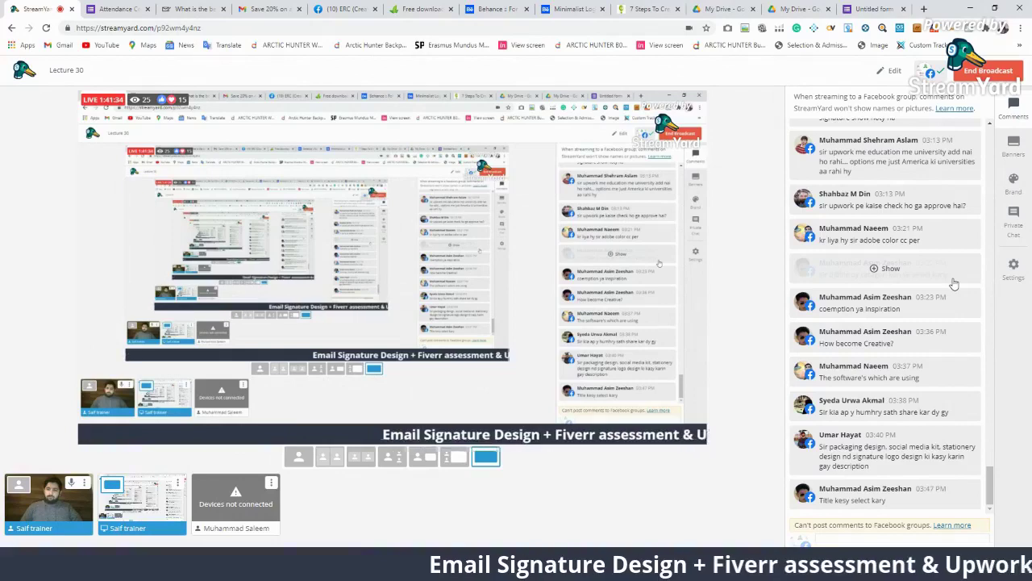
{"action": "left_click", "coordinate": [887, 268]}
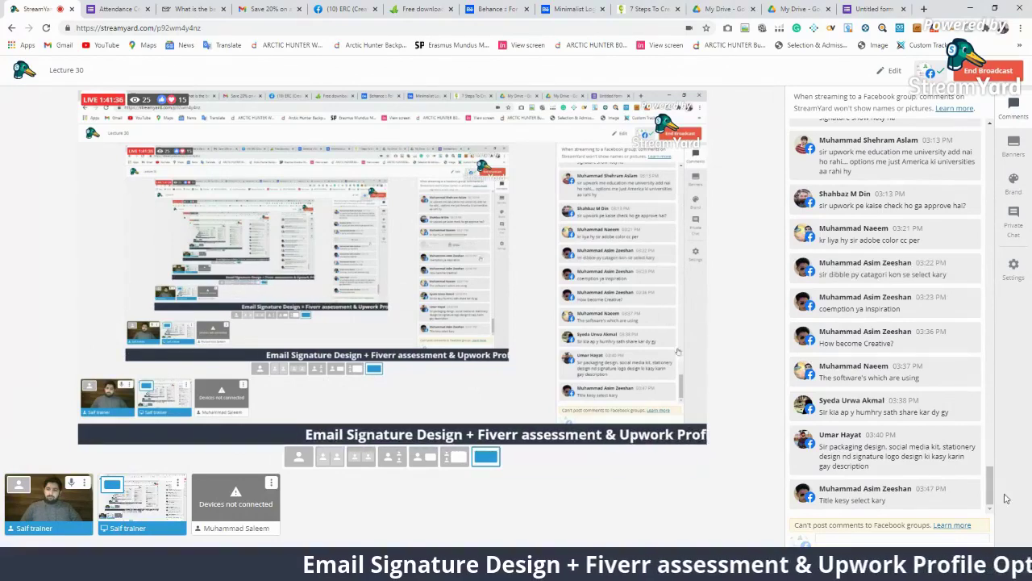
Step: Feature and then remove the request-to-share comment and the Upwork education question
{"action": "left_click", "coordinate": [930, 411]}
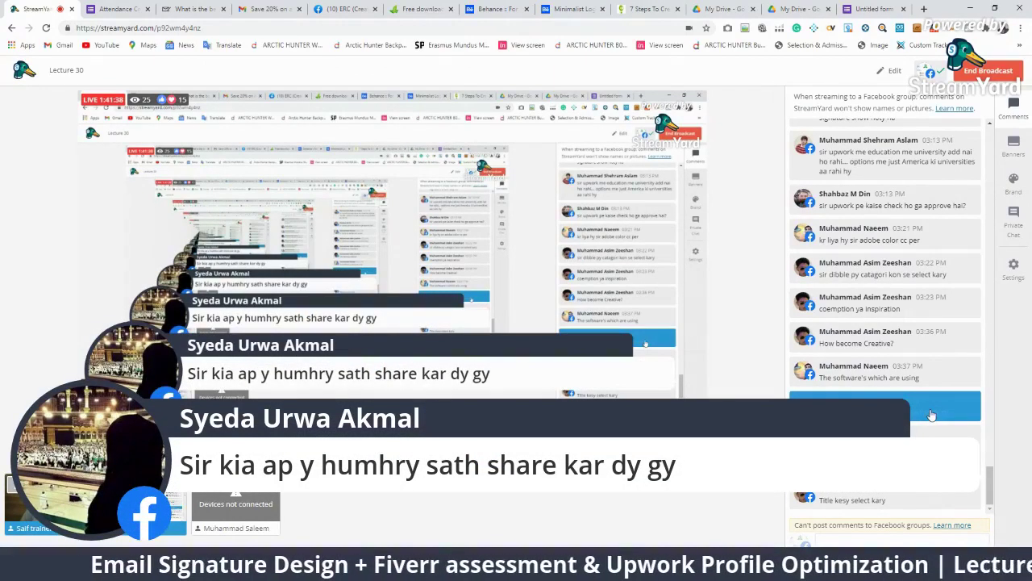
{"action": "left_click", "coordinate": [887, 413]}
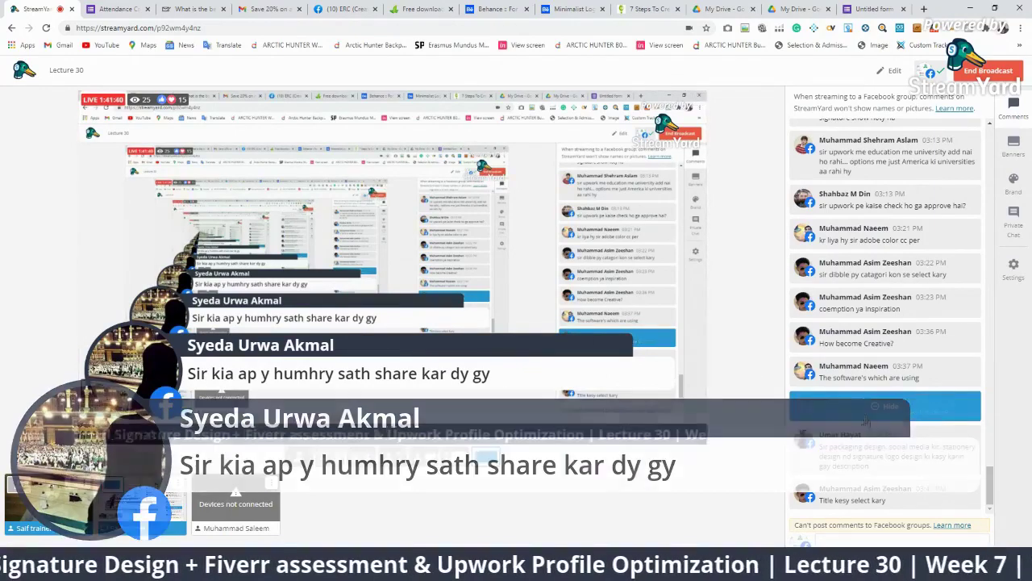
{"action": "left_click", "coordinate": [887, 209]}
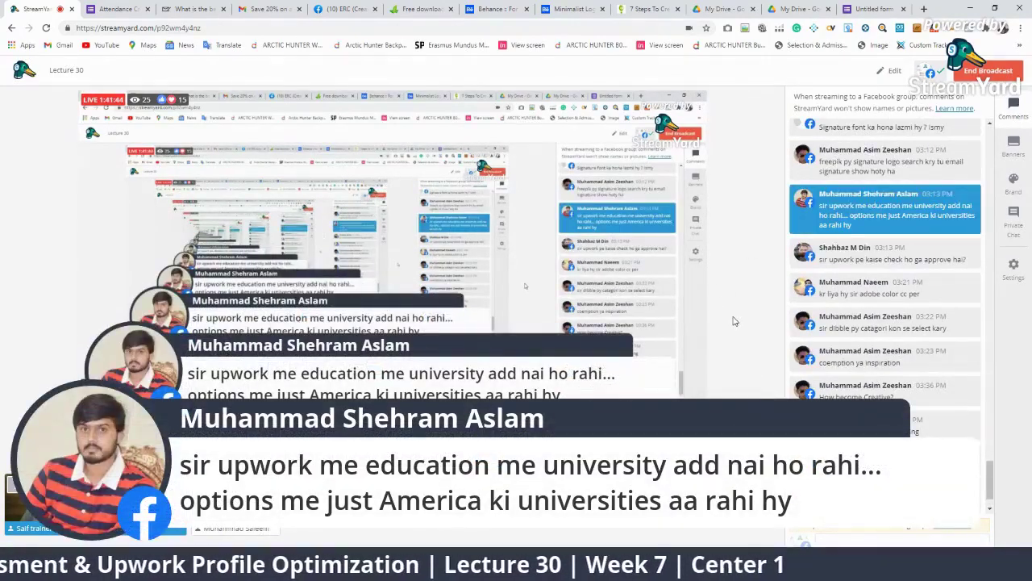
{"action": "left_click", "coordinate": [888, 210]}
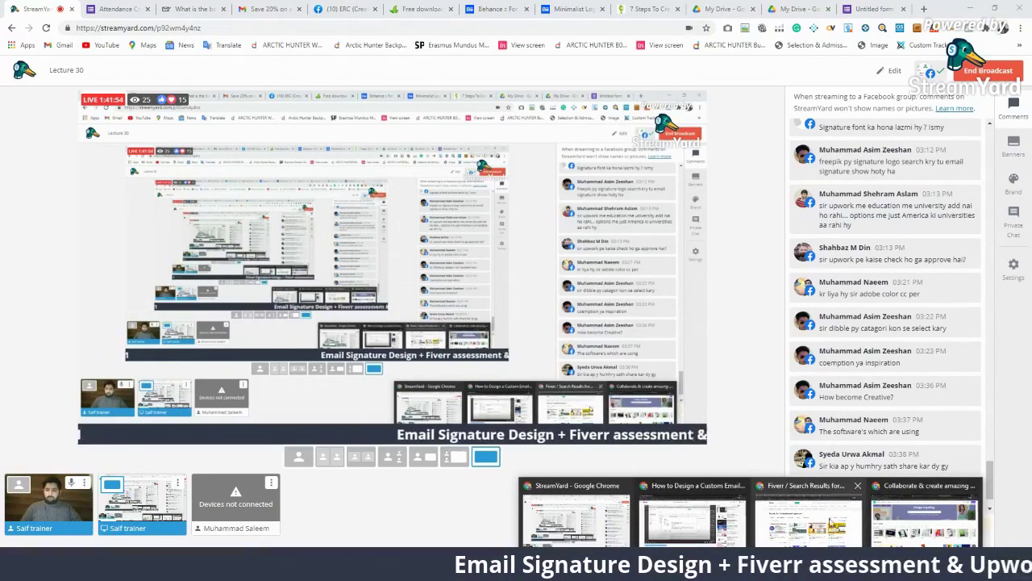
Step: Switch through the taskbar windows back to the Upwork profile
{"action": "left_click", "coordinate": [692, 517]}
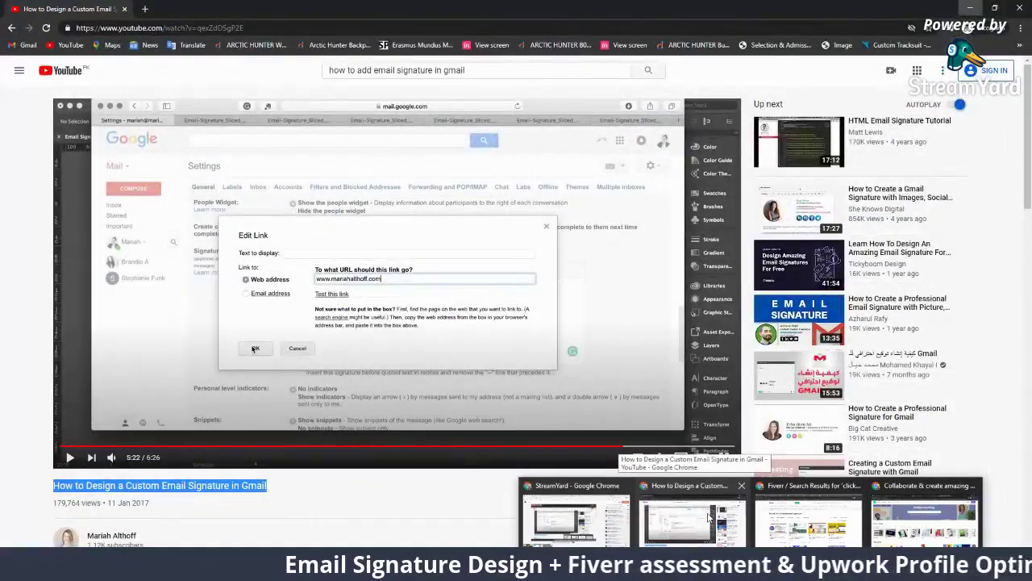
{"action": "left_click", "coordinate": [806, 520]}
{"action": "left_click", "coordinate": [902, 529]}
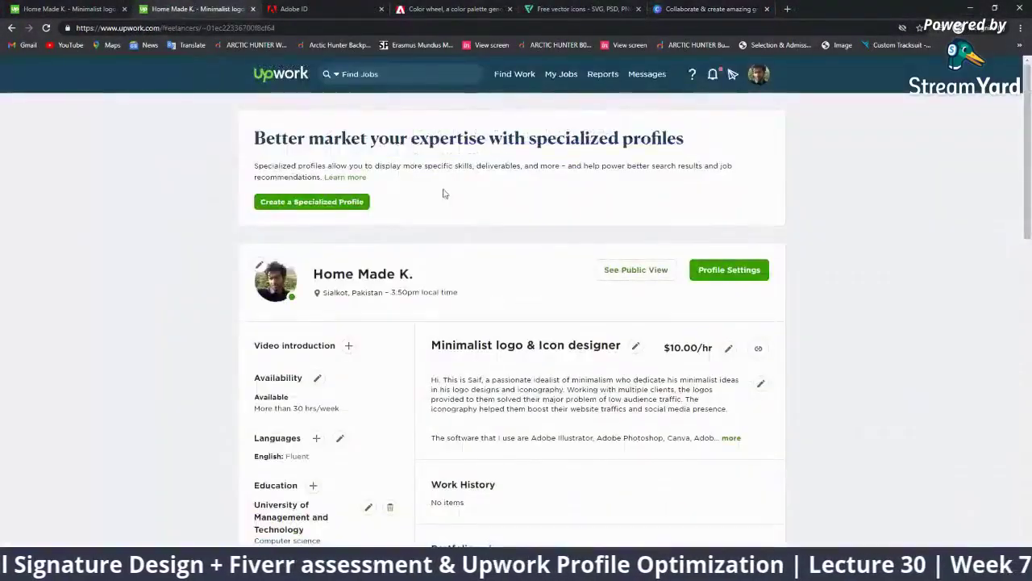
Step: Replace the education school with University of Agriculture, Faisalabad
{"action": "scroll", "coordinate": [346, 322], "scroll_direction": "down", "scroll_amount": 3}
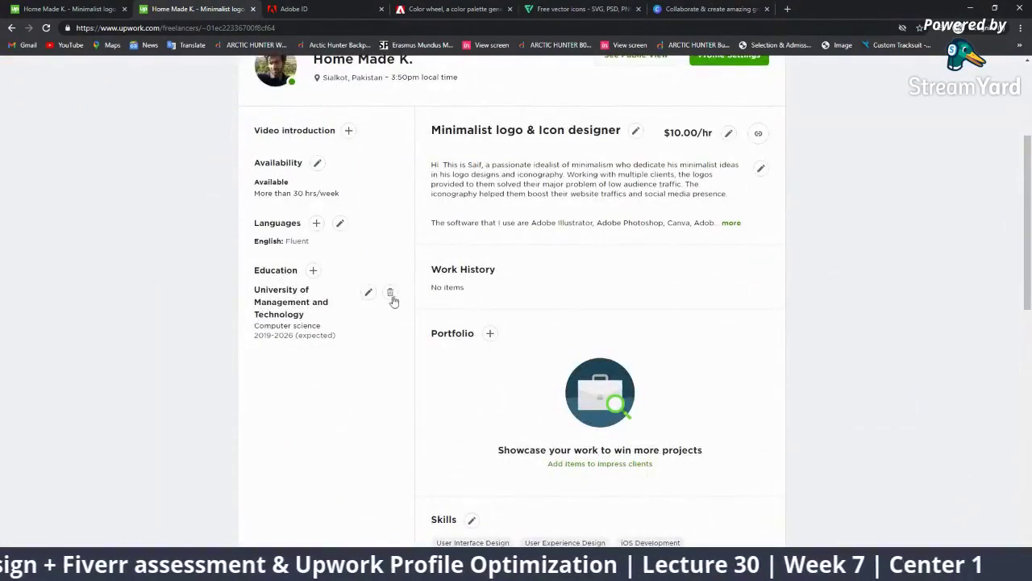
{"action": "left_click", "coordinate": [368, 292]}
{"action": "left_click_drag", "start_coordinate": [546, 192], "coordinate": [253, 190]}
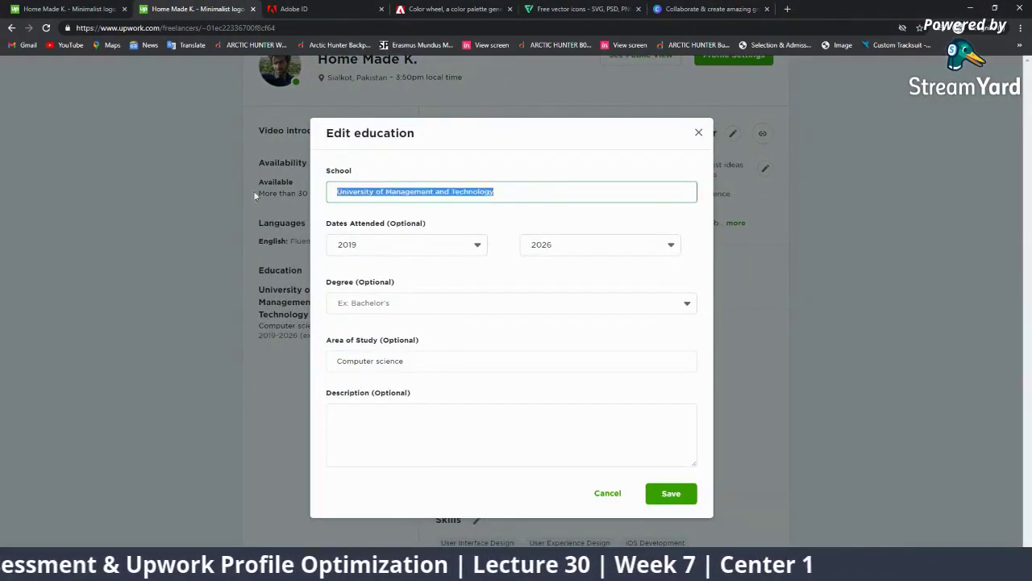
{"action": "left_click", "coordinate": [246, 196]}
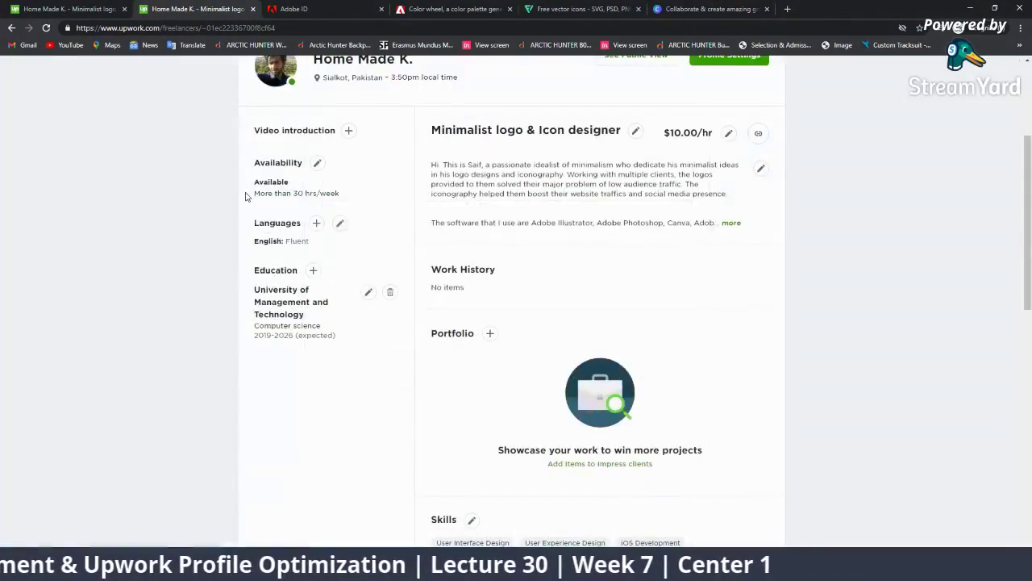
{"action": "left_click", "coordinate": [368, 293]}
{"action": "left_click_drag", "start_coordinate": [487, 191], "coordinate": [317, 204]}
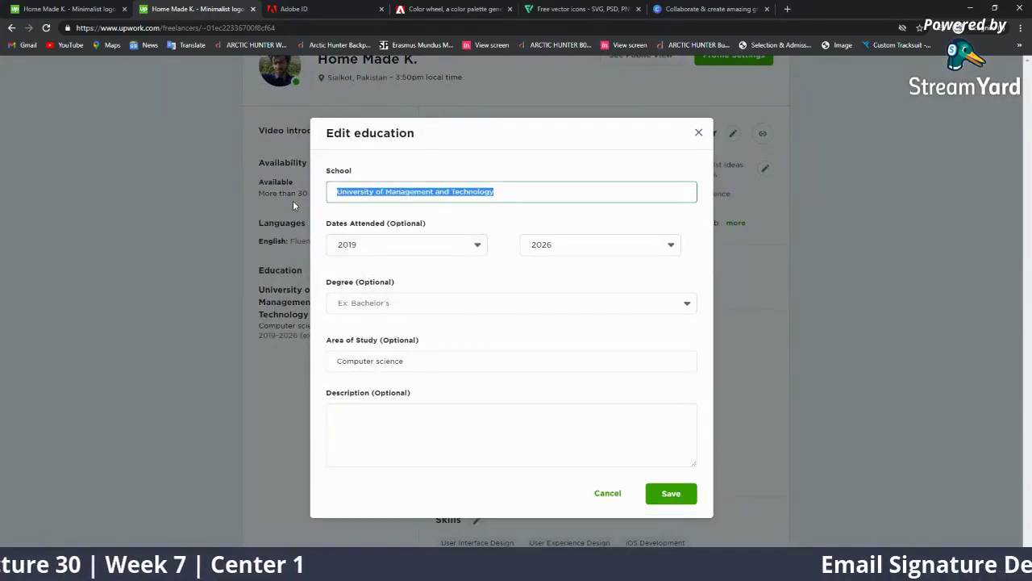
{"action": "key", "text": "BackSpace"}
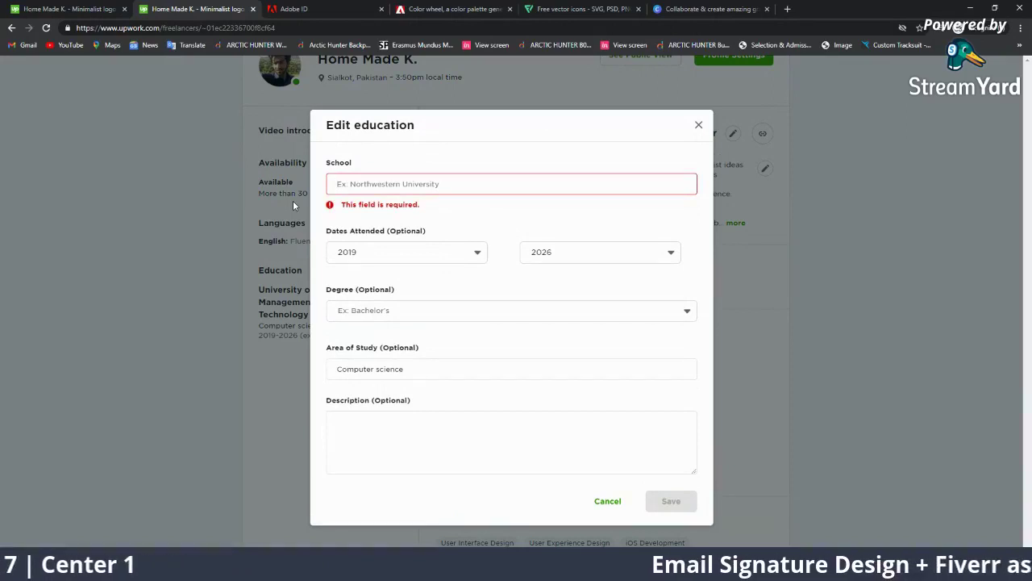
{"action": "type", "text": "Agri"}
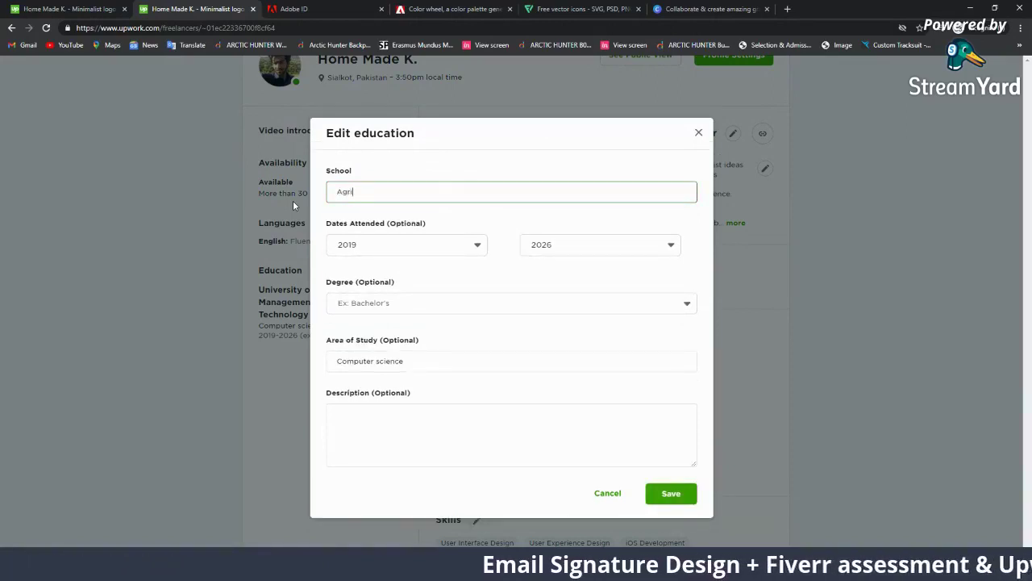
{"action": "type", "text": "c"}
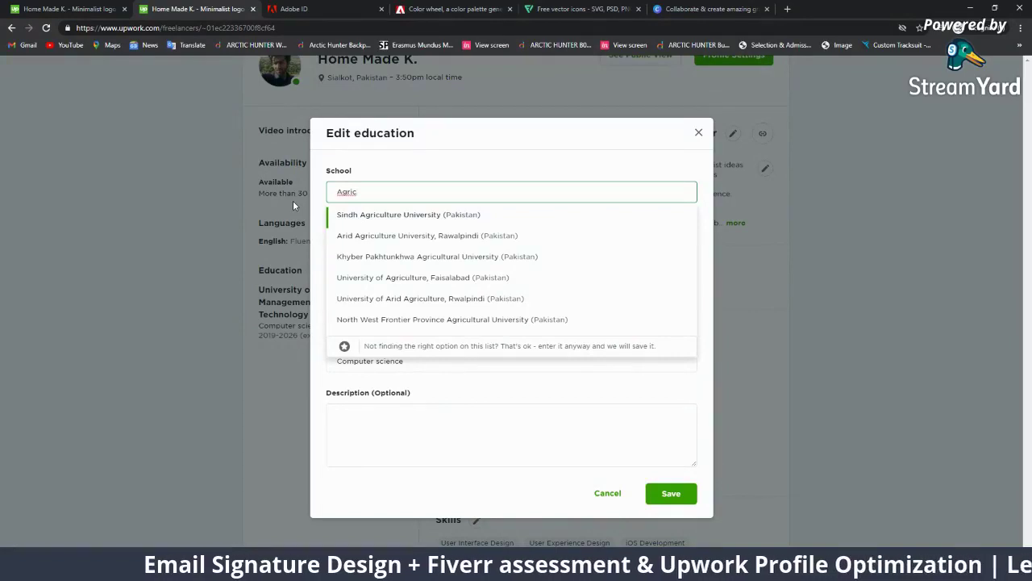
{"action": "left_click", "coordinate": [371, 277]}
Step: Set the attendance years to 2016–2020 and the degree to Bachelor's, then save
{"action": "left_click", "coordinate": [629, 242]}
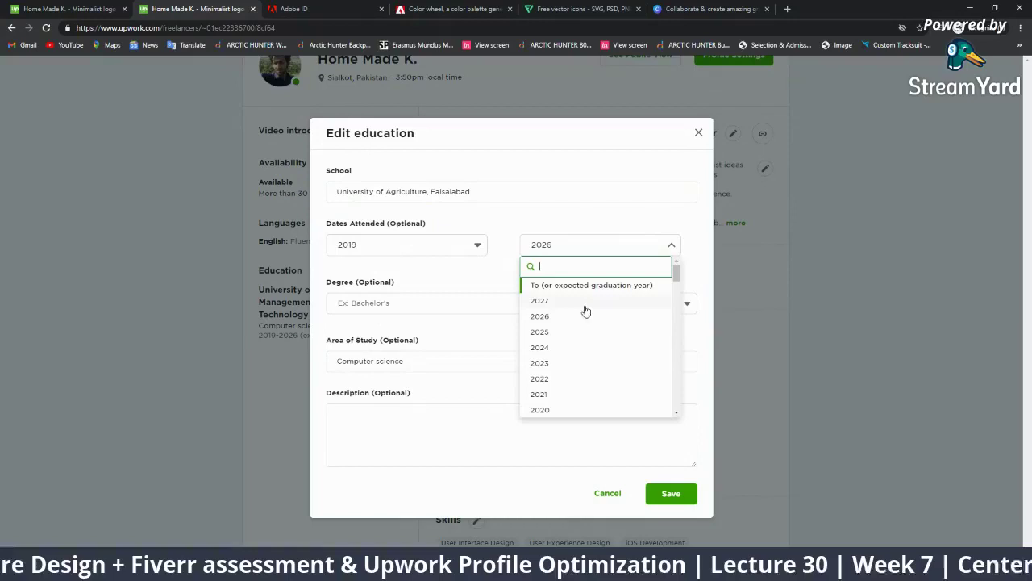
{"action": "scroll", "coordinate": [564, 378], "scroll_direction": "down", "scroll_amount": 1}
{"action": "left_click", "coordinate": [559, 358]}
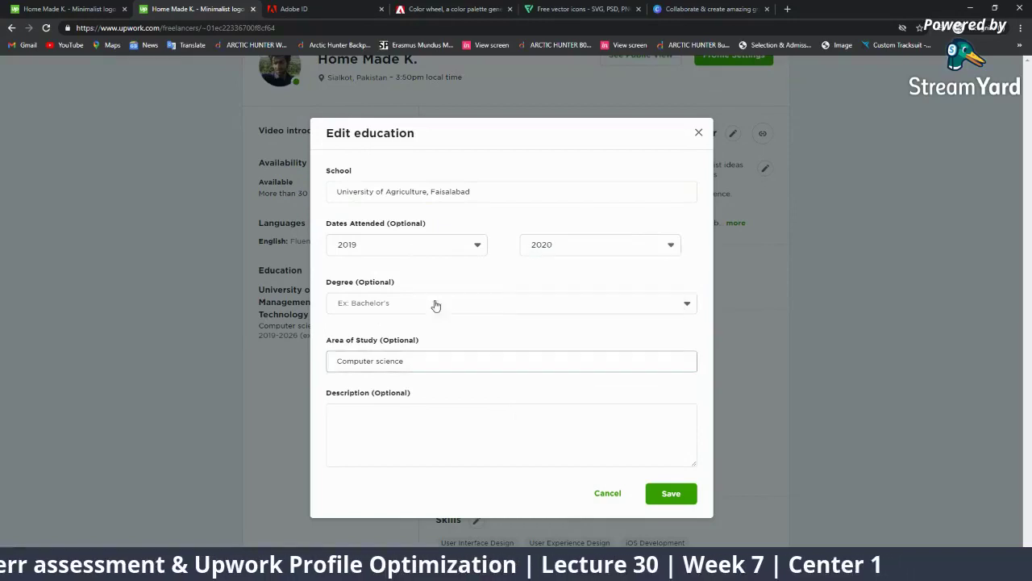
{"action": "left_click", "coordinate": [439, 250]}
{"action": "left_click", "coordinate": [358, 364]}
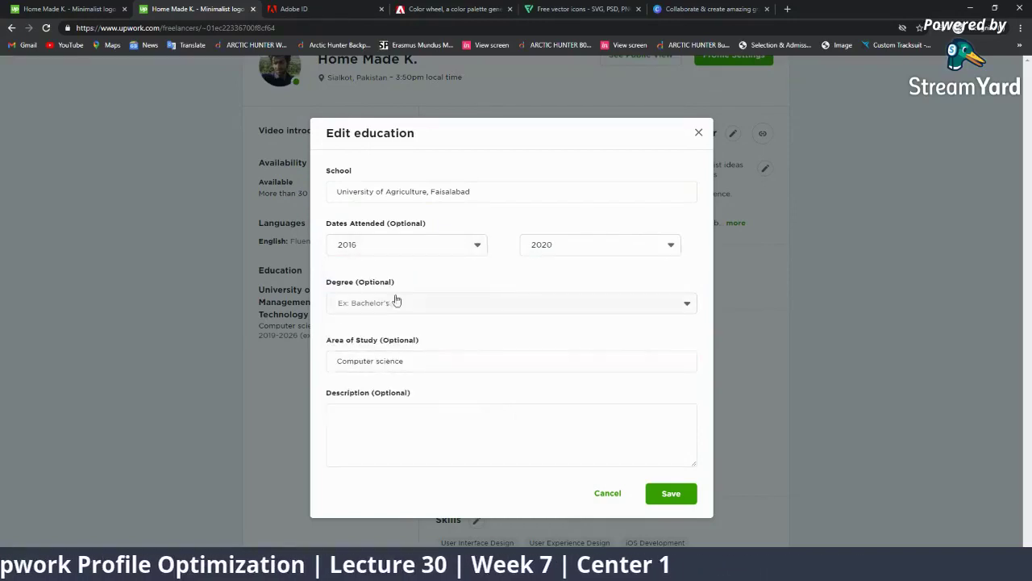
{"action": "left_click", "coordinate": [431, 303]}
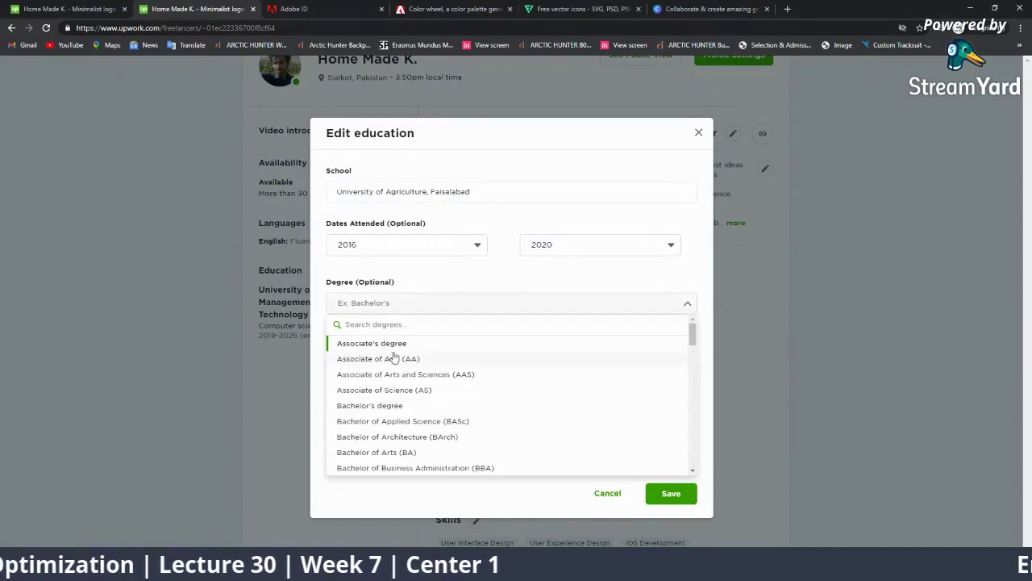
{"action": "left_click", "coordinate": [414, 406]}
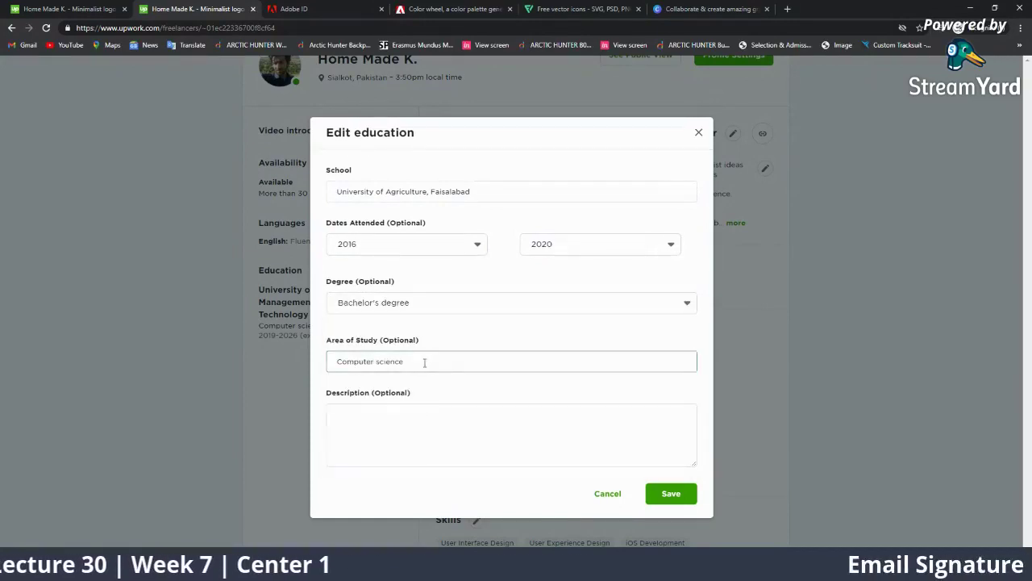
{"action": "left_click", "coordinate": [557, 457]}
{"action": "left_click", "coordinate": [670, 492]}
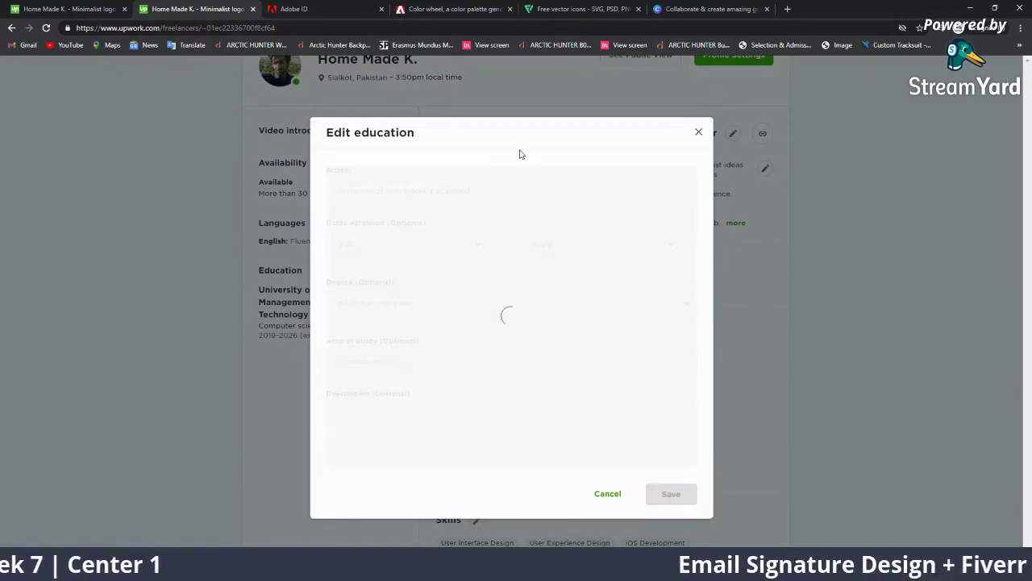
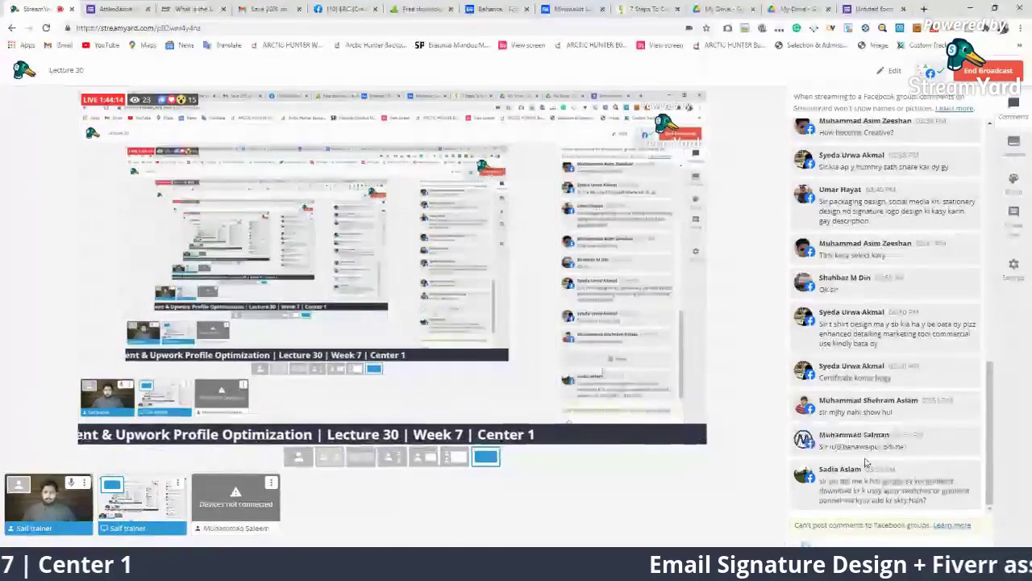
Step: Cycle through the certificate and IUB questions, then feature the gradient-download question on stream
{"action": "left_click", "coordinate": [881, 373]}
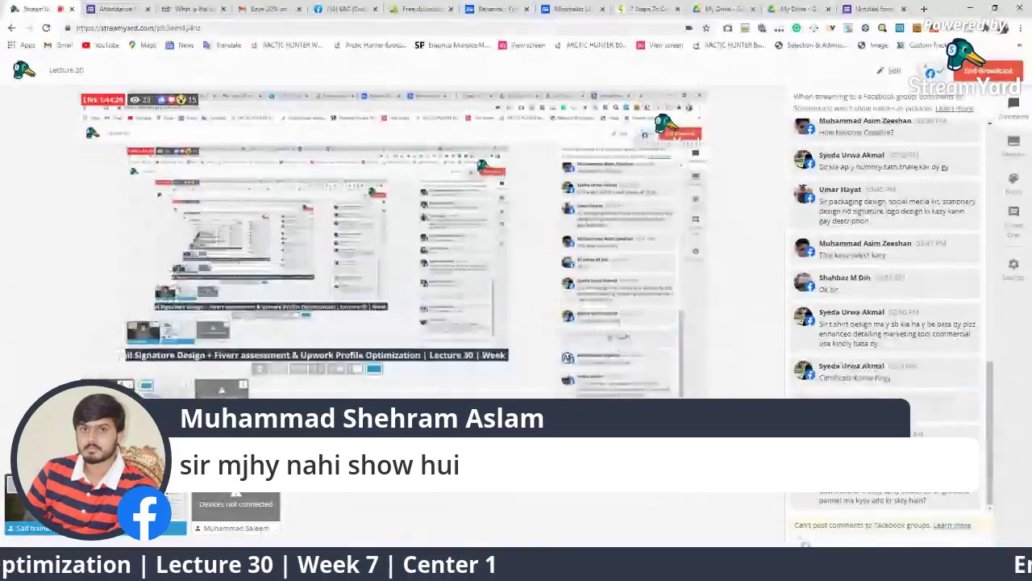
{"action": "left_click", "coordinate": [879, 408]}
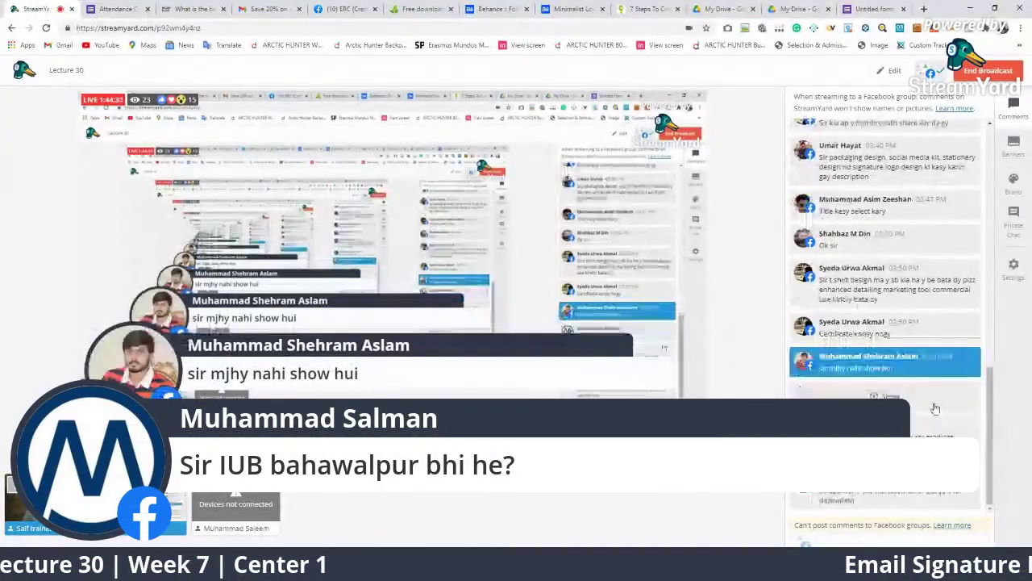
{"action": "left_click", "coordinate": [879, 468]}
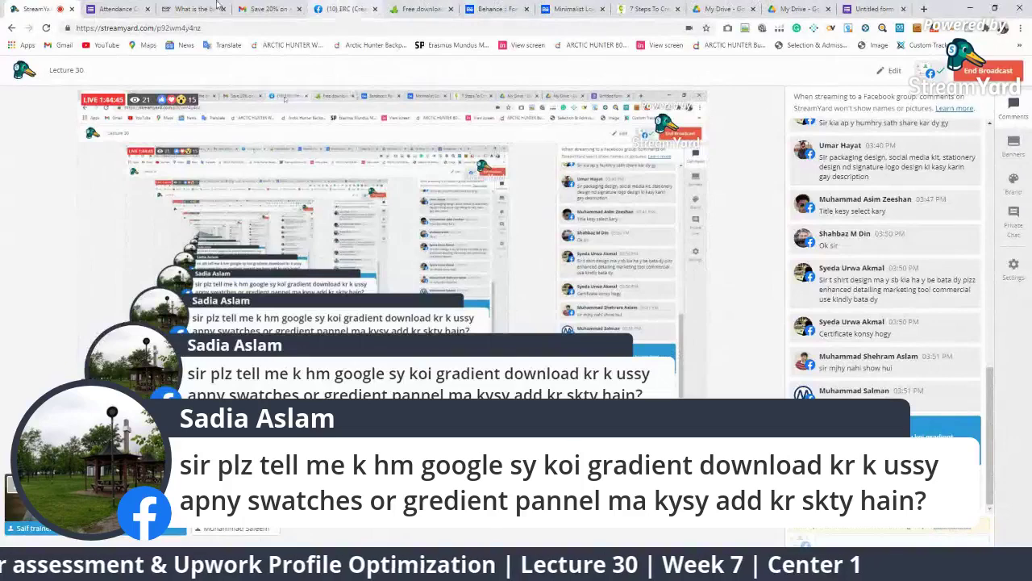
{"action": "left_click", "coordinate": [266, 9]}
Step: Open freepik.com and limit the resource type to Free
{"action": "left_click", "coordinate": [274, 28]}
{"action": "type", "text": "freepik.com"}
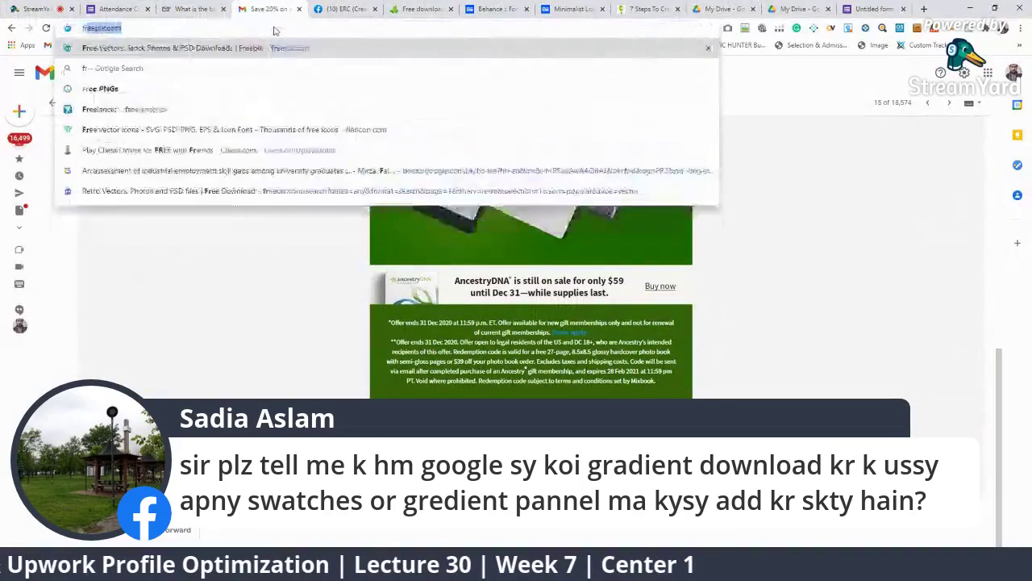
{"action": "left_click", "coordinate": [238, 46]}
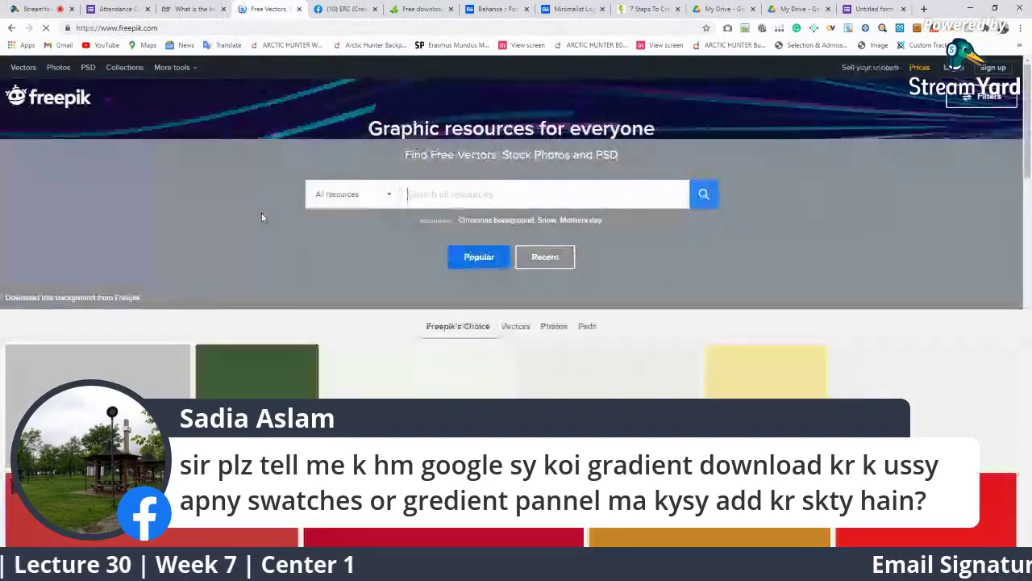
{"action": "left_click", "coordinate": [394, 202]}
{"action": "left_click", "coordinate": [350, 269]}
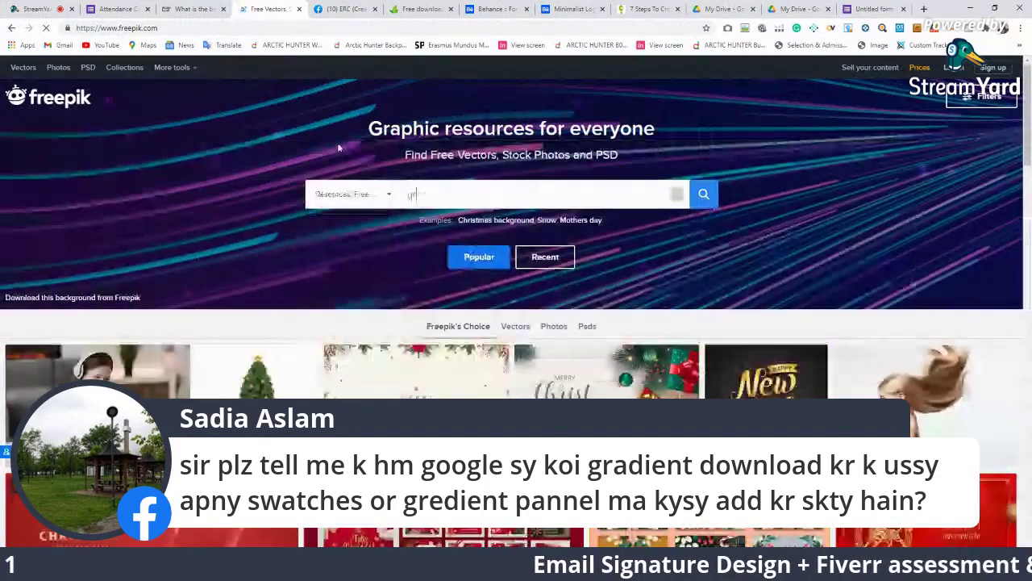
Step: Search 'gradient', download a gradient swatches set, and select 17863.eps in the archive
{"action": "type", "text": "gradient"}
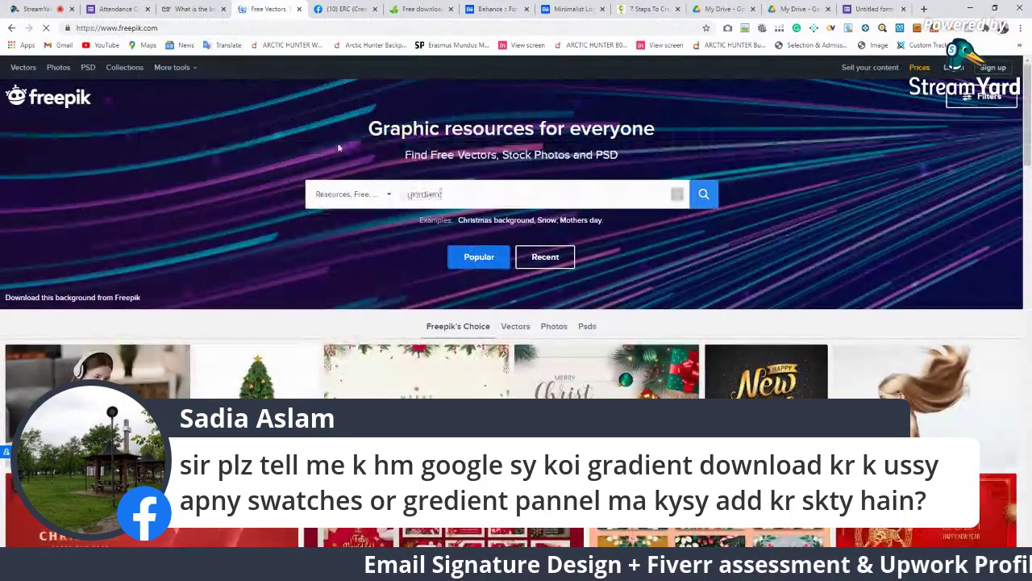
{"action": "key", "text": "Return"}
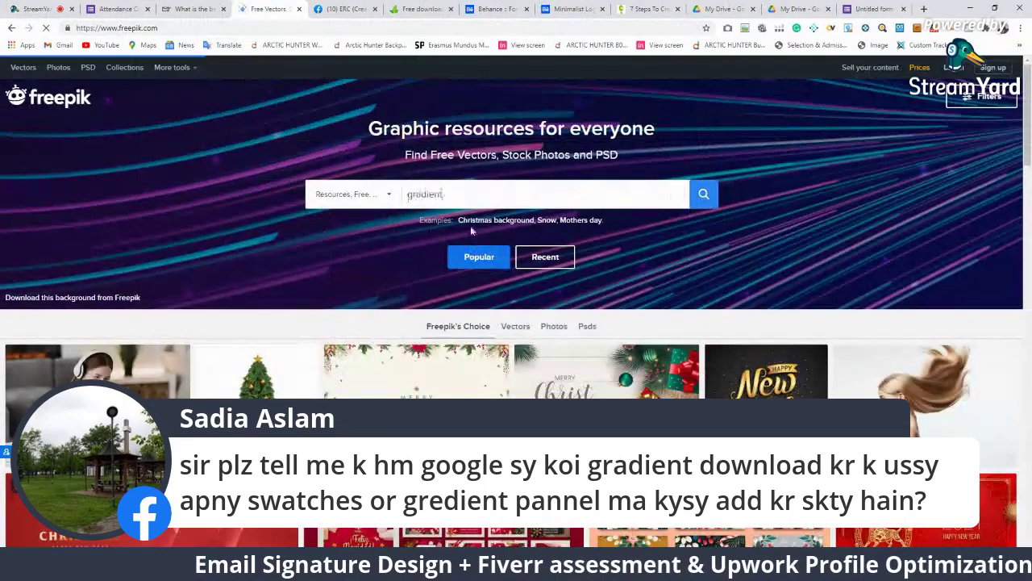
{"action": "left_click", "coordinate": [682, 215]}
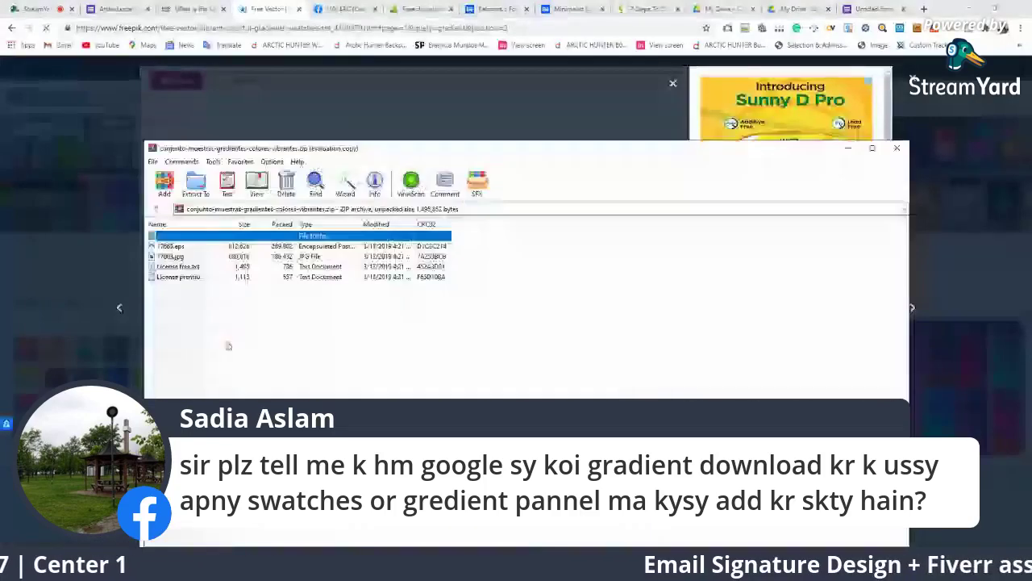
{"action": "left_click", "coordinate": [170, 246]}
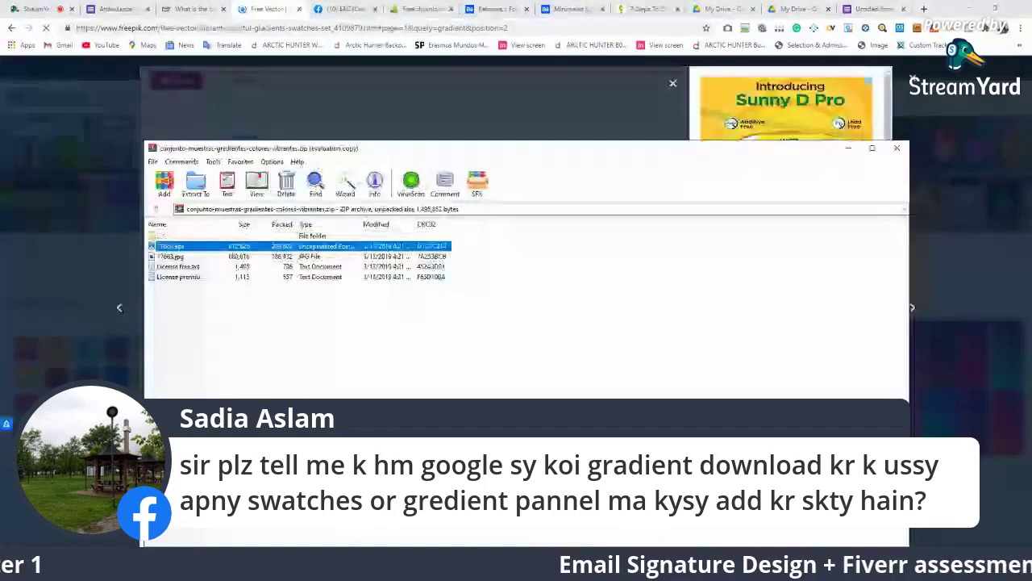
Step: Open 17863.eps in Illustrator, zoom out, and select the green gradient rectangle inside its group
{"action": "key", "text": "alt+Tab"}
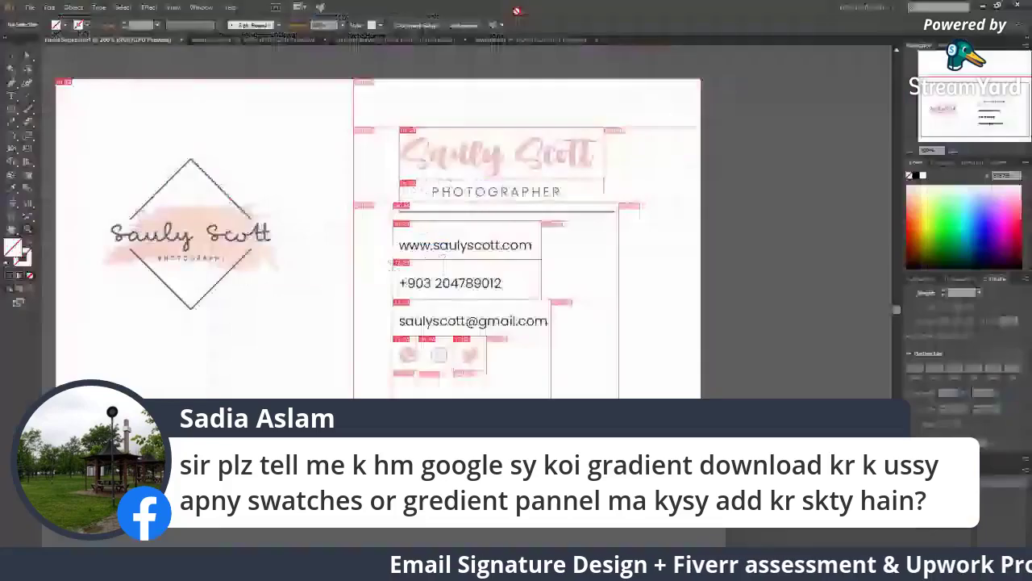
{"action": "key", "text": "alt+Tab"}
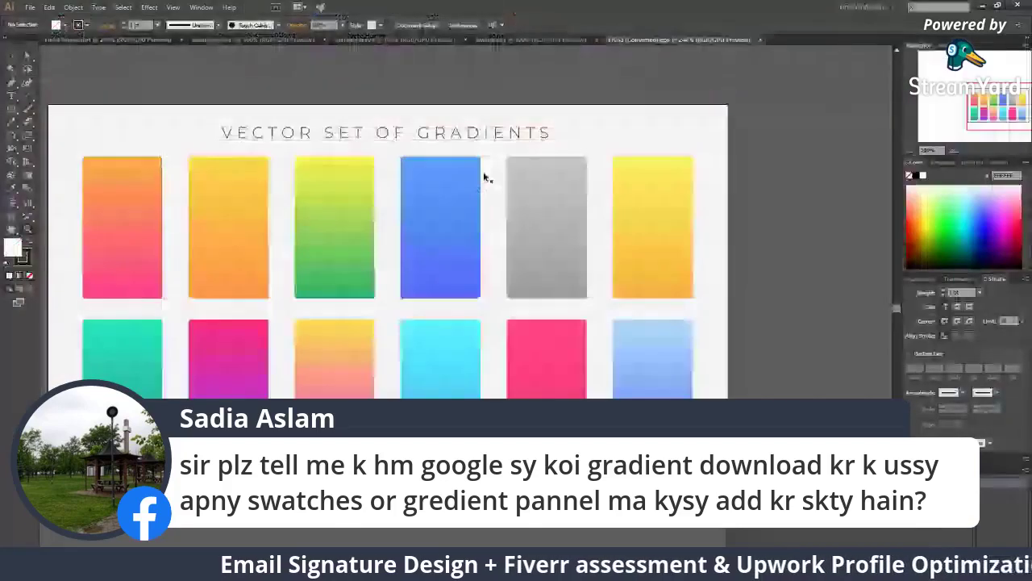
{"action": "key", "text": "ctrl+minus"}
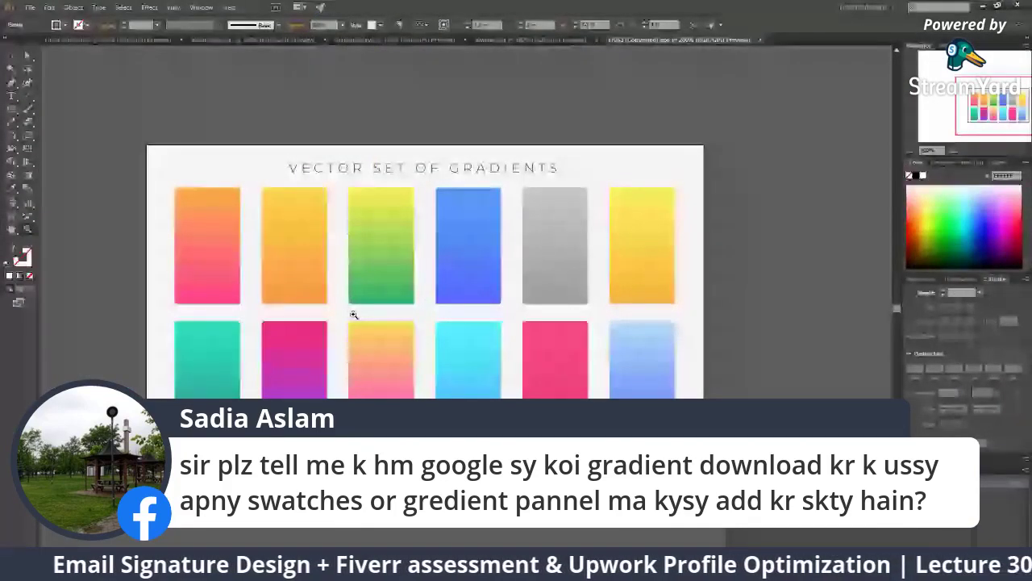
{"action": "left_click", "coordinate": [428, 321]}
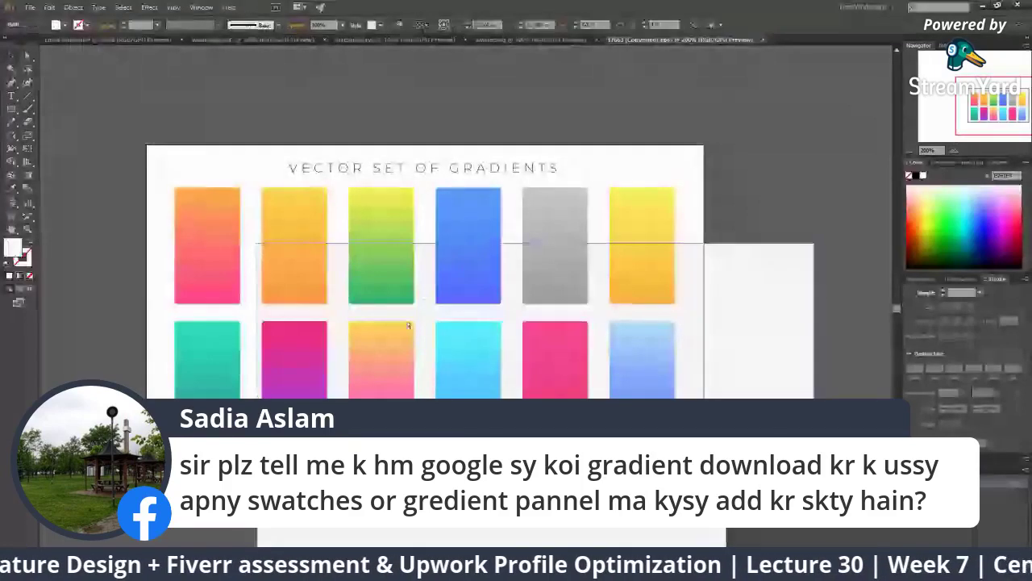
{"action": "left_click", "coordinate": [365, 238]}
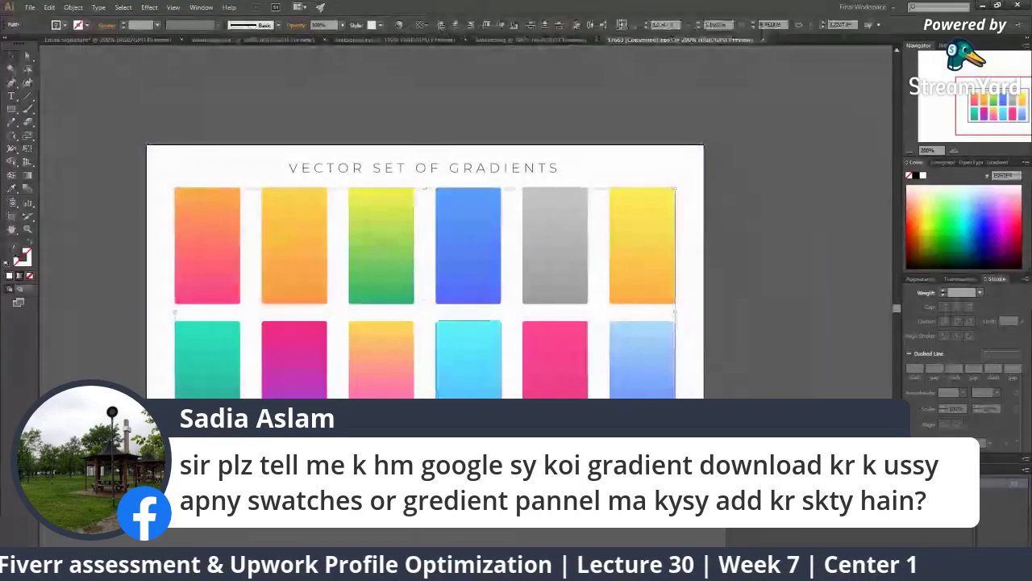
{"action": "left_click", "coordinate": [383, 262]}
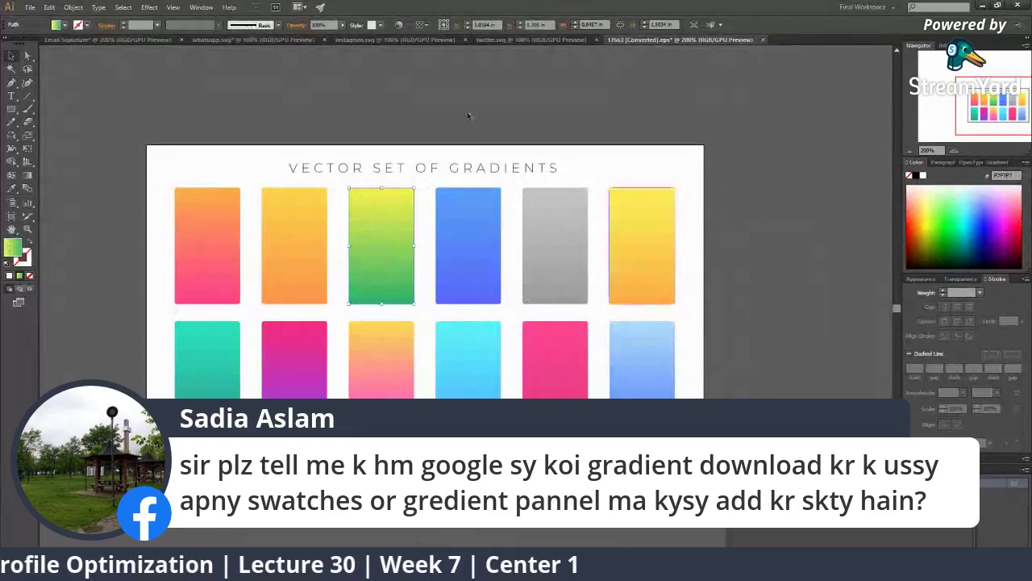
Step: Show the Swatches panel and save the green gradient as a new swatch
{"action": "left_click", "coordinate": [201, 7]}
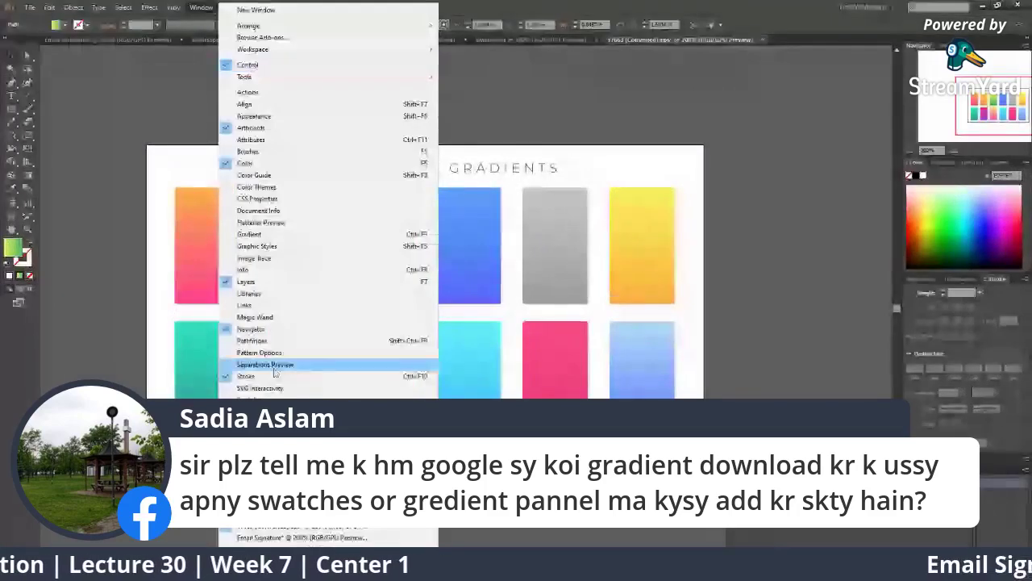
{"action": "left_click", "coordinate": [260, 399]}
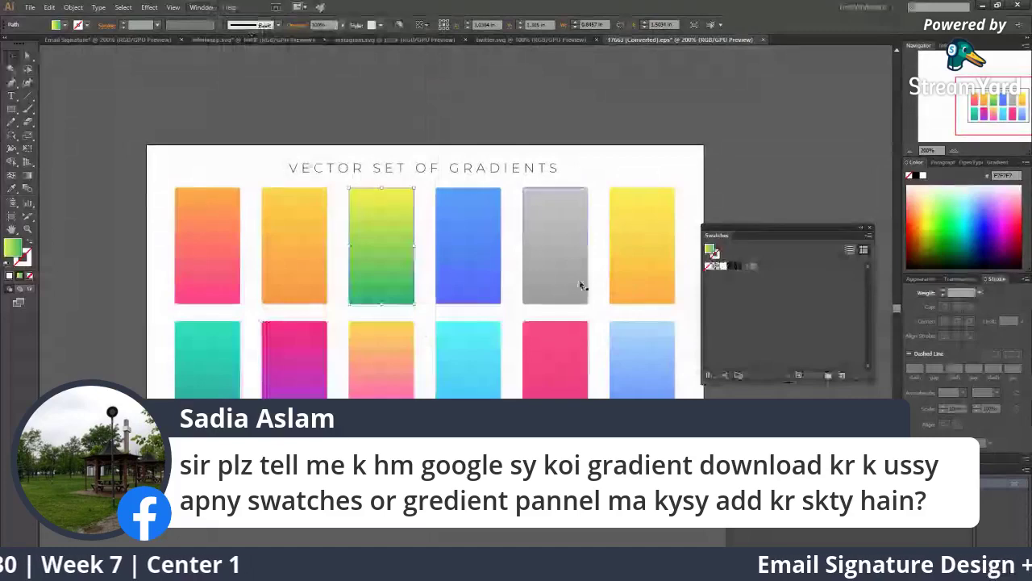
{"action": "left_click", "coordinate": [843, 375]}
{"action": "left_click", "coordinate": [538, 308]}
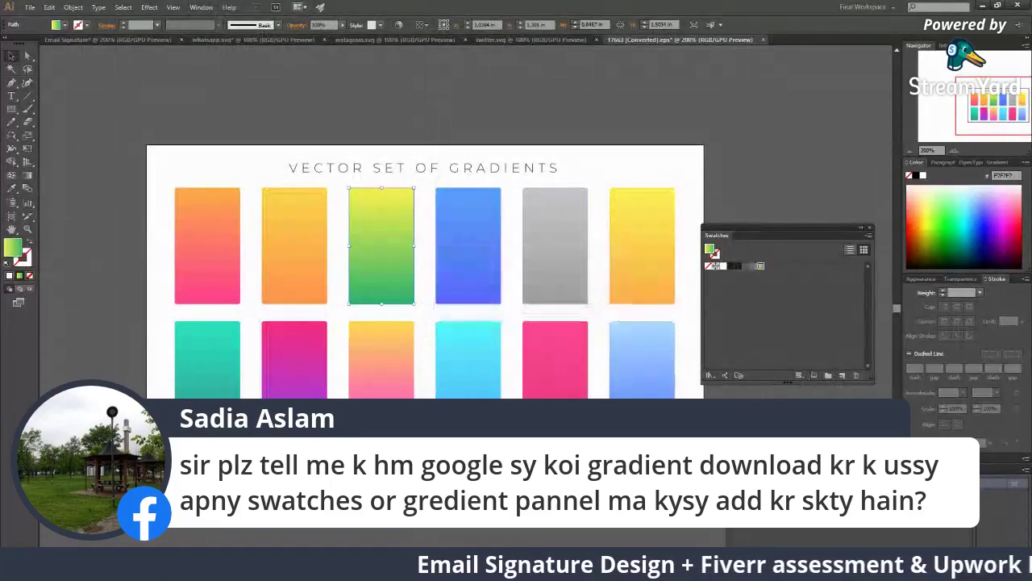
{"action": "left_click", "coordinate": [767, 387]}
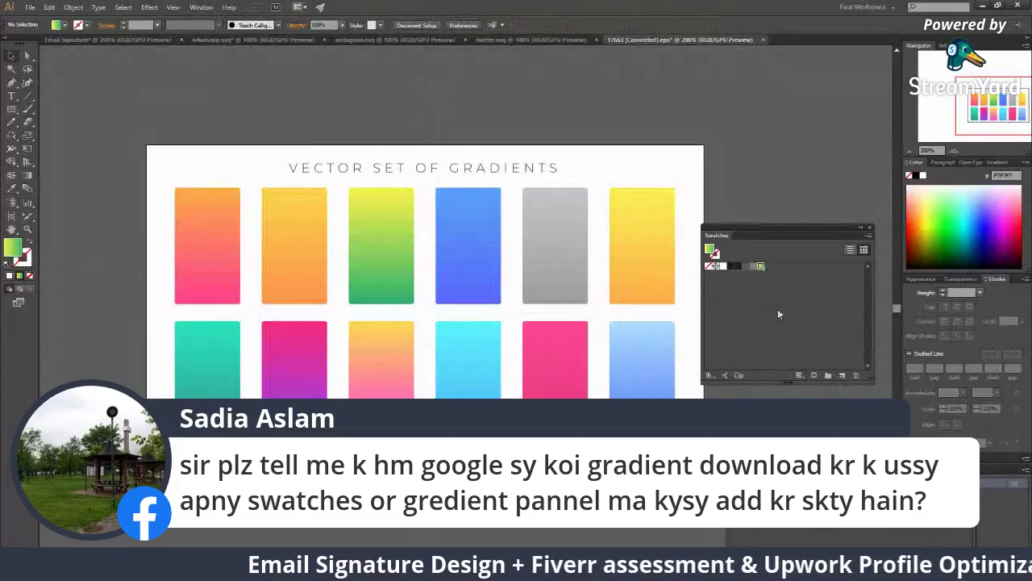
Step: Save the blue gradient rectangle as a new swatch
{"action": "left_click", "coordinate": [468, 242]}
{"action": "key", "text": "ctrl+minus"}
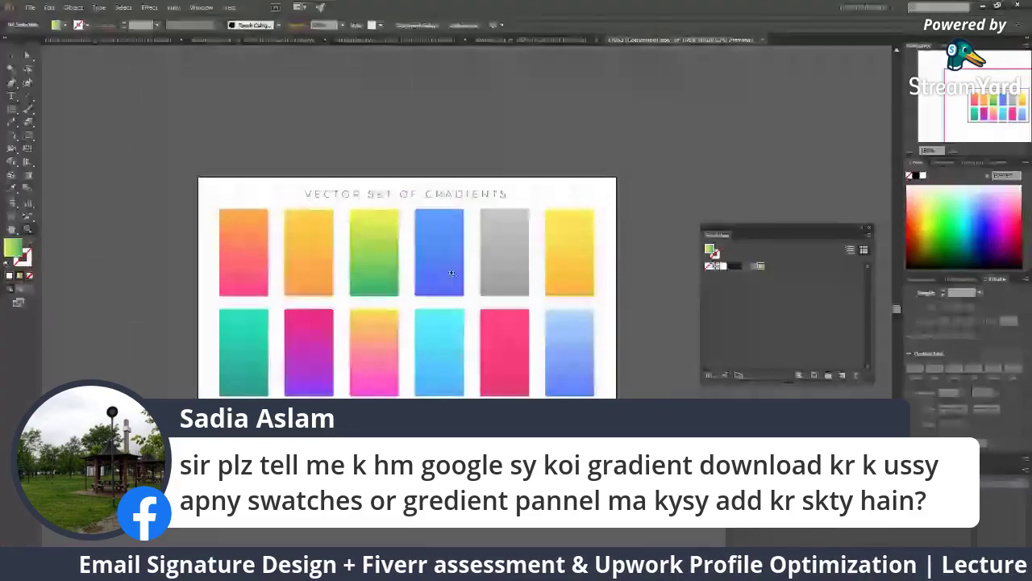
{"action": "left_click", "coordinate": [828, 375]}
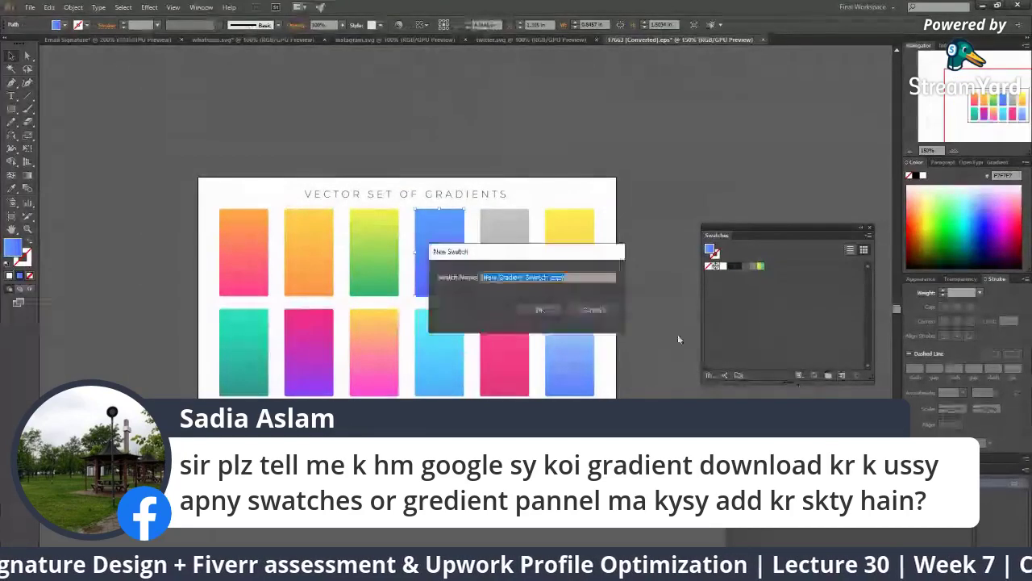
{"action": "left_click", "coordinate": [537, 308]}
Step: Look over the pink and cyan gradient rectangles, then return to the browser
{"action": "key", "text": "ctrl+minus"}
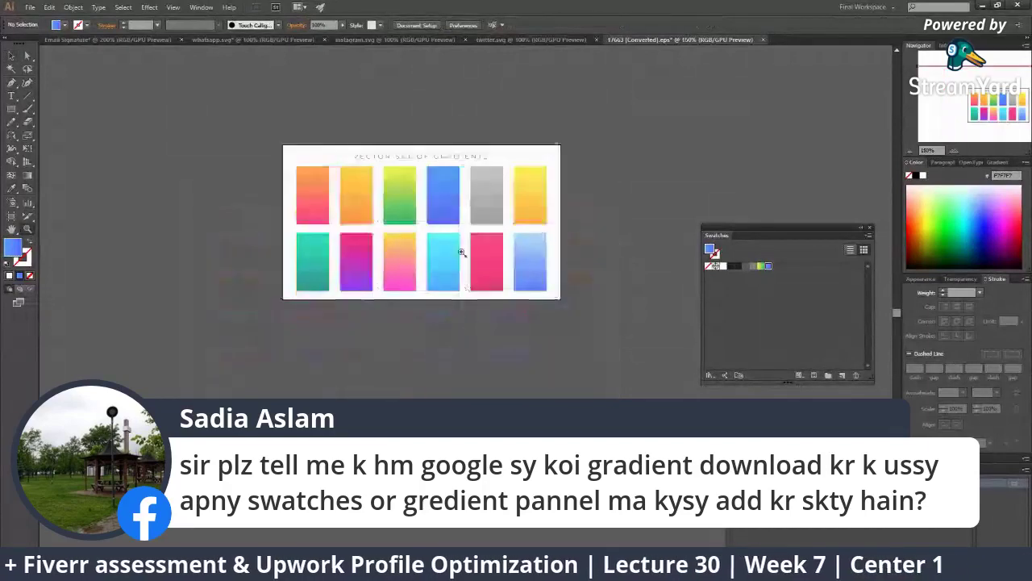
{"action": "left_click", "coordinate": [486, 260]}
{"action": "left_click", "coordinate": [452, 282]}
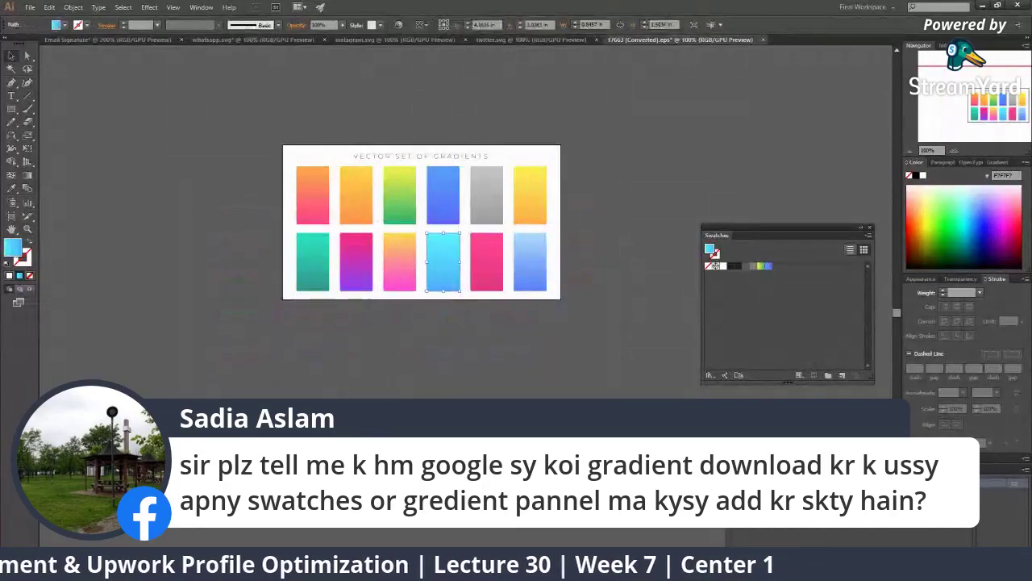
{"action": "left_click", "coordinate": [563, 531]}
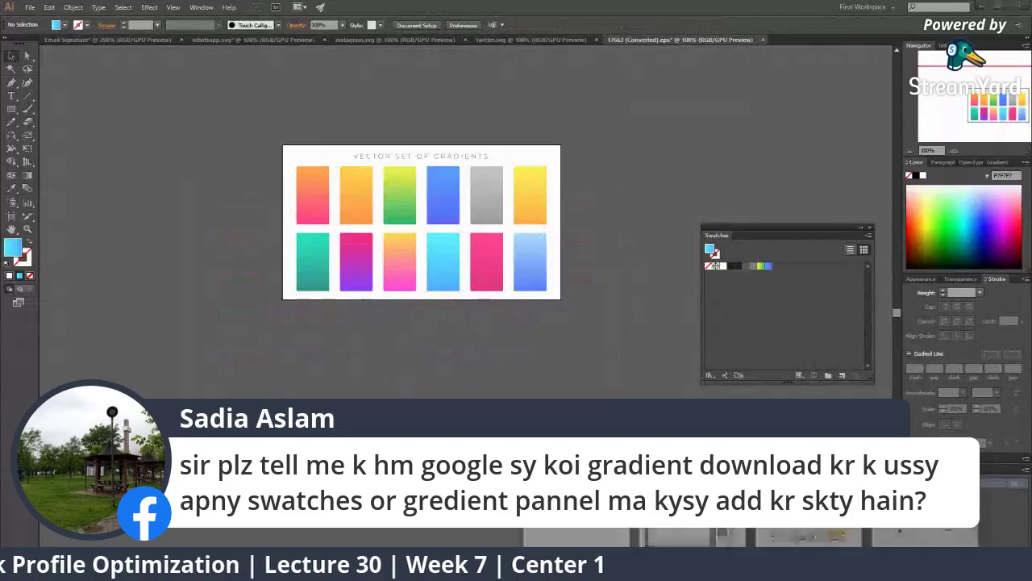
{"action": "key", "text": "alt+Tab"}
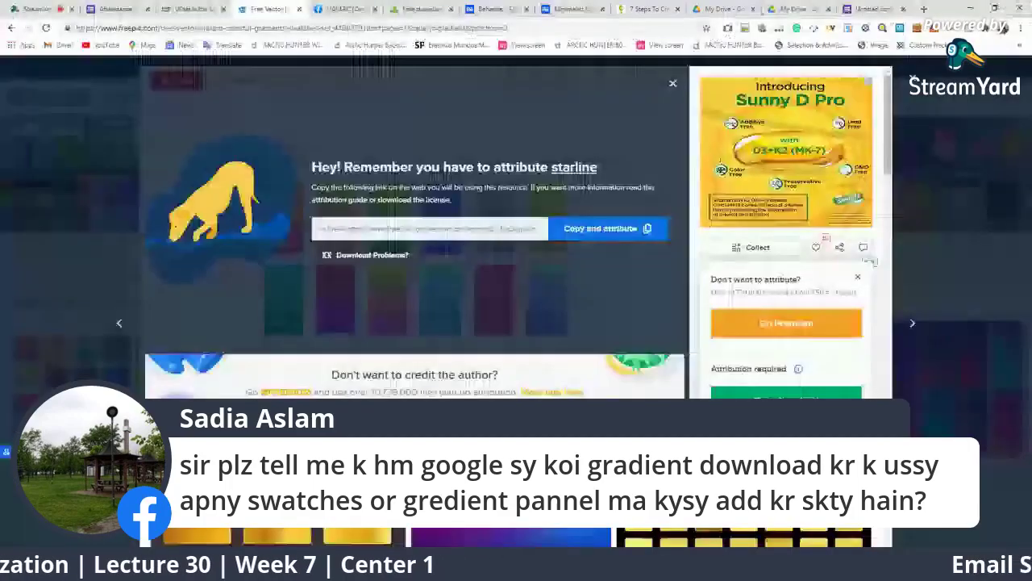
Step: Replace the gradient question with the 'adobe expart' viewer comment on the StreamYard broadcast
{"action": "key", "text": "ctrl+1"}
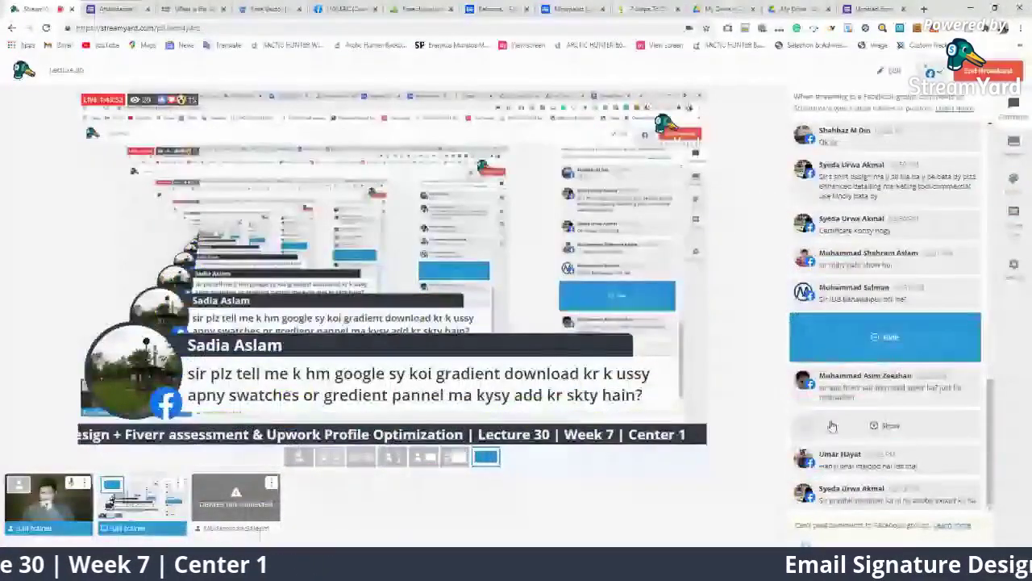
{"action": "left_click", "coordinate": [839, 339]}
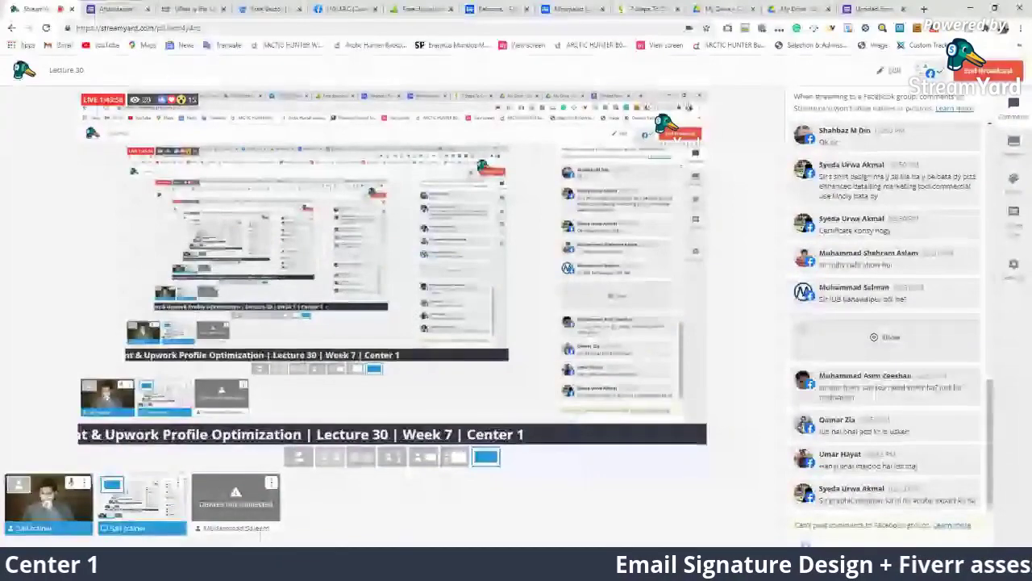
{"action": "left_click", "coordinate": [839, 496]}
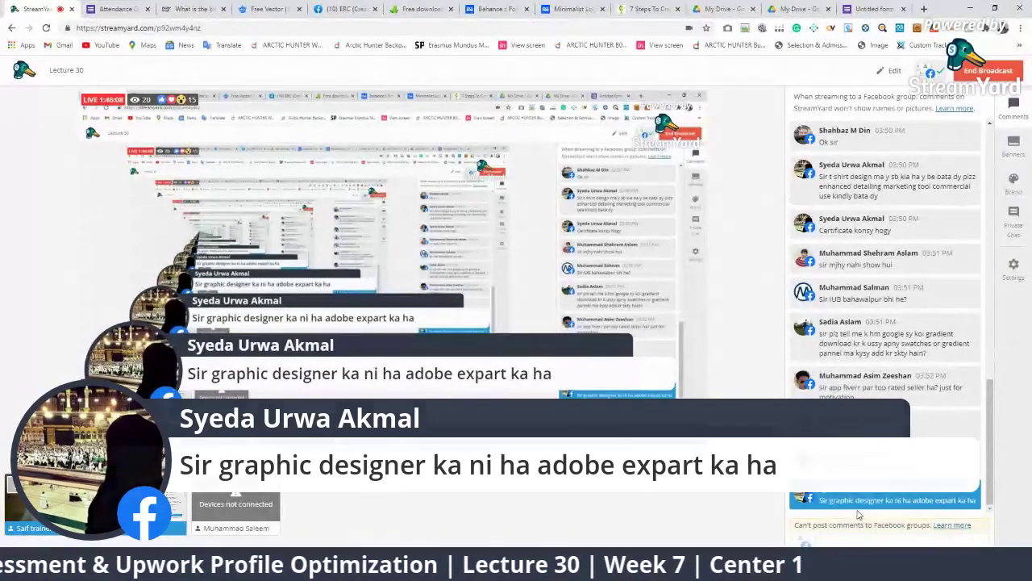
Step: Clear the current banner, briefly show the t-shirt design question, then feature the commercial-use question
{"action": "left_click", "coordinate": [858, 507]}
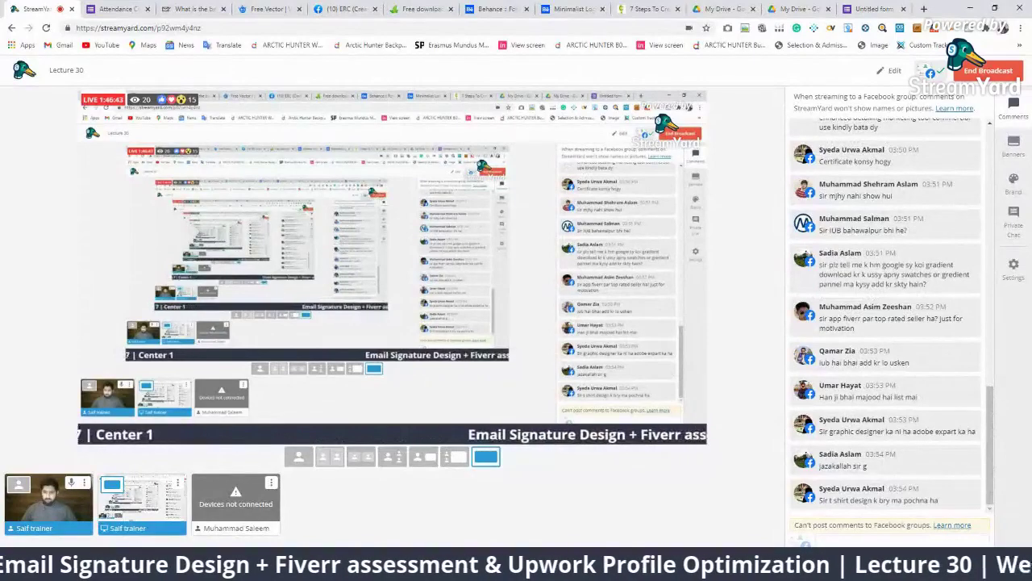
{"action": "left_click", "coordinate": [923, 499]}
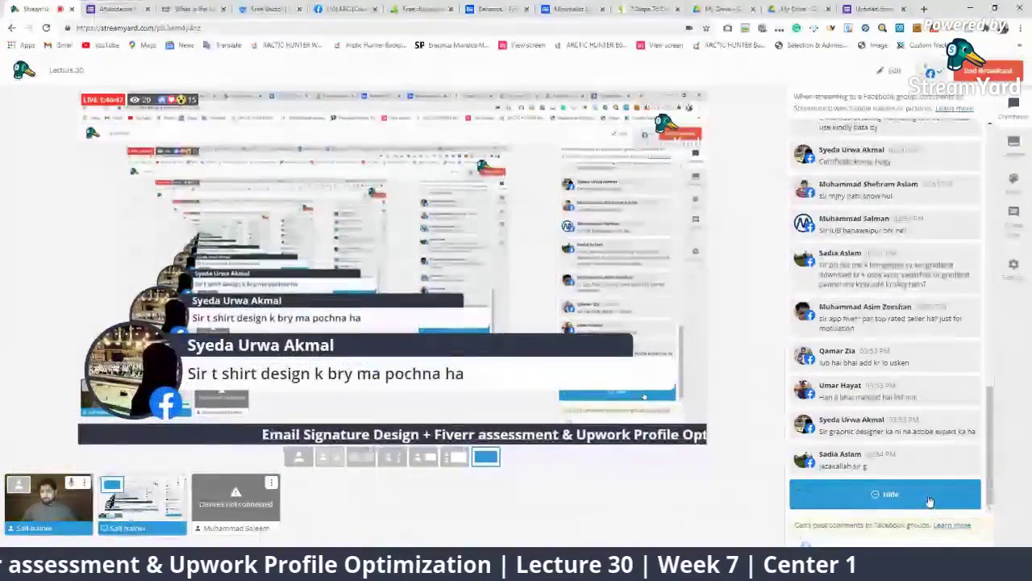
{"action": "left_click", "coordinate": [887, 495]}
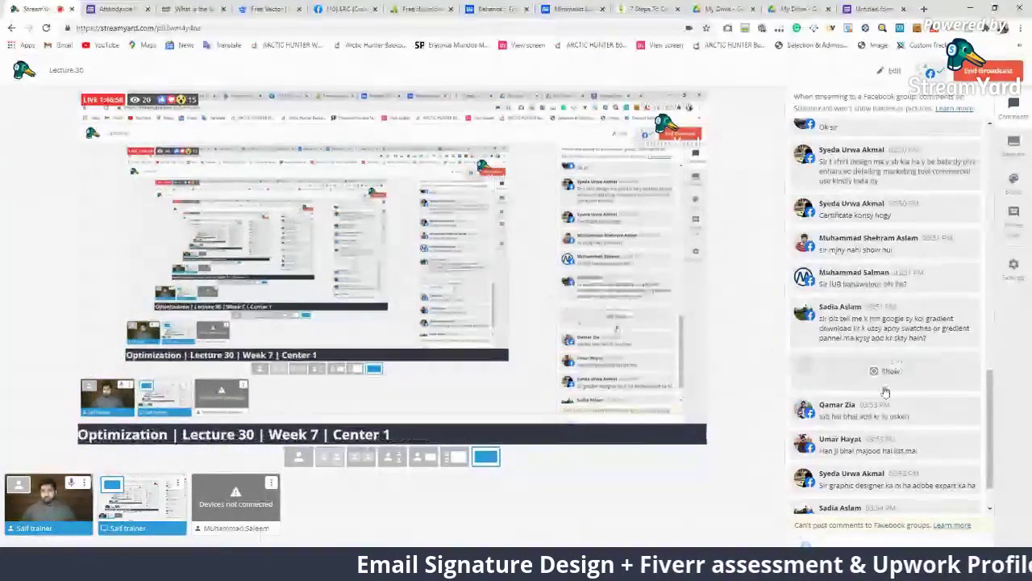
{"action": "scroll", "coordinate": [871, 395], "scroll_direction": "up", "scroll_amount": 3}
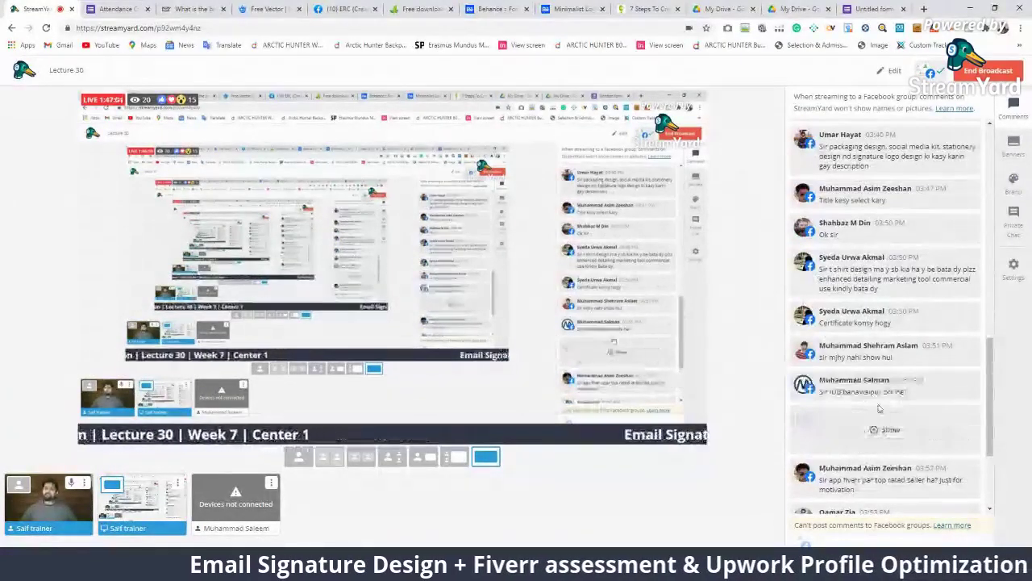
{"action": "scroll", "coordinate": [875, 403], "scroll_direction": "down", "scroll_amount": 2}
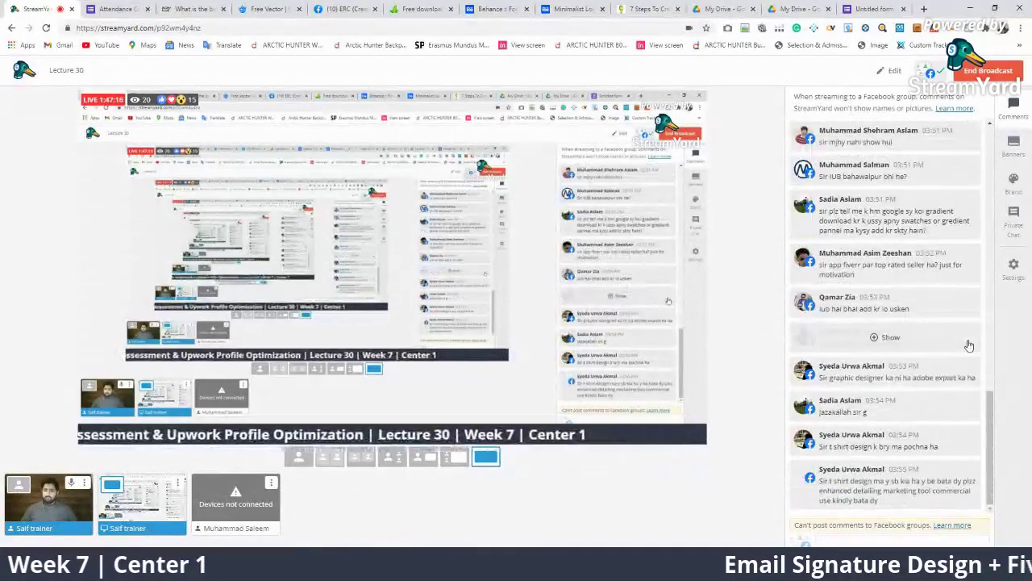
{"action": "left_click", "coordinate": [895, 487]}
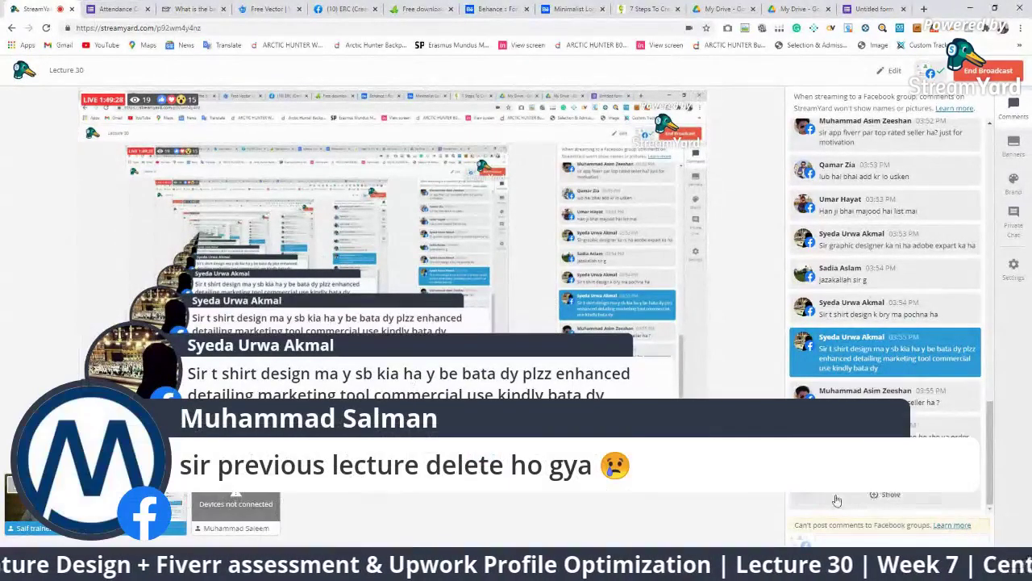
Step: Show then hide the deleted-lecture comment, and hide then unhide the Fiverr gig review comment
{"action": "left_click", "coordinate": [855, 494]}
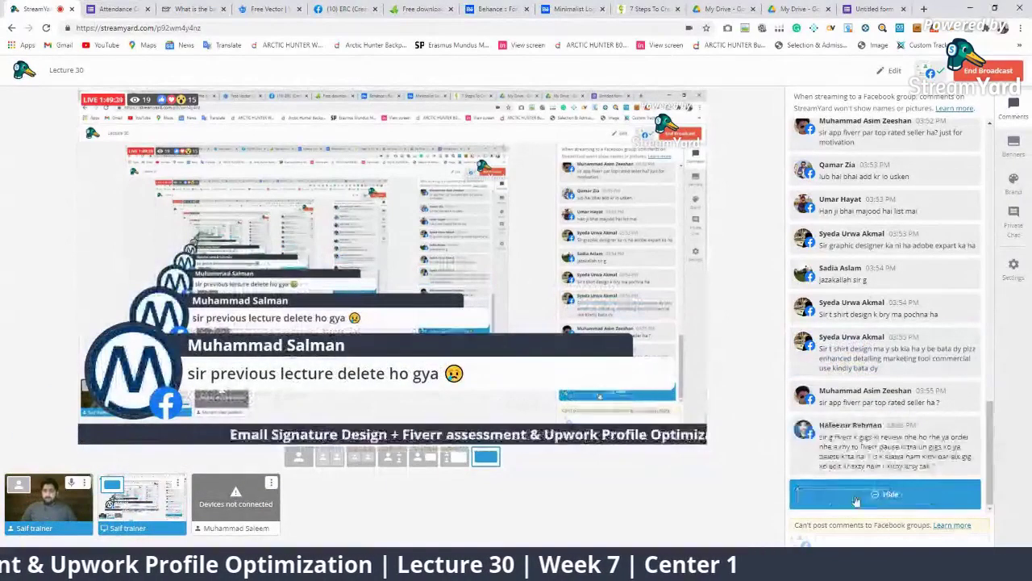
{"action": "left_click", "coordinate": [856, 501]}
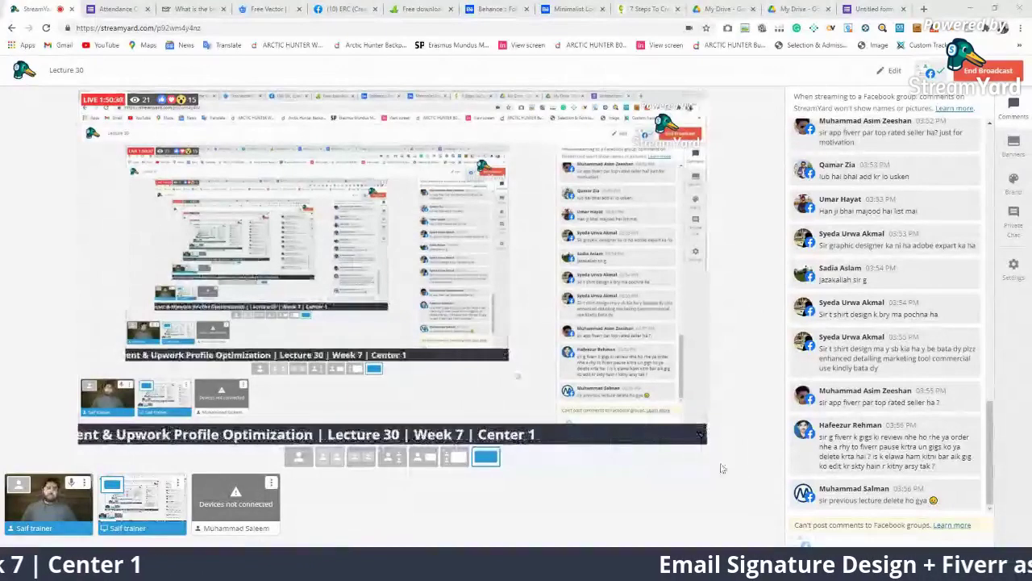
{"action": "left_click", "coordinate": [852, 453]}
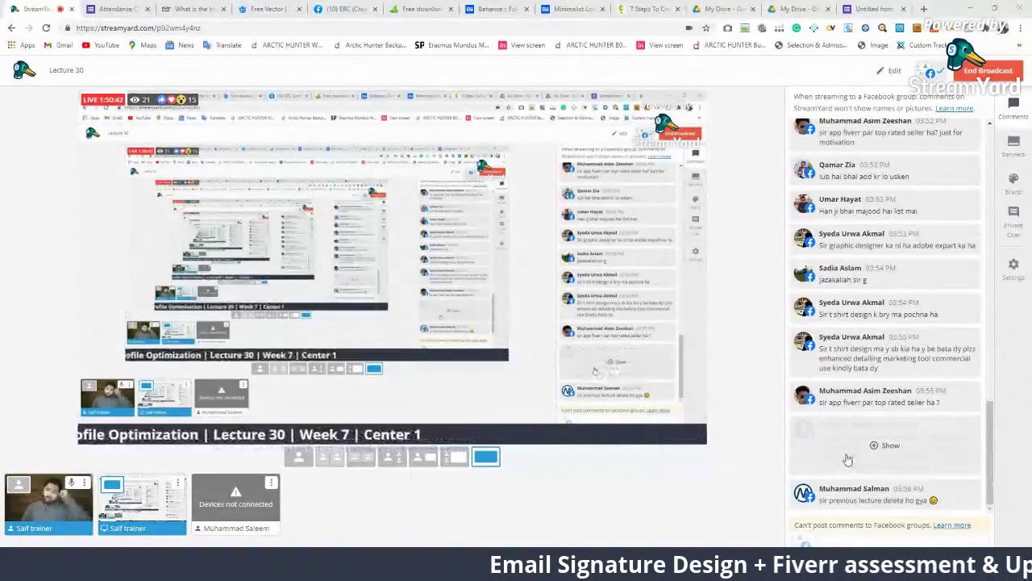
{"action": "left_click", "coordinate": [800, 466]}
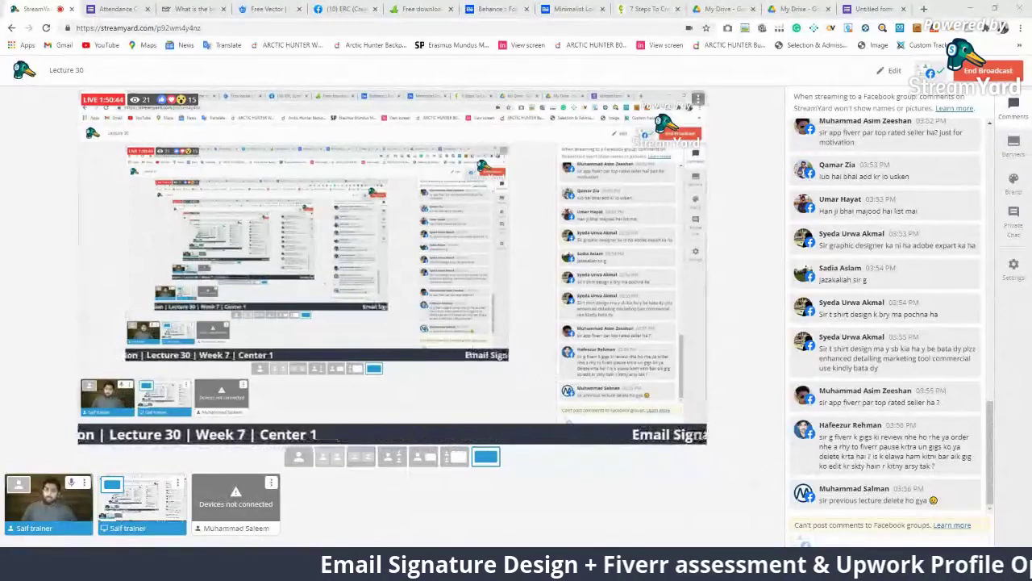